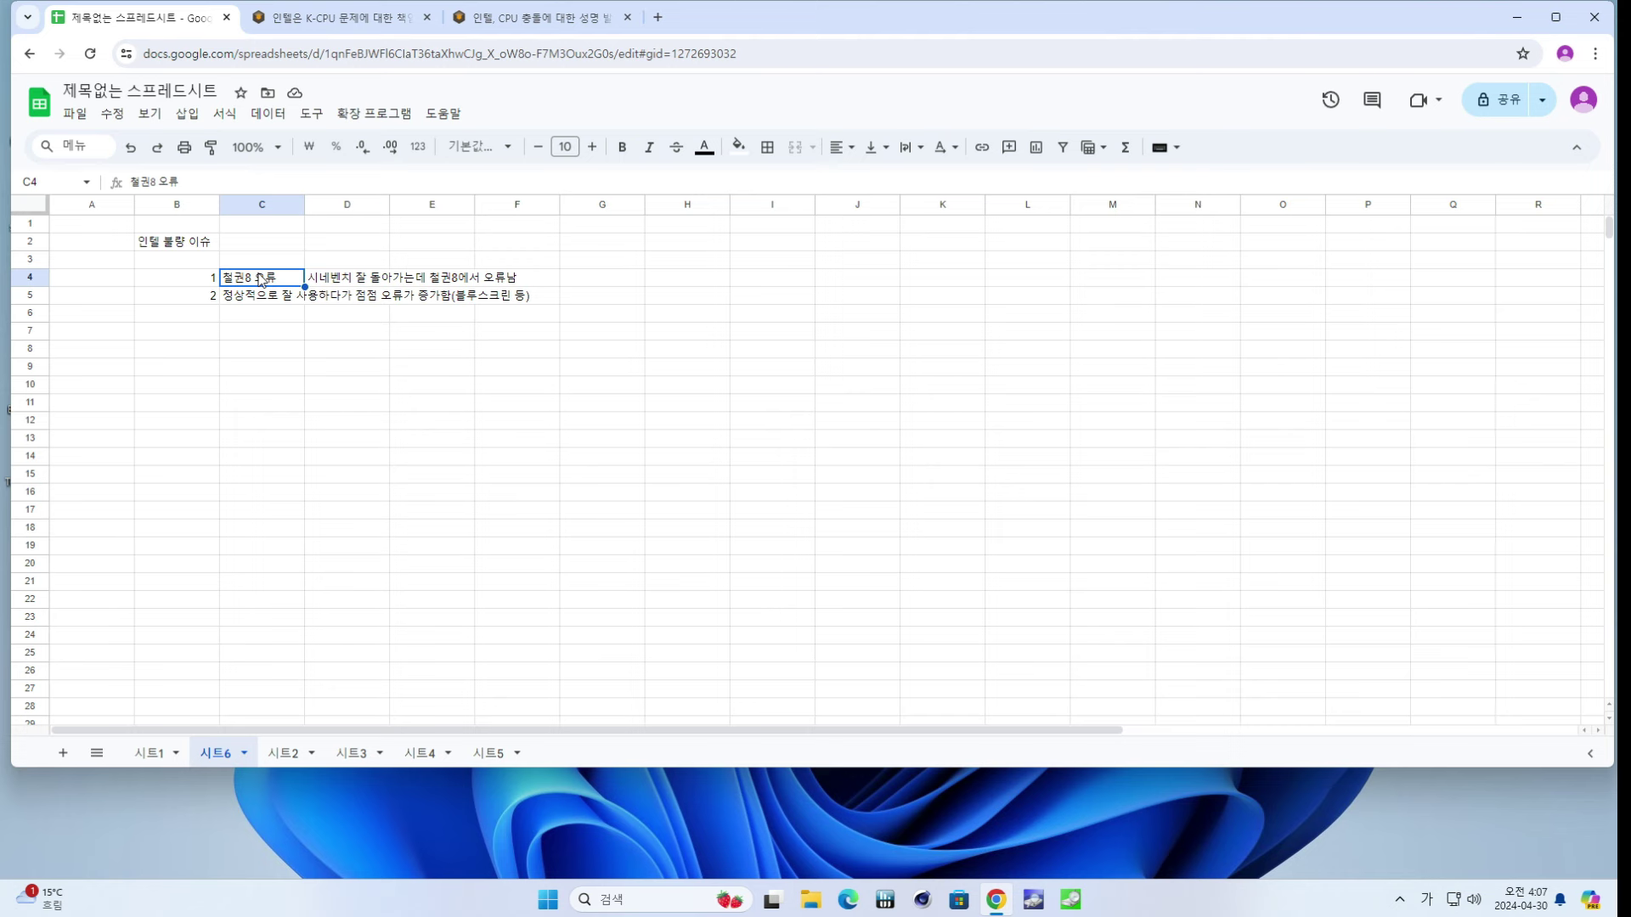
# - Enter "TVB 클럭 수율 부족" in cell G4, beside the Tekken 8 error note
pyautogui.click(339, 286)
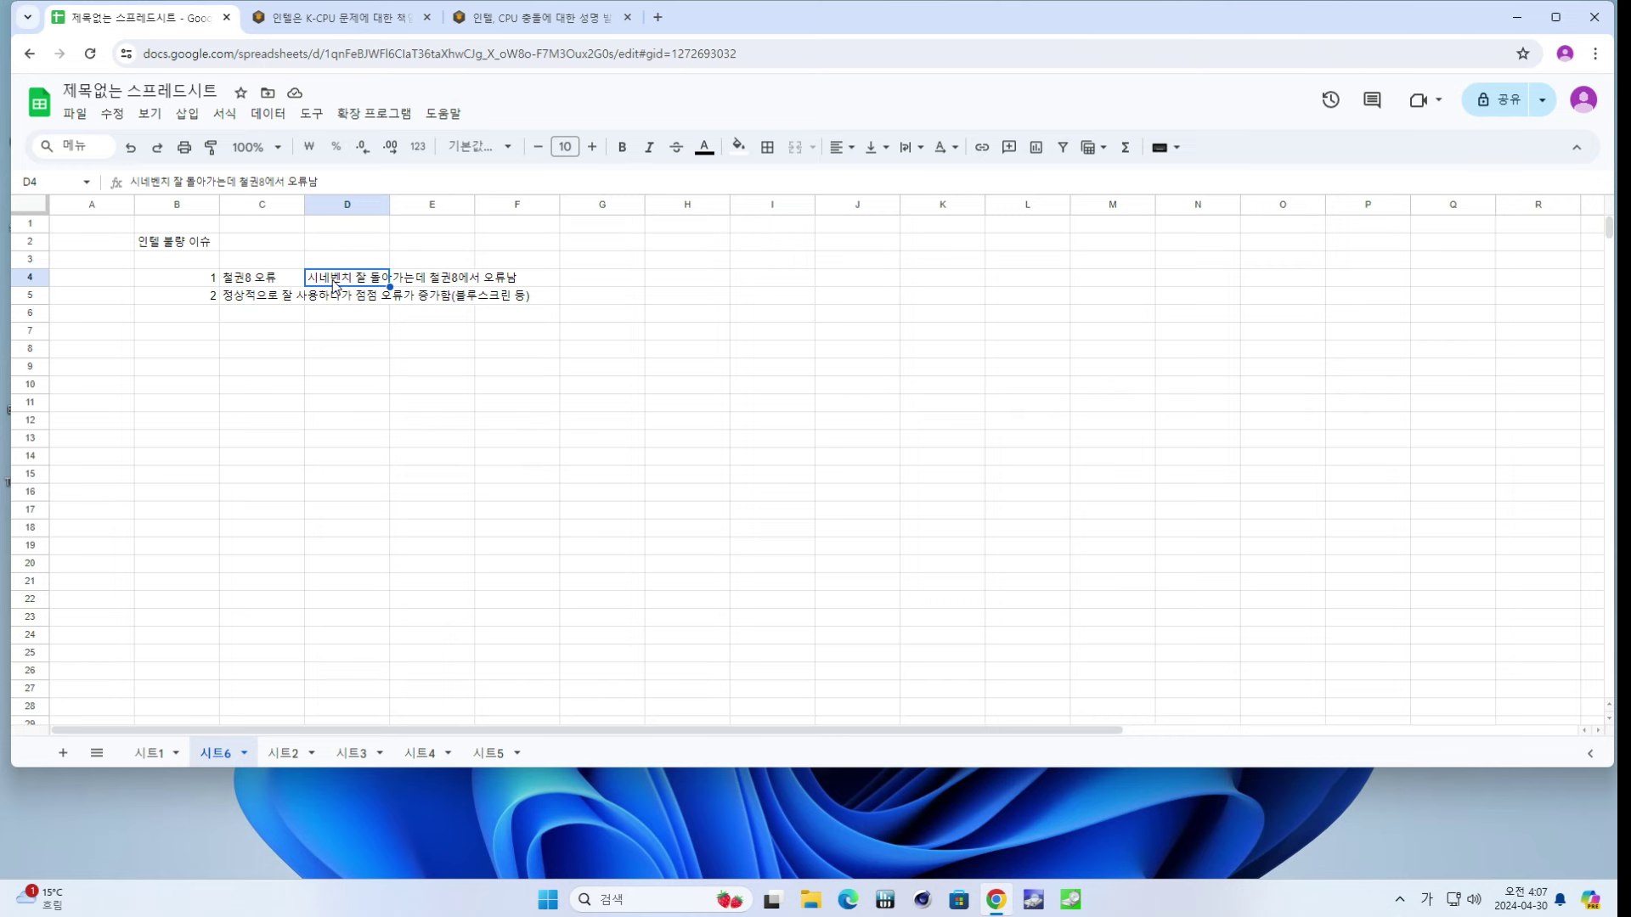
pyautogui.press('Right')
pyautogui.press('Right')
pyautogui.press('Right')
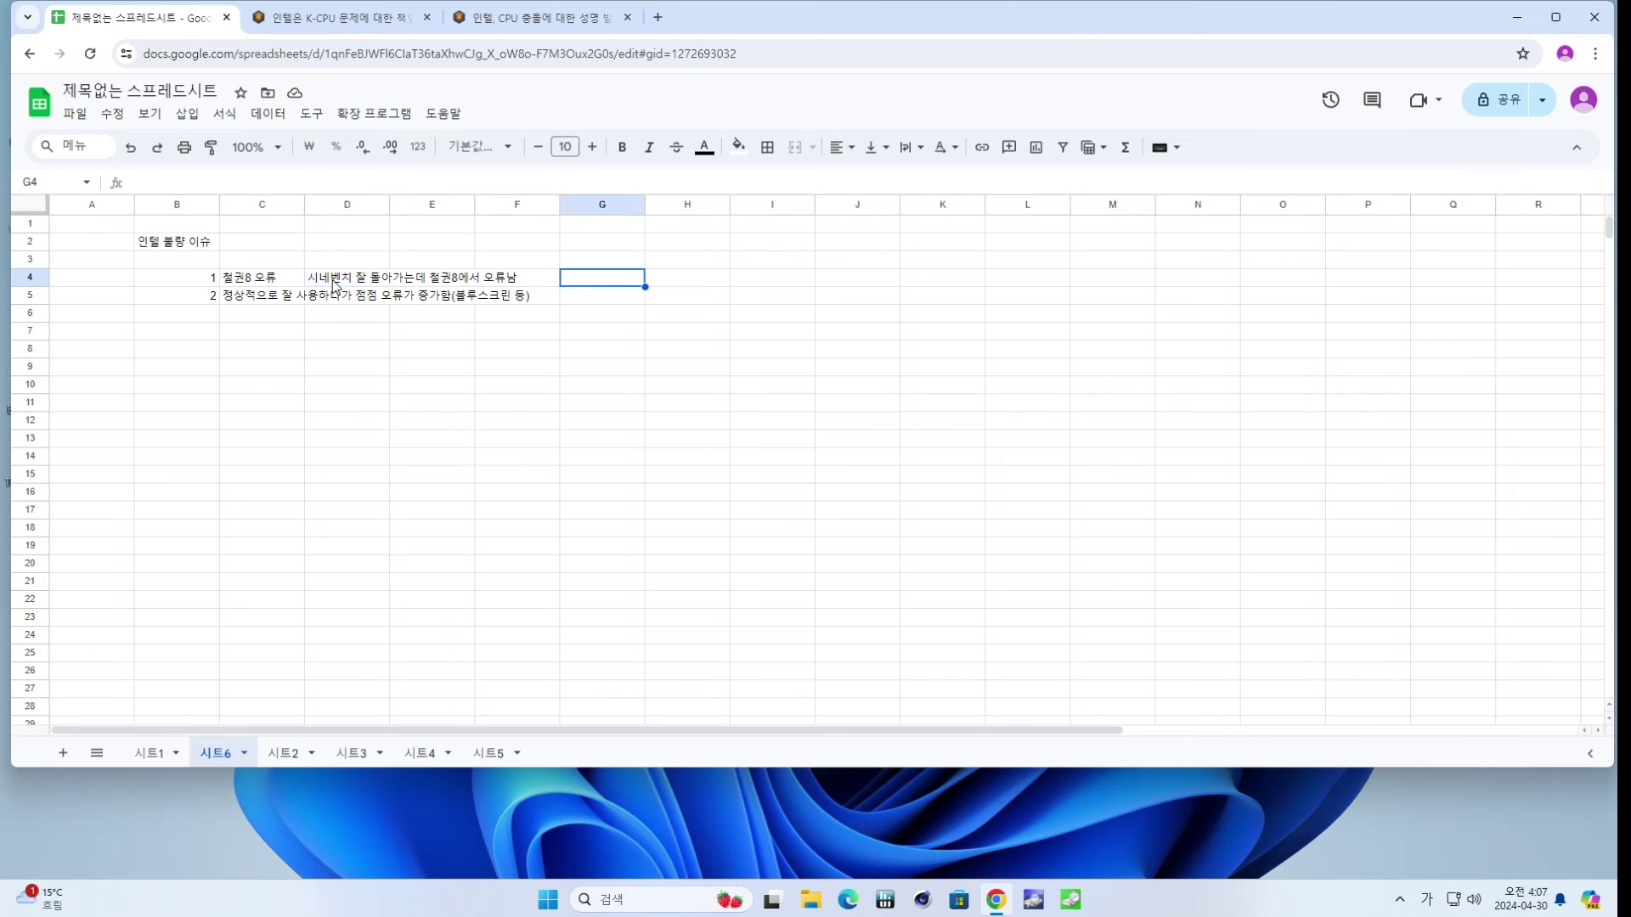
pyautogui.write('TVB')
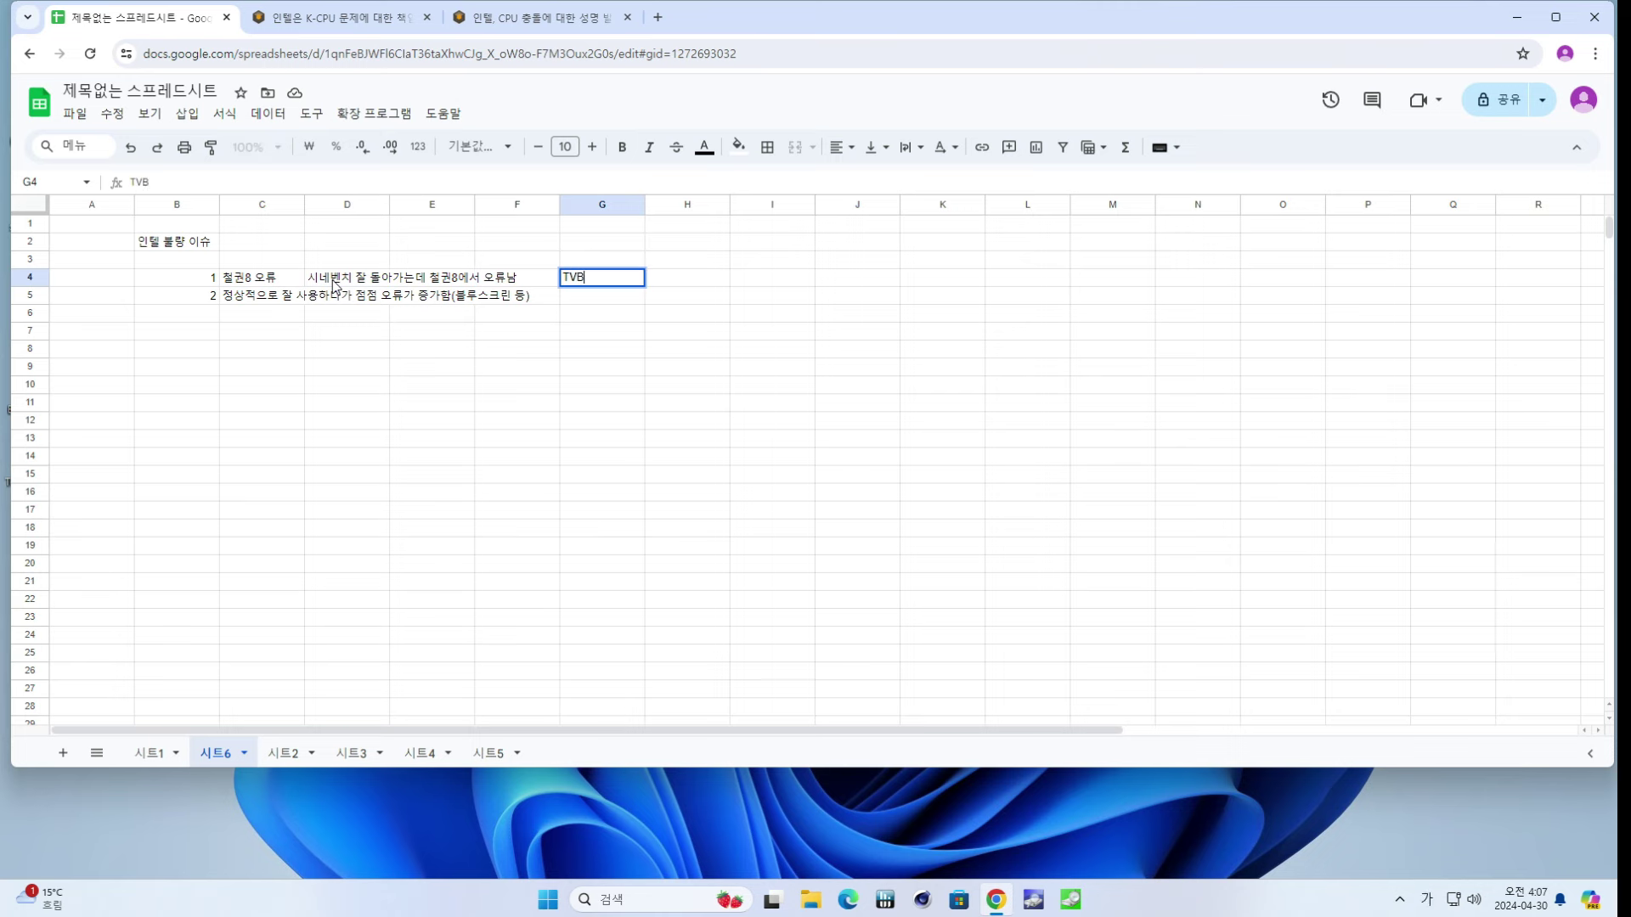
pyautogui.write(' 클럭 수율 부족')
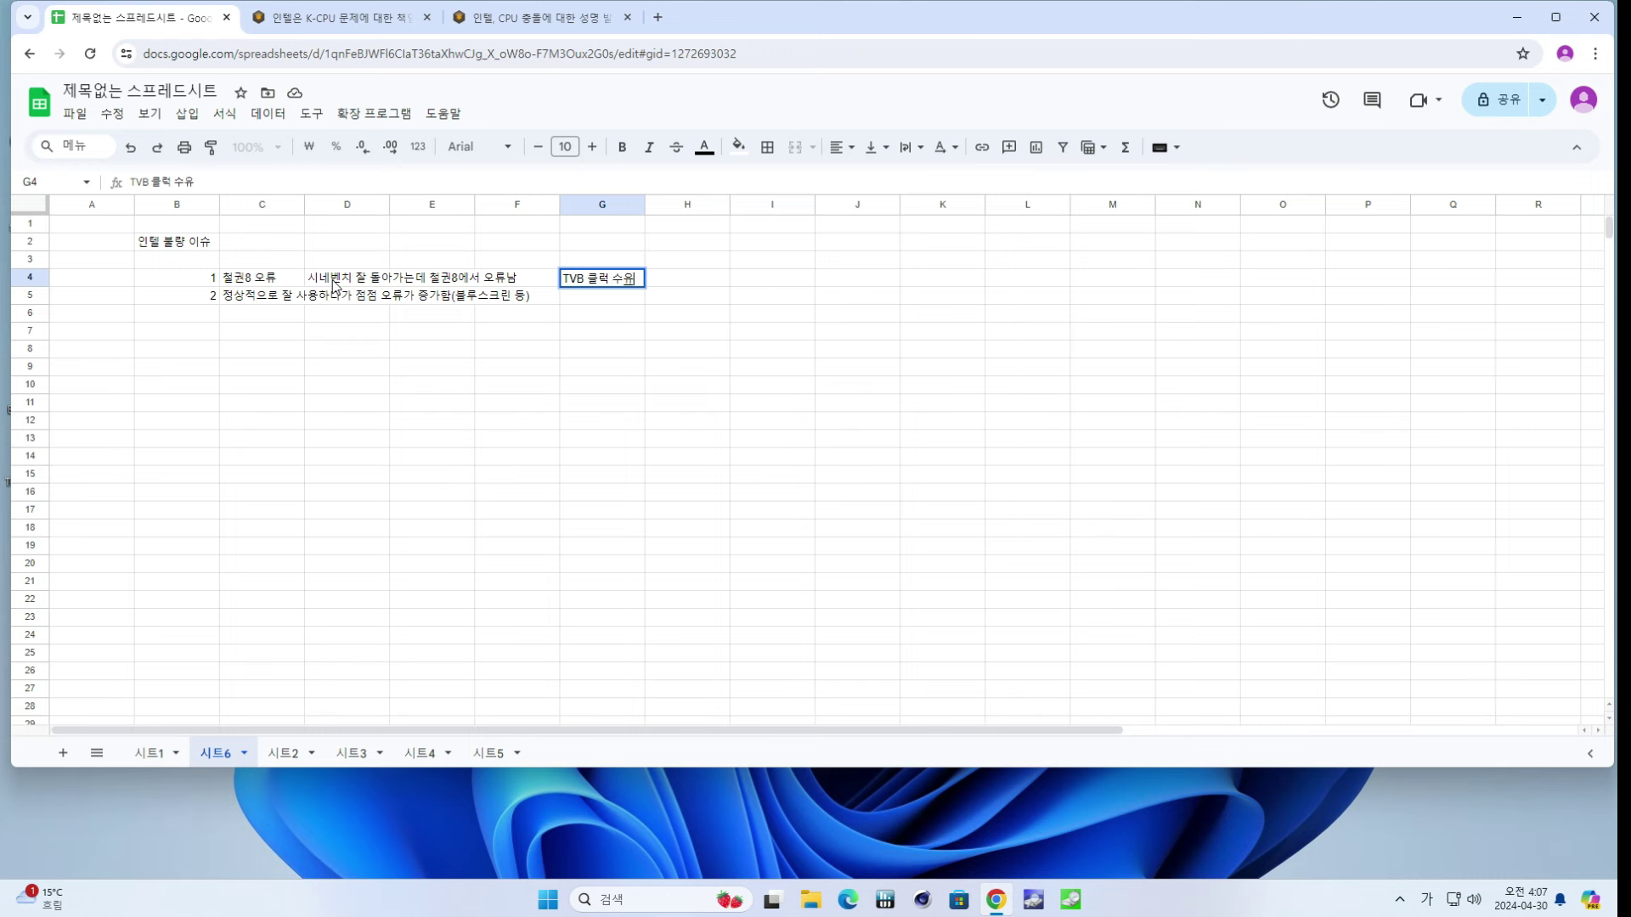
pyautogui.press('Return')
pyautogui.press('Up')
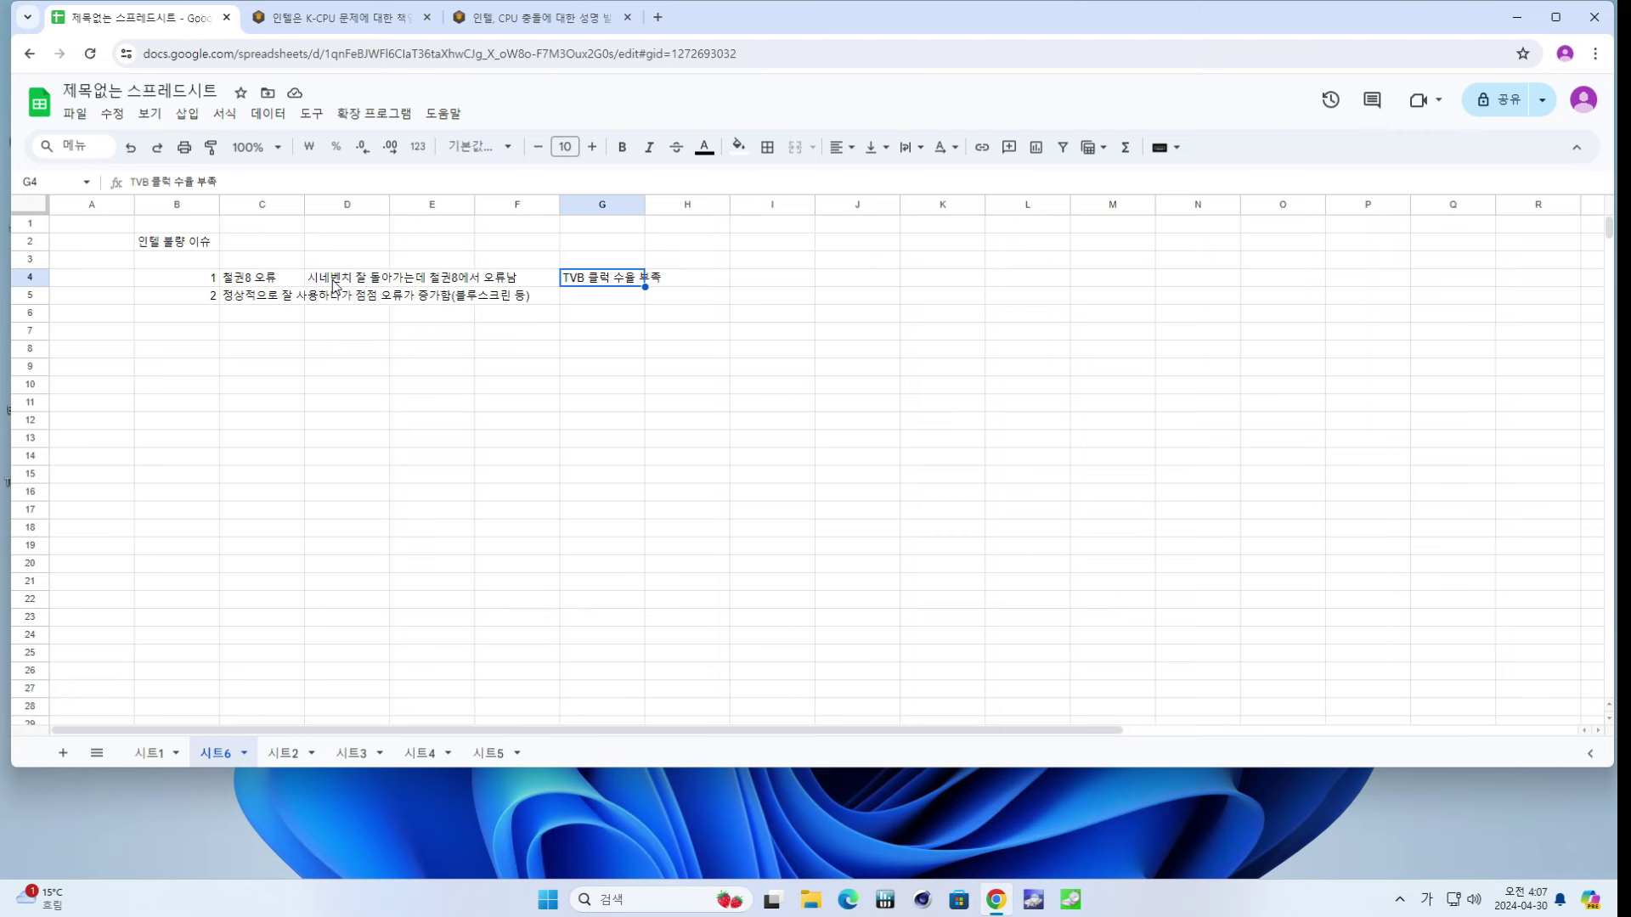
pyautogui.press('Left')
pyautogui.press('Left')
pyautogui.press('Left')
pyautogui.press('Left')
pyautogui.press('Down')
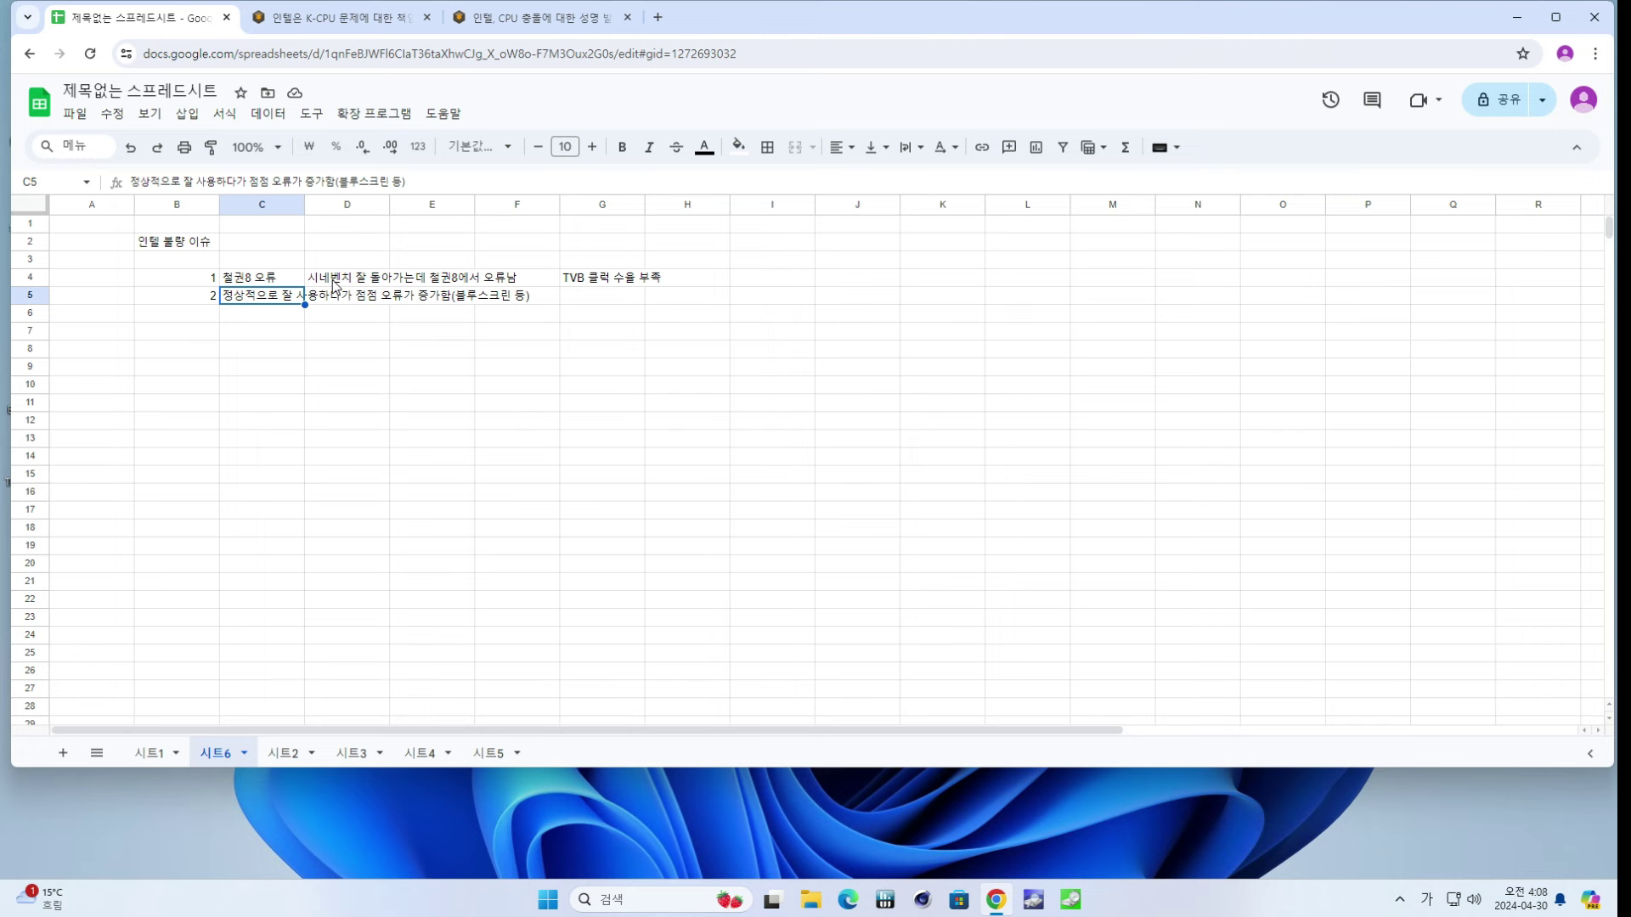
pyautogui.press('Right')
pyautogui.press('Right')
pyautogui.press('Right')
pyautogui.press('Right')
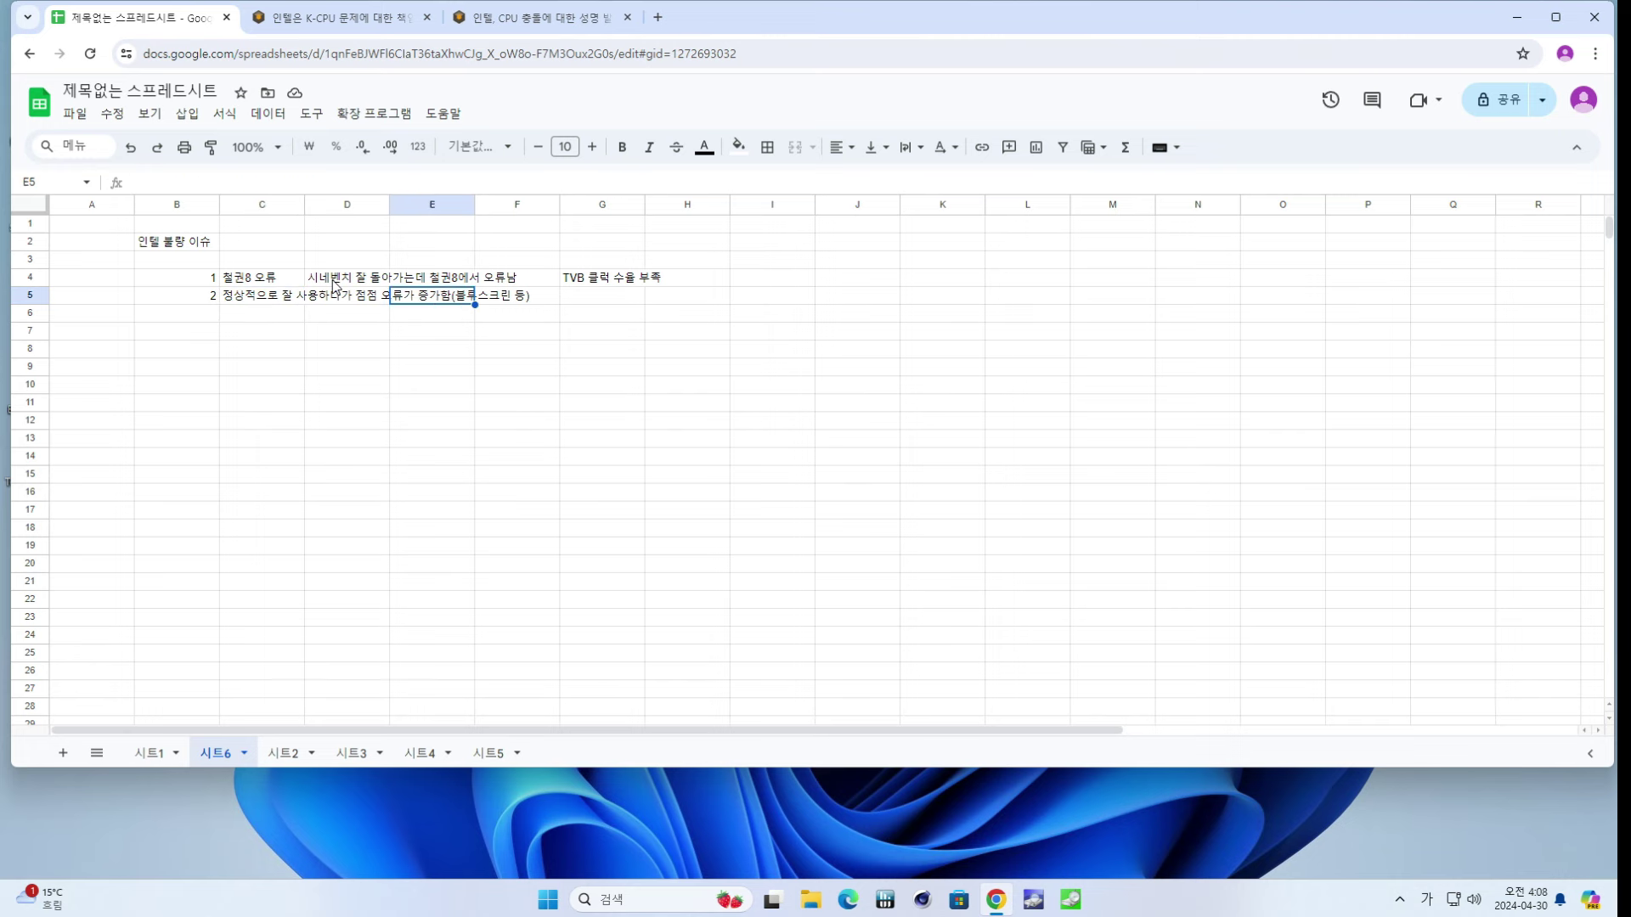
# - Enter "i9, 13세대, 14세대 13900K(F), 14900K(F)" in cell B7, below the two listed issues
pyautogui.press('Down')
pyautogui.press('Left')
pyautogui.press('Left')
pyautogui.press('Left')
pyautogui.press('Left')
pyautogui.press('Left')
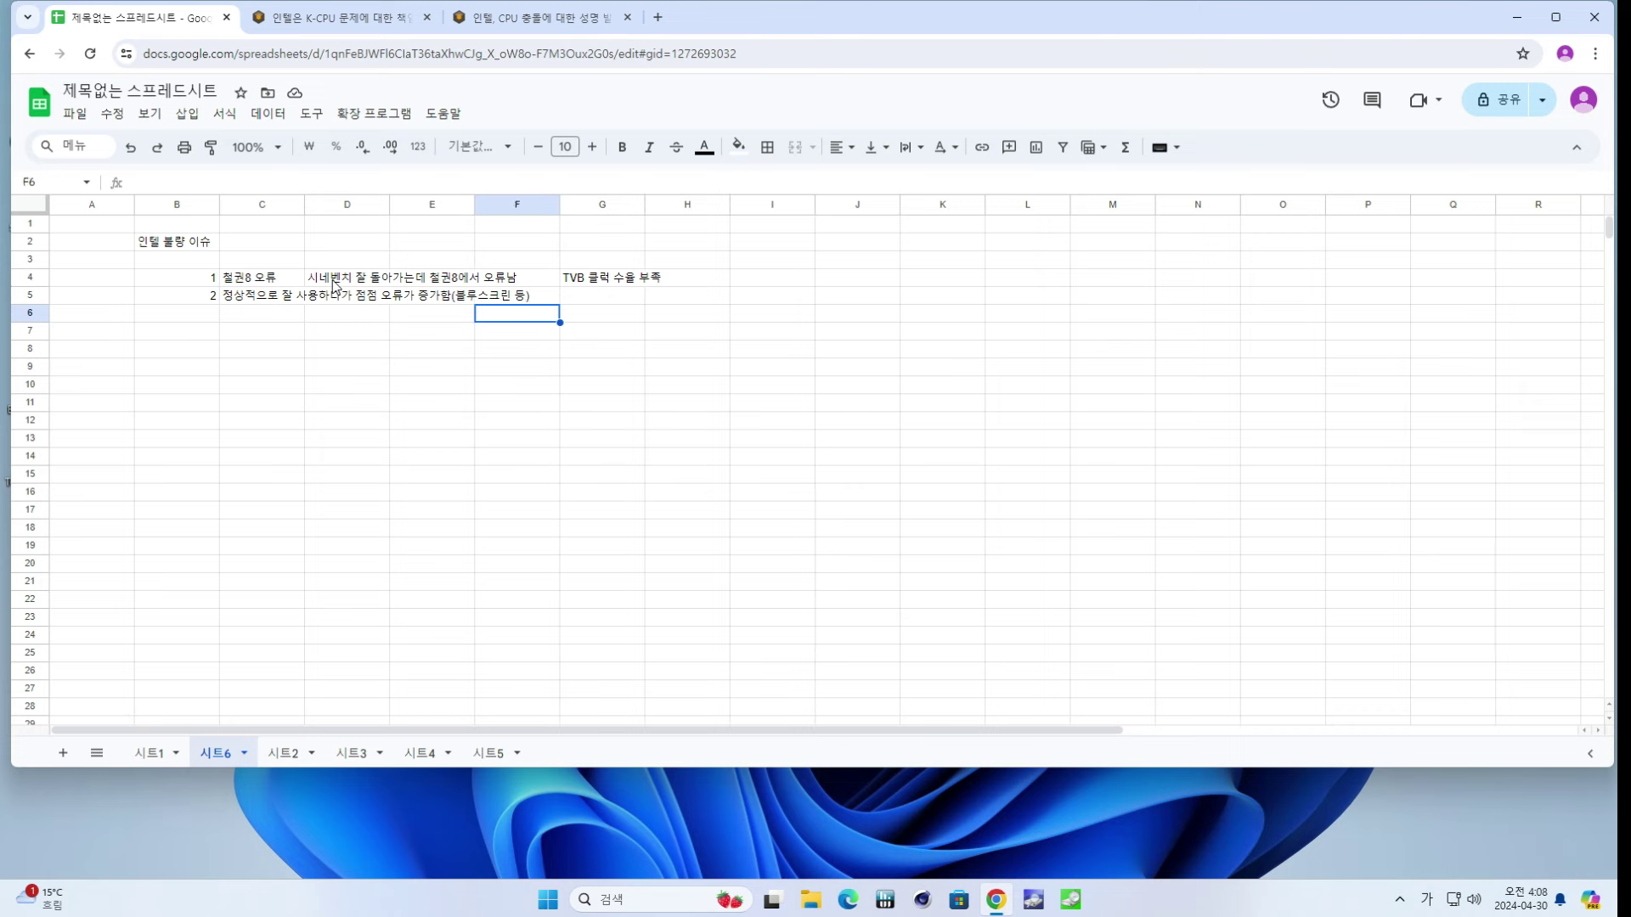
pyautogui.press('Down')
pyautogui.press('Hangul')
pyautogui.write('i')
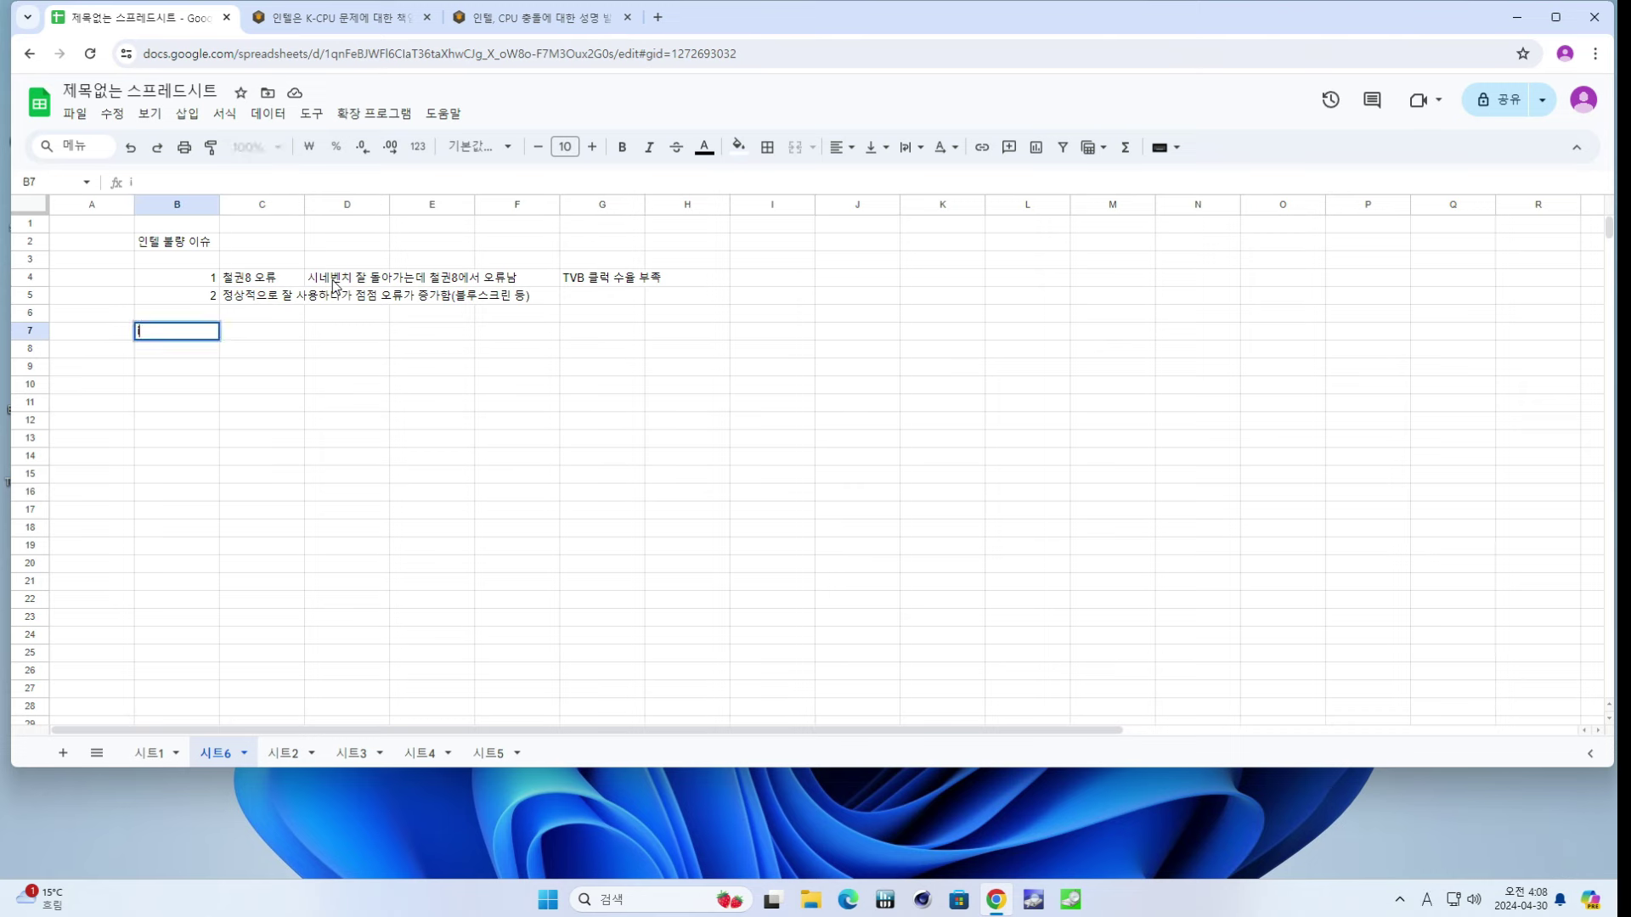
pyautogui.write('9, 13')
pyautogui.press('Hangul')
pyautogui.write('세대, 14시세대')
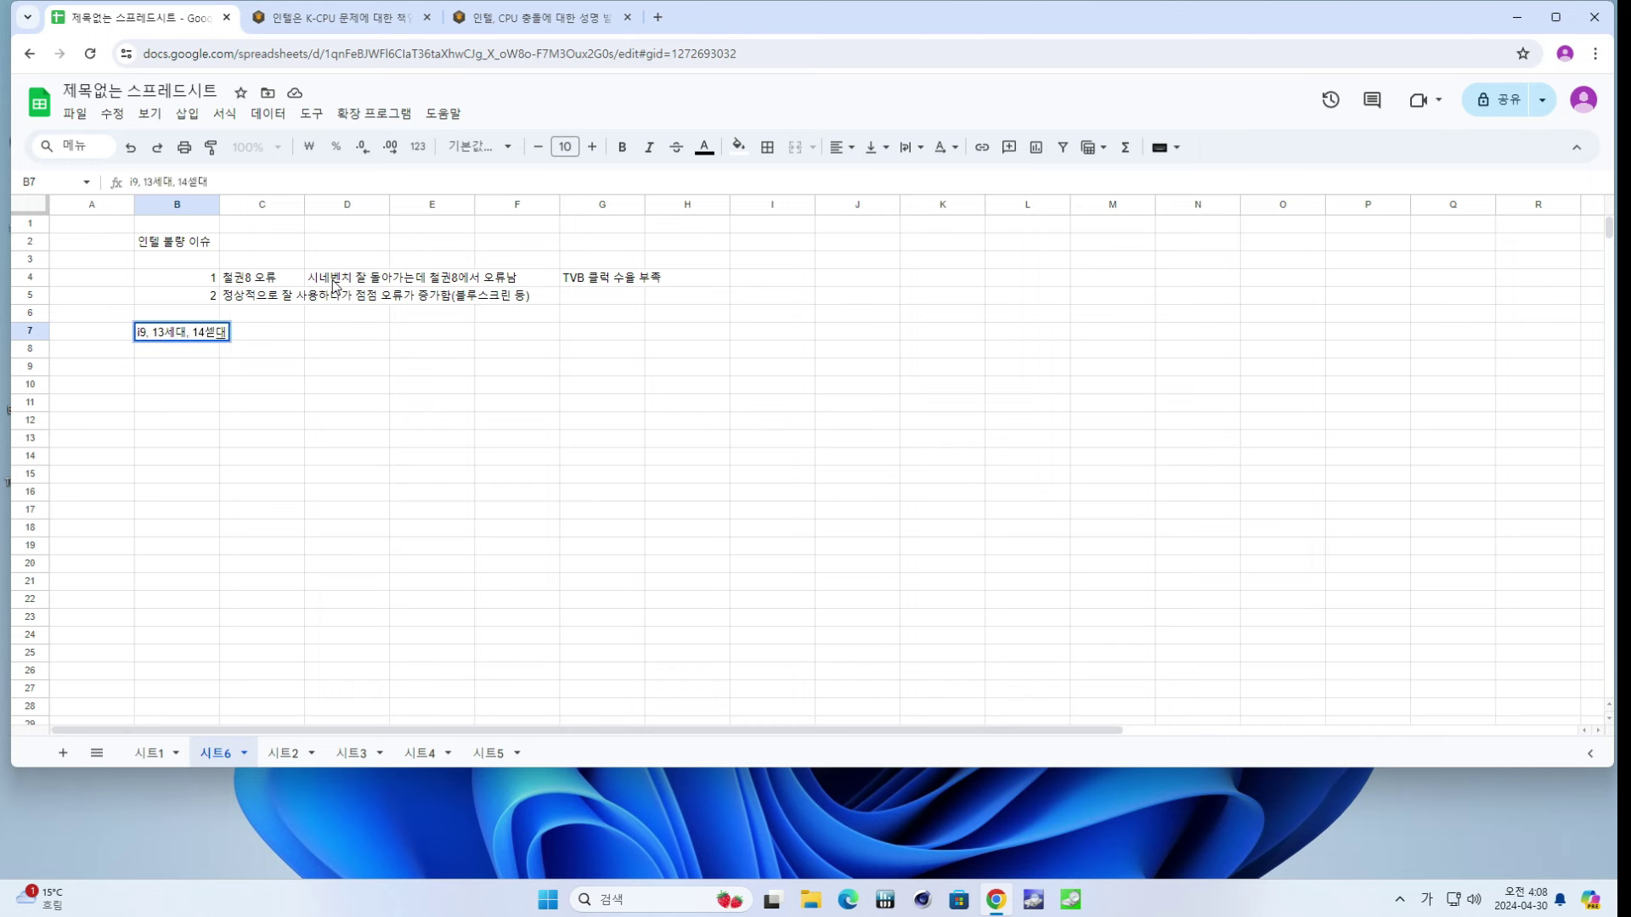
pyautogui.write(' 13900')
pyautogui.press('Hangul')
pyautogui.write('K, 1490')
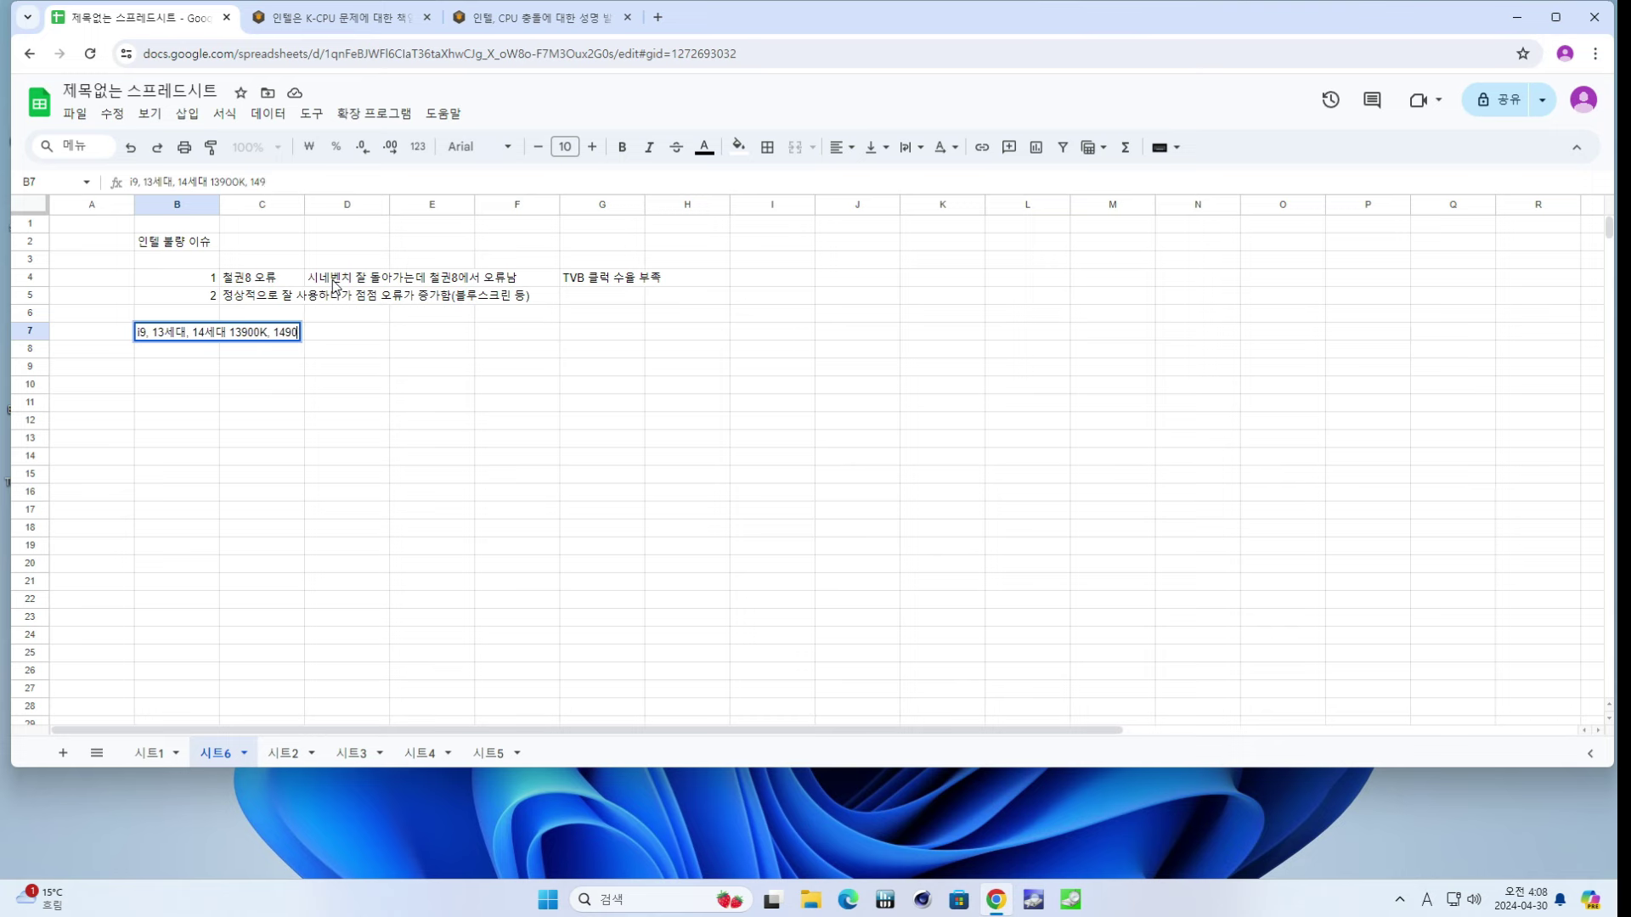
pyautogui.write('0K(F)')
pyautogui.press('Return')
pyautogui.press('Up')
pyautogui.write('(F)')
pyautogui.press('Return')
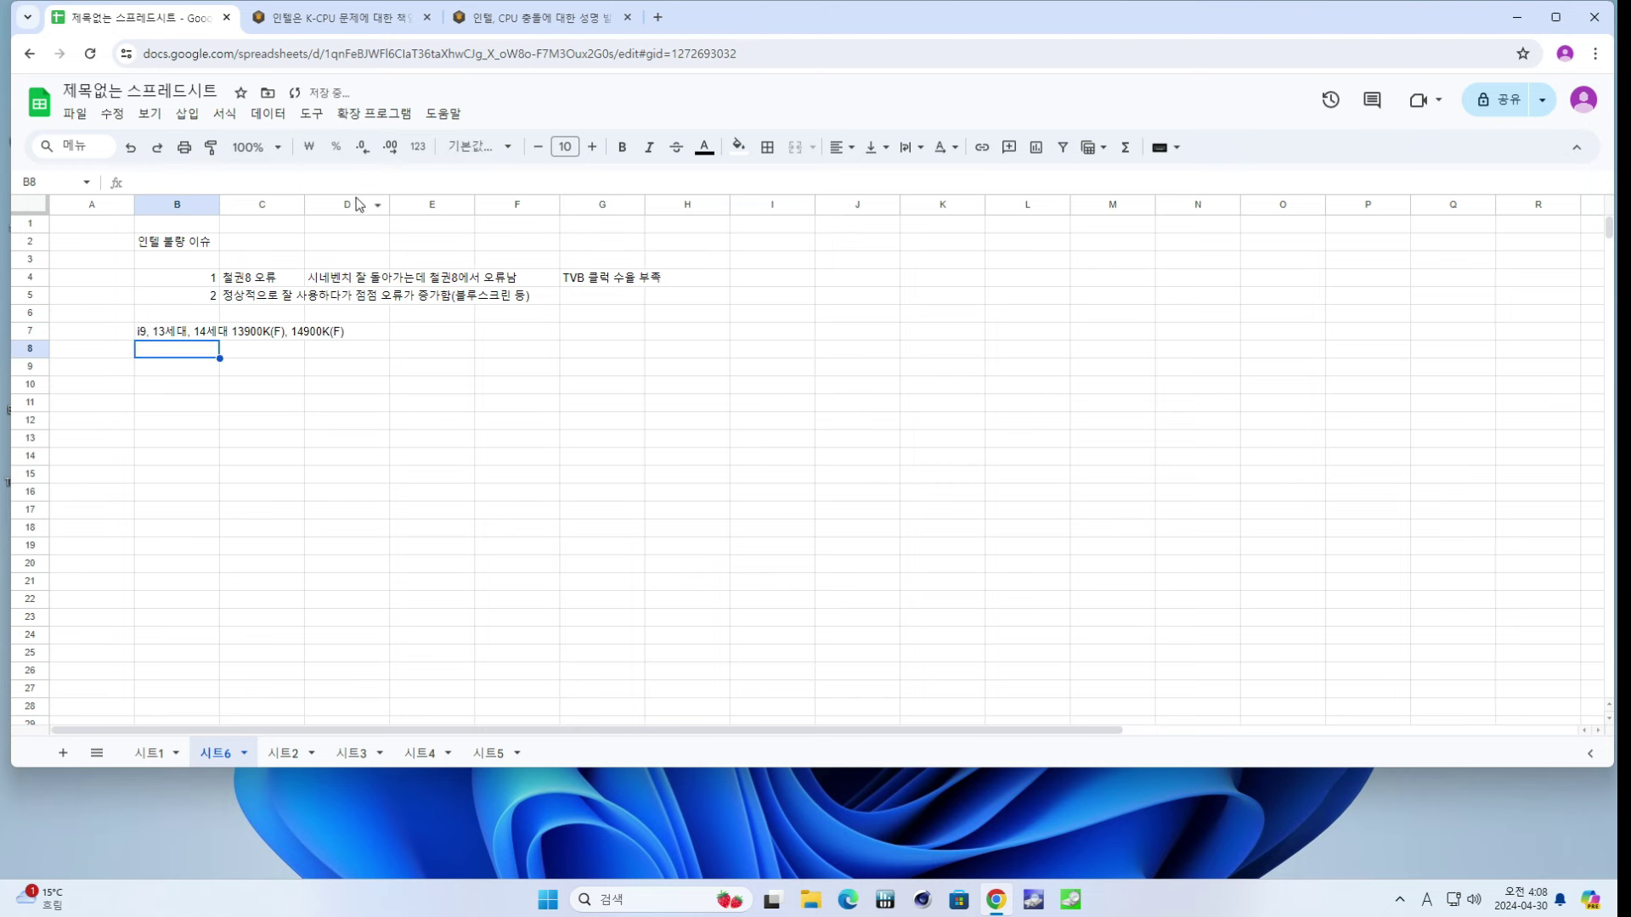
pyautogui.press('Up')
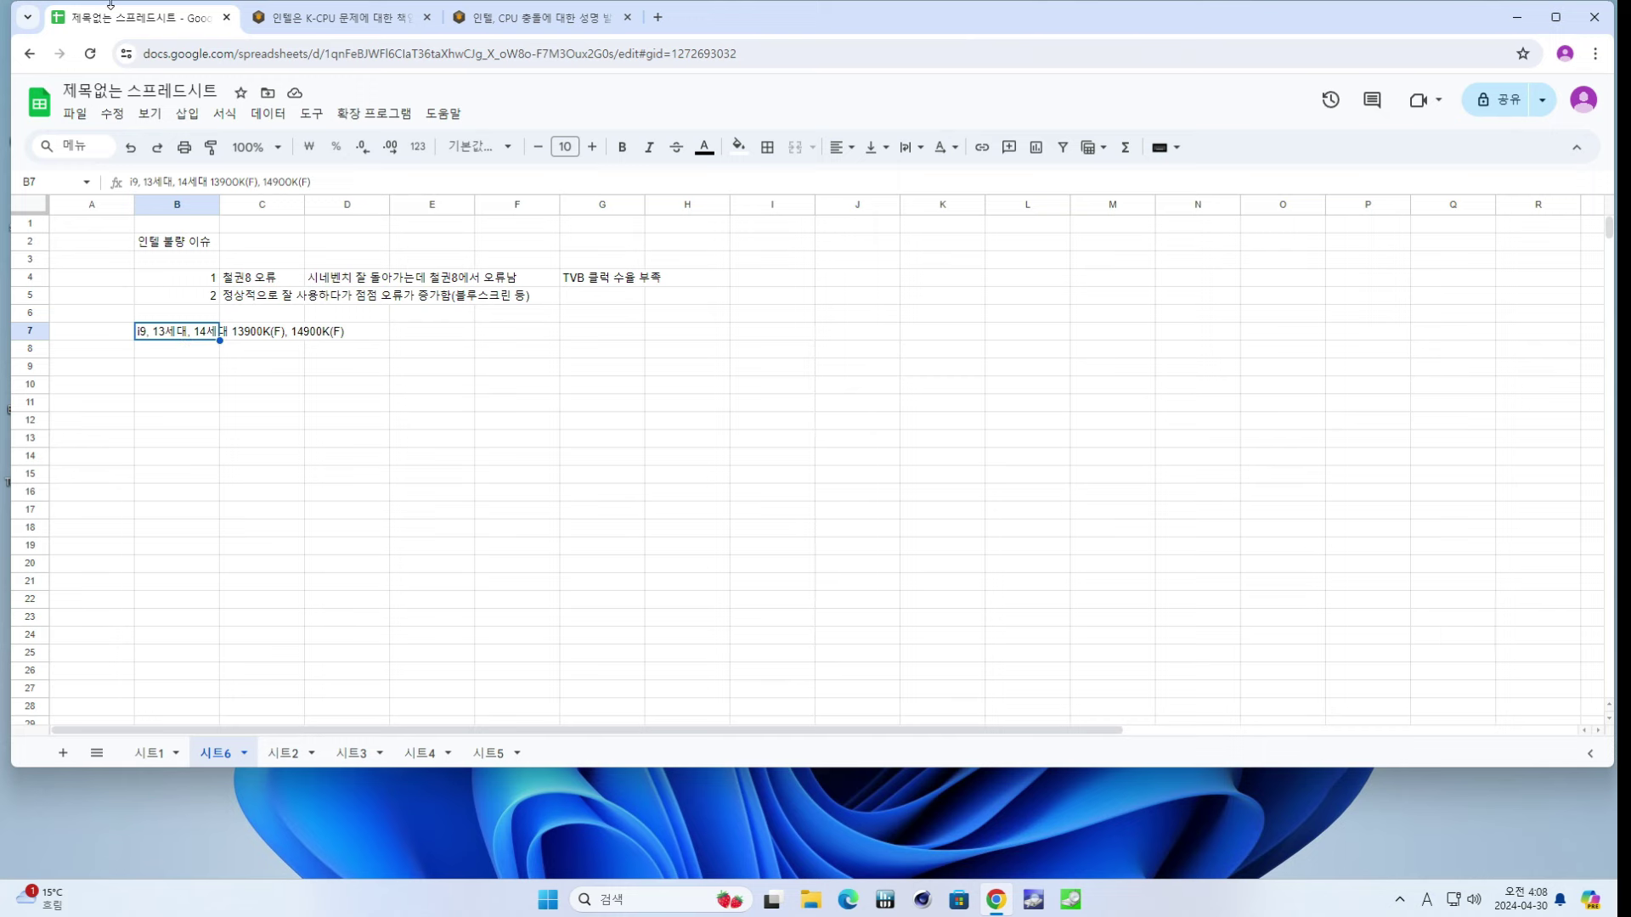
# - Switch to the Quasar Zone article on responsibility for Intel's K-CPU problem and read its title, source and introductory paragraph
pyautogui.hotkey('ctrl', 'Tab')
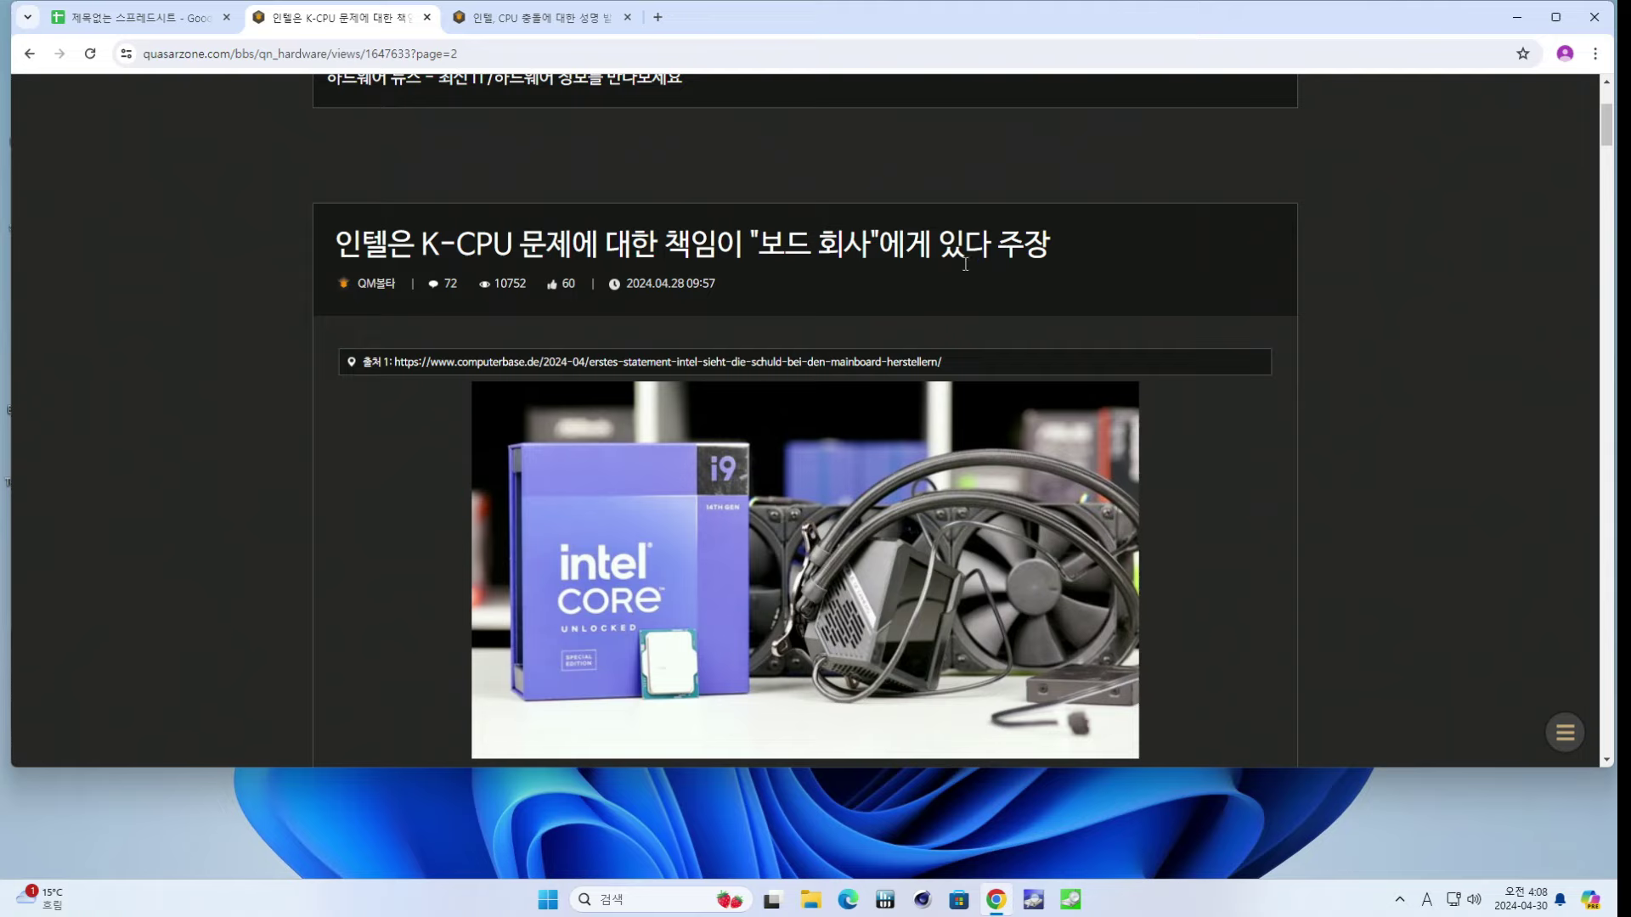
pyautogui.scroll(3, 829, 339)
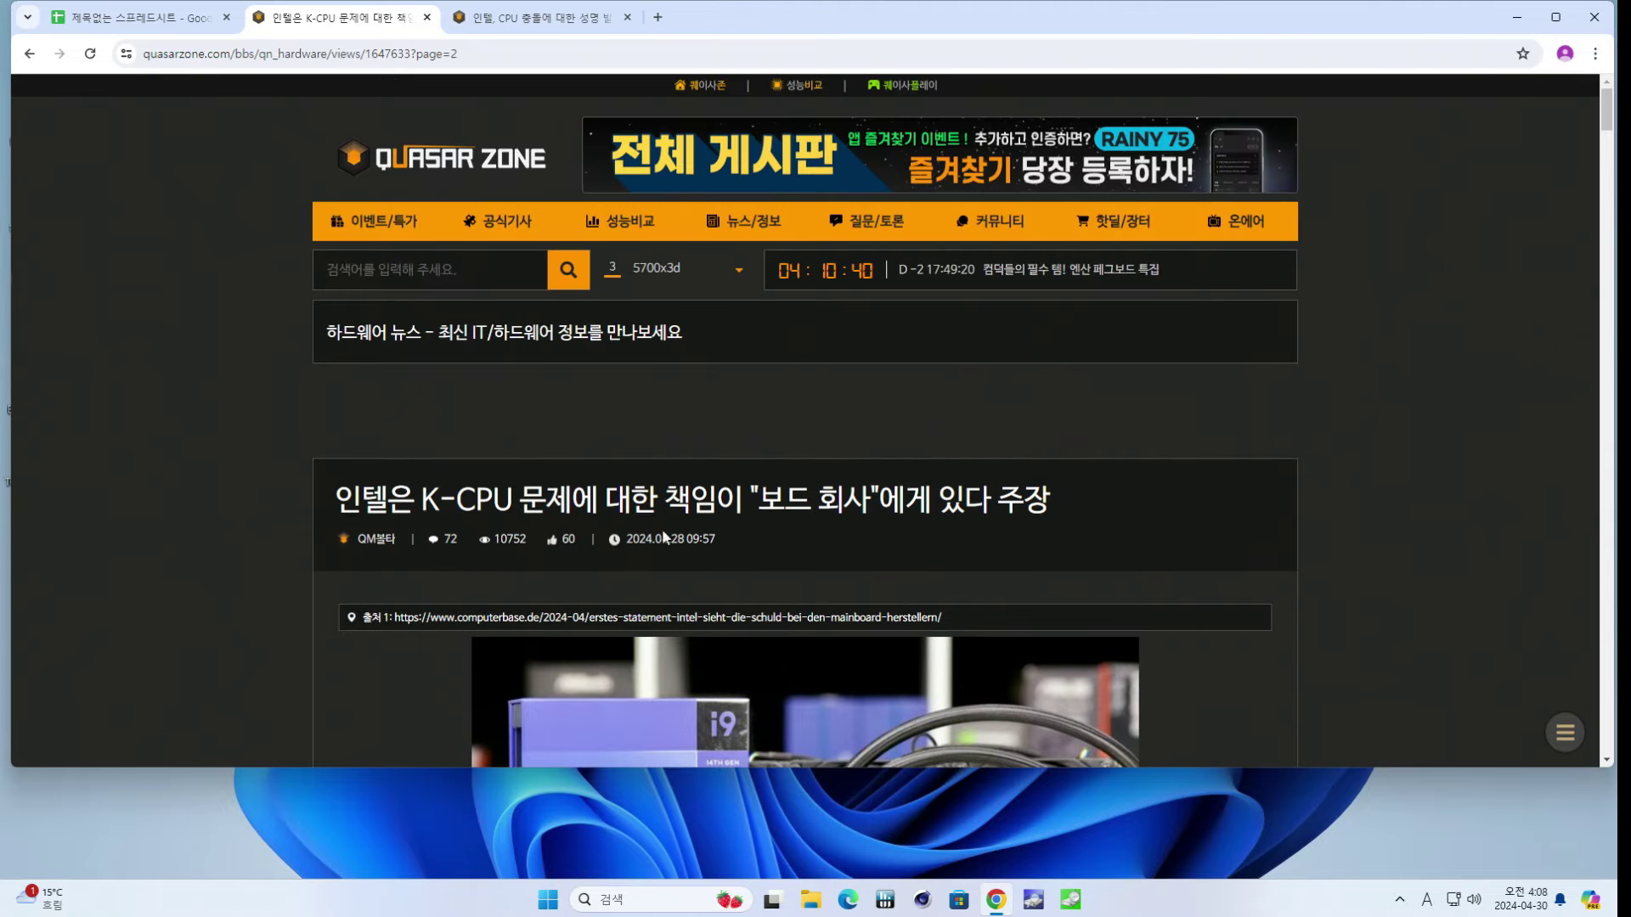
pyautogui.scroll(-5, 608, 187)
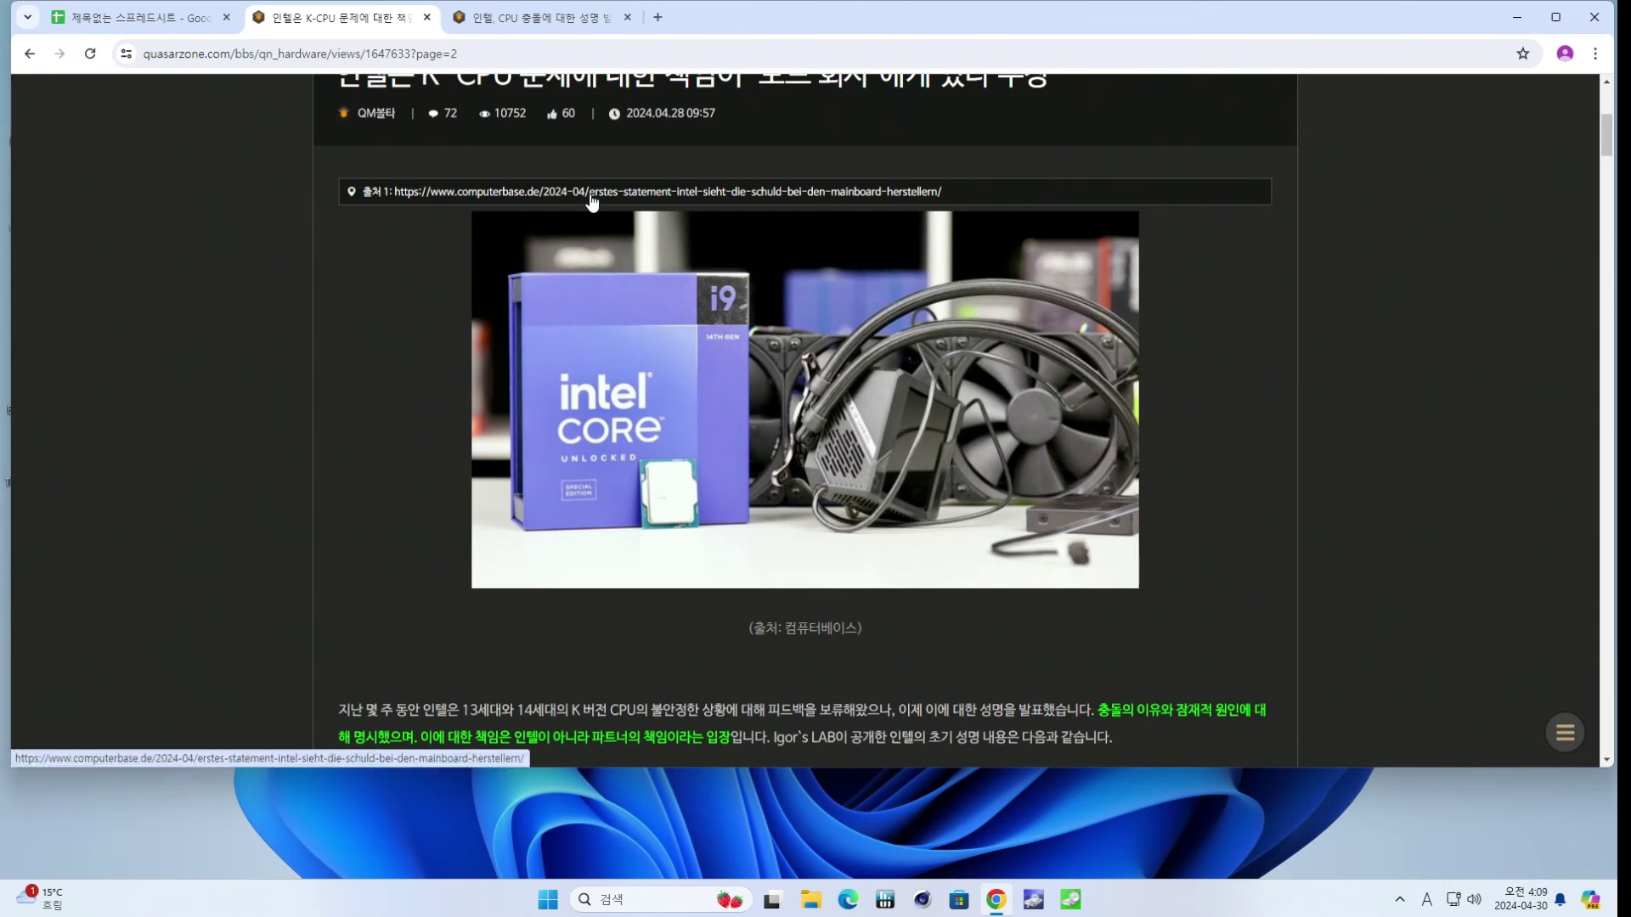
pyautogui.scroll(-3, 592, 202)
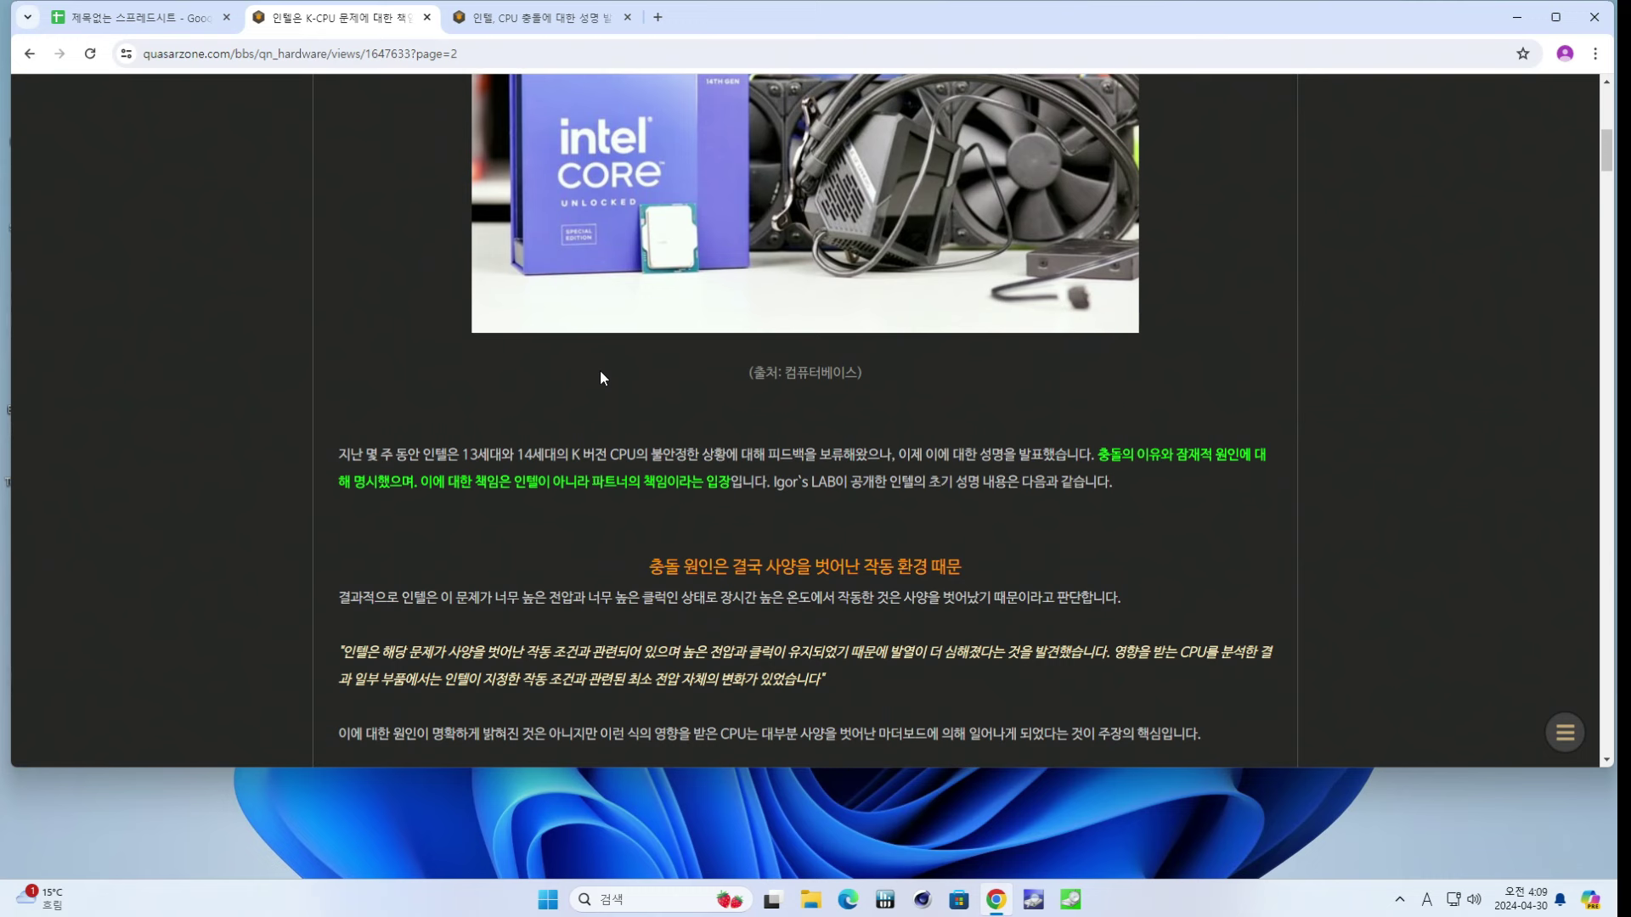
pyautogui.moveTo(1098, 456); pyautogui.dragTo(720, 480)
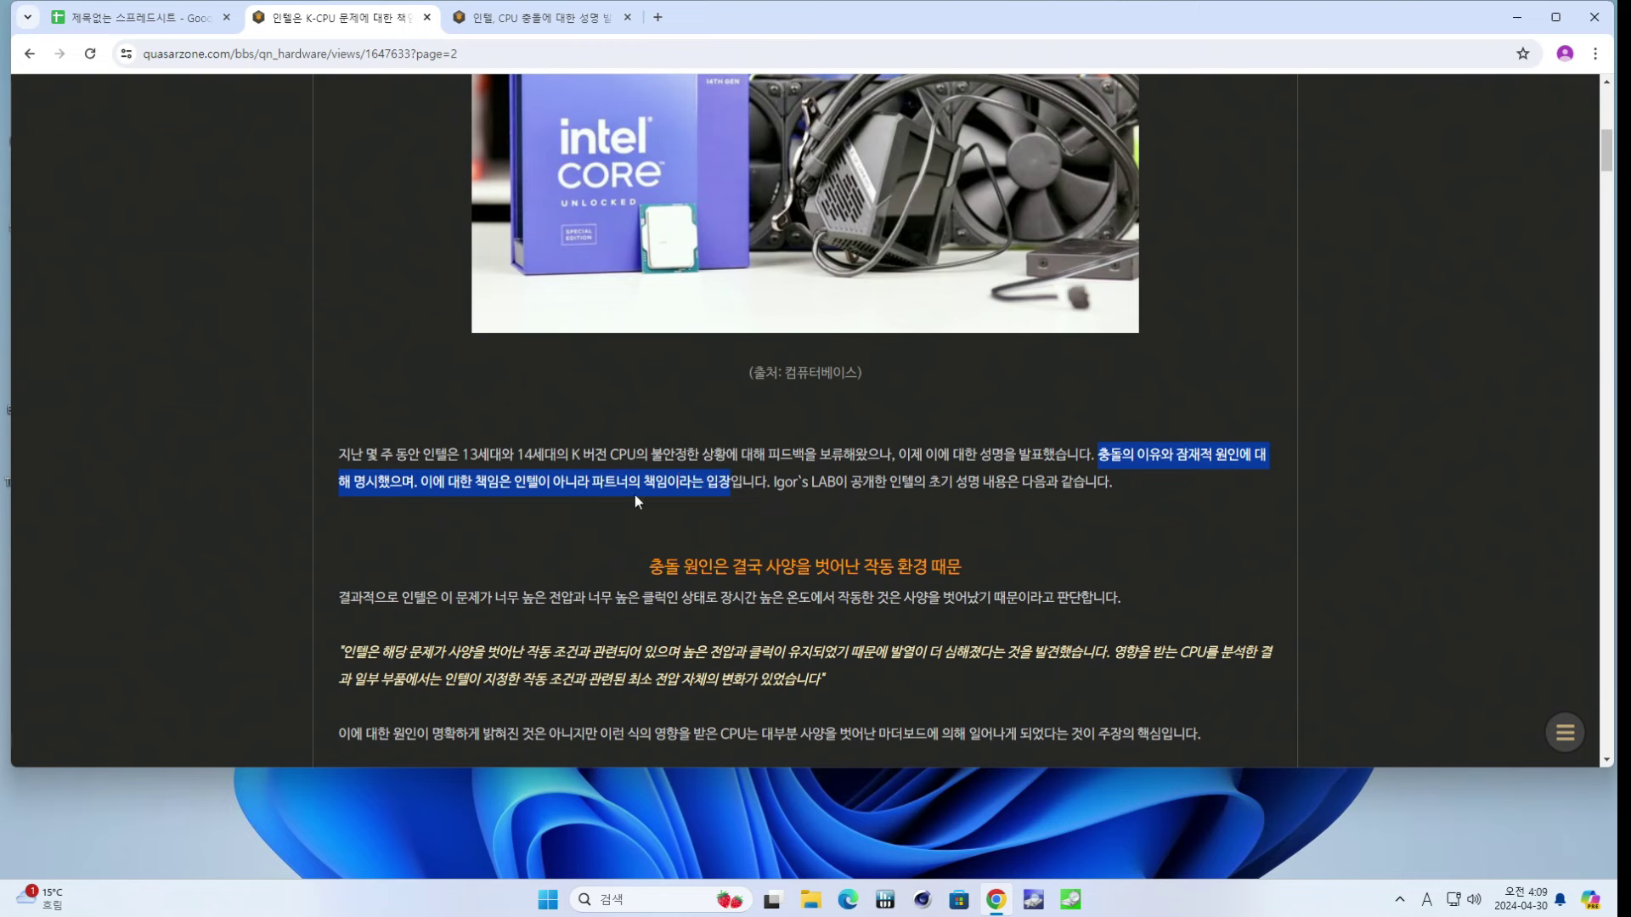
pyautogui.moveTo(772, 482); pyautogui.dragTo(1023, 489)
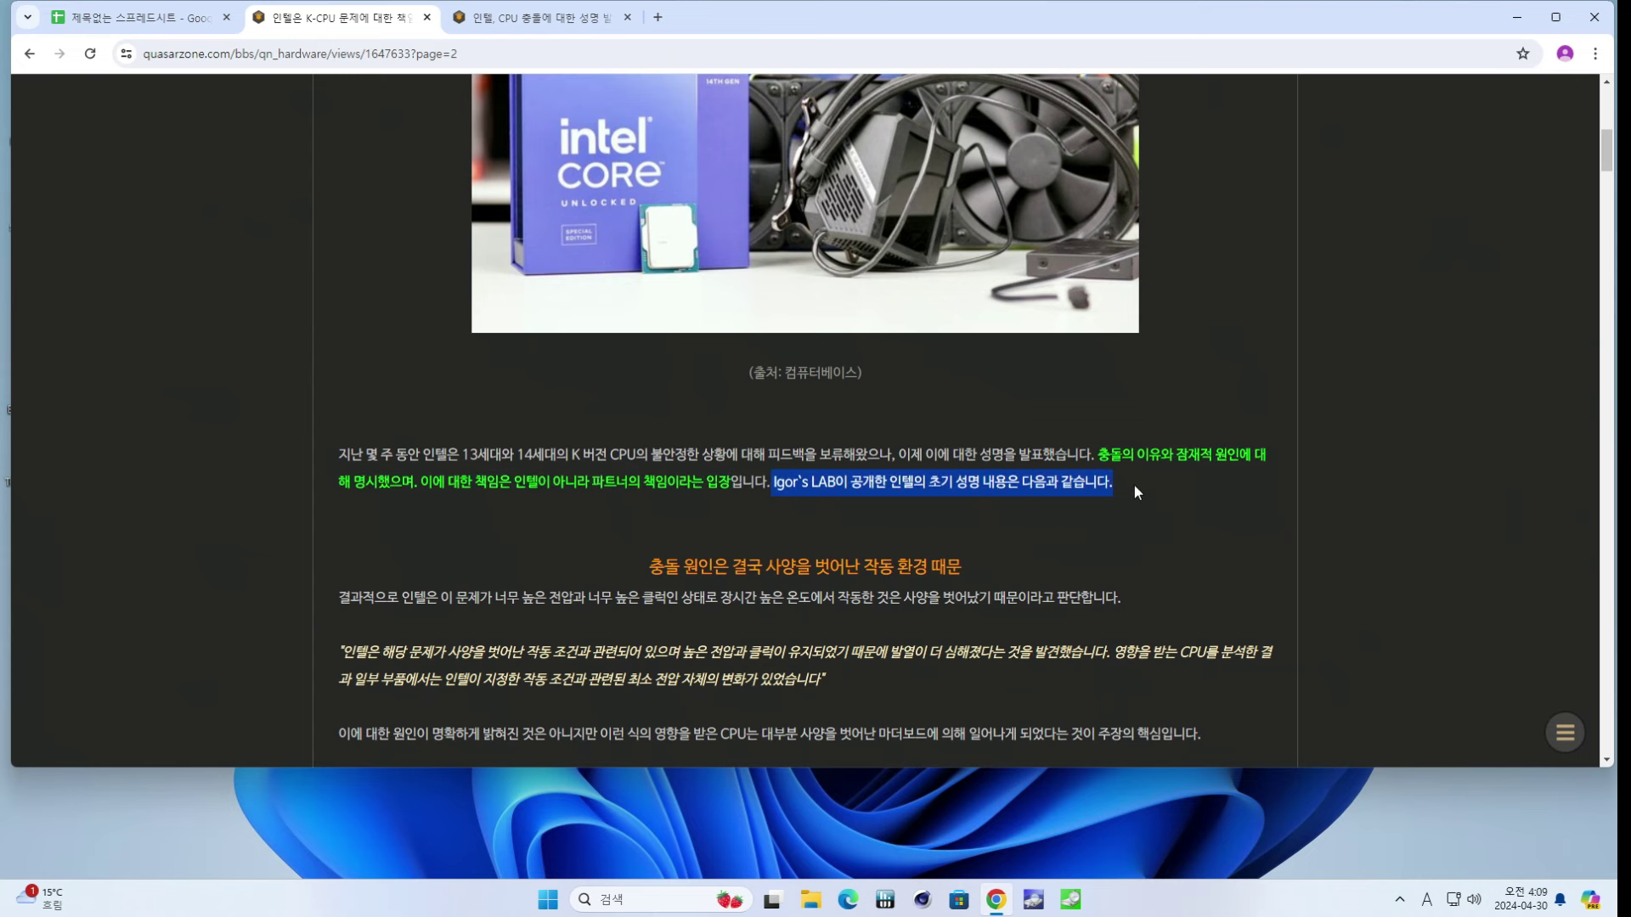
pyautogui.scroll(-2, 635, 313)
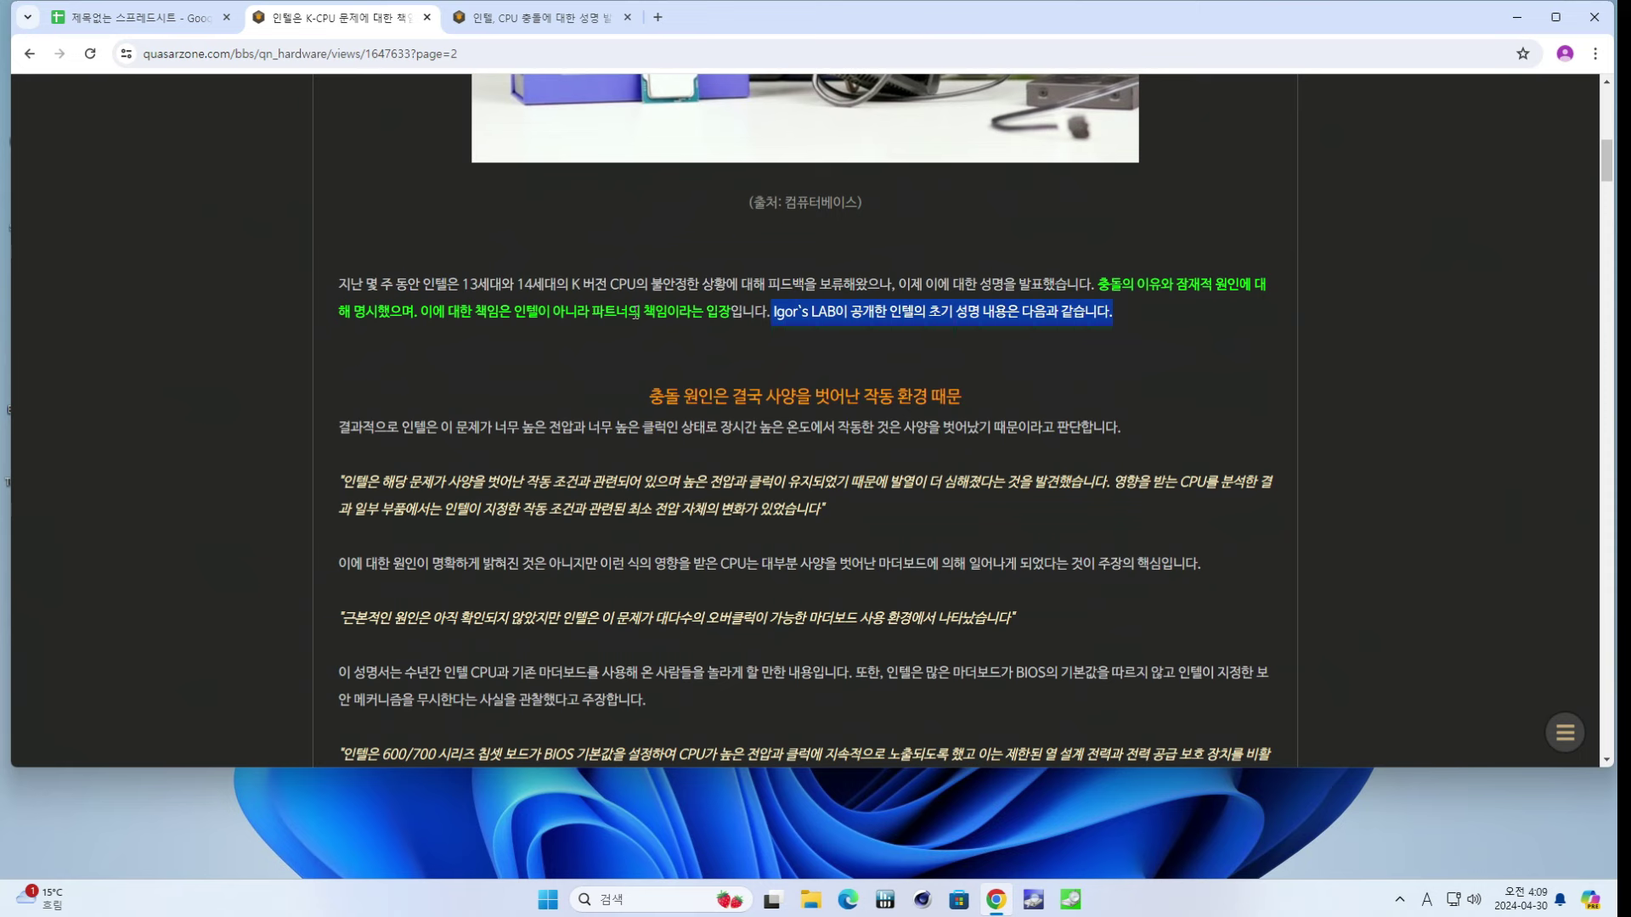
# - Read the section "충돌 원인은 결국 사양을 벗어난 작동 환경 때문", highlighting its heading and the key phrases in Intel's quoted statements
pyautogui.moveTo(645, 394); pyautogui.dragTo(953, 395)
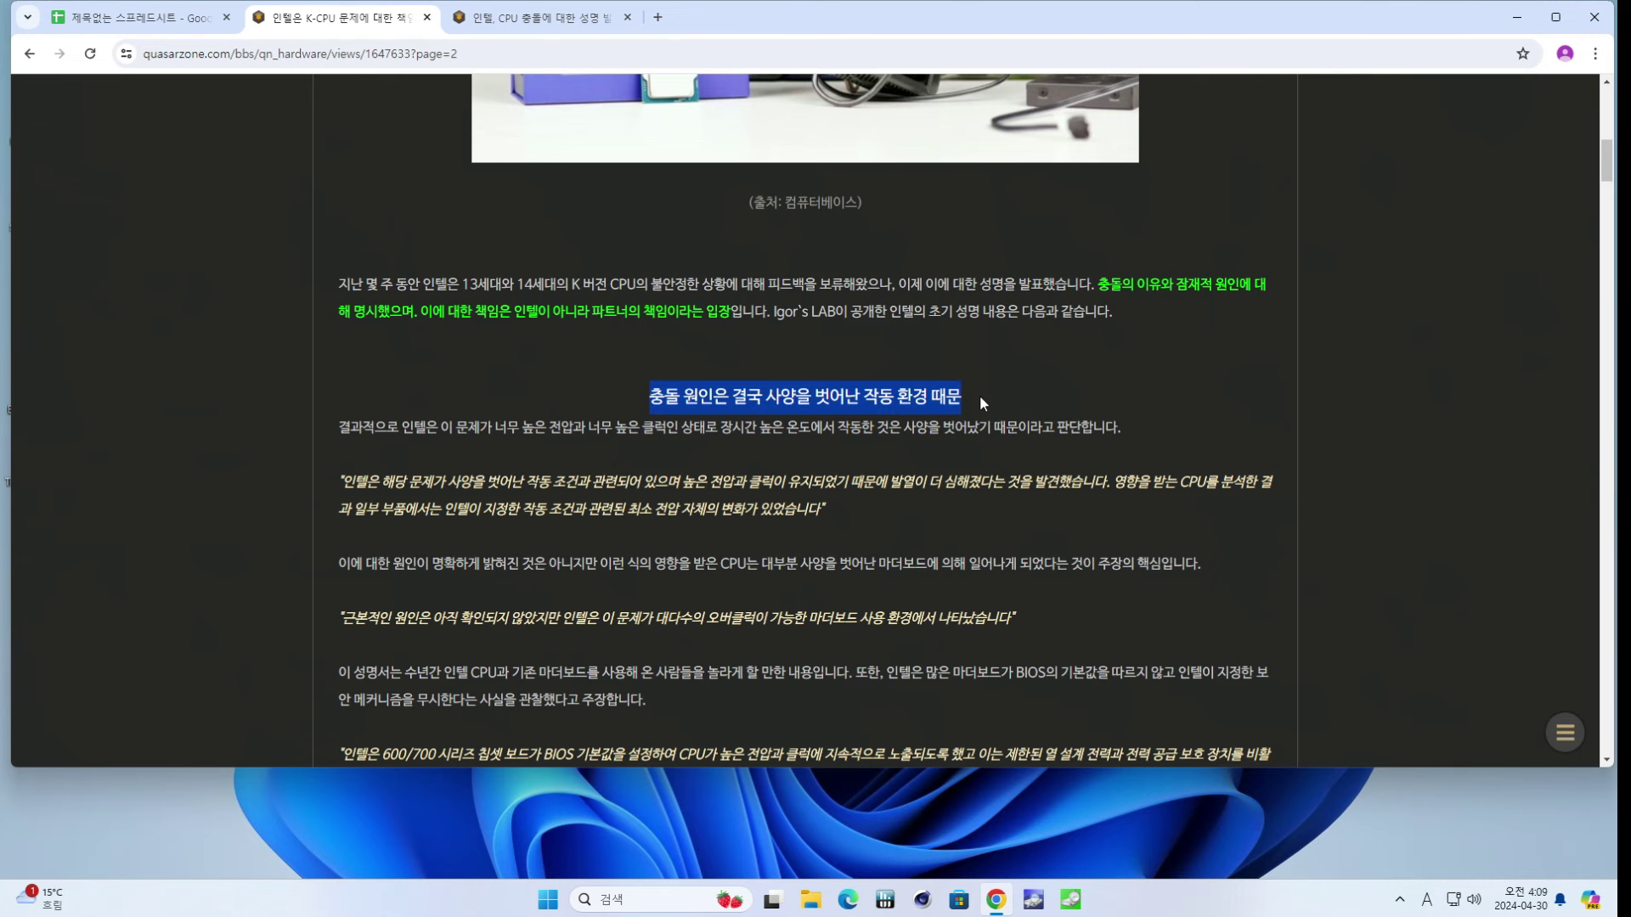
pyautogui.scroll(-1, 980, 395)
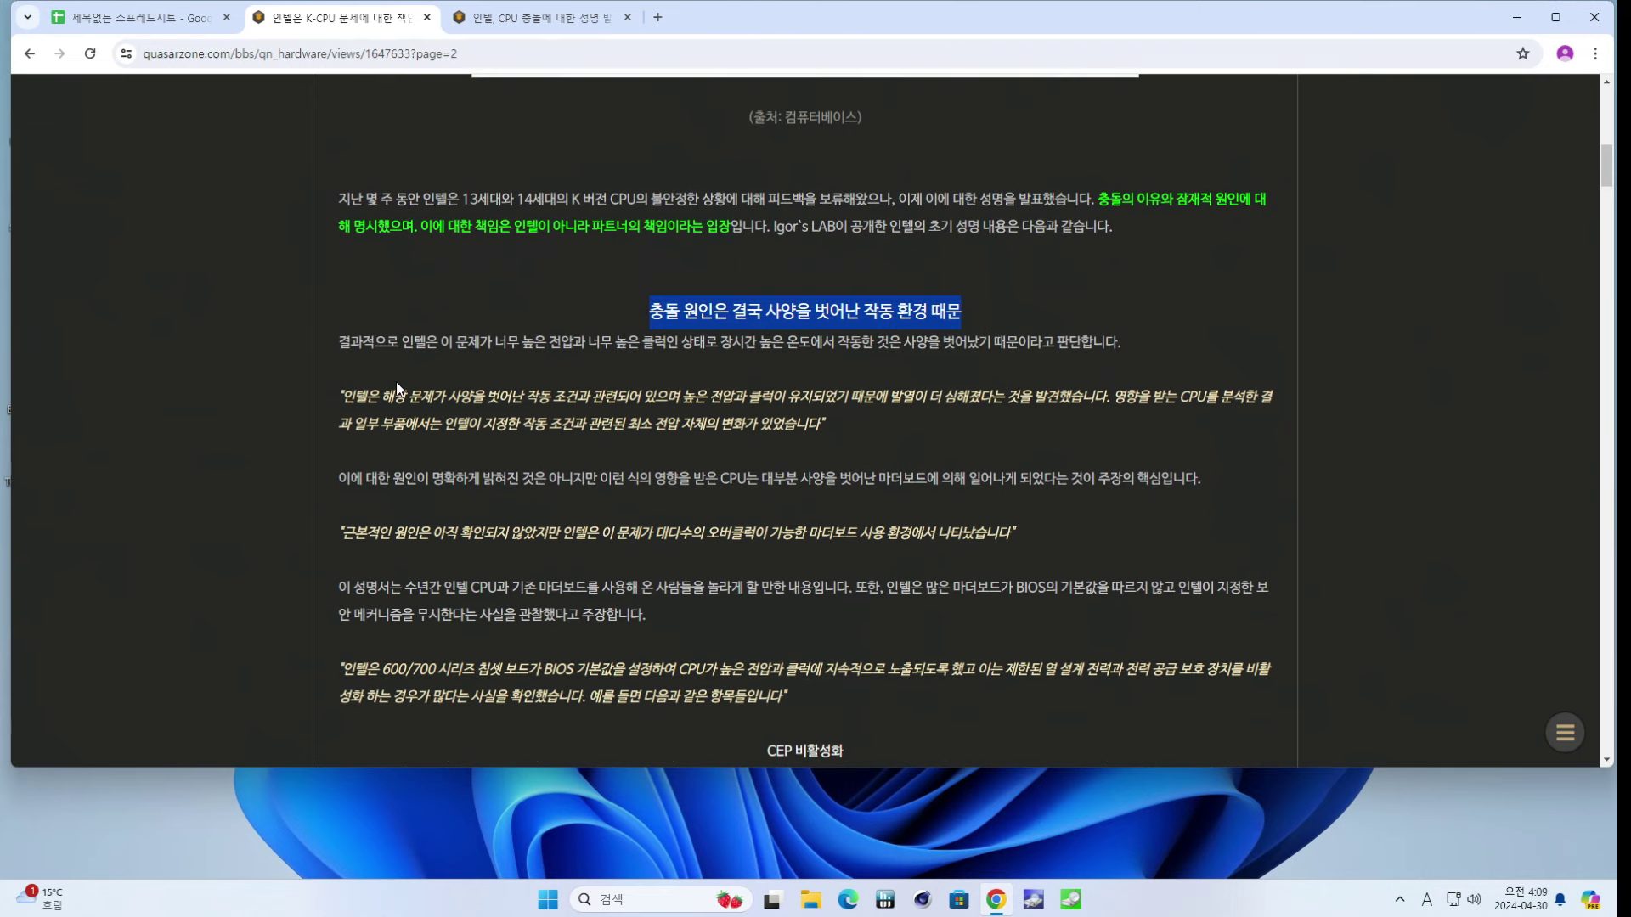
pyautogui.moveTo(688, 393); pyautogui.dragTo(795, 418)
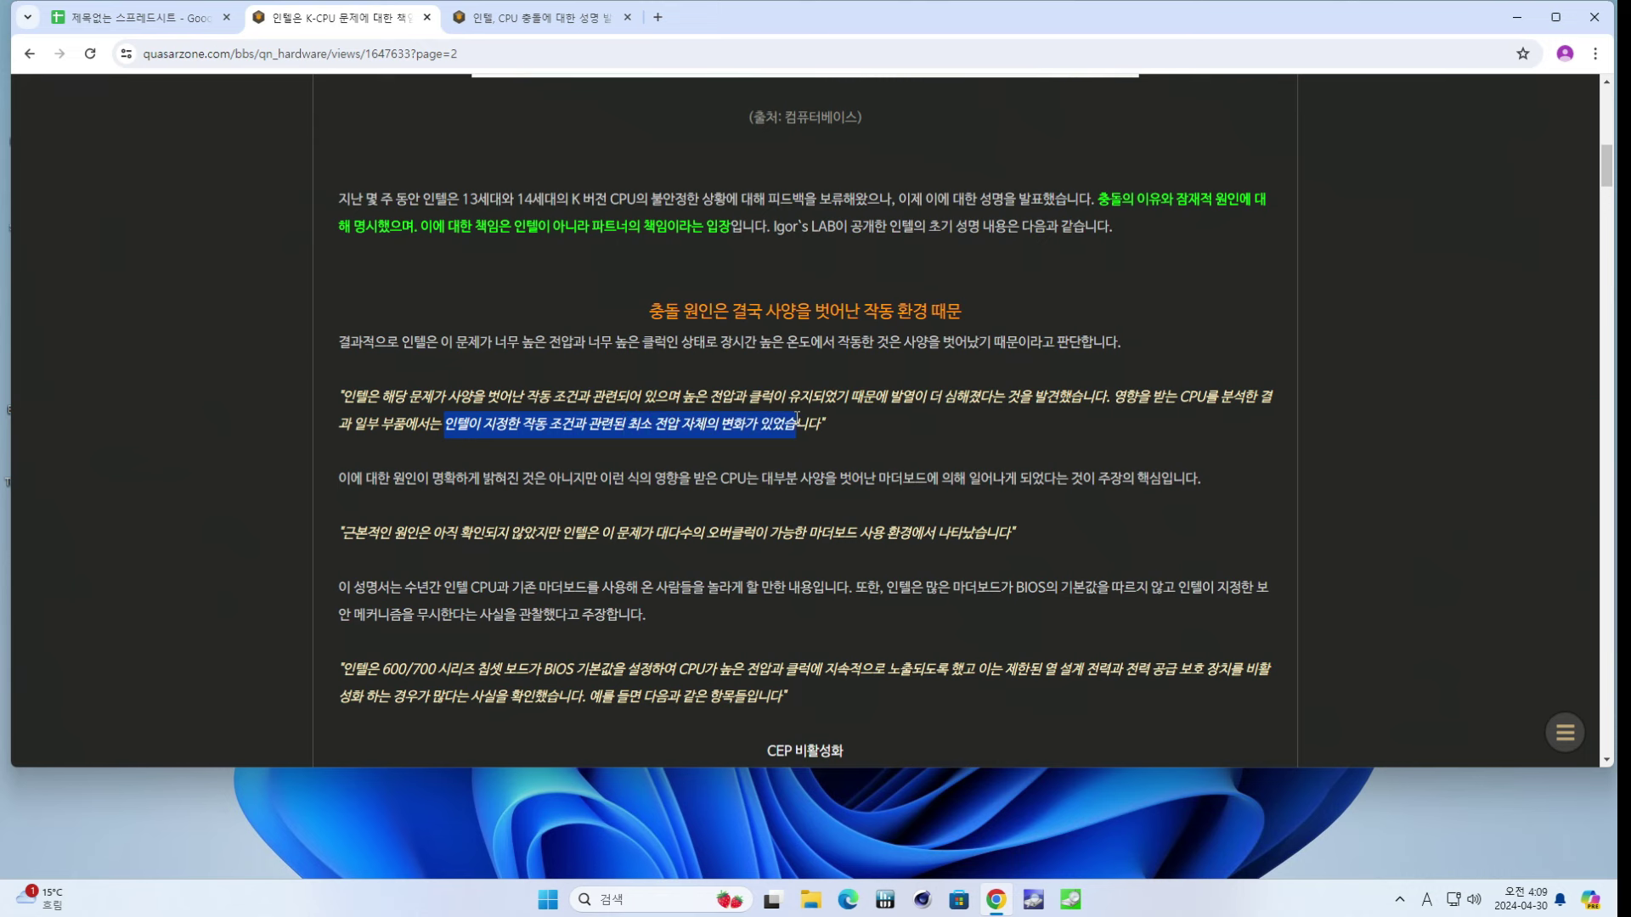
pyautogui.click(796, 418)
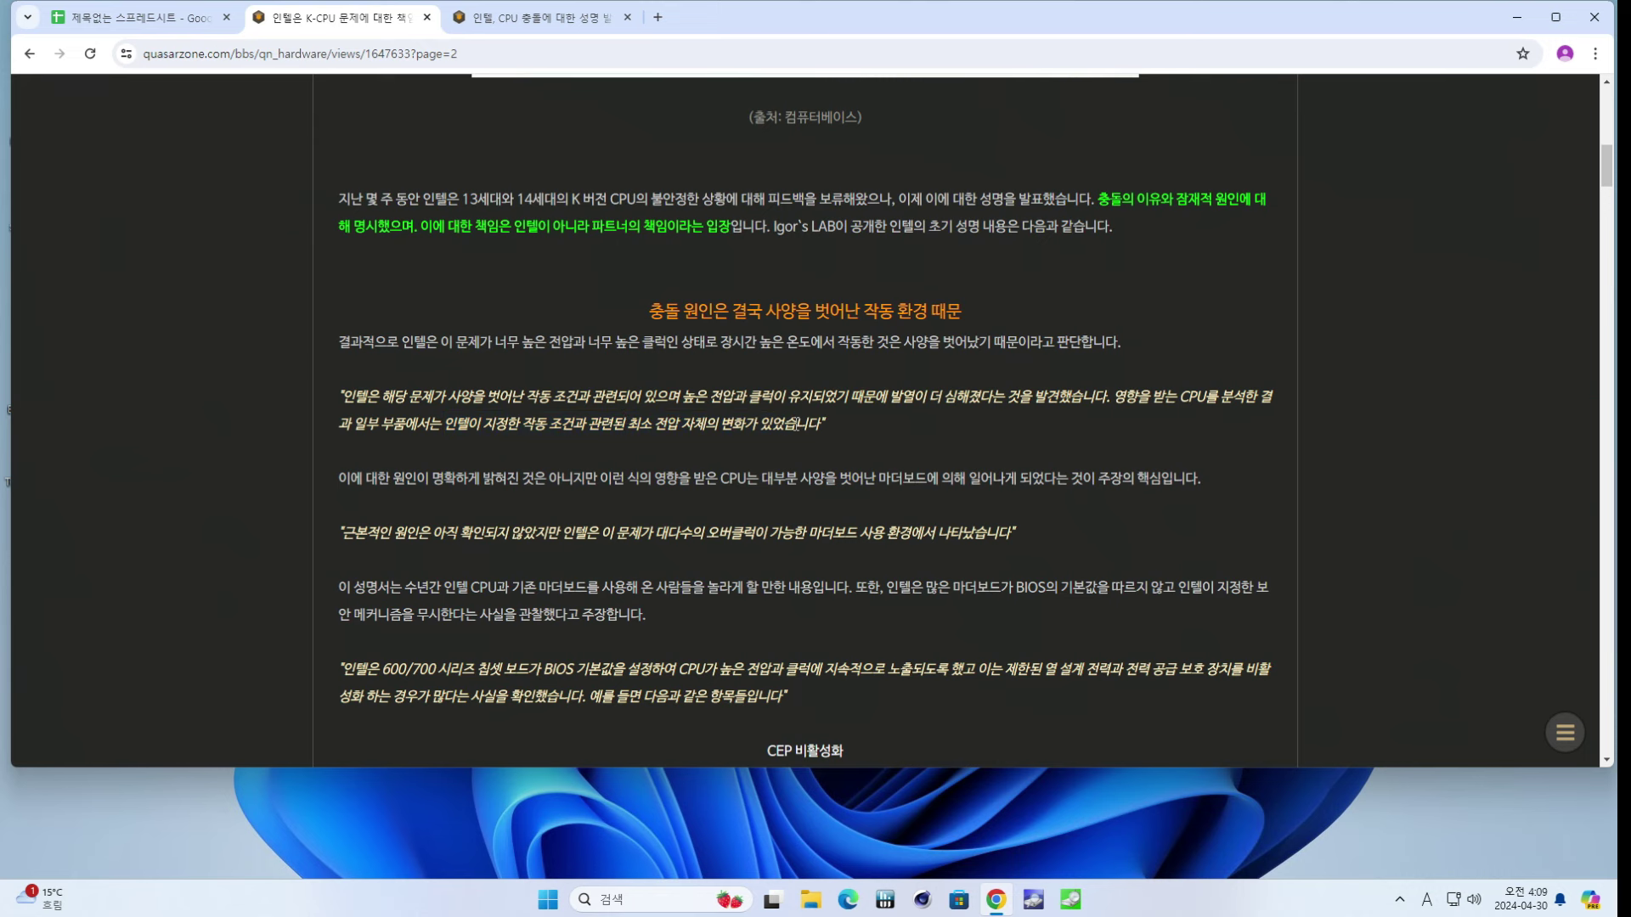
pyautogui.scroll(-1, 722, 425)
pyautogui.moveTo(643, 447); pyautogui.dragTo(935, 447)
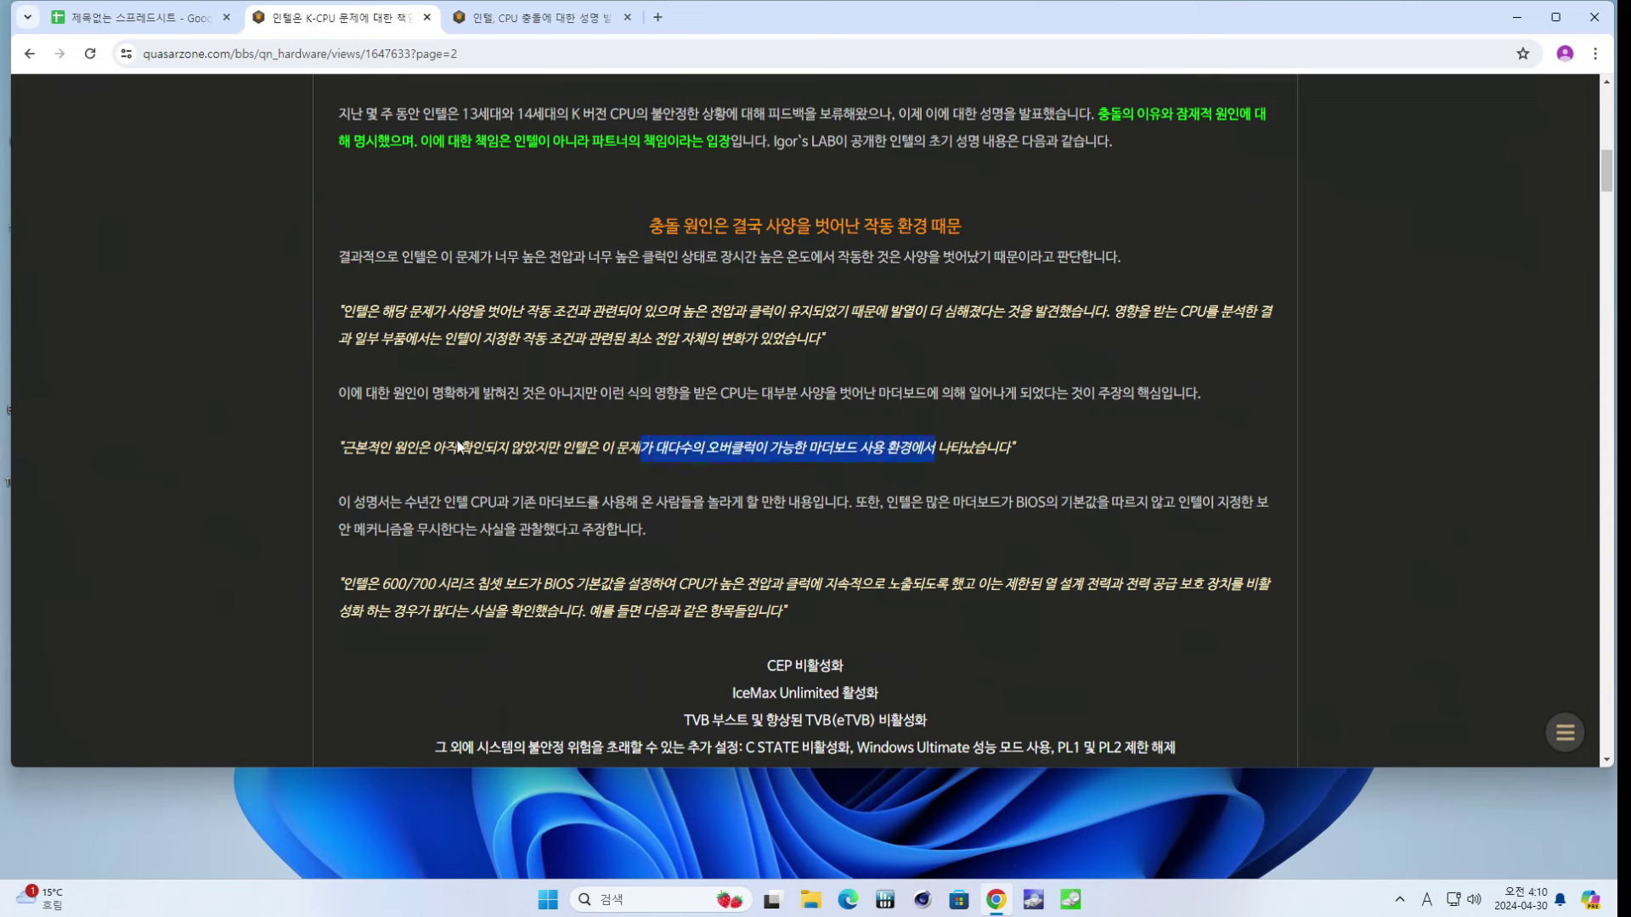
pyautogui.moveTo(392, 447); pyautogui.dragTo(535, 447)
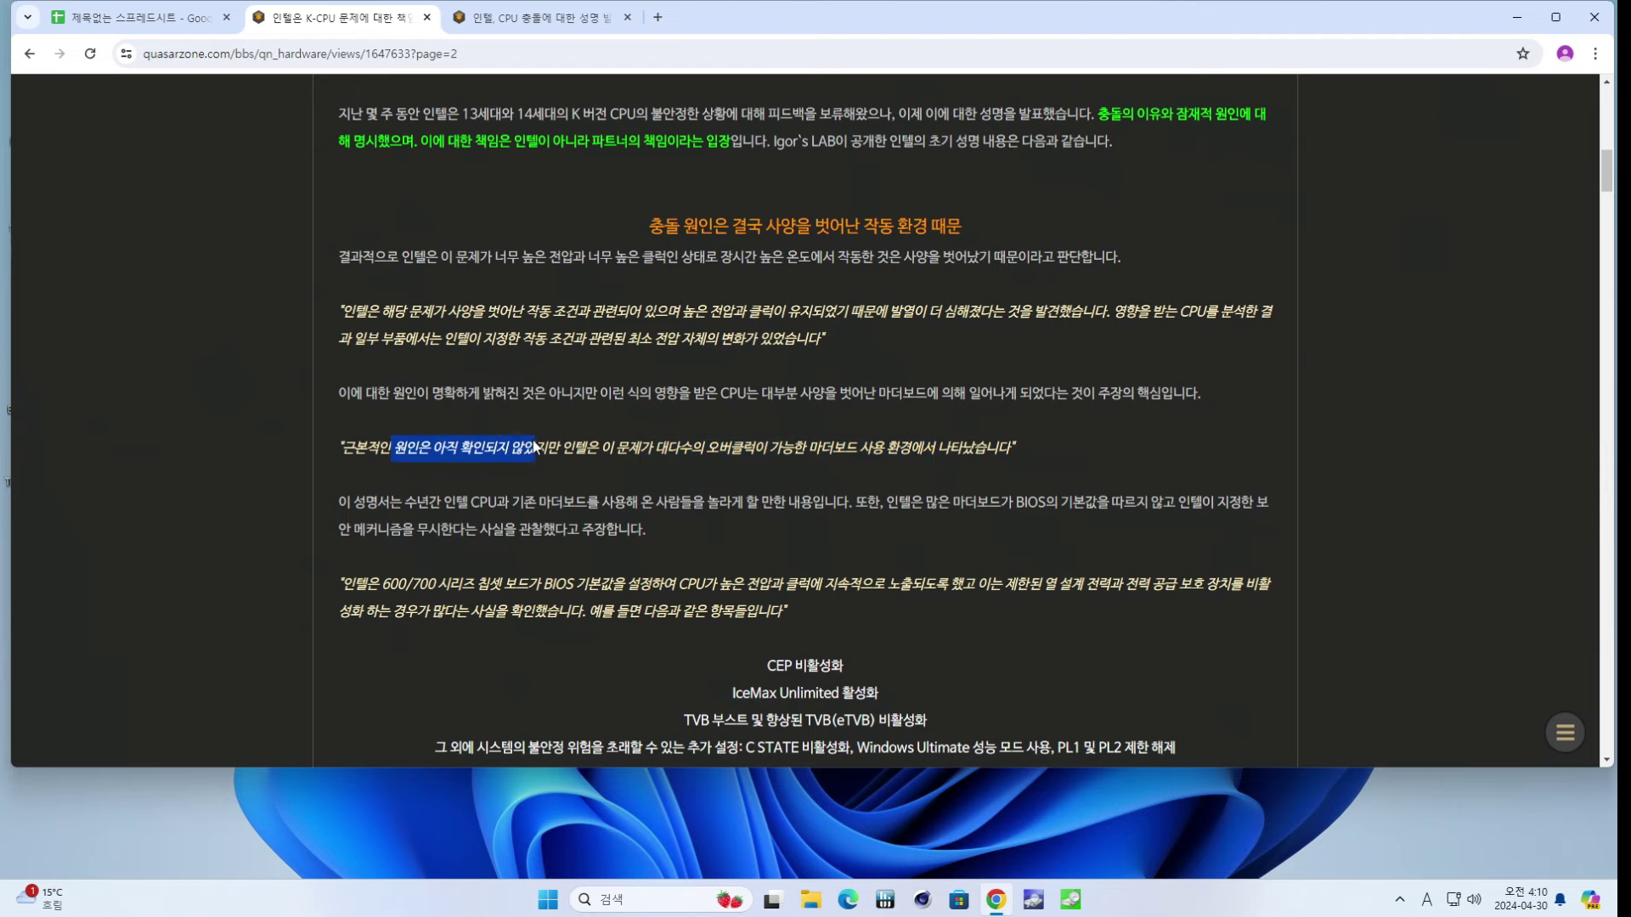
pyautogui.scroll(-2, 535, 447)
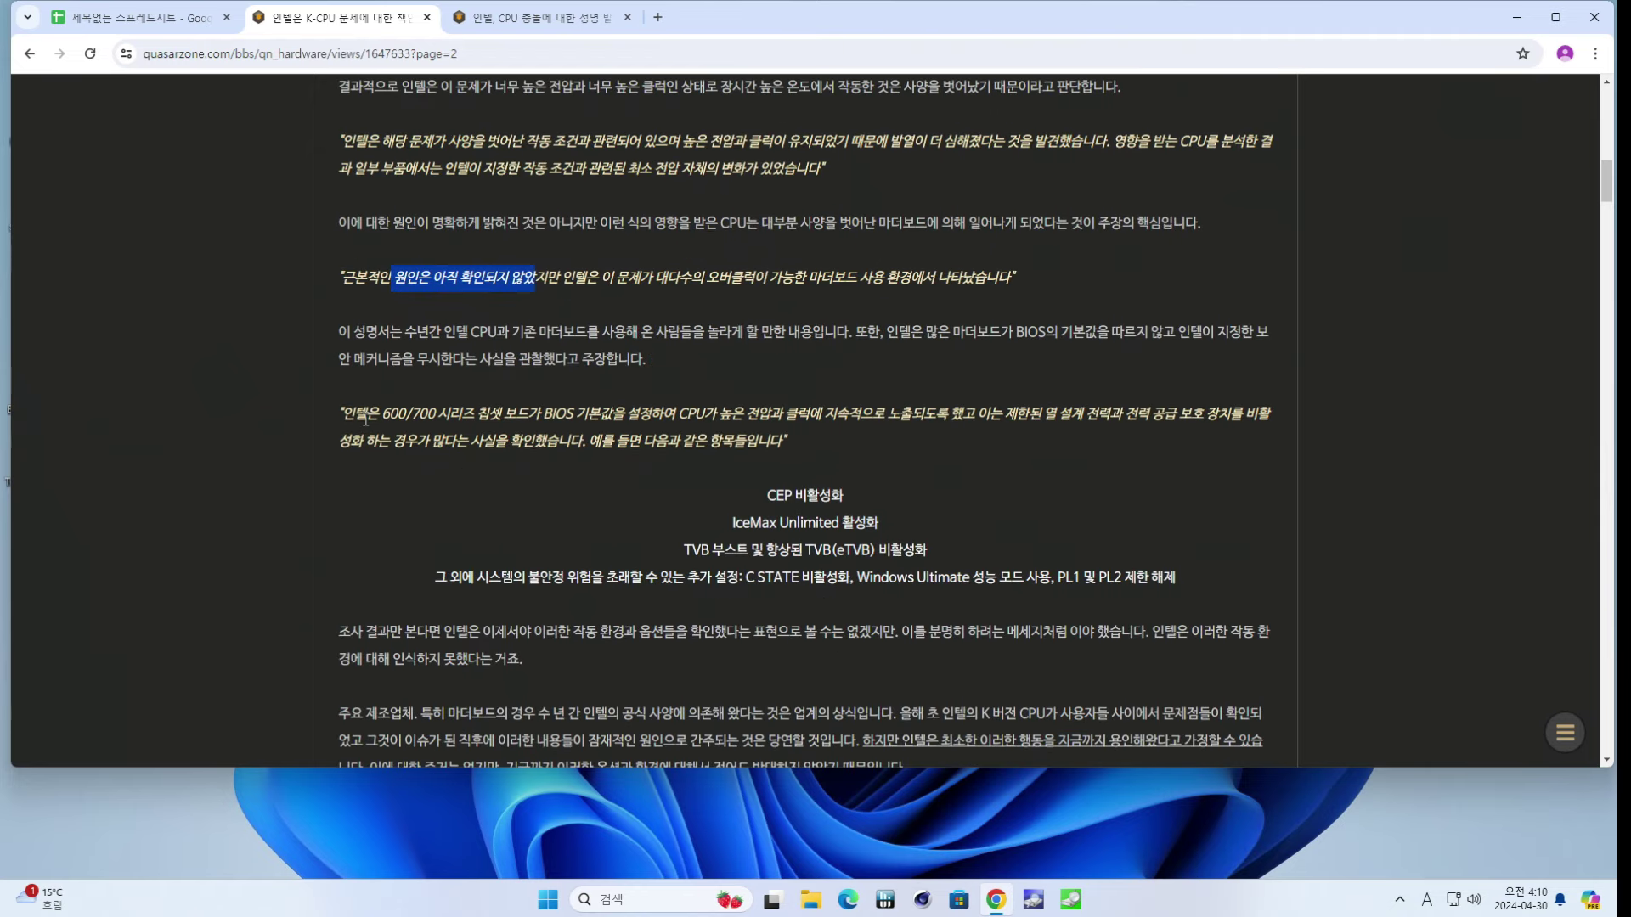
# - Examine Intel's statement on 600/700 series board BIOS defaults and the list of risky settings, highlighting the CEP and PL1/PL2 items
pyautogui.moveTo(344, 414); pyautogui.dragTo(700, 513)
pyautogui.click(1081, 411)
pyautogui.click(680, 499)
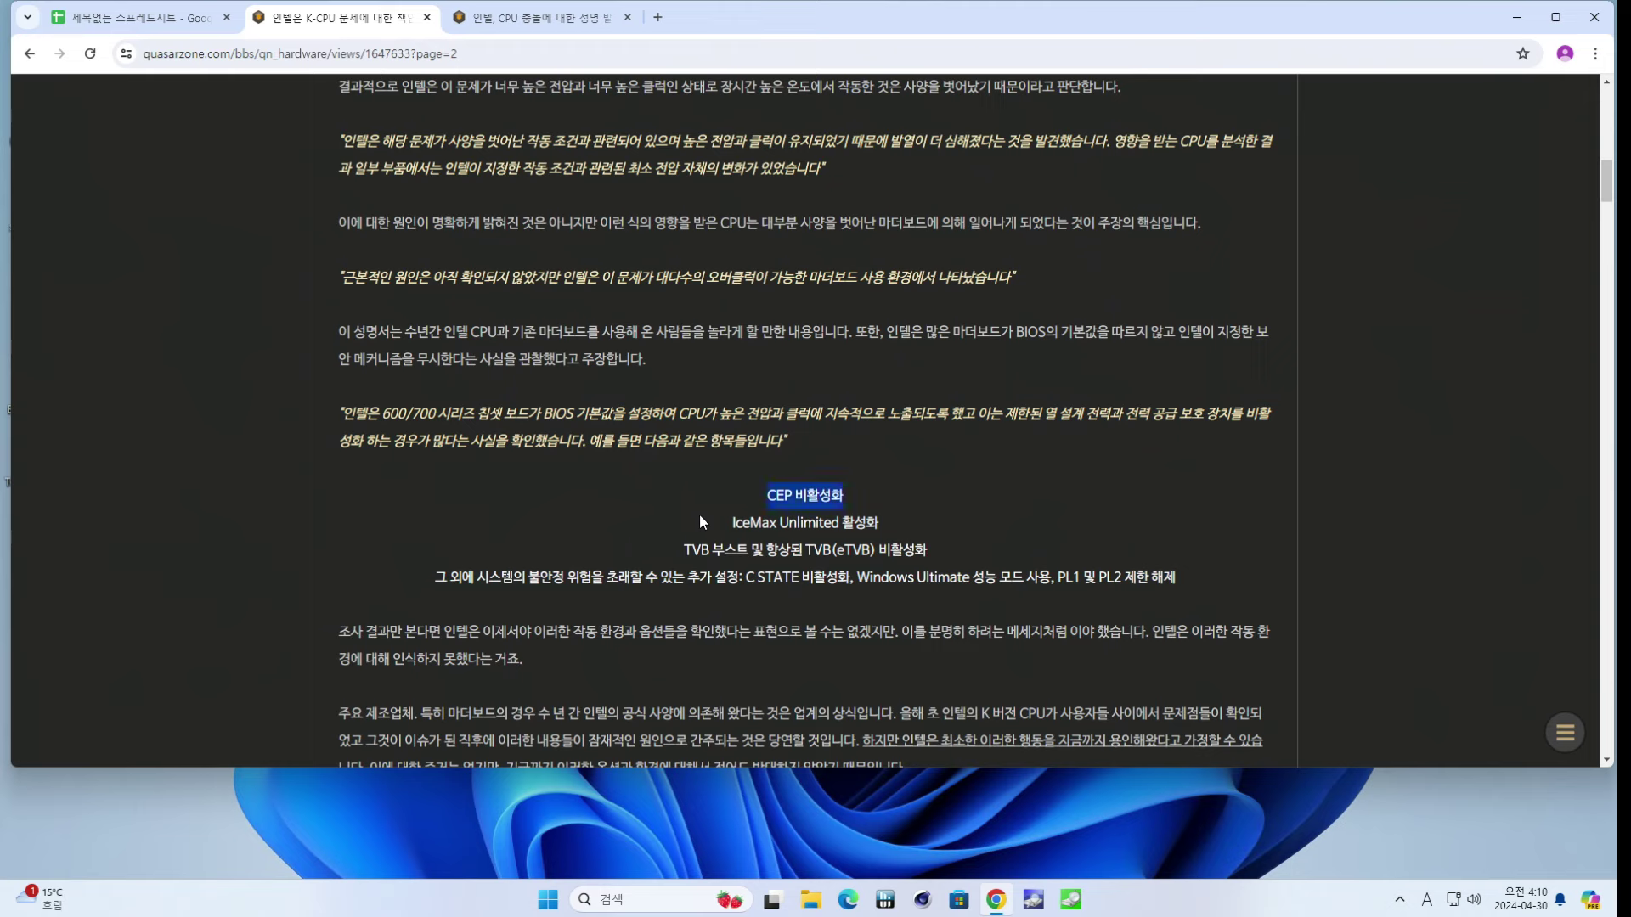
pyautogui.click(682, 548)
pyautogui.scroll(-2, 662, 510)
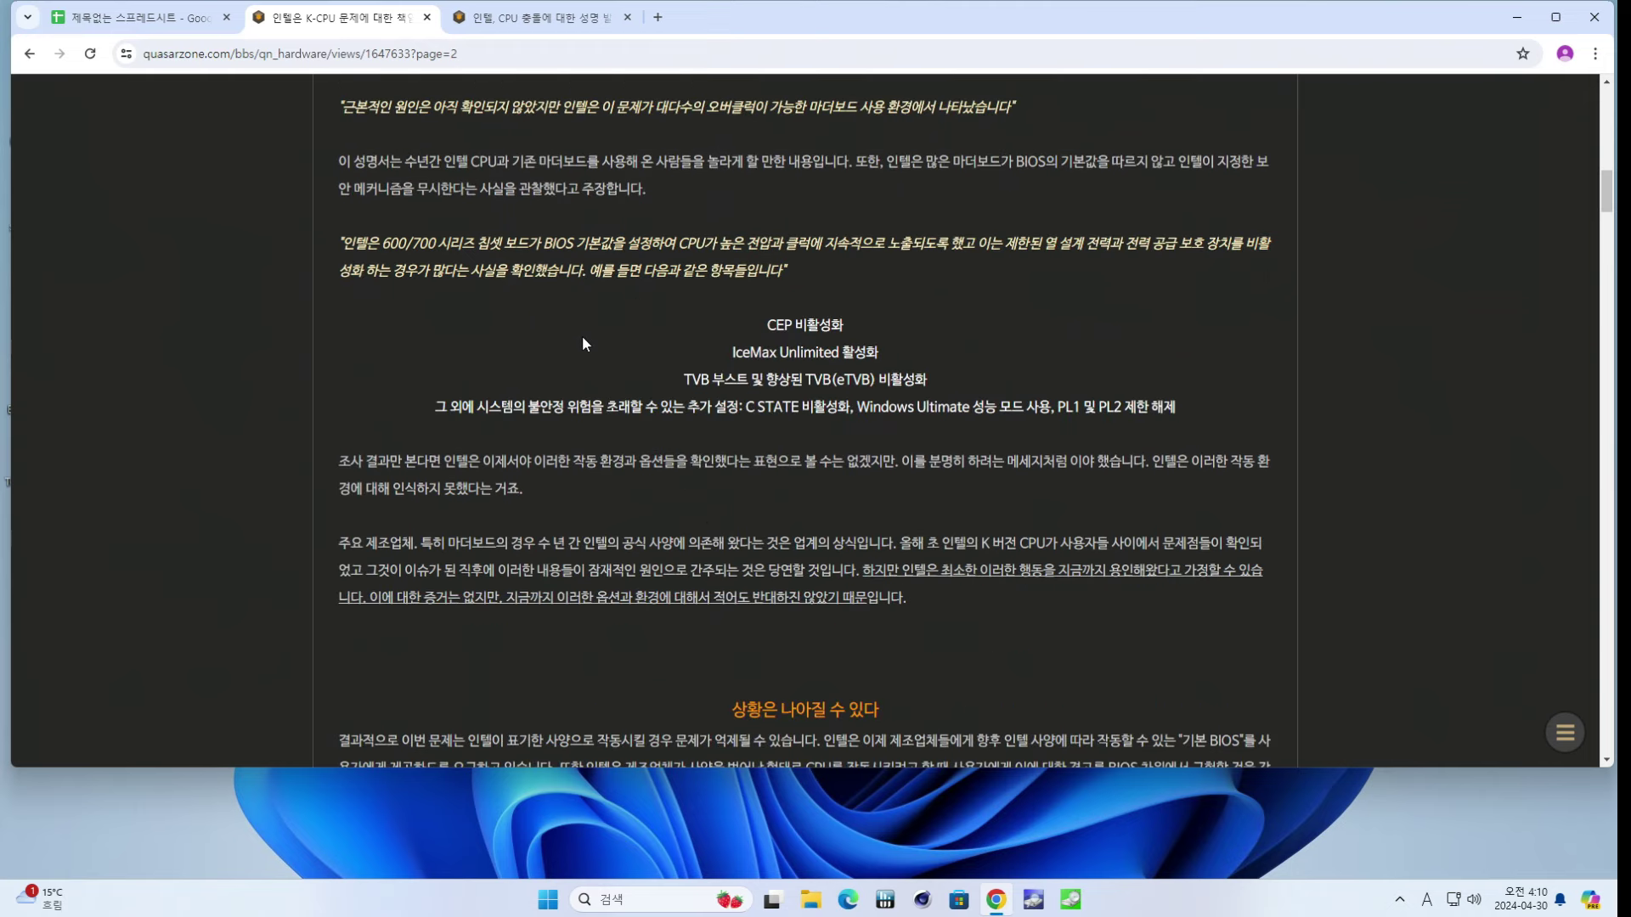
pyautogui.moveTo(1037, 406); pyautogui.dragTo(1173, 418)
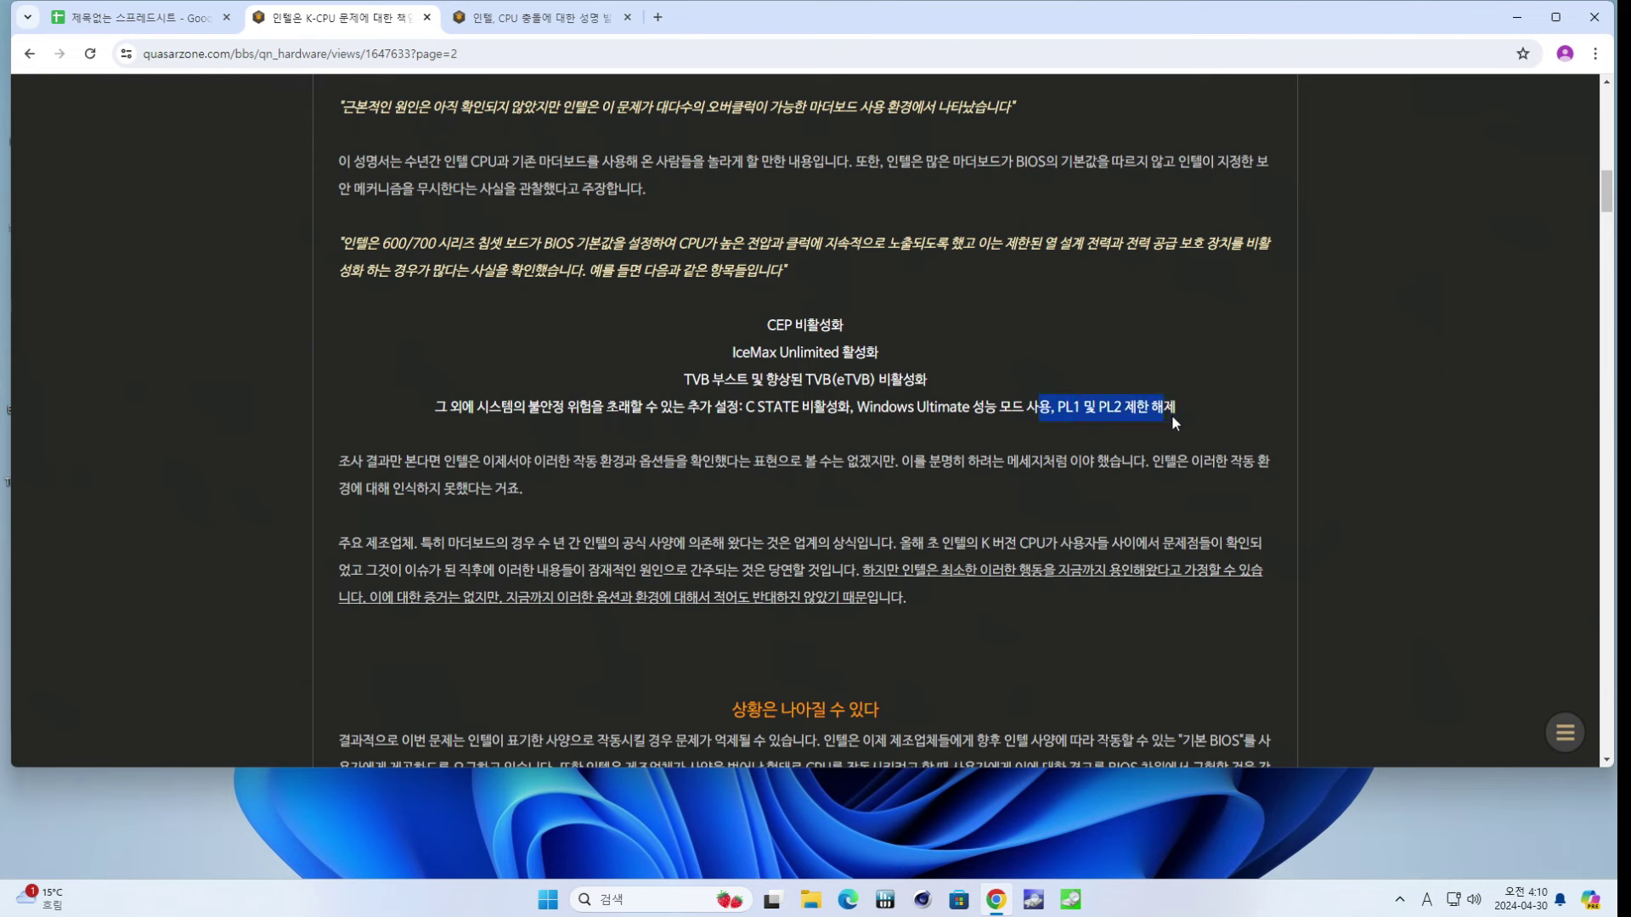
pyautogui.click(545, 418)
pyautogui.moveTo(472, 406); pyautogui.dragTo(729, 407)
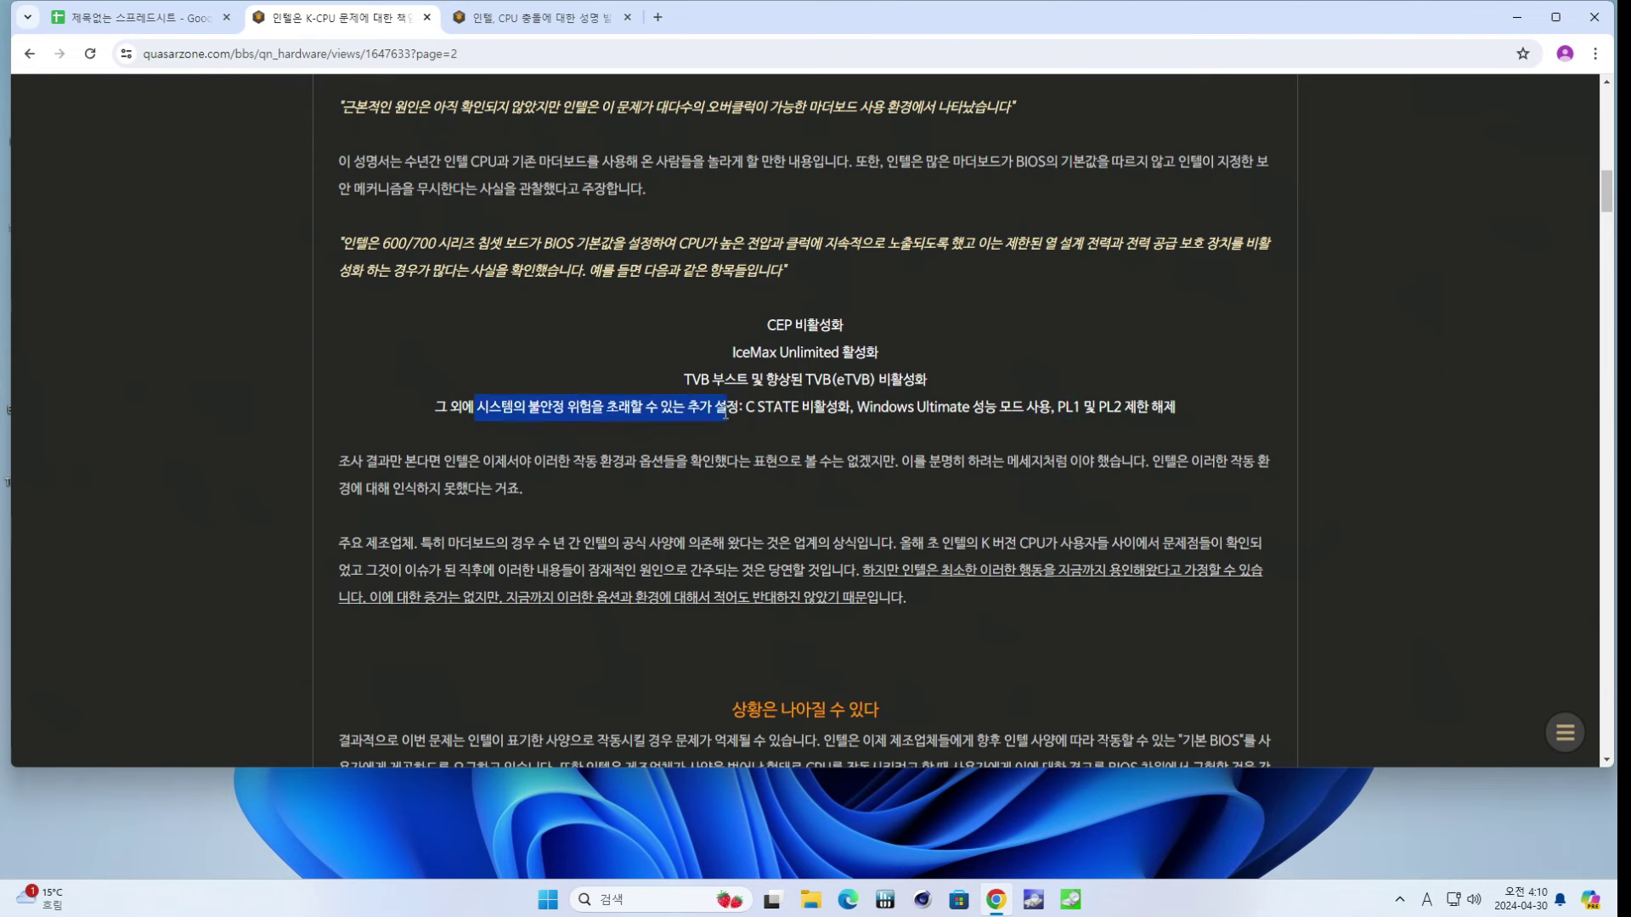
# - Read the article's section "상황은 나아질 수 있다", highlighting Intel's quoted request that manufacturers provide default BIOS profiles matching its recommended settings
pyautogui.scroll(-2, 700, 309)
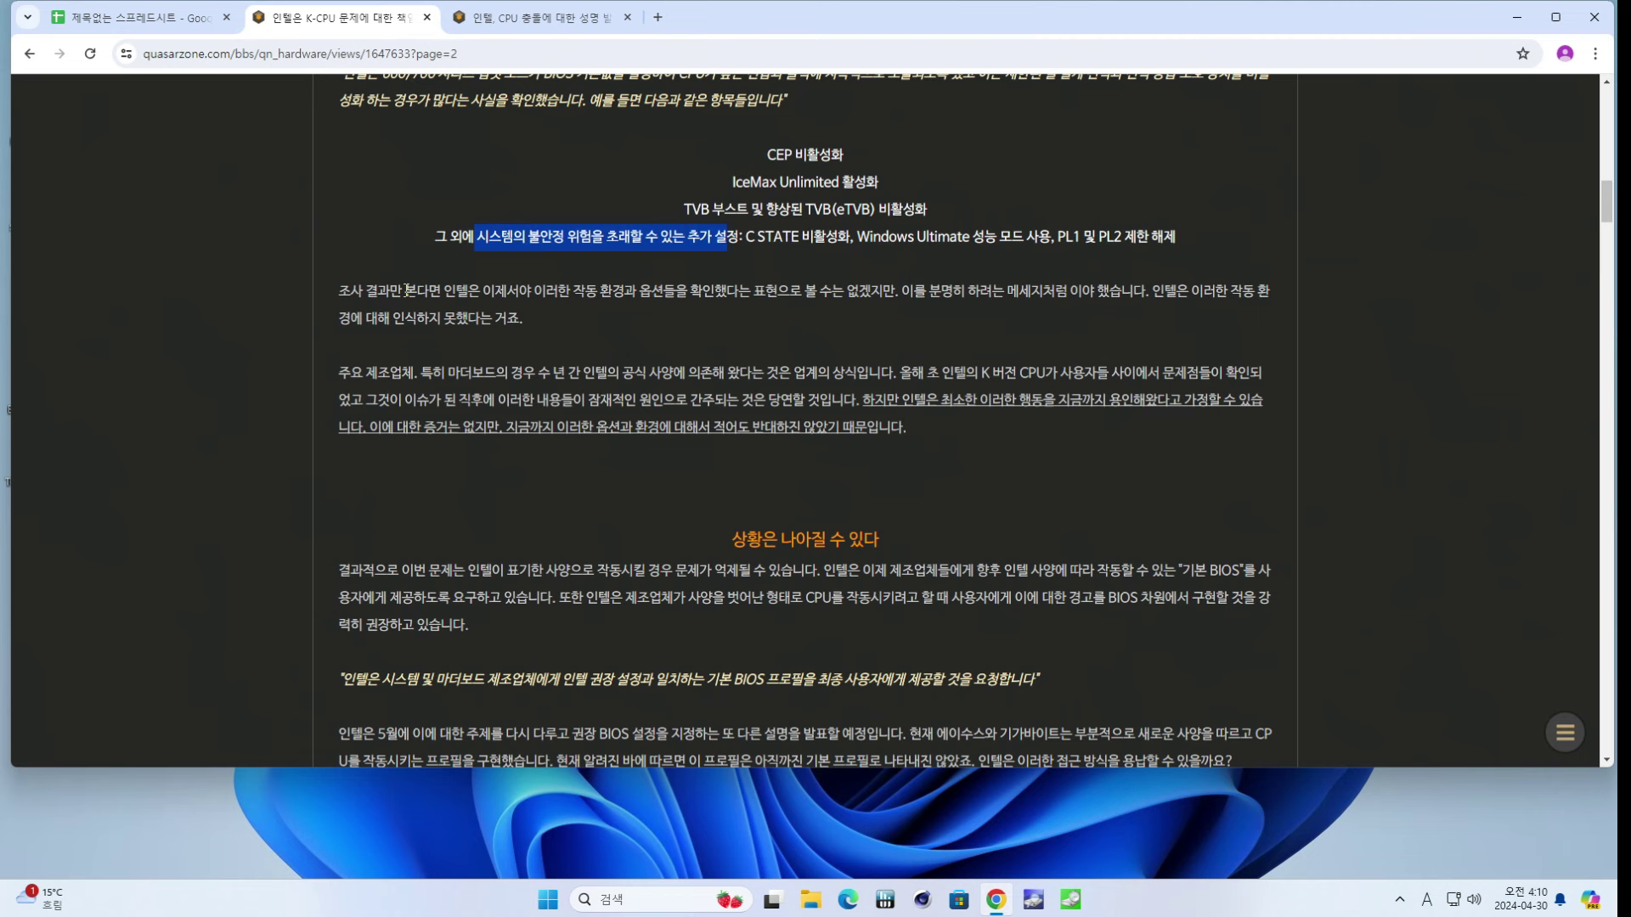
pyautogui.click(925, 368)
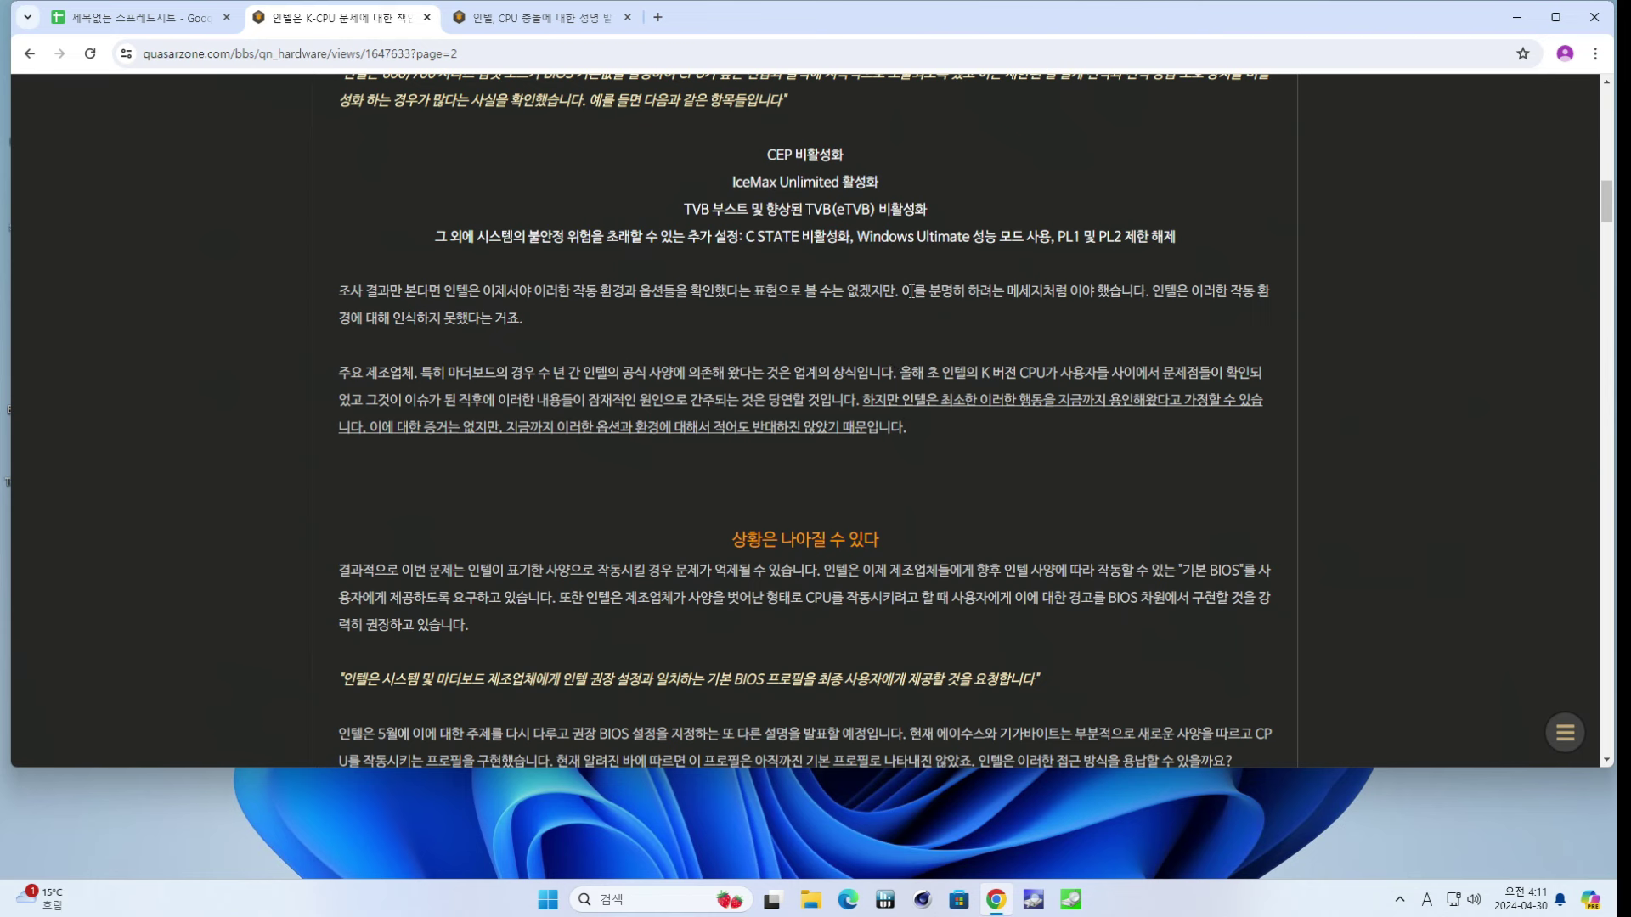
pyautogui.scroll(-2, 611, 331)
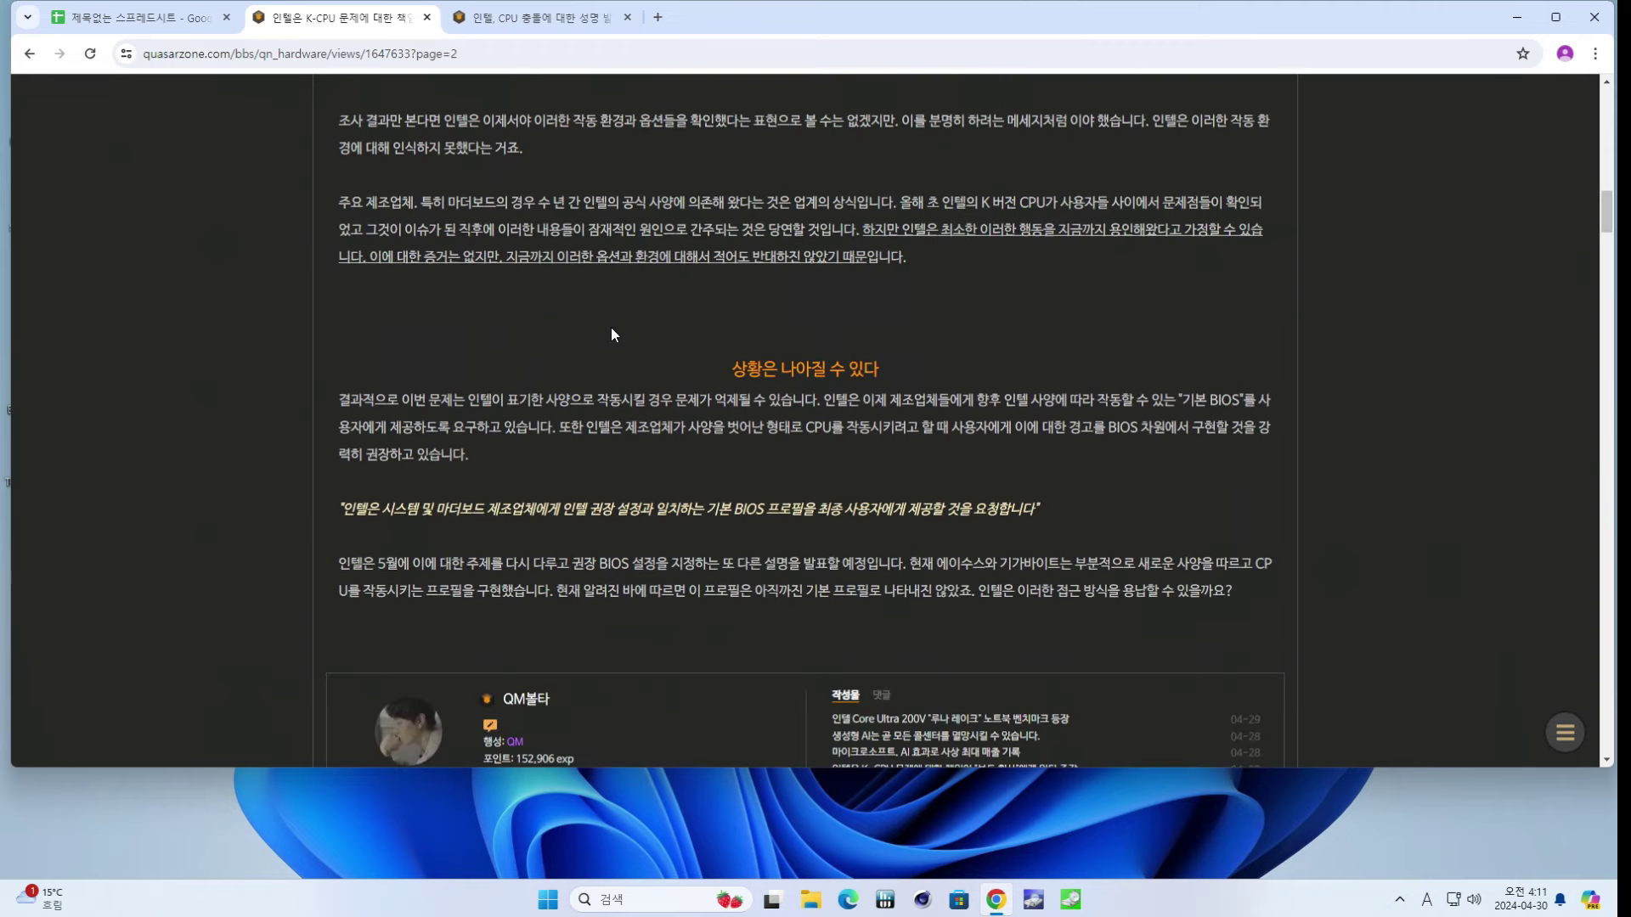
pyautogui.scroll(-1, 612, 333)
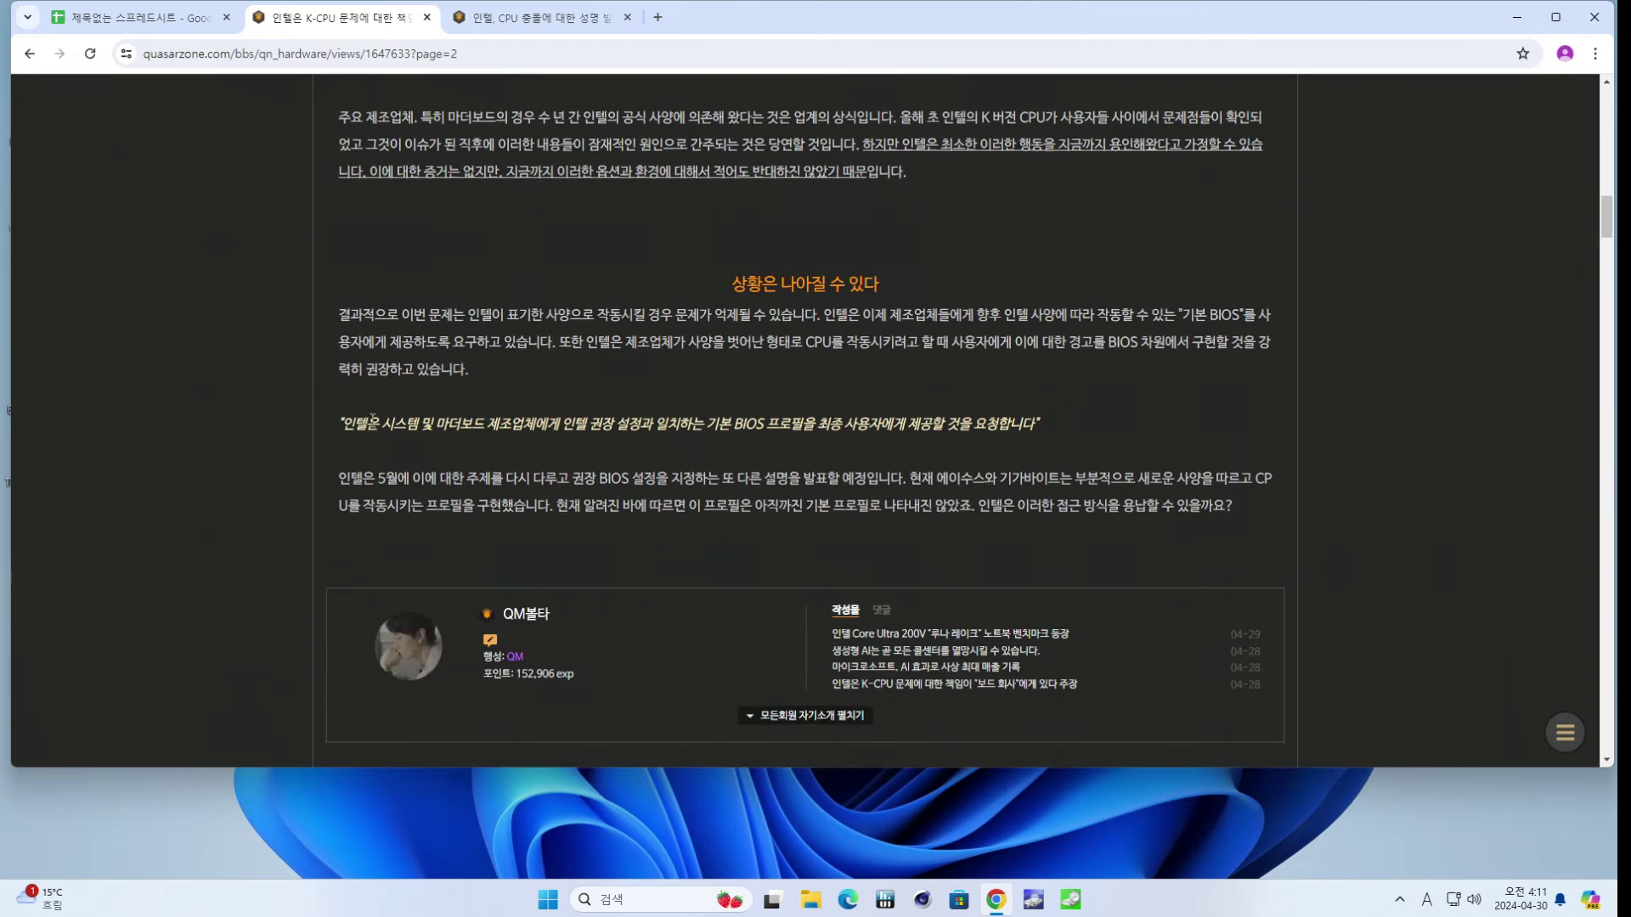
pyautogui.moveTo(354, 422); pyautogui.dragTo(829, 422)
pyautogui.moveTo(828, 423); pyautogui.dragTo(1028, 416)
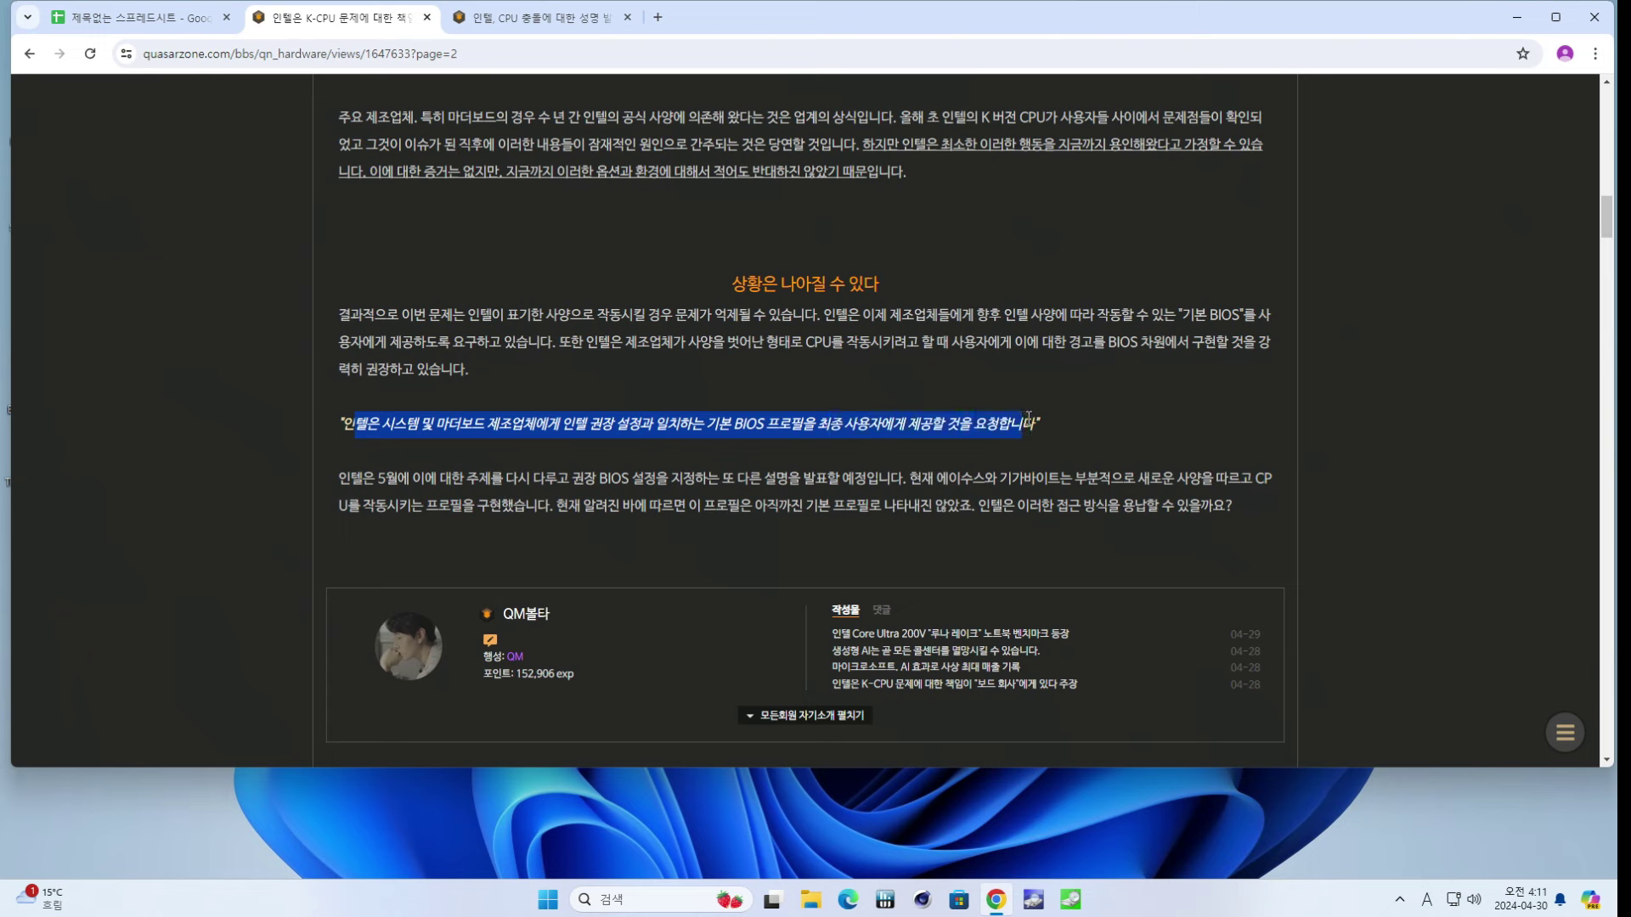
pyautogui.click(1029, 416)
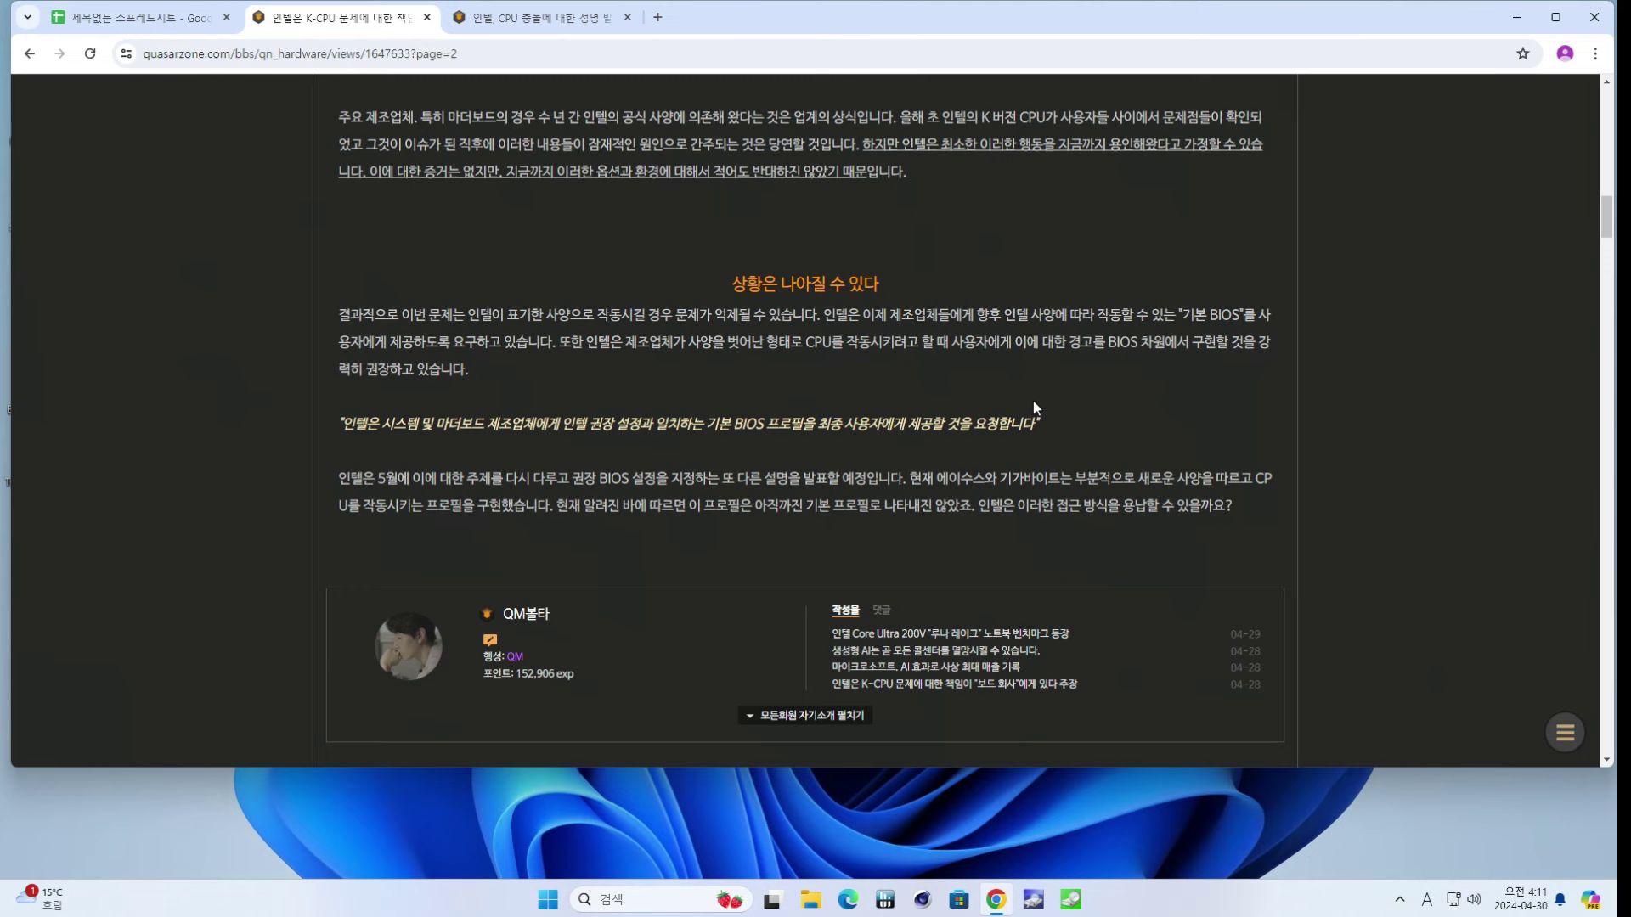
pyautogui.moveTo(996, 424); pyautogui.dragTo(338, 425)
# - Switch to the Quasar Zone article on Intel's CPU crash statement, highlighting its date, title and lead sentence
pyautogui.hotkey('ctrl', 'Tab')
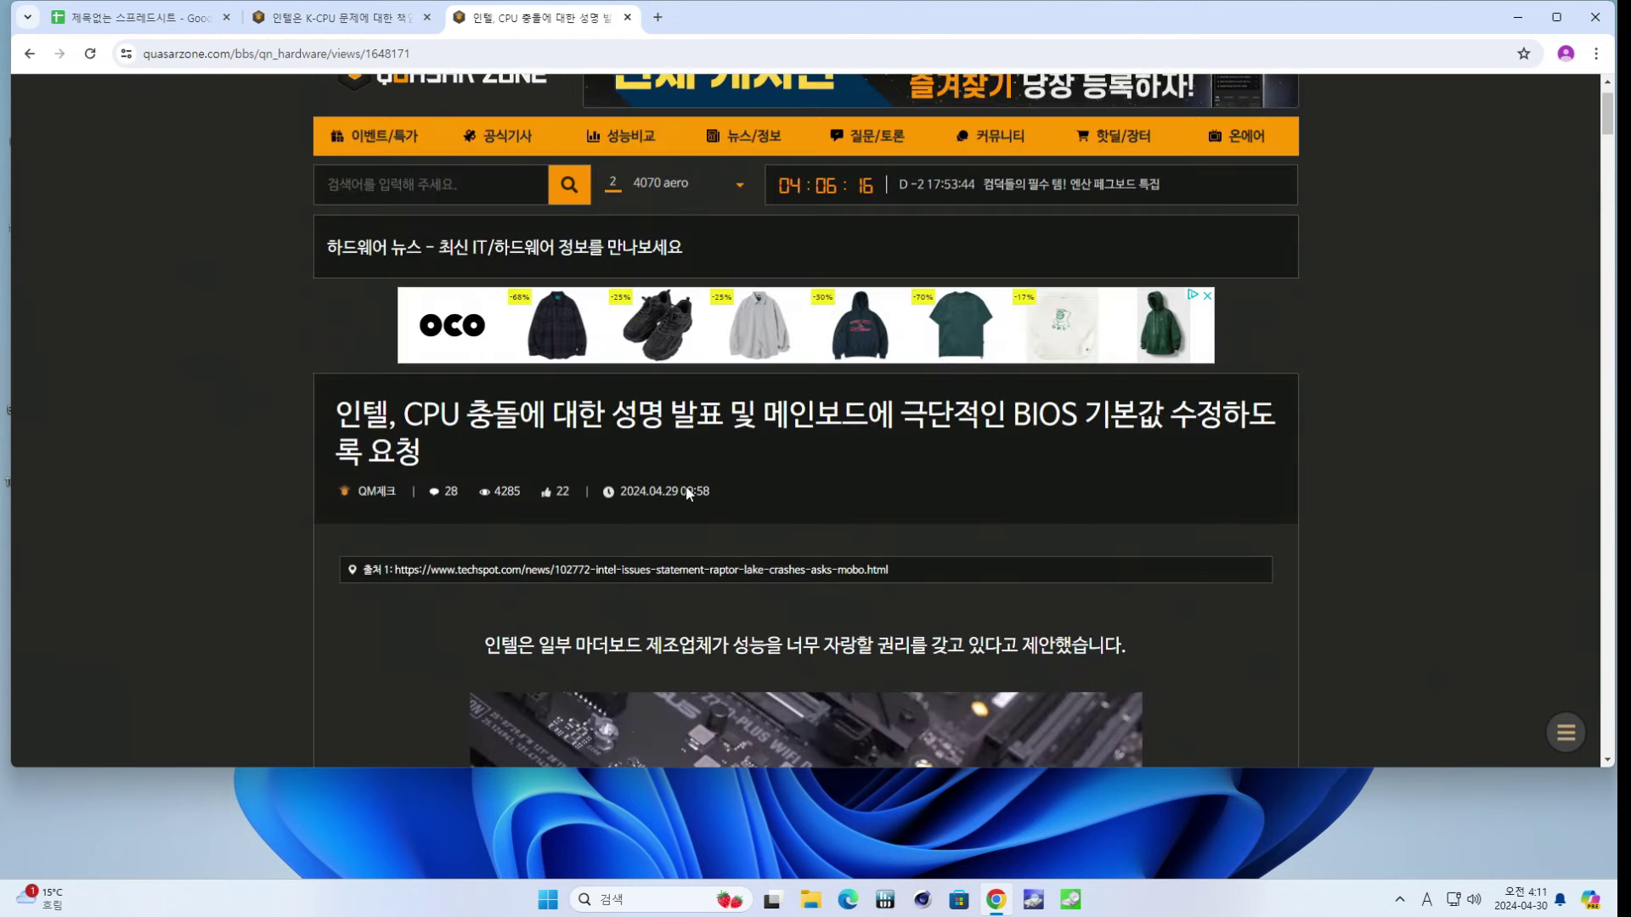
pyautogui.moveTo(710, 492); pyautogui.dragTo(650, 493)
pyautogui.click(543, 443)
pyautogui.moveTo(387, 414); pyautogui.dragTo(1224, 411)
pyautogui.click(1026, 466)
pyautogui.scroll(-5, 659, 166)
pyautogui.moveTo(539, 220); pyautogui.dragTo(1090, 225)
# - Read the article's paragraphs on Intel's notice, highlighting the quote about unlocked motherboards and the list of disabled protection settings
pyautogui.scroll(-4, 1087, 232)
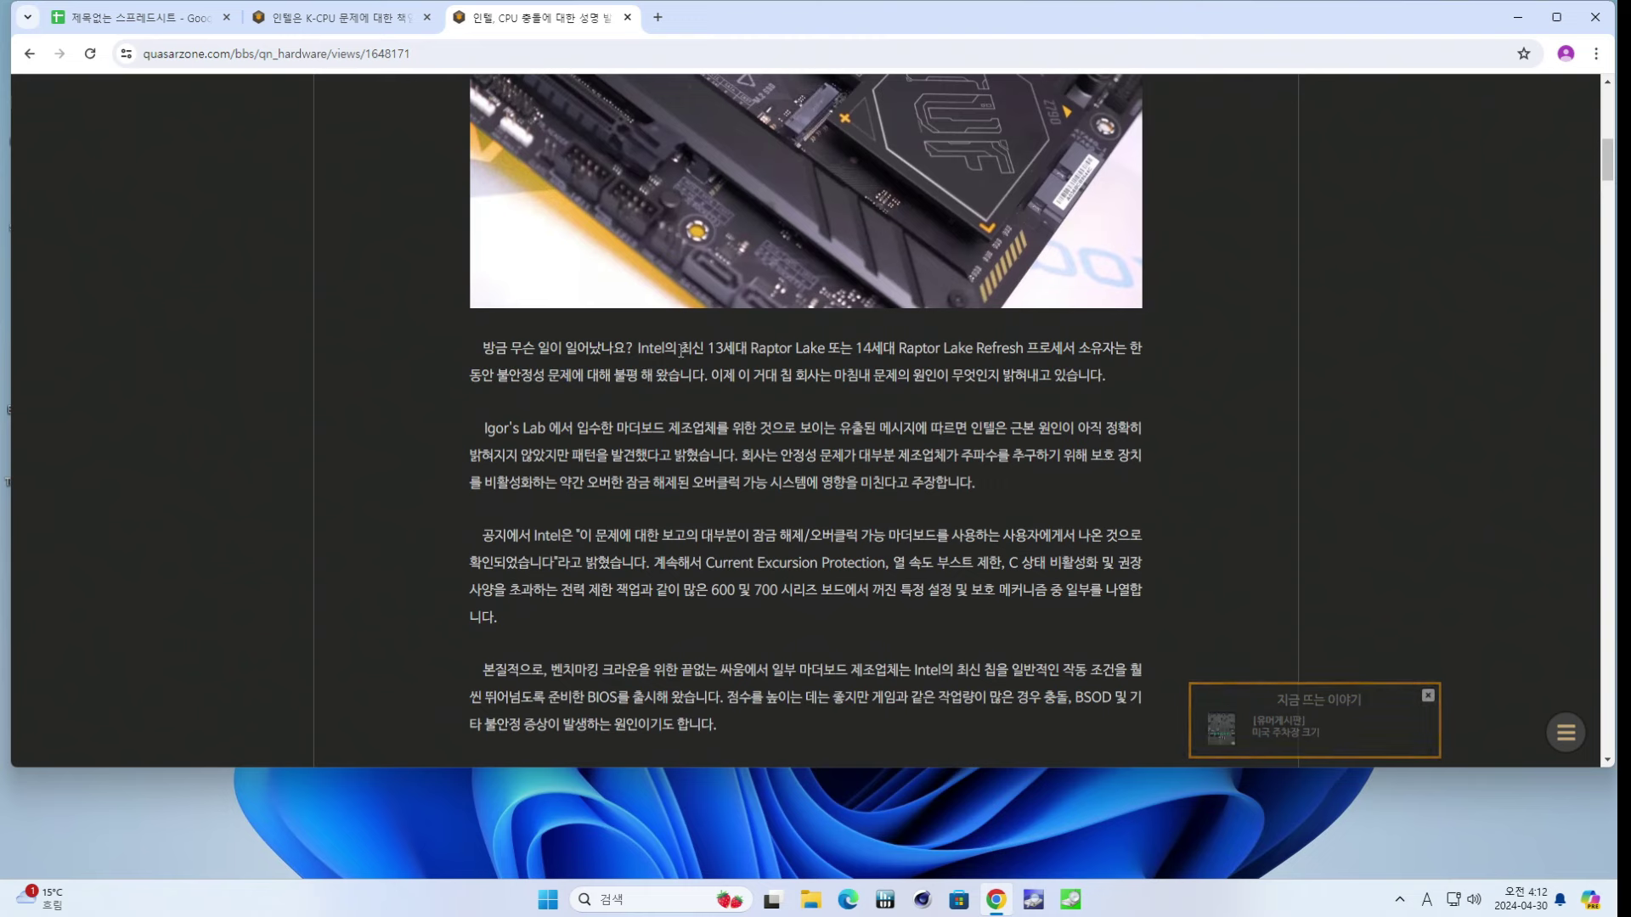
pyautogui.scroll(-2, 590, 378)
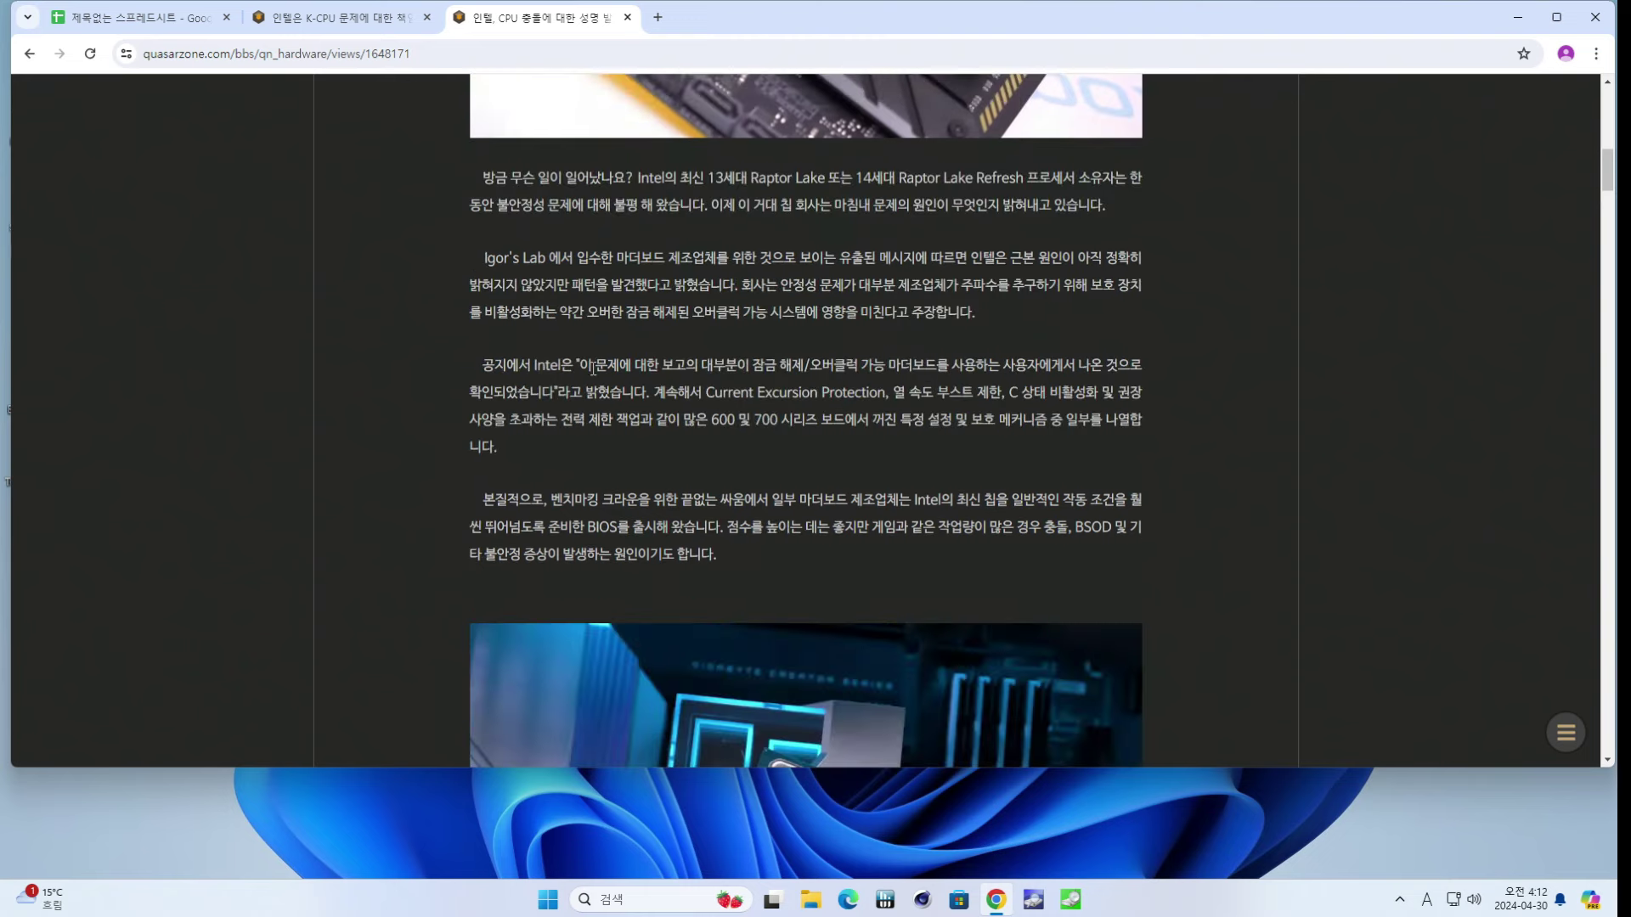
pyautogui.moveTo(580, 365); pyautogui.dragTo(541, 393)
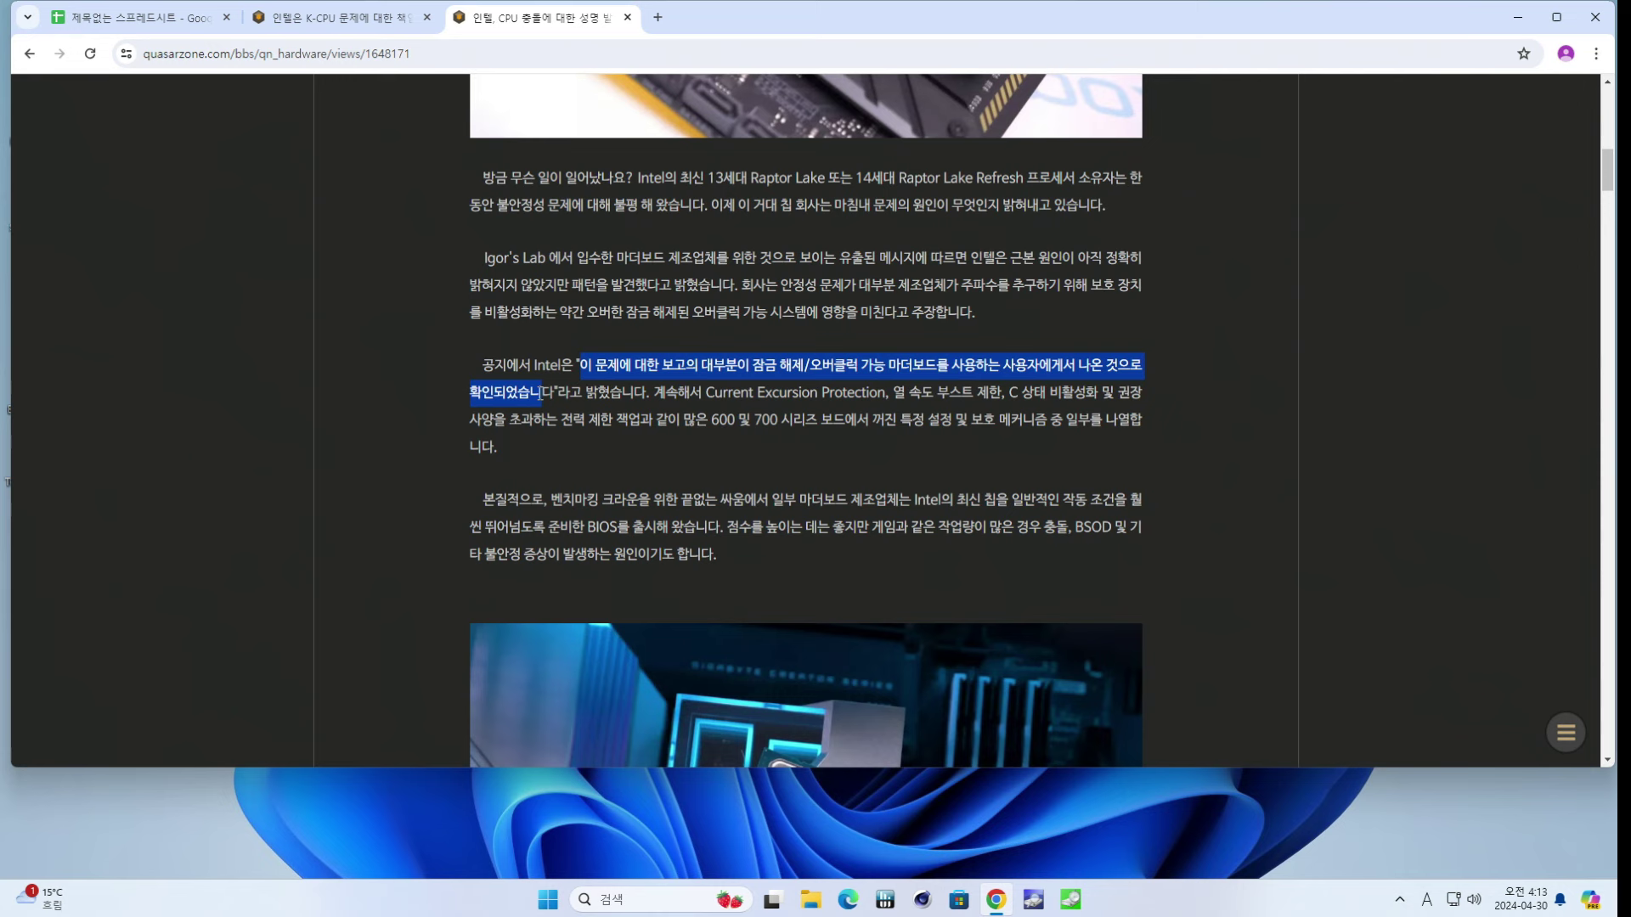
pyautogui.click(571, 391)
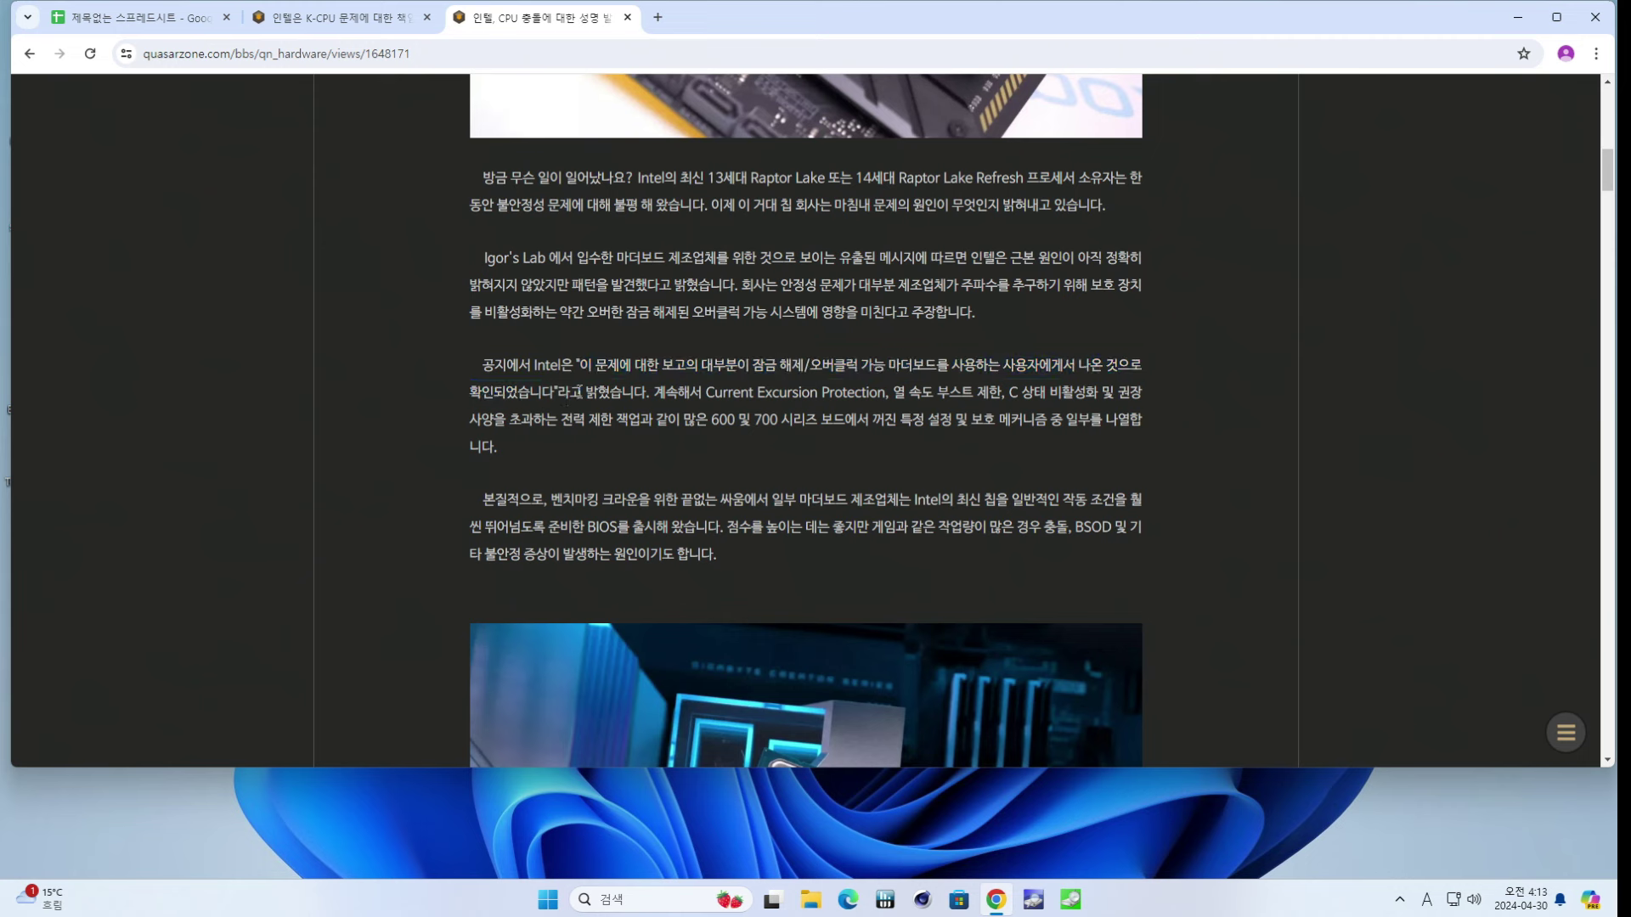
pyautogui.moveTo(583, 392); pyautogui.dragTo(944, 411)
pyautogui.click(944, 411)
pyautogui.moveTo(665, 393); pyautogui.dragTo(901, 419)
pyautogui.click(642, 414)
# - Read the paragraph on motherboard makers' benchmark-driven BIOSes, highlighting the phrases about out-of-range operation and BSOD instability
pyautogui.scroll(-1, 642, 414)
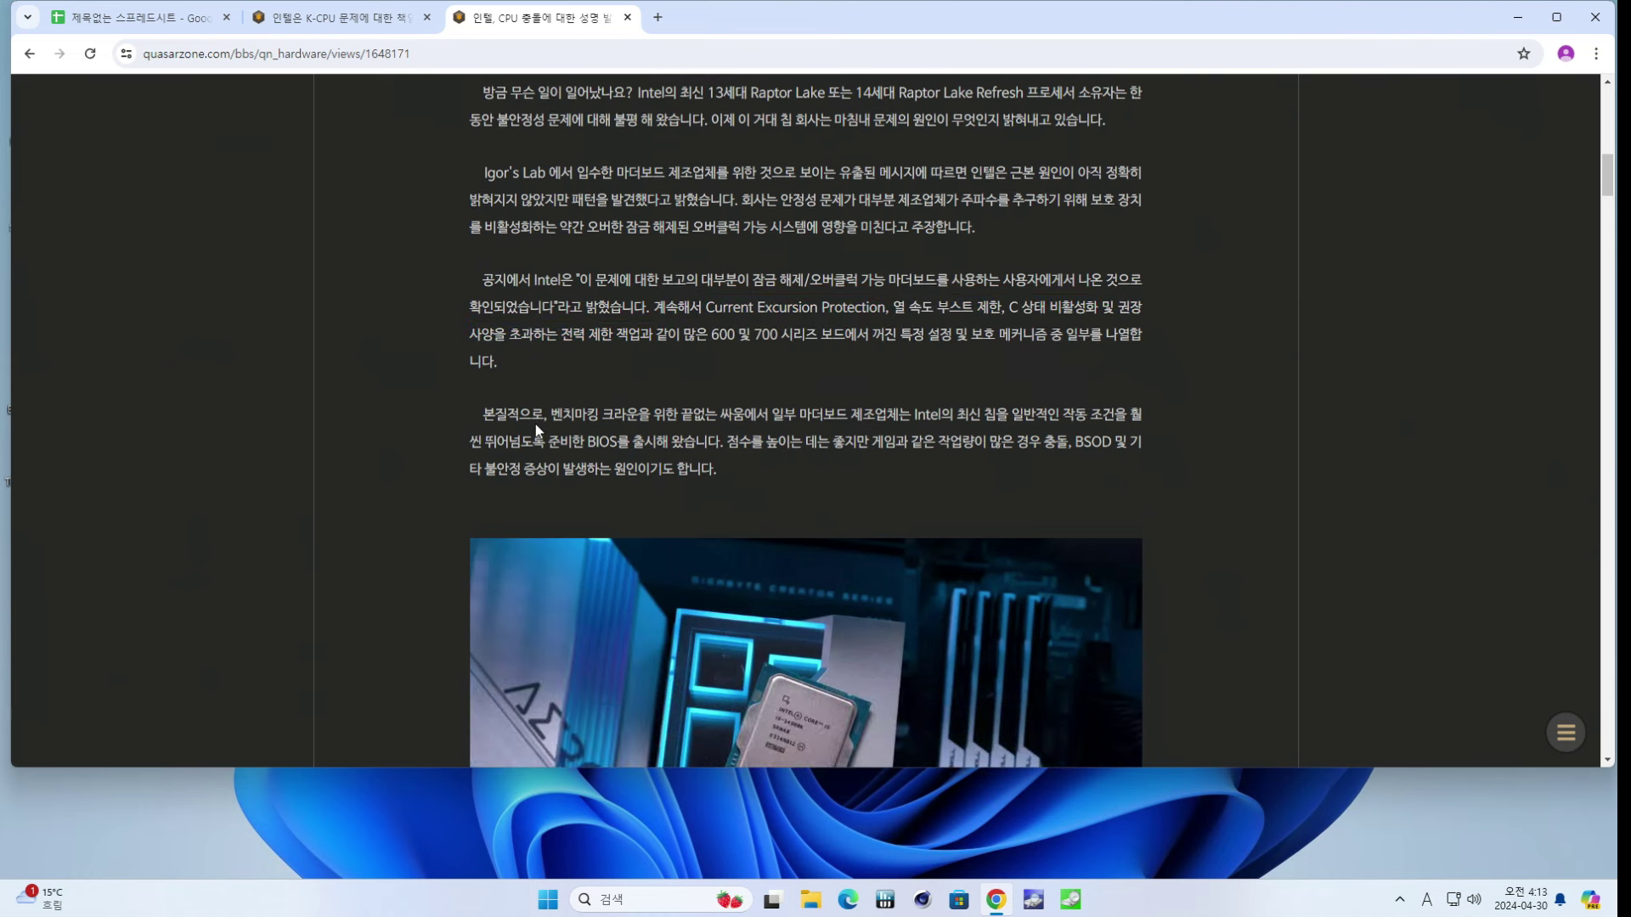
pyautogui.moveTo(535, 425); pyautogui.dragTo(937, 442)
pyautogui.click(738, 442)
pyautogui.moveTo(728, 442); pyautogui.dragTo(706, 468)
pyautogui.click(1120, 438)
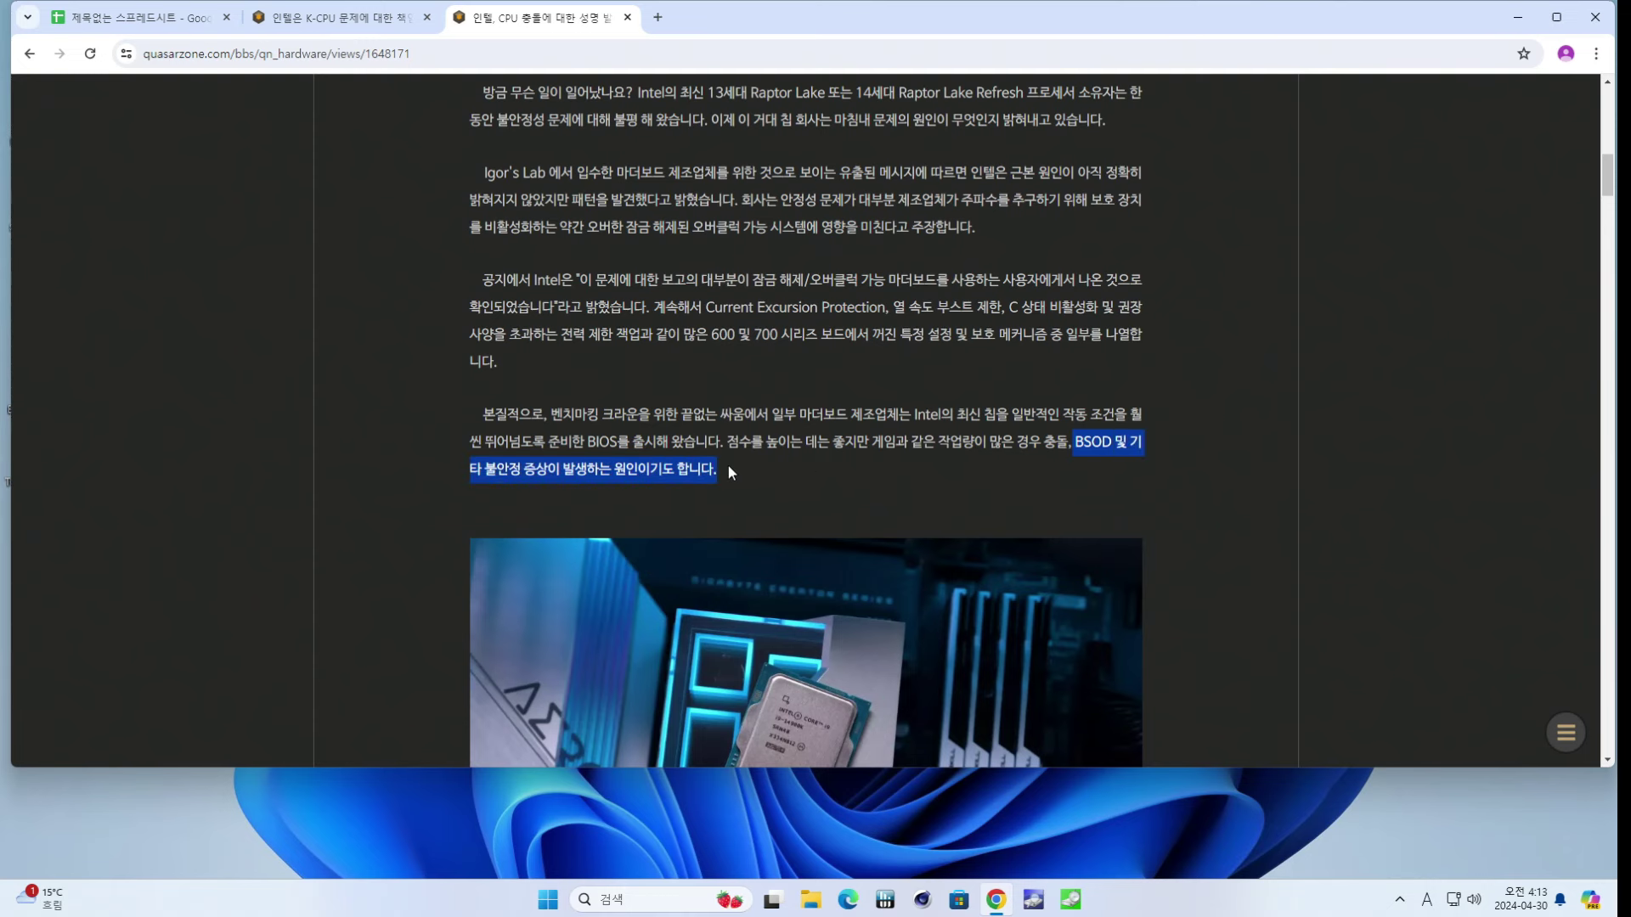
pyautogui.click(728, 467)
# - Read the planned fixes, highlighting the default BIOS profile request, the May BIOS recommendations and Asus's "Intel Baseline Profile" update
pyautogui.scroll(-9, 728, 467)
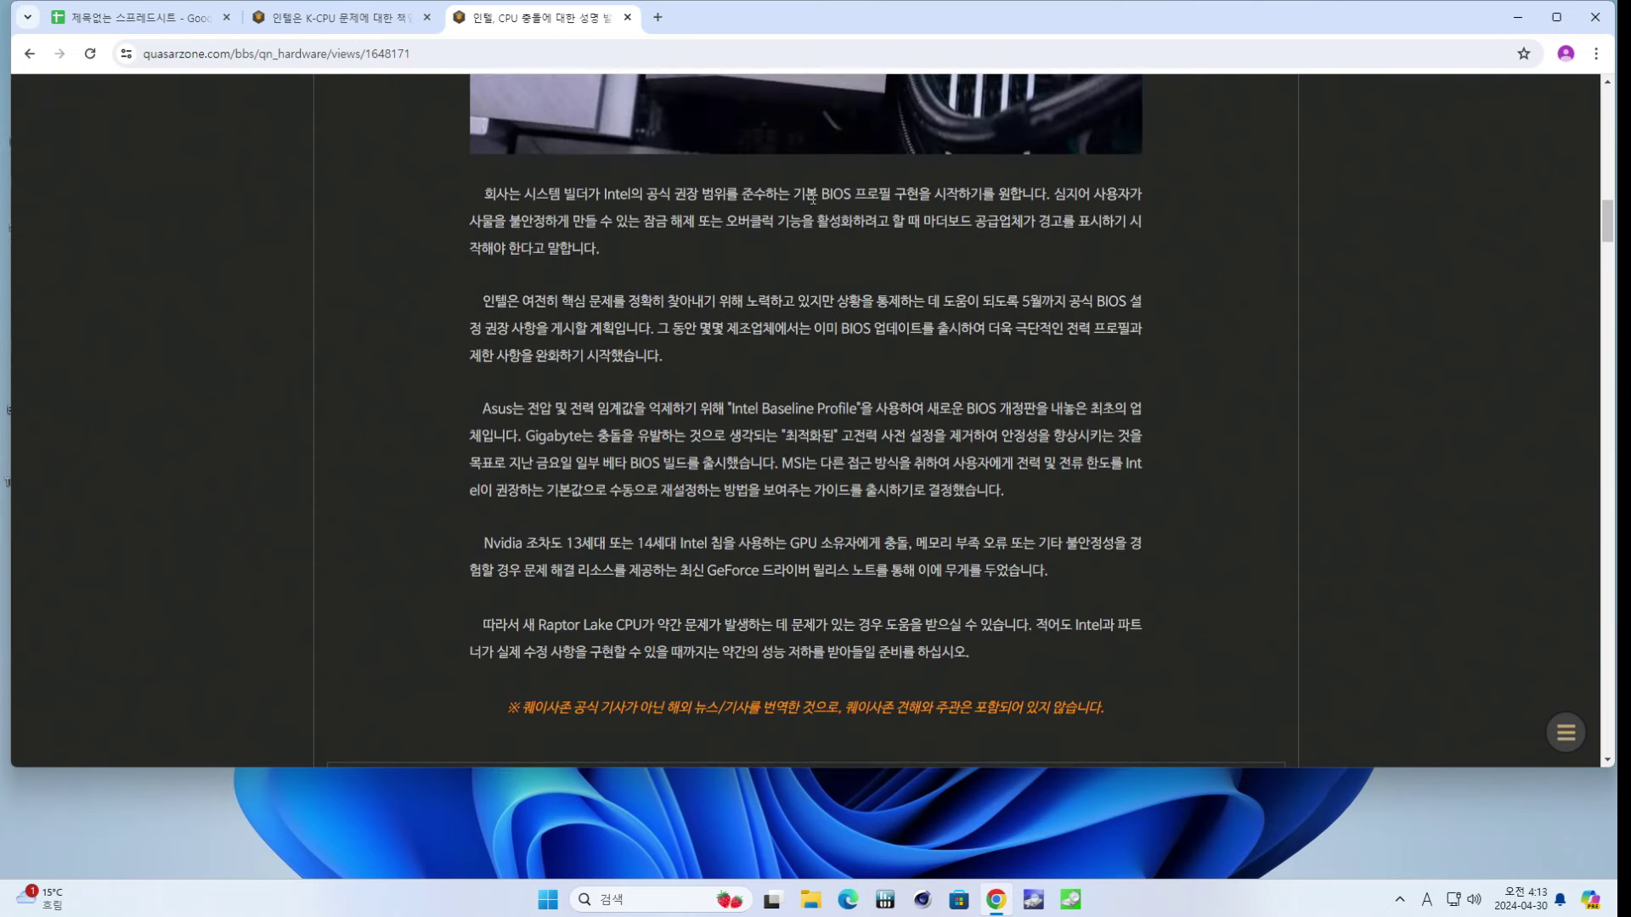
pyautogui.moveTo(791, 193); pyautogui.dragTo(1021, 207)
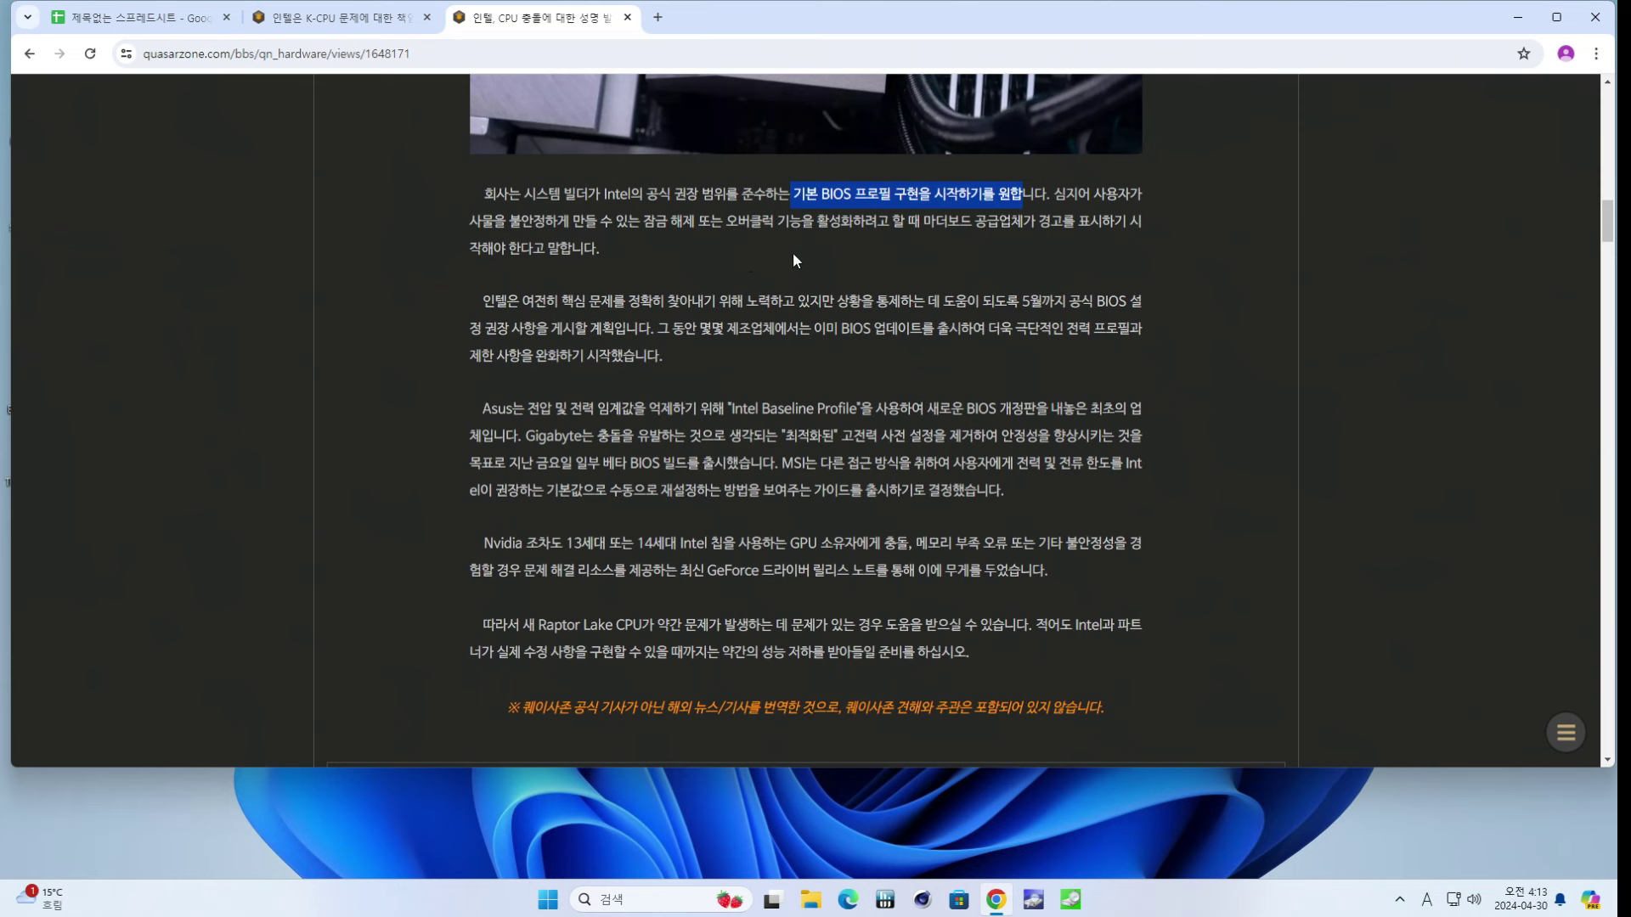
pyautogui.click(743, 301)
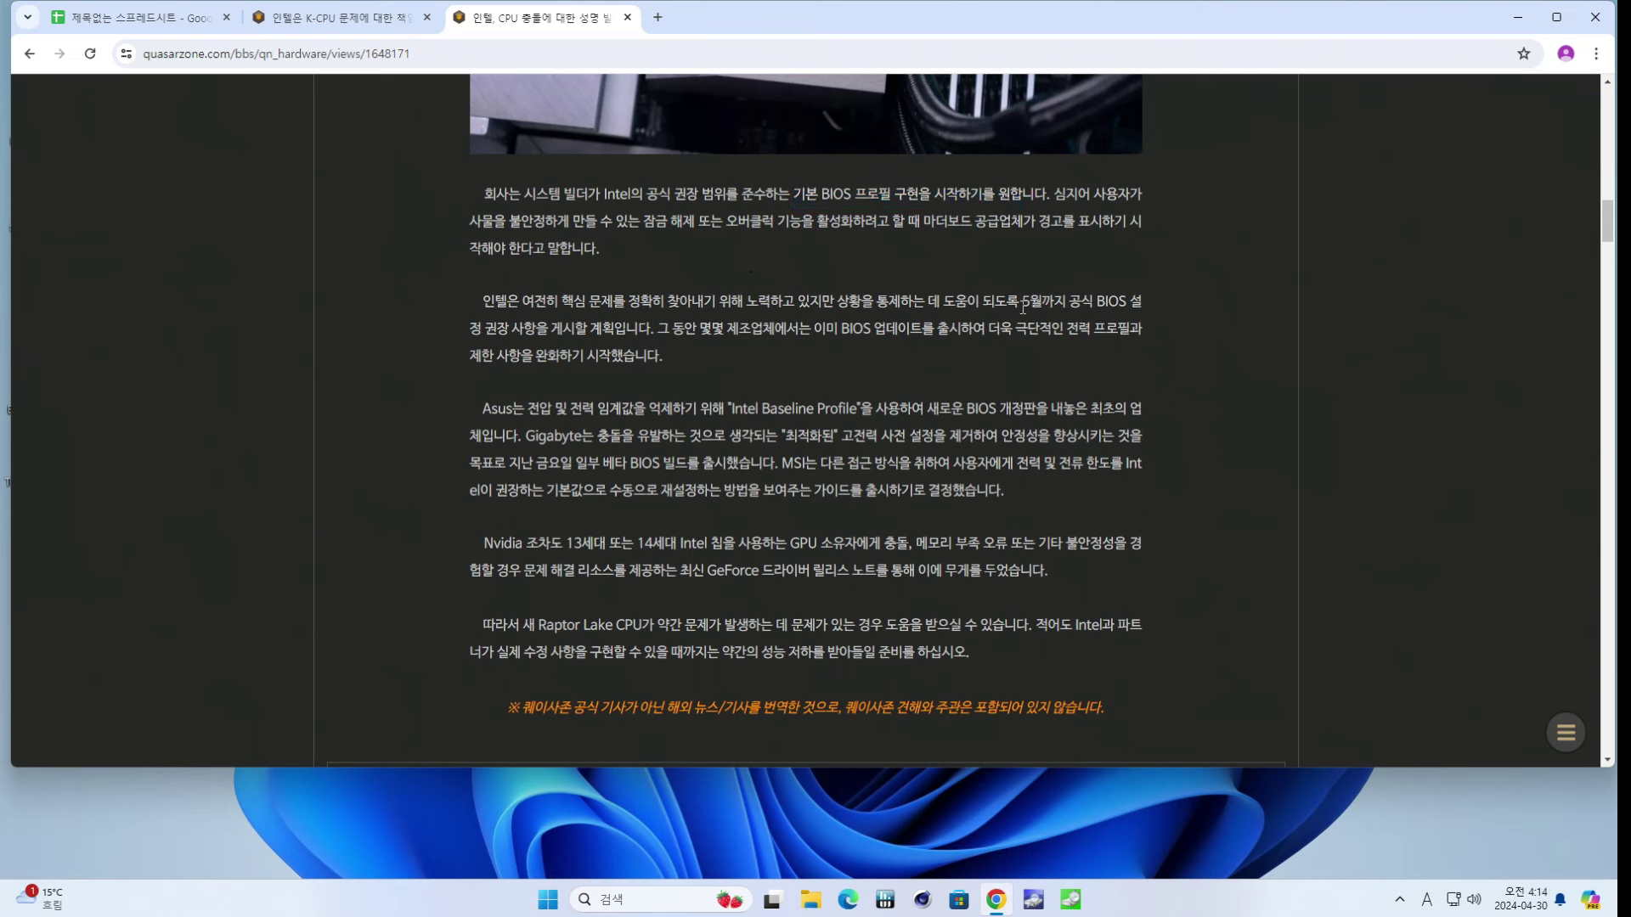
pyautogui.moveTo(1029, 302); pyautogui.dragTo(694, 329)
pyautogui.click(804, 307)
pyautogui.scroll(-2, 804, 307)
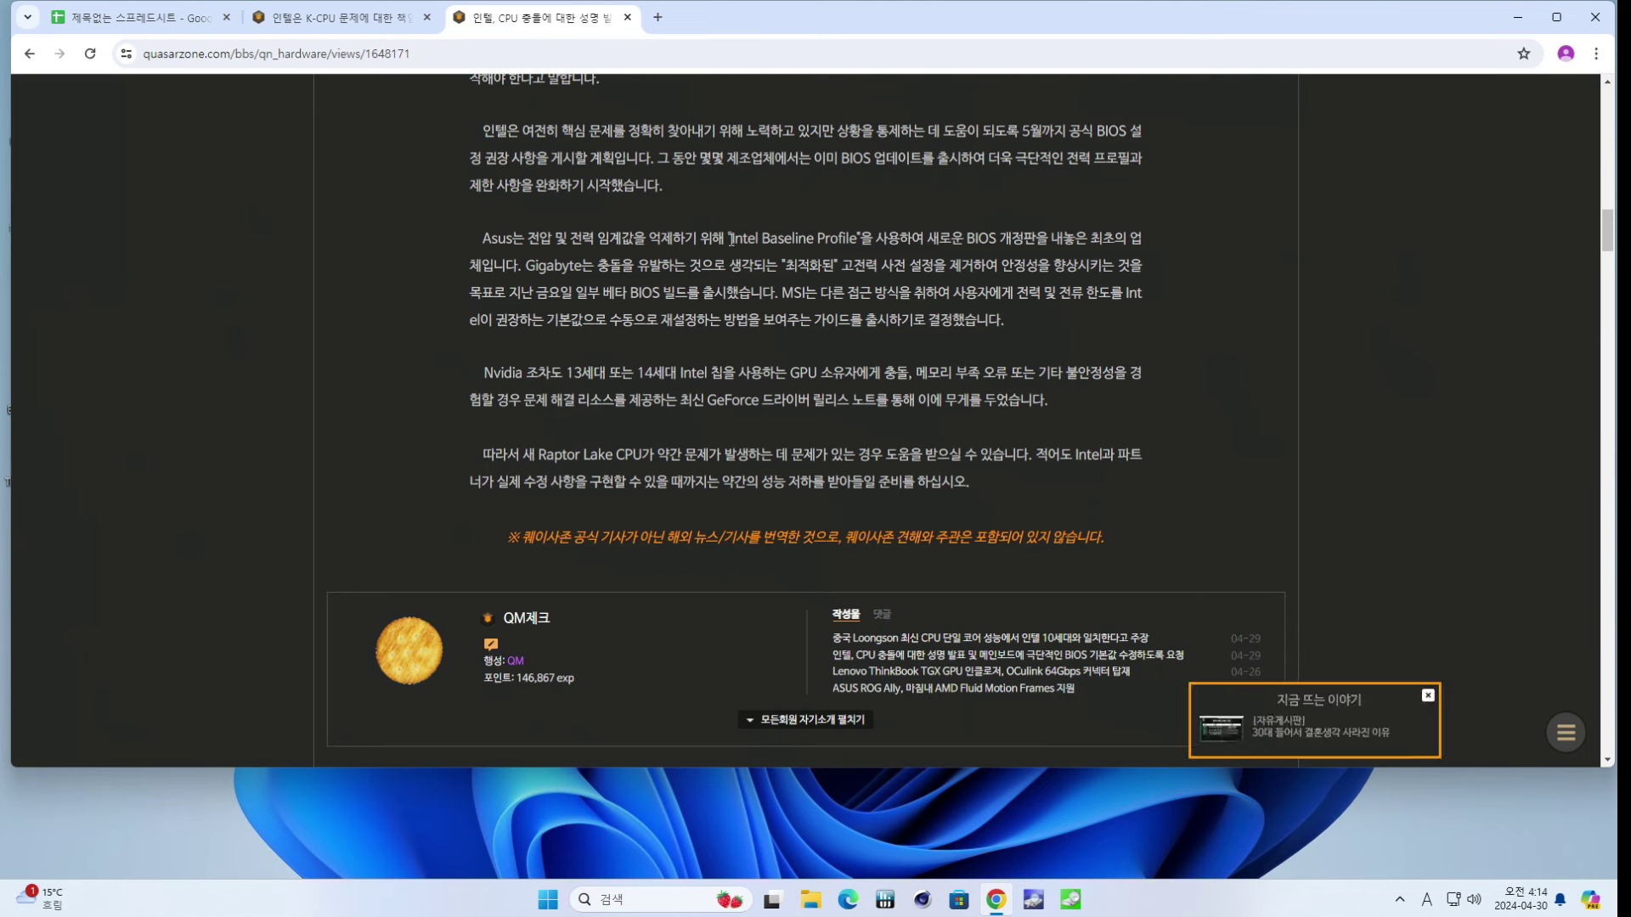
pyautogui.moveTo(729, 239); pyautogui.dragTo(524, 271)
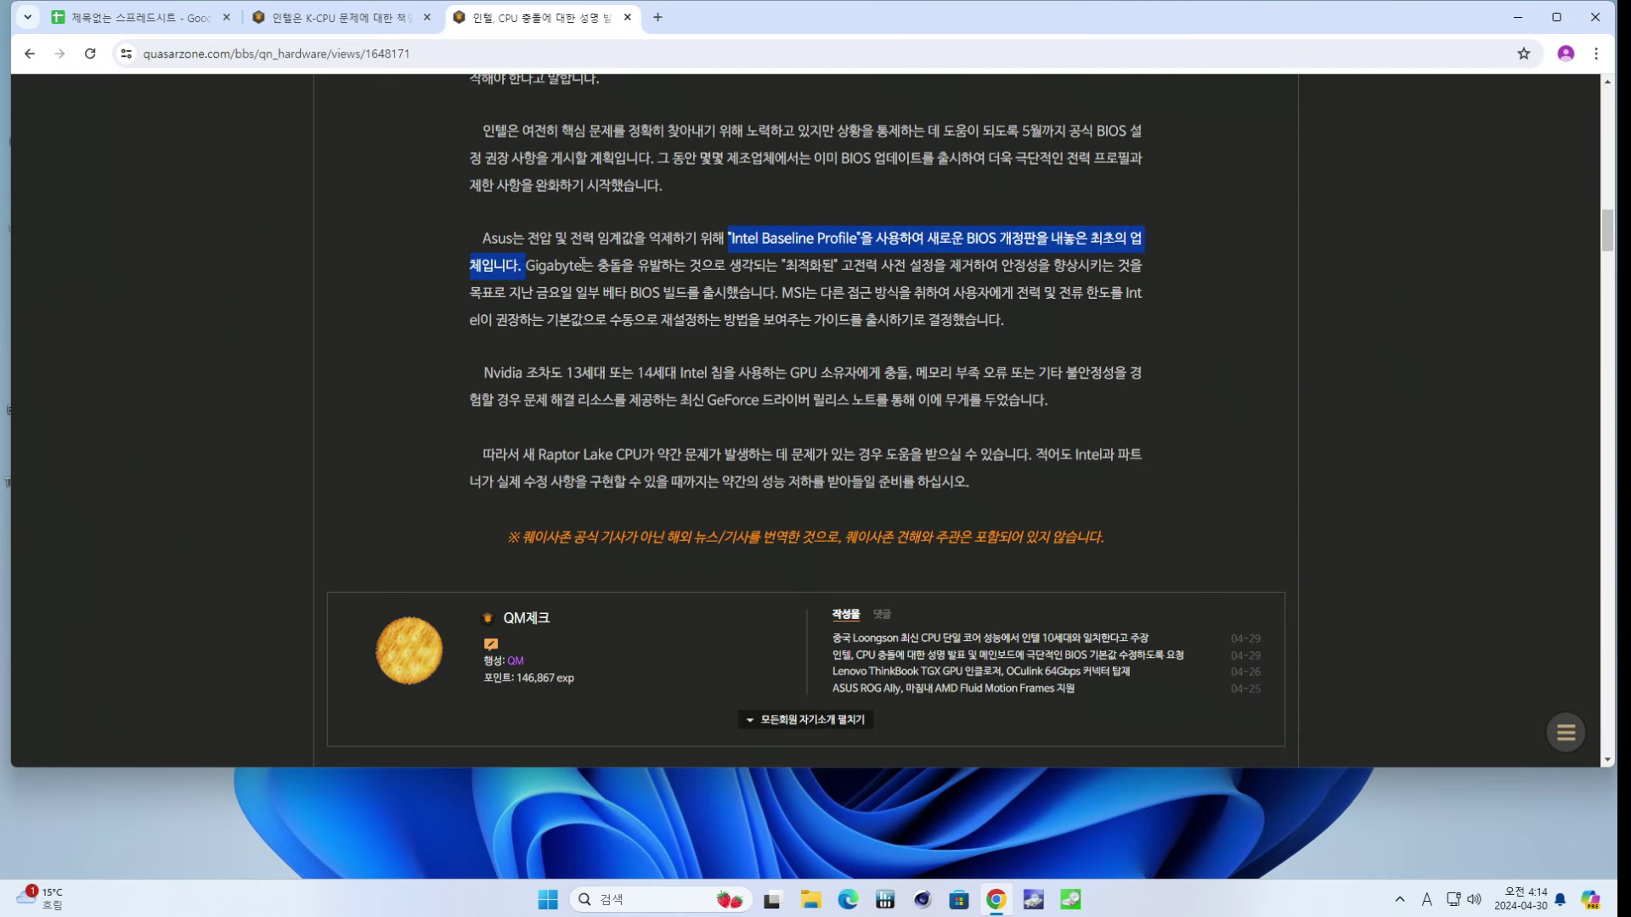
pyautogui.click(533, 255)
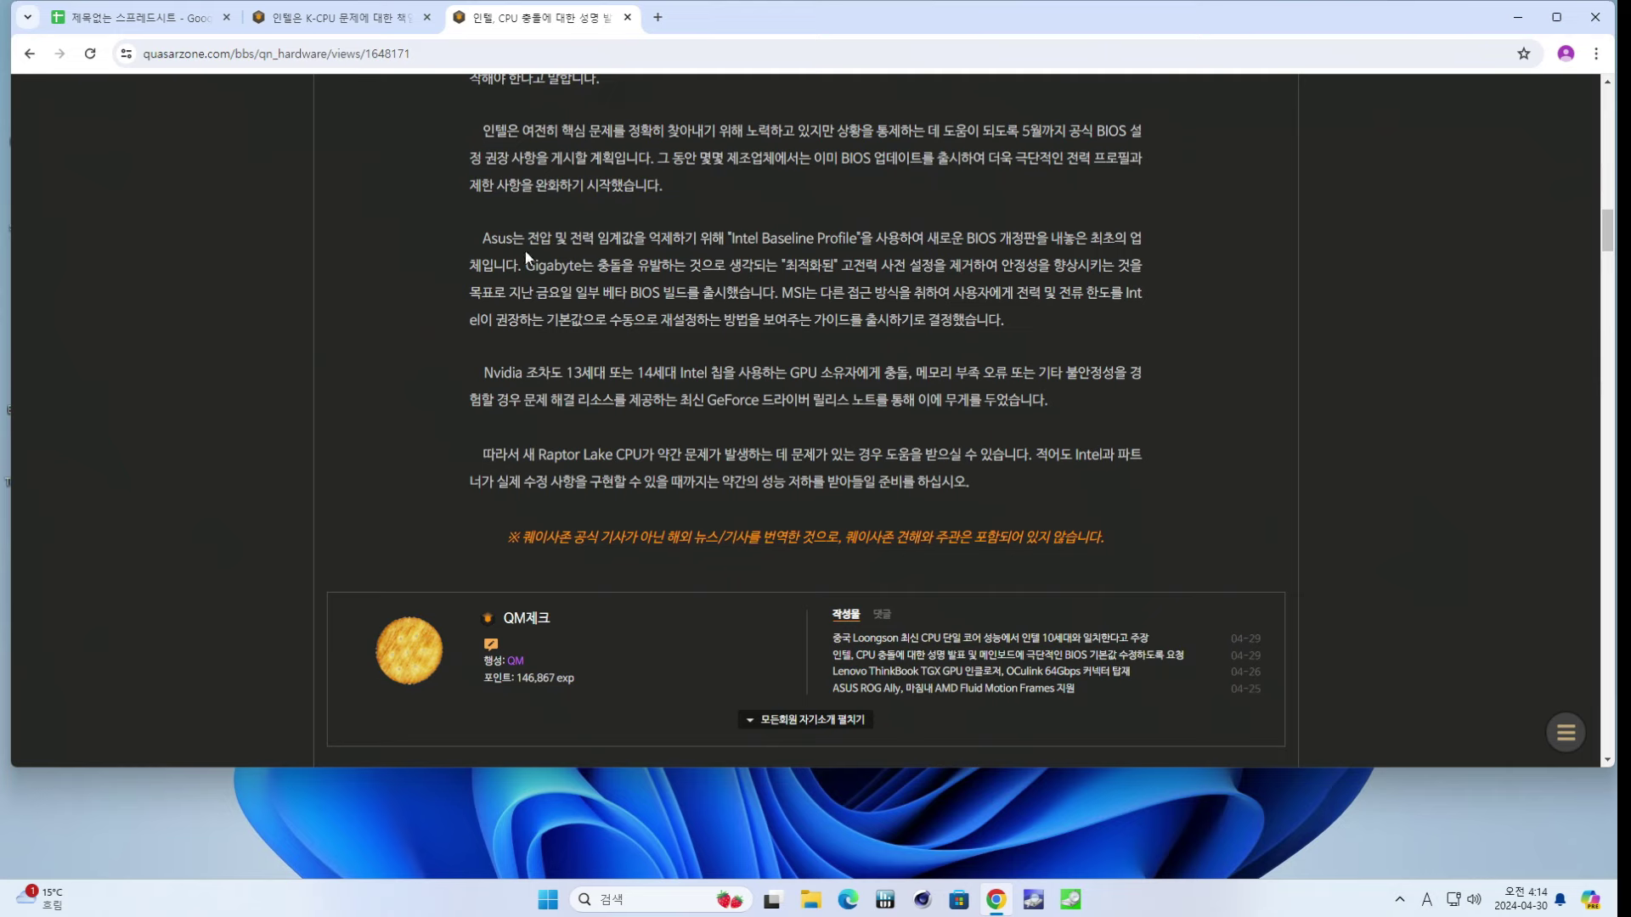
# - Skim the reader comments below the Intel statement article
pyautogui.scroll(-6, 849, 285)
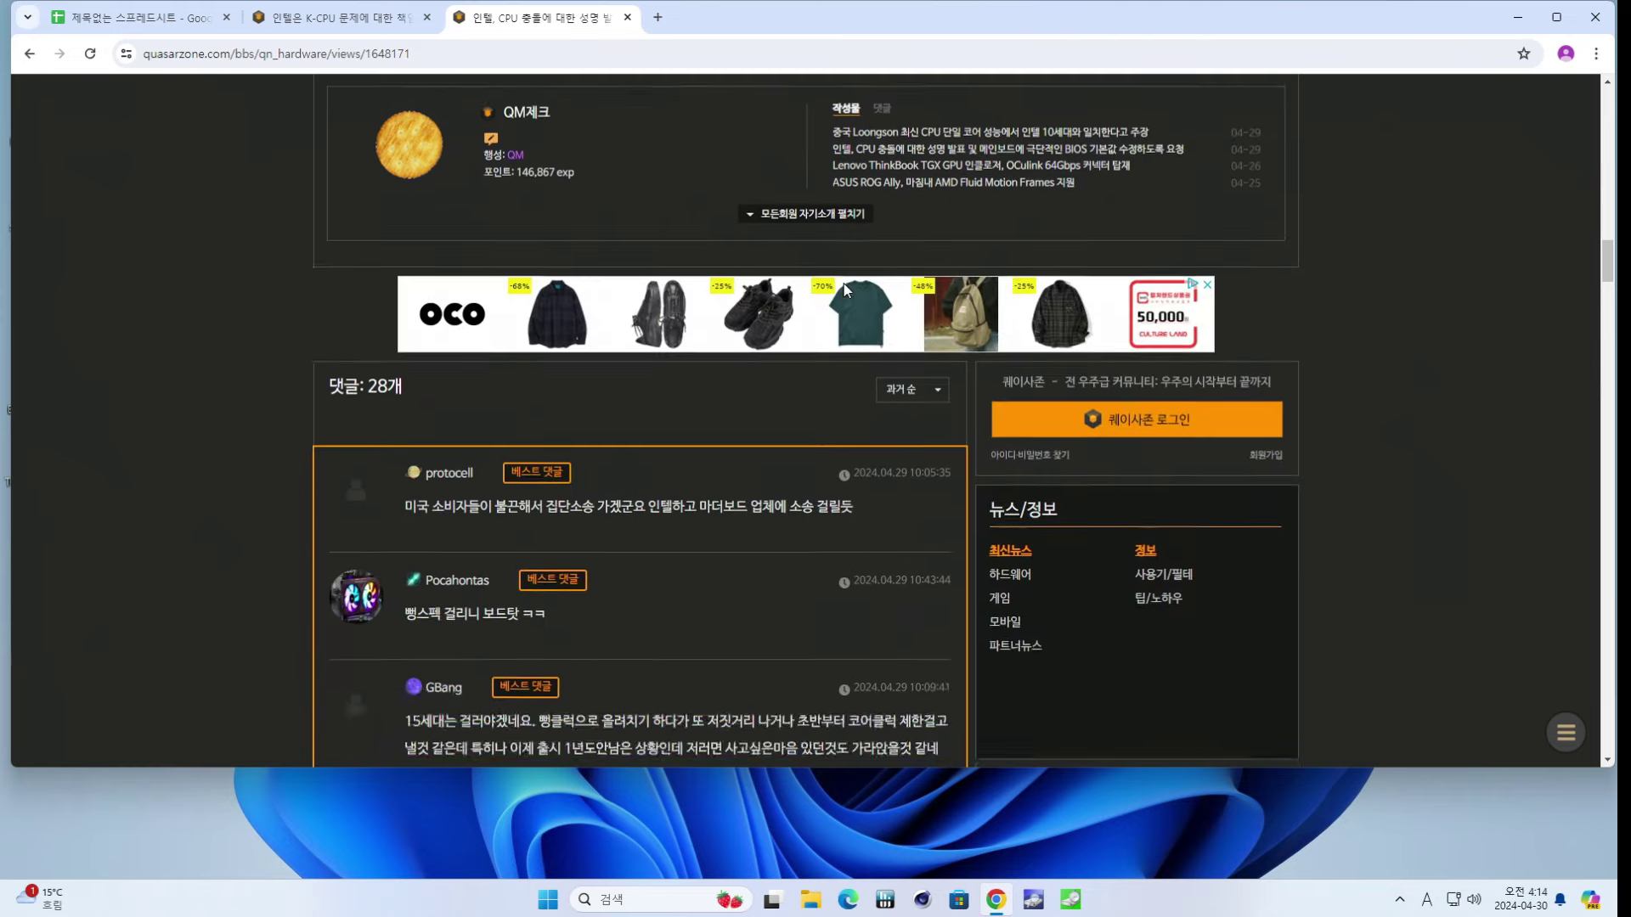
pyautogui.scroll(1, 844, 284)
pyautogui.scroll(-3, 830, 286)
pyautogui.scroll(-10, 830, 286)
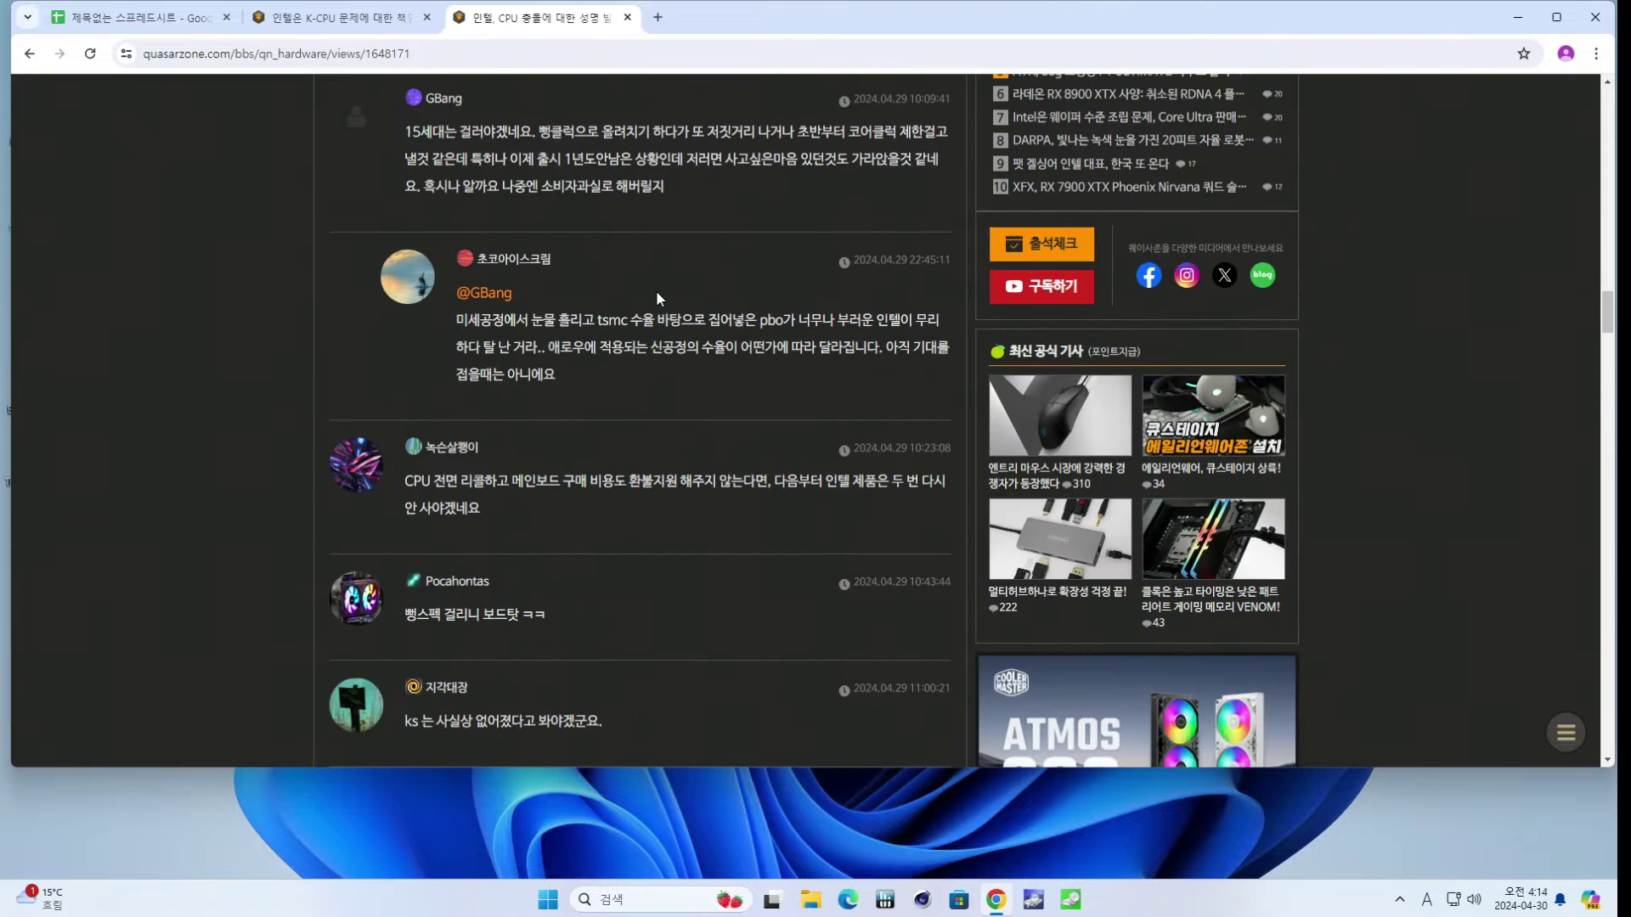
# - Return to the HUB video post, highlighting "인텔잘못임." in its title and Gigabyte's 188W setting in the benchmark summary
pyautogui.hotkey('alt', 'Left')
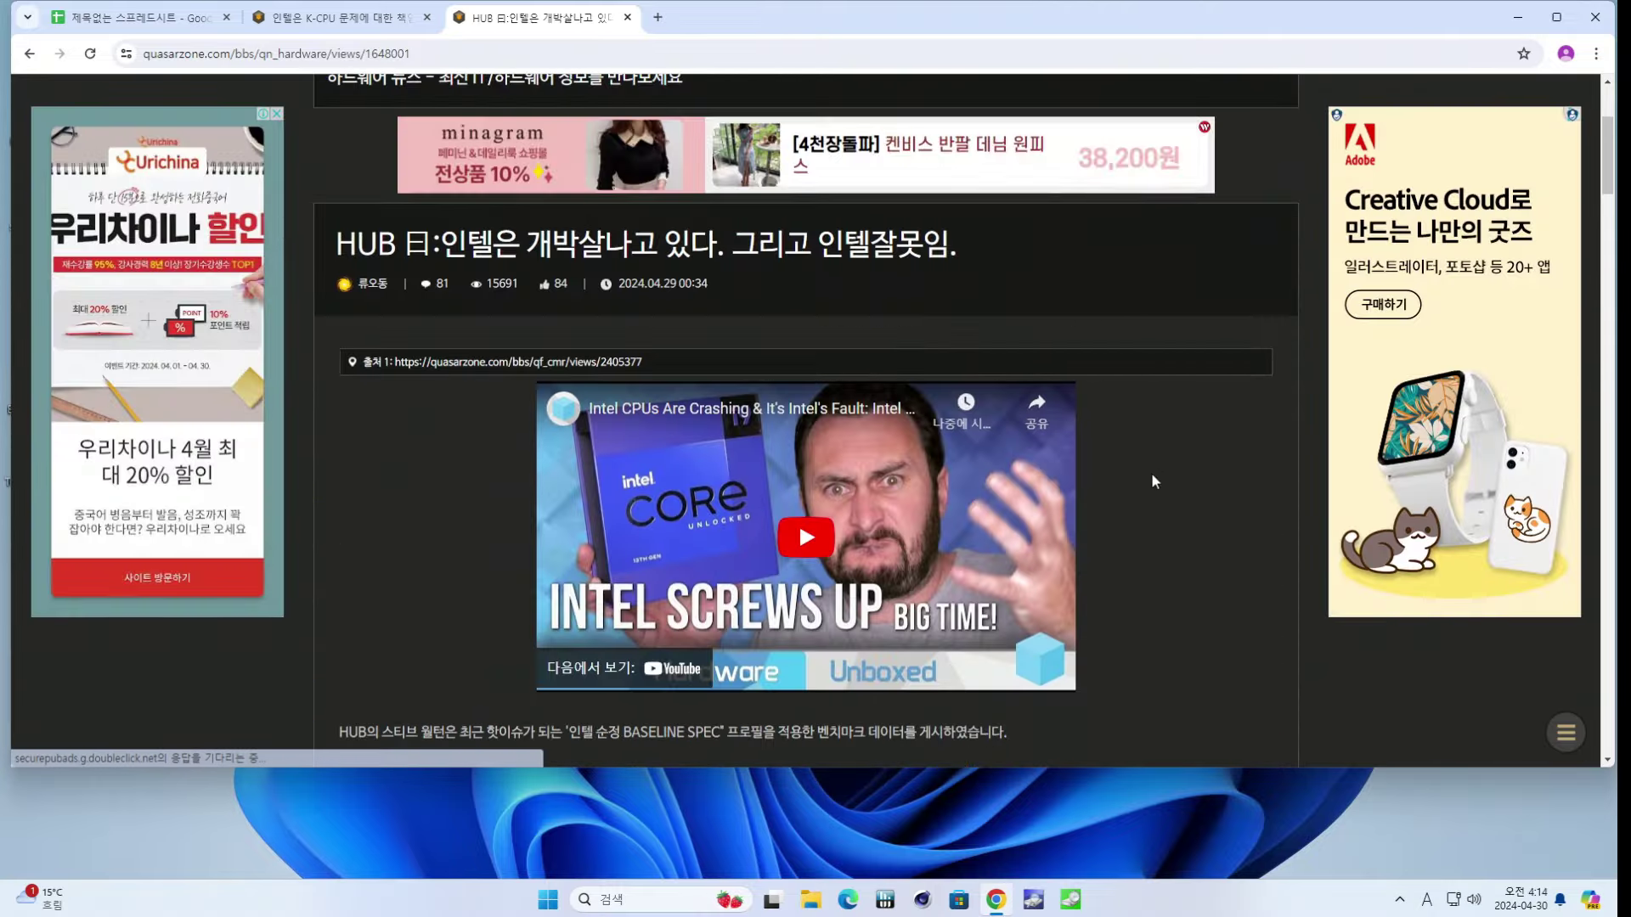
pyautogui.scroll(-1, 977, 450)
pyautogui.moveTo(961, 161); pyautogui.dragTo(802, 161)
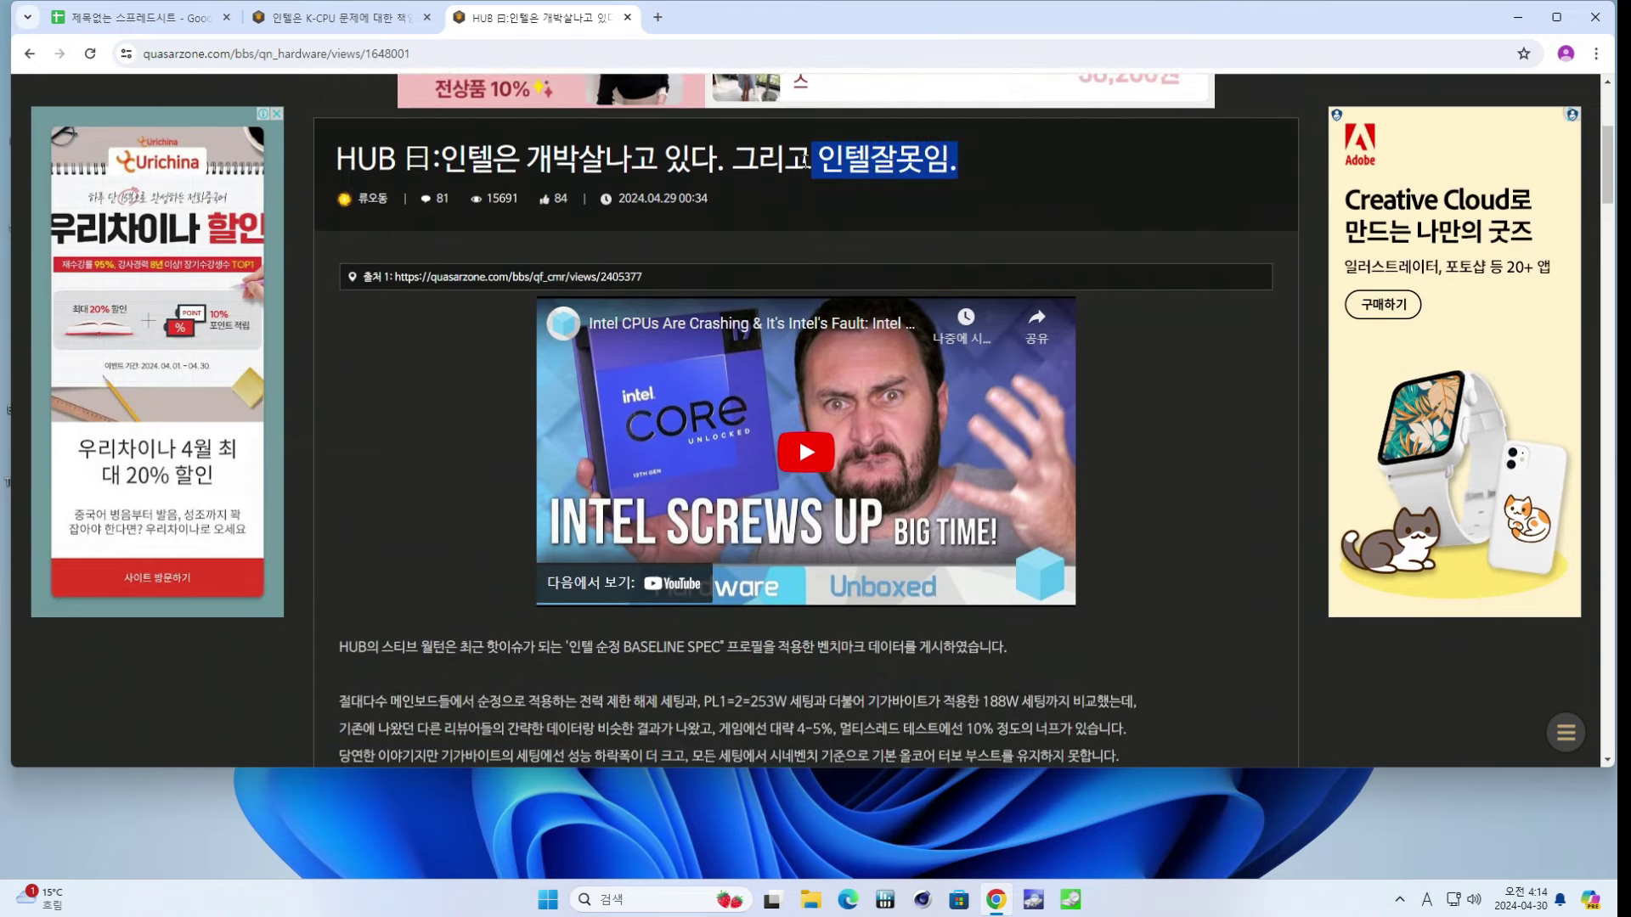
pyautogui.scroll(-4, 705, 364)
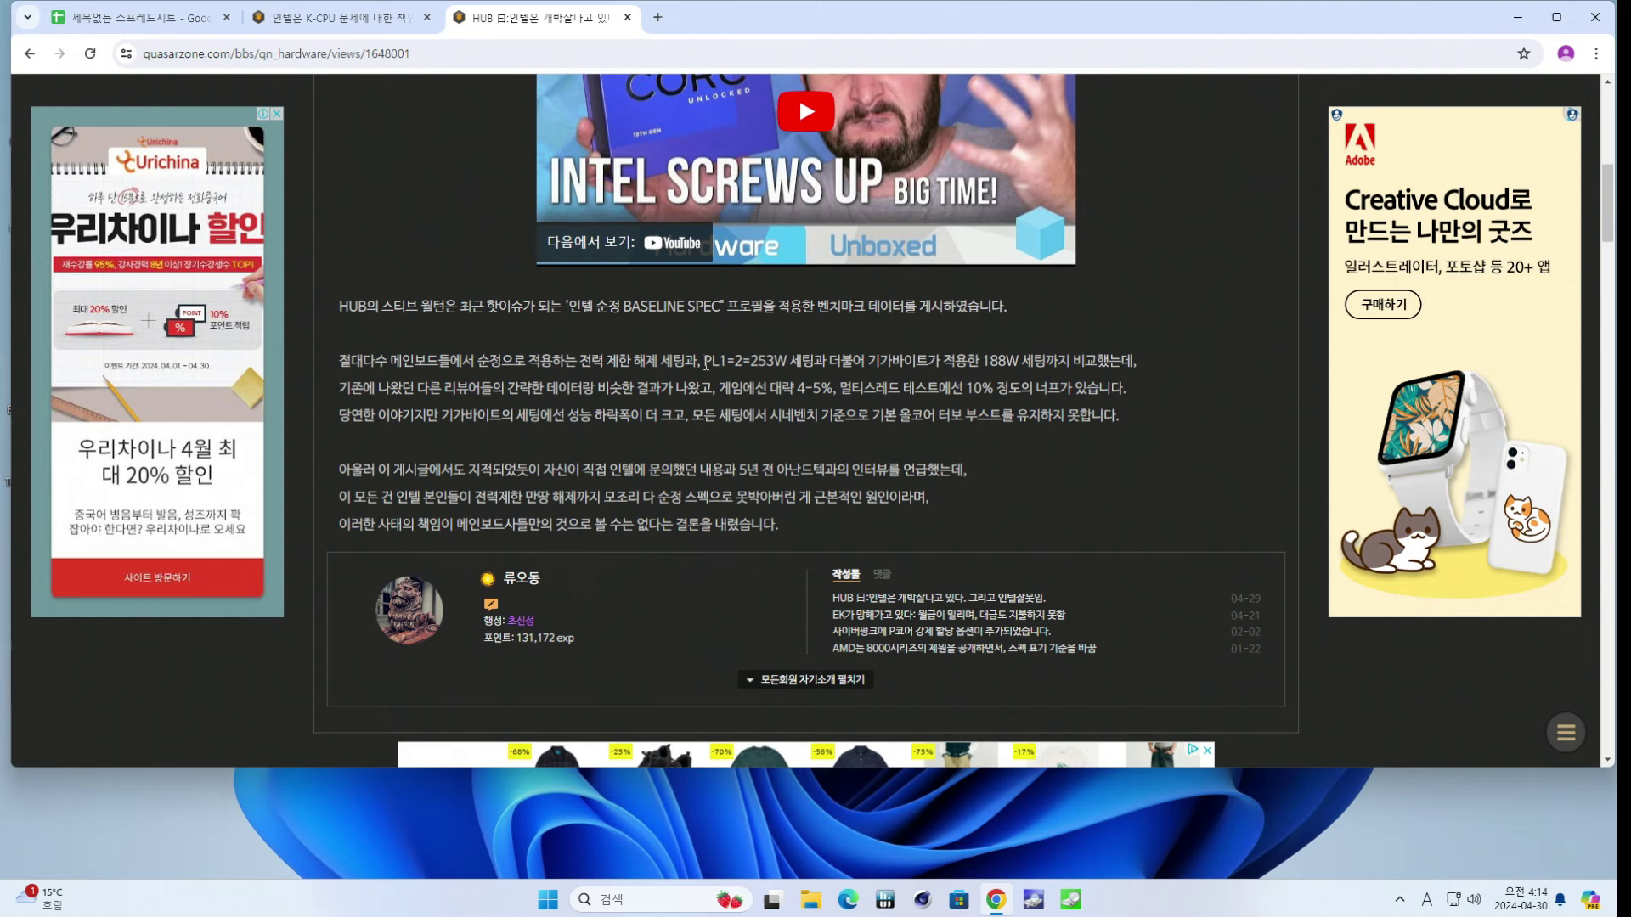
pyautogui.moveTo(705, 363); pyautogui.dragTo(1070, 361)
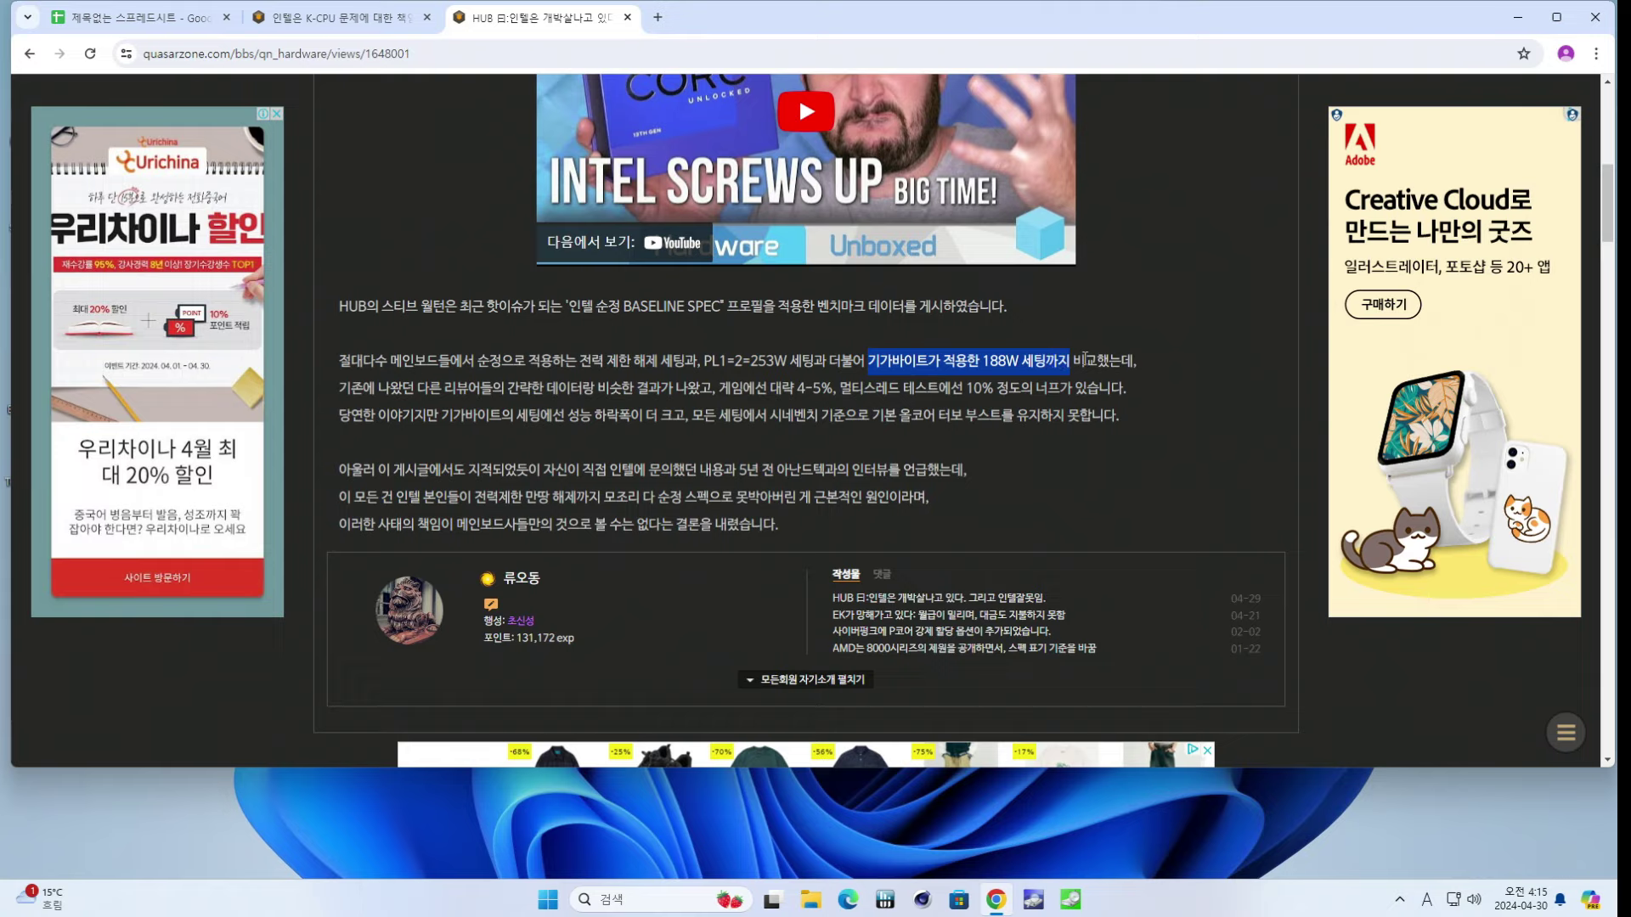
pyautogui.click(805, 405)
# - Open the article on Gigabyte's Baseline BIOS for Intel 14th/13th-generation CPUs and highlight the performance-loss part of its title
pyautogui.hotkey('alt', 'Left')
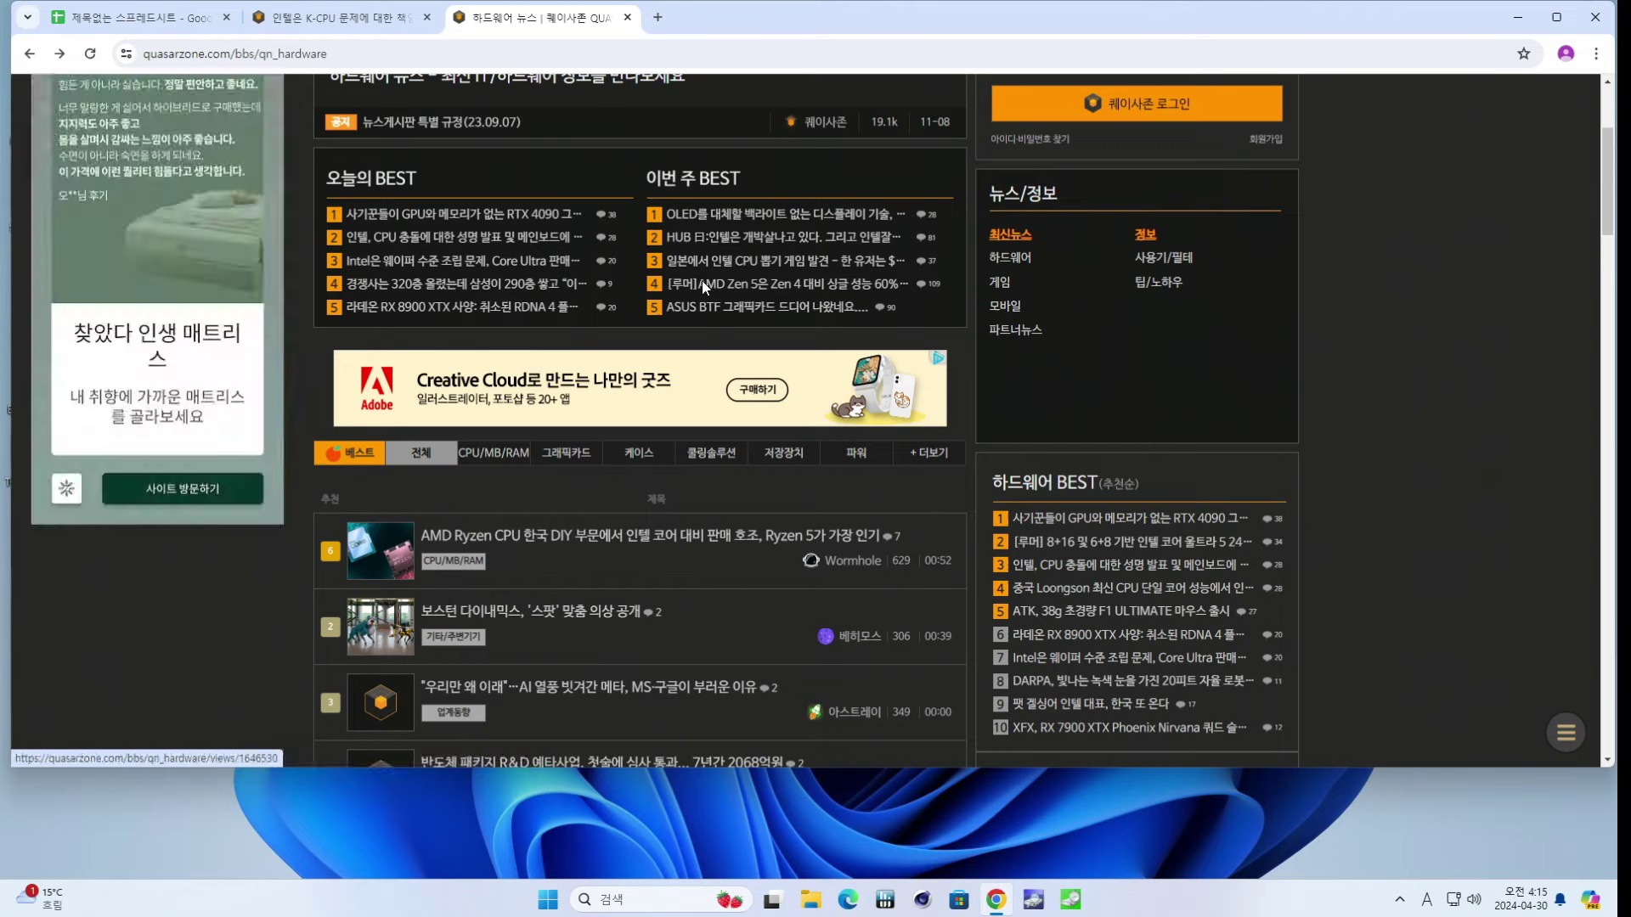
pyautogui.hotkey('alt', 'Right')
pyautogui.moveTo(923, 228); pyautogui.dragTo(1193, 311)
pyautogui.click(1206, 238)
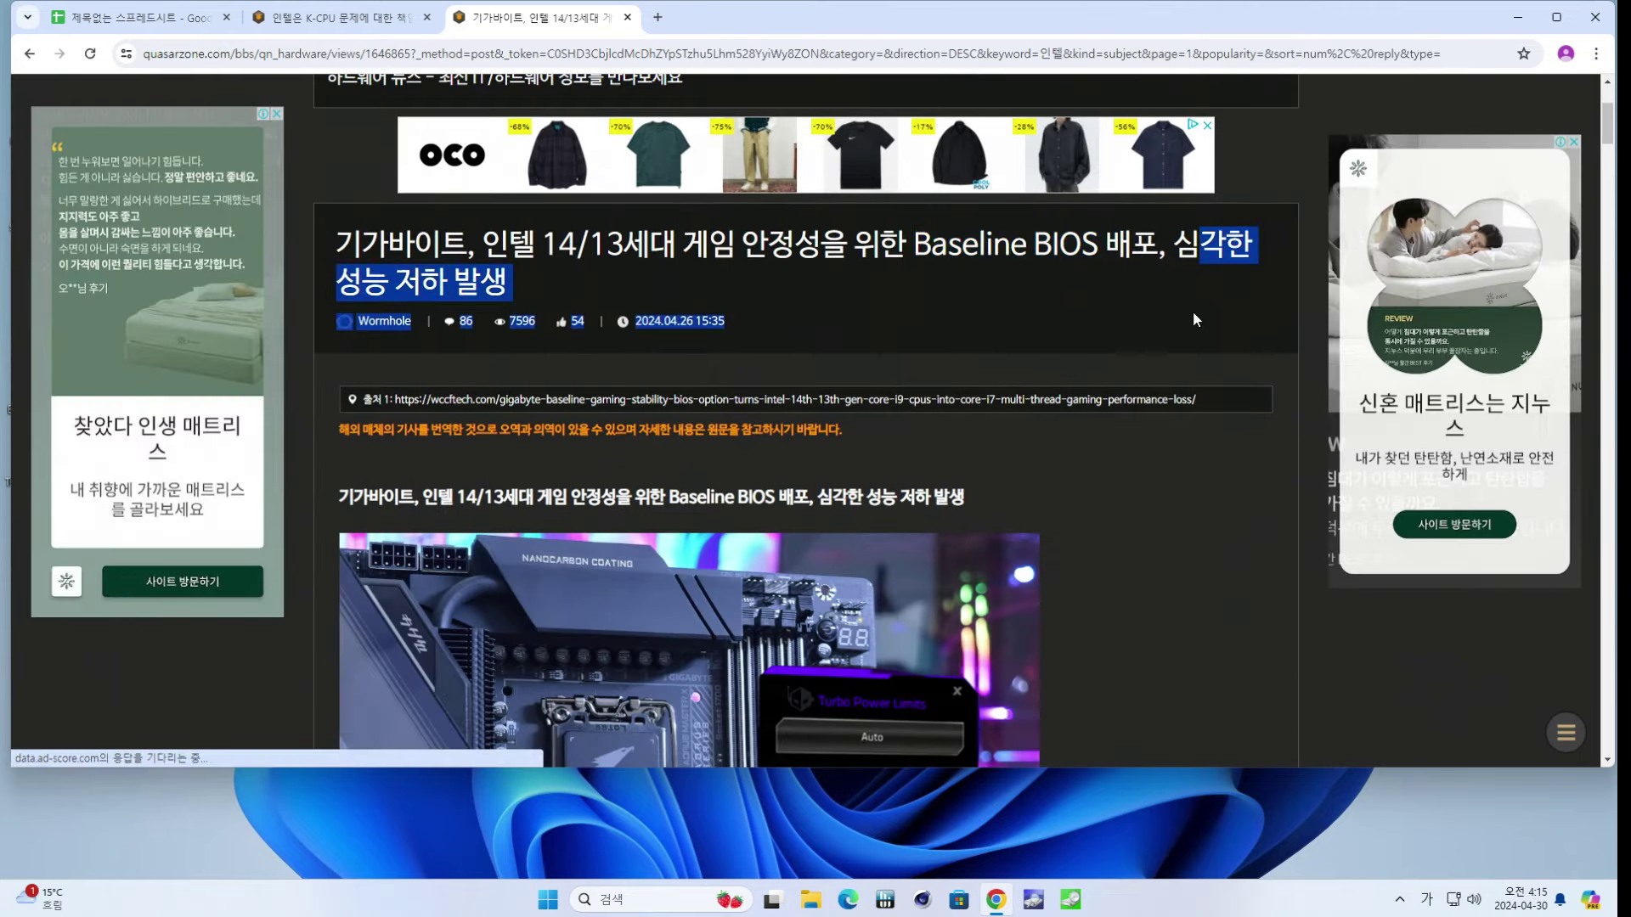
pyautogui.click(1193, 310)
# - Examine the Gigabyte BIOS version table, the Turbo Power Limits "Intel BaseLine" option and the list of power profiles
pyautogui.scroll(-6, 970, 283)
pyautogui.scroll(-4, 971, 283)
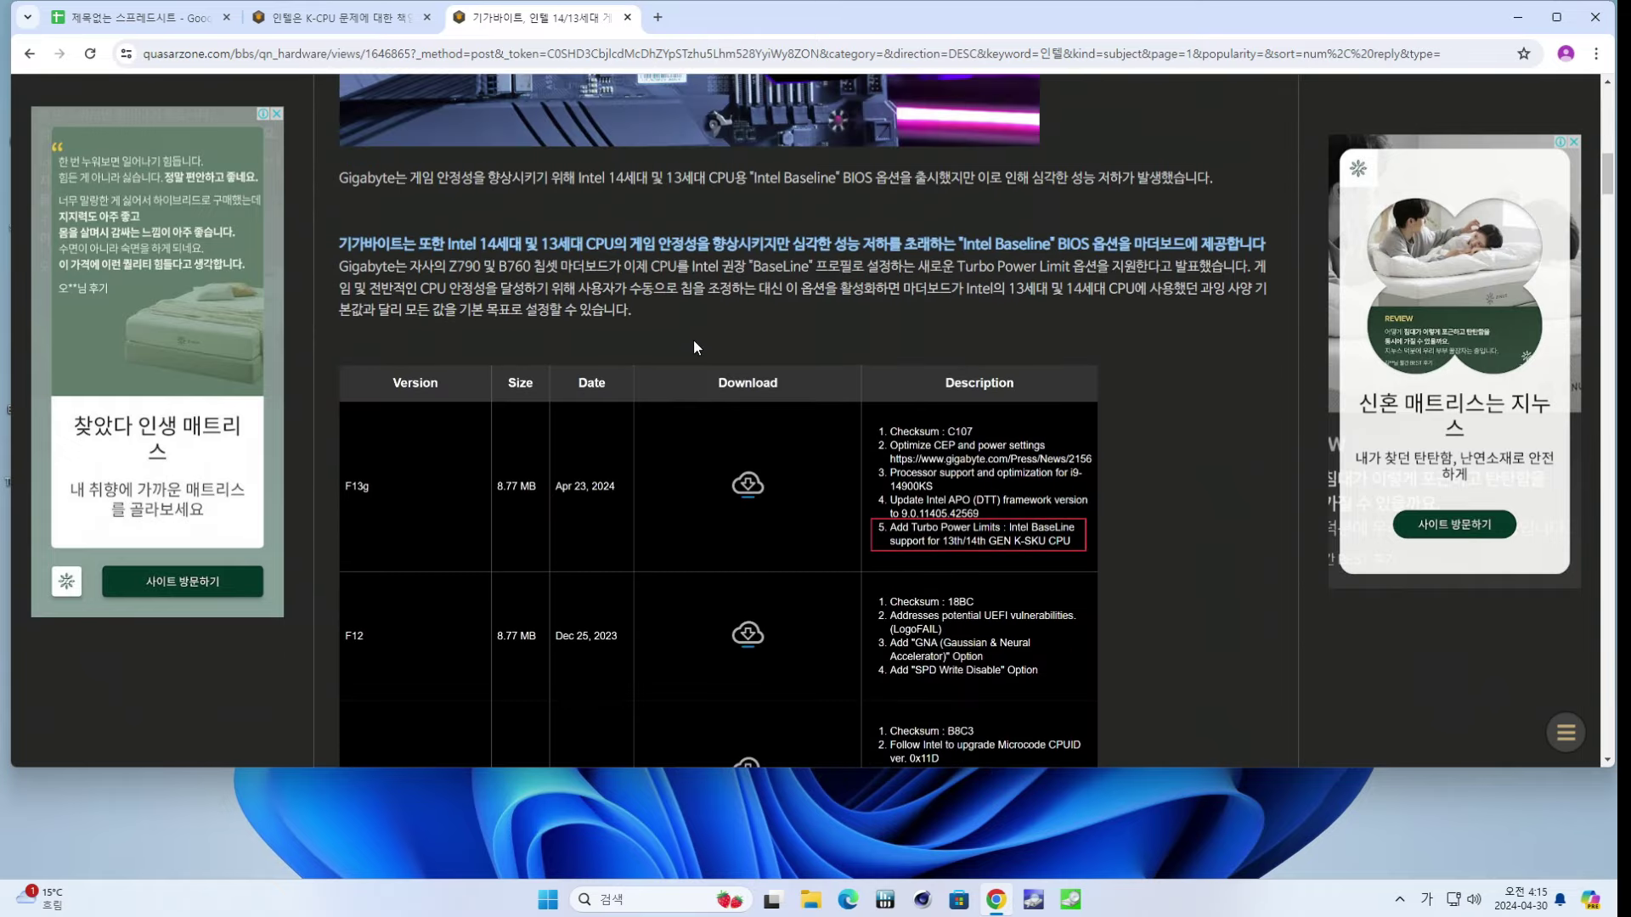
pyautogui.scroll(-1, 693, 340)
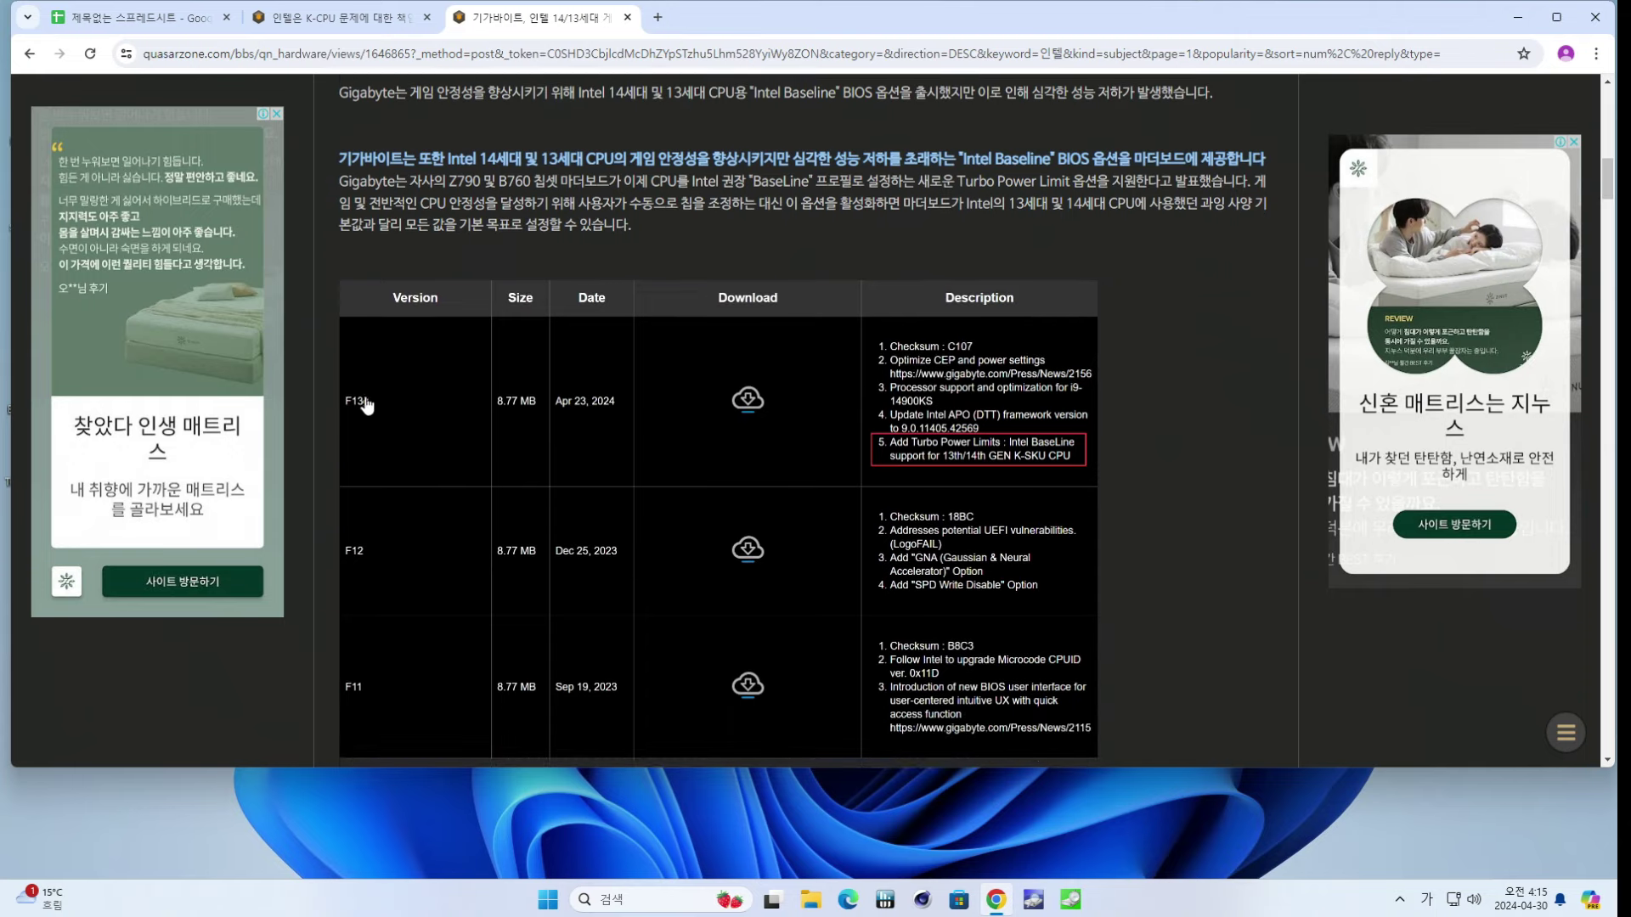
pyautogui.scroll(-7, 1116, 297)
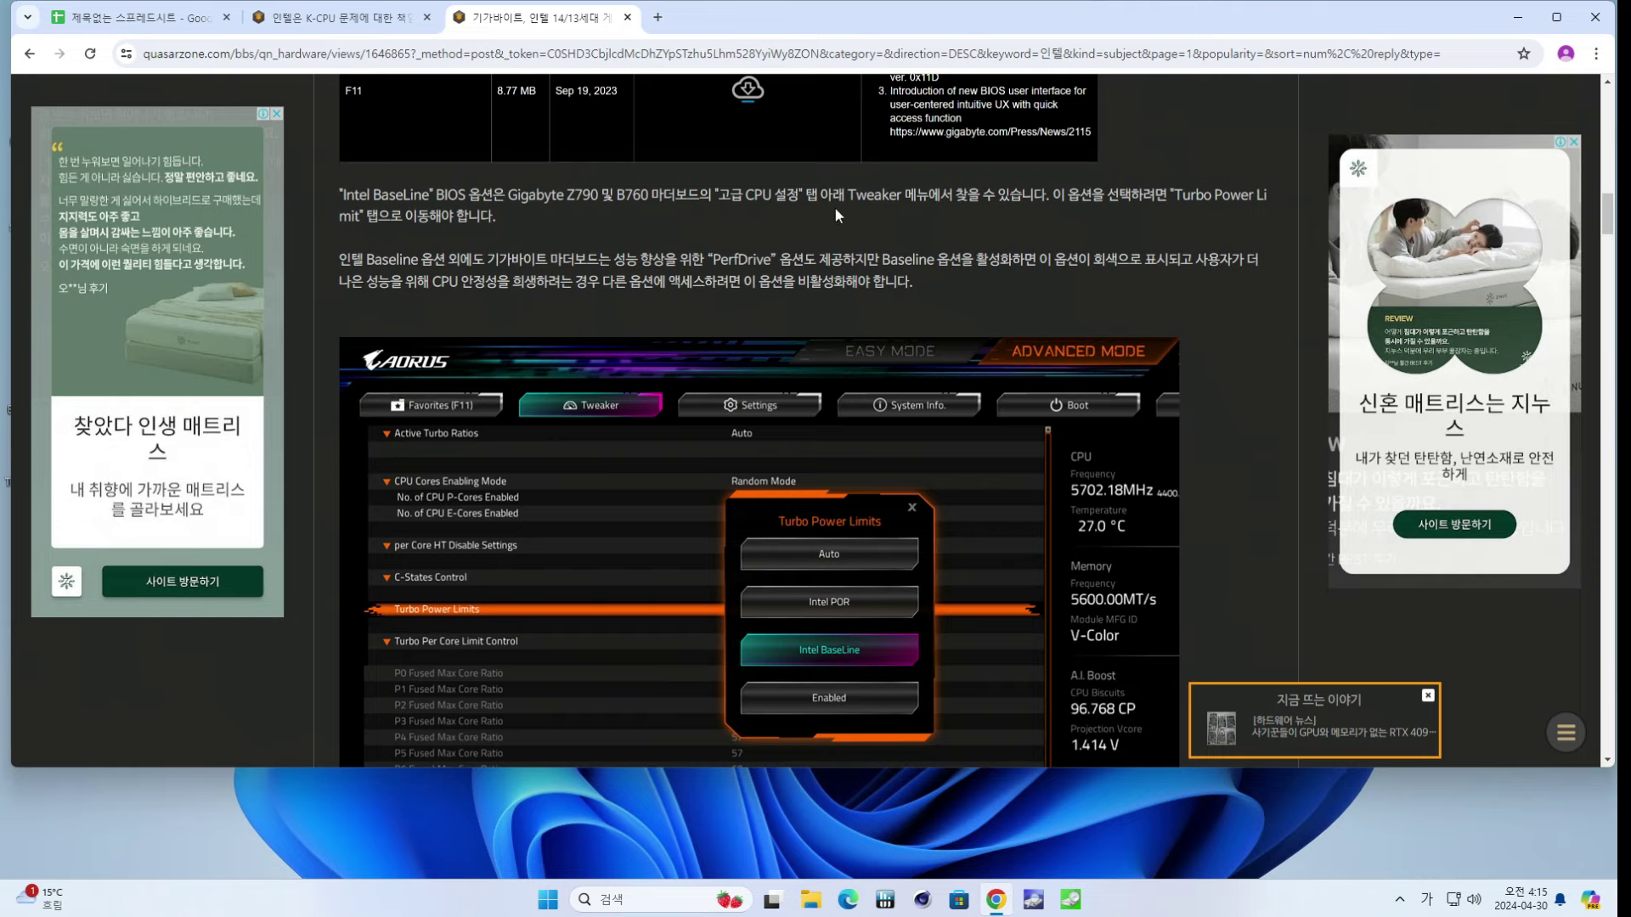
pyautogui.scroll(-5, 884, 307)
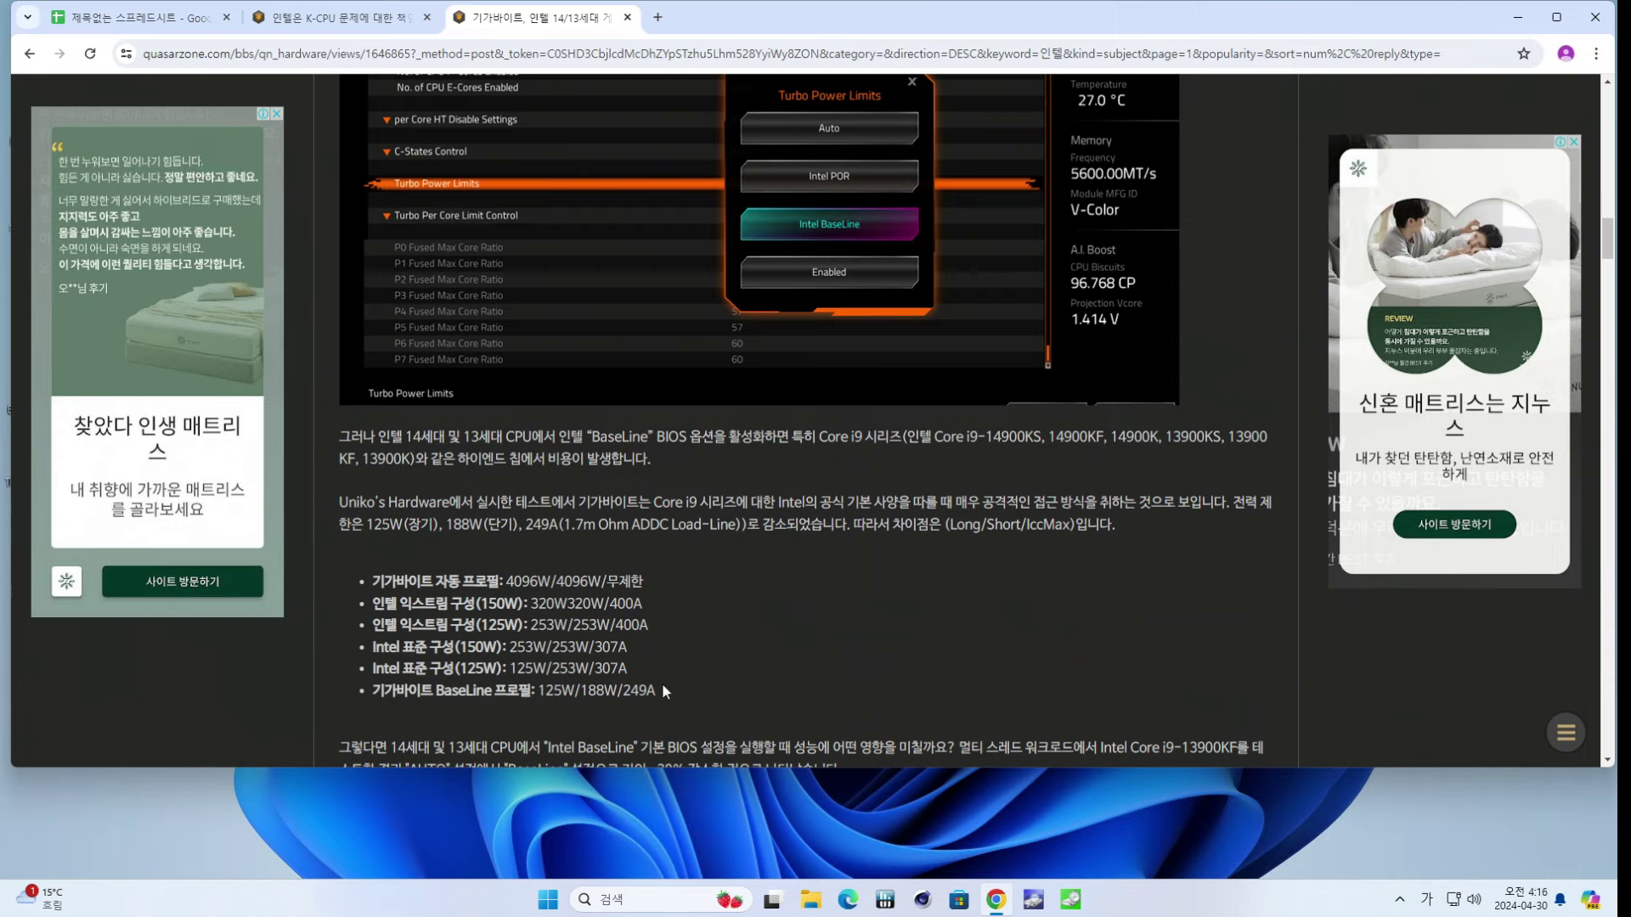
# - Compare the power limits, highlighting the values for the Gigabyte BaseLine profile and the Intel standard 150W configuration
pyautogui.moveTo(656, 689); pyautogui.dragTo(540, 689)
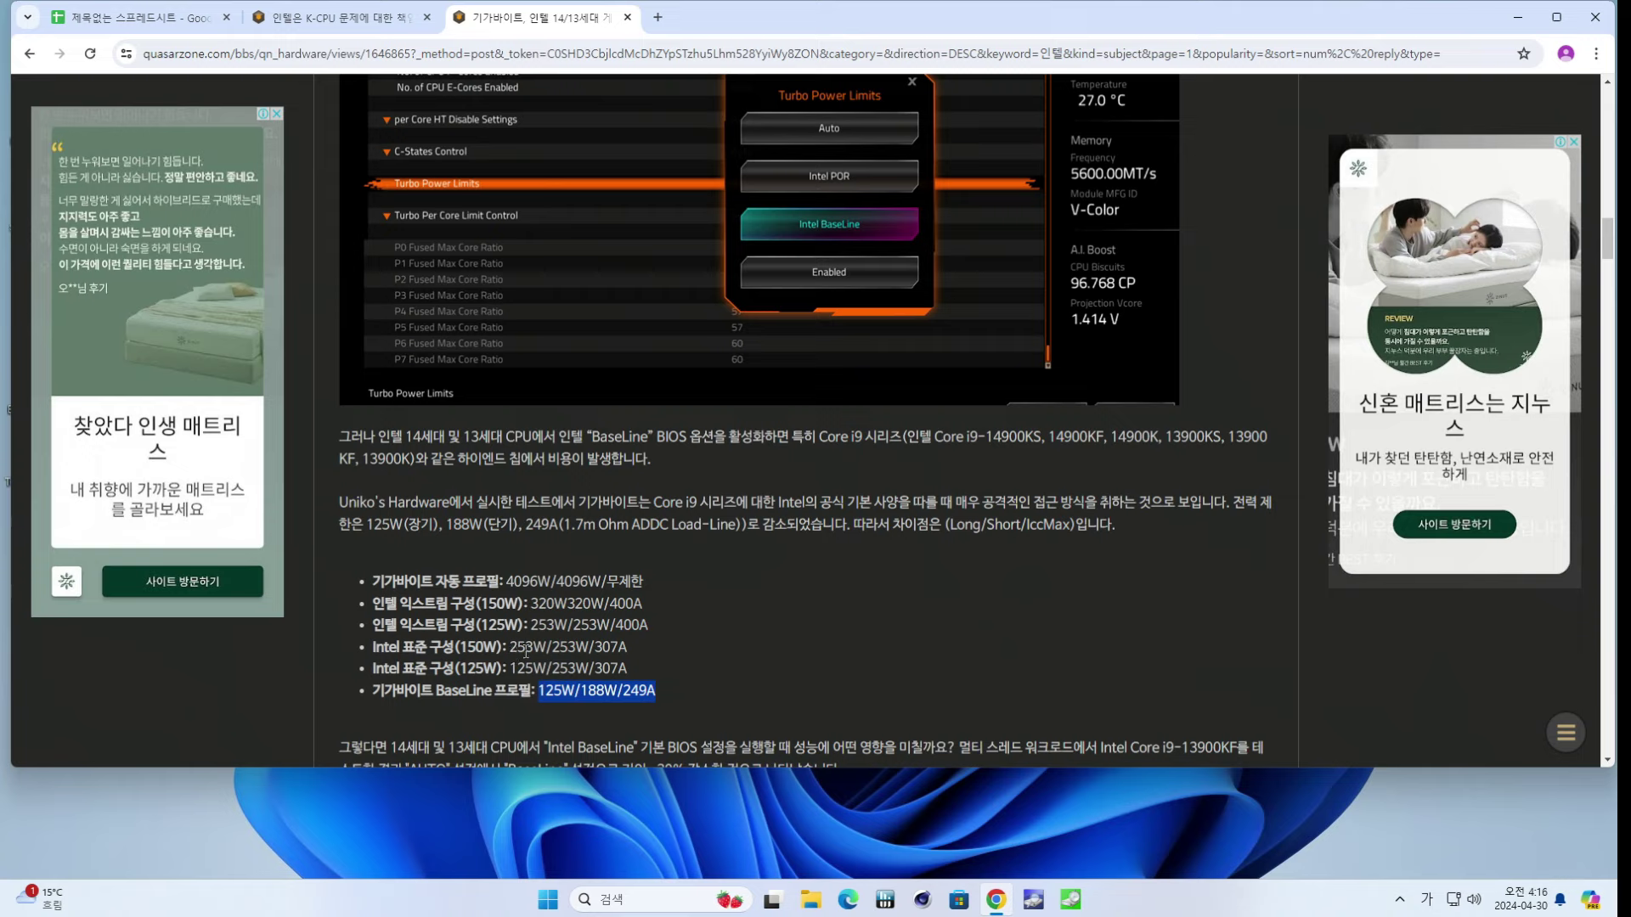
pyautogui.moveTo(510, 648); pyautogui.dragTo(529, 647)
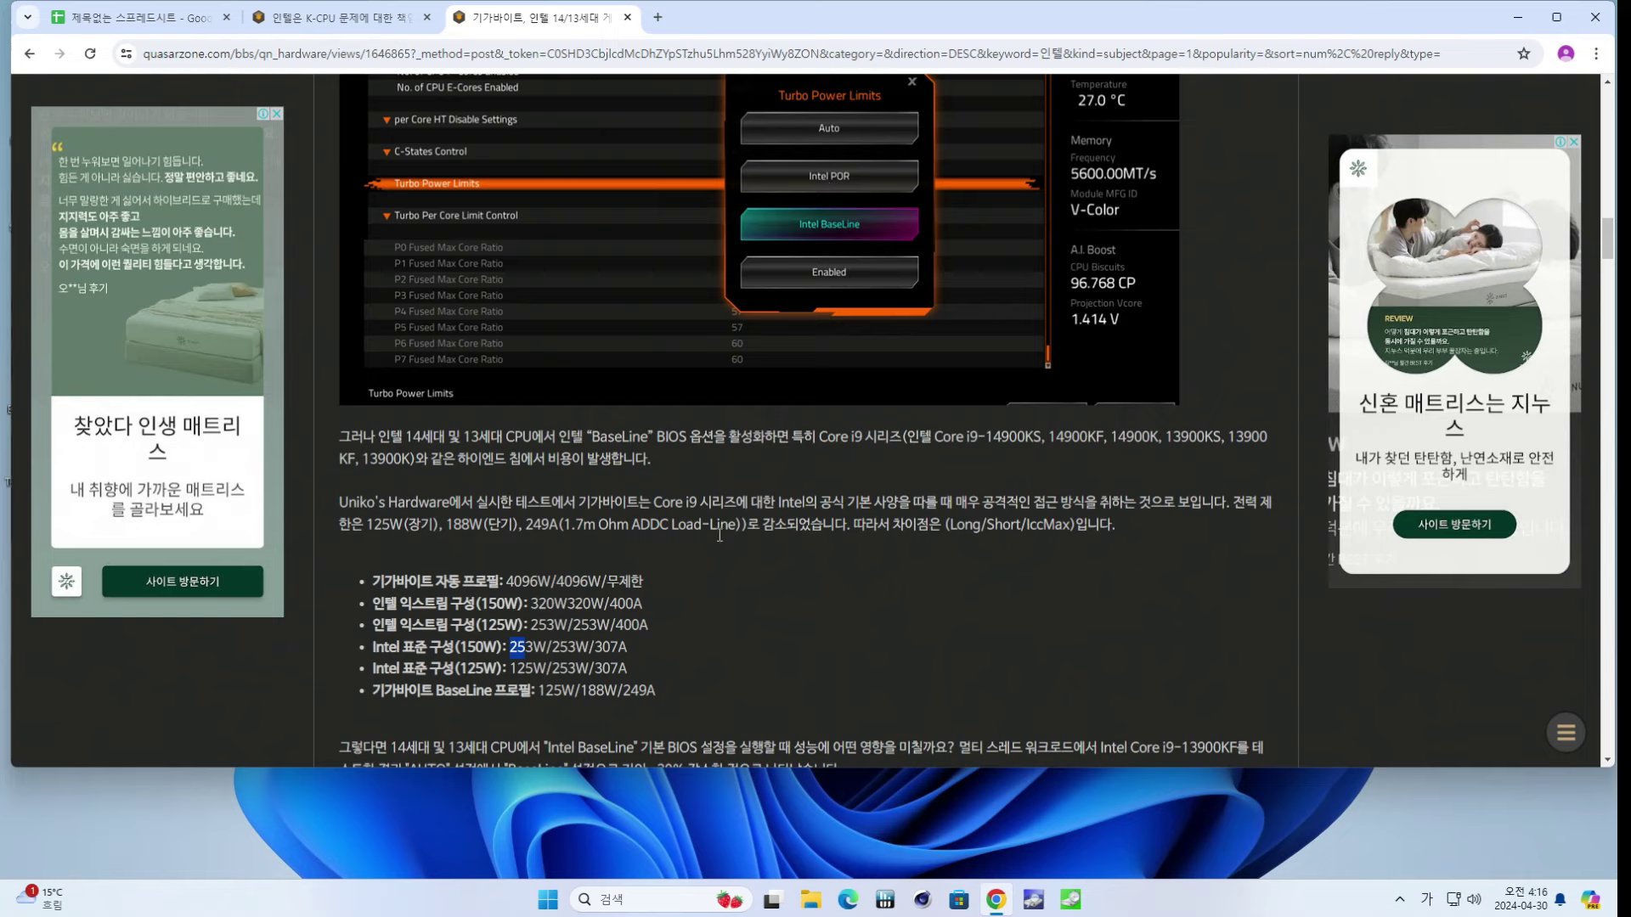
pyautogui.moveTo(639, 647); pyautogui.dragTo(519, 655)
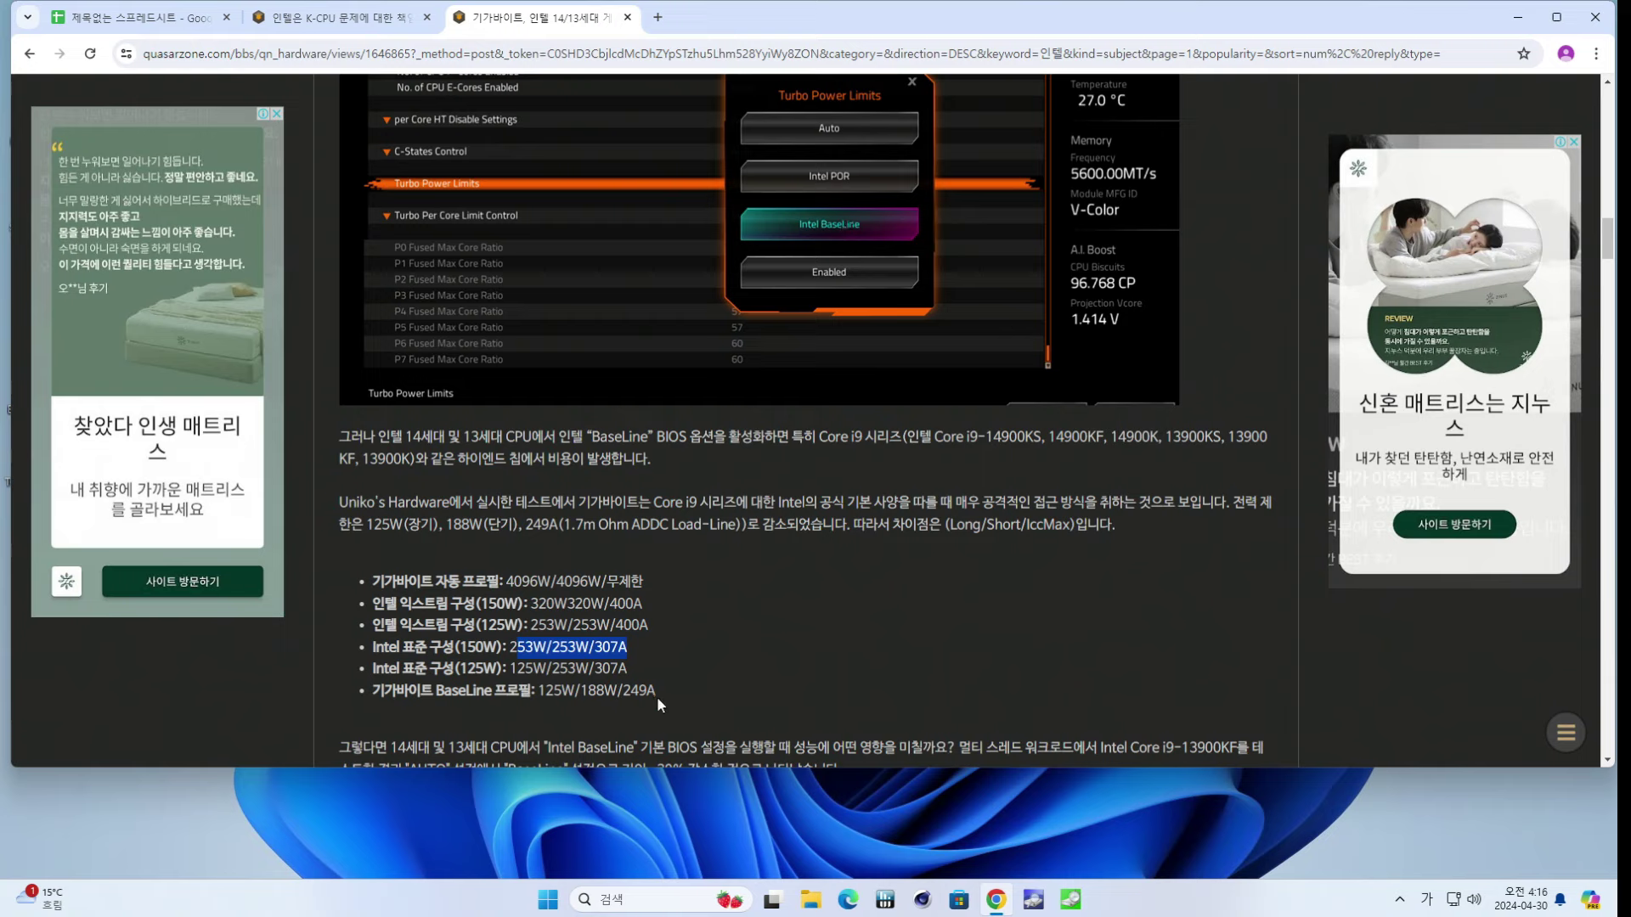
pyautogui.moveTo(656, 692); pyautogui.dragTo(581, 691)
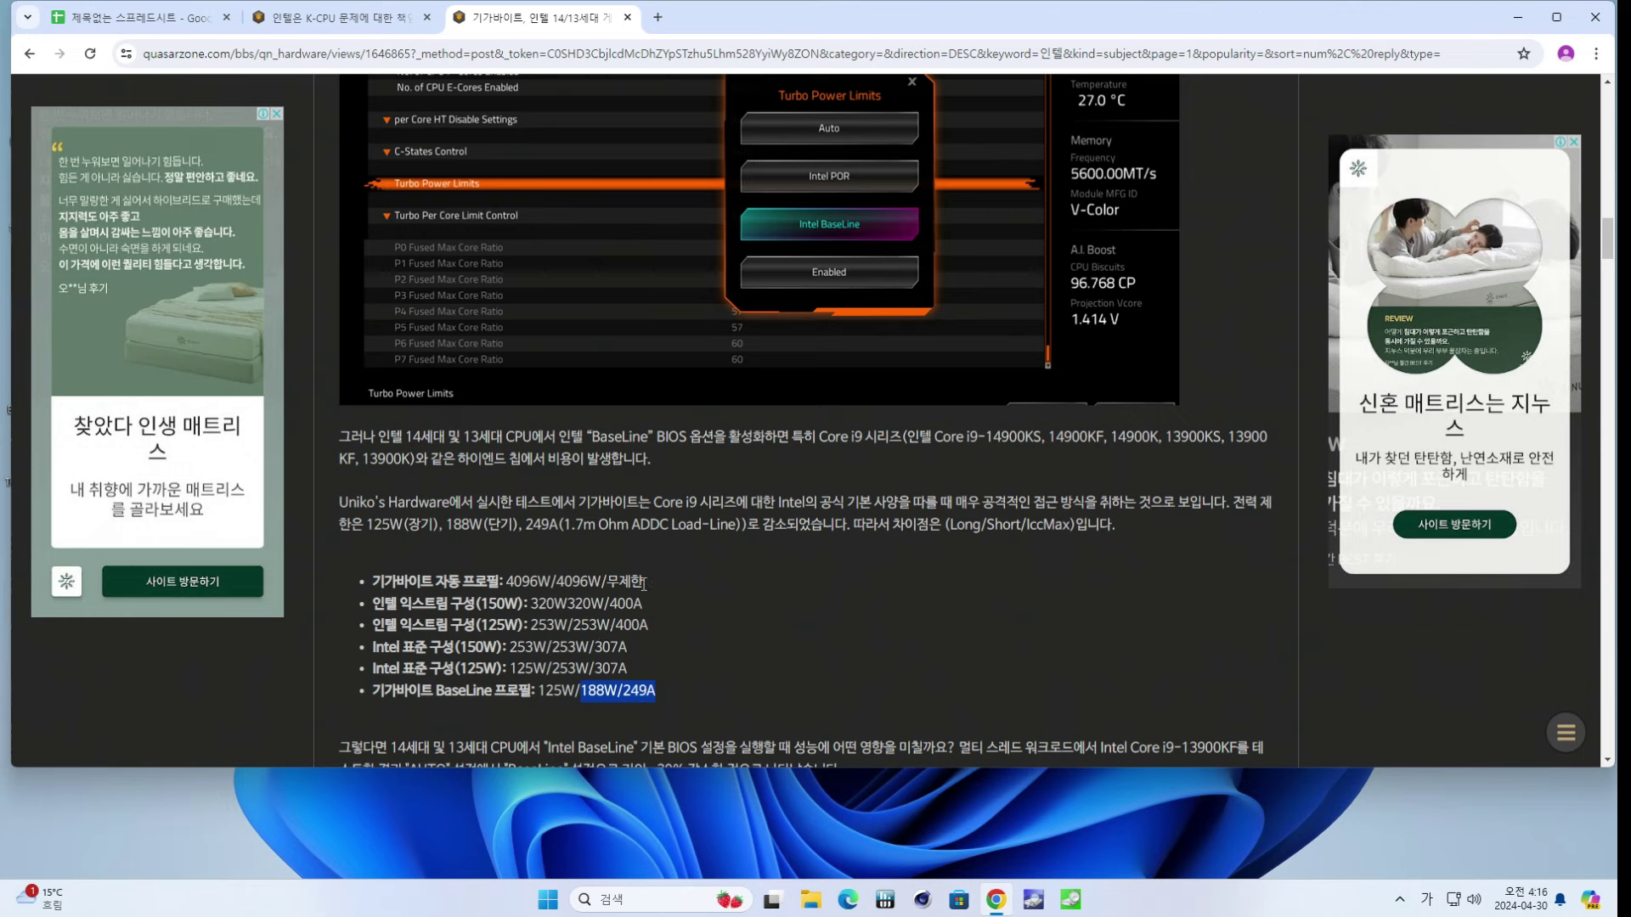
# - Highlight the power limits of the Gigabyte auto profile ("4096W/4096W/무제한") in the article's profile list
pyautogui.moveTo(644, 584); pyautogui.dragTo(512, 581)
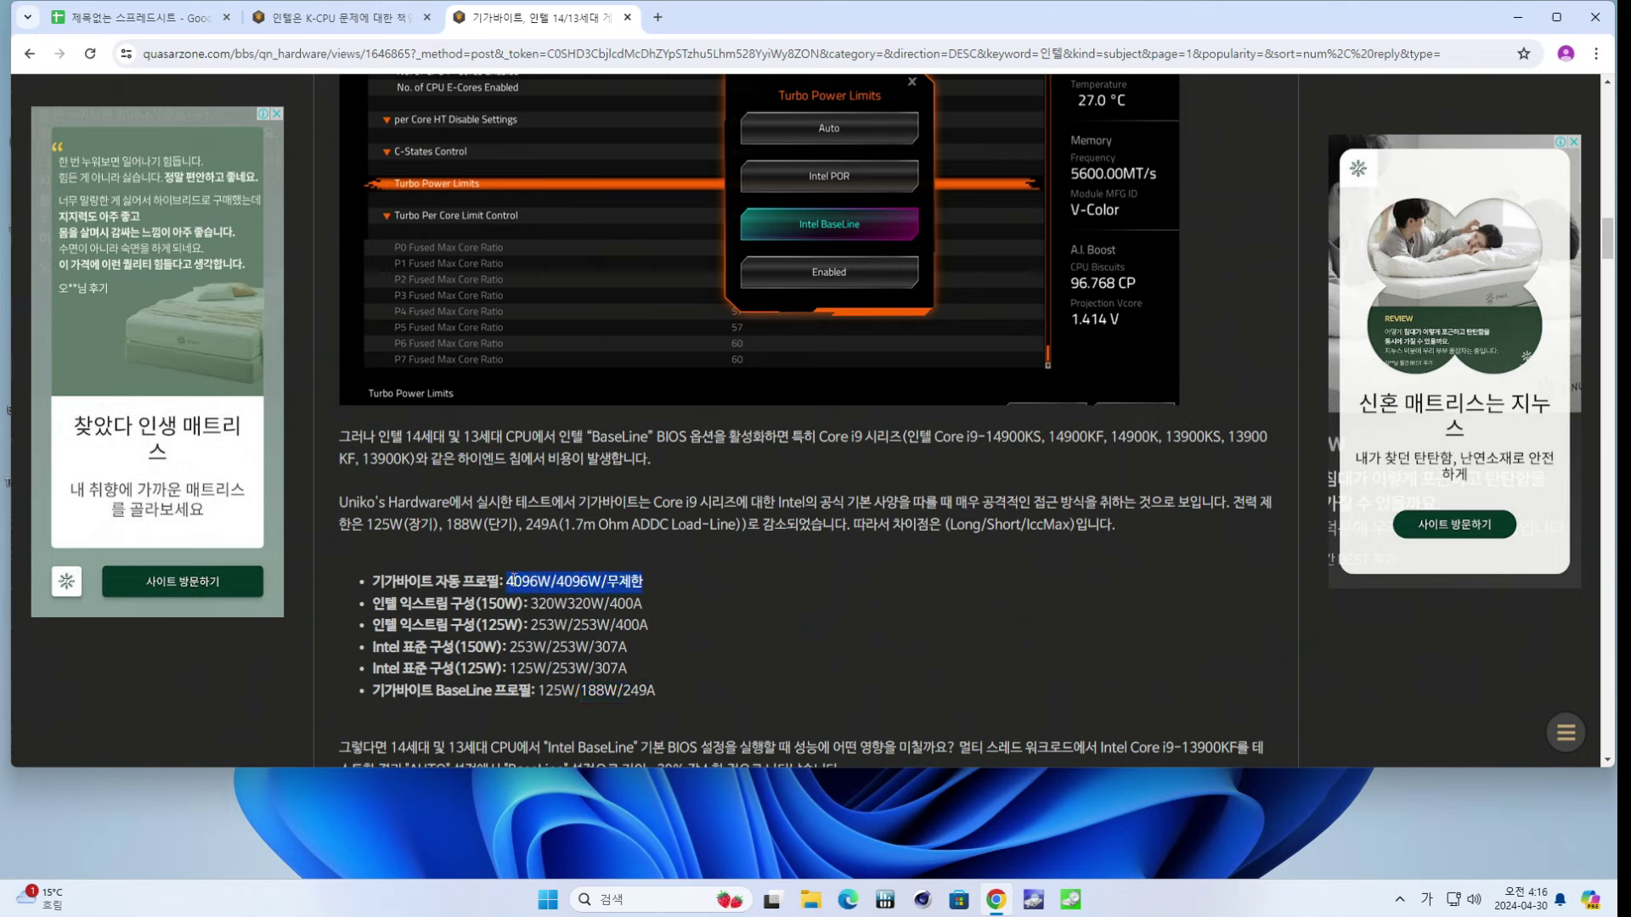
pyautogui.click(556, 624)
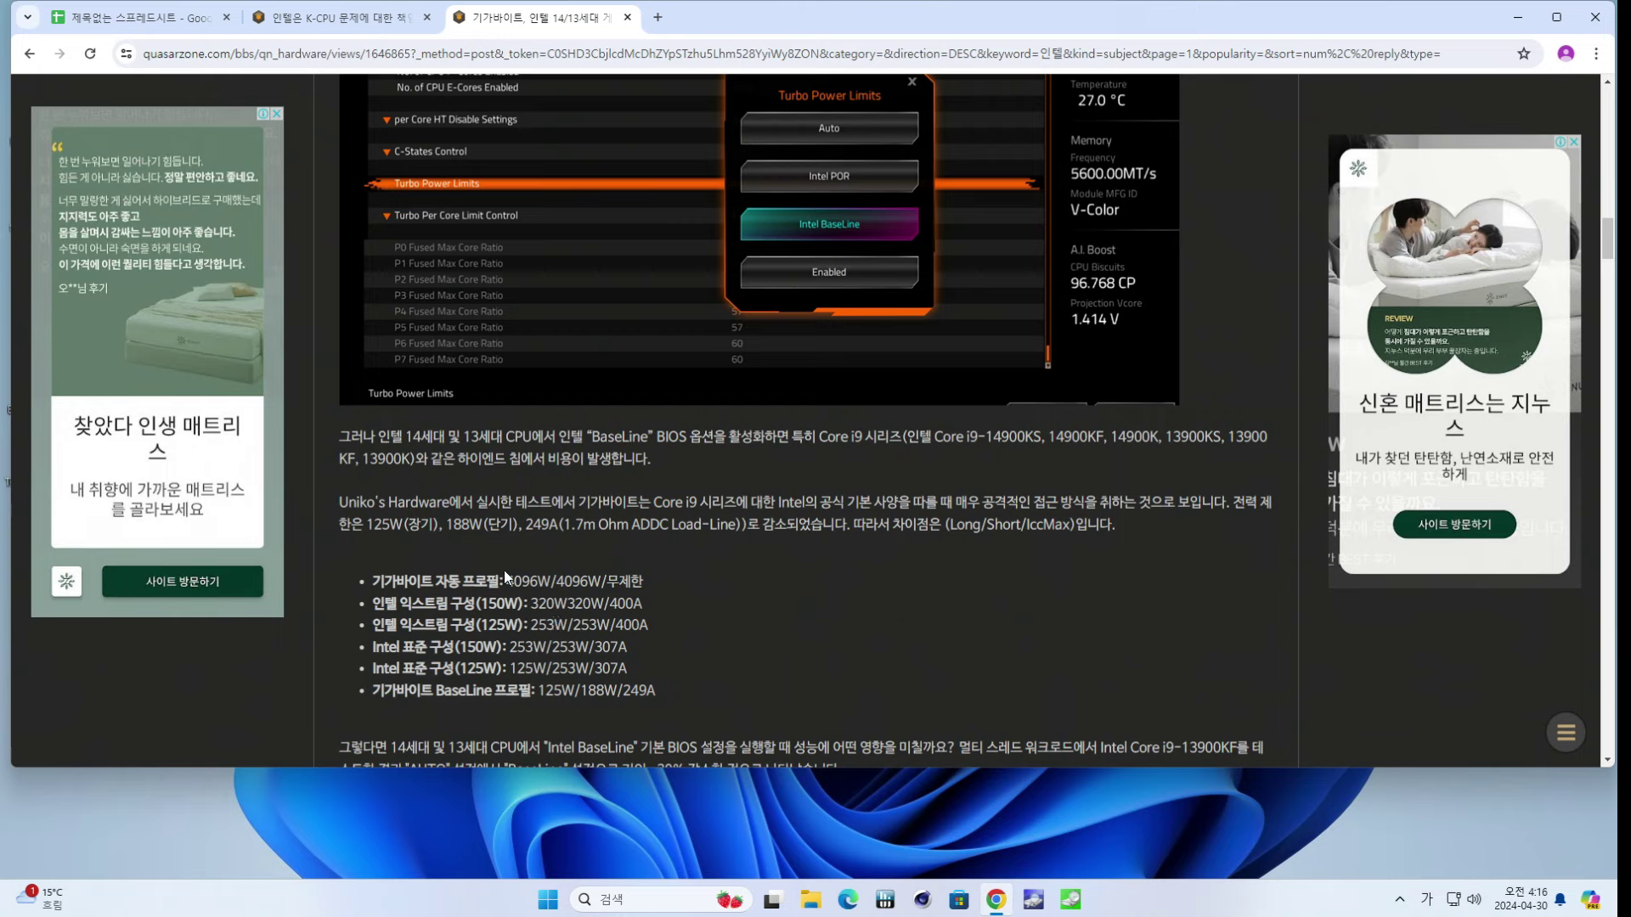
pyautogui.doubleClick(557, 581)
pyautogui.click(611, 583)
# - Compare the Core i9-13900KF multi-thread scores for Gigabyte Auto and Gigabyte Base, highlighting the Gigabyte Base line
pyautogui.scroll(-6, 870, 557)
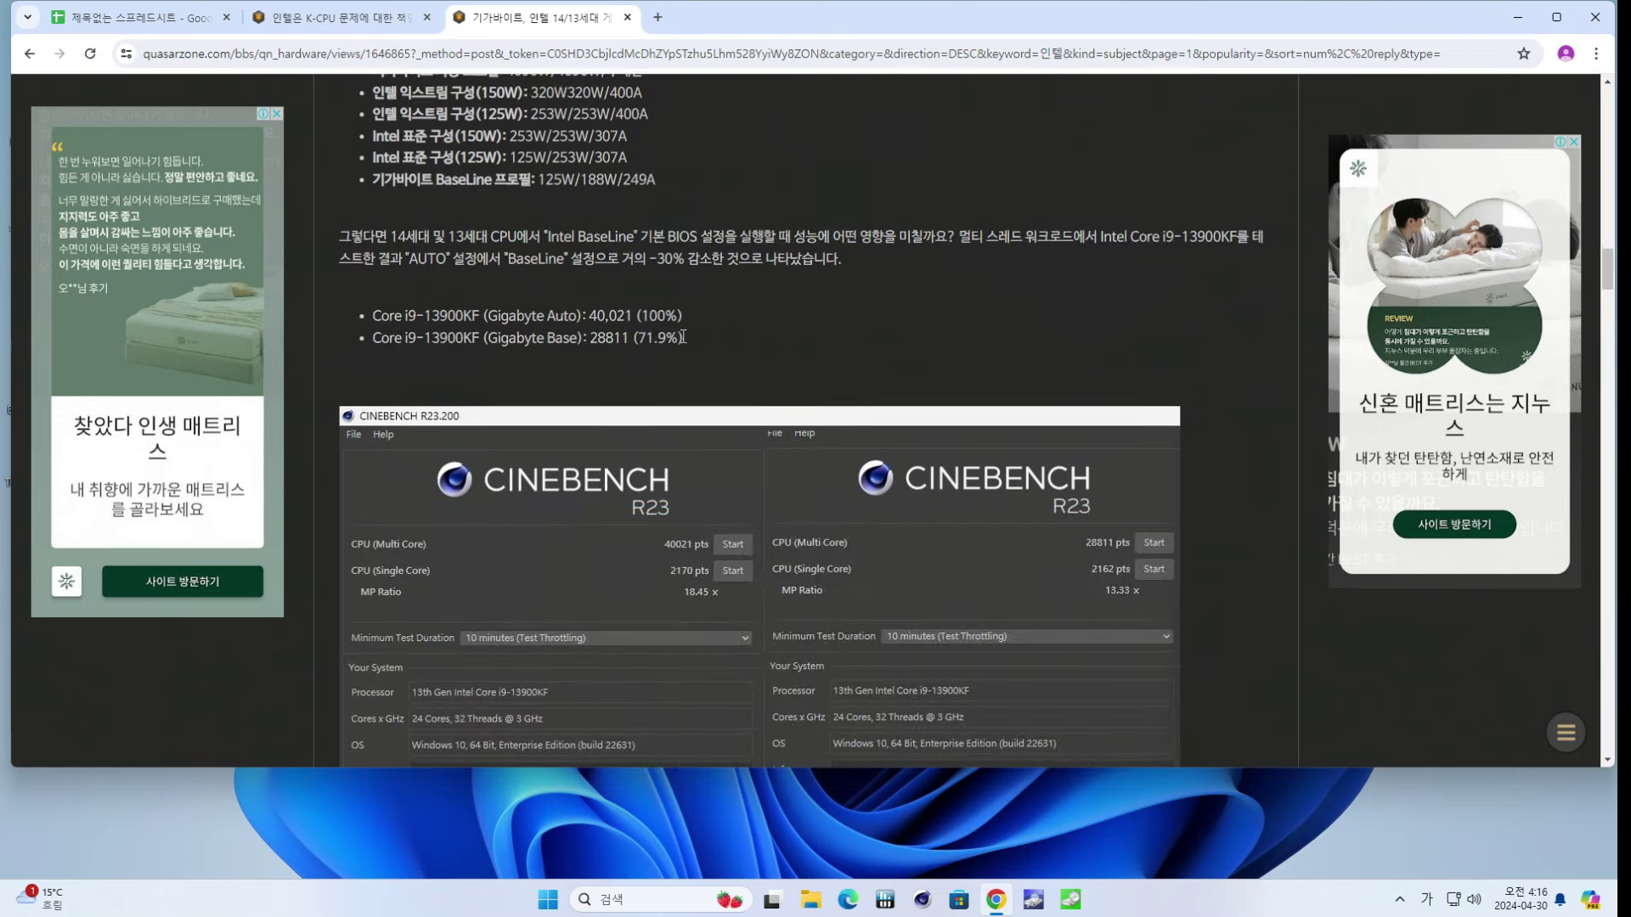
pyautogui.moveTo(684, 339); pyautogui.dragTo(482, 340)
pyautogui.click(624, 346)
pyautogui.moveTo(597, 339); pyautogui.dragTo(627, 340)
pyautogui.moveTo(425, 340); pyautogui.dragTo(472, 340)
pyautogui.click(497, 366)
pyautogui.moveTo(586, 306); pyautogui.dragTo(362, 348)
pyautogui.click(702, 338)
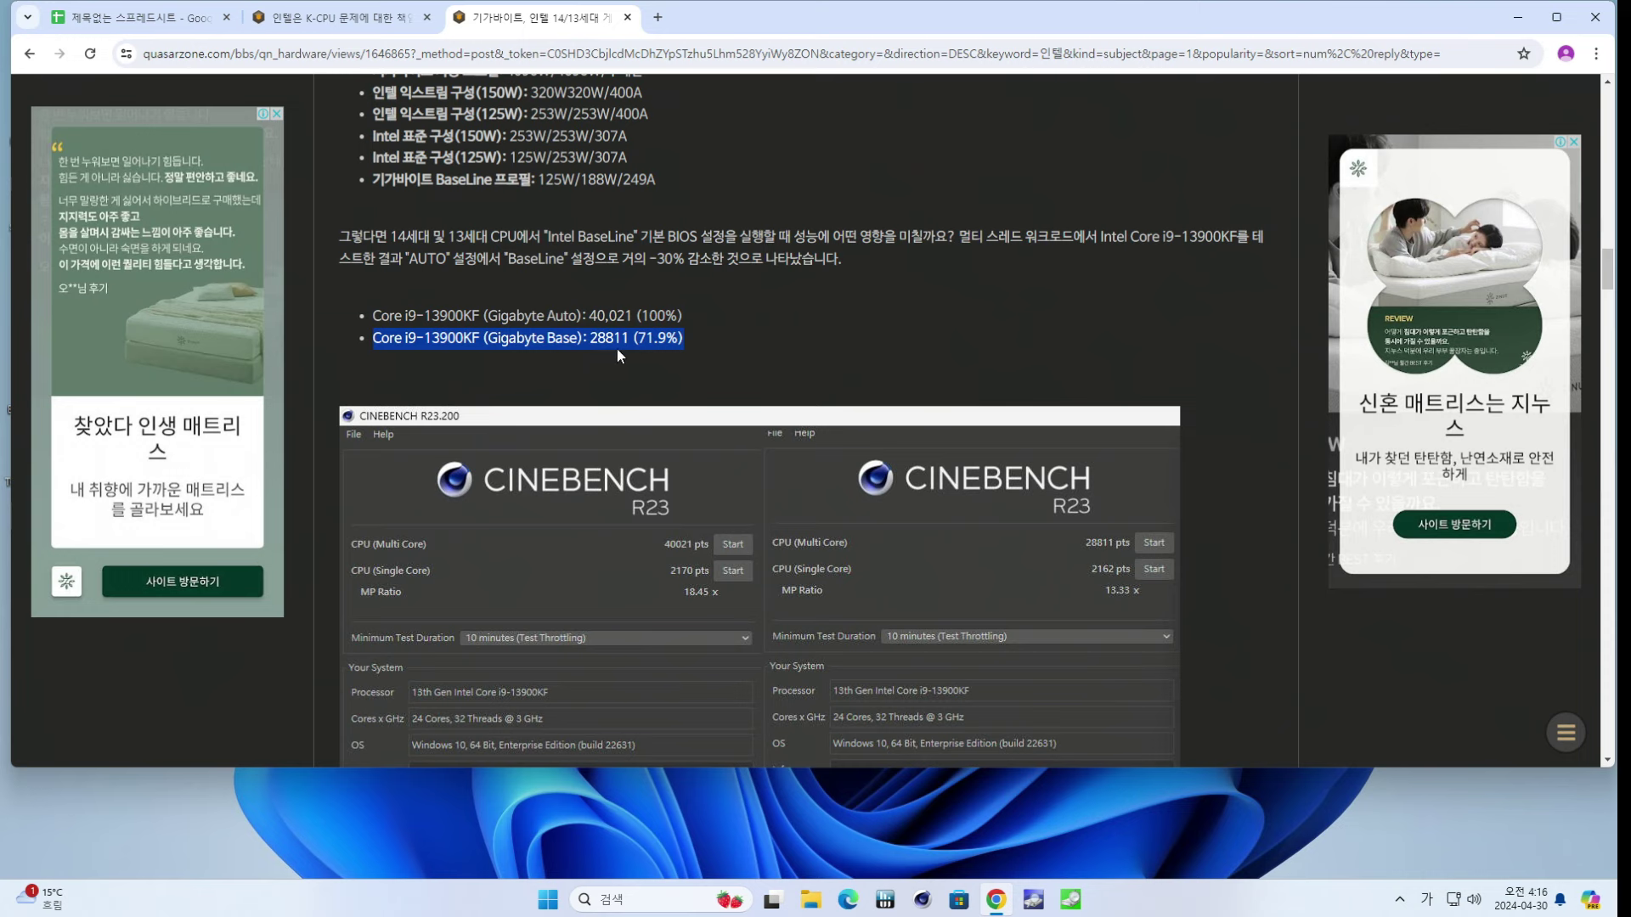
pyautogui.scroll(1, 616, 350)
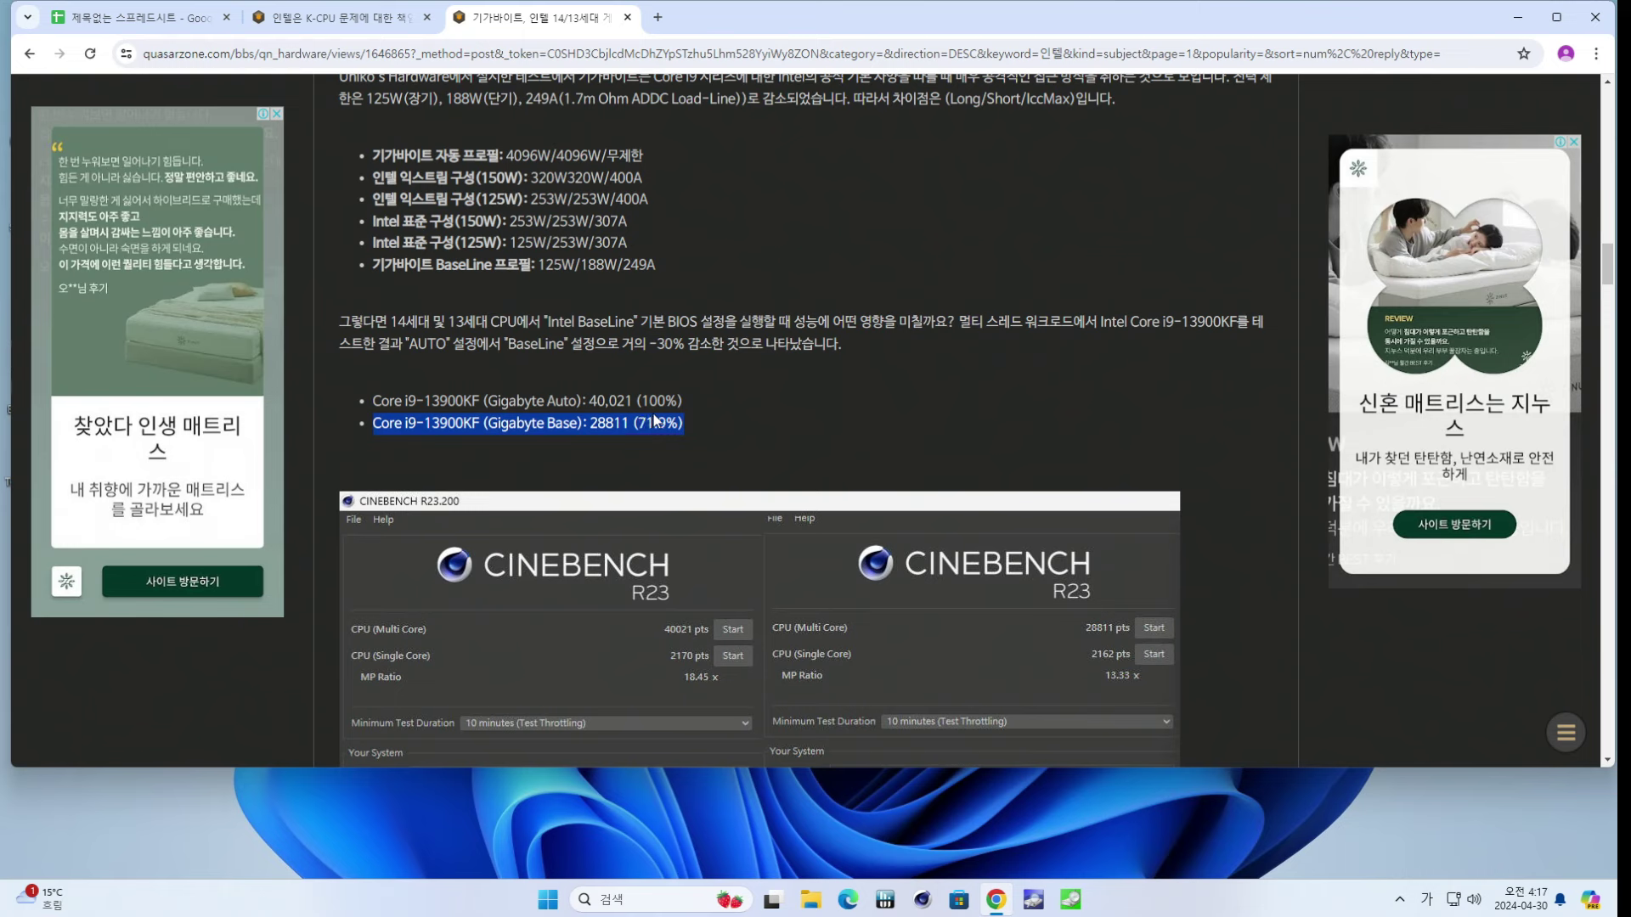
# - Examine the Gigabyte Auto versus Baseline comparisons for Cinebench R23, Cyberpunk 2077, Red Dead Redemption 2 and Shadow of the Tomb Raider
pyautogui.scroll(-6, 722, 405)
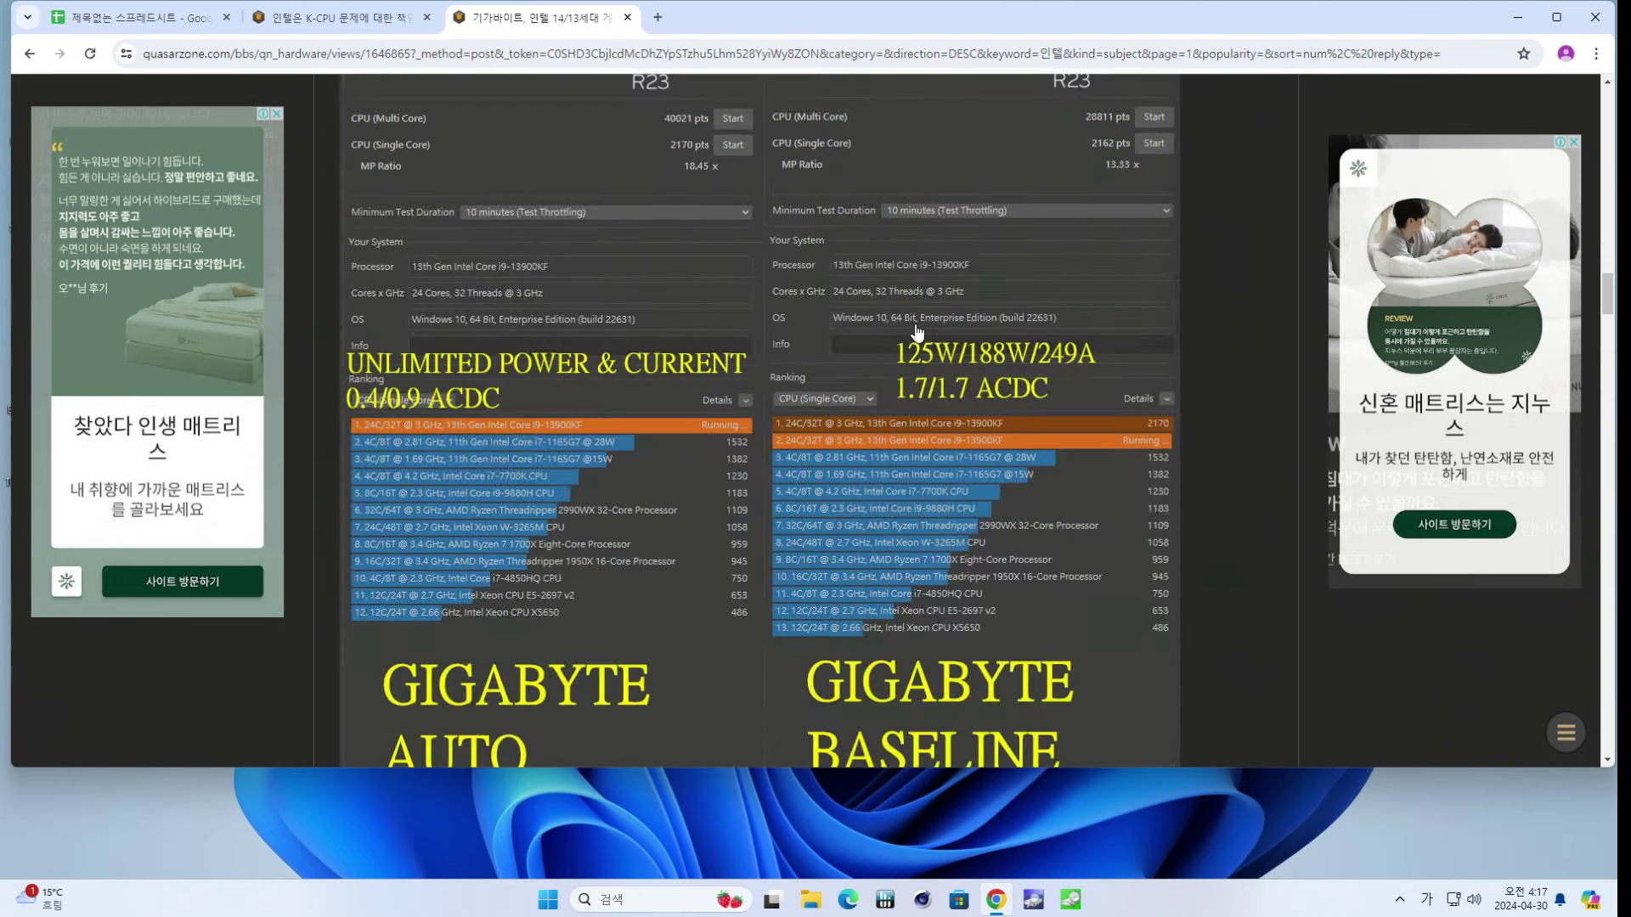
pyautogui.scroll(-5, 917, 330)
pyautogui.scroll(-2, 757, 339)
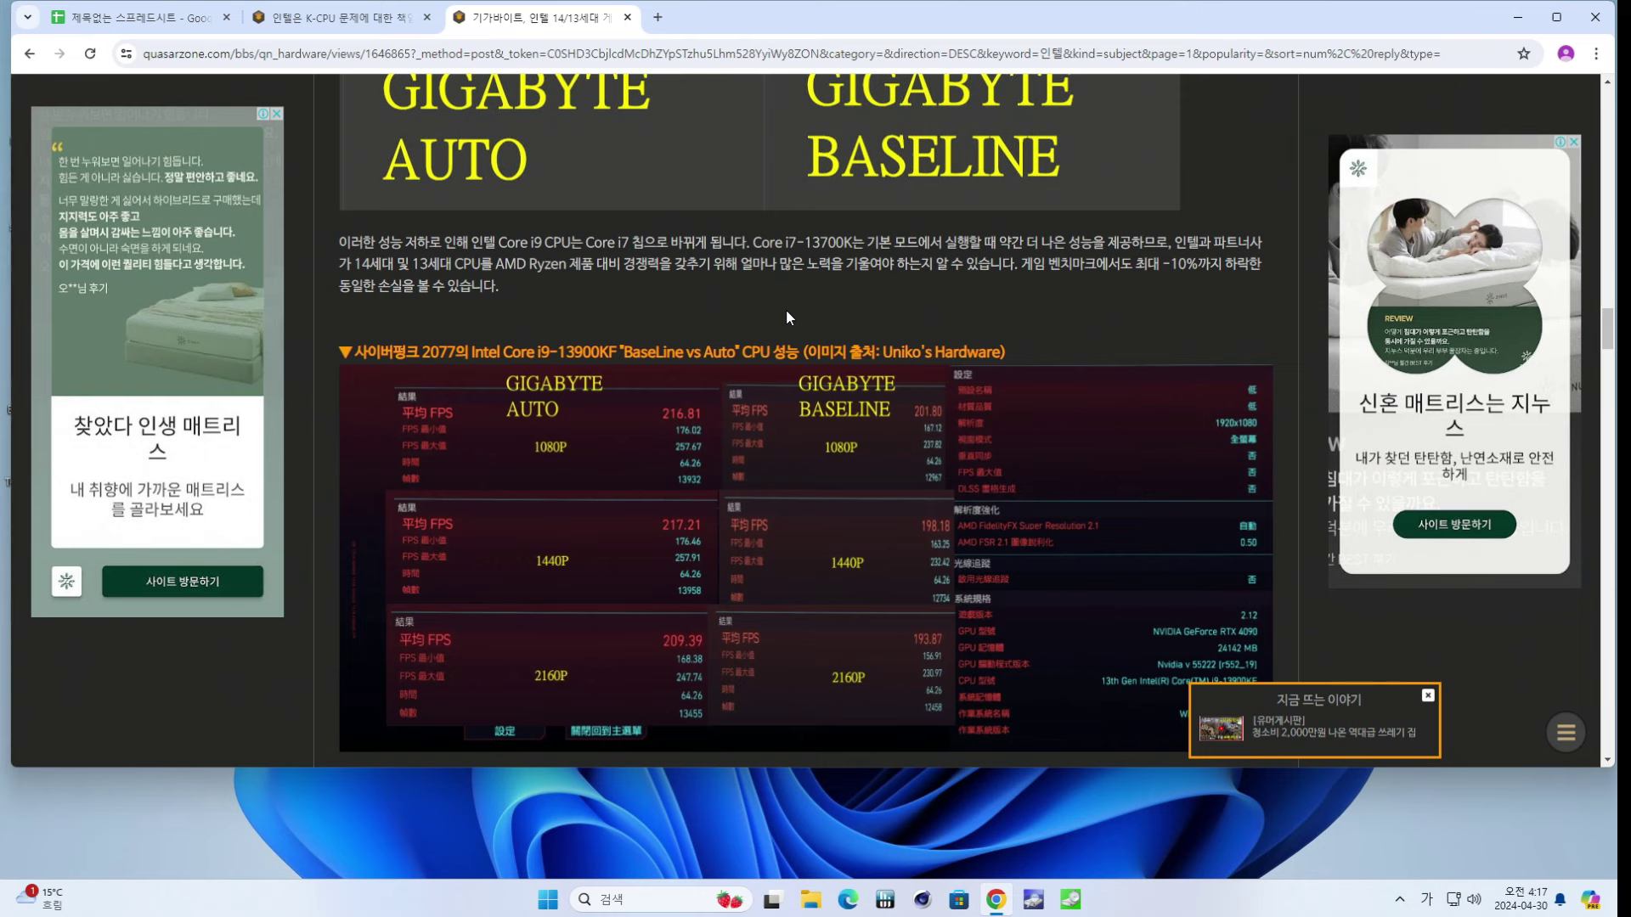
pyautogui.scroll(-5, 787, 318)
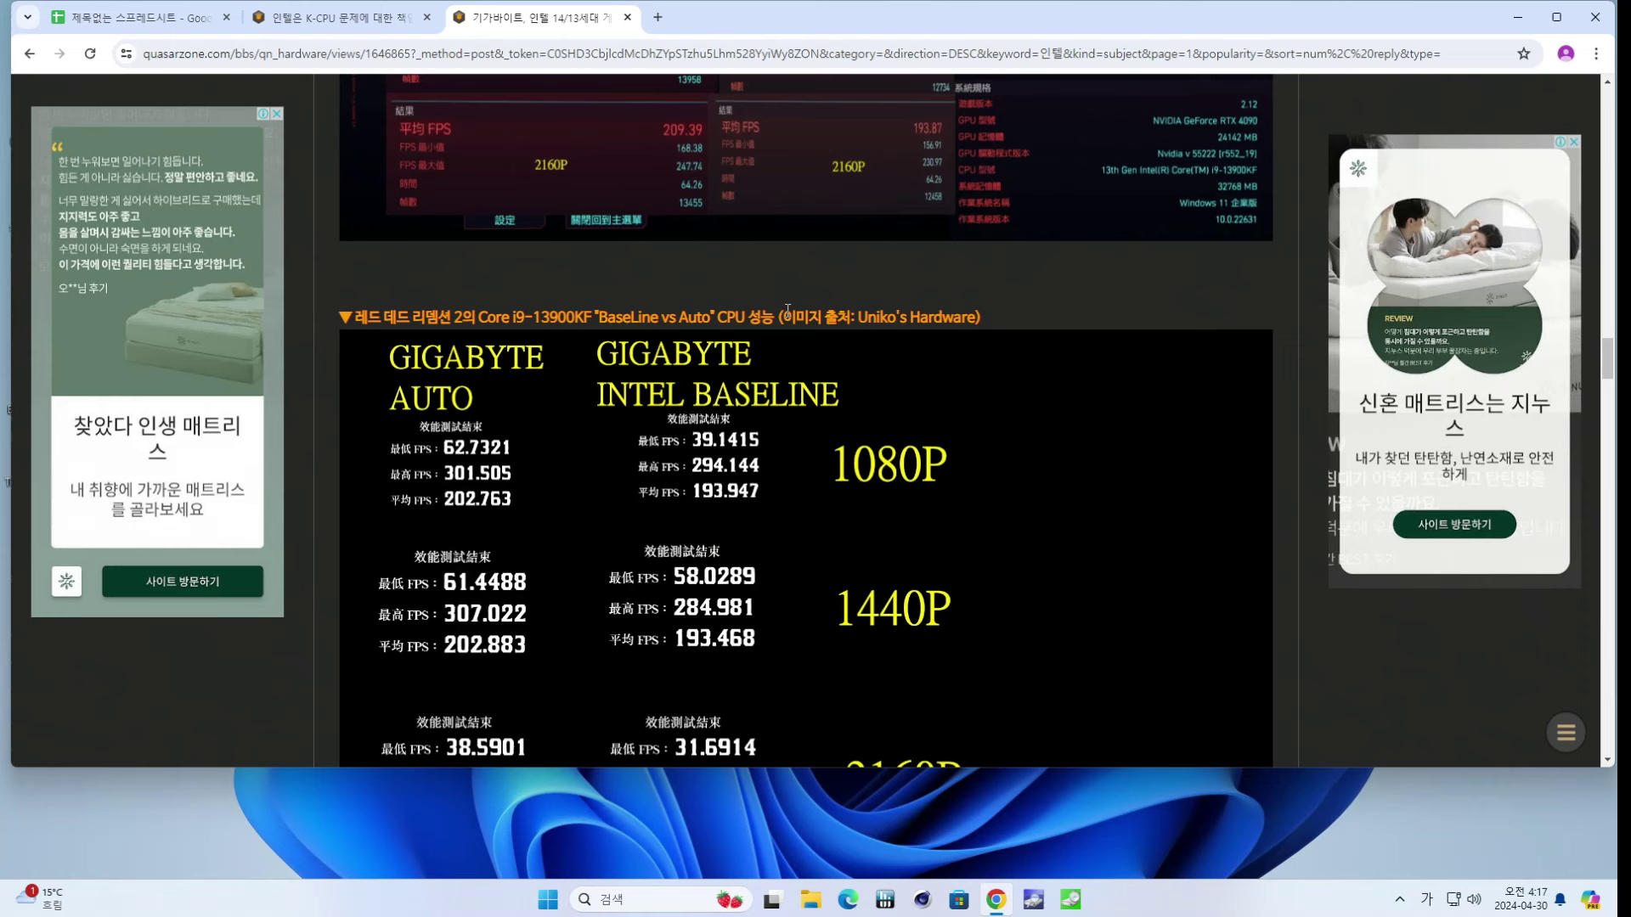
pyautogui.scroll(-1, 788, 310)
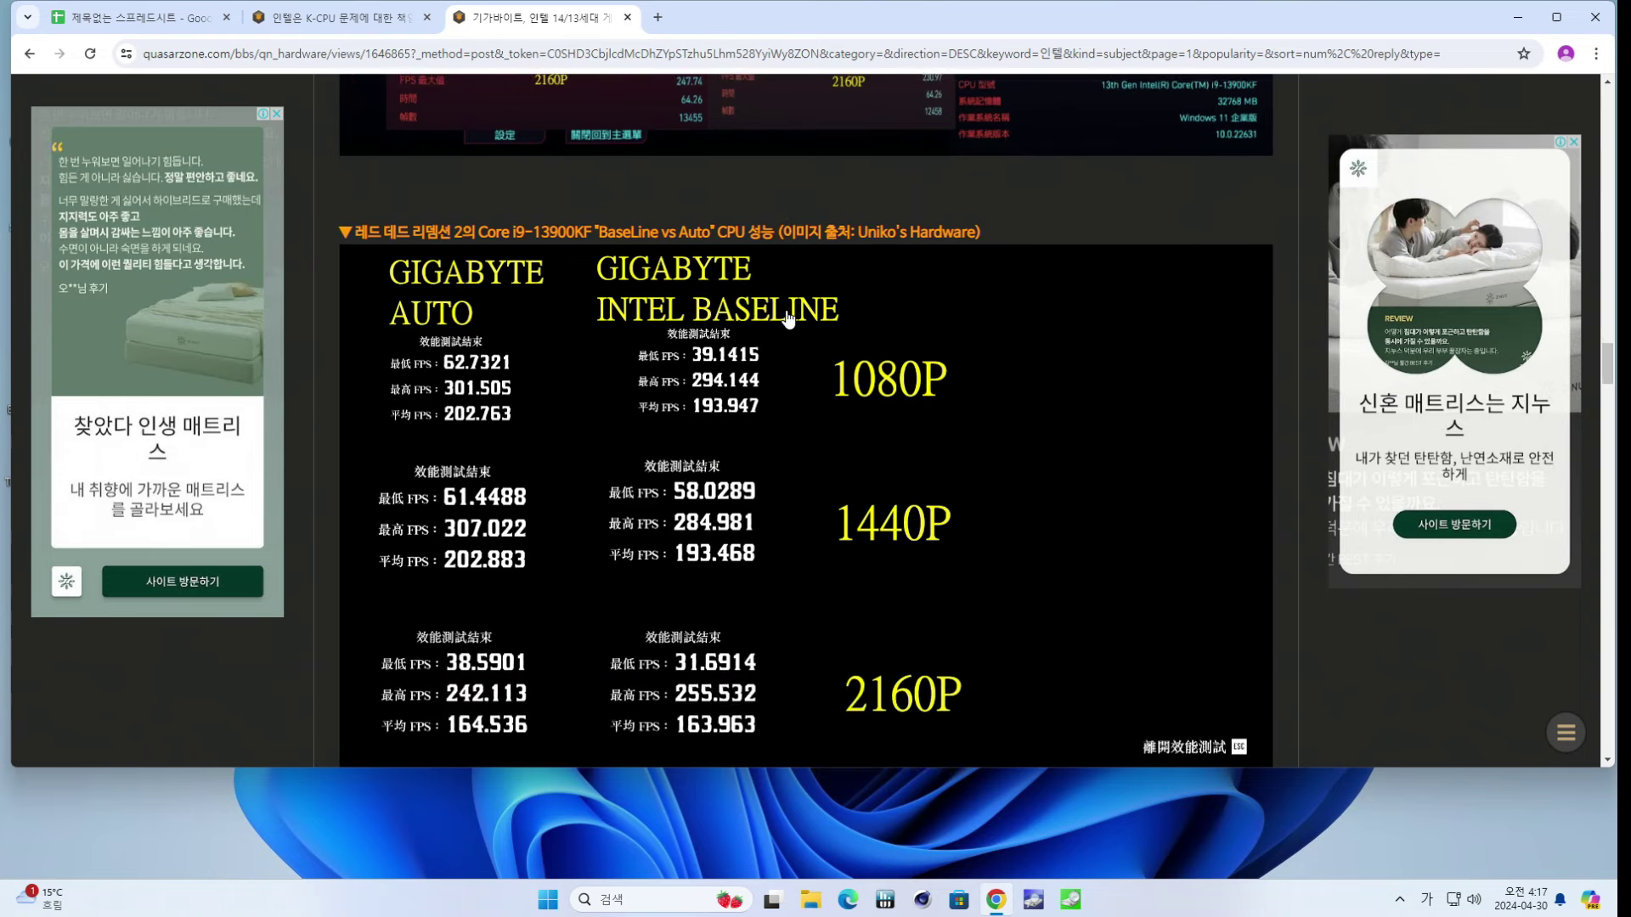
pyautogui.scroll(-7, 787, 317)
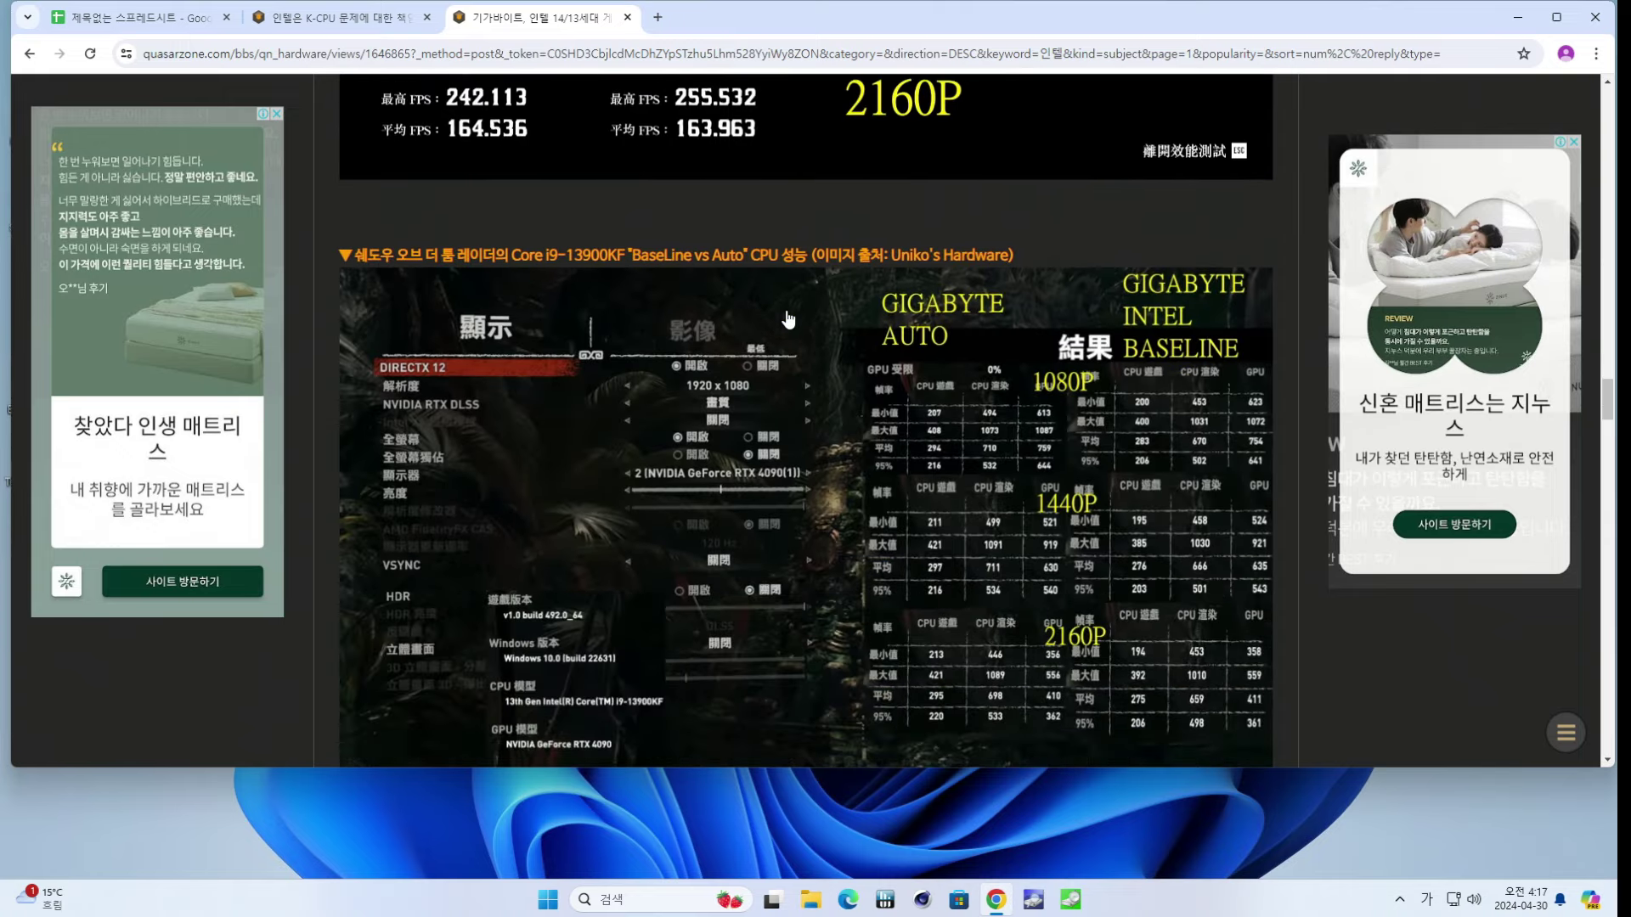
pyautogui.scroll(-4, 787, 319)
pyautogui.scroll(-2, 787, 318)
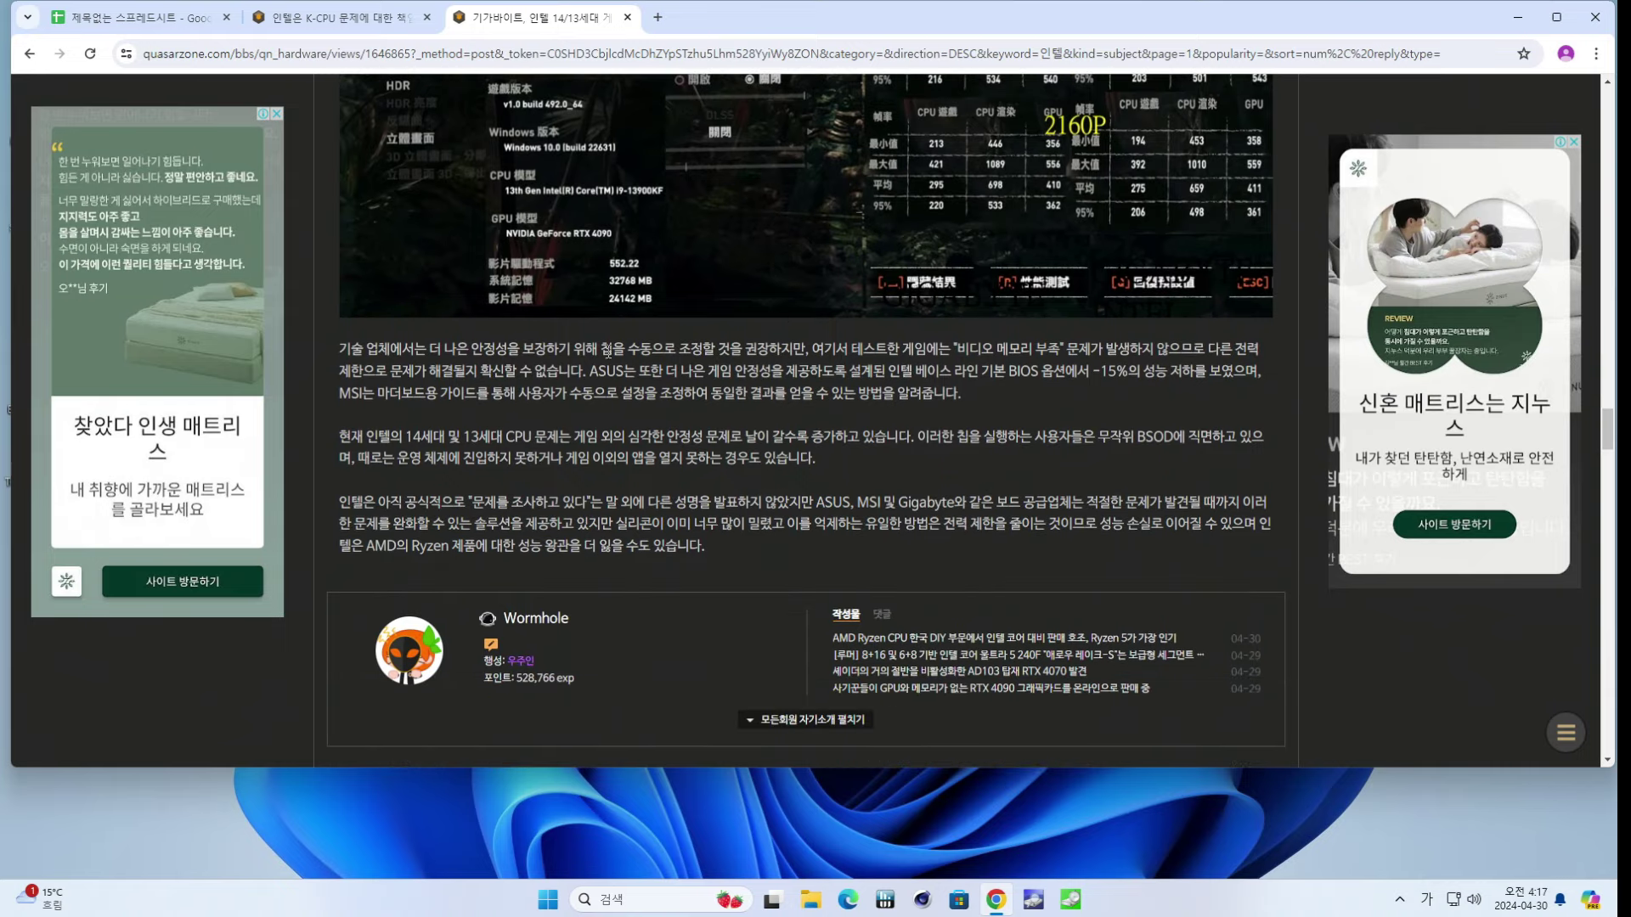
# - Highlight the closing passage on manual tuning and ASUS's Intel Baseline BIOS performance loss, and look through the article's comments
pyautogui.moveTo(415, 349); pyautogui.dragTo(1145, 372)
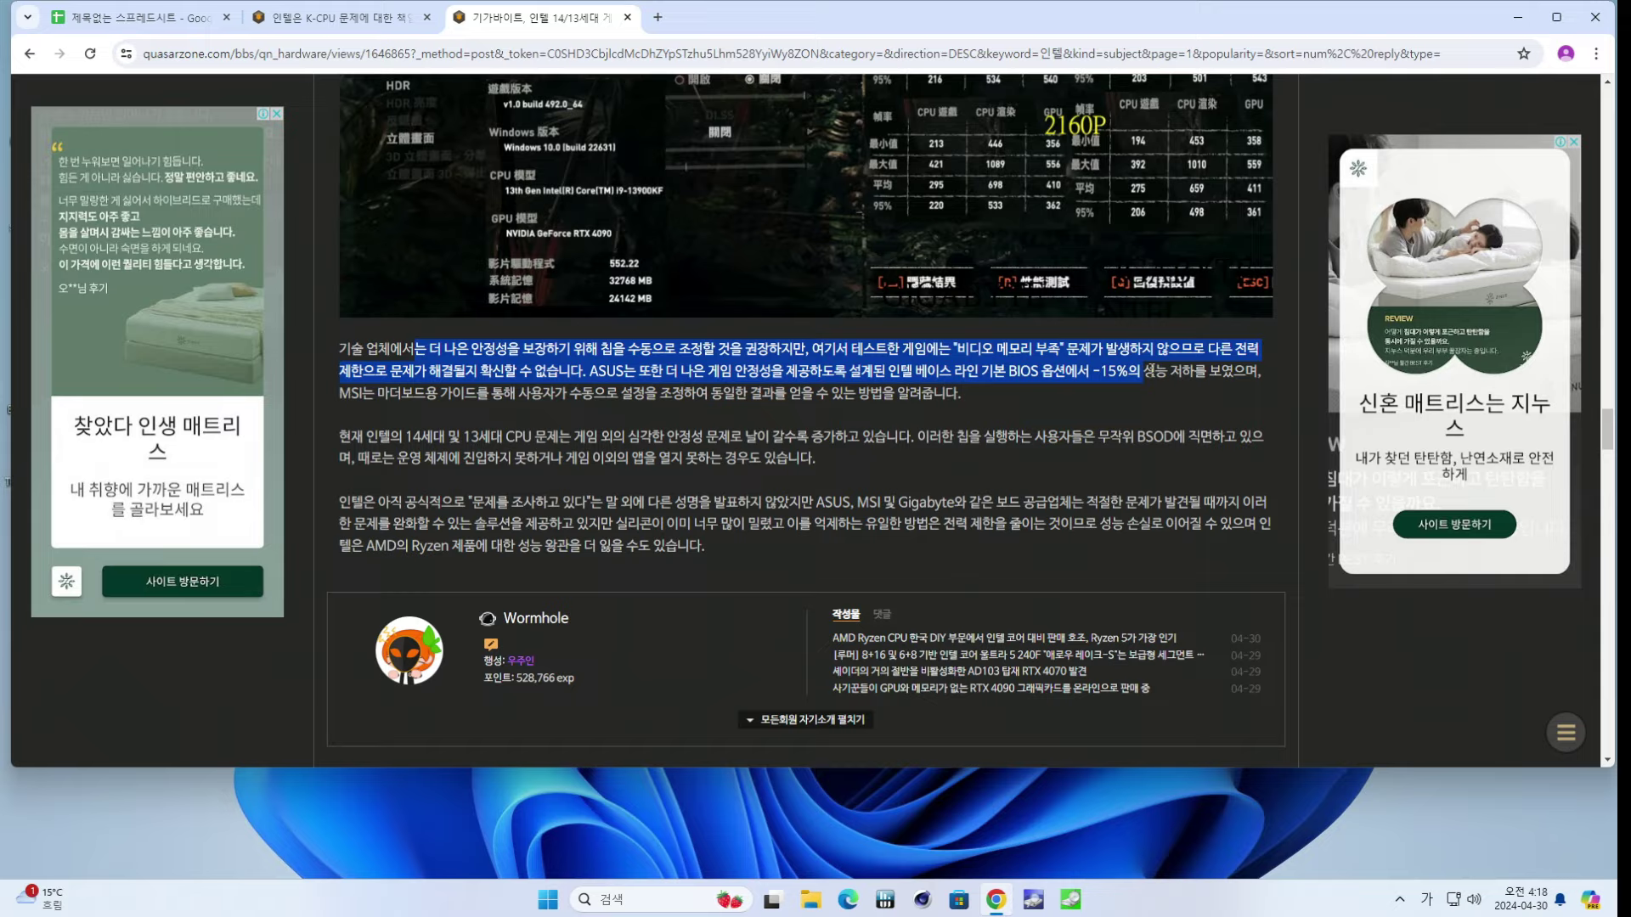
pyautogui.click(1146, 371)
pyautogui.scroll(-1, 1147, 372)
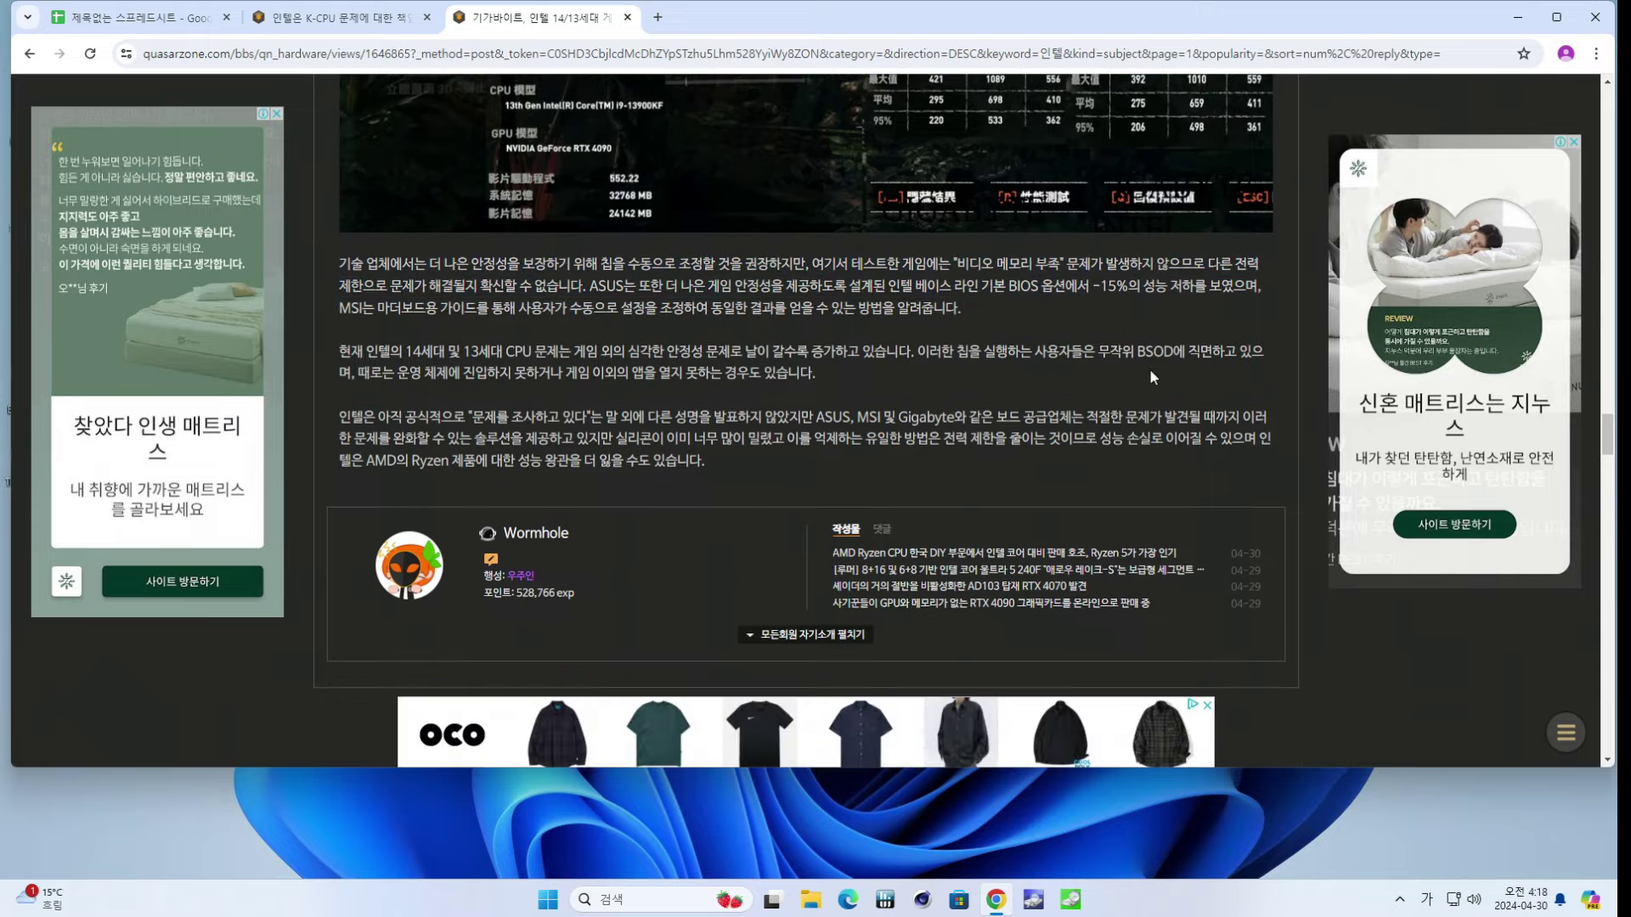
pyautogui.scroll(-6, 700, 324)
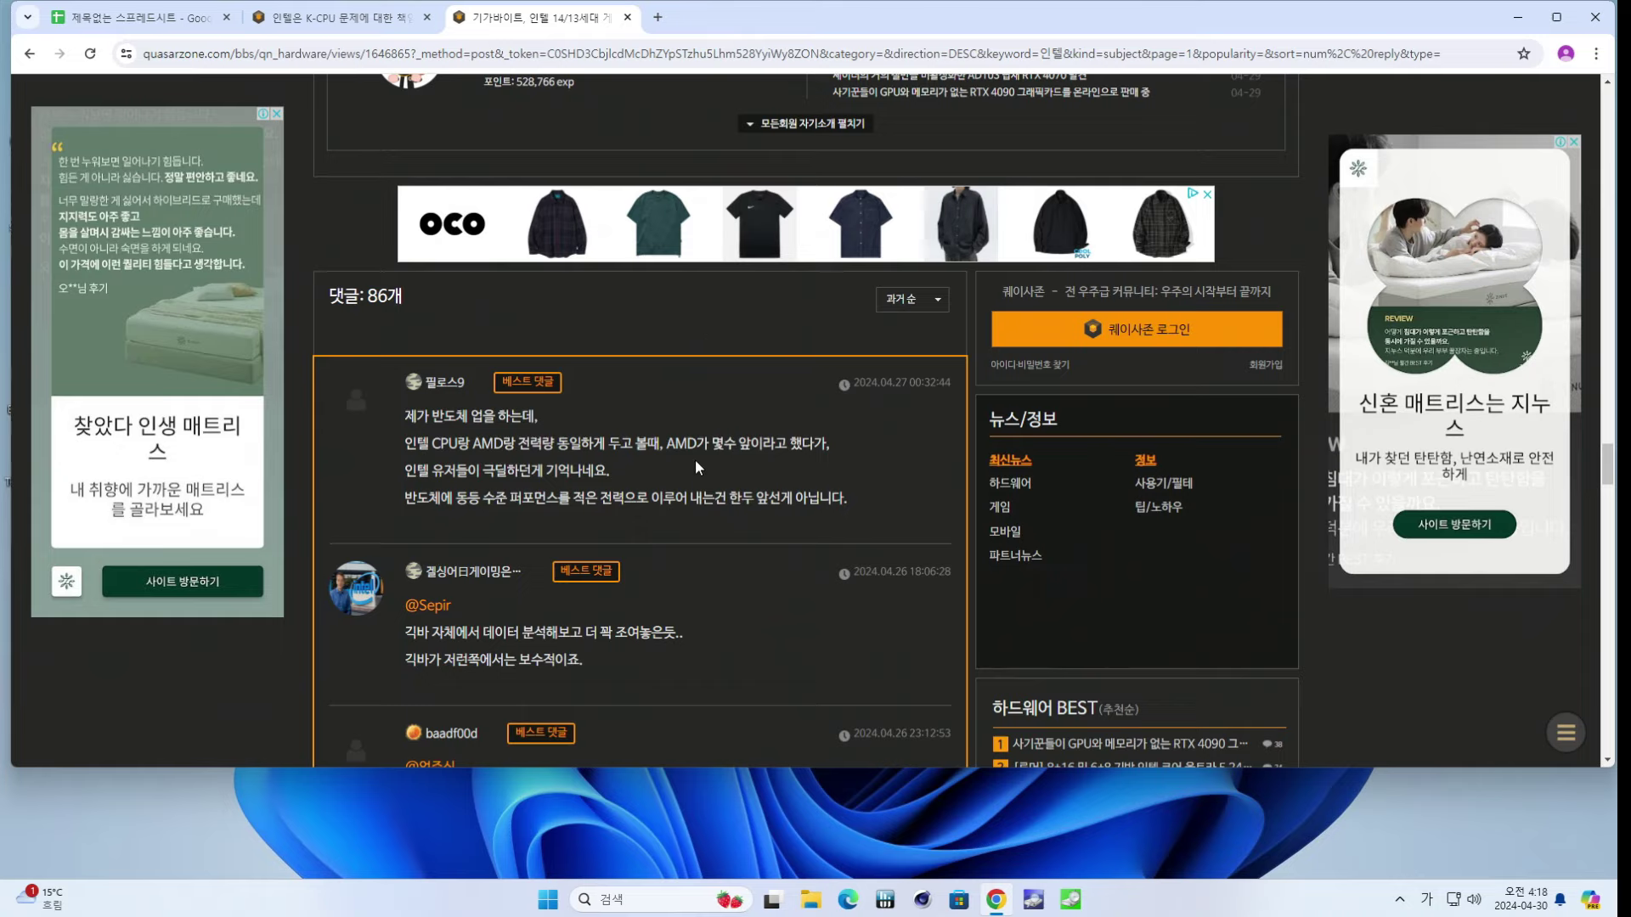
pyautogui.scroll(-6, 697, 461)
# - Return to the list of Intel hardware news and look through its article titles
pyautogui.hotkey('alt', 'Left')
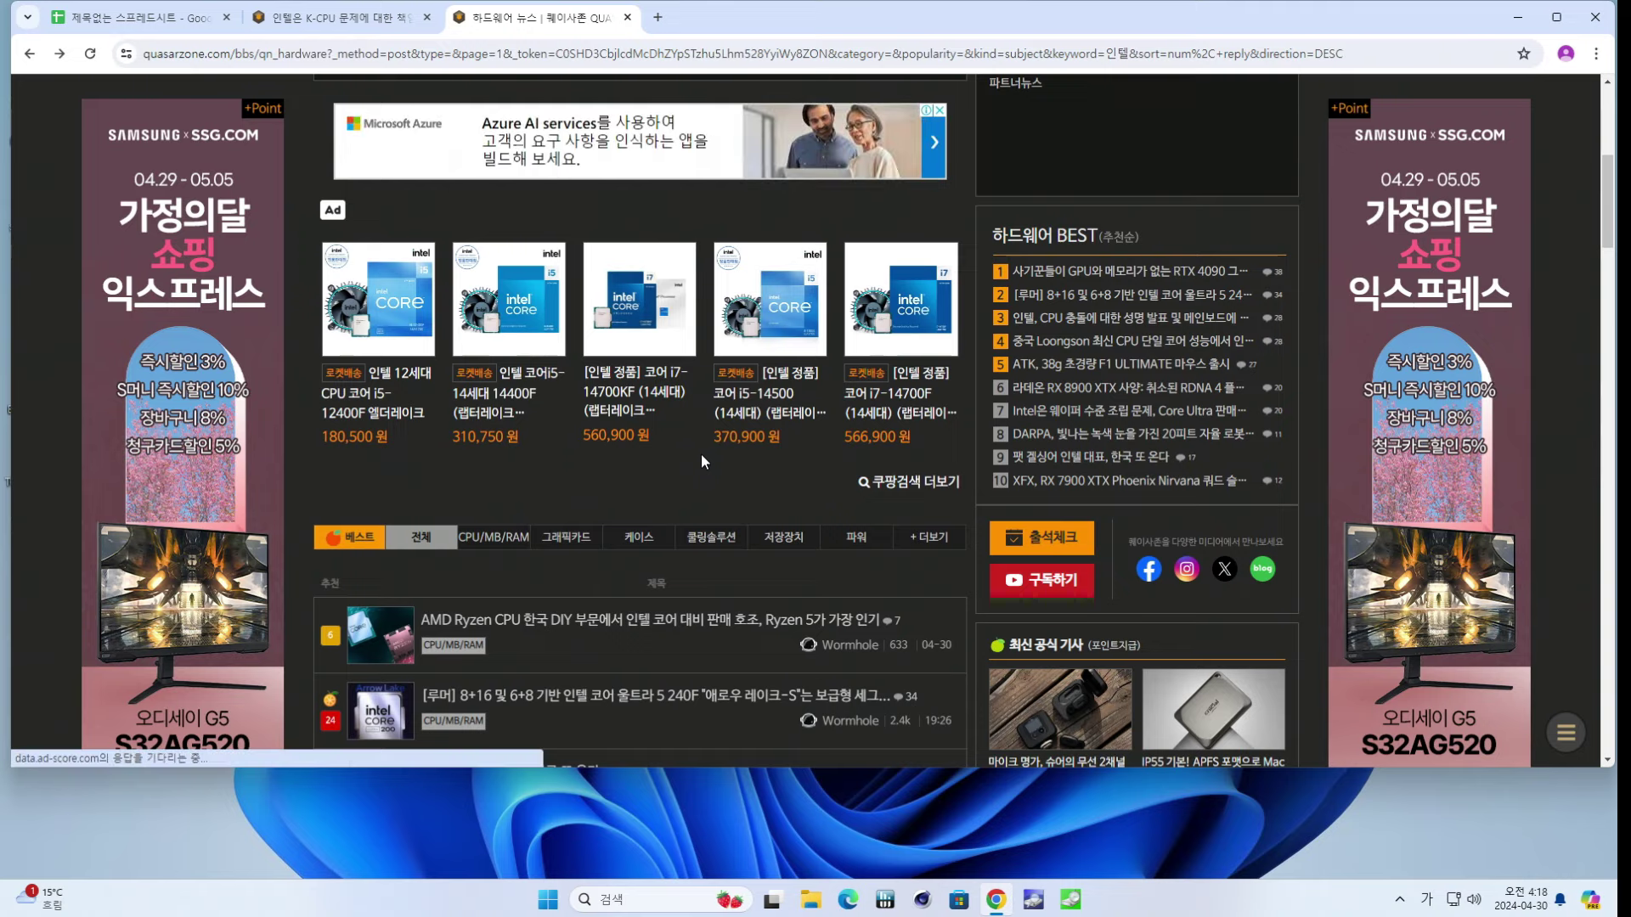
pyautogui.scroll(-1, 701, 454)
pyautogui.scroll(-2, 700, 453)
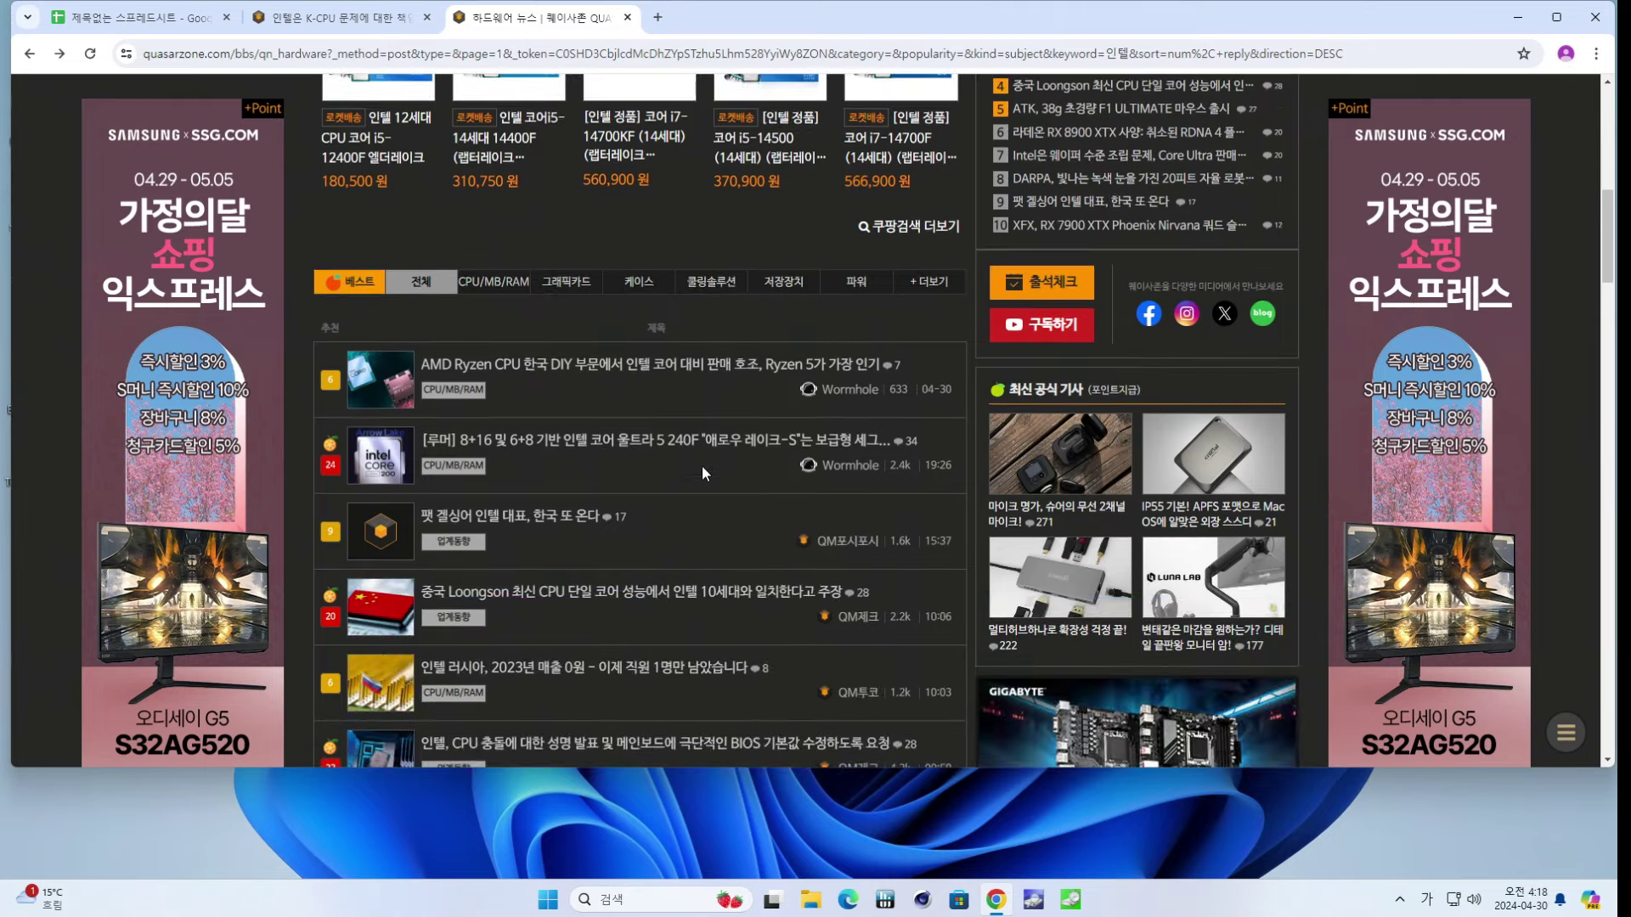
pyautogui.scroll(-6, 702, 466)
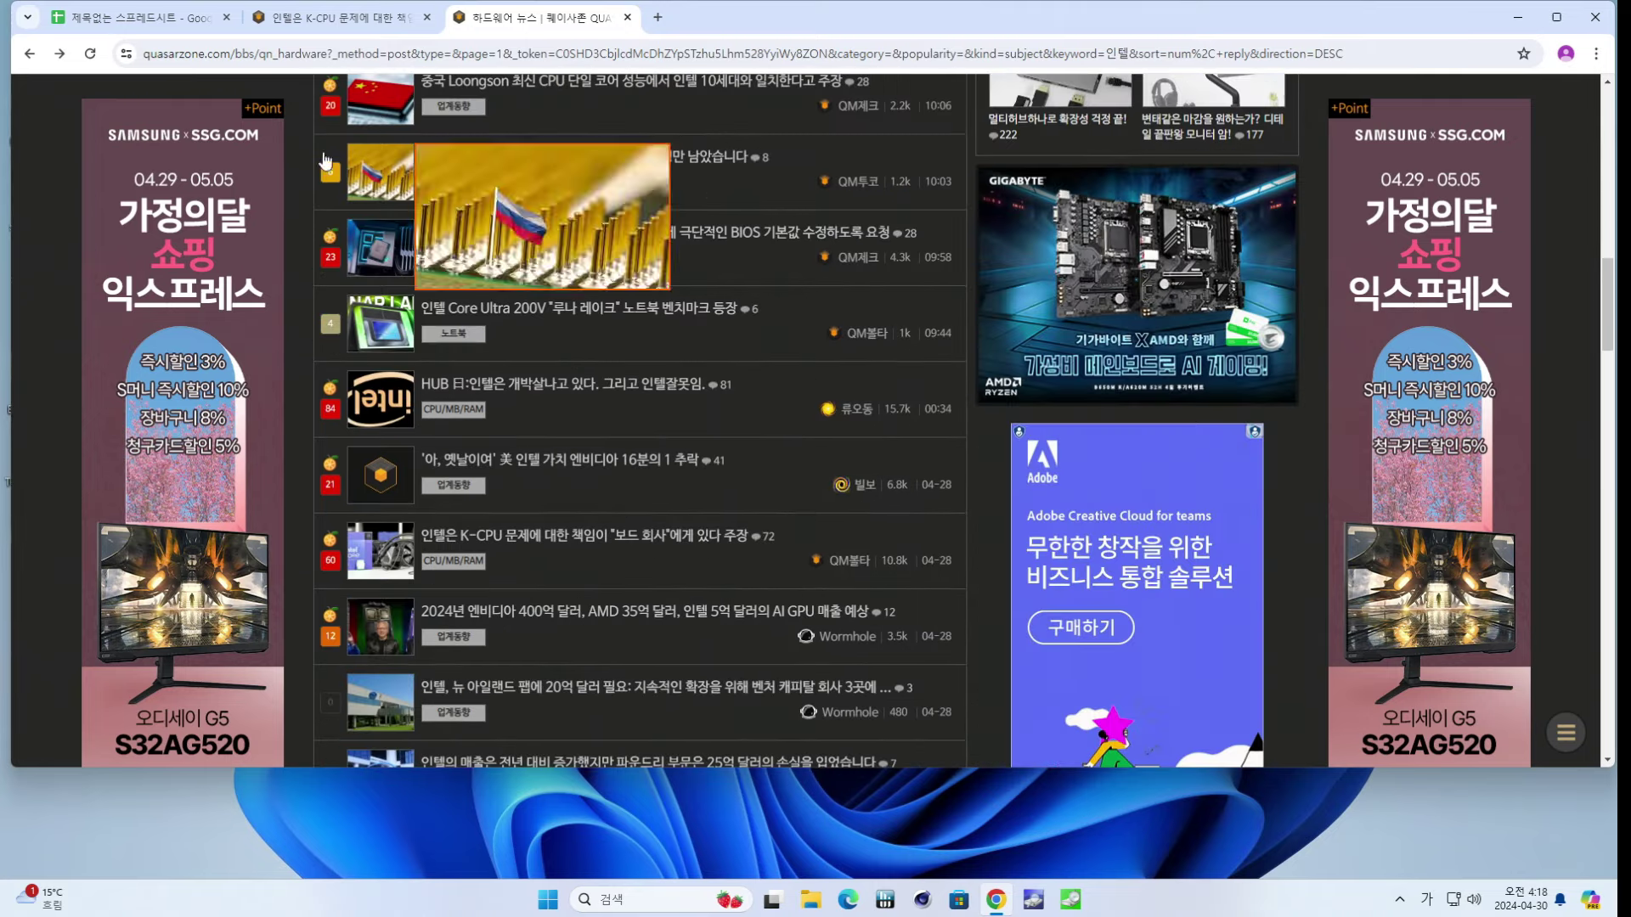
# - Switch to the Google Sheets notes and enter "인텔" in B9 and "오버클럭 사용 보드(Z)" in C9
pyautogui.click(136, 21)
pyautogui.press('Down')
pyautogui.press('Down')
pyautogui.write('인텔')
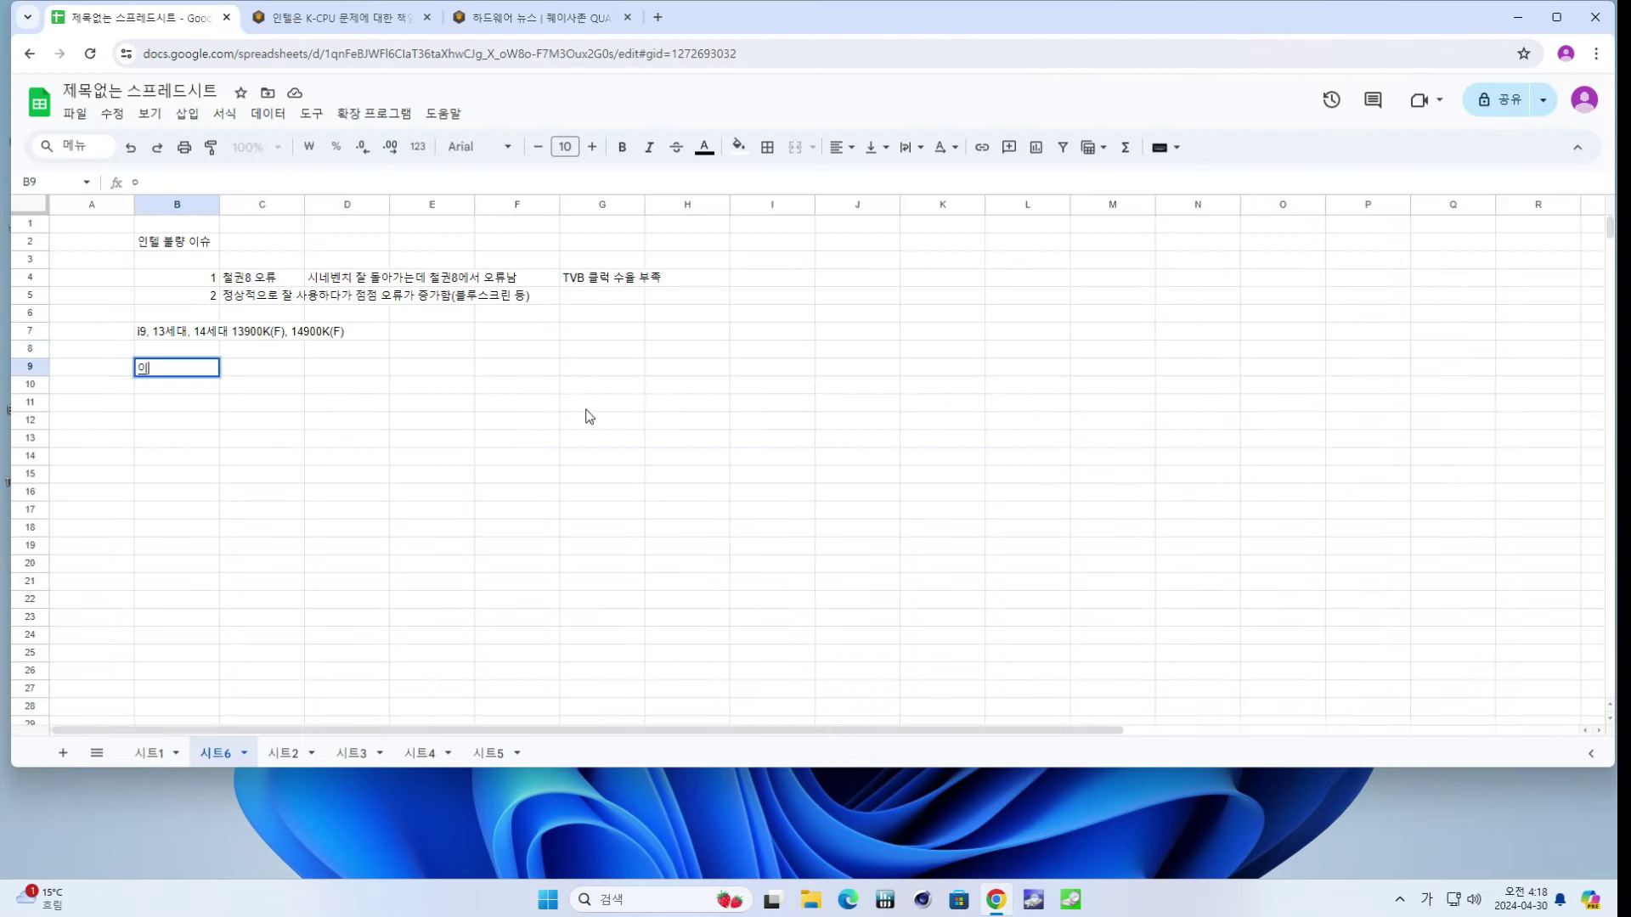
pyautogui.press('Tab')
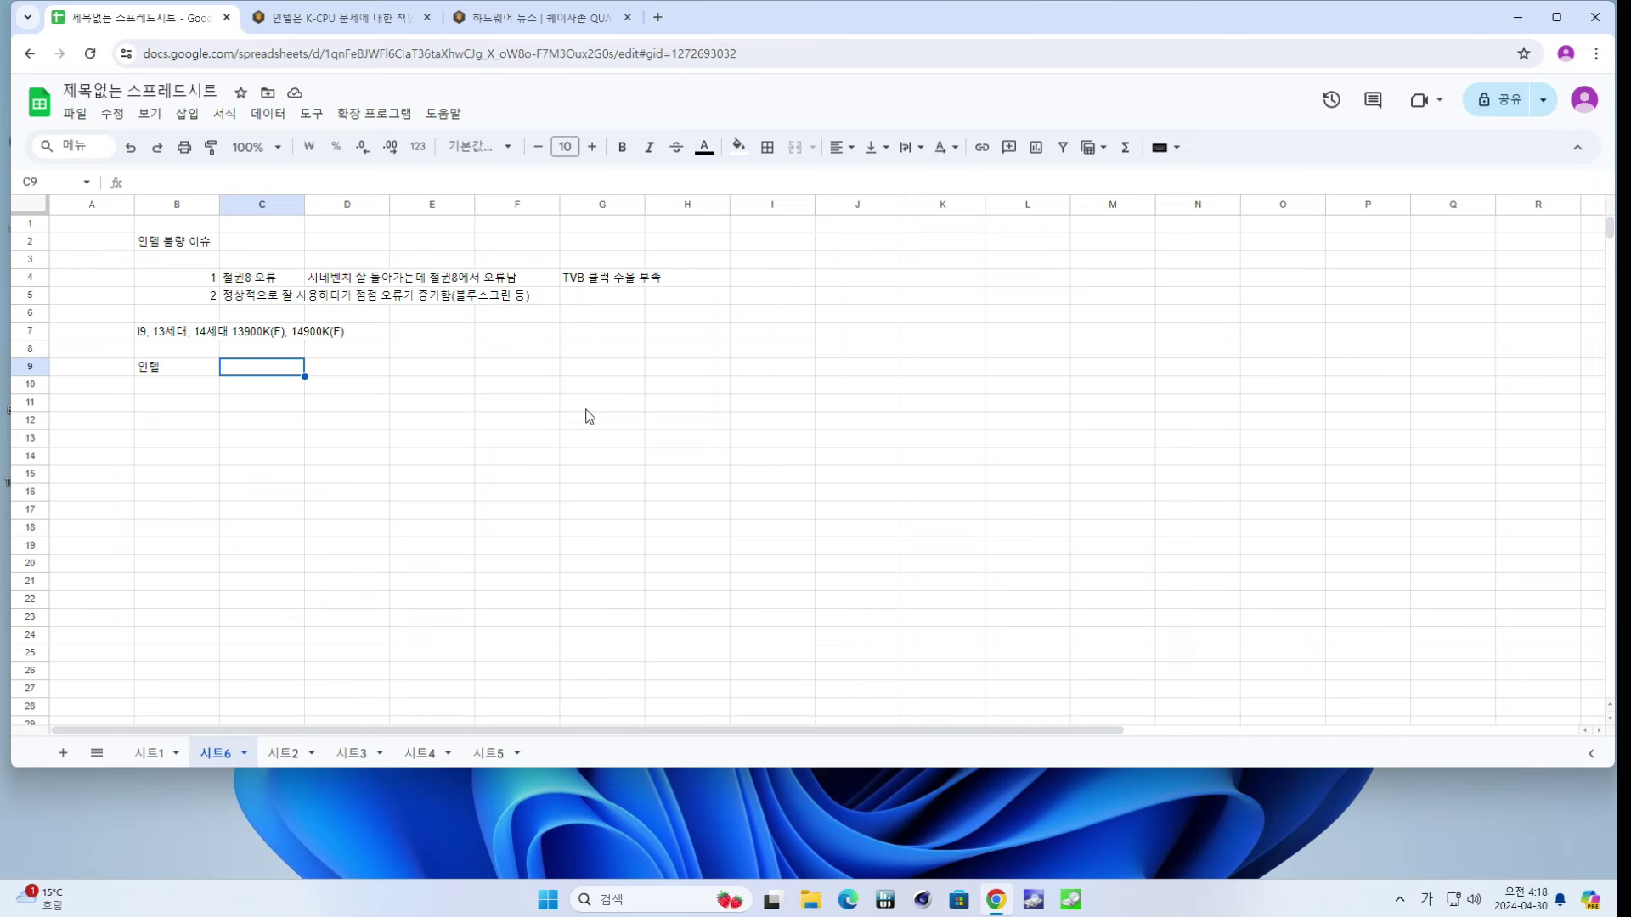
pyautogui.write('오버클럭 사용')
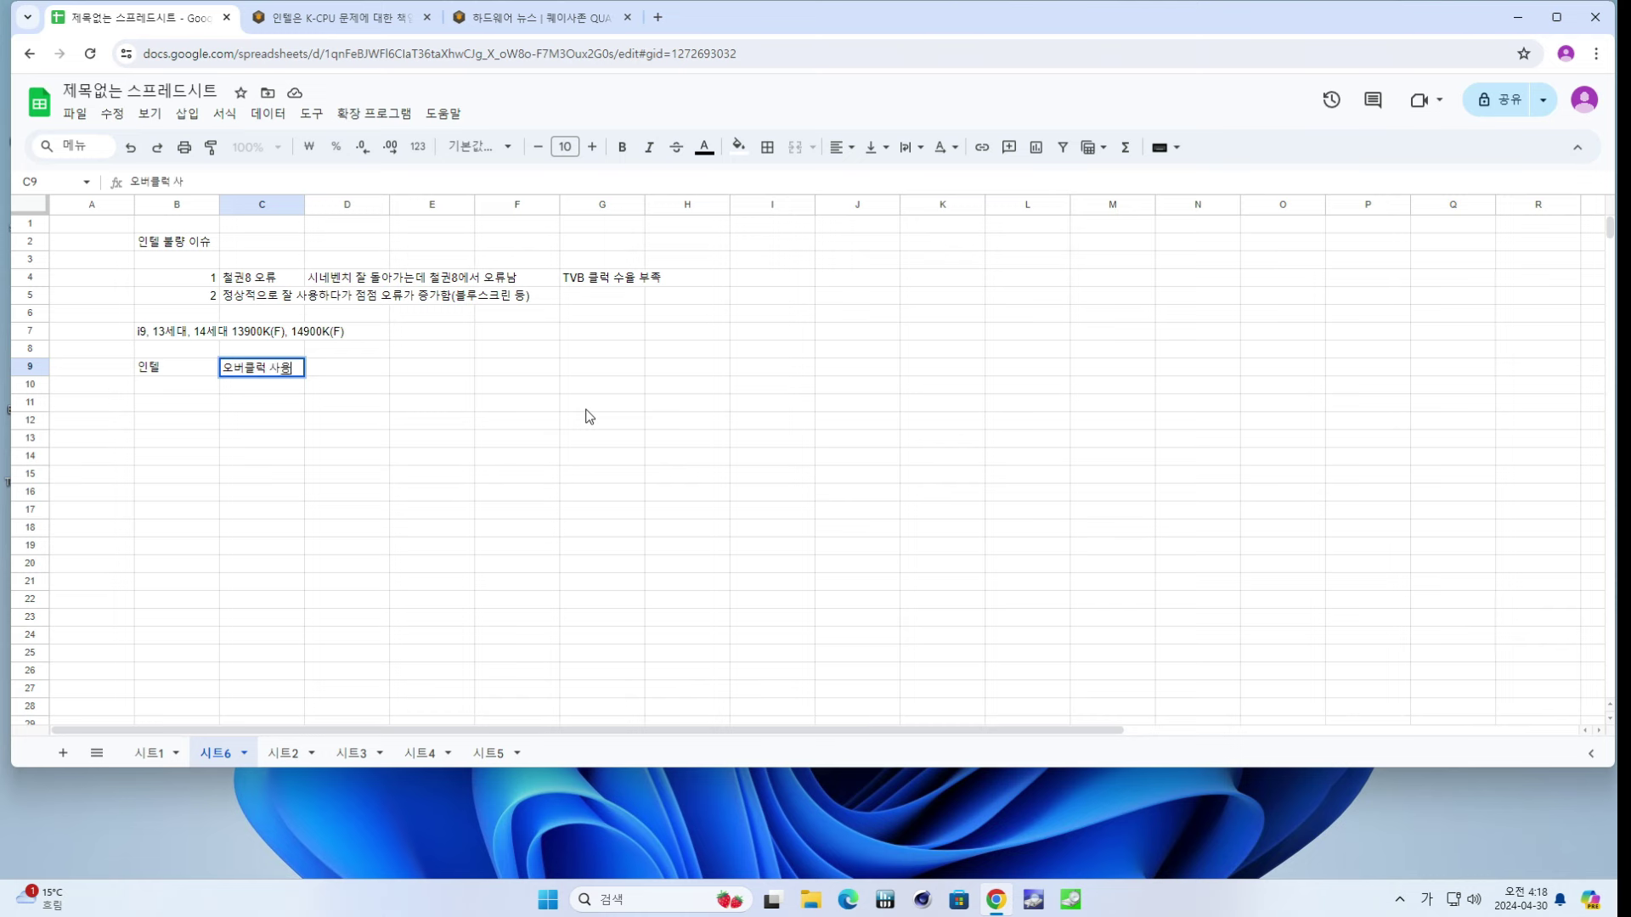
pyautogui.write(' 보드(Z)')
# - Enter "->" in cell E9 and "i9 B보드 X" in cell F9
pyautogui.press('Tab')
pyautogui.press('Tab')
pyautogui.write('->')
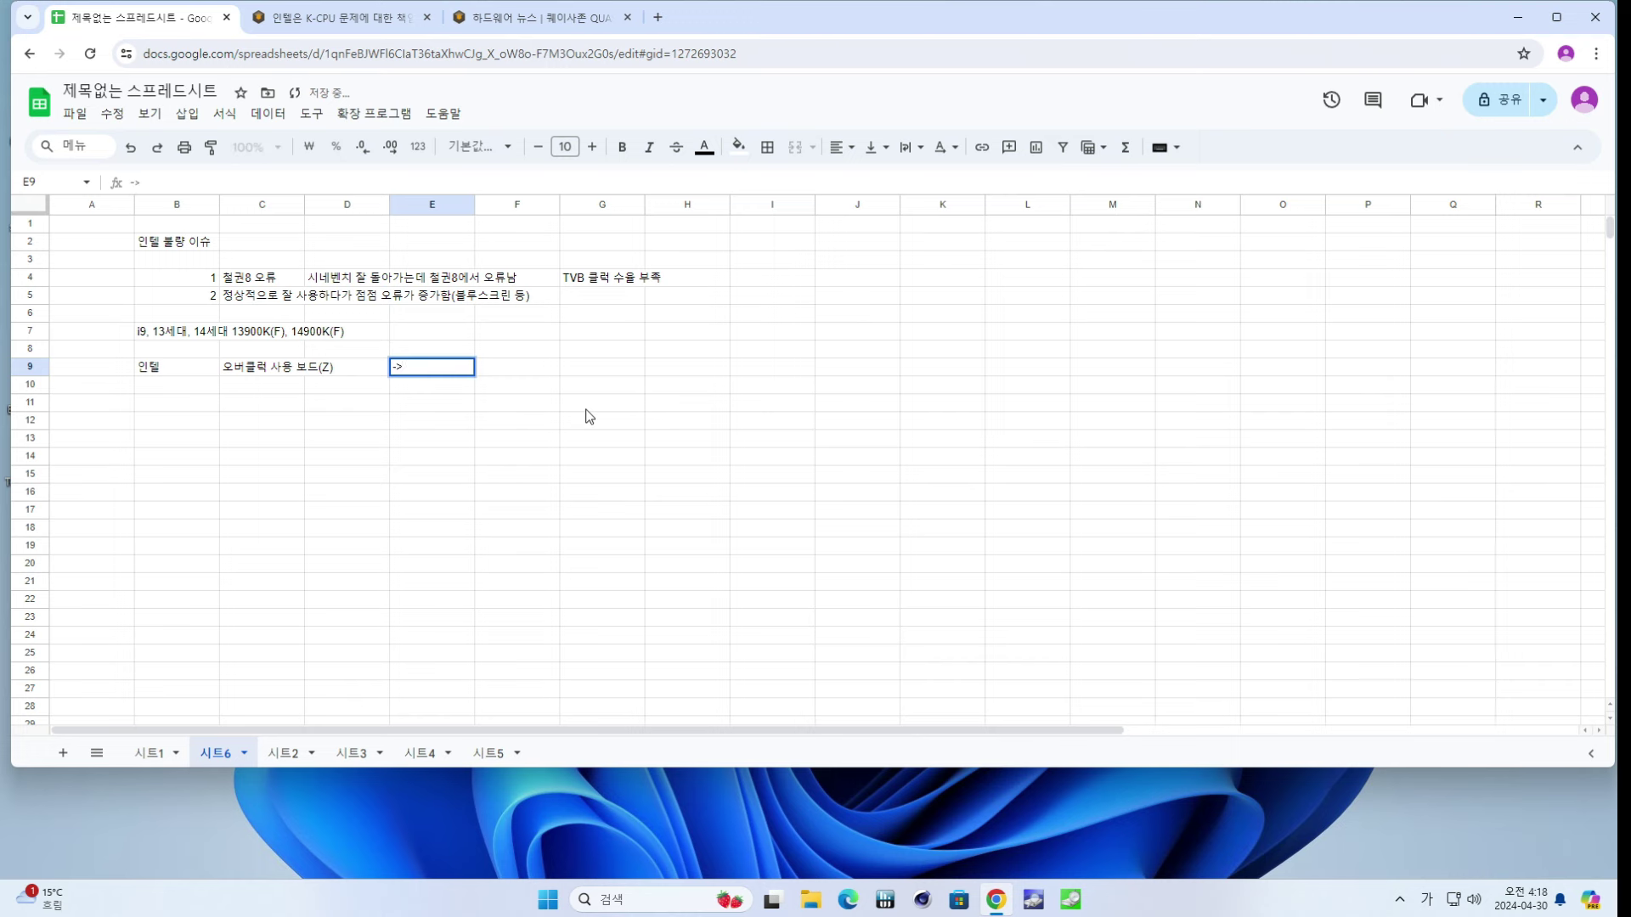
pyautogui.press('Tab')
pyautogui.press('Hangul')
pyautogui.write('i9')
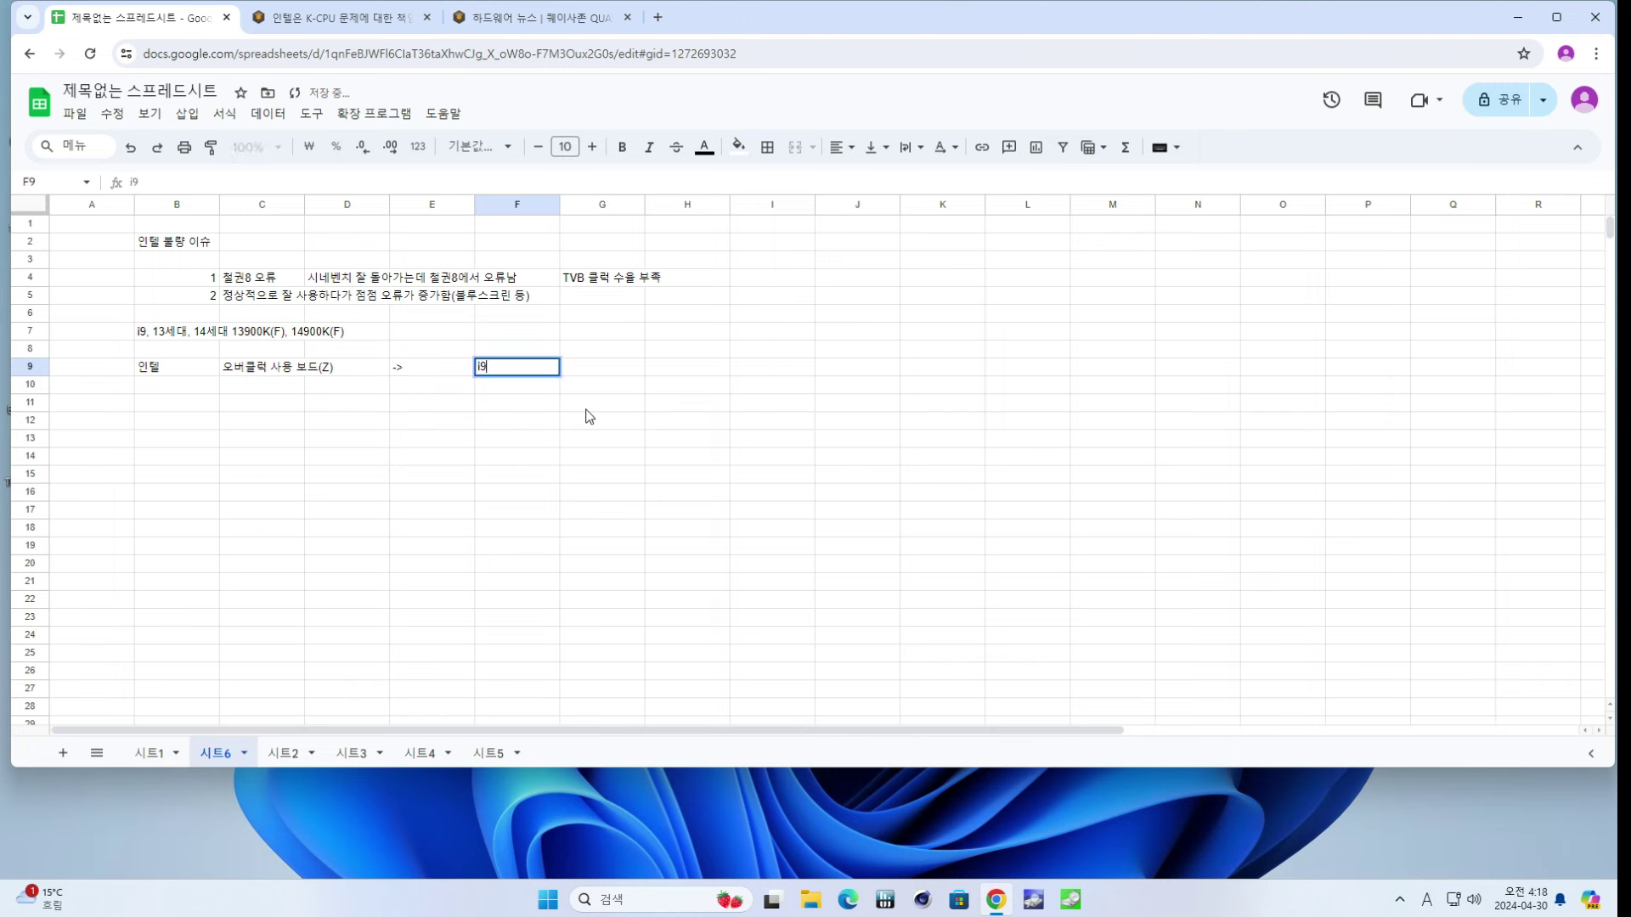
pyautogui.write(' B')
pyautogui.press('Hangul')
pyautogui.write('보드')
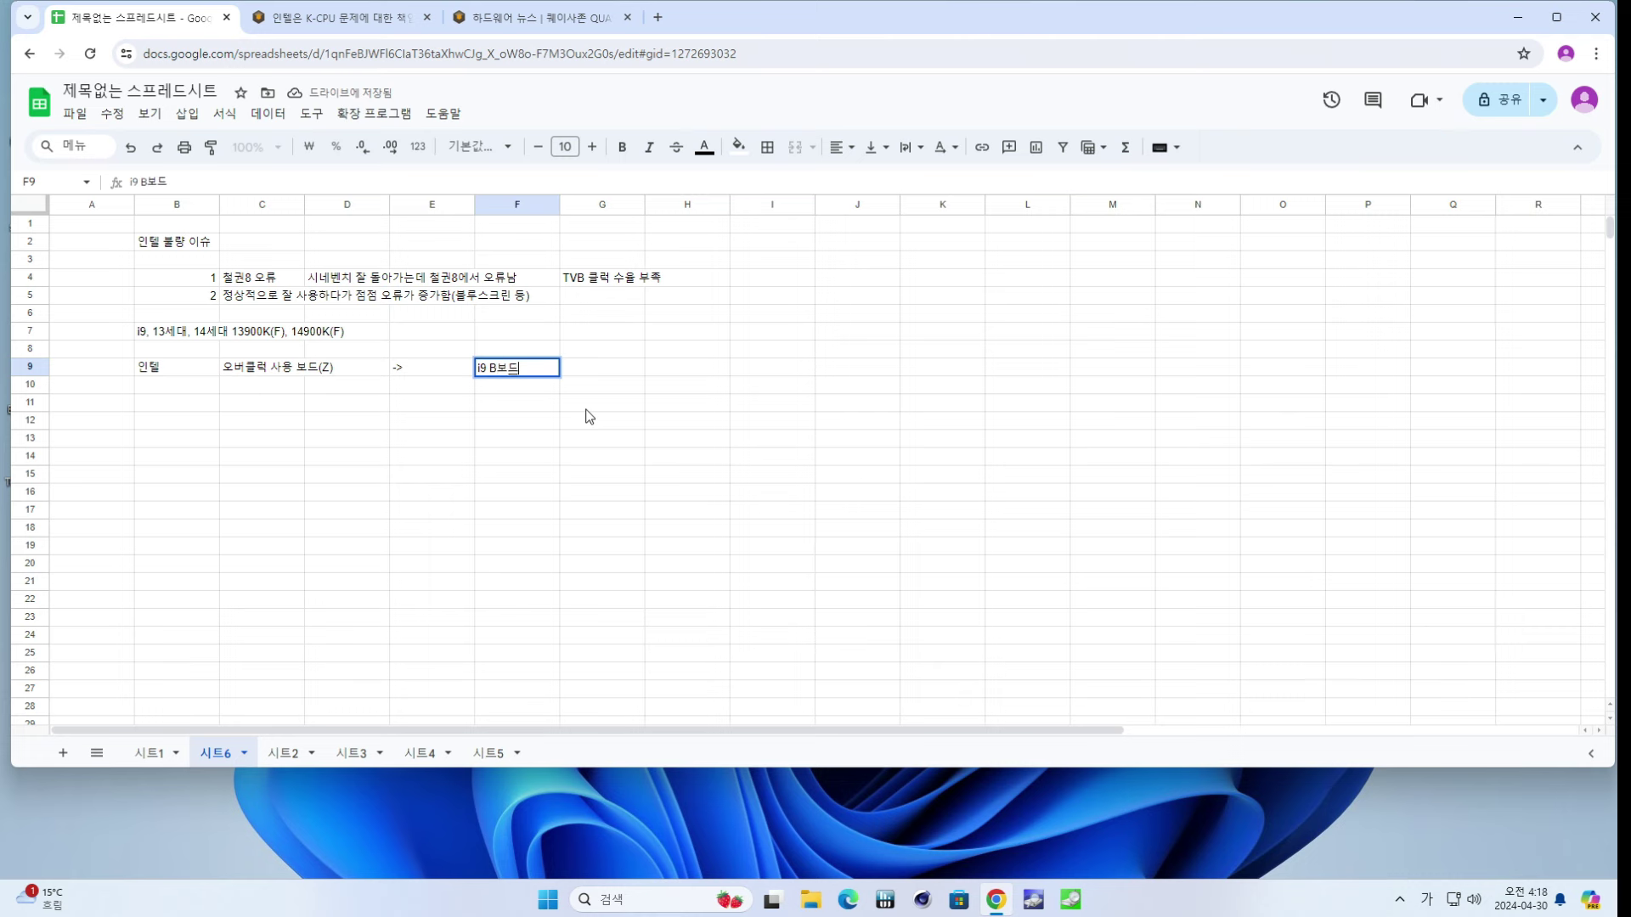
pyautogui.press('Hangul')
pyautogui.write('X')
pyautogui.press('Return')
pyautogui.press('Down')
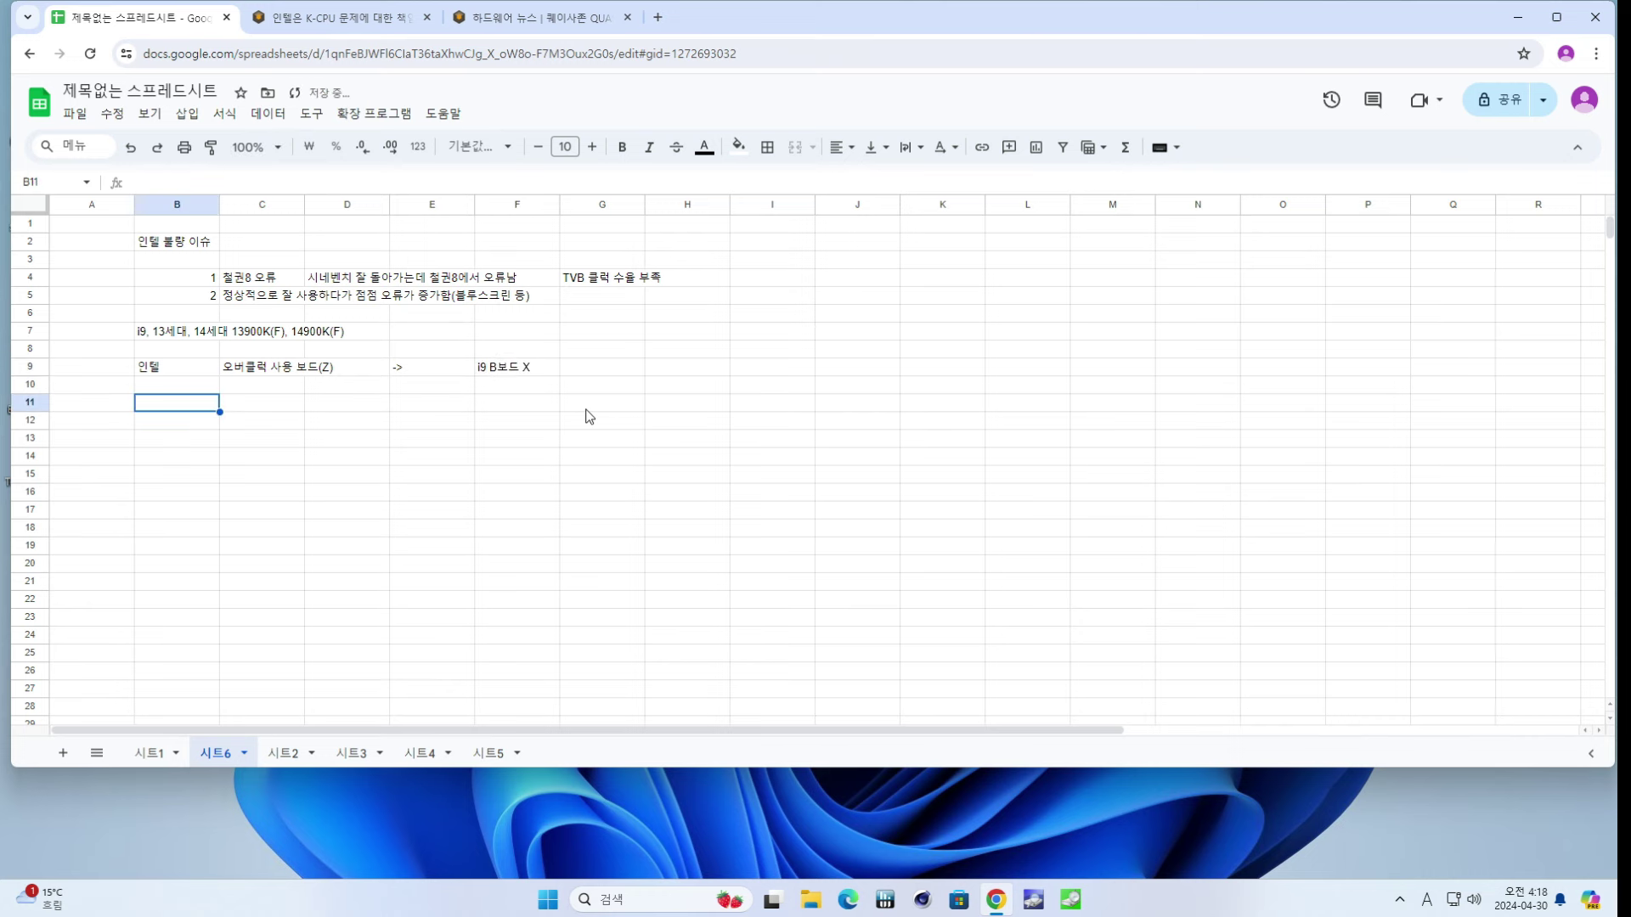
# - Add "i9 -> Z보드 권장" in cell G9, beside the B-board note
pyautogui.press('Up')
pyautogui.press('Up')
pyautogui.press('Right')
pyautogui.press('Right')
pyautogui.press('Right')
pyautogui.press('Right')
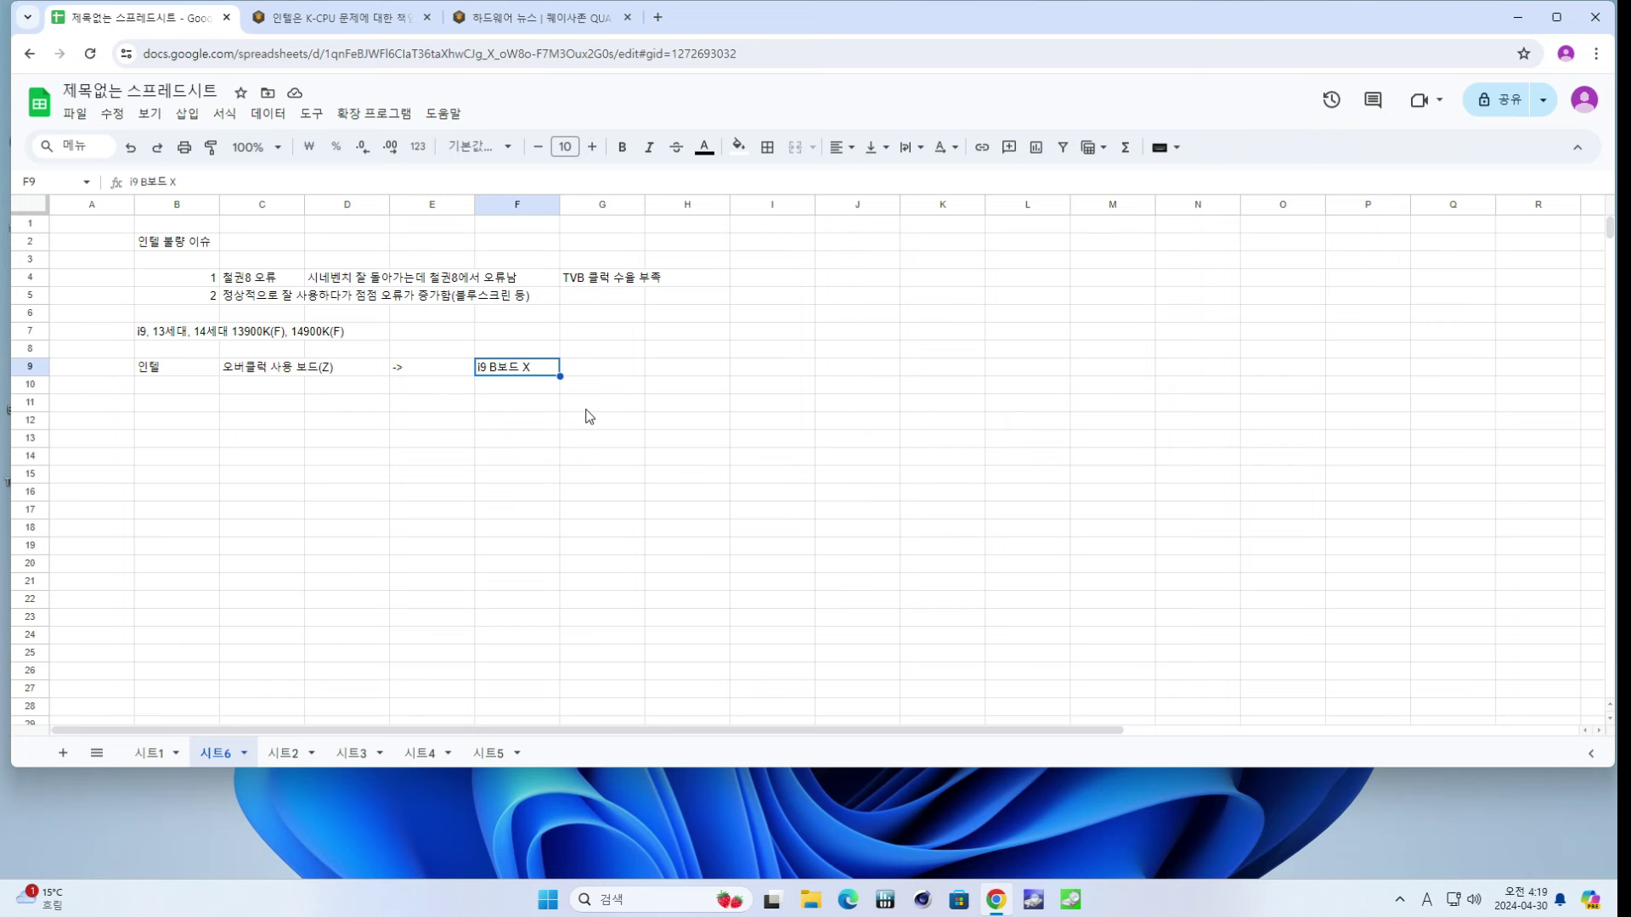
pyautogui.press('Tab')
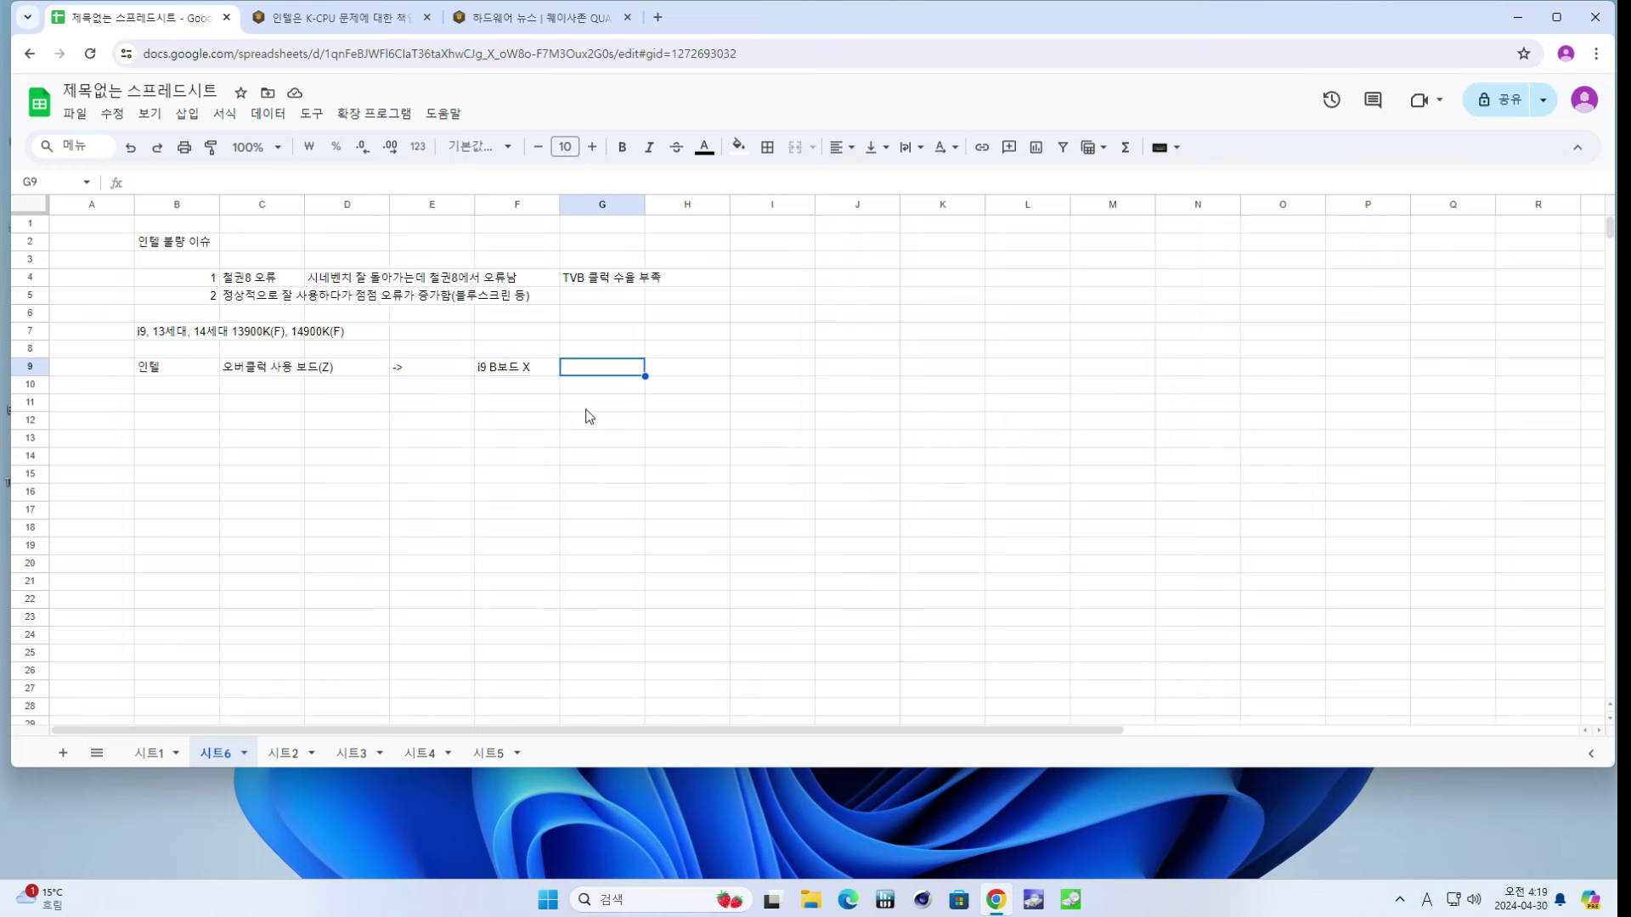
pyautogui.write('i9 ->')
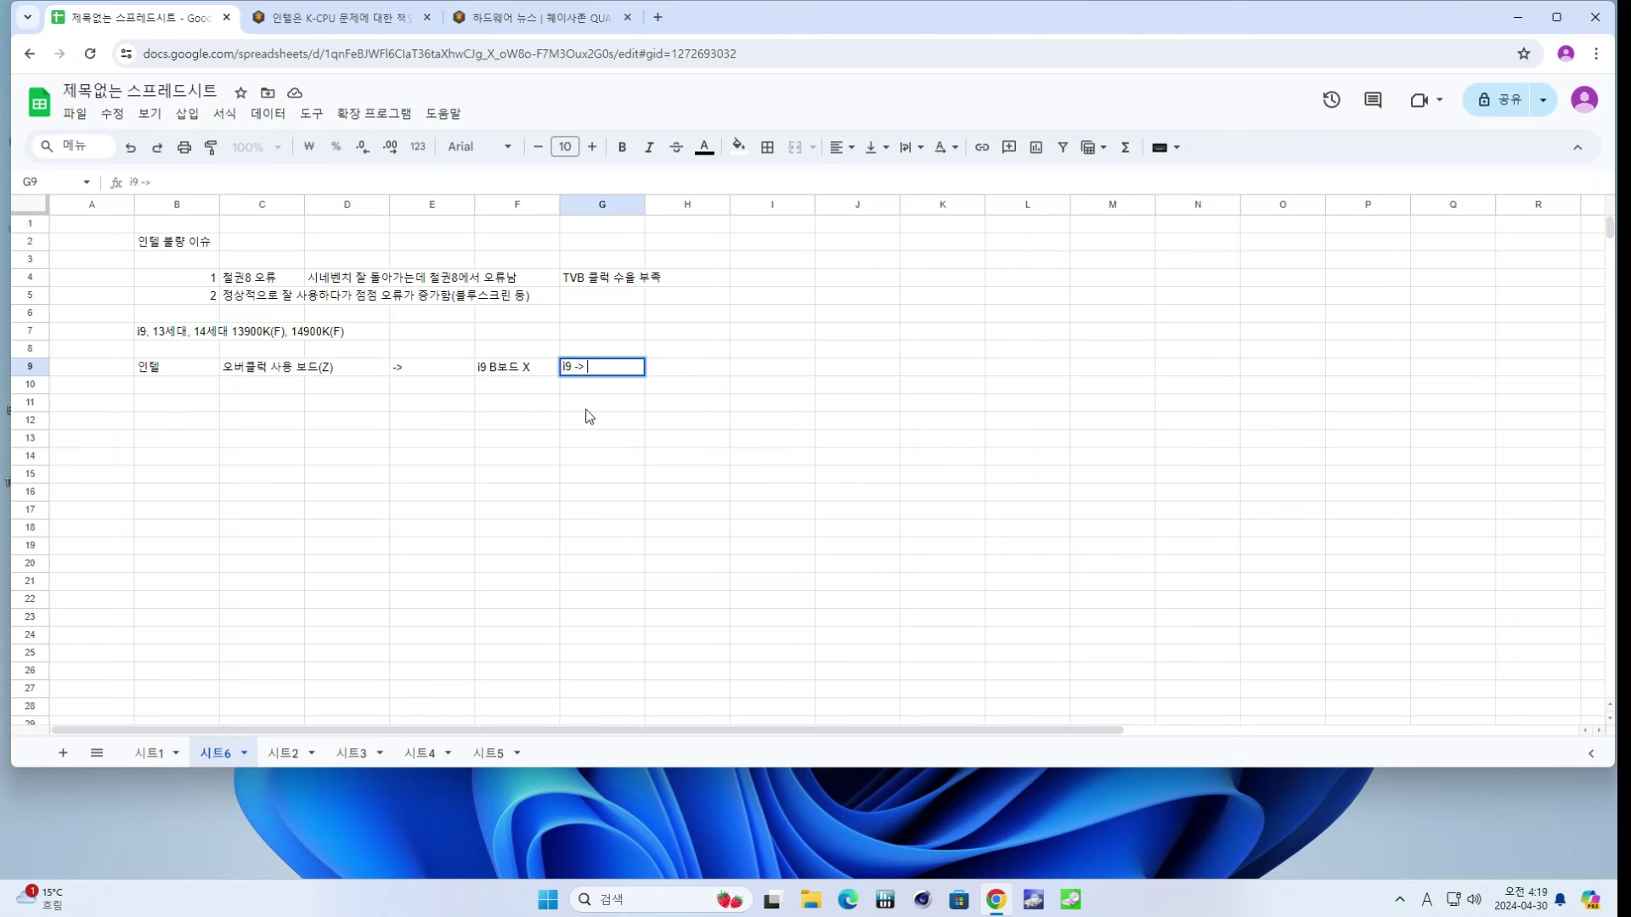
pyautogui.write(' Z')
pyautogui.press('Hangul')
pyautogui.write('보드 권장')
pyautogui.press('Return')
pyautogui.press('Up')
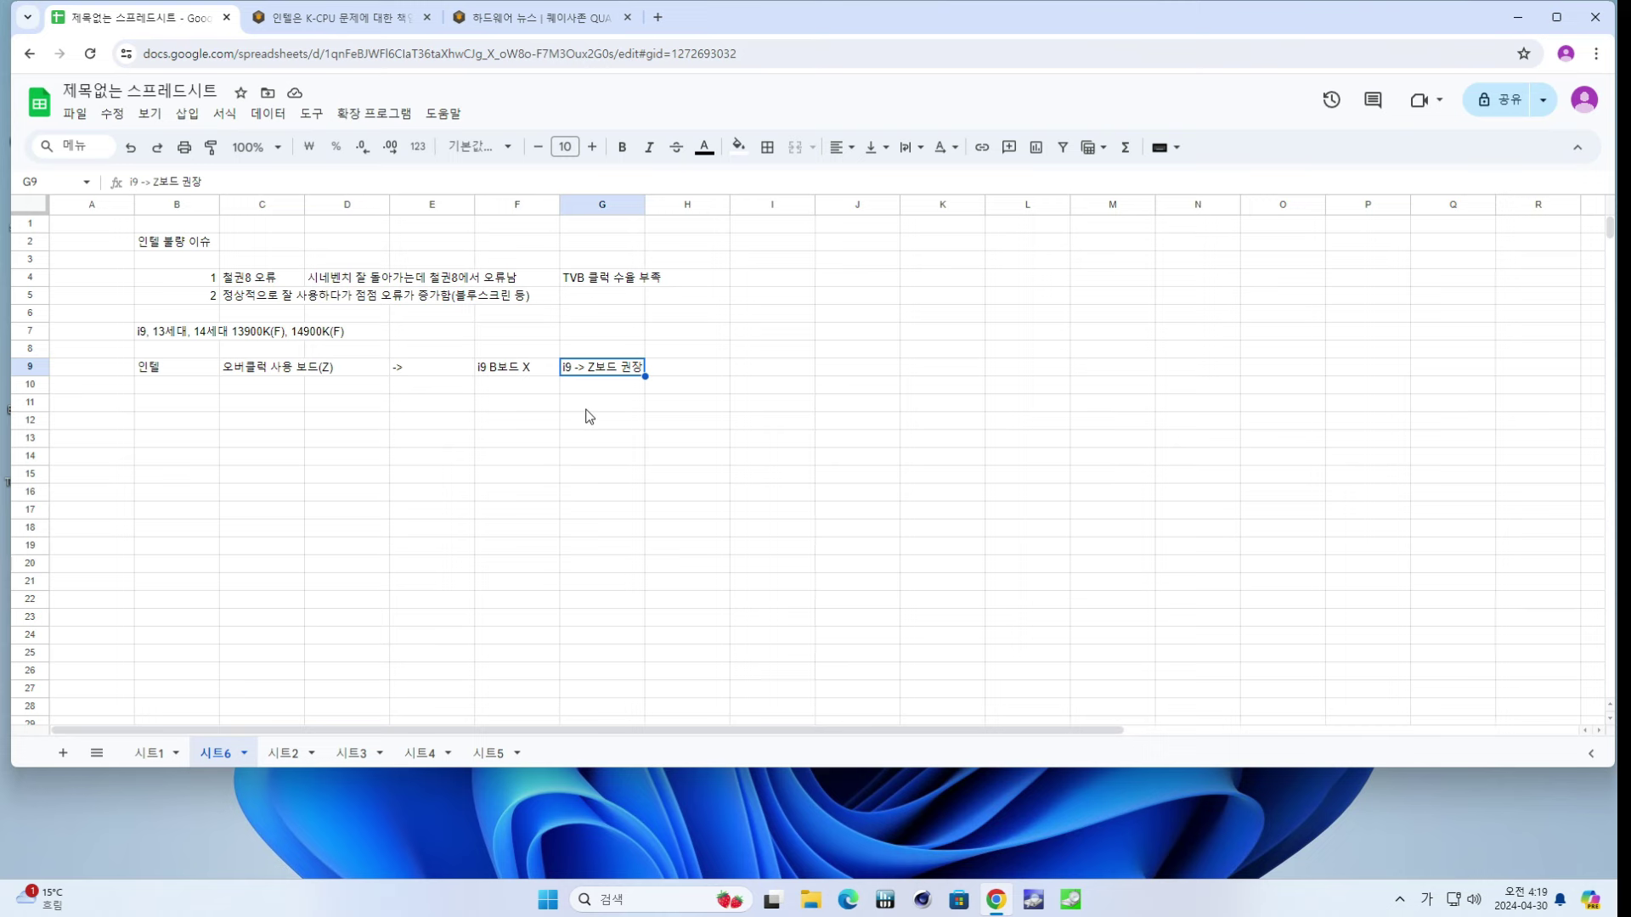
pyautogui.press('Left')
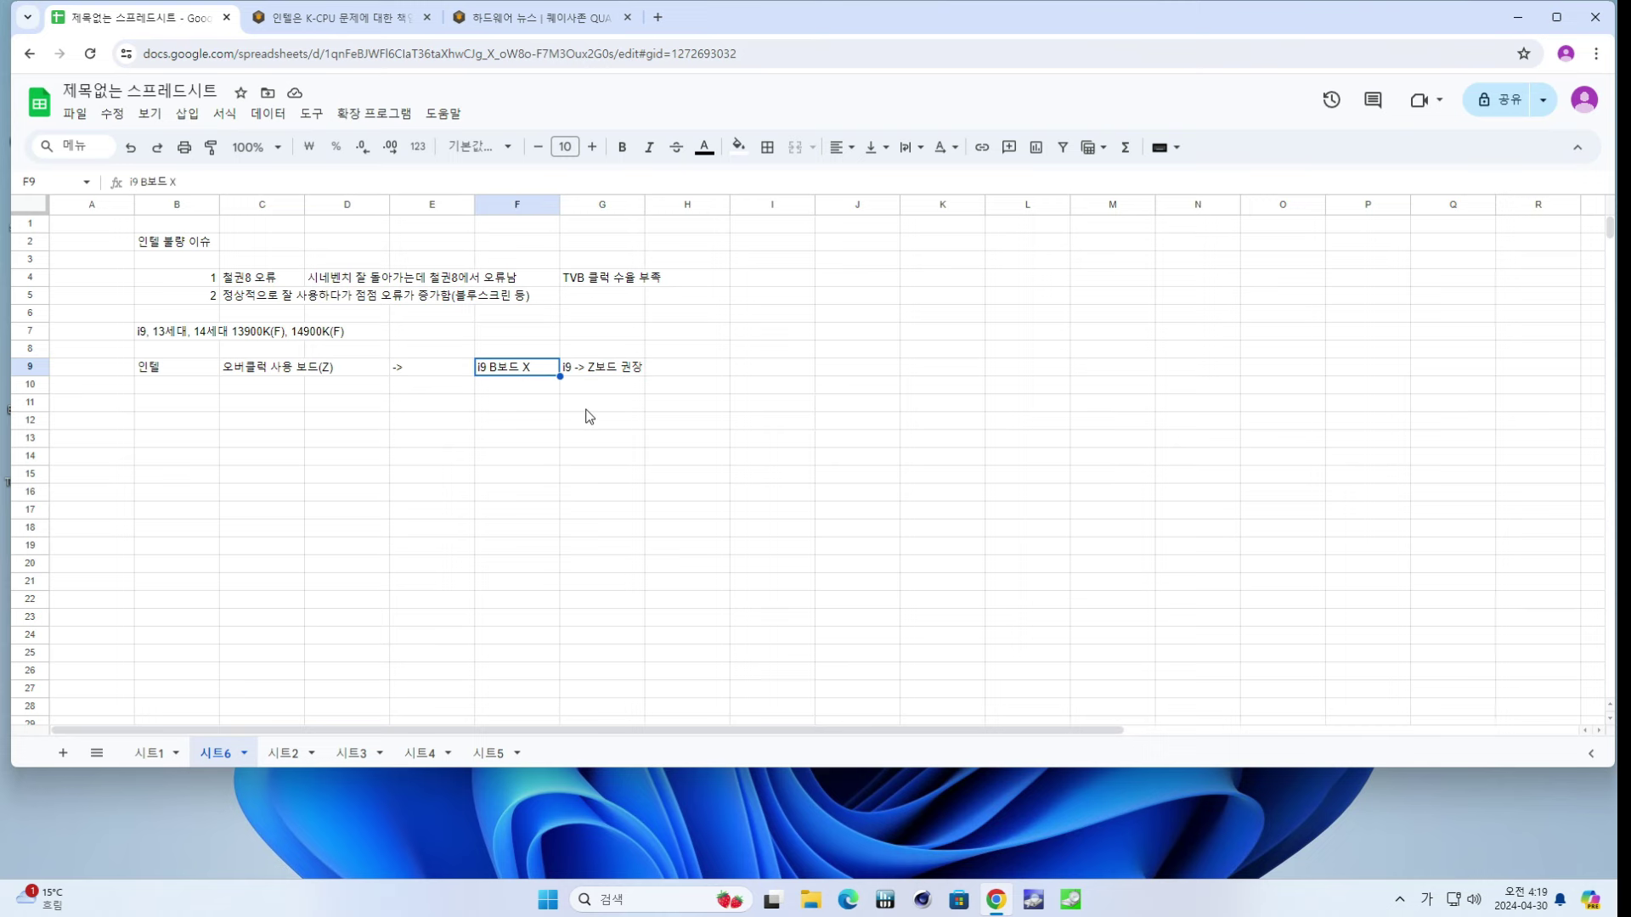
pyautogui.press('Right')
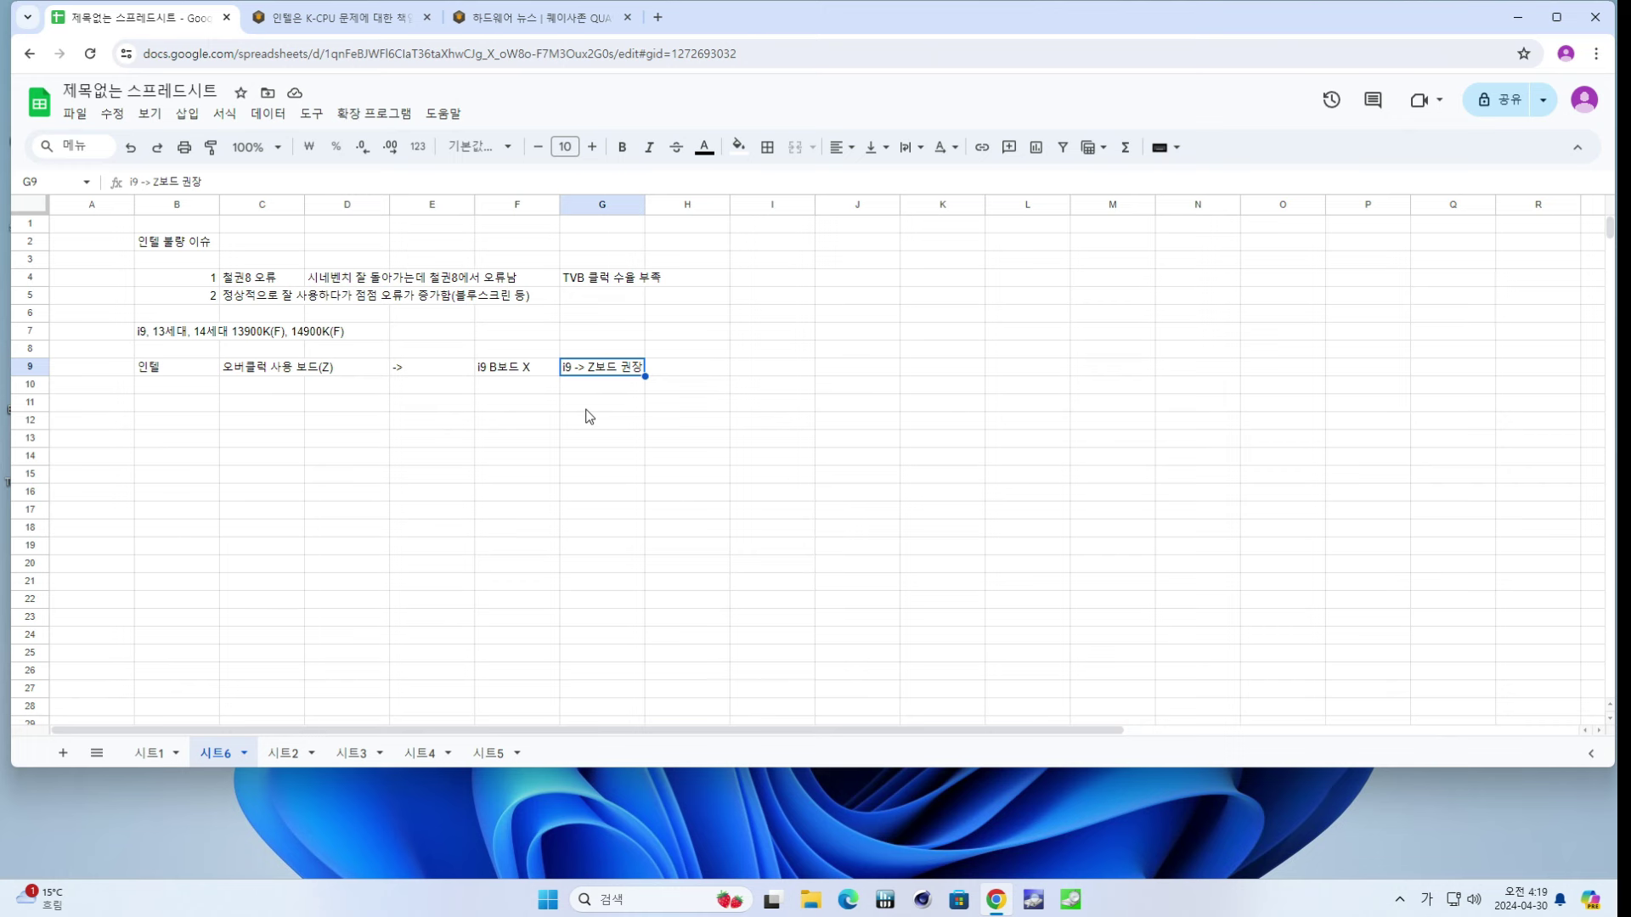
# - Enter "전력제한 해제" in cell C10 and "baseline" in cell D10
pyautogui.press('Down')
pyautogui.press('Left')
pyautogui.press('Left')
pyautogui.press('Left')
pyautogui.press('Left')
pyautogui.press('Left')
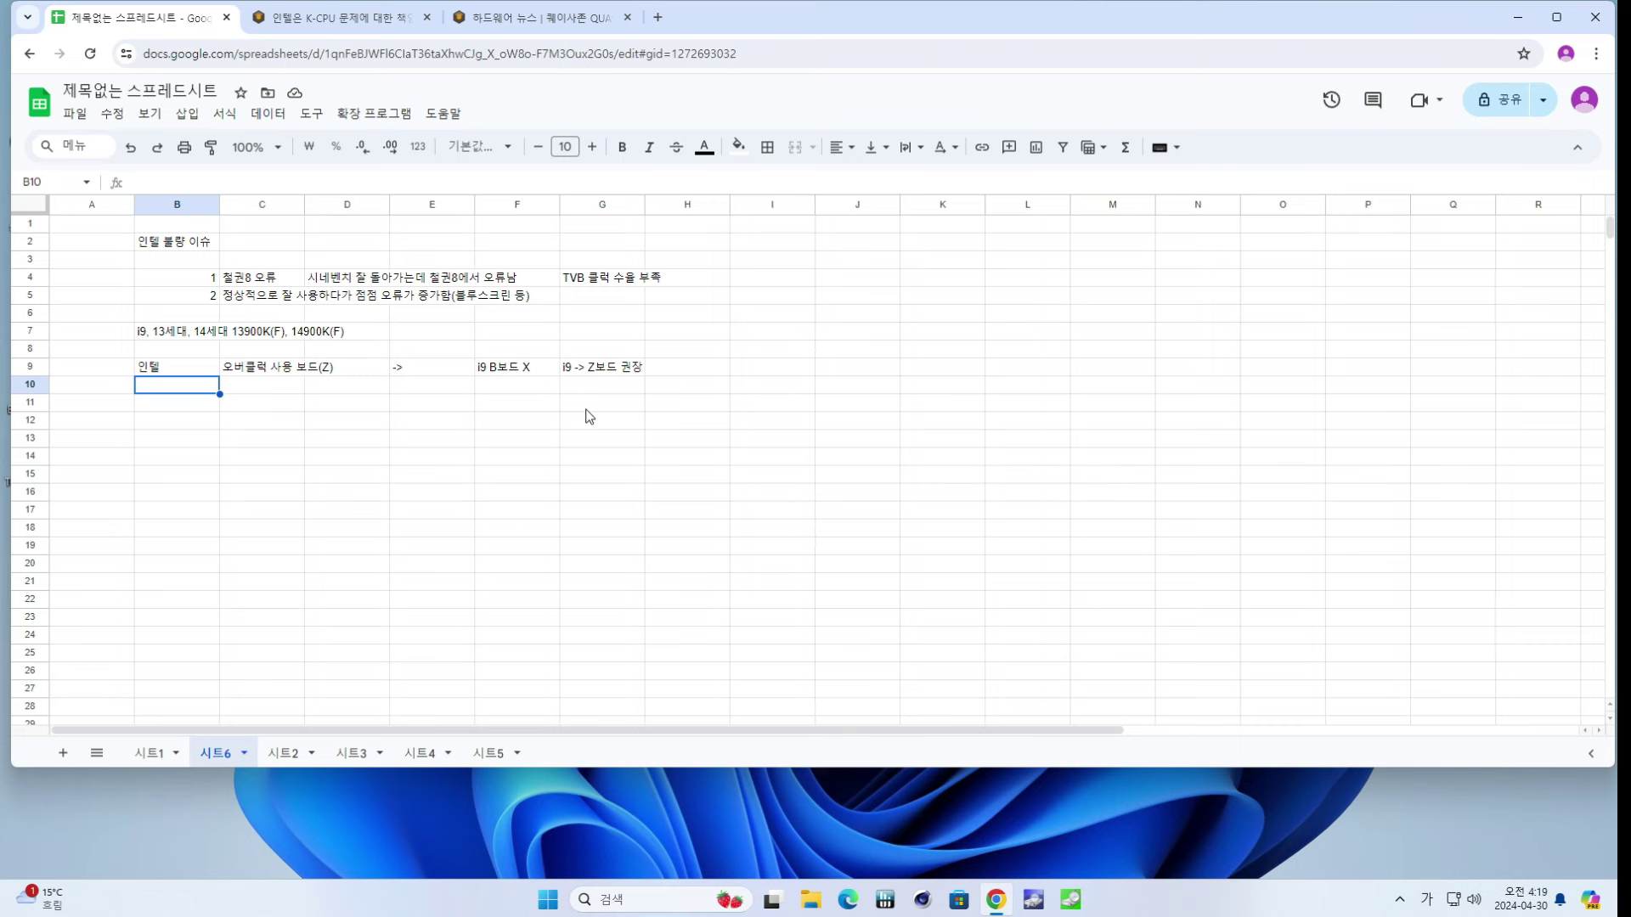
pyautogui.press('Right')
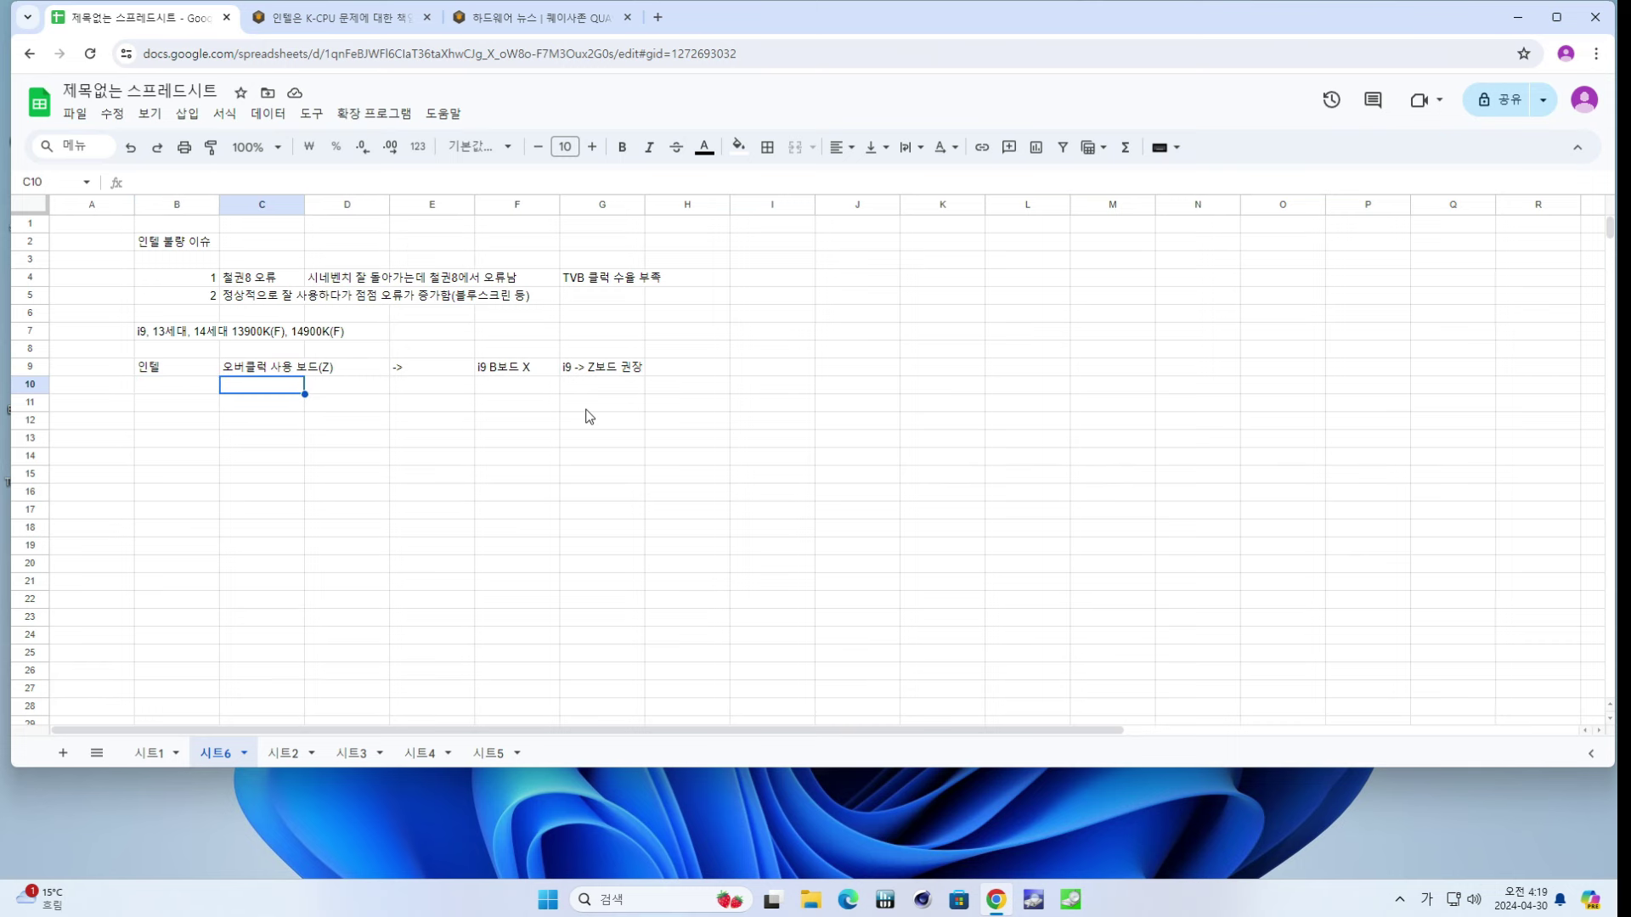
pyautogui.write('전력제')
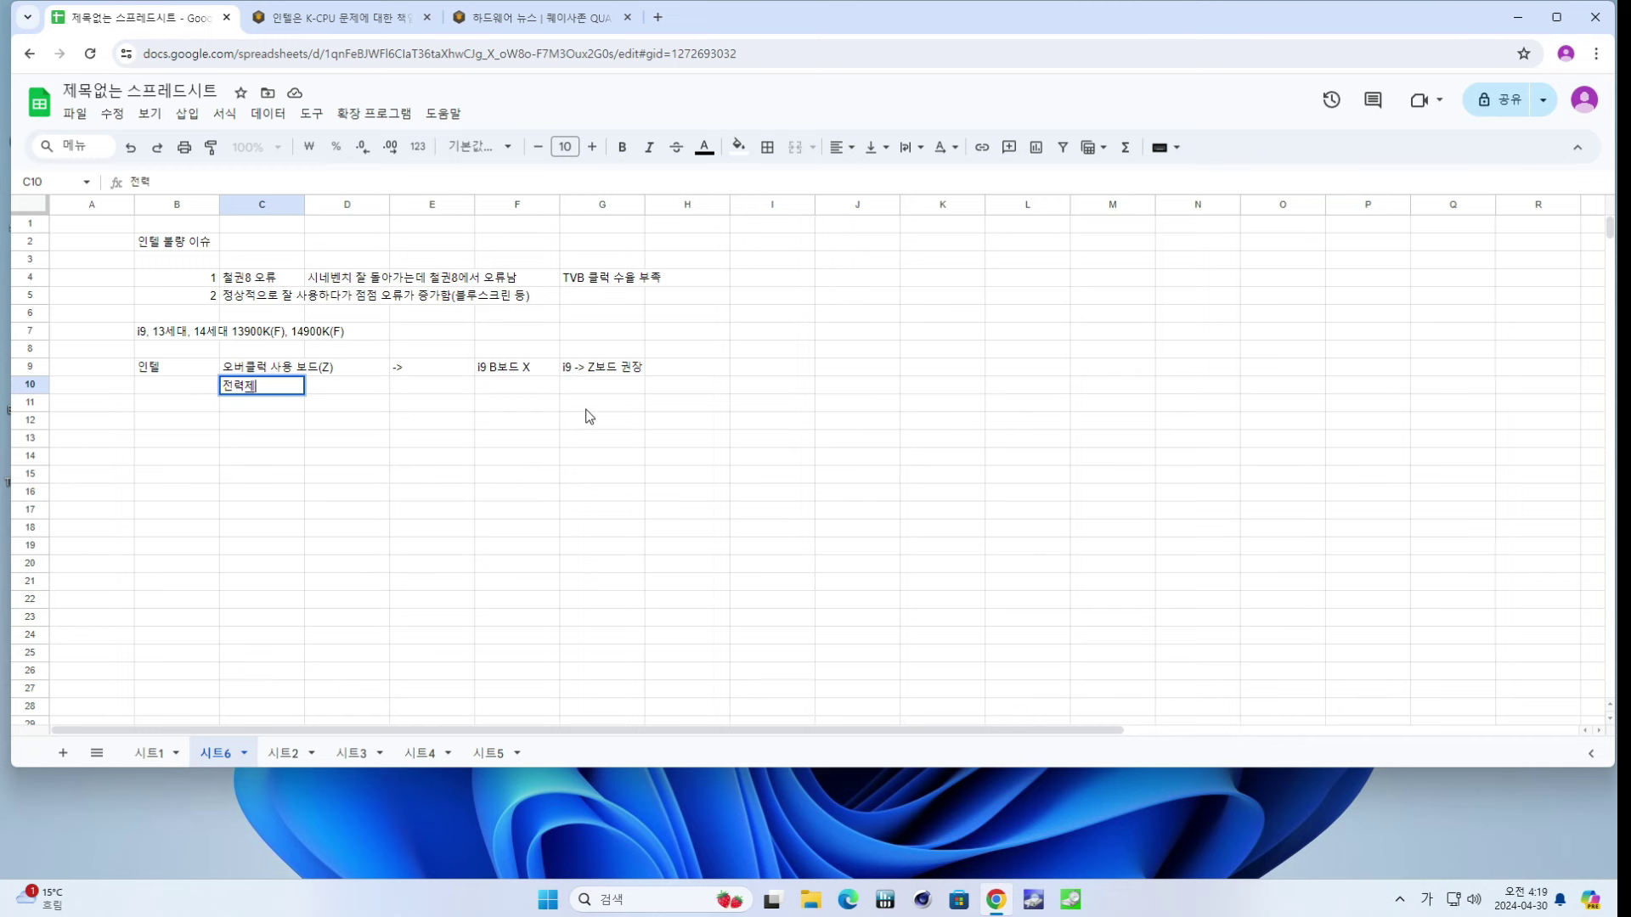
pyautogui.write('한 ㅎㅐ제')
pyautogui.press('Tab')
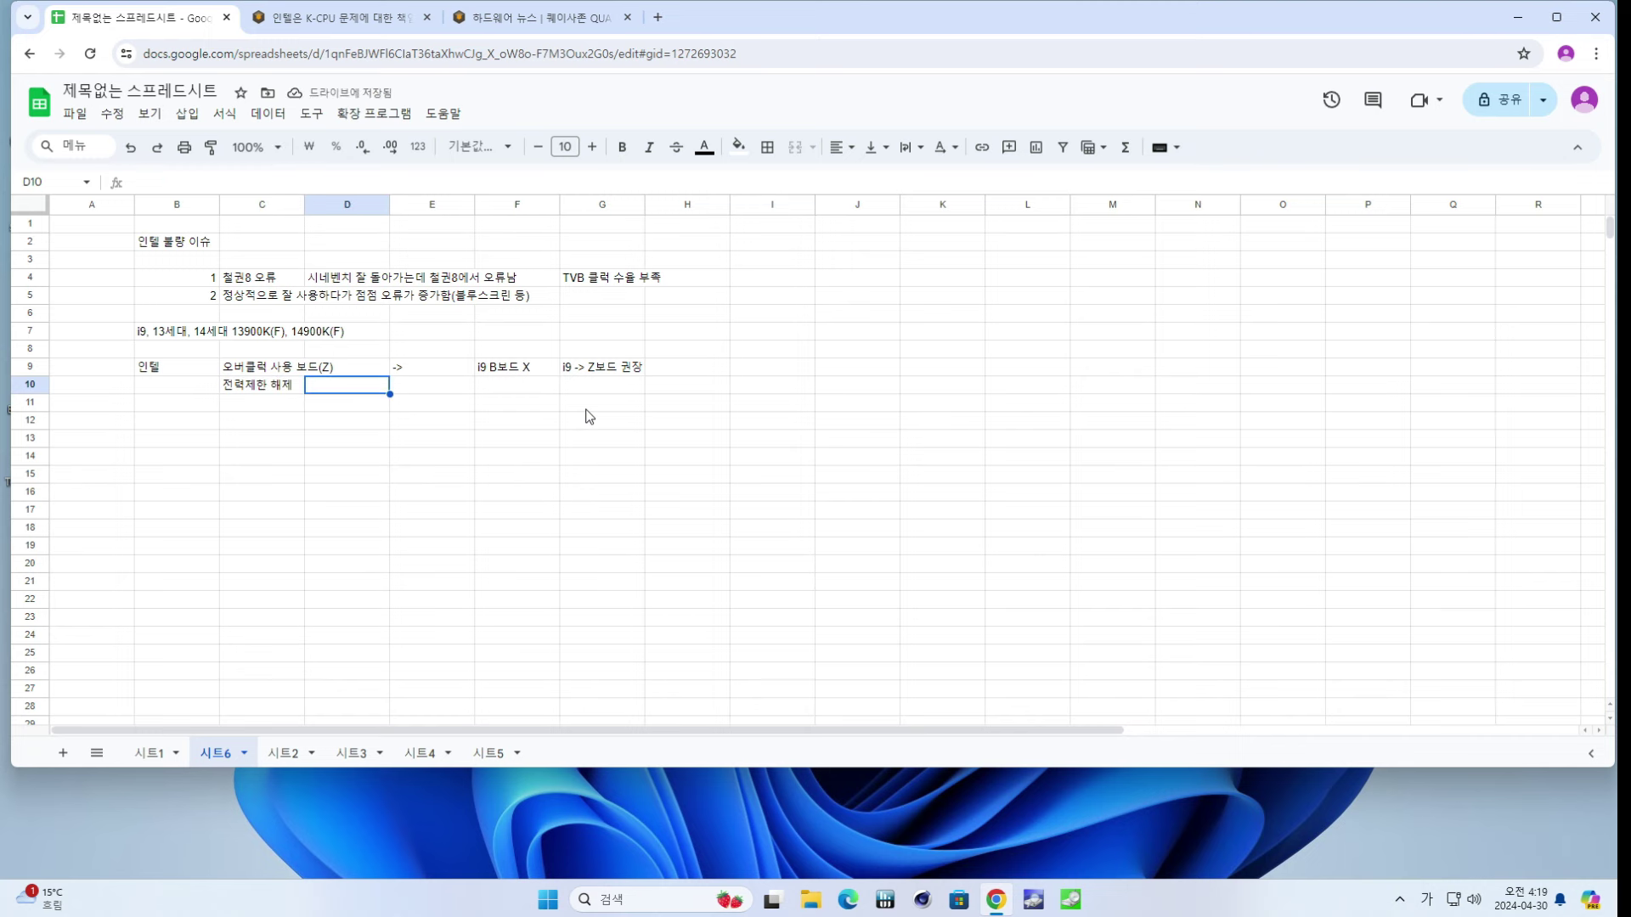
pyautogui.press('Hangul')
pyautogui.write('baseline')
pyautogui.press('Return')
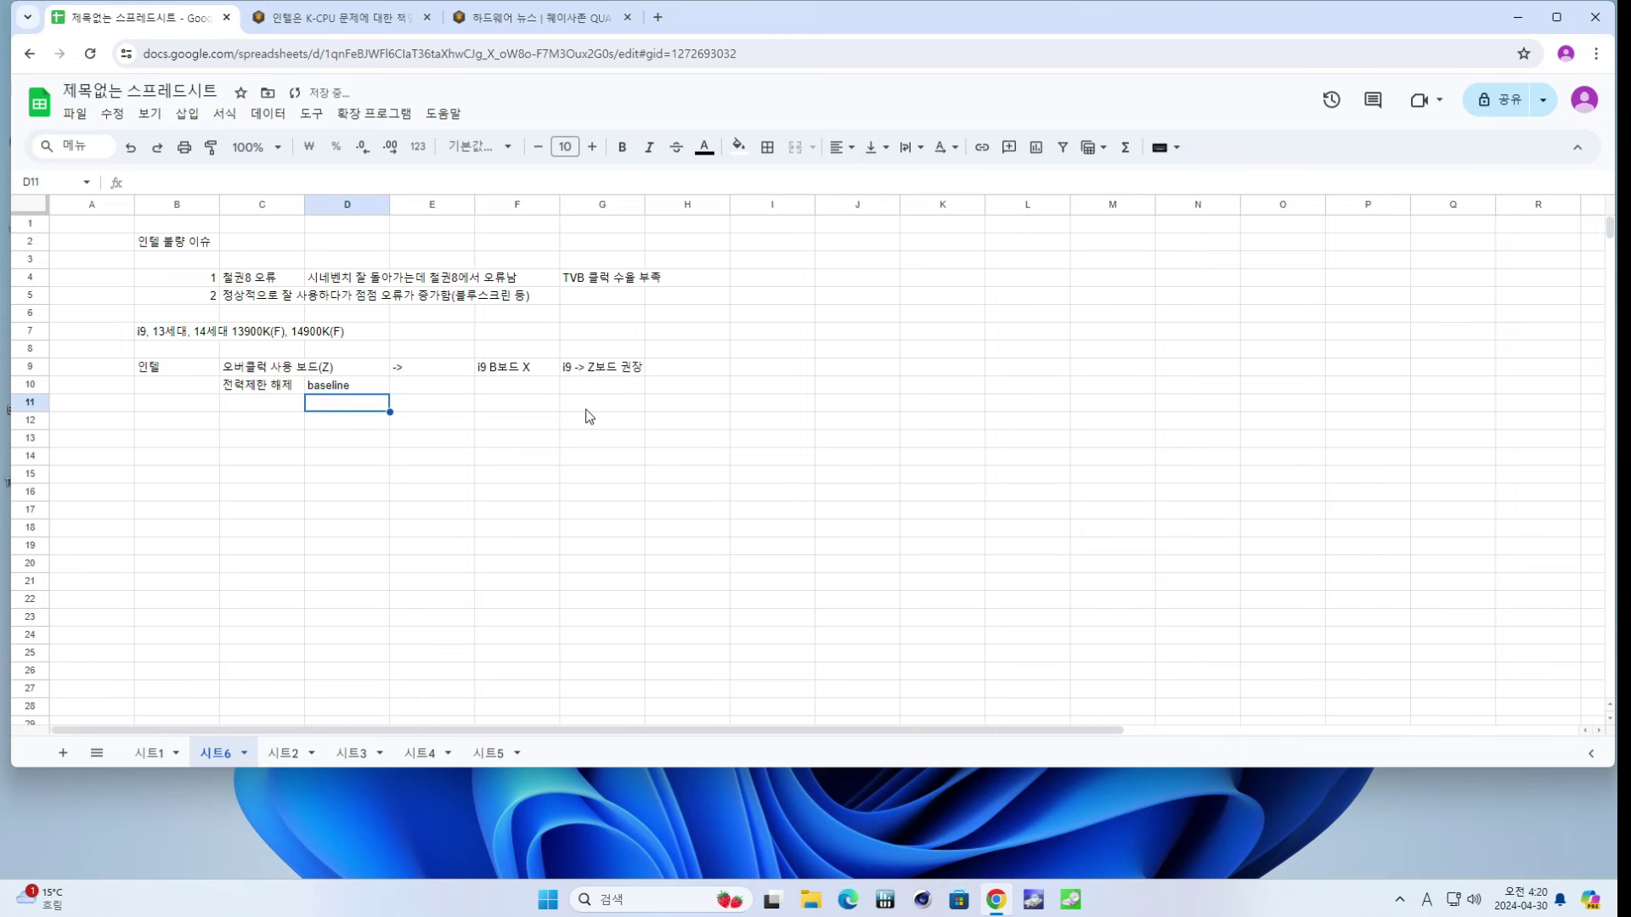
# - Enter "->" in cell E10 and "4096 X" in cell F10, after the baseline note
pyautogui.press('Up')
pyautogui.press('Right')
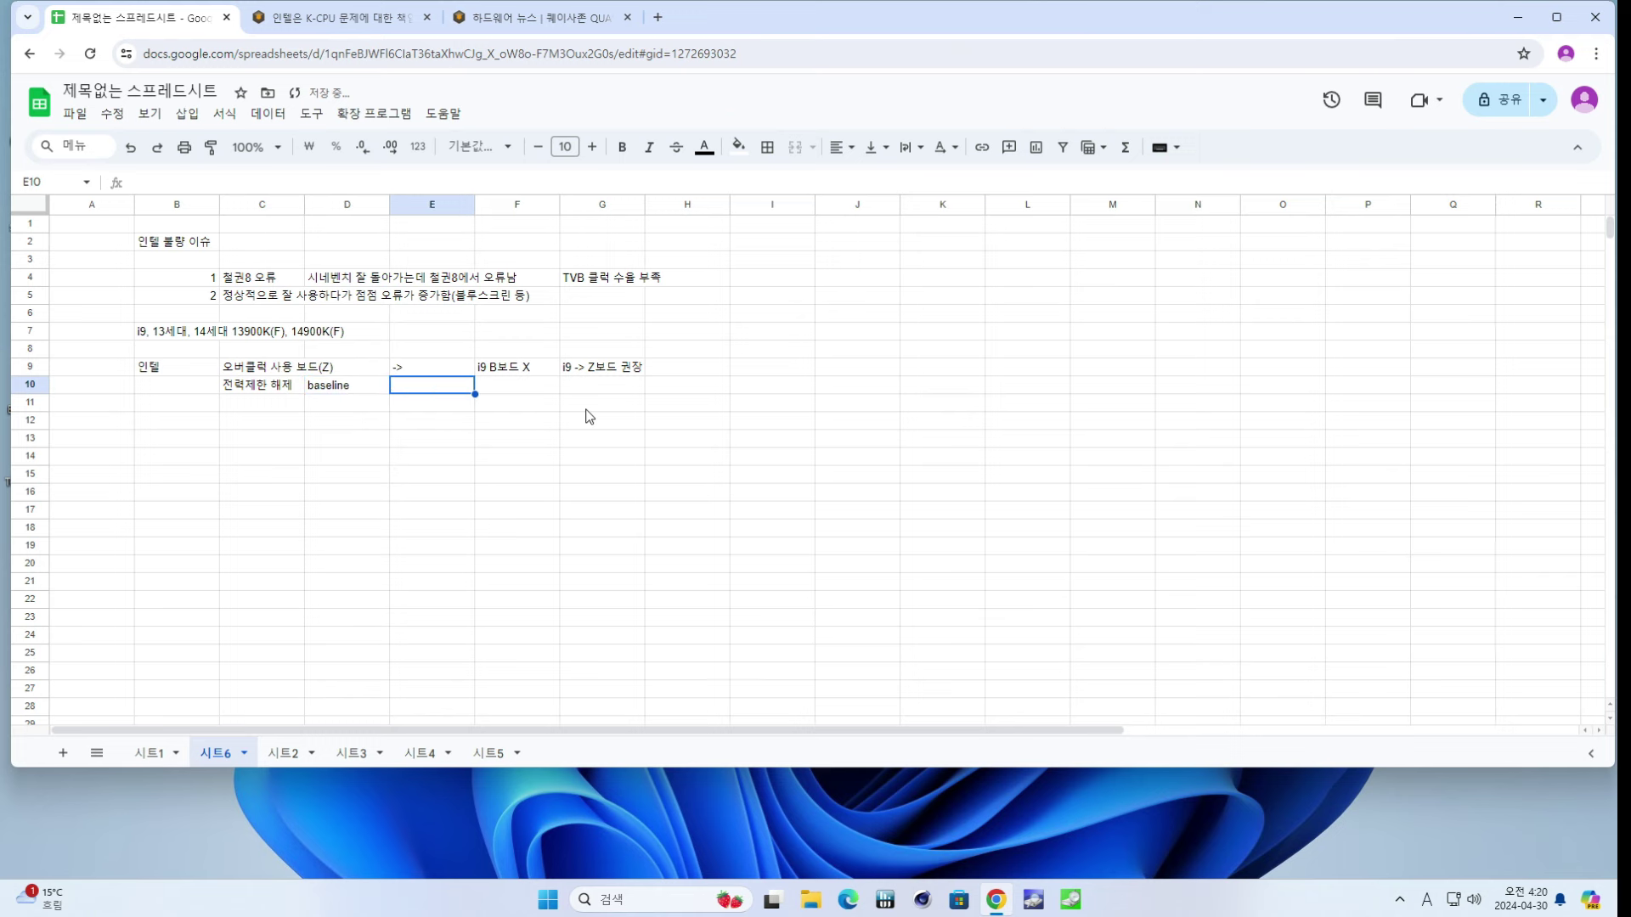
pyautogui.write('->')
pyautogui.press('Tab')
pyautogui.press('Hangul')
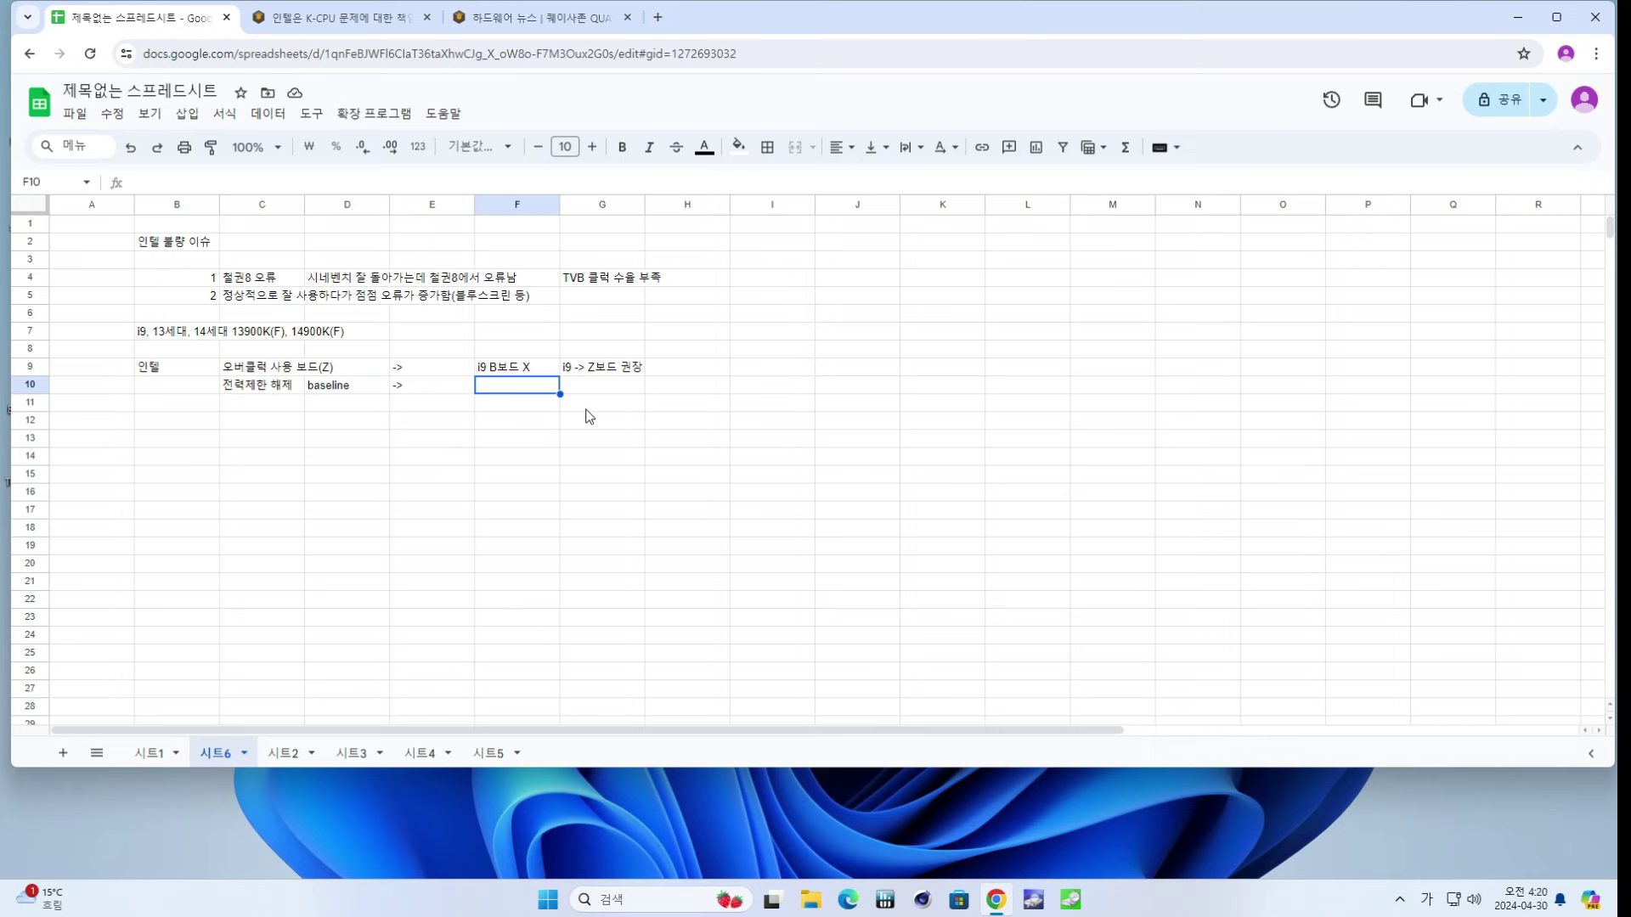
pyautogui.write('4096')
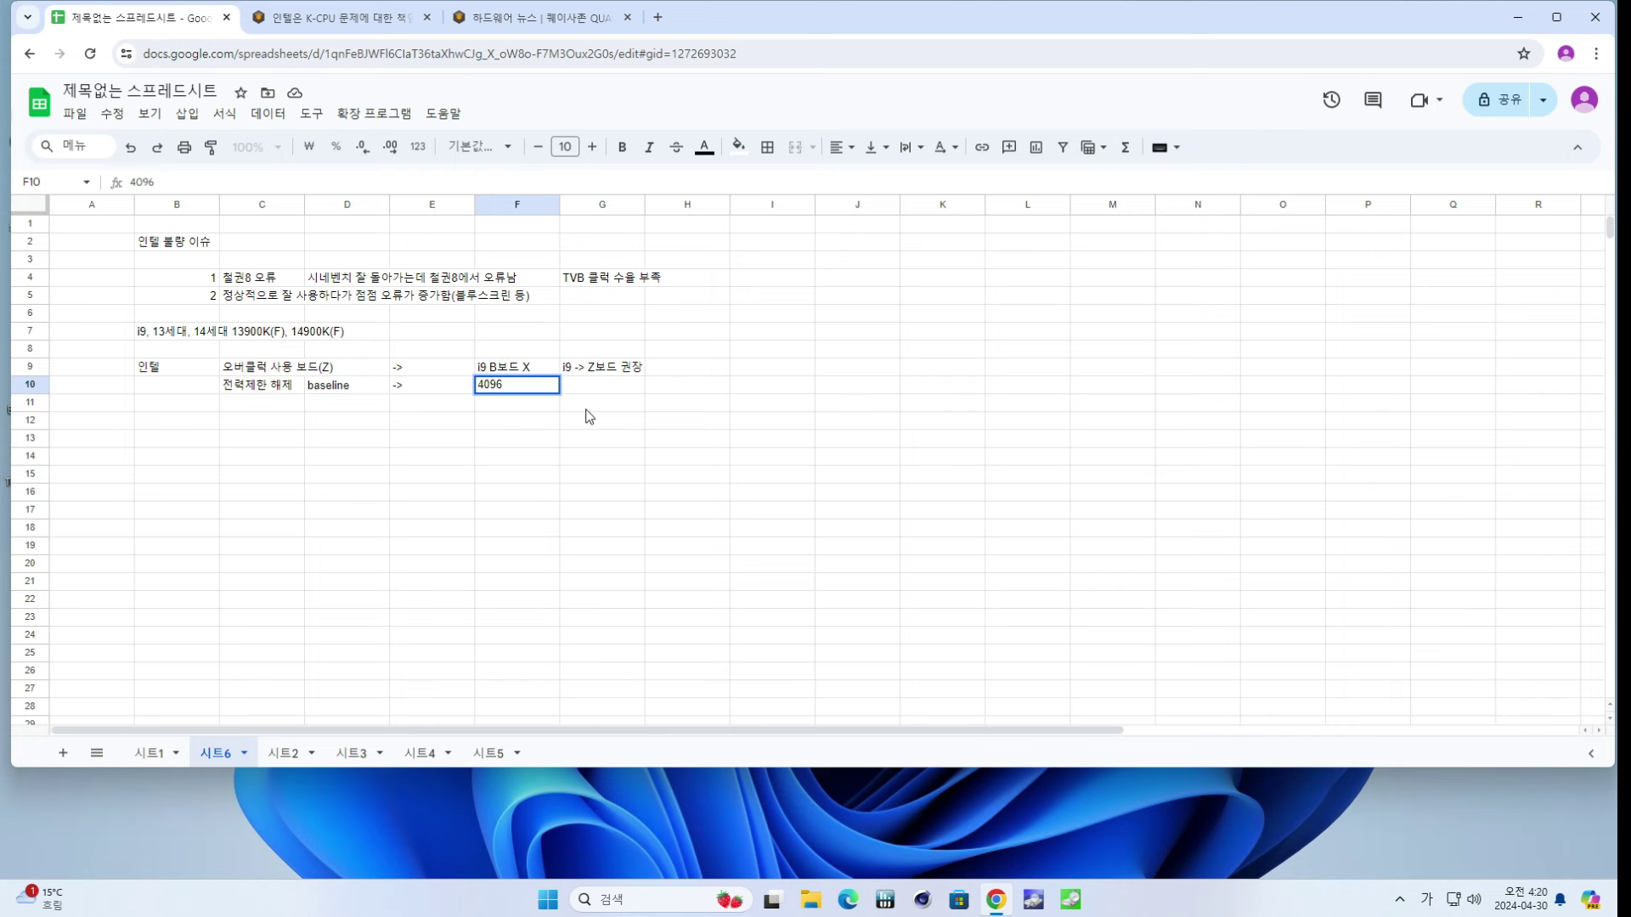
pyautogui.write(' ㅌ')
pyautogui.press('BackSpace')
pyautogui.press('Hangul')
pyautogui.write('X')
pyautogui.press('Return')
# - Enter "3열 수냉" in cell G10 and "270w ~ 340w" in cell H10
pyautogui.press('Up')
pyautogui.press('Right')
pyautogui.press('Right')
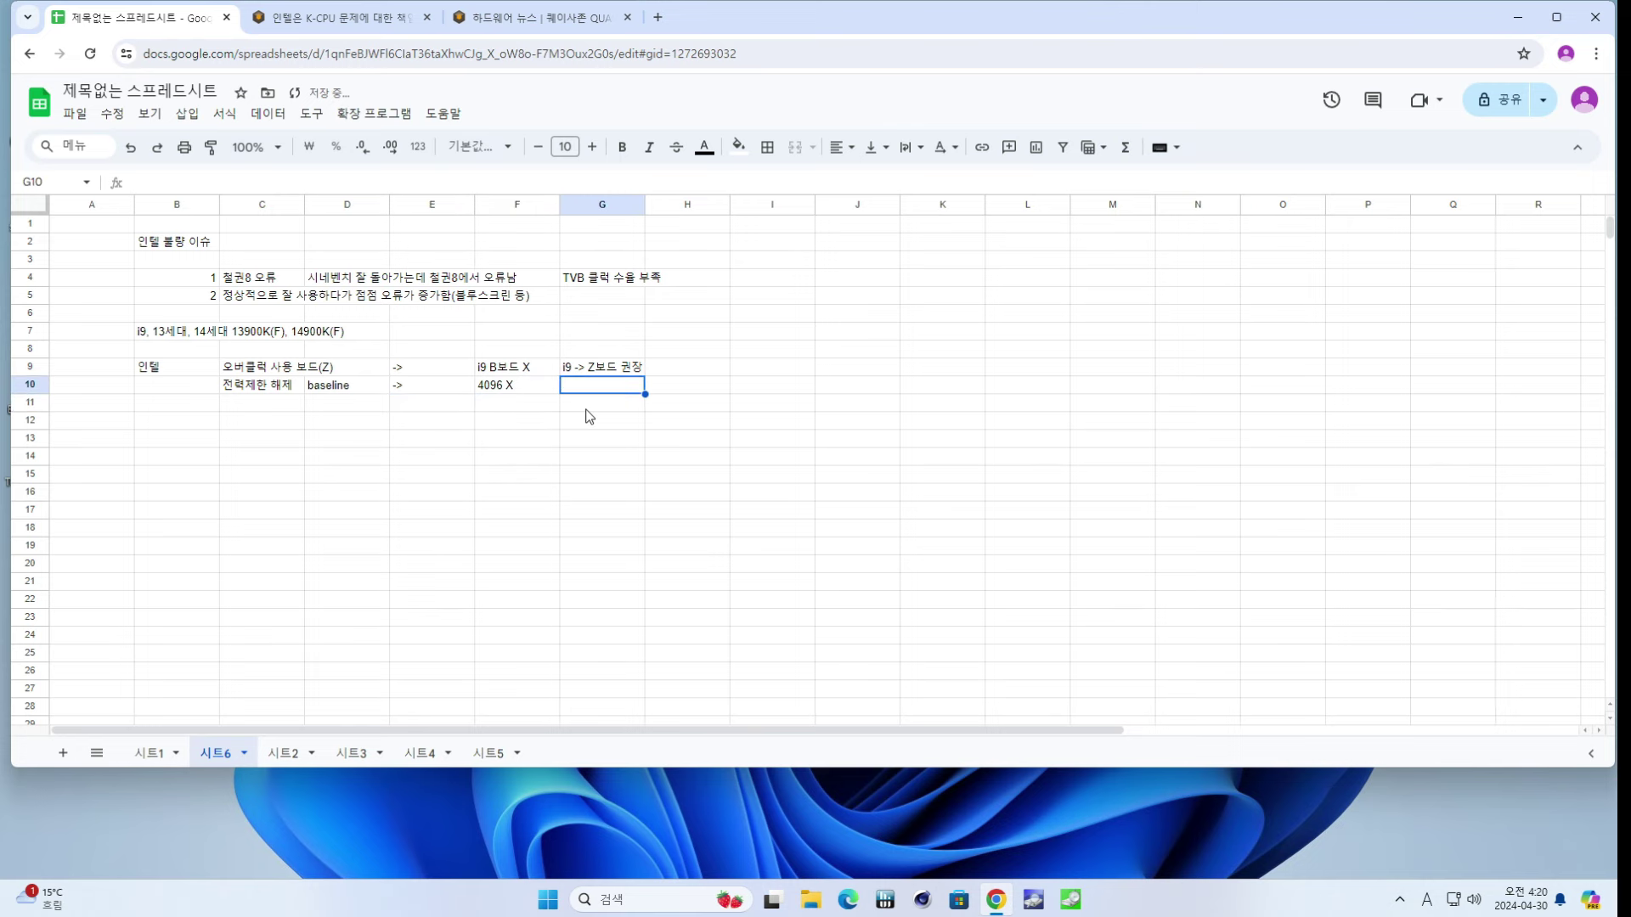
pyautogui.write('3')
pyautogui.press('Hangul')
pyautogui.write('열 수냉')
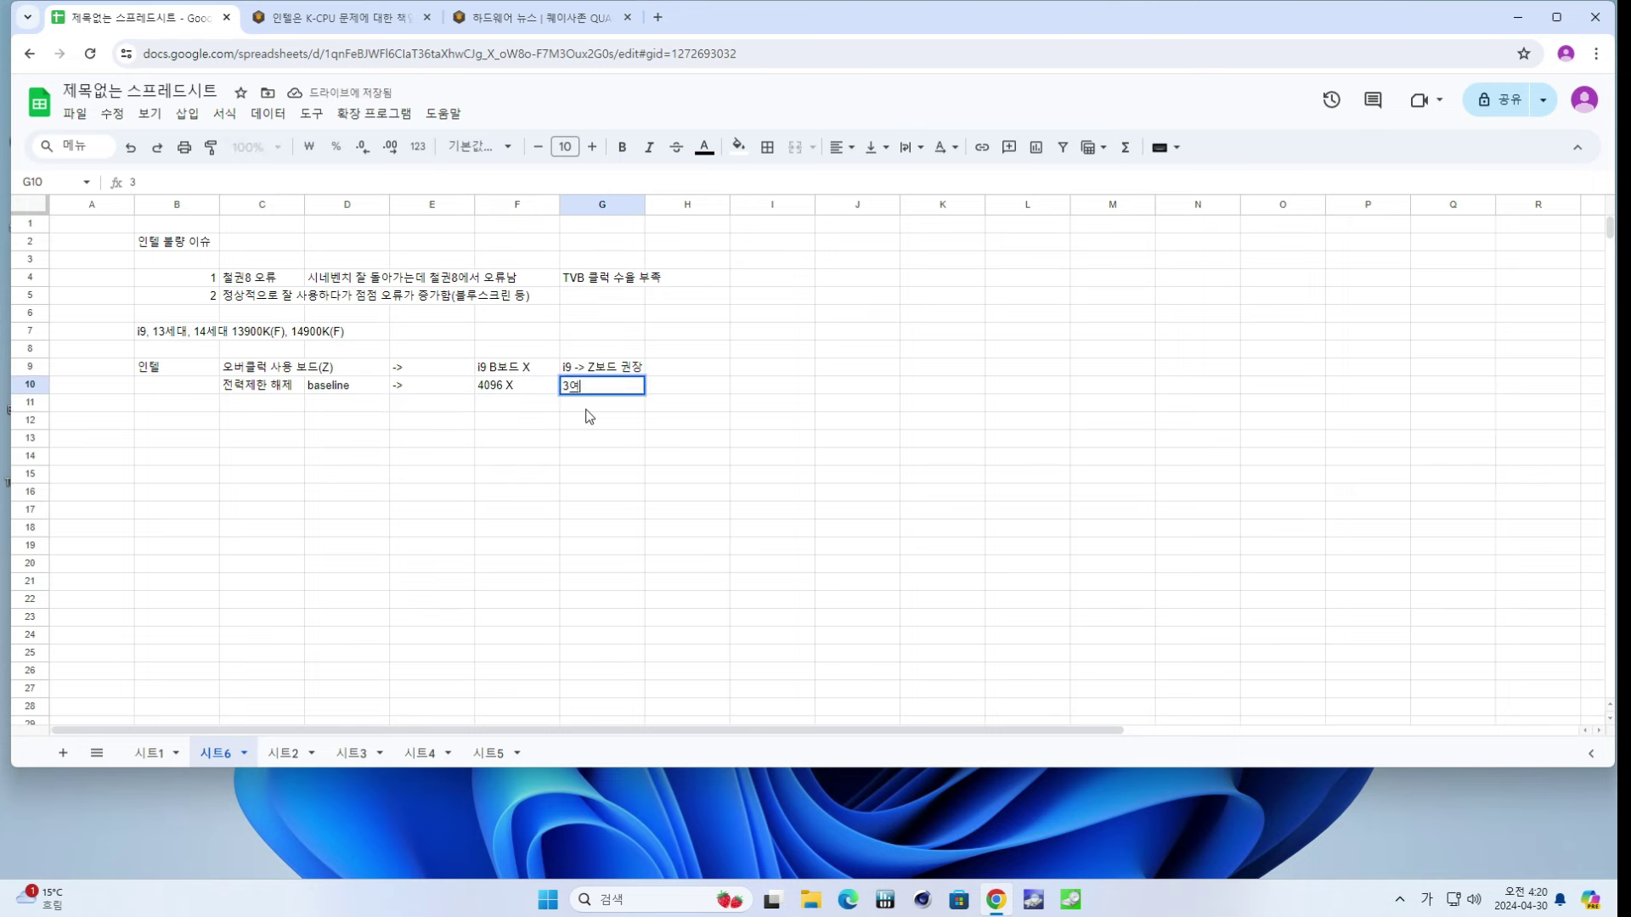
pyautogui.press('Tab')
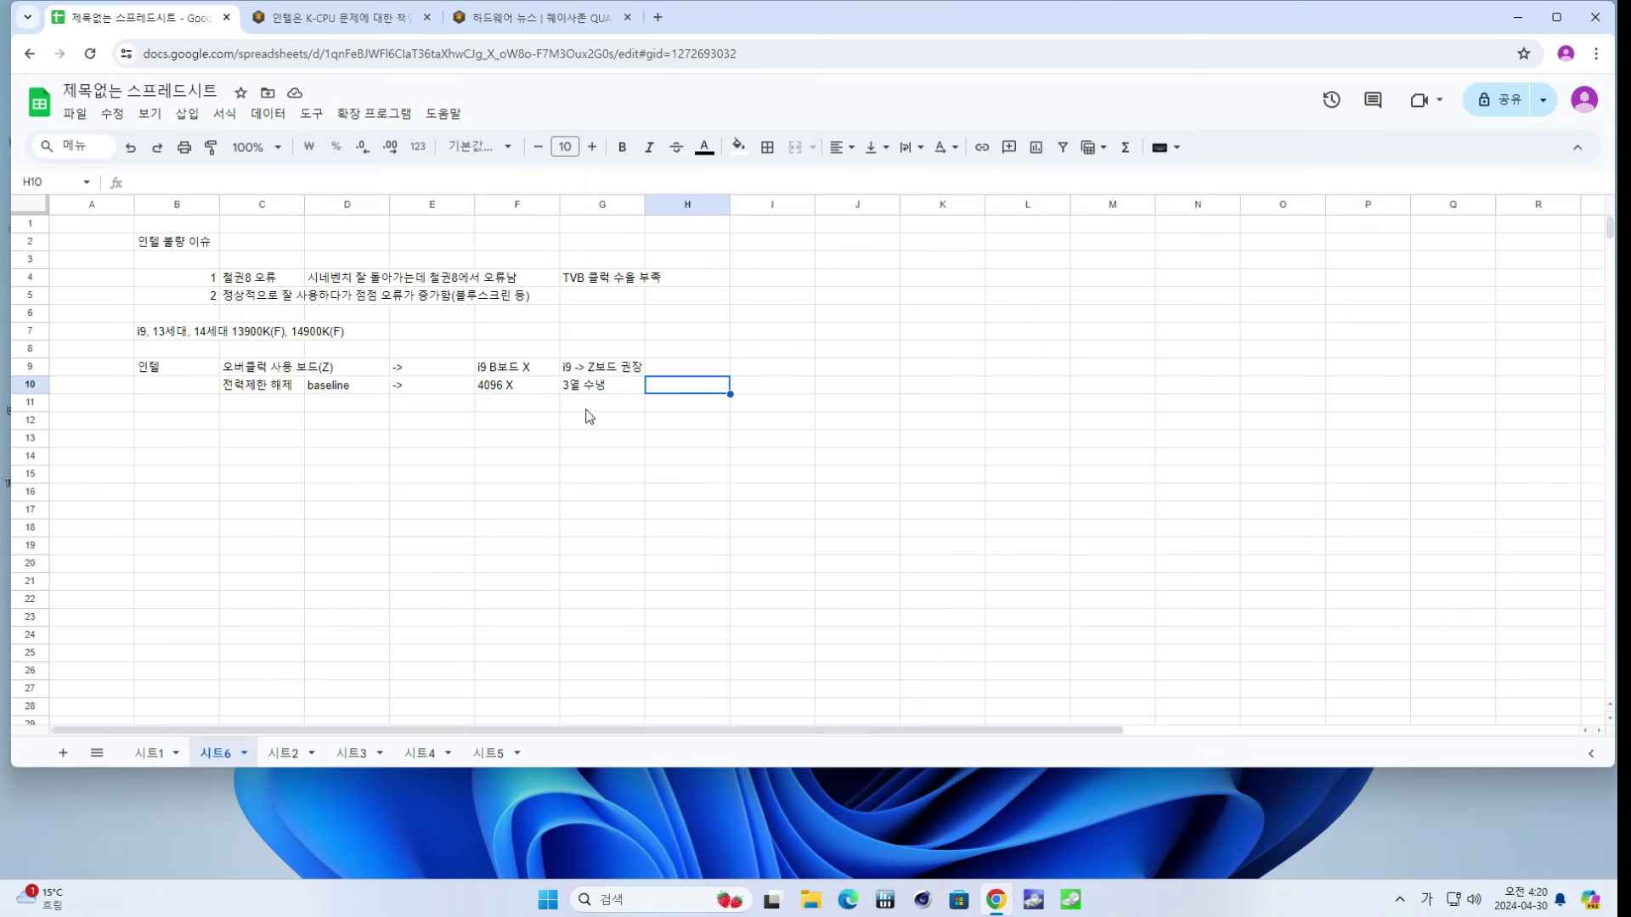
pyautogui.write('270')
pyautogui.press('Hangul')
pyautogui.write('w -')
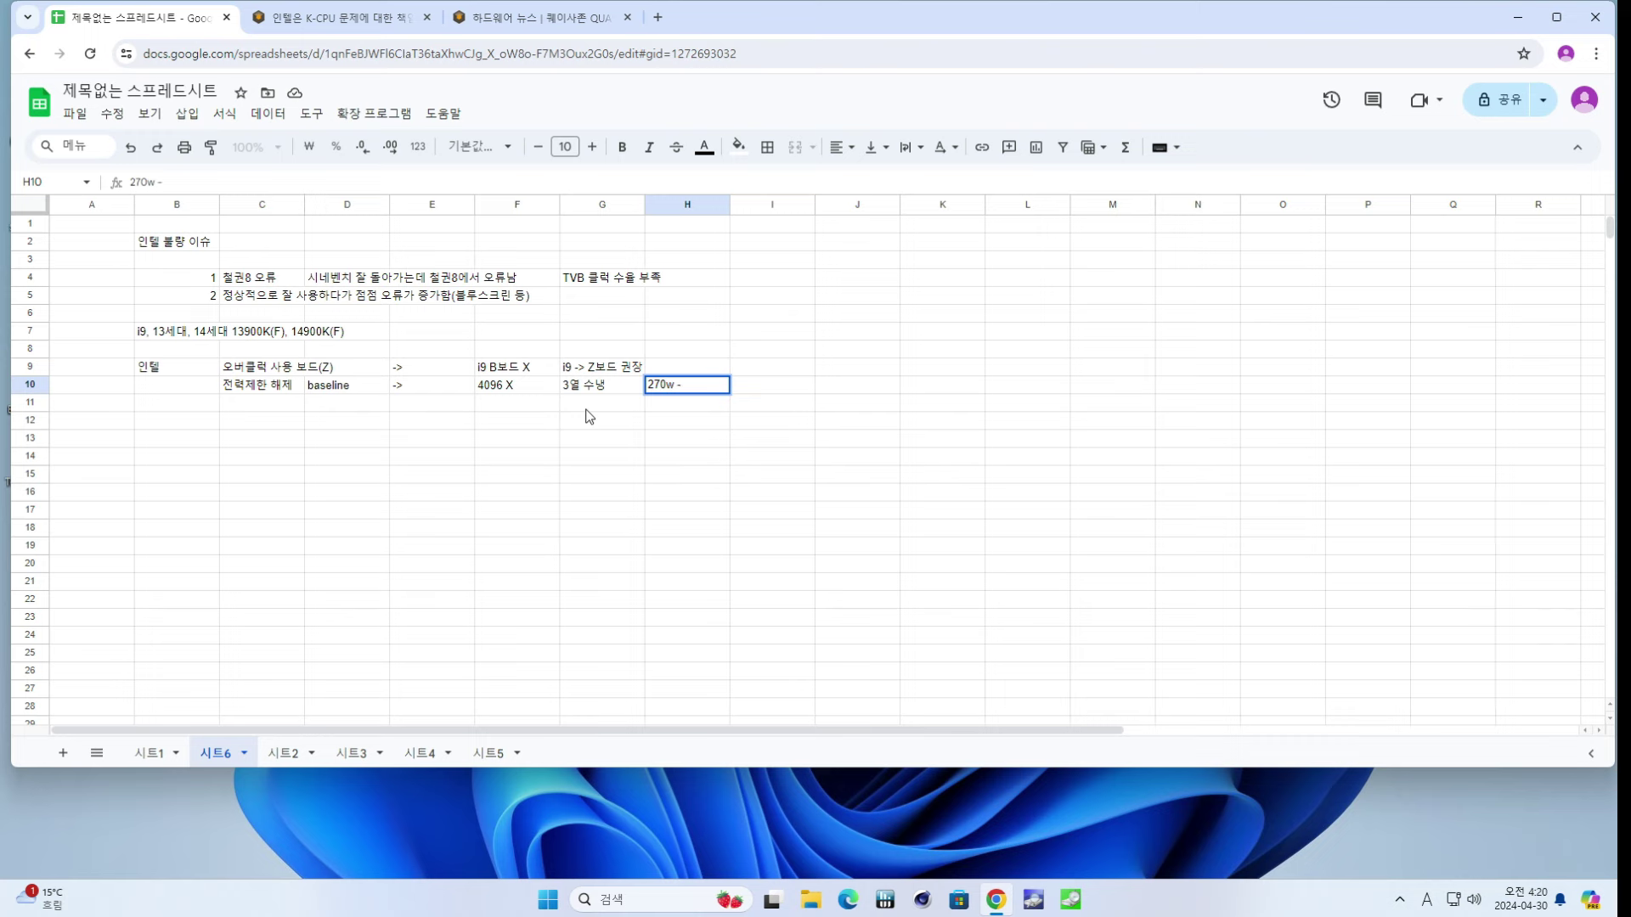
pyautogui.write('340w')
pyautogui.press('Tab')
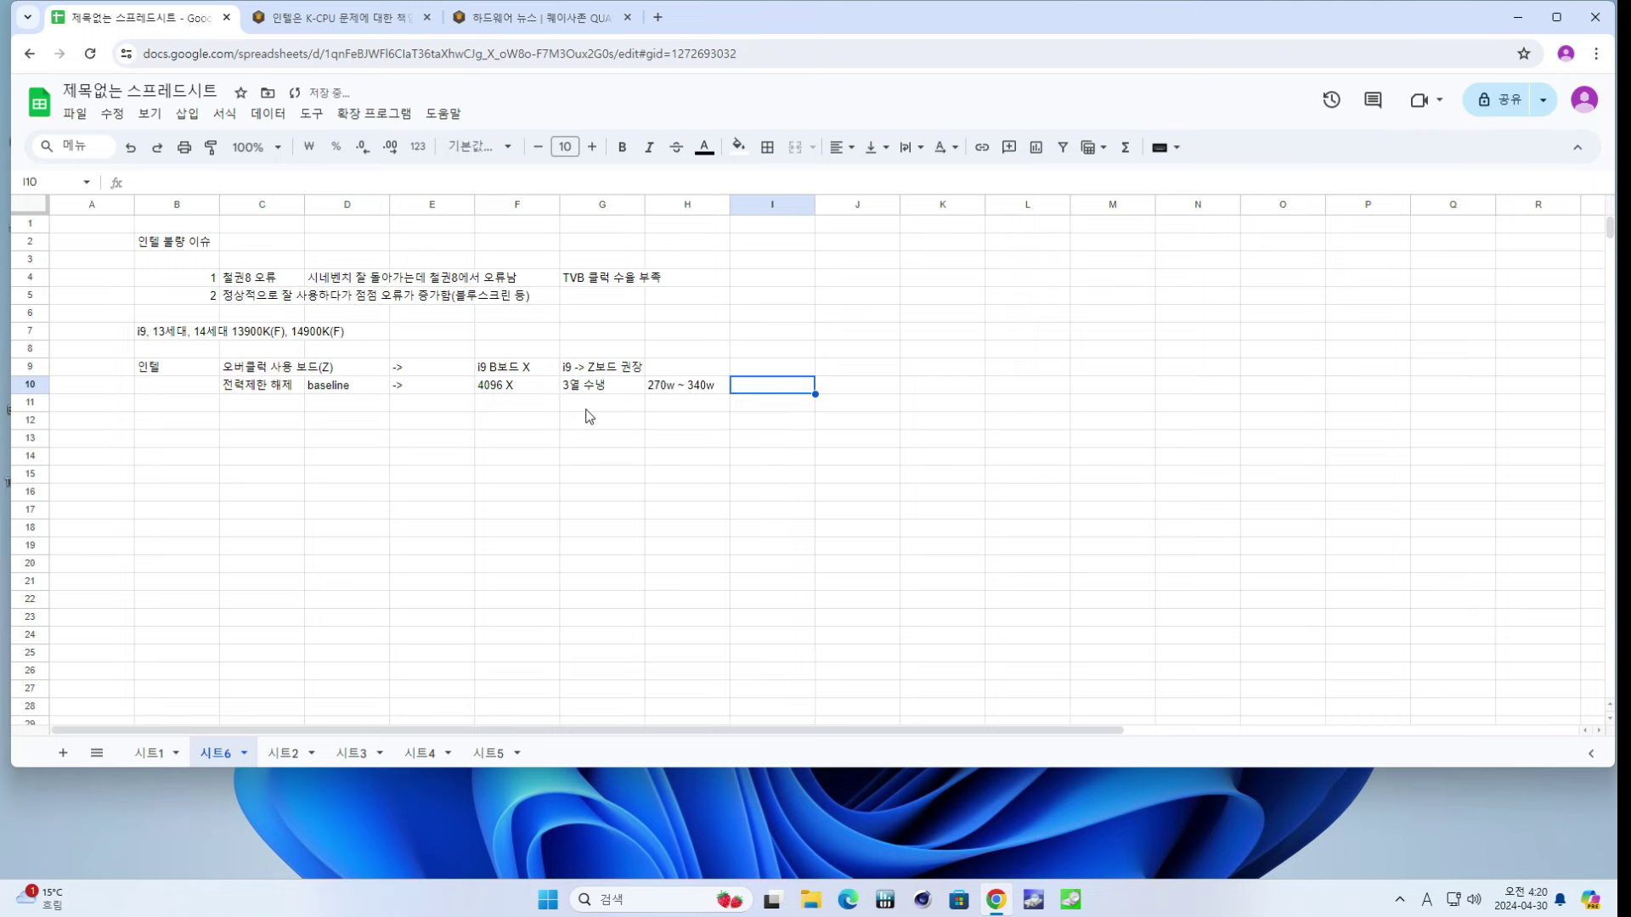
# - Add the watt unit to the power value in F10 so that it reads "4096w X"
pyautogui.press('Left')
pyautogui.press('Left')
pyautogui.press('Left')
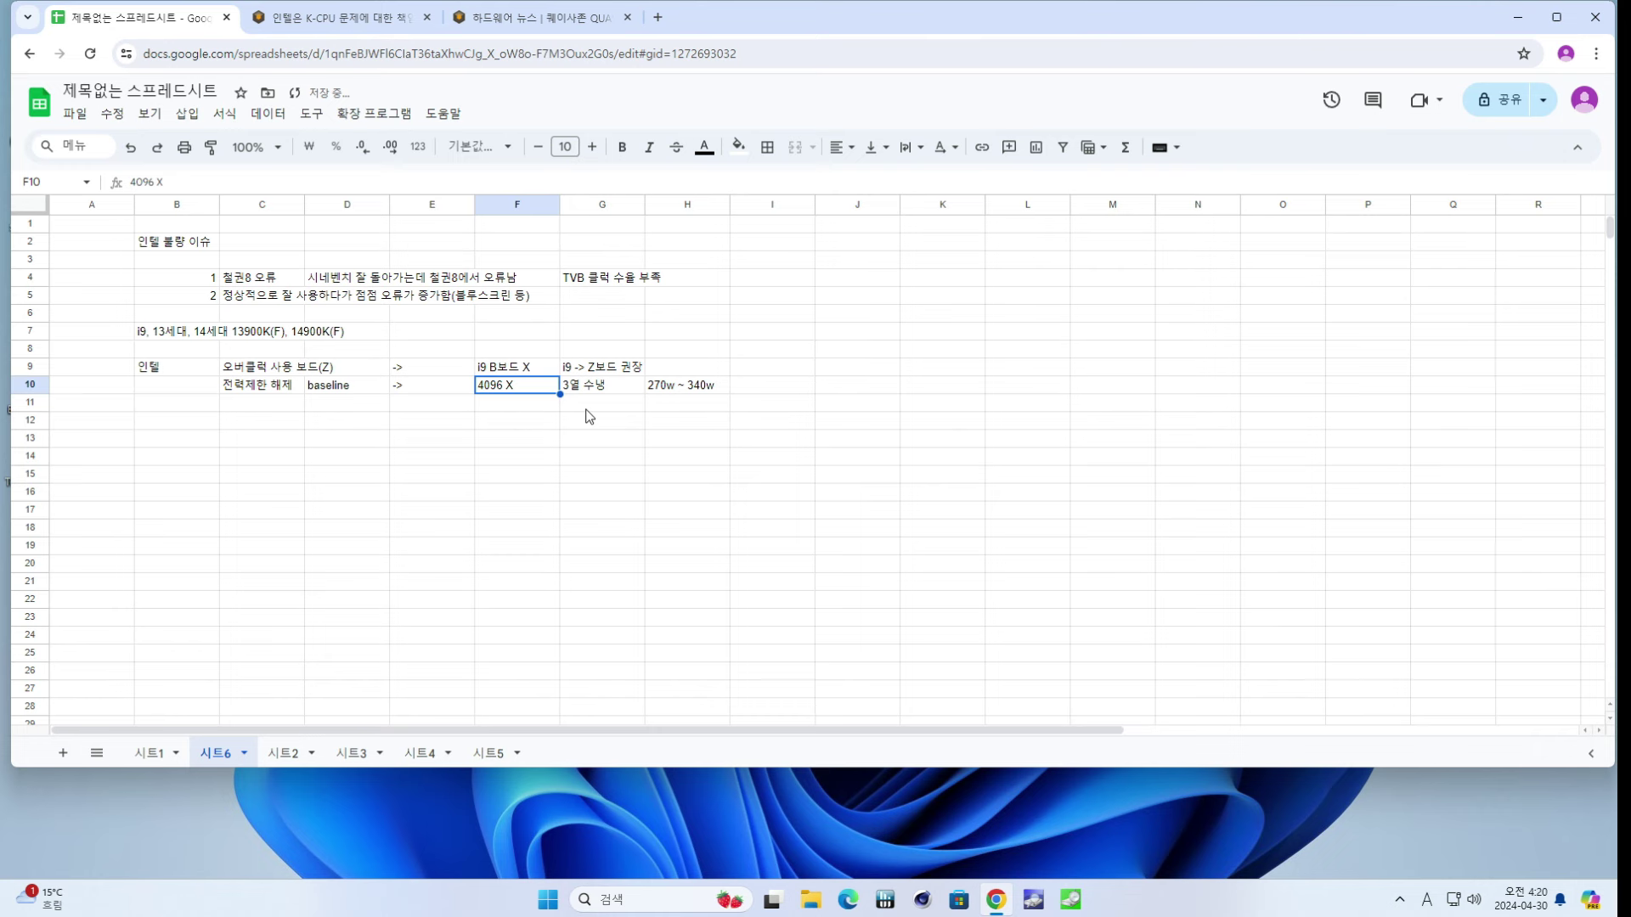
pyautogui.press('Return')
pyautogui.press('BackSpace')
pyautogui.press('BackSpace')
pyautogui.write('w')
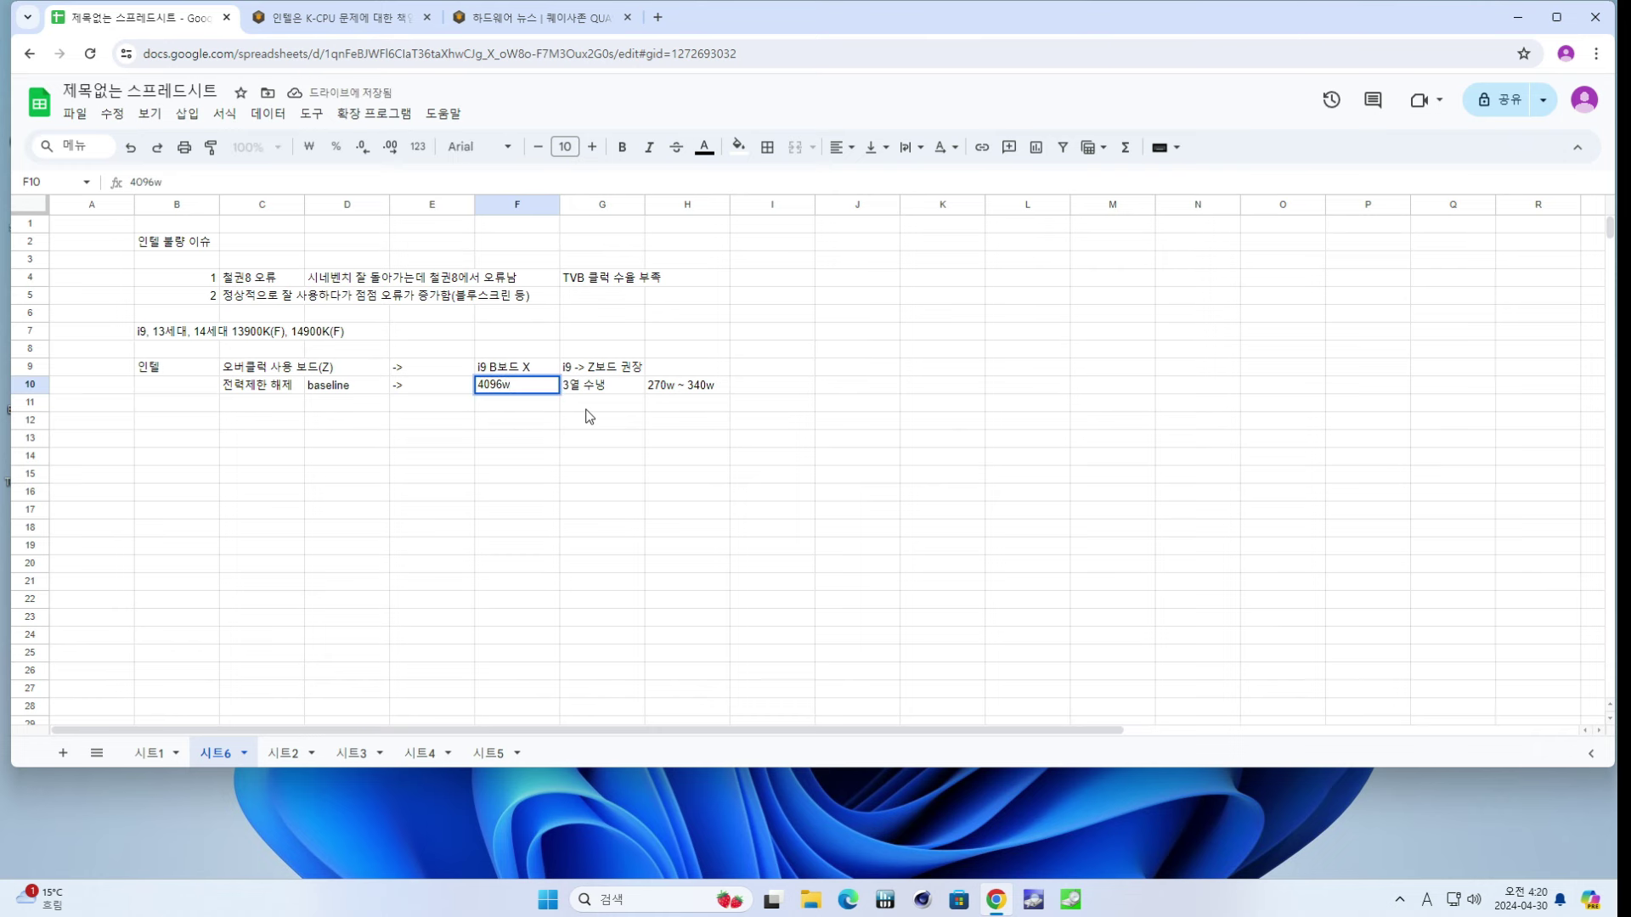
pyautogui.write(' X')
pyautogui.press('Return')
# - Enter "올코어 부하상태" in cell I10, beside the wattage range
pyautogui.press('Up')
pyautogui.press('Right')
pyautogui.press('Right')
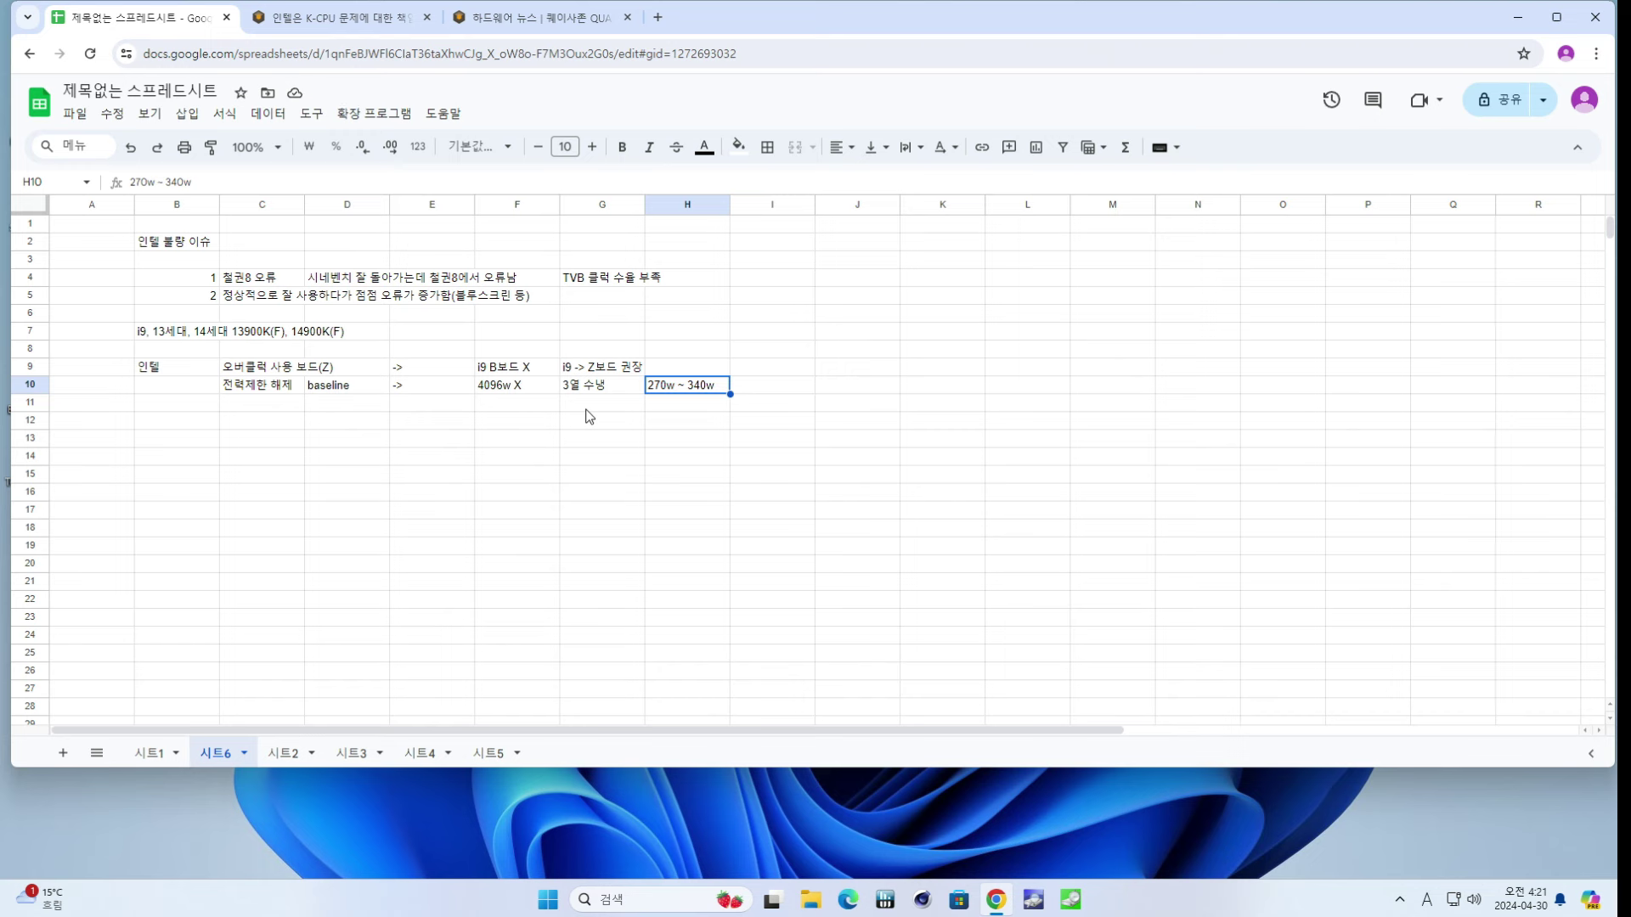
pyautogui.press('Right')
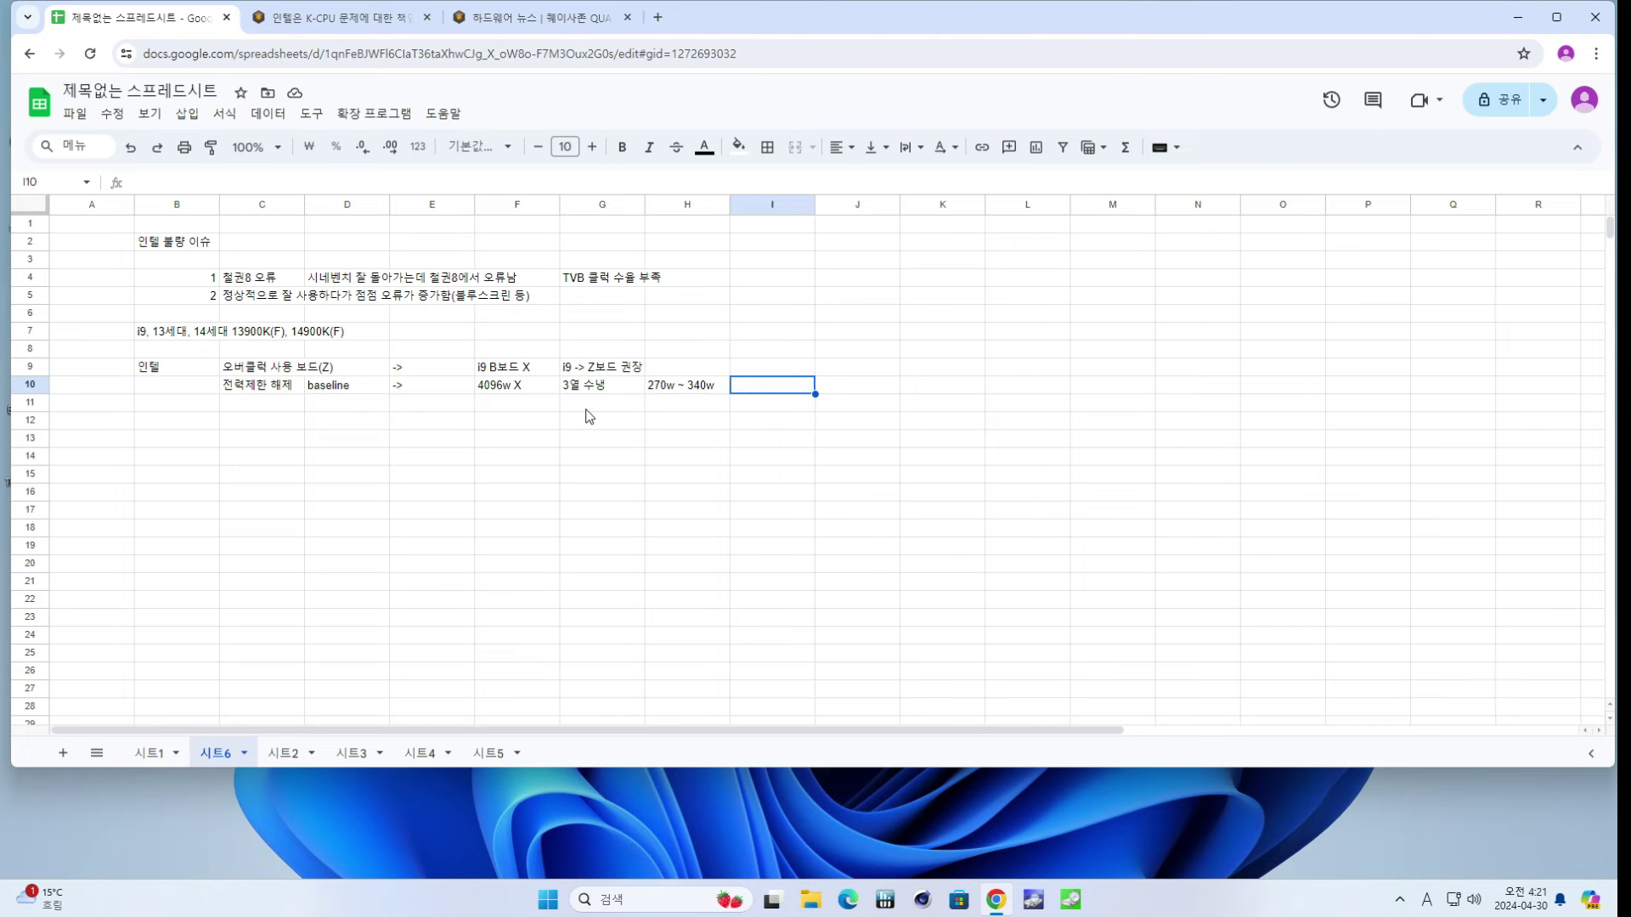
pyautogui.press('Left')
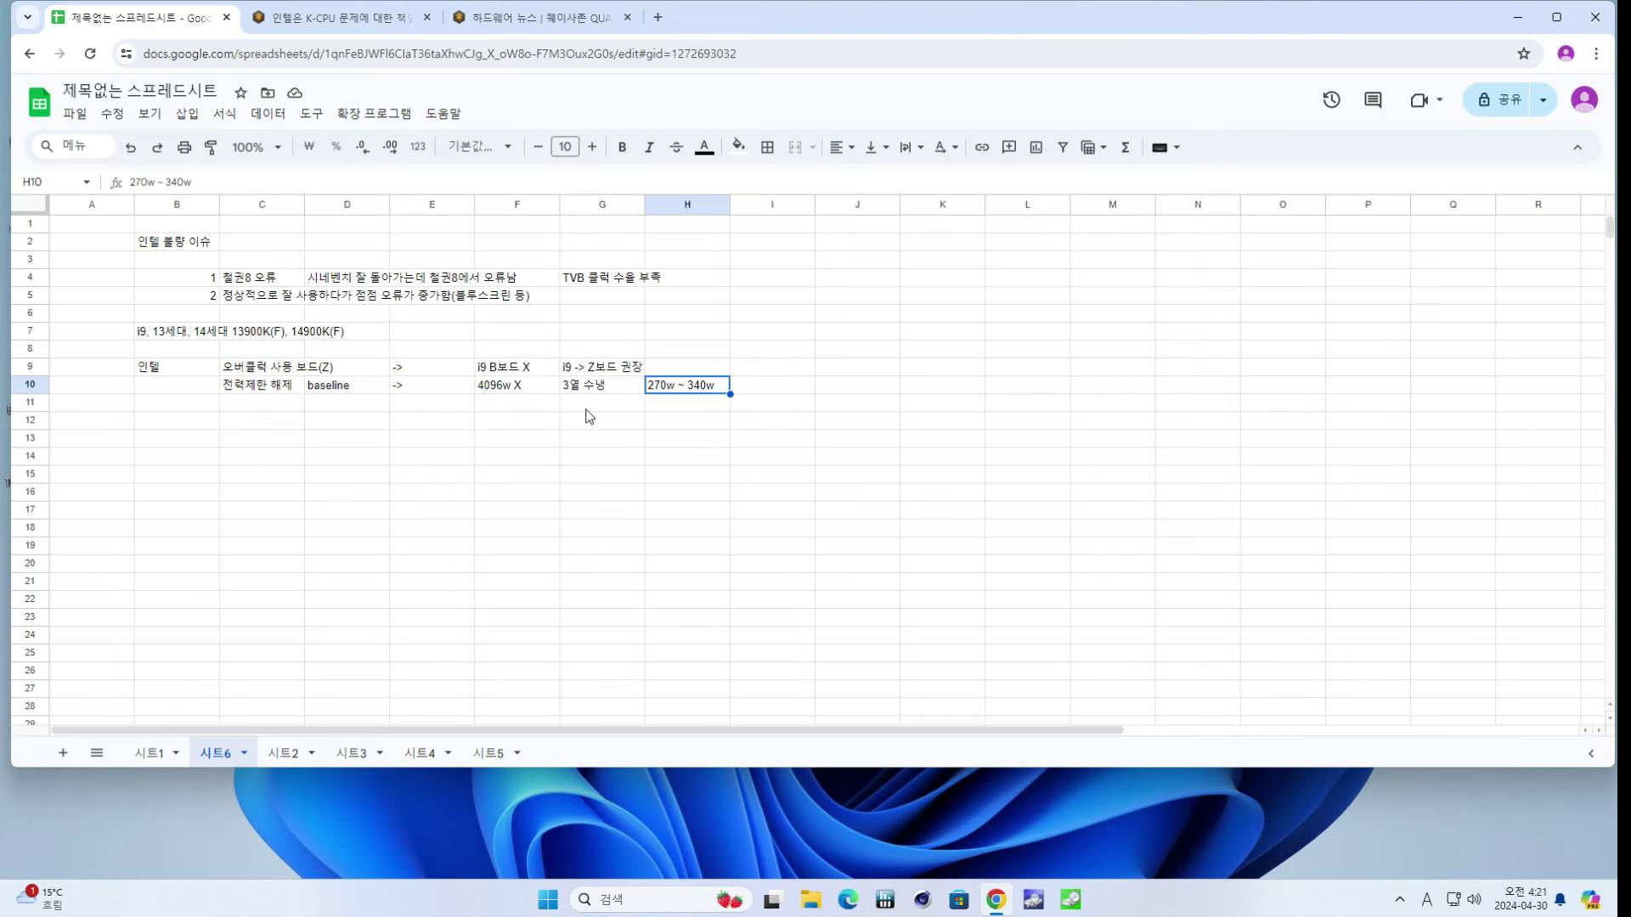
pyautogui.press('Down')
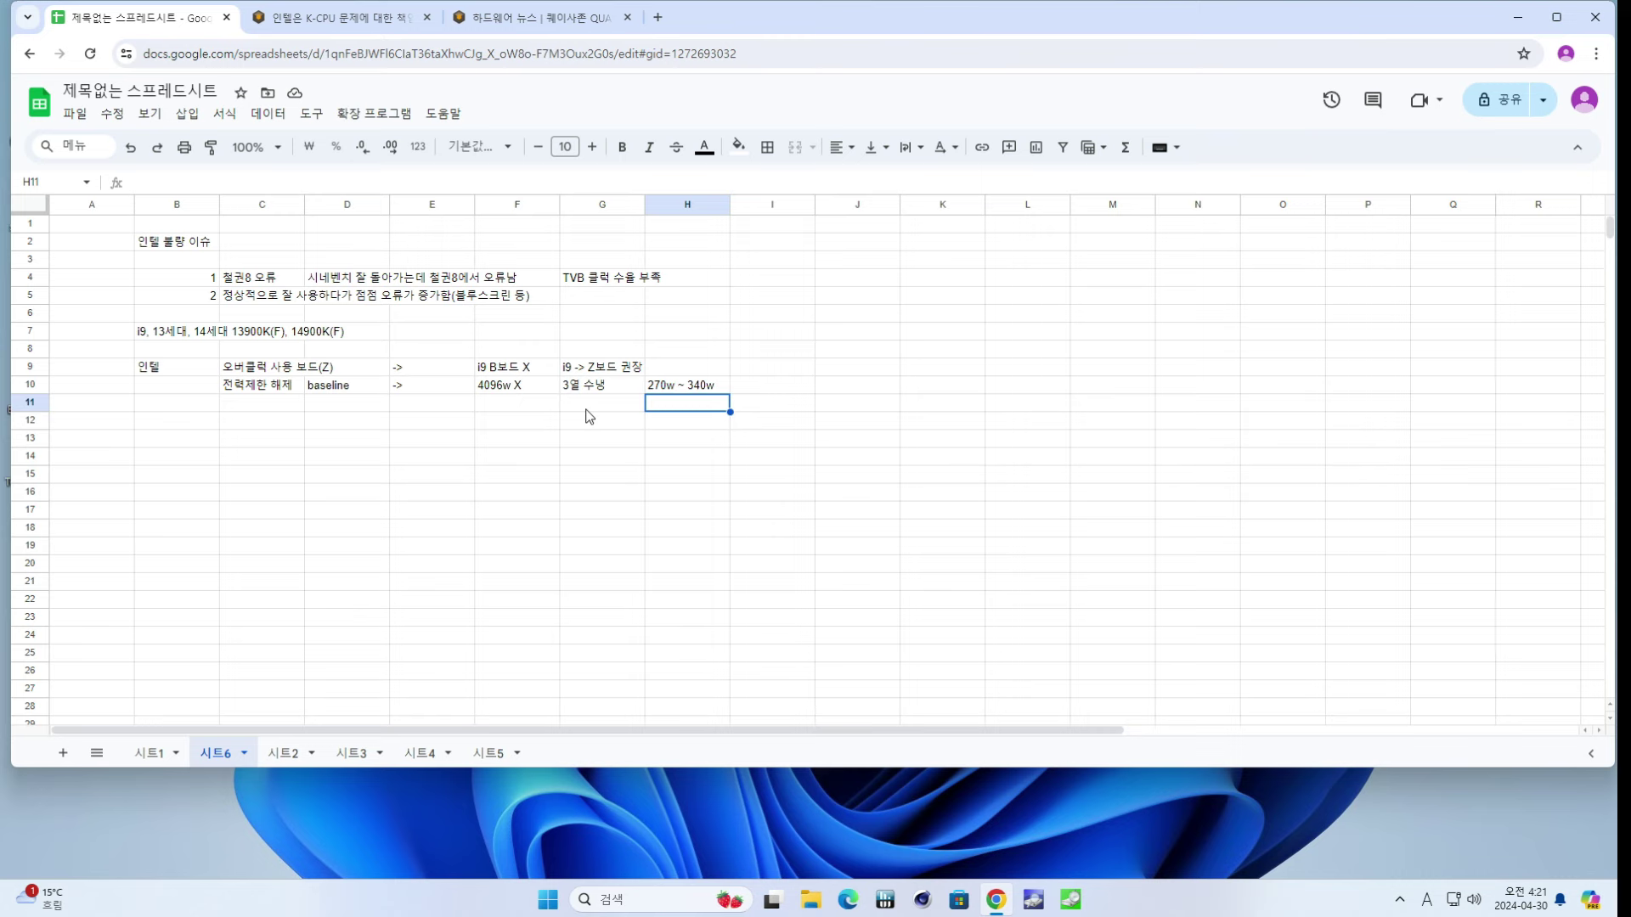
pyautogui.press('Up')
pyautogui.press('Right')
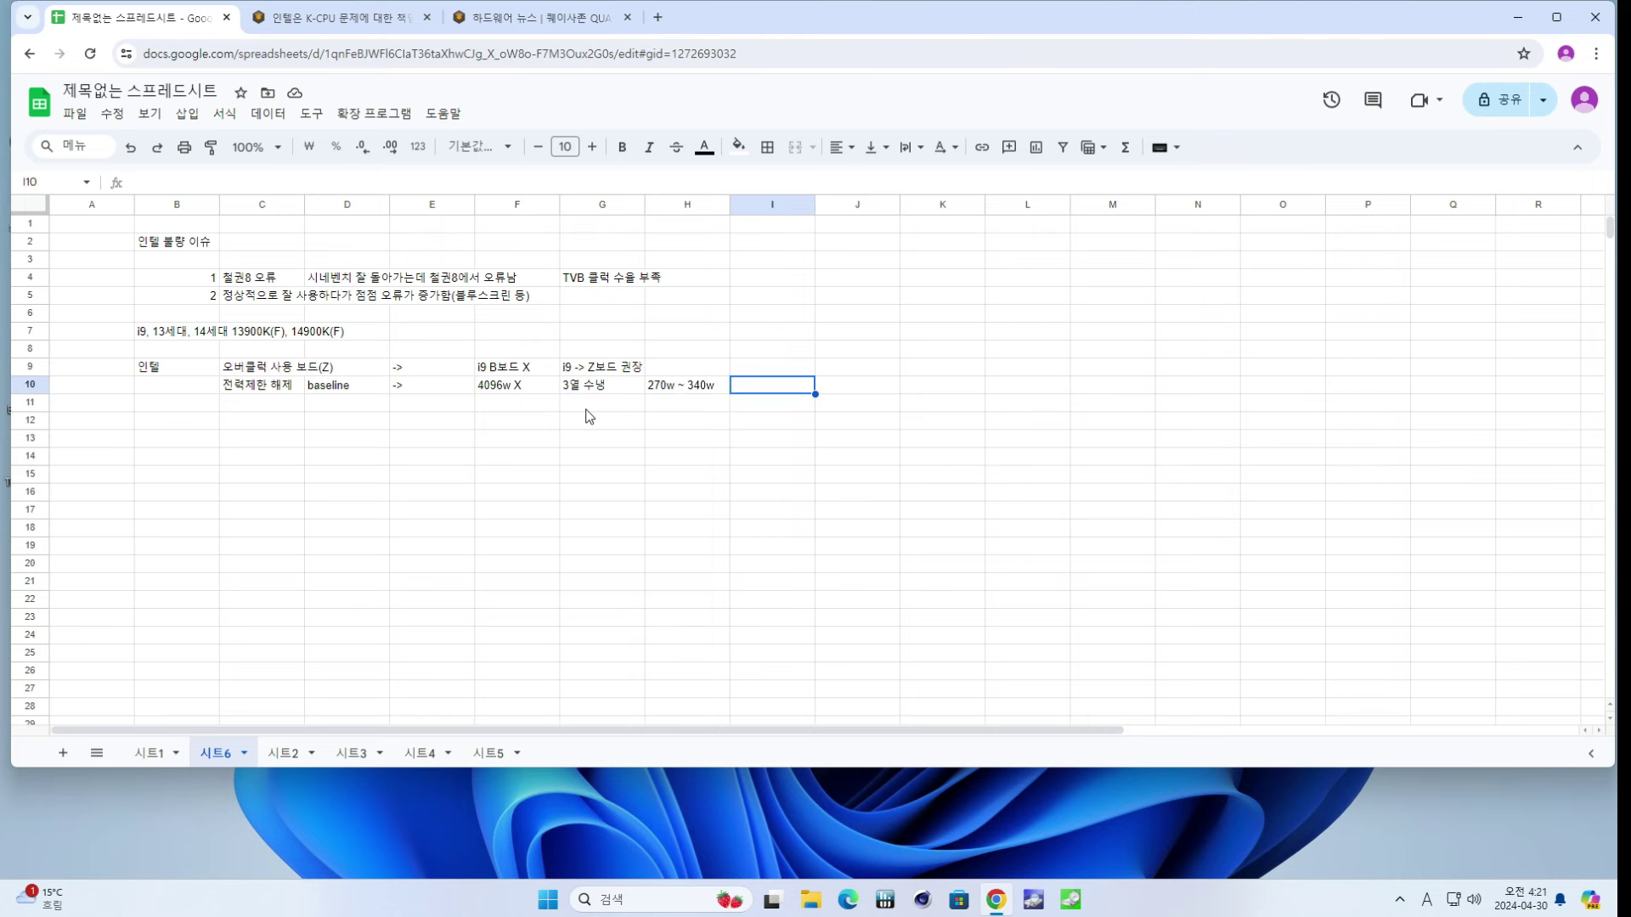
pyautogui.press('Hangul')
pyautogui.write('올코어 부하상태')
pyautogui.press('Return')
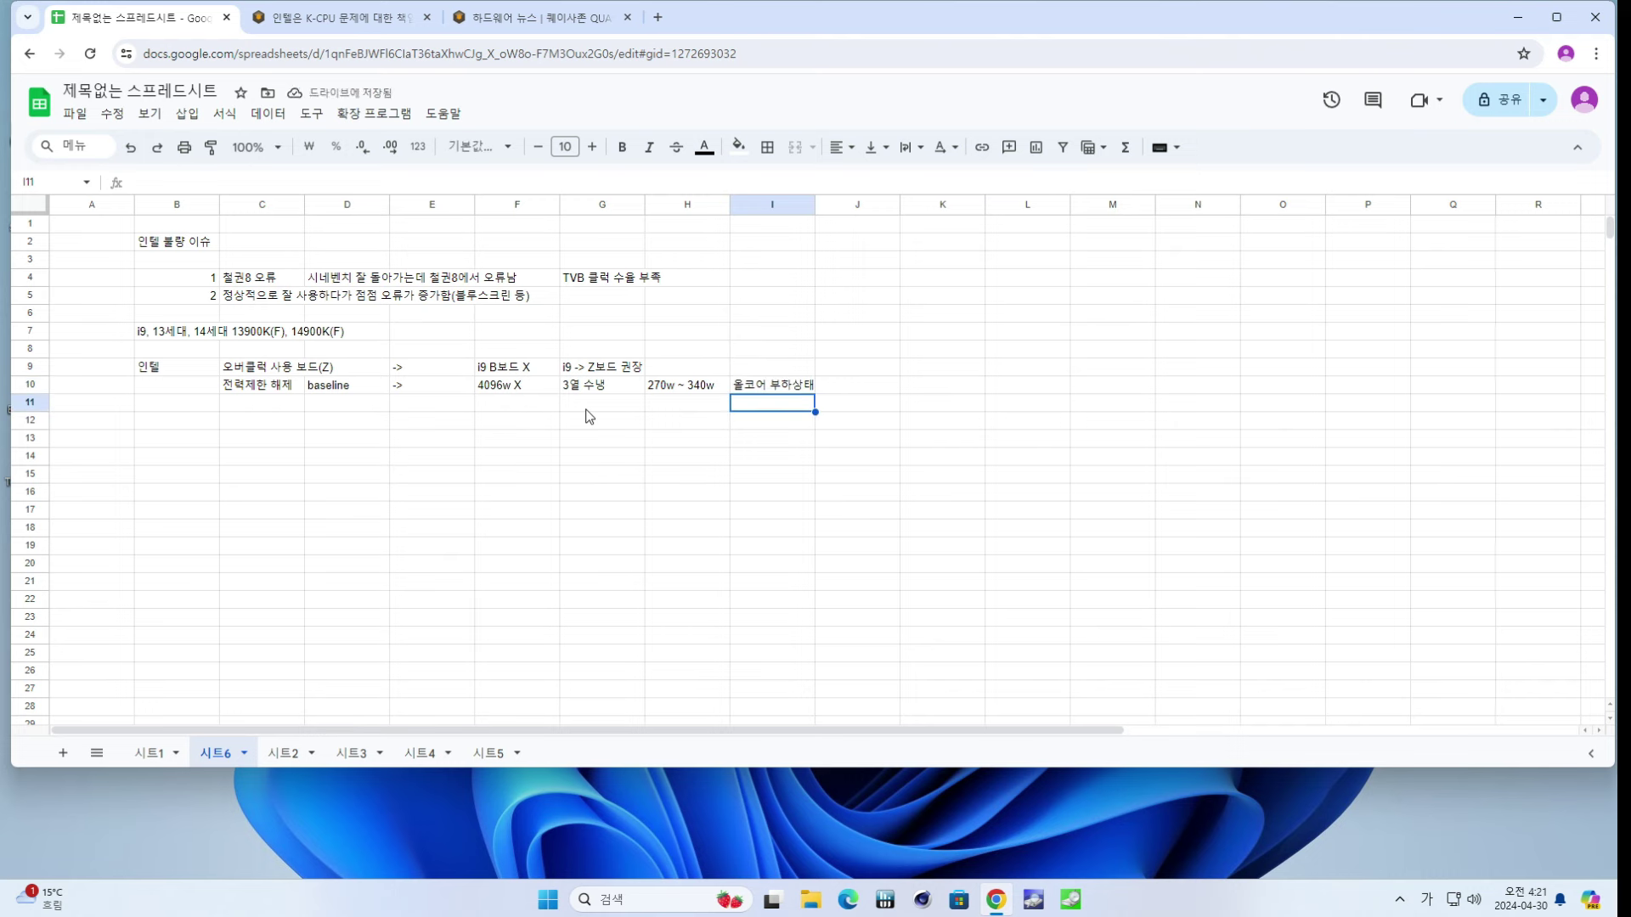
# - Enter "게임, 작업" in cell K10, leaving J10 empty
pyautogui.press('Up')
pyautogui.press('Right')
pyautogui.press('Right')
pyautogui.write('게임')
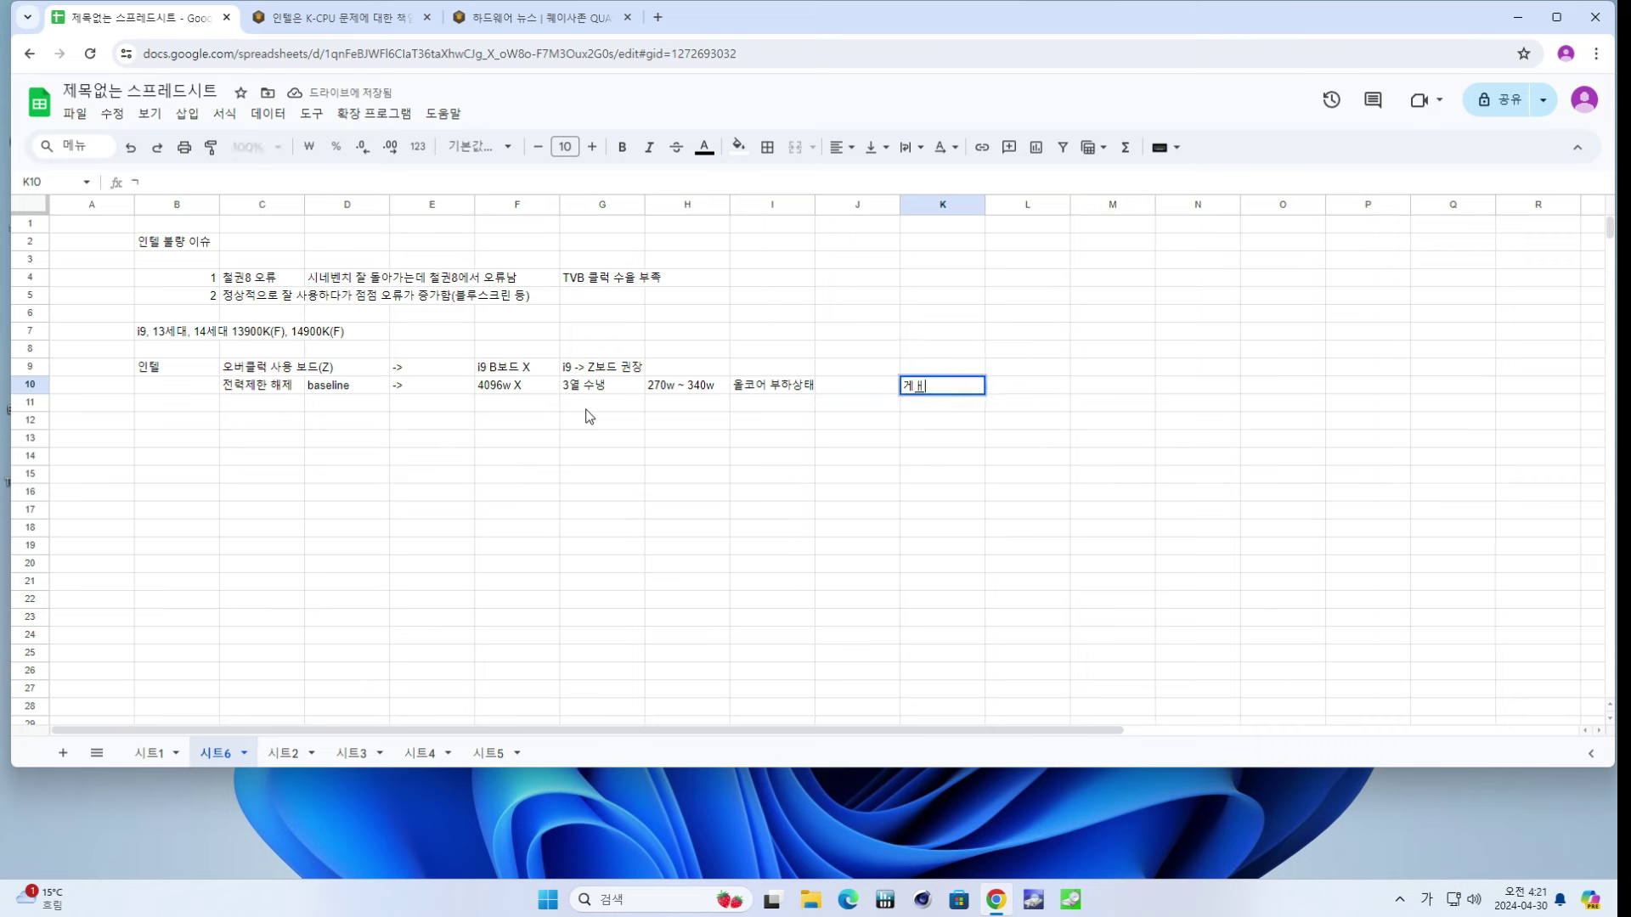
pyautogui.write(', 작업')
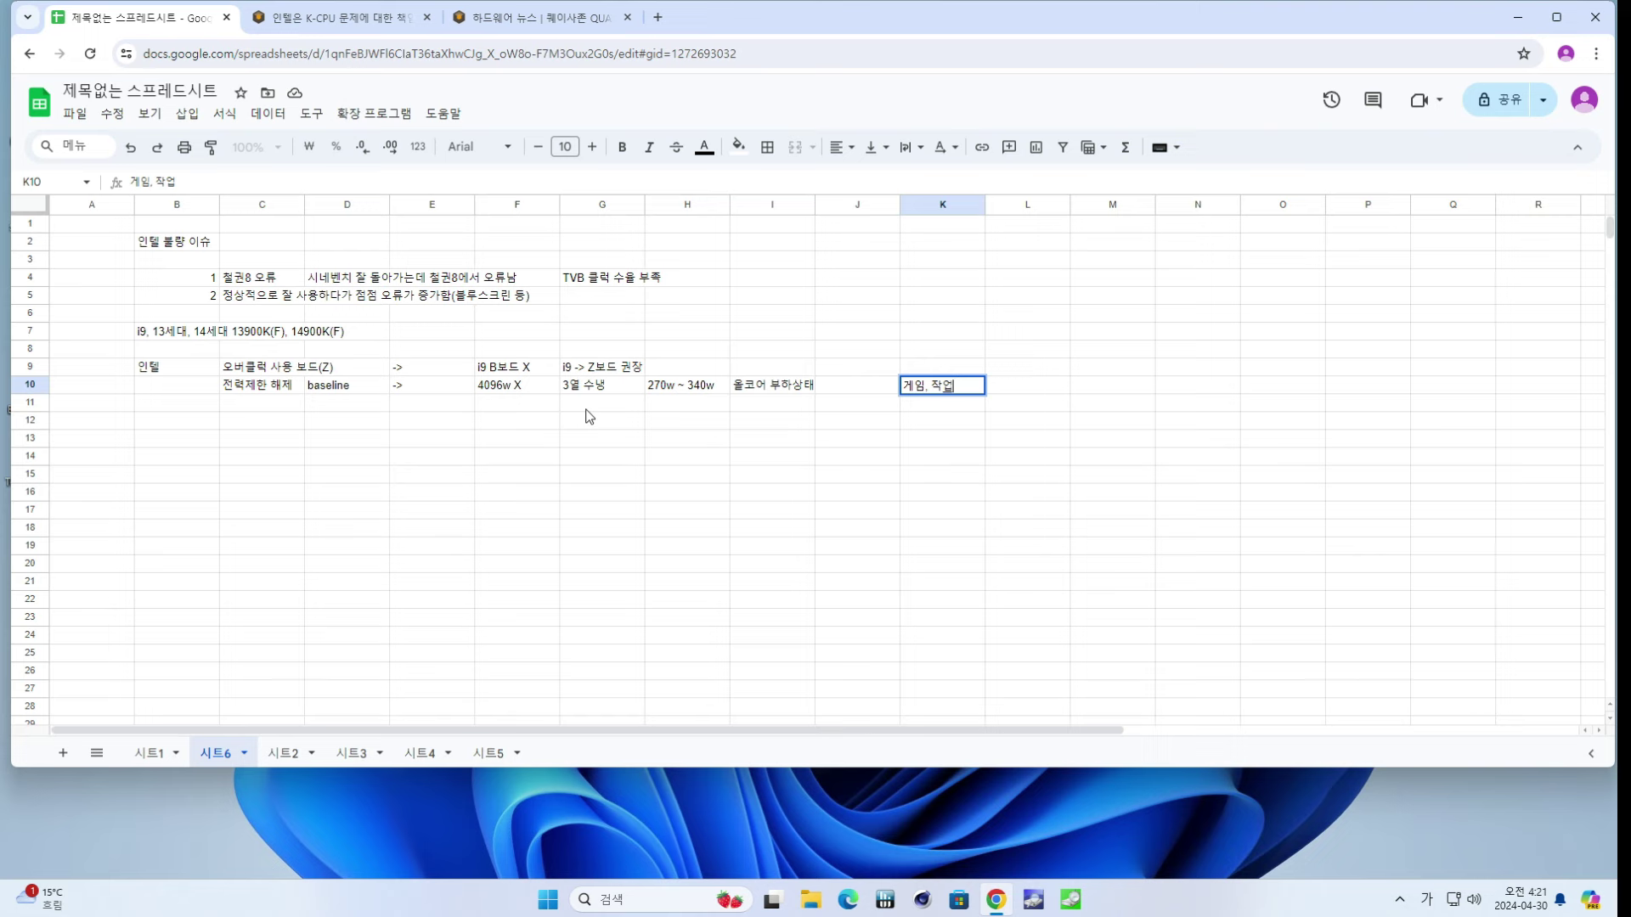
pyautogui.press('Left')
pyautogui.press('Left')
pyautogui.press('Left')
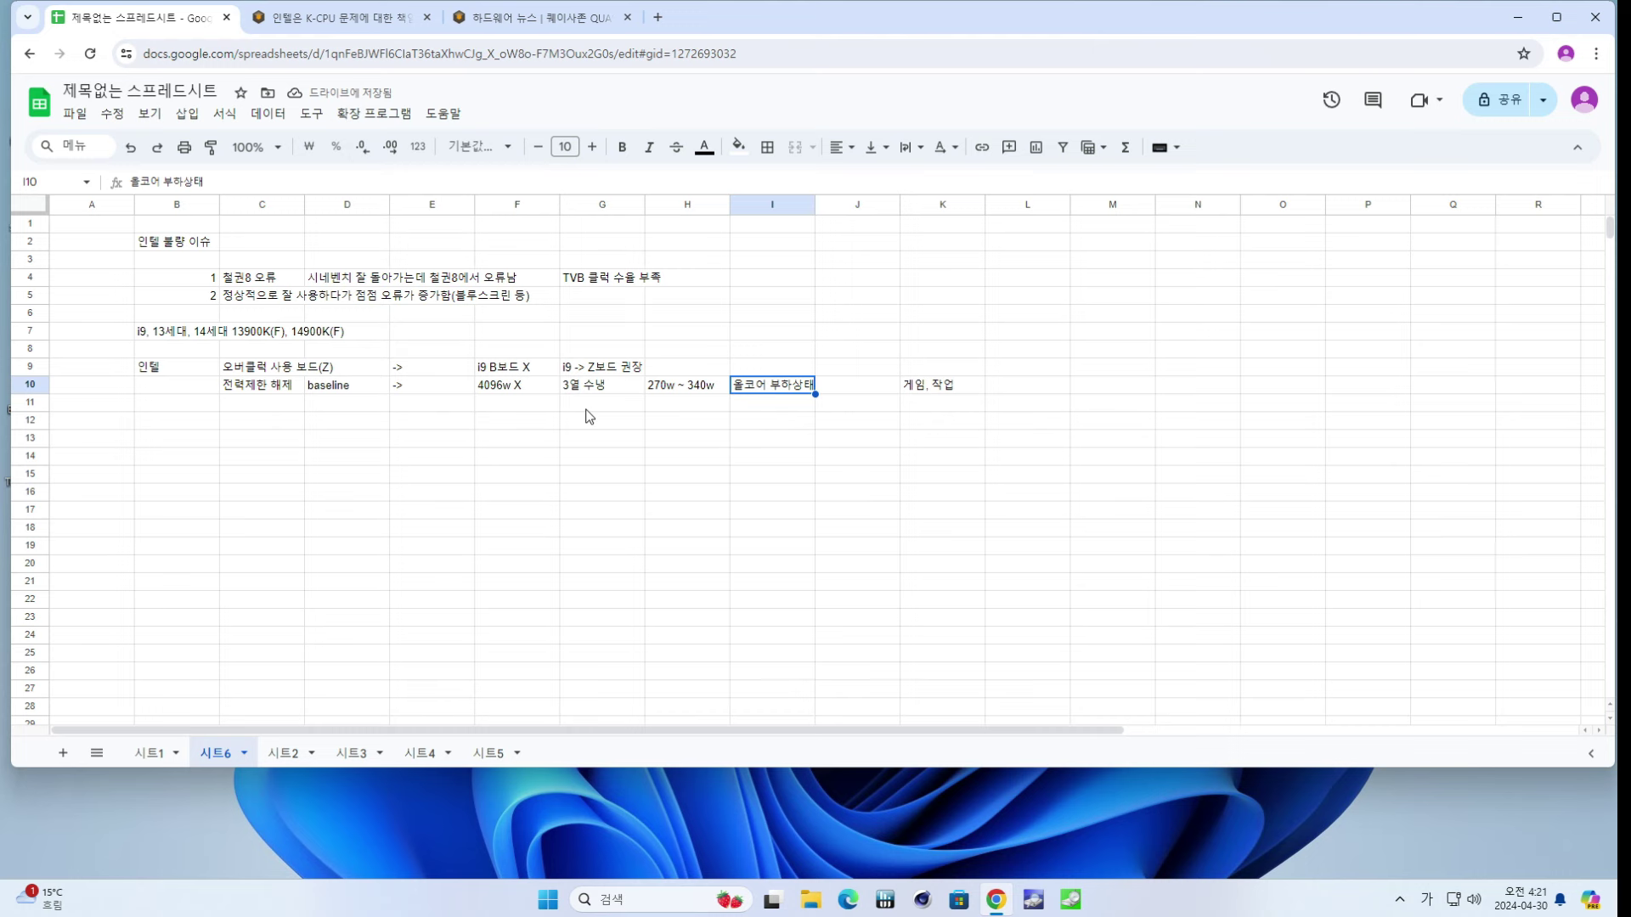
# - Enter "순정상태" in cell L10, beside the gaming and work note
pyautogui.press('Right')
pyautogui.press('Right')
pyautogui.press('Right')
pyautogui.write('ㅅ')
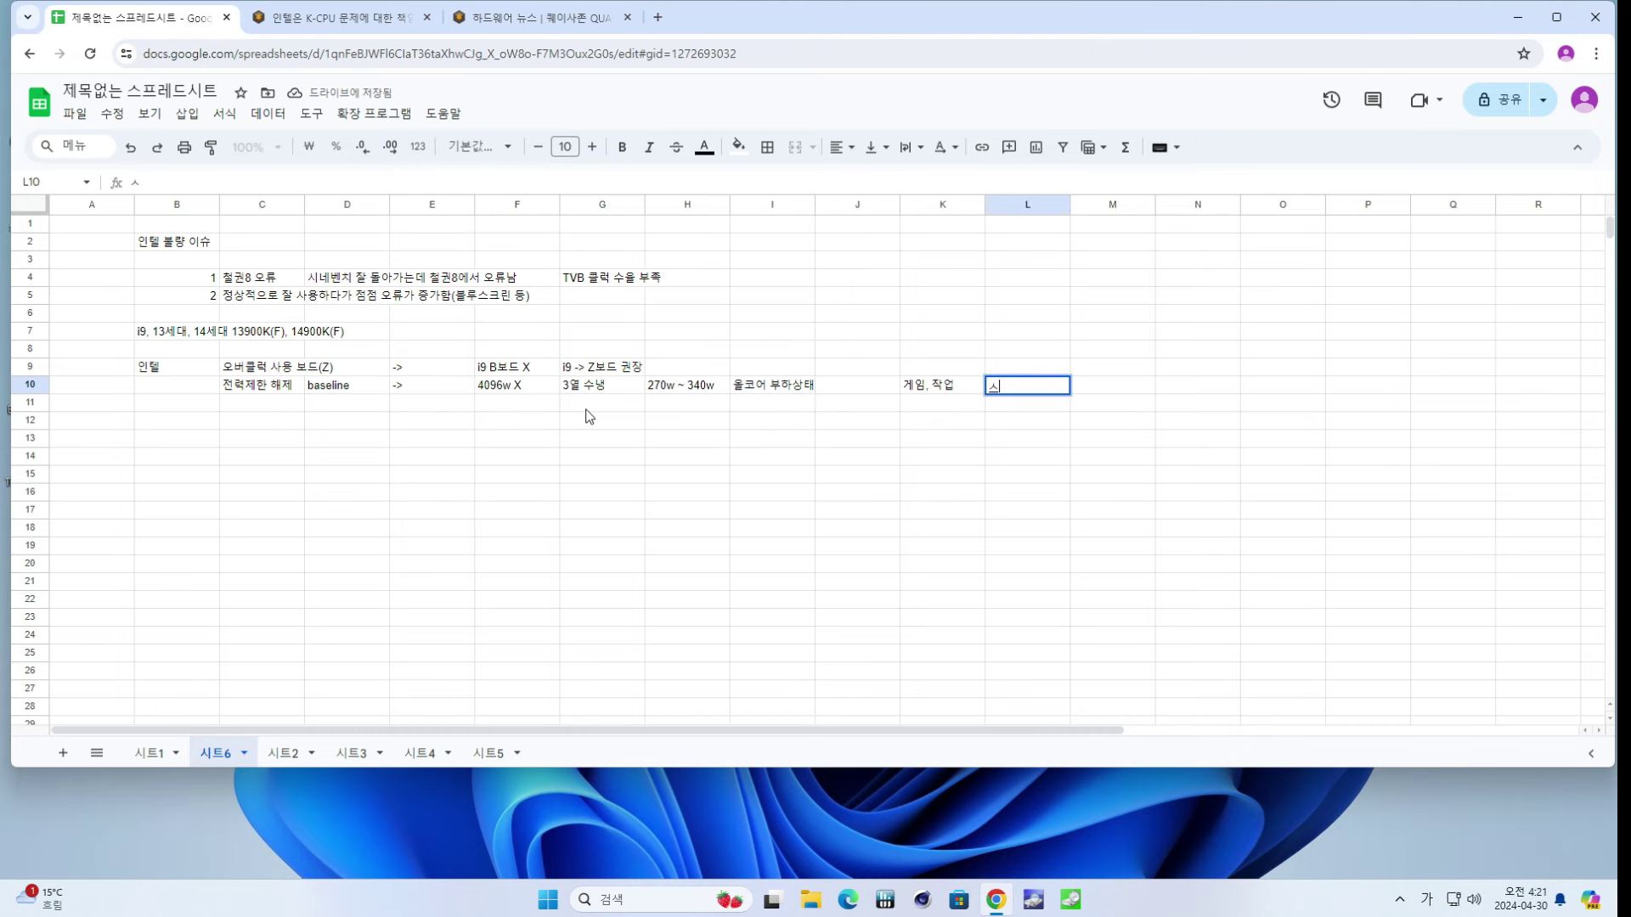
pyautogui.write('ㅜㄴ정상태')
pyautogui.press('Return')
pyautogui.press('Up')
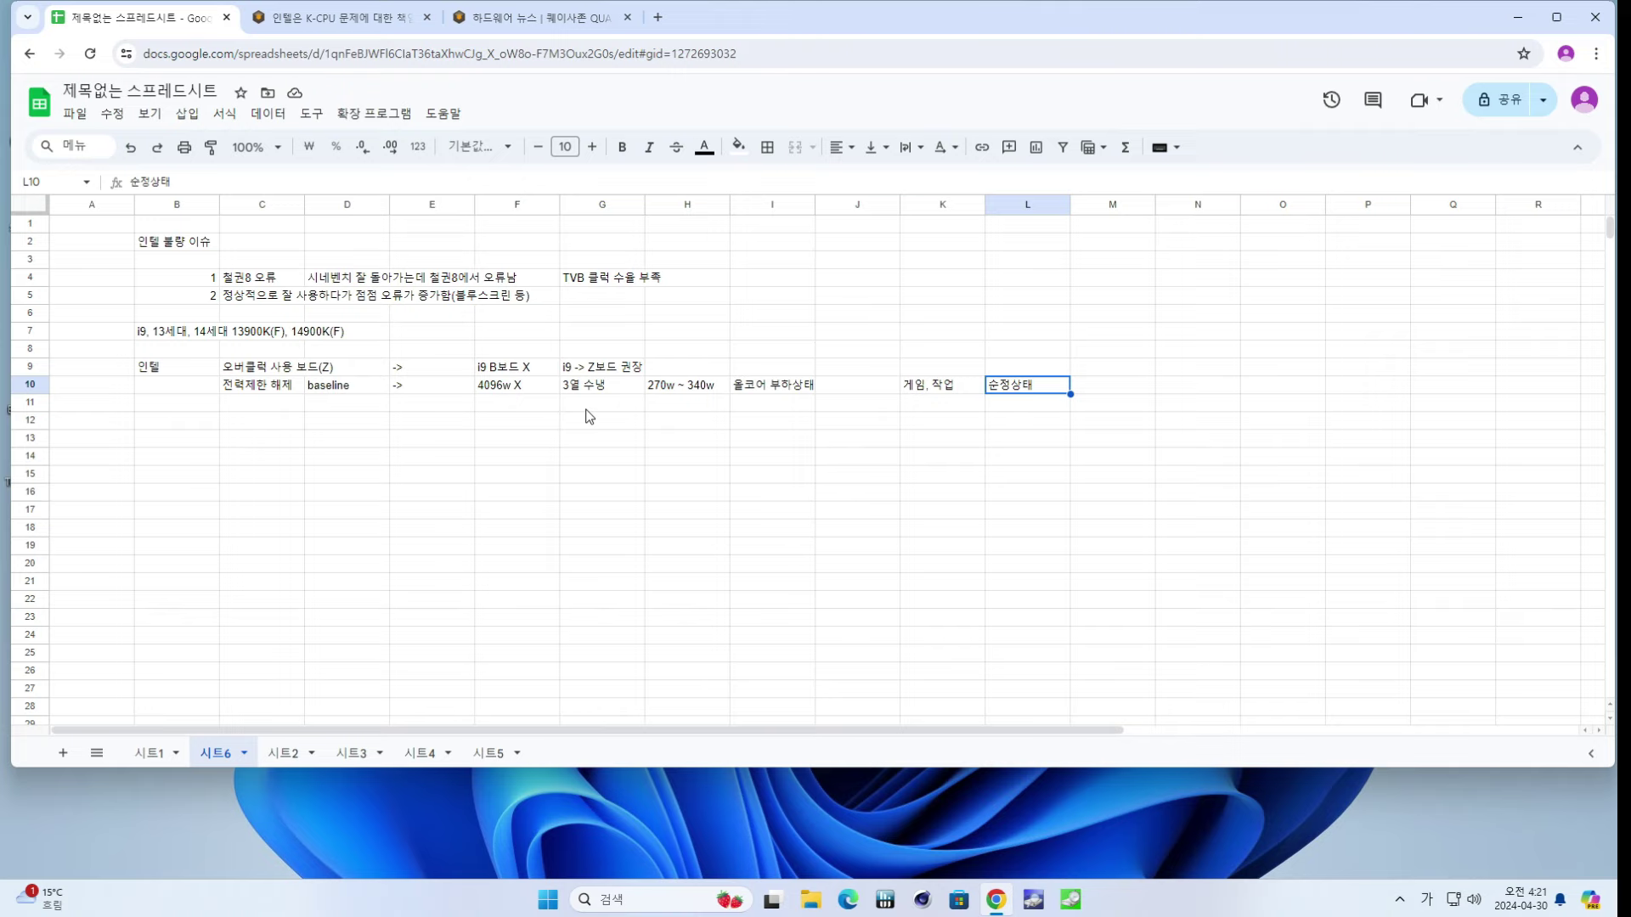
# - Switch to the Quasarzone forum, open the post "과전력이 문제인가? 고전압이 문제인가?" and read its body
pyautogui.hotkey('ctrl', 'Tab')
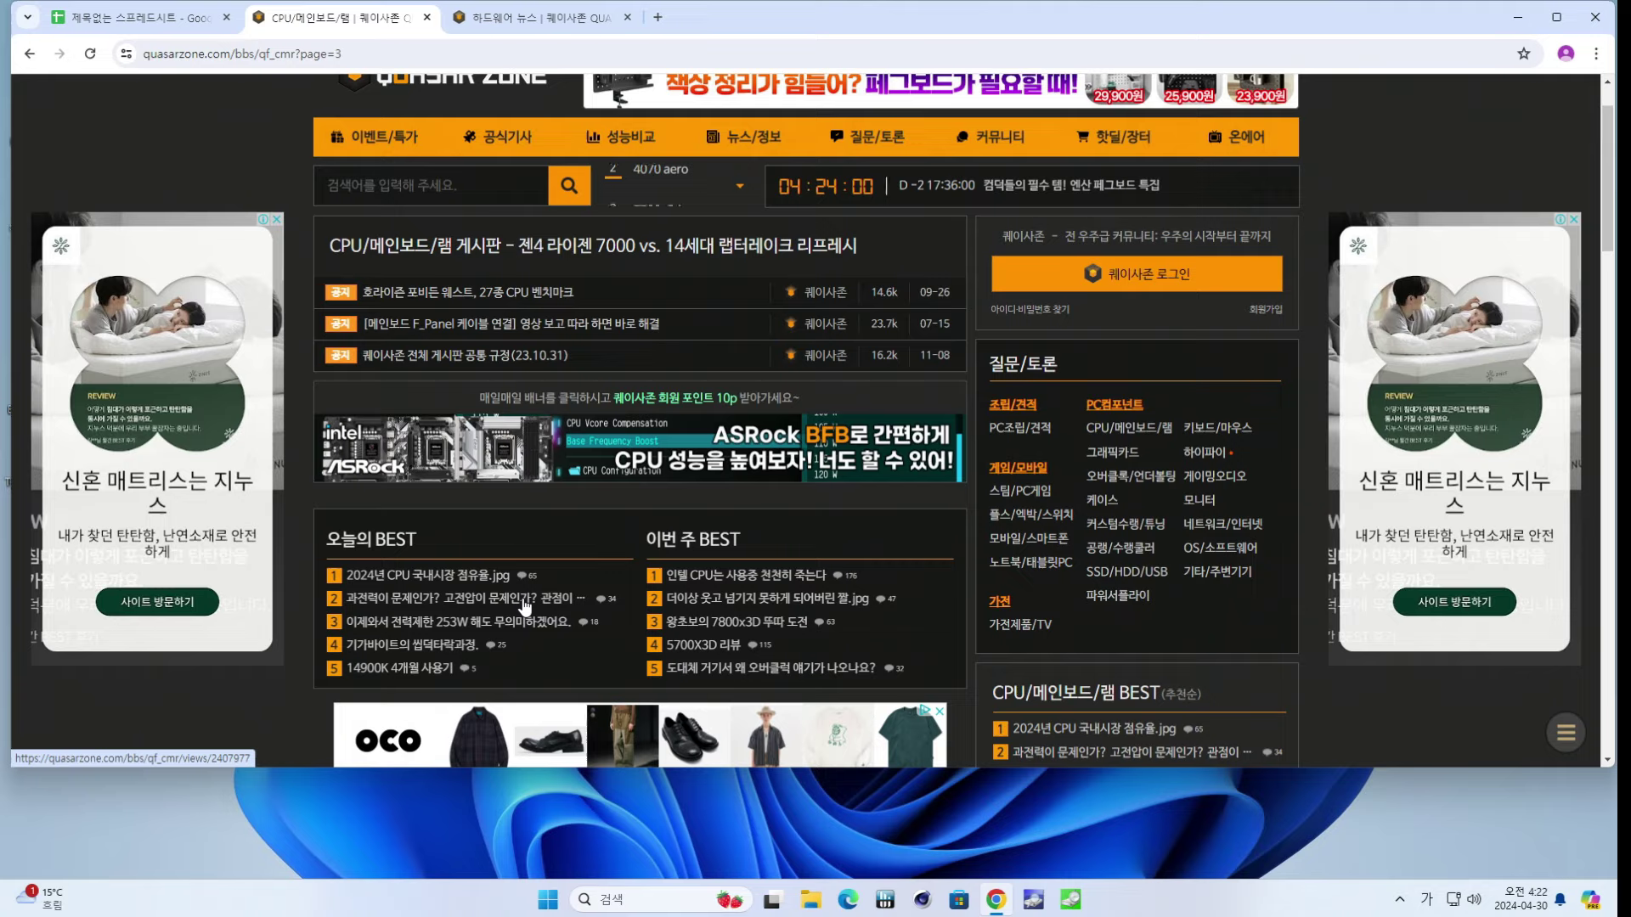
pyautogui.click(525, 607)
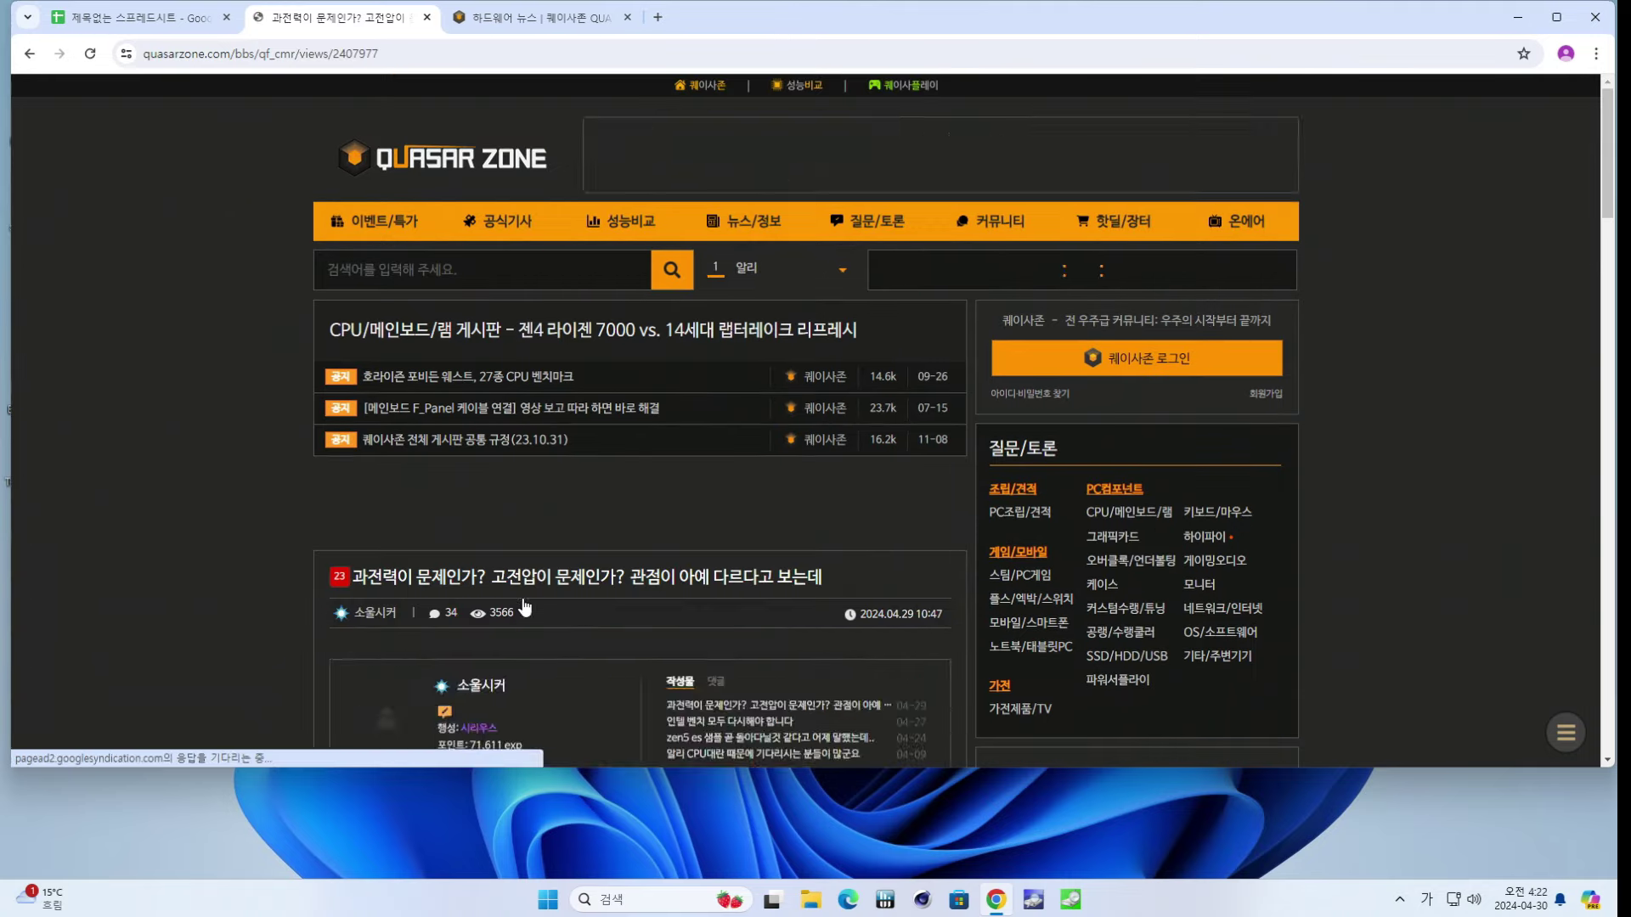
pyautogui.scroll(-4, 655, 339)
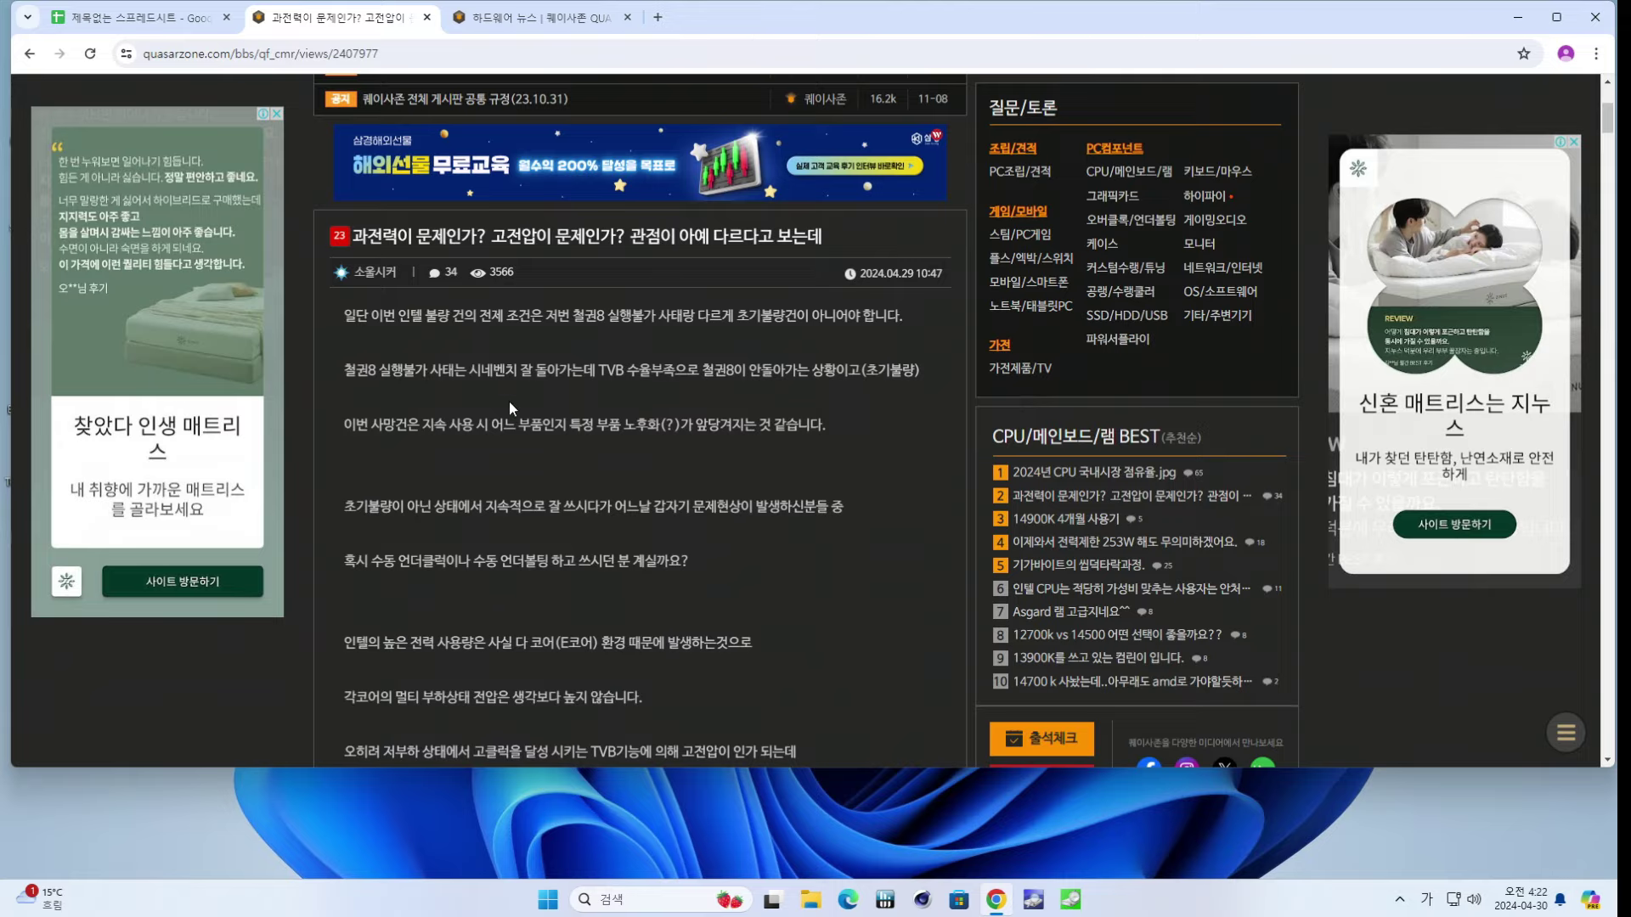
pyautogui.scroll(-10, 501, 401)
pyautogui.scroll(-15, 578, 335)
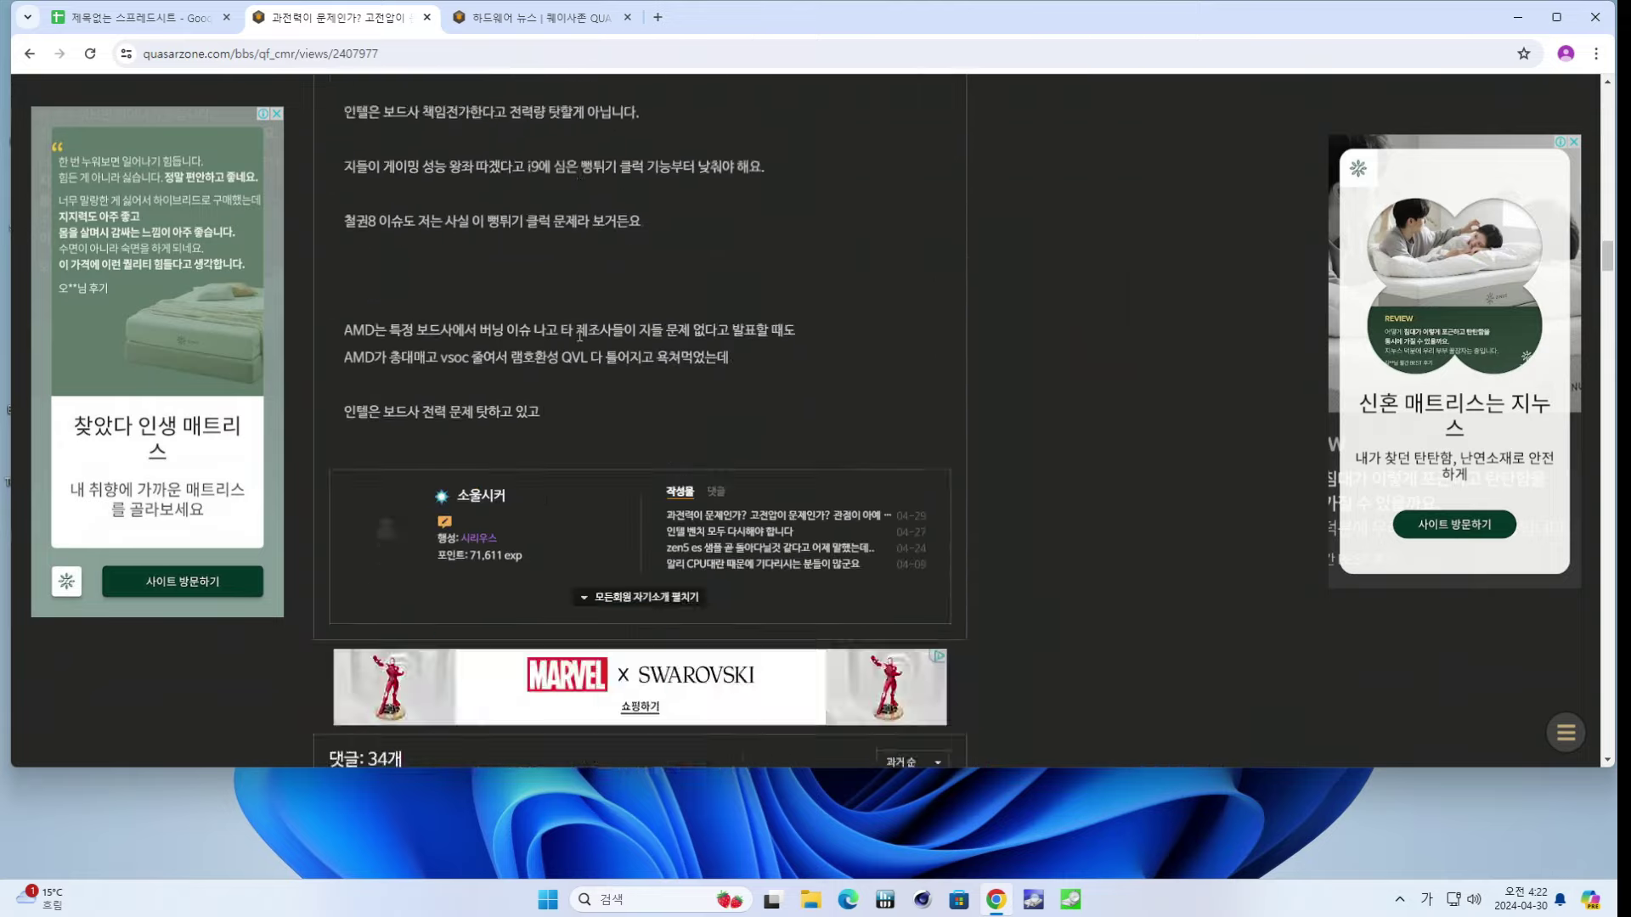
# - Examine the comment from the 13900K owner with an MSI Z690 board, highlighting the board, BIOS and blue-screen passages, and skim the remaining replies
pyautogui.scroll(-2, 639, 360)
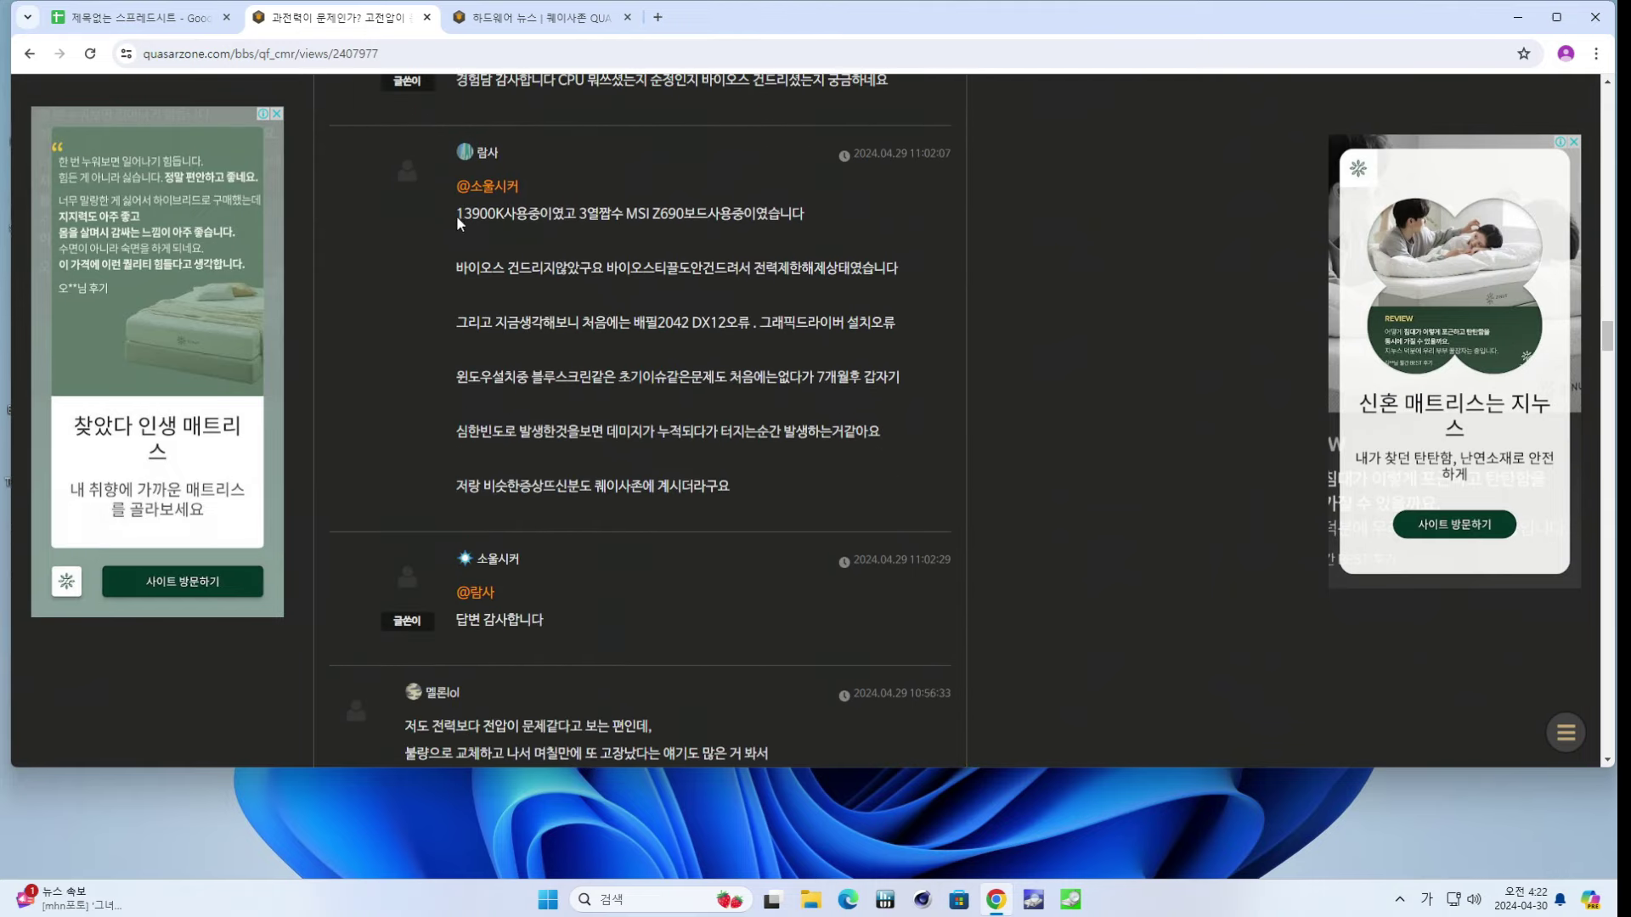
pyautogui.moveTo(652, 213); pyautogui.dragTo(708, 209)
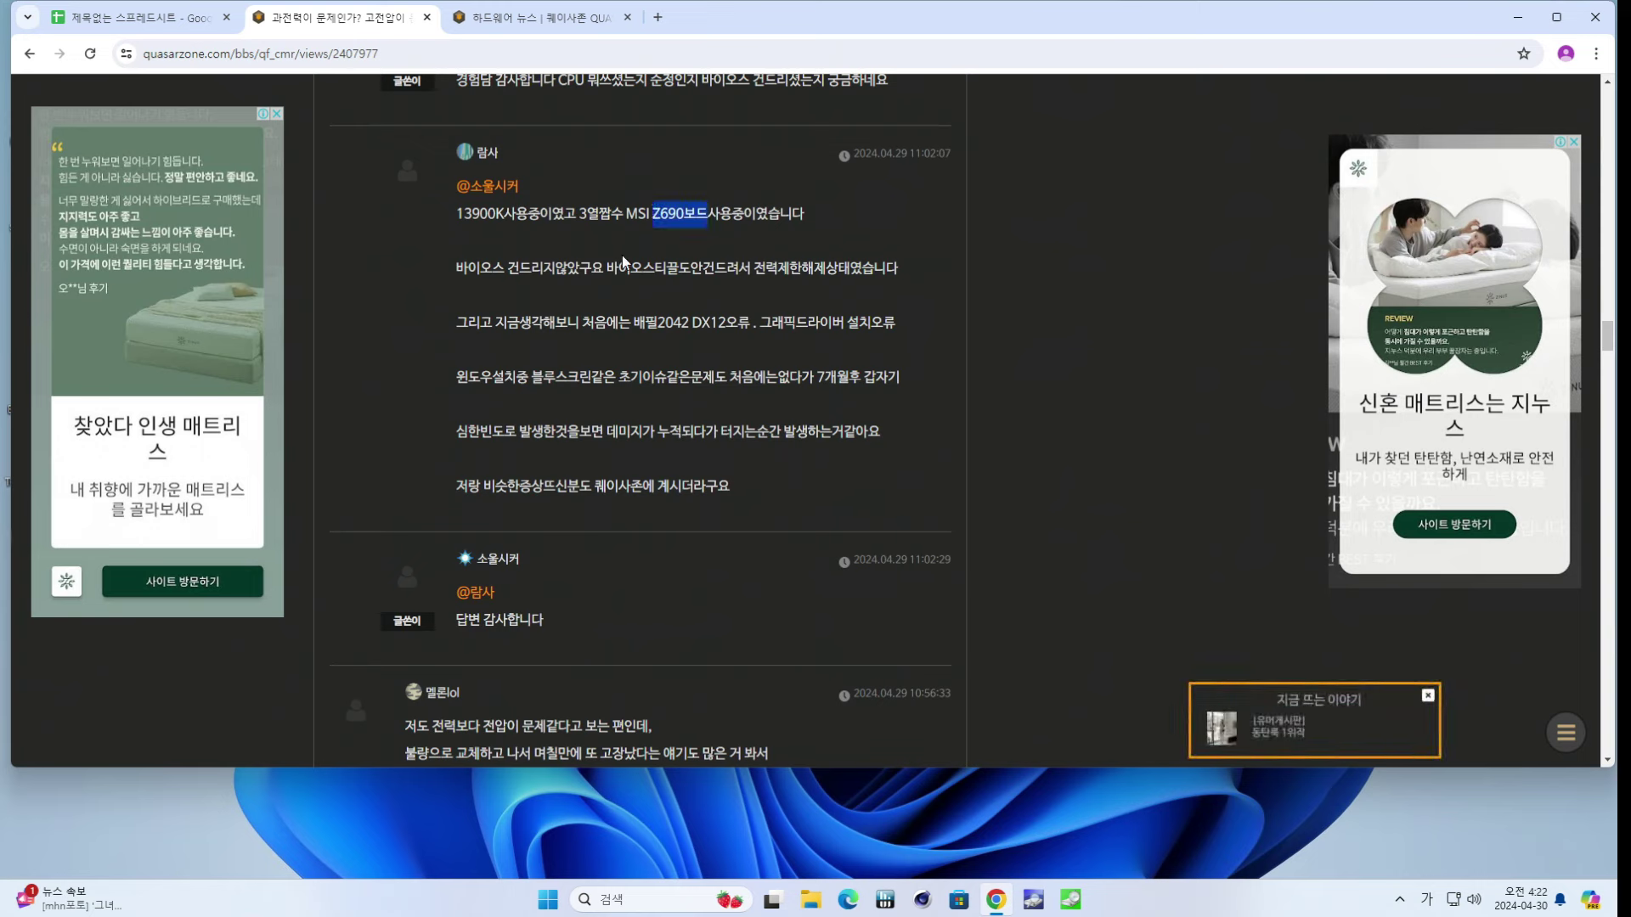
pyautogui.moveTo(469, 268)
pyautogui.mouseDown()
pyautogui.moveTo(903, 263)
pyautogui.moveTo(458, 276)
pyautogui.mouseUp()
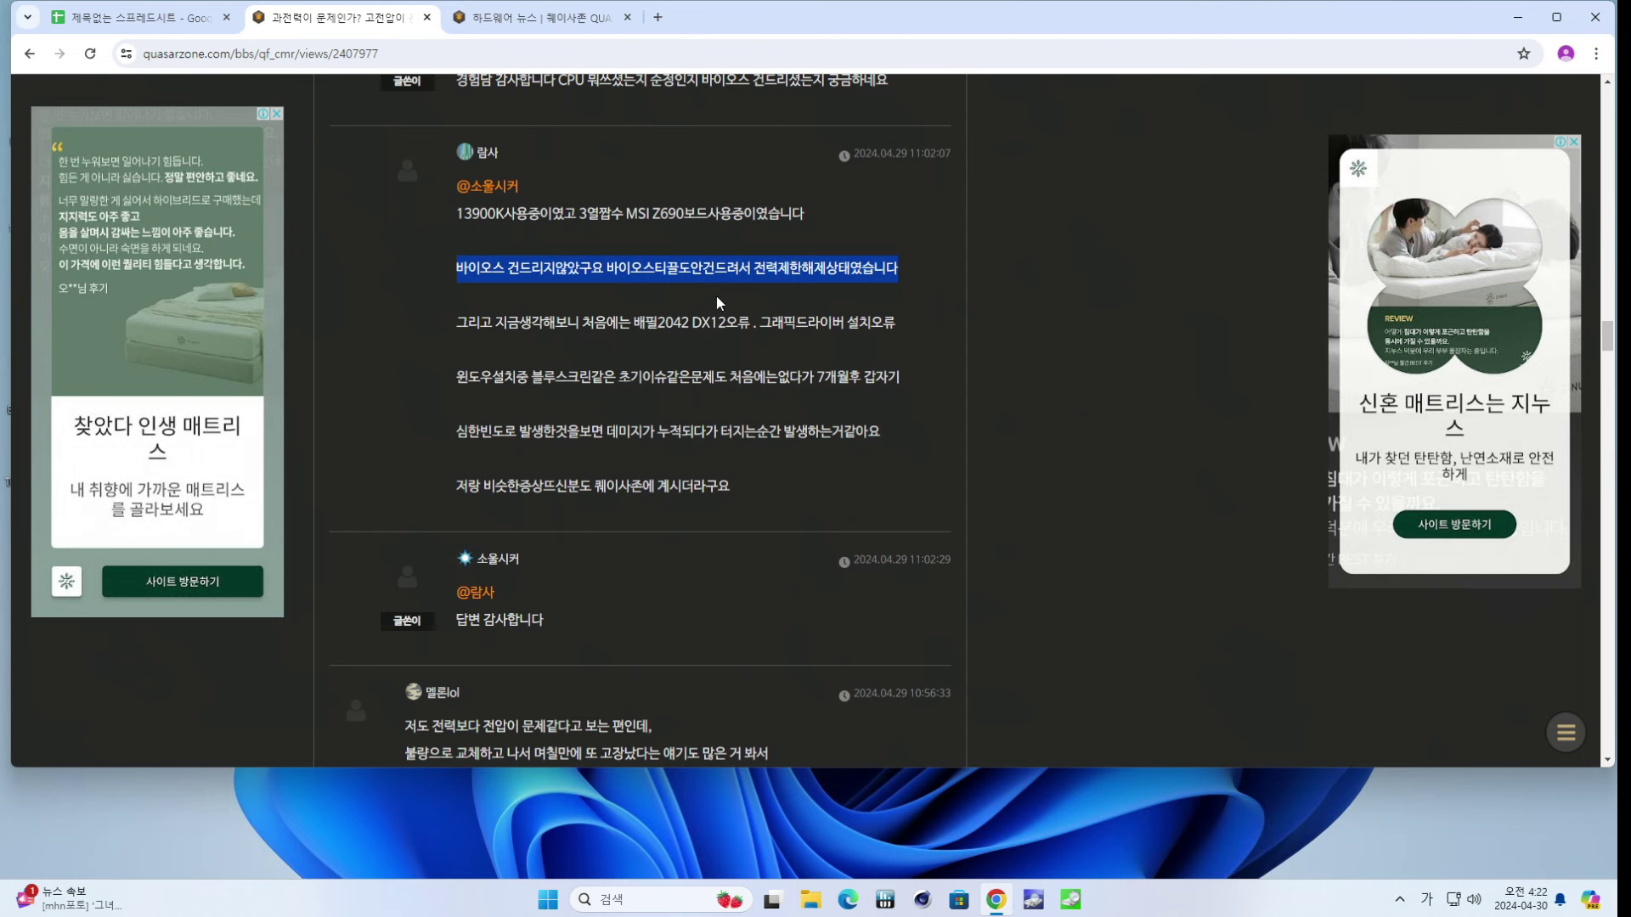
pyautogui.click(529, 374)
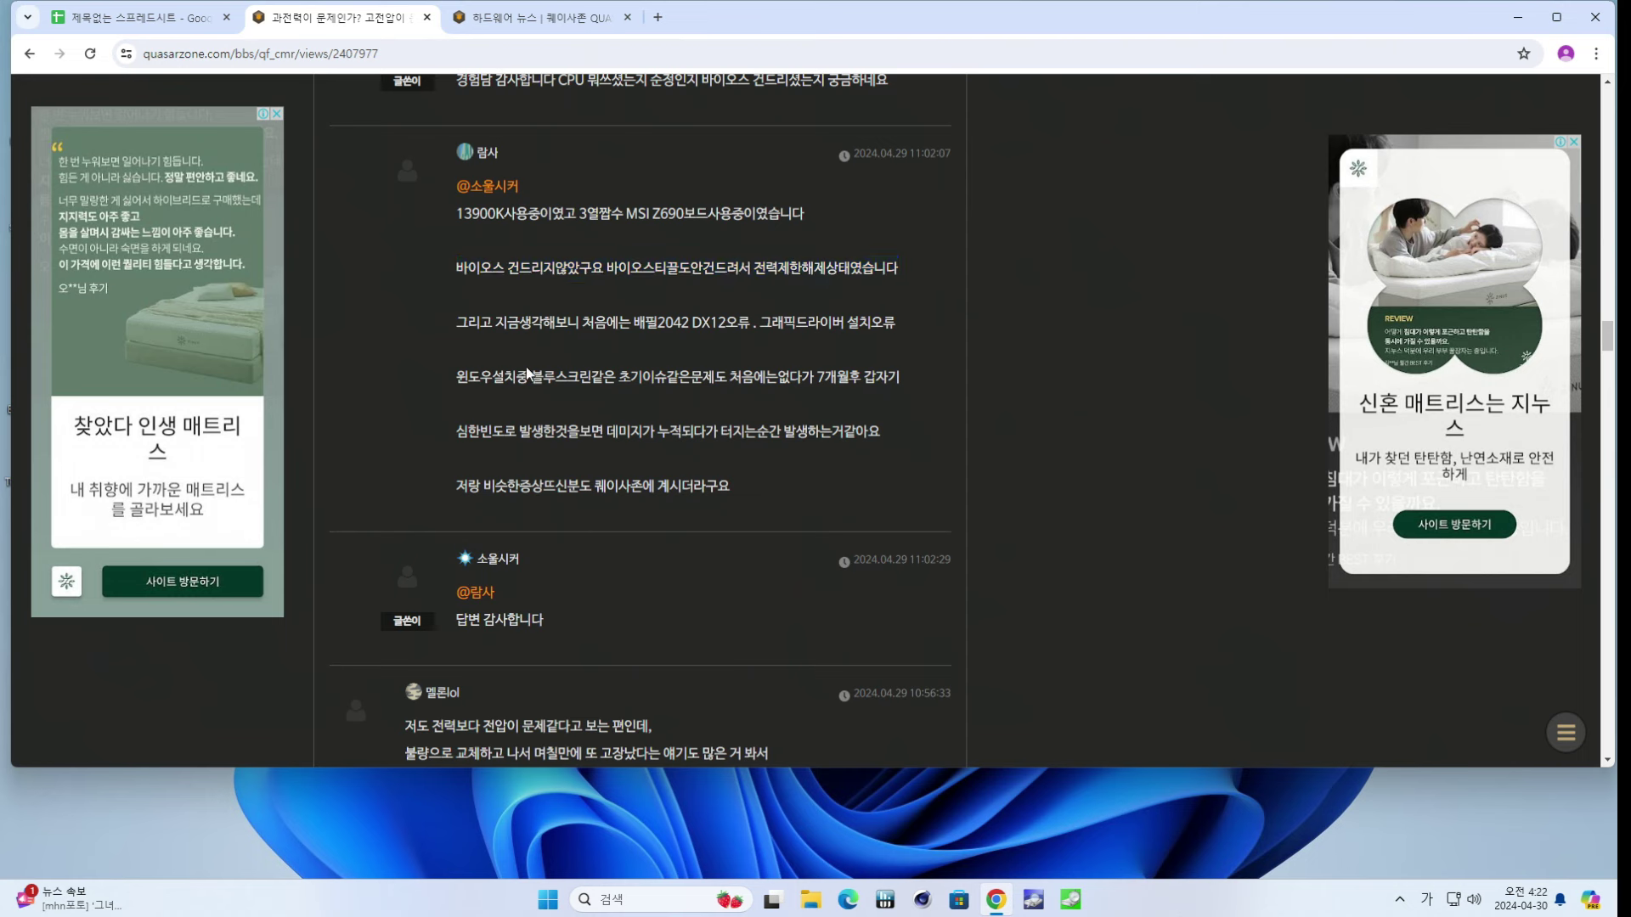
pyautogui.moveTo(469, 379); pyautogui.dragTo(625, 441)
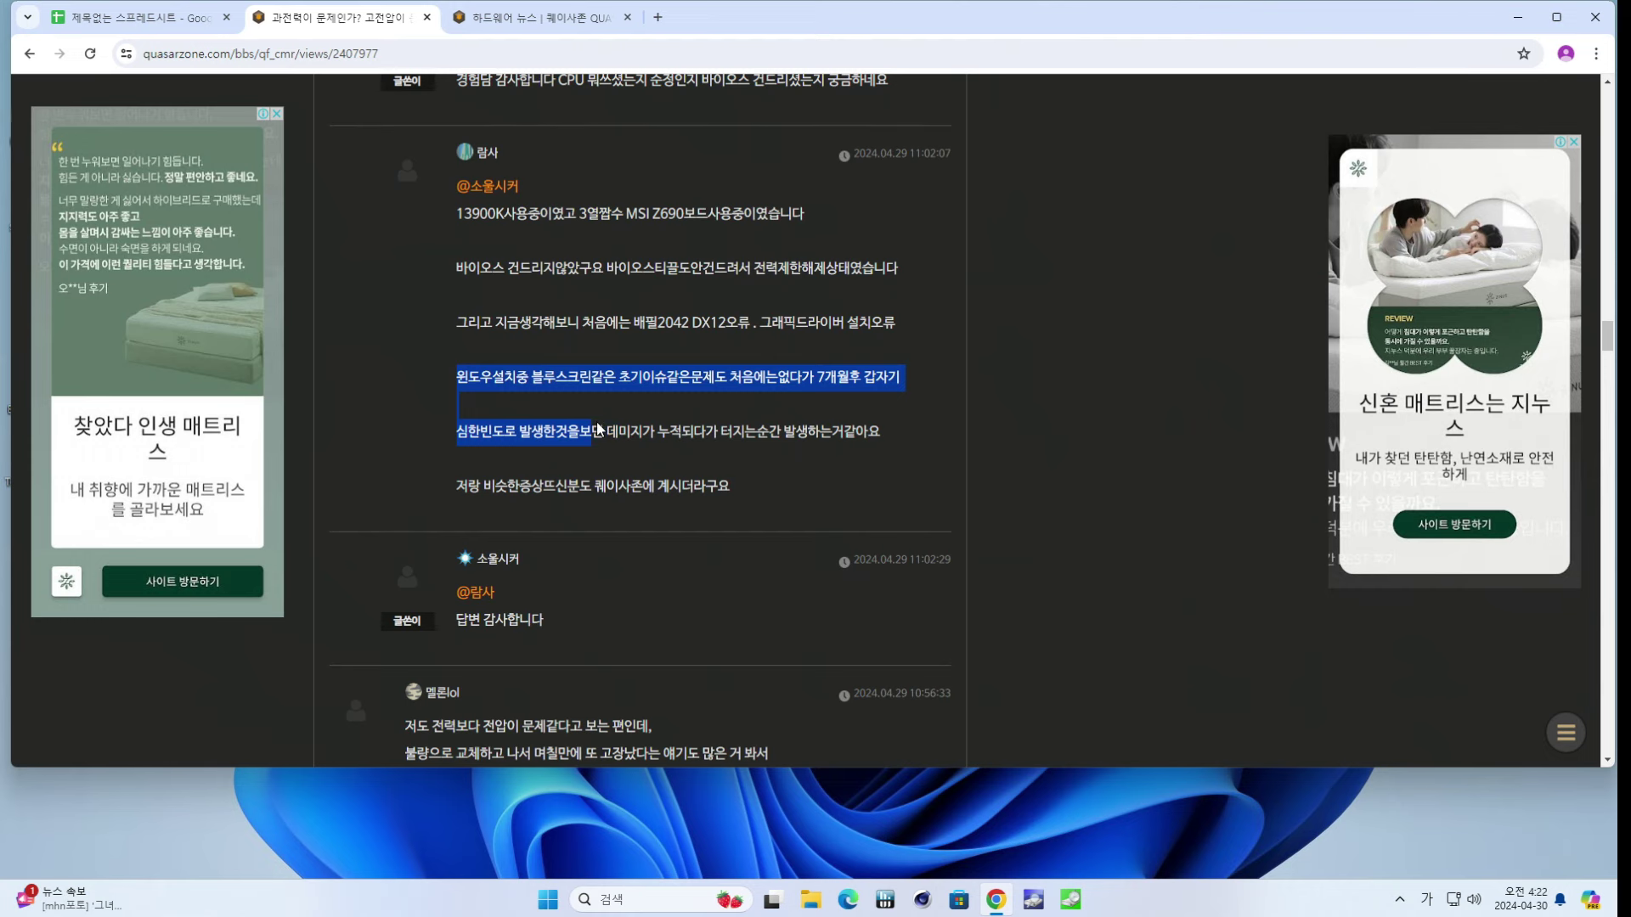
pyautogui.scroll(-15, 596, 422)
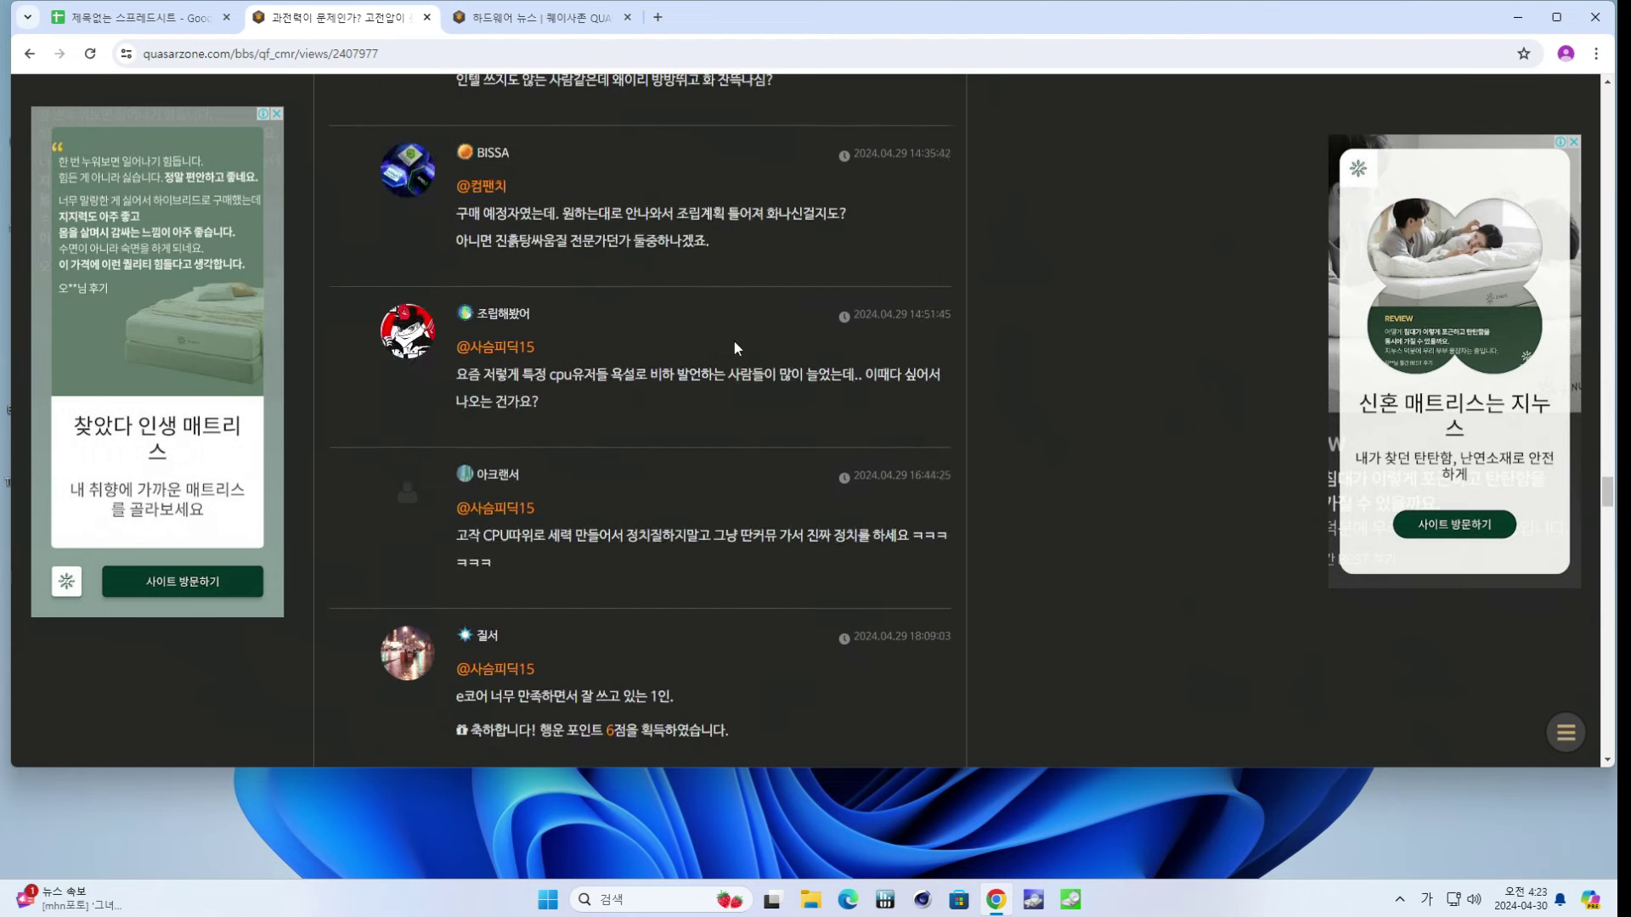
# - Return to the Google Sheets notes, review the last entries in row 10 and select empty cell M10
pyautogui.hotkey('ctrl', 'shift', 'Tab')
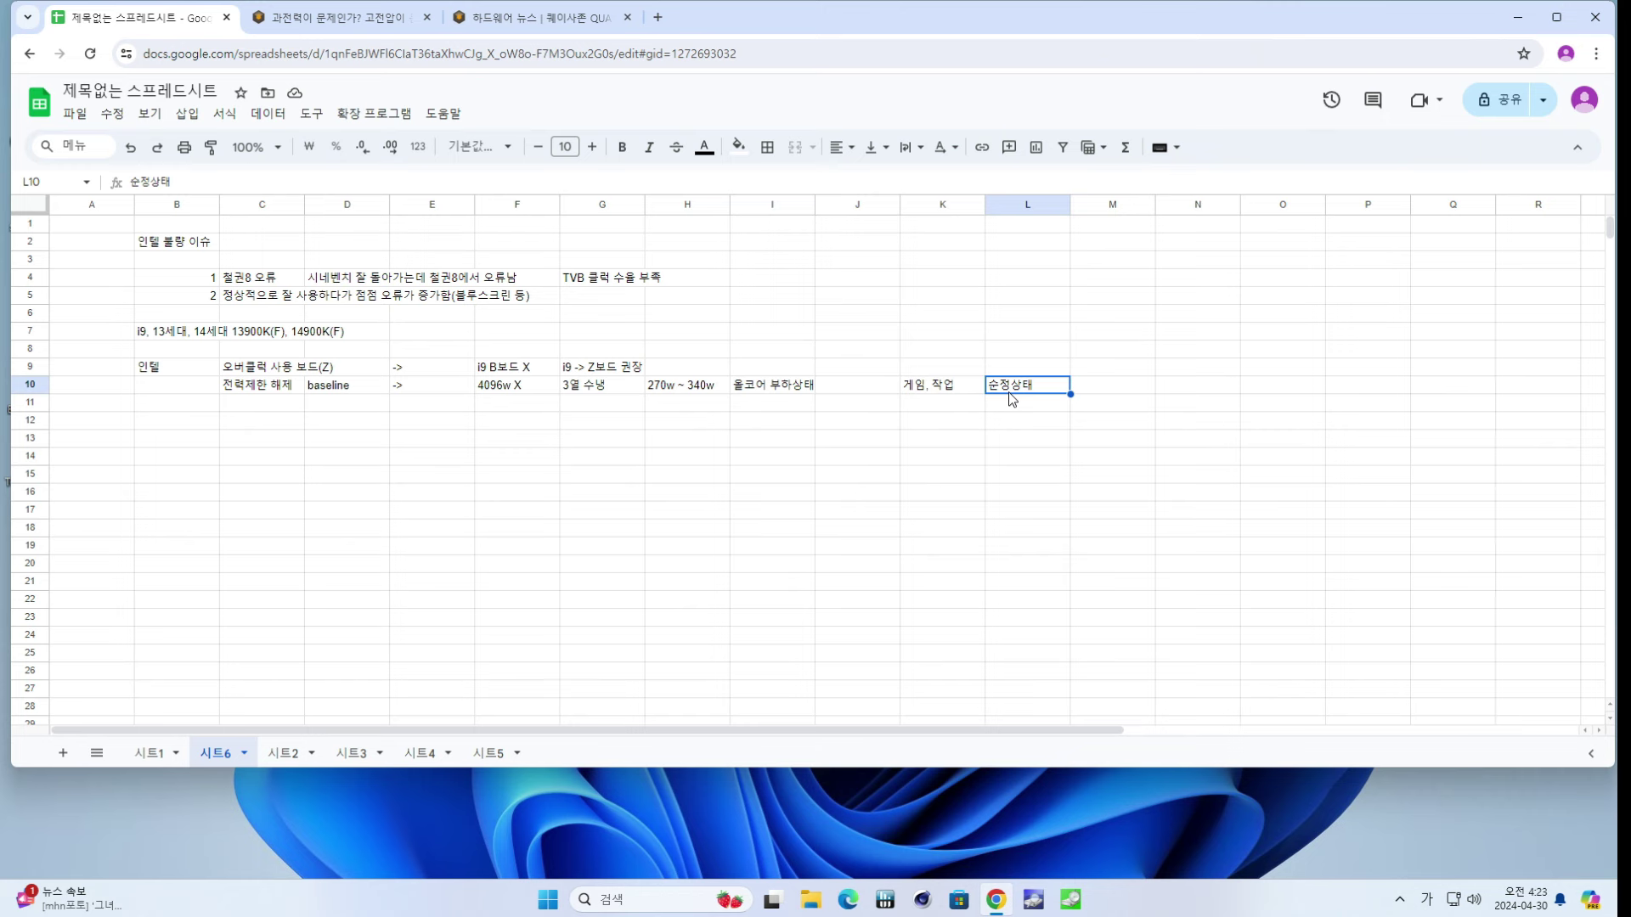
pyautogui.press('Down')
pyautogui.press('Up')
pyautogui.press('Left')
pyautogui.press('Right')
pyautogui.press('Left')
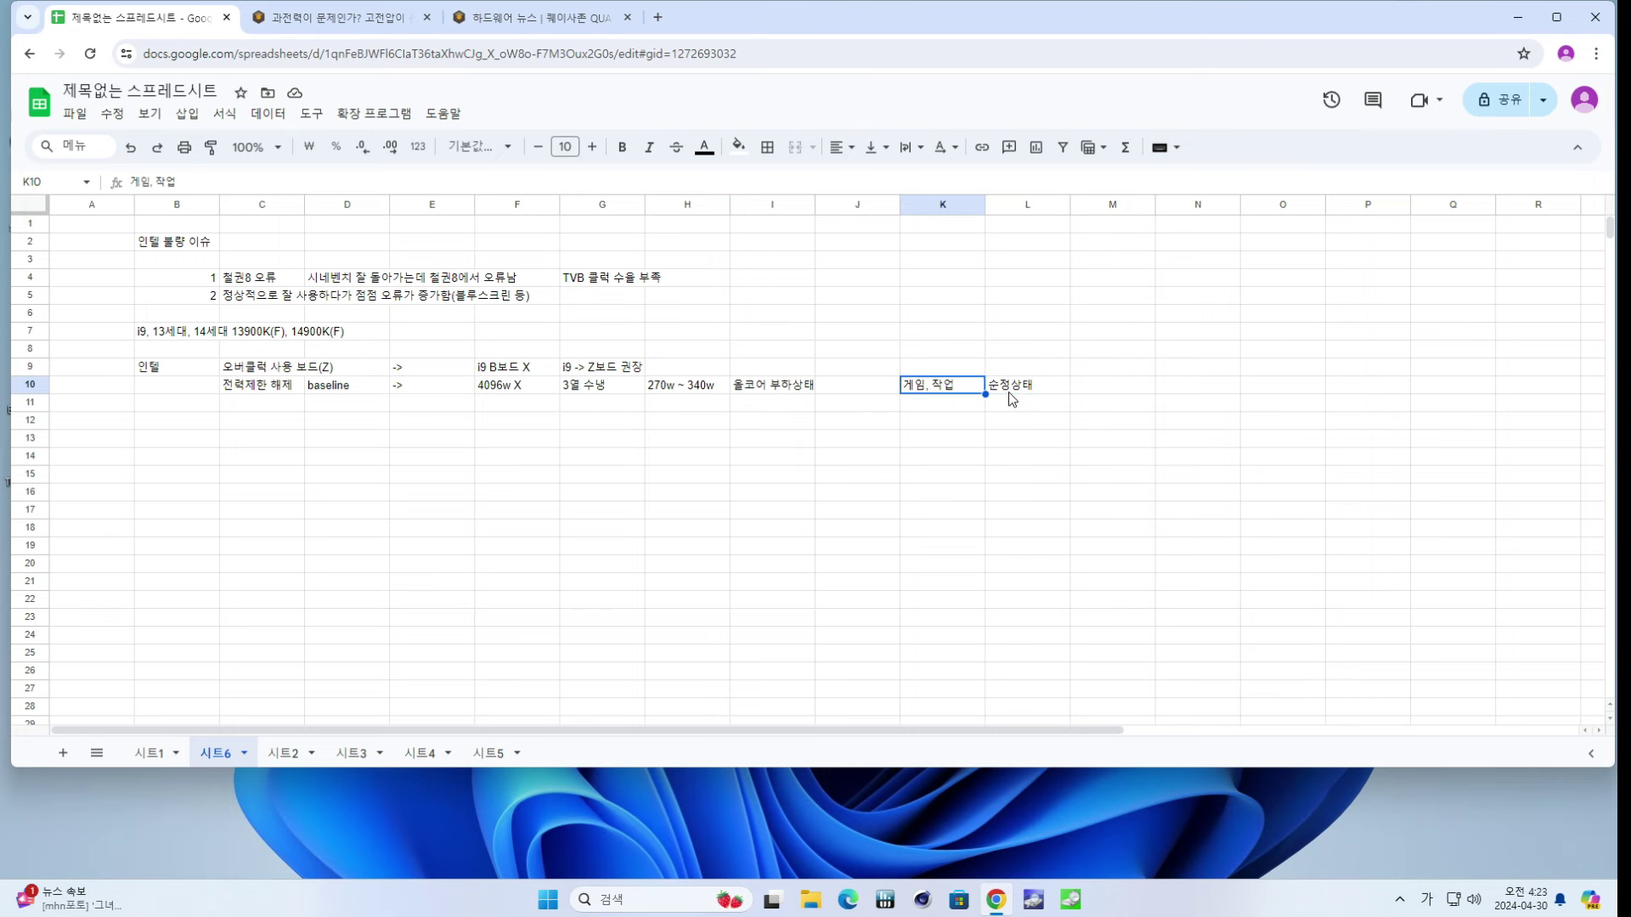
pyautogui.press('Right')
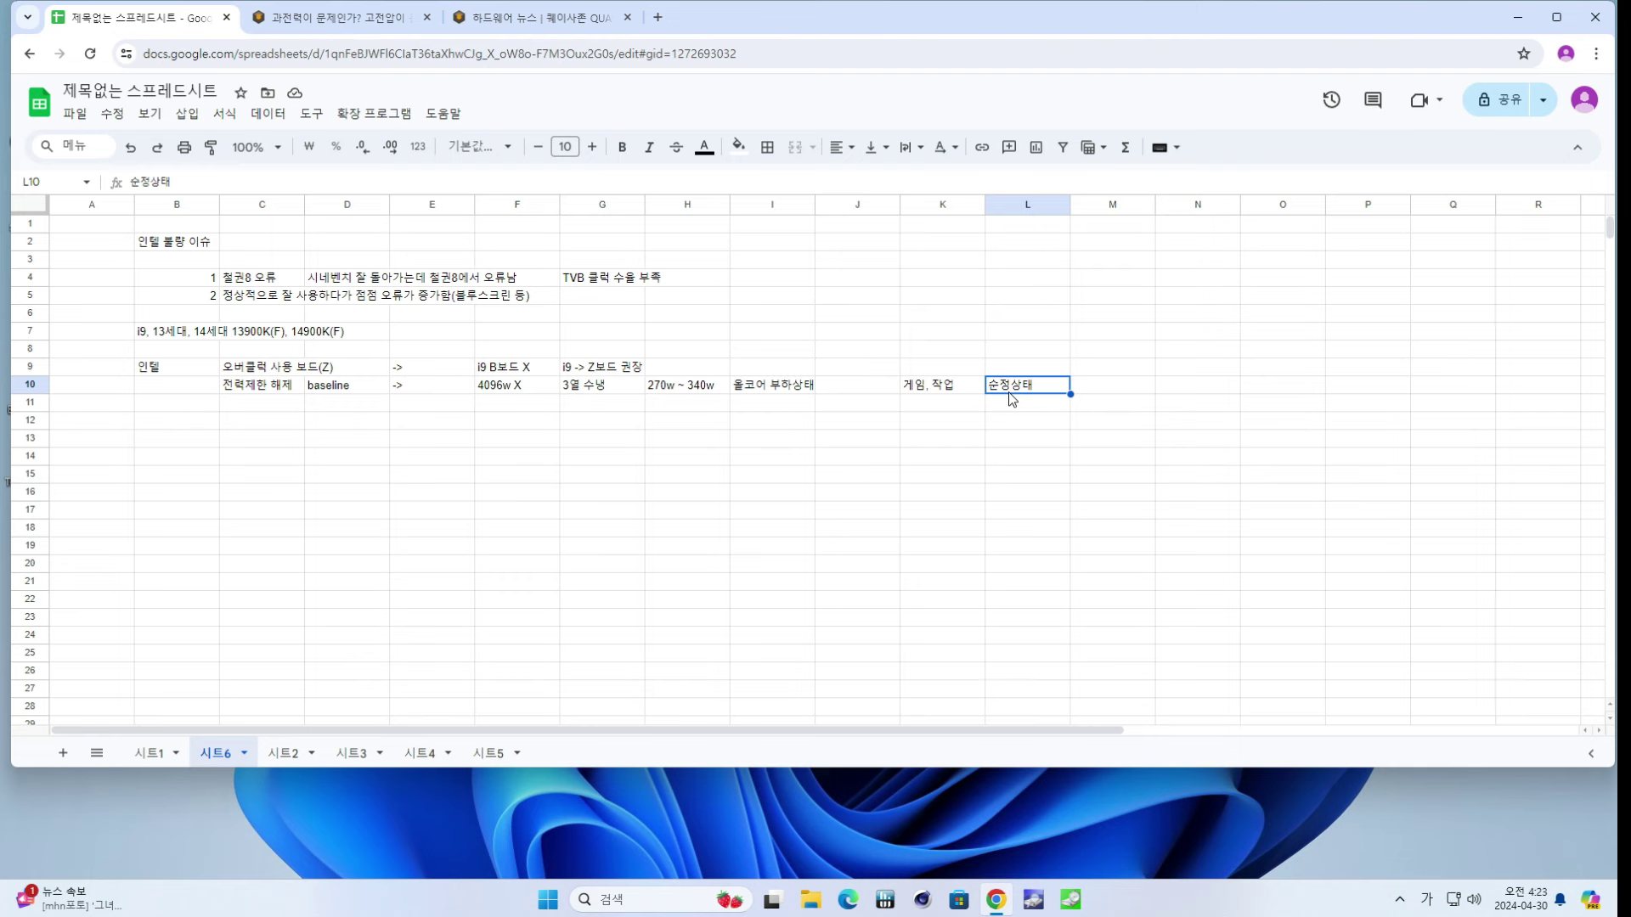
pyautogui.press('Right')
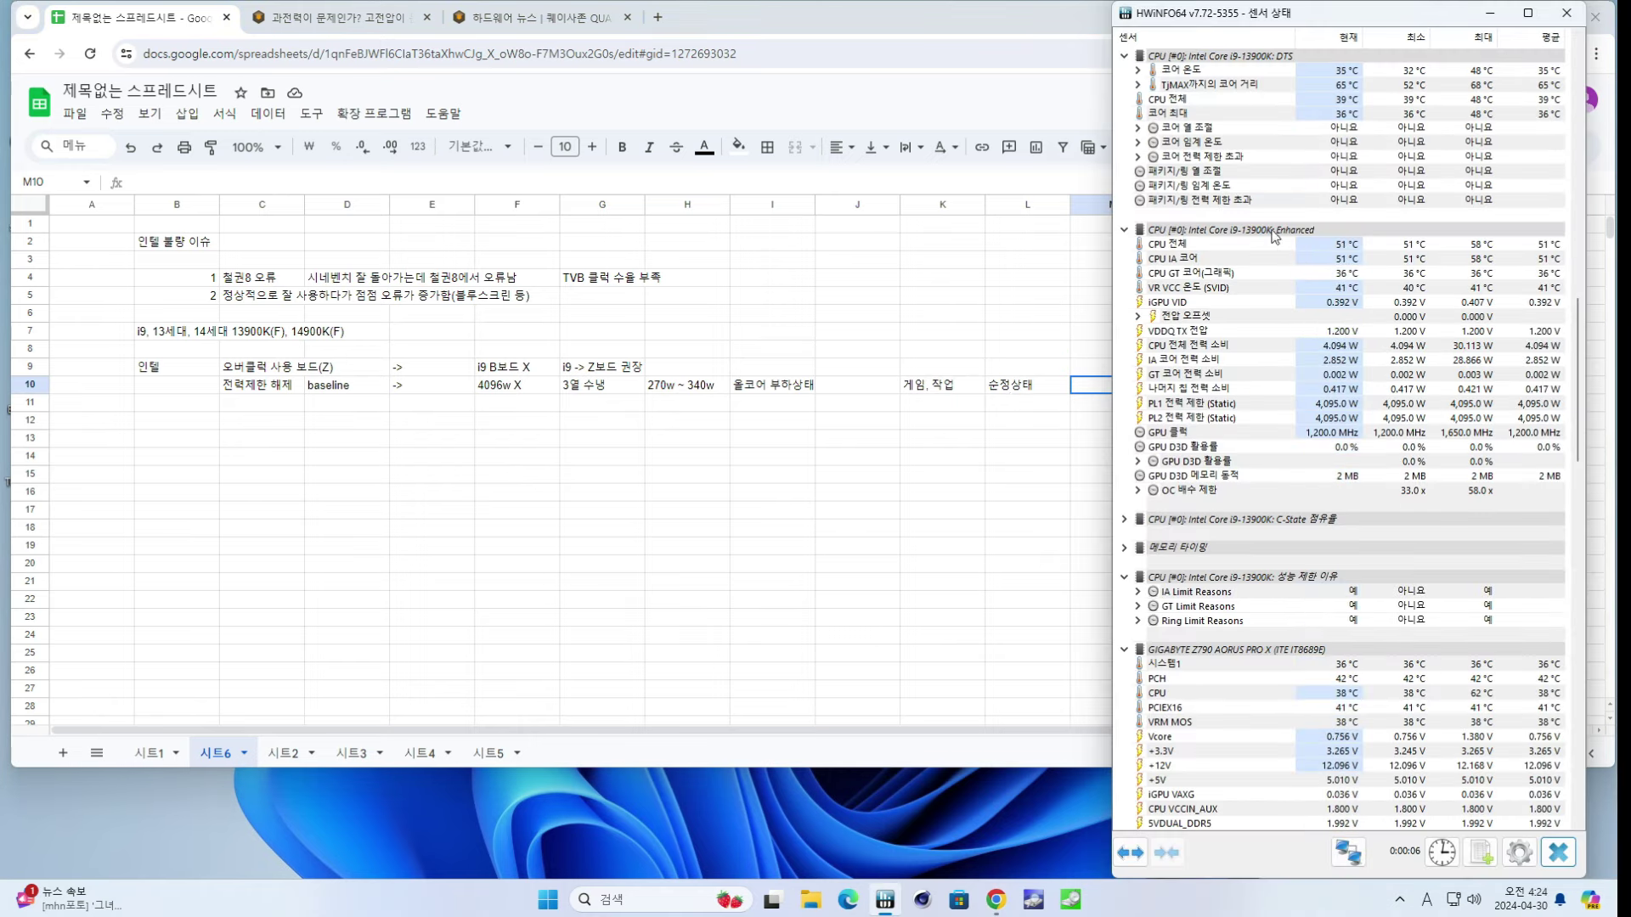
# - Examine the PL1 and PL2 power limits and the CPU package power reading in the HWiNFO64 sensor list
pyautogui.click(1443, 404)
pyautogui.click(1474, 419)
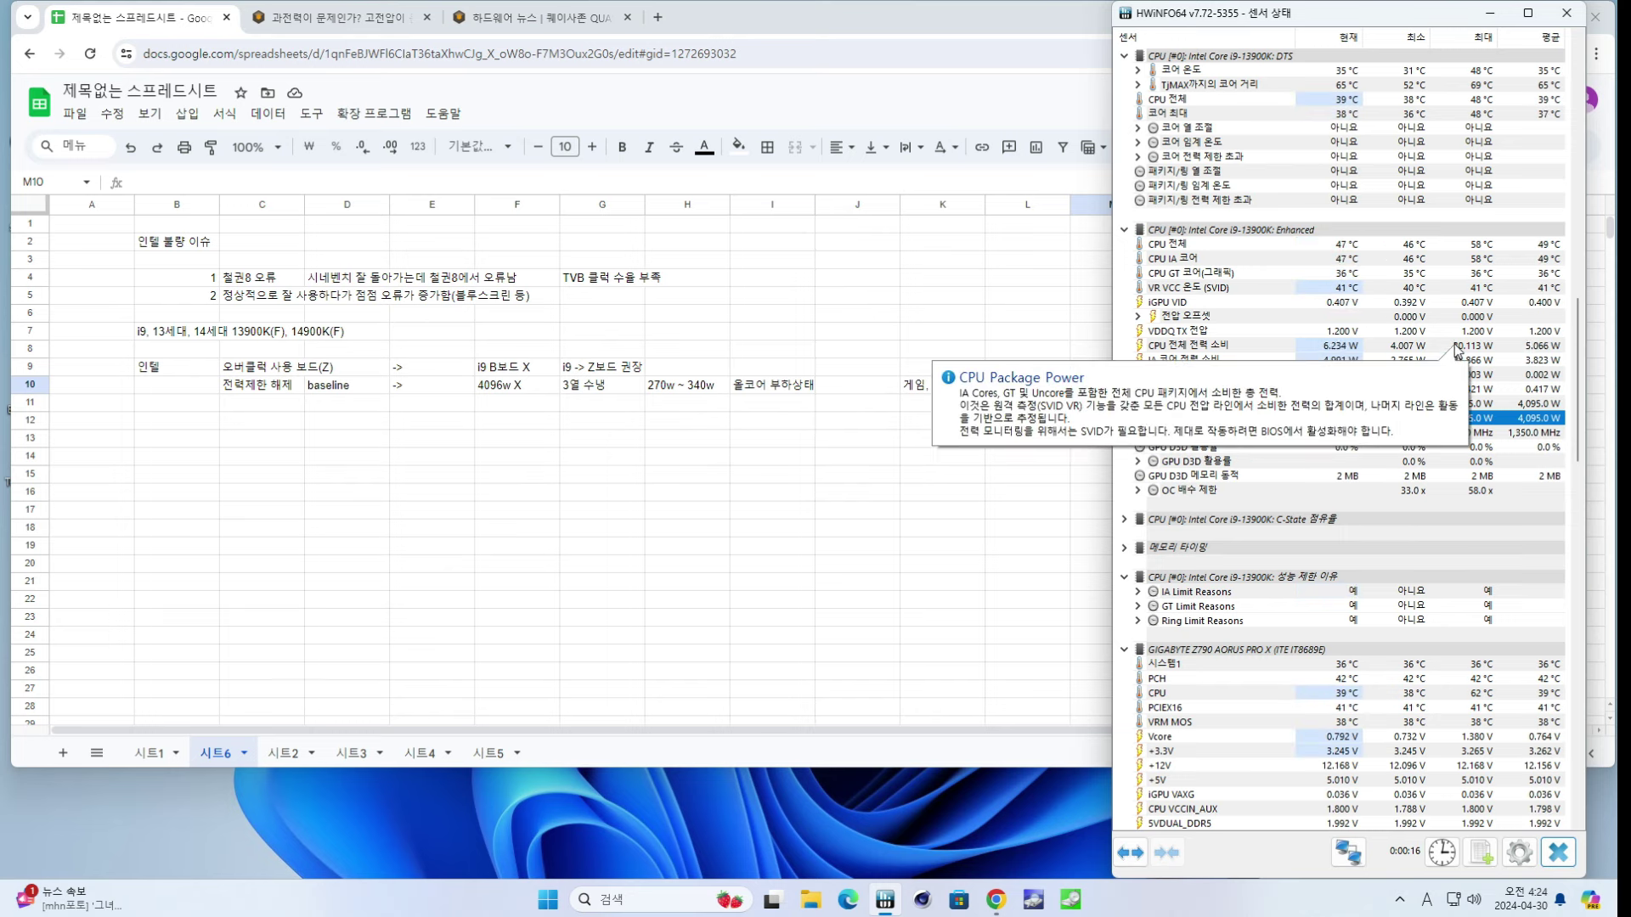
pyautogui.click(1184, 346)
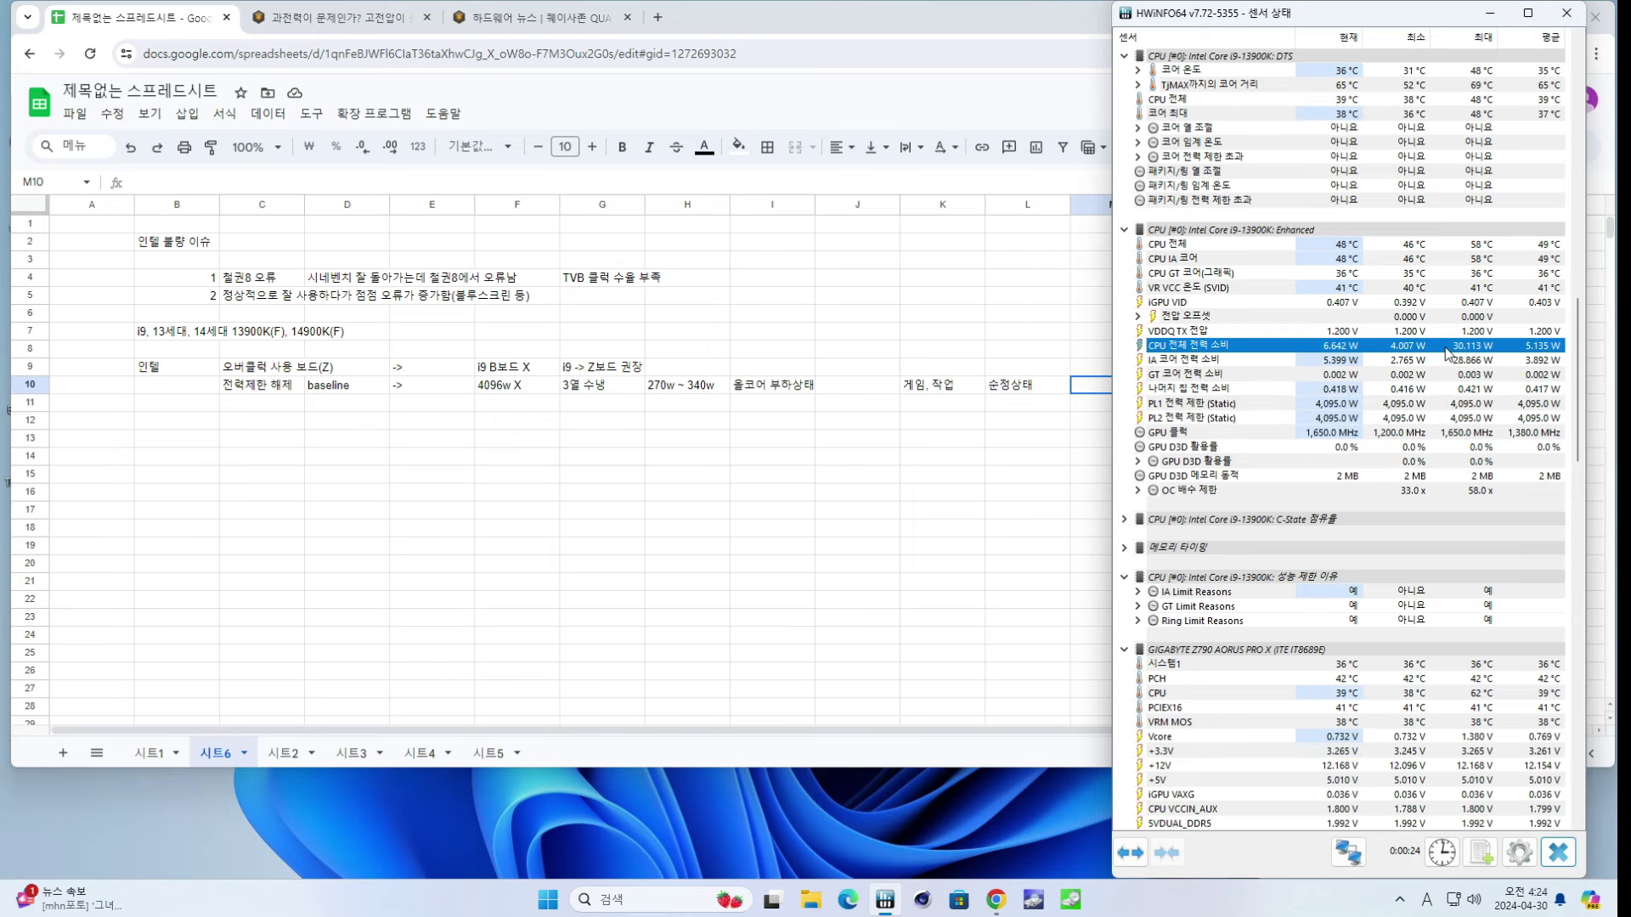
pyautogui.moveTo(1445, 348)
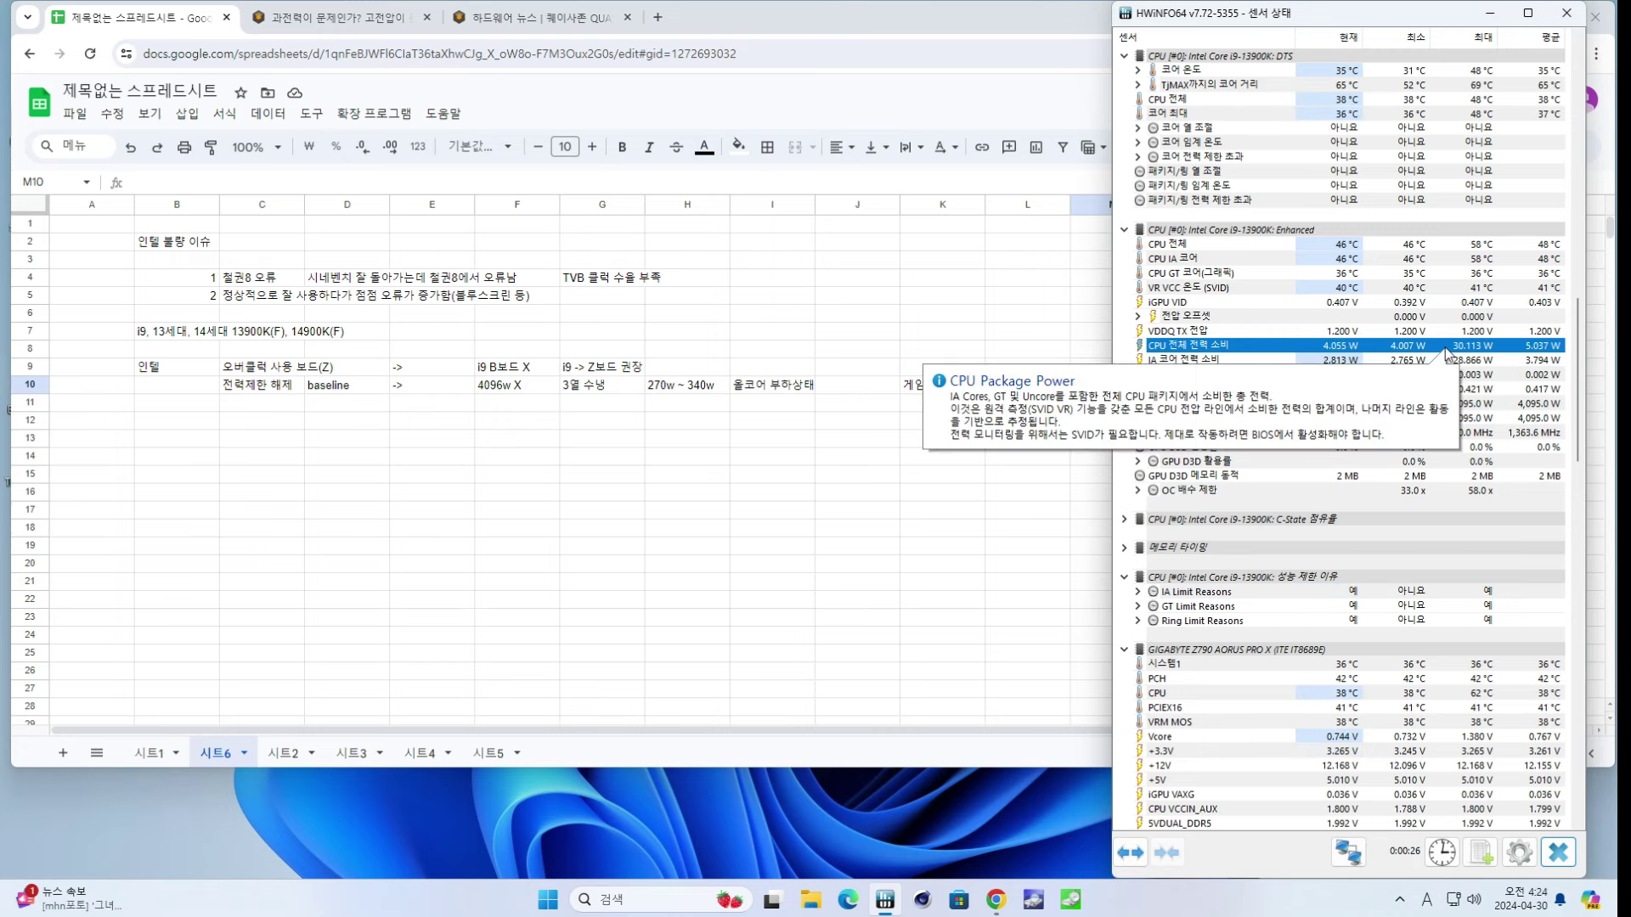
# - Return to the Google Sheets notes and enter "200w" in cell M10, beside the stock-state entry
pyautogui.click(1027, 406)
pyautogui.click(1104, 387)
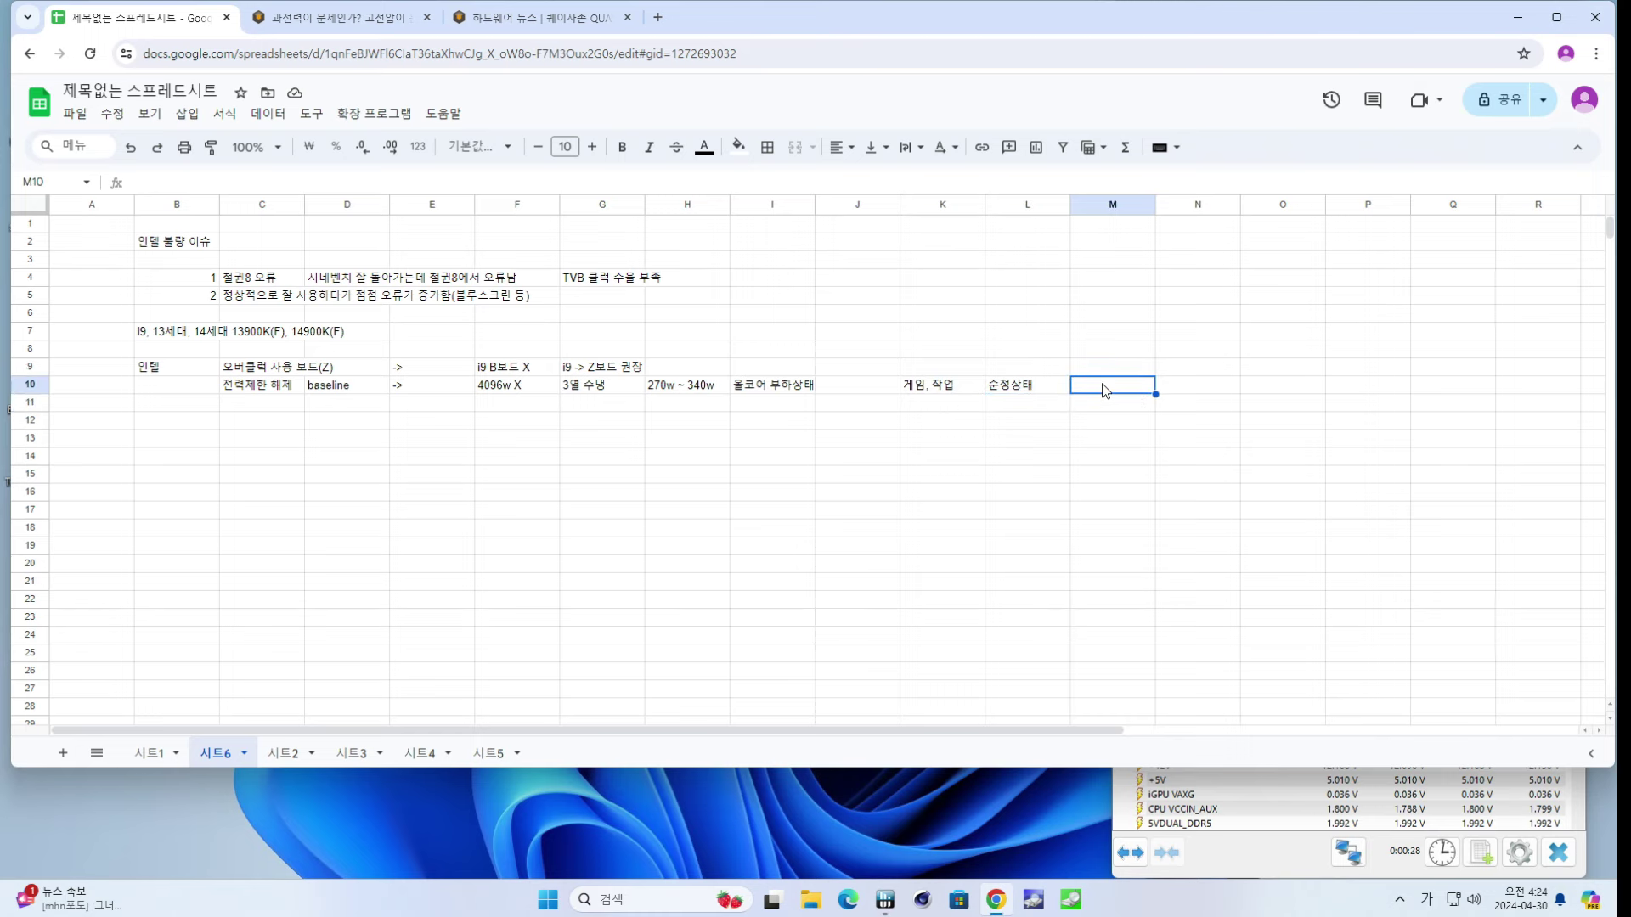
pyautogui.write('200w')
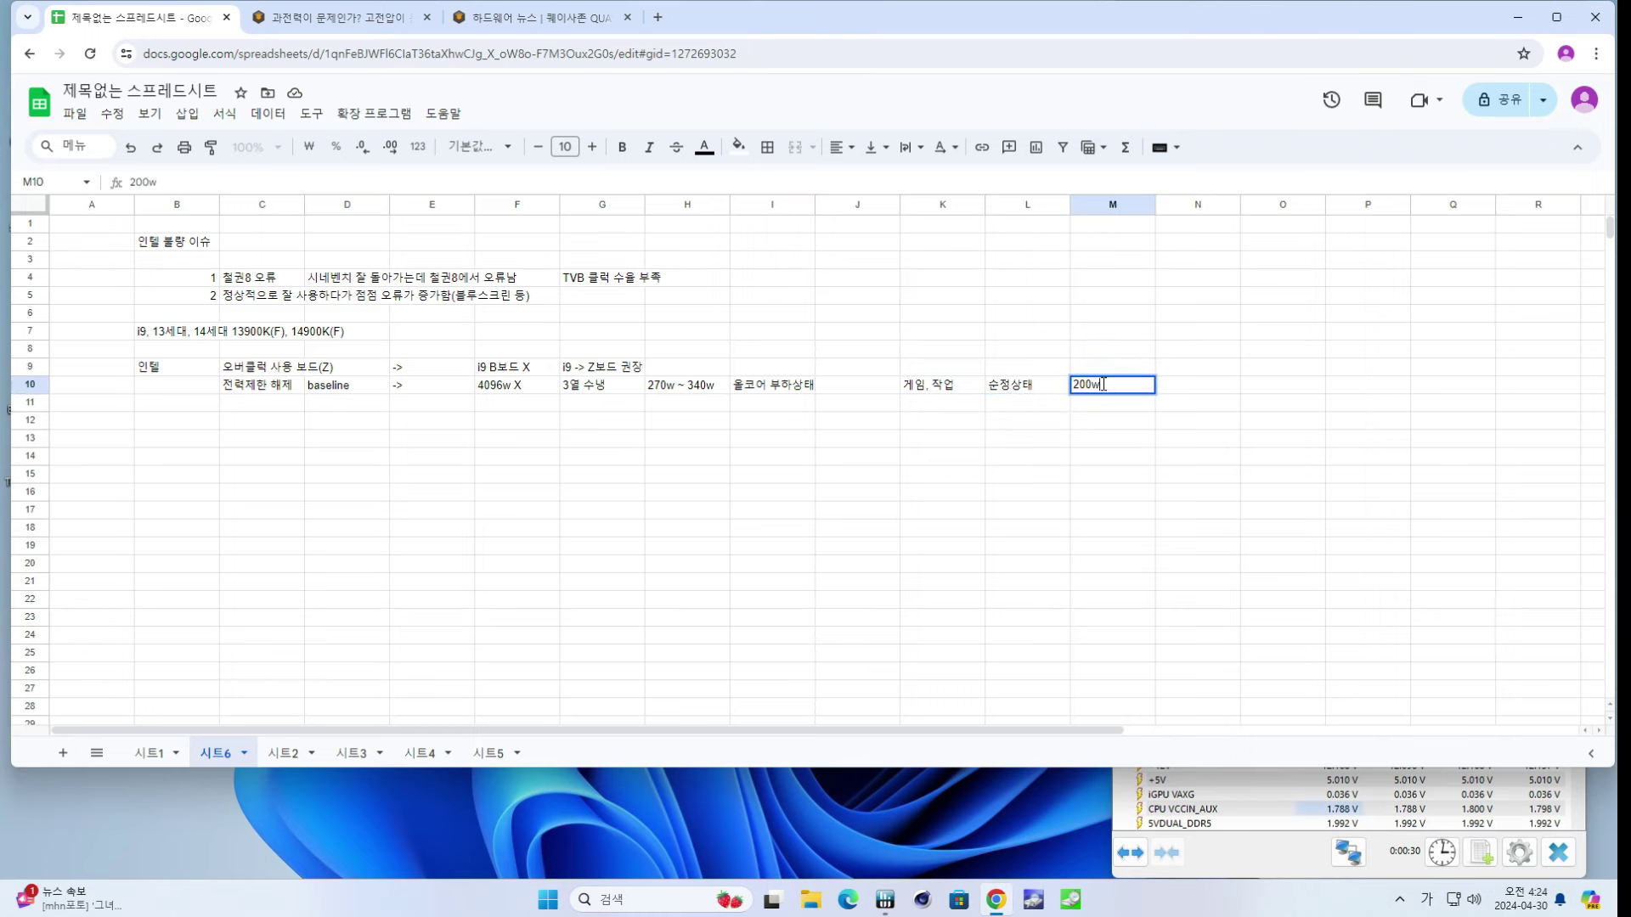
pyautogui.press('Return')
pyautogui.press('Up')
pyautogui.press('Left')
pyautogui.press('Left')
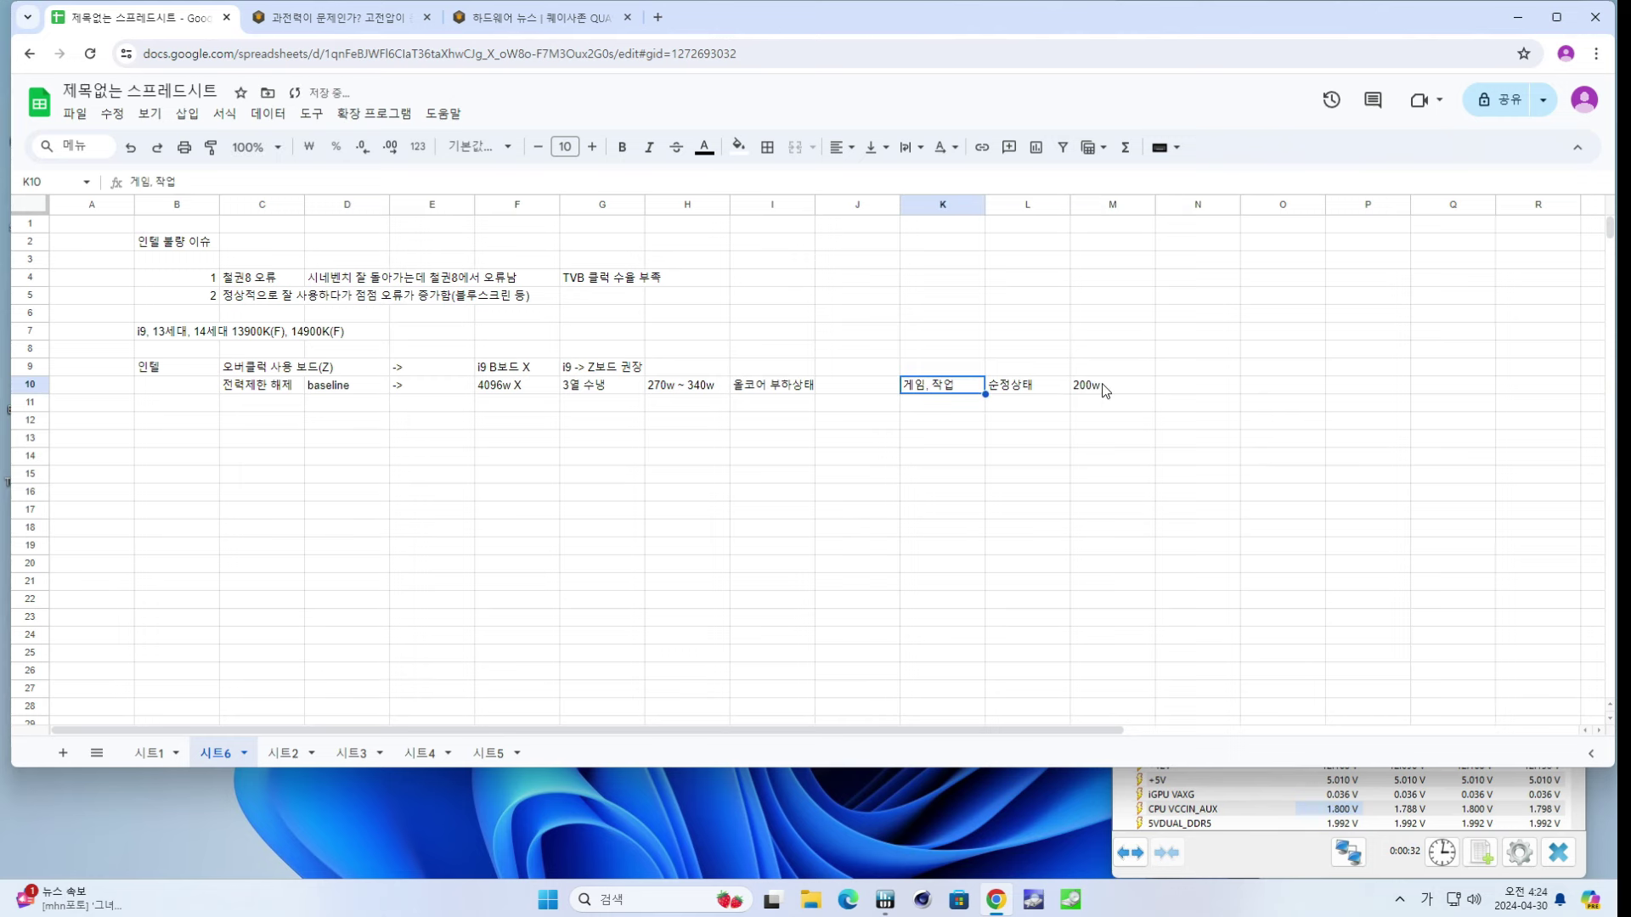
pyautogui.press('Right')
pyautogui.press('Right')
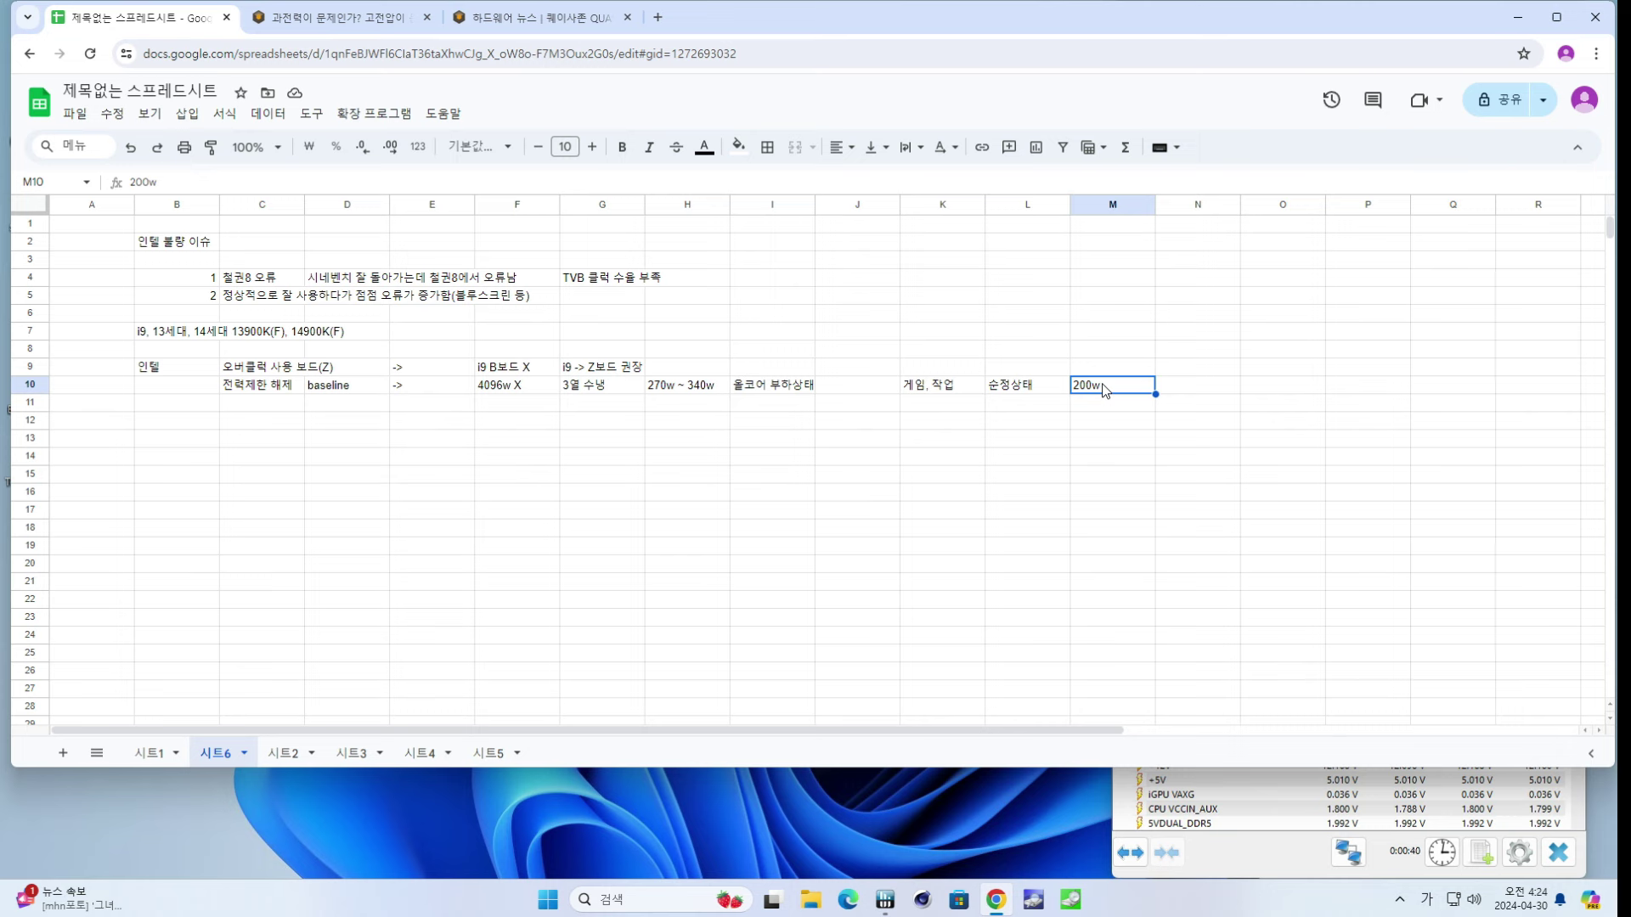
# - Enter "인텔 전력소비가 높다" in cell F12, two rows below the power limit notes
pyautogui.press('Down')
pyautogui.press('Down')
pyautogui.press('Left')
pyautogui.press('Left')
pyautogui.press('Left')
pyautogui.press('Left')
pyautogui.press('Left')
pyautogui.press('Left')
pyautogui.press('Left')
pyautogui.press('Left')
pyautogui.press('Left')
pyautogui.press('Left')
pyautogui.press('Left')
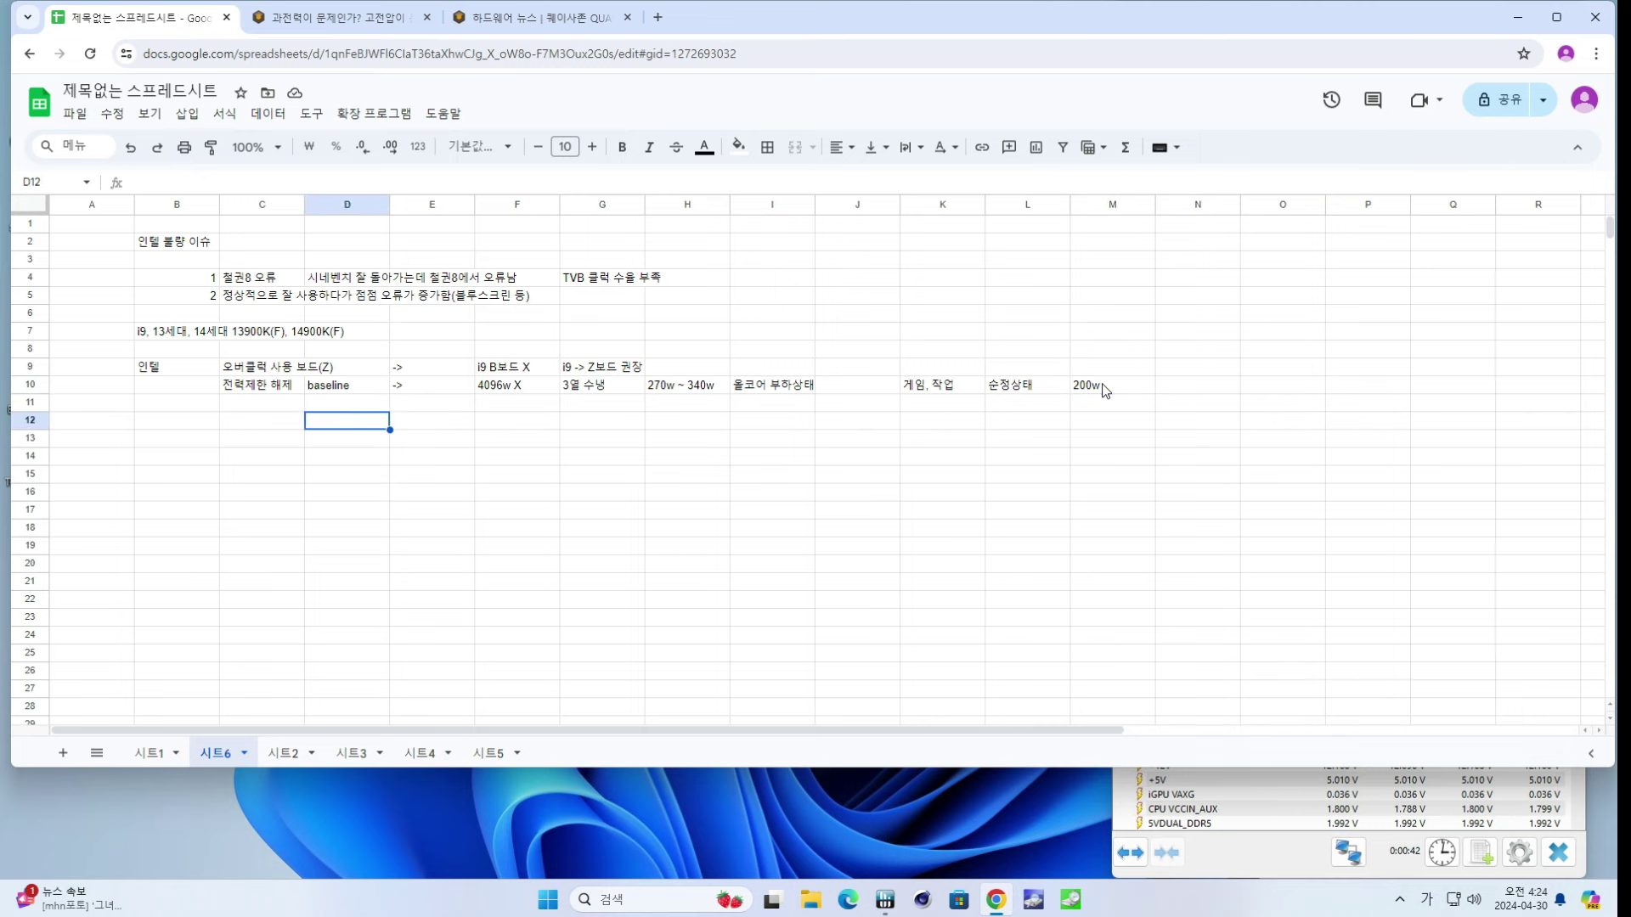
pyautogui.press('Right')
pyautogui.press('Right')
pyautogui.press('Right')
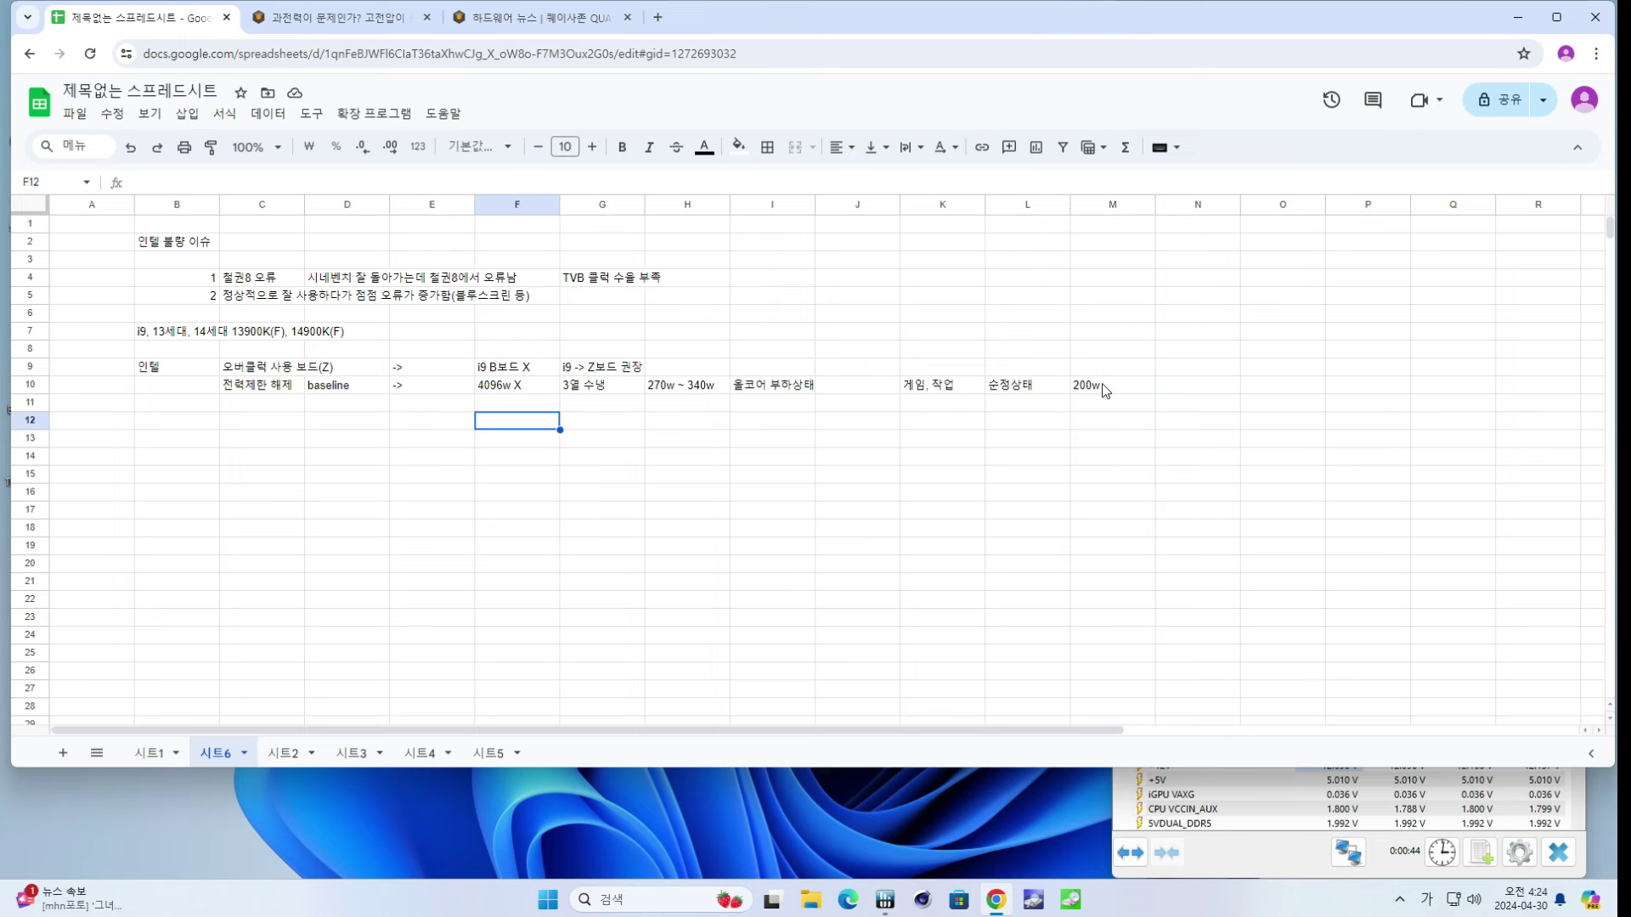
pyautogui.write('인텔 ')
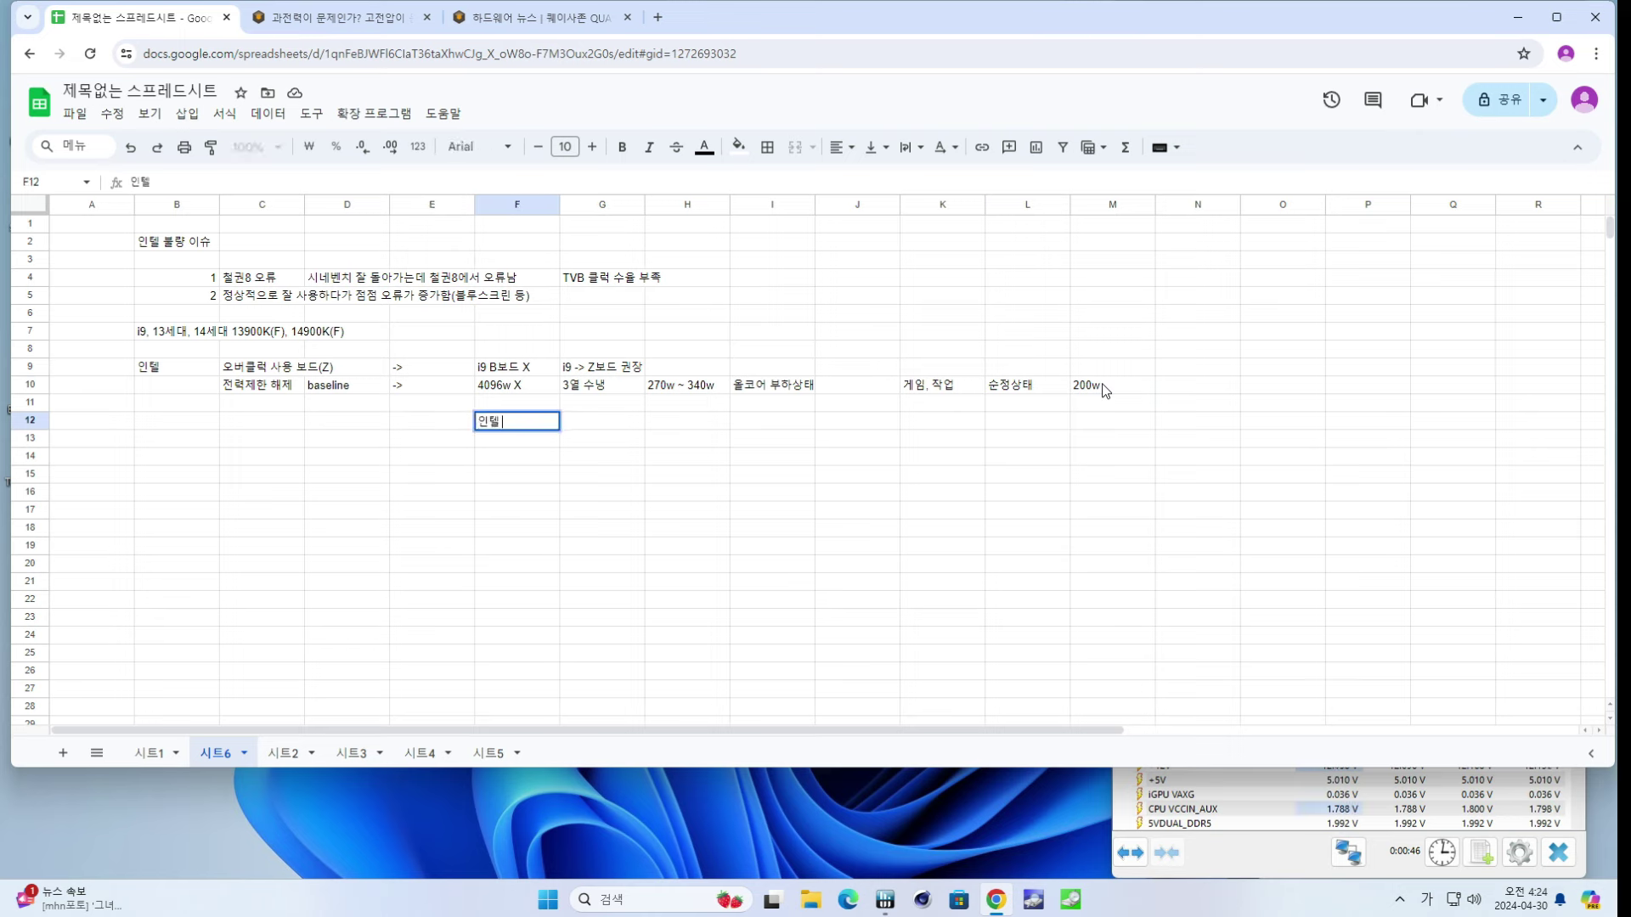
pyautogui.write('브ㄹ량')
pyautogui.press('BackSpace')
pyautogui.press('BackSpace')
pyautogui.press('BackSpace')
pyautogui.write('전려ㄱ소비가 높다')
pyautogui.press('Right')
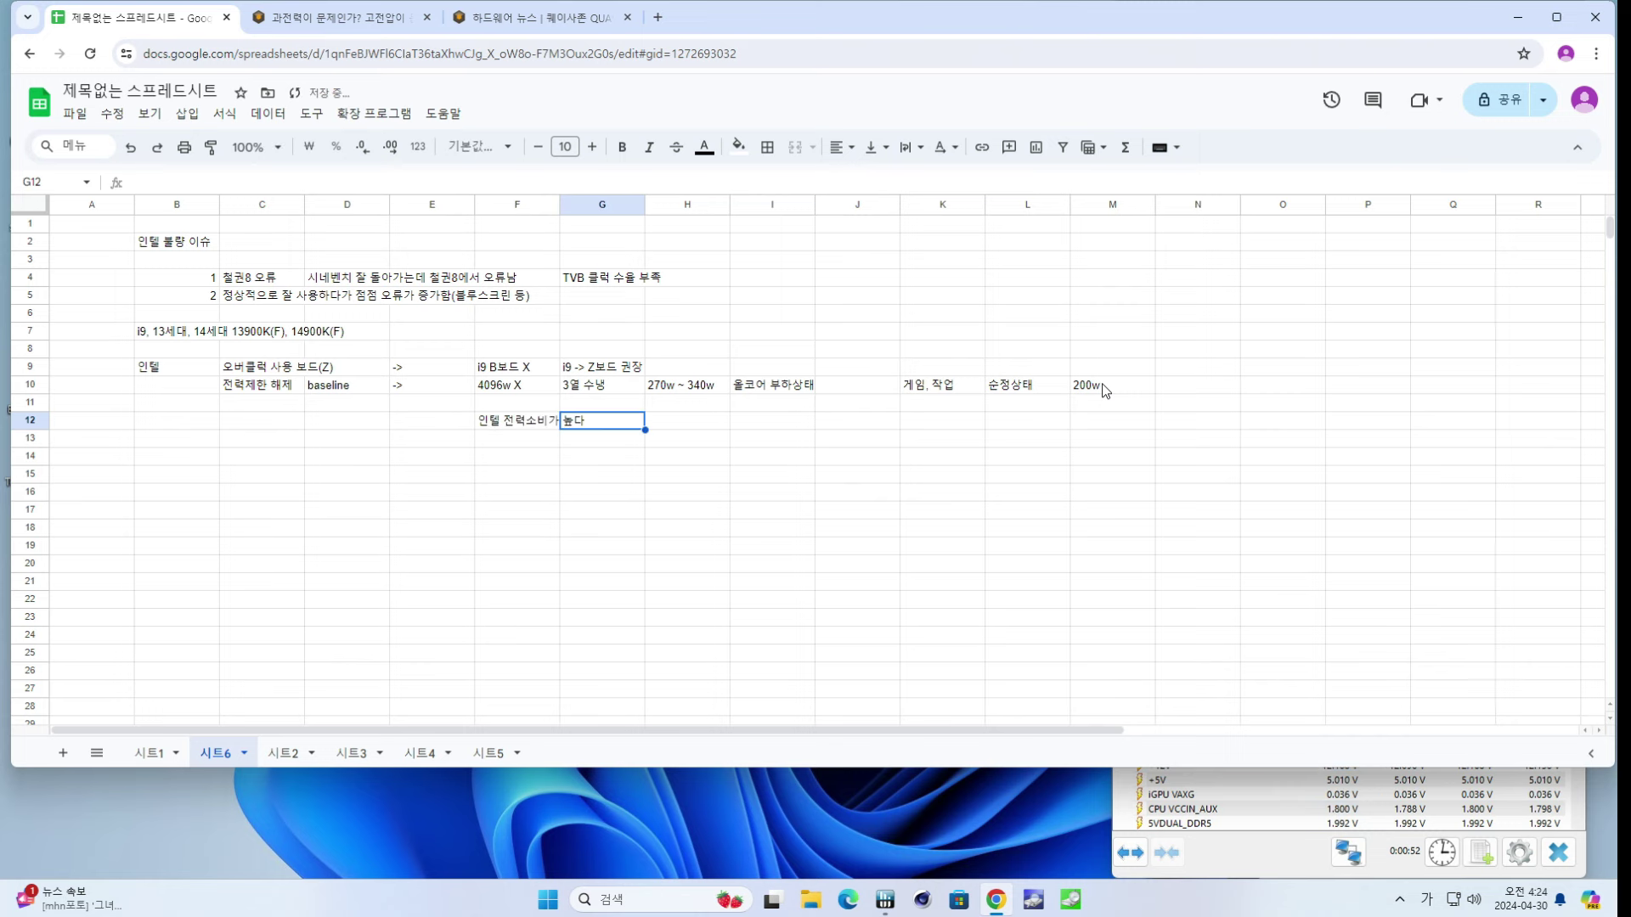
# - Enter "E코어" in cell H12, beside the power consumption note
pyautogui.press('Right')
pyautogui.write('E코어')
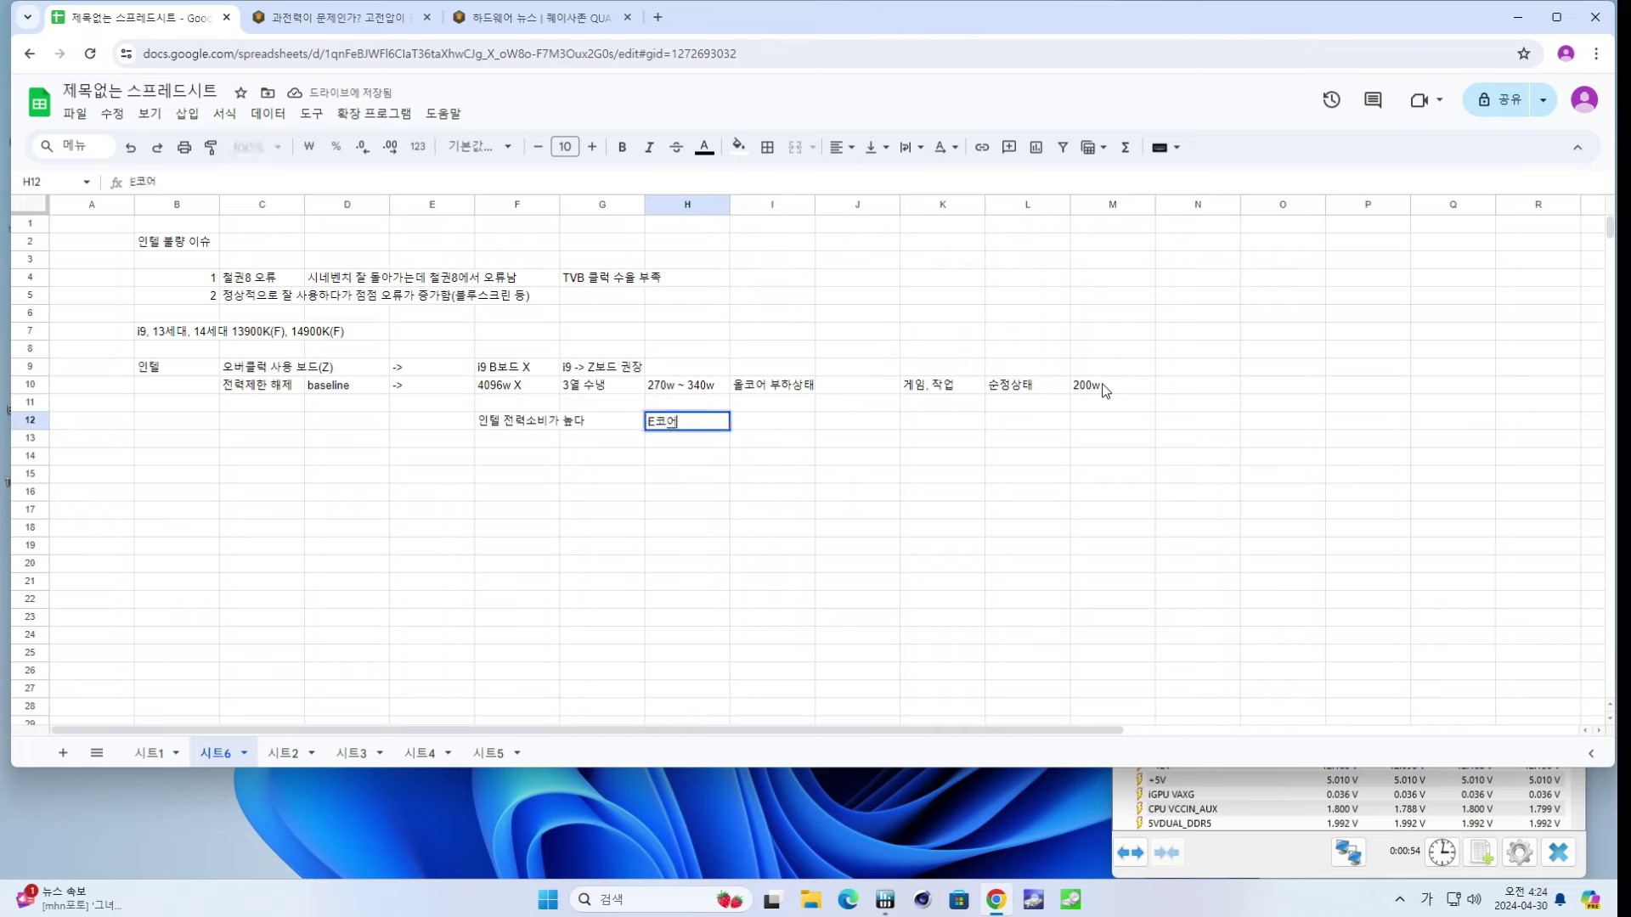
pyautogui.press('Return')
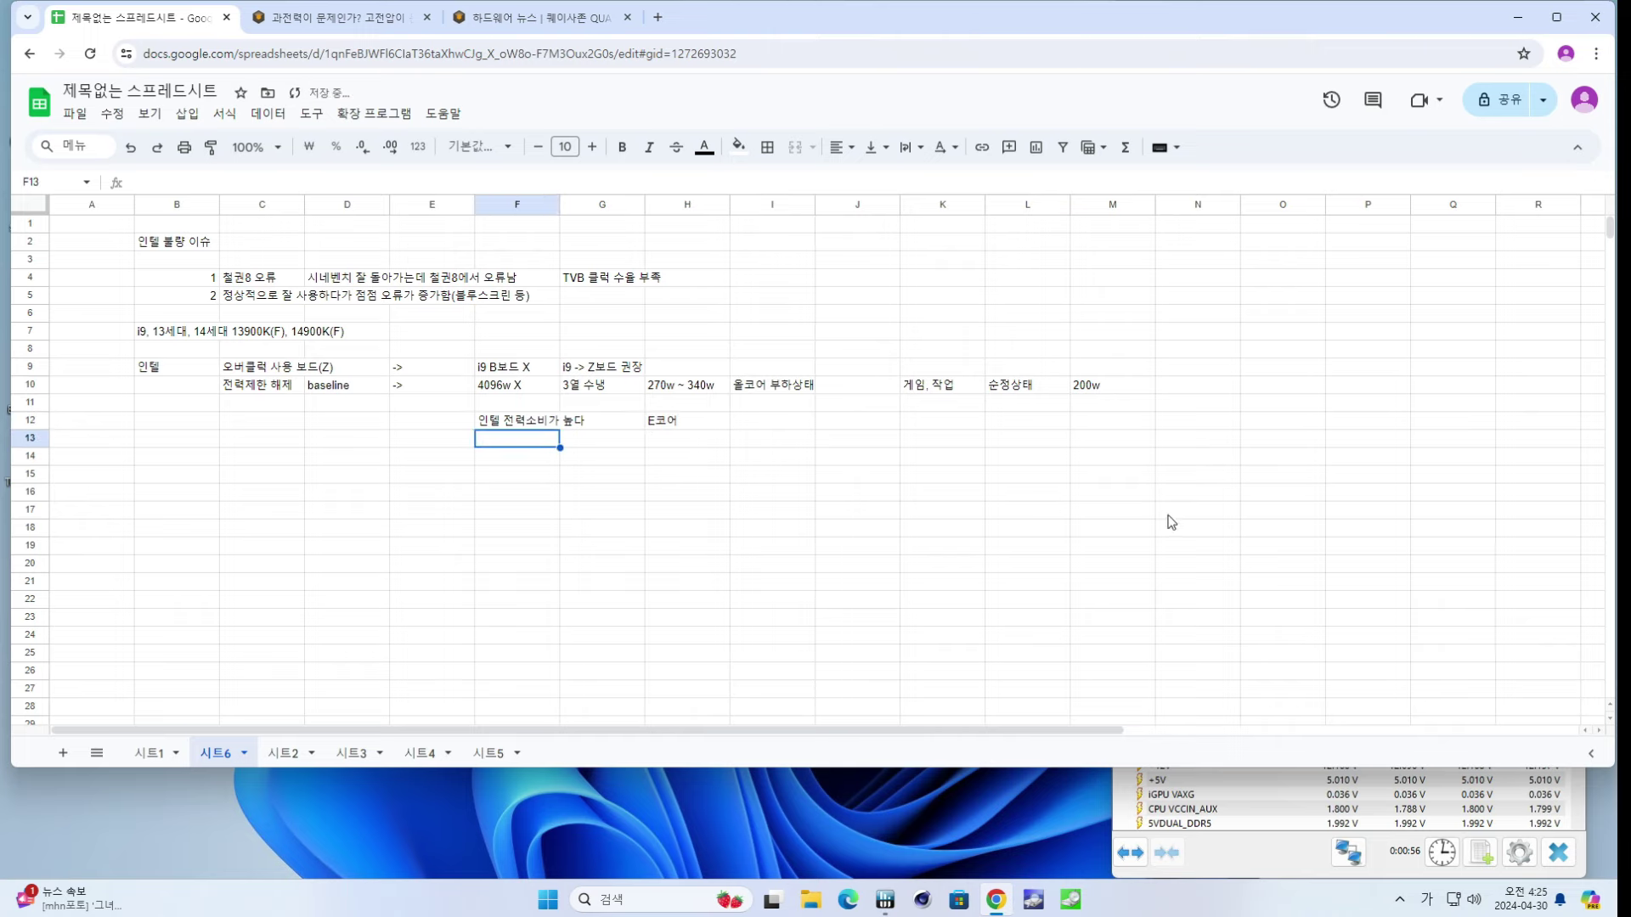
# - Highlight the E-core 8 to 23 effective clock rows in HWiNFO64, then extend cell H12 in the spreadsheet to "E코어 16개"
pyautogui.hotkey('alt', 'Tab')
pyautogui.moveTo(1206, 649); pyautogui.dragTo(1229, 431)
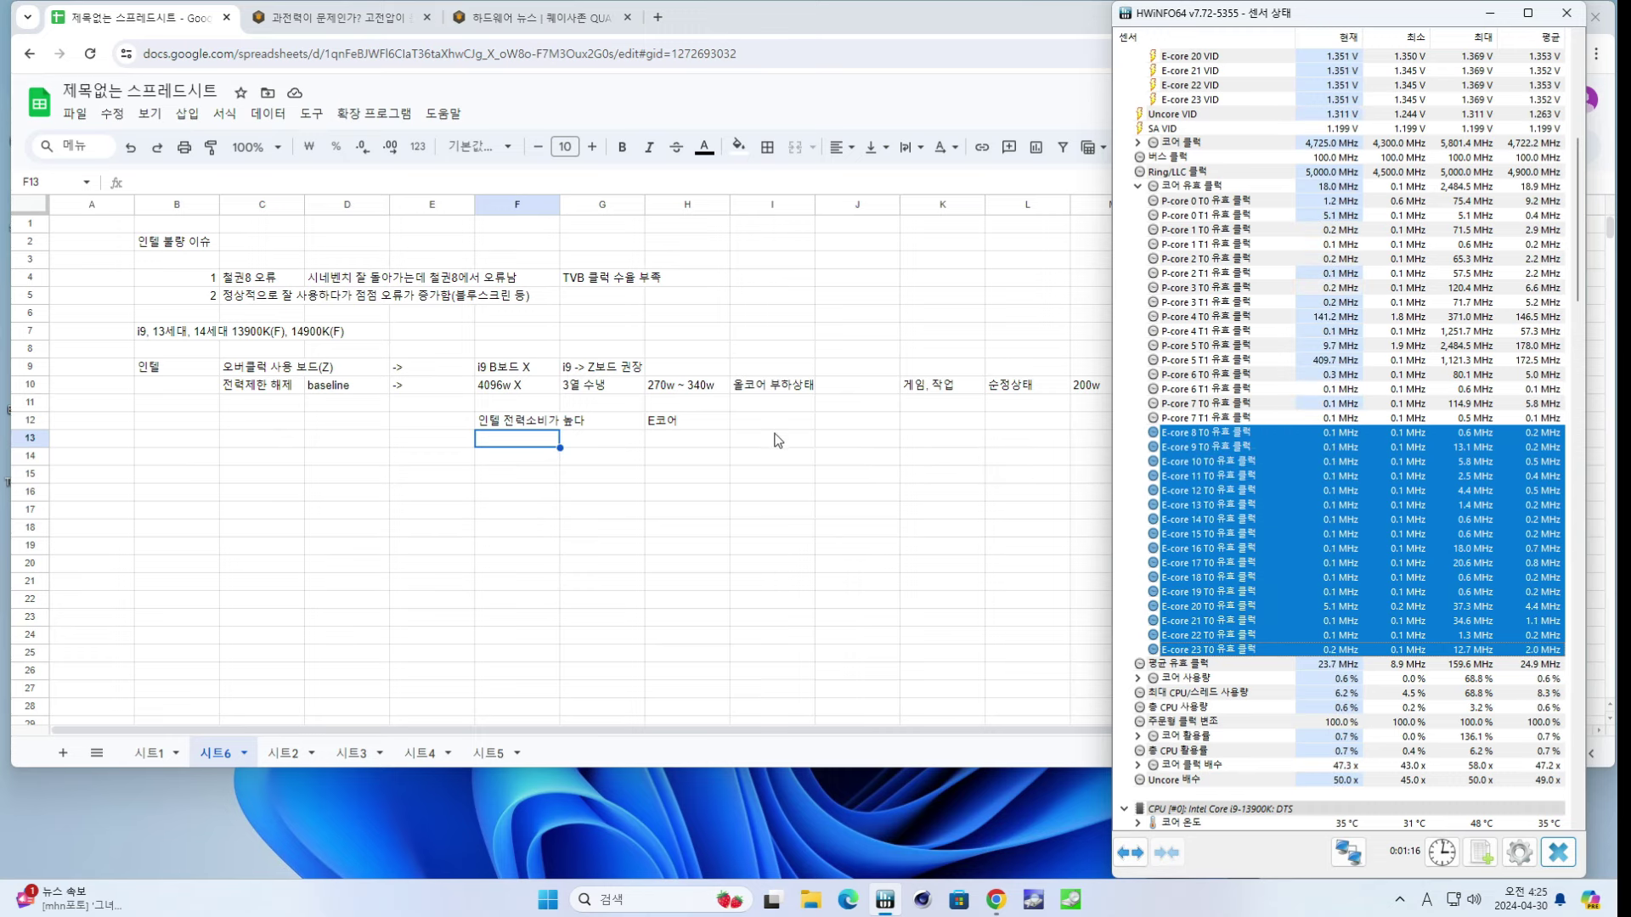
pyautogui.click(714, 423)
pyautogui.doubleClick(714, 423)
pyautogui.write('16개')
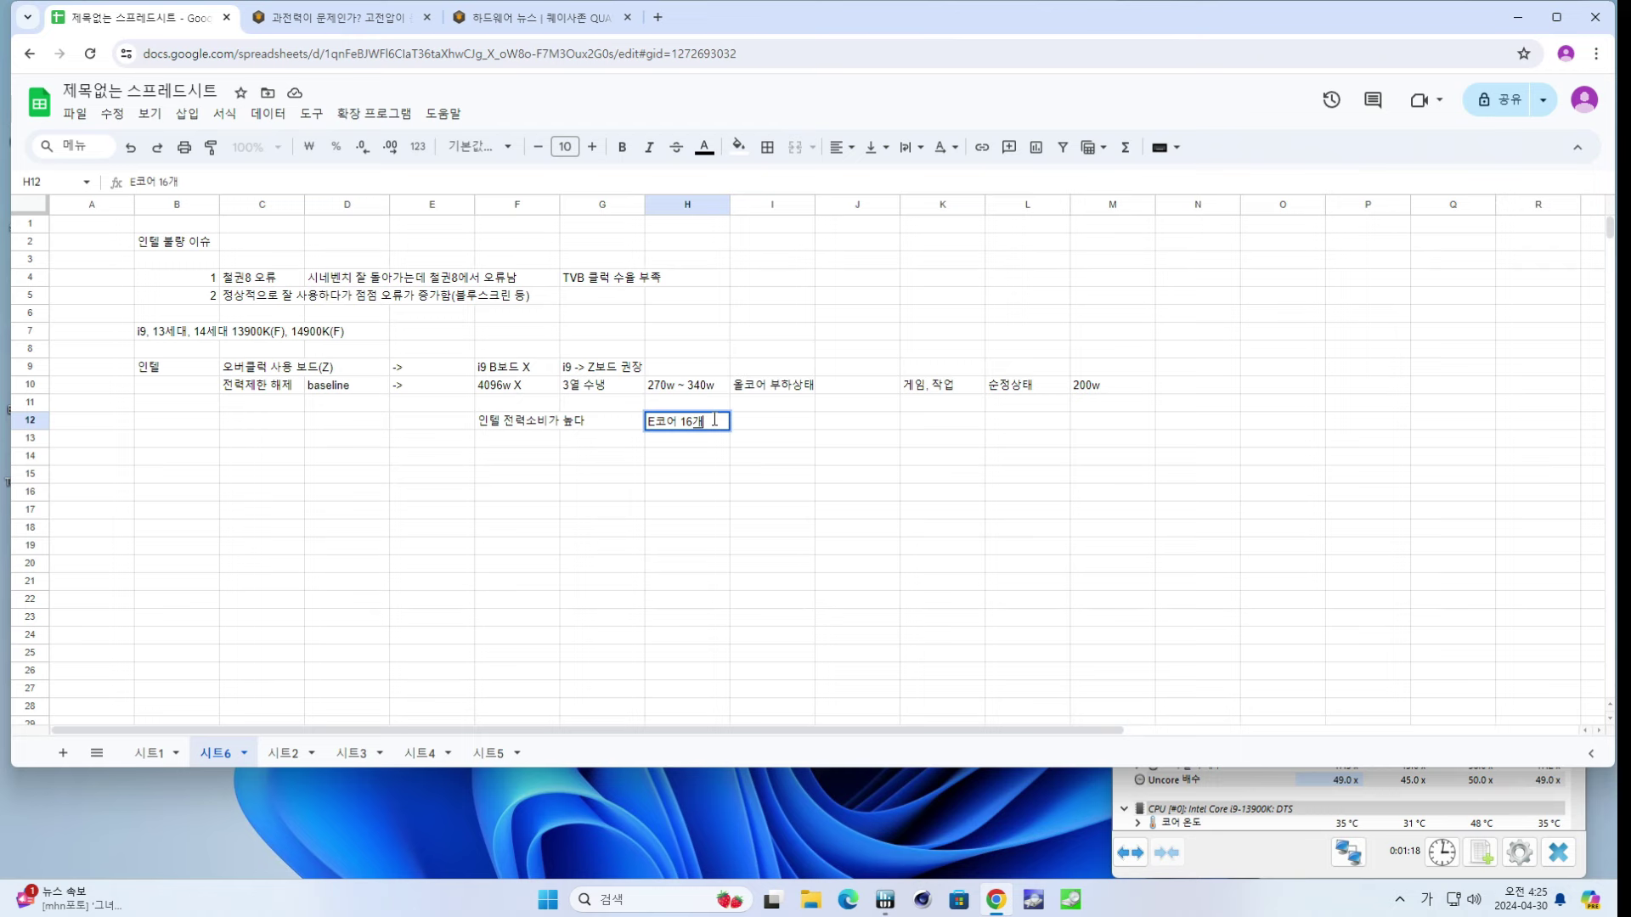
pyautogui.press('Tab')
# - Enter "E코어 X P코어만 전력소비량 200대" in cell I12, beside the E-core count
pyautogui.write('E')
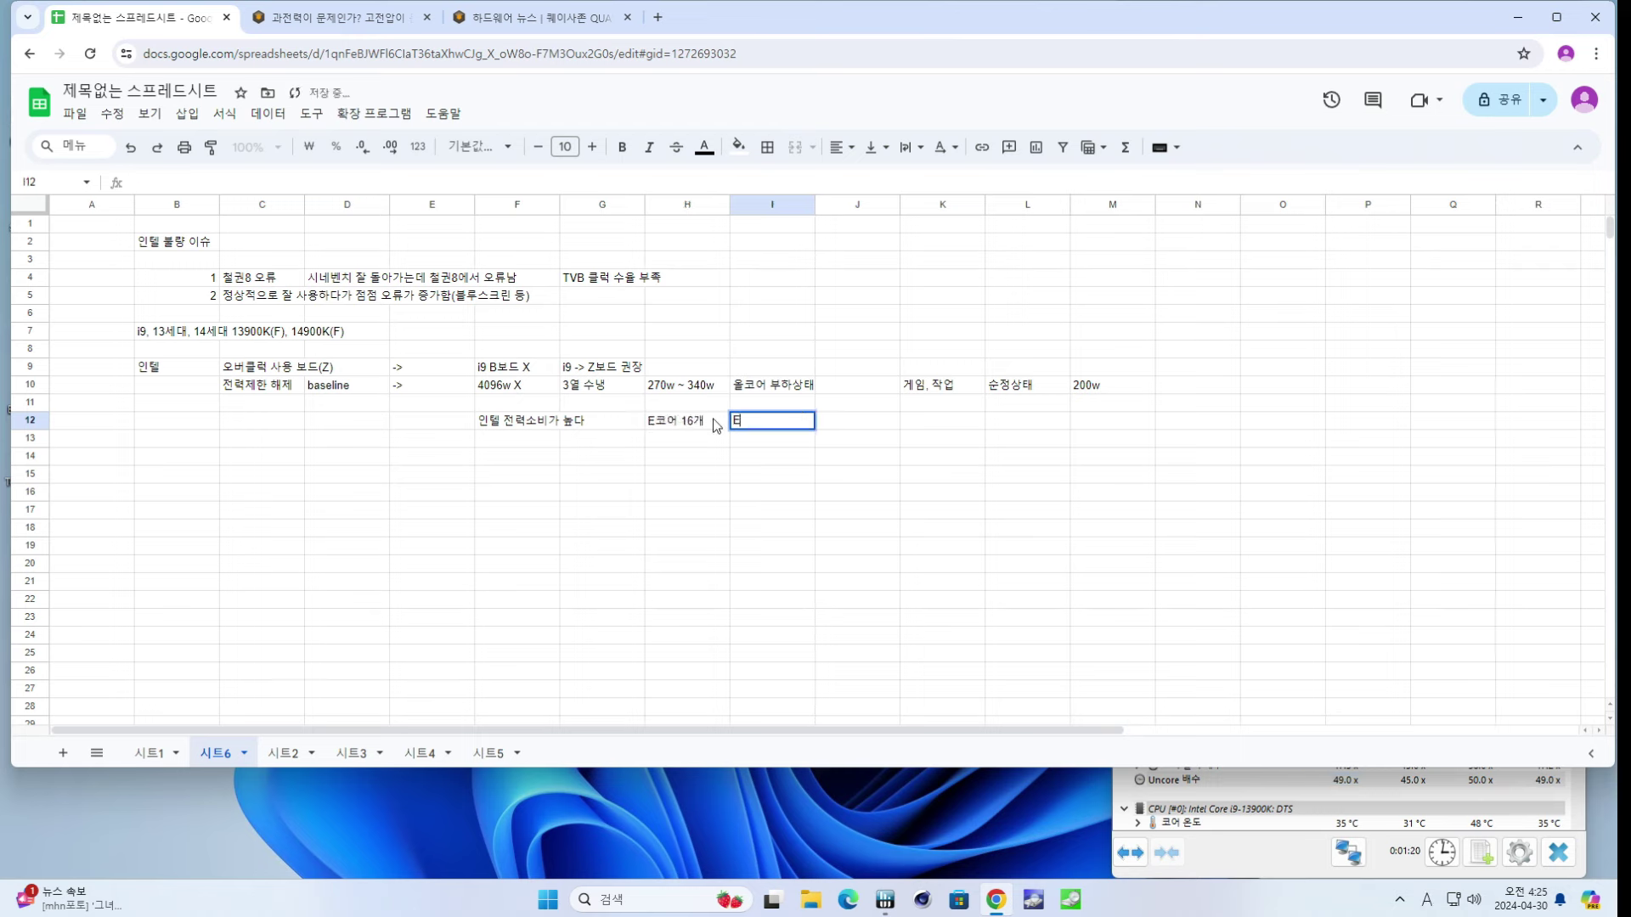
pyautogui.write('코어 X P')
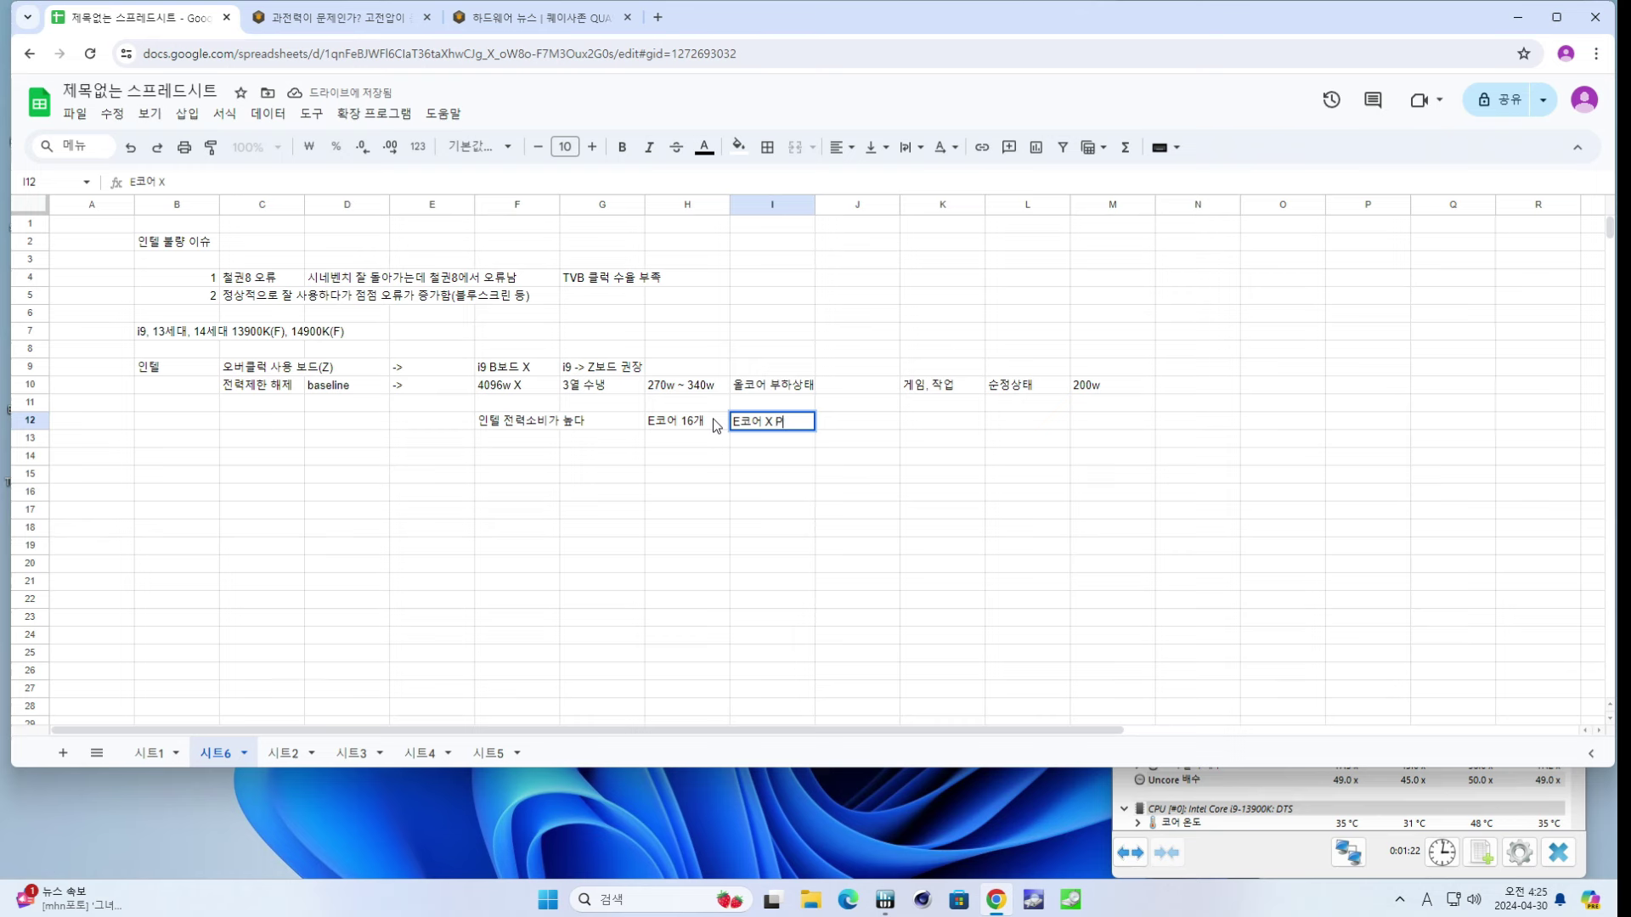
pyautogui.write('코어만 지력')
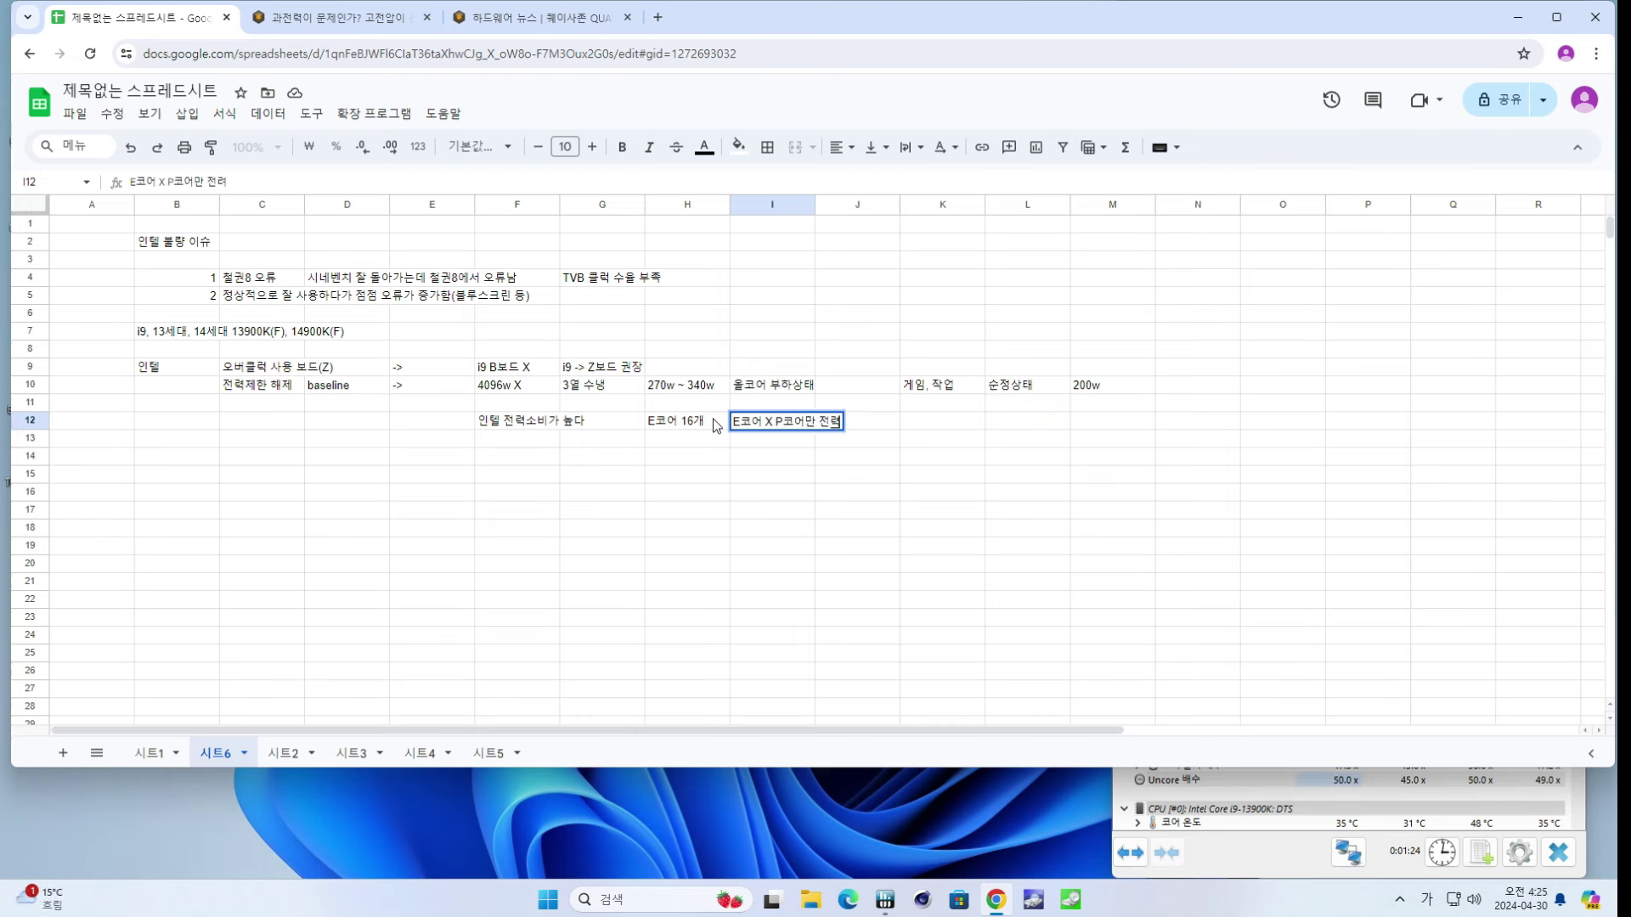
pyautogui.write('소비량 200대')
pyautogui.press('Return')
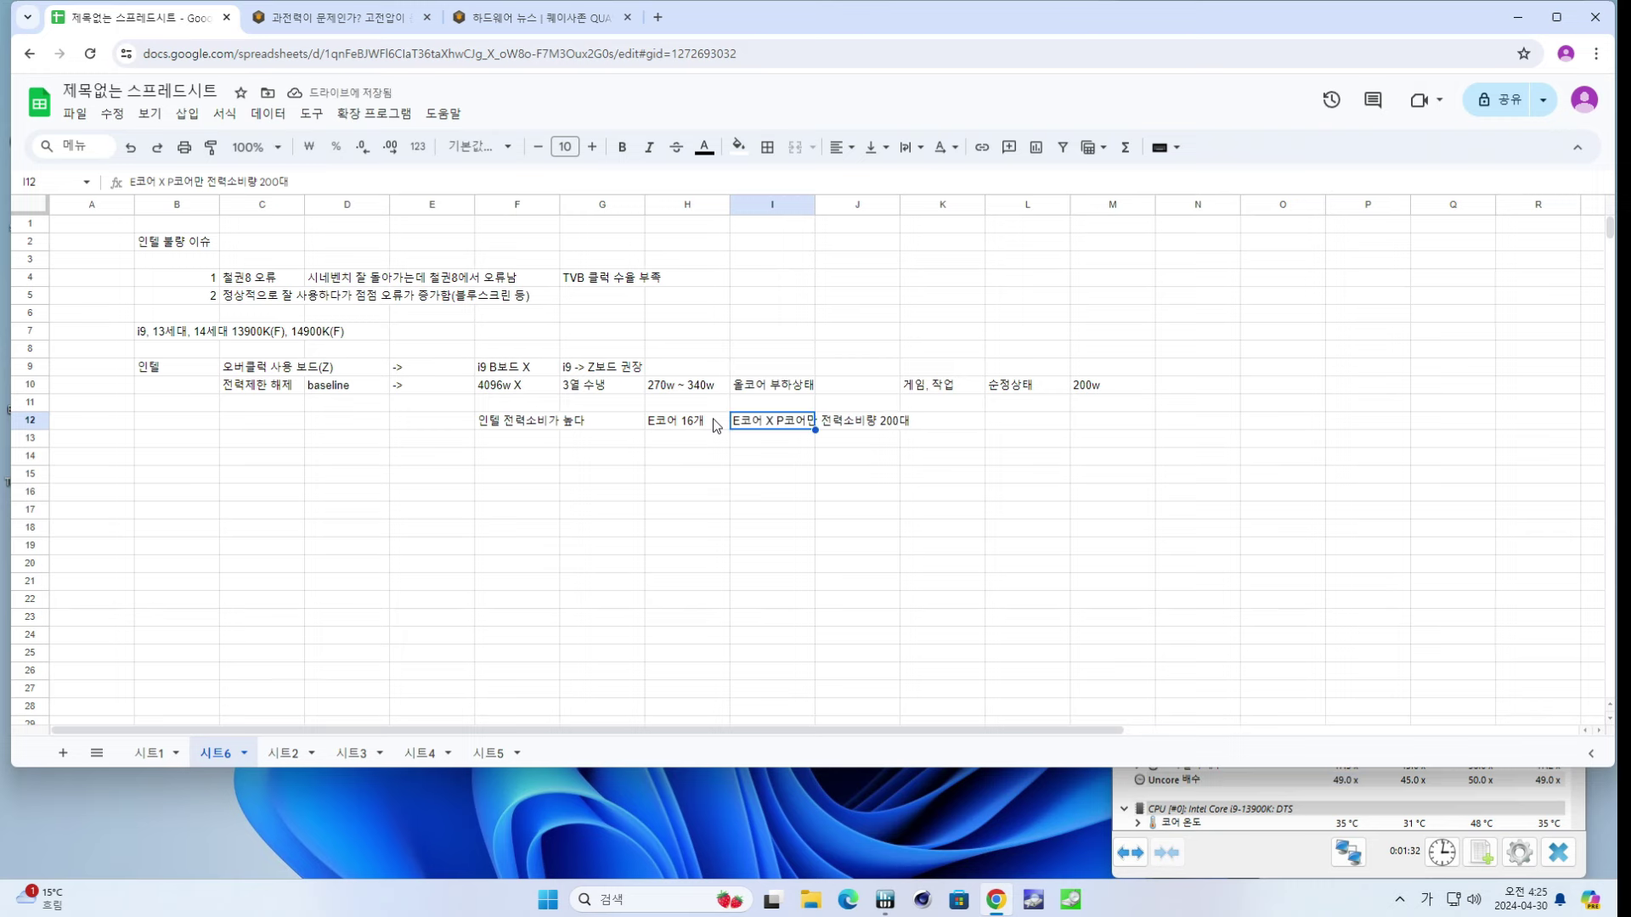
# - Change the stock-state wattage in cell M10 to "150~200w"
pyautogui.press('Right')
pyautogui.press('Right')
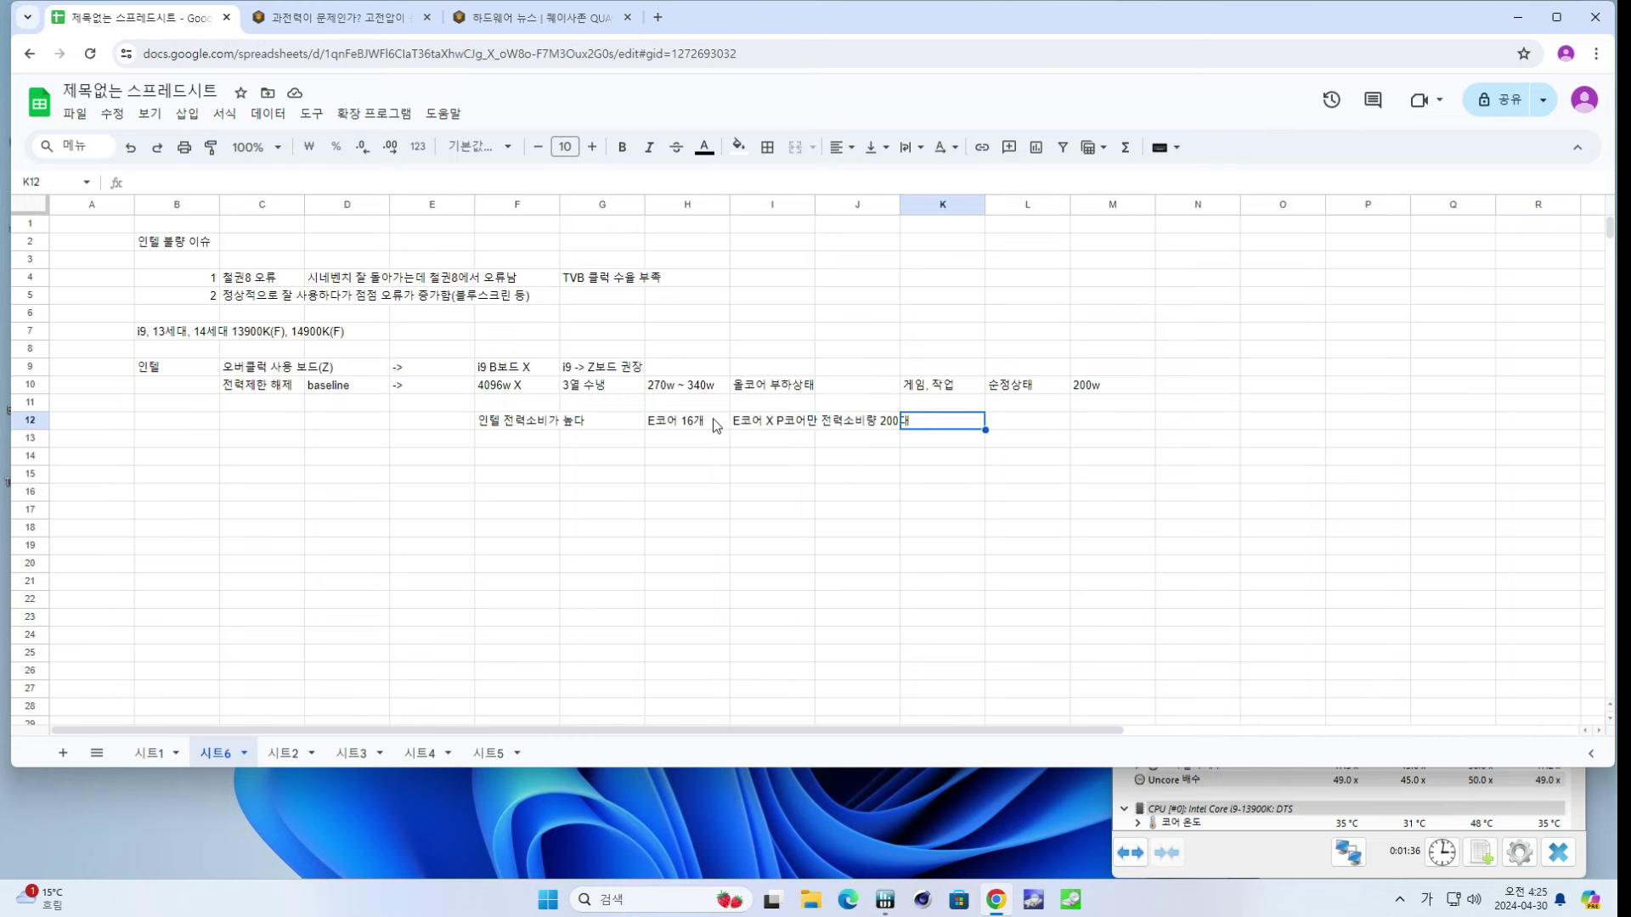
pyautogui.press('Right')
pyautogui.press('Right')
pyautogui.press('Up')
pyautogui.press('Up')
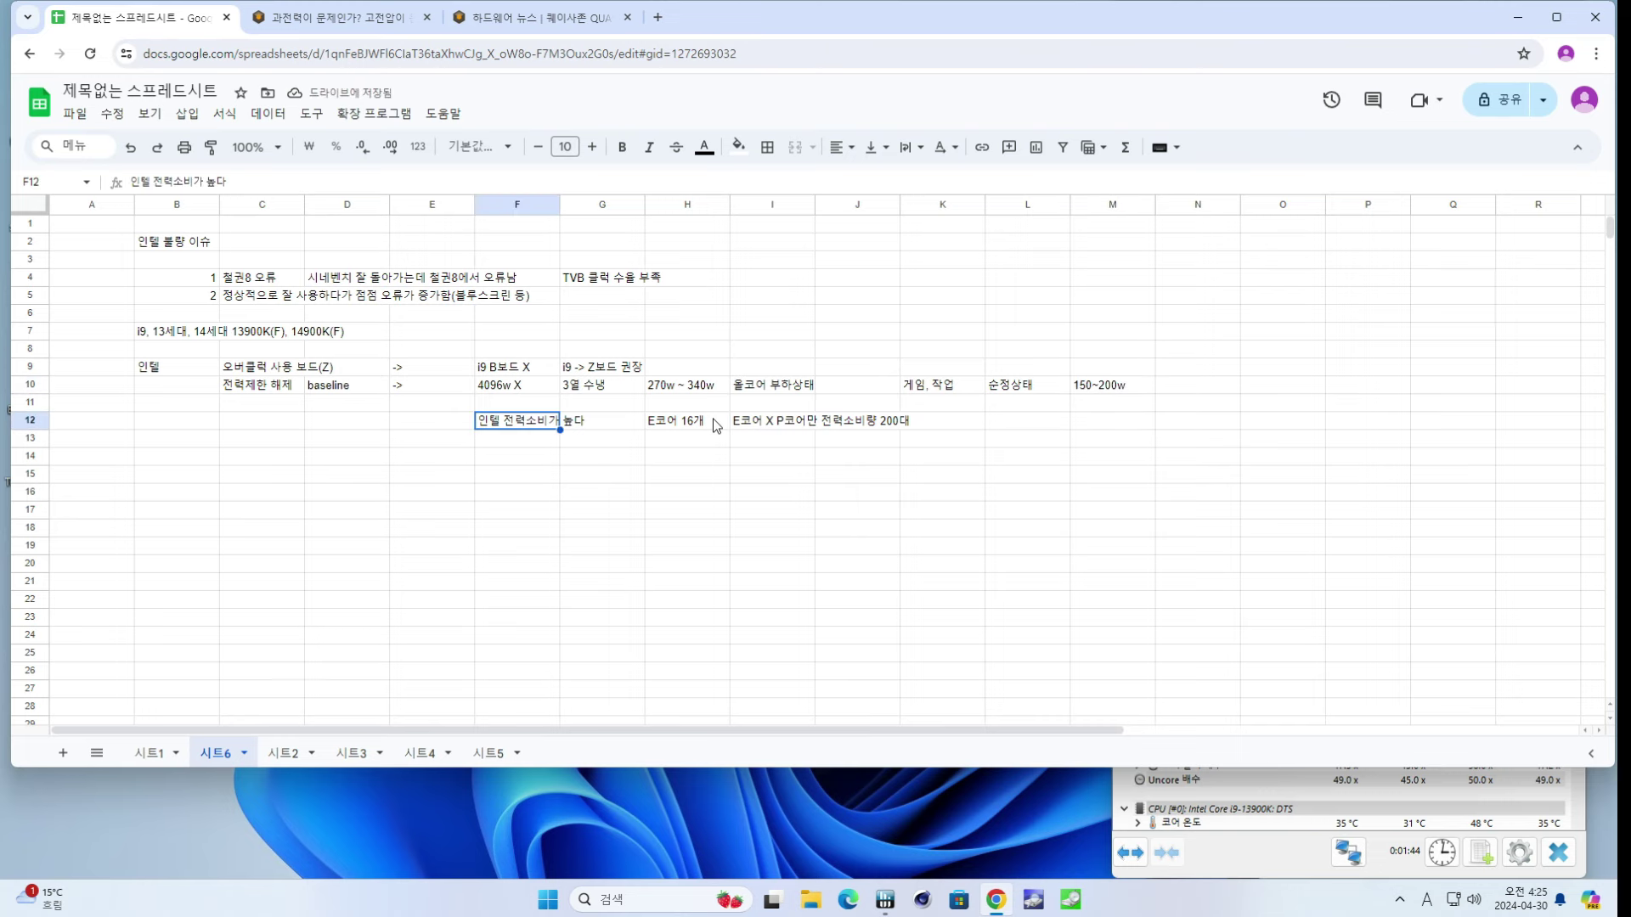
pyautogui.press('Return')
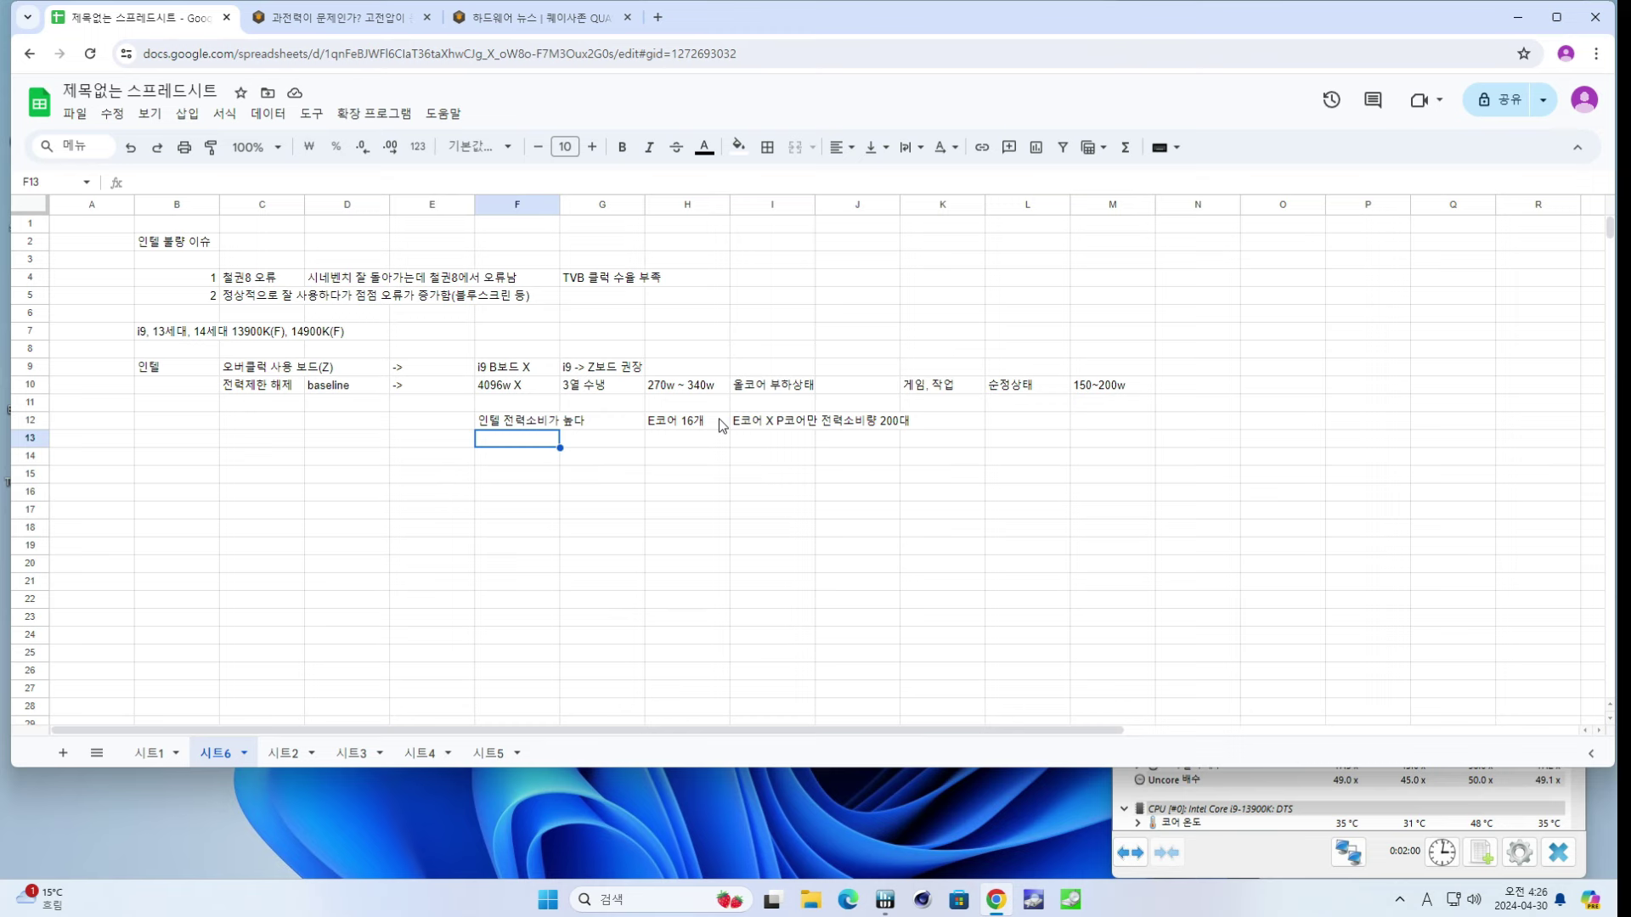
# - Highlight the stock-state wattage cell M10 with a yellow fill
pyautogui.click(1119, 395)
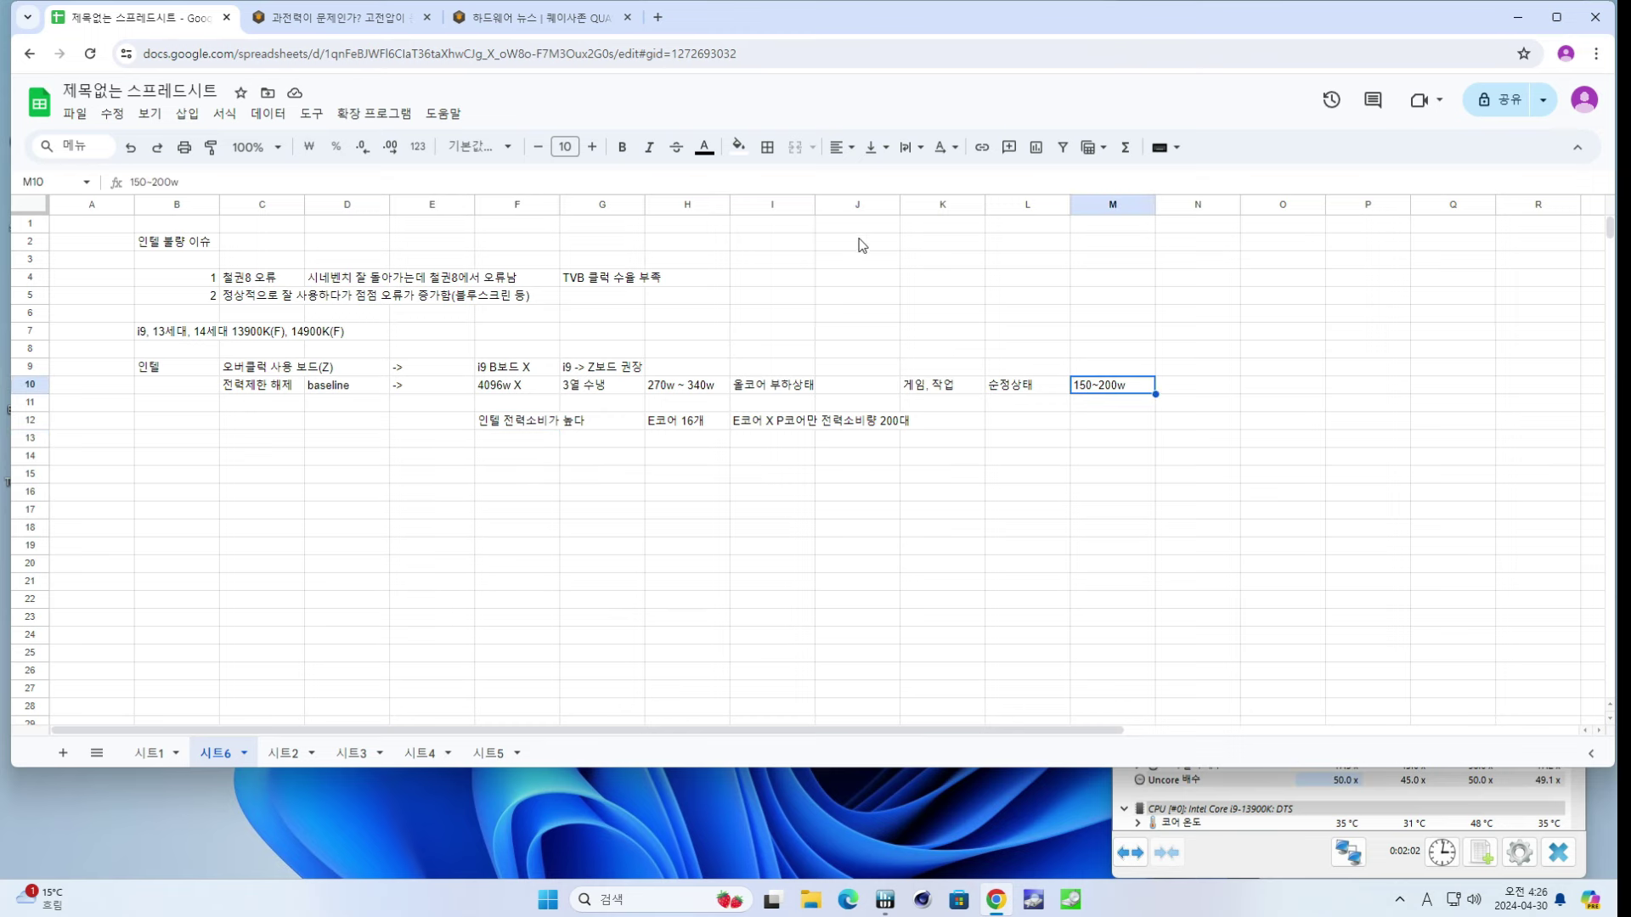
pyautogui.click(738, 146)
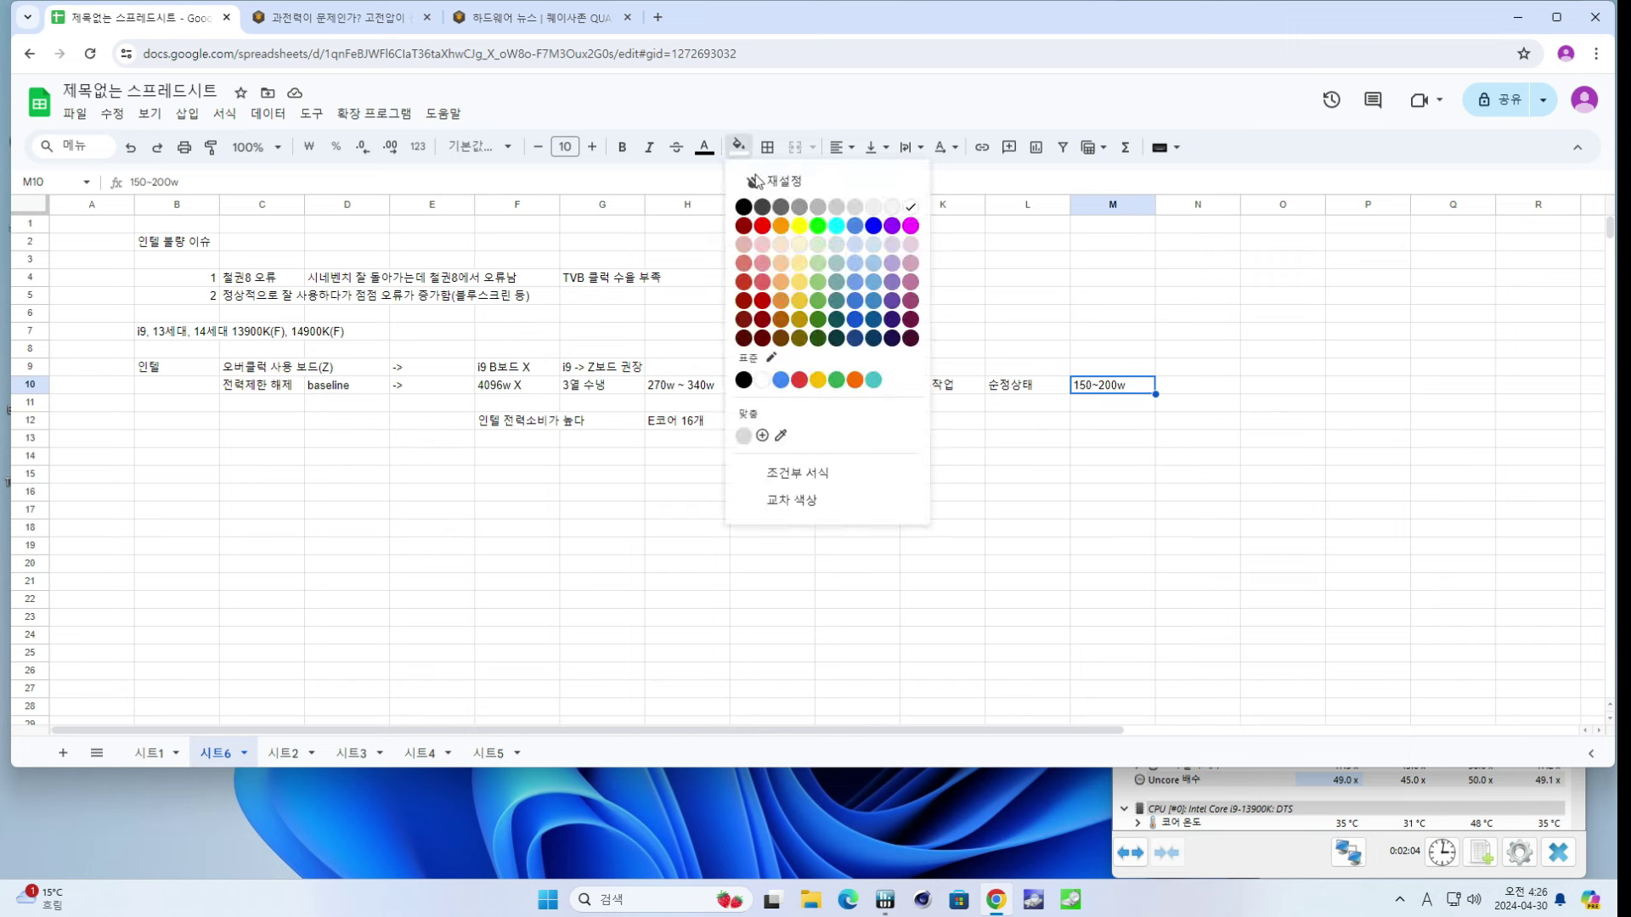
pyautogui.click(799, 226)
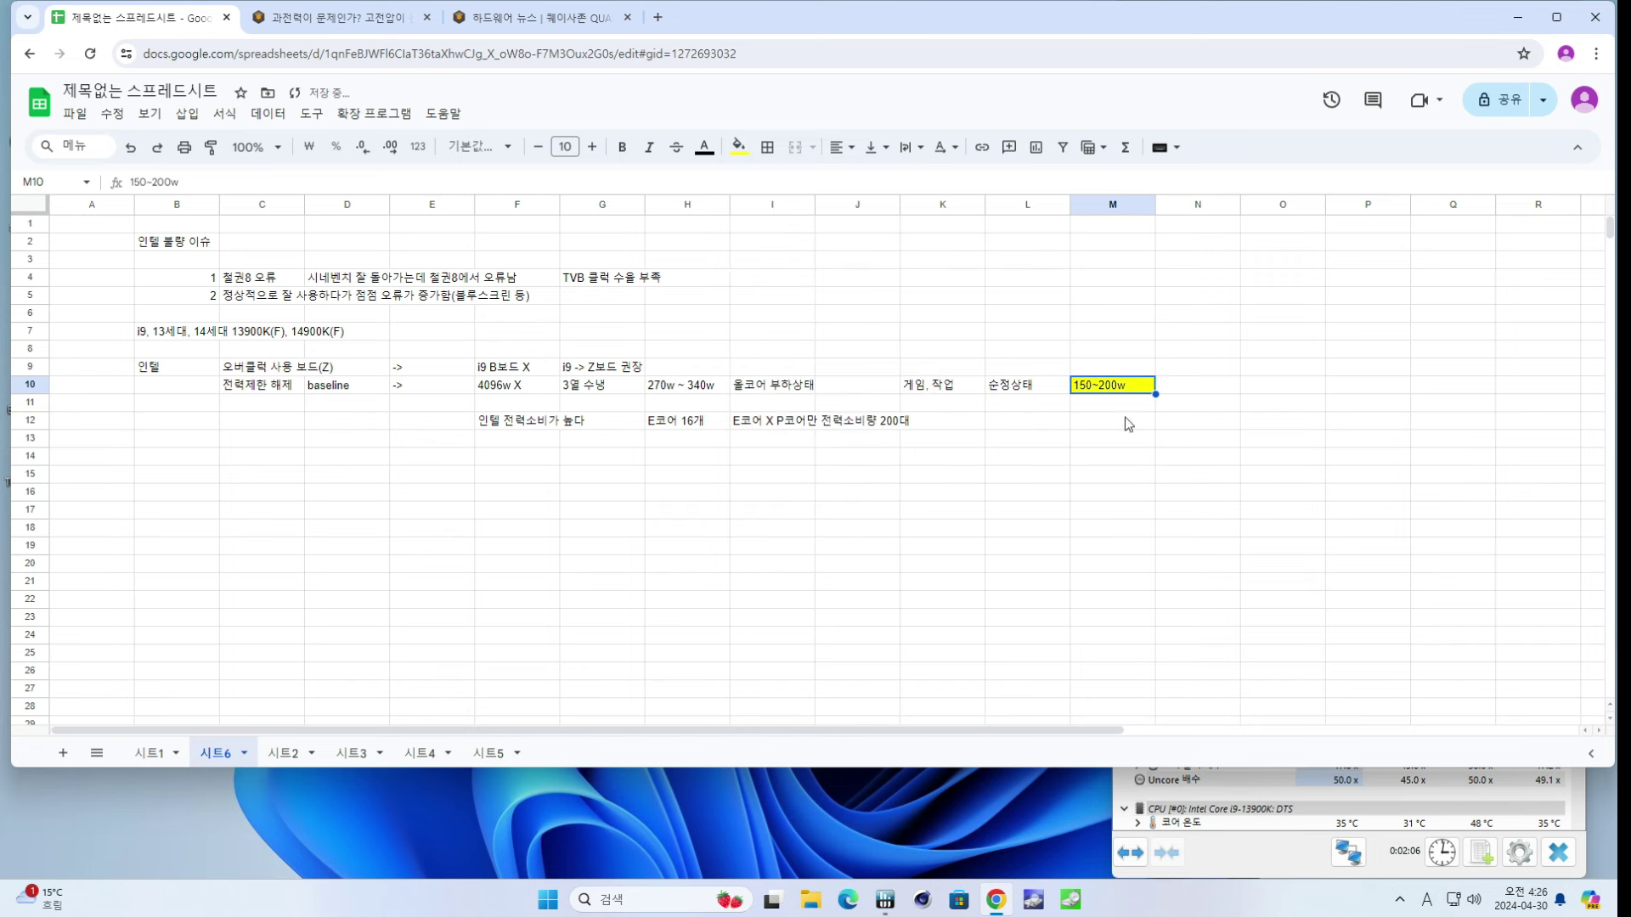
# - Enter "->" in cell N10 and "14700K 250~280w" in cell O10, following the highlighted wattage
pyautogui.click(1190, 392)
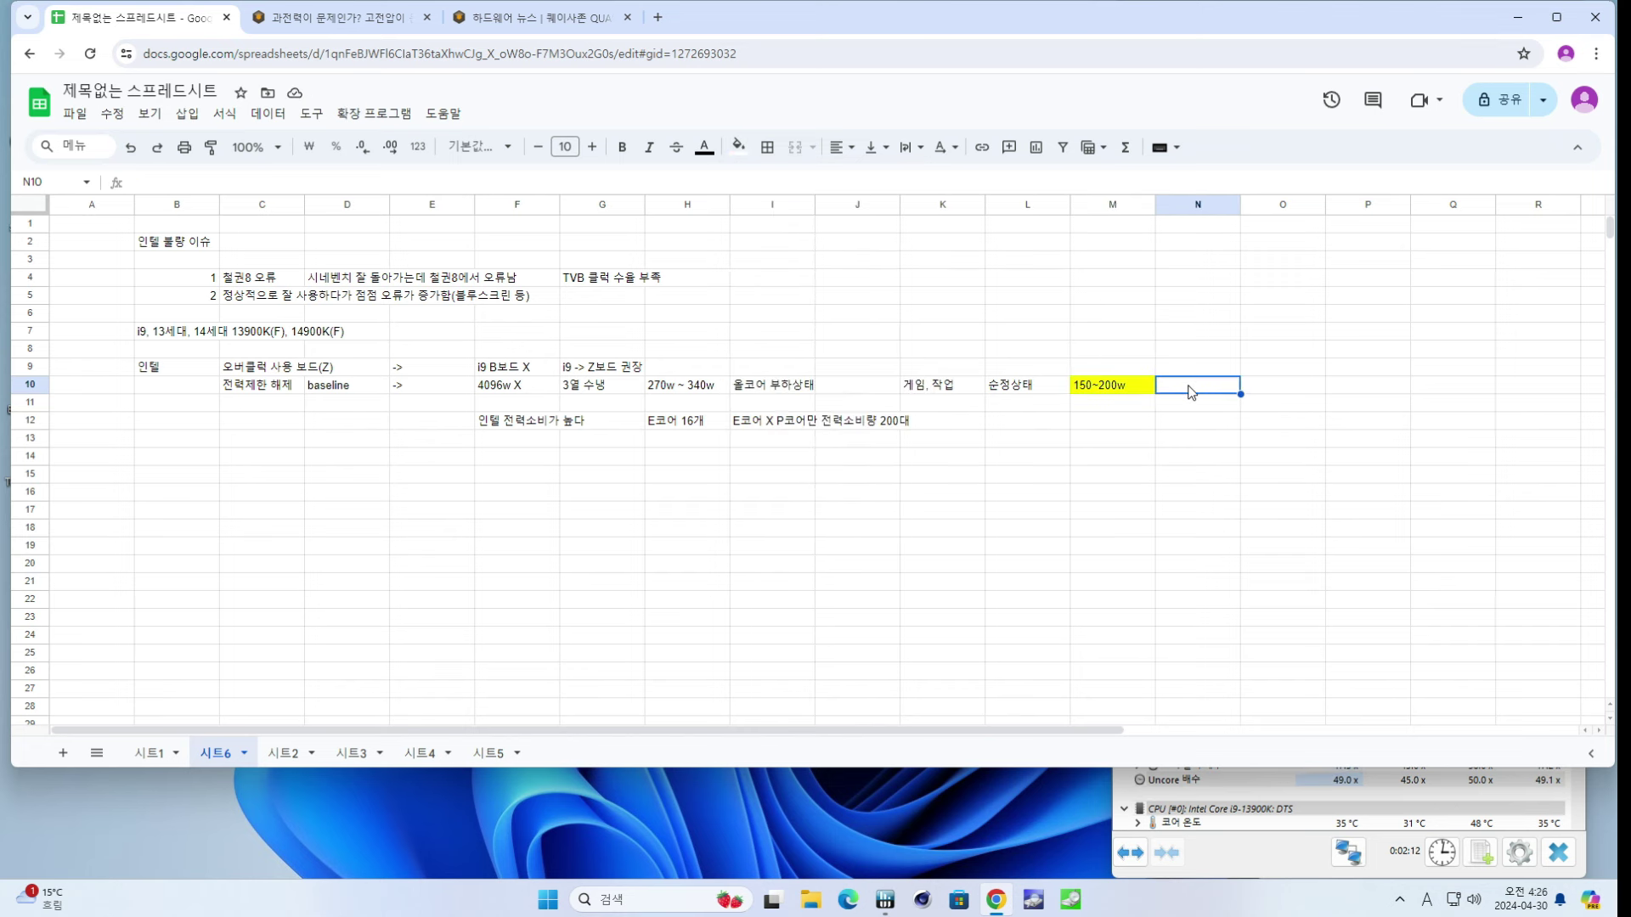
pyautogui.write('->')
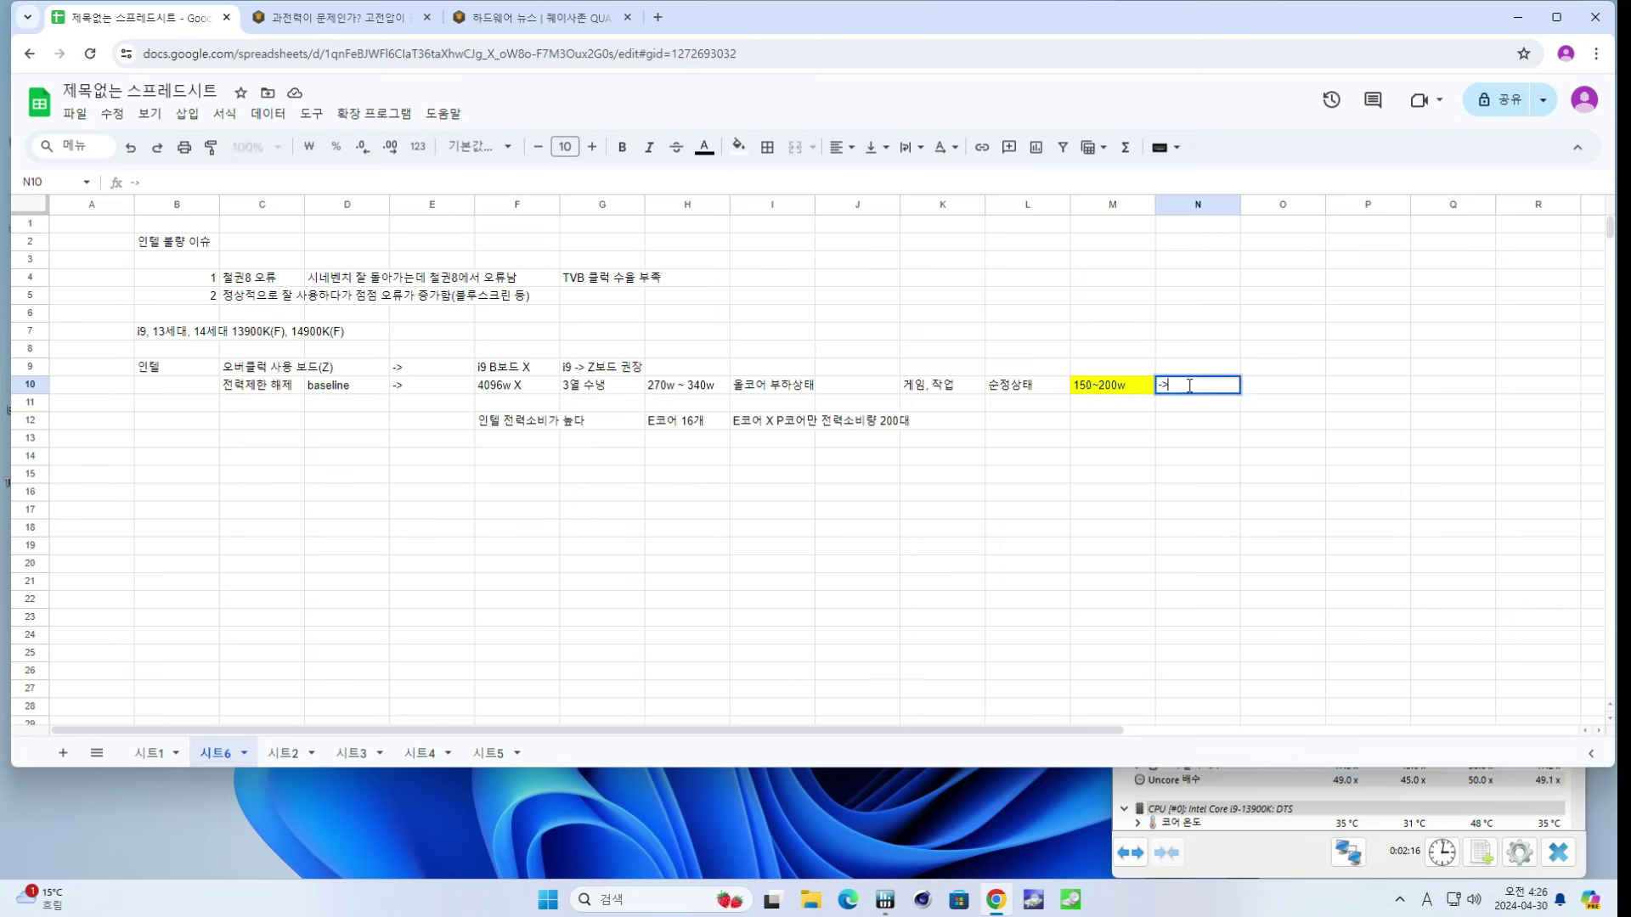
pyautogui.press('Tab')
pyautogui.press('Hangul')
pyautogui.press('Hangul')
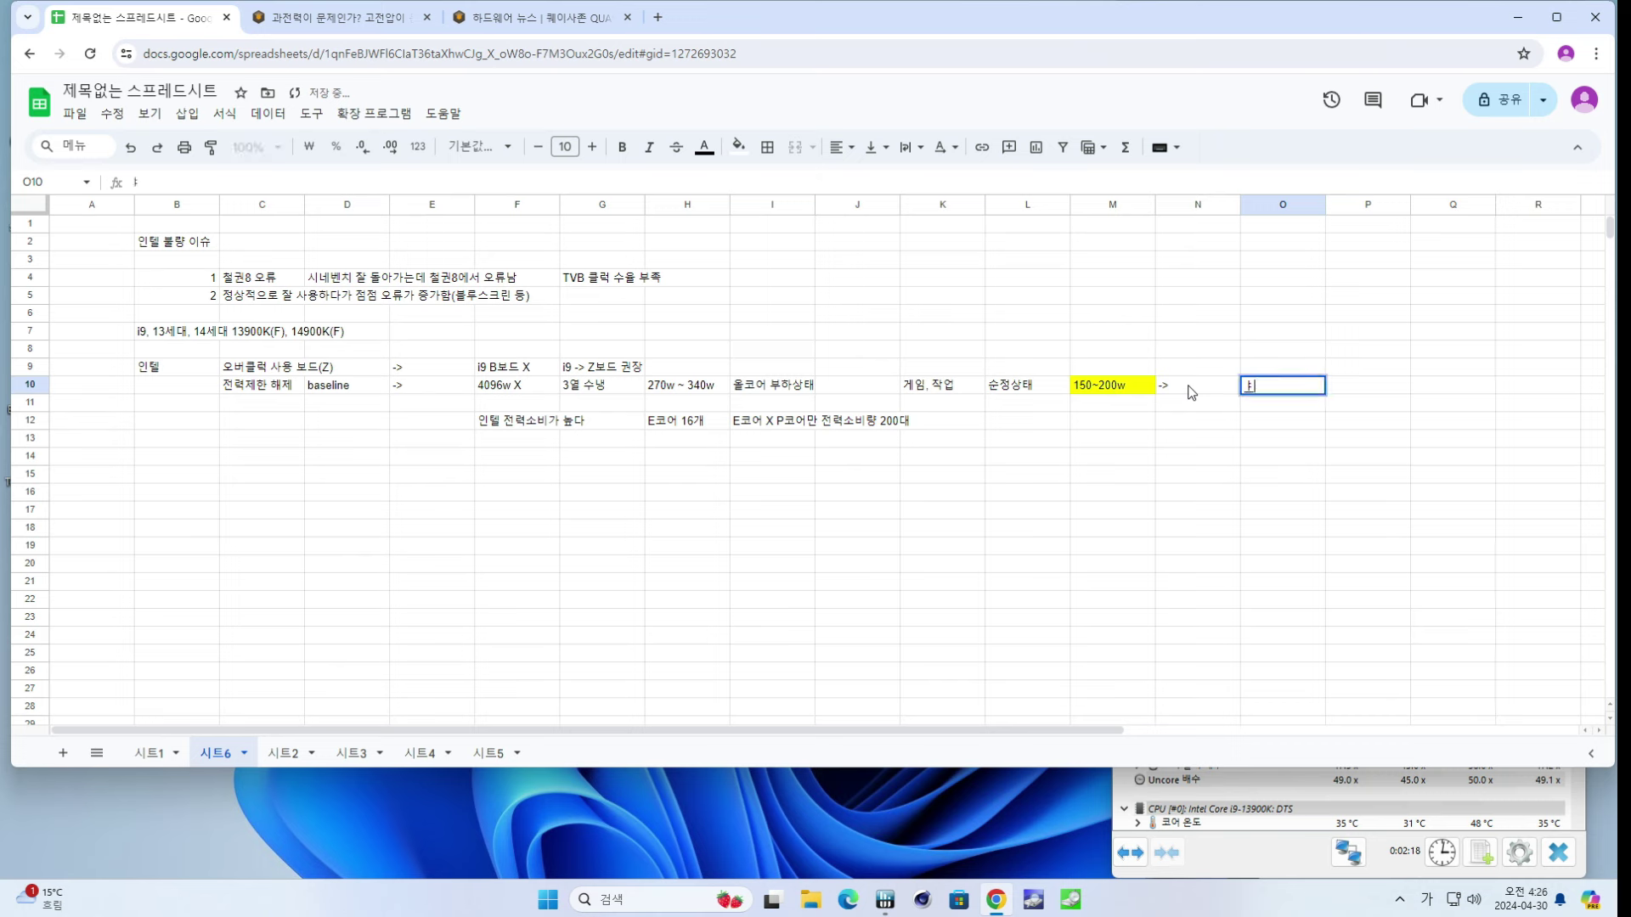
pyautogui.write('14700K')
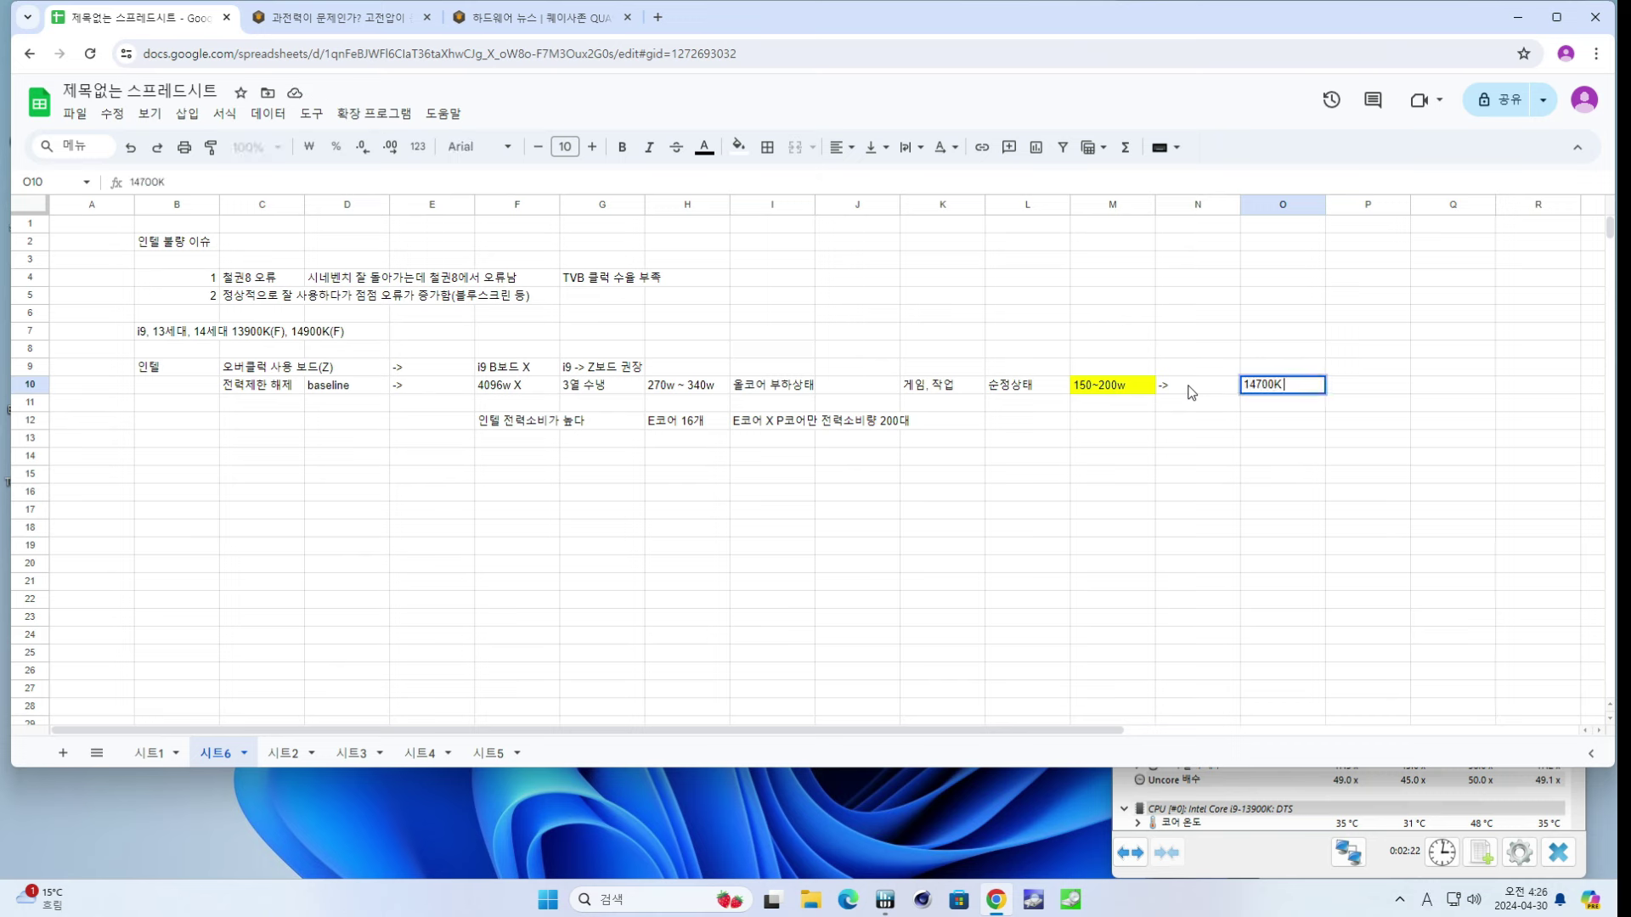
pyautogui.write(' 250~3')
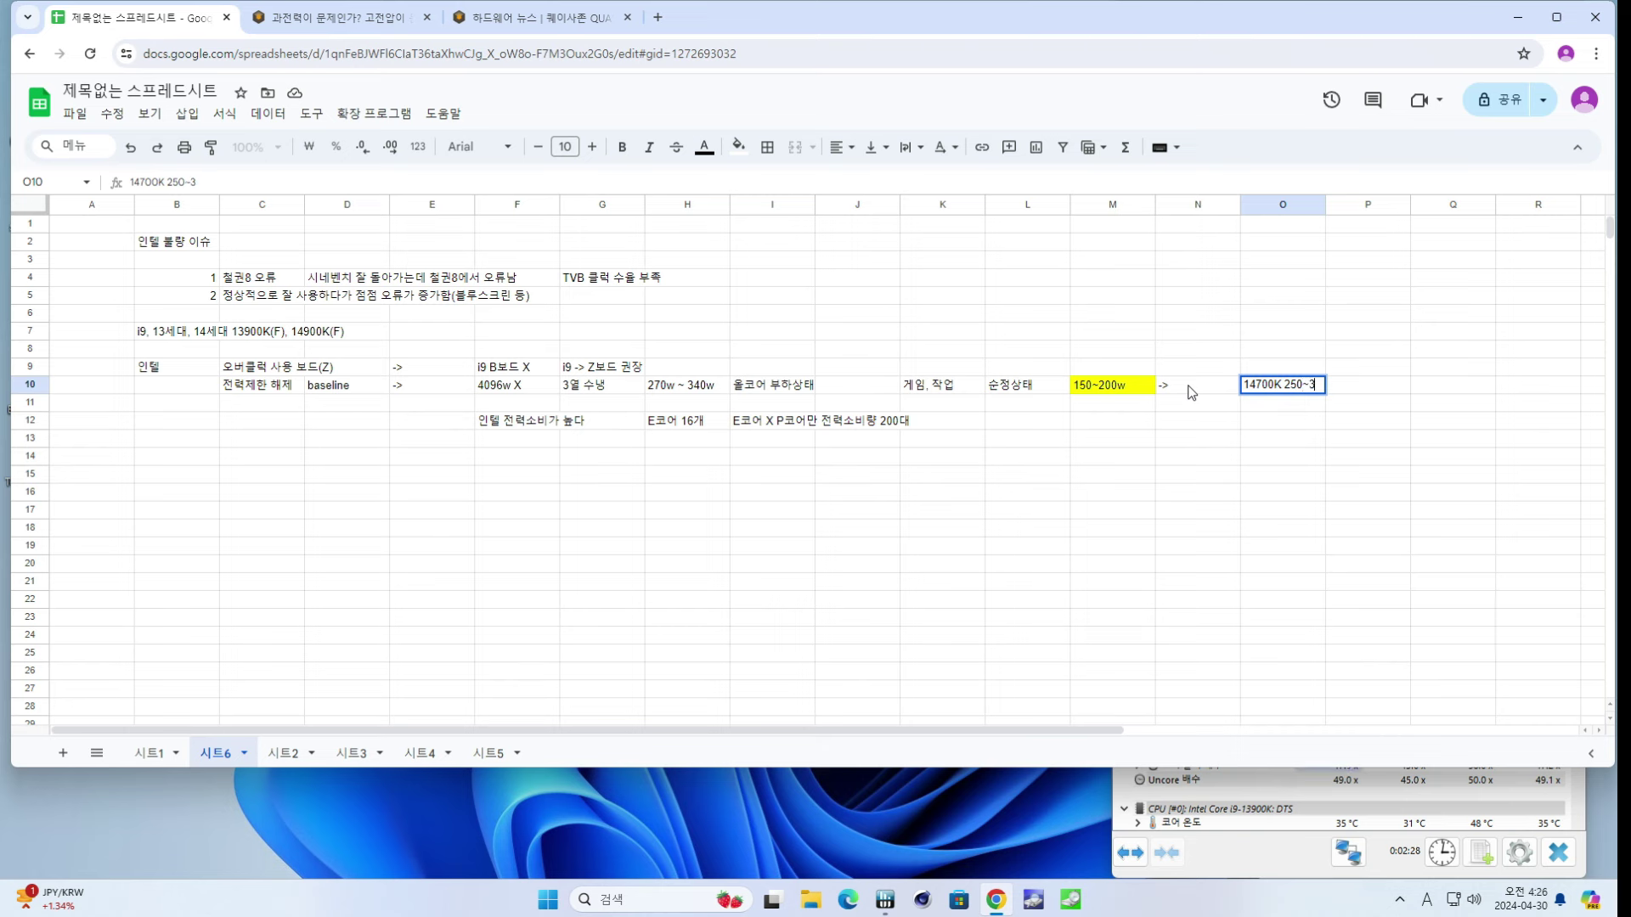
pyautogui.write('30w')
pyautogui.press('BackSpace')
pyautogui.press('BackSpace')
pyautogui.press('BackSpace')
pyautogui.press('BackSpace')
pyautogui.write('280w')
pyautogui.click(1192, 385)
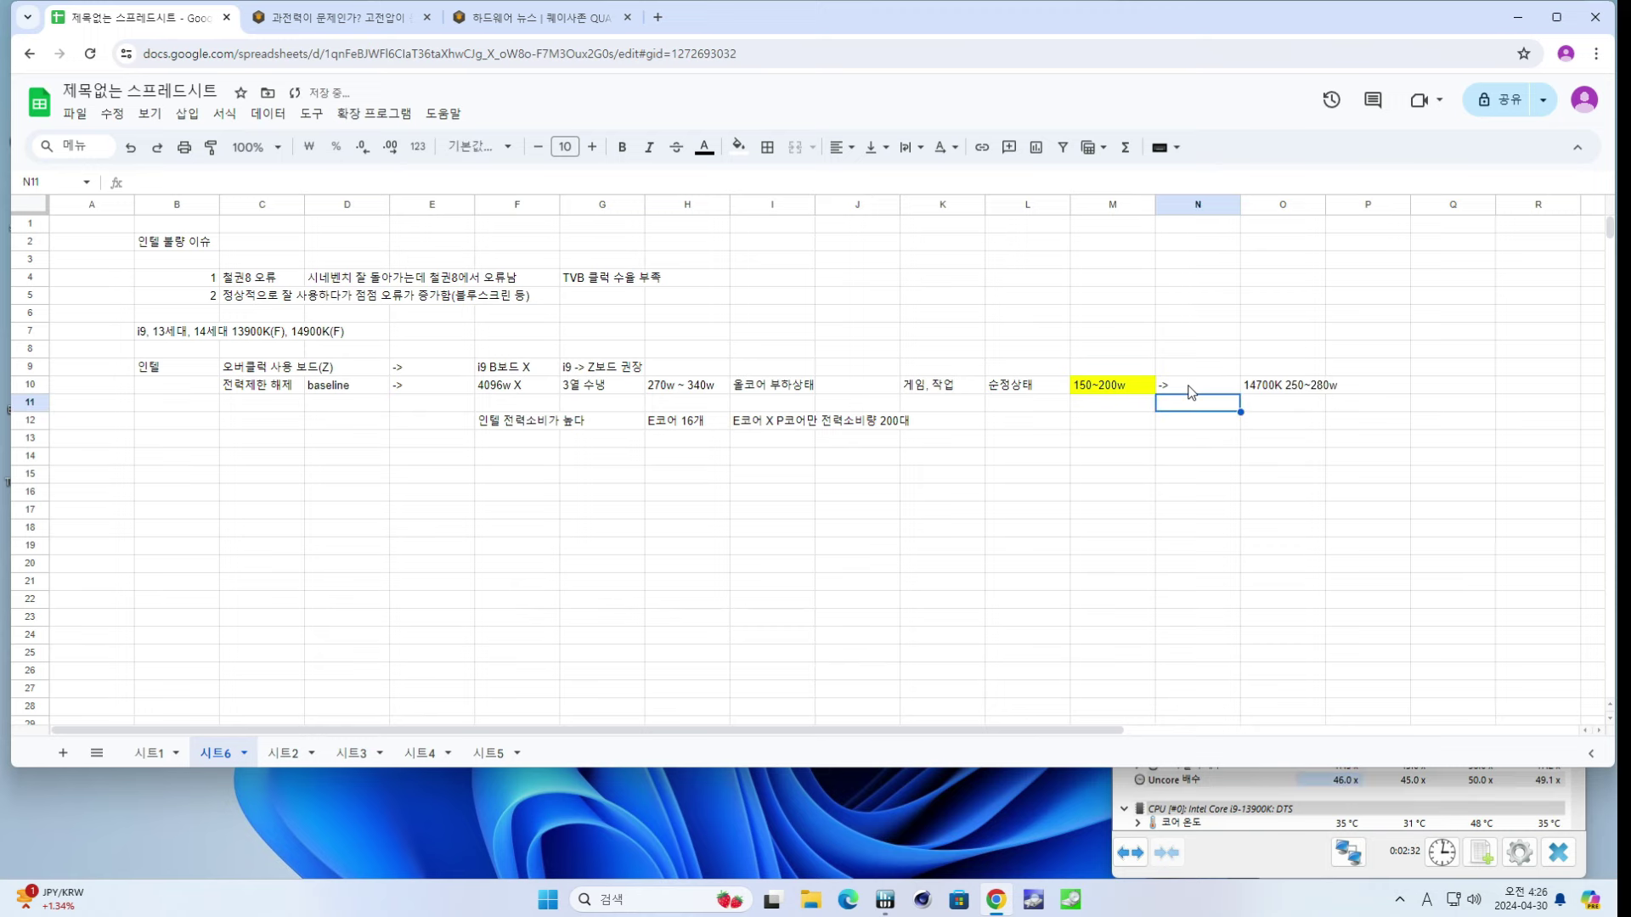
# - Correct the 14700K entry in cell O10 to "14700K 260~280w"
pyautogui.press('Right')
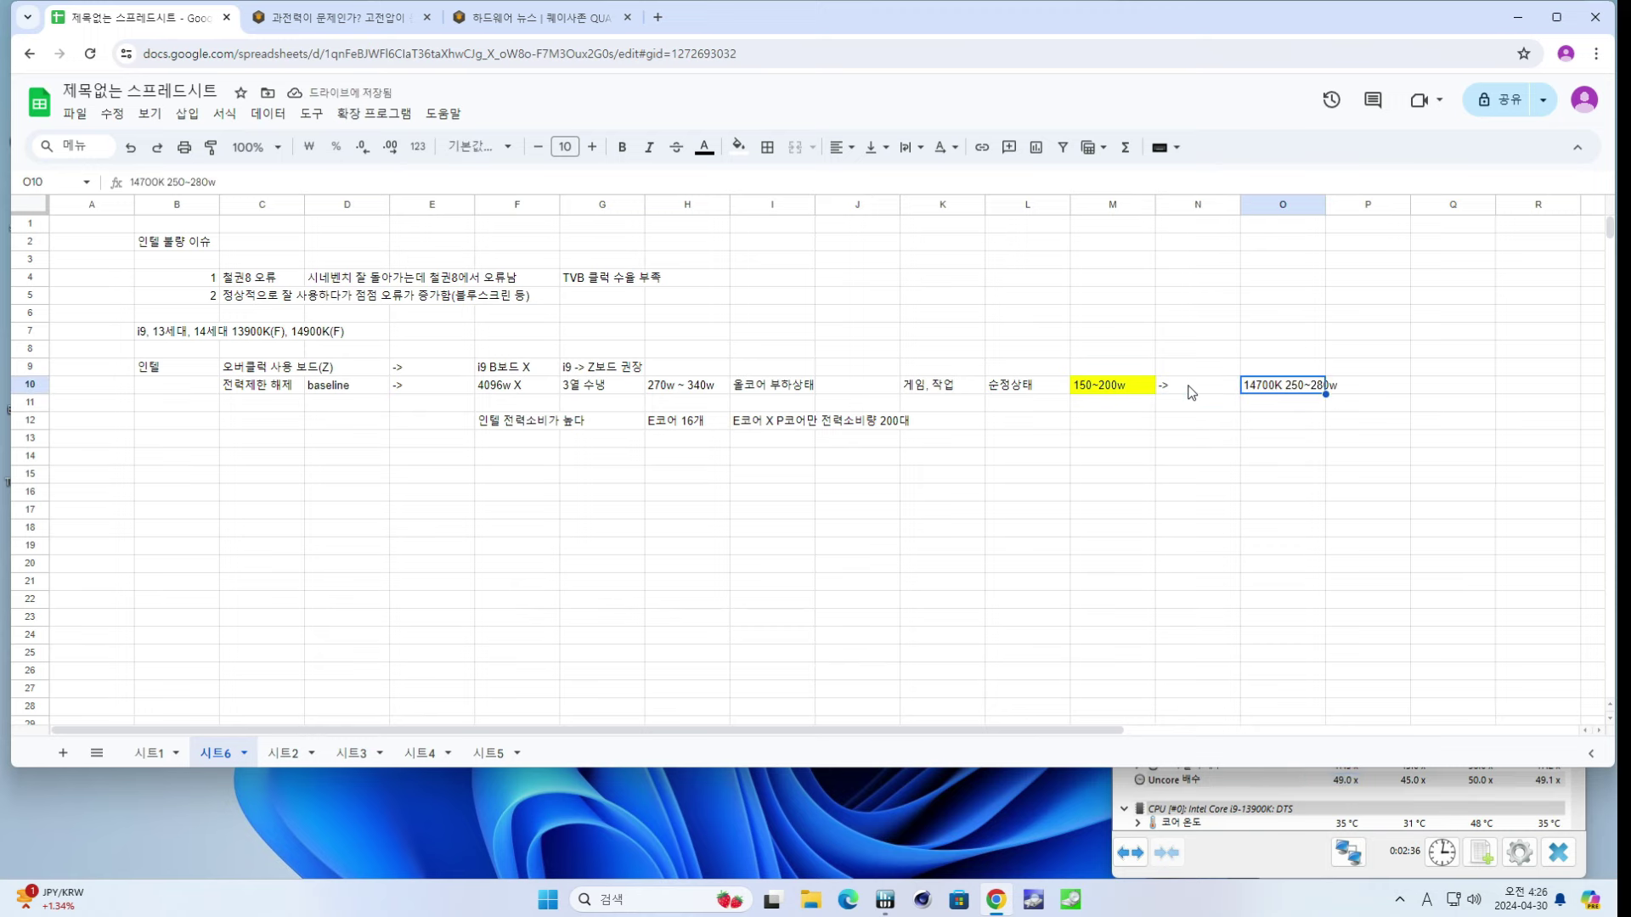
pyautogui.press('Return')
pyautogui.press('BackSpace')
pyautogui.write('6')
pyautogui.press('Return')
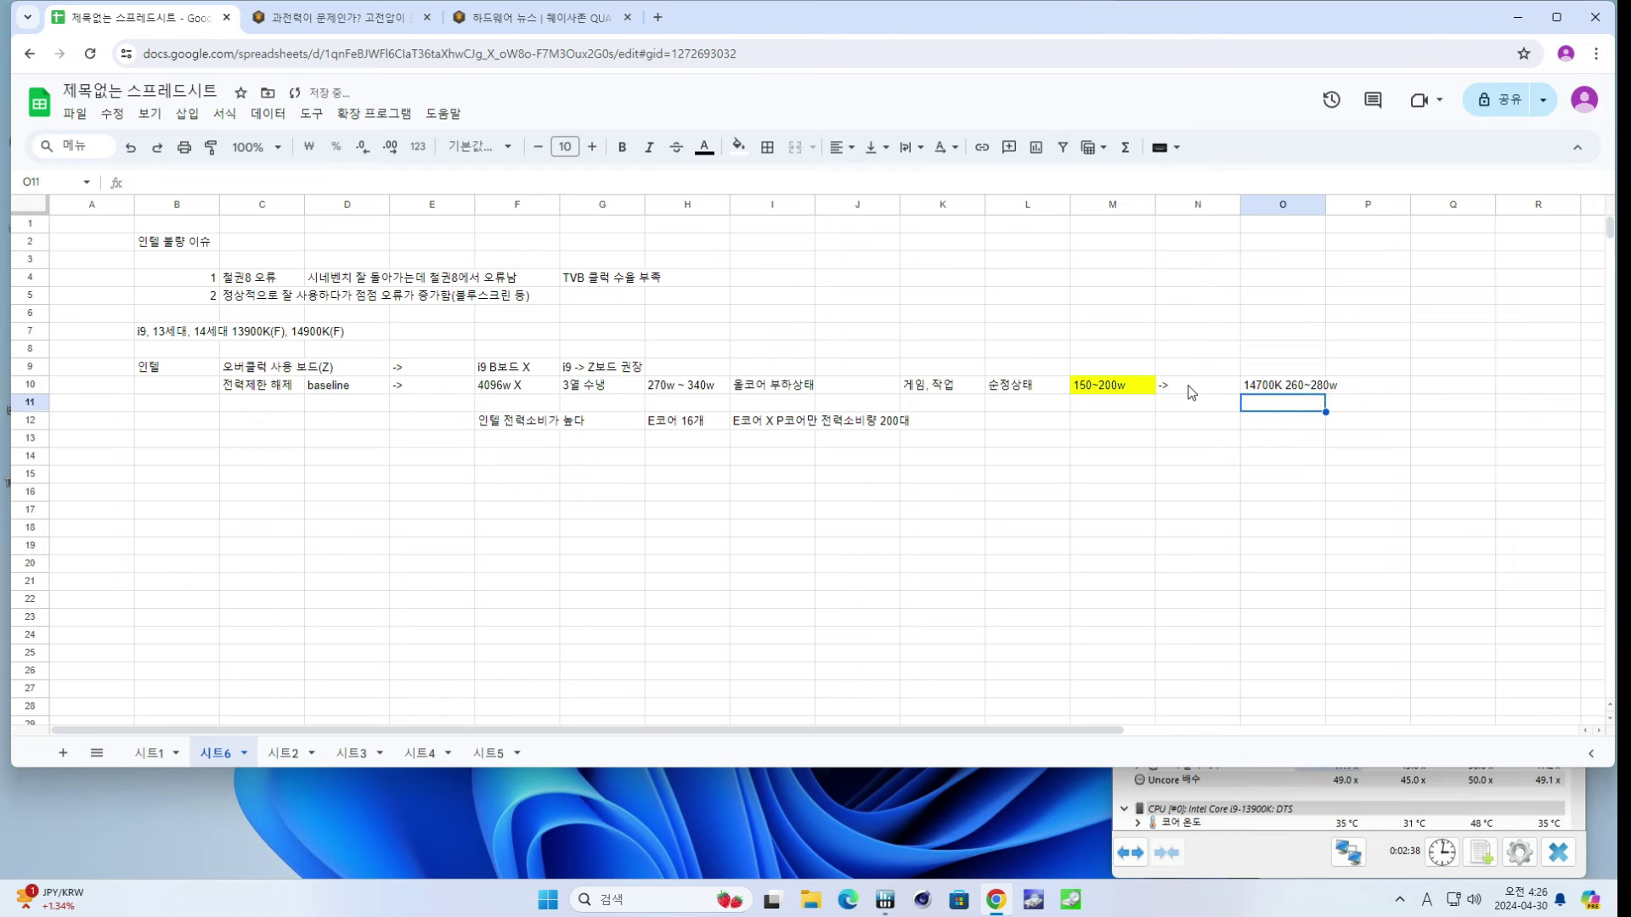
pyautogui.press('Up')
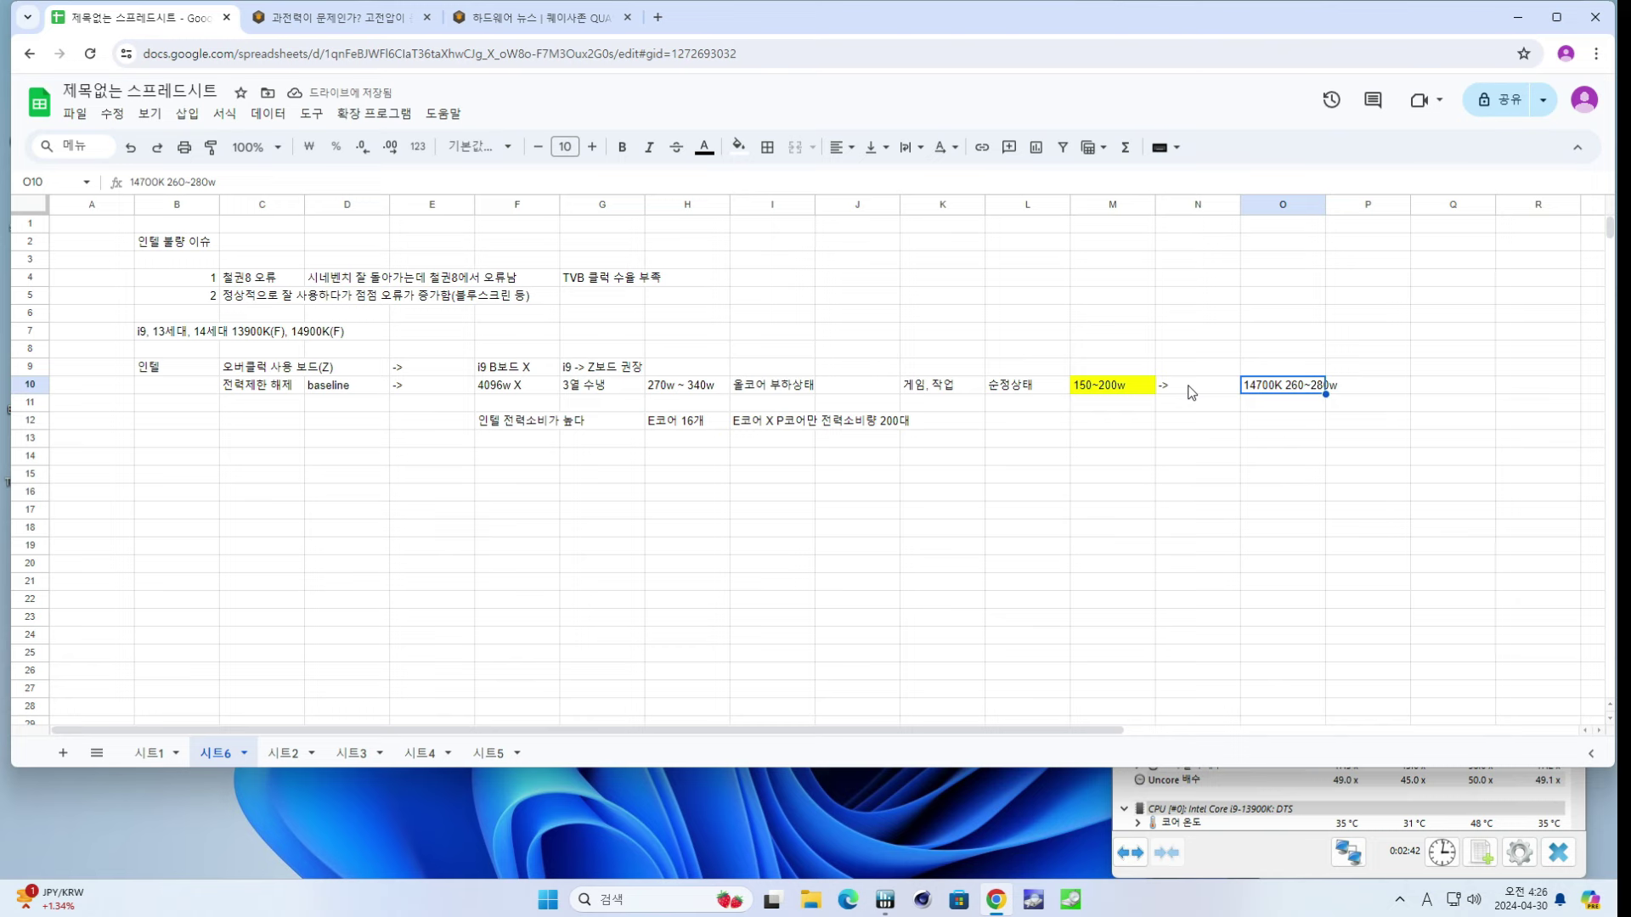
pyautogui.press('Down')
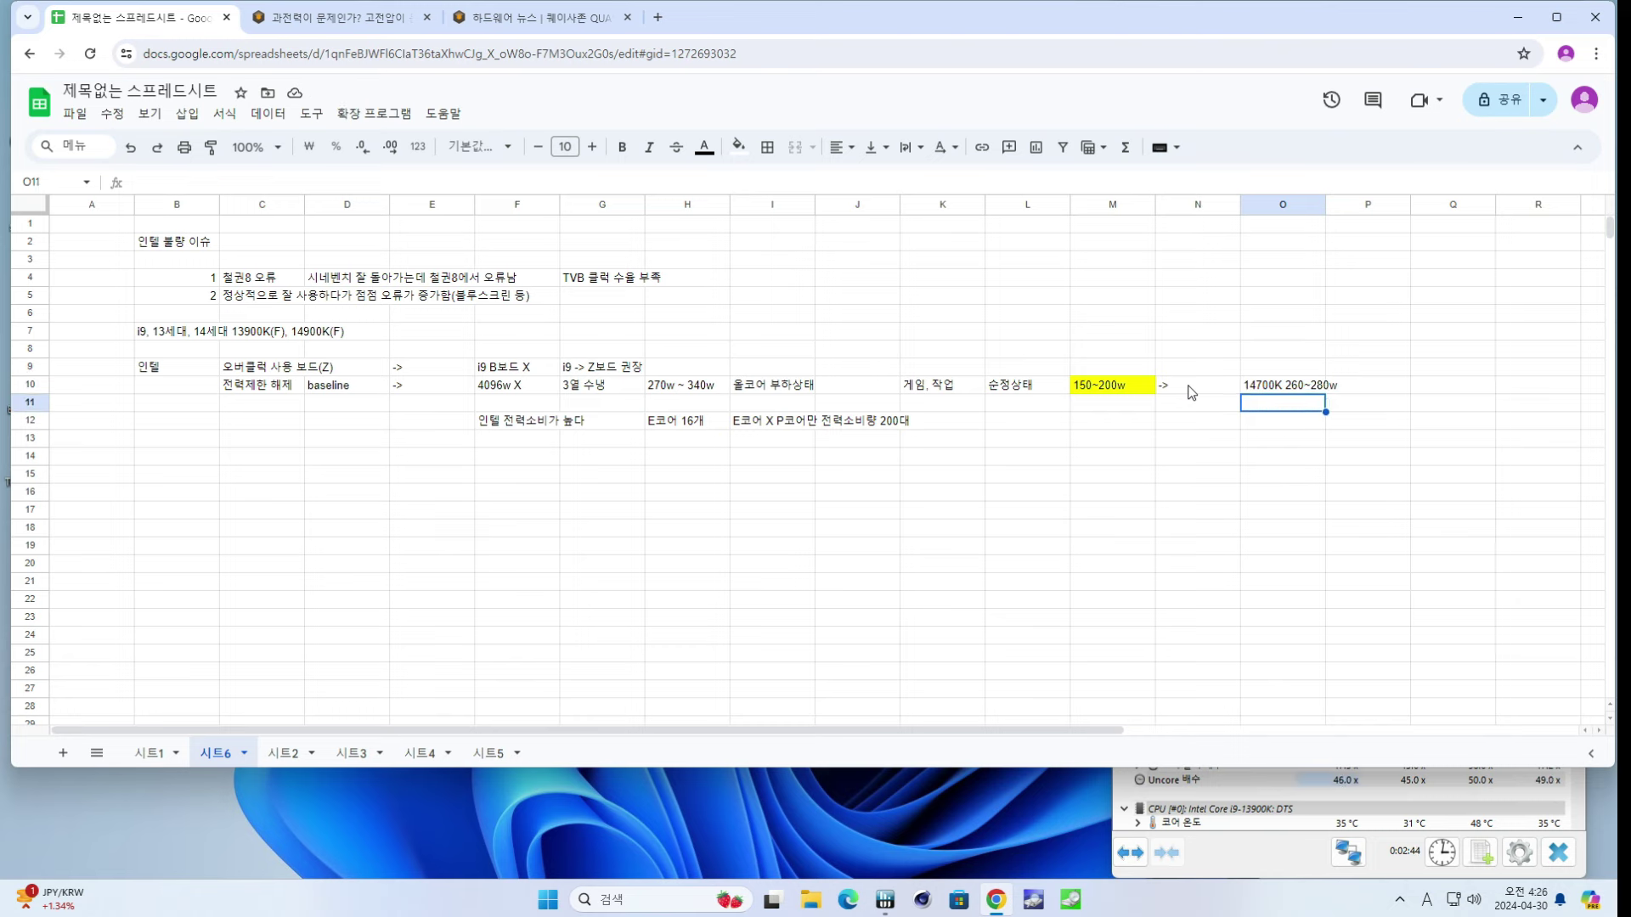
# - Enter "13600K B보드 180w~240w" in cell O11, below the 14700K wattage entry
pyautogui.write('13600')
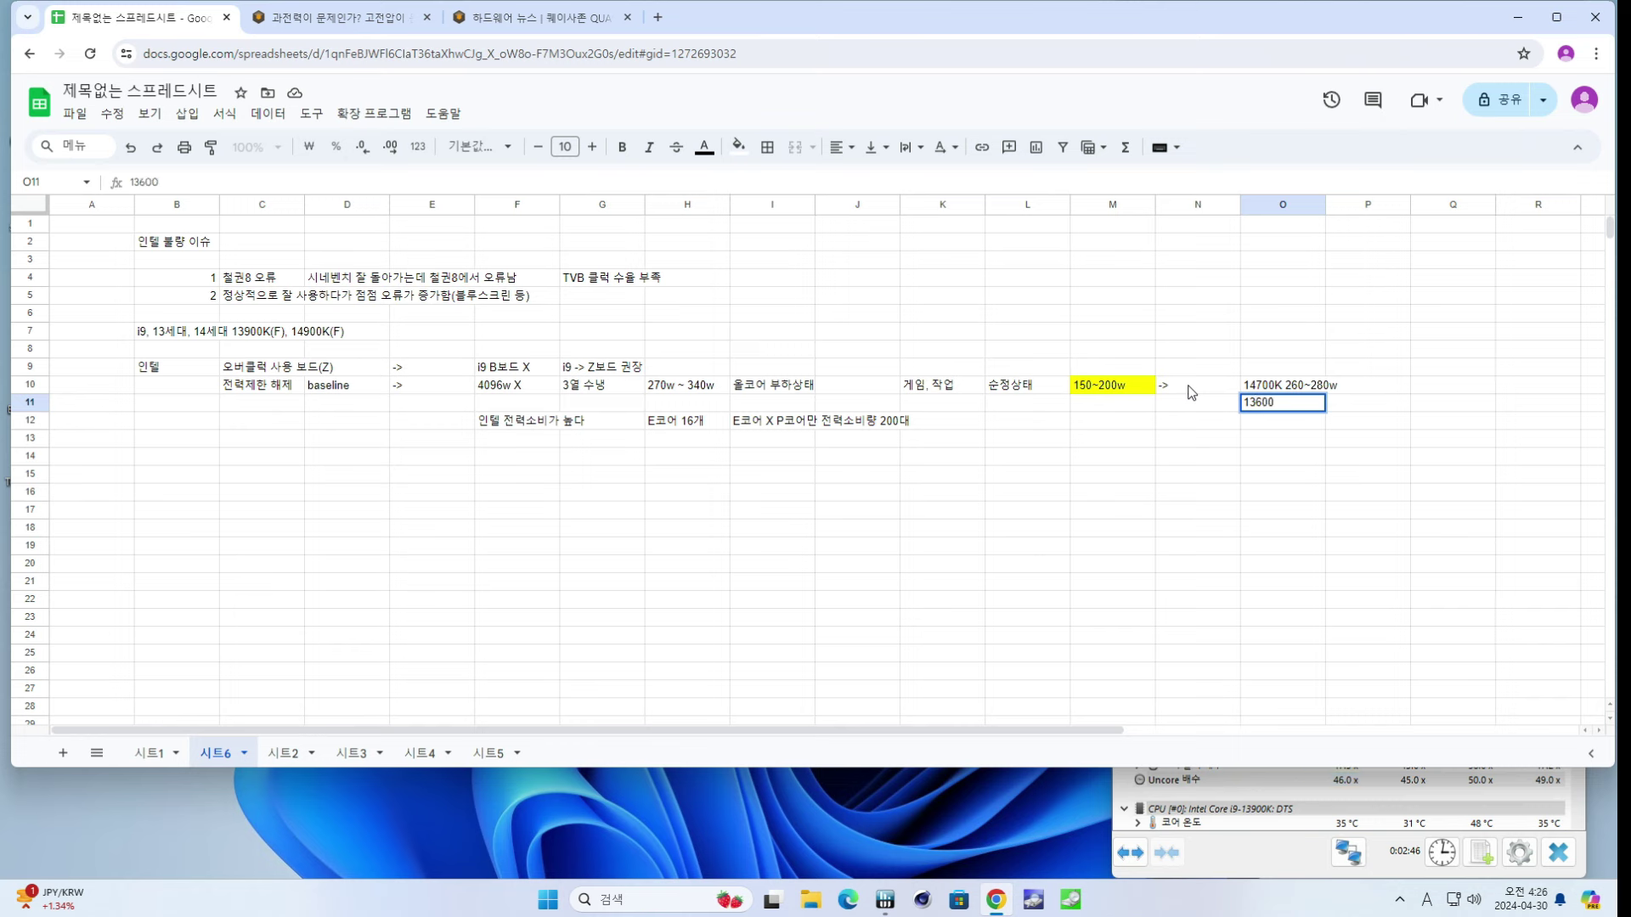
pyautogui.write('K B보드')
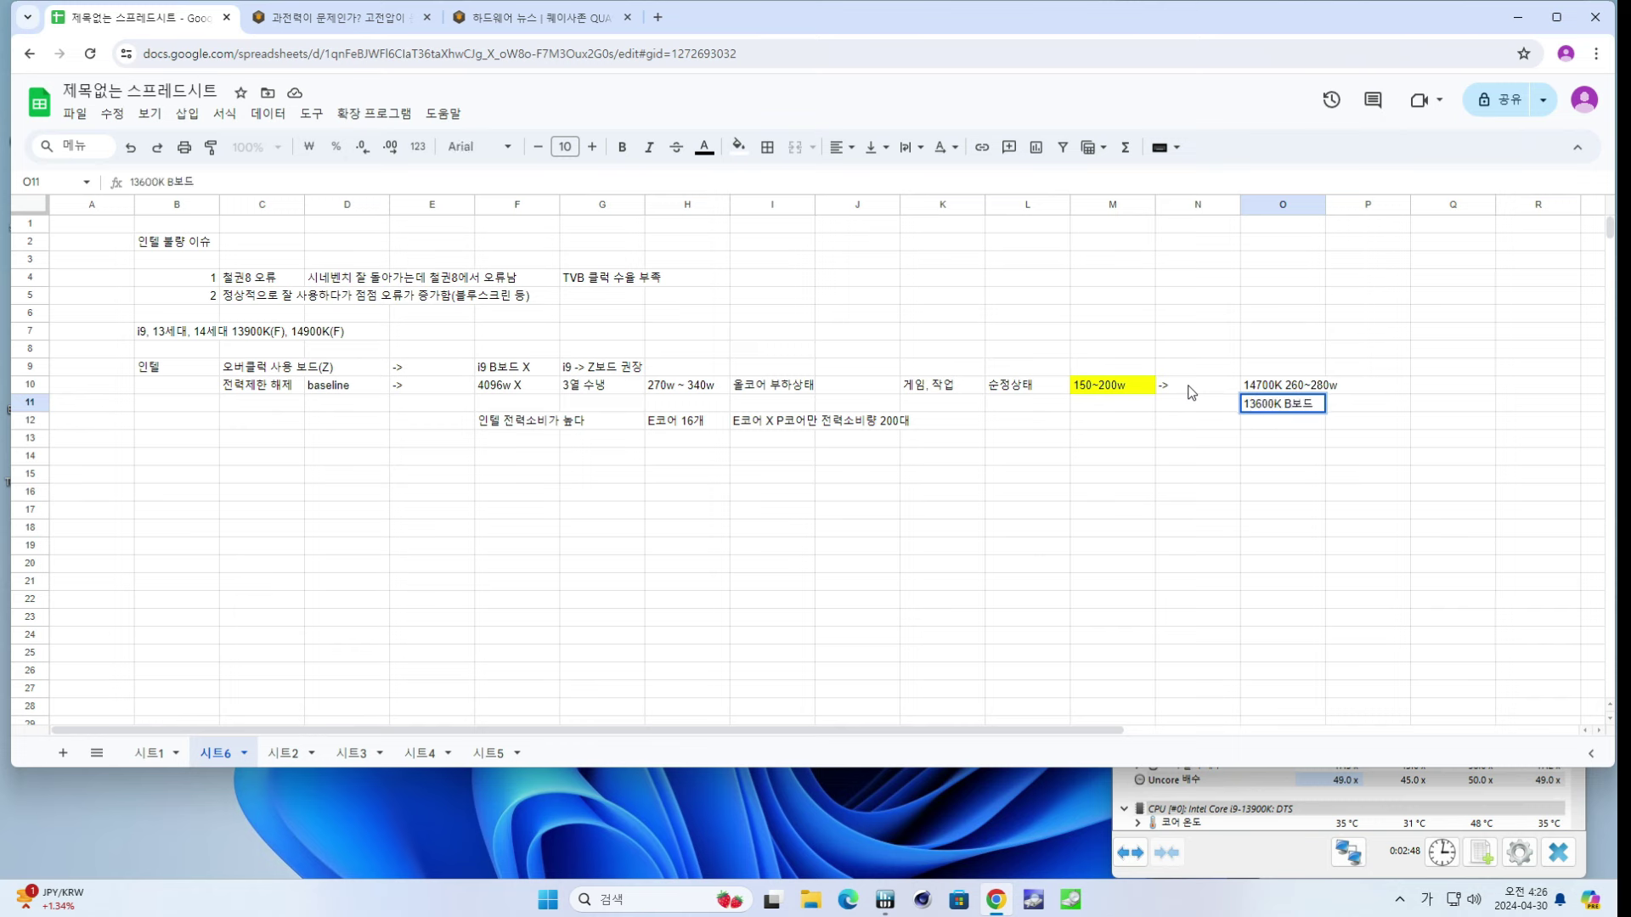
pyautogui.write(' 2')
pyautogui.press('BackSpace')
pyautogui.write('180ㅈ')
pyautogui.press('Hangul')
pyautogui.write('w~')
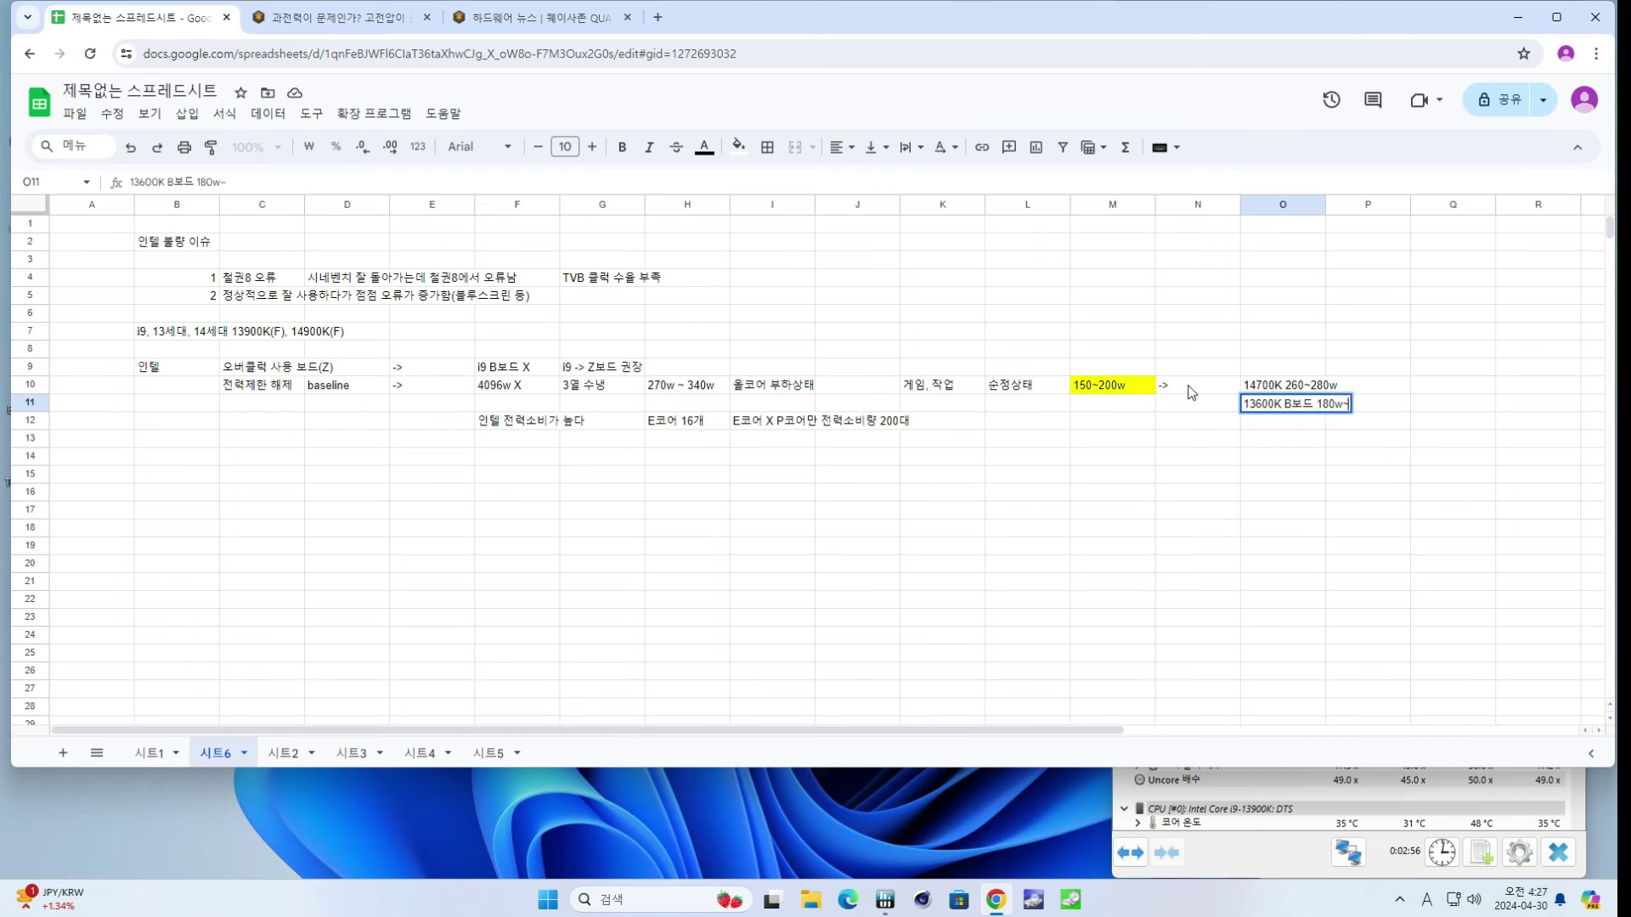
pyautogui.write('240w')
pyautogui.press('Return')
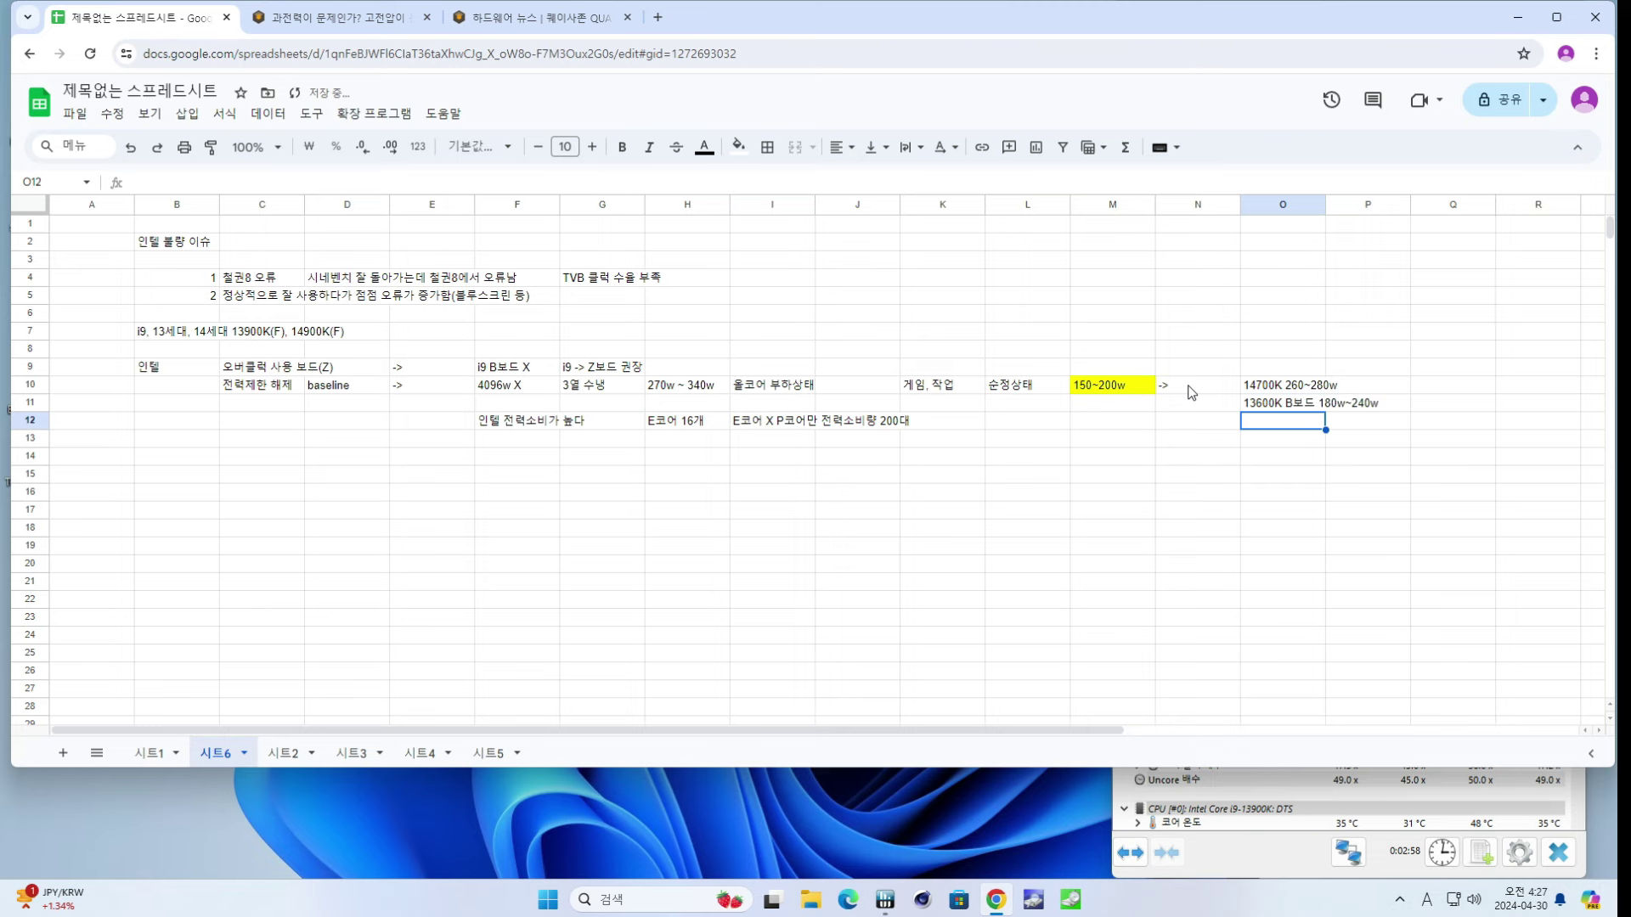
# - Enter "14600K B보드 170w~230w" in cell O12, below the 13600K entry
pyautogui.press('Up')
pyautogui.press('Down')
pyautogui.write('14600K B')
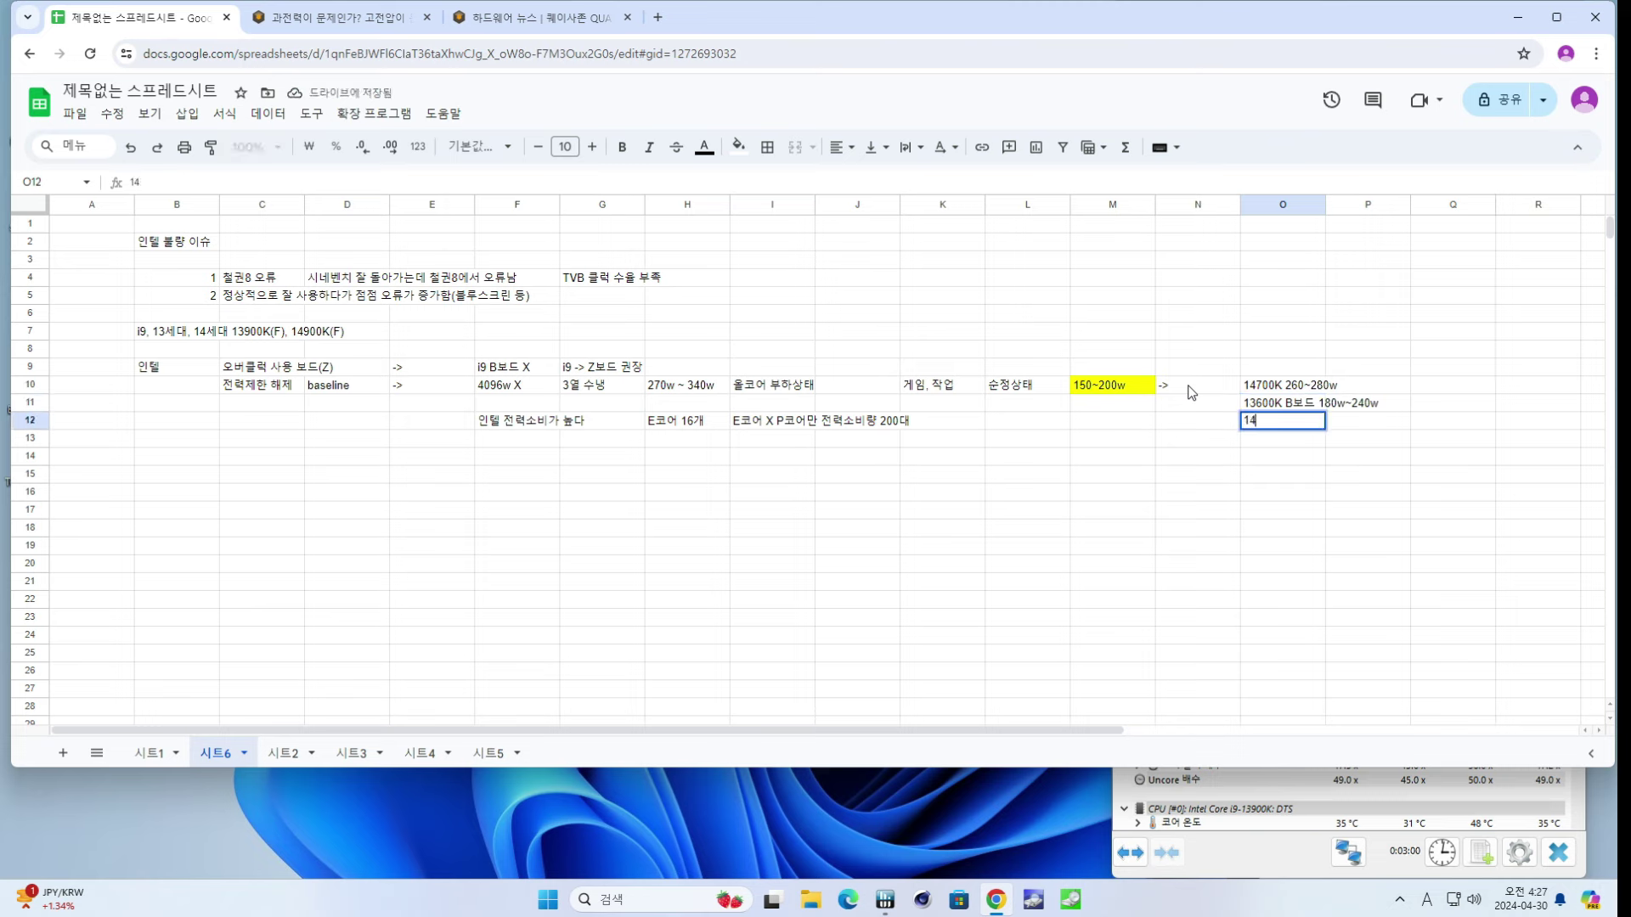
pyautogui.press('Hangul')
pyautogui.write('보드 170')
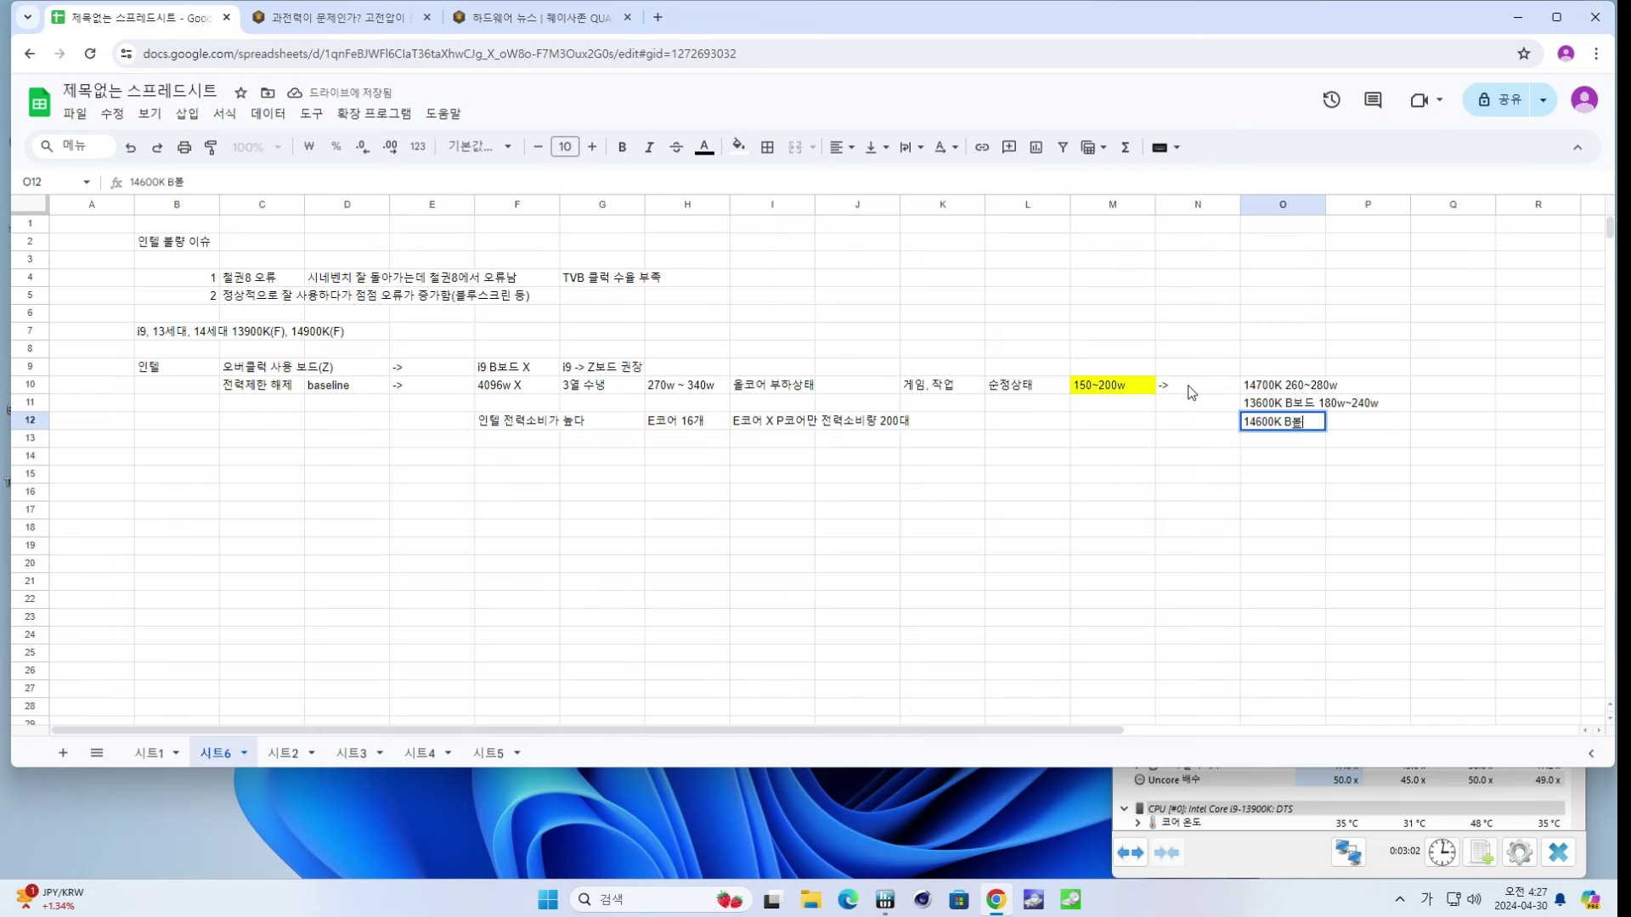
pyautogui.press('Hangul')
pyautogui.write('w~')
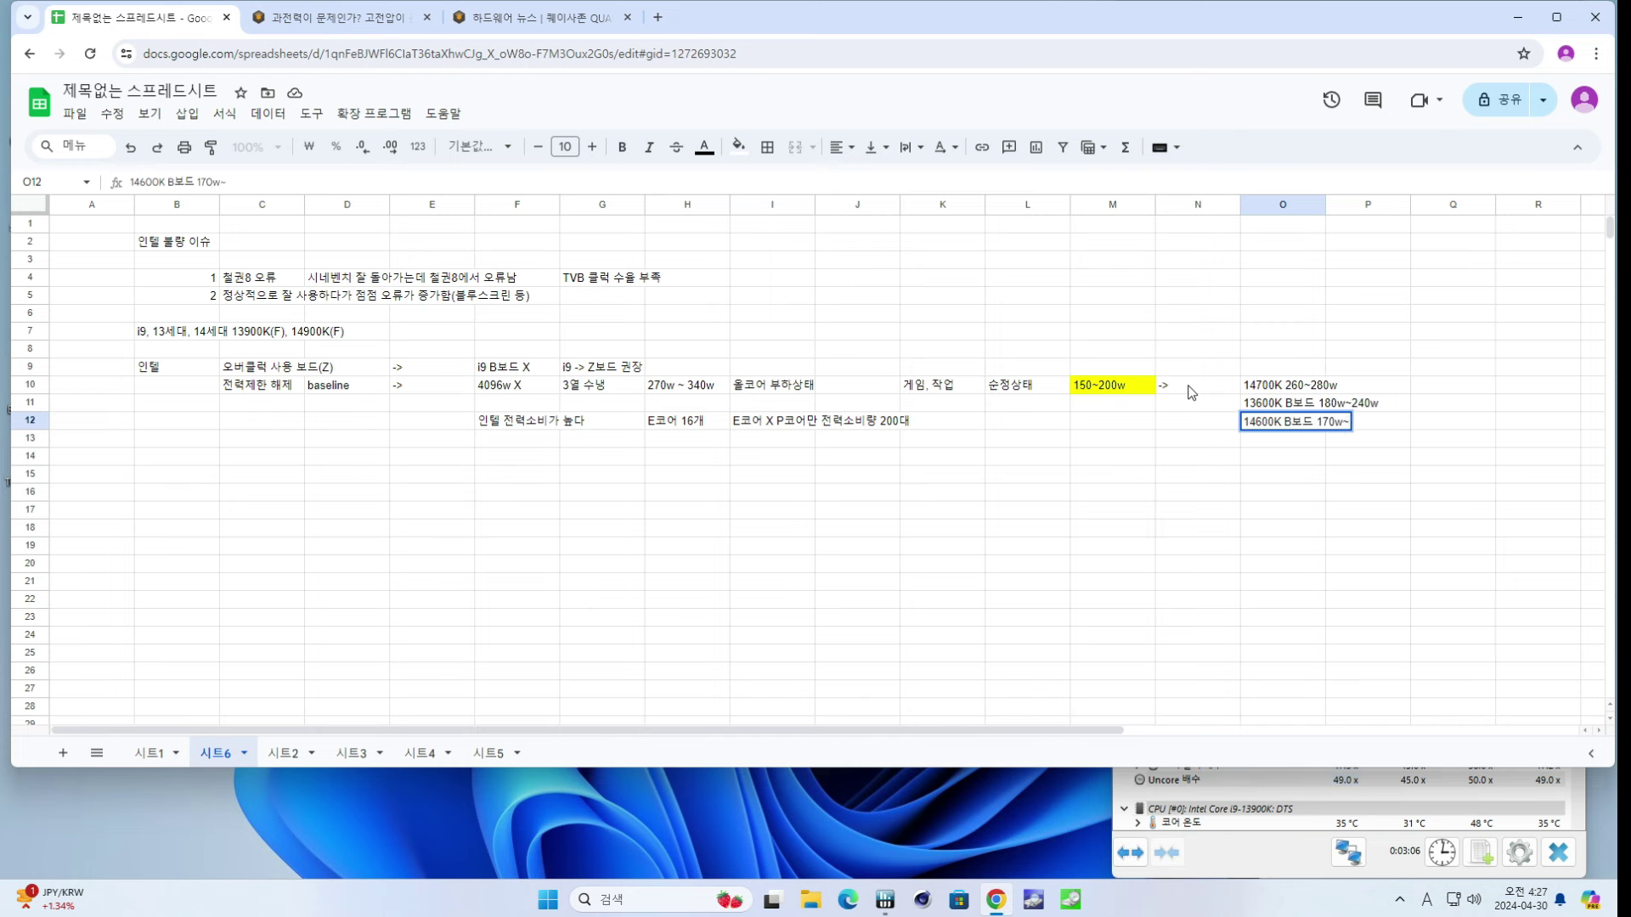
pyautogui.write('230w')
pyautogui.press('Return')
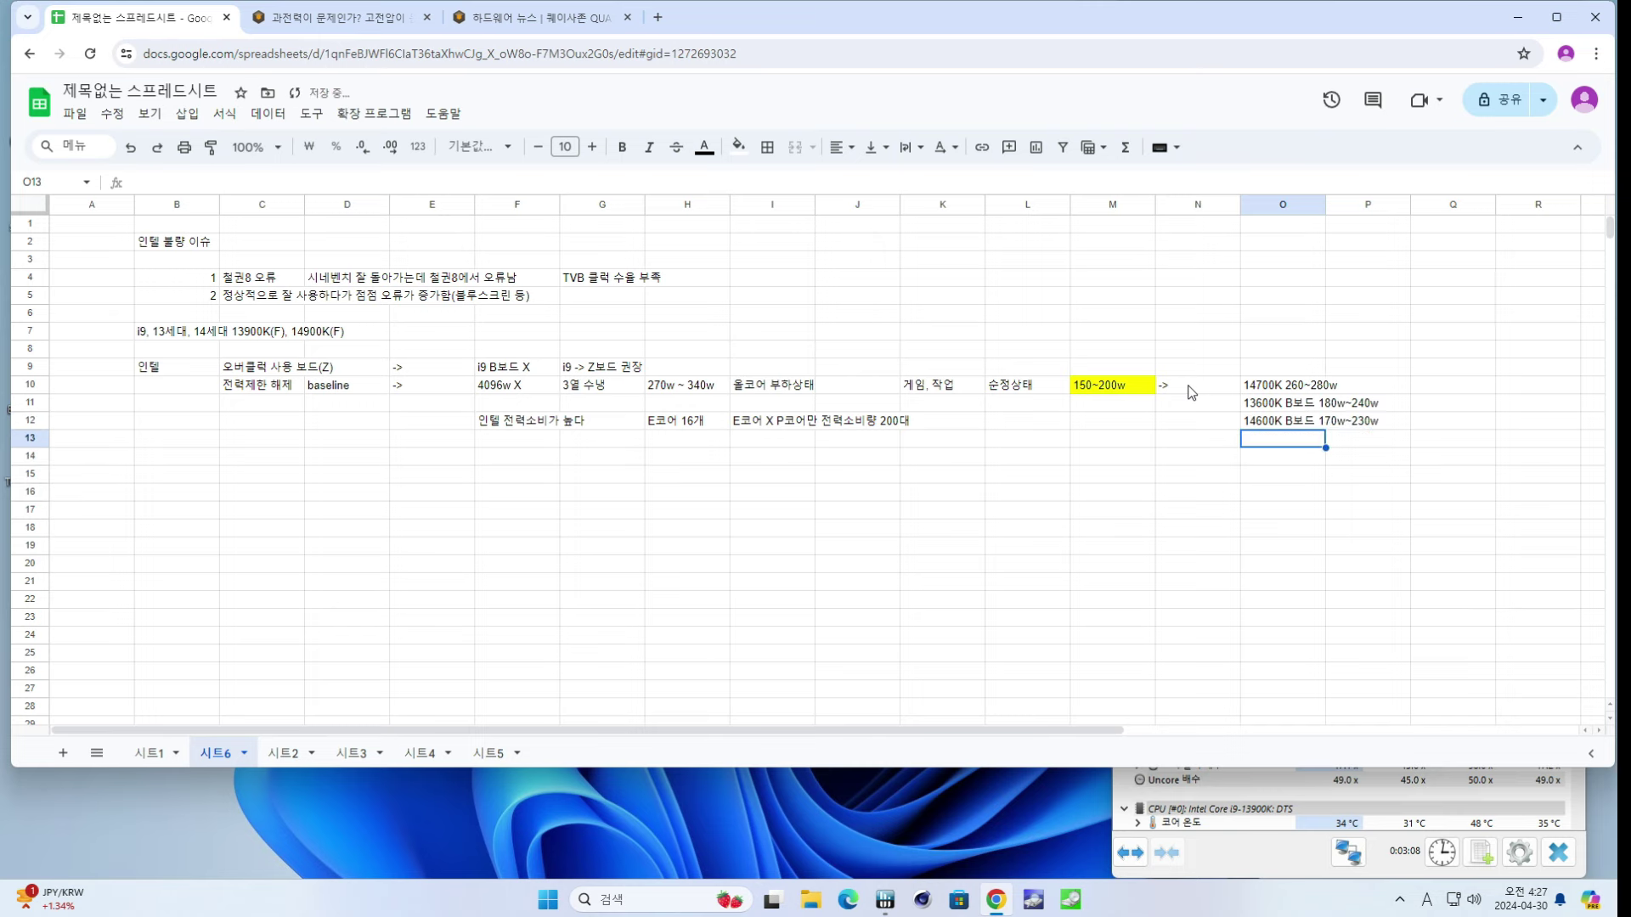
# - Examine the 14700K, 13600K and 14600K wattage entries against the gaming and work stock-state wattage in row 10
pyautogui.press('Up')
pyautogui.press('Up')
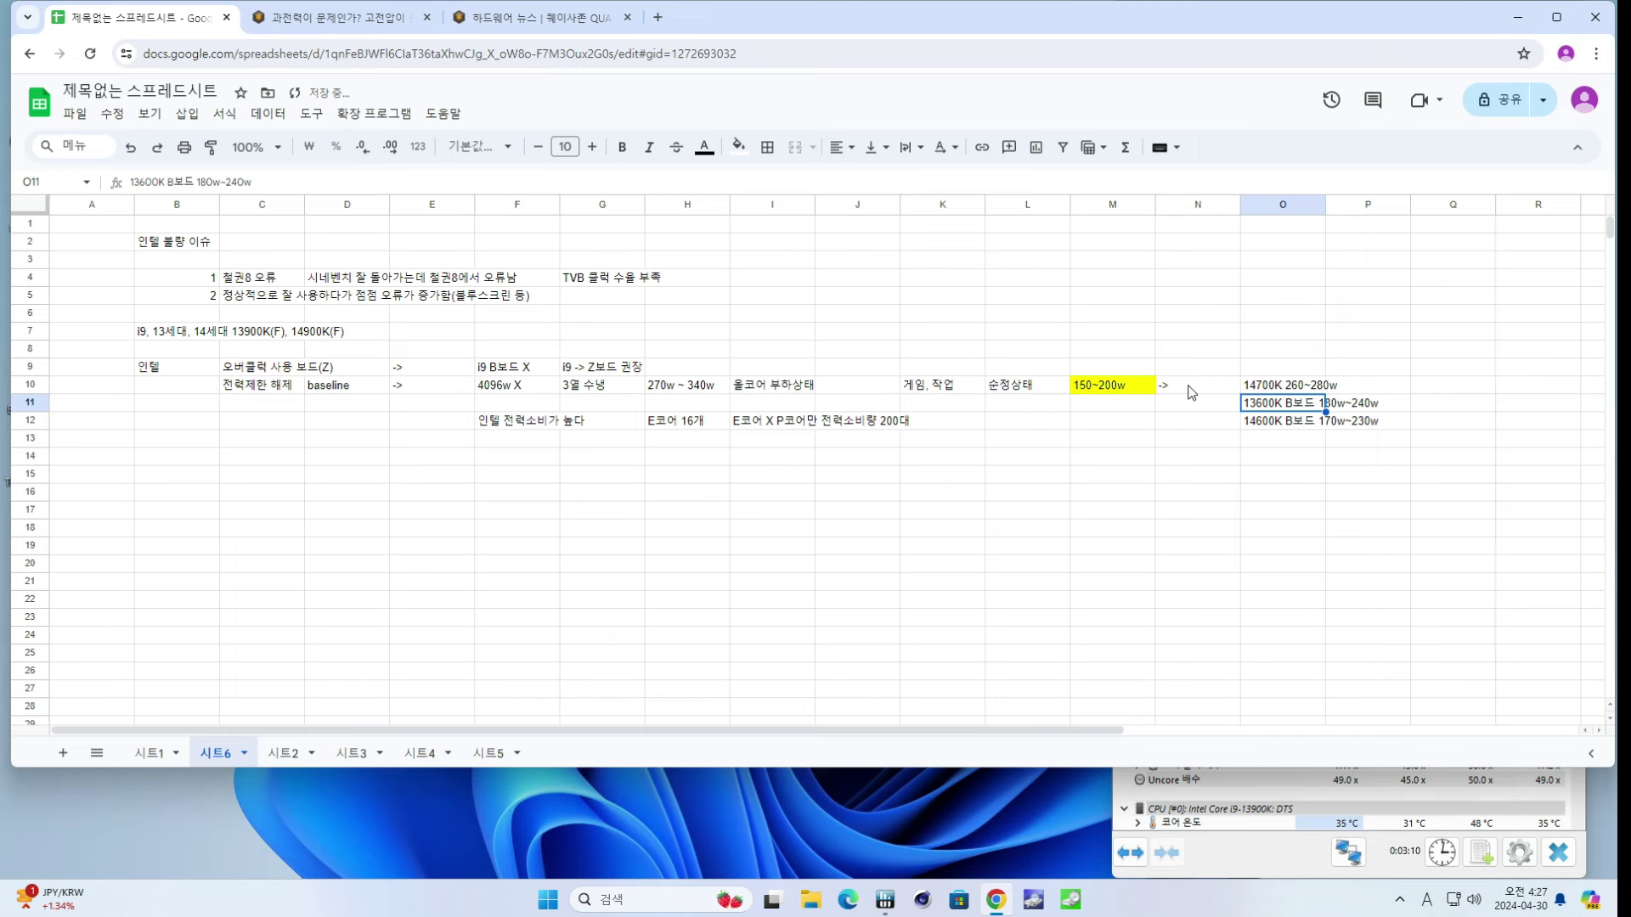
pyautogui.moveTo(1310, 429); pyautogui.dragTo(1251, 356)
pyautogui.click(1291, 404)
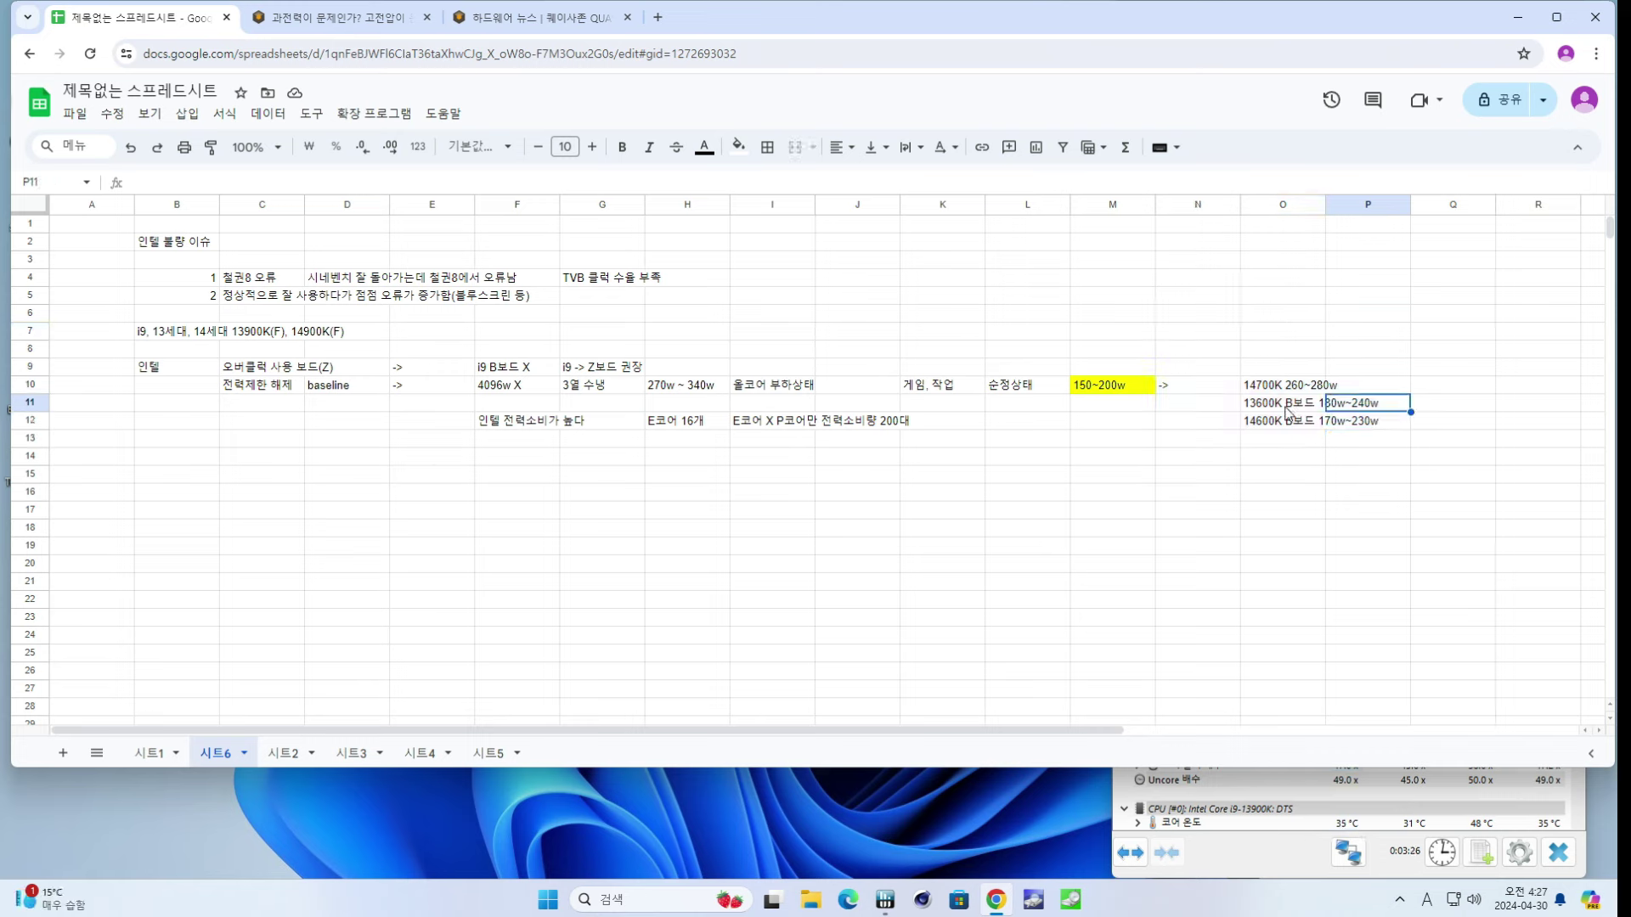
pyautogui.click(1291, 457)
pyautogui.moveTo(1283, 350); pyautogui.dragTo(1369, 463)
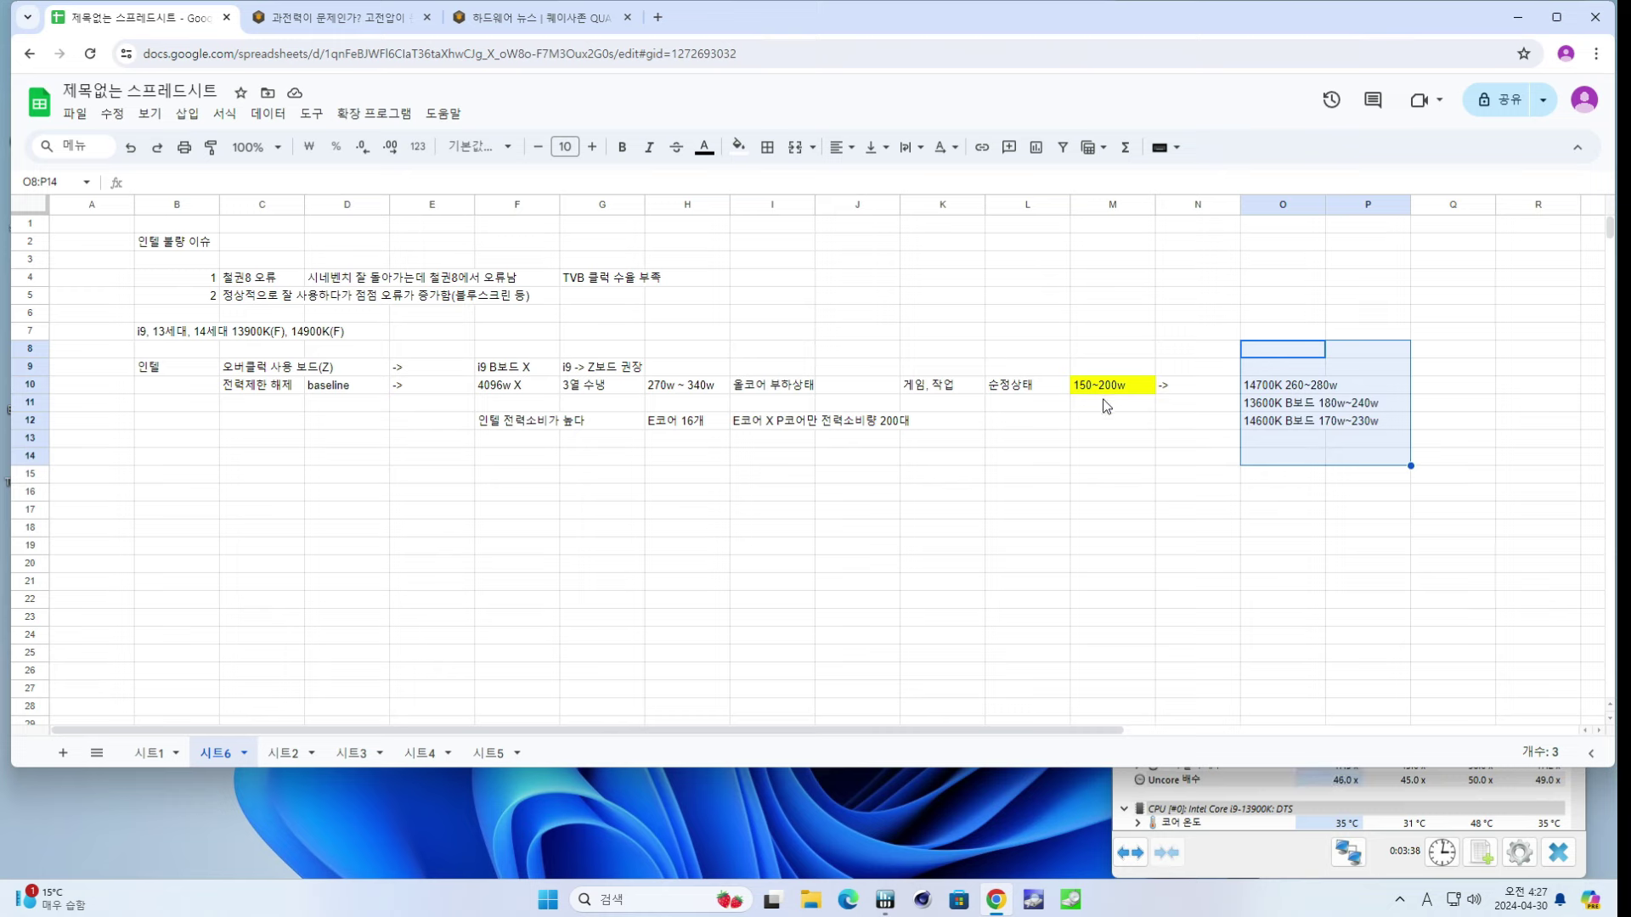
pyautogui.click(522, 461)
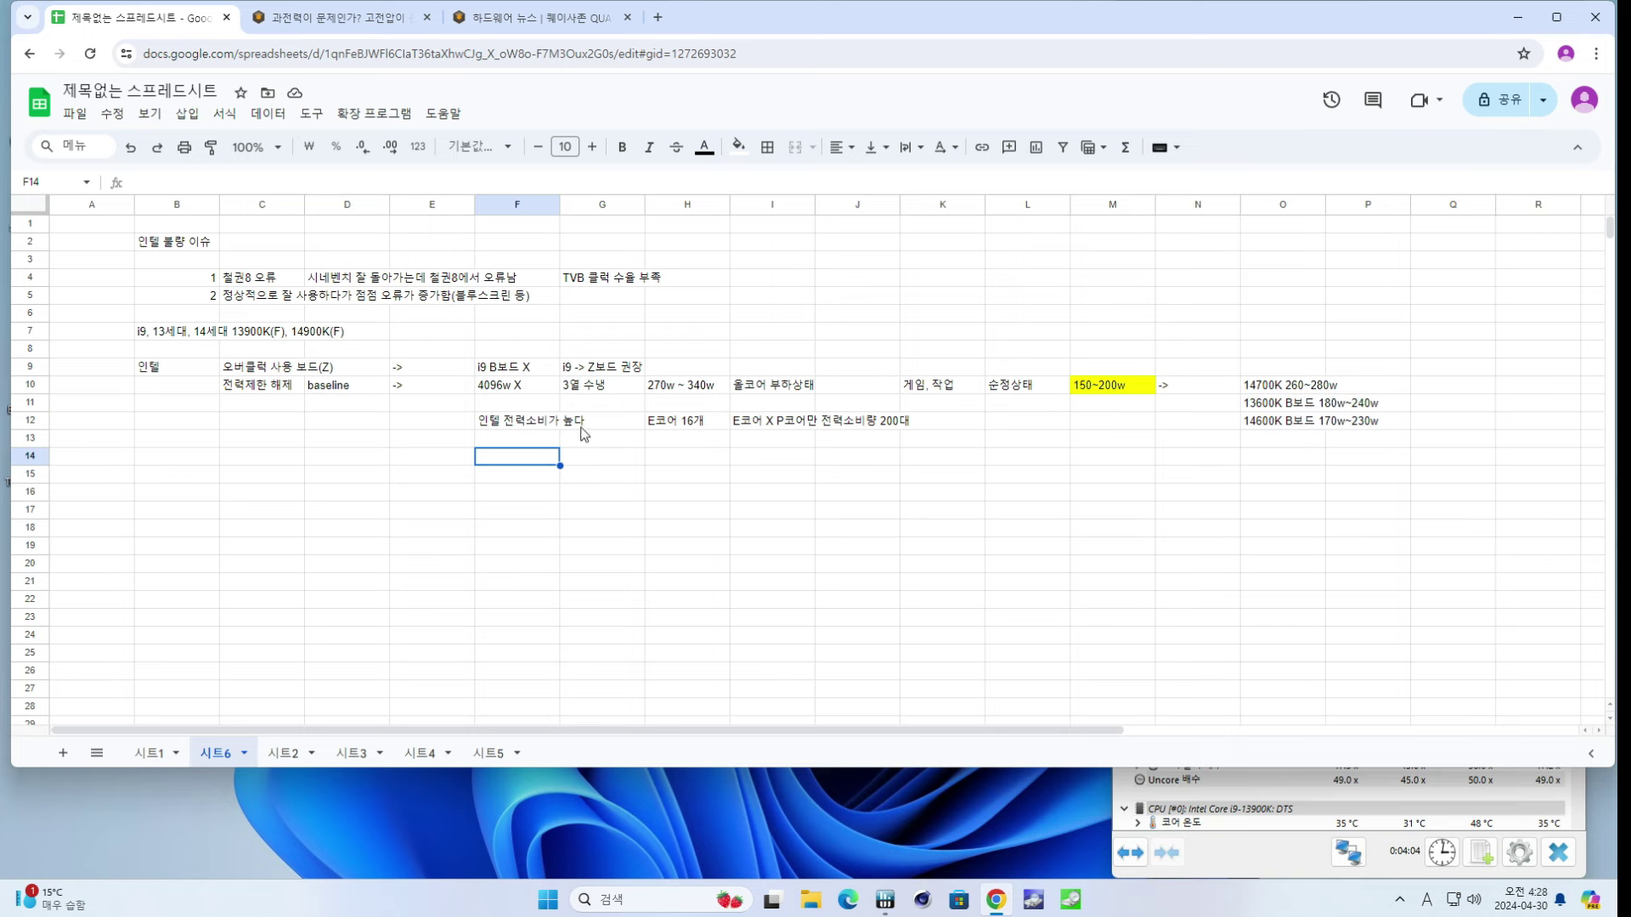
pyautogui.moveTo(923, 372)
pyautogui.mouseDown()
pyautogui.moveTo(1206, 367)
pyautogui.moveTo(1349, 433)
pyautogui.moveTo(959, 386)
pyautogui.moveTo(954, 369)
pyautogui.mouseUp()
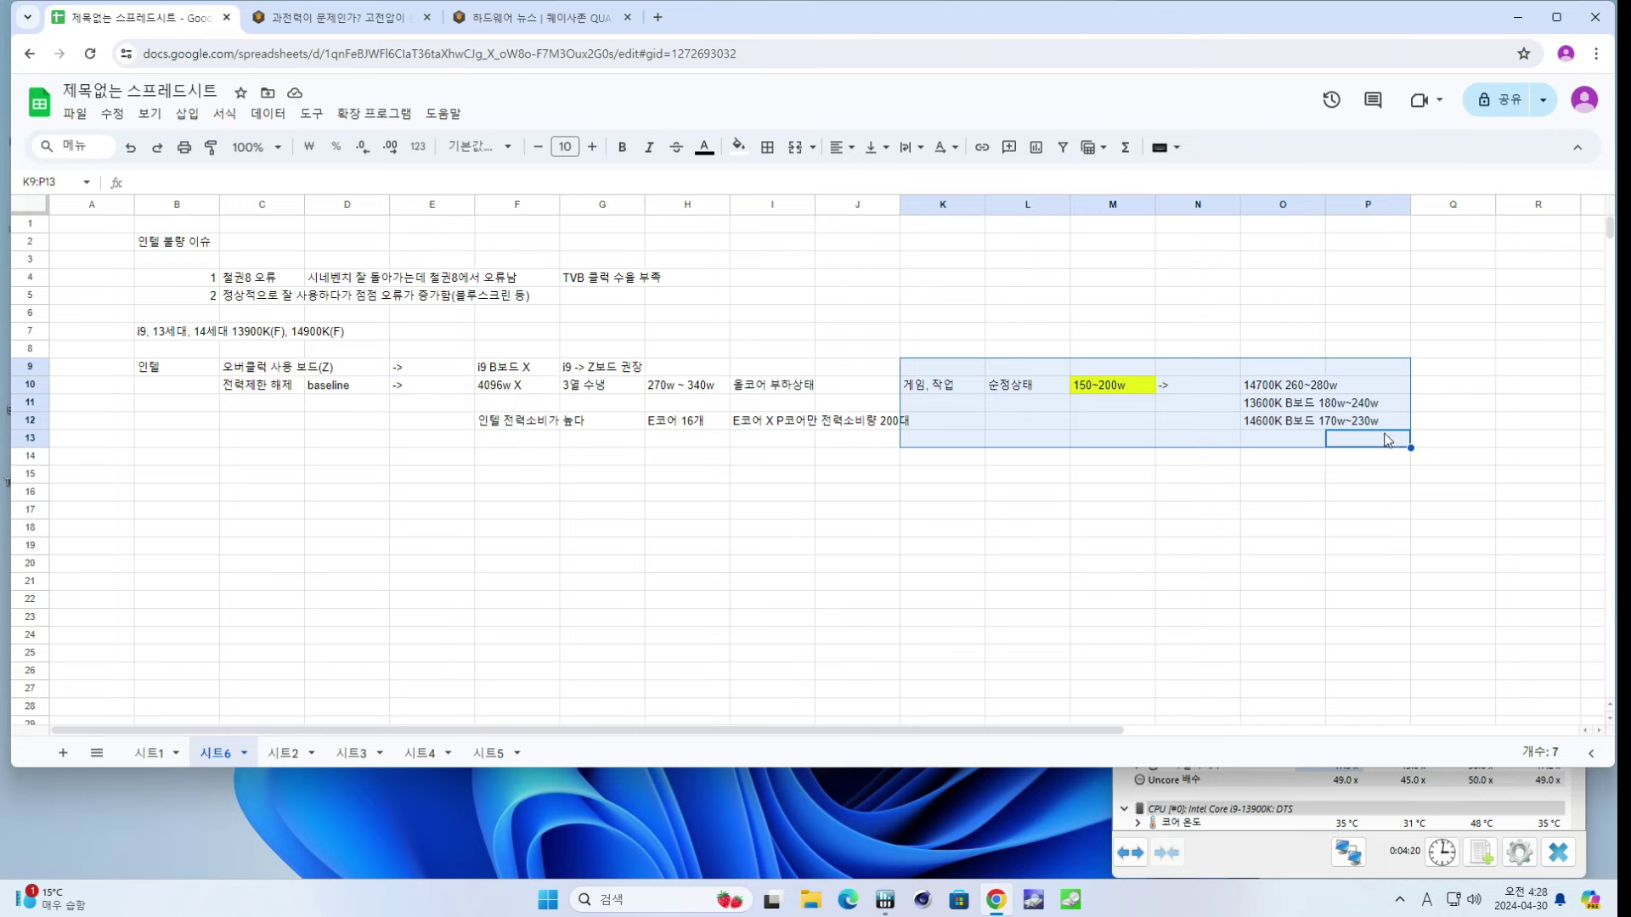
pyautogui.moveTo(1386, 440); pyautogui.dragTo(941, 378)
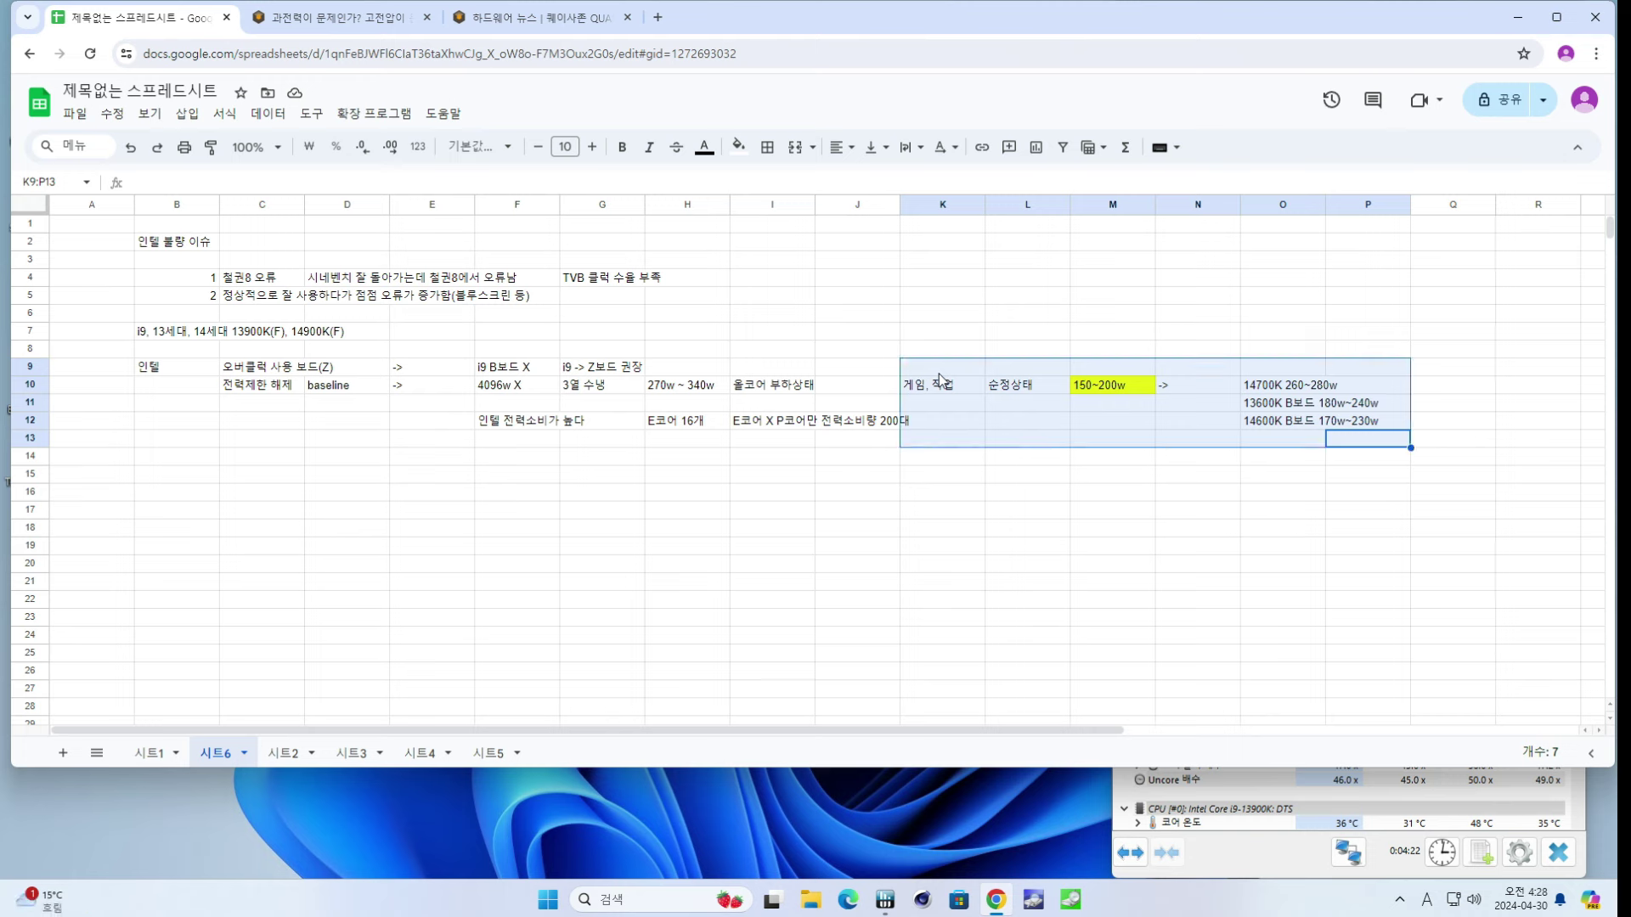
pyautogui.click(1274, 427)
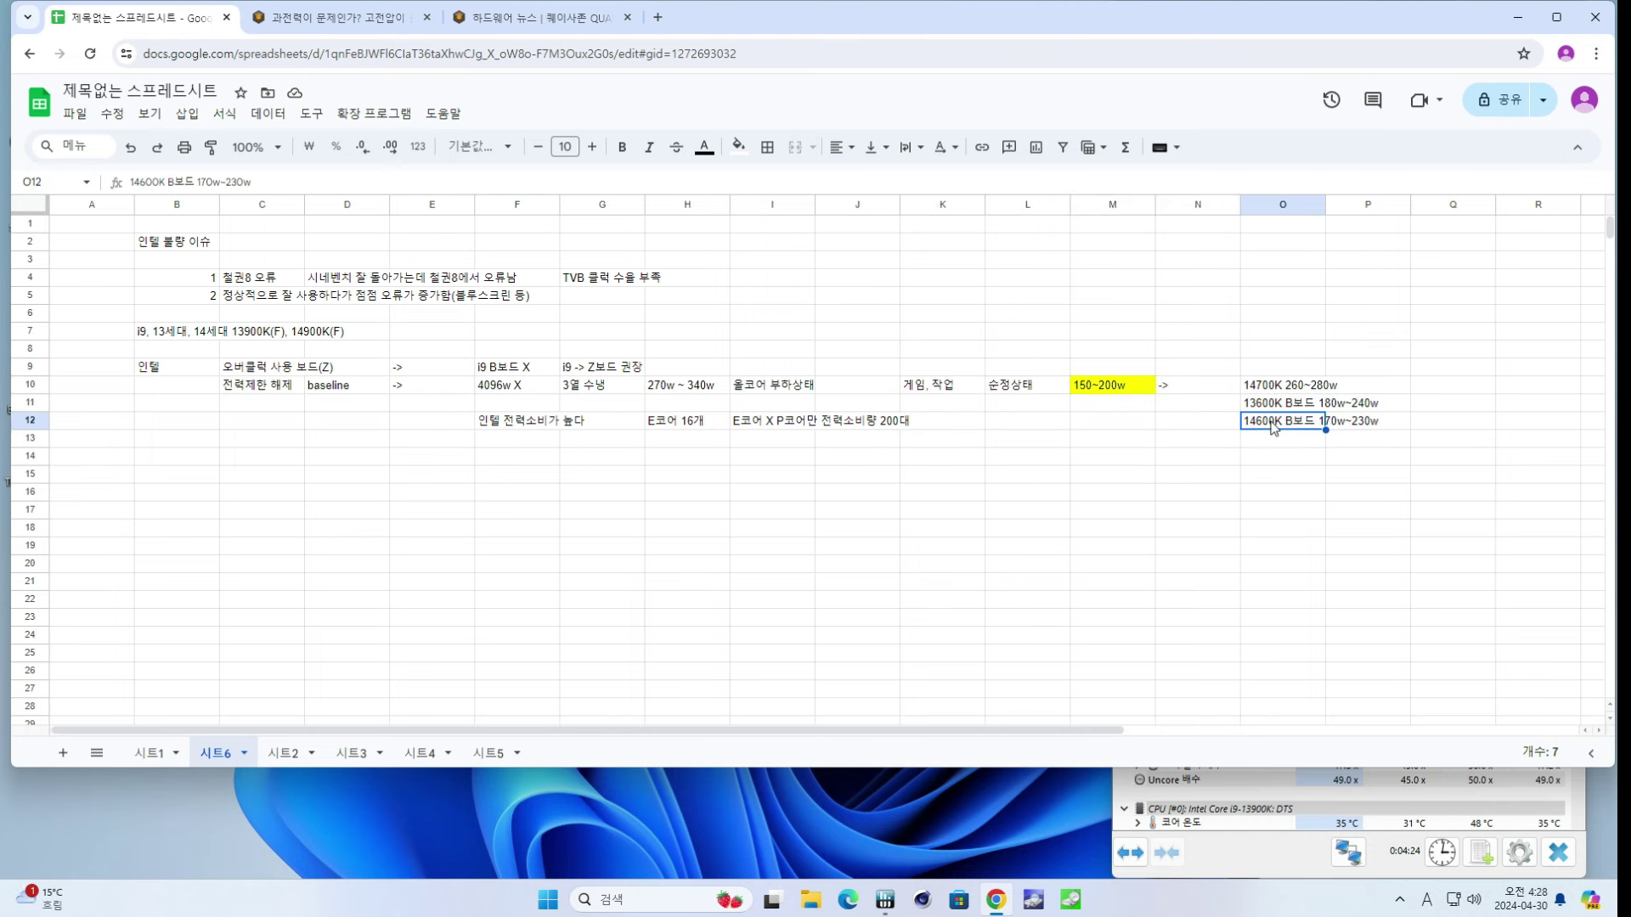
pyautogui.click(1279, 386)
pyautogui.moveTo(1214, 349); pyautogui.dragTo(1434, 454)
pyautogui.click(1434, 455)
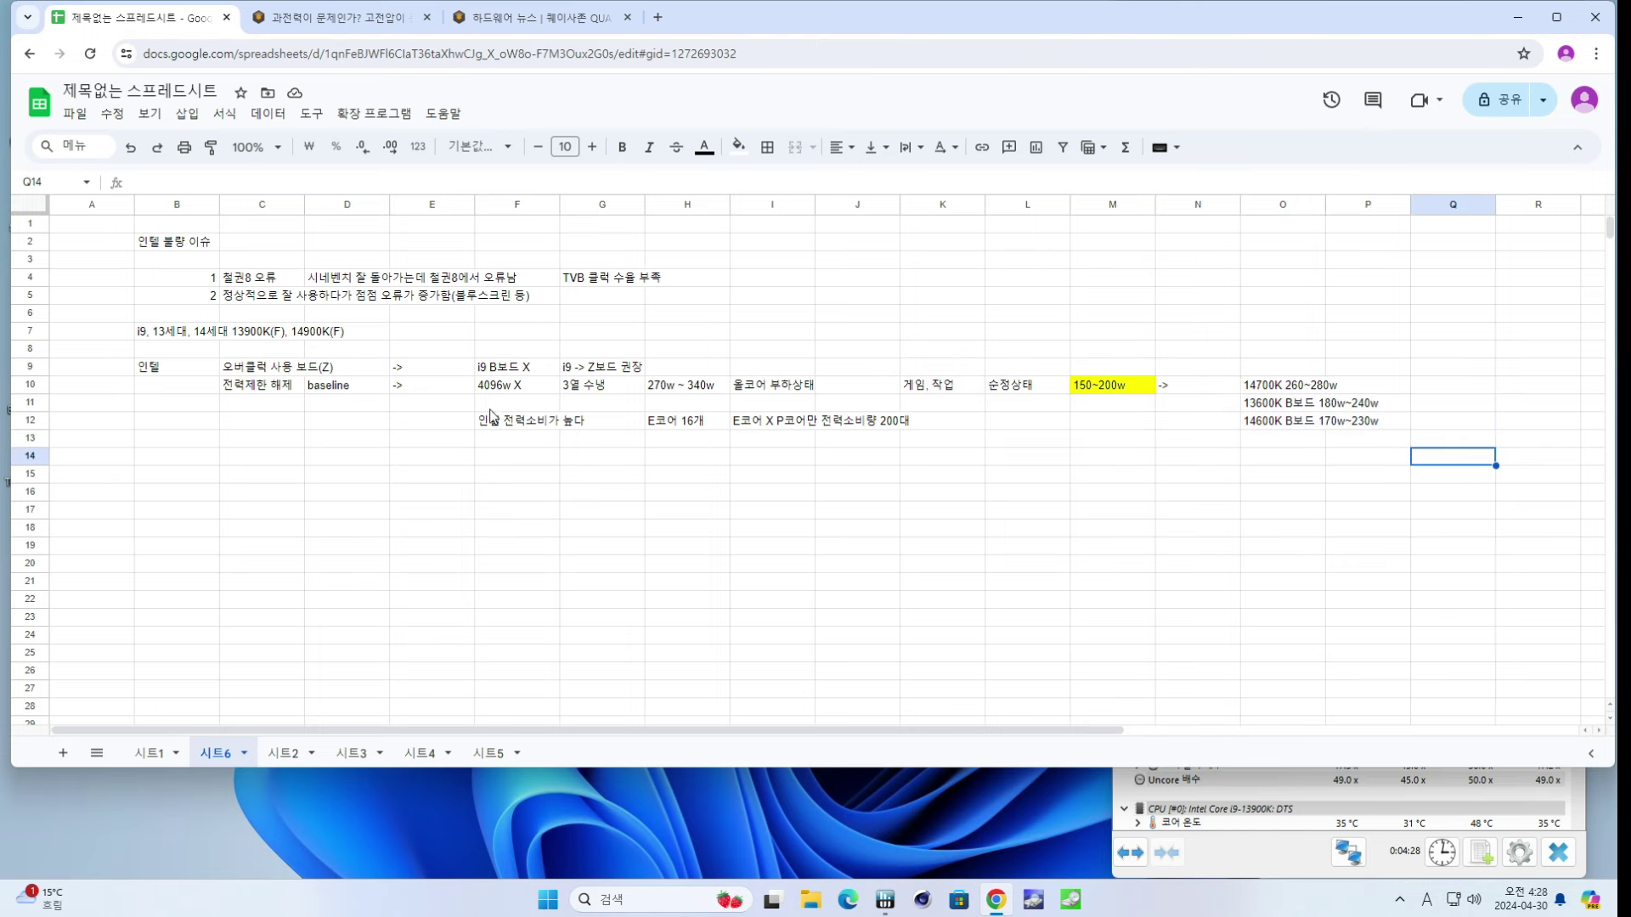
# - Enter "인텔 baseline 253w" in cell F14, below the power consumption notes
pyautogui.click(489, 461)
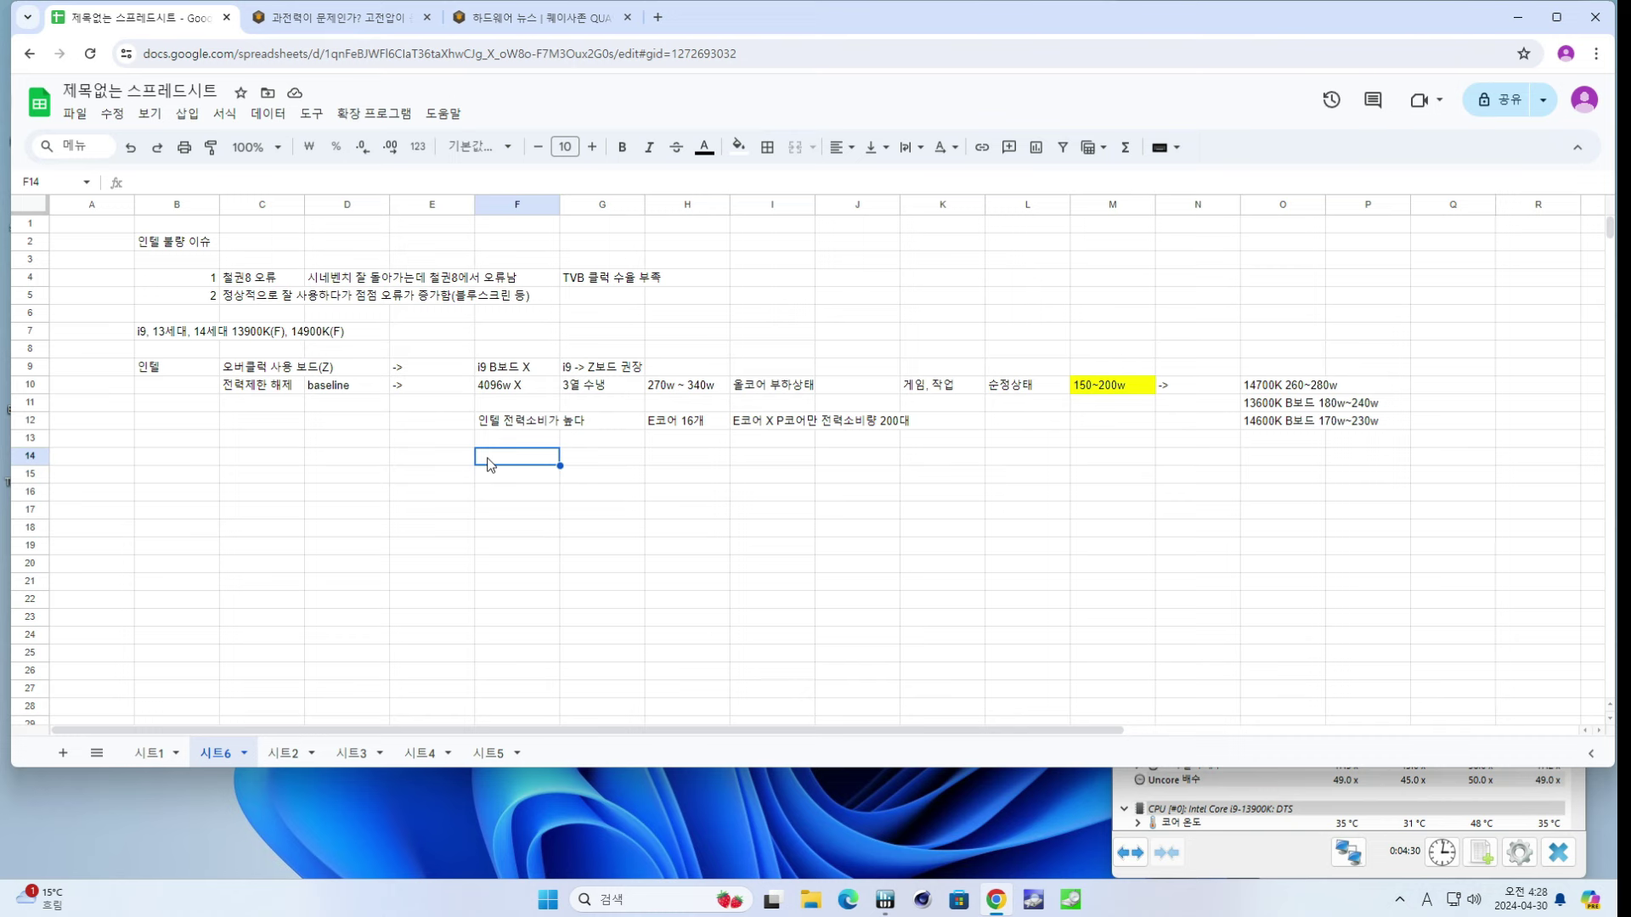
pyautogui.press('Left')
pyautogui.press('Left')
pyautogui.press('Right')
pyautogui.press('Right')
pyautogui.press('Left')
pyautogui.press('Right')
pyautogui.write('인텔 baseline 253w')
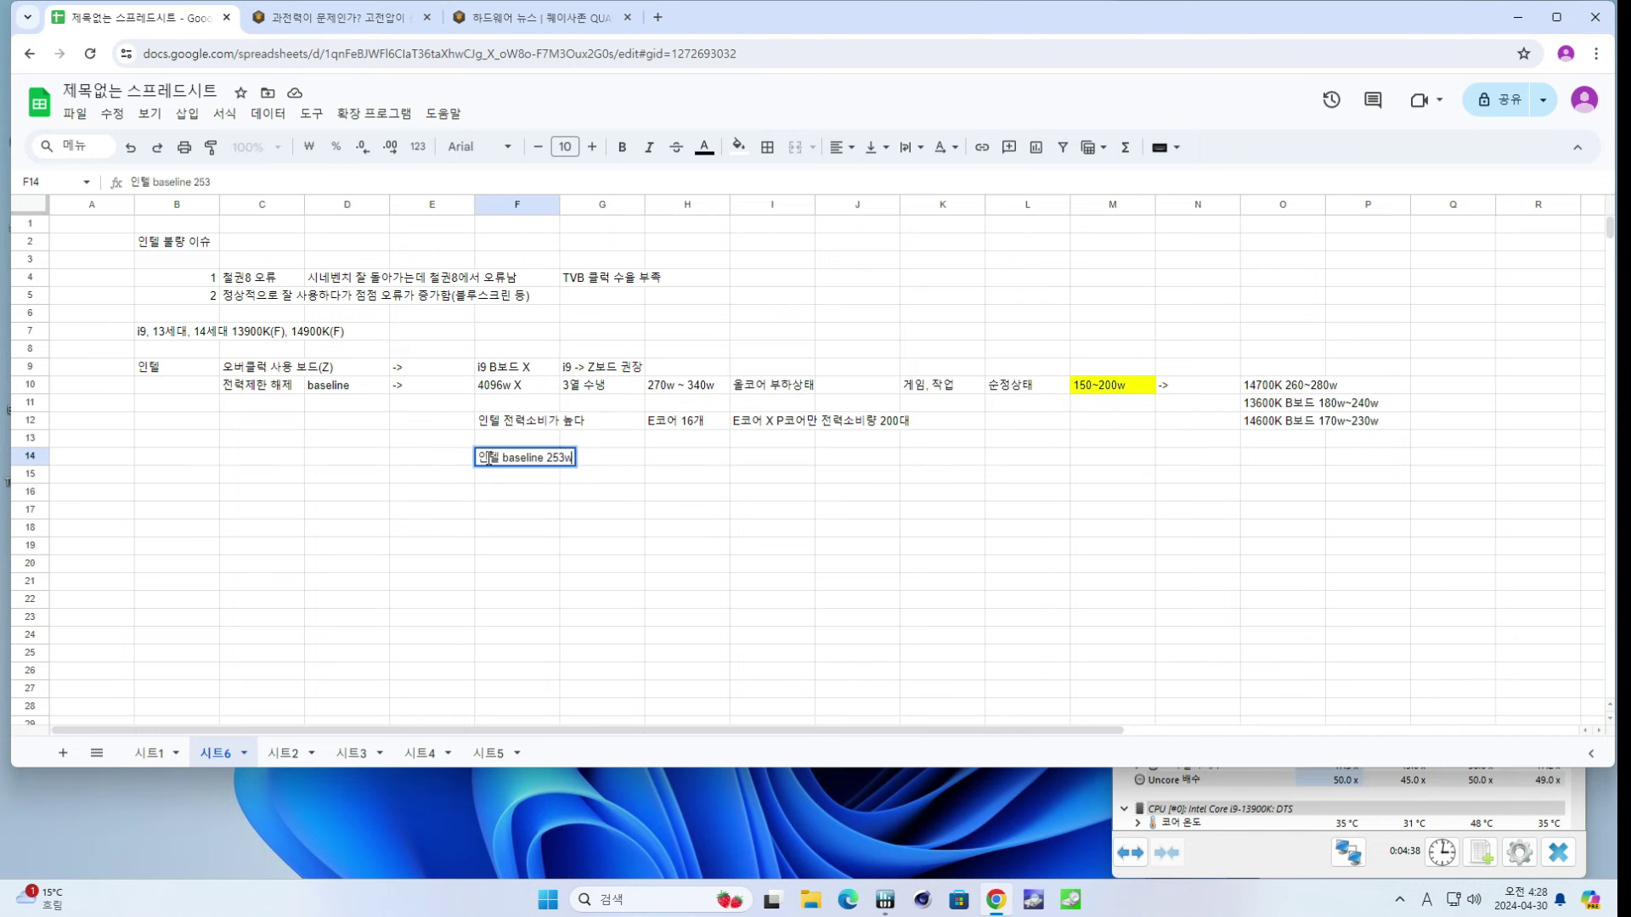
pyautogui.press('Return')
# - Enter "기가바이트 188w" in cell F15, below the Intel baseline limit
pyautogui.click(488, 460)
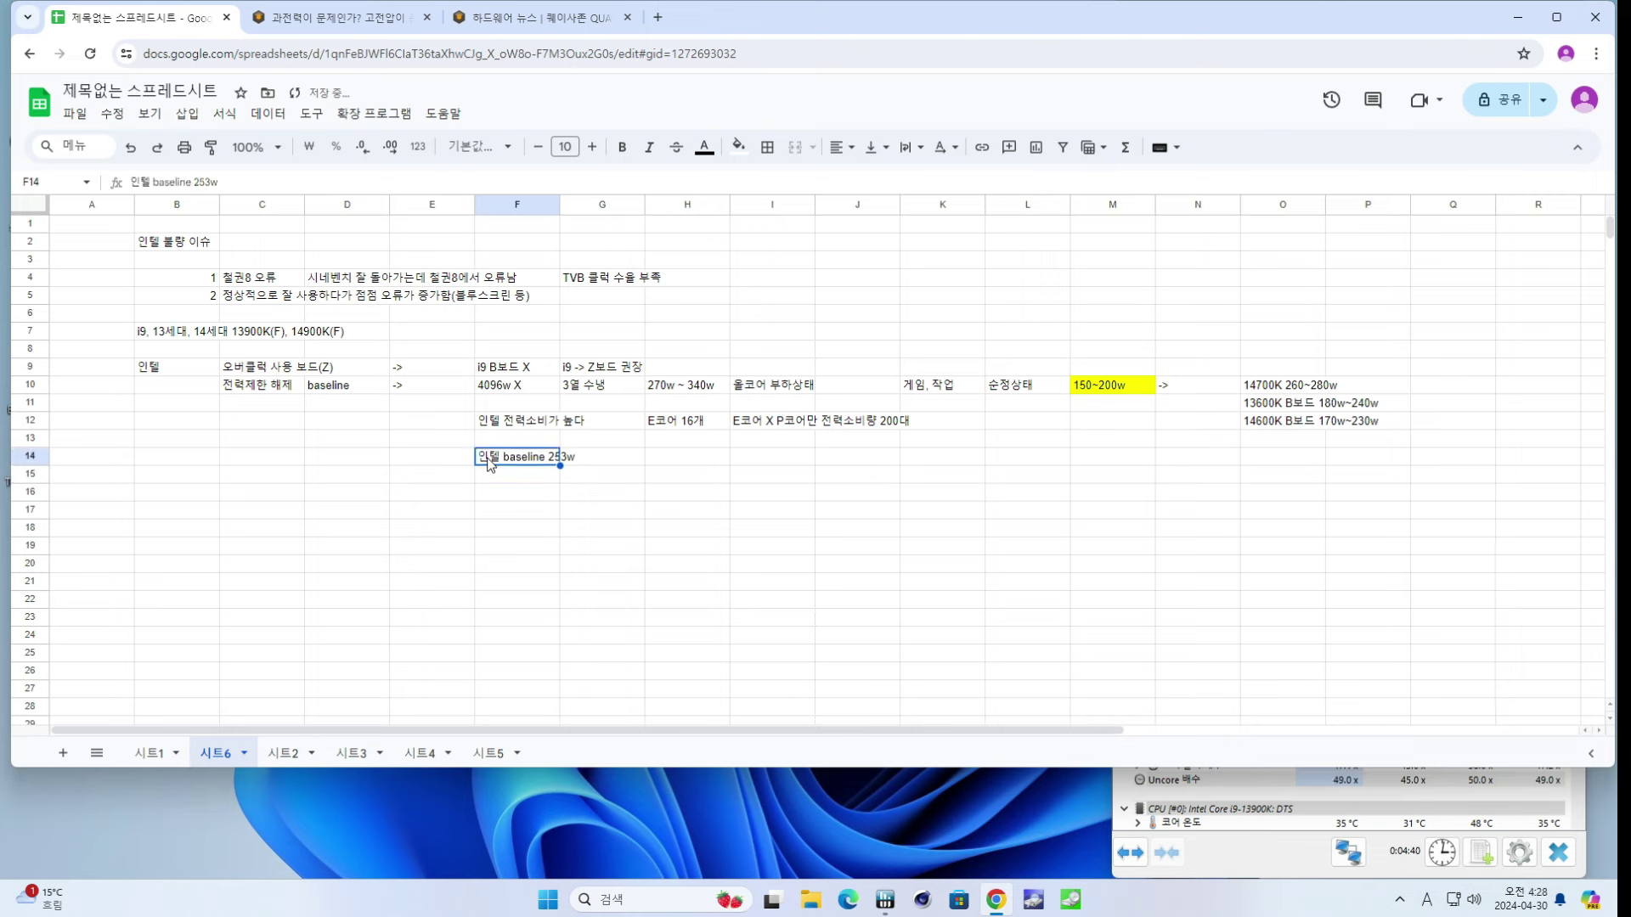
pyautogui.press('Down')
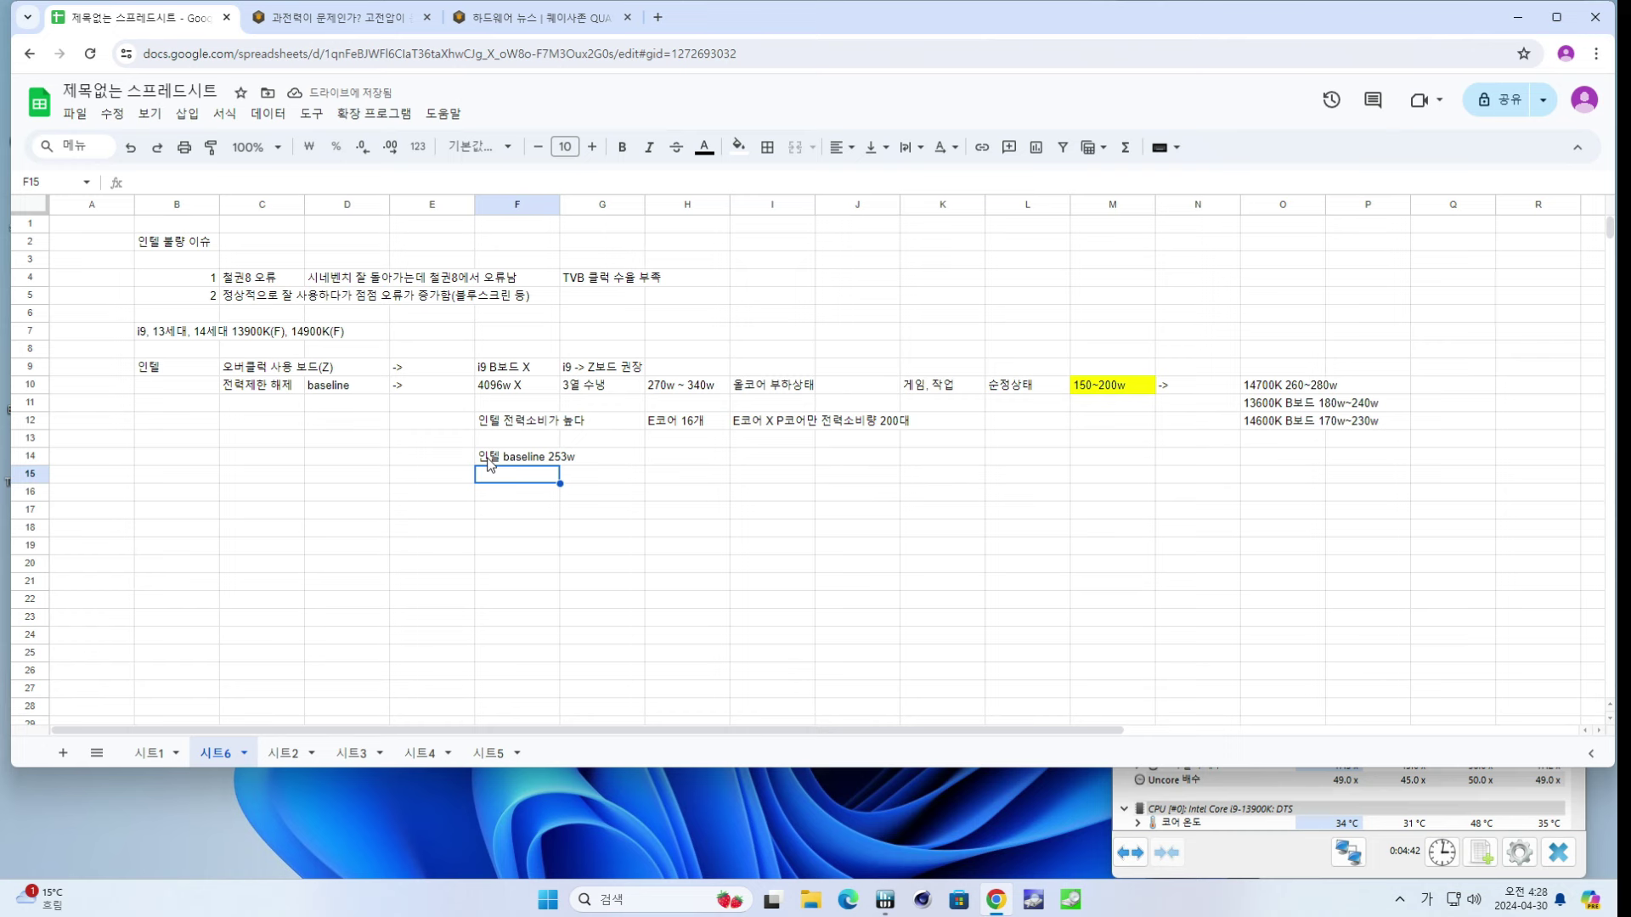
pyautogui.write('각가바이트 188w')
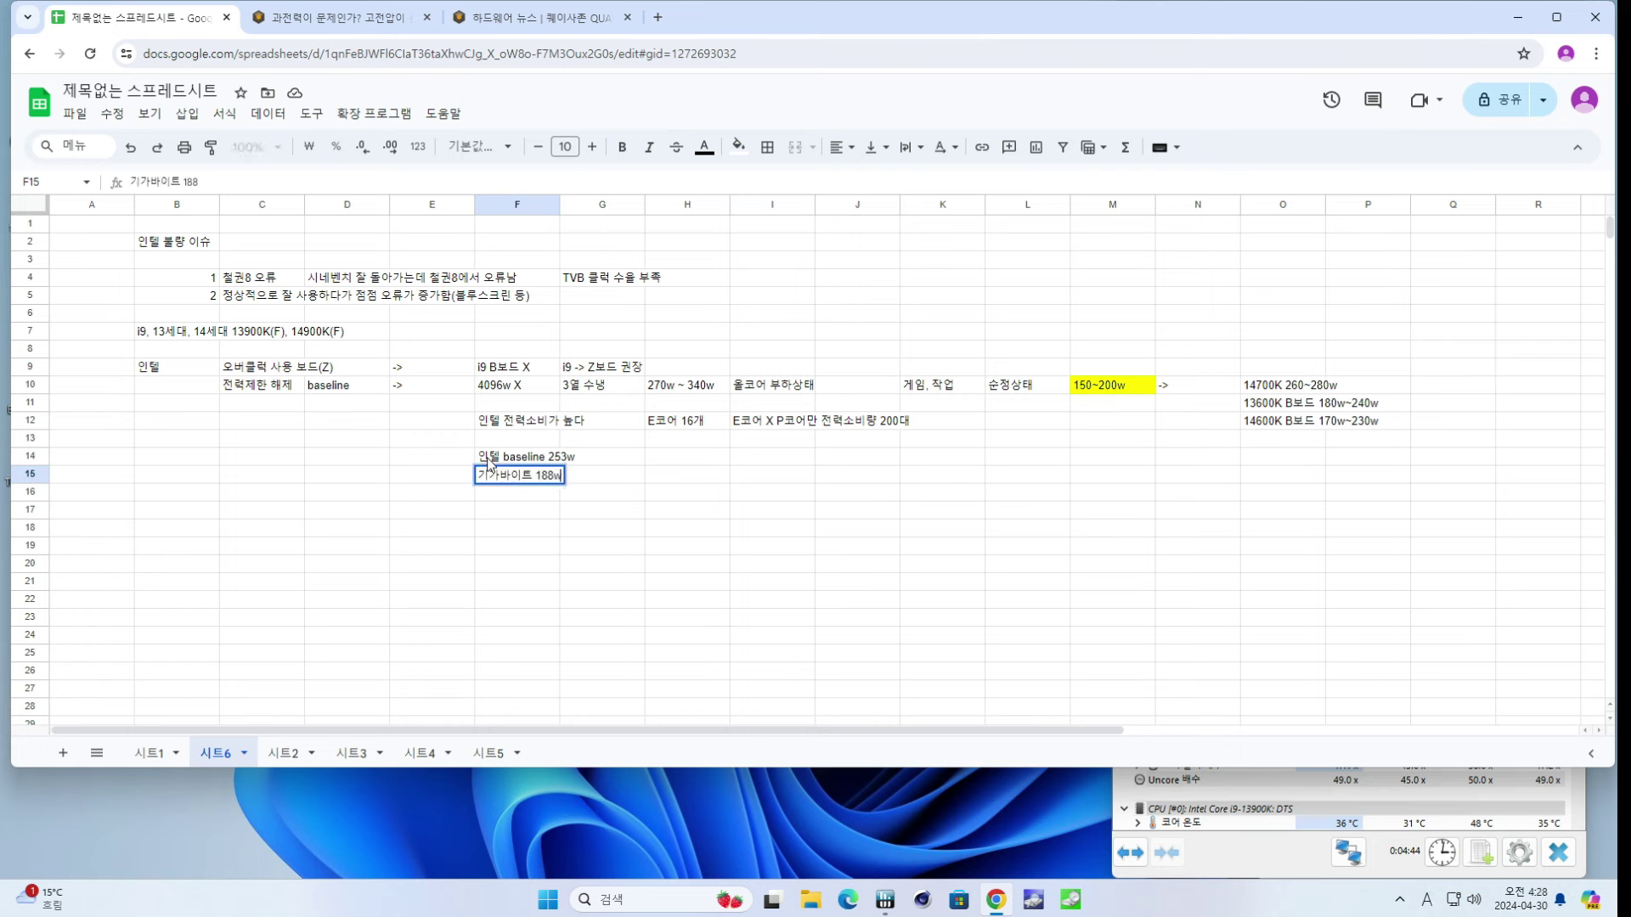
pyautogui.press('Return')
# - Compare the new baseline limits with the highlighted stock-state wattage in cell M10
pyautogui.press('Up')
pyautogui.press('Up')
pyautogui.press('Right')
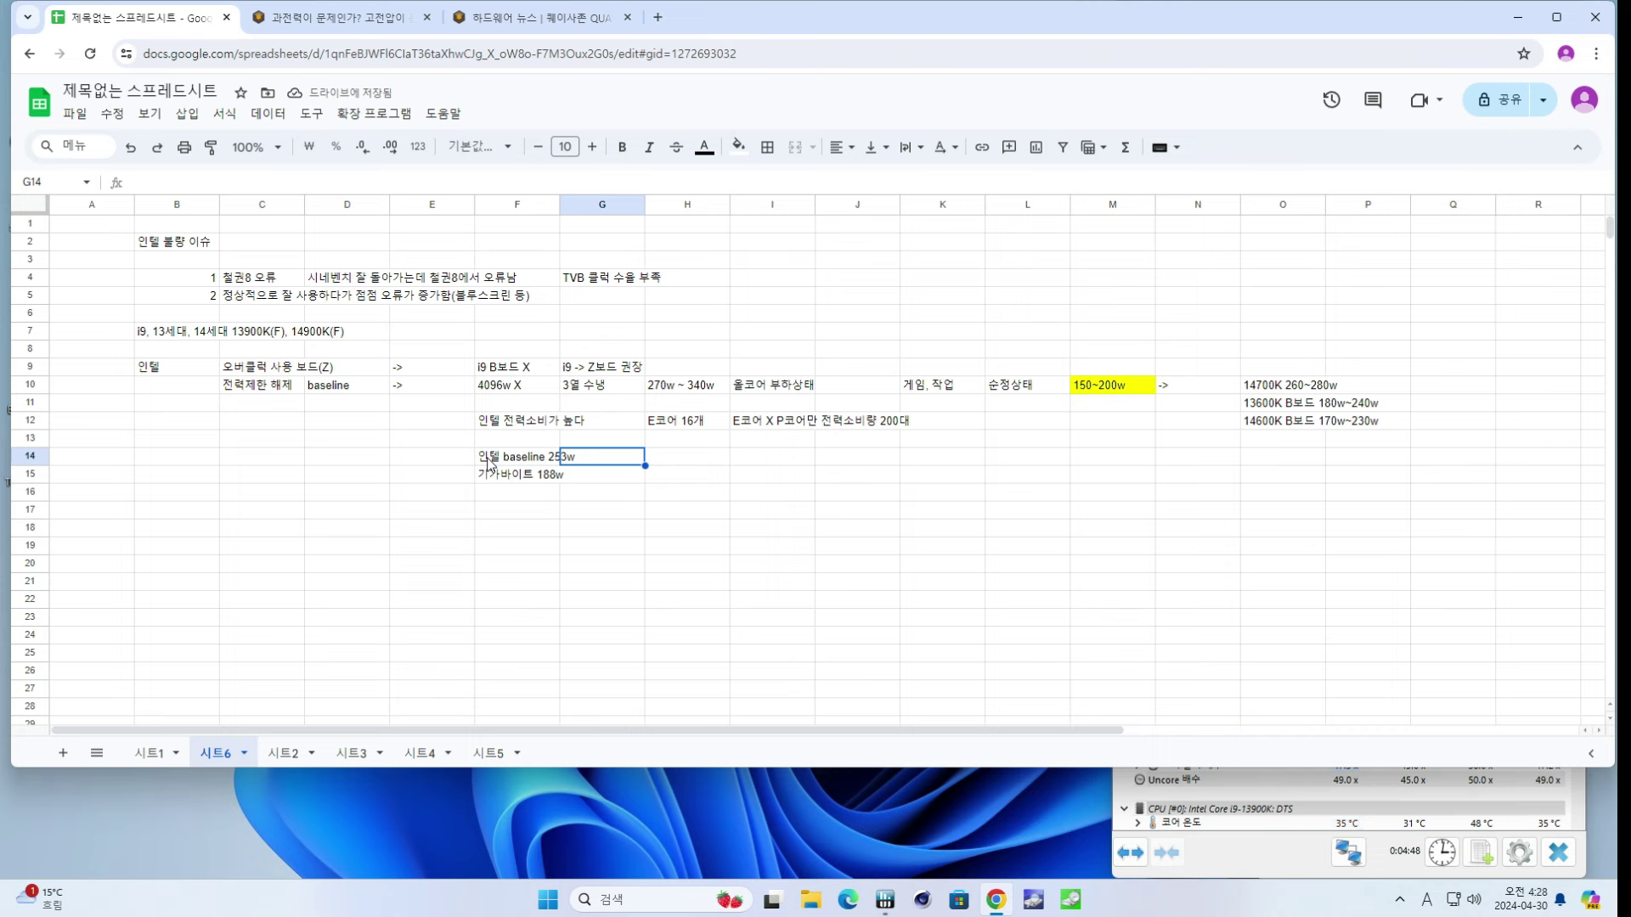
pyautogui.press('Right')
pyautogui.press('Right')
pyautogui.press('Left')
pyautogui.press('Right')
pyautogui.press('Right')
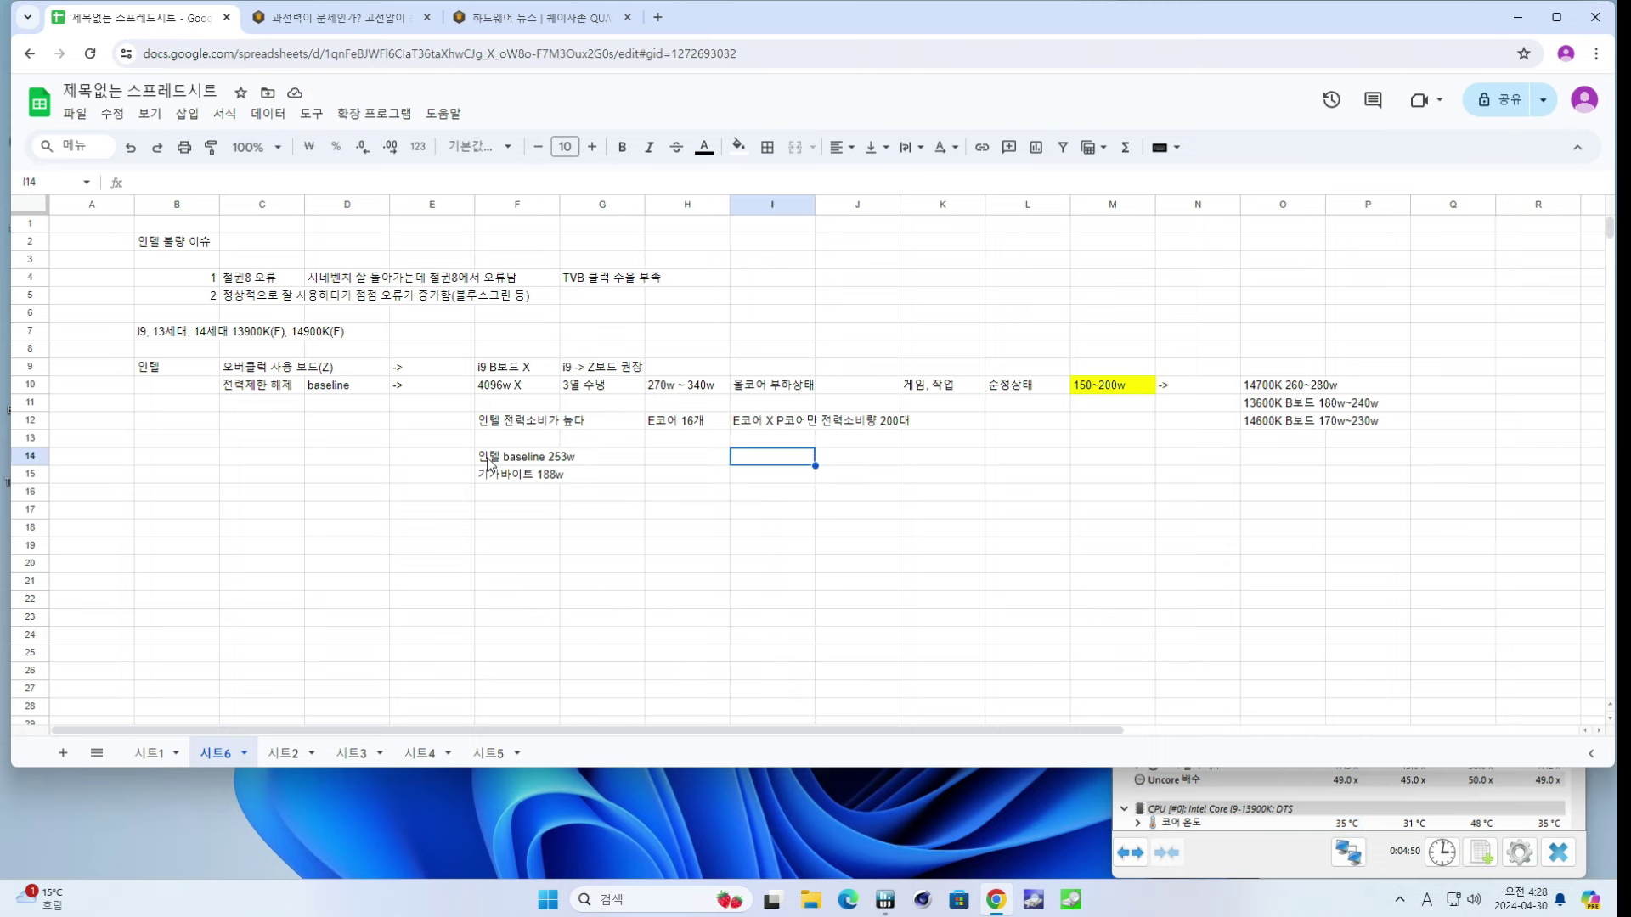
pyautogui.press('Up')
pyautogui.press('Up')
pyautogui.press('Up')
pyautogui.press('Up')
pyautogui.press('Right')
pyautogui.press('Right')
pyautogui.press('Right')
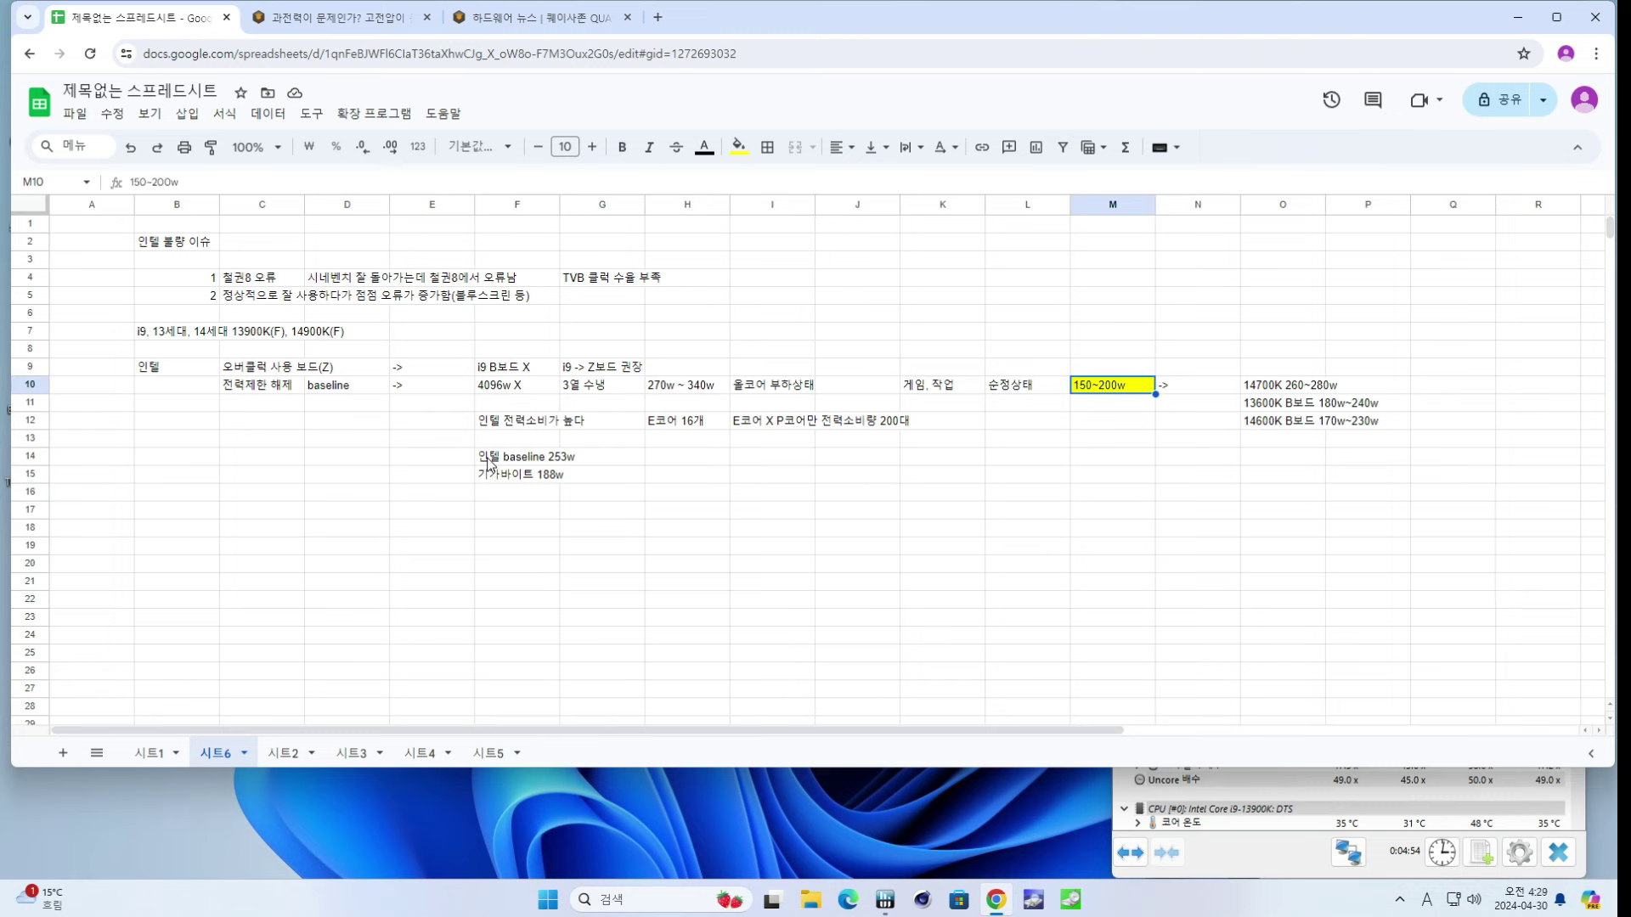
pyautogui.press('Down')
pyautogui.press('Down')
pyautogui.press('Down')
pyautogui.press('Down')
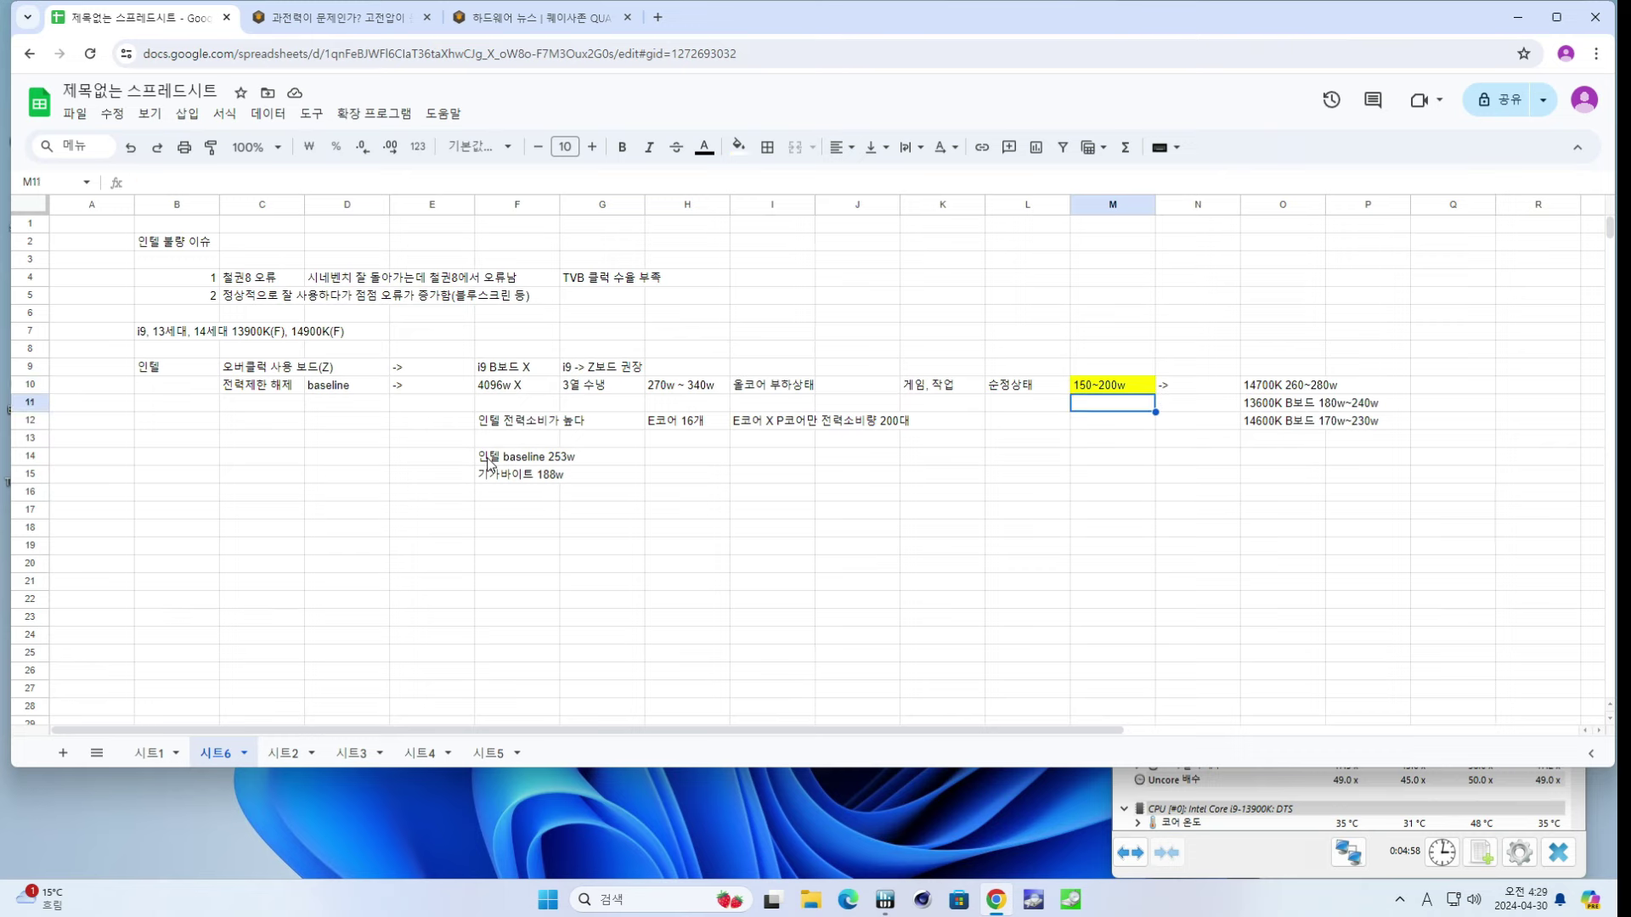
# - Enter "순정상태" in cell H14 and "게이밍, 작업" in cell I14, beside the Intel baseline entry
pyautogui.press('Left')
pyautogui.press('Left')
pyautogui.press('Left')
pyautogui.press('Left')
pyautogui.press('Left')
pyautogui.write('순정상ㅌㅐ')
pyautogui.press('Right')
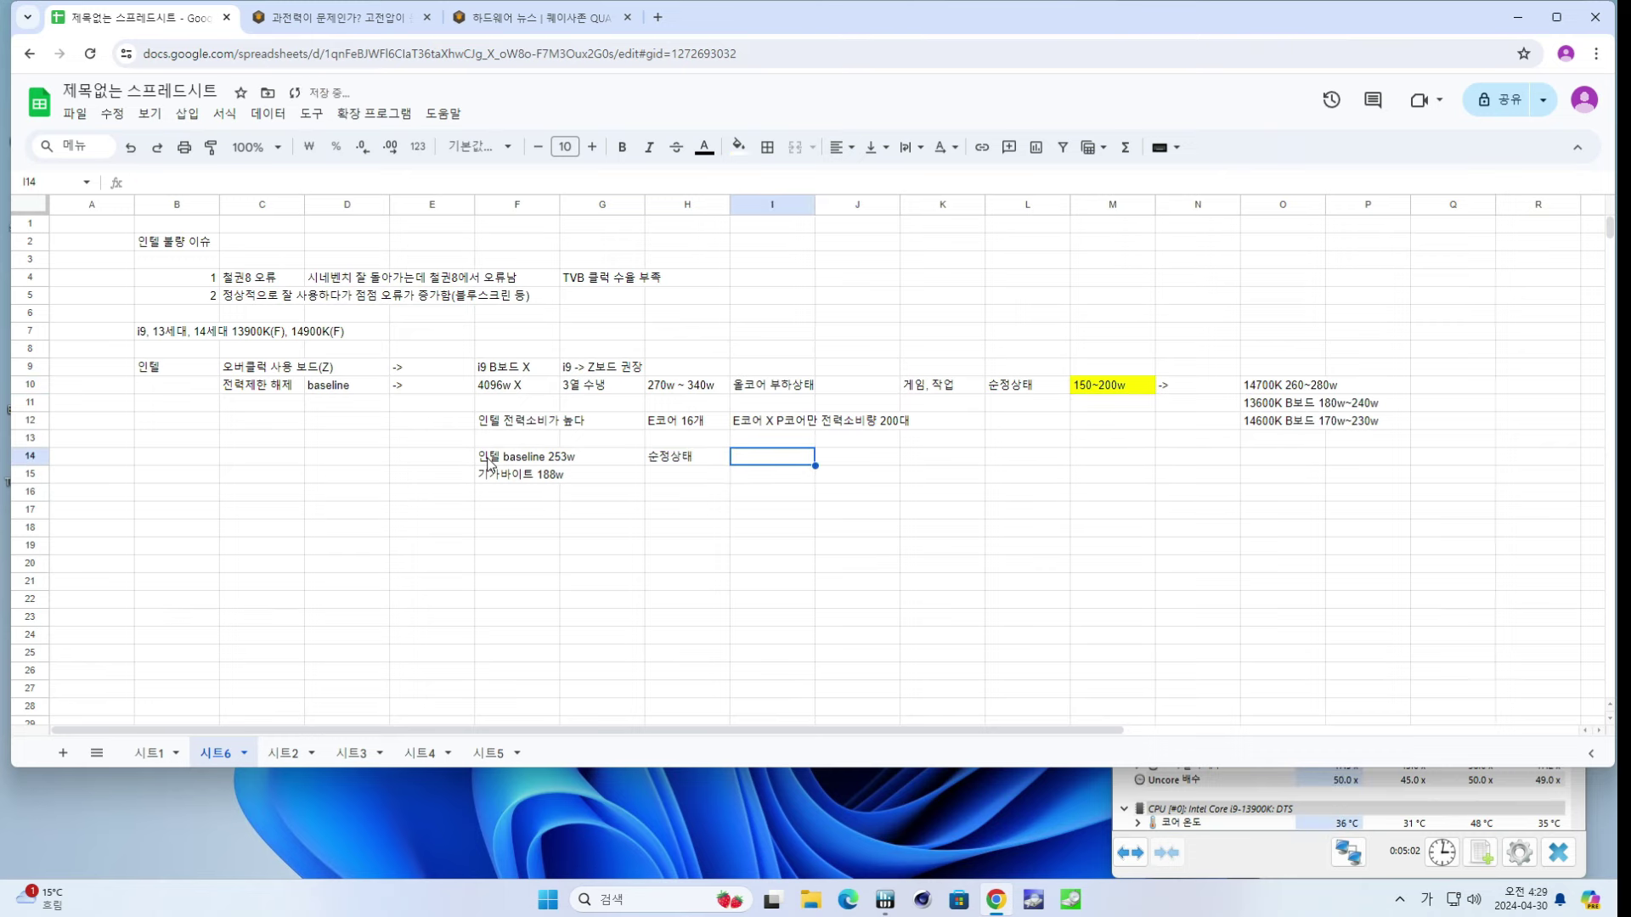
pyautogui.write('게이밍, 작이')
pyautogui.write('ㅂ')
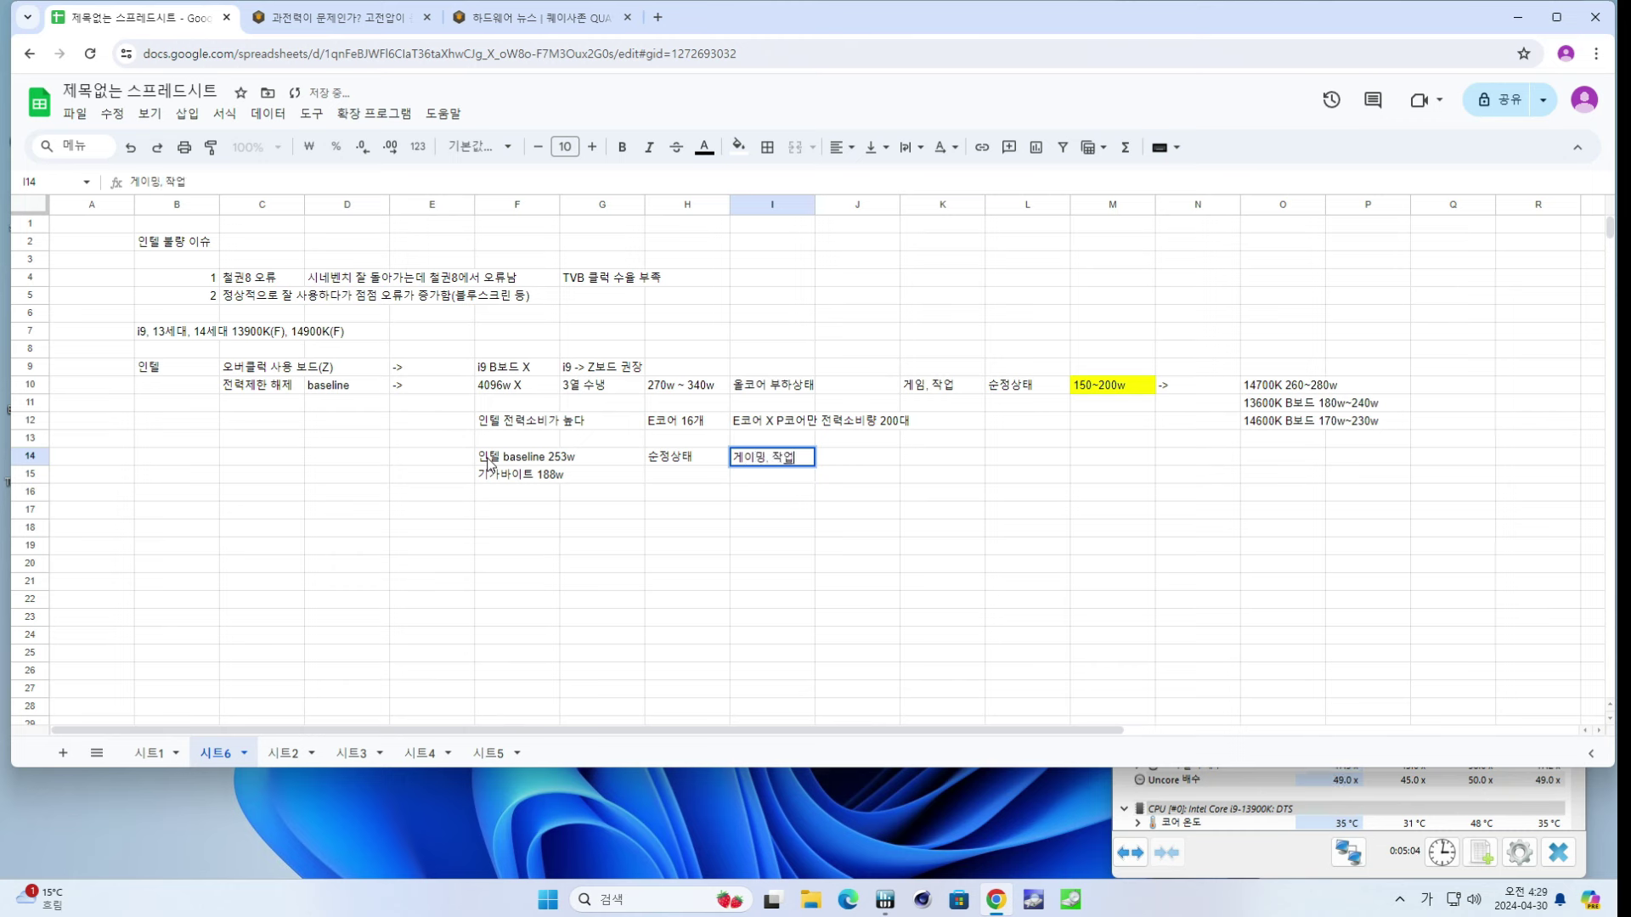
pyautogui.press('Right')
# - Enter "올코어 부하가 심하지 않는 일반 사용자(베이스라인 지킴O)" in cell J14
pyautogui.write('올코어 부하가 심하지')
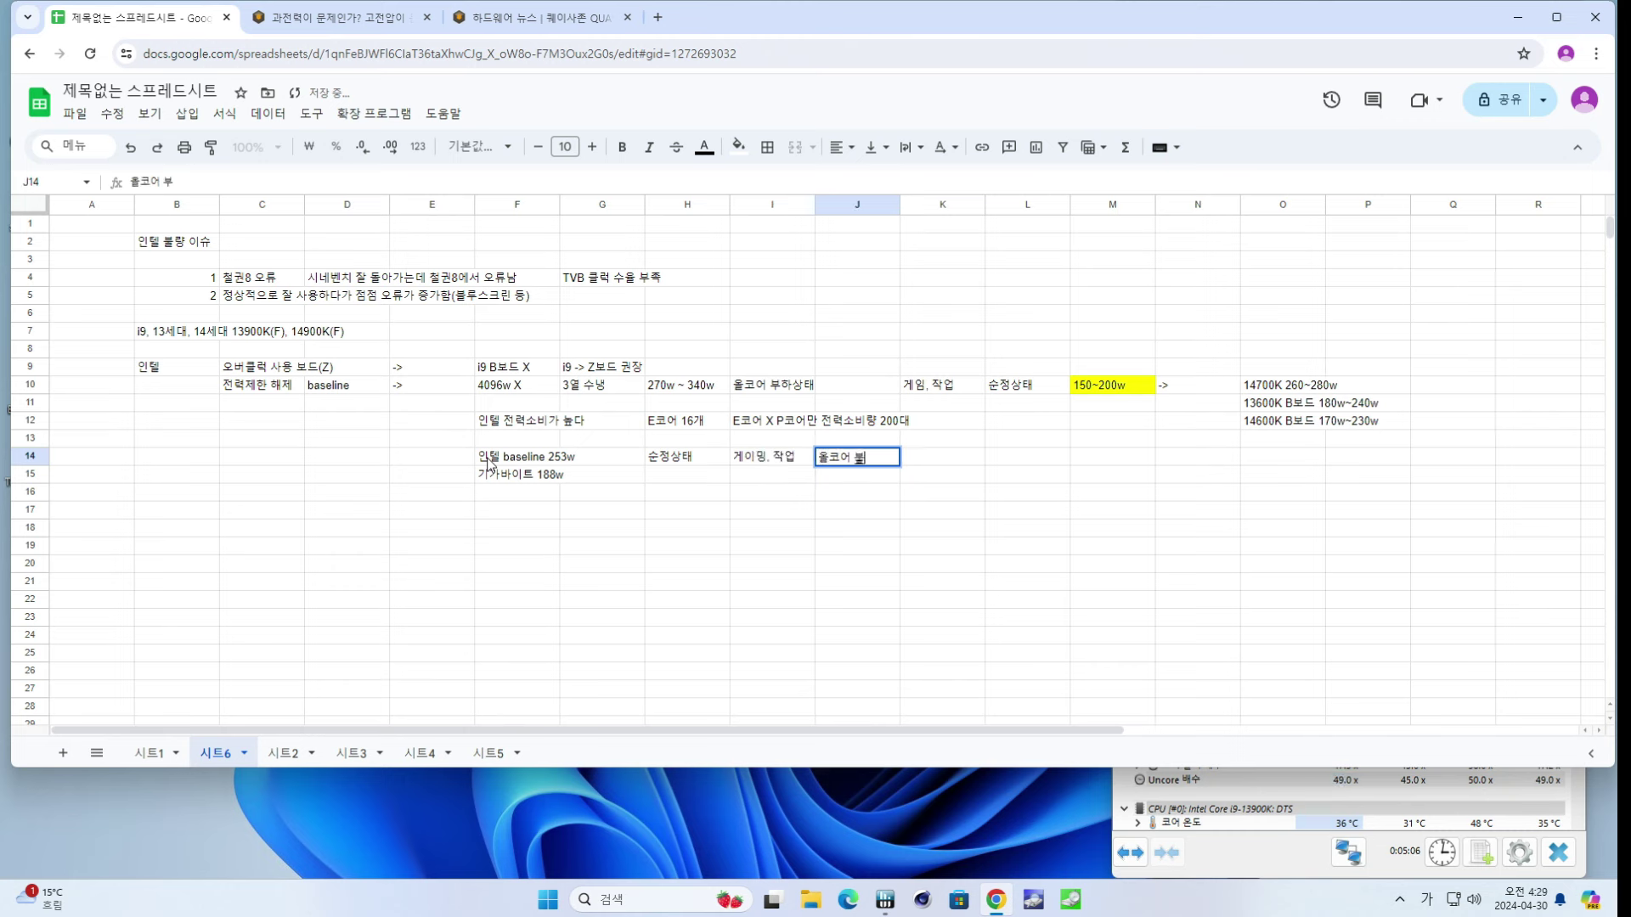
pyautogui.write('는 일반 사용자')
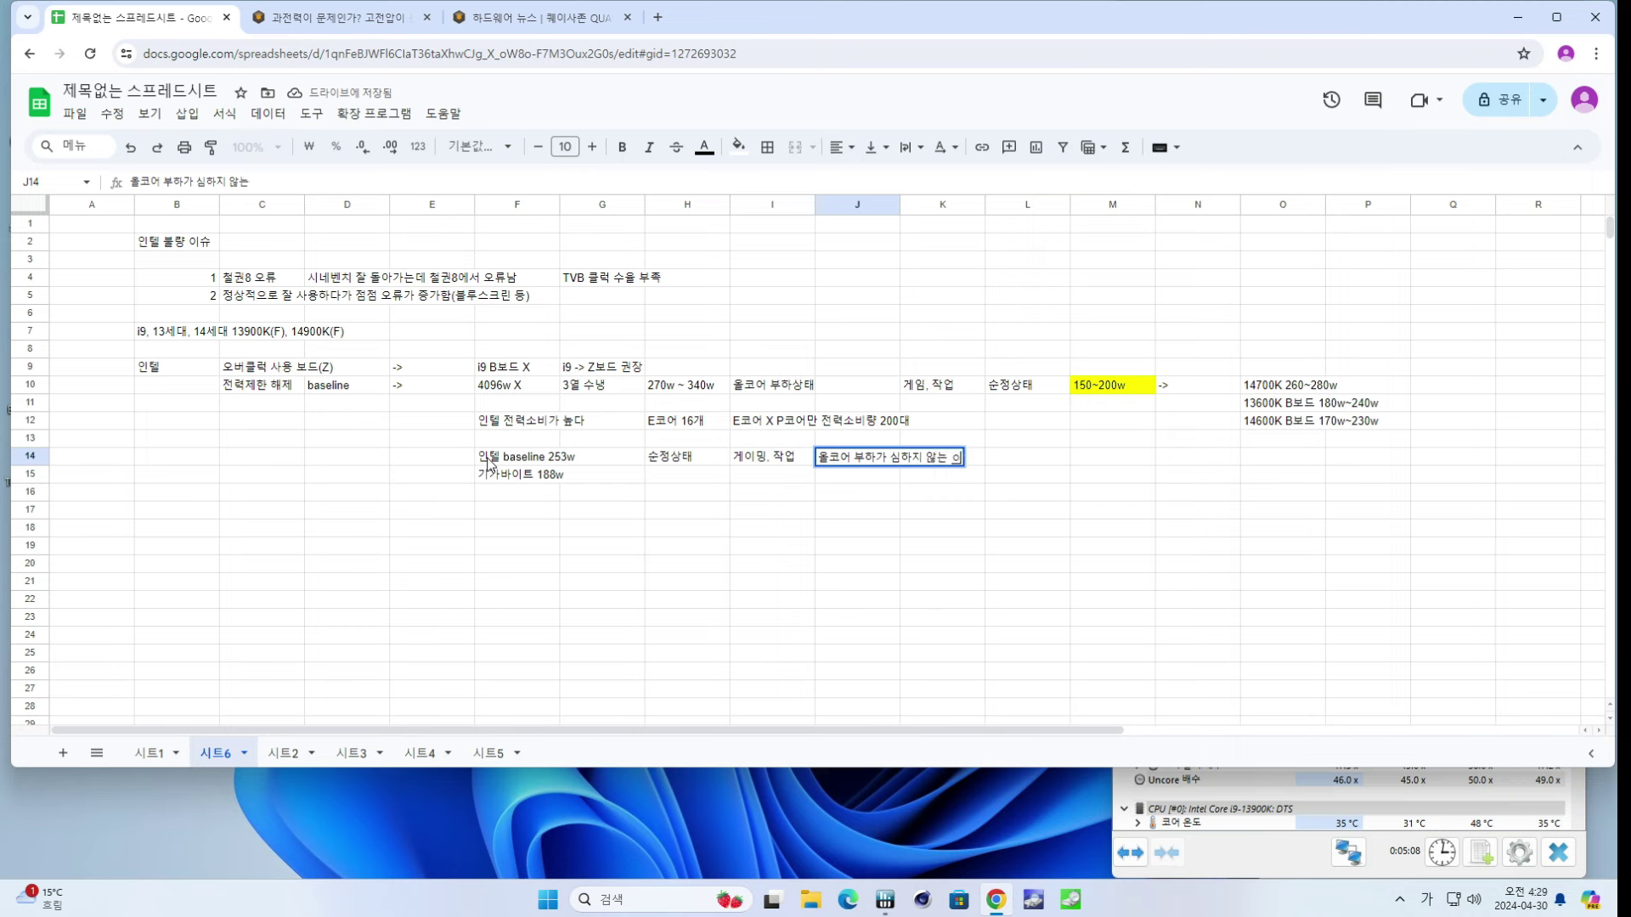
pyautogui.write('(')
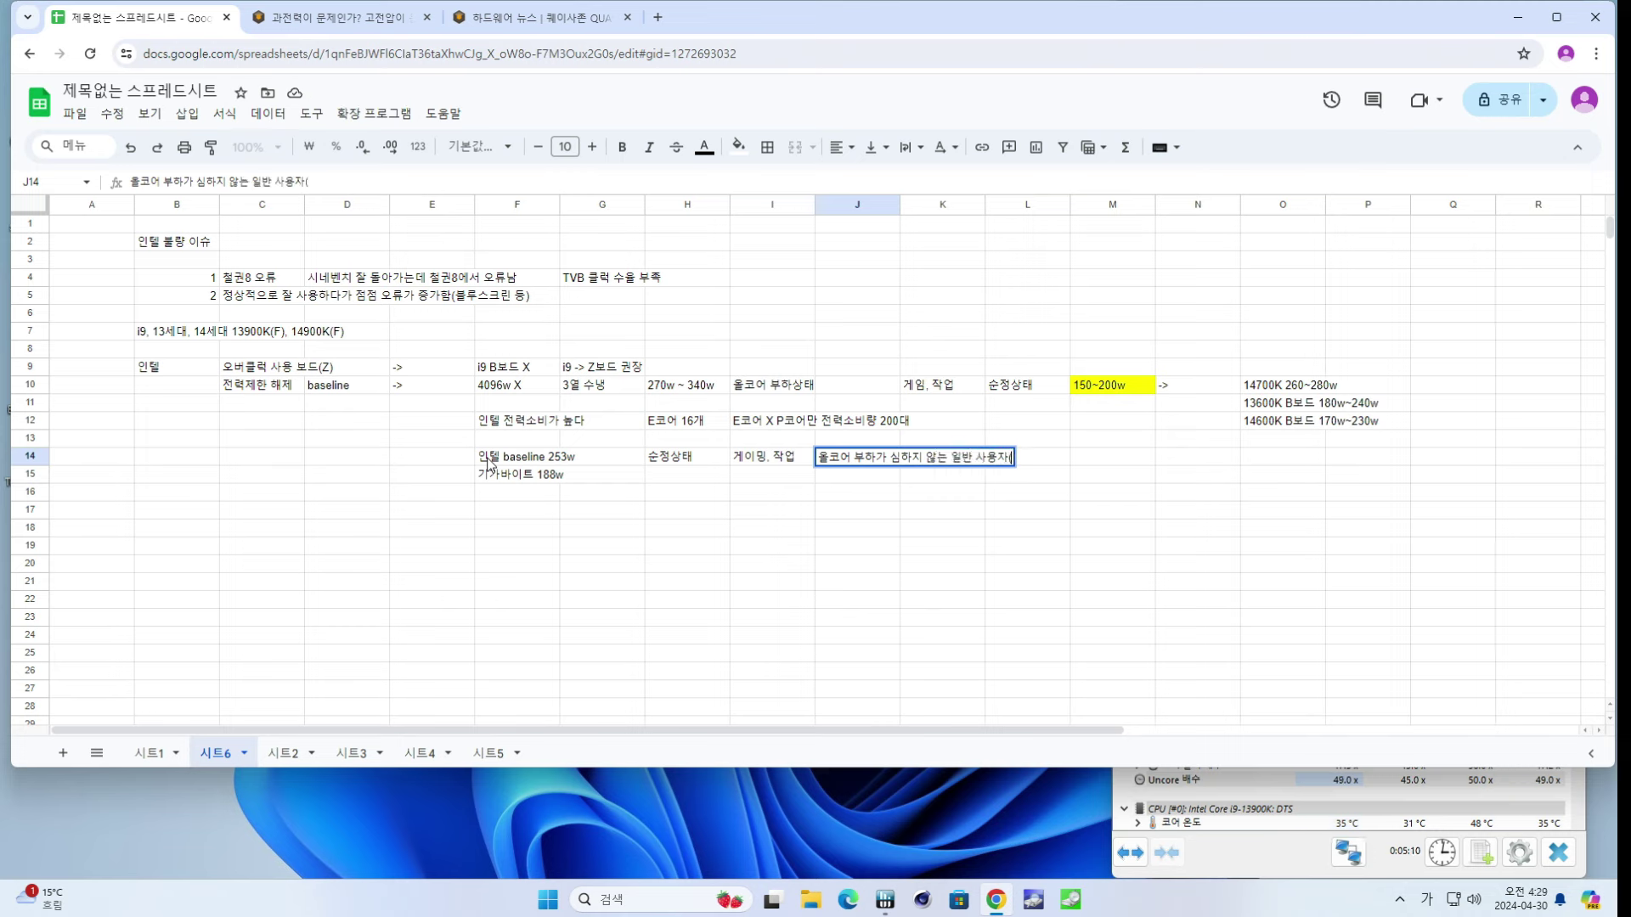
pyautogui.write('베이스라인 지킴')
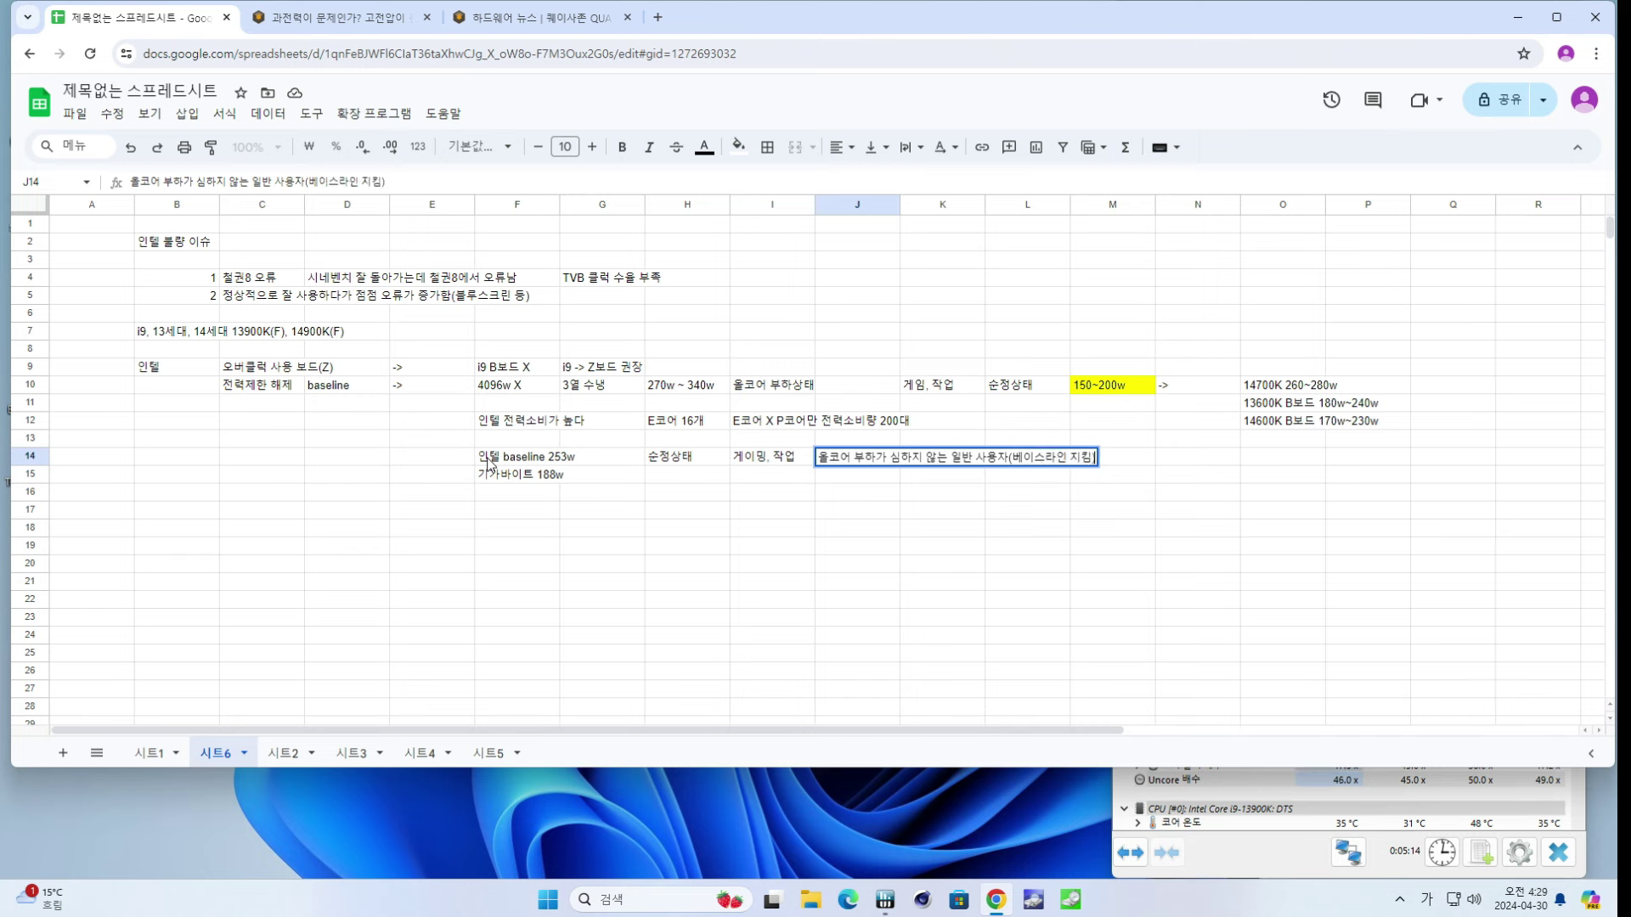
pyautogui.press('Hangul')
pyautogui.write('O)')
pyautogui.press('Left')
# - Compare the all-core wattage range in cell H10 with the stock-state and Intel baseline notes in row 14
pyautogui.press('Left')
pyautogui.press('Right')
pyautogui.press('Right')
pyautogui.press('Right')
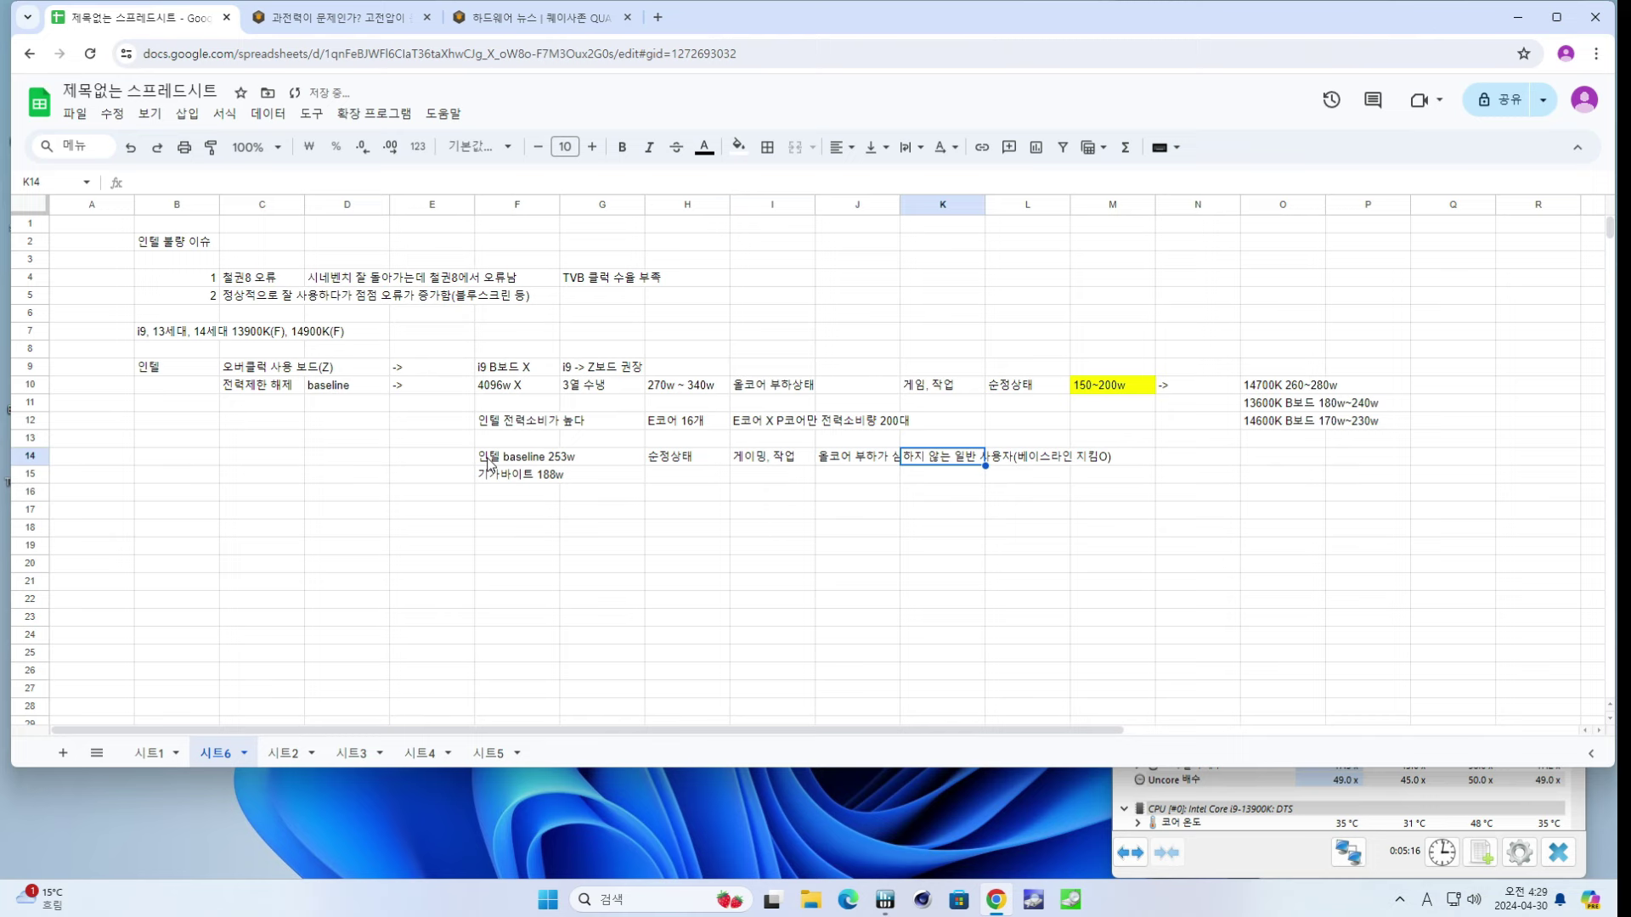
pyautogui.press('Up')
pyautogui.press('Up')
pyautogui.press('Up')
pyautogui.press('Up')
pyautogui.press('Left')
pyautogui.press('Left')
pyautogui.press('Left')
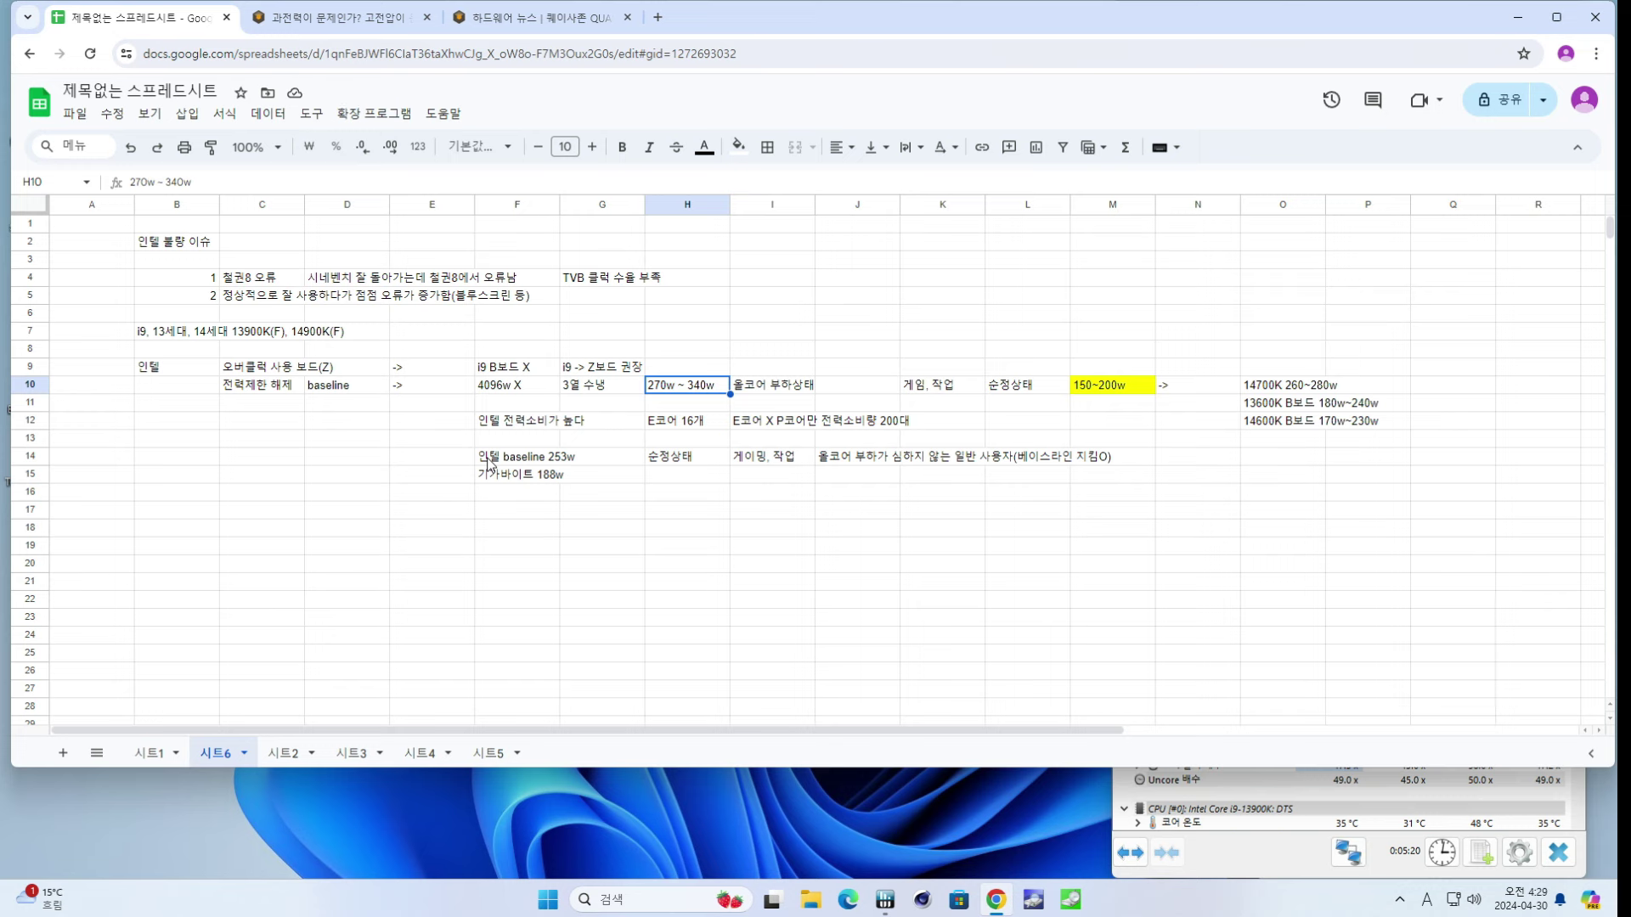
pyautogui.press('Down')
pyautogui.press('Down')
pyautogui.press('Down')
pyautogui.press('Down')
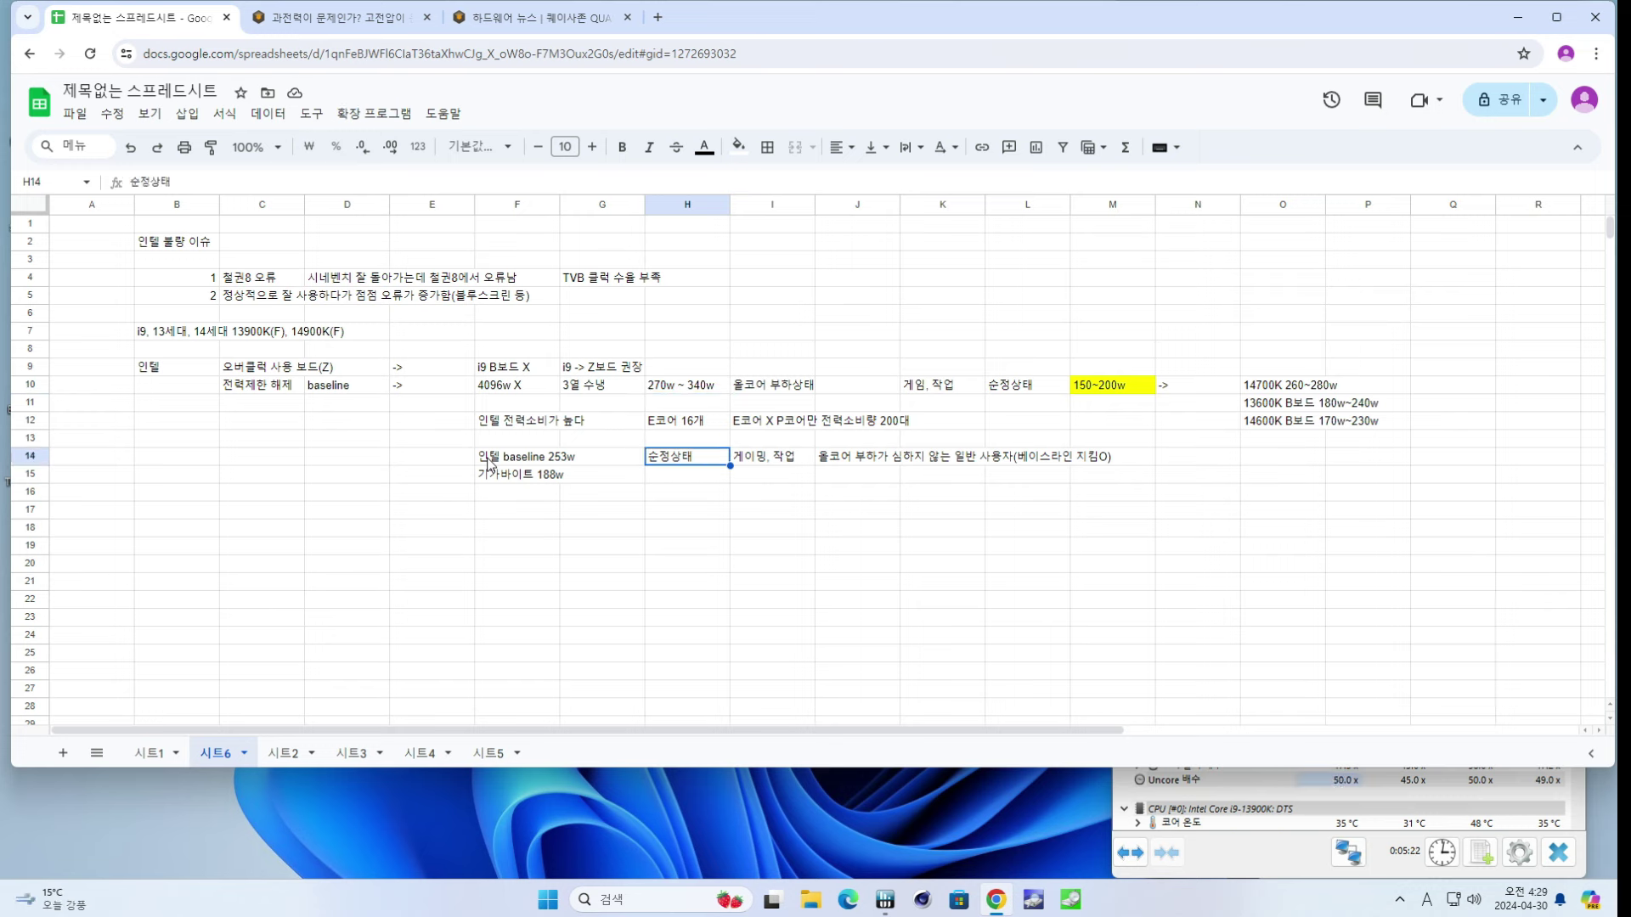
pyautogui.click(489, 463)
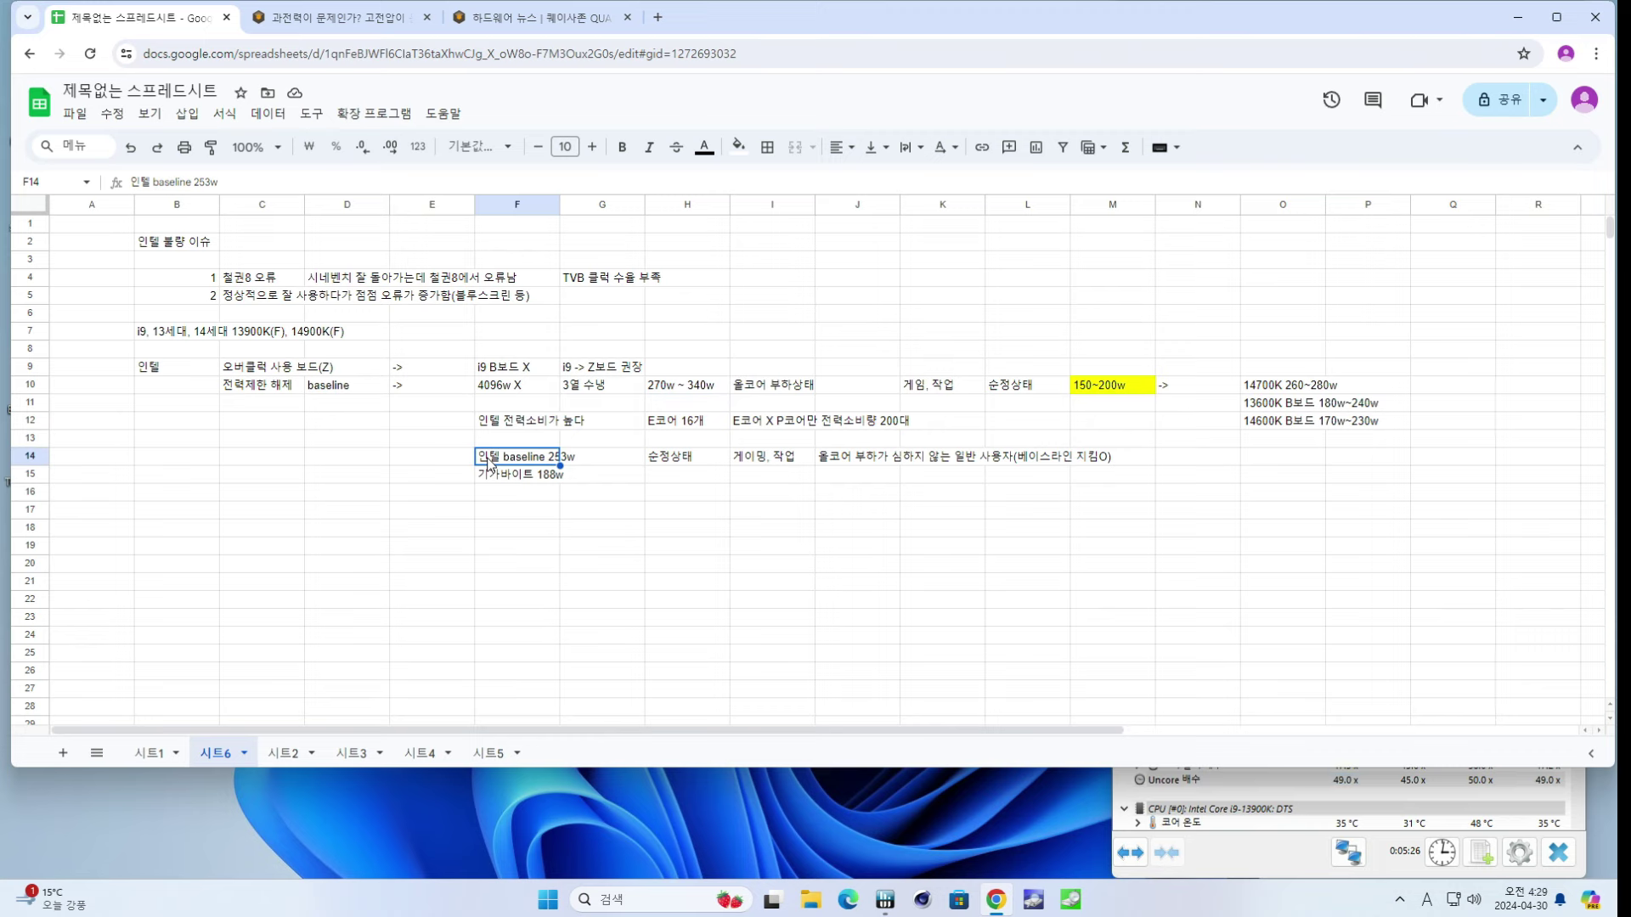
# - Enter "PL1 253w, PL2 4096w" in cell N14, beside the note for typical users keeping the baseline
pyautogui.press('Right')
pyautogui.press('Right')
pyautogui.press('Right')
pyautogui.press('Right')
pyautogui.press('Right')
pyautogui.press('Right')
pyautogui.press('Right')
pyautogui.press('Right')
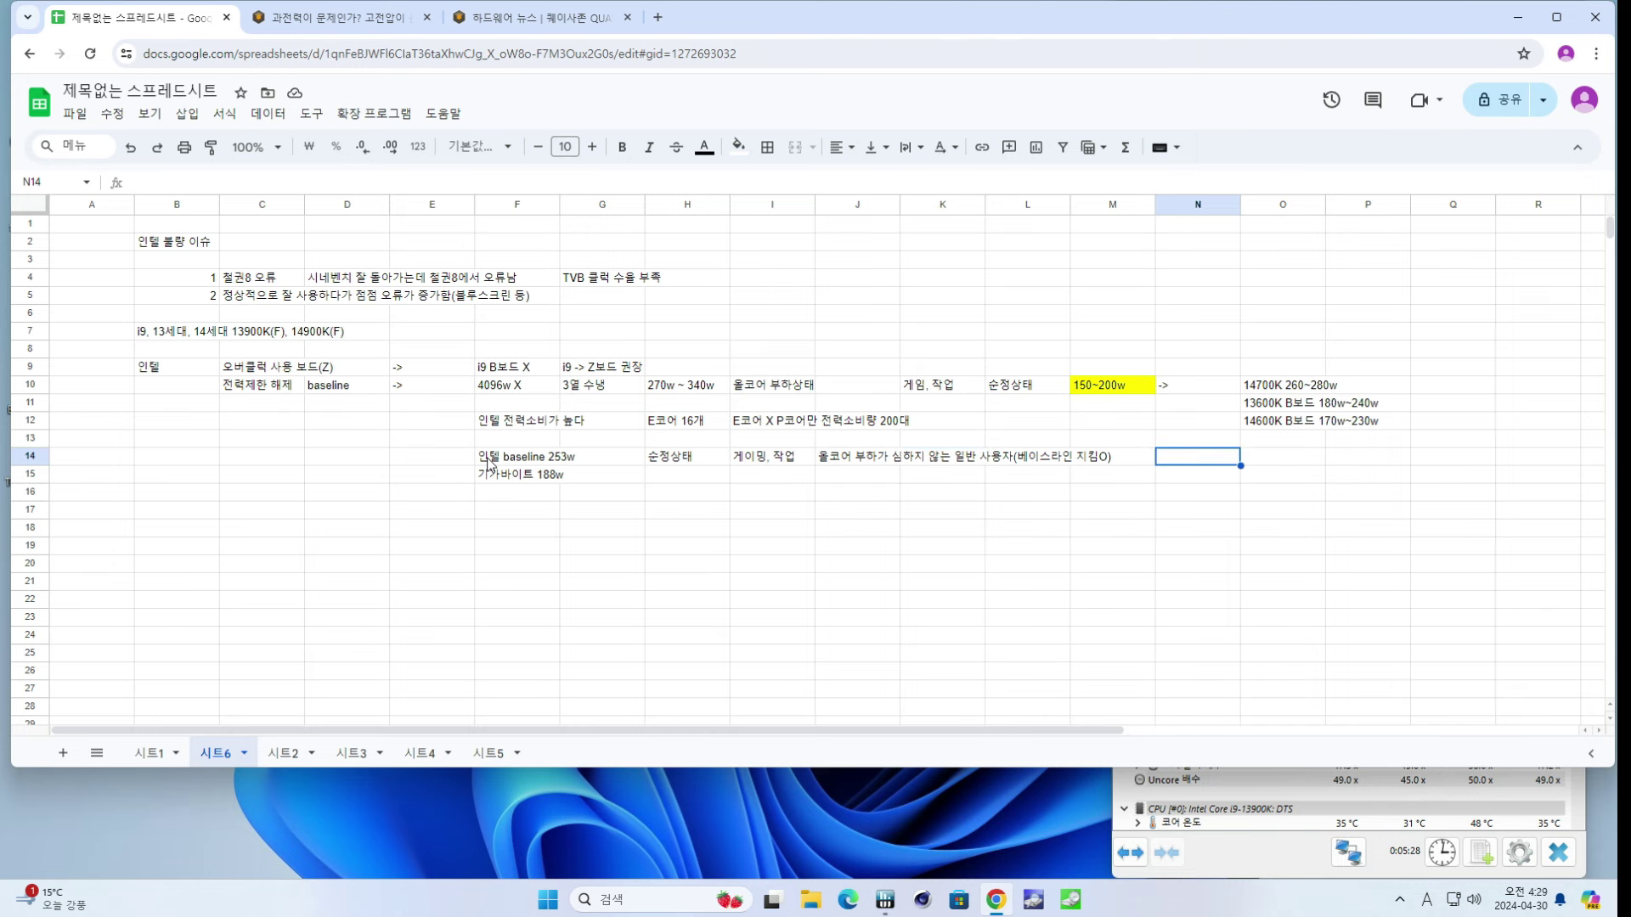
pyautogui.press('Hangul')
pyautogui.write('ㅇ')
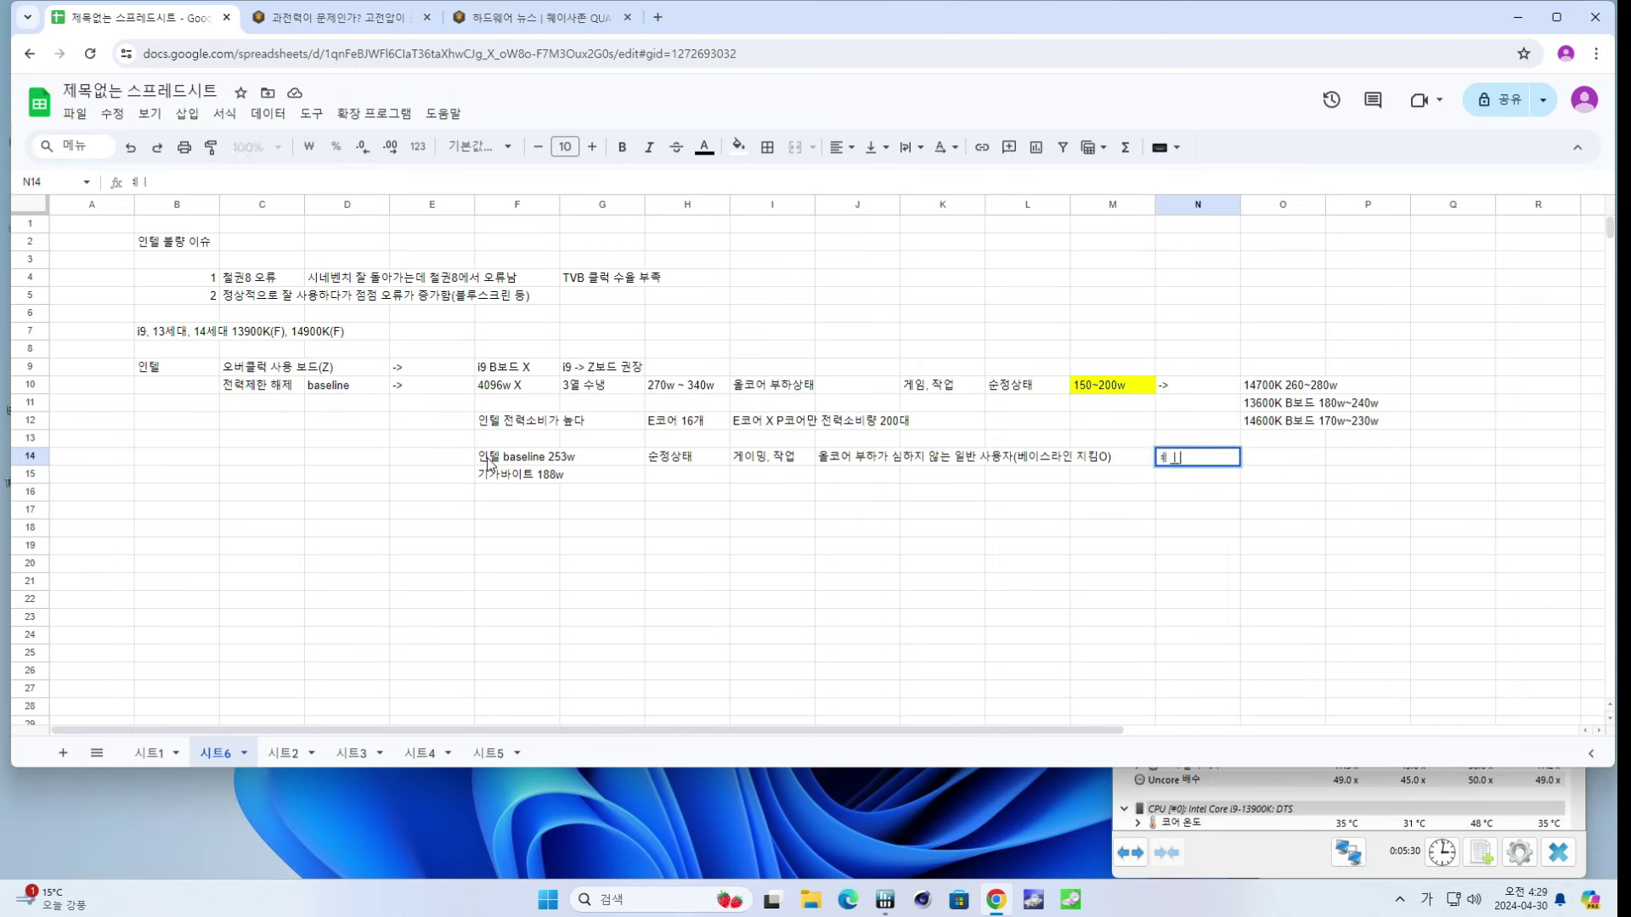
pyautogui.press('BackSpace')
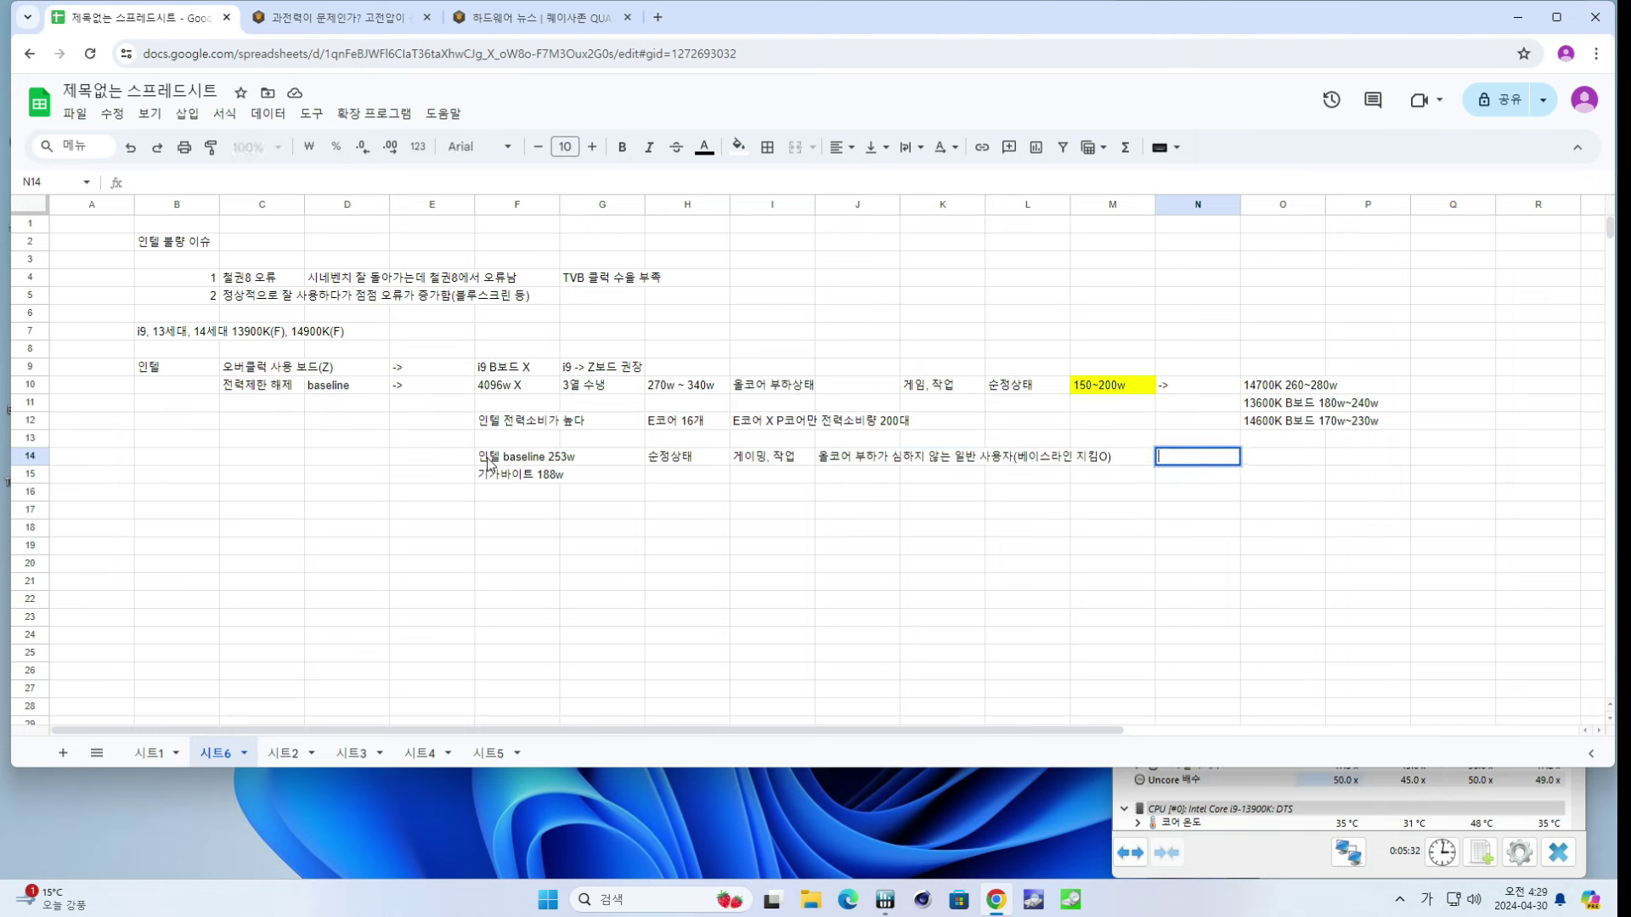
pyautogui.press('Hangul')
pyautogui.write('PL1 253w, PL2 3')
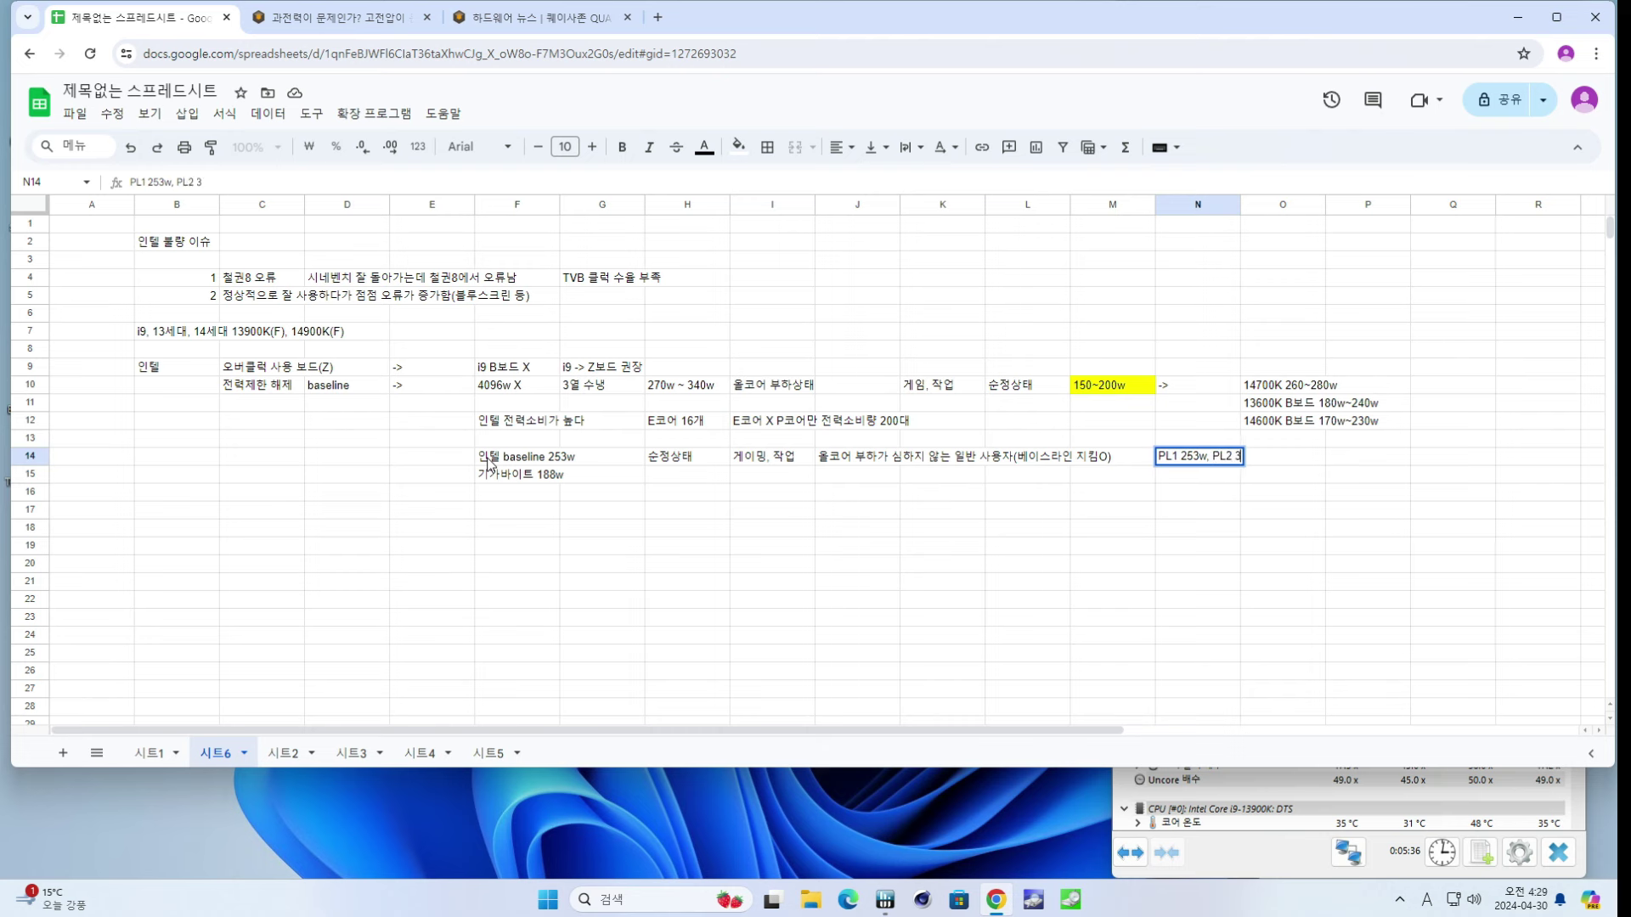
pyautogui.press('BackSpace')
pyautogui.write('4096w')
pyautogui.press('Return')
pyautogui.press('Up')
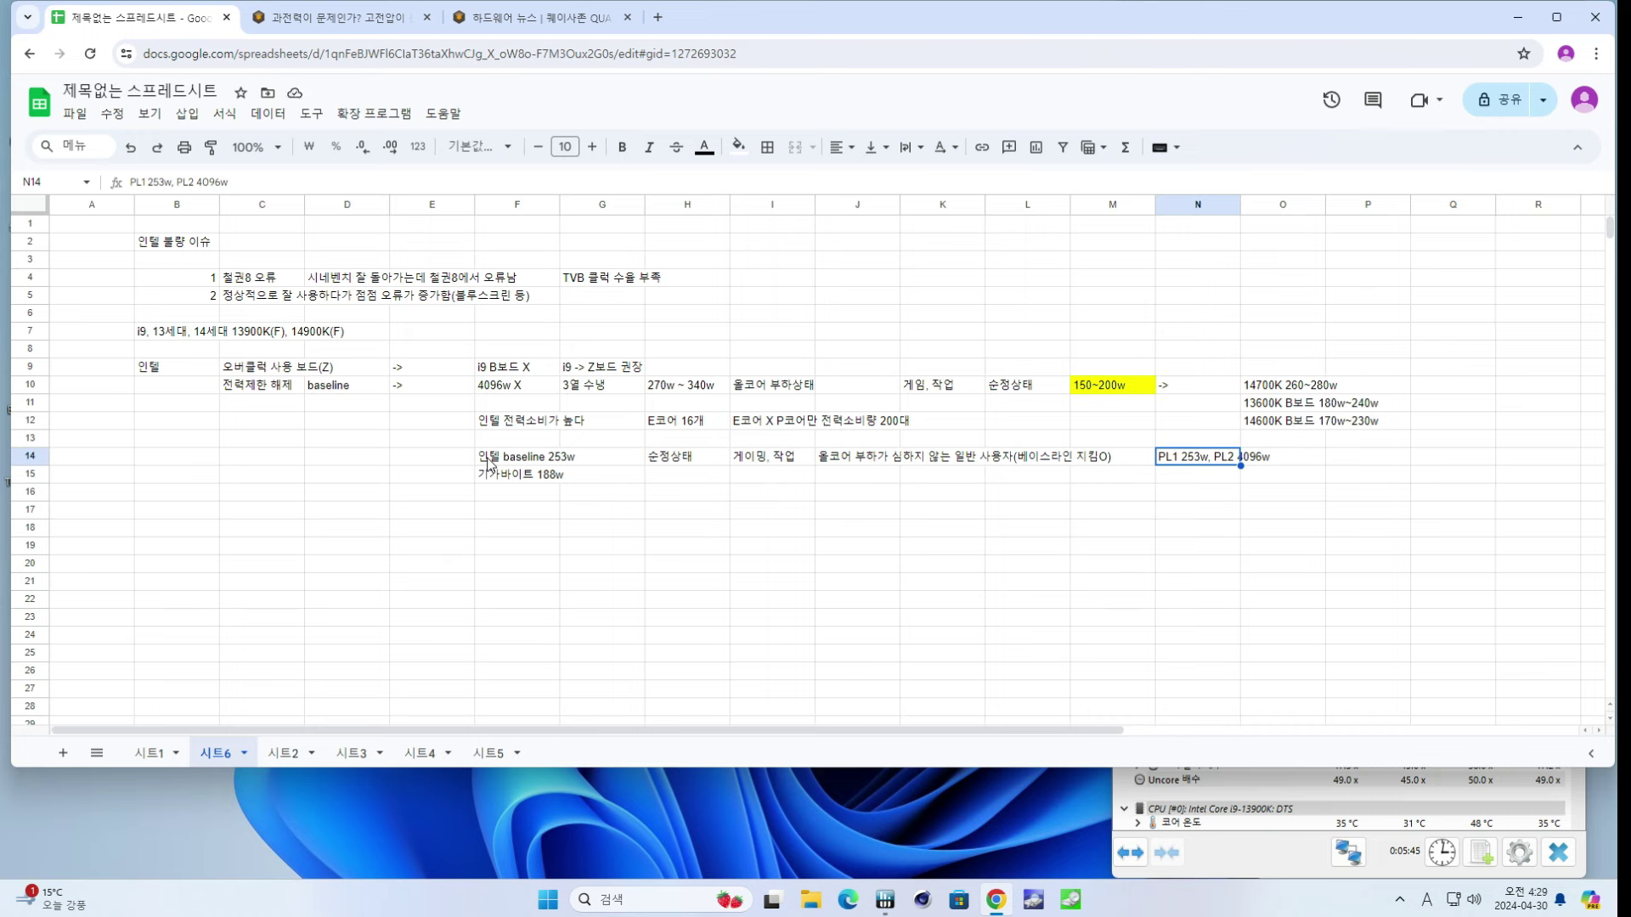
pyautogui.press('Down')
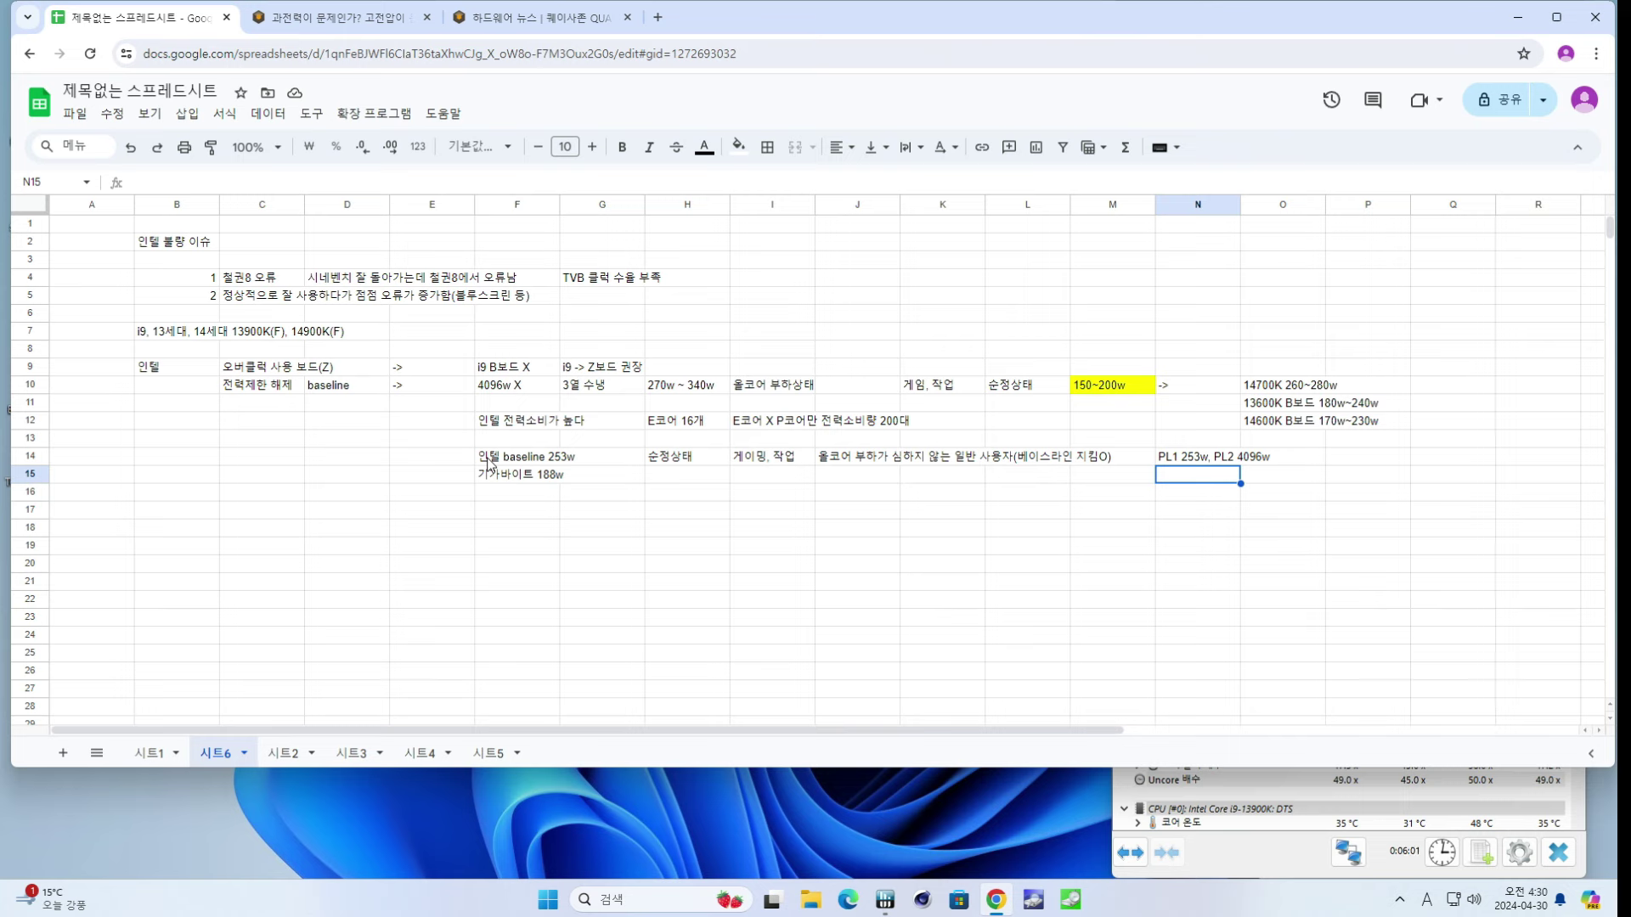
pyautogui.press('Up')
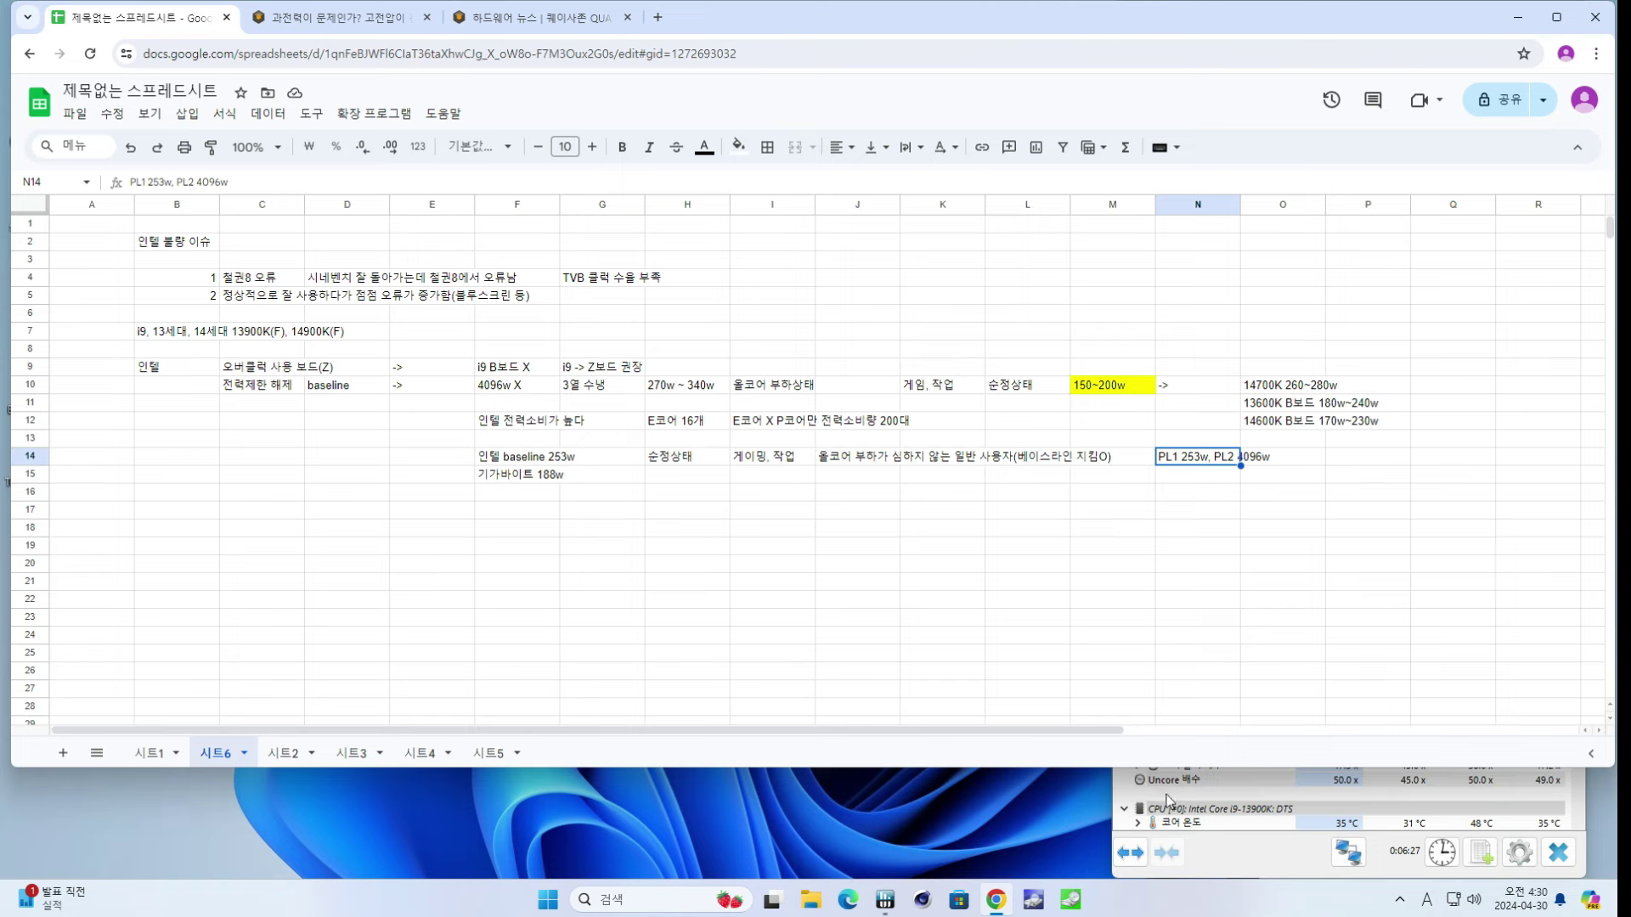
# - Switch to HWiNFO64 and check the i9-13900K's total CPU power consumption, then return to the spreadsheet
pyautogui.click(1255, 783)
pyautogui.click(1255, 781)
pyautogui.scroll(-11, 1444, 578)
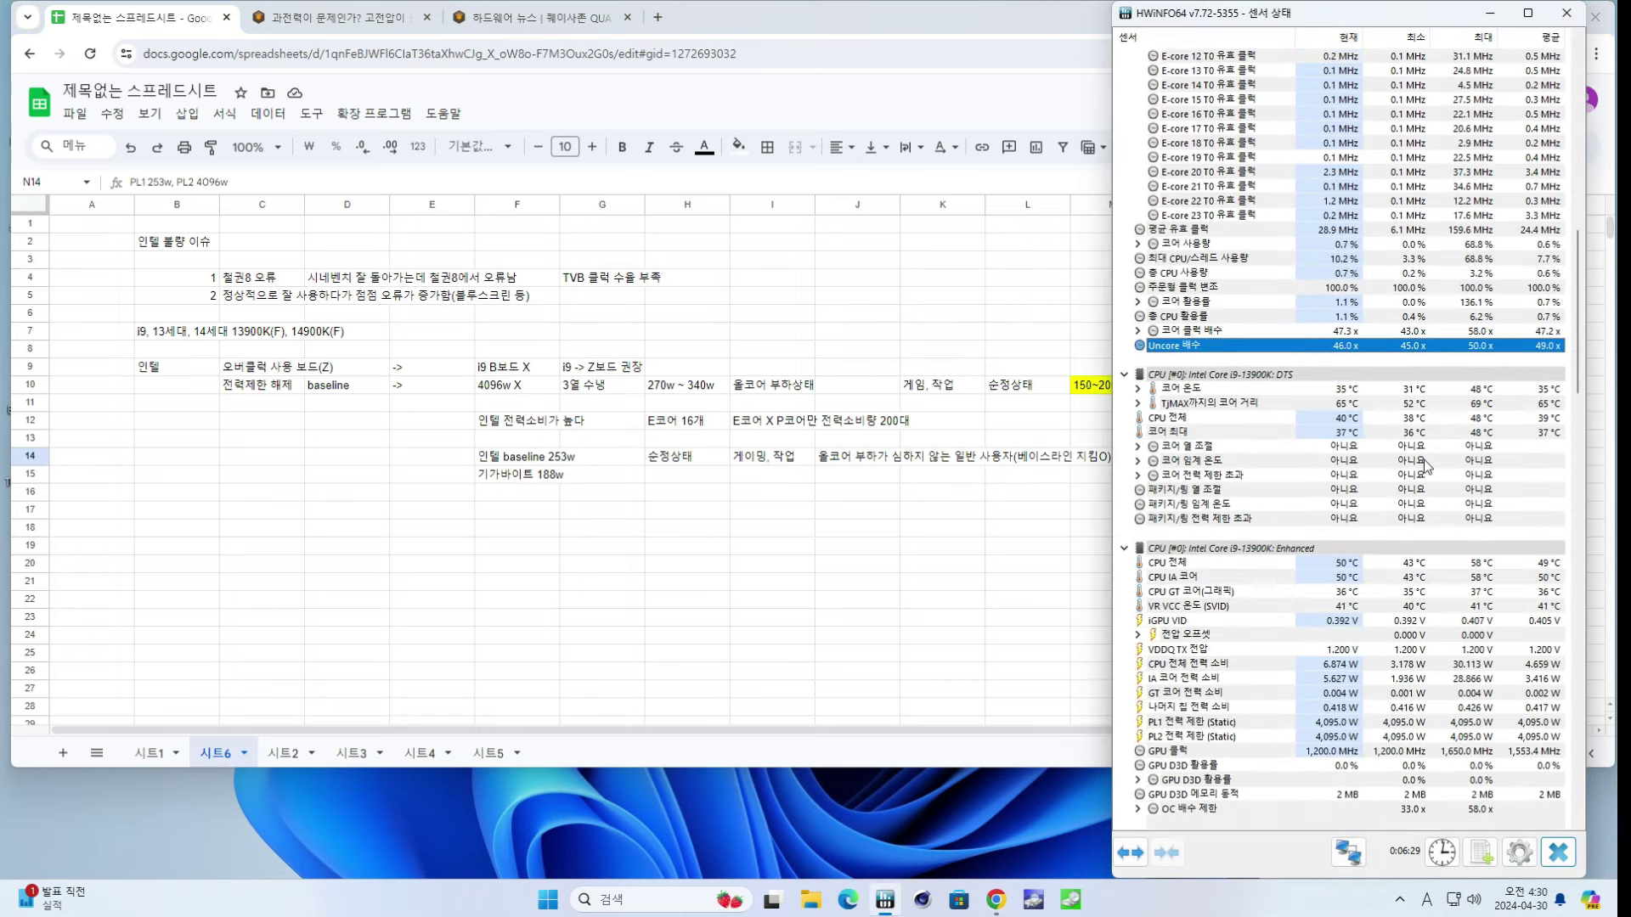
pyautogui.click(1479, 622)
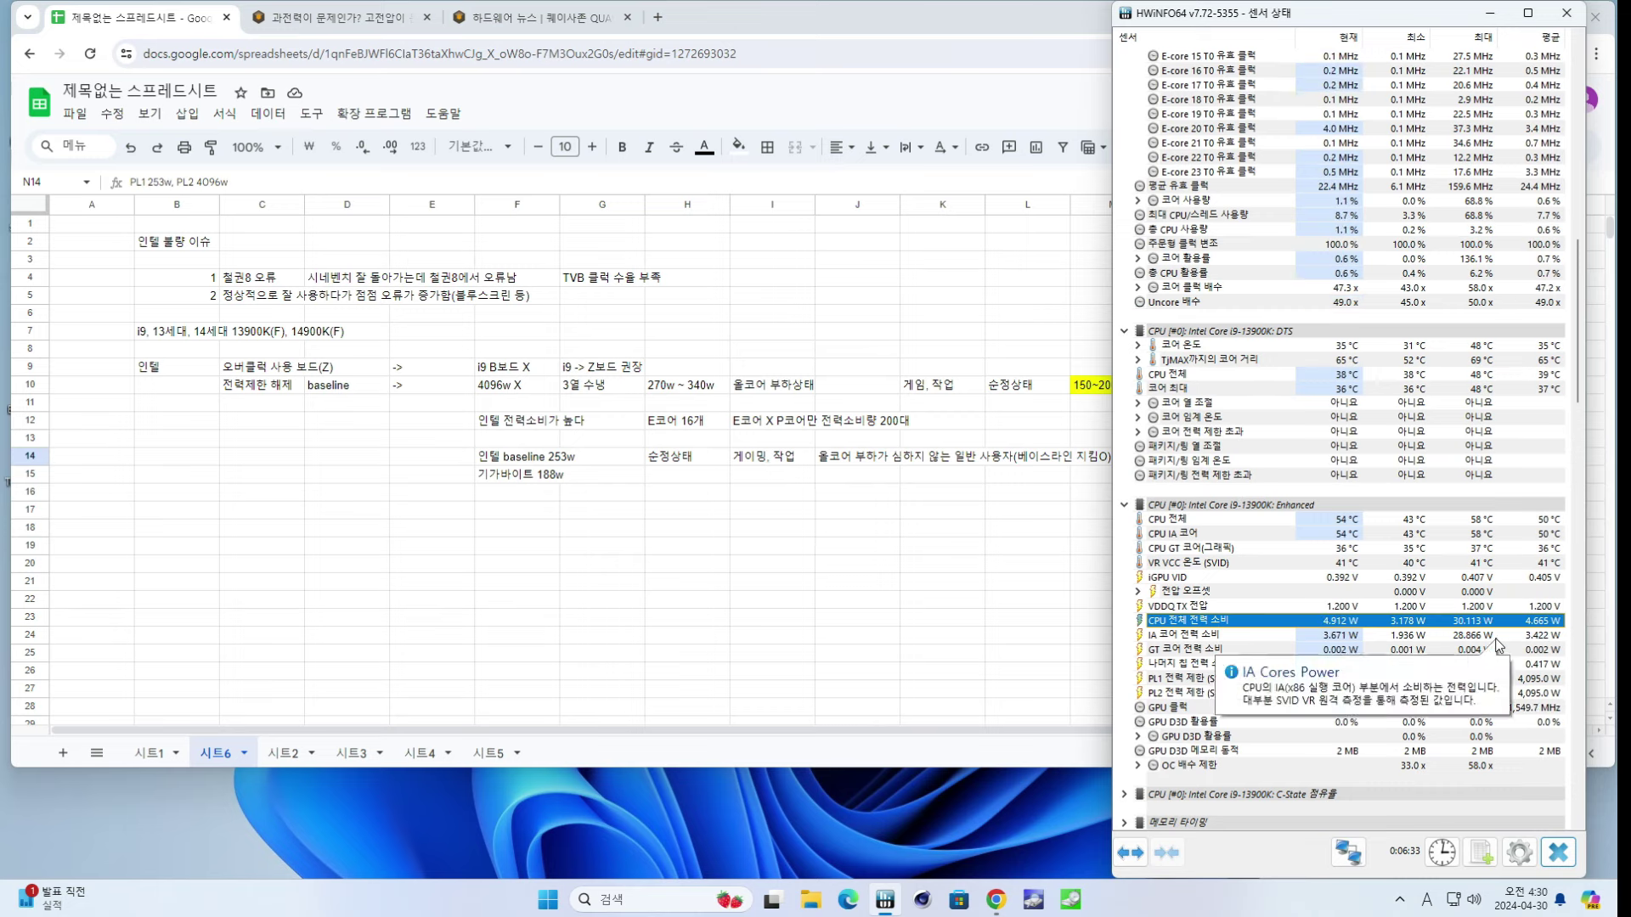
pyautogui.click(917, 458)
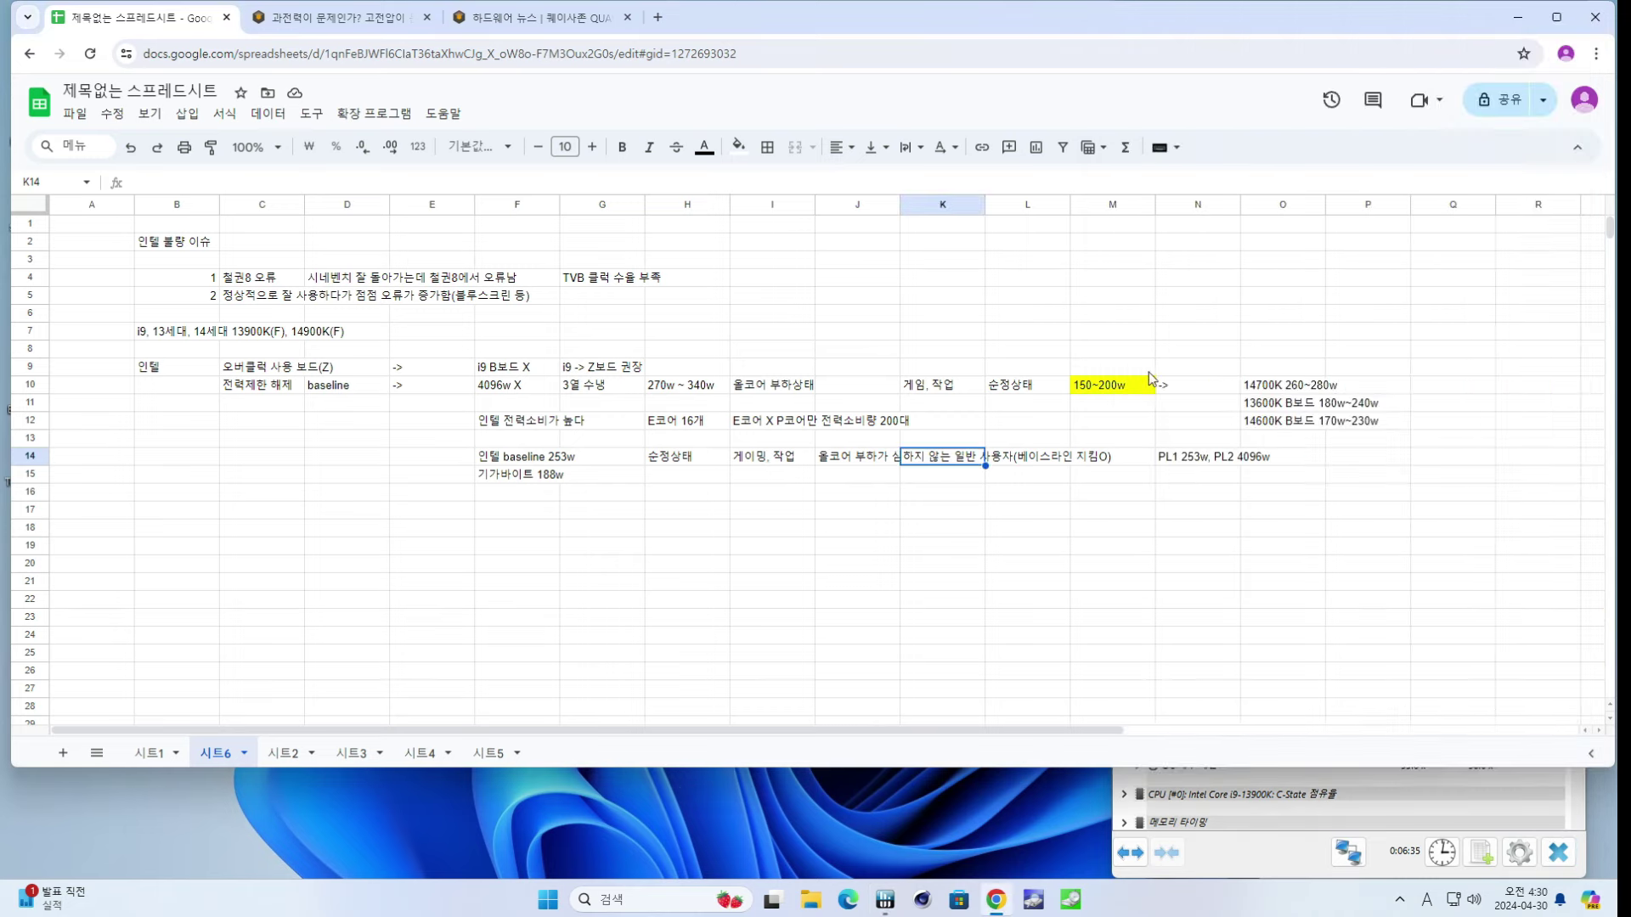
# - Compare the Intel and Gigabyte baseline limits in F14:F15 with the gaming and work wattages in K10:O12
pyautogui.click(1308, 465)
pyautogui.click(1372, 461)
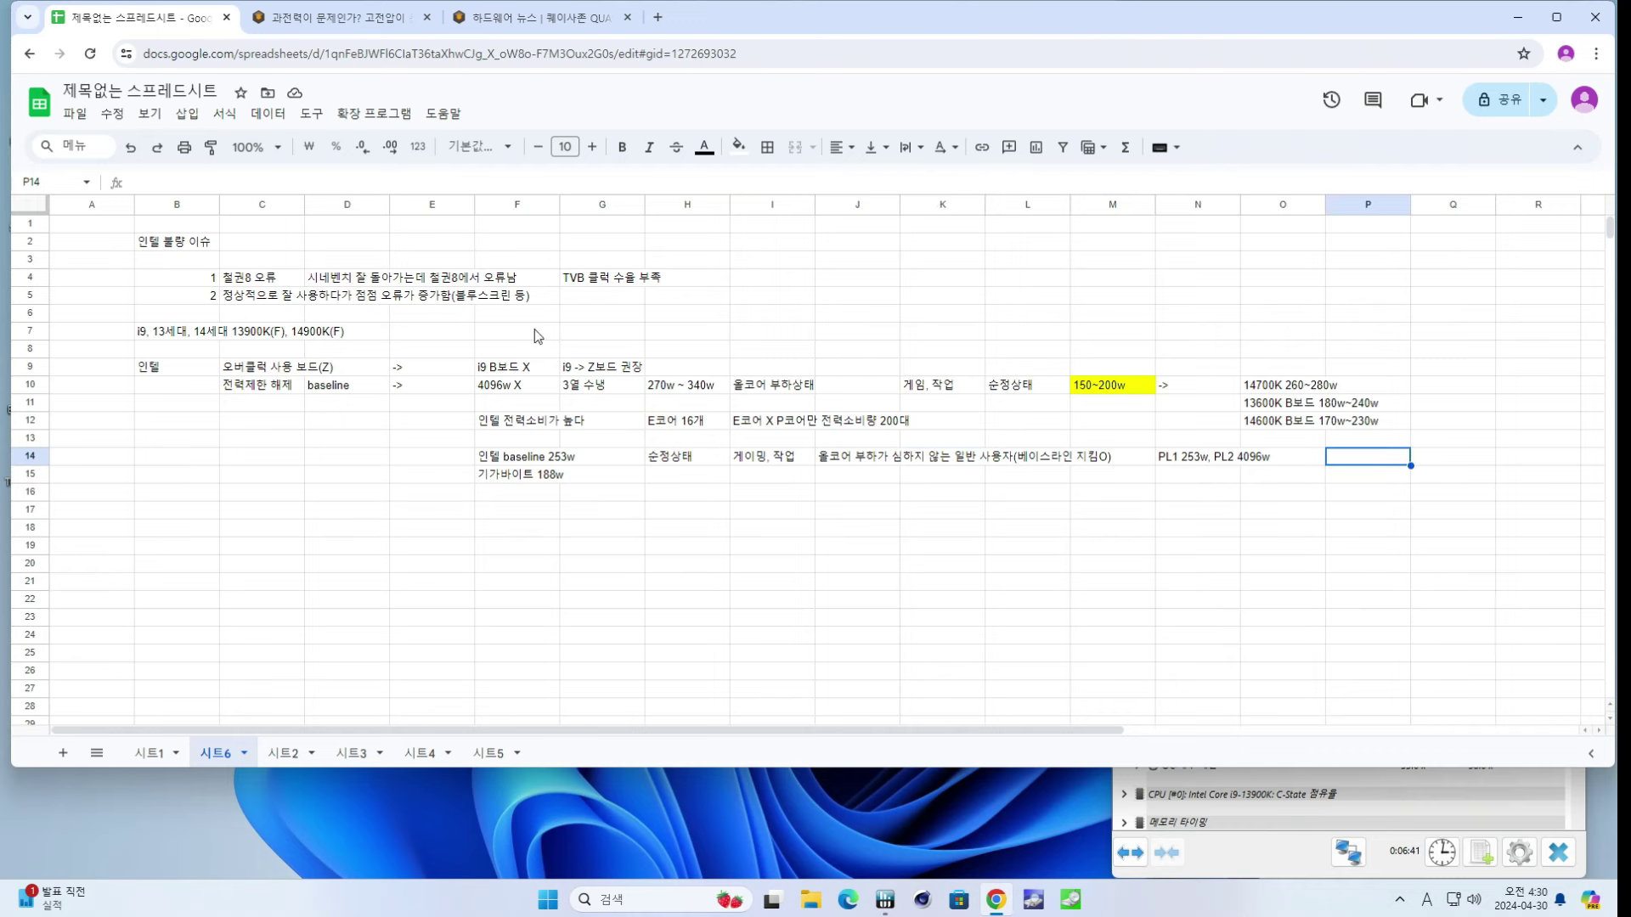
pyautogui.click(336, 387)
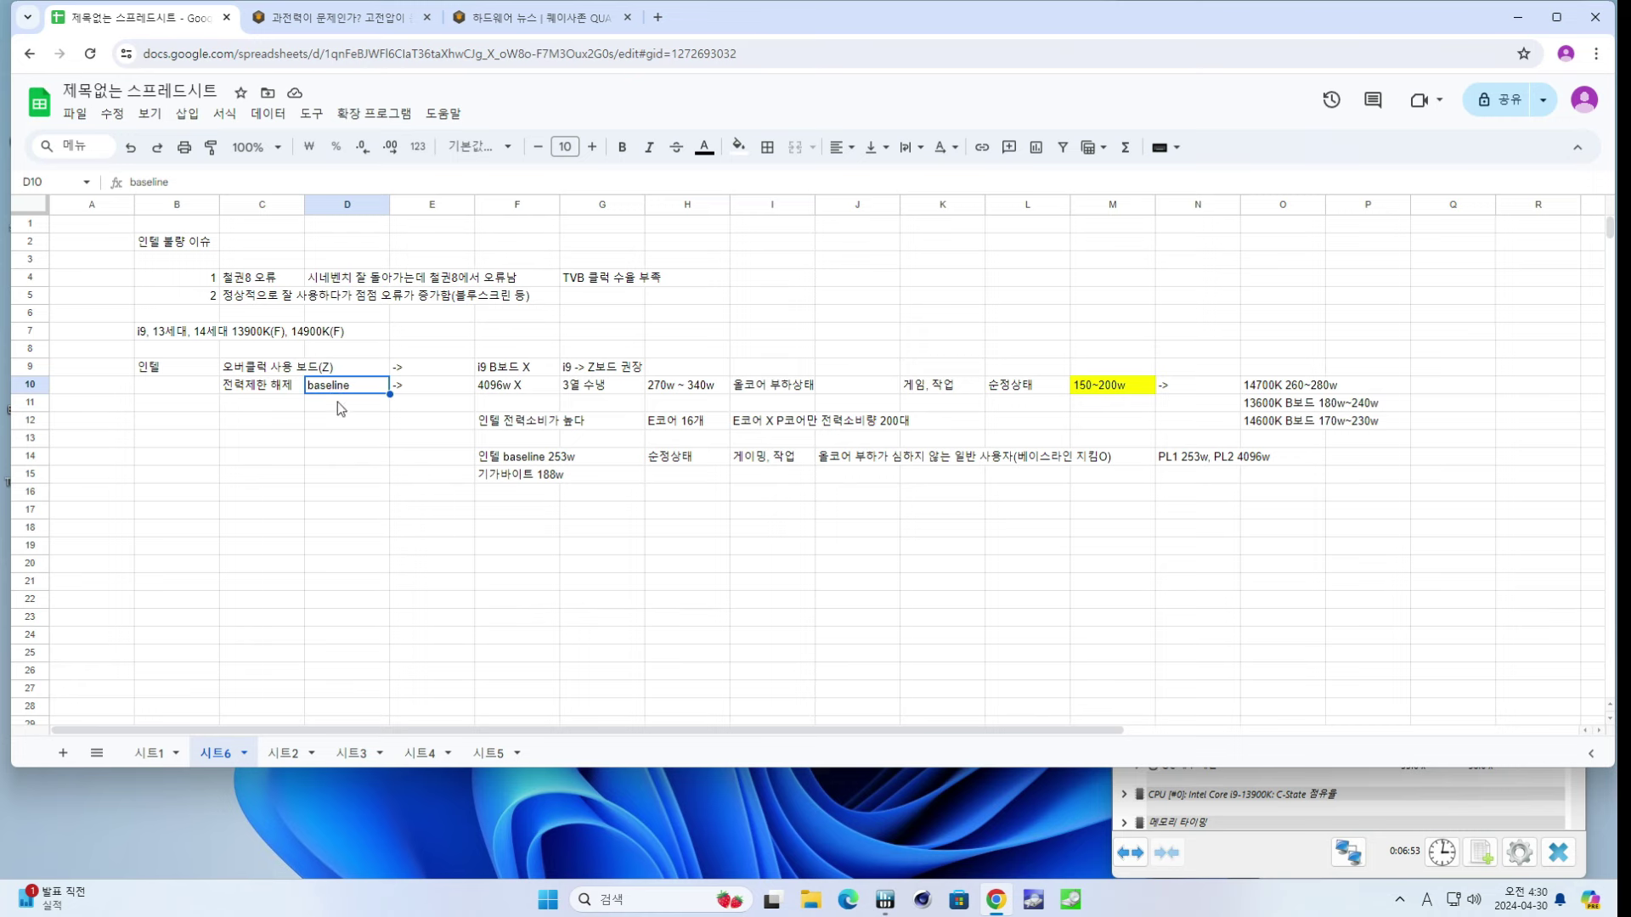
pyautogui.moveTo(501, 462); pyautogui.dragTo(515, 481)
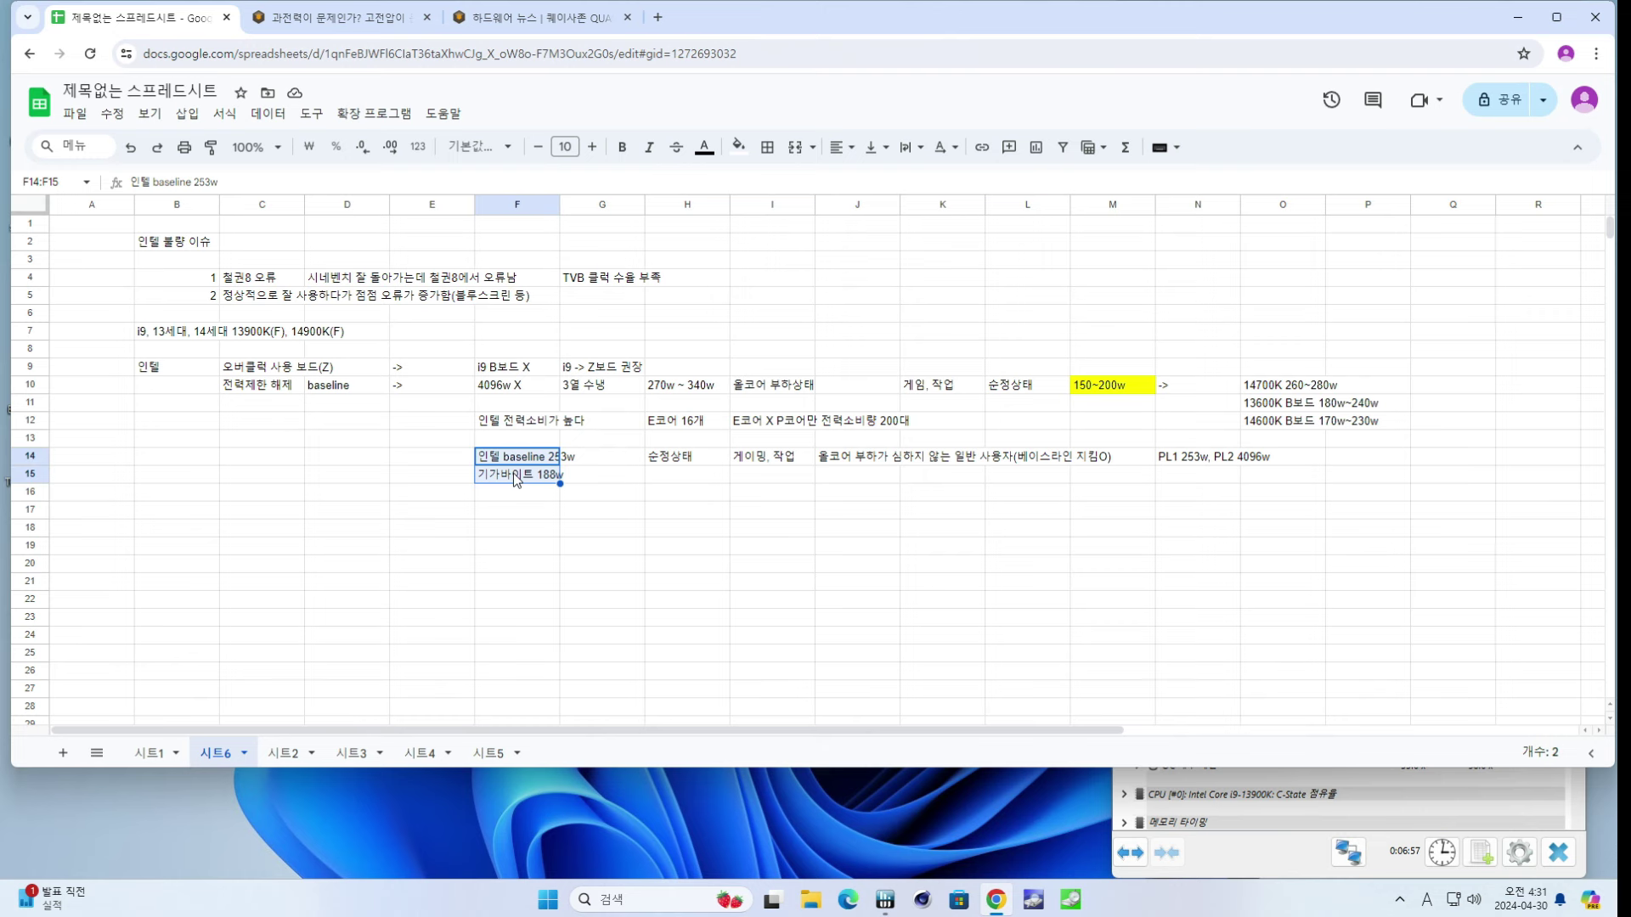
pyautogui.click(530, 506)
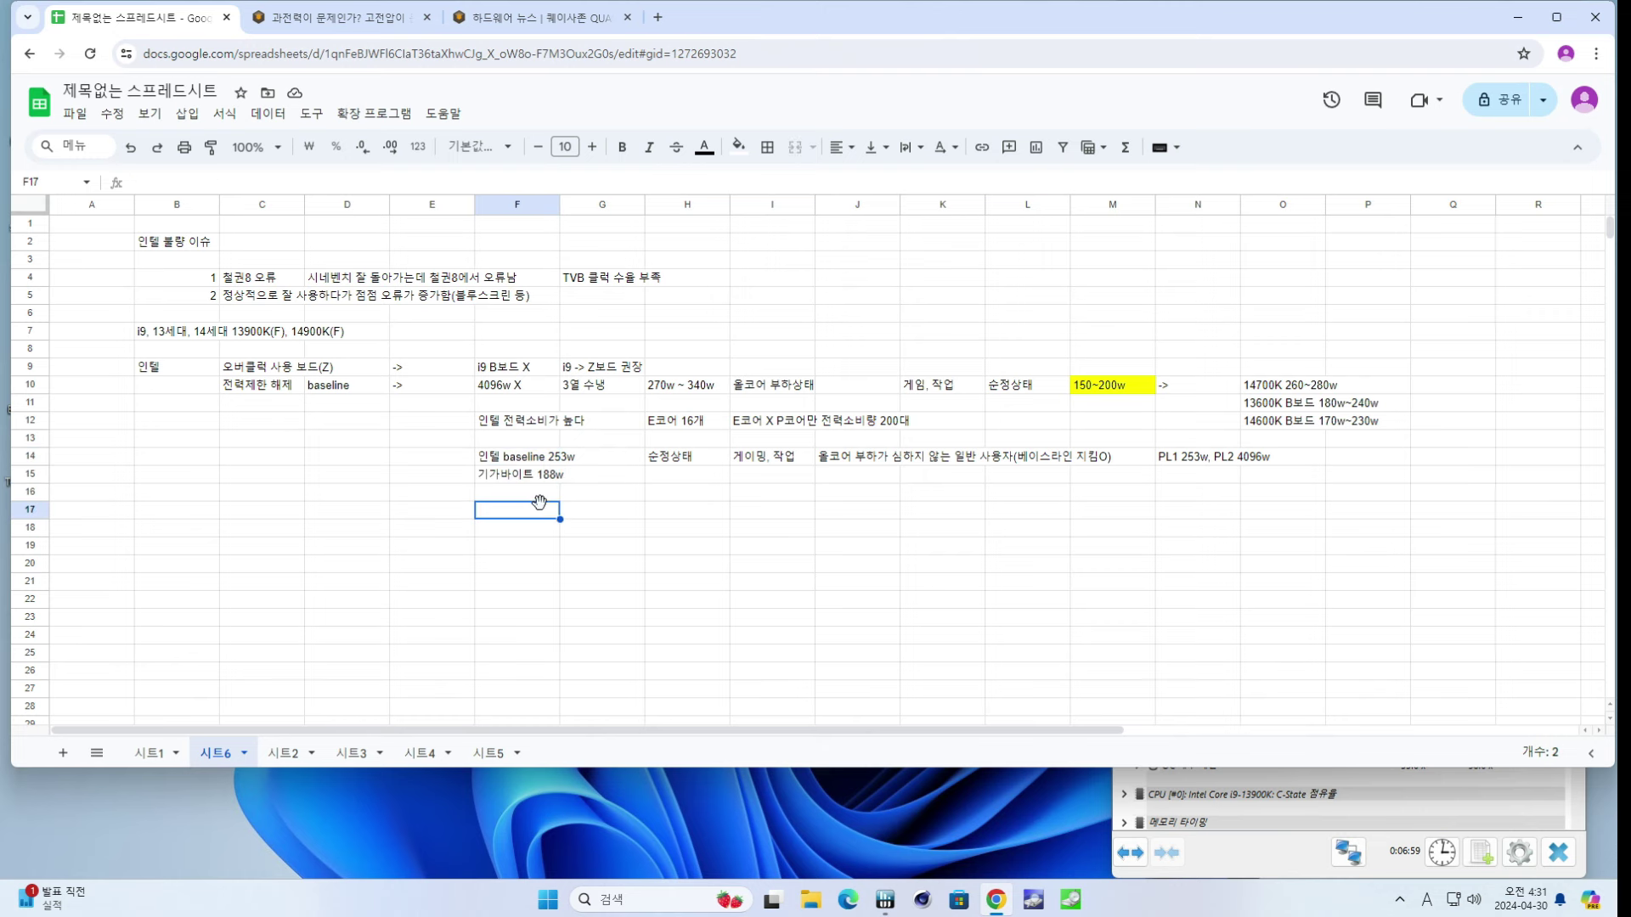
pyautogui.moveTo(927, 353); pyautogui.dragTo(1354, 436)
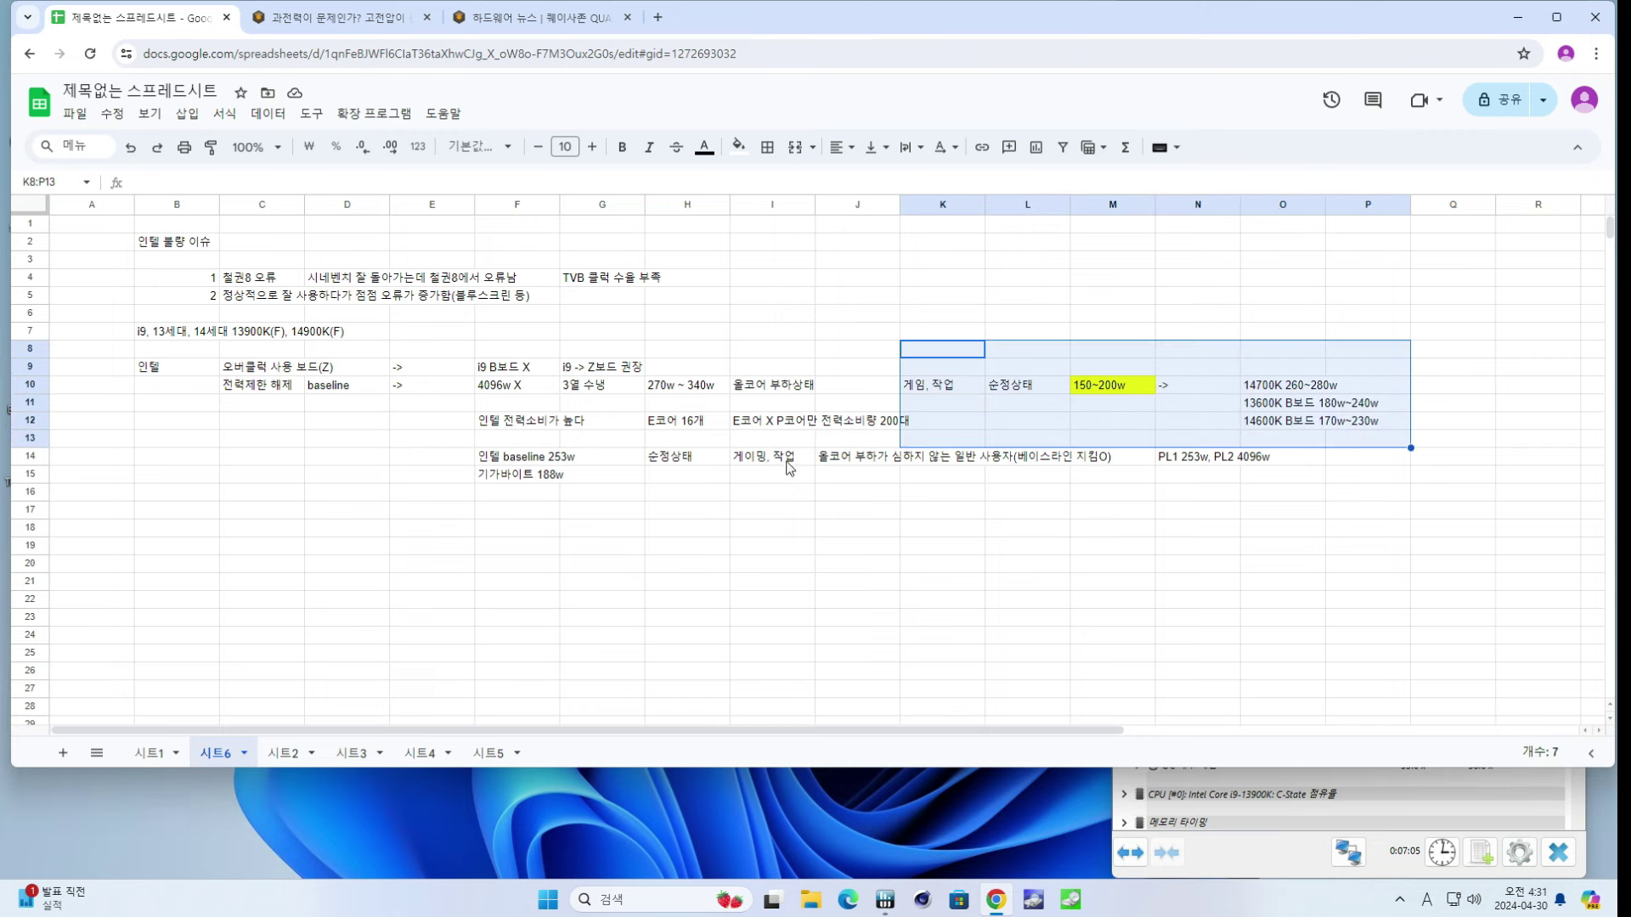
pyautogui.moveTo(524, 440); pyautogui.dragTo(510, 459)
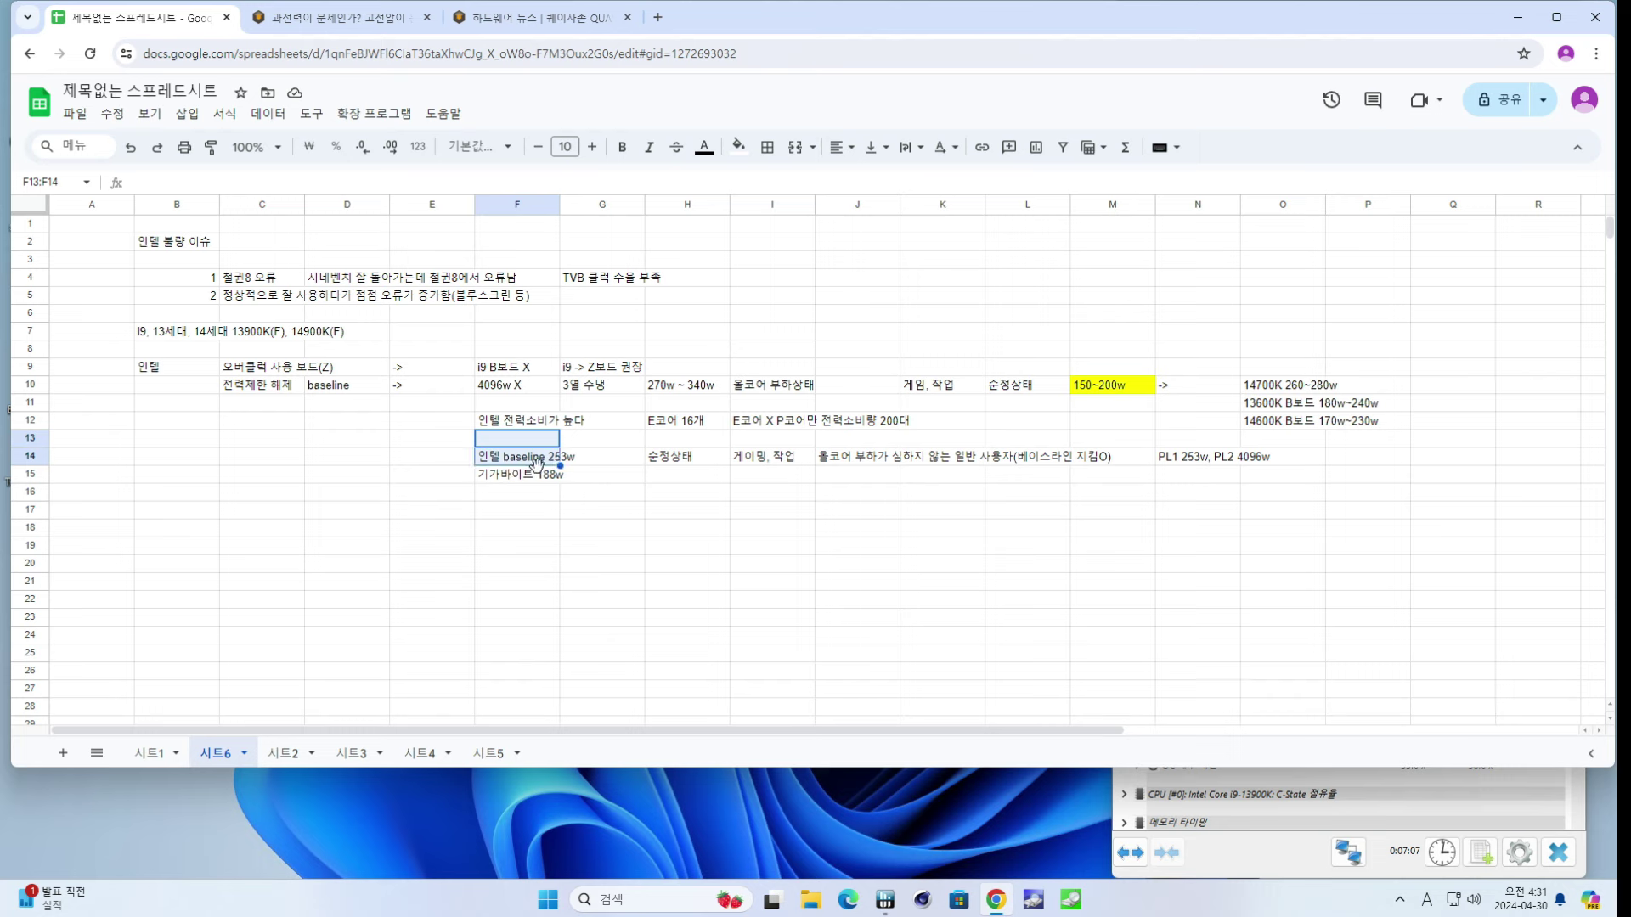
pyautogui.moveTo(913, 367); pyautogui.dragTo(1333, 431)
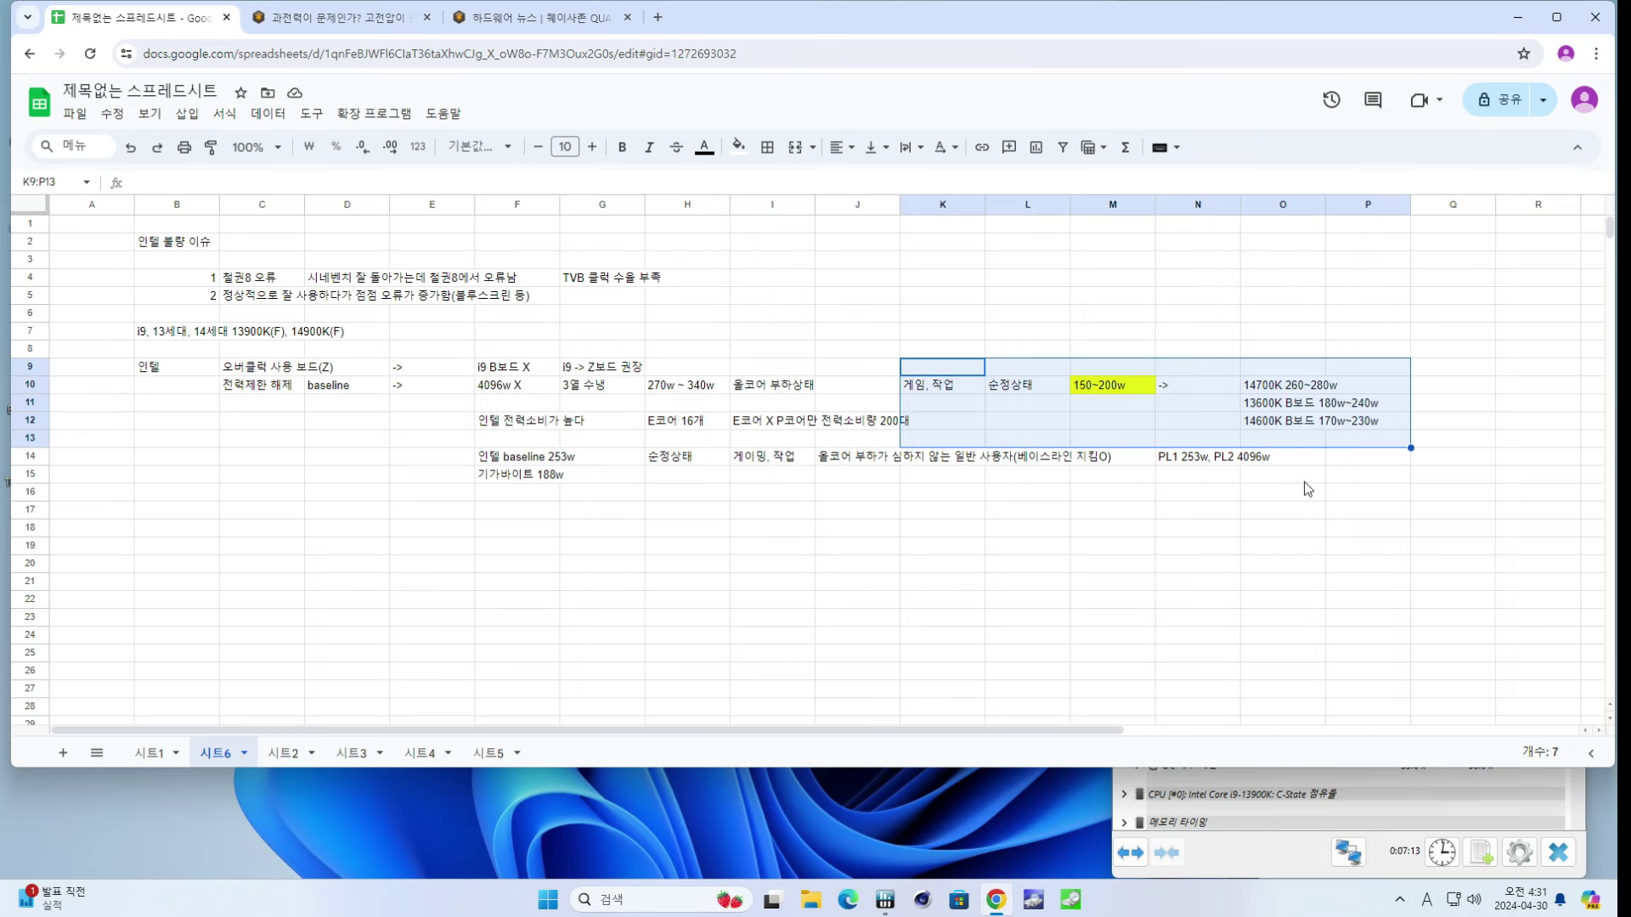
# - Enter "baseline 지키는것은 해결책이 아님" in cell F17, below the baseline limits
pyautogui.click(510, 513)
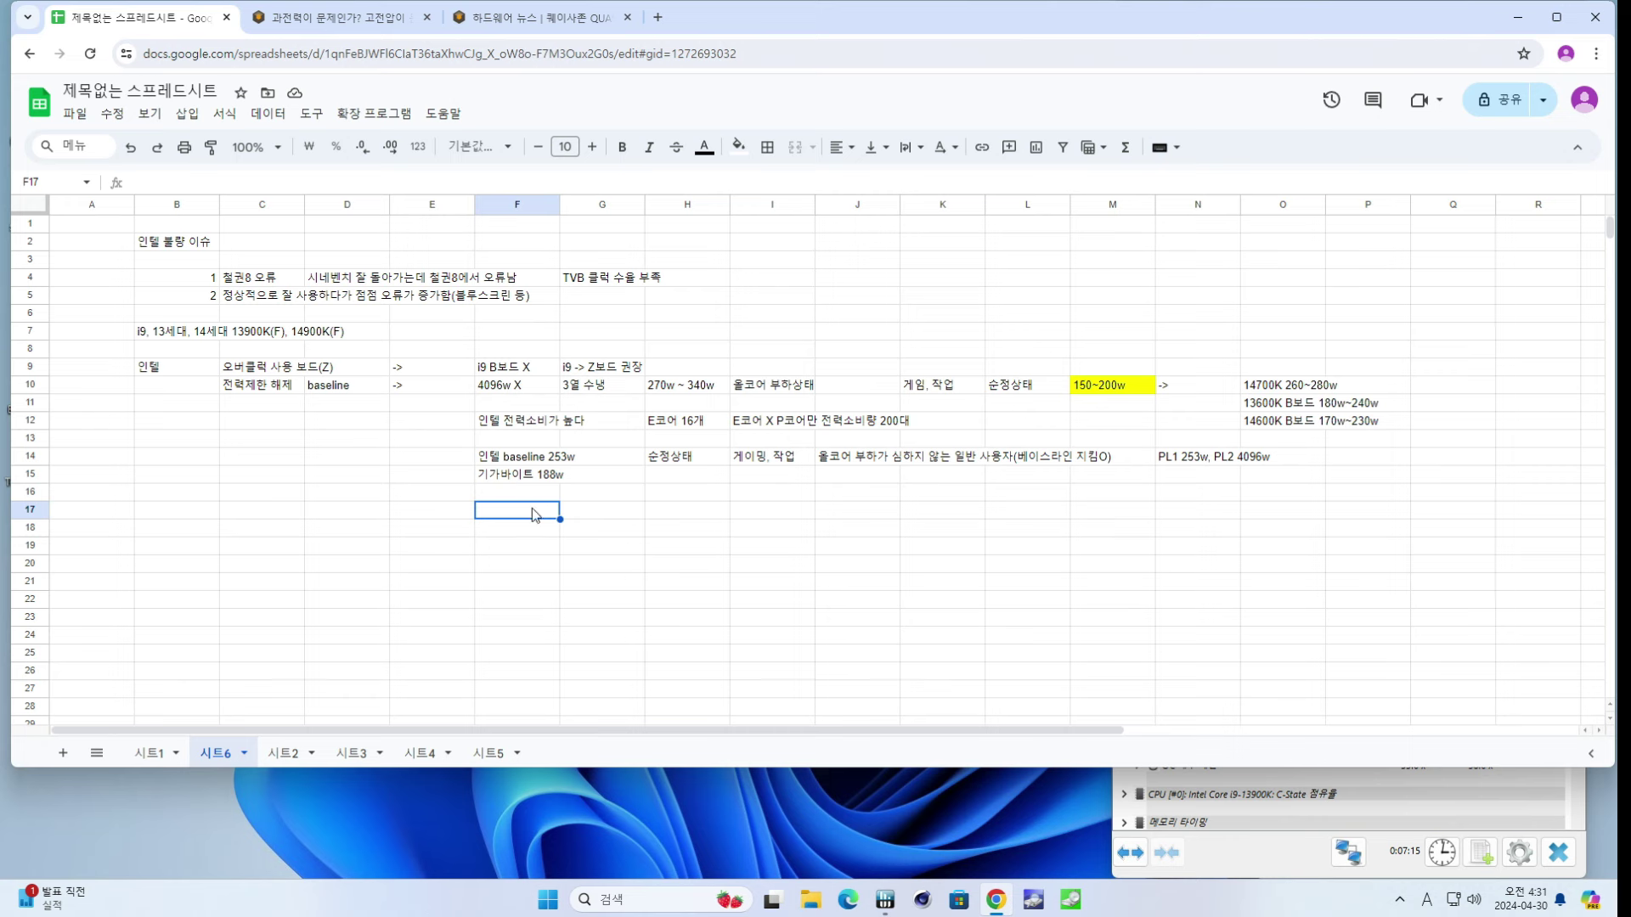
pyautogui.write('baseline 지키는것은 해결책이 아님')
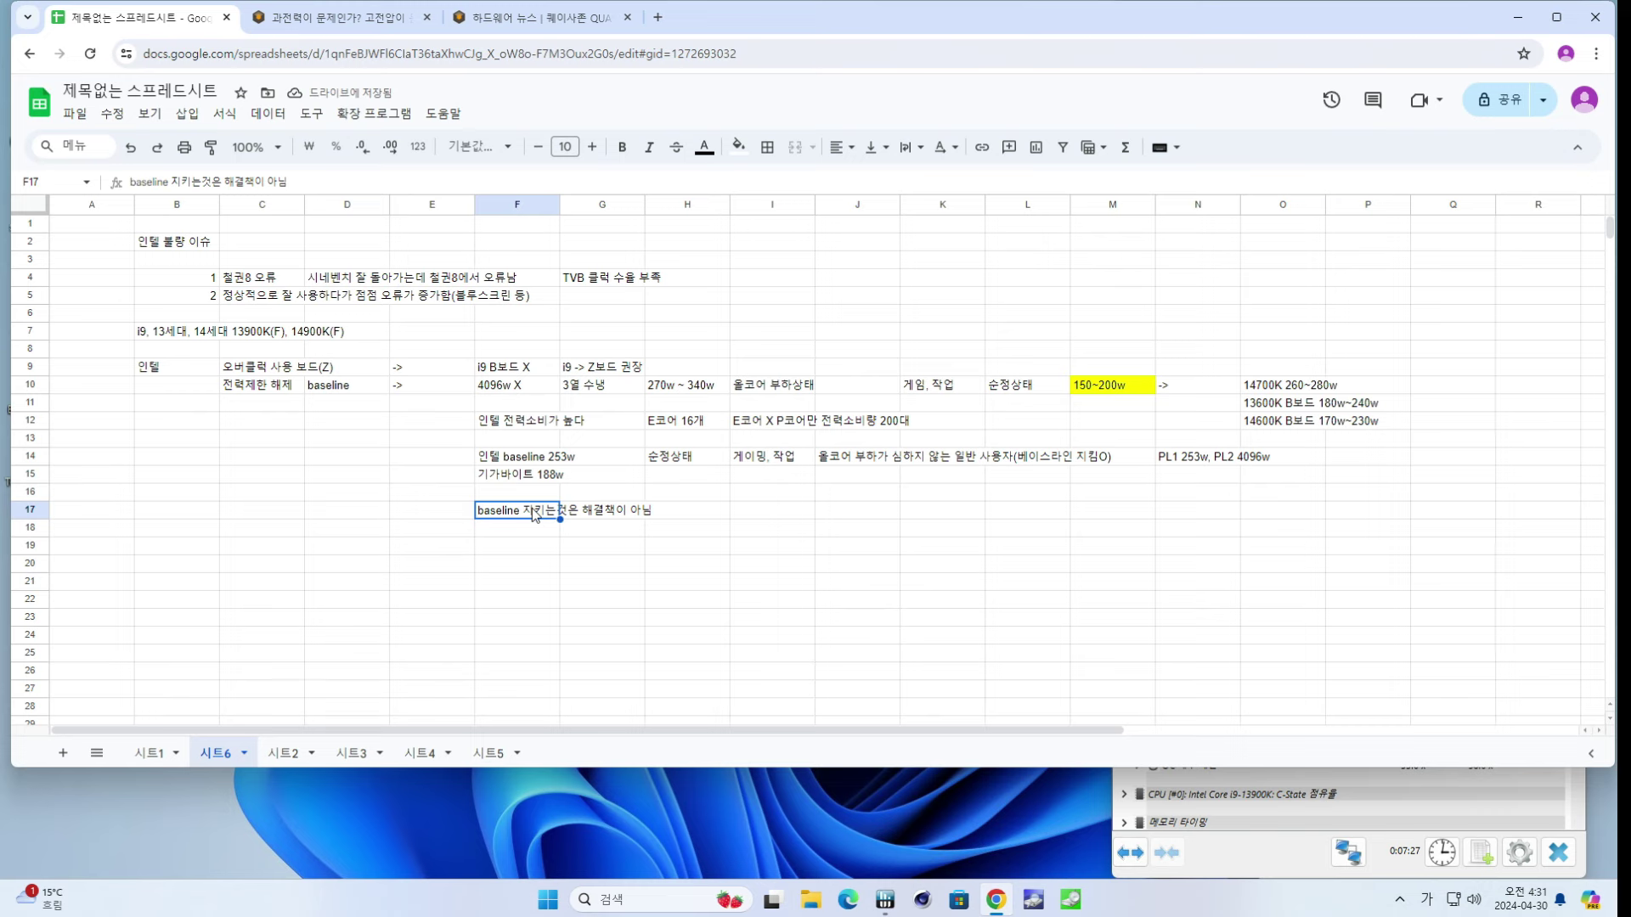
# - Extend the Tekken 8 error row with "계절(여름) - 기온상승" in I4 and "동클럭 구동 전압이 더 필요하다" in K4
pyautogui.moveTo(276, 298); pyautogui.dragTo(586, 280)
pyautogui.click(365, 282)
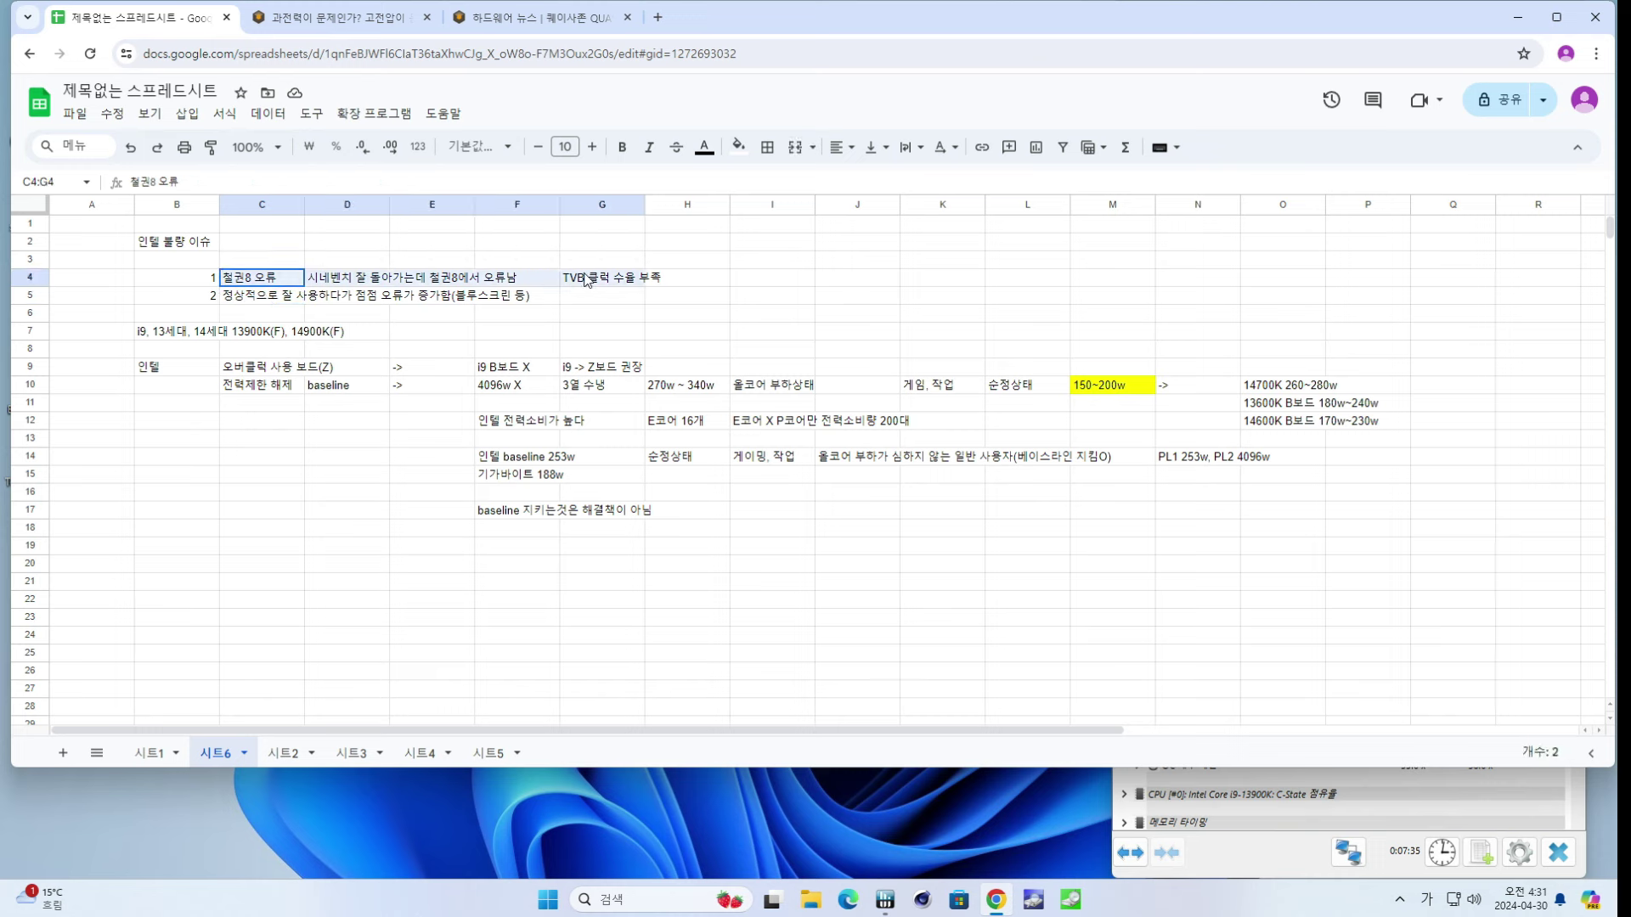
pyautogui.click(783, 266)
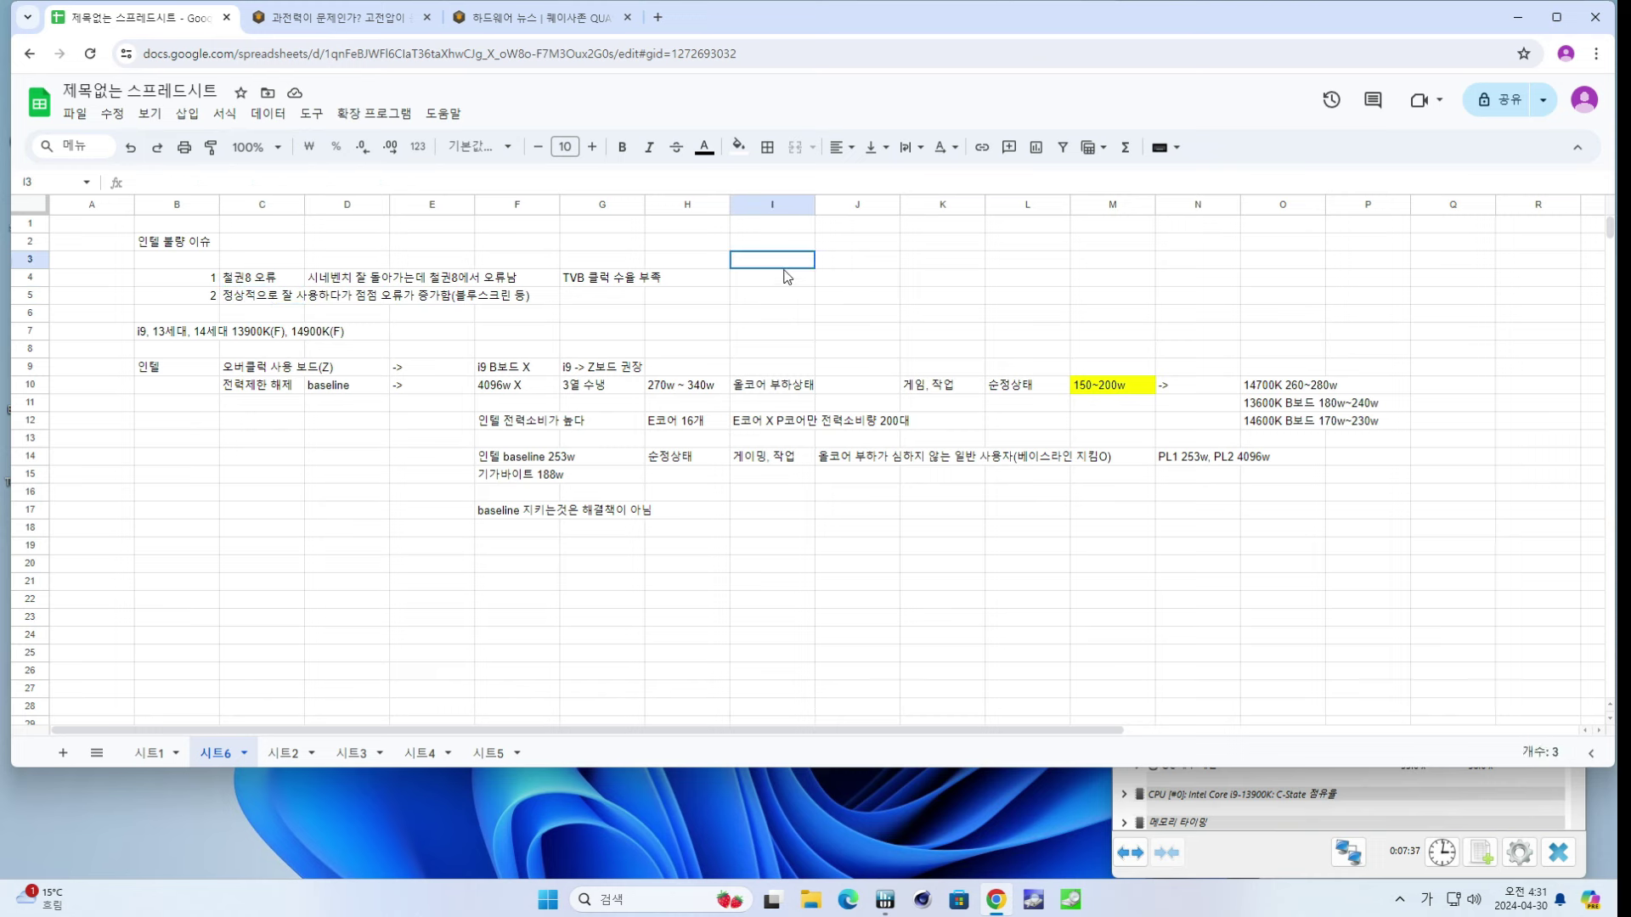
pyautogui.click(783, 283)
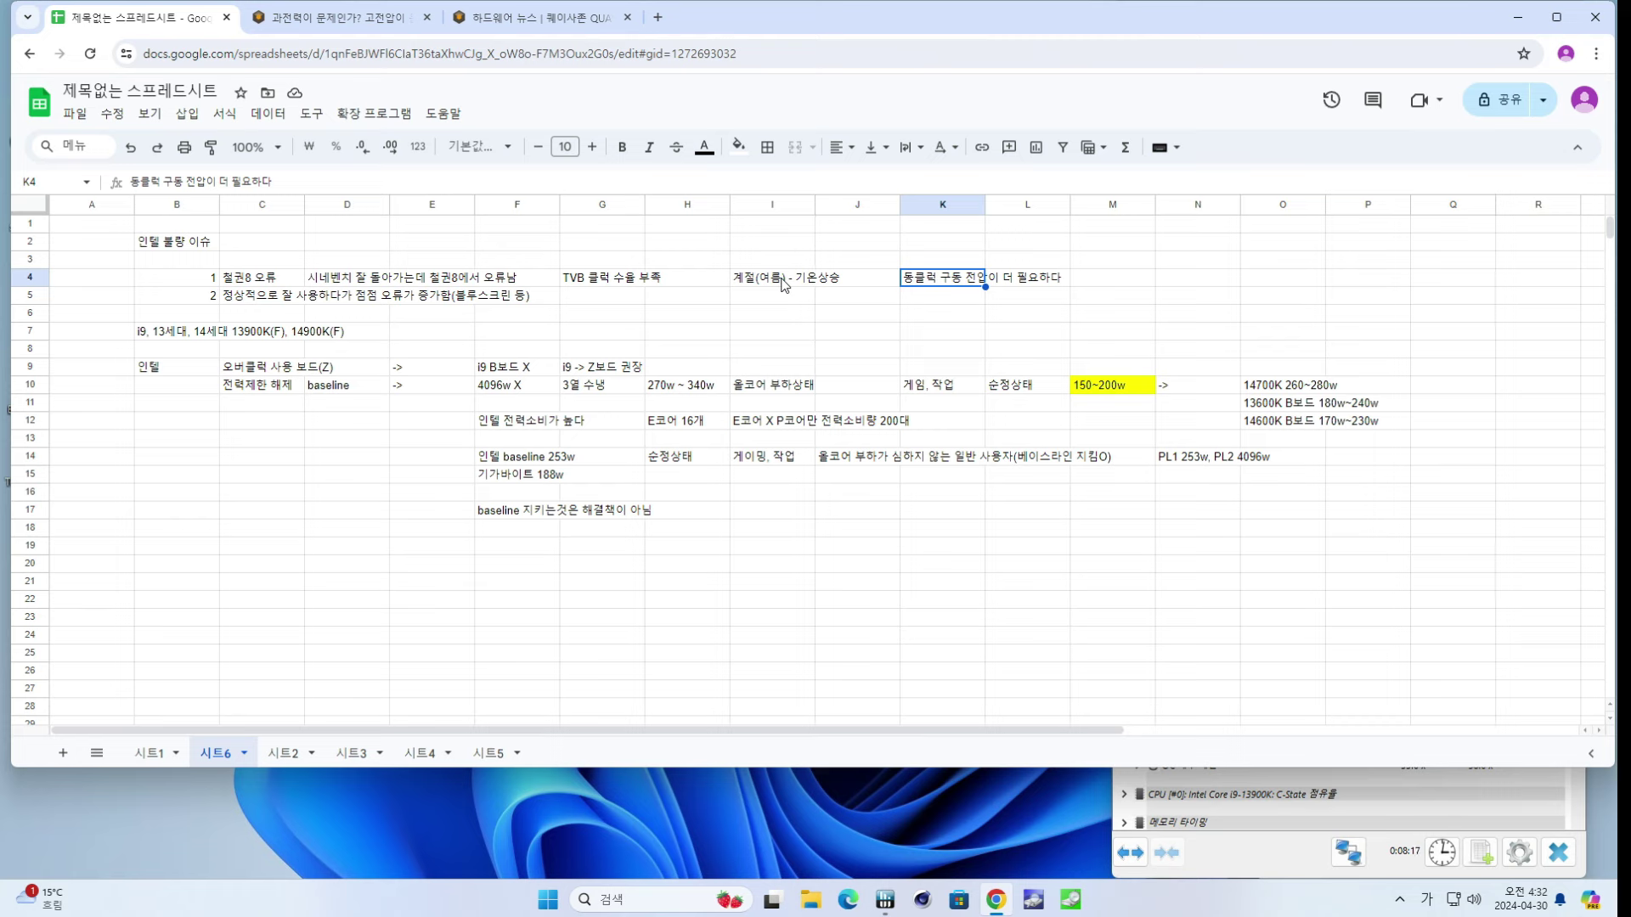
# - Enter "A전압 -> A+@" in cell N4, beside the note on needing more voltage
pyautogui.press('Right')
pyautogui.press('Right')
pyautogui.press('Right')
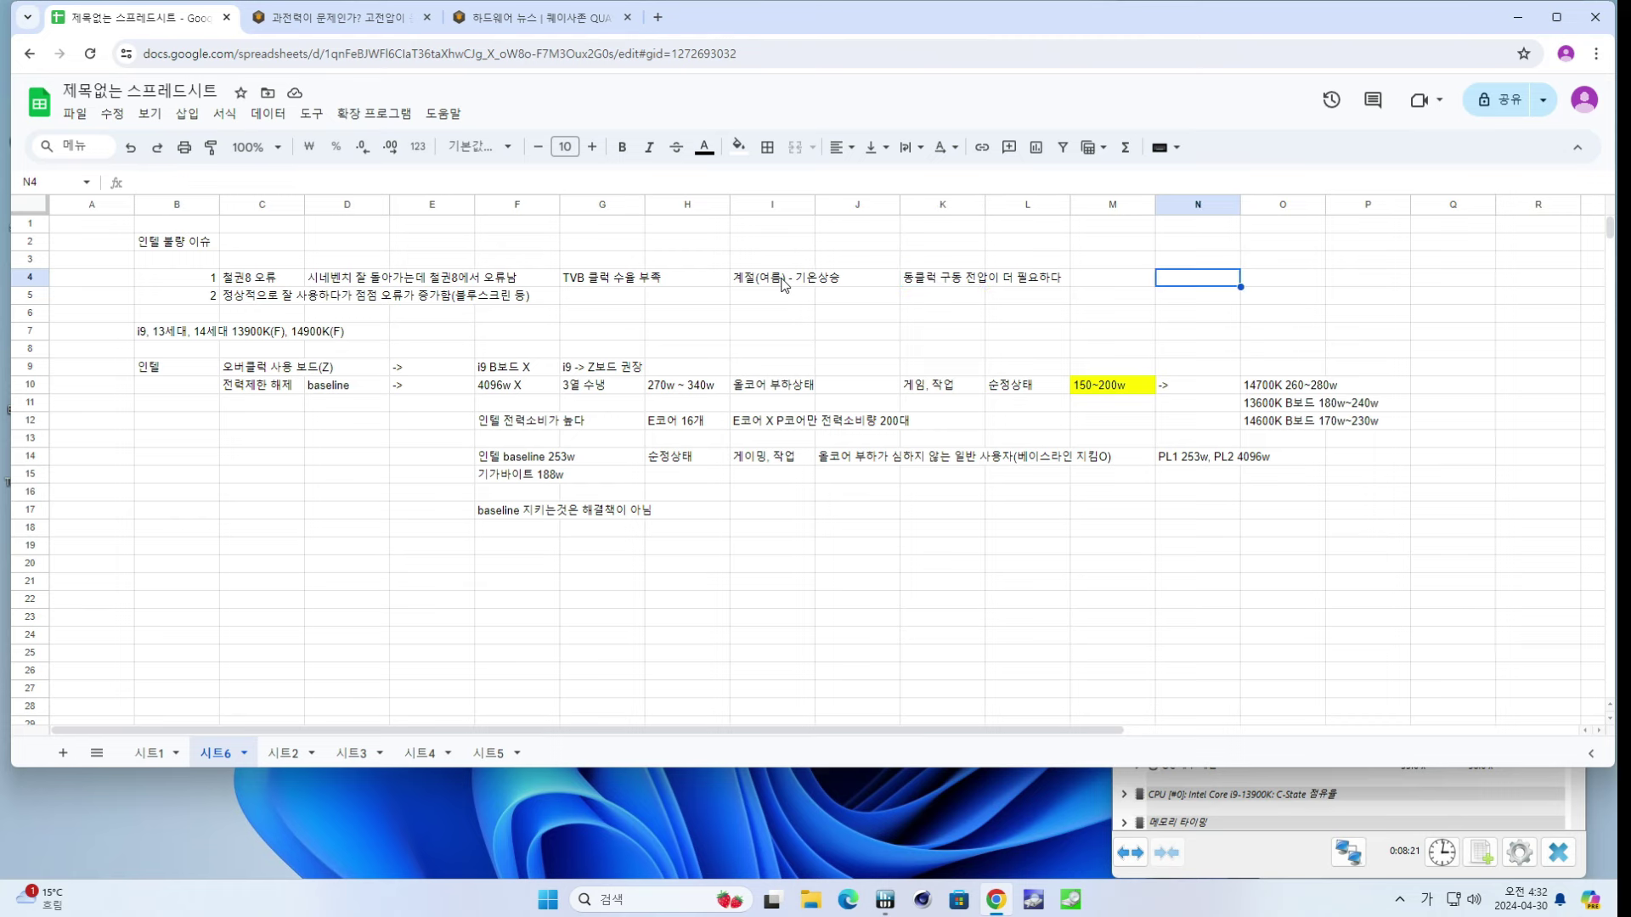
pyautogui.write('A전어ㅂ')
pyautogui.press('Return')
pyautogui.press('F2')
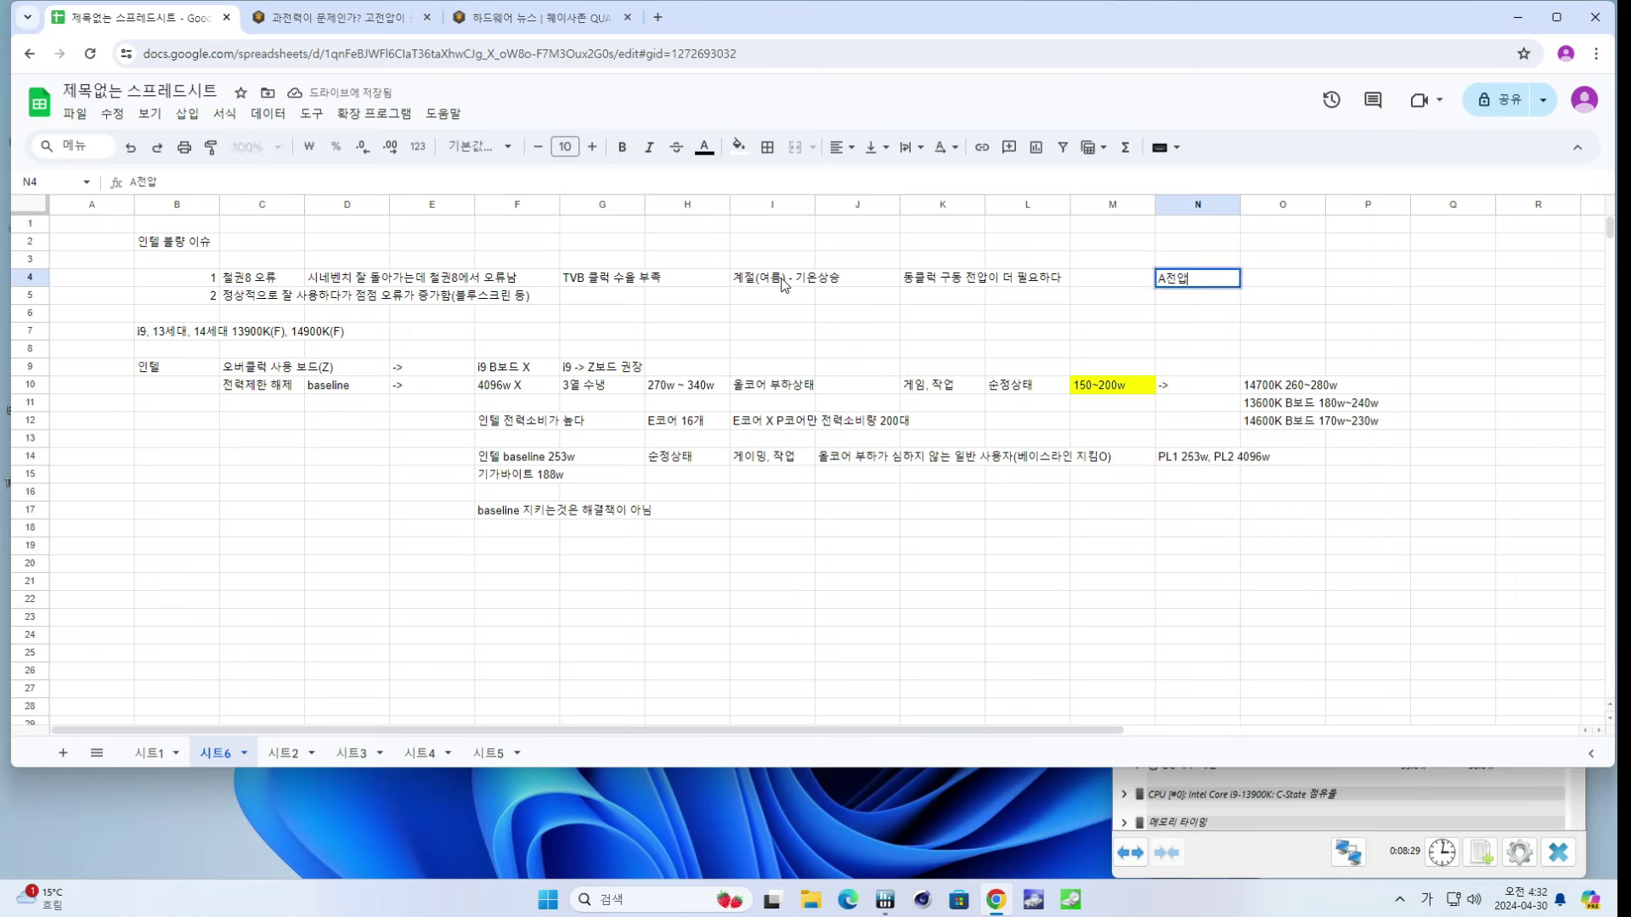
pyautogui.write('-')
pyautogui.press('Hangul')
pyautogui.write('> A+@')
pyautogui.hotkey('ctrl', 'Return')
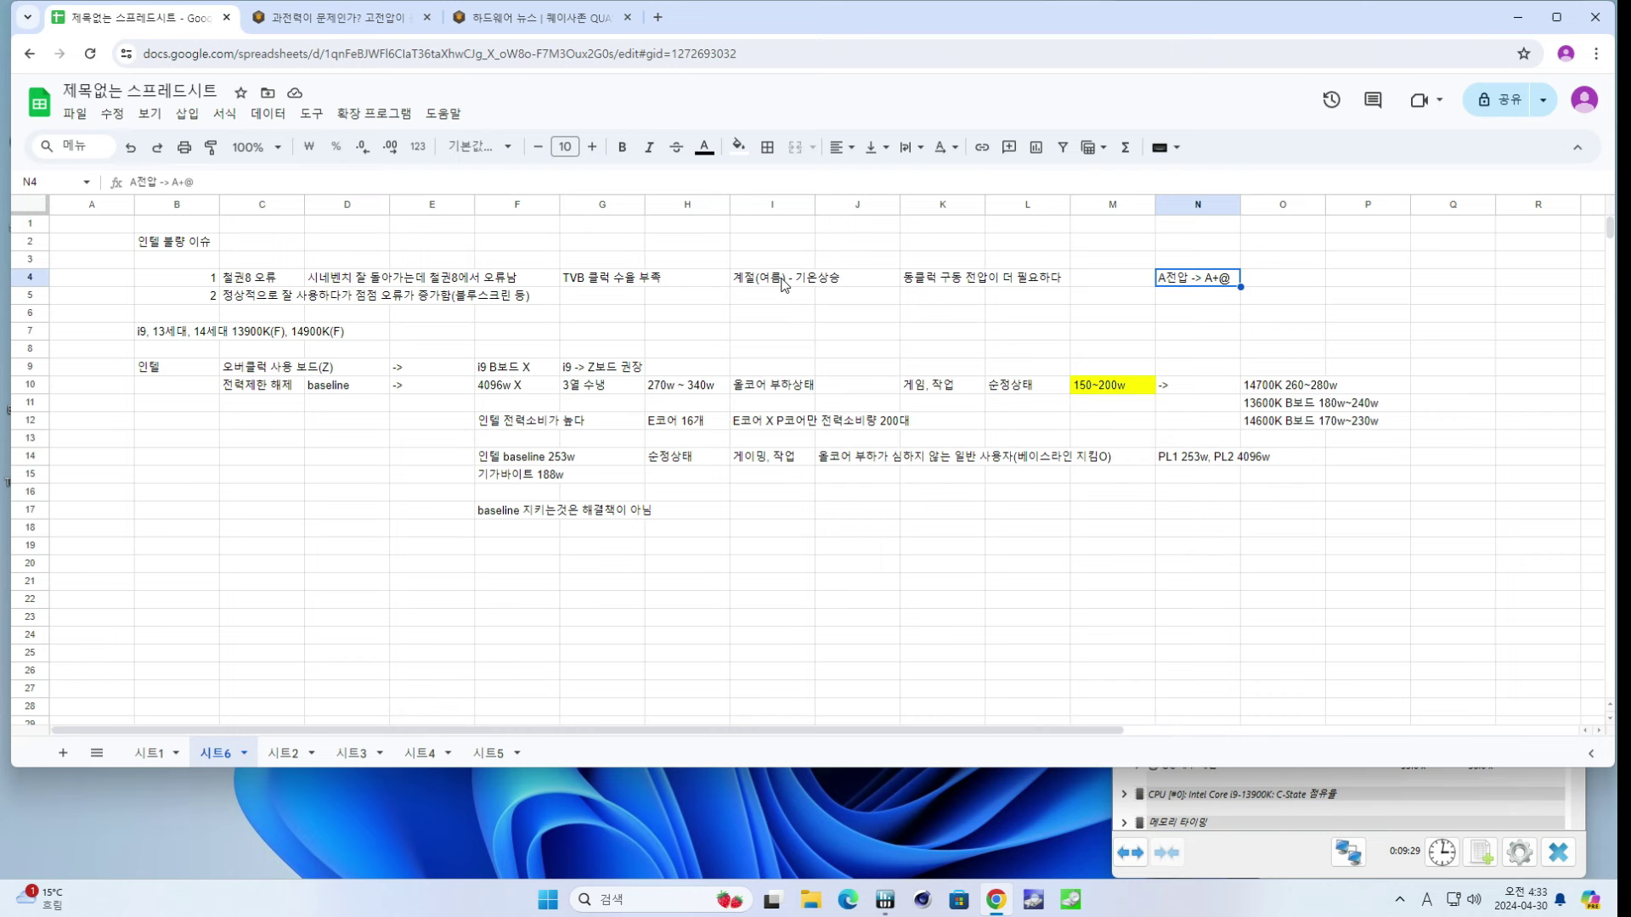
pyautogui.press('Return')
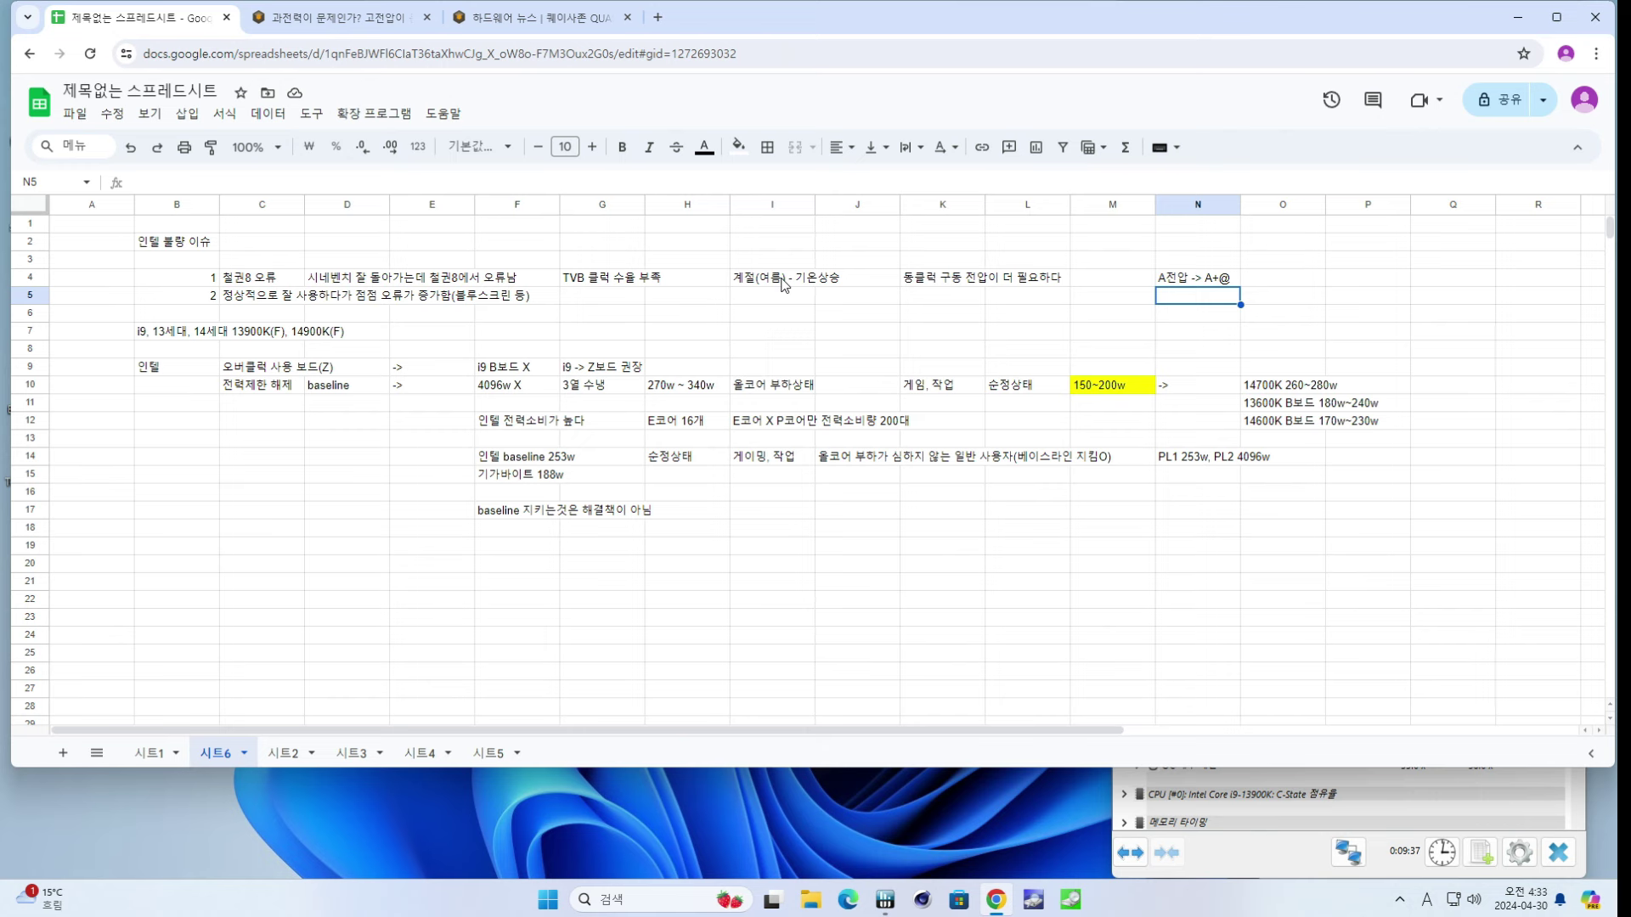
# - Enter "P코어 13900K P 55배수" in cell N5, below the voltage note
pyautogui.write('P')
pyautogui.press('Hangul')
pyautogui.write('코어')
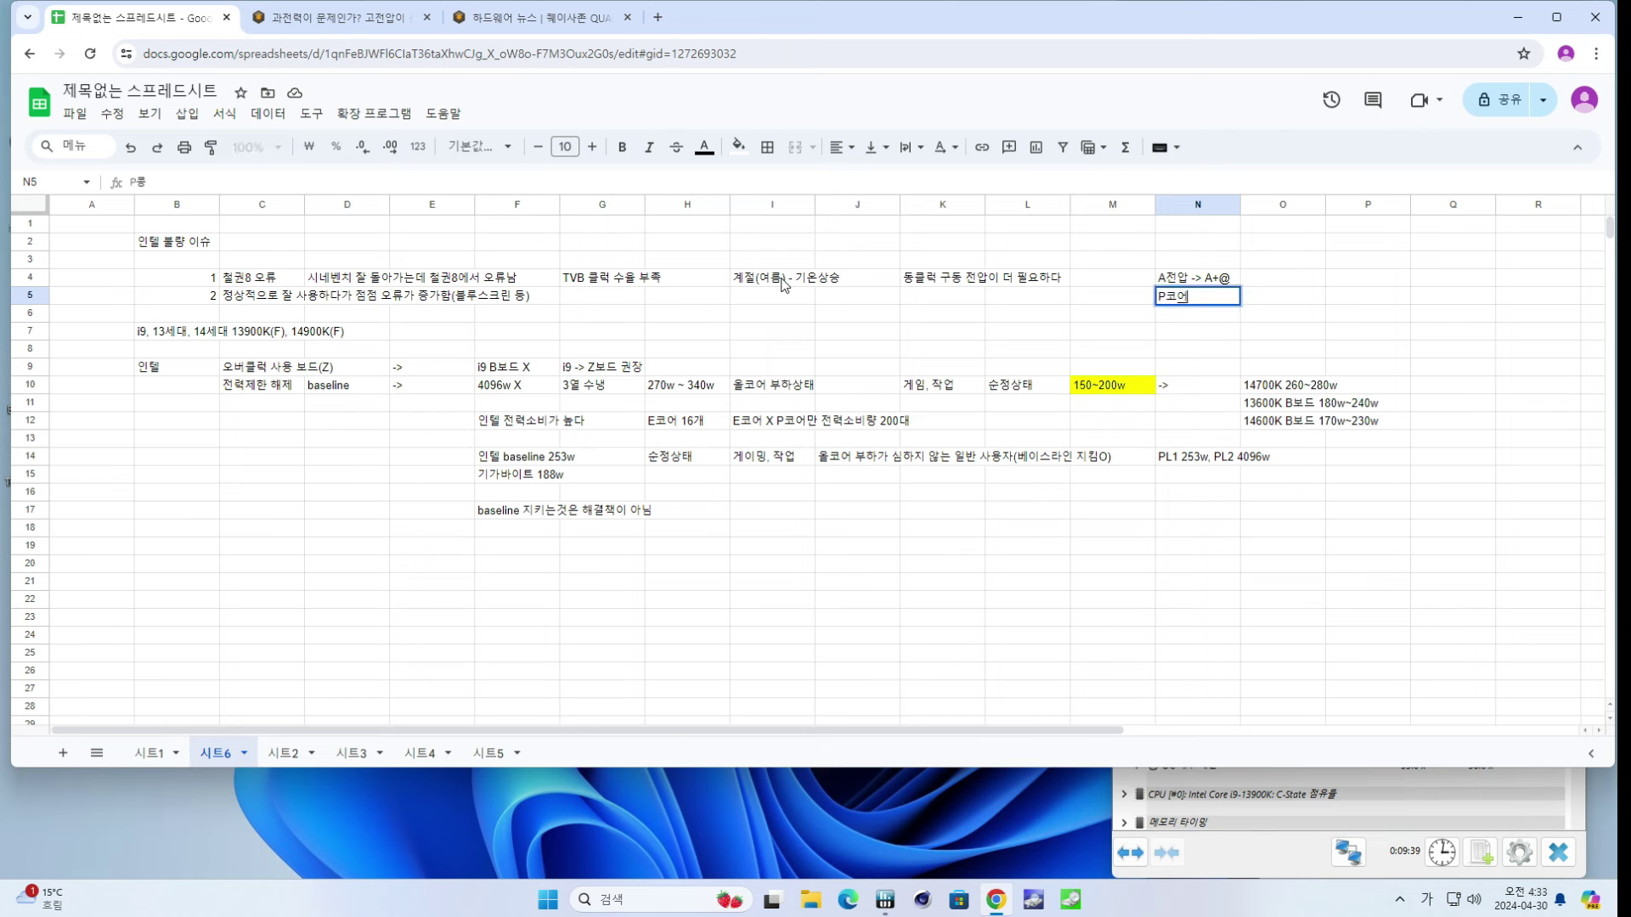
pyautogui.write(' 13900')
pyautogui.press('Hangul')
pyautogui.write('K P 55')
pyautogui.press('Hangul')
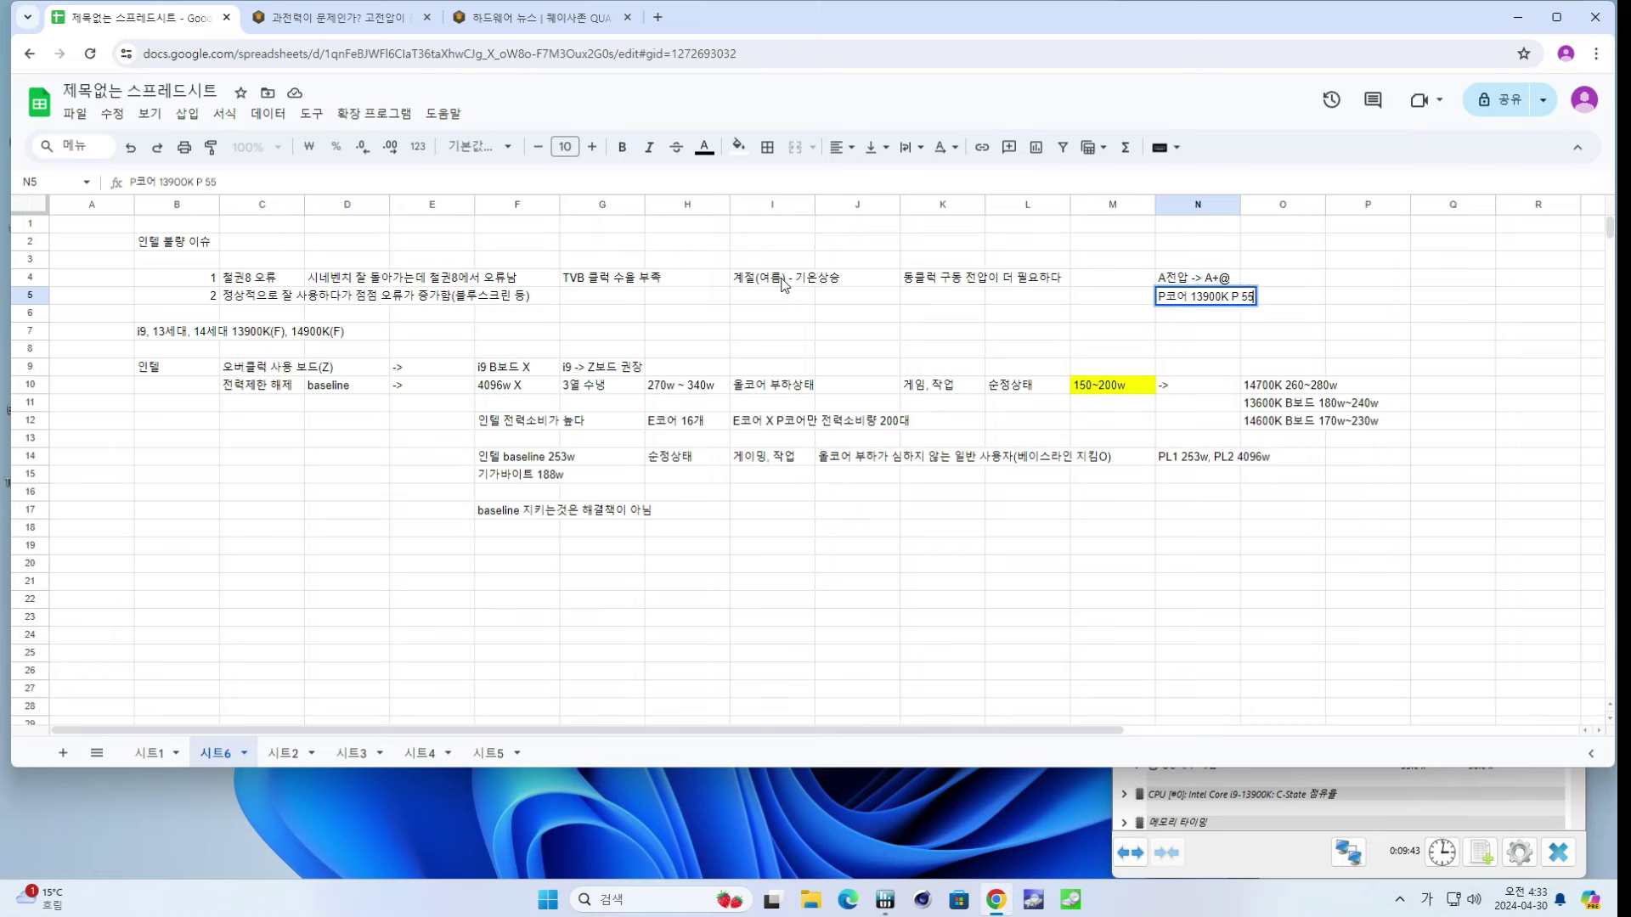
pyautogui.write('배소')
pyautogui.press('BackSpace')
pyautogui.write('수')
pyautogui.press('Return')
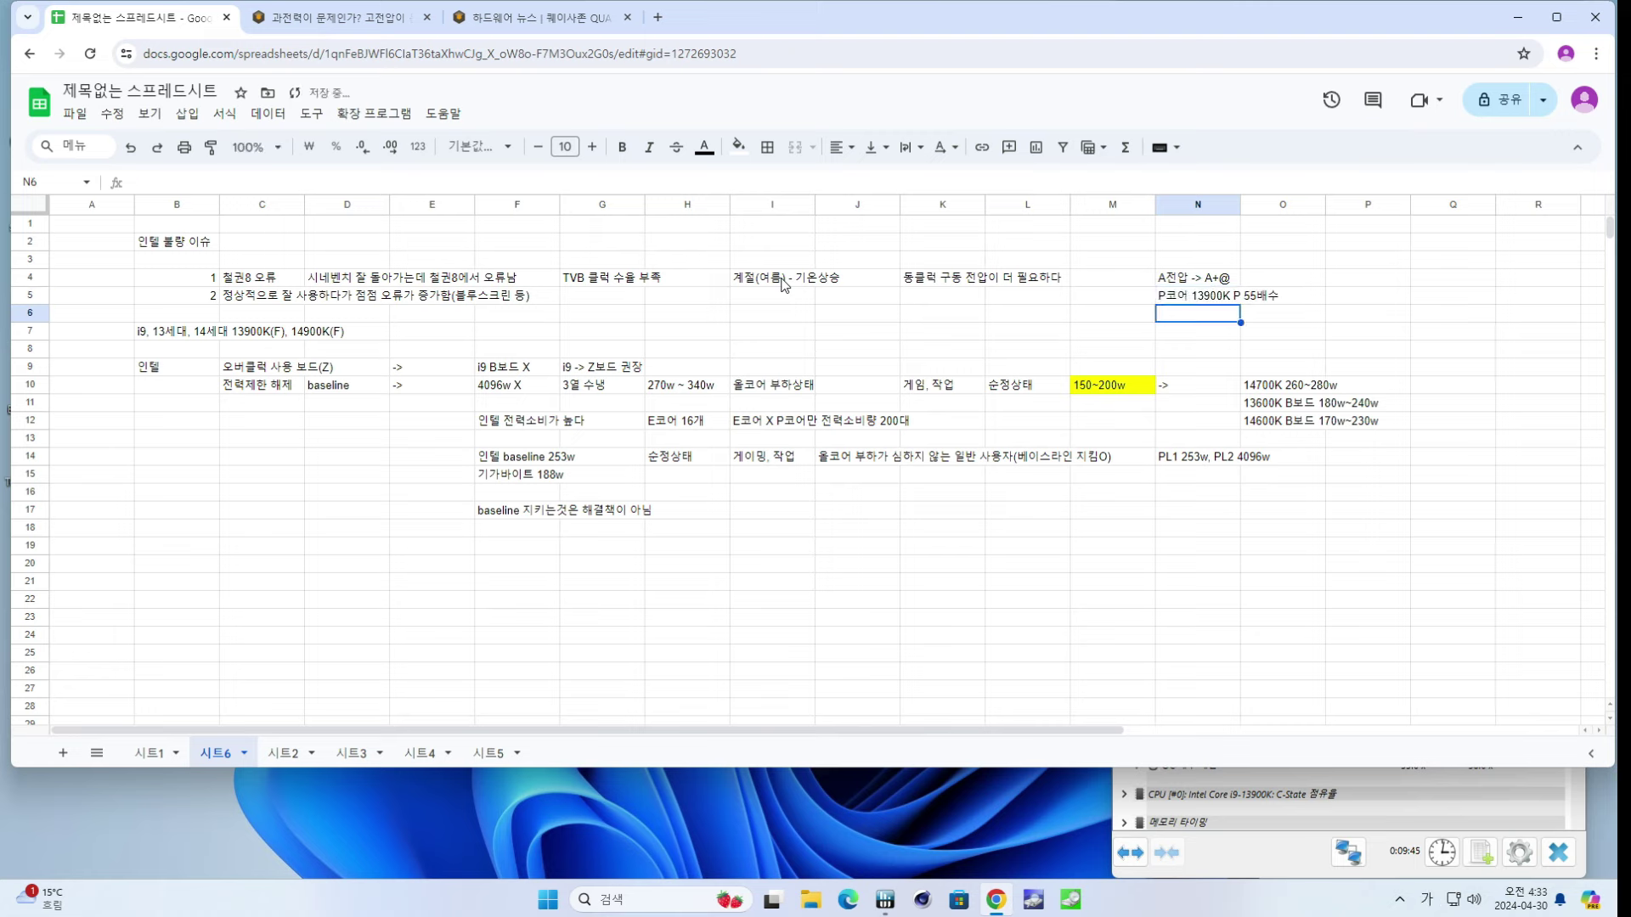
# - Enter "P코어 14900K P 57배수" in cell N6, below the 13900K multiplier entry
pyautogui.press('Hangul')
pyautogui.write('P')
pyautogui.press('Hangul')
pyautogui.write('코어 14900')
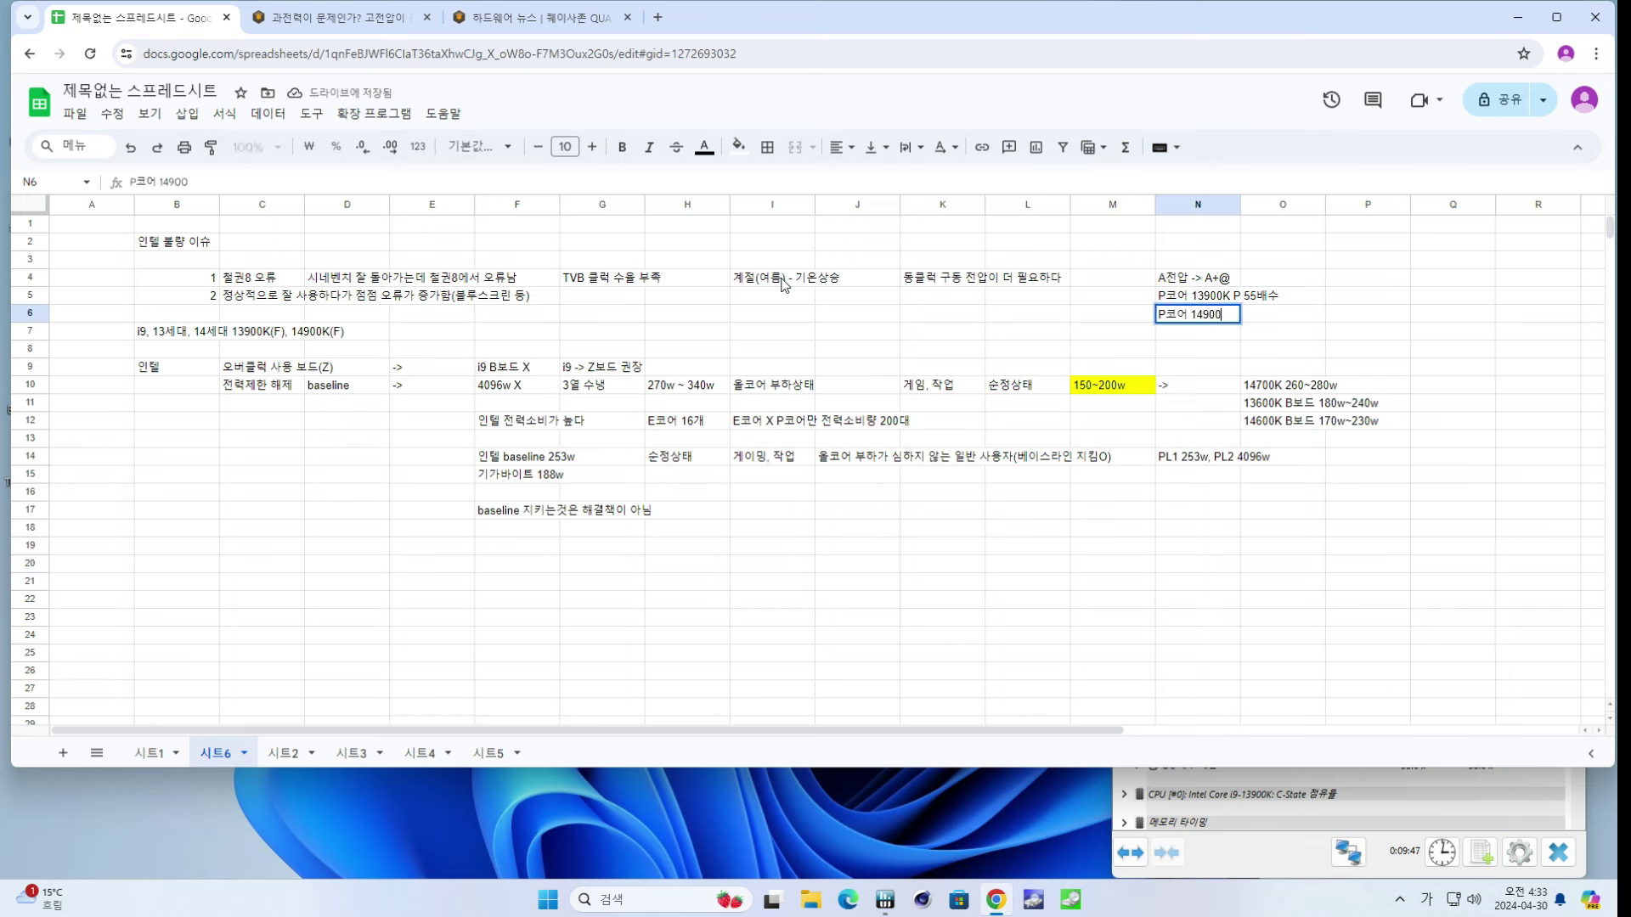
pyautogui.write('ㅏ')
pyautogui.press('BackSpace')
pyautogui.press('Hangul')
pyautogui.write('K P 57')
pyautogui.press('Hangul')
pyautogui.write('배수')
pyautogui.press('Return')
pyautogui.press('Up')
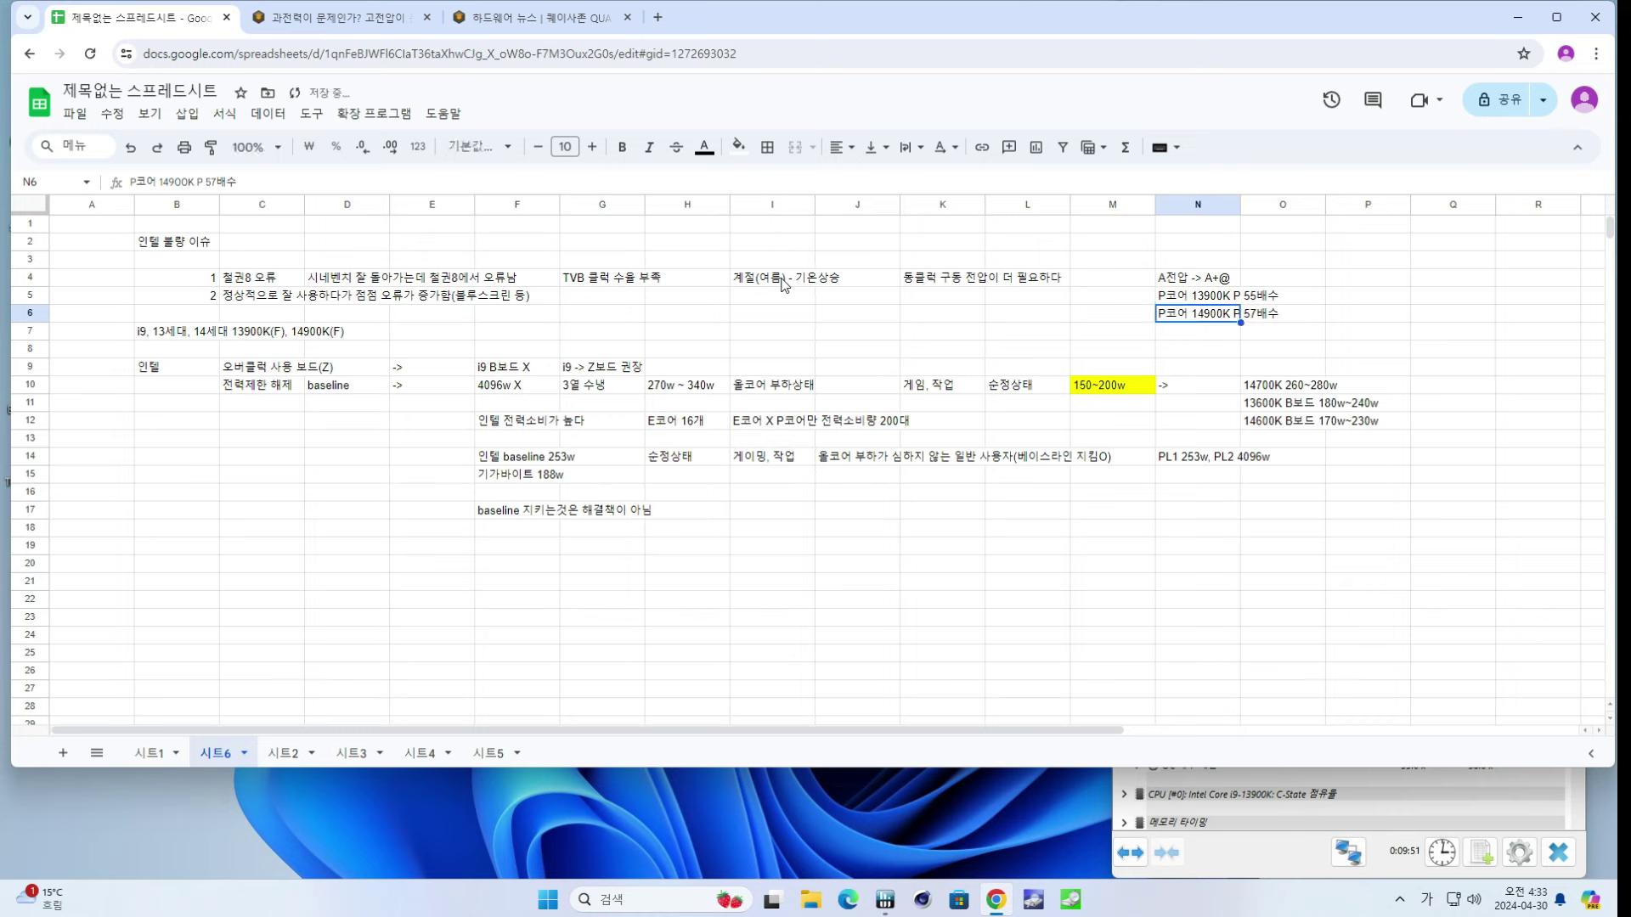
# - Compare the 13900K and 14900K P-core multiplier entries in cells N5 and N6
pyautogui.hotkey('shift', 'Up')
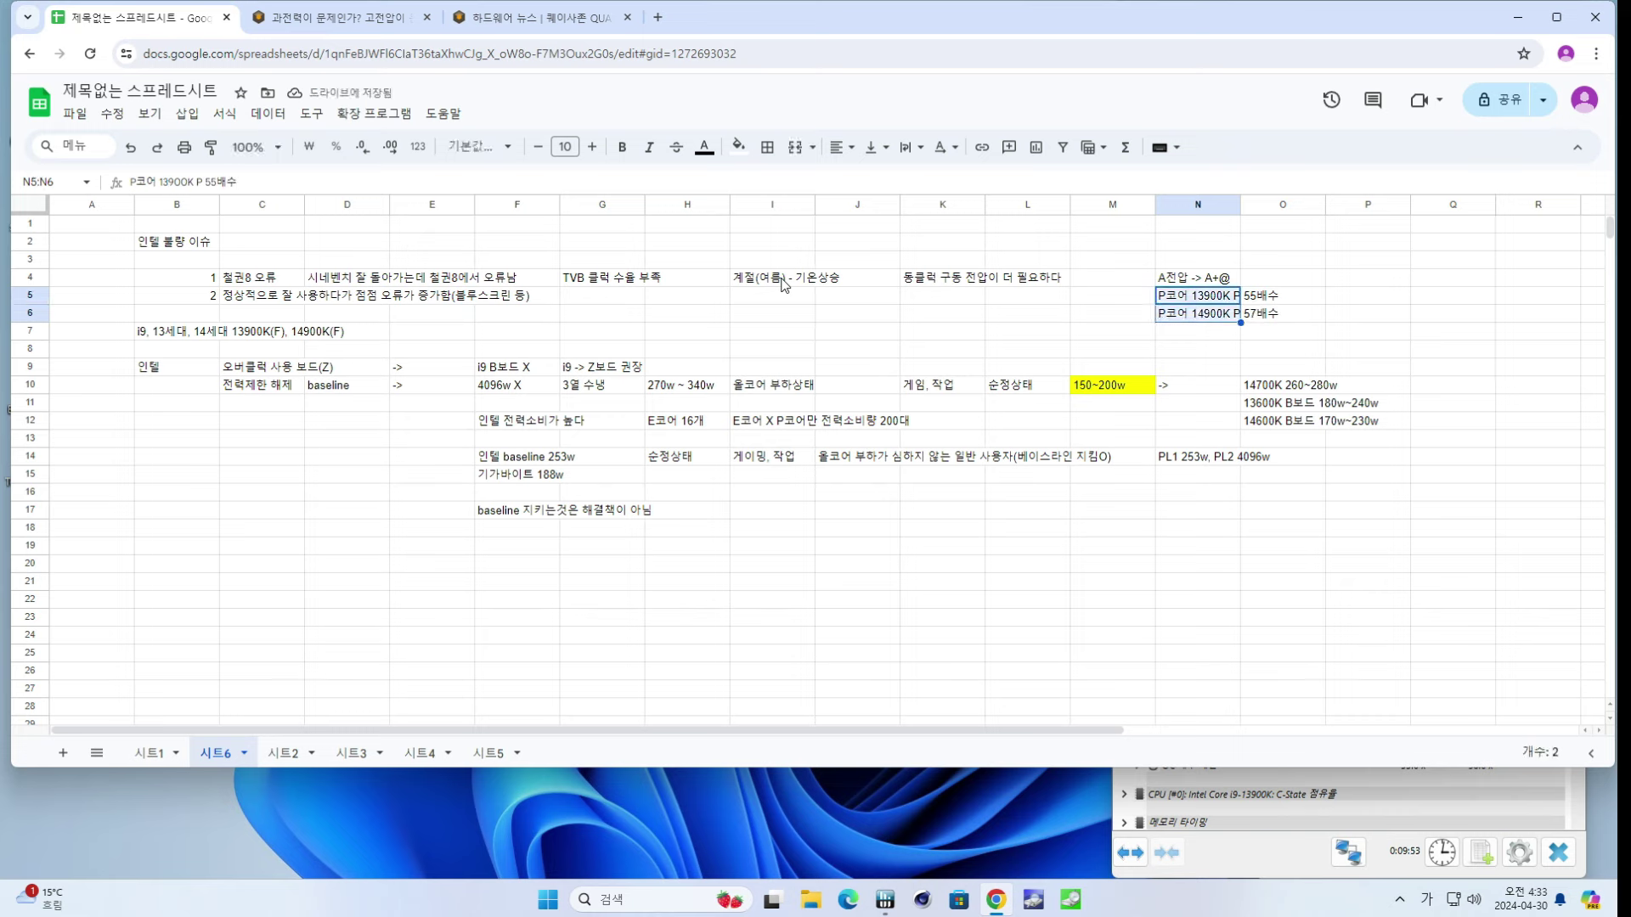
pyautogui.hotkey('shift', 'Down')
pyautogui.press('Up')
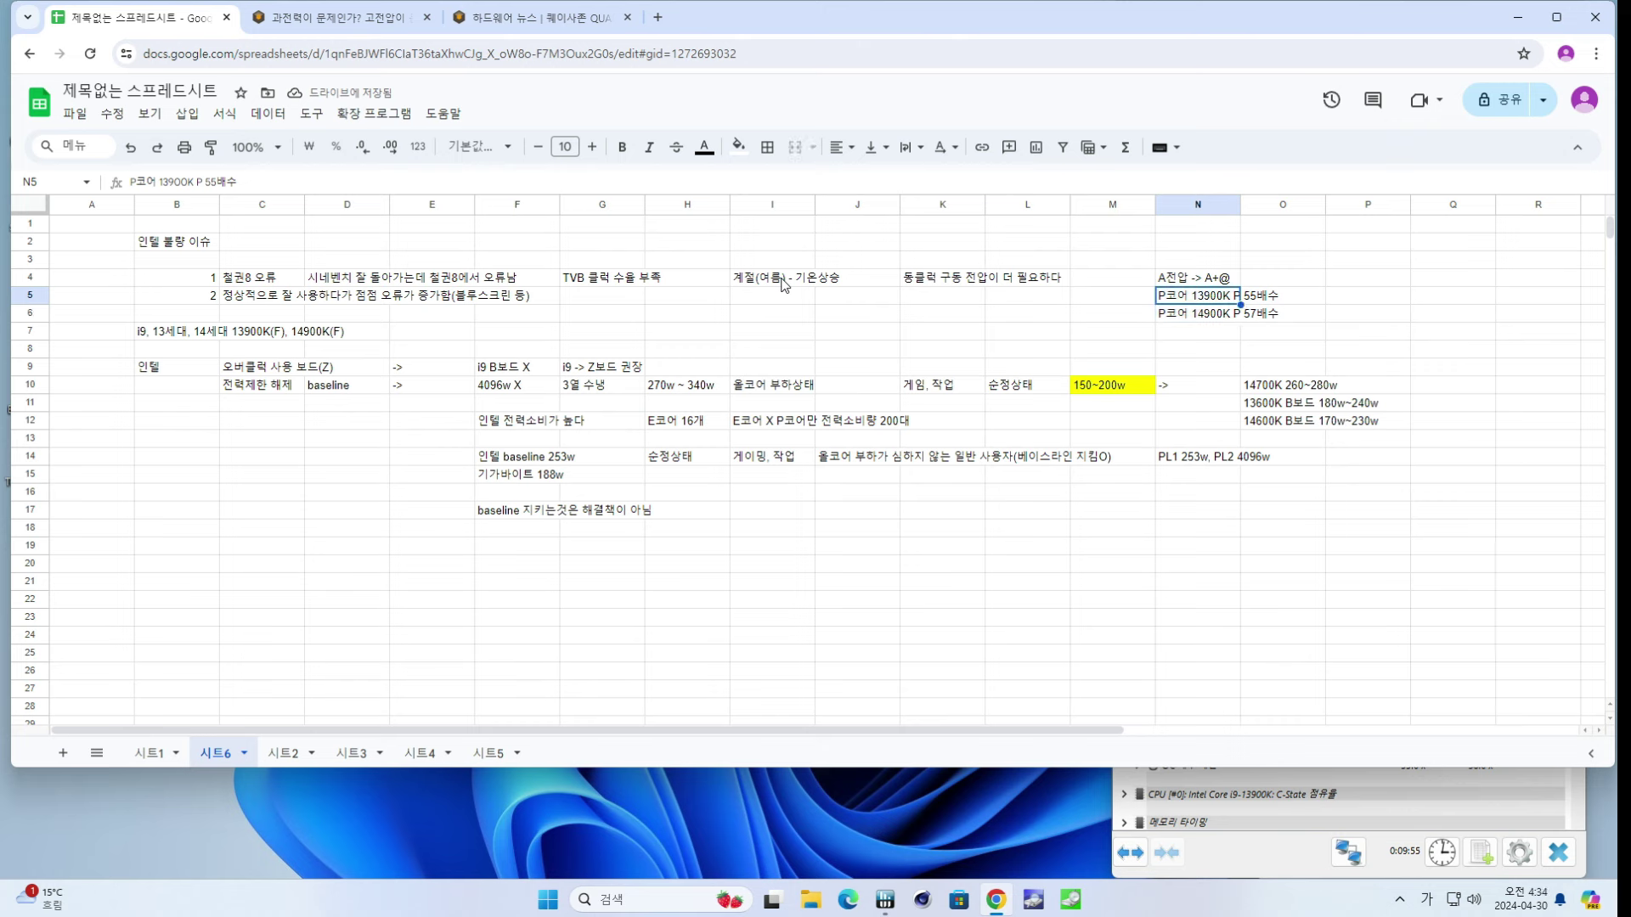
pyautogui.press('Down')
pyautogui.press('Up')
pyautogui.press('Down')
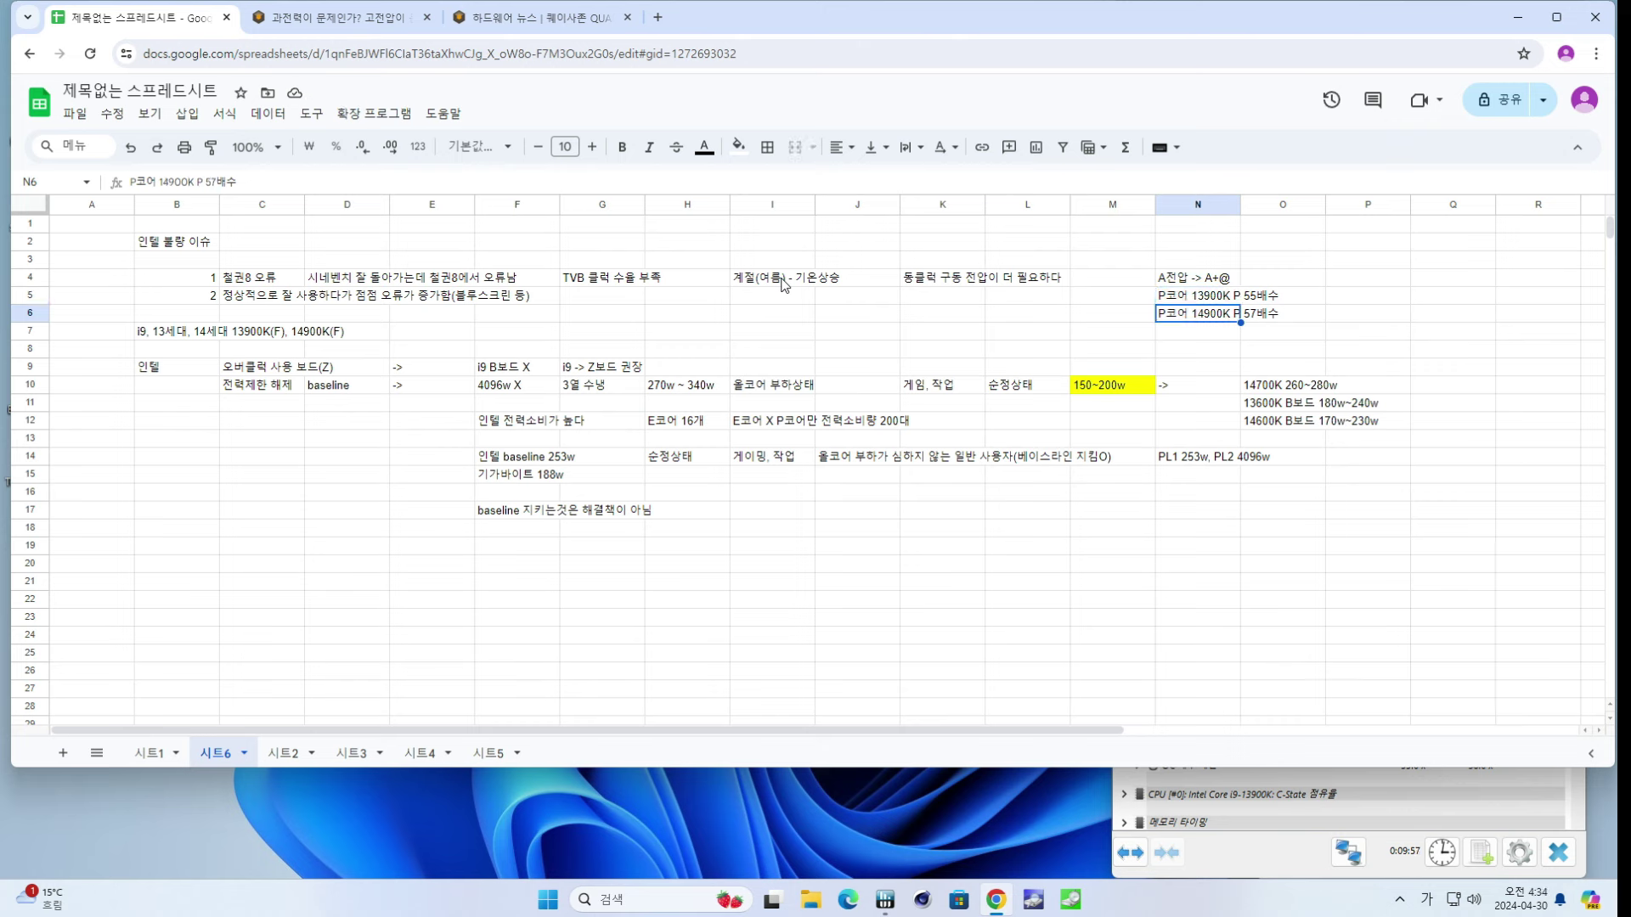
pyautogui.press('Right')
pyautogui.press('Right')
pyautogui.press('Up')
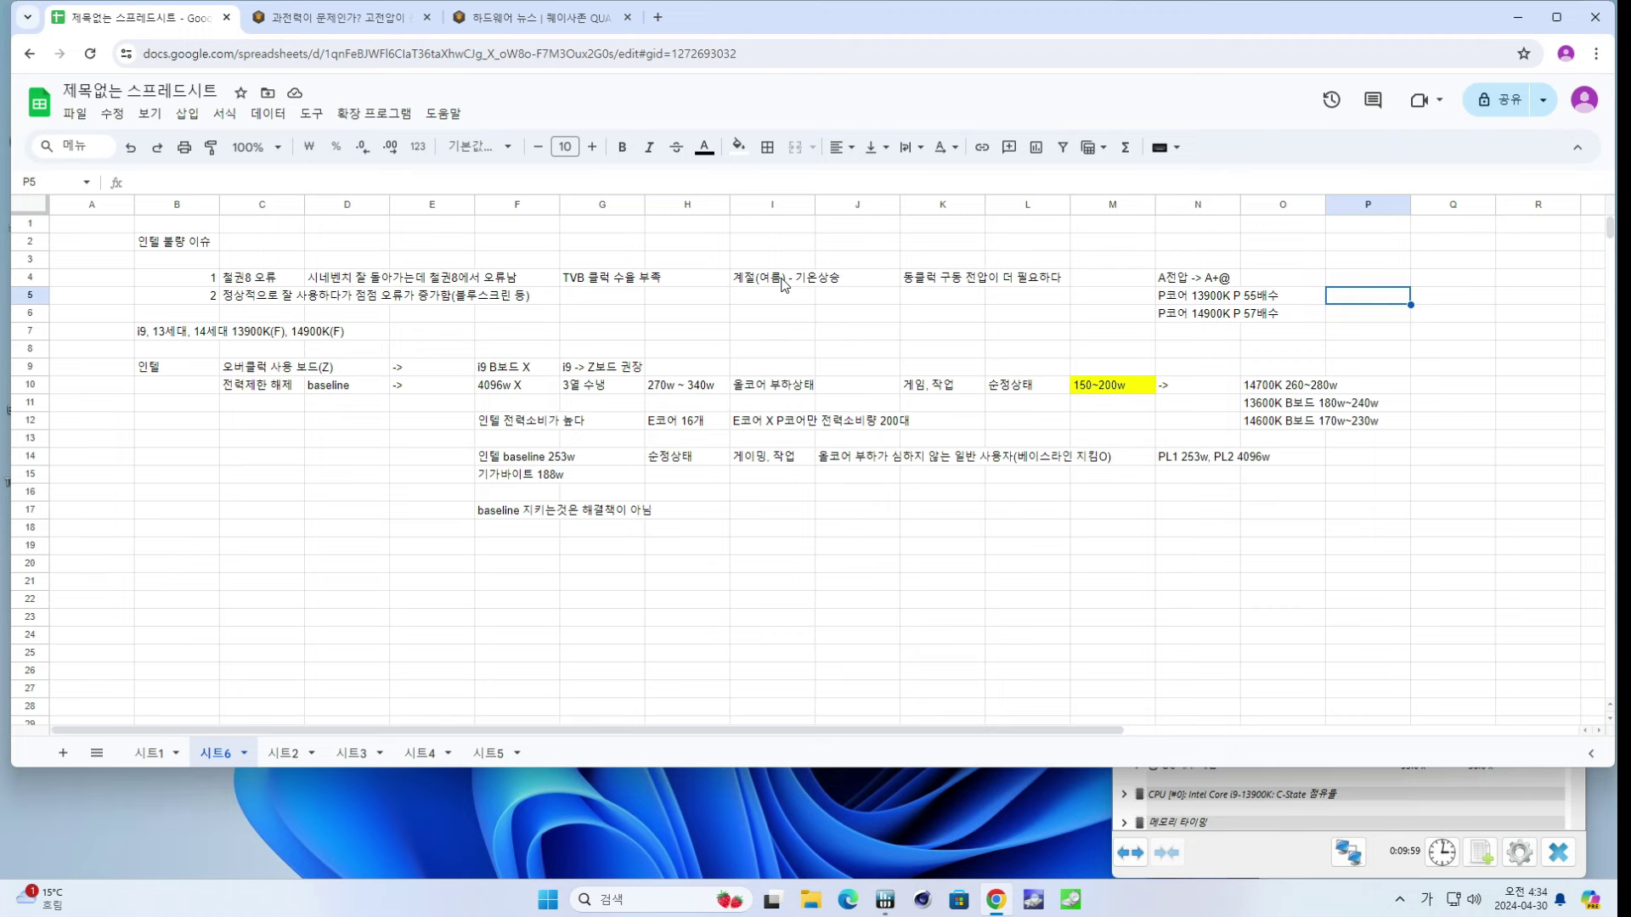
pyautogui.press('Left')
pyautogui.press('Left')
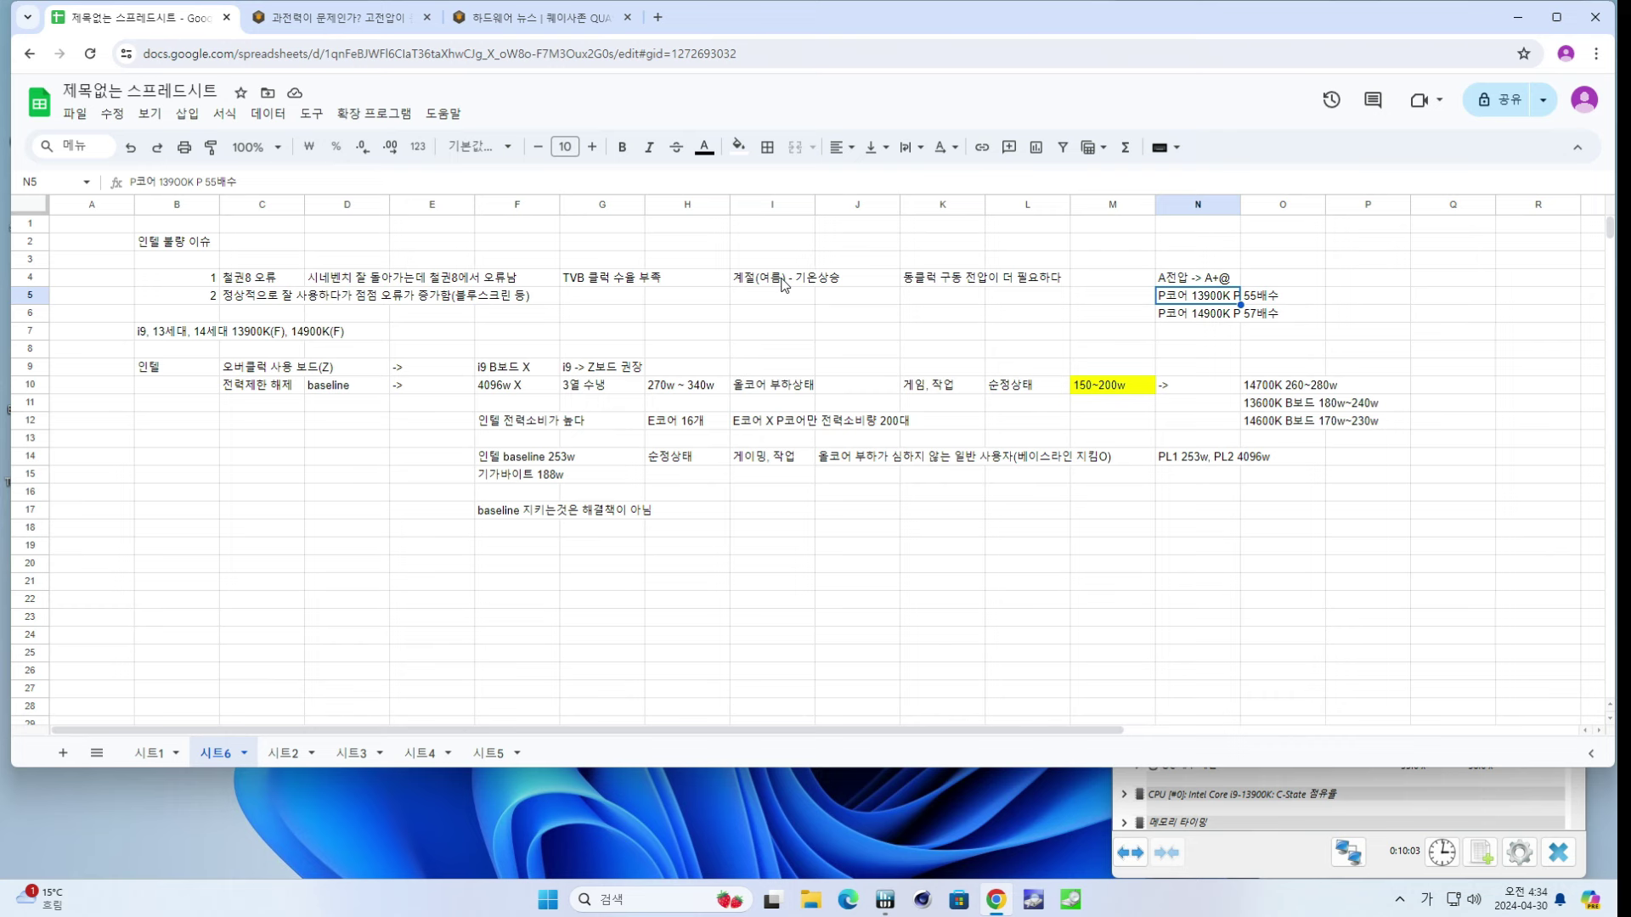
pyautogui.press('Down')
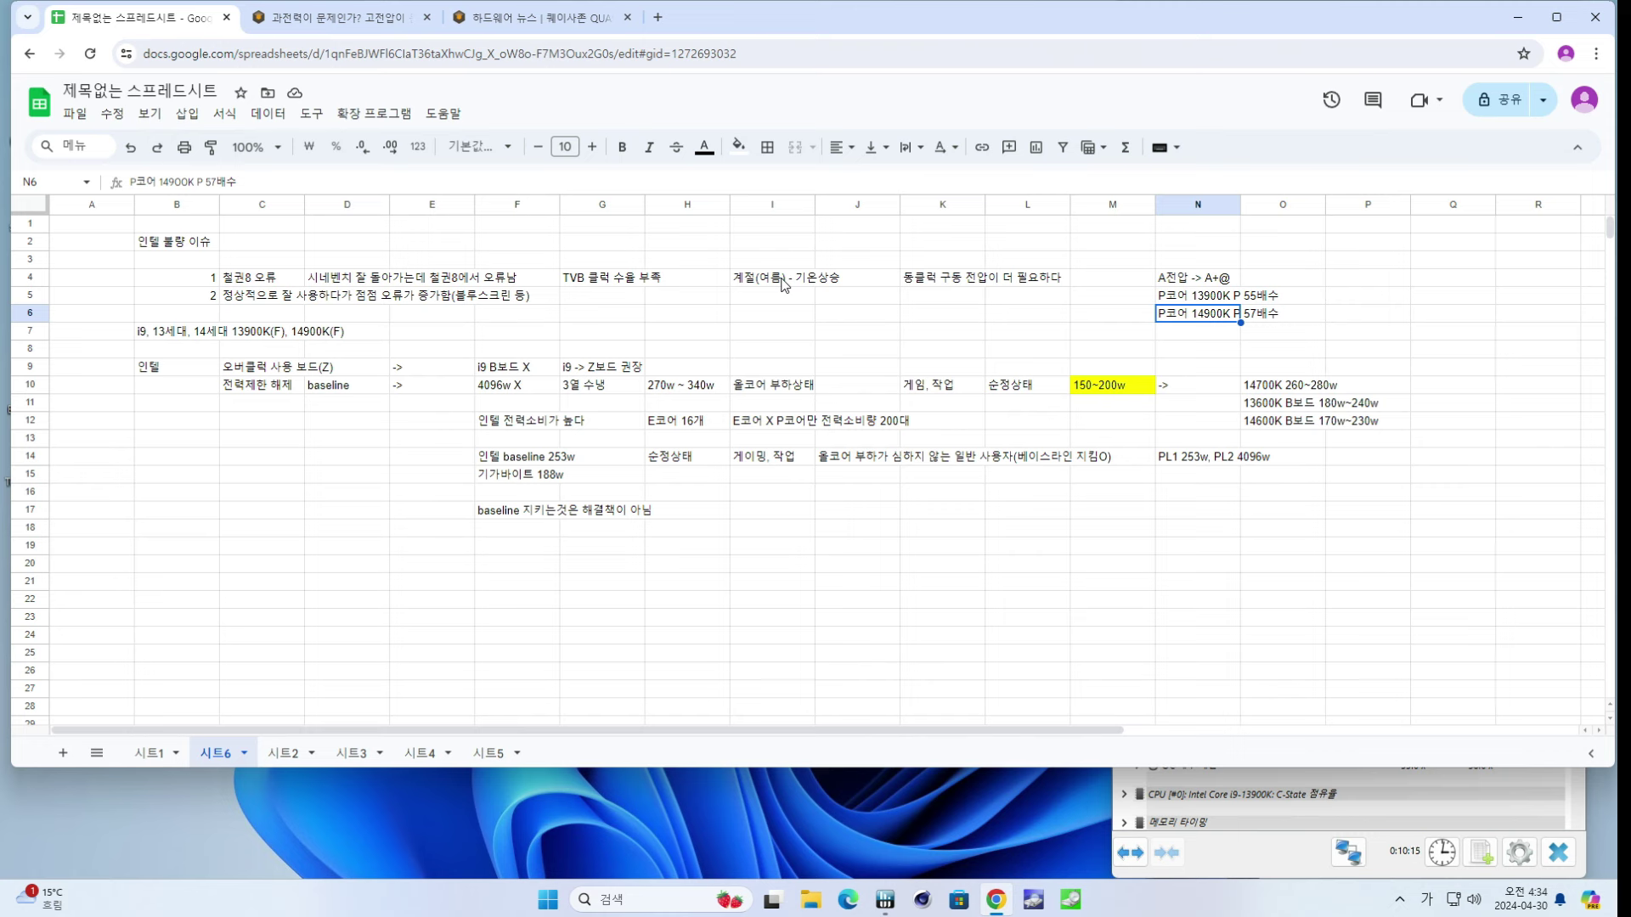
# - Enter "2개코어 뻥튀기 클럭" in cell P5 beside the 13900K multiplier and copy it into P6 for the 14900K
pyautogui.press('Right')
pyautogui.press('Right')
pyautogui.press('Up')
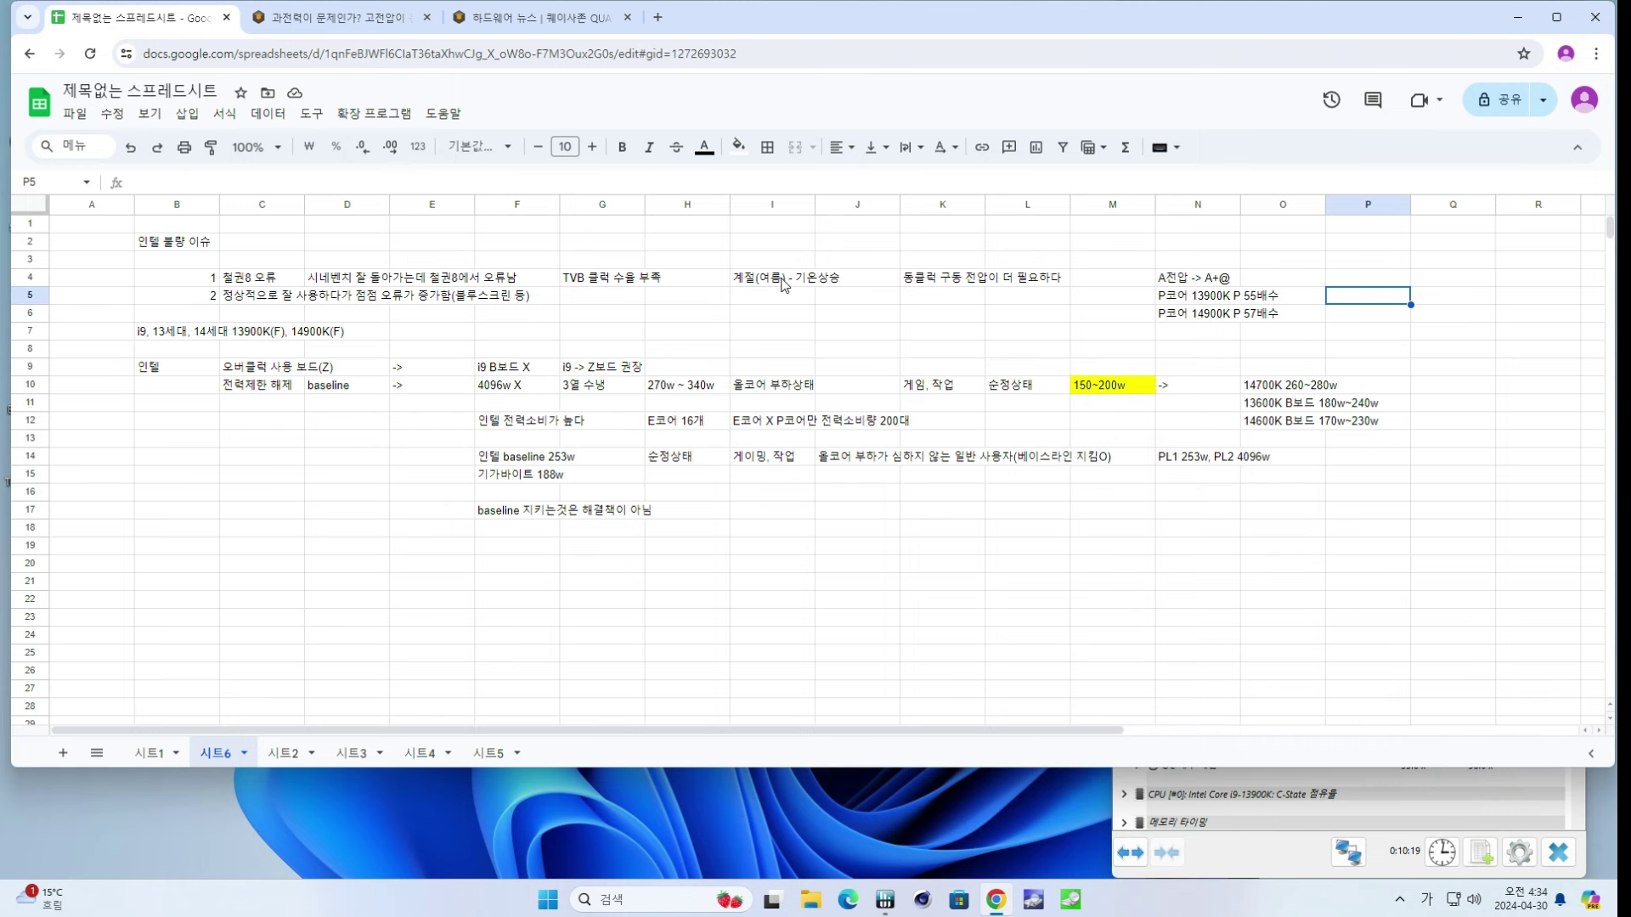
pyautogui.write('TV')
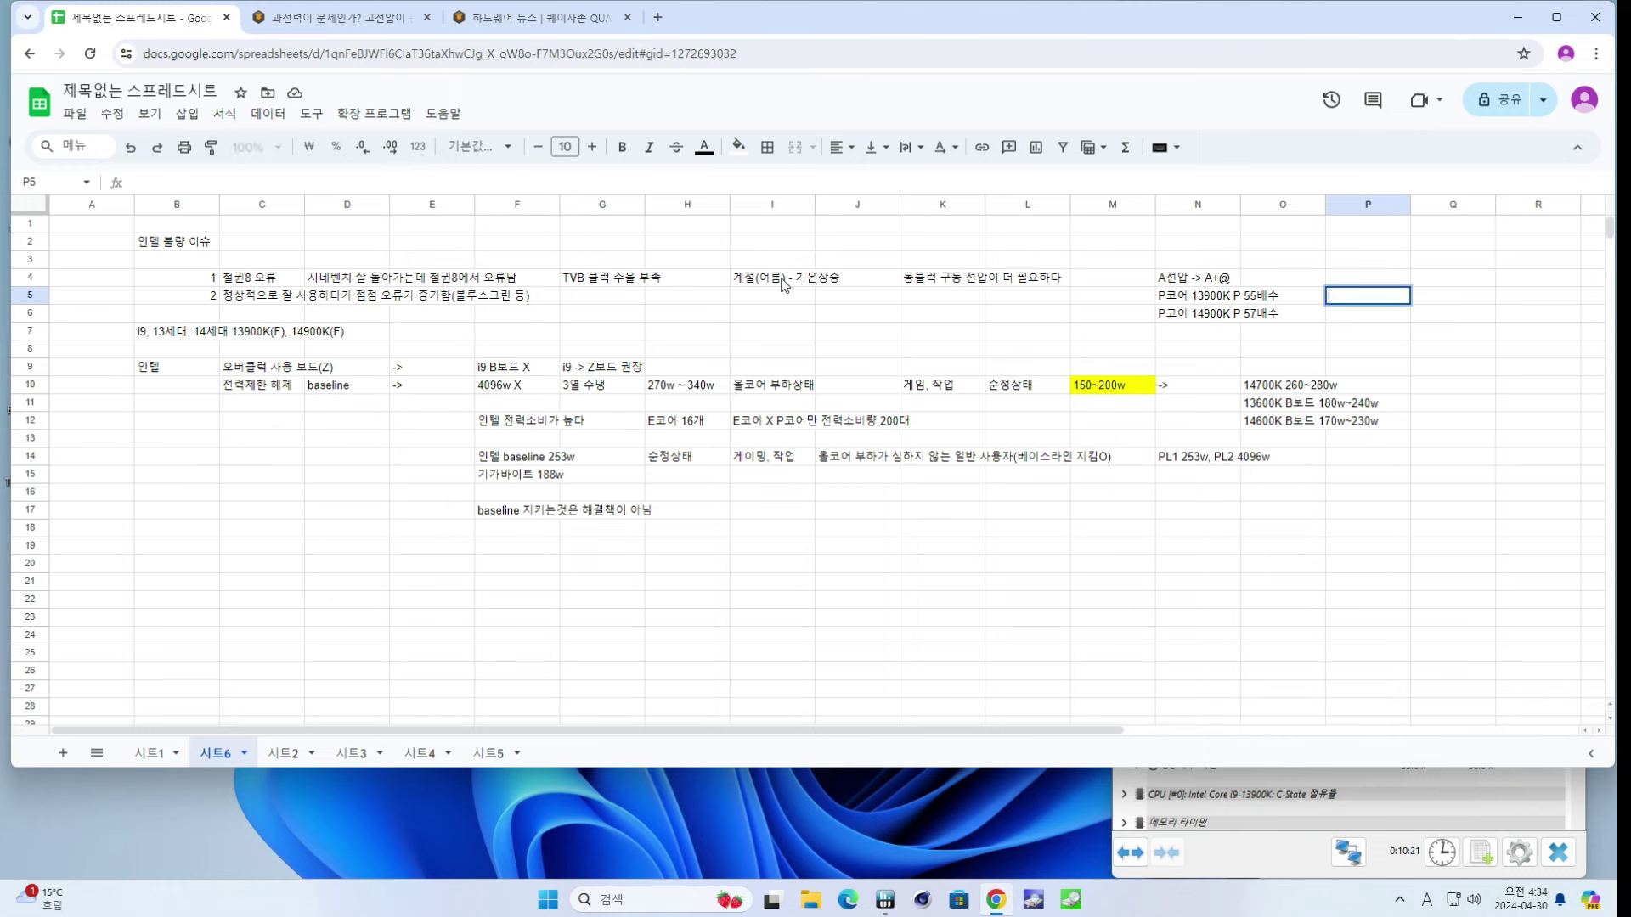
pyautogui.write('B')
pyautogui.press('Hangul')
pyautogui.write('2개코ㅇ')
pyautogui.write('2개')
pyautogui.write('코어')
pyautogui.write(' 뻥클럭')
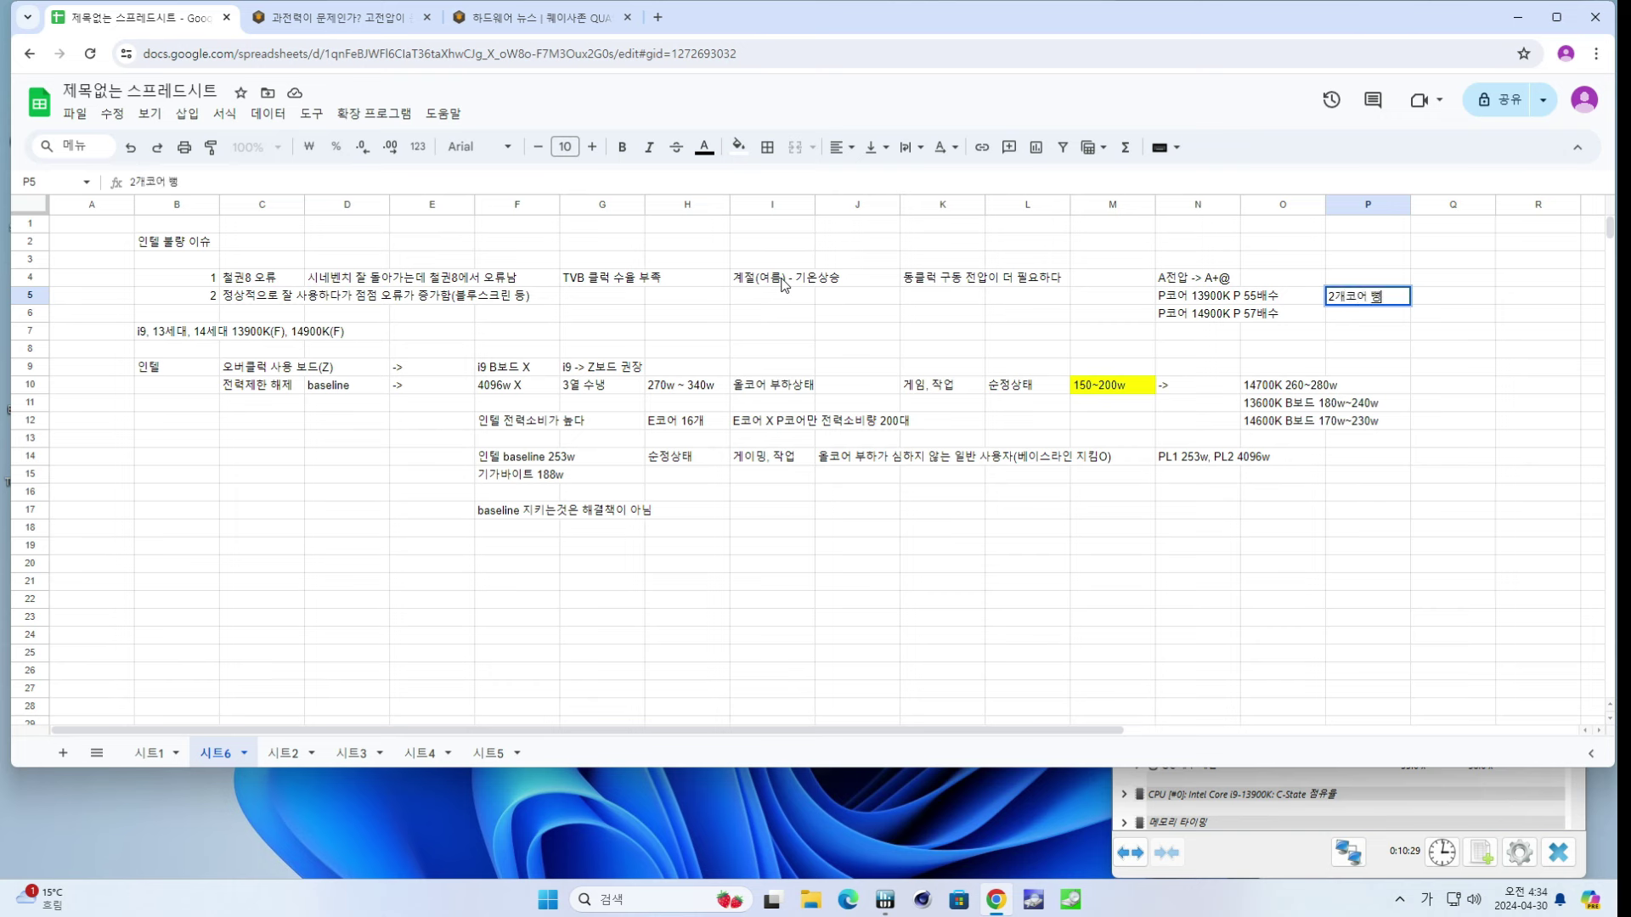
pyautogui.press('BackSpace')
pyautogui.press('BackSpace')
pyautogui.write('튀기 클릭럭')
pyautogui.press('Return')
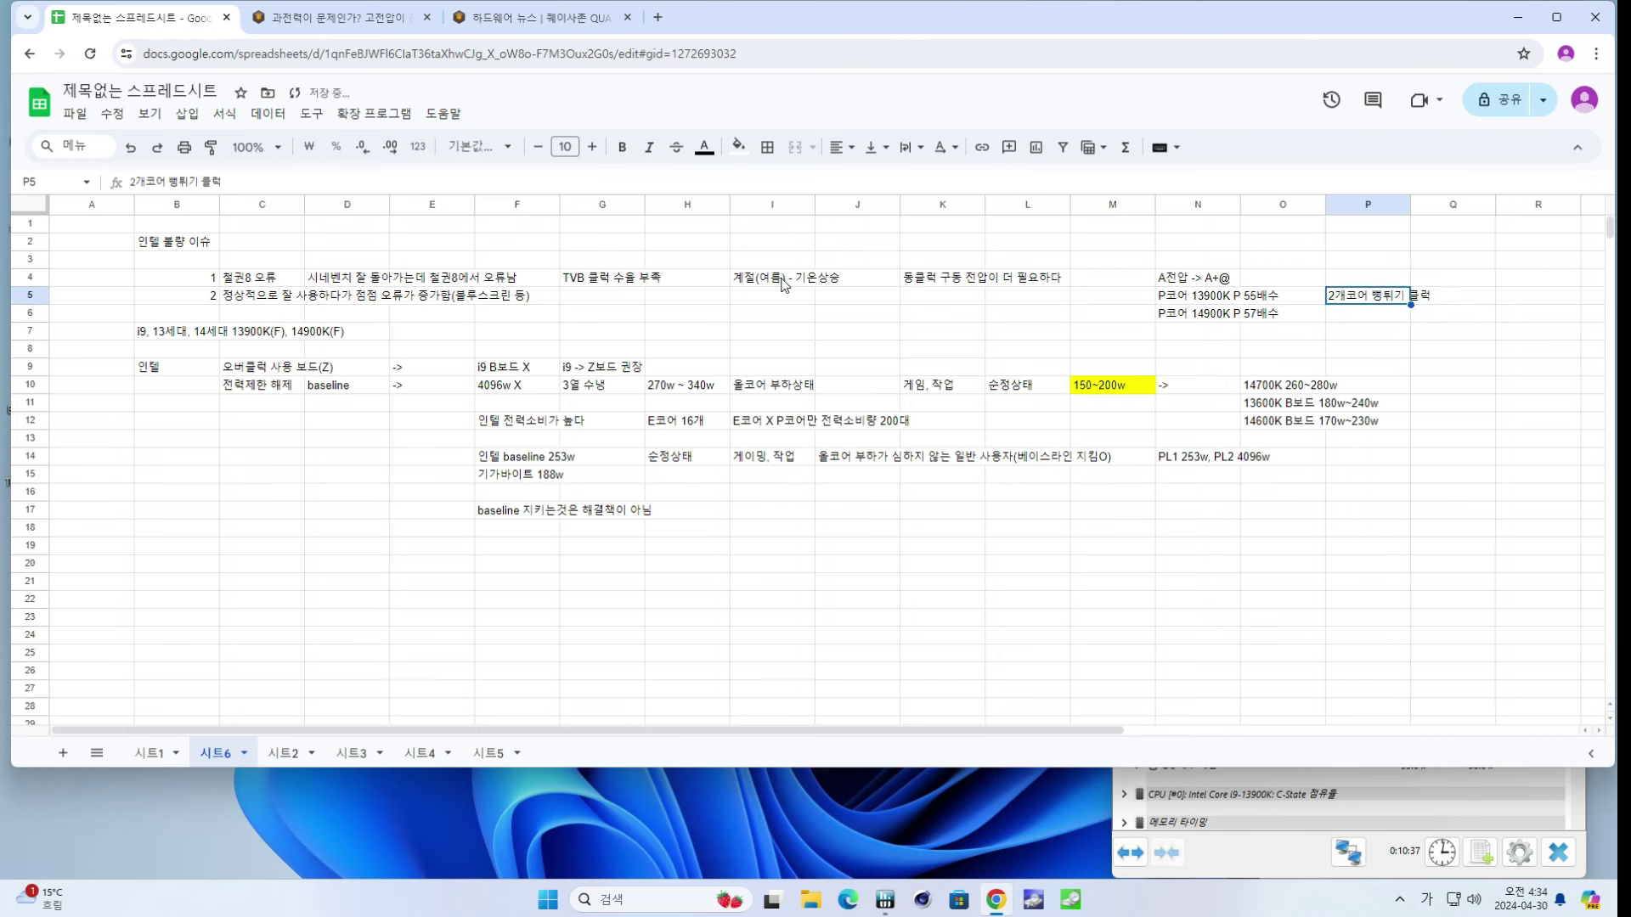
pyautogui.press('Down')
pyautogui.hotkey('ctrl', 'v')
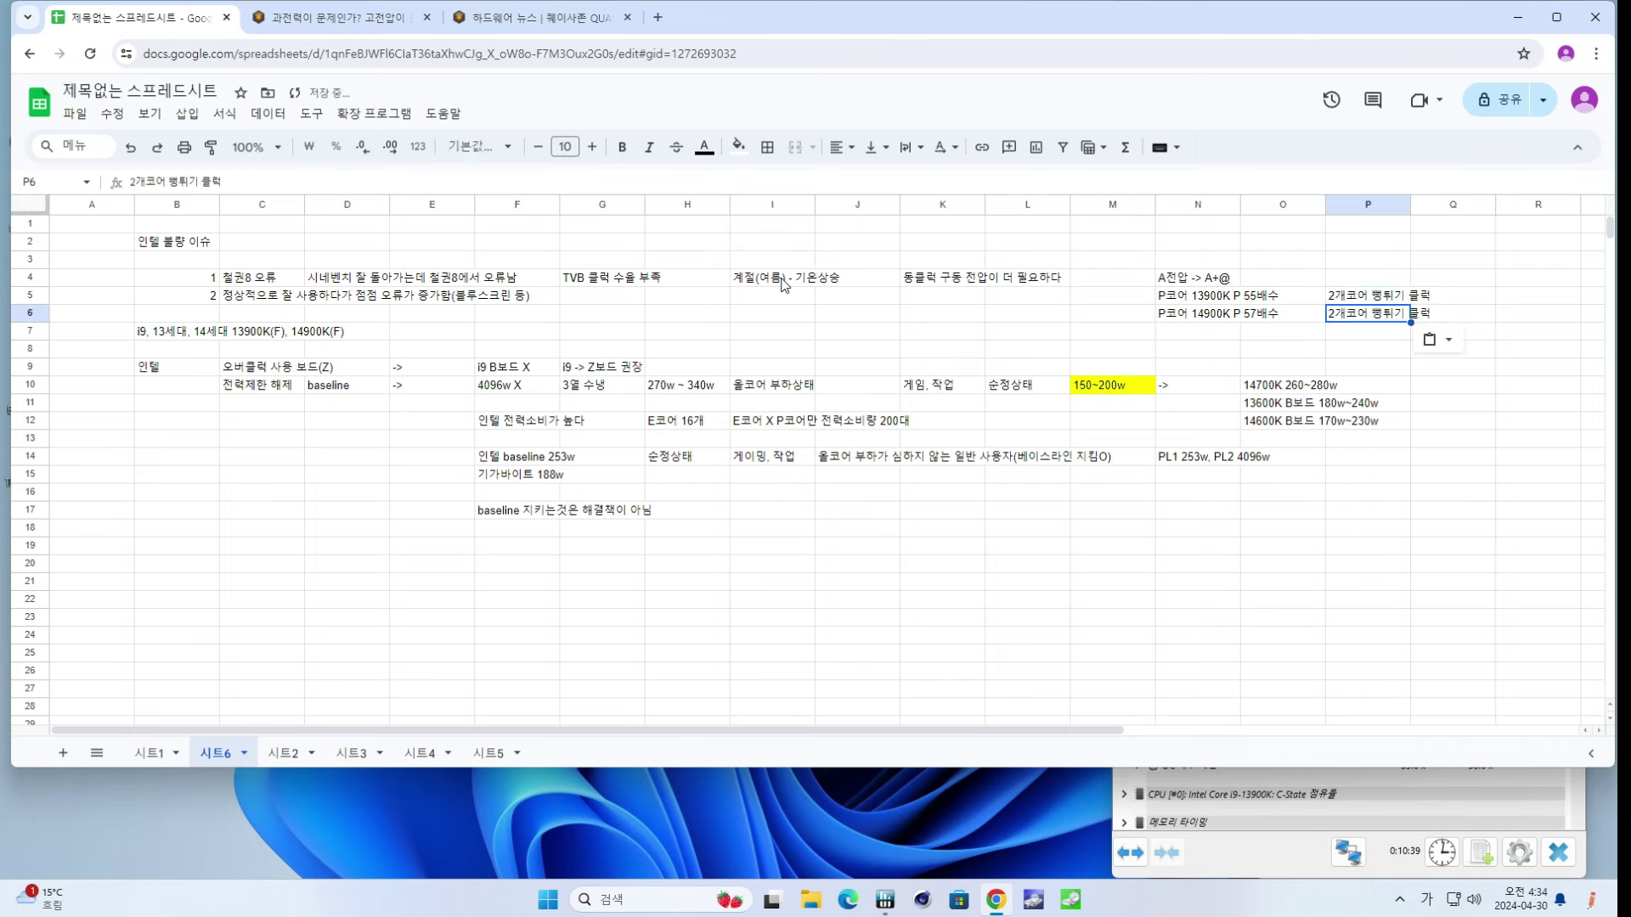
pyautogui.press('Up')
pyautogui.press('Right')
pyautogui.press('Right')
pyautogui.press('Up')
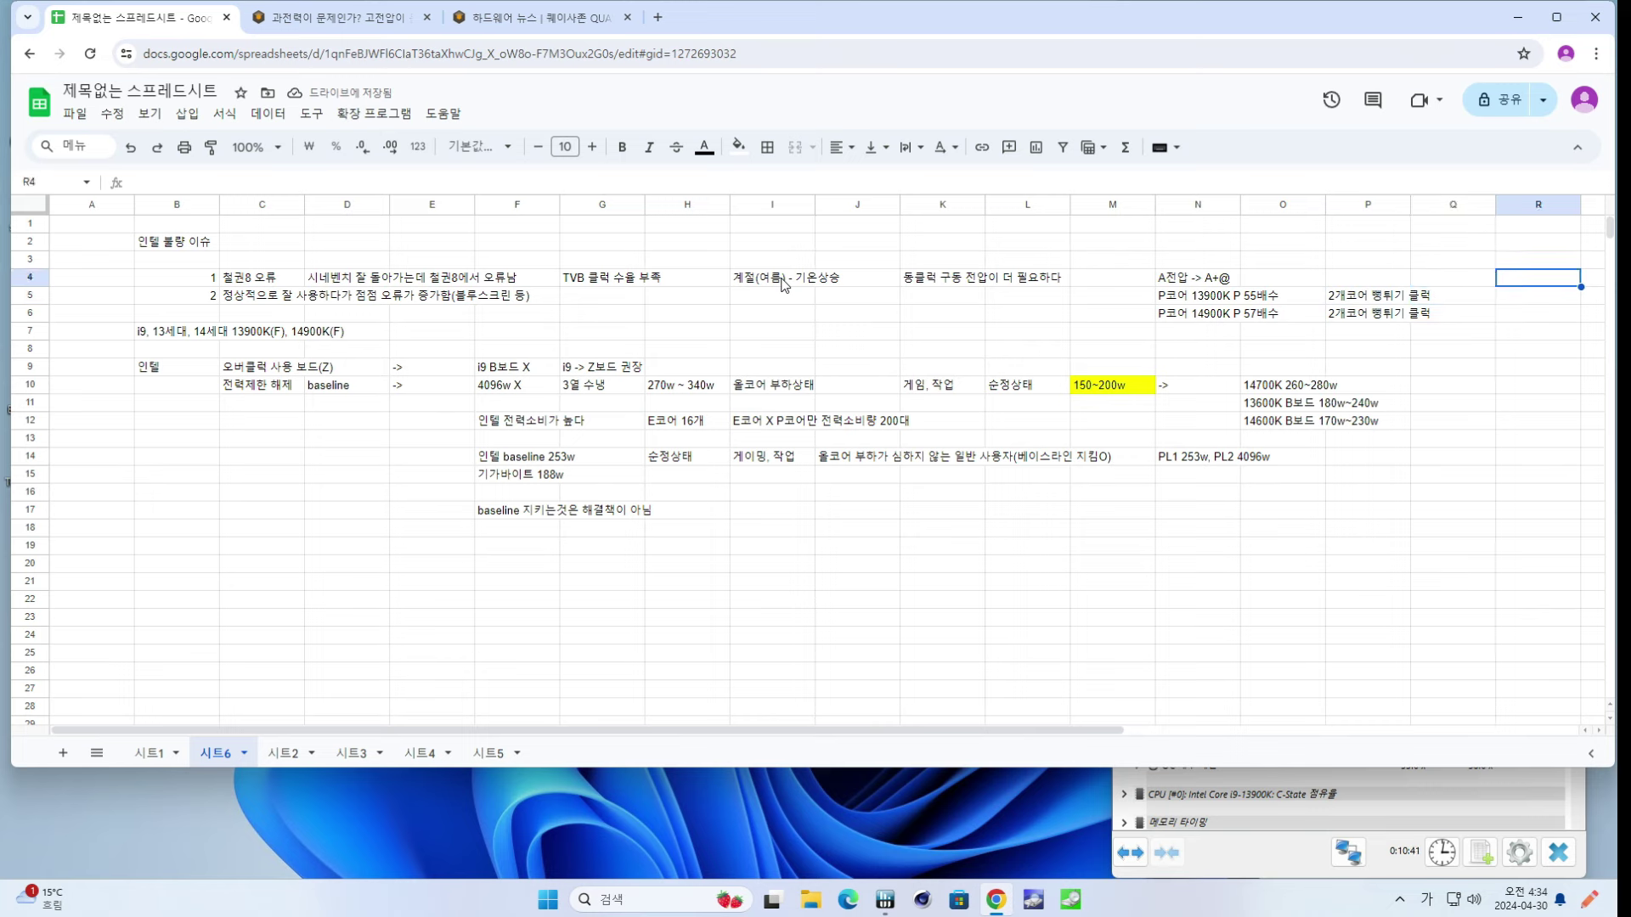
pyautogui.press('Left')
pyautogui.press('Left')
pyautogui.press('Down')
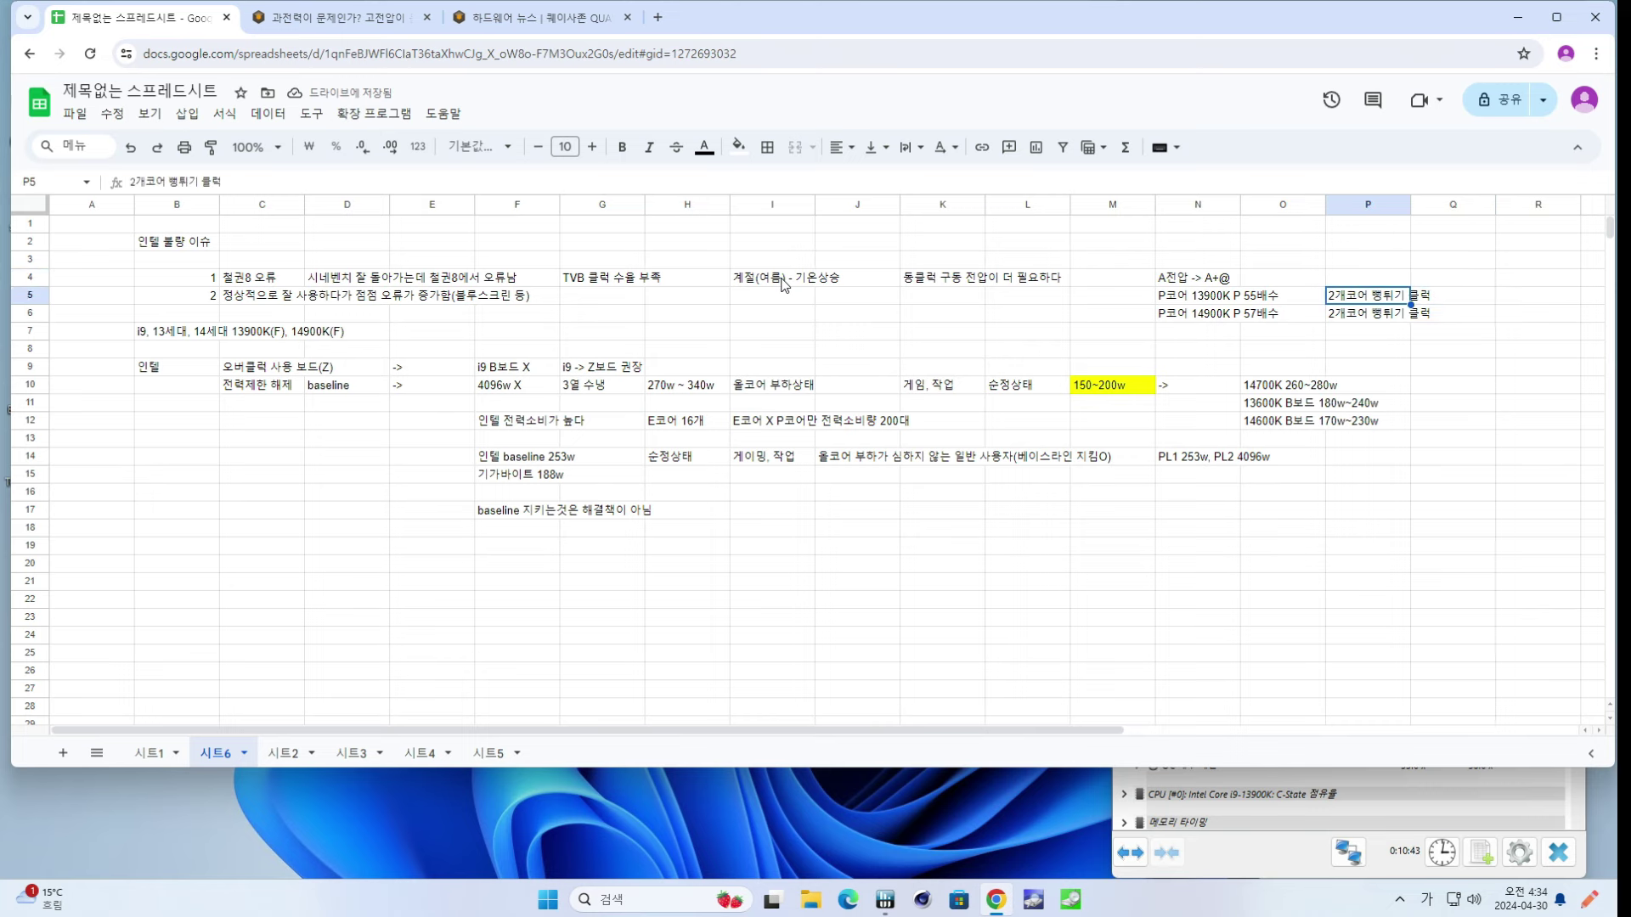
pyautogui.press('Up')
pyautogui.press('Right')
pyautogui.press('Down')
# - Append "(i9 +3배수, i7 +1배수)" to the two-core boost clock note in cell P5
pyautogui.press('Left')
pyautogui.hotkey('ctrl', 'f')
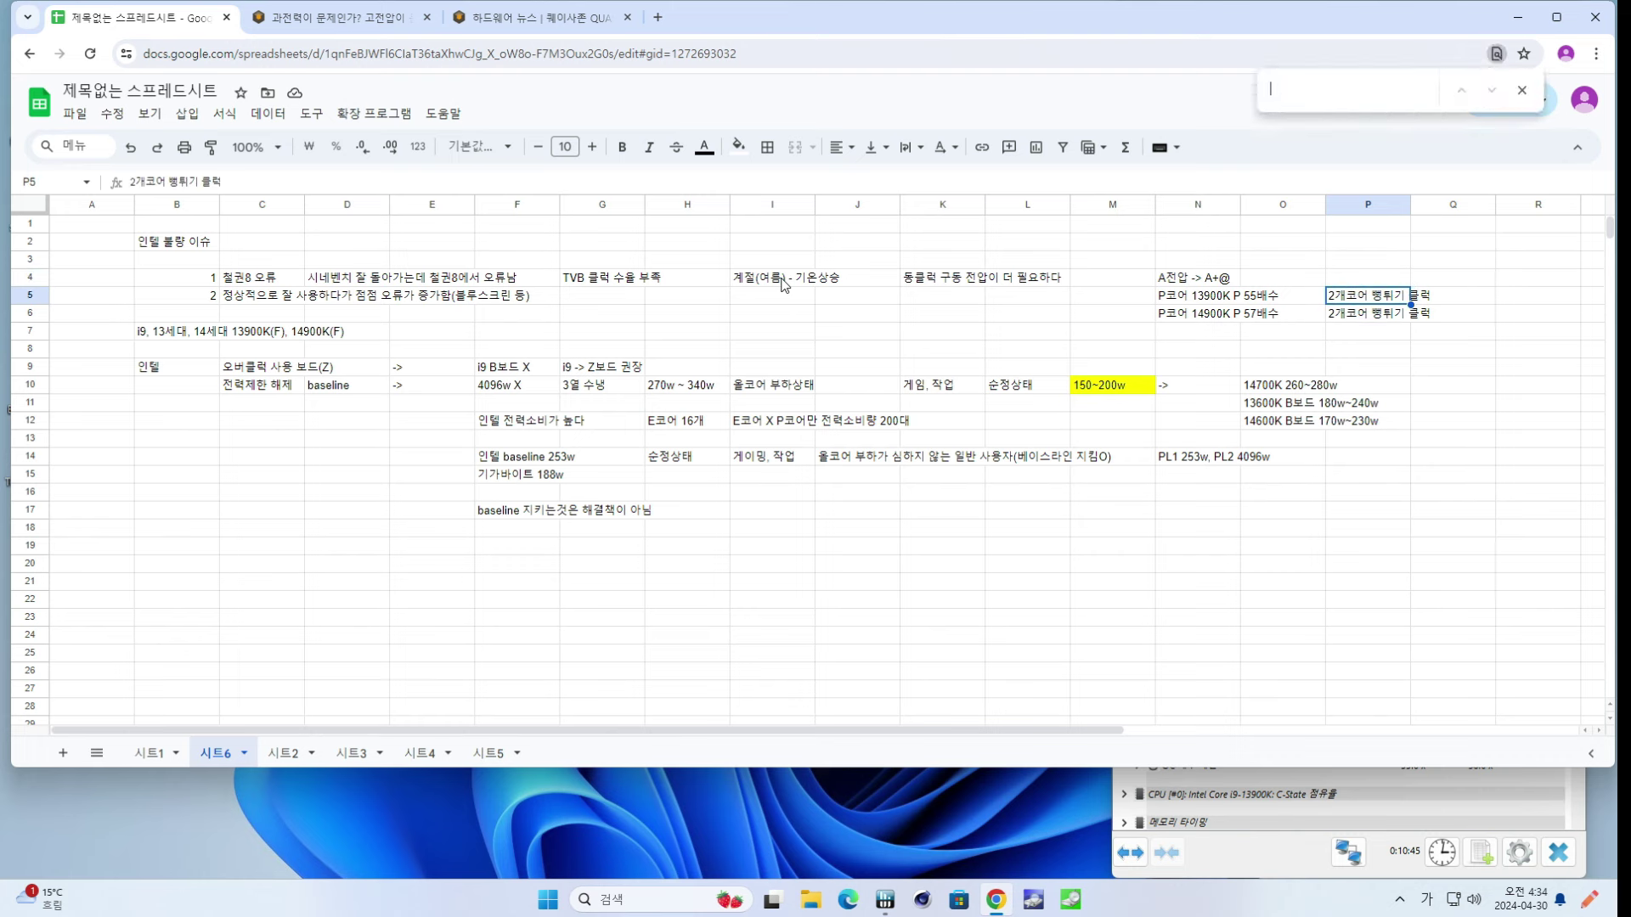
pyautogui.press('Escape')
pyautogui.press('Return')
pyautogui.write('(')
pyautogui.press('Hangul')
pyautogui.write('i9 +3')
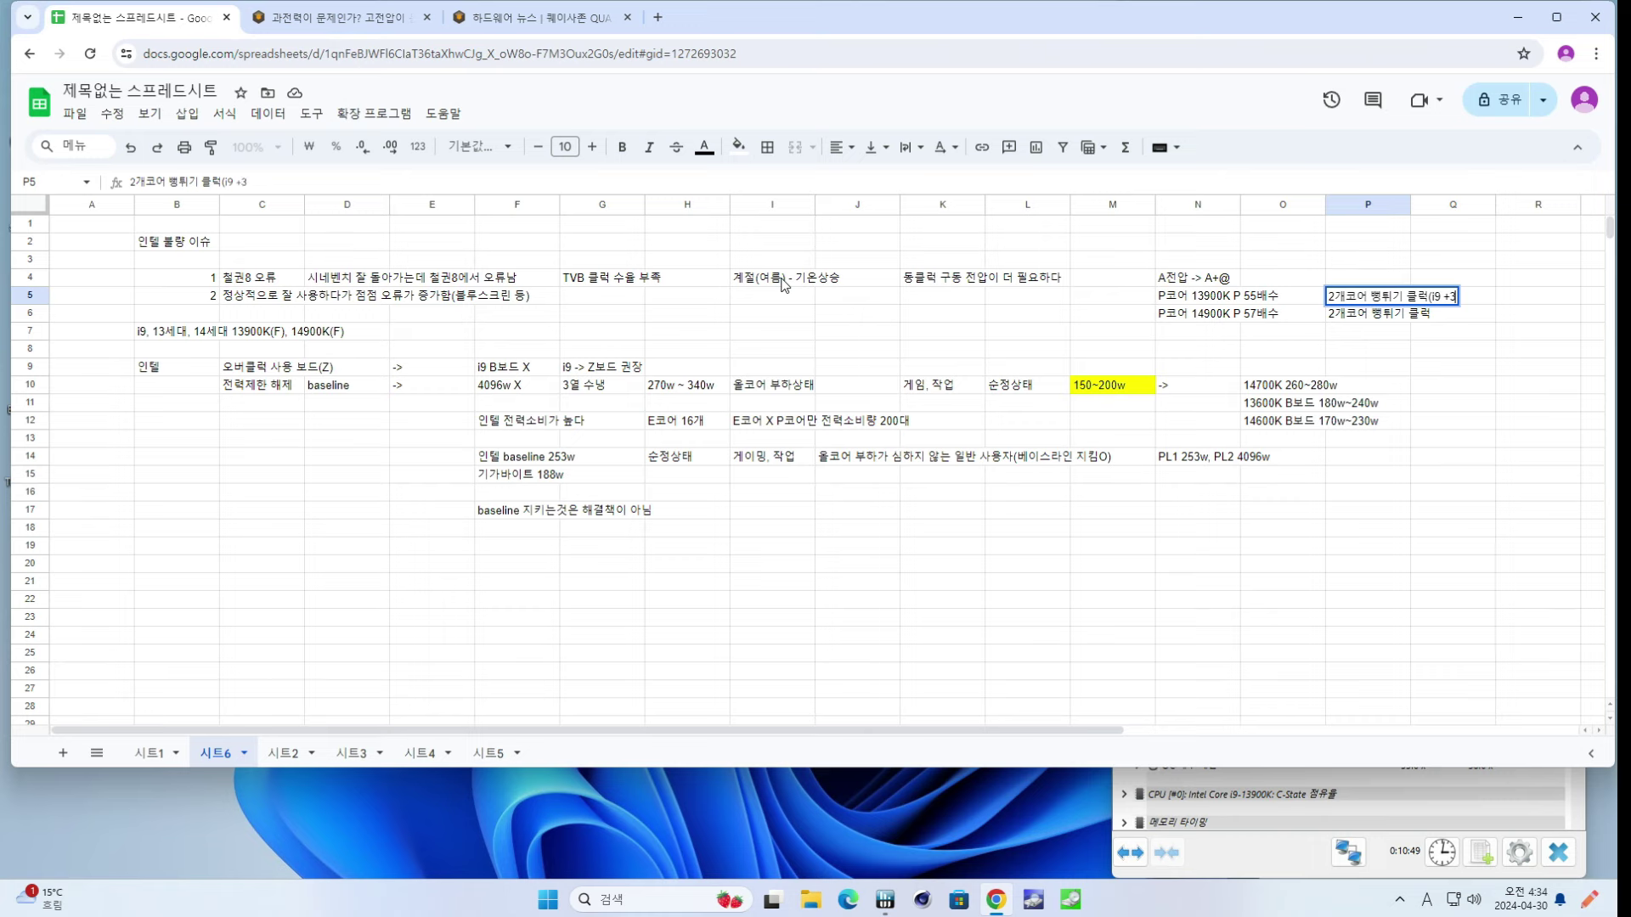
pyautogui.press('Hangul')
pyautogui.write('배수')
pyautogui.press('Hangul')
pyautogui.write(', i7')
pyautogui.write(' +1')
pyautogui.press('Hangul')
pyautogui.write('배수,')
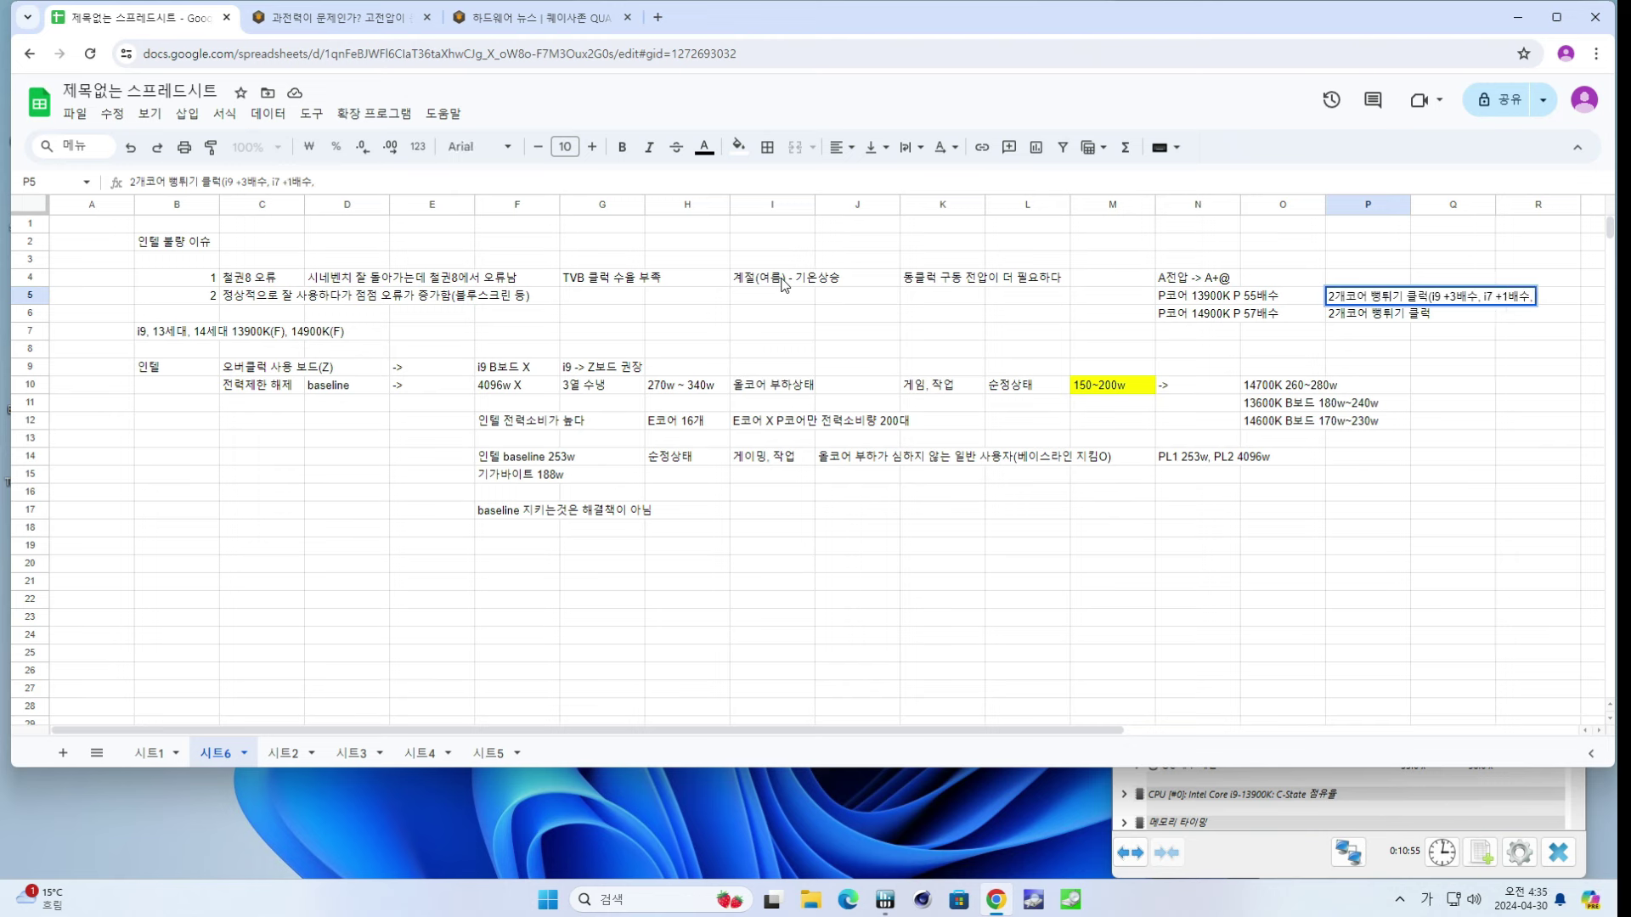
pyautogui.press('BackSpace')
pyautogui.write(')')
pyautogui.press('Return')
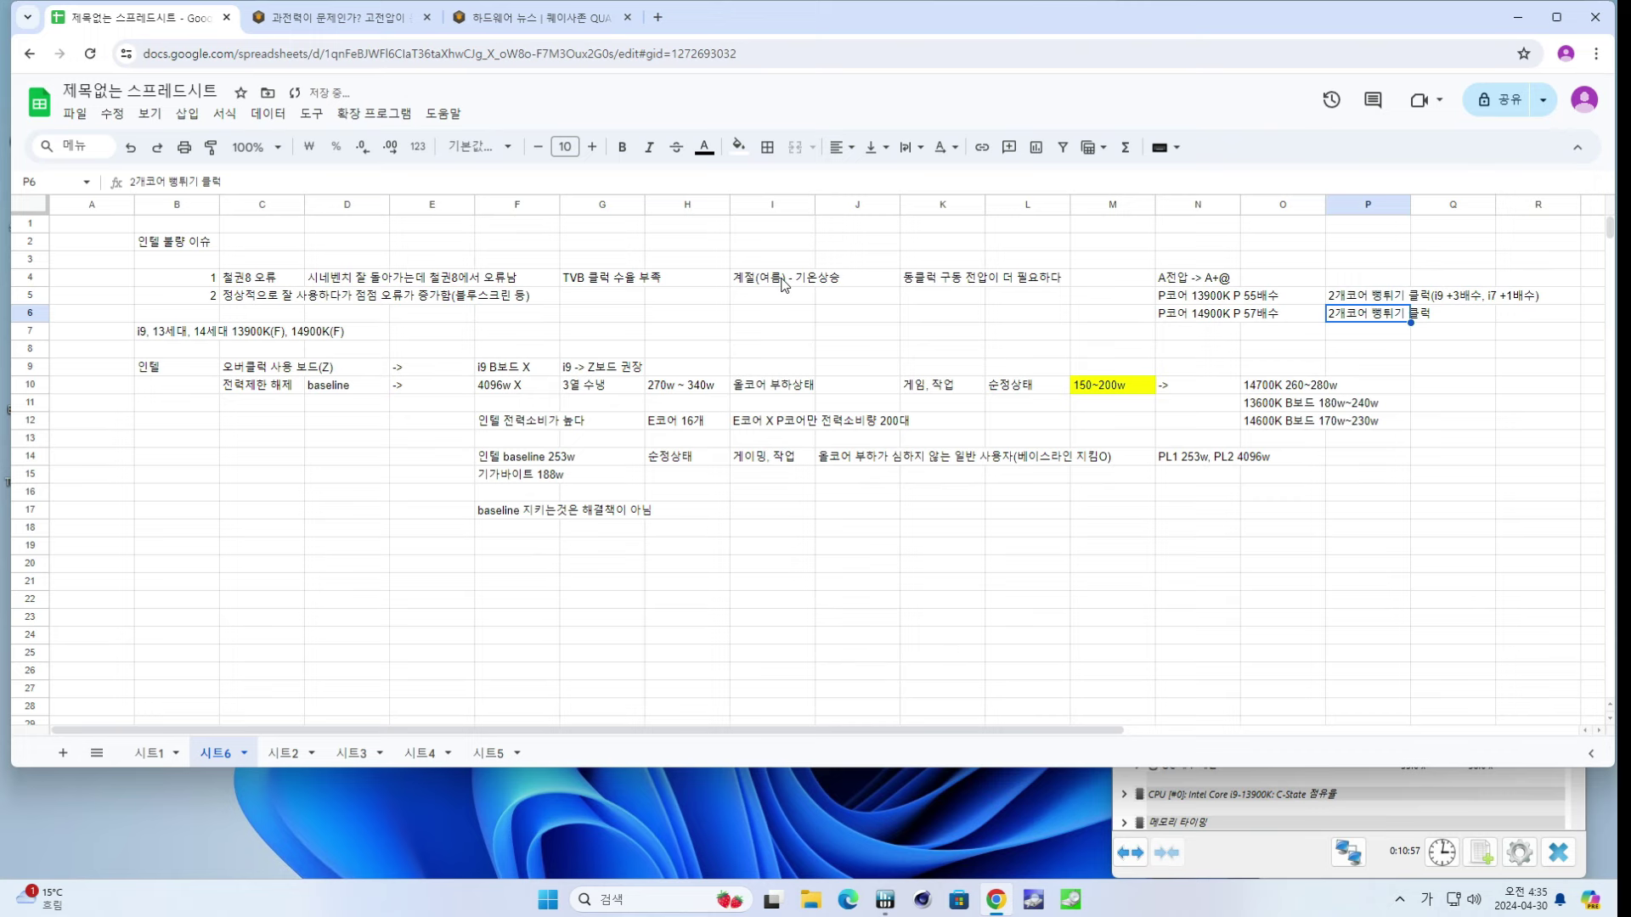
# - Replace the note in cell P6 with a copy of the extended boost clock note from P5
pyautogui.press('Up')
pyautogui.hotkey('ctrl', 'c')
pyautogui.press('Down')
pyautogui.hotkey('ctrl', 'v')
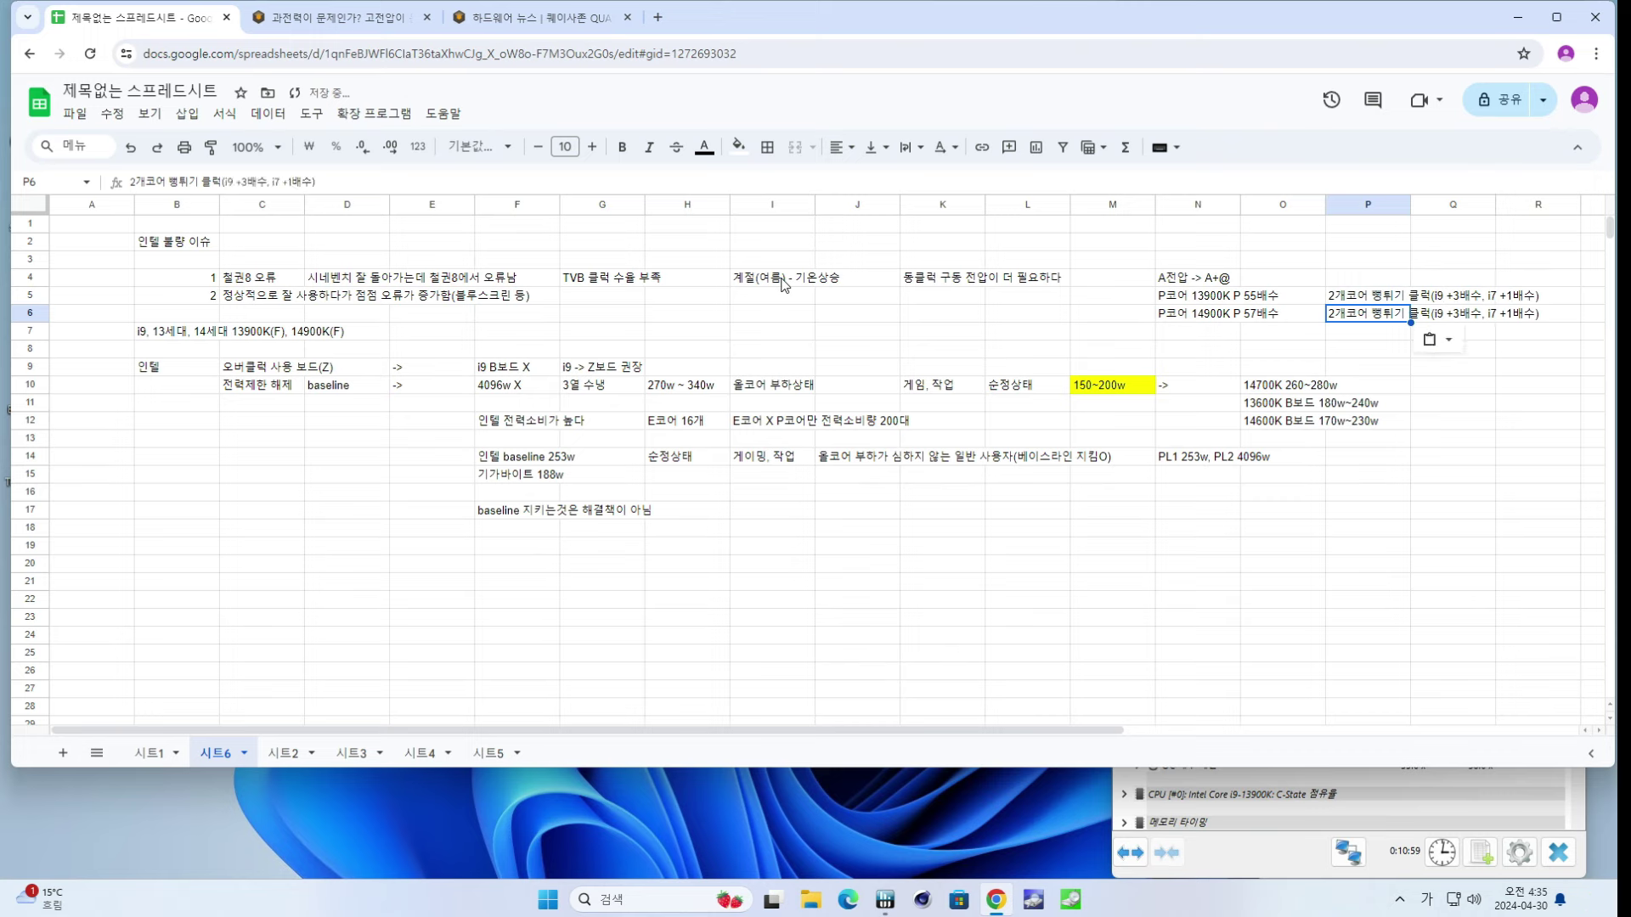
# - Append "(58)" to the 13900K multiplier entry in cell N5 and "(60)" to the 14900K entry in N6
pyautogui.press('Up')
pyautogui.press('Left')
pyautogui.press('Left')
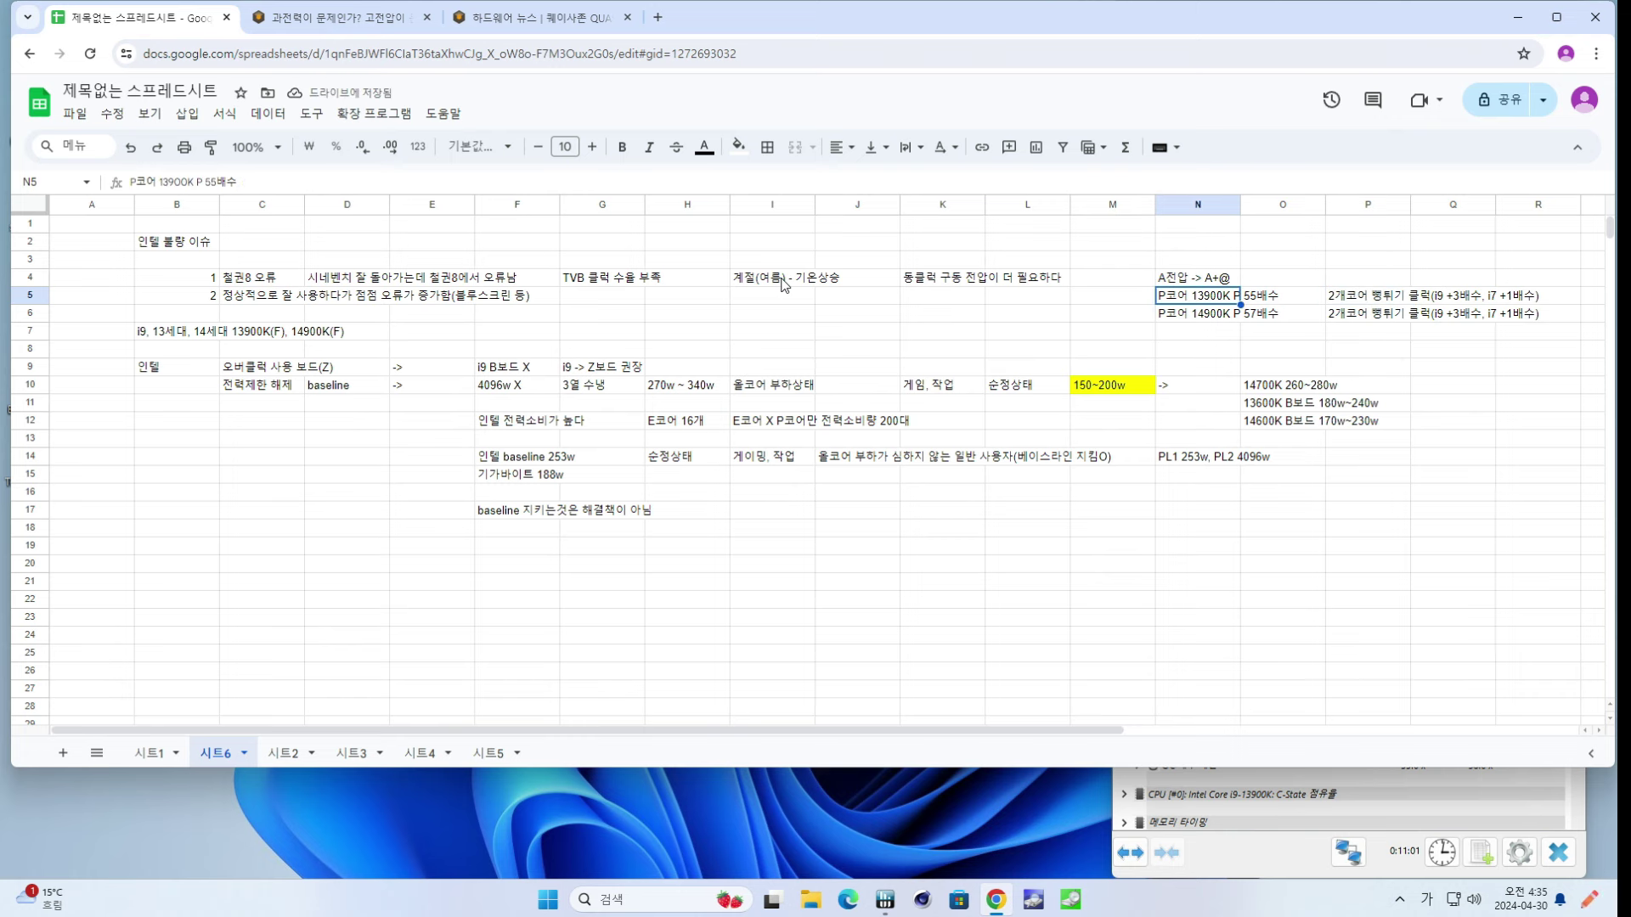
pyautogui.press('F2')
pyautogui.write('(6')
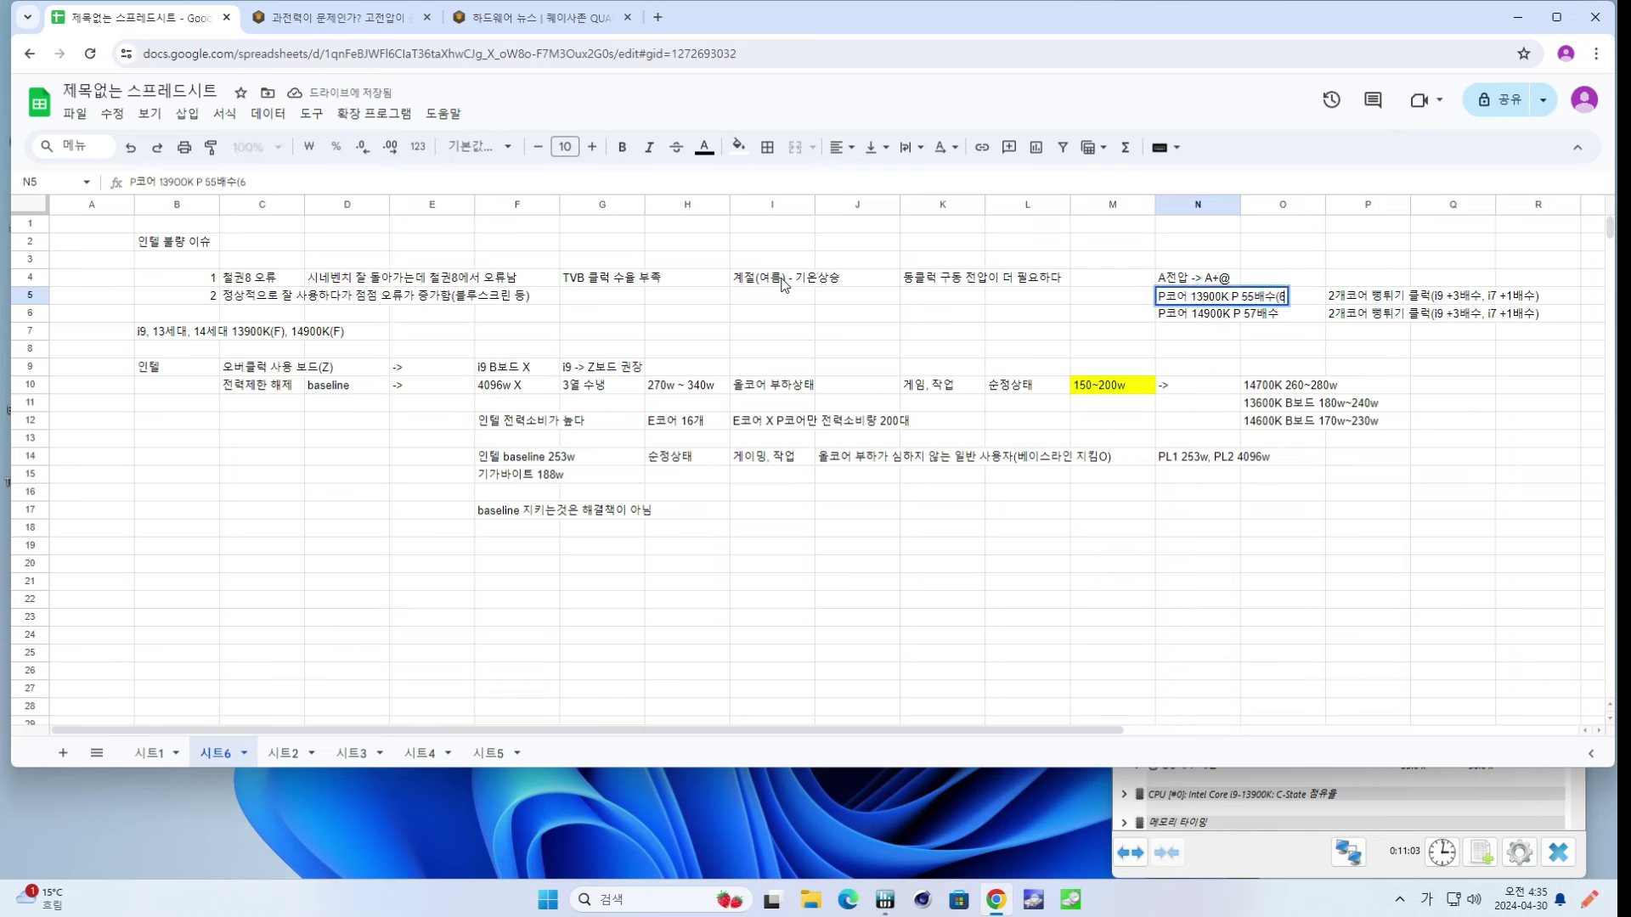
pyautogui.press('BackSpace')
pyautogui.write('58)')
pyautogui.press('Return')
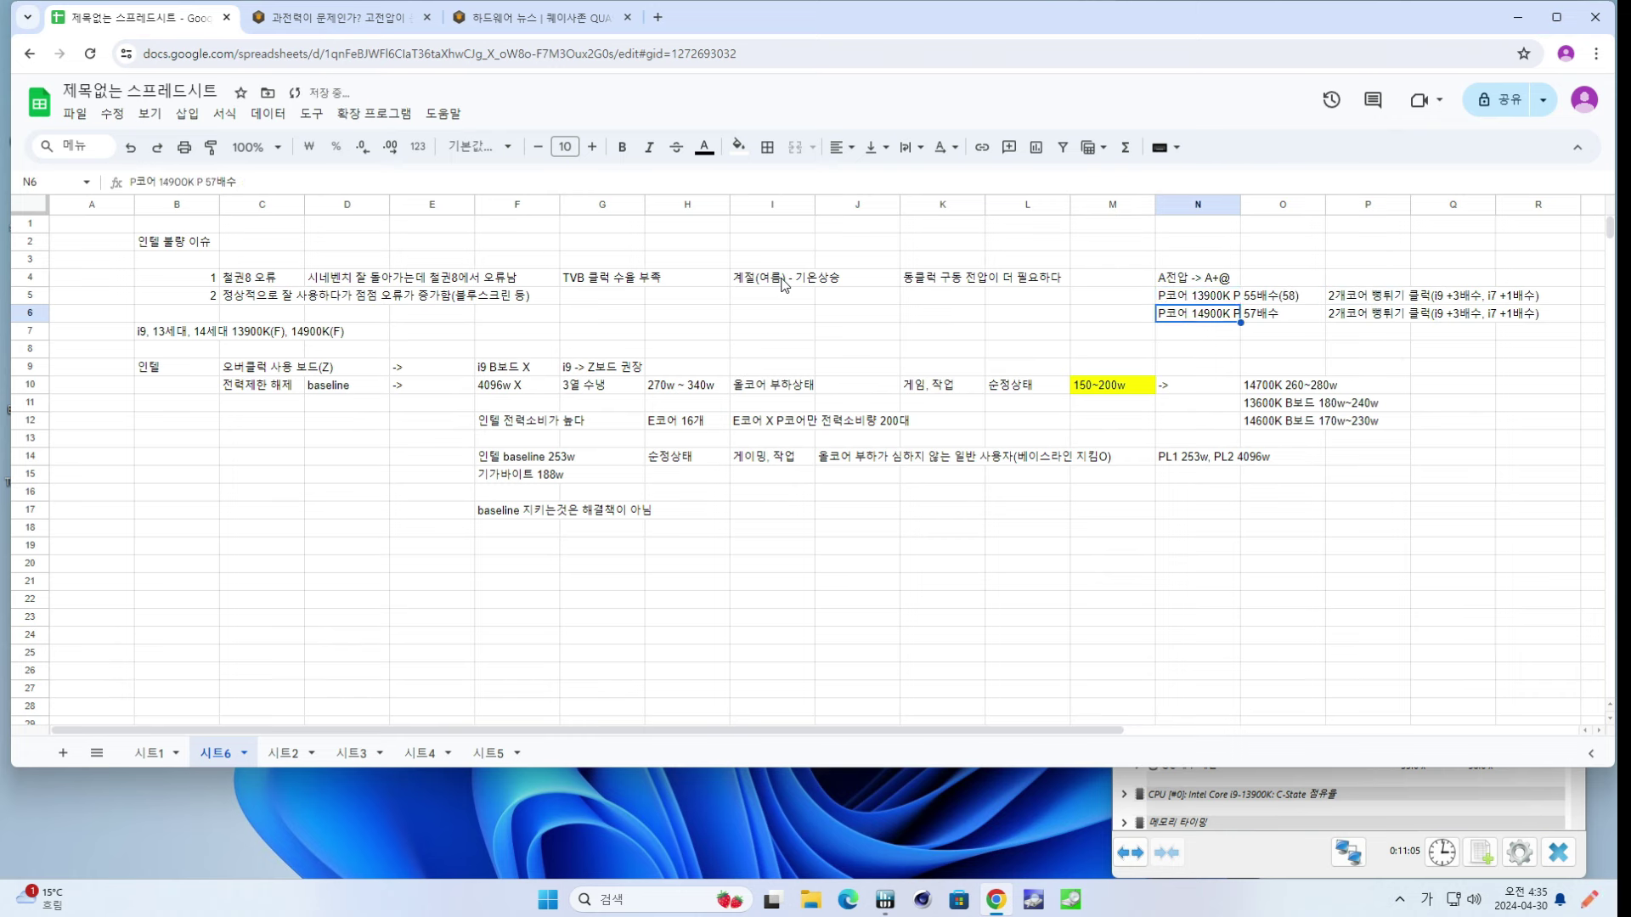
pyautogui.write('(60)')
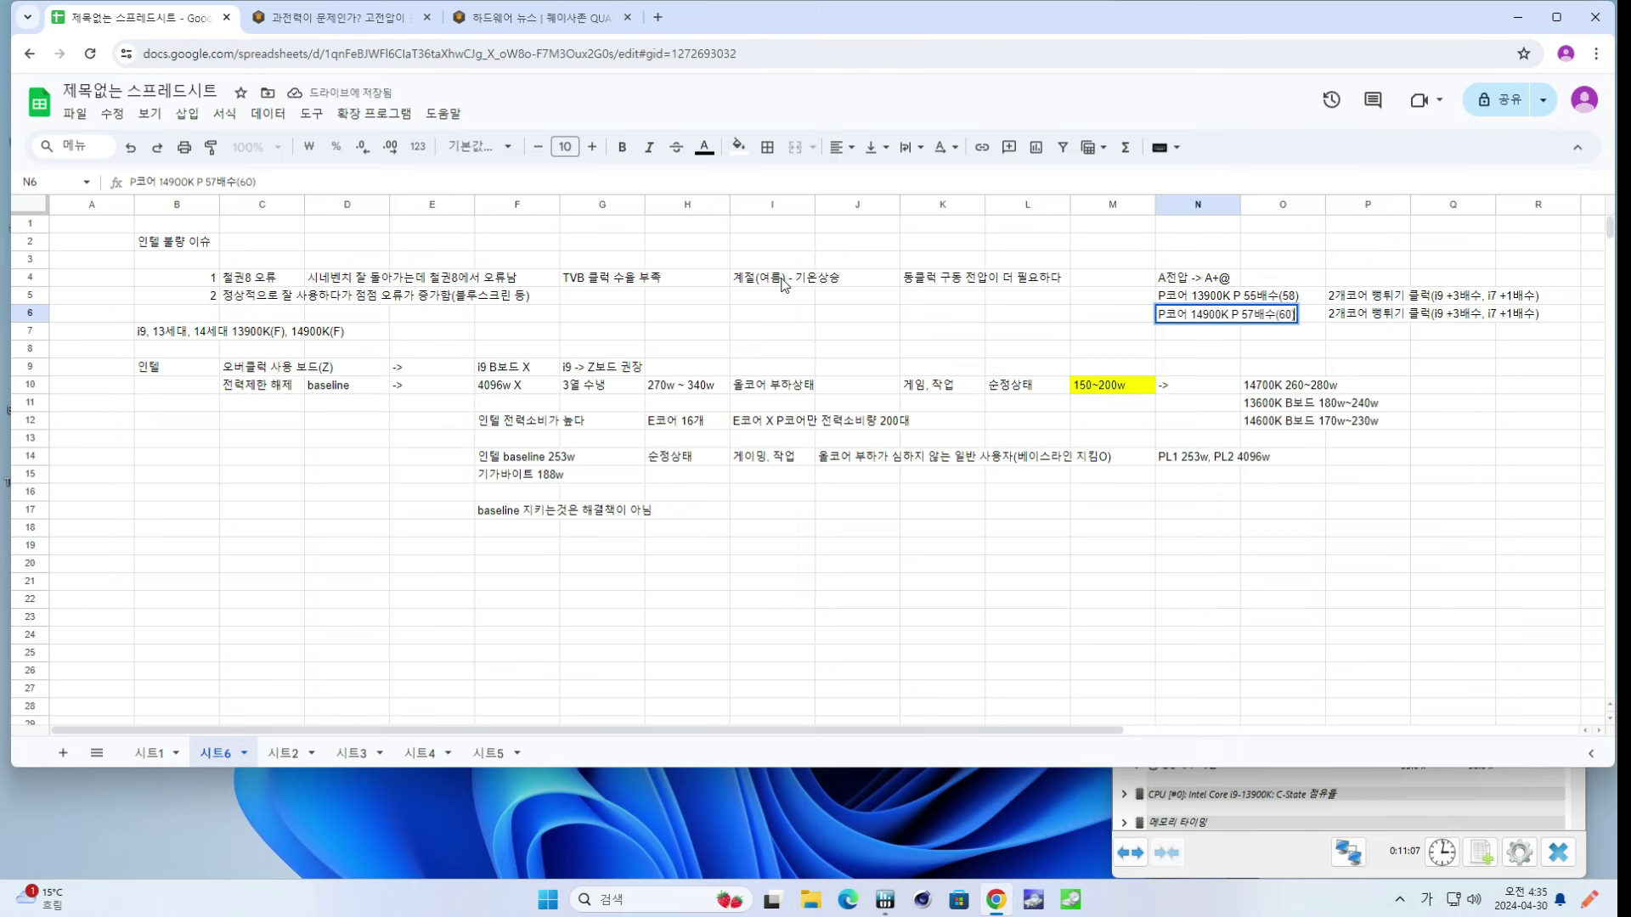
pyautogui.press('Return')
pyautogui.press('Up')
pyautogui.press('Up')
pyautogui.press('Right')
pyautogui.press('Right')
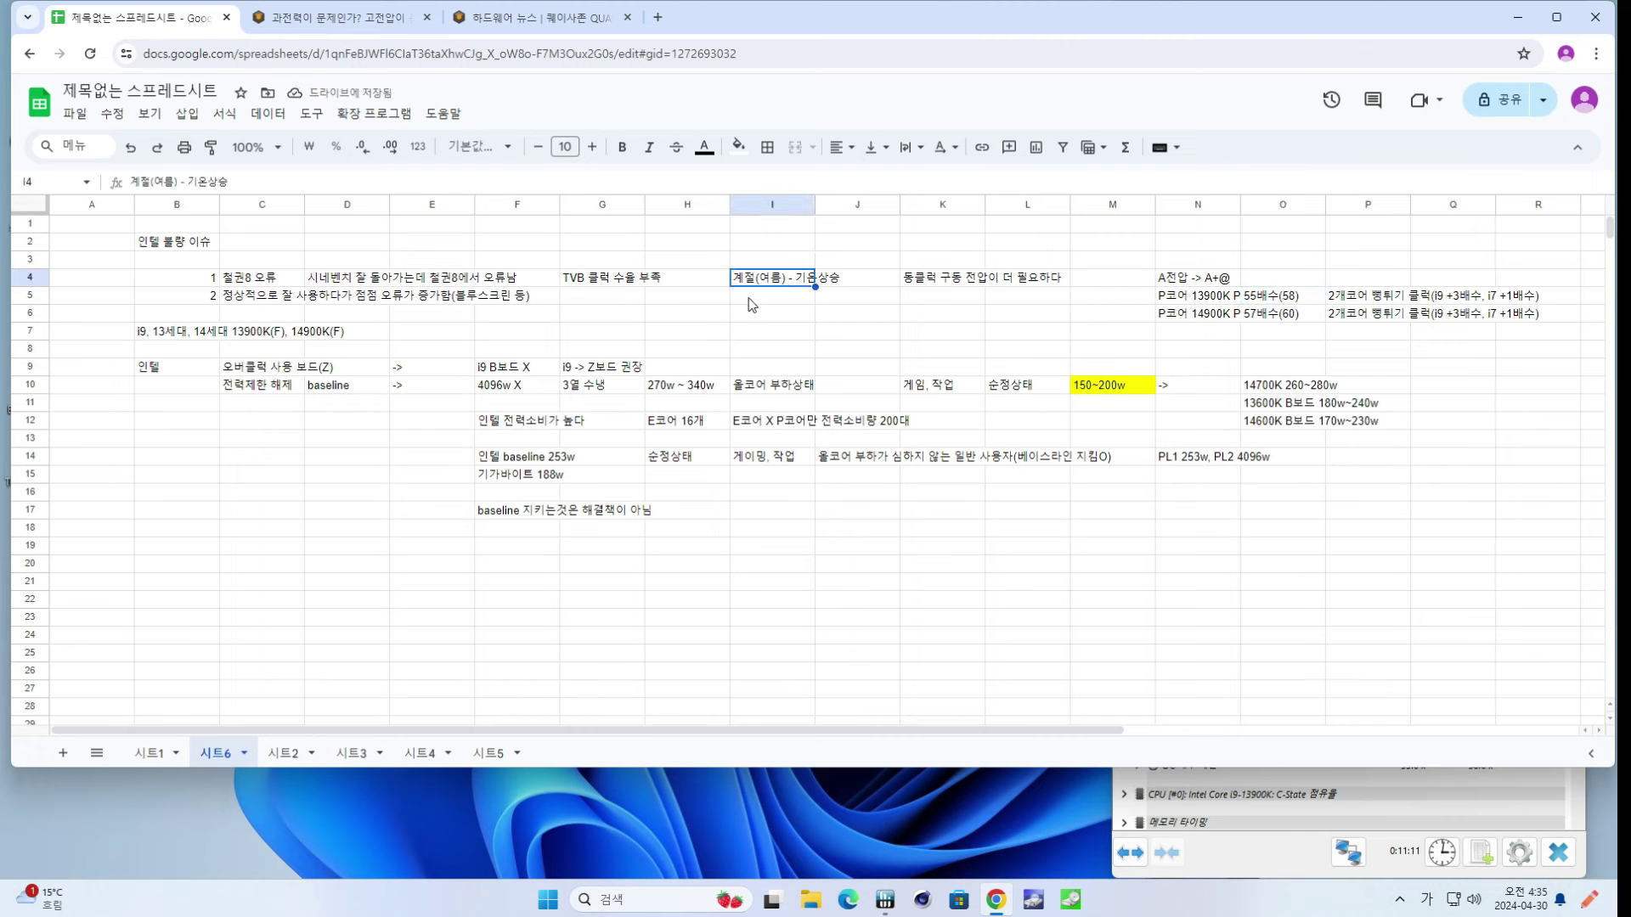
# - Review the Tekken 8 error note in C4:D4 and the voltage and 13900K/14900K multiplier notes in N4:R6
pyautogui.moveTo(248, 284); pyautogui.dragTo(376, 280)
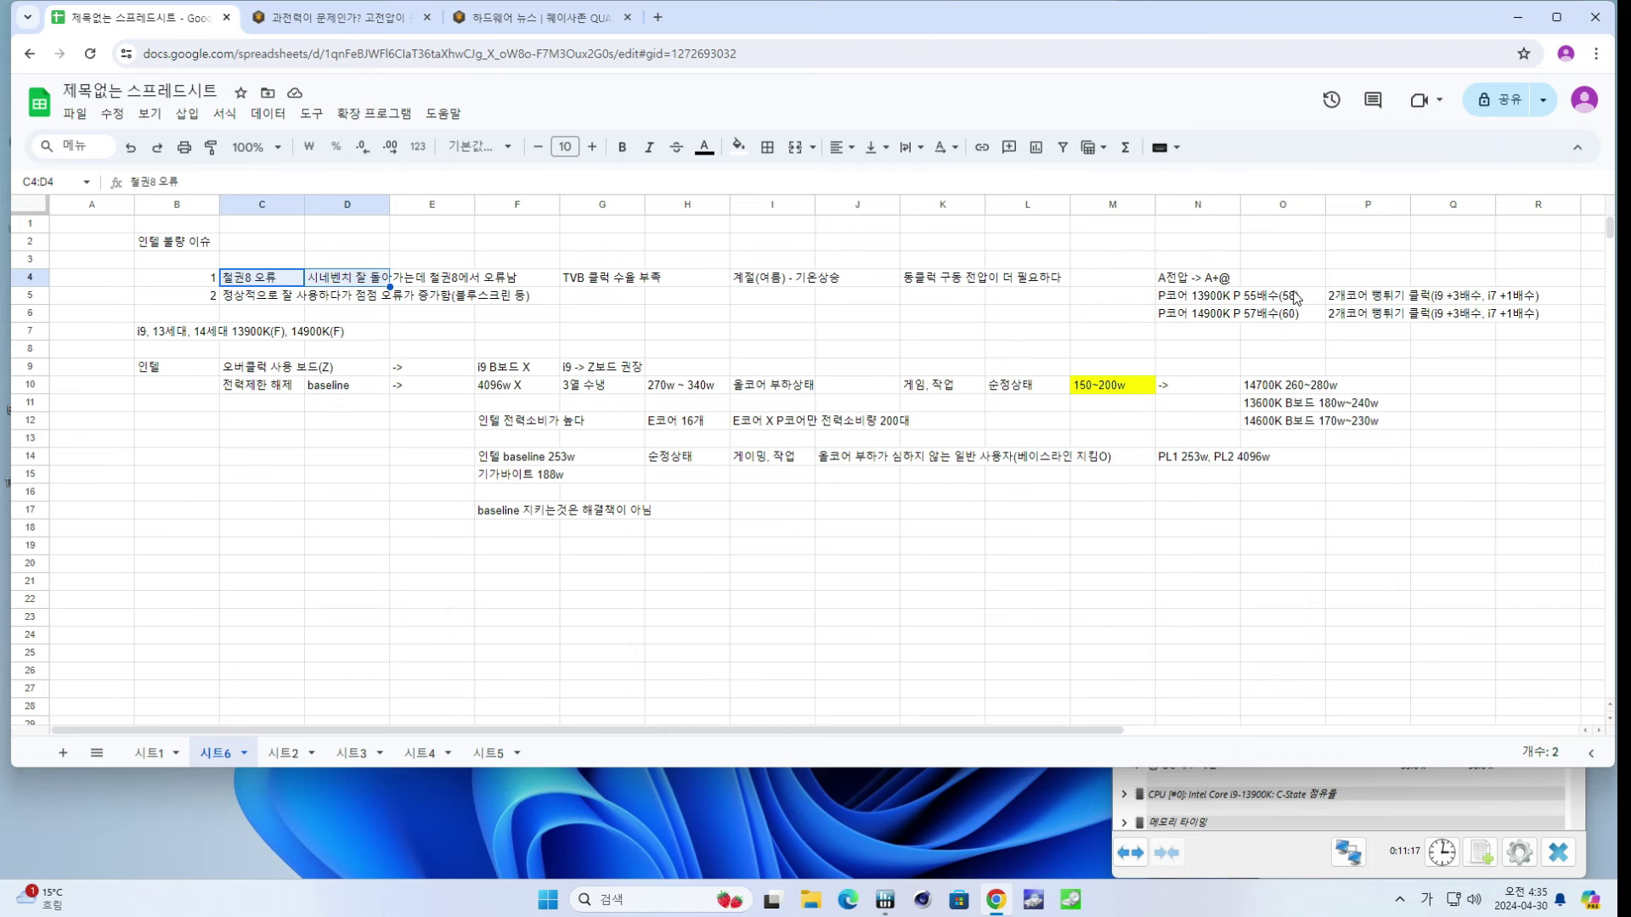
pyautogui.click(1198, 282)
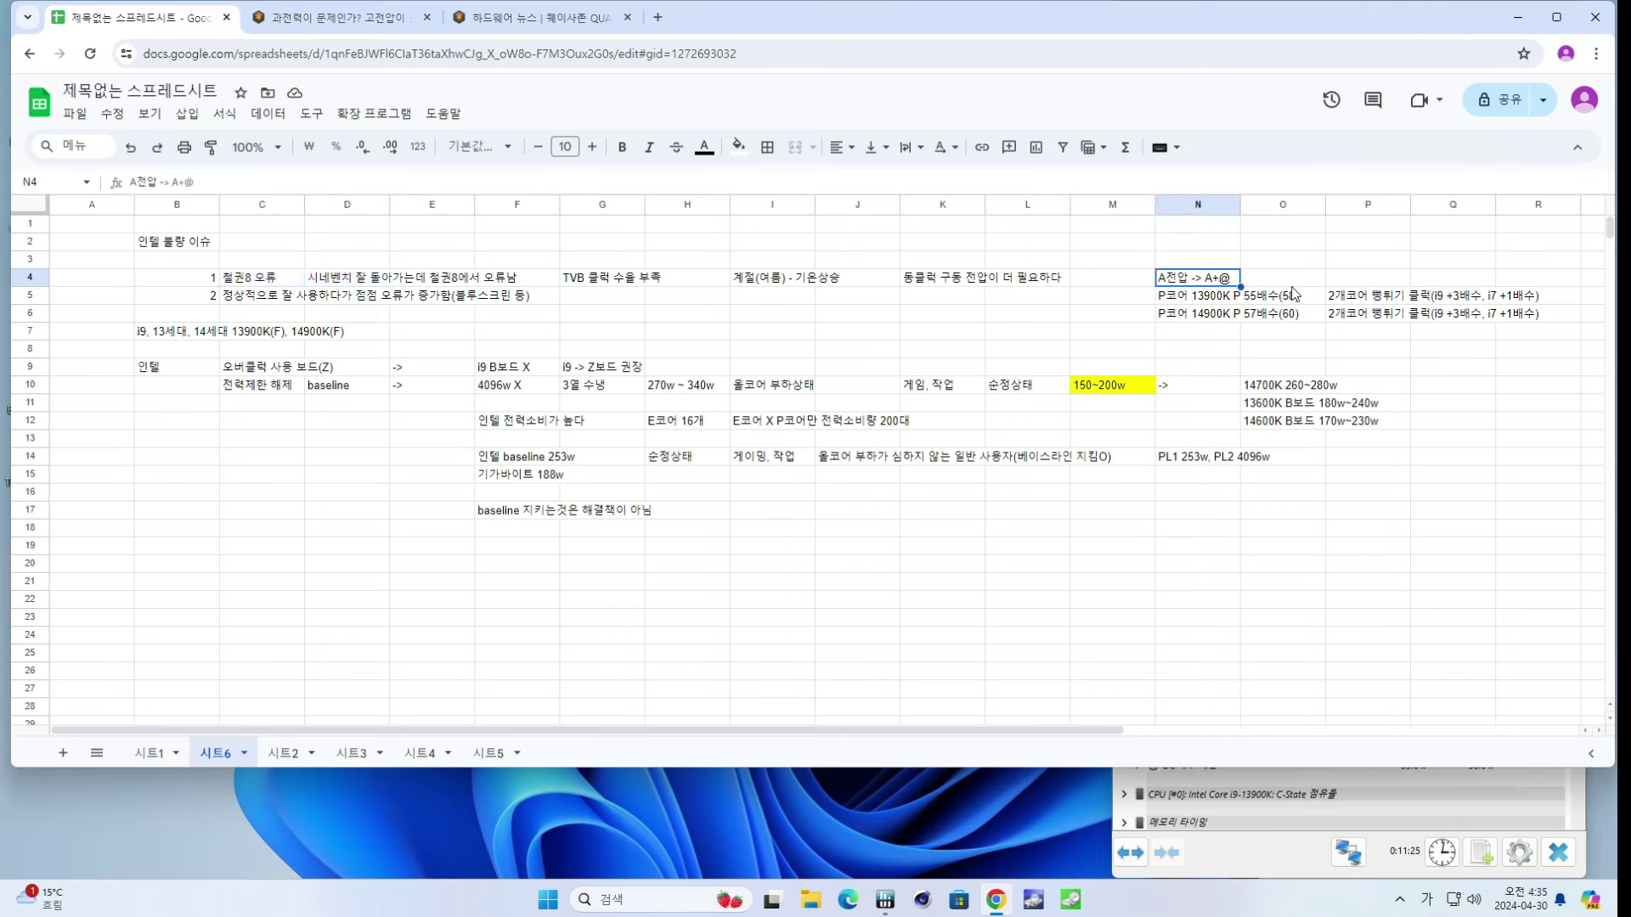
pyautogui.moveTo(1215, 321); pyautogui.dragTo(1200, 304)
pyautogui.click(1202, 303)
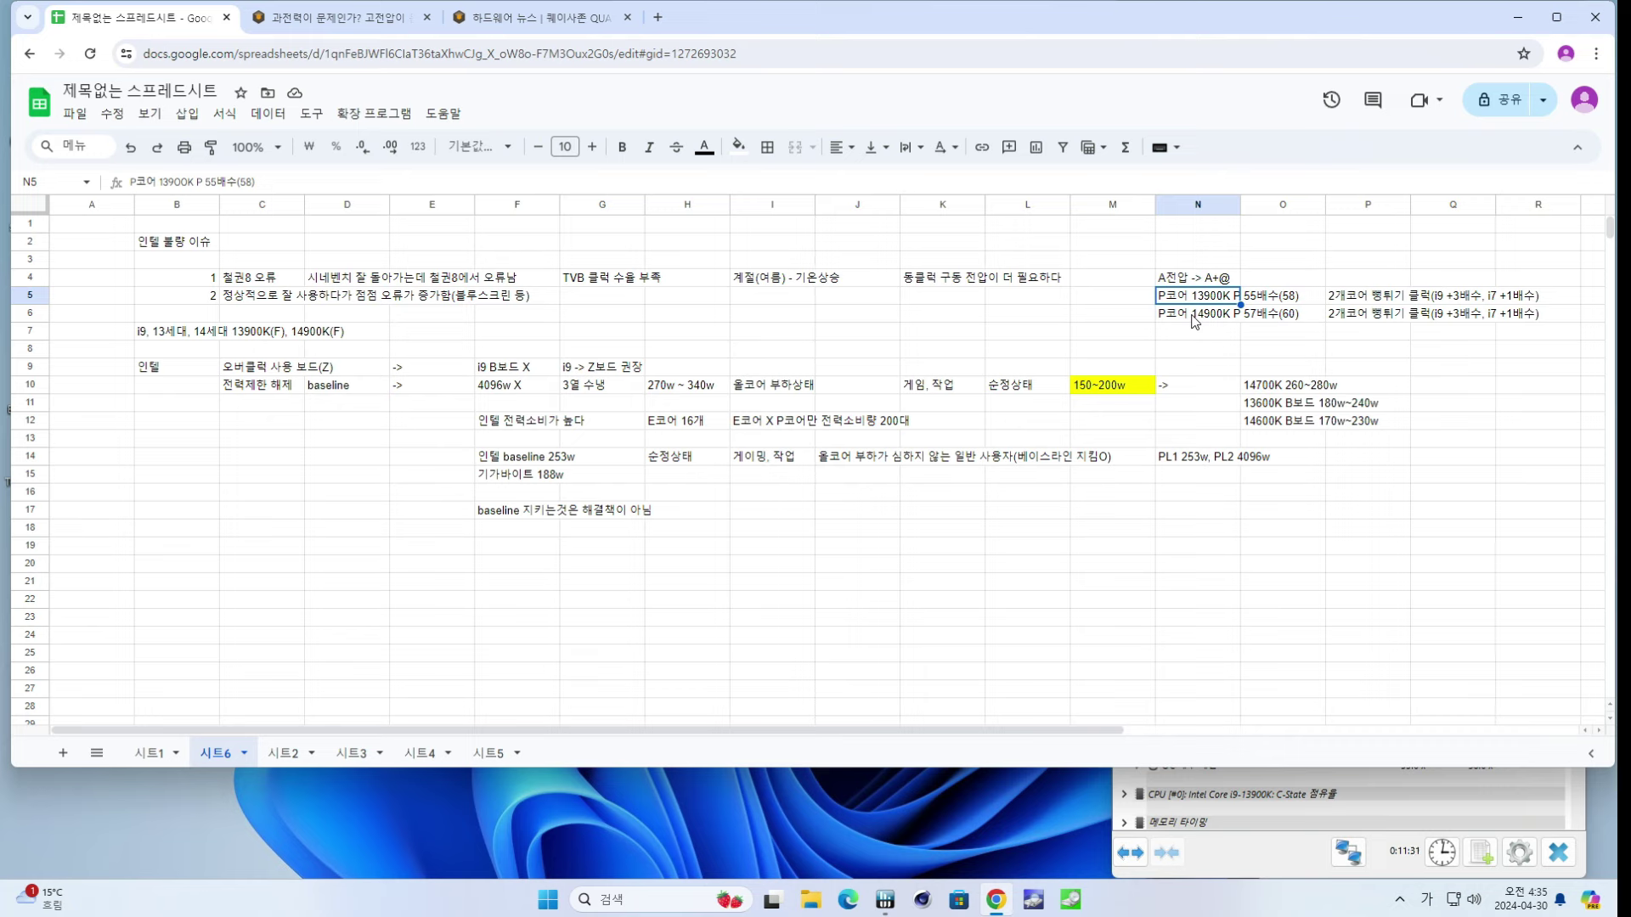
pyautogui.click(1195, 321)
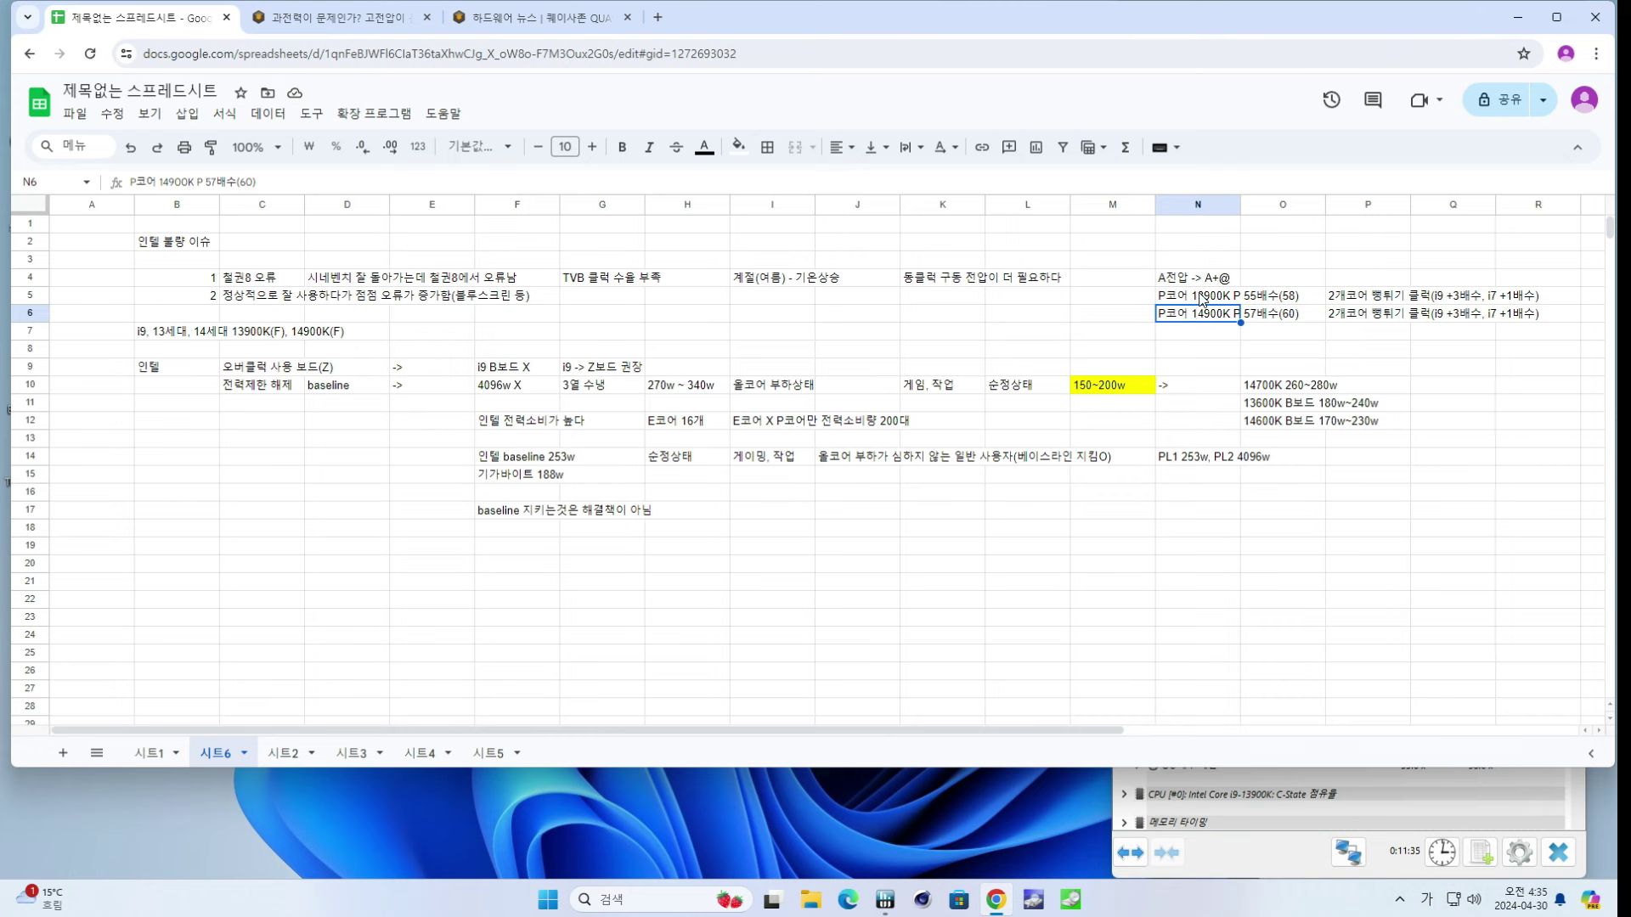
pyautogui.moveTo(1202, 301); pyautogui.dragTo(1203, 316)
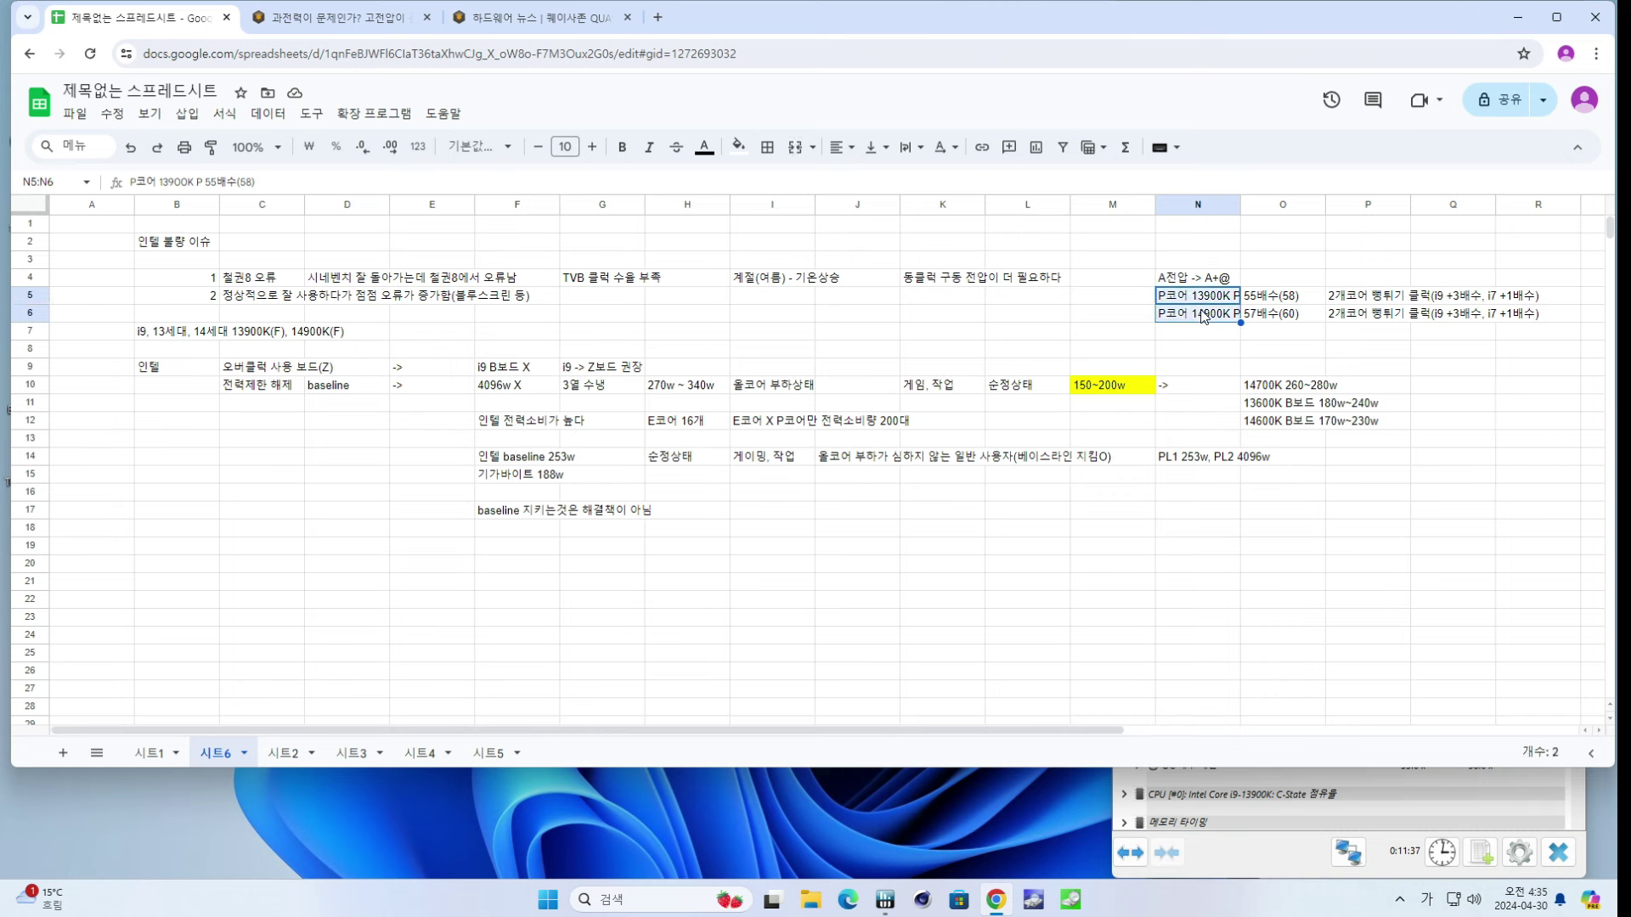
pyautogui.click(1206, 320)
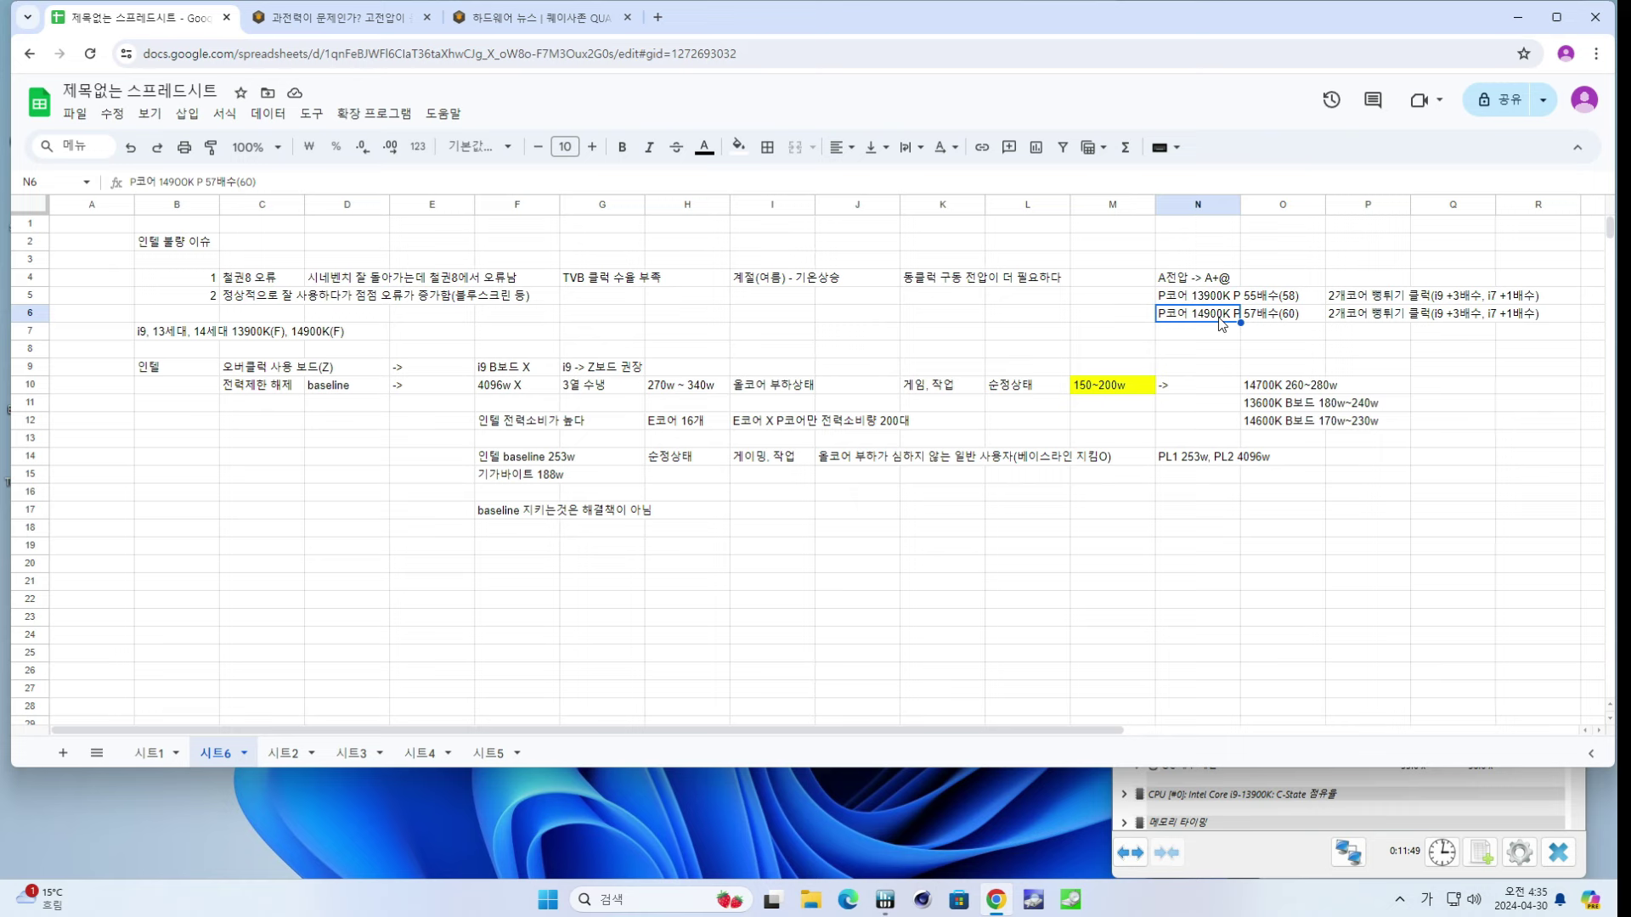
pyautogui.moveTo(1231, 286); pyautogui.dragTo(1221, 323)
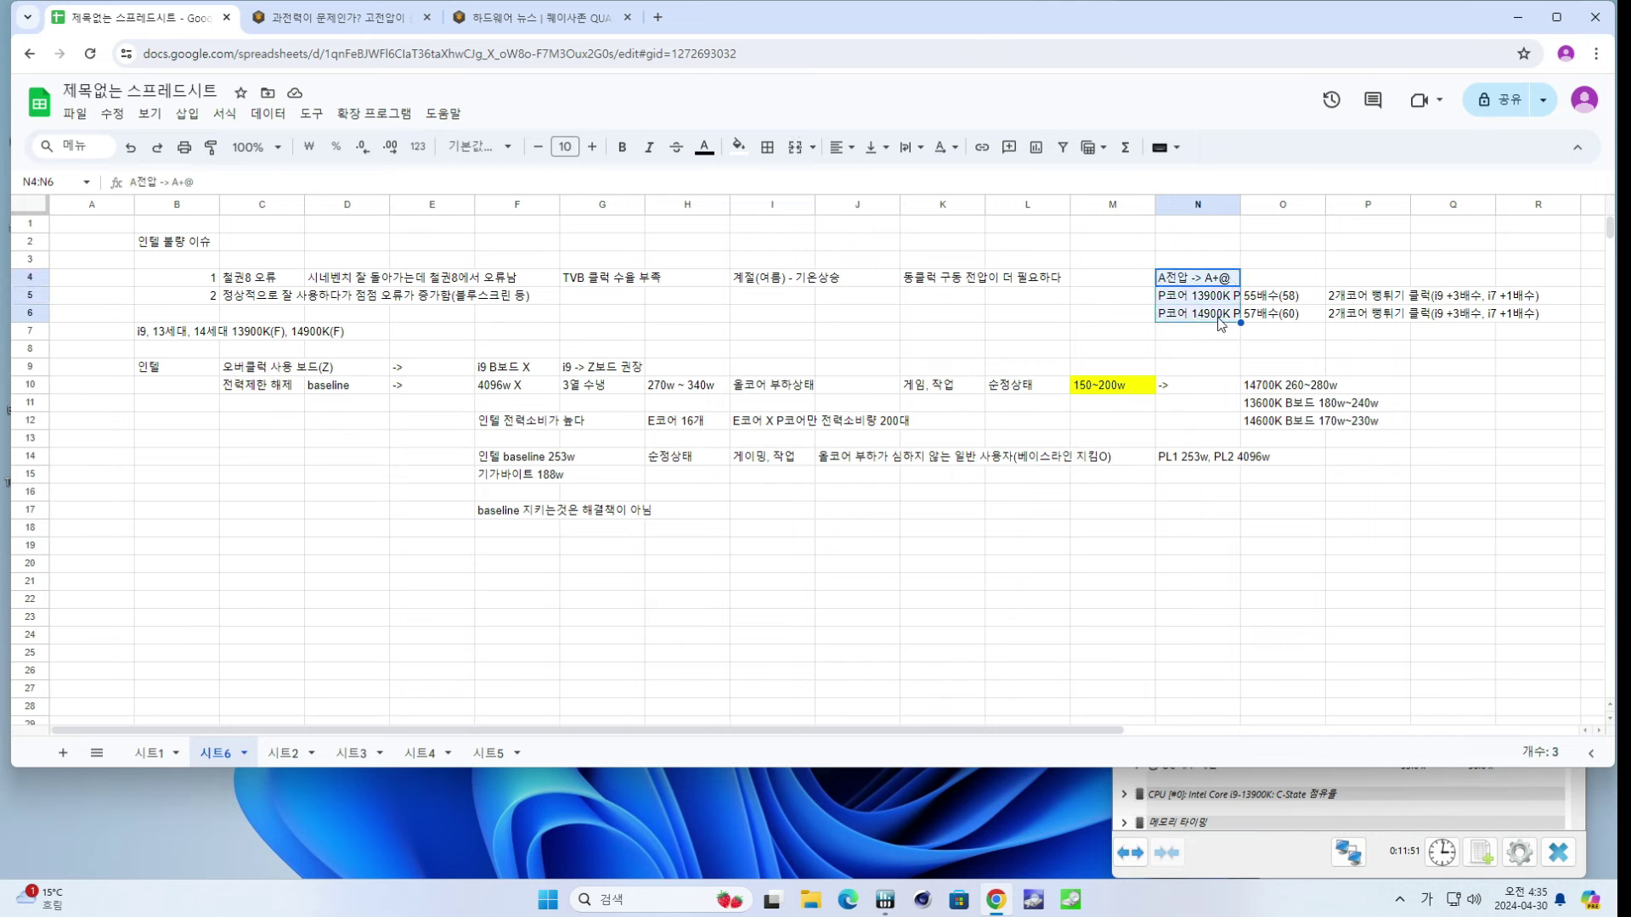
pyautogui.click(1221, 324)
pyautogui.moveTo(1508, 313); pyautogui.dragTo(1194, 283)
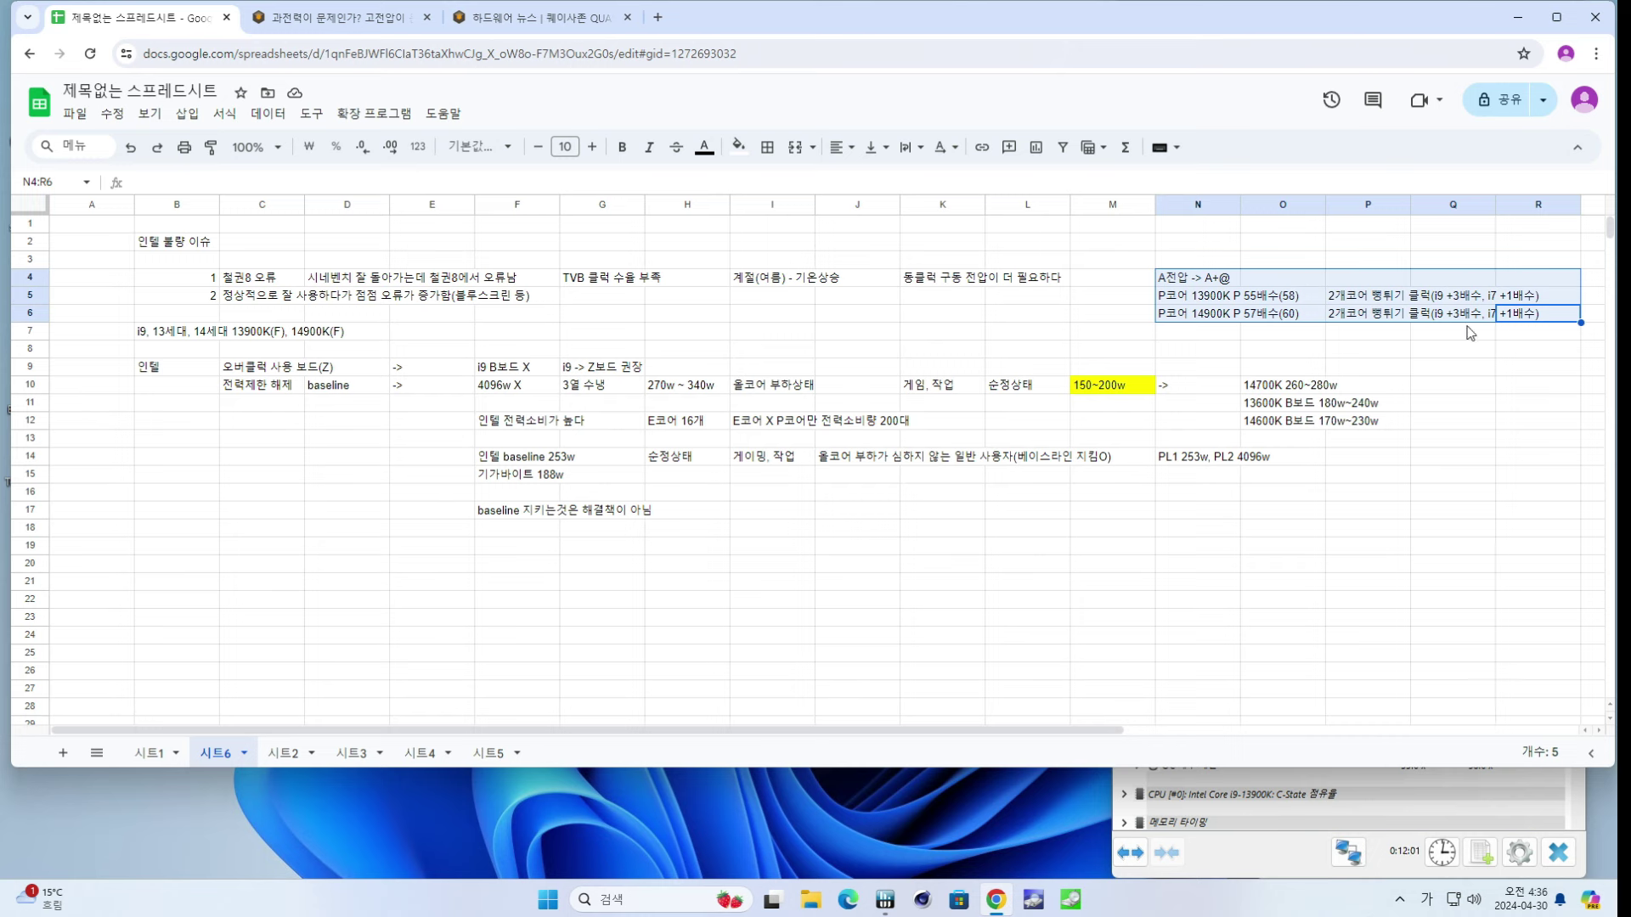
# - Enter the note "코어별 클럭 자동 적용 오버클럭" in cell J7
pyautogui.click(1172, 338)
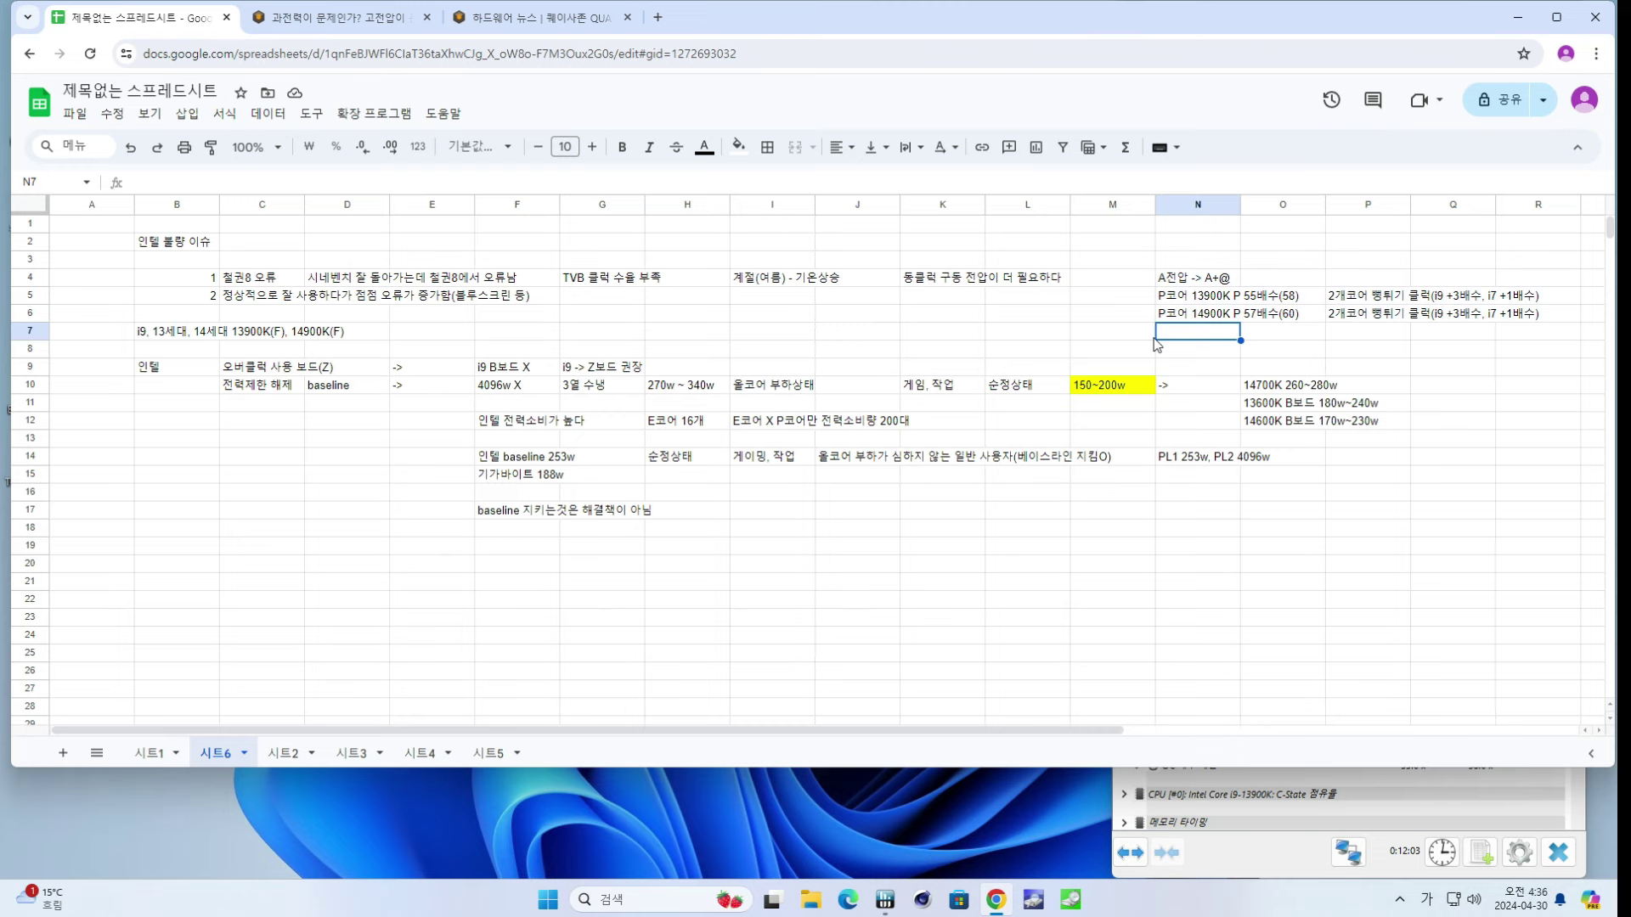
pyautogui.press('Left')
pyautogui.press('Left')
pyautogui.press('Left')
pyautogui.press('Left')
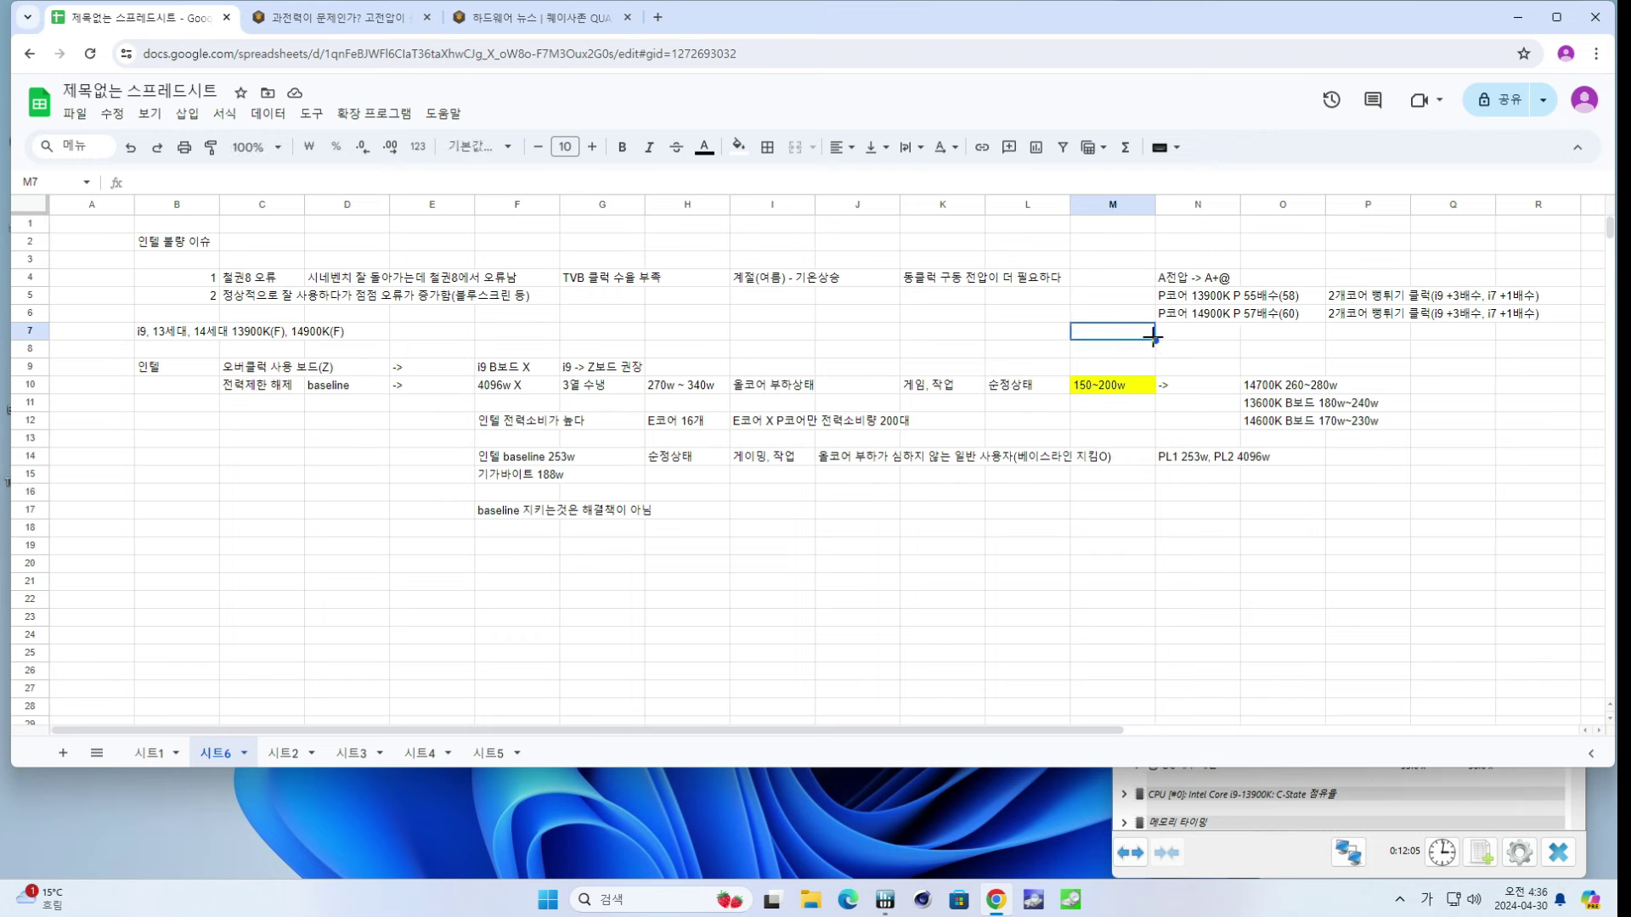
pyautogui.write('코어별 클럭')
pyautogui.press('Return')
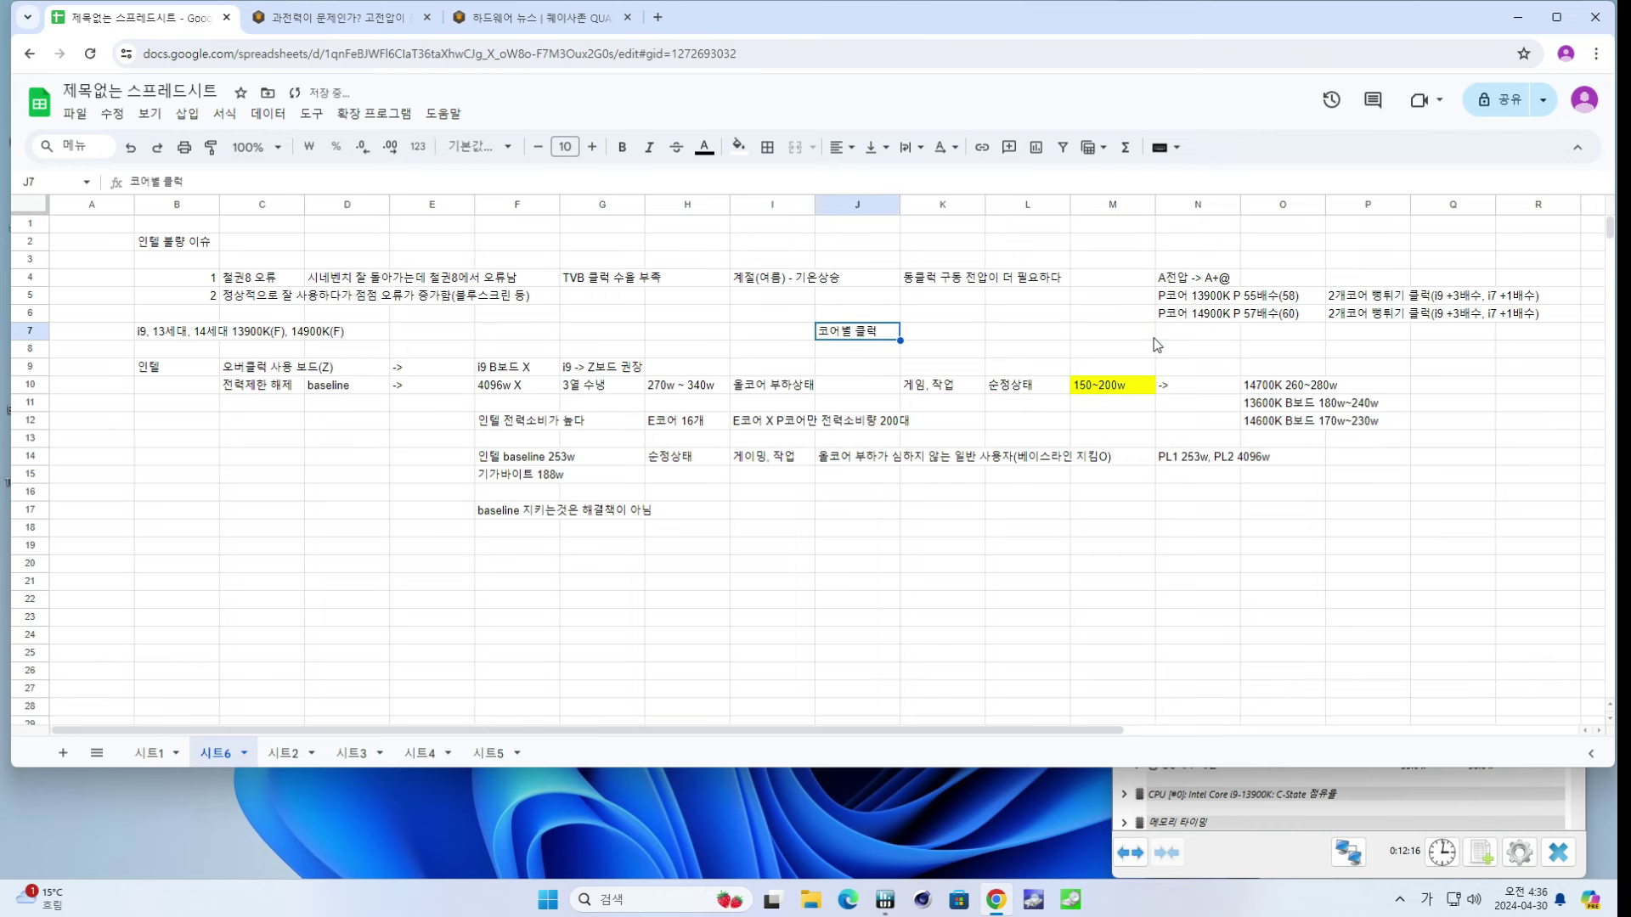
pyautogui.press('F2')
pyautogui.write('자동 적용')
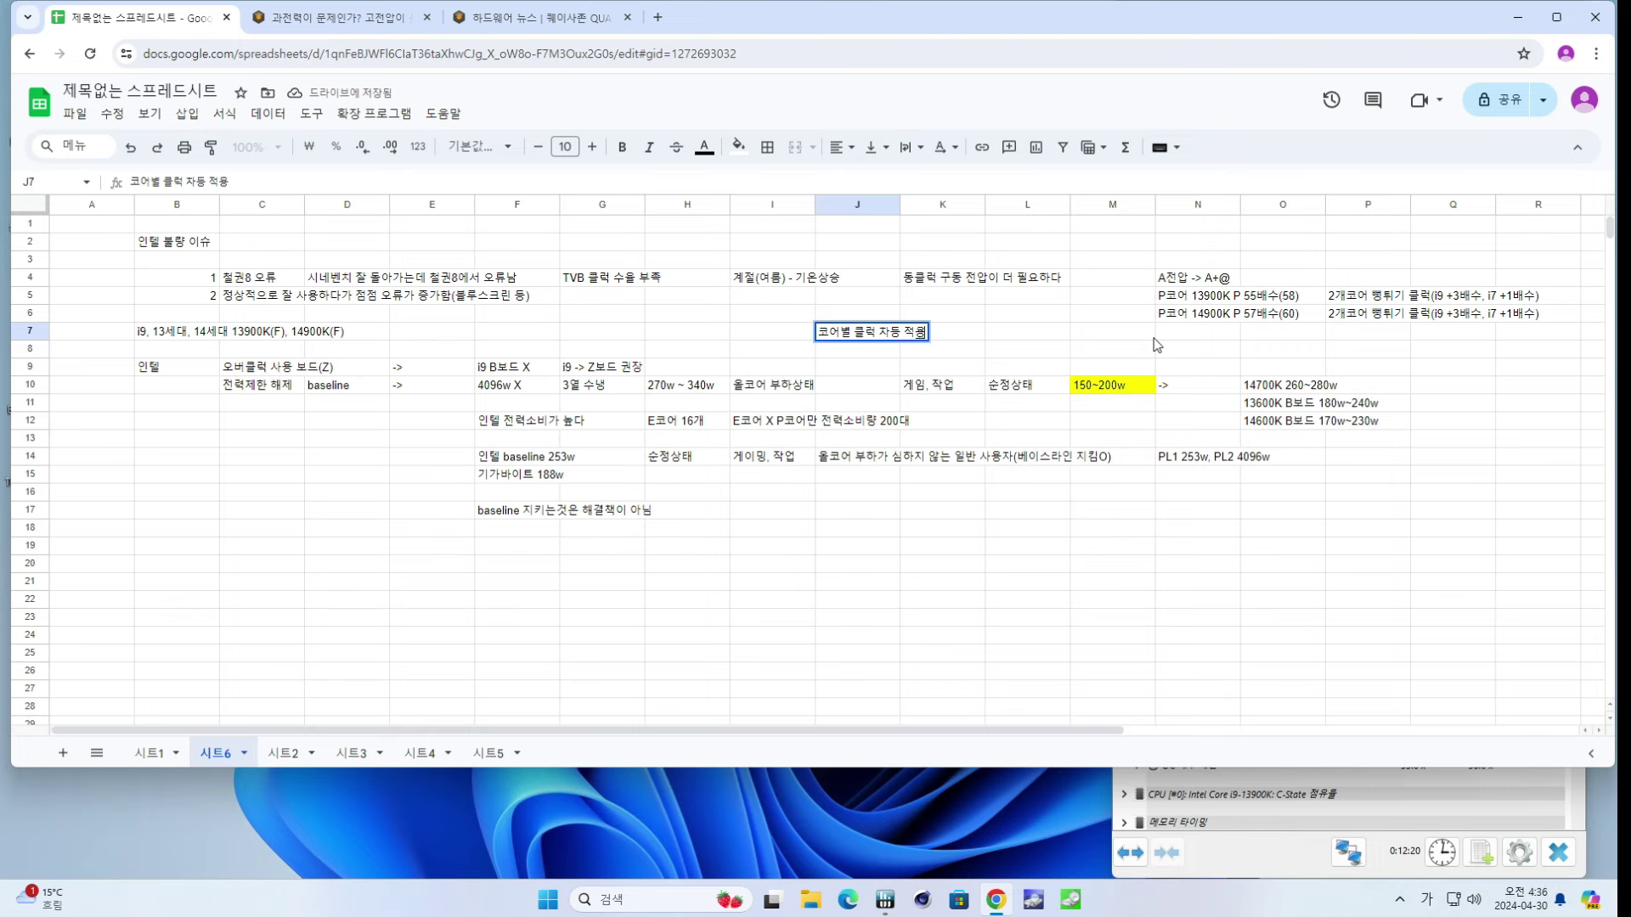
pyautogui.press('Return')
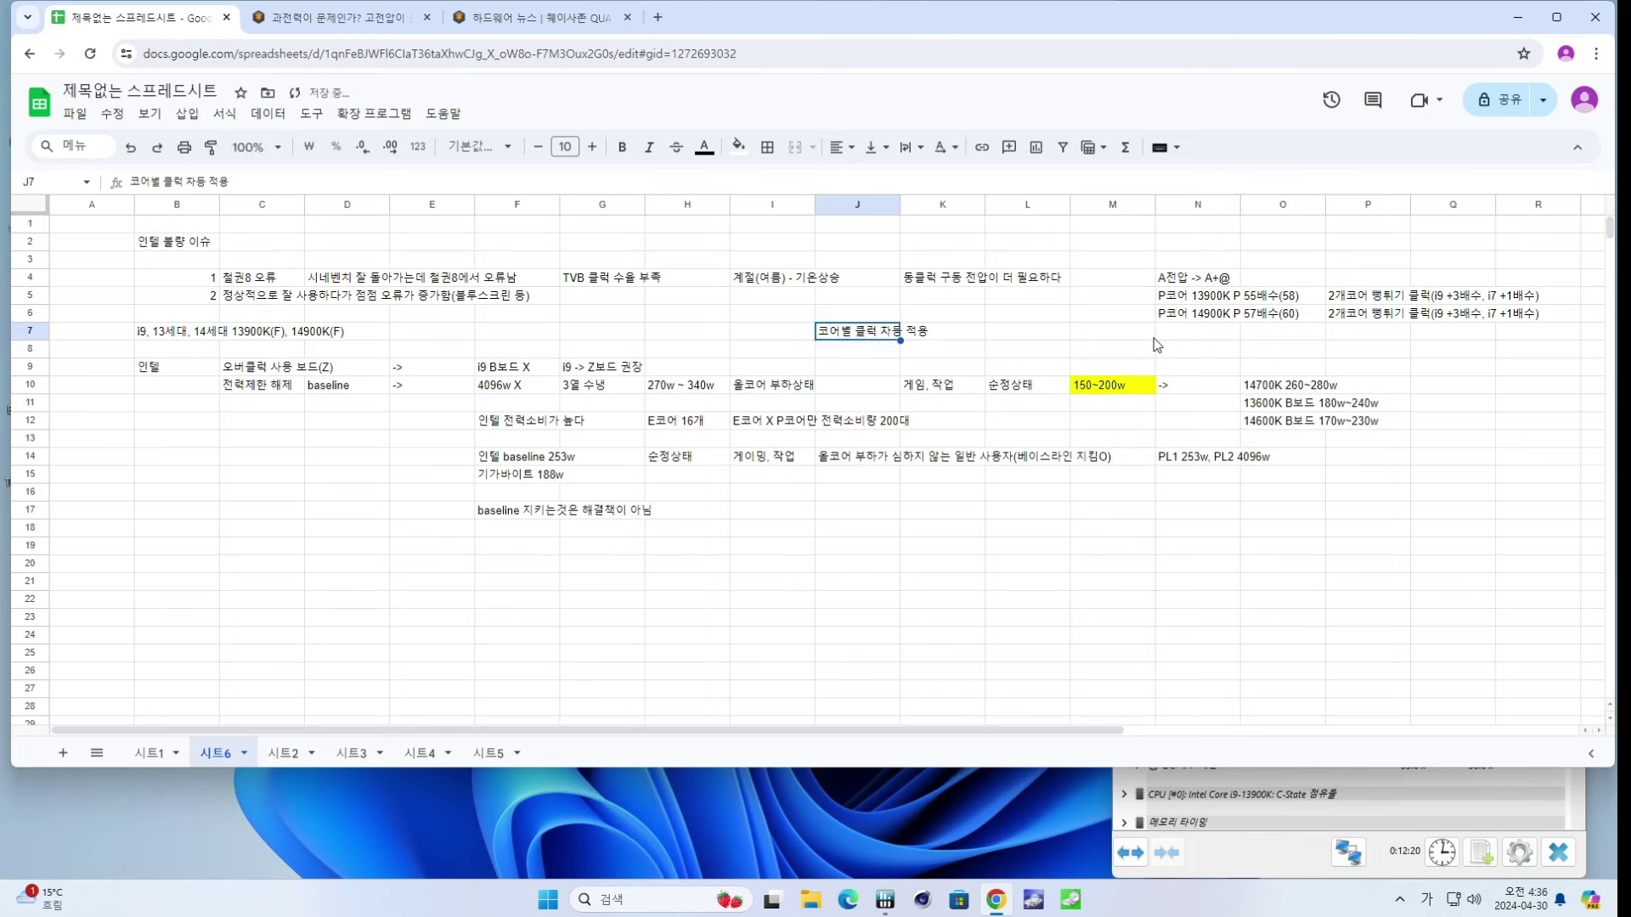
pyautogui.press('F2')
pyautogui.write('오버클럭')
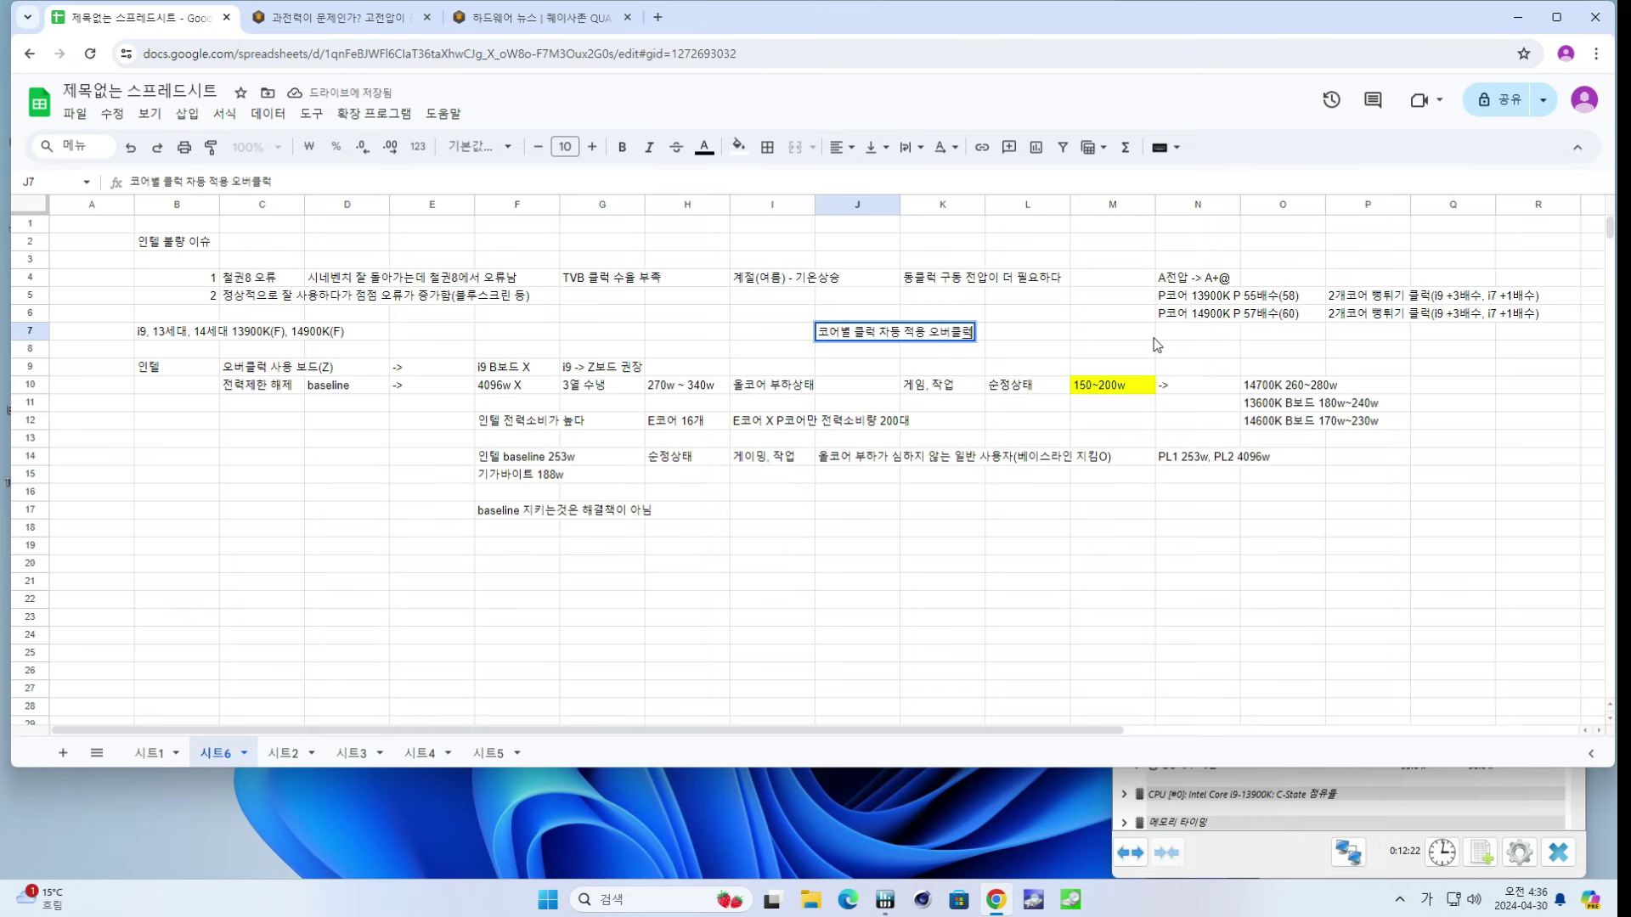
pyautogui.press('Return')
# - Enter the comparison note "1,2개코어 vs 올코어 클럭" in cell L7
pyautogui.press('Right')
pyautogui.press('Right')
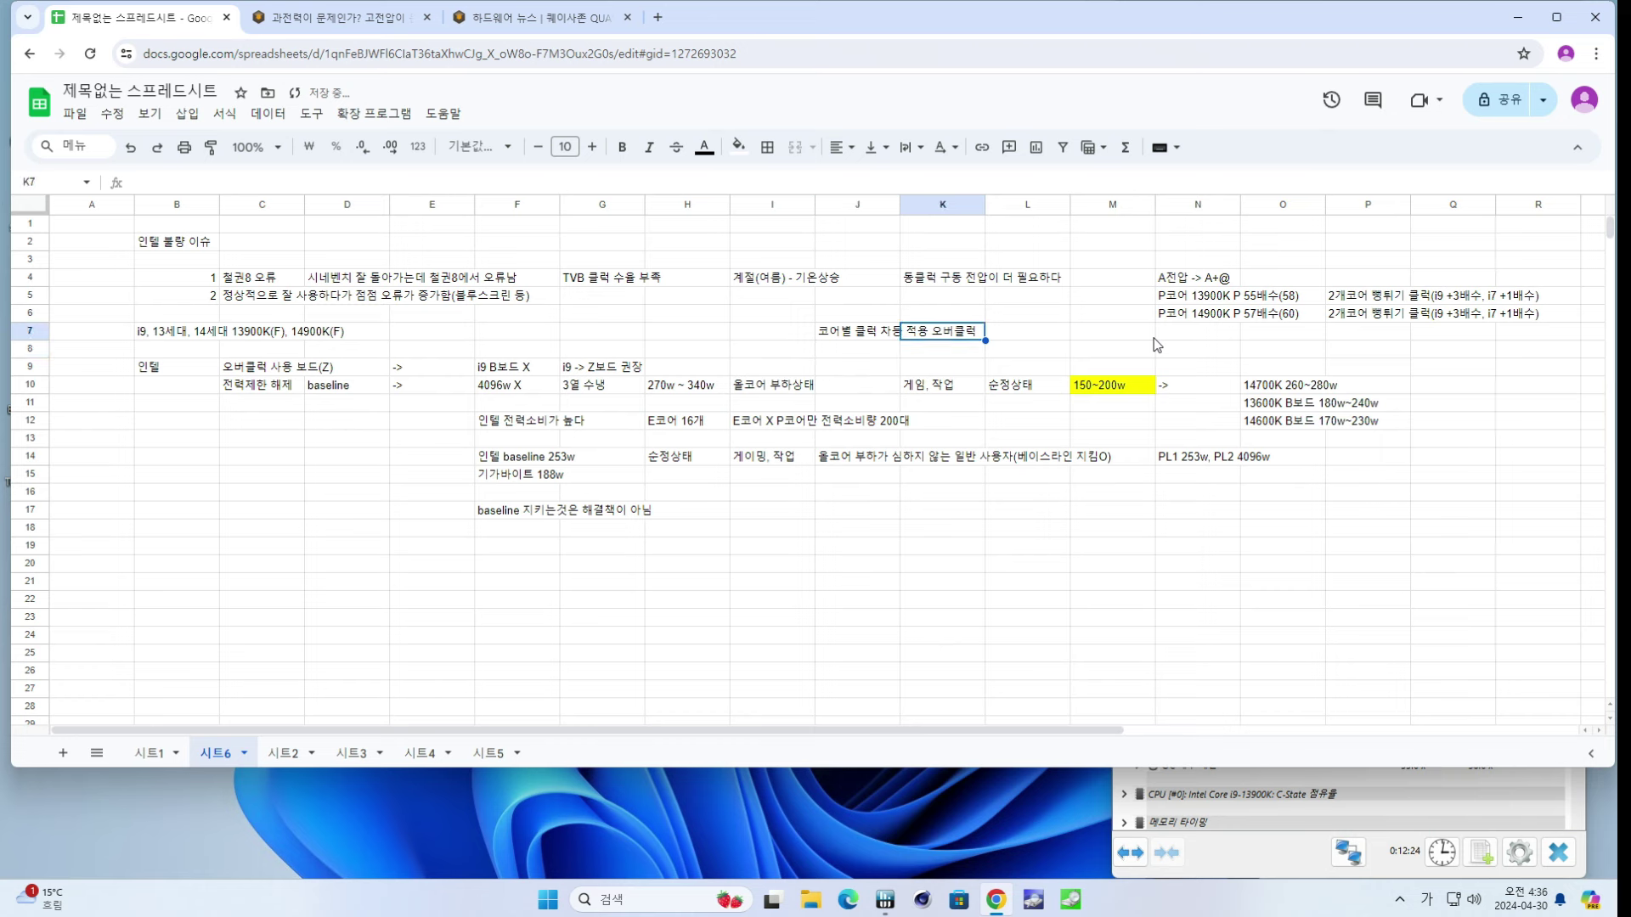
pyautogui.write('1')
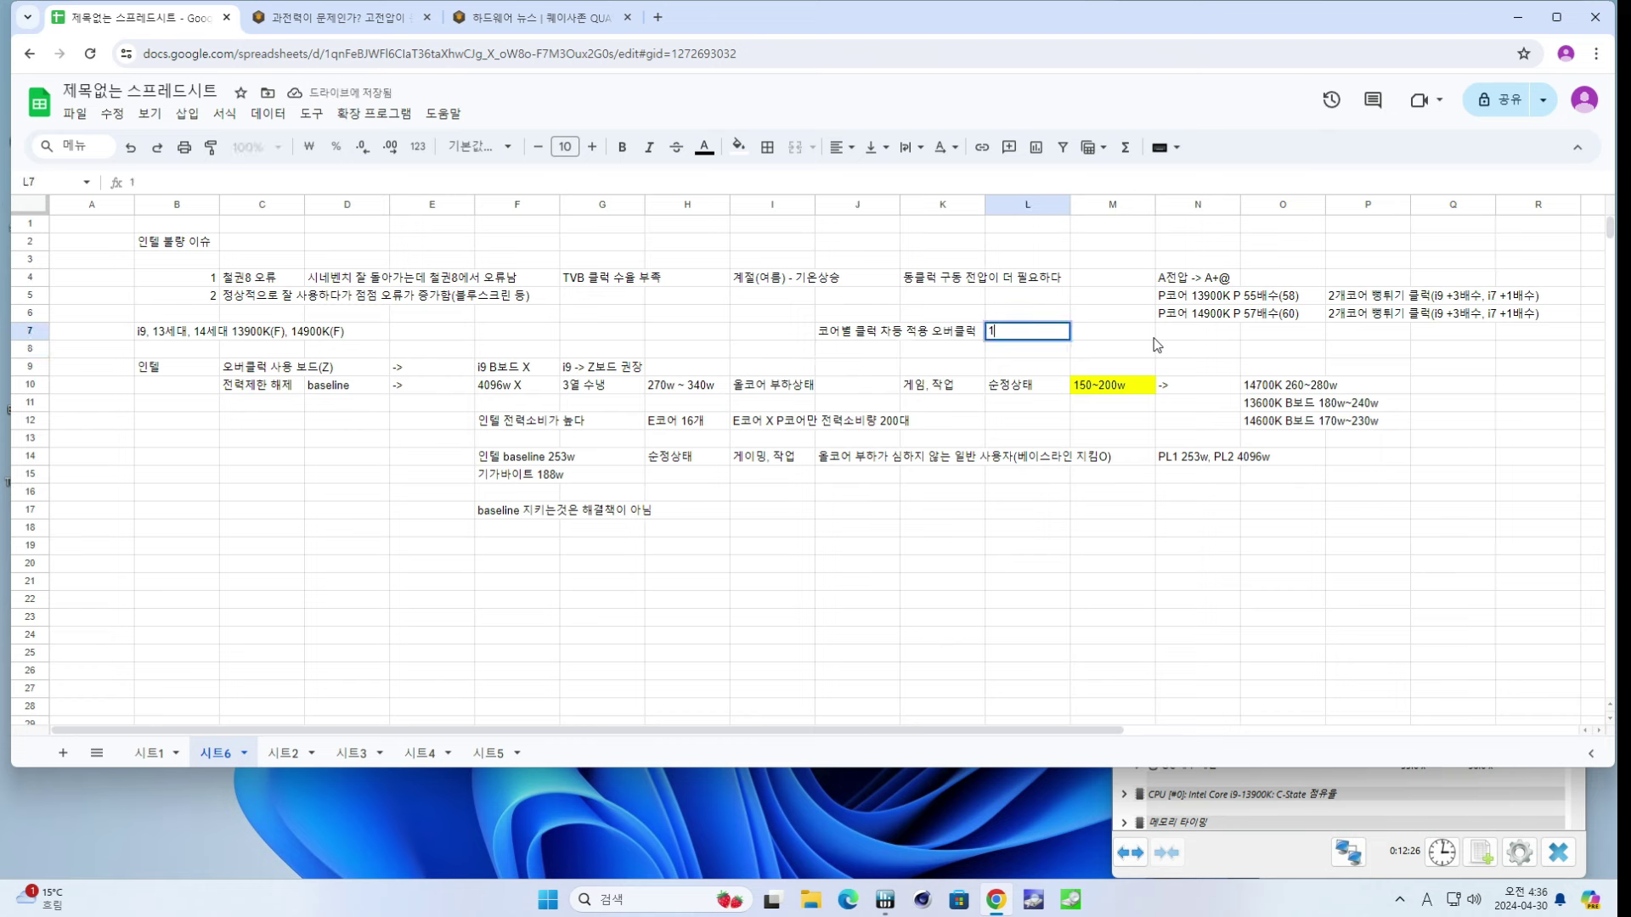
pyautogui.write(',2개코어')
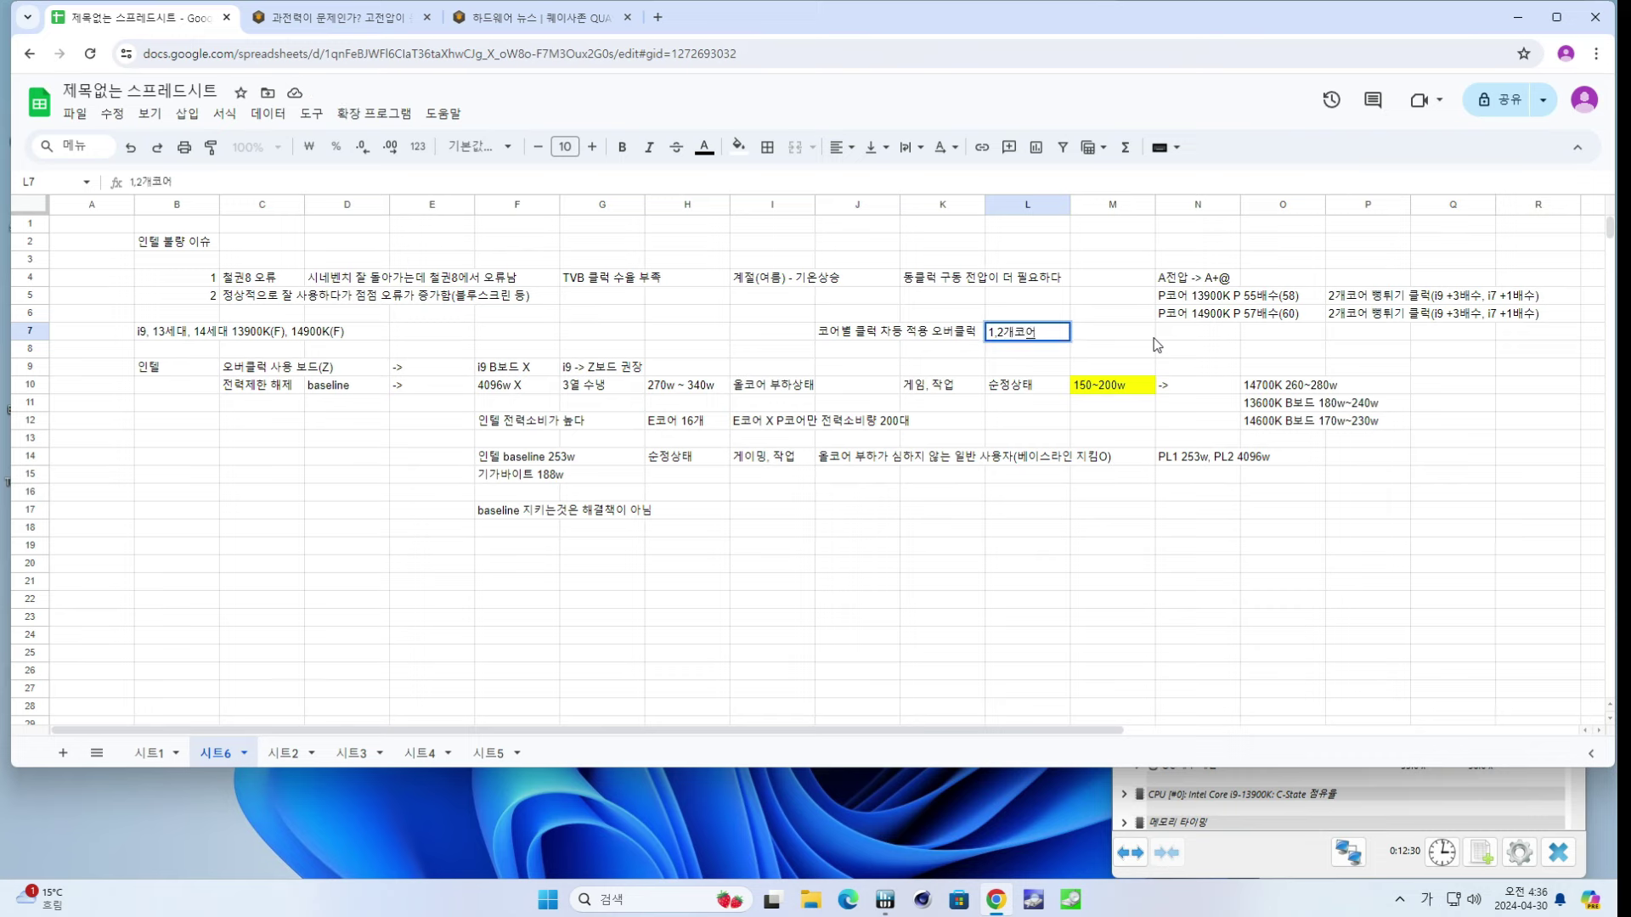
pyautogui.write(' vs 올코어 클럭')
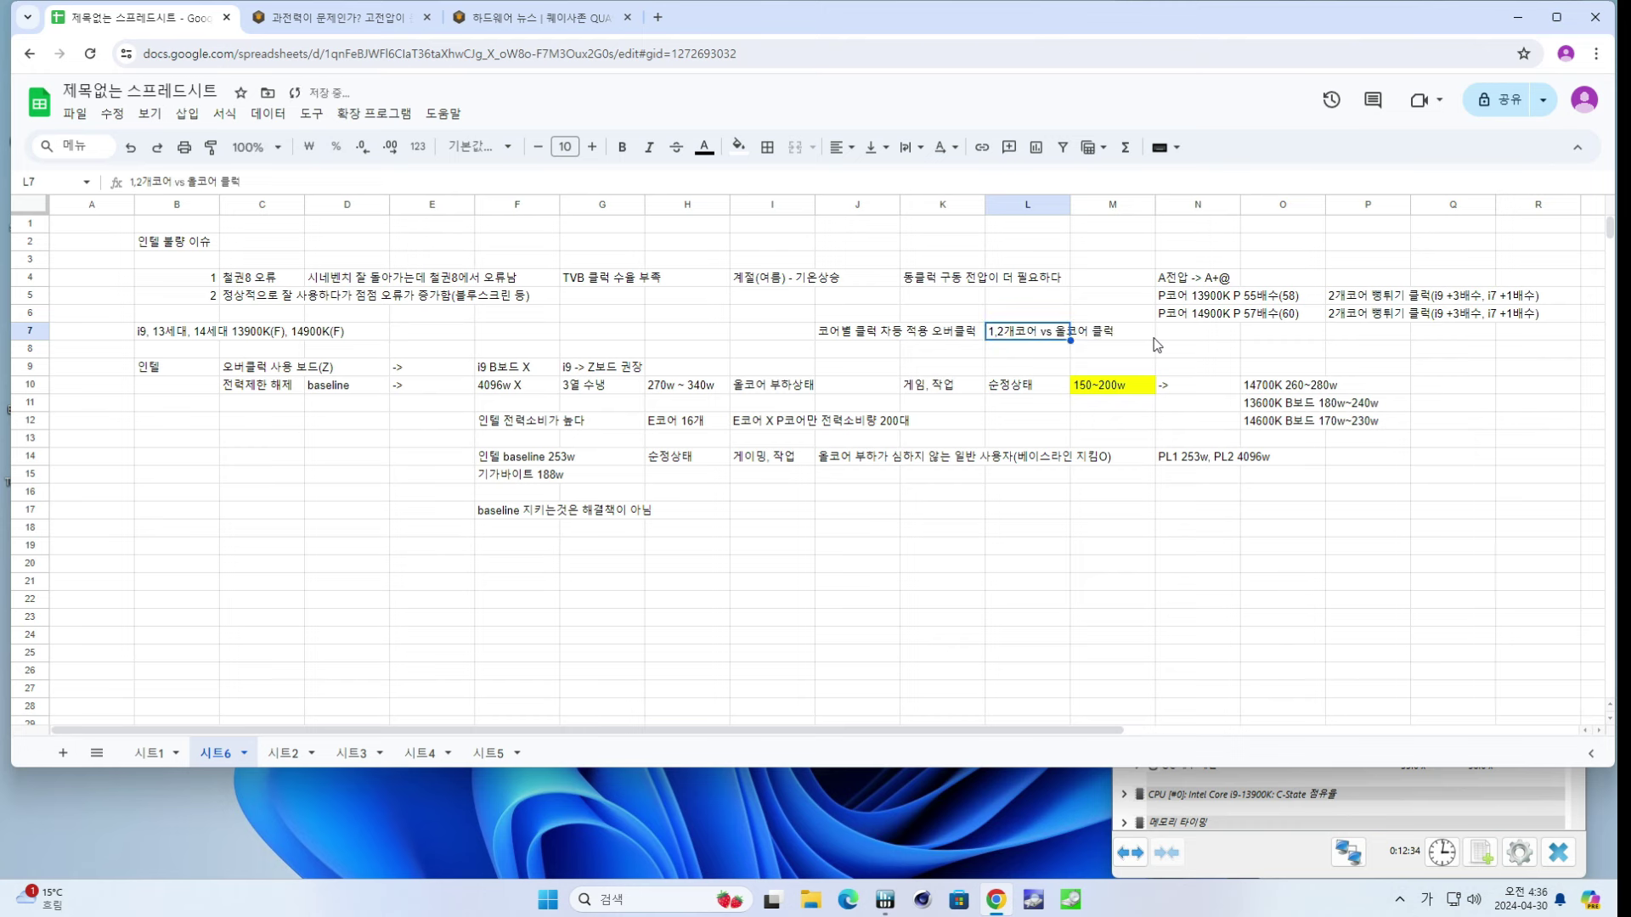
# - Enter "1~2배수" in cell N7, beside the core clock comparison note
pyautogui.click(1157, 337)
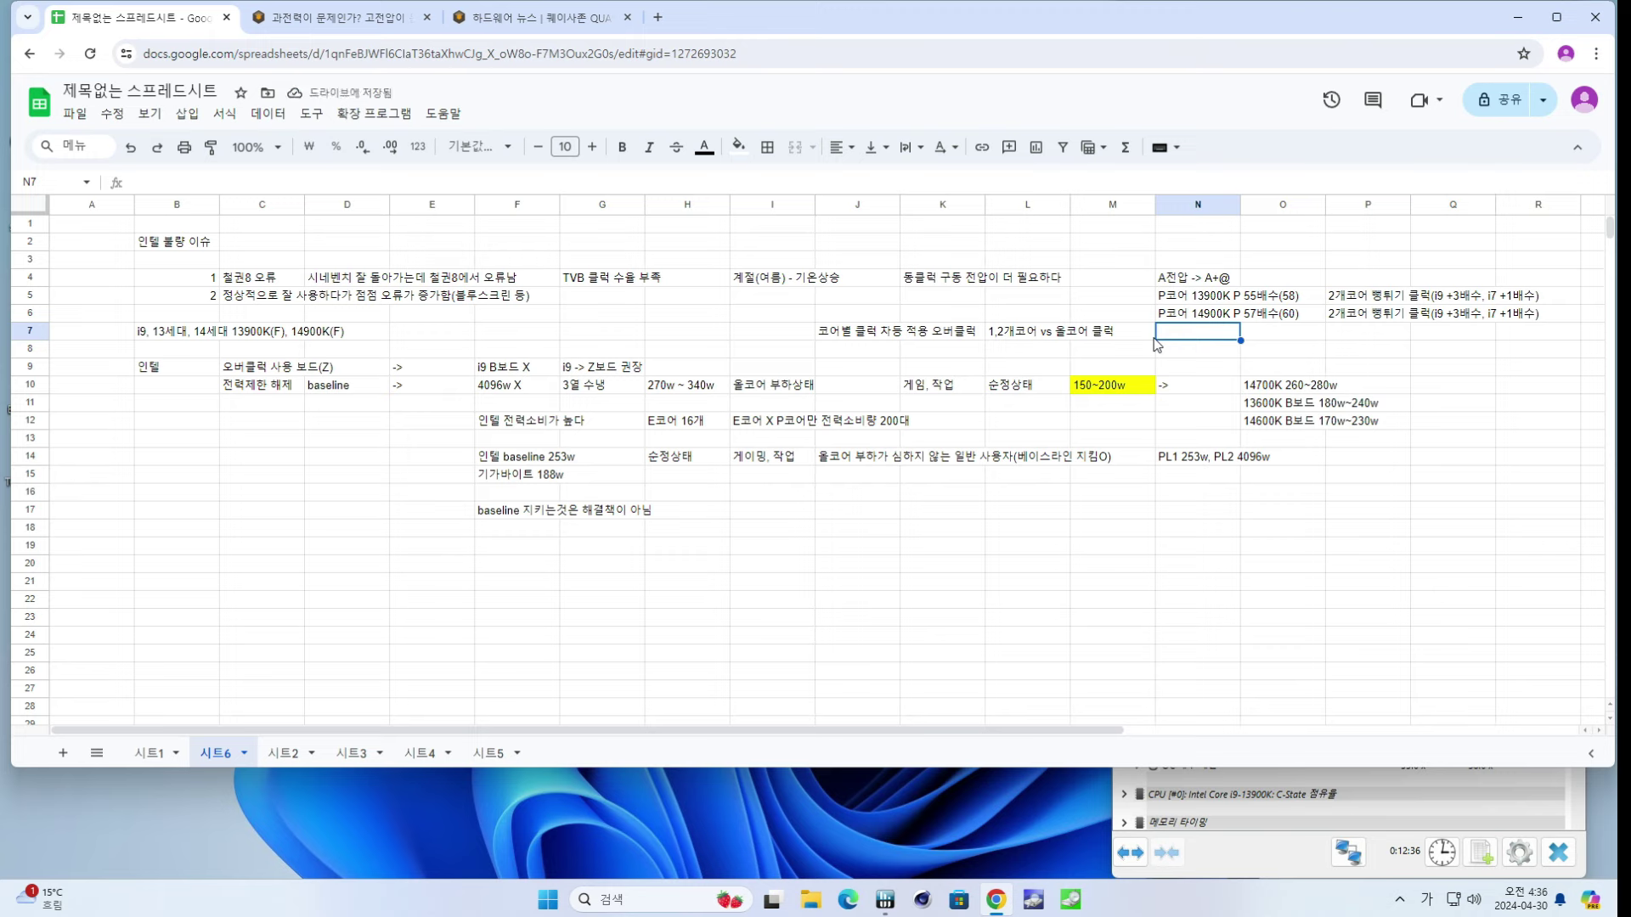
pyautogui.write('+2')
pyautogui.press('BackSpace')
pyautogui.write('1~2배수')
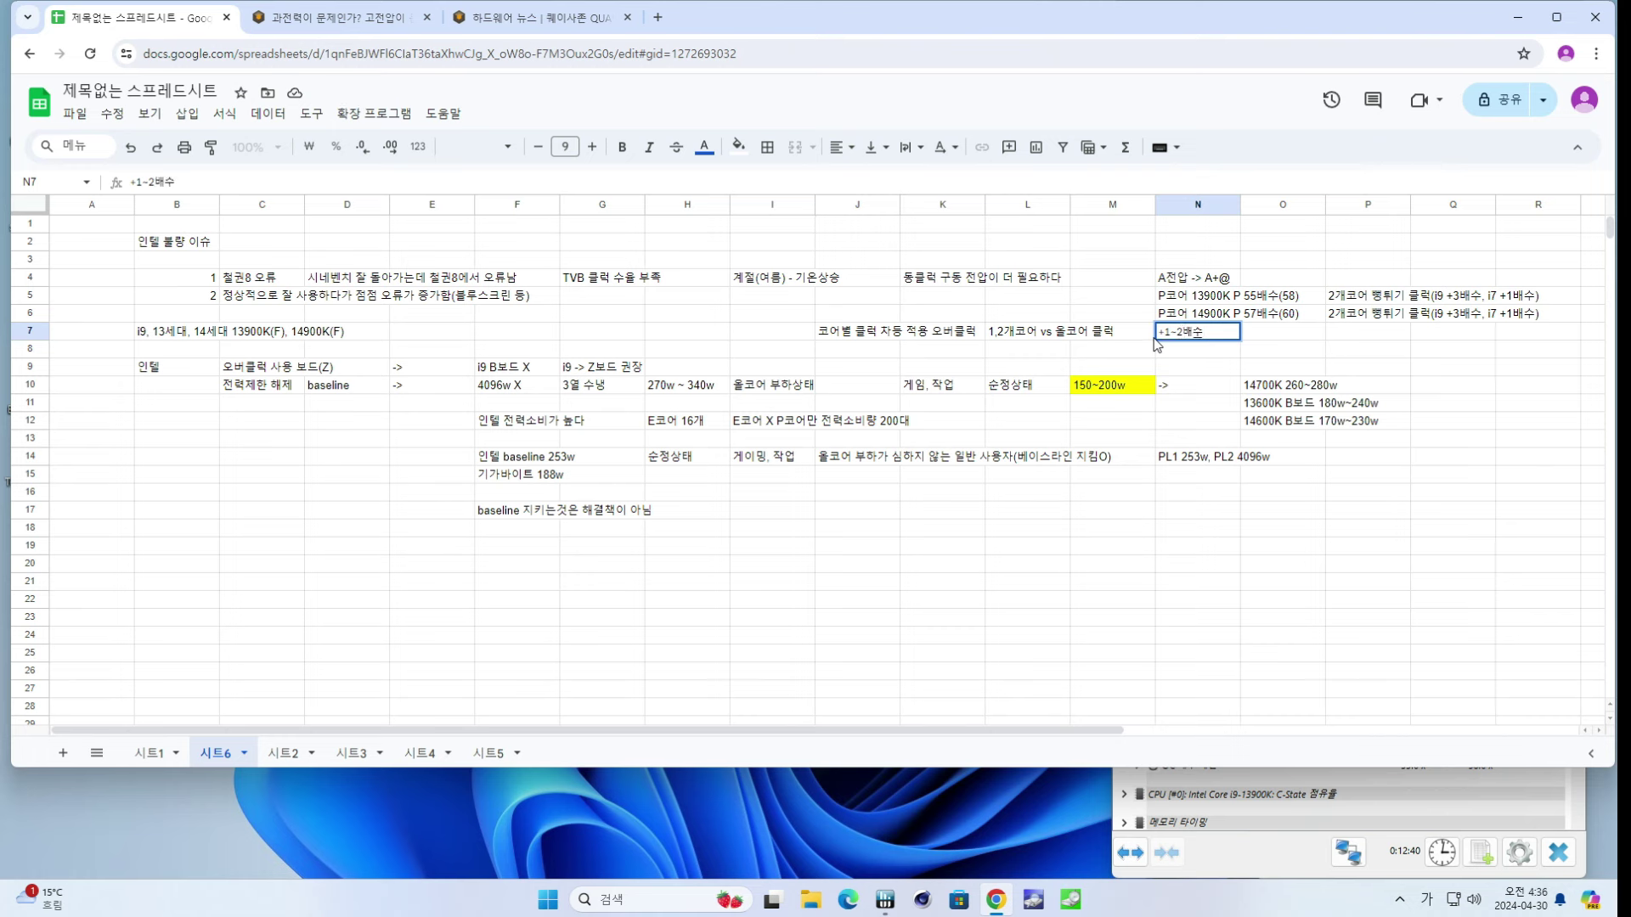
pyautogui.press('Home')
pyautogui.press('Delete')
pyautogui.hotkey('ctrl', 'Return')
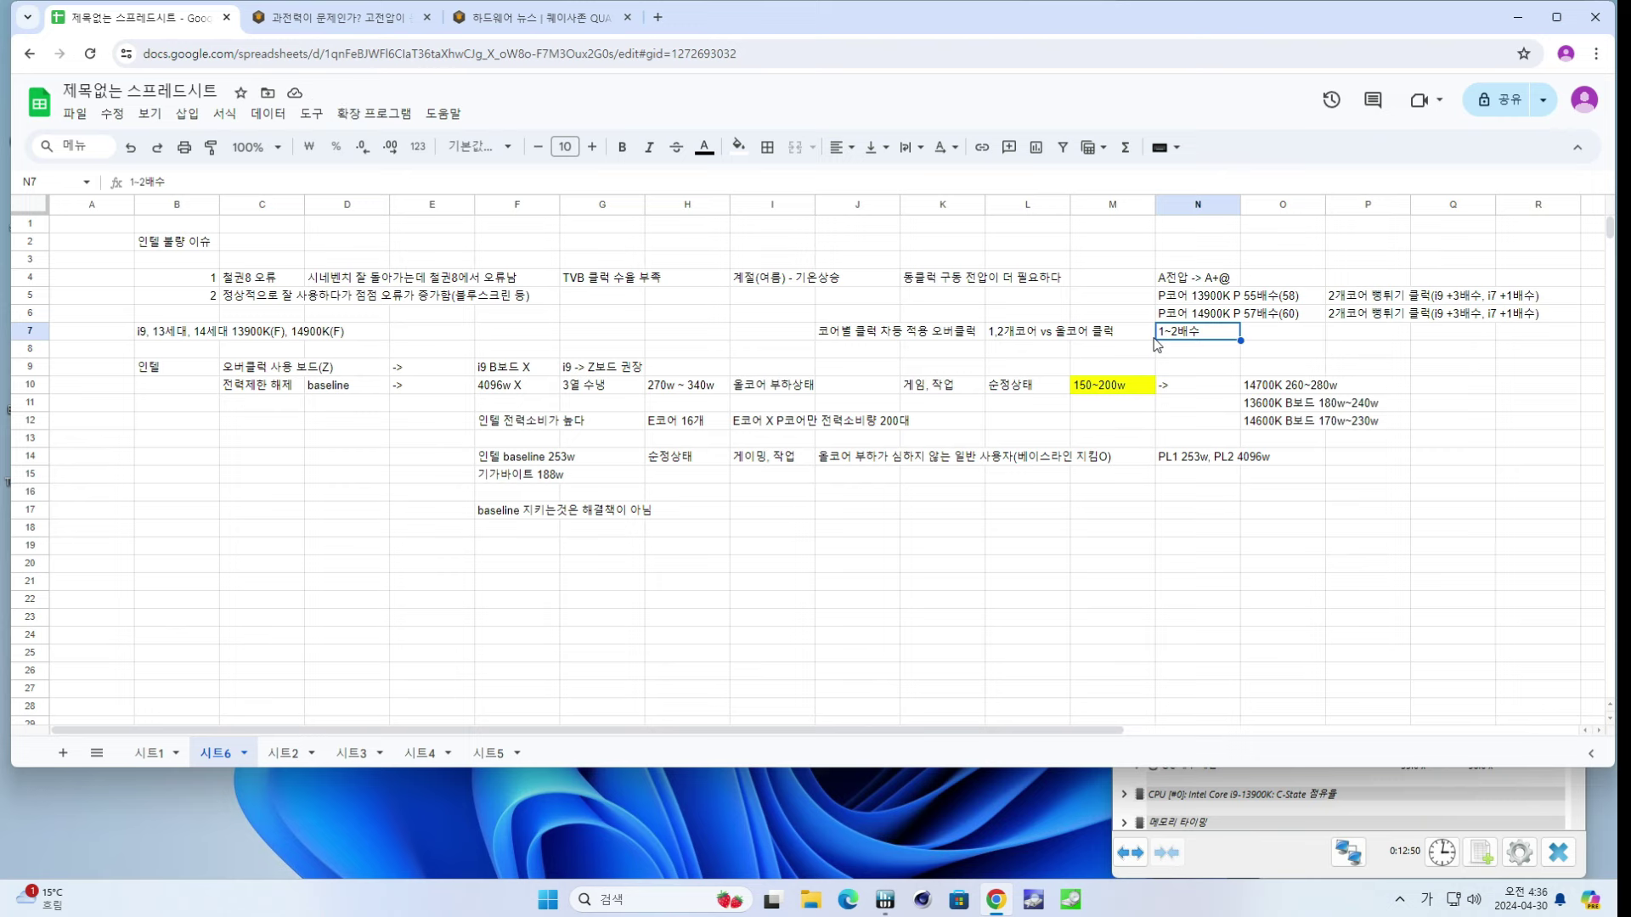
pyautogui.press('Up')
pyautogui.press('Up')
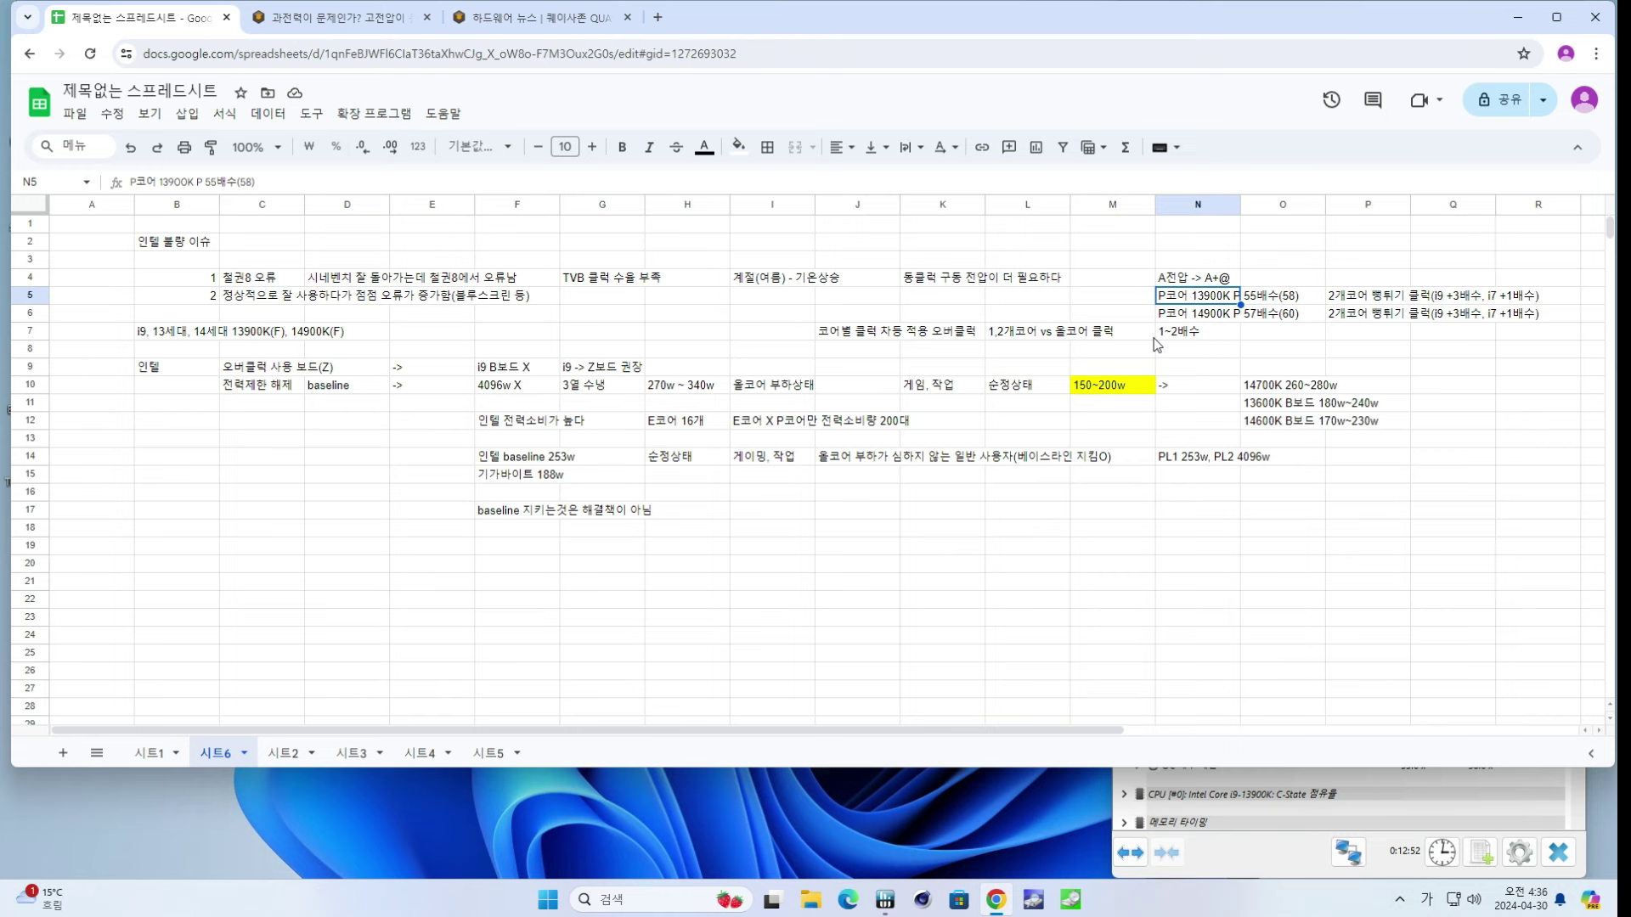
pyautogui.press('Down')
pyautogui.press('Down')
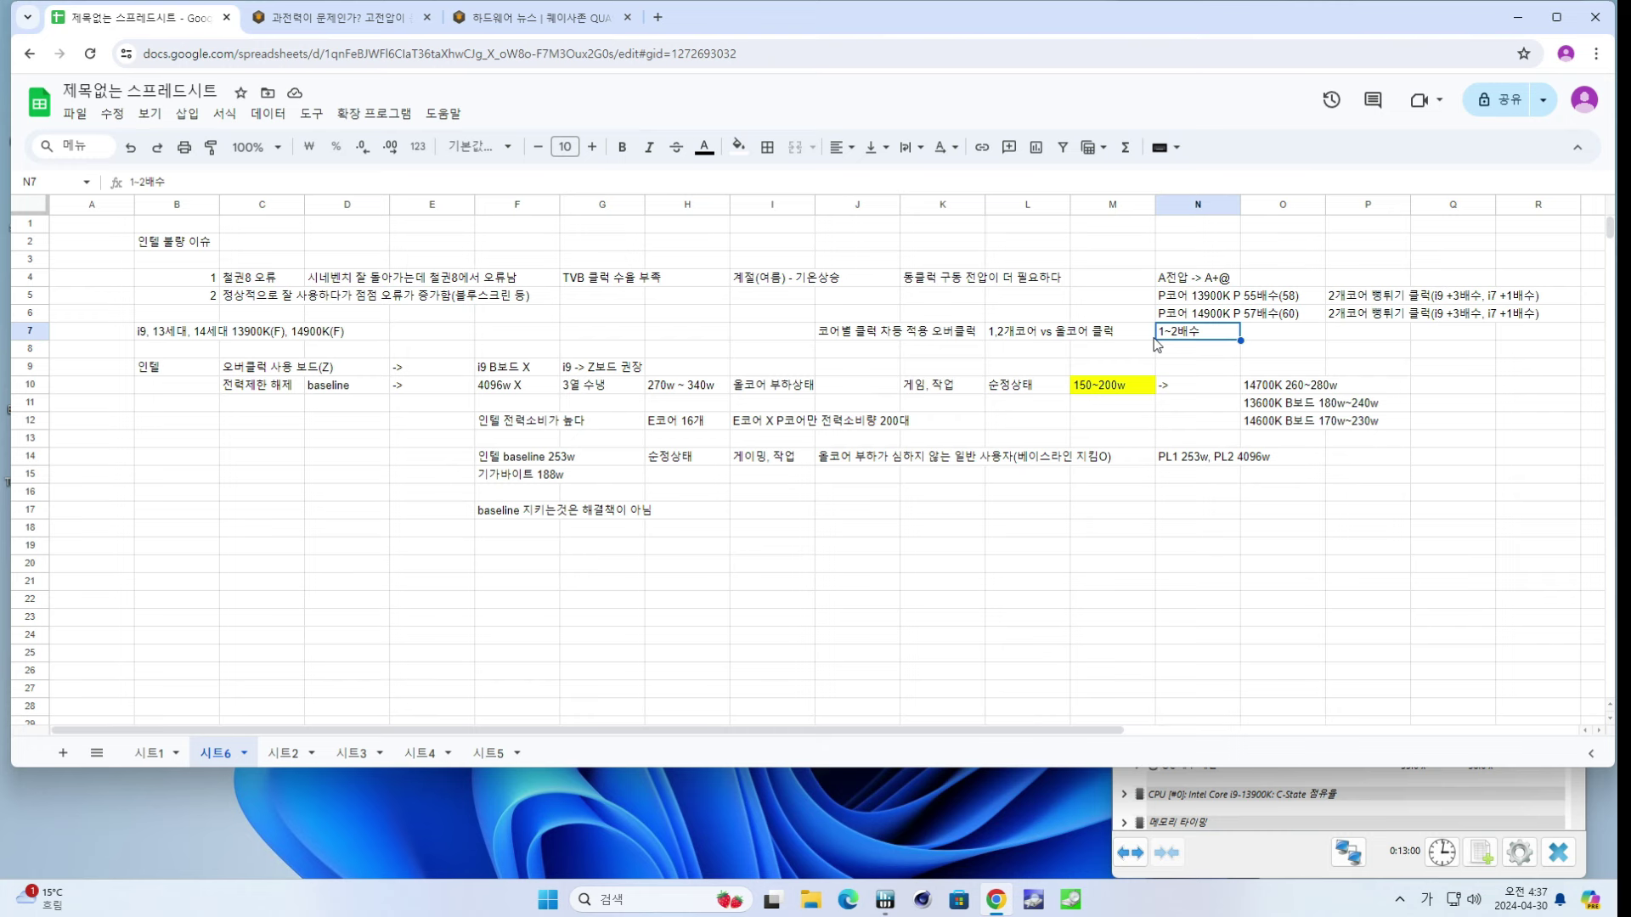
# - Enter the note "순정상태의 전압로드라인 -> 더 높은 전압이 인가 되어야 한다" in cell O7
pyautogui.press('Right')
pyautogui.write('순정상태의')
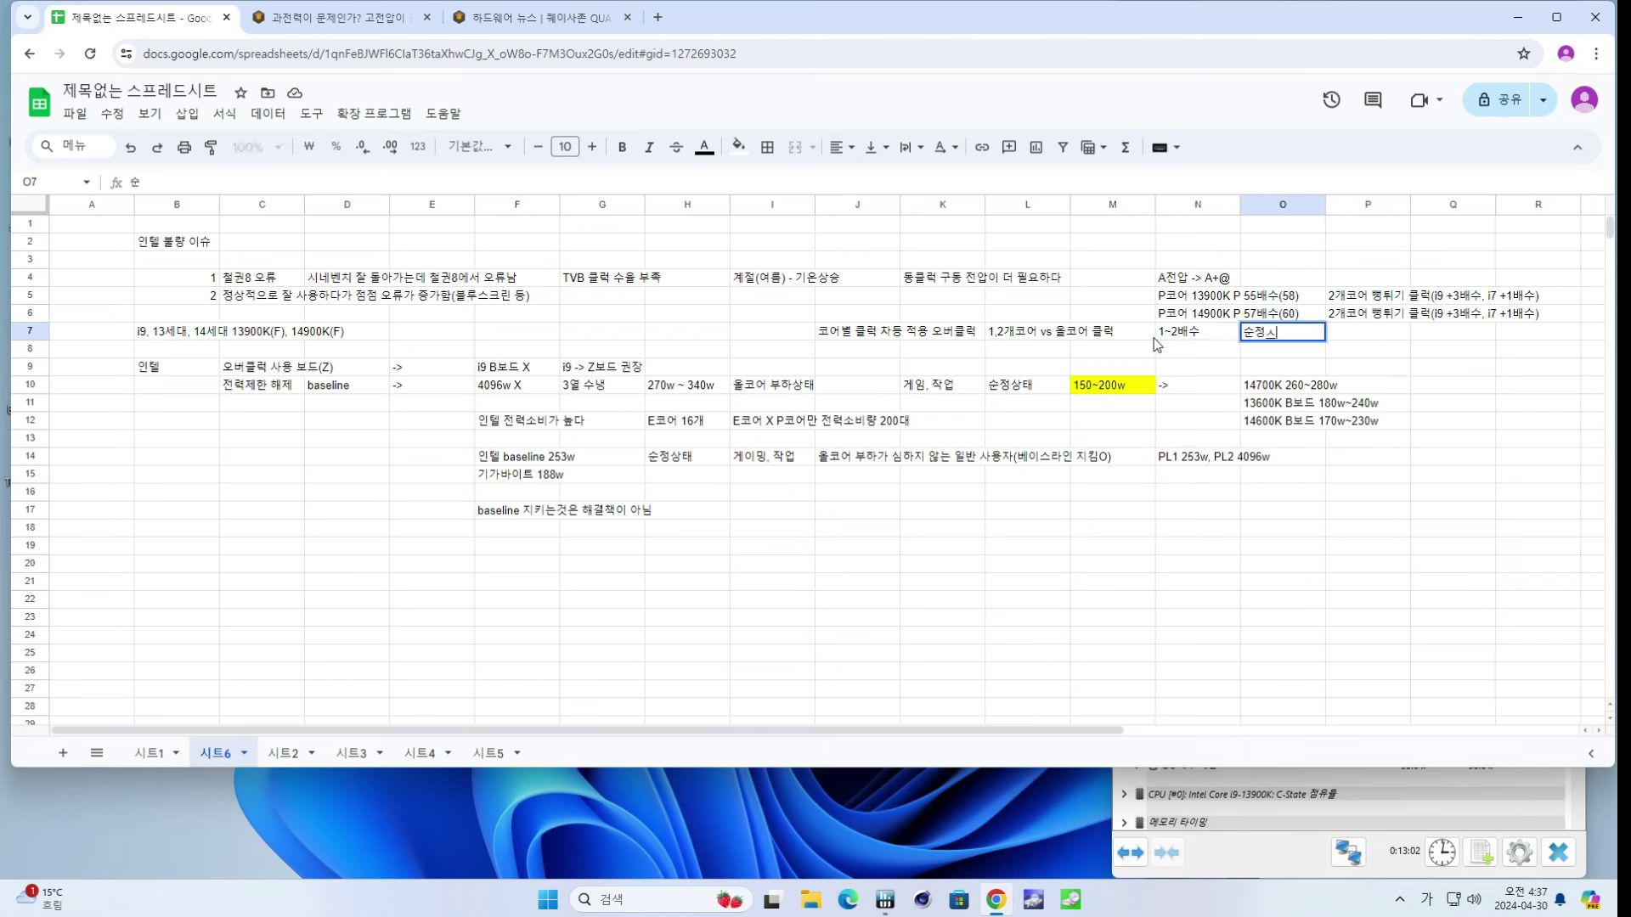
pyautogui.press('Hangul')
pyautogui.press('Hangul')
pyautogui.write('전압로드')
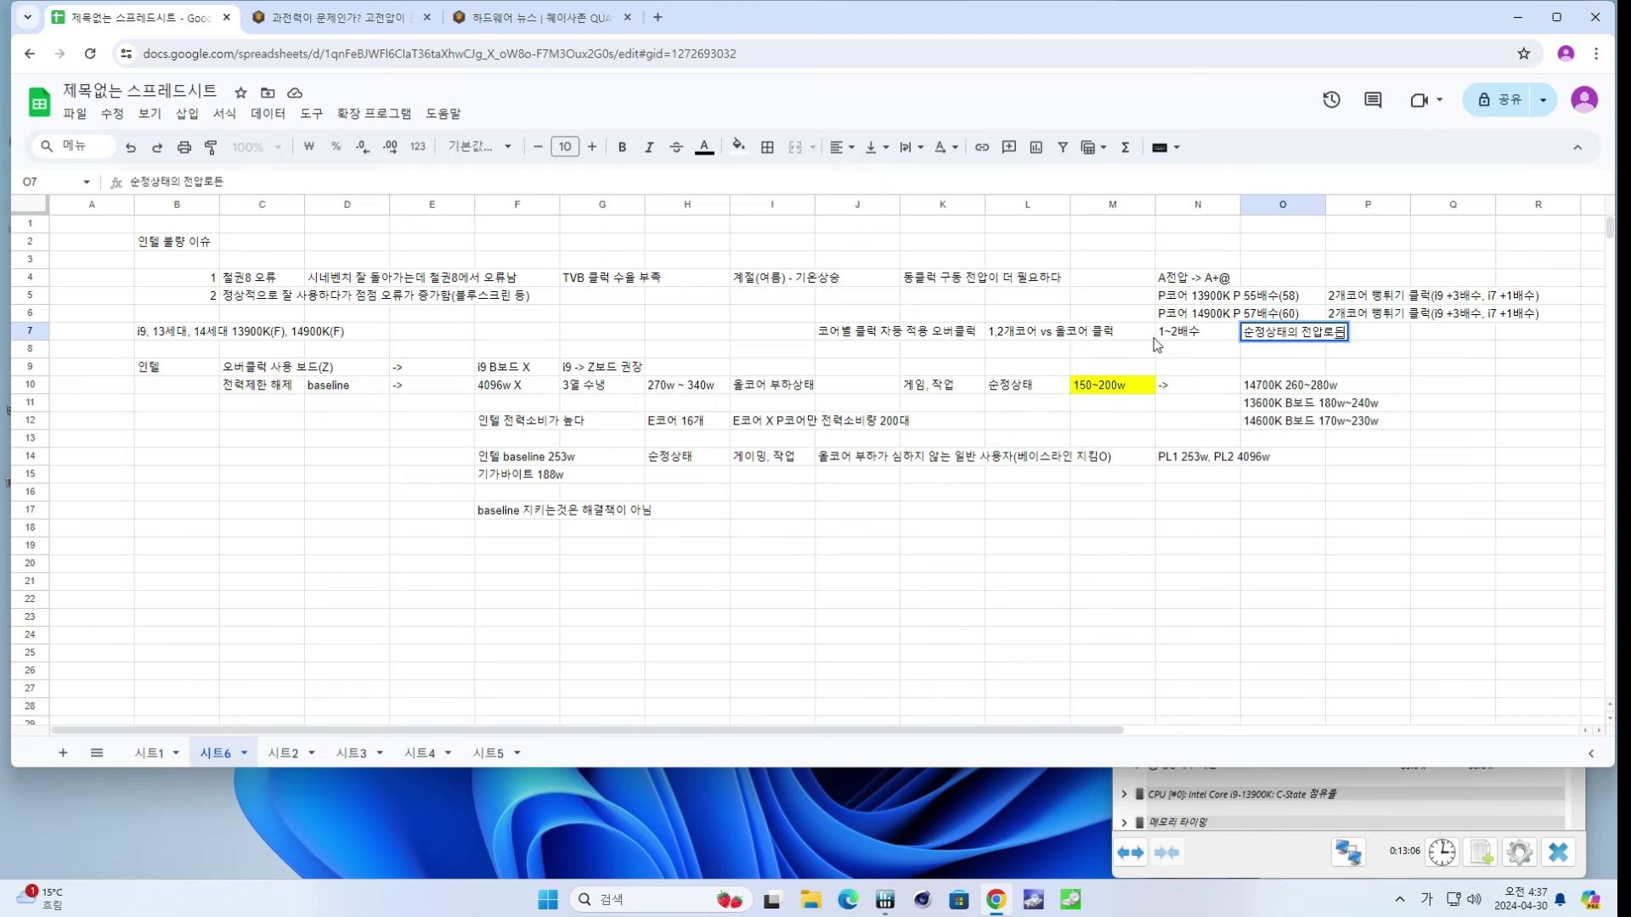
pyautogui.press('BackSpace')
pyautogui.write('라인 -> 더 높이')
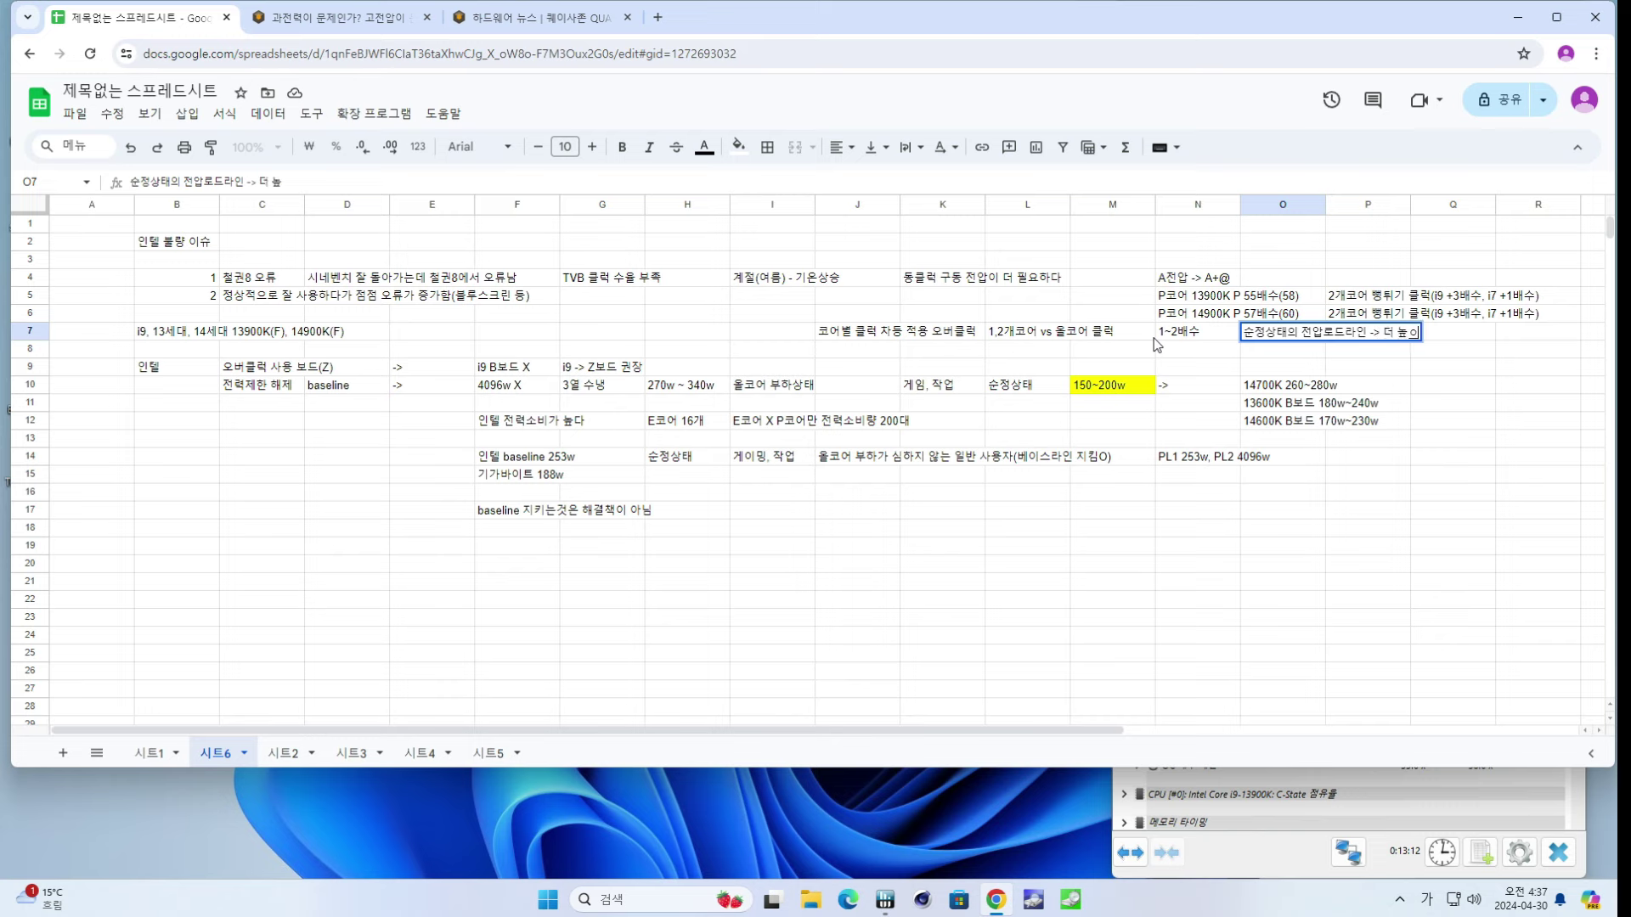
pyautogui.press('BackSpace')
pyautogui.write('은 전압이 인가')
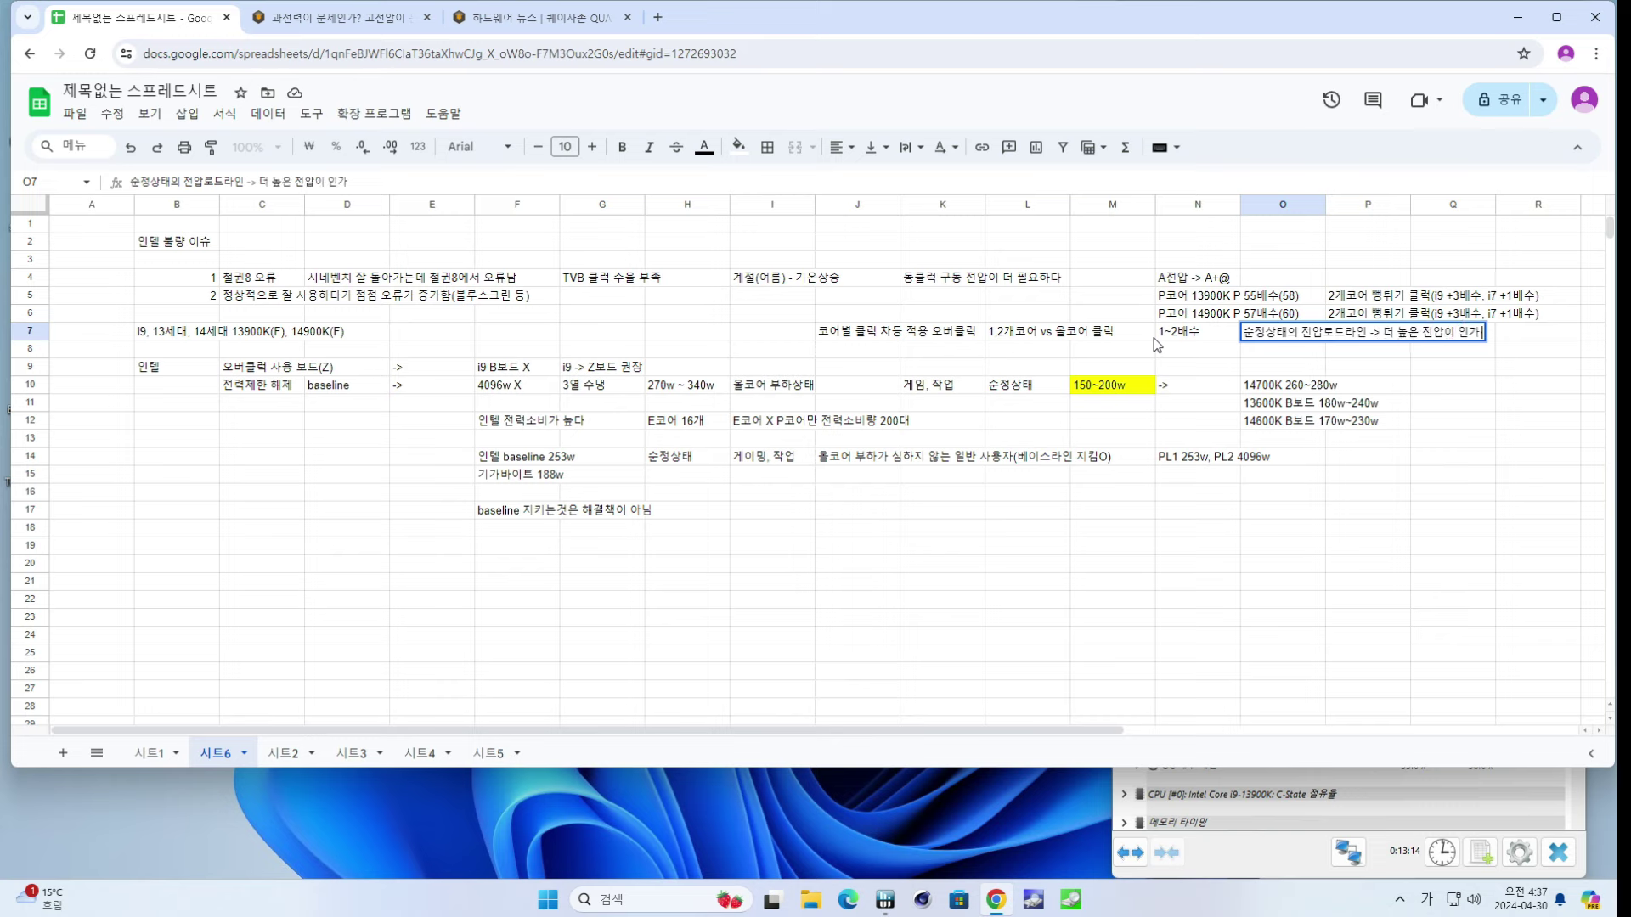
pyautogui.write(' 되어야 한다')
pyautogui.press('Return')
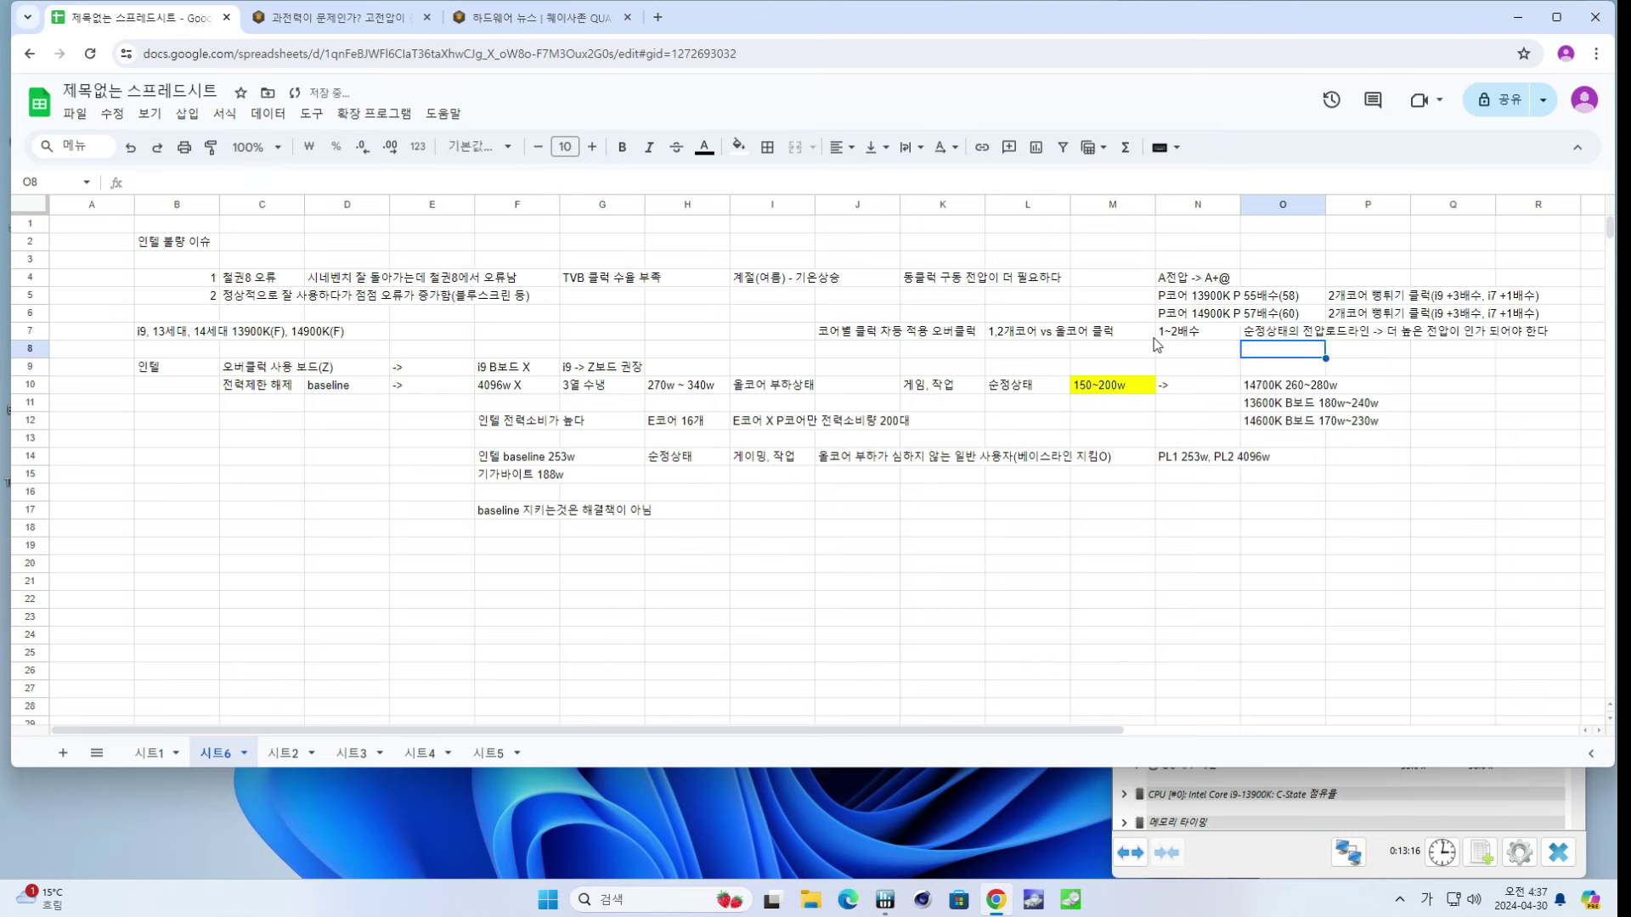
# - Review the 13900K and 14900K multiplier notes in N5:N6 against the multiplier and load-line notes in row 7
pyautogui.press('Up')
pyautogui.press('Up')
pyautogui.press('Left')
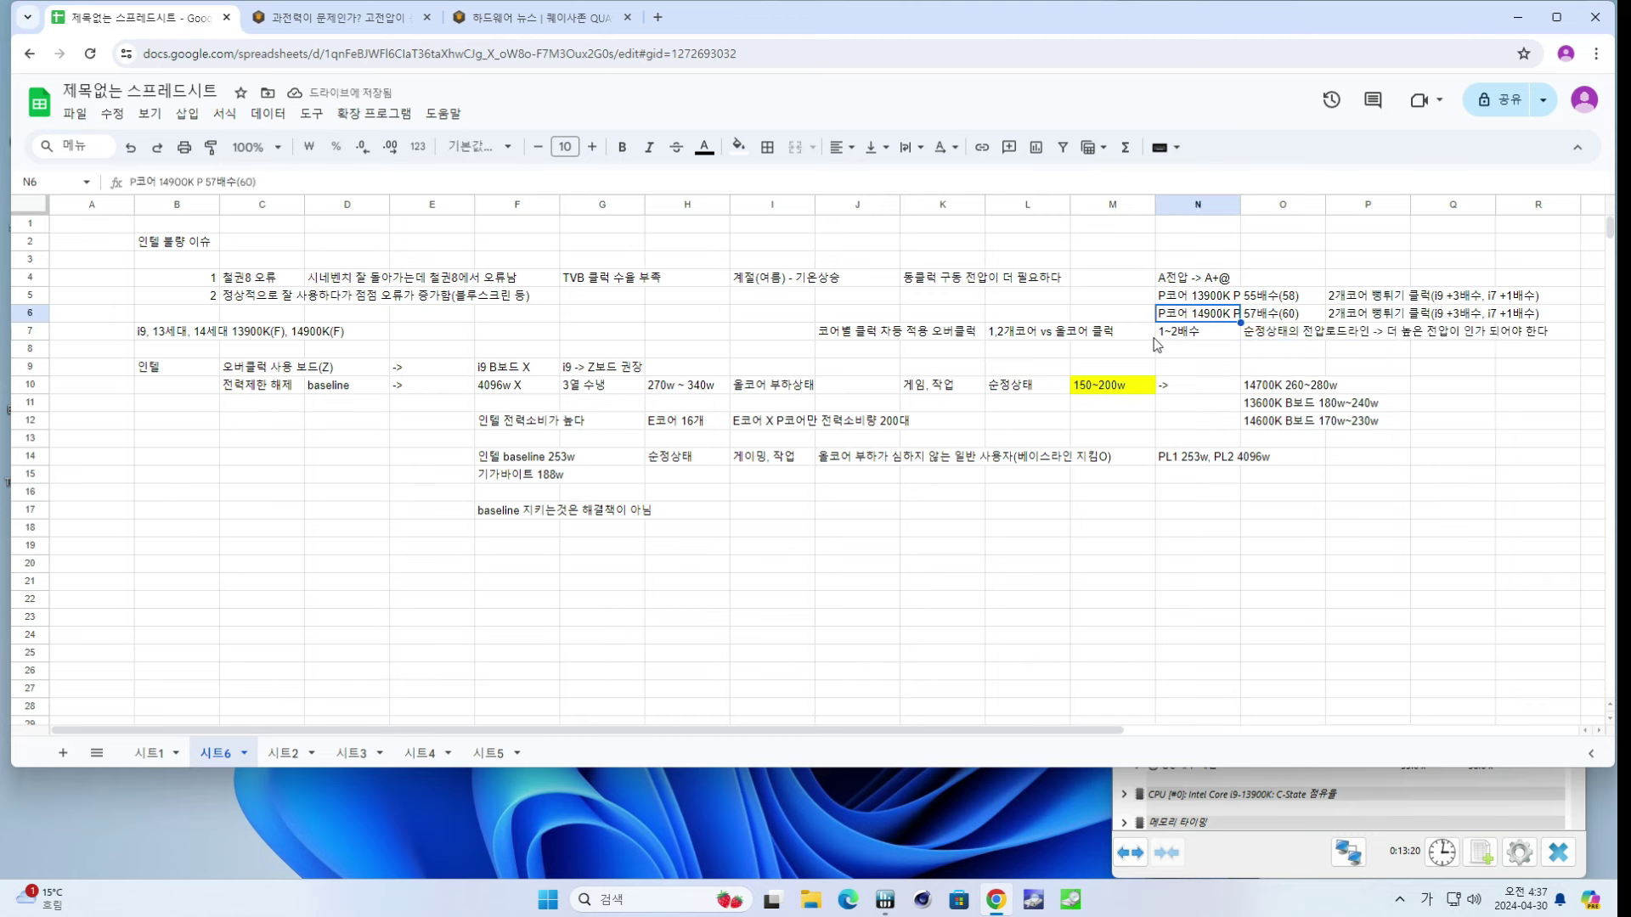
pyautogui.press('Up')
pyautogui.press('Down')
pyautogui.press('Down')
pyautogui.press('Right')
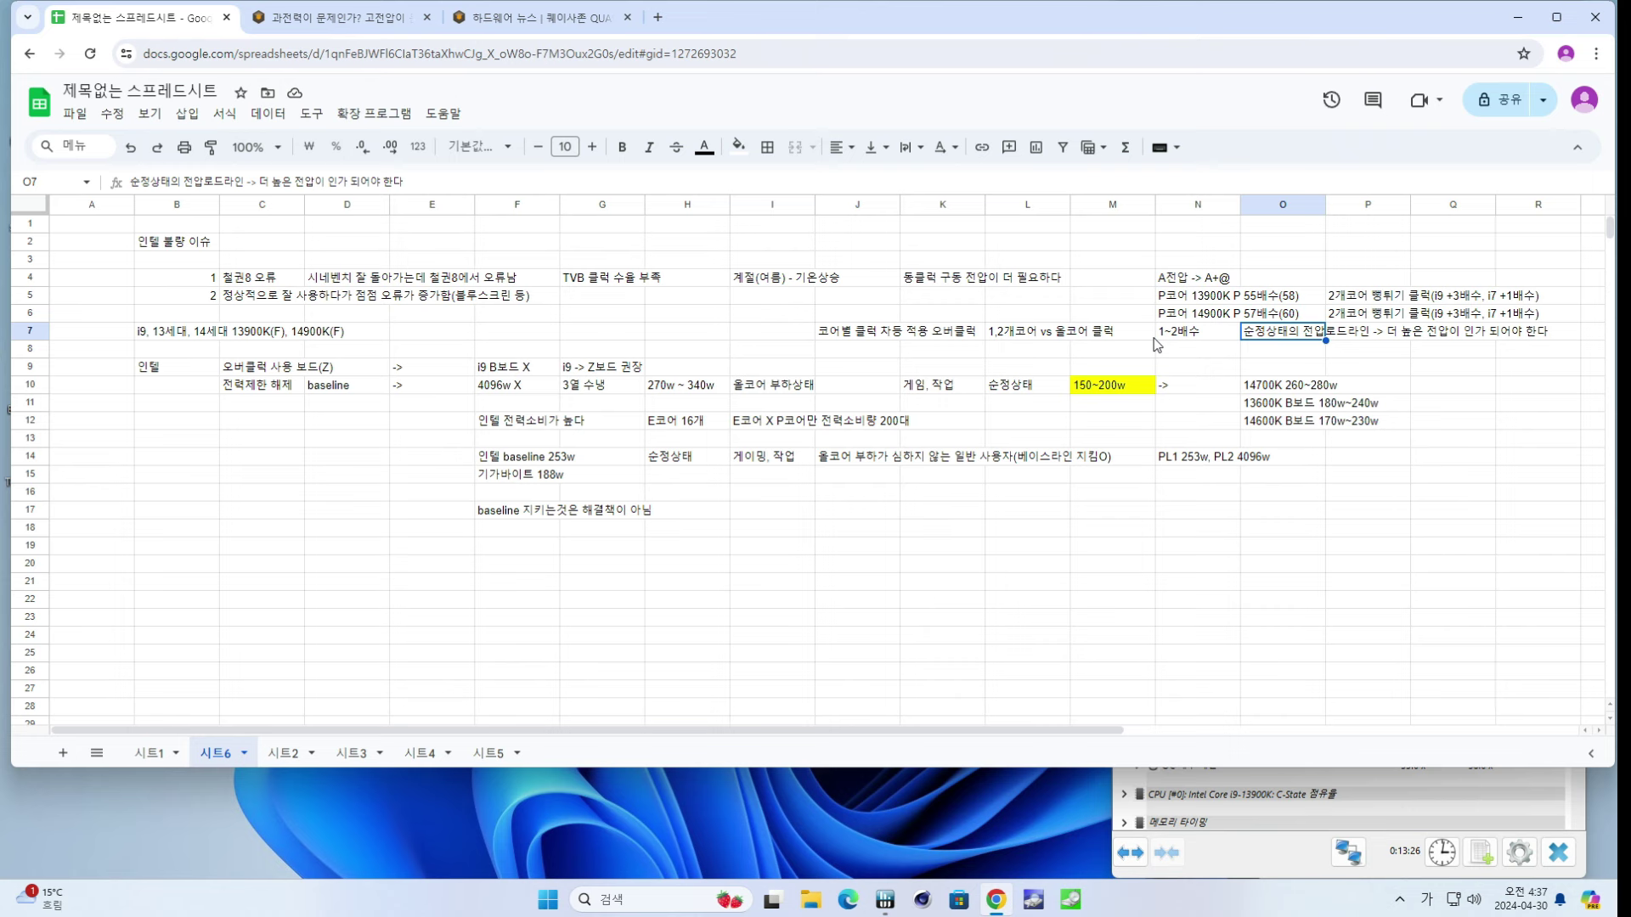
pyautogui.press('Up')
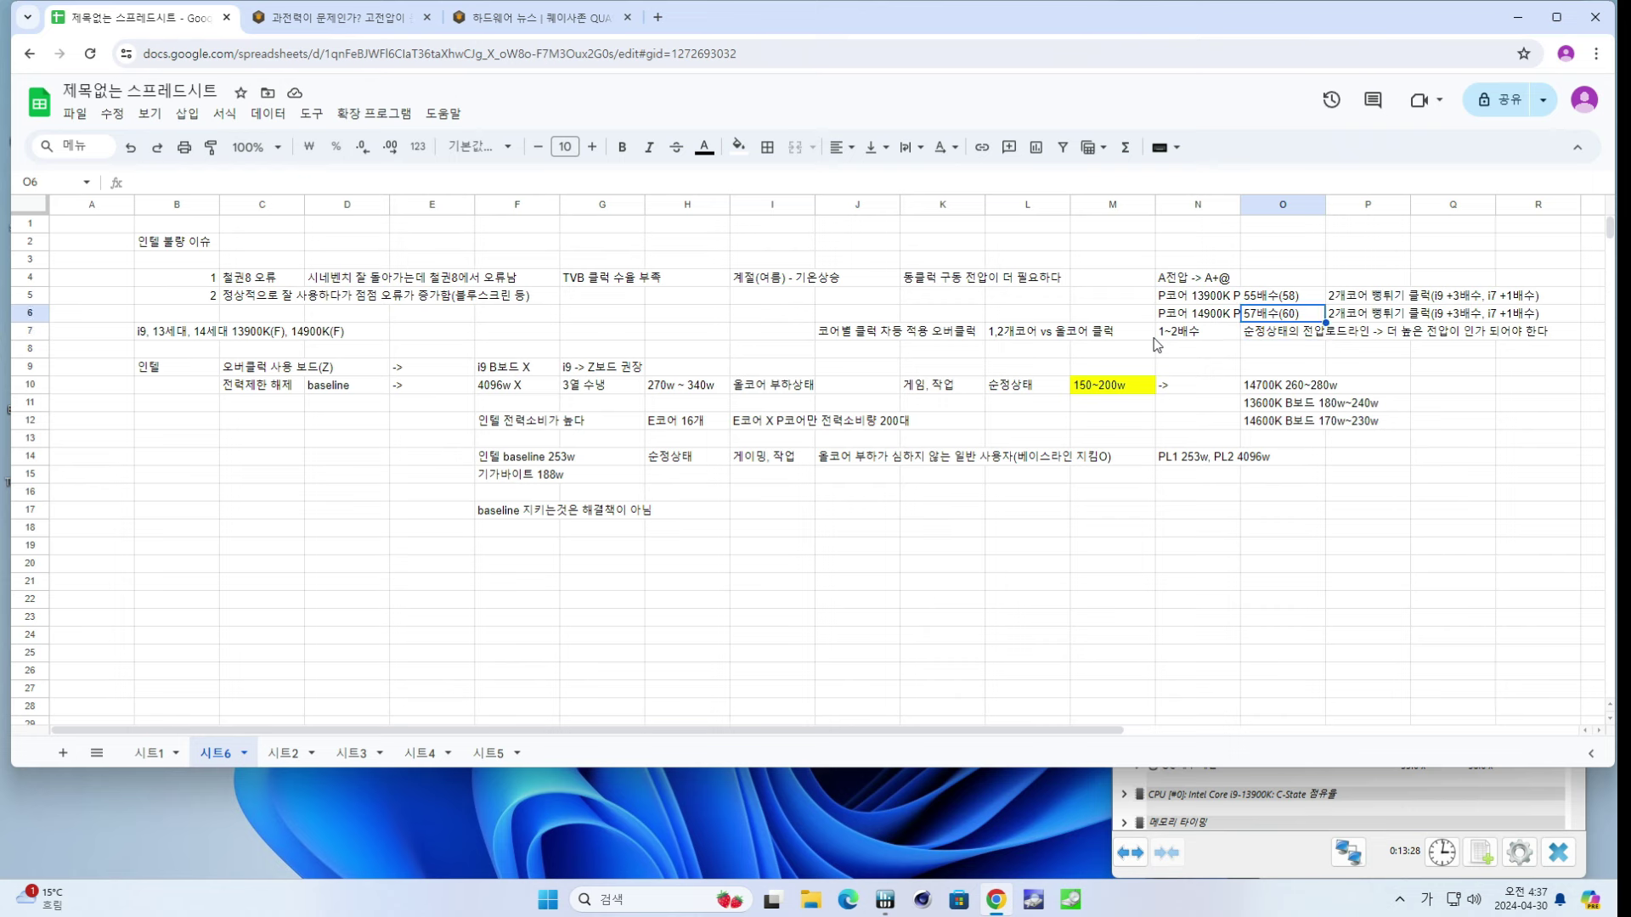
pyautogui.press('Left')
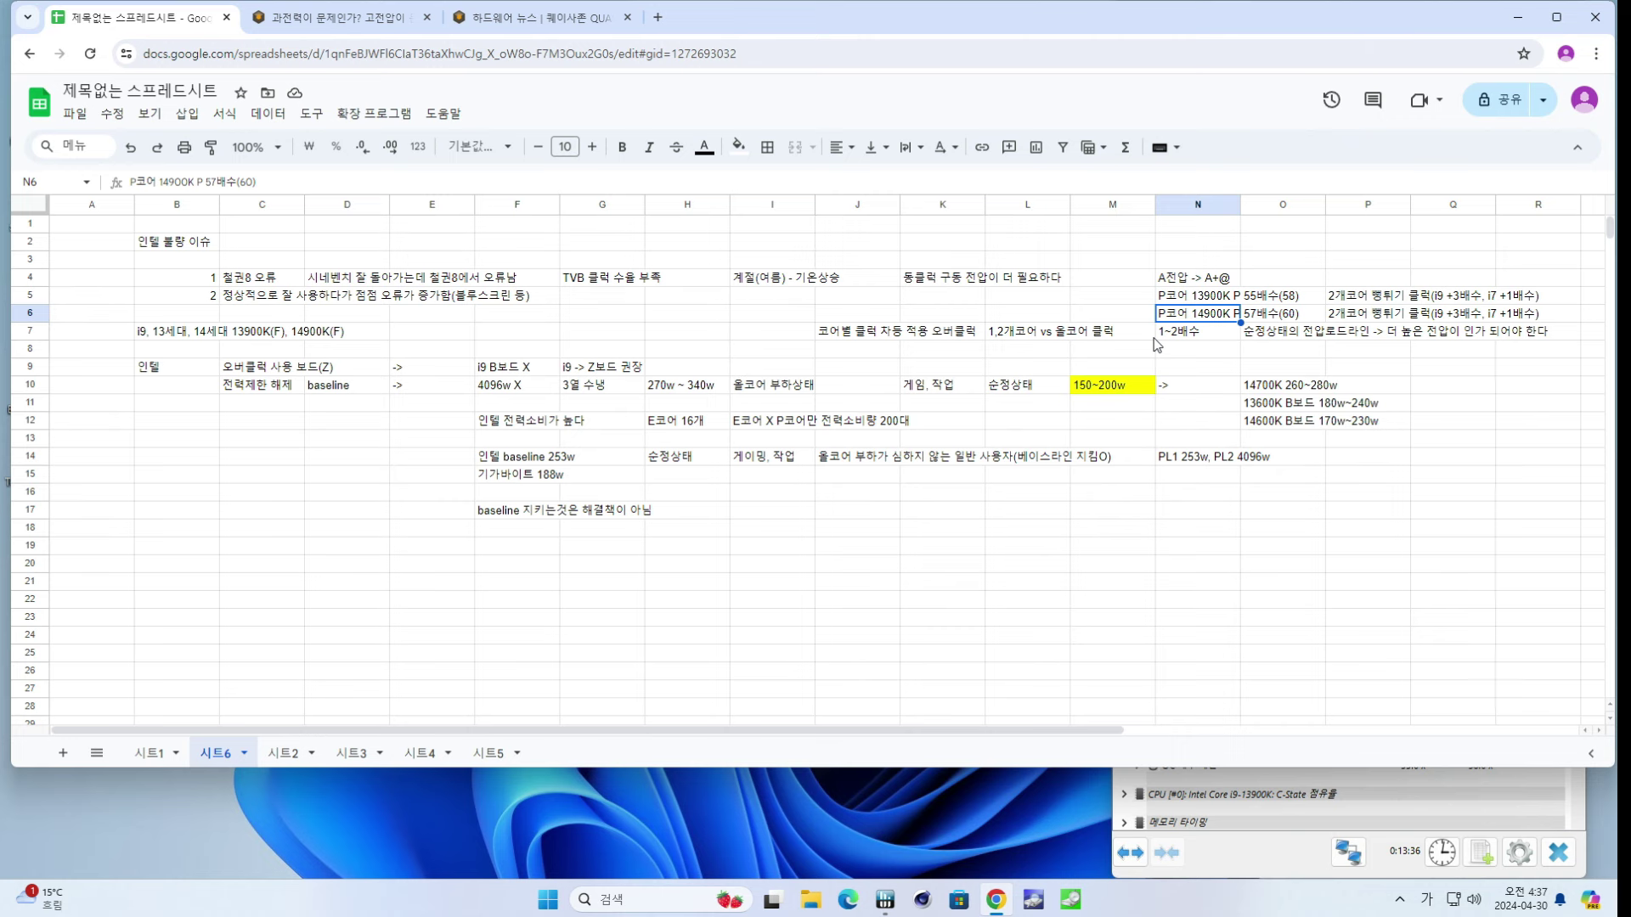
pyautogui.press('Down')
pyautogui.press('Down')
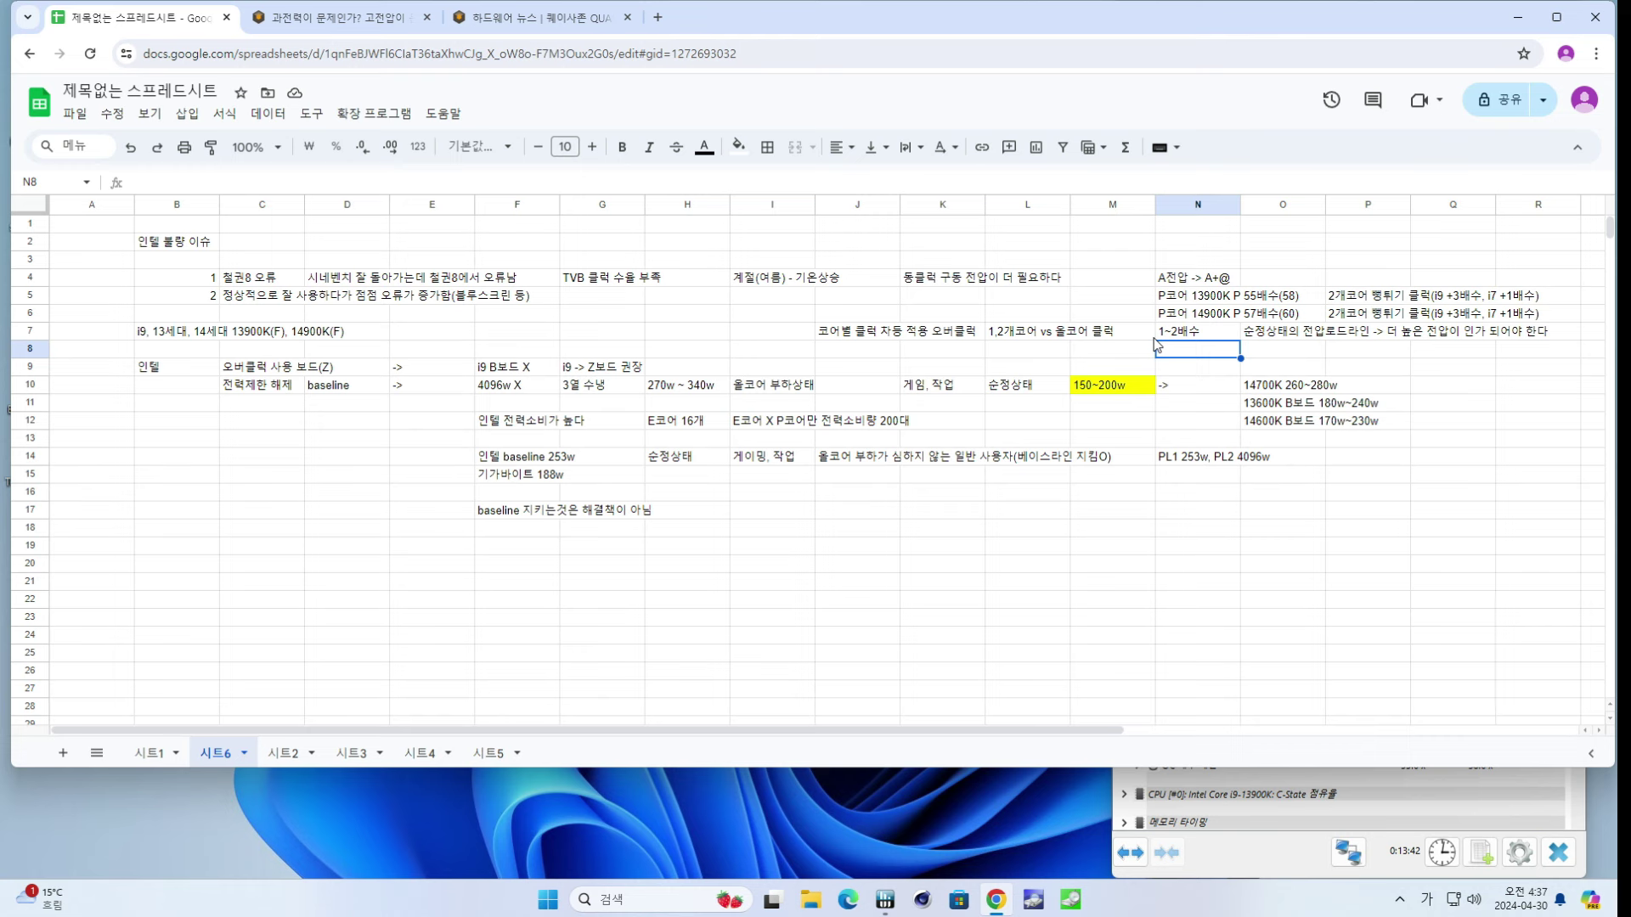
# - Enter "뻥튀기 클럭" in cell F19 and "시스템이 2개 이하의 코어를 사용 할 때 작동" in cell G19
pyautogui.press('Down')
pyautogui.press('Down')
pyautogui.press('Down')
pyautogui.press('Down')
pyautogui.press('Down')
pyautogui.press('Down')
pyautogui.press('Down')
pyautogui.press('Down')
pyautogui.press('Down')
pyautogui.press('Down')
pyautogui.press('Down')
pyautogui.press('Left')
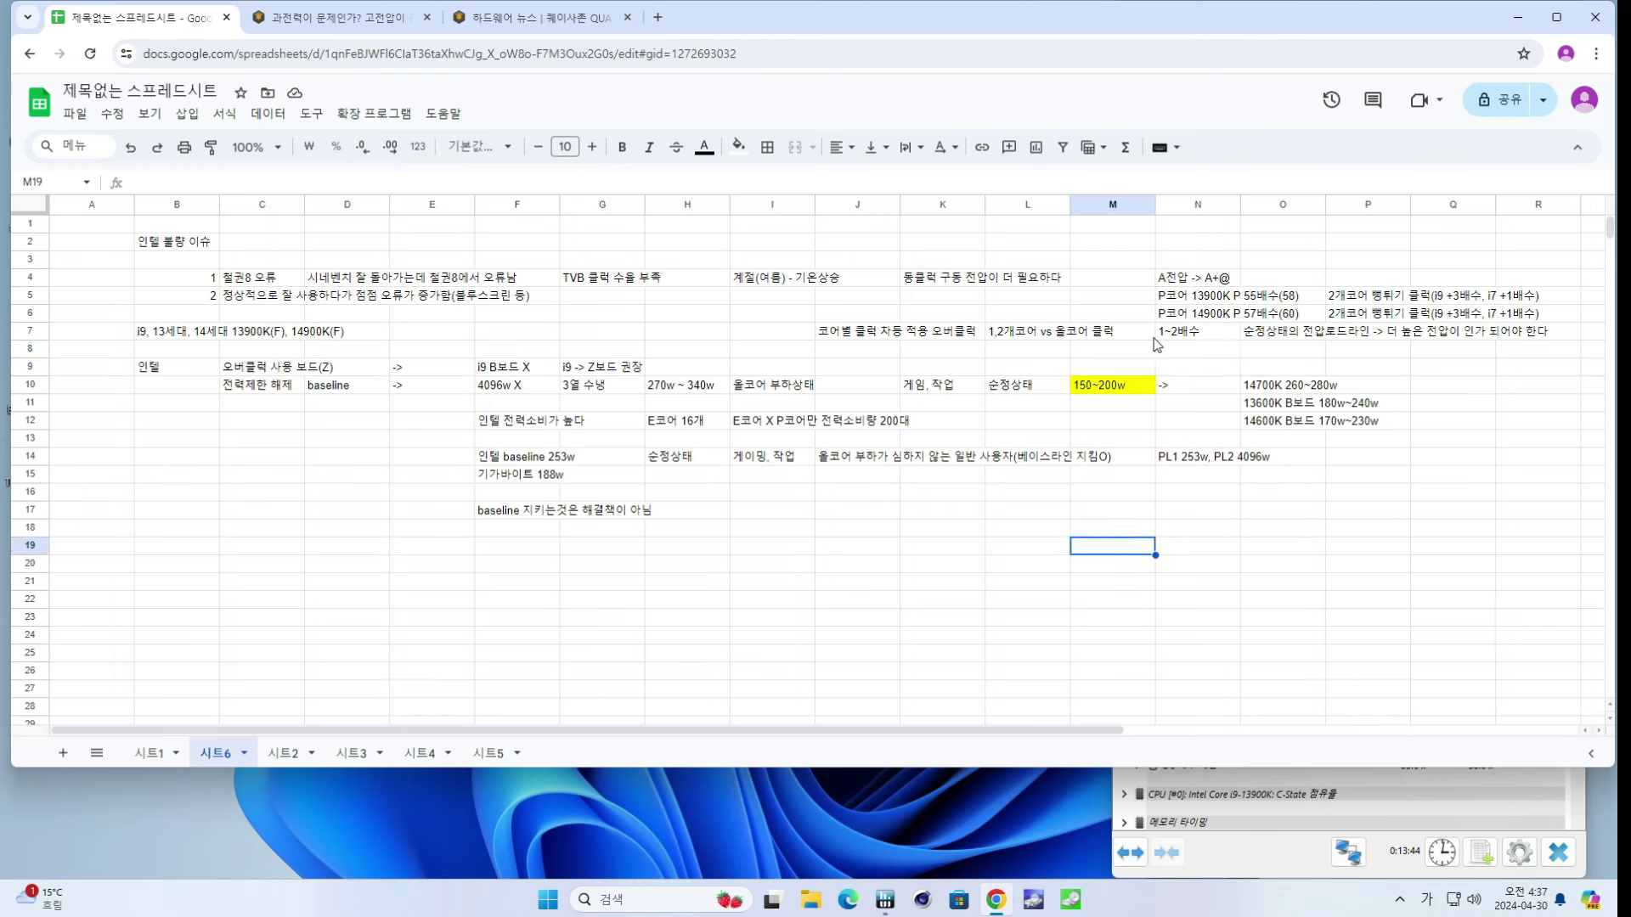
pyautogui.press('Left')
pyautogui.press('Left')
pyautogui.press('Left')
pyautogui.press('Left')
pyautogui.press('Left')
pyautogui.press('Left')
pyautogui.press('Left')
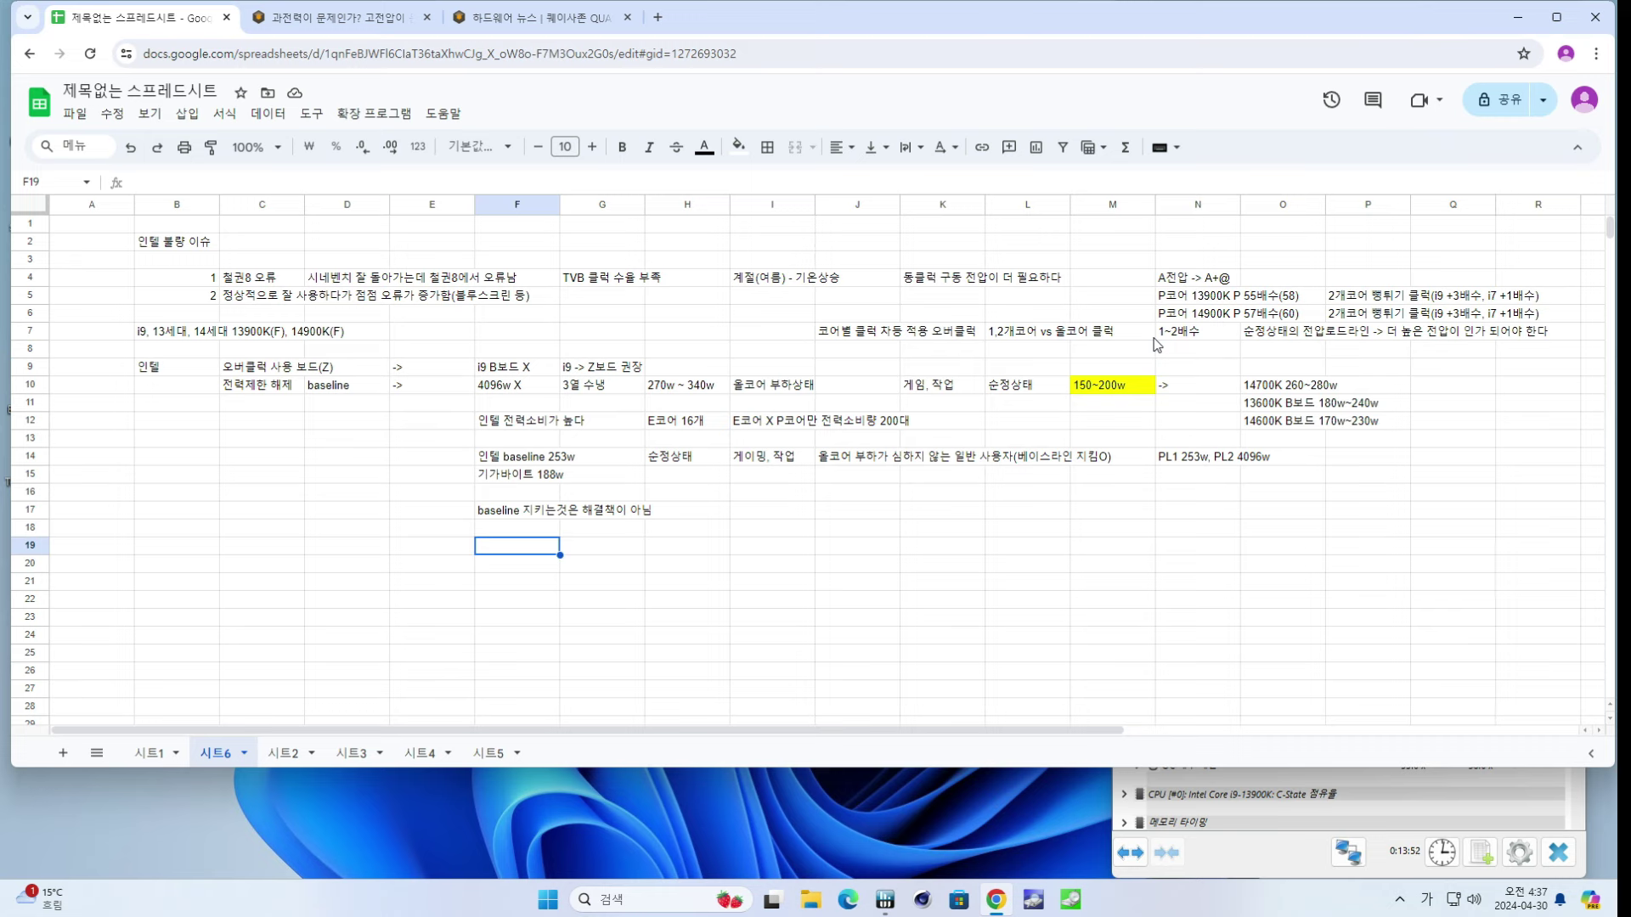
pyautogui.write('뻥튀기 클럭')
pyautogui.press('Tab')
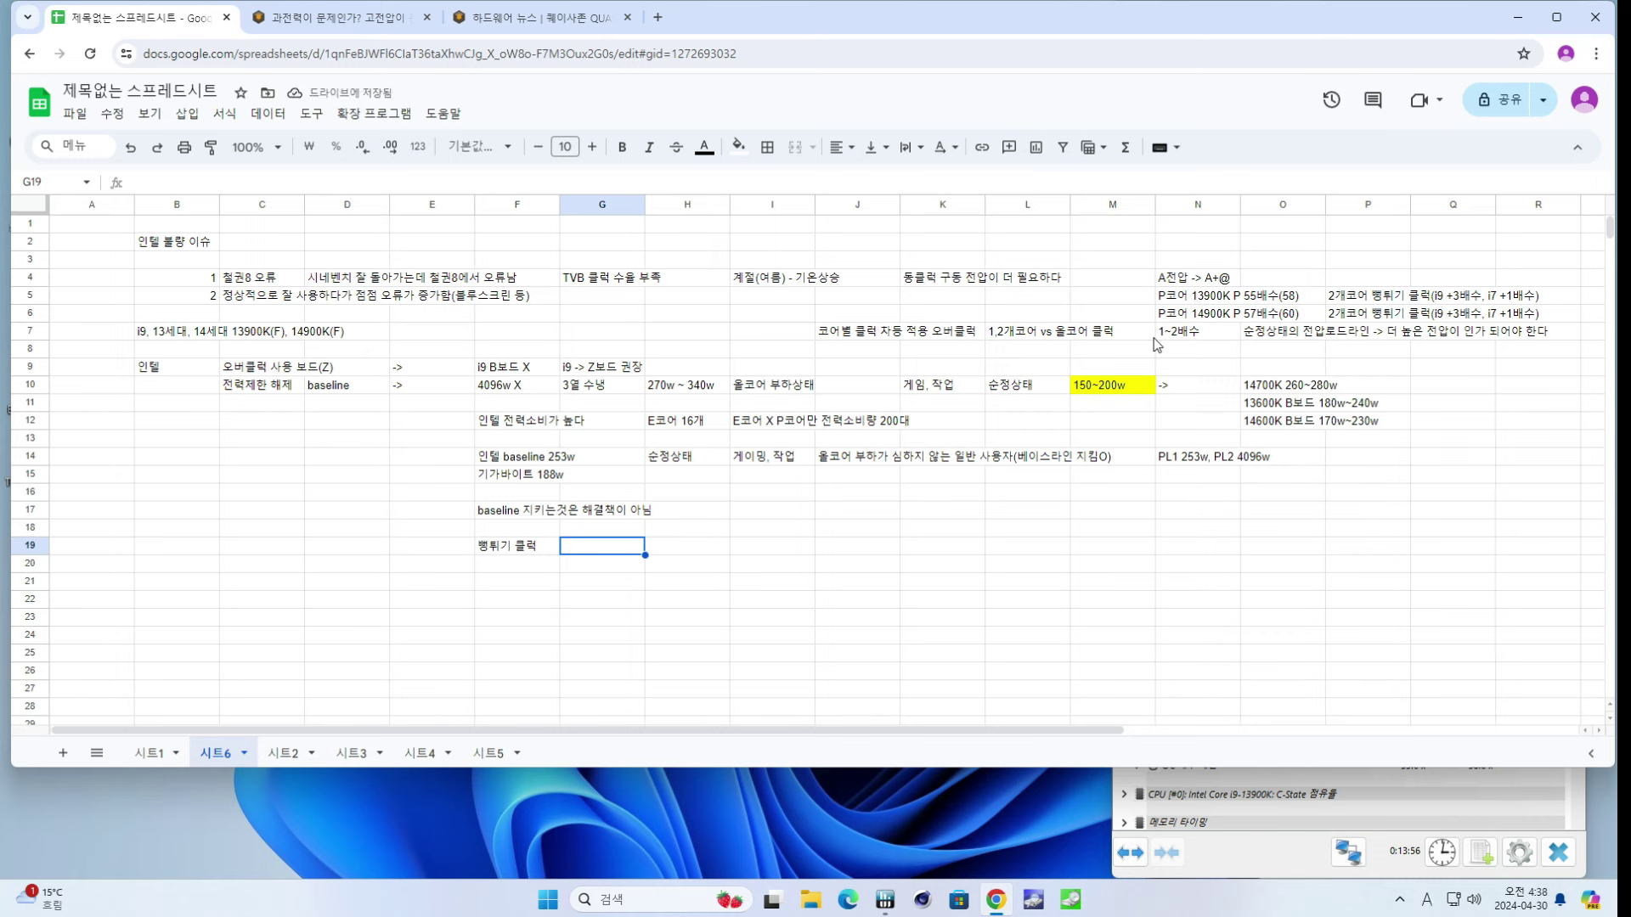
pyautogui.write('시스템이 2개 이하의 코어를 사용 할 때 작동')
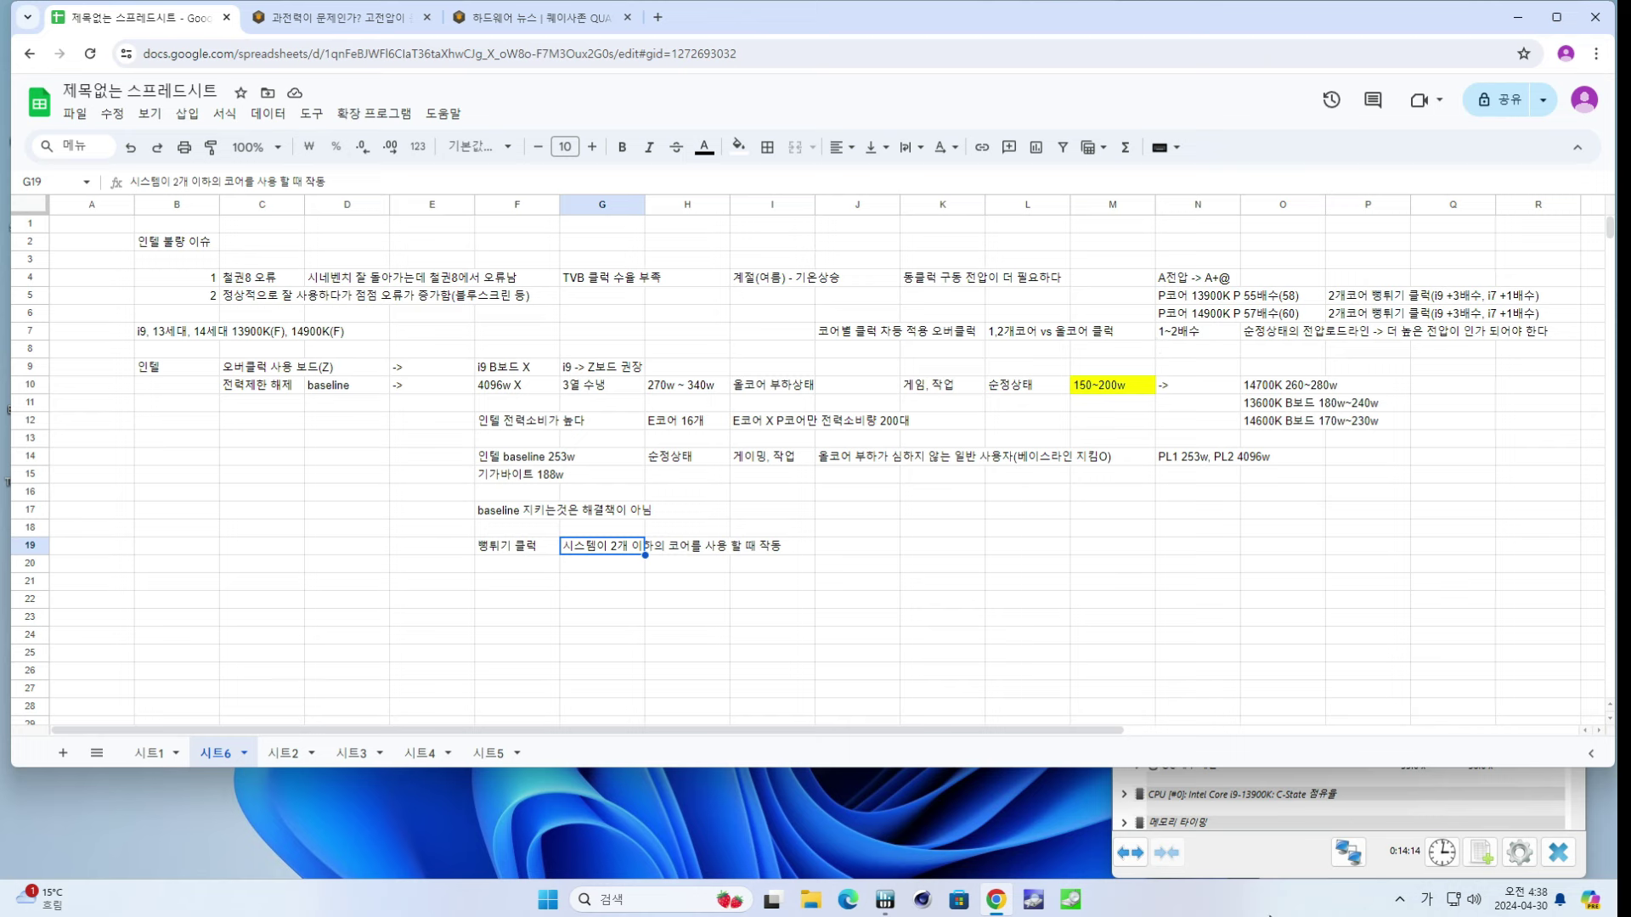
# - Open Task Manager, examine the detailed list of running processes, and close it
pyautogui.rightClick(1264, 904)
pyautogui.click(1327, 832)
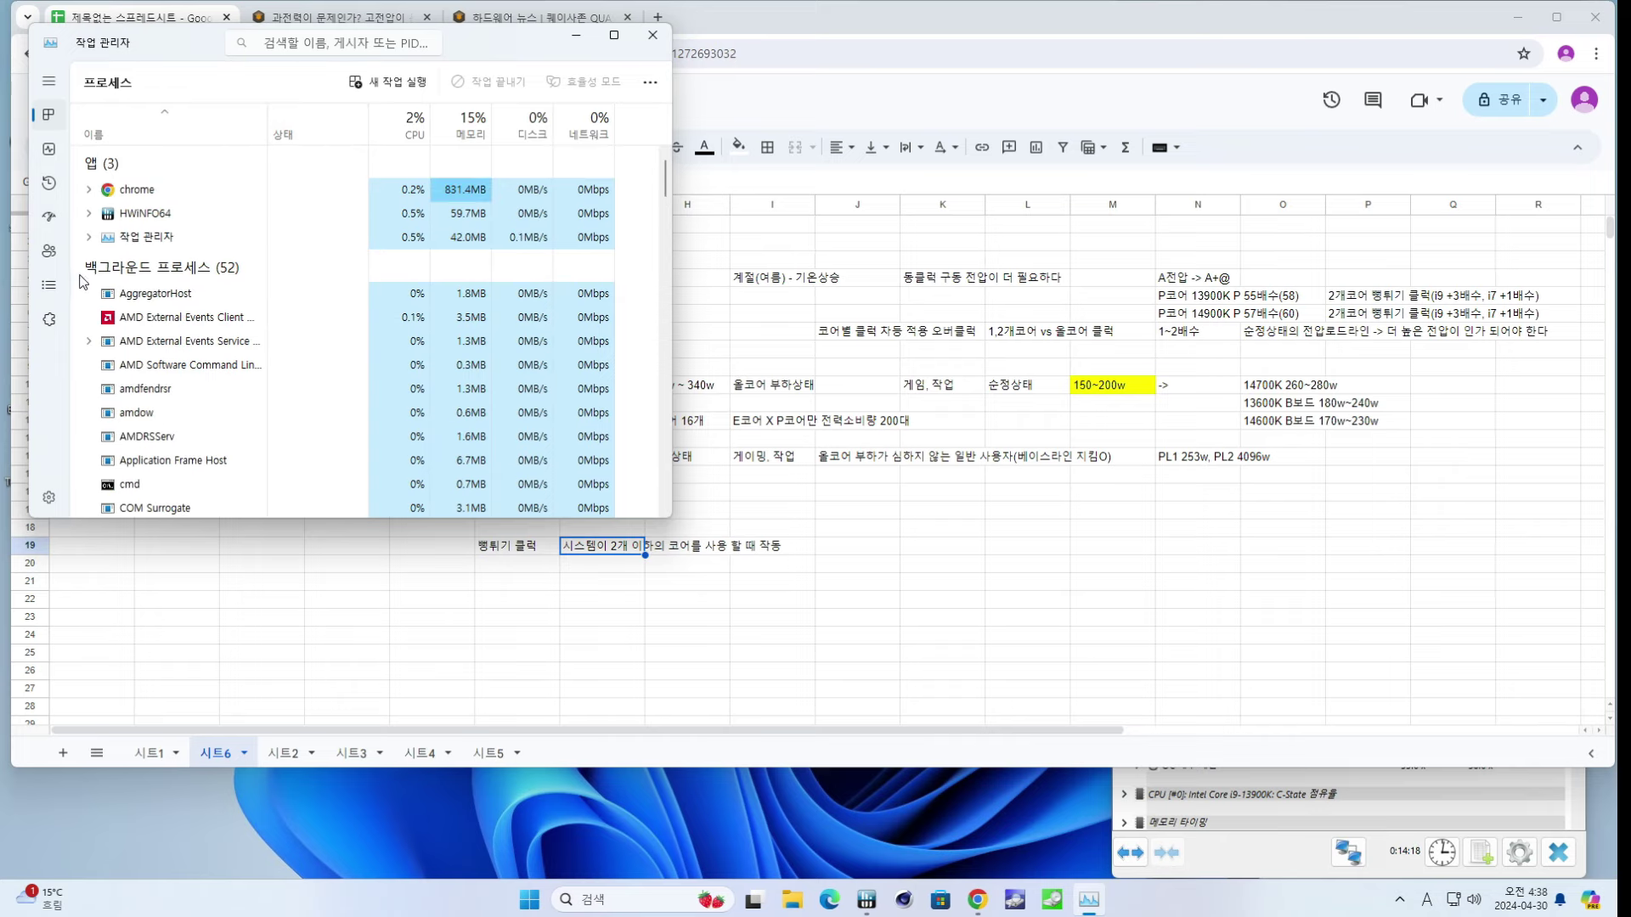
pyautogui.click(49, 284)
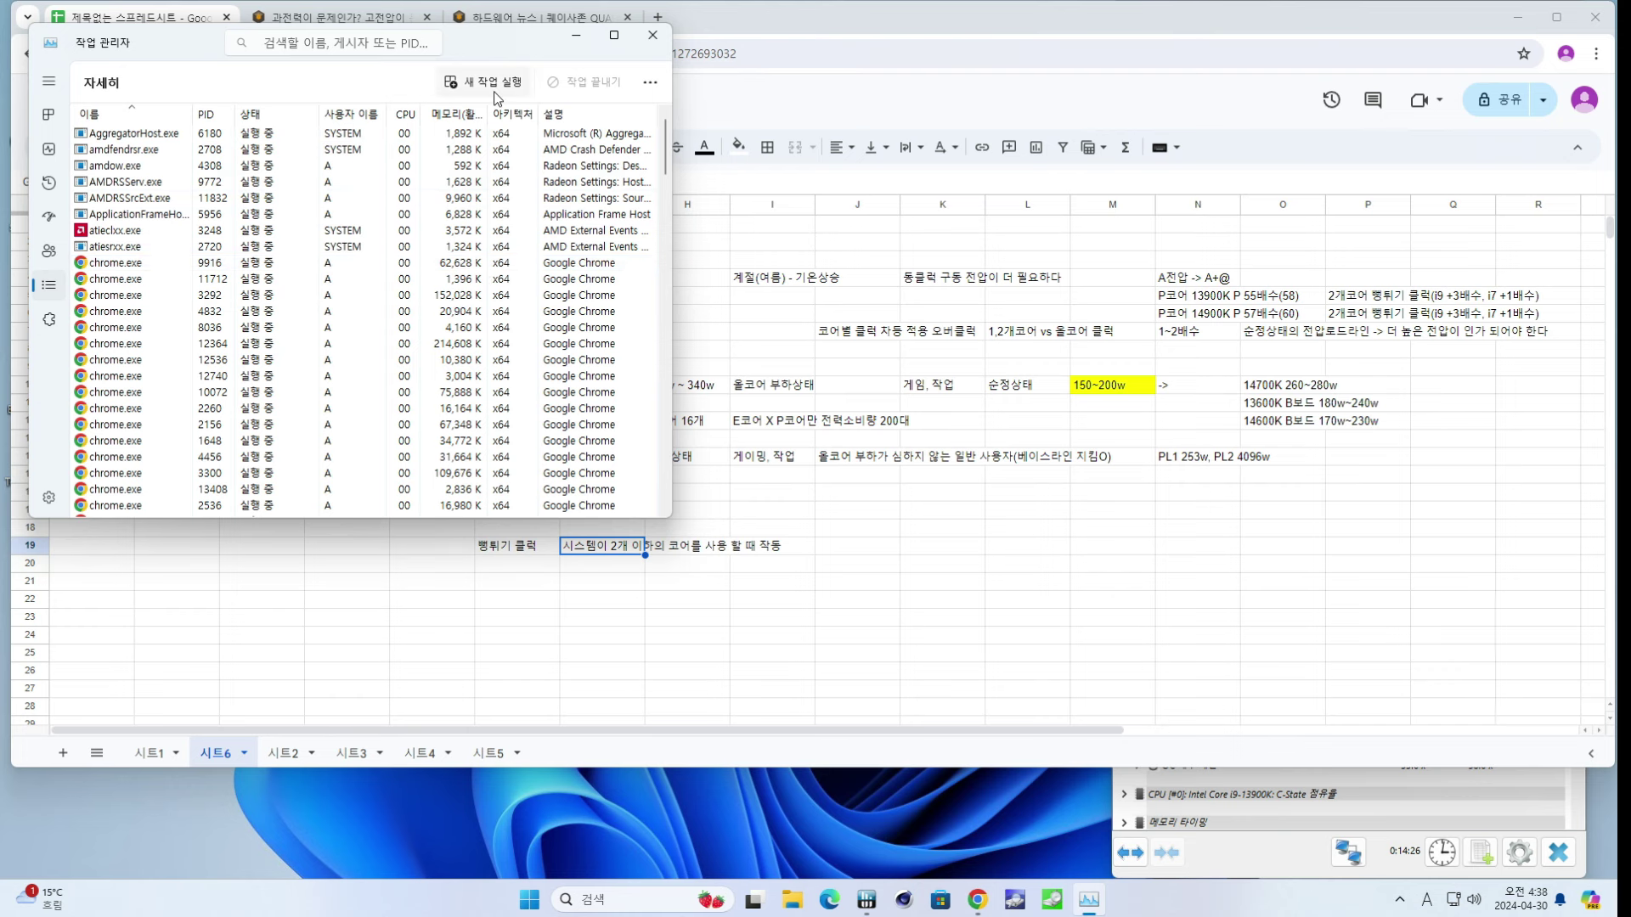
pyautogui.click(652, 36)
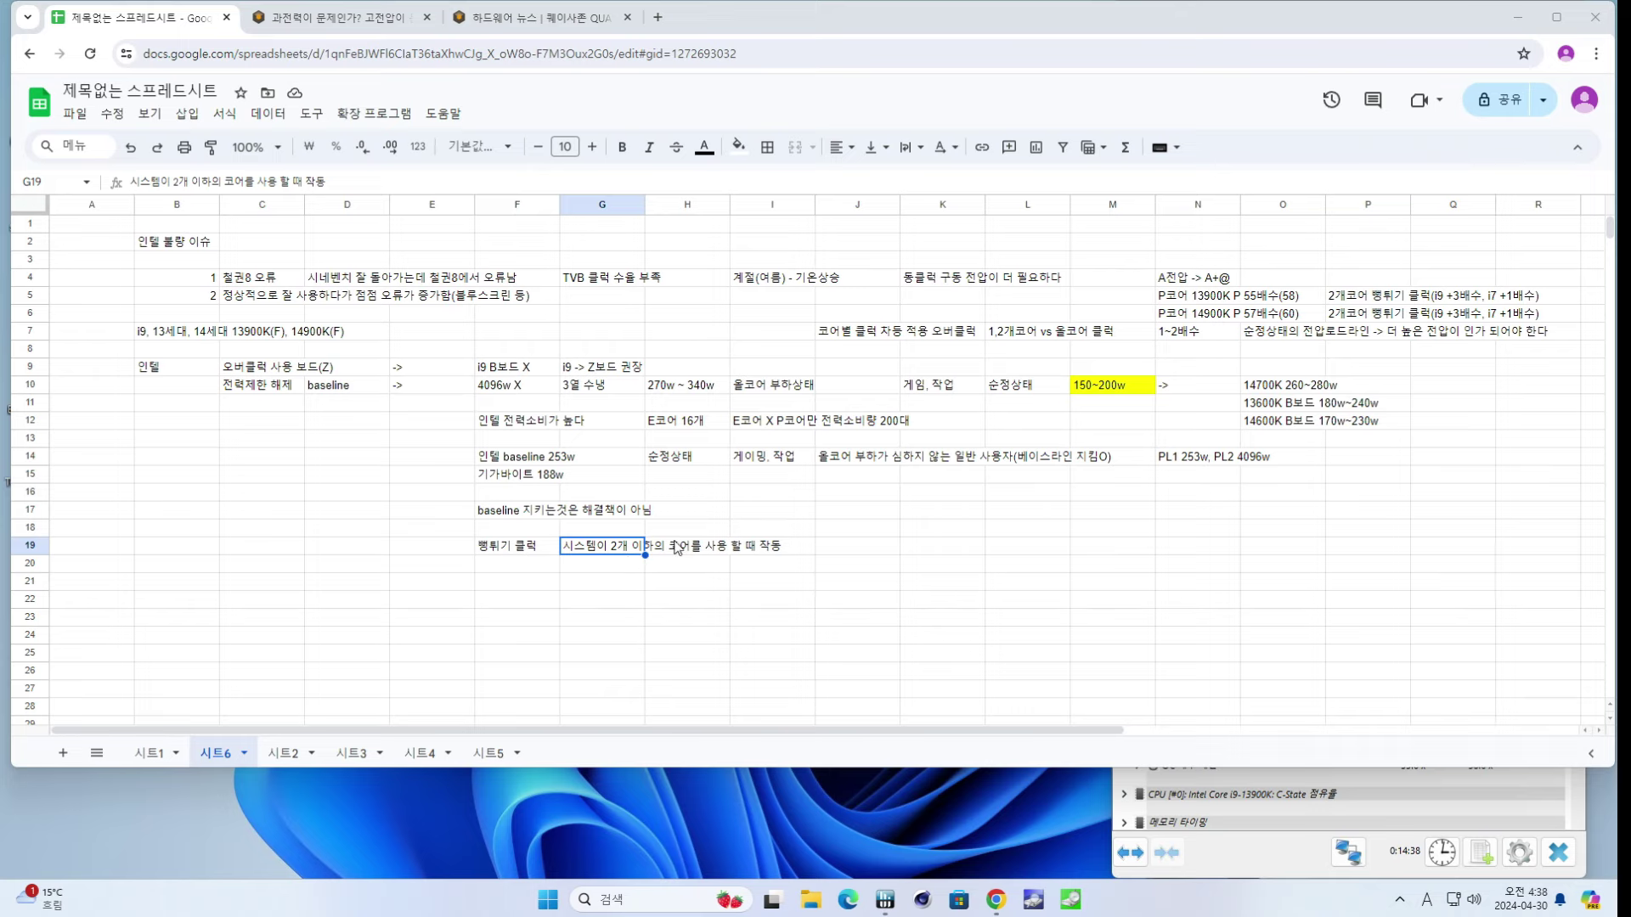
# - Switch to HWiNFO64, expand the core clock sensors, and compare the maximum clocks of P-core 4 and P-core 5 with the other cores
pyautogui.click(1320, 776)
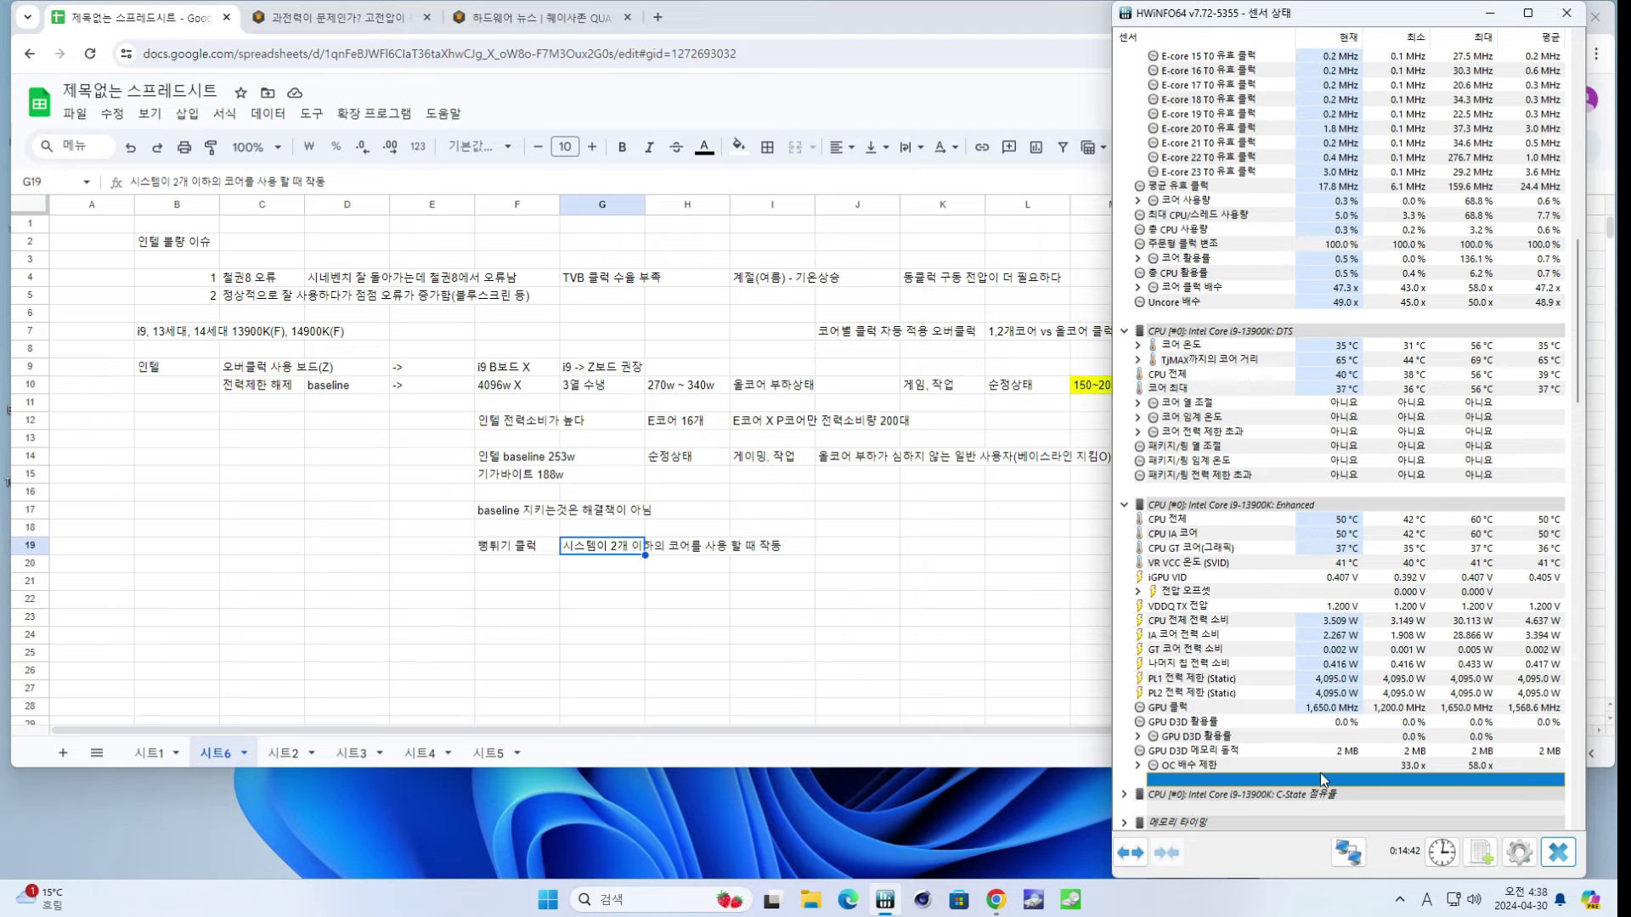
pyautogui.scroll(20, 1432, 413)
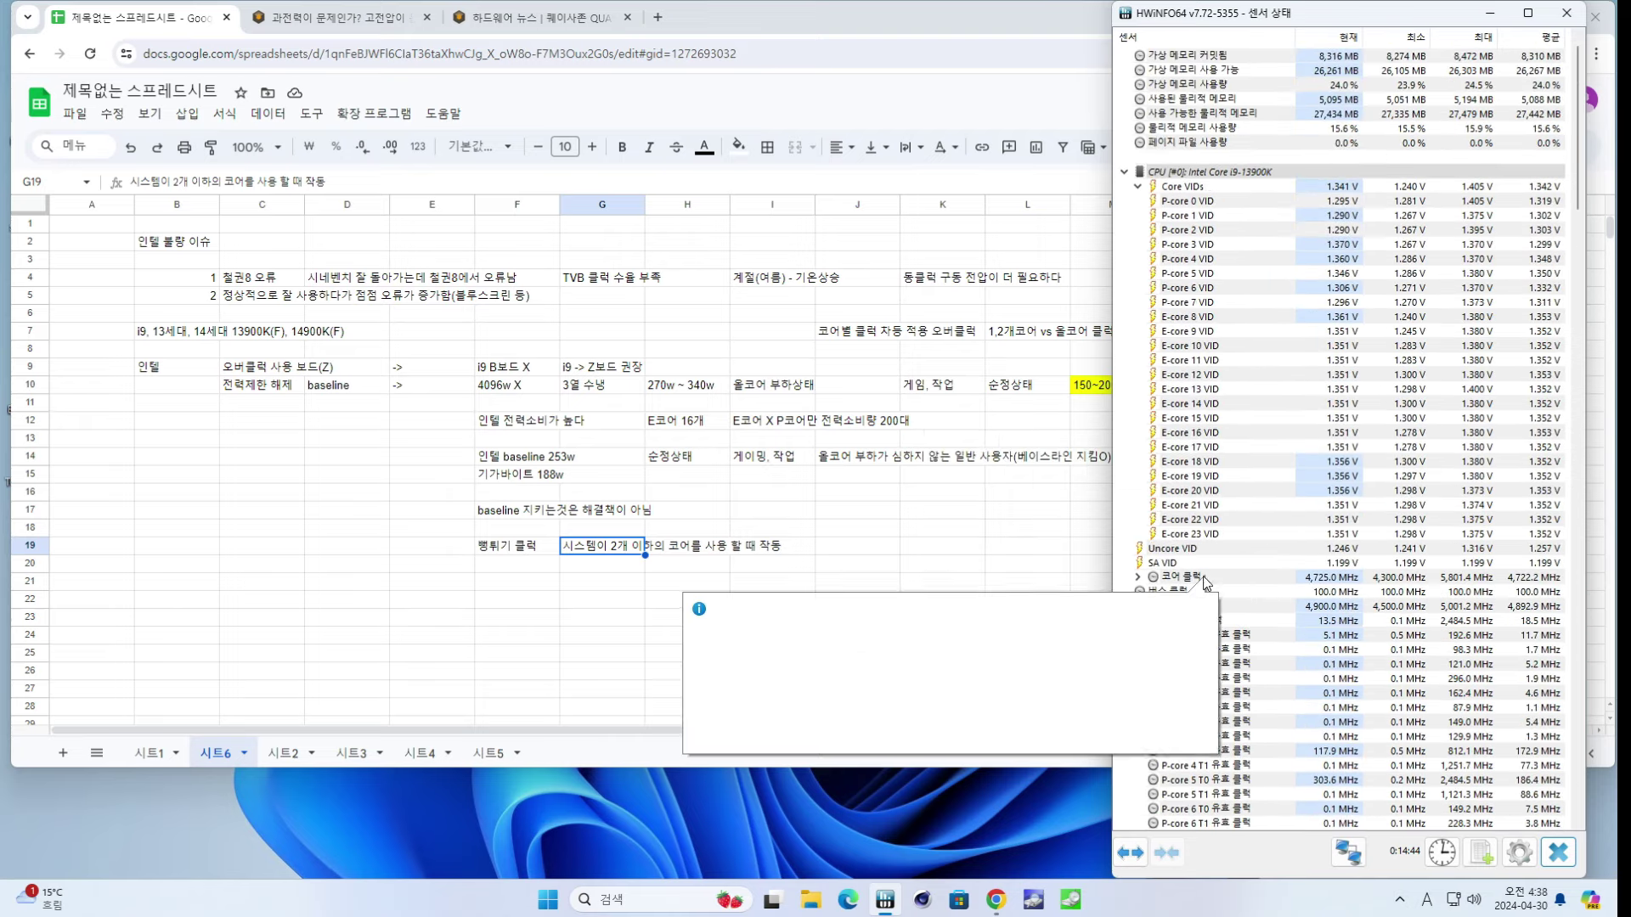
pyautogui.click(1138, 577)
pyautogui.scroll(-3, 1400, 590)
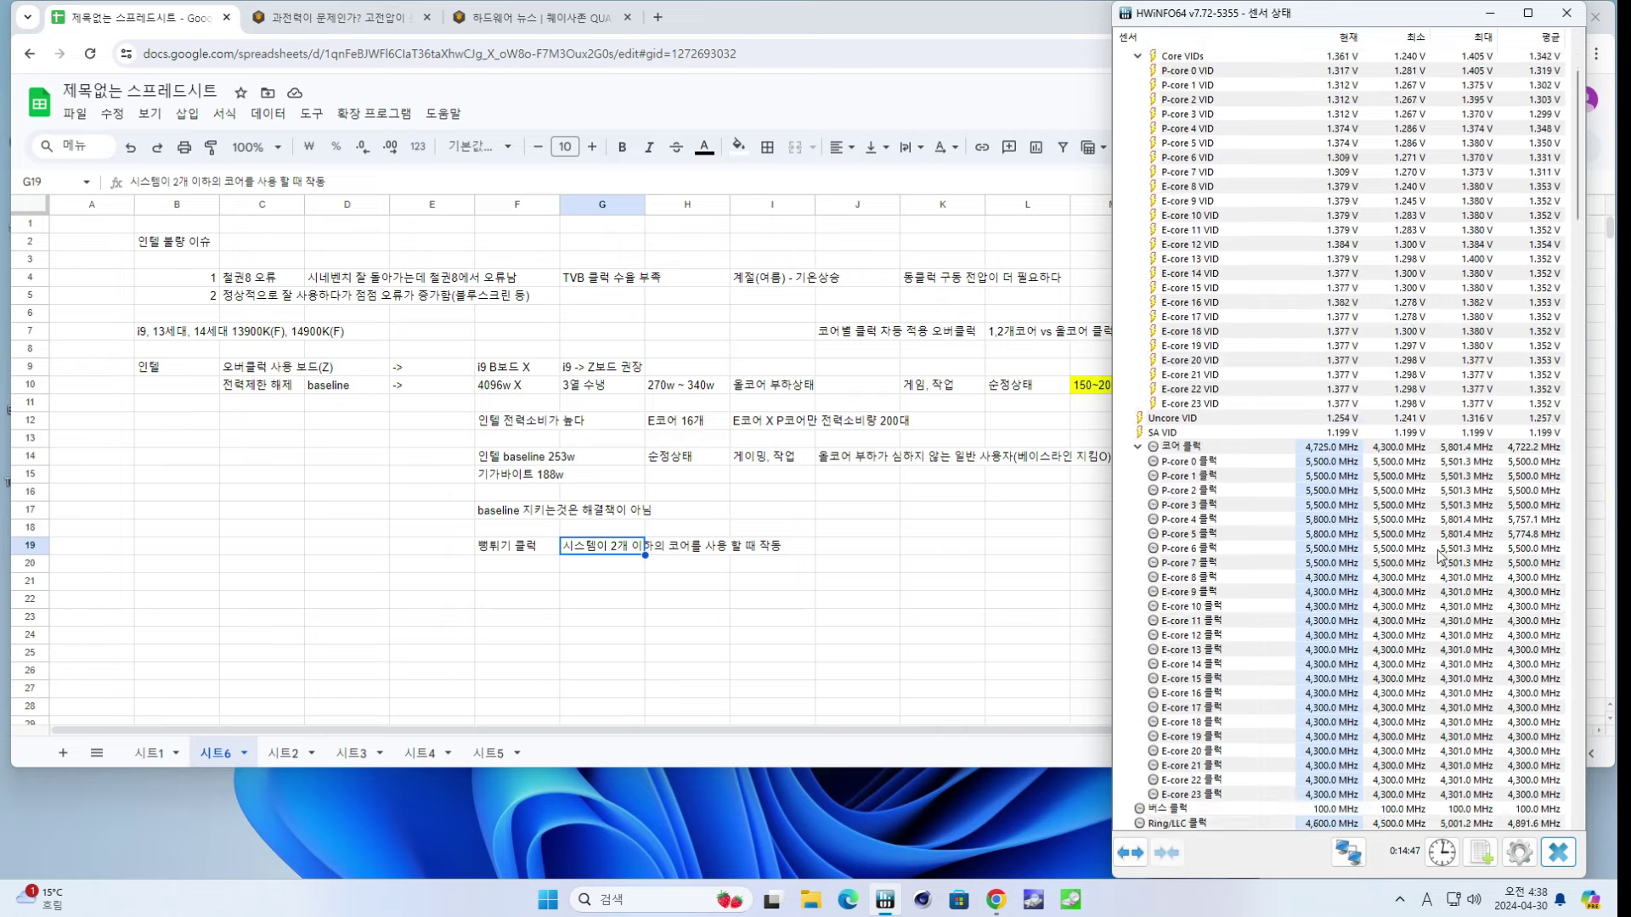
pyautogui.click(1469, 449)
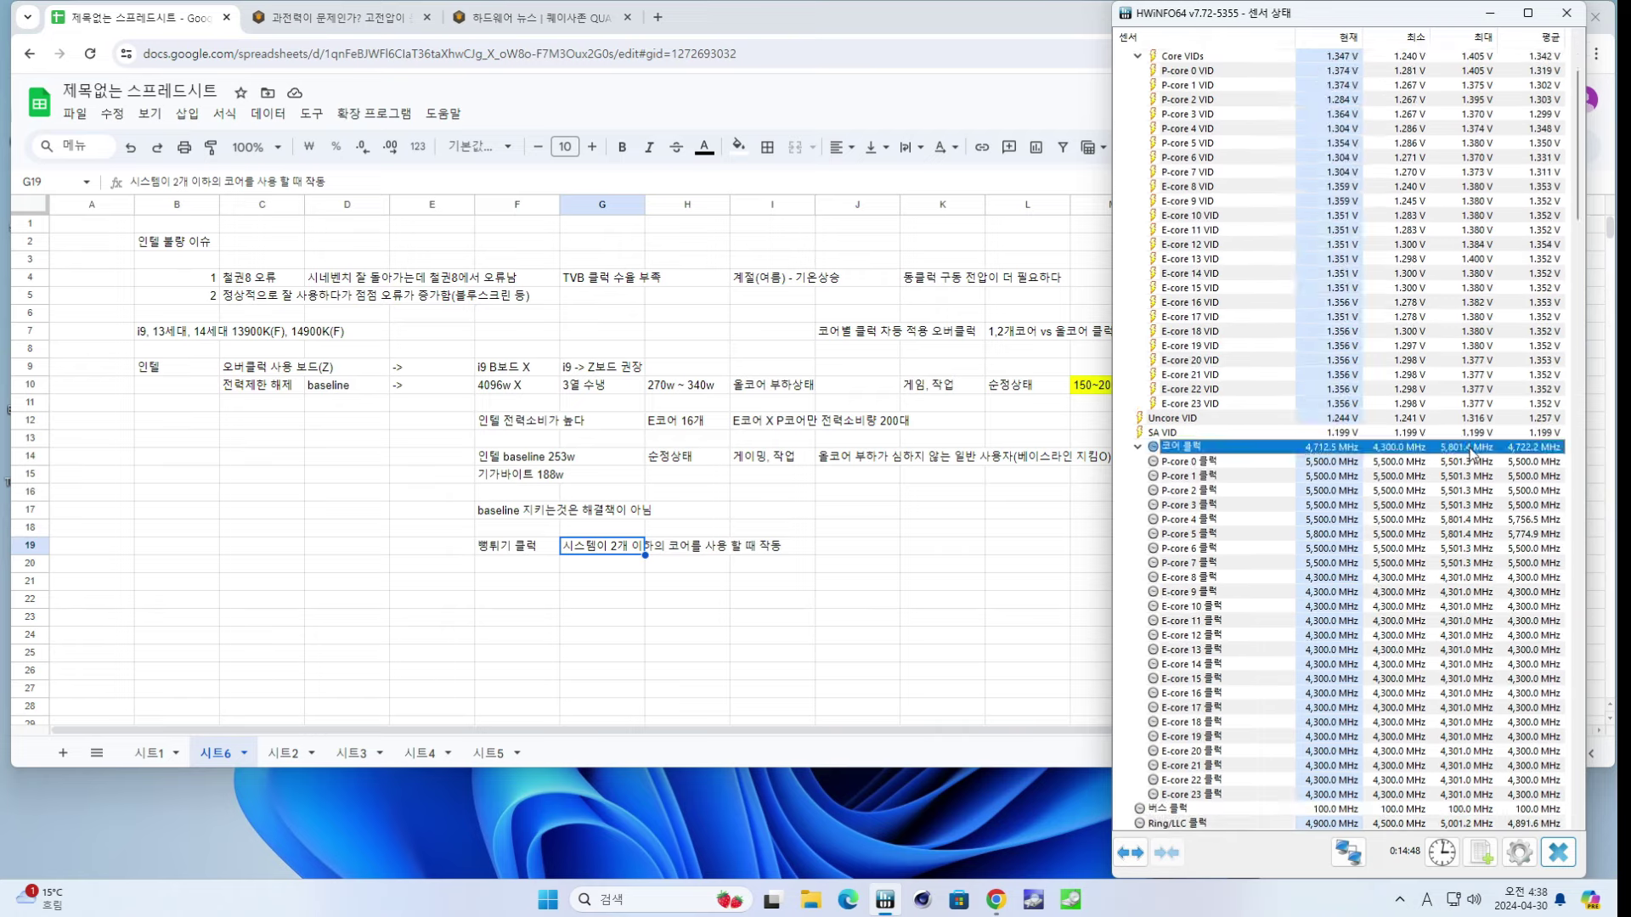
pyautogui.click(1478, 522)
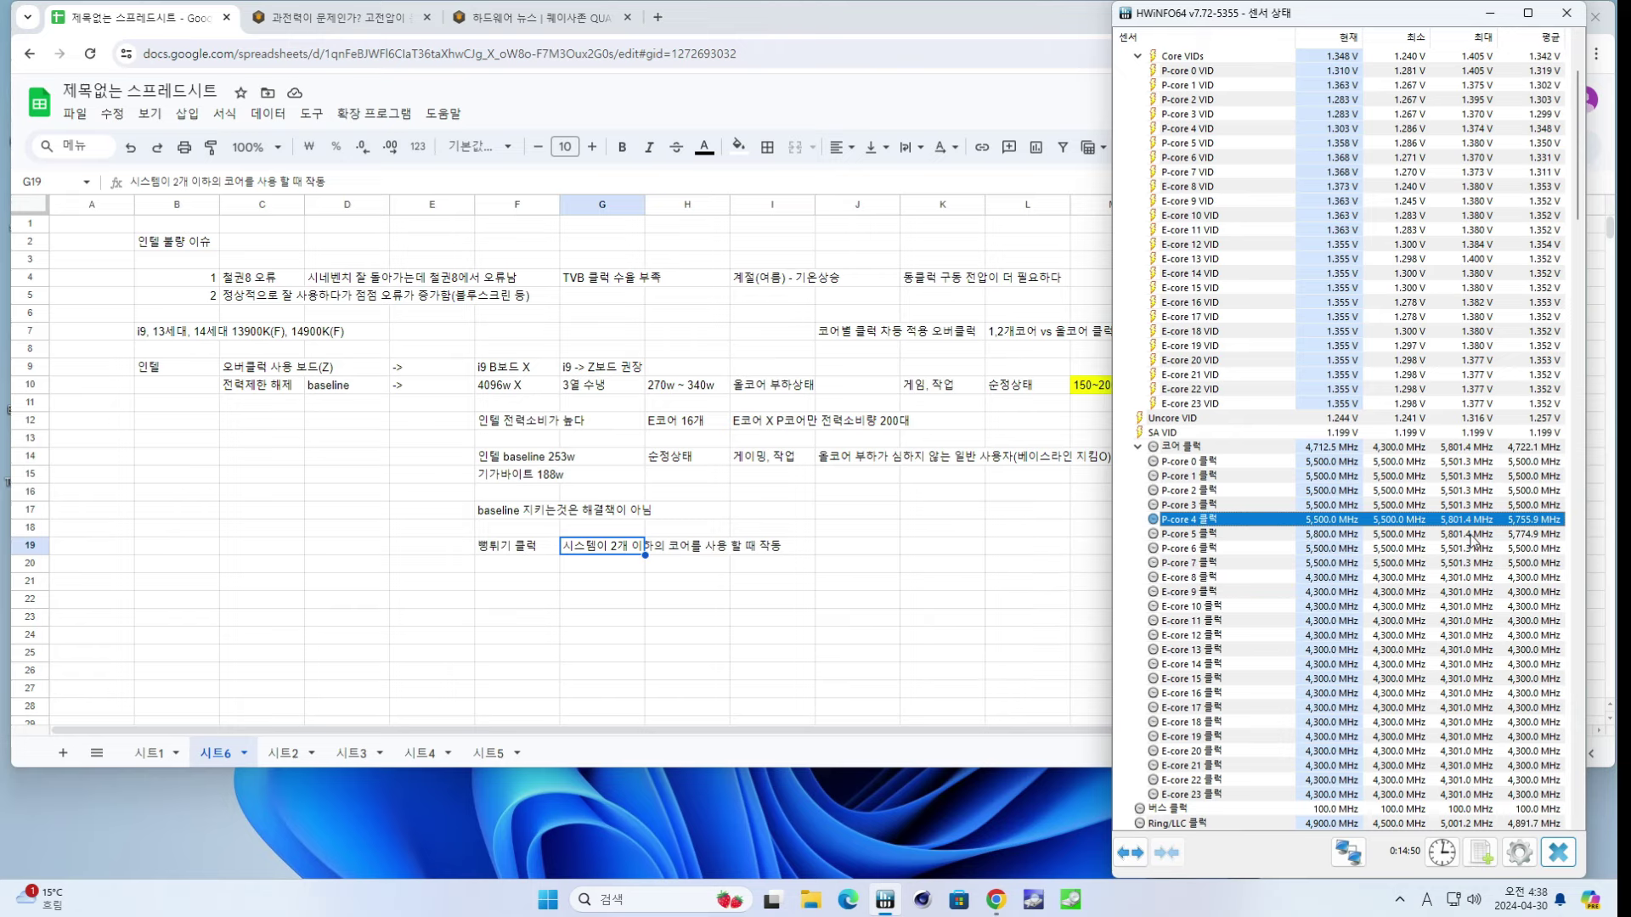
pyautogui.keyDown('ctrl'); pyautogui.click(1473, 533); pyautogui.keyUp('ctrl')
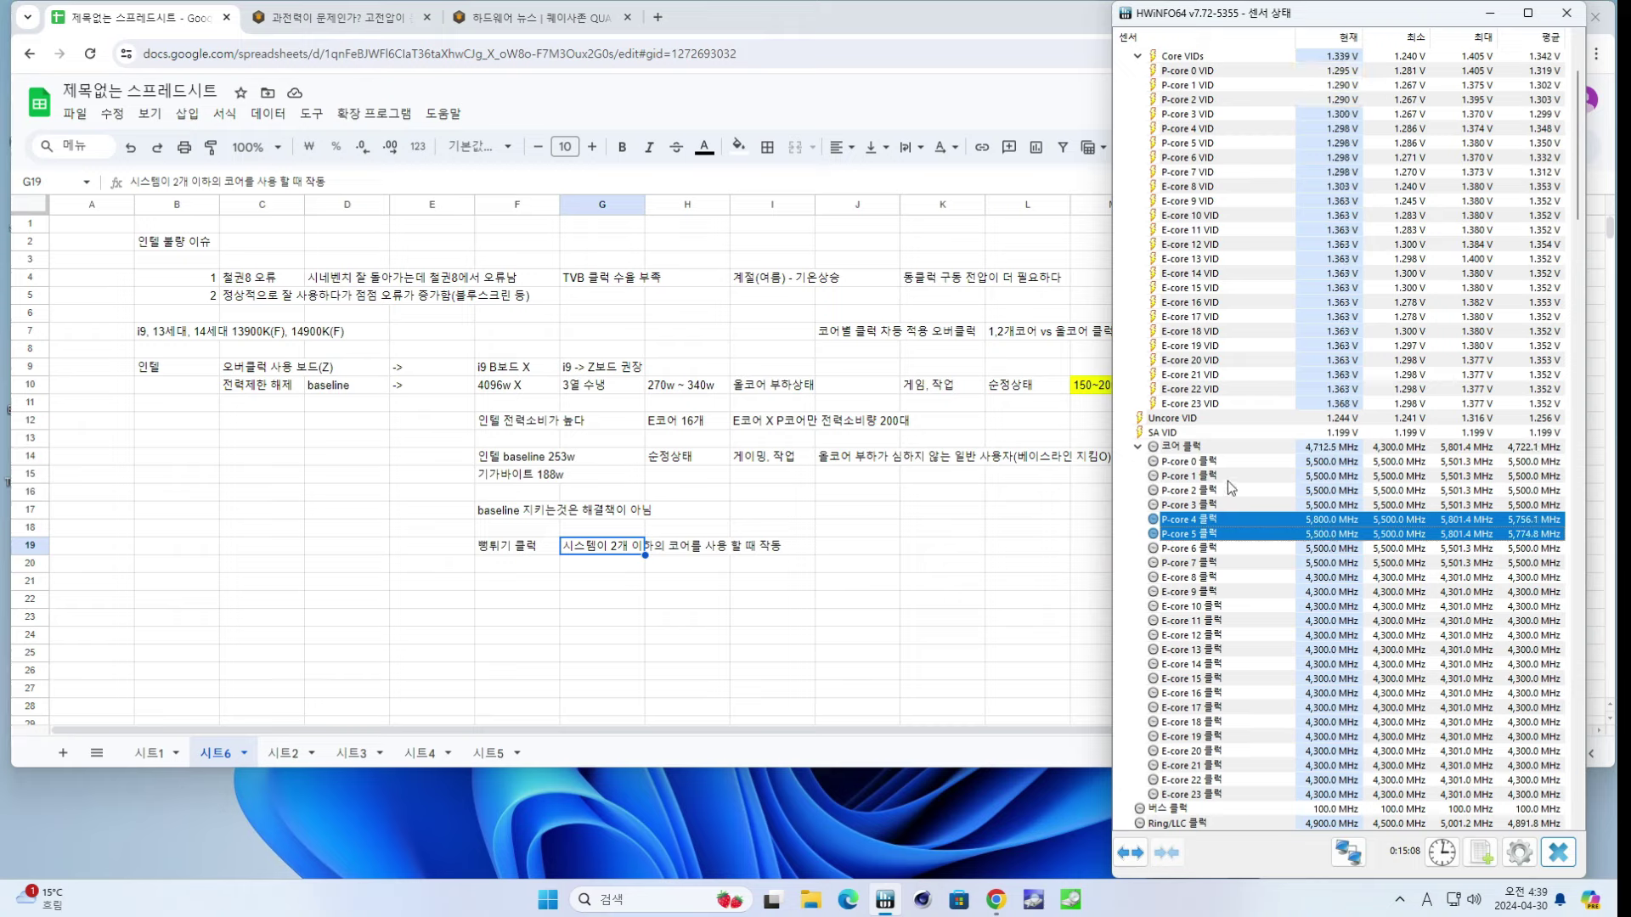
pyautogui.click(1197, 448)
# - Examine the effective clock readings of the P-cores, from P-core 0 T0 to P-core 4 T0
pyautogui.scroll(-2, 1309, 522)
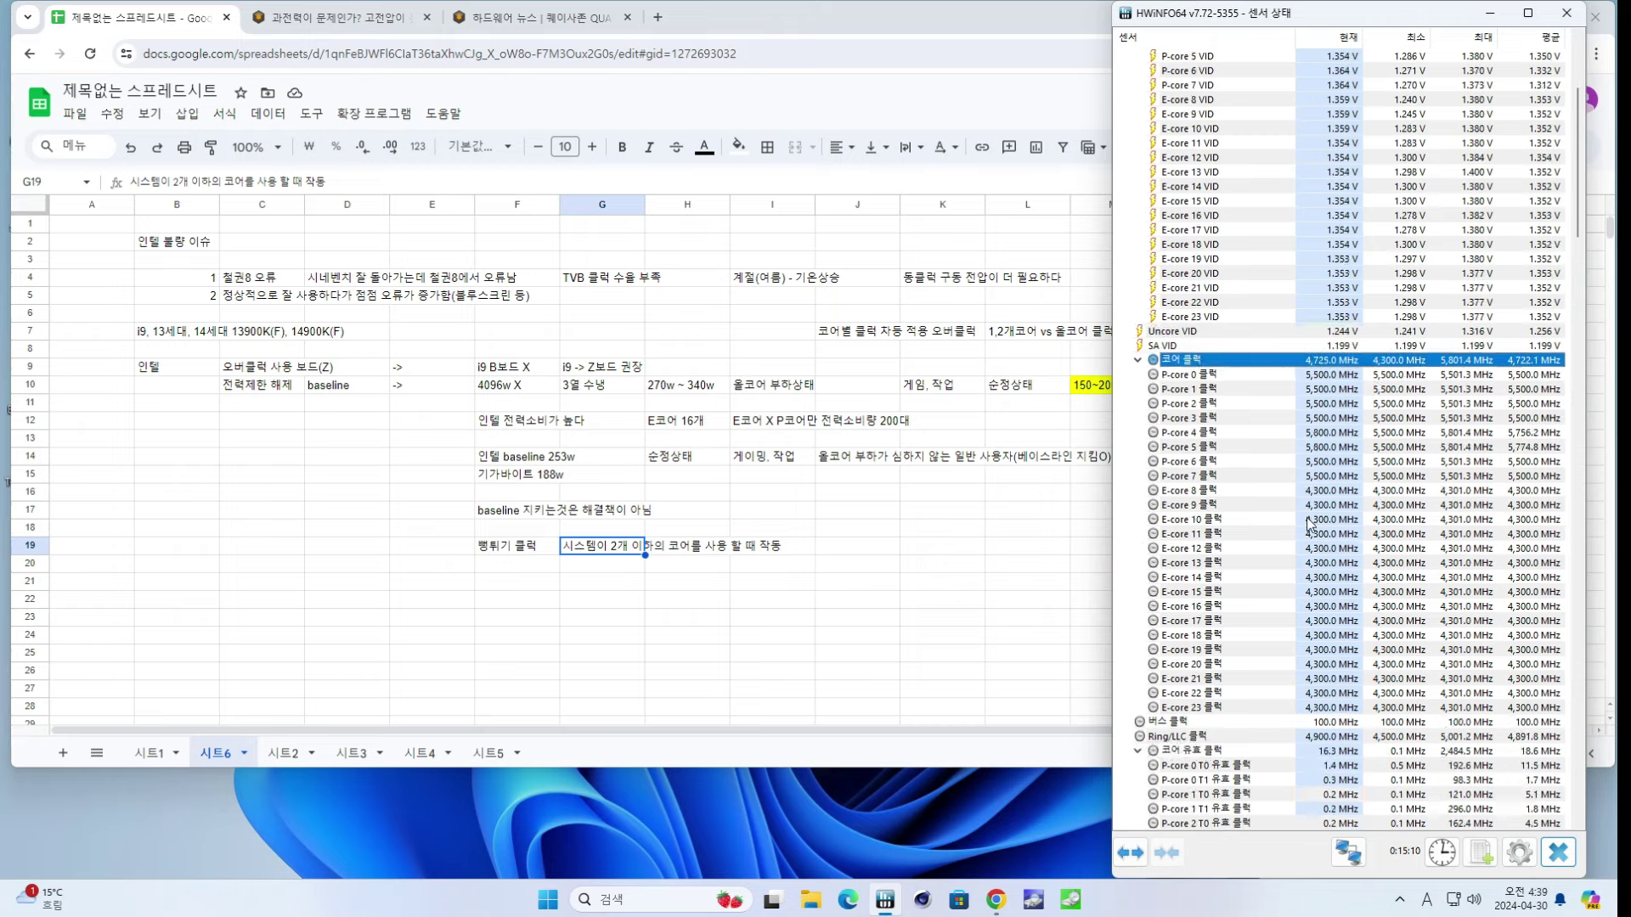
pyautogui.scroll(-8, 1283, 493)
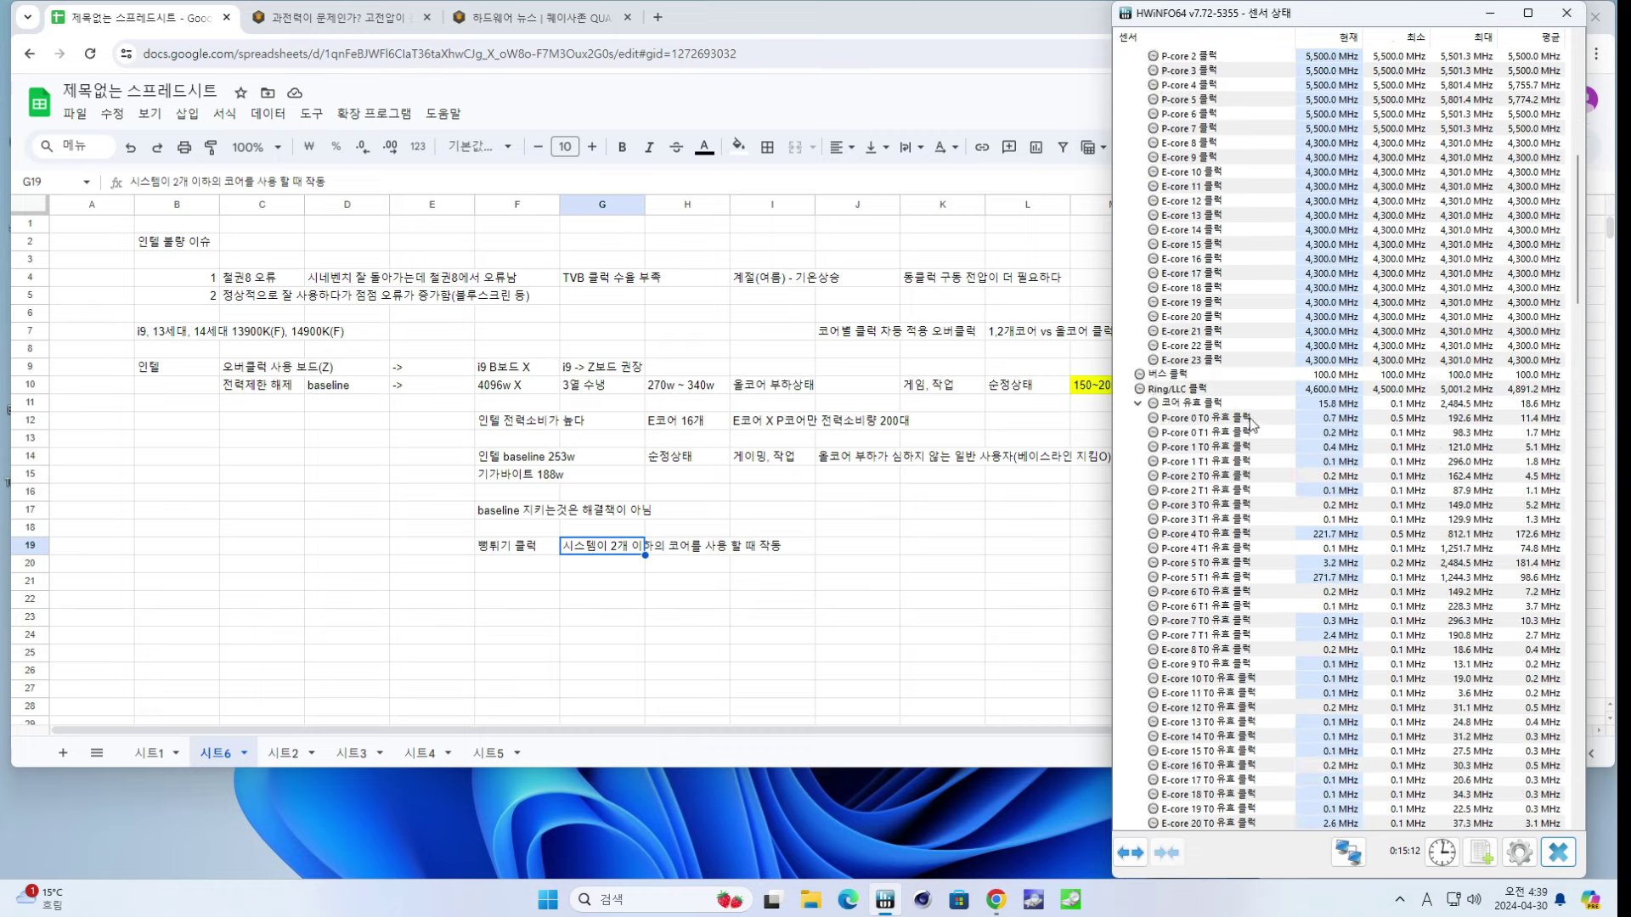
pyautogui.click(1250, 419)
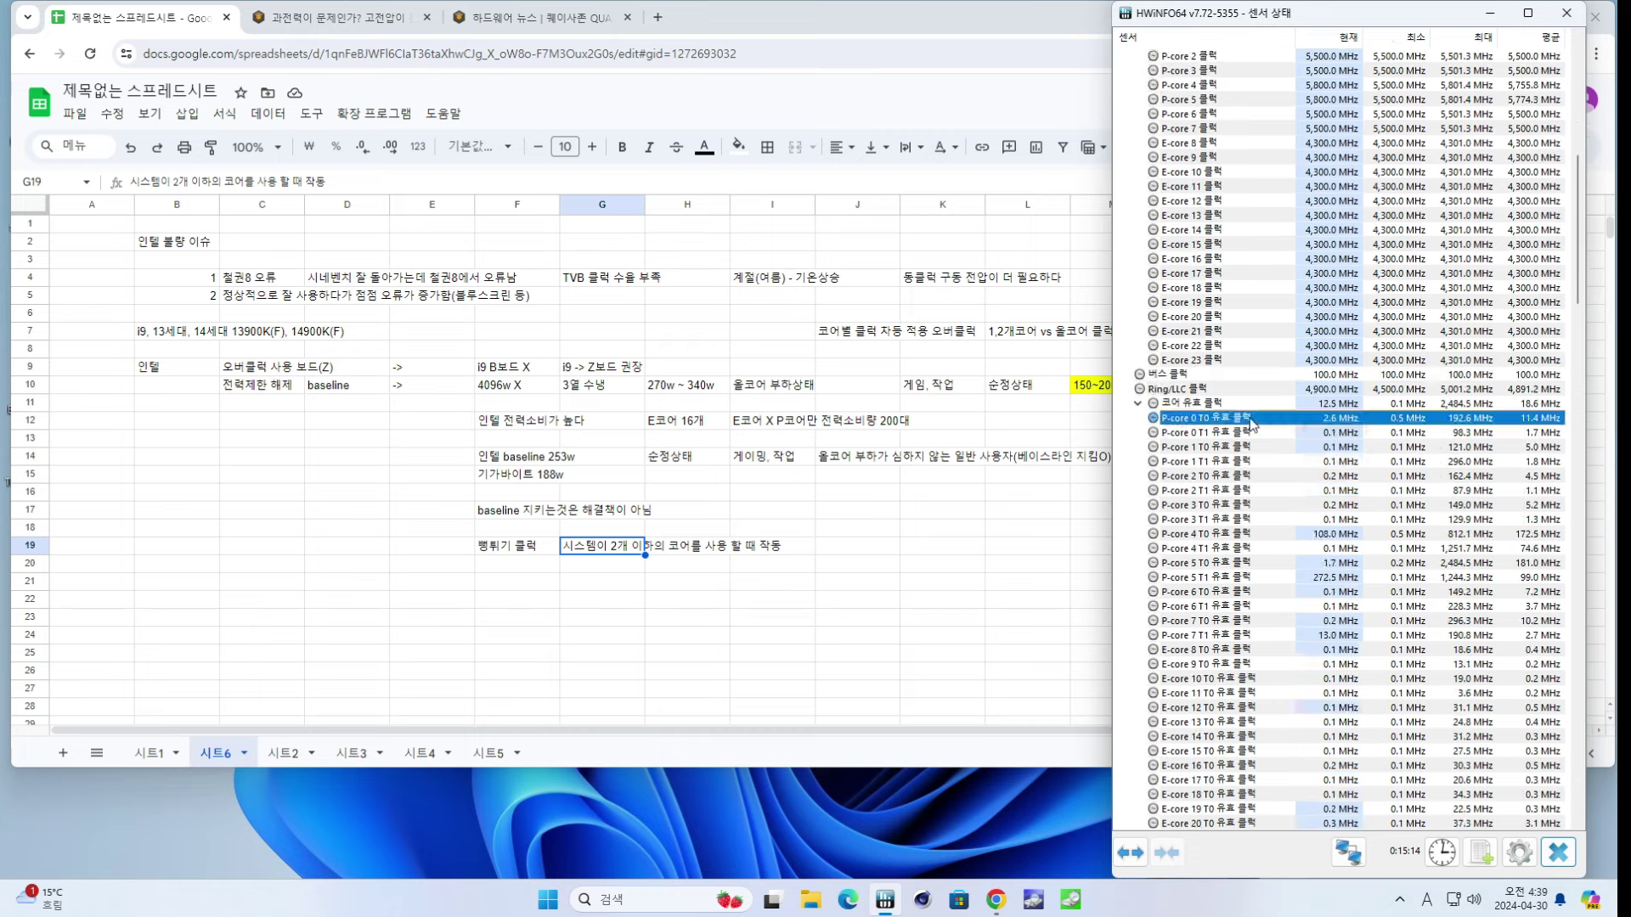
pyautogui.click(1321, 535)
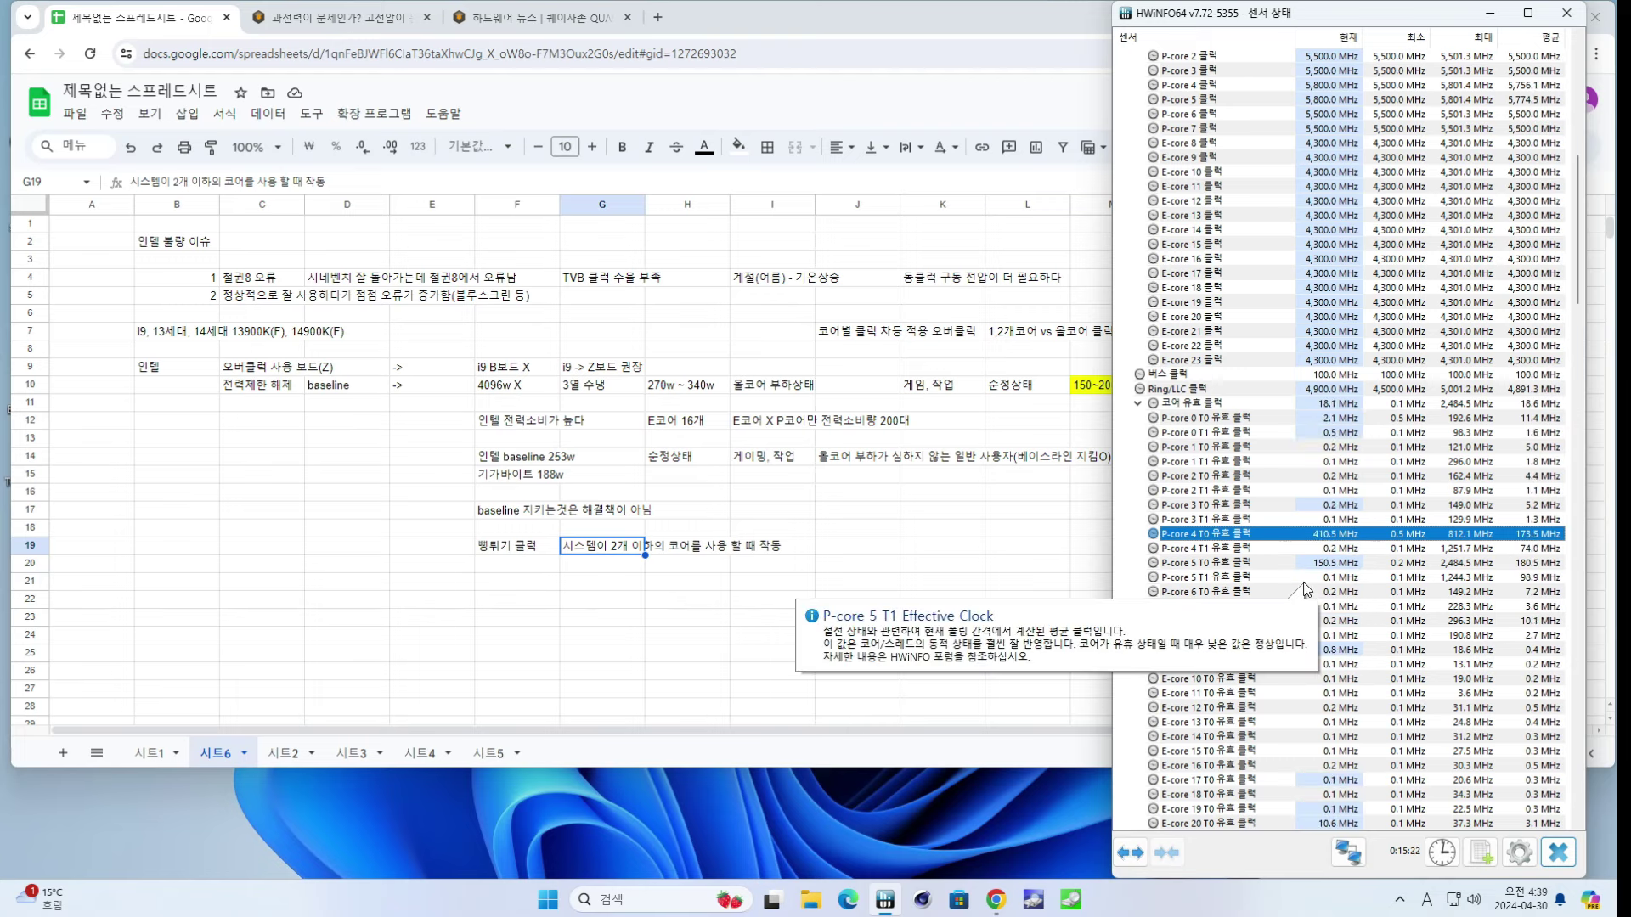
# - Return to the core clock sensors and compare the current clocks of P-core 4, 5 and 6
pyautogui.scroll(6, 1305, 588)
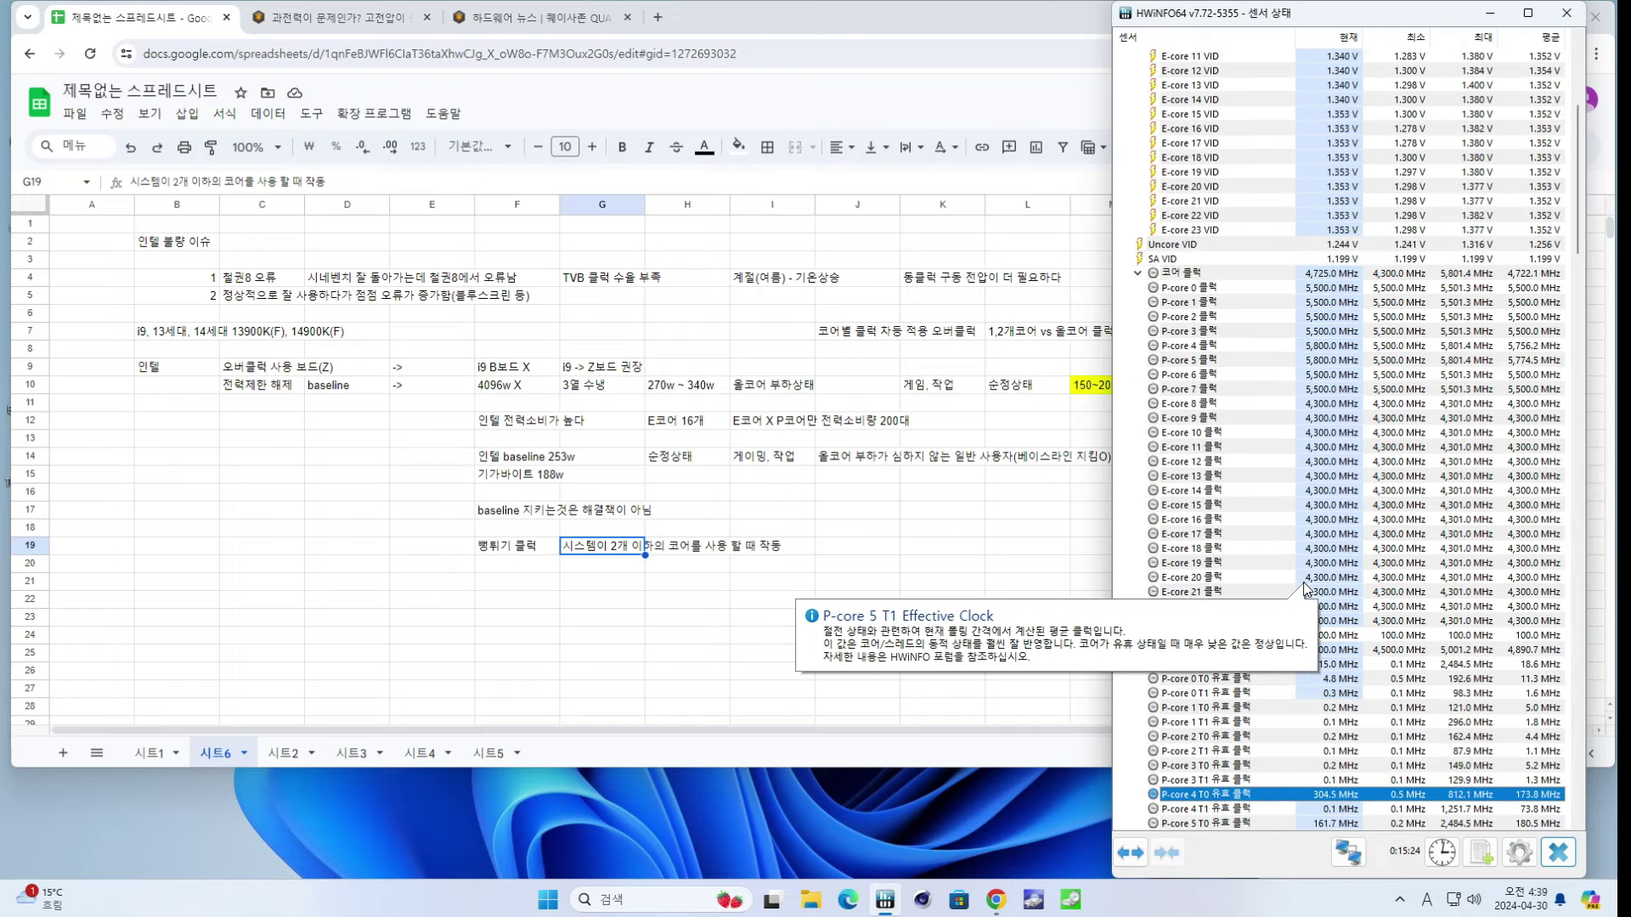
pyautogui.click(1323, 360)
pyautogui.click(1332, 348)
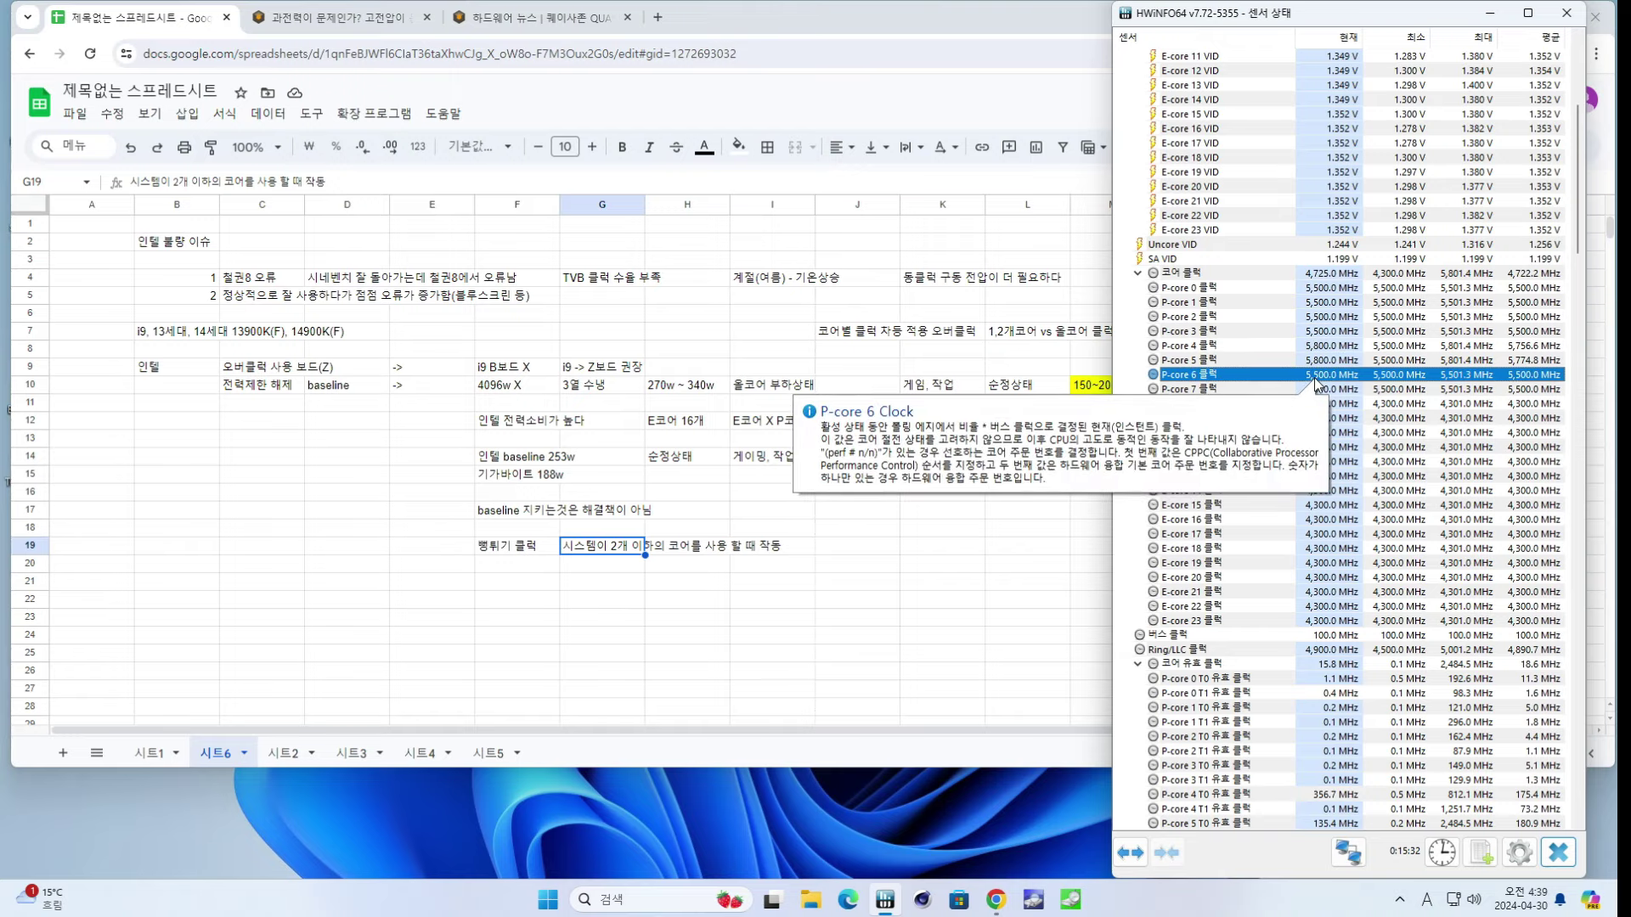
pyautogui.click(1311, 370)
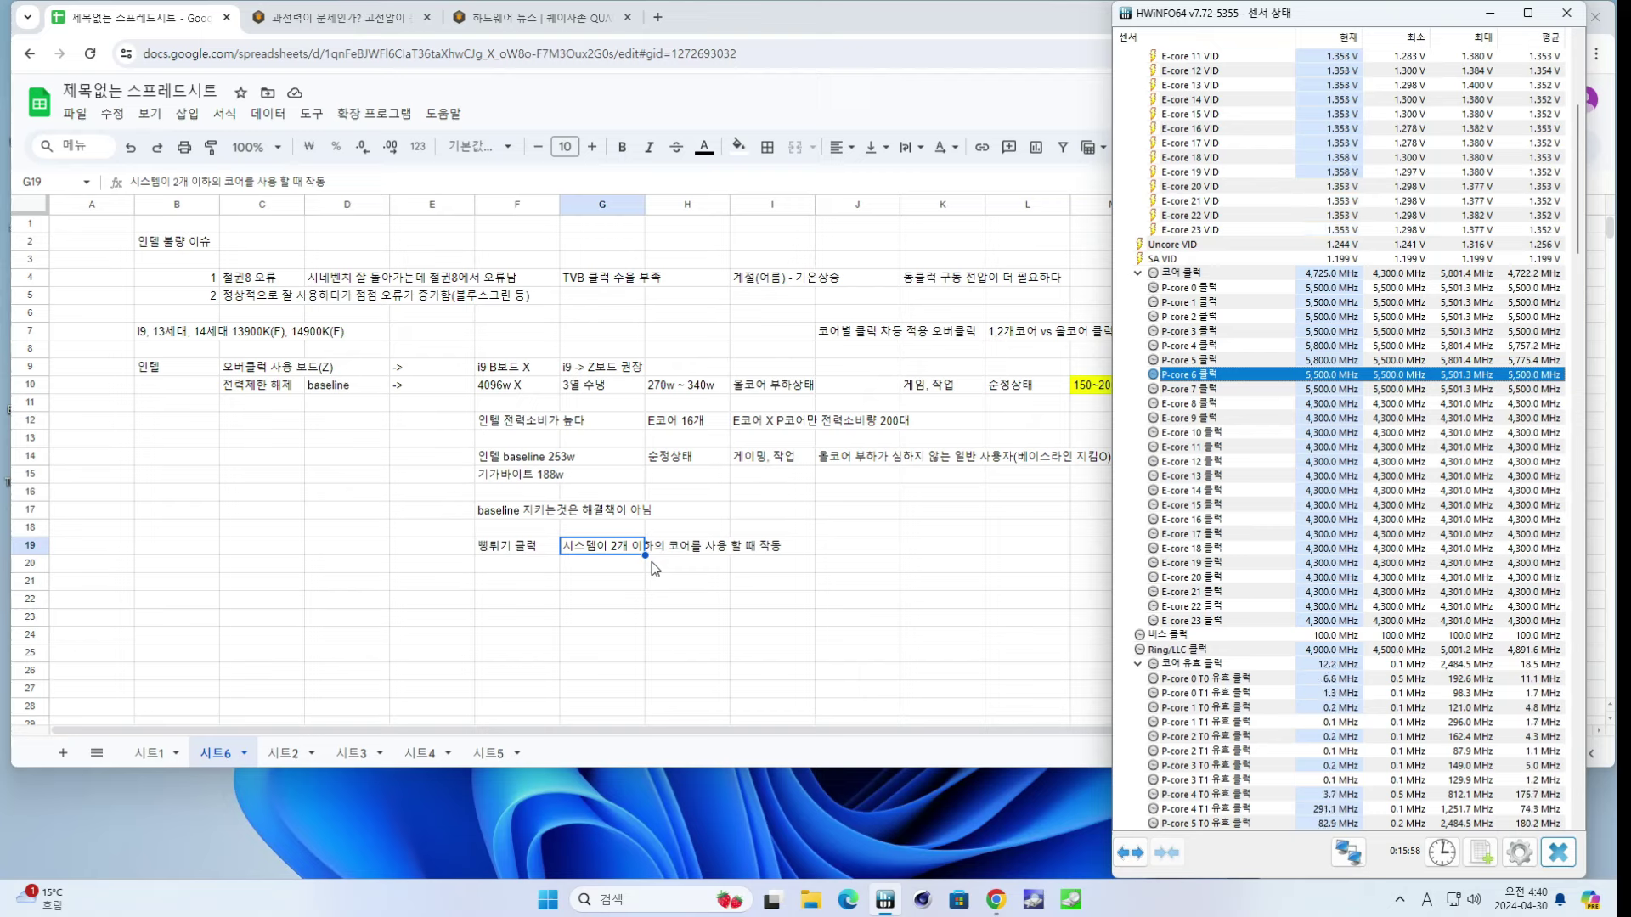
# - Examine the effective clocks of all cores from P-core 0 T0 through E-core 23 T0, especially around P-core 3 and P-core 4
pyautogui.scroll(-6, 1342, 482)
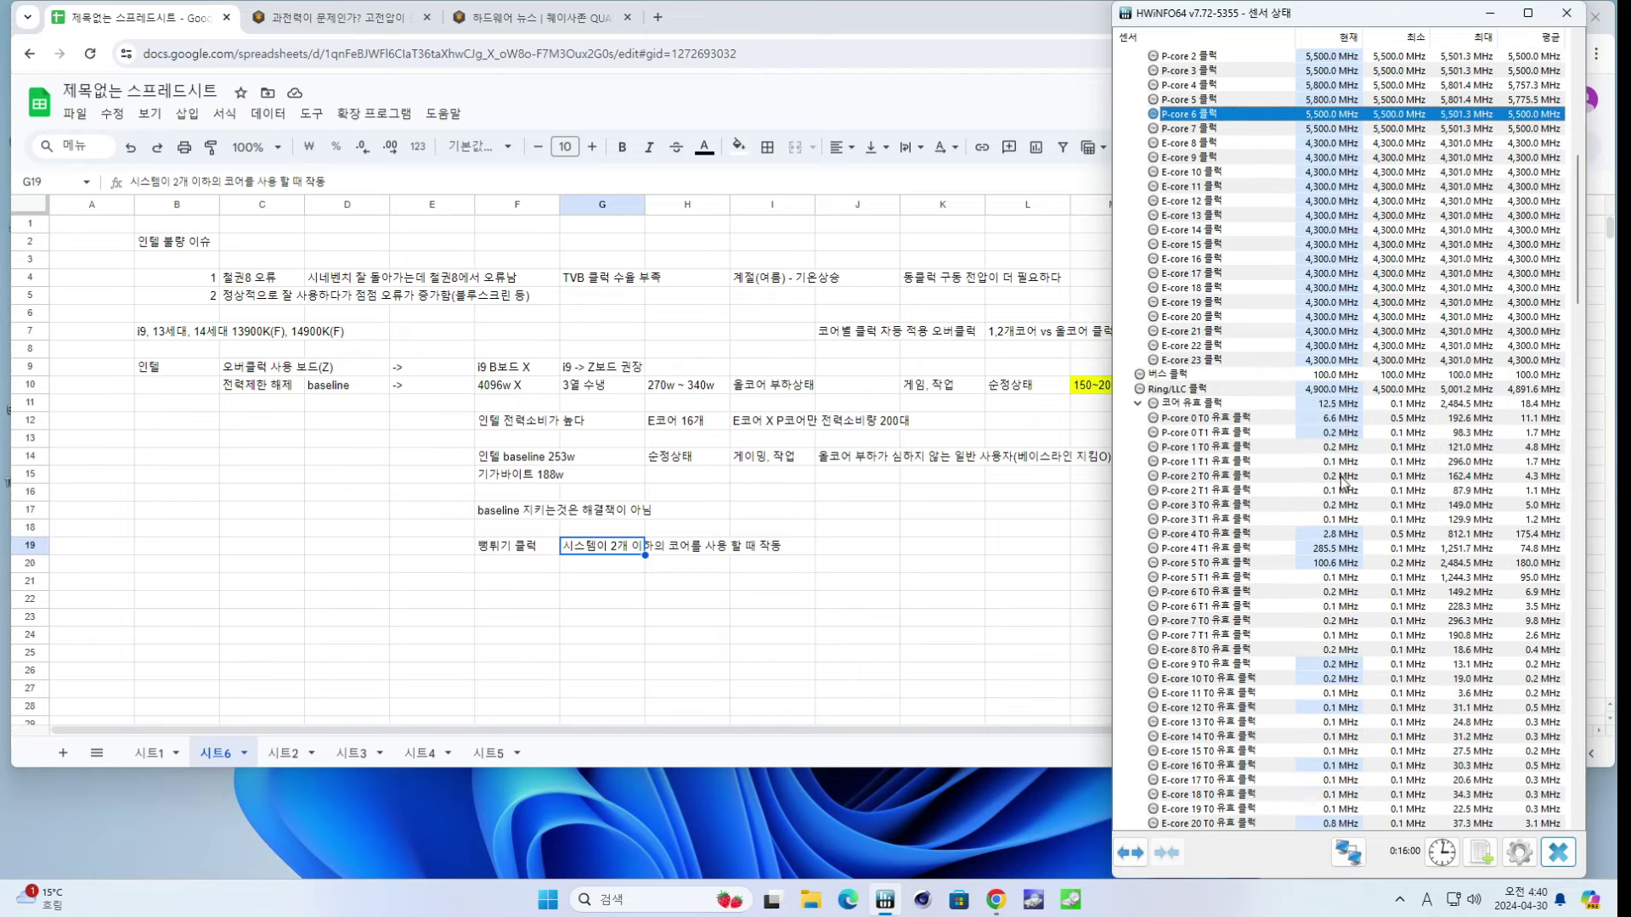
pyautogui.scroll(-3, 1347, 465)
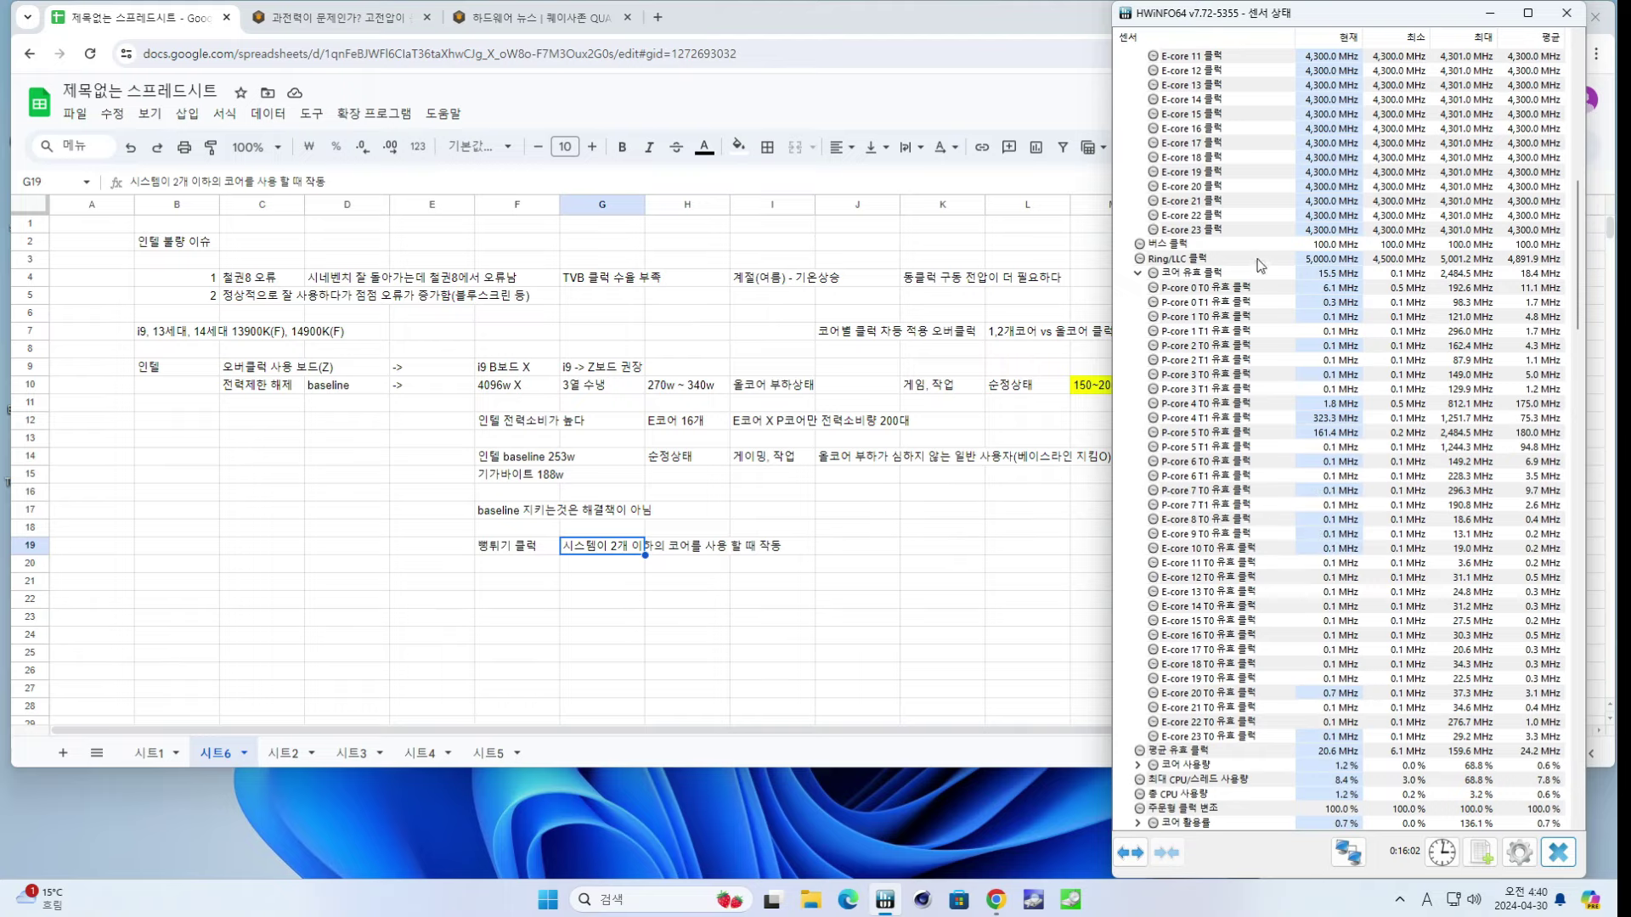
pyautogui.click(1320, 289)
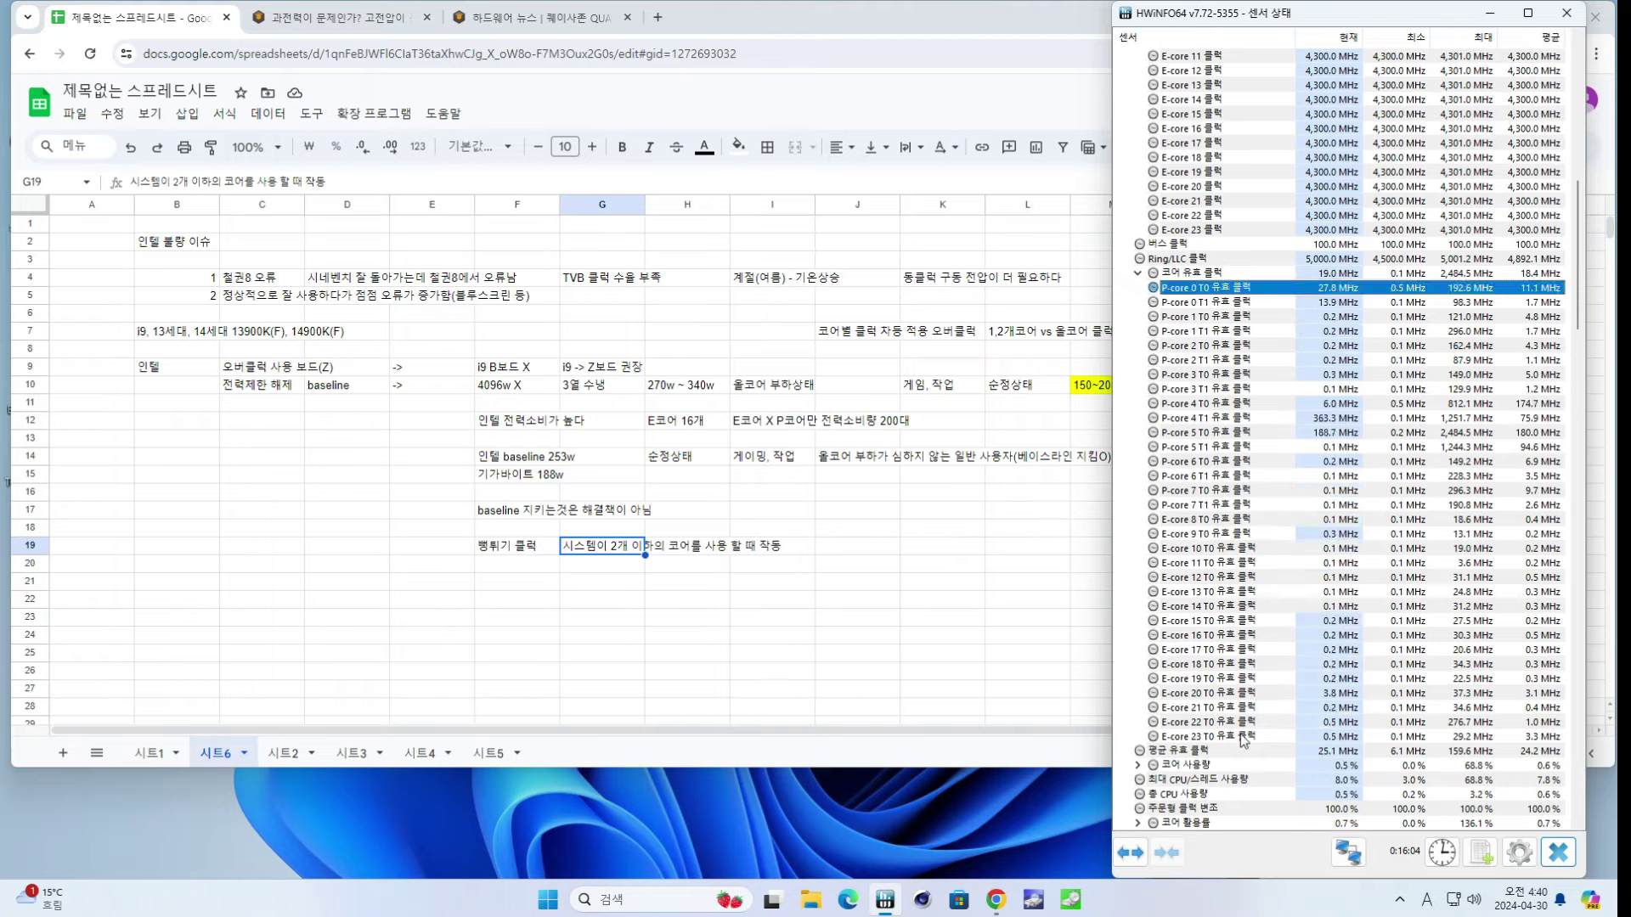
pyautogui.keyDown('shift'); pyautogui.click(1242, 736); pyautogui.keyUp('shift')
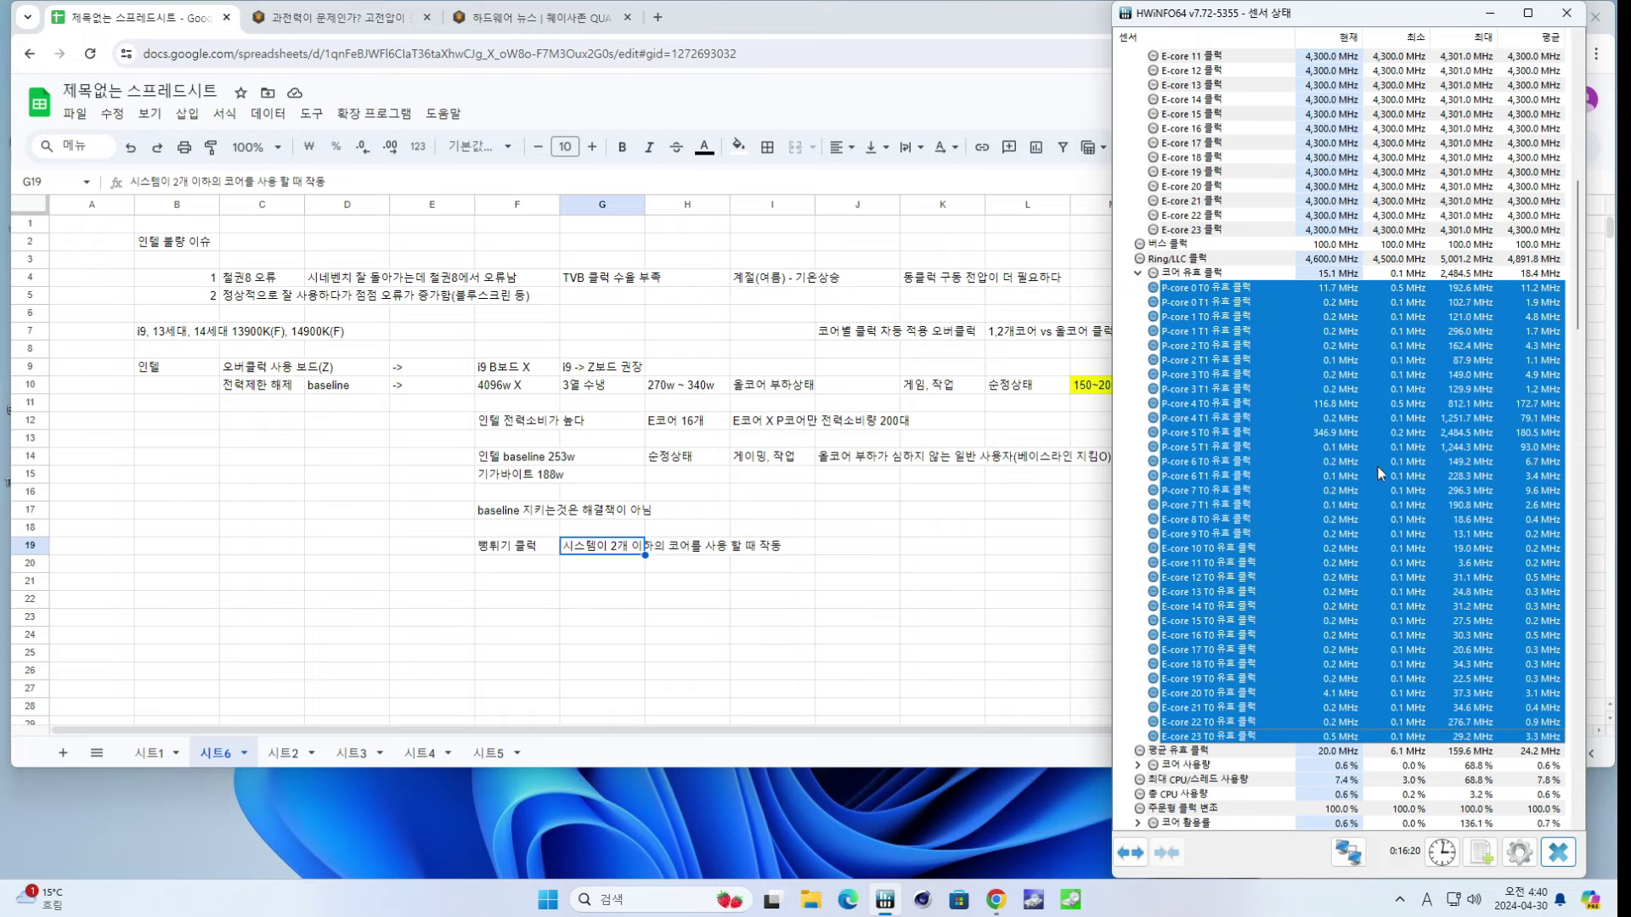
pyautogui.moveTo(1318, 416)
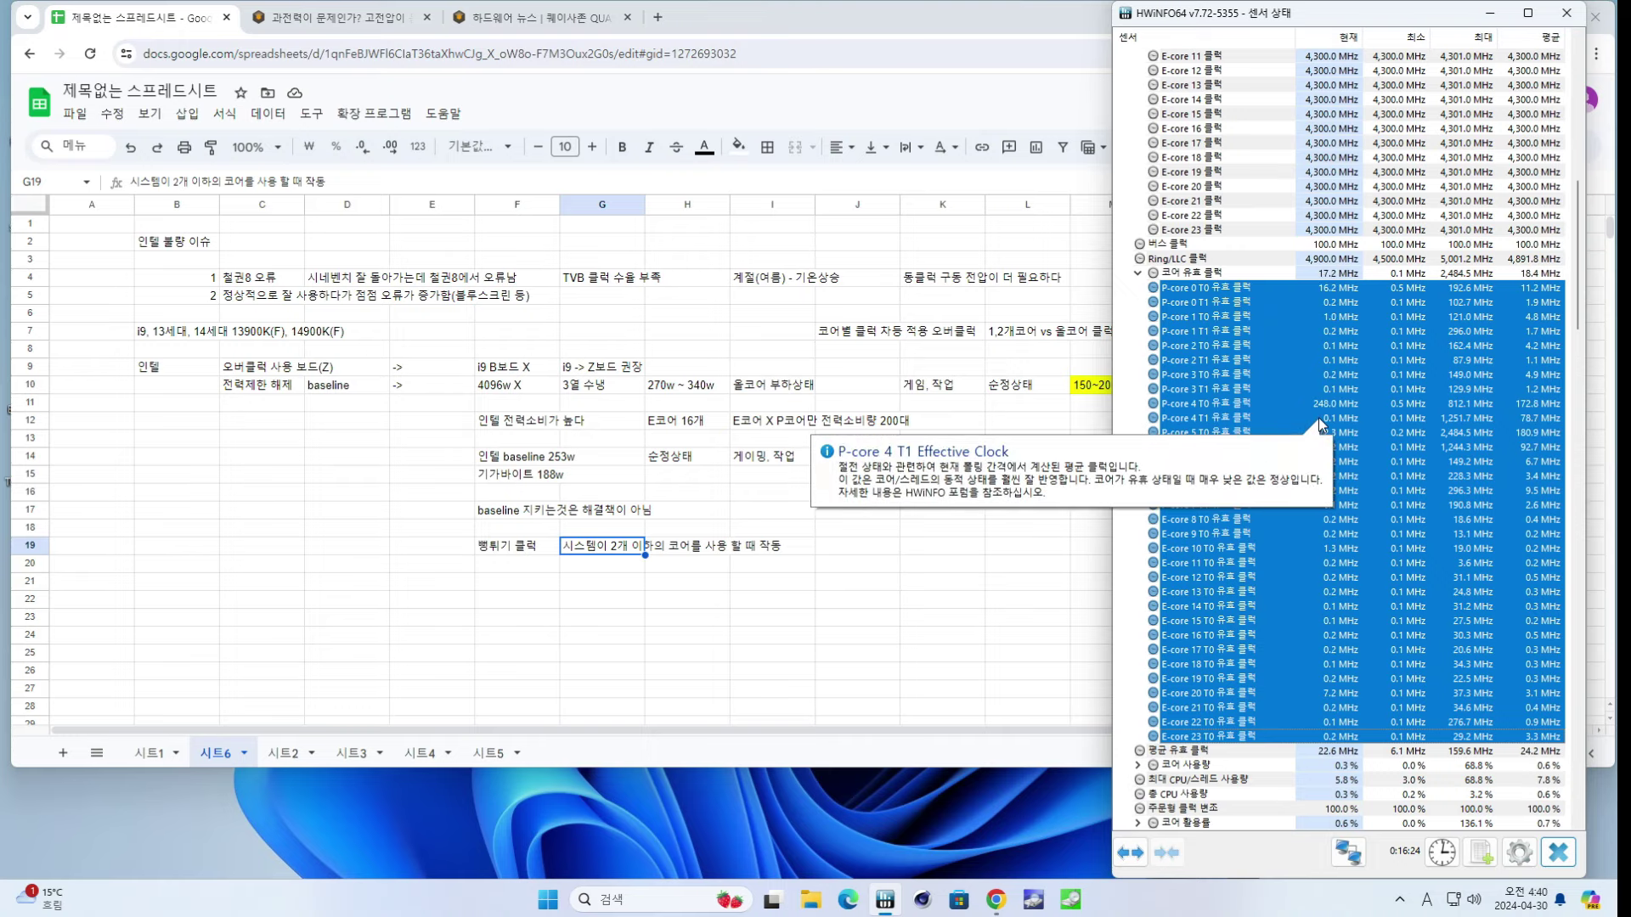
pyautogui.click(1333, 391)
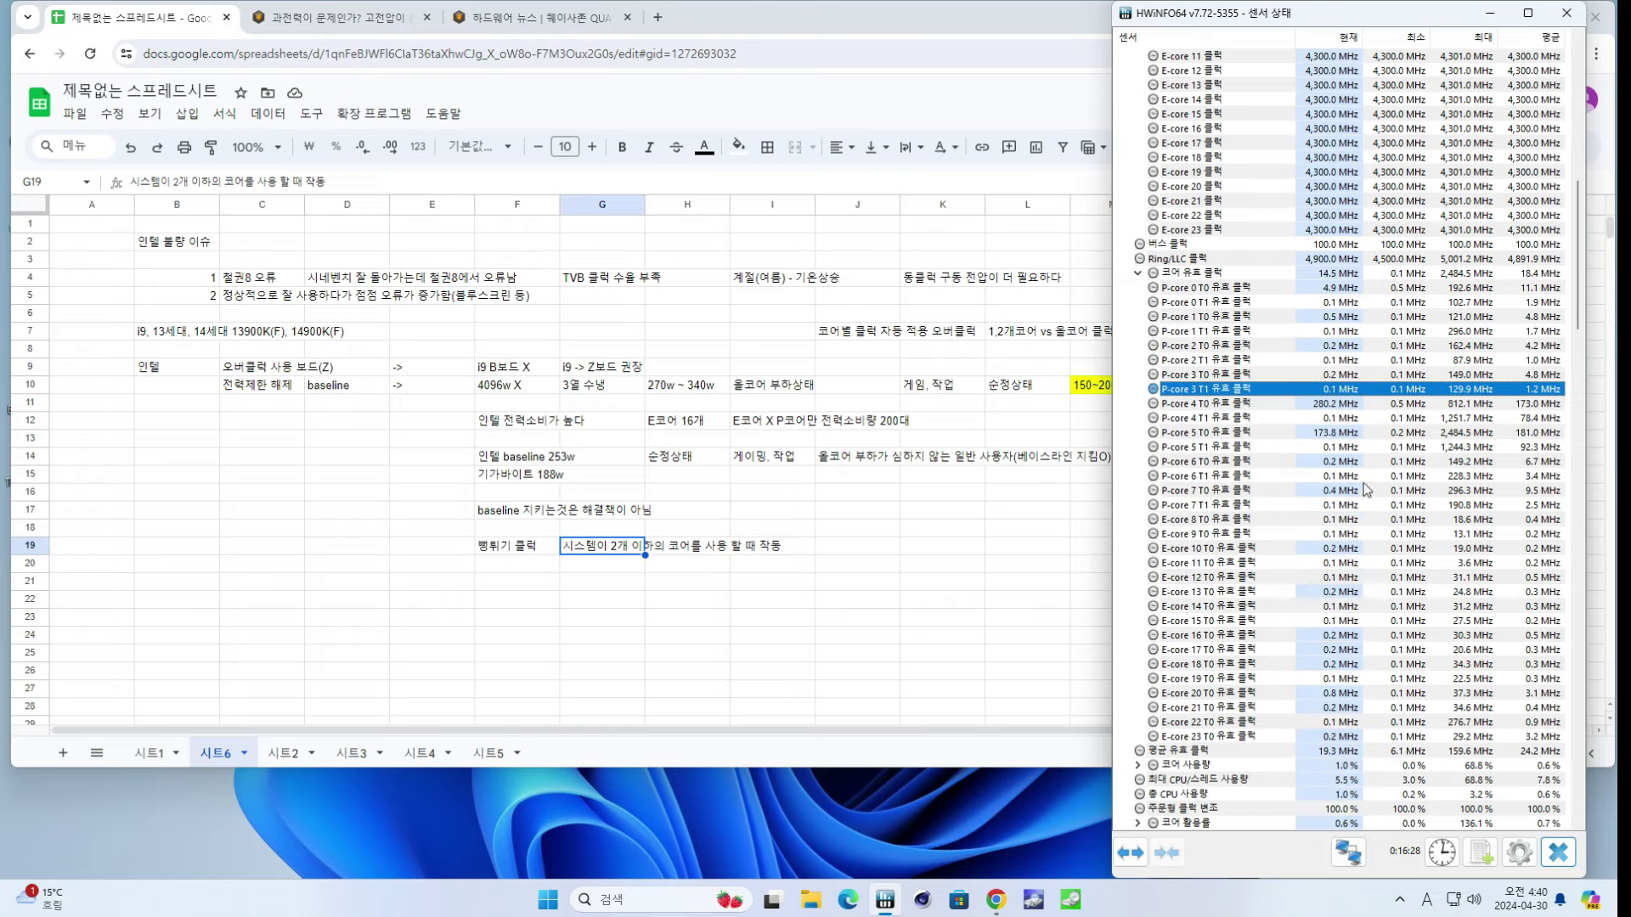
pyautogui.moveTo(1307, 417)
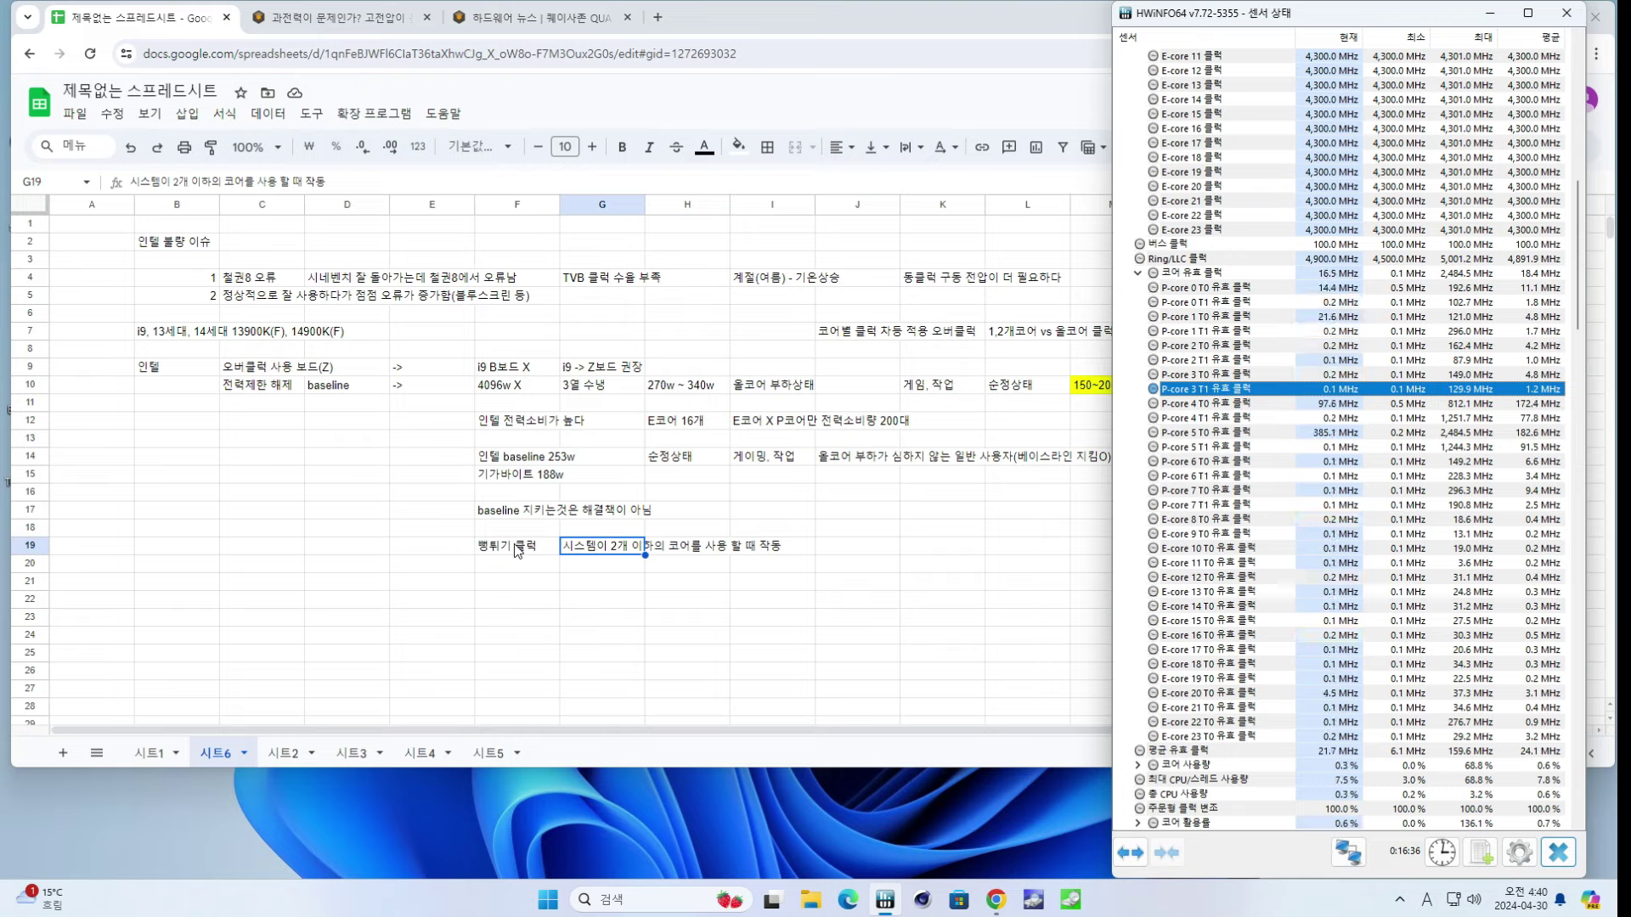
pyautogui.moveTo(1245, 405)
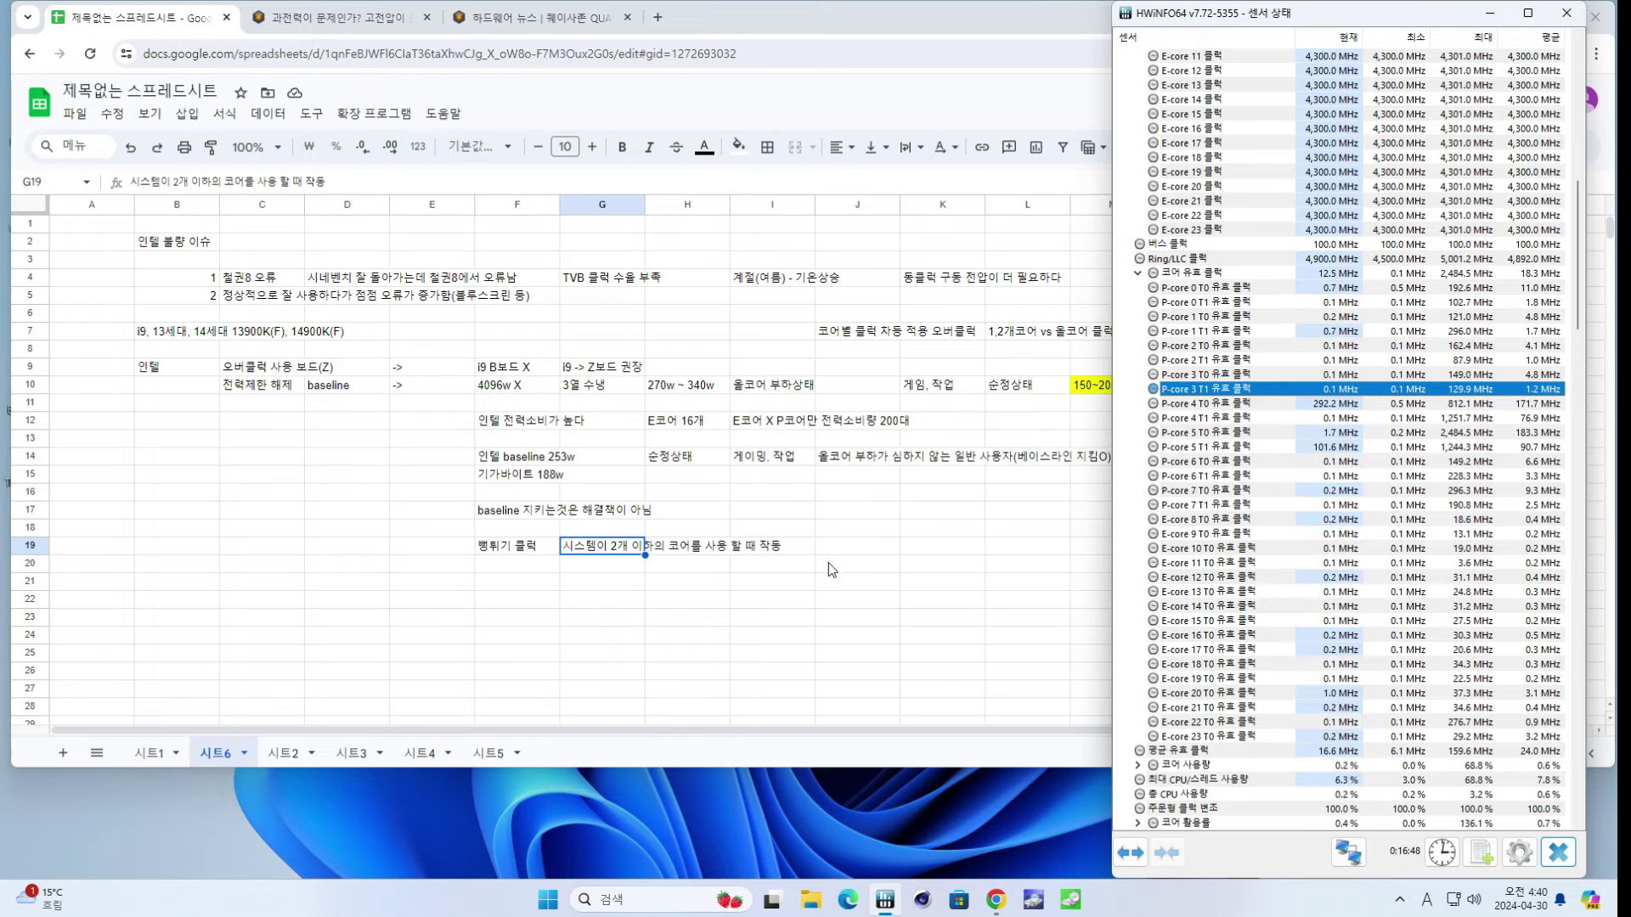
# - Switch back to the spreadsheet and enter "코어 적게 쓰는 게임" in cell J19
pyautogui.click(850, 551)
pyautogui.write('코어 적게')
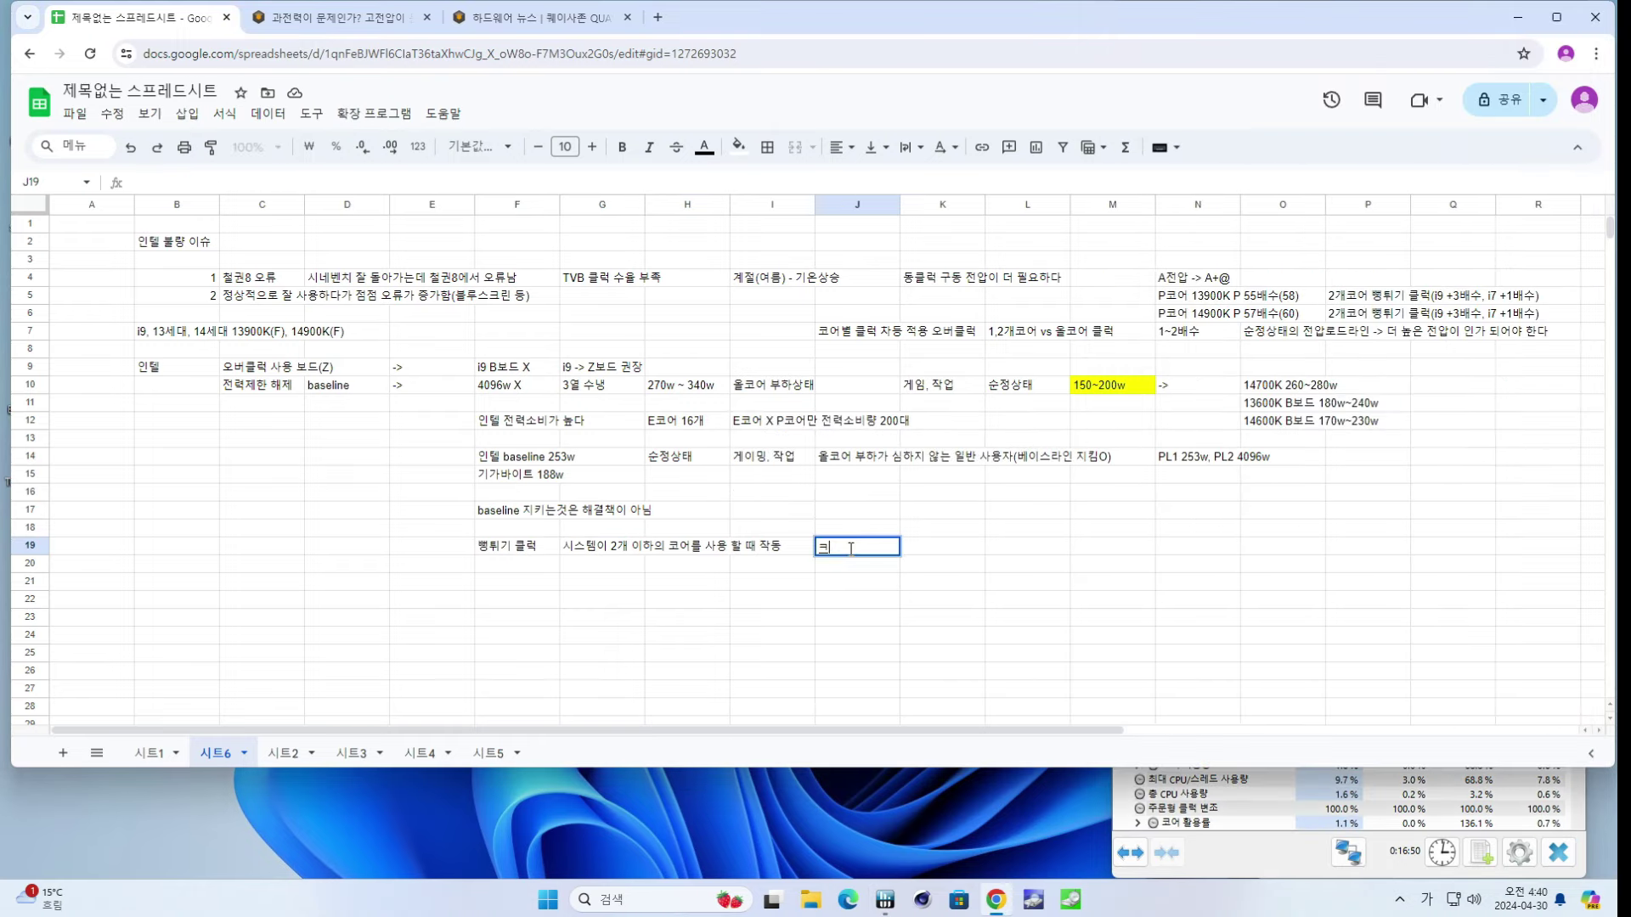
pyautogui.write(' 쓰는 게임')
pyautogui.press('Return')
pyautogui.click(850, 551)
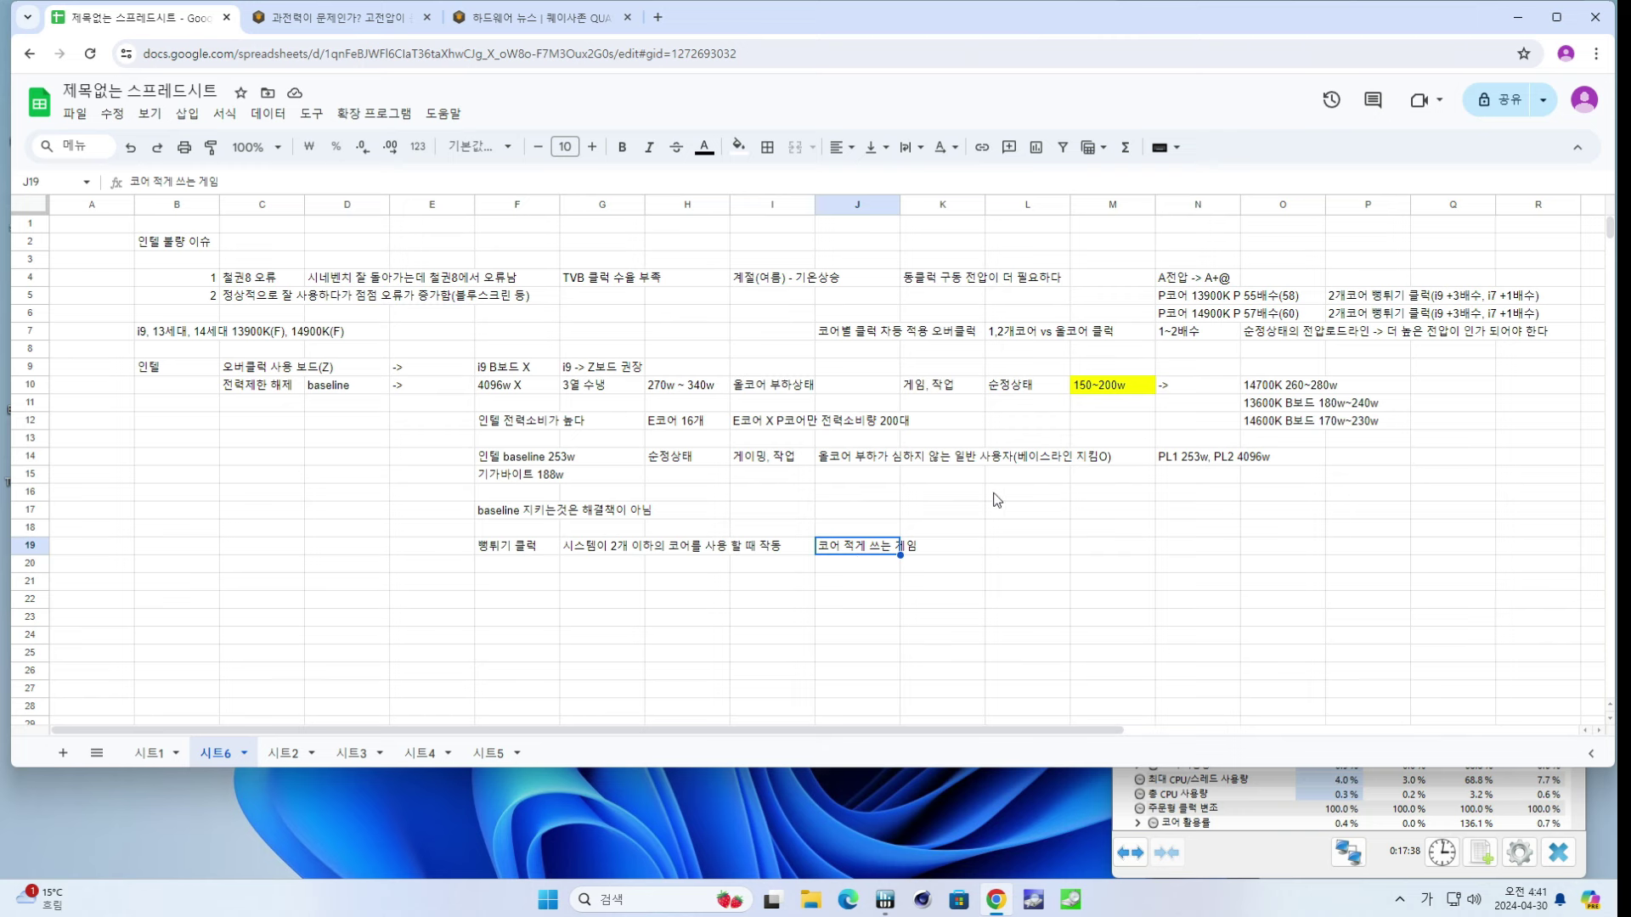
# - Review the two-core boost note in P5 against the row 19 notes and the multiplier and load-line notes in row 7
pyautogui.click(1352, 295)
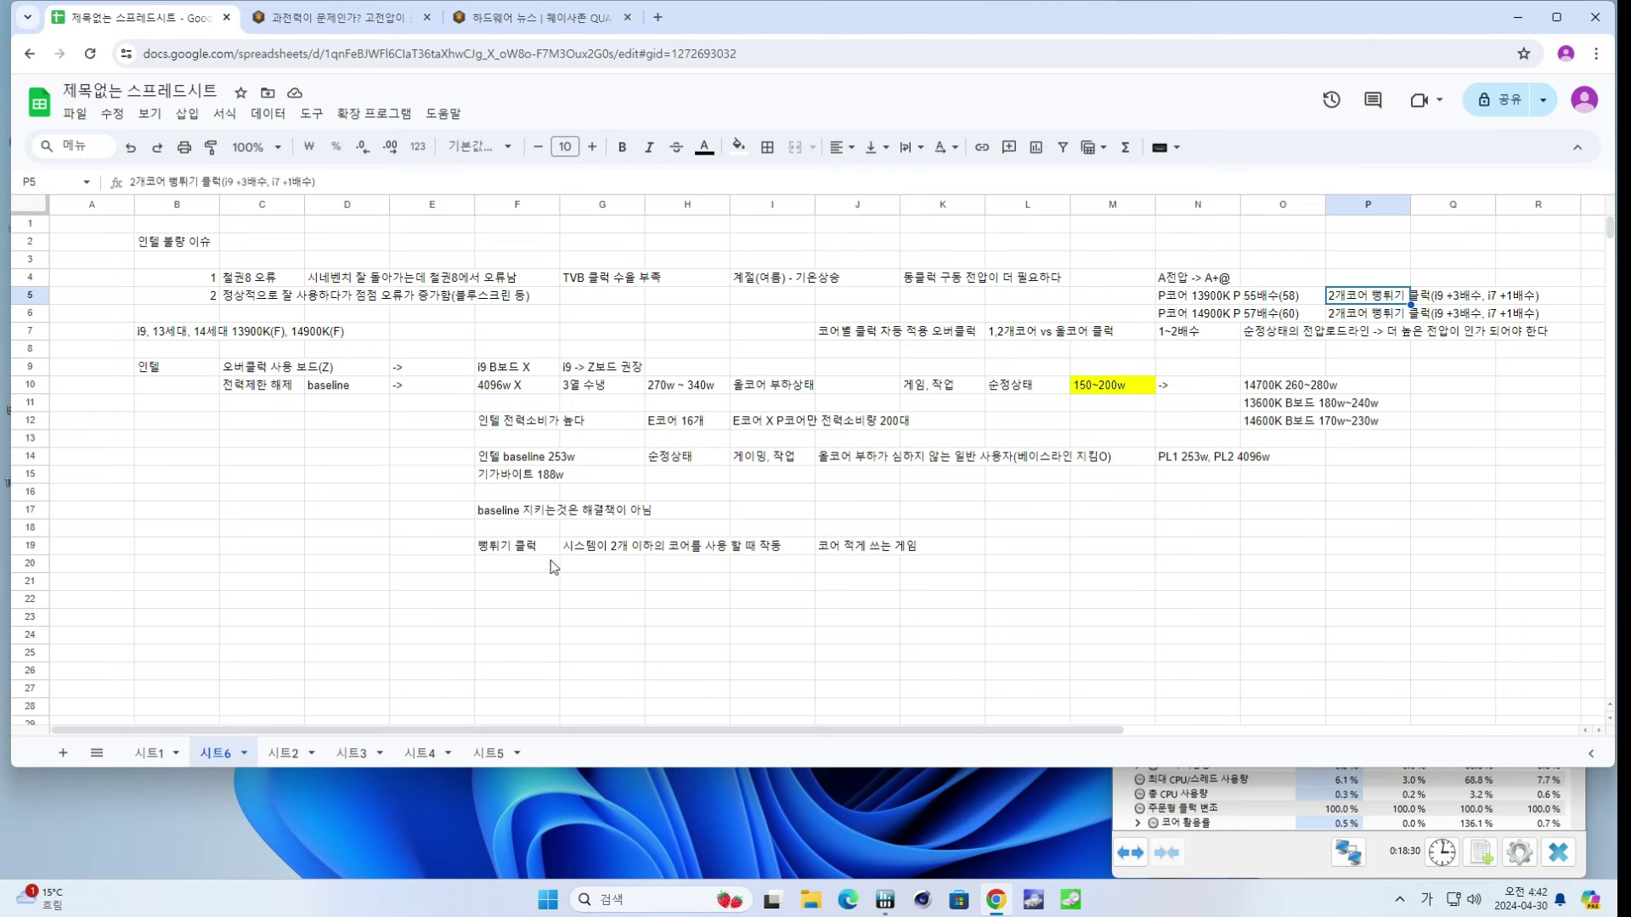
pyautogui.moveTo(512, 548); pyautogui.dragTo(844, 557)
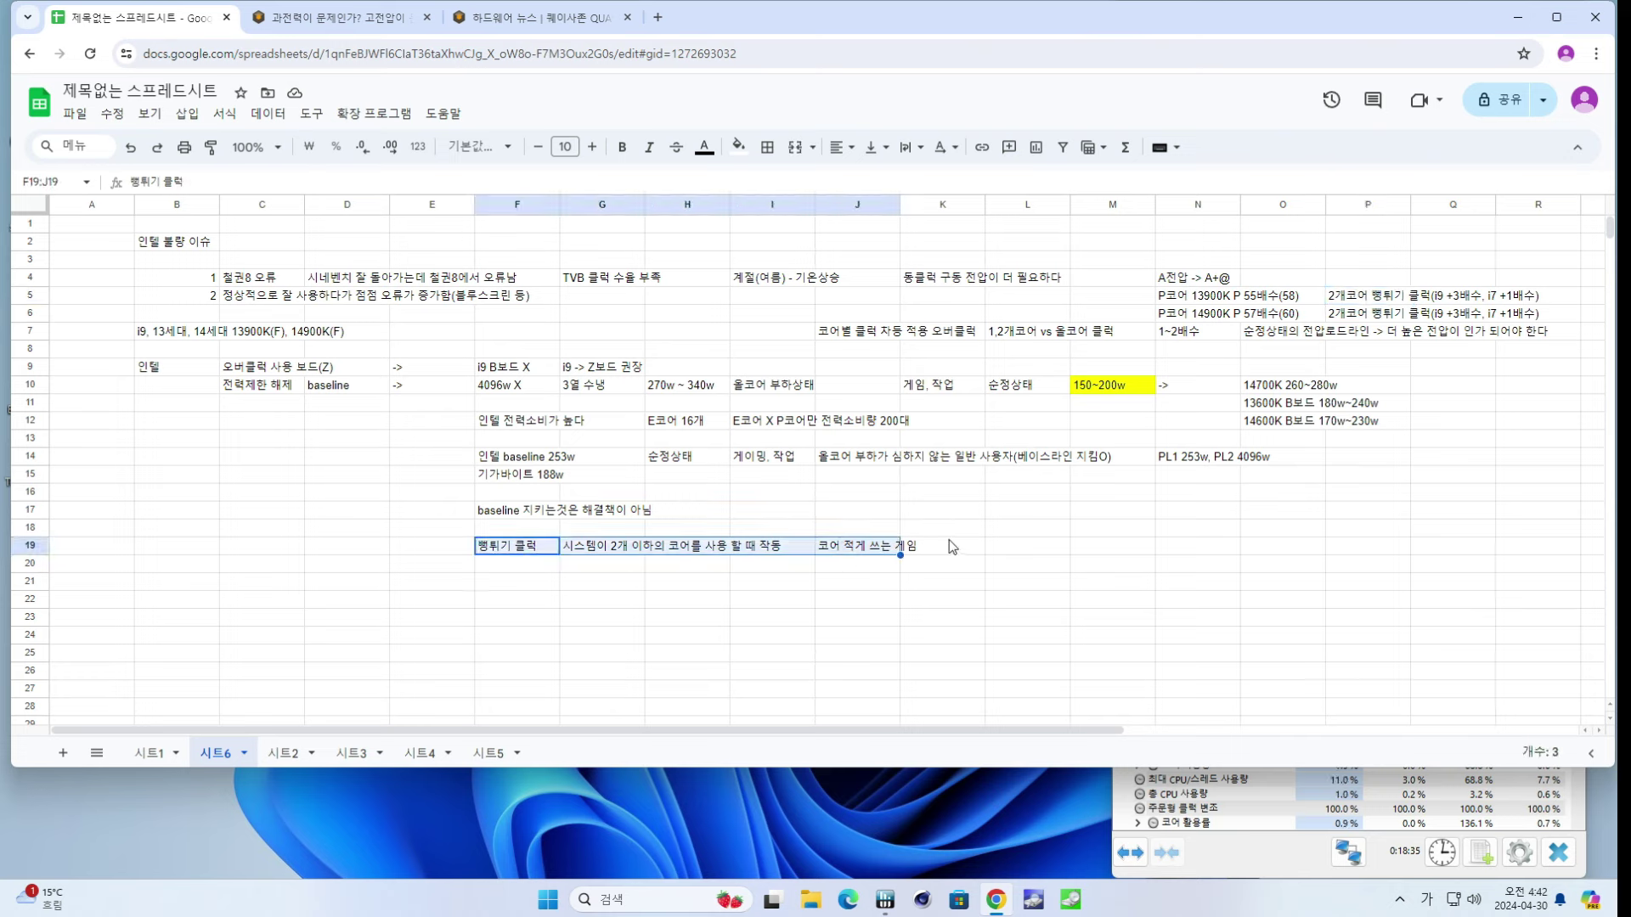
pyautogui.moveTo(949, 542); pyautogui.dragTo(498, 548)
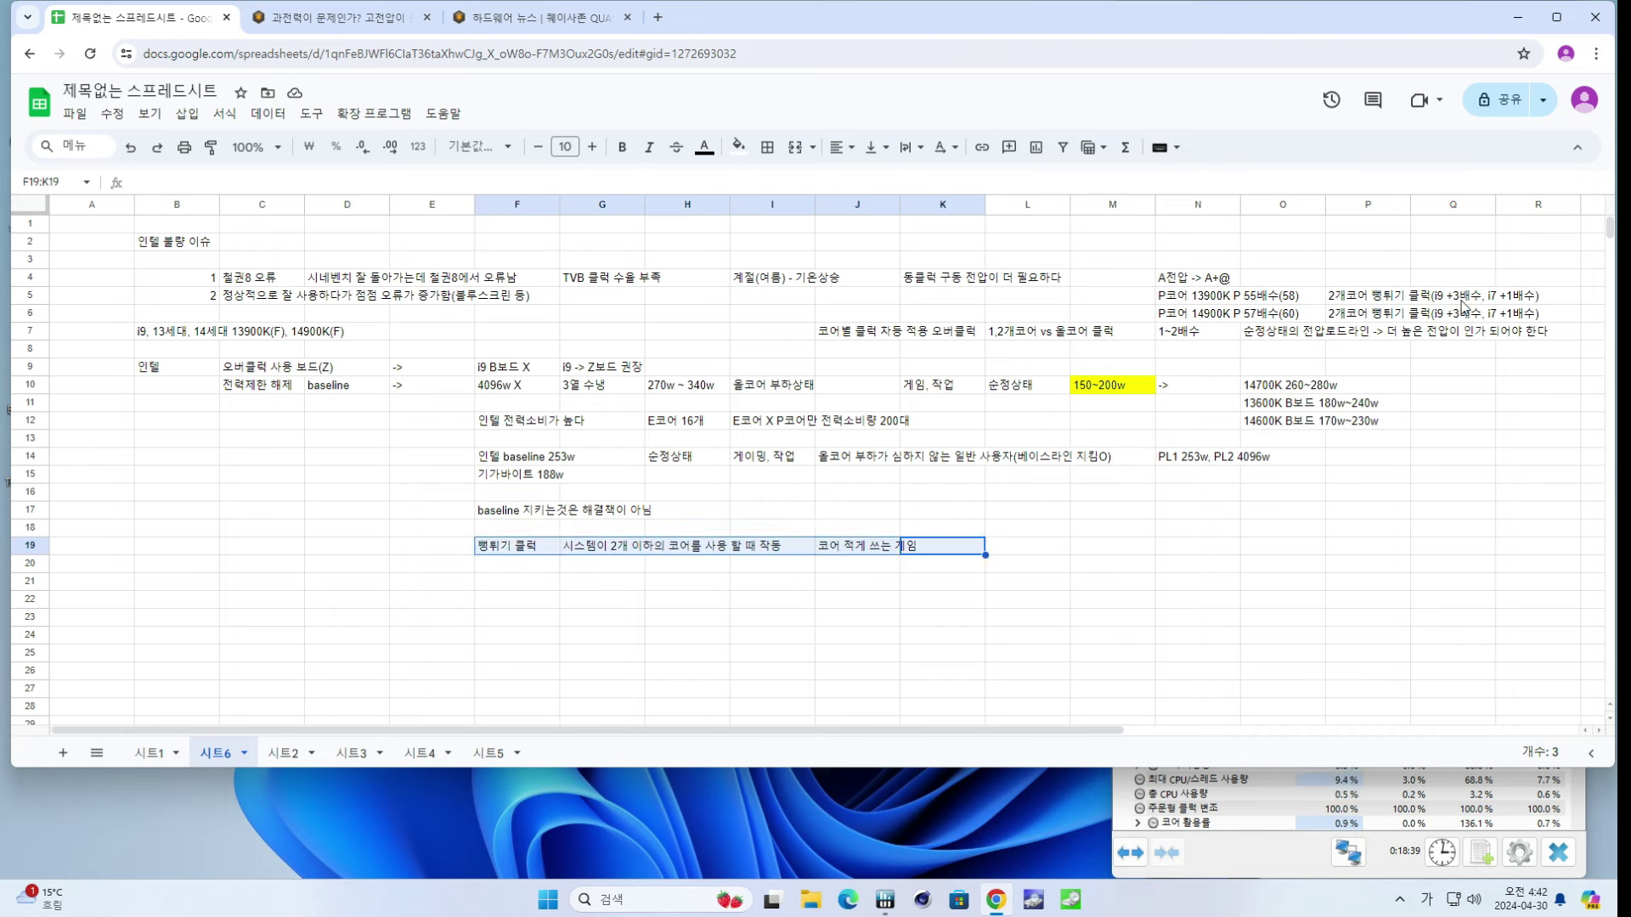
pyautogui.click(1187, 332)
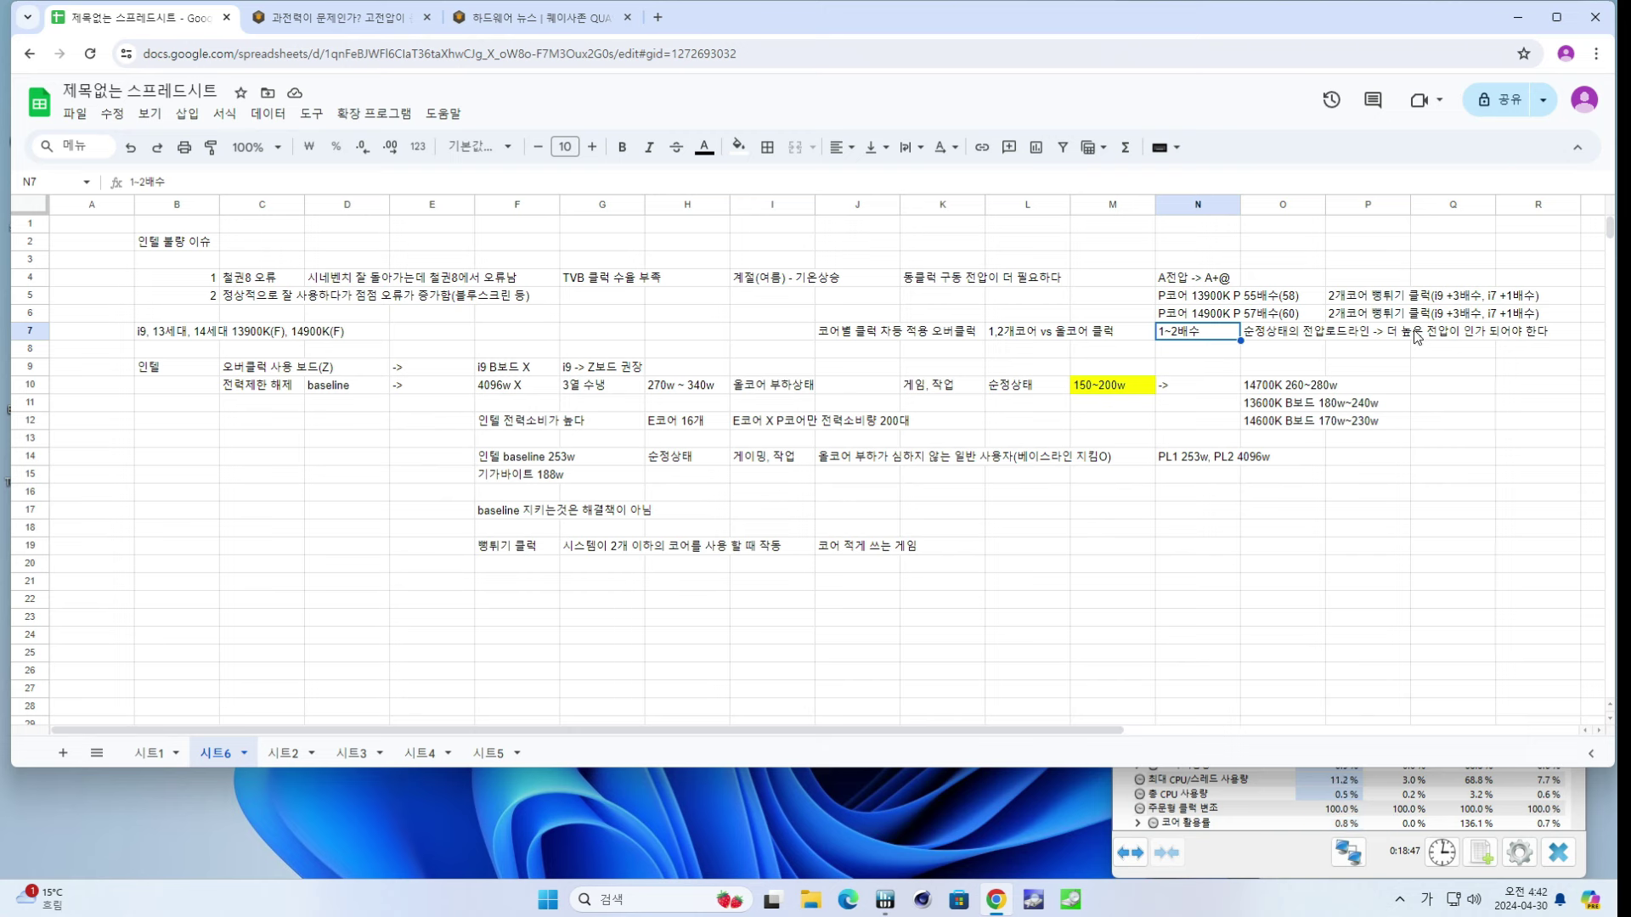
pyautogui.moveTo(1352, 337); pyautogui.dragTo(1518, 341)
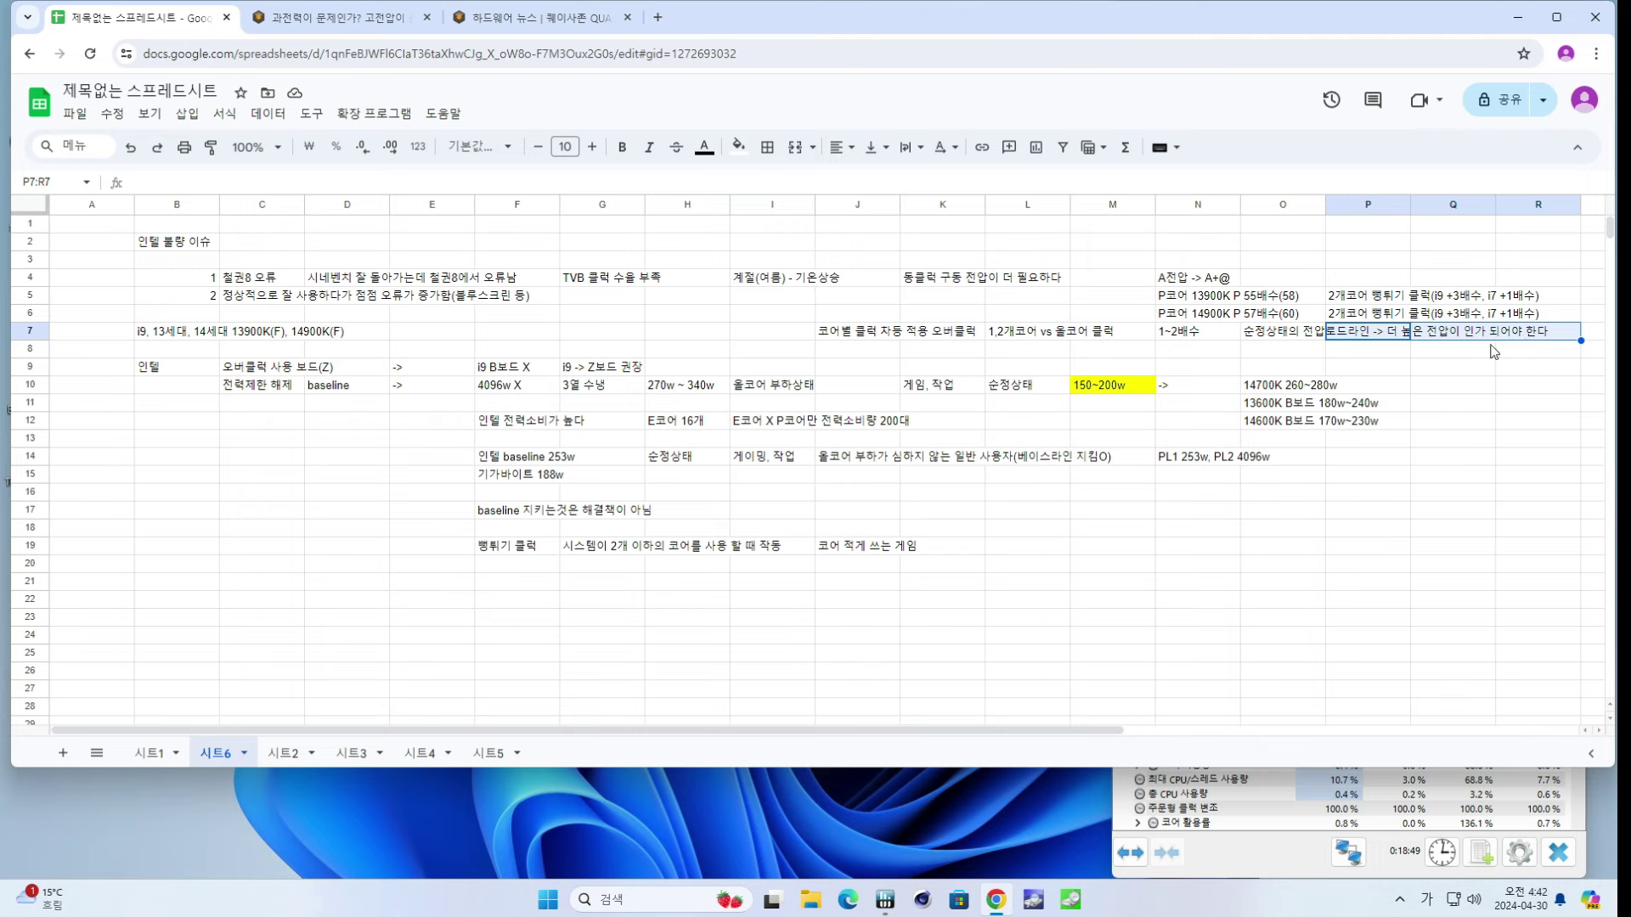
# - Enter "TVB(뻥튀기 클럭)" in cell C21
pyautogui.click(211, 574)
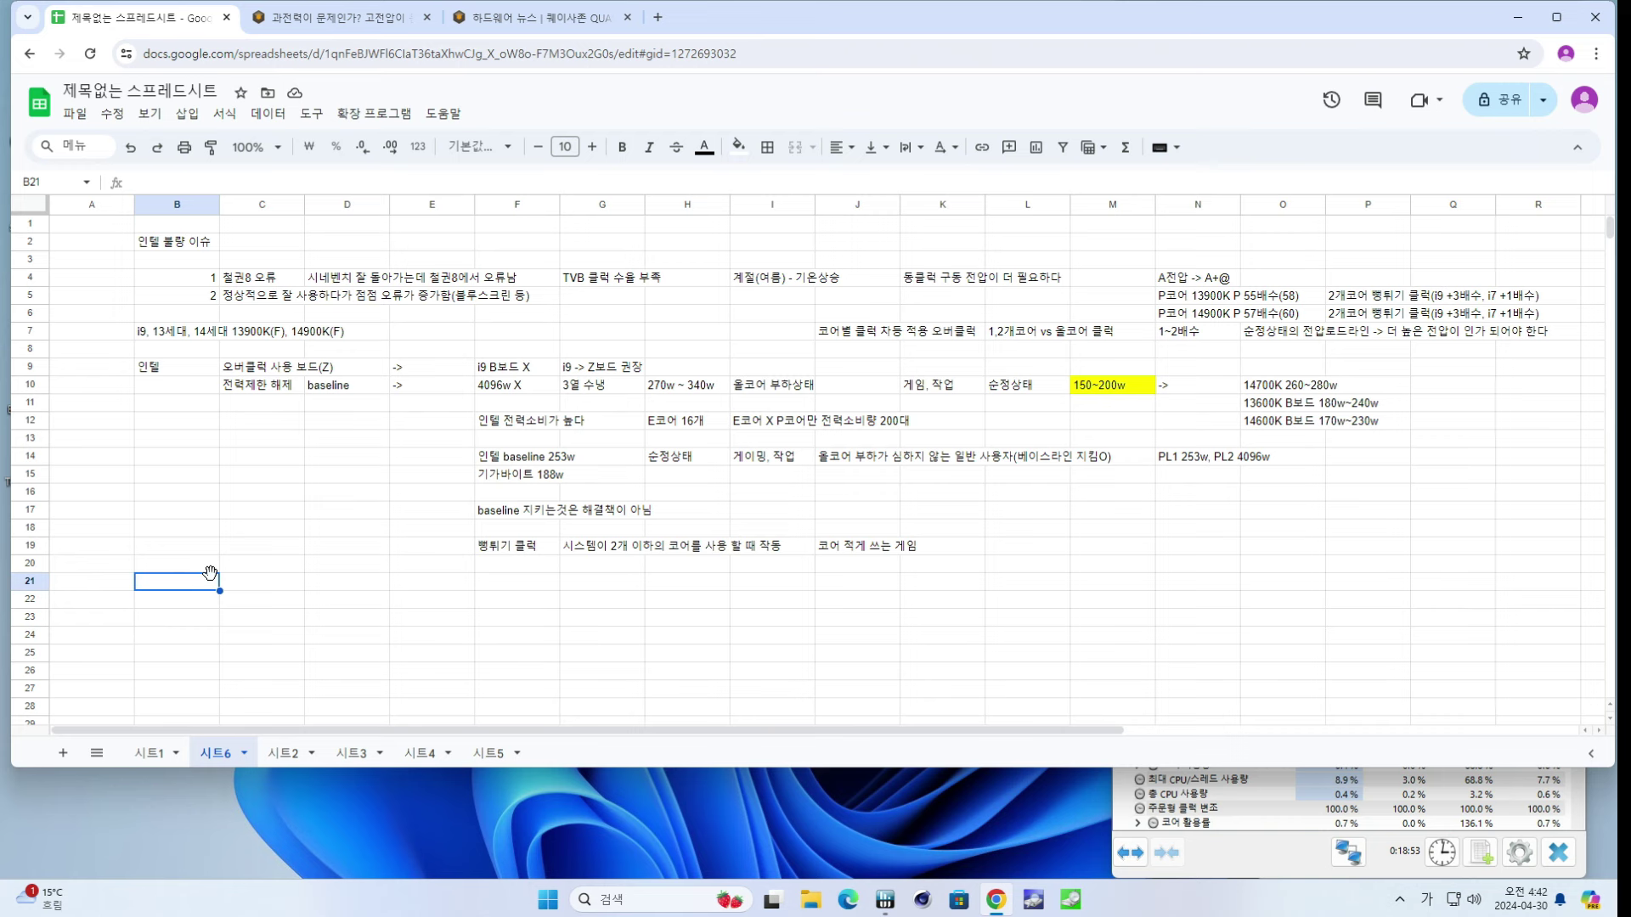
pyautogui.press('Right')
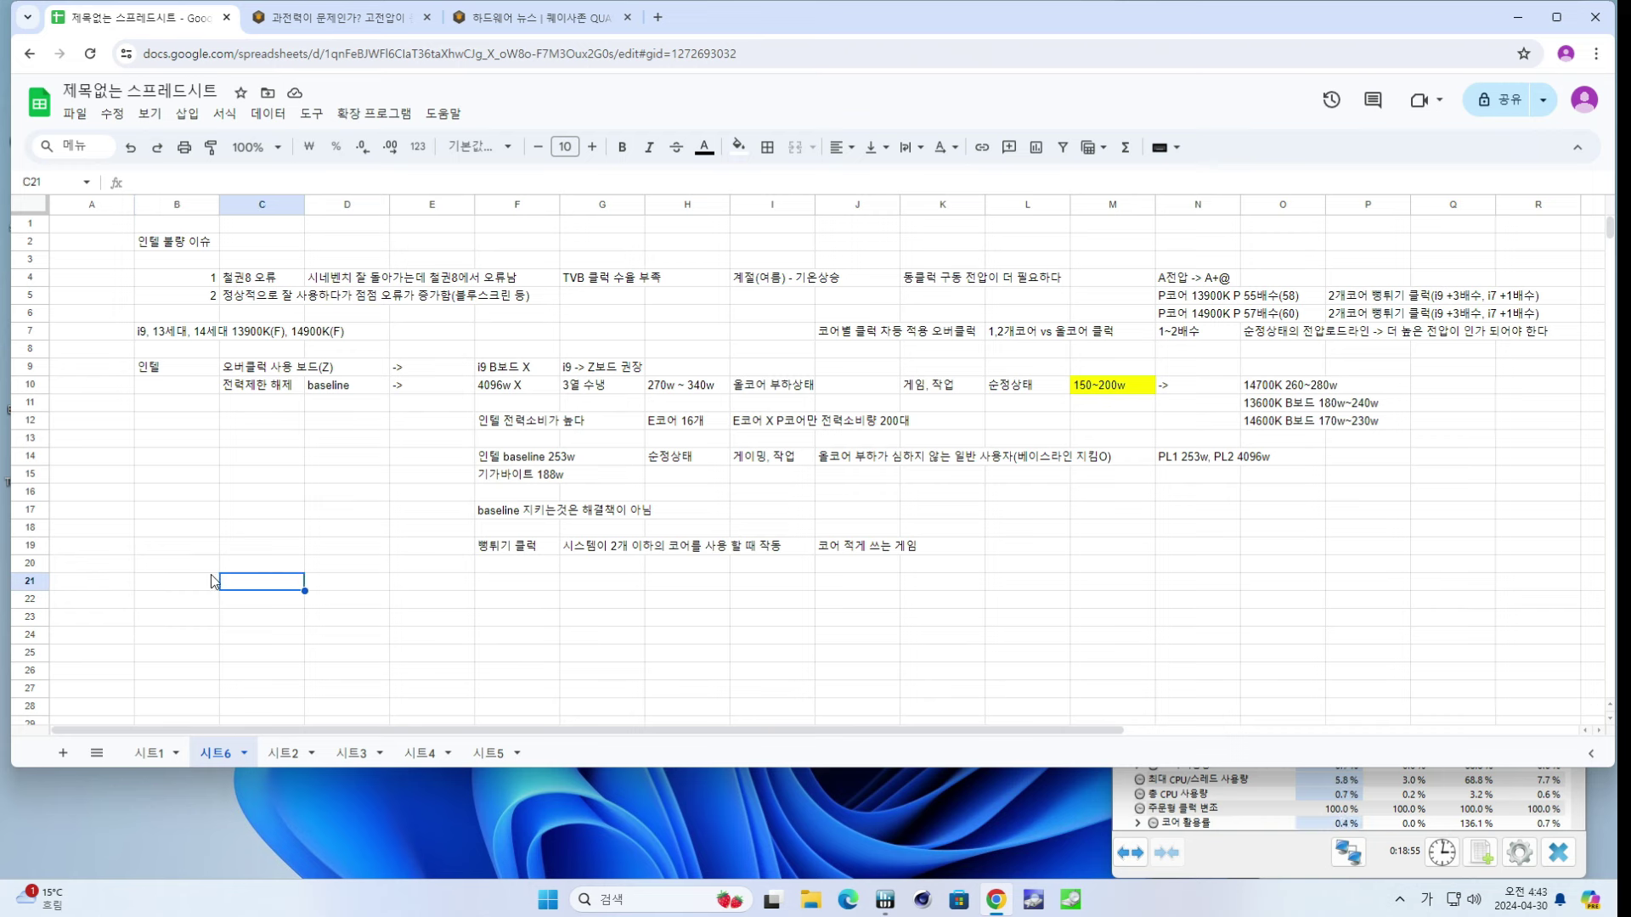
pyautogui.press('Hangul')
pyautogui.write('TVB')
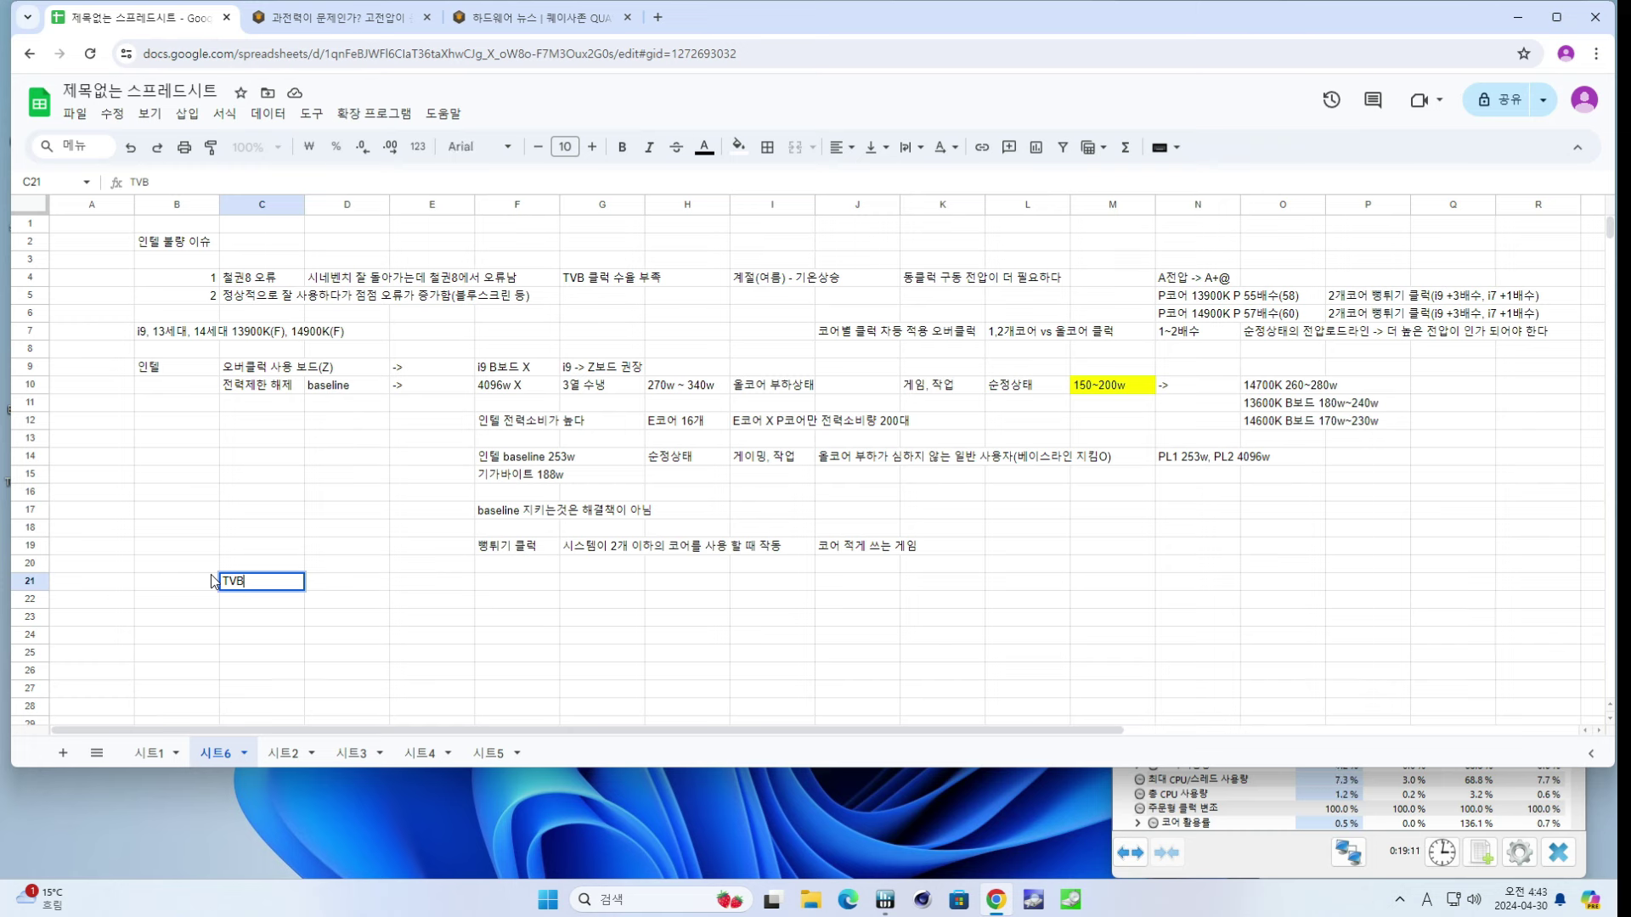
pyautogui.write('(')
pyautogui.press('Hangul')
pyautogui.write('뻥튀기')
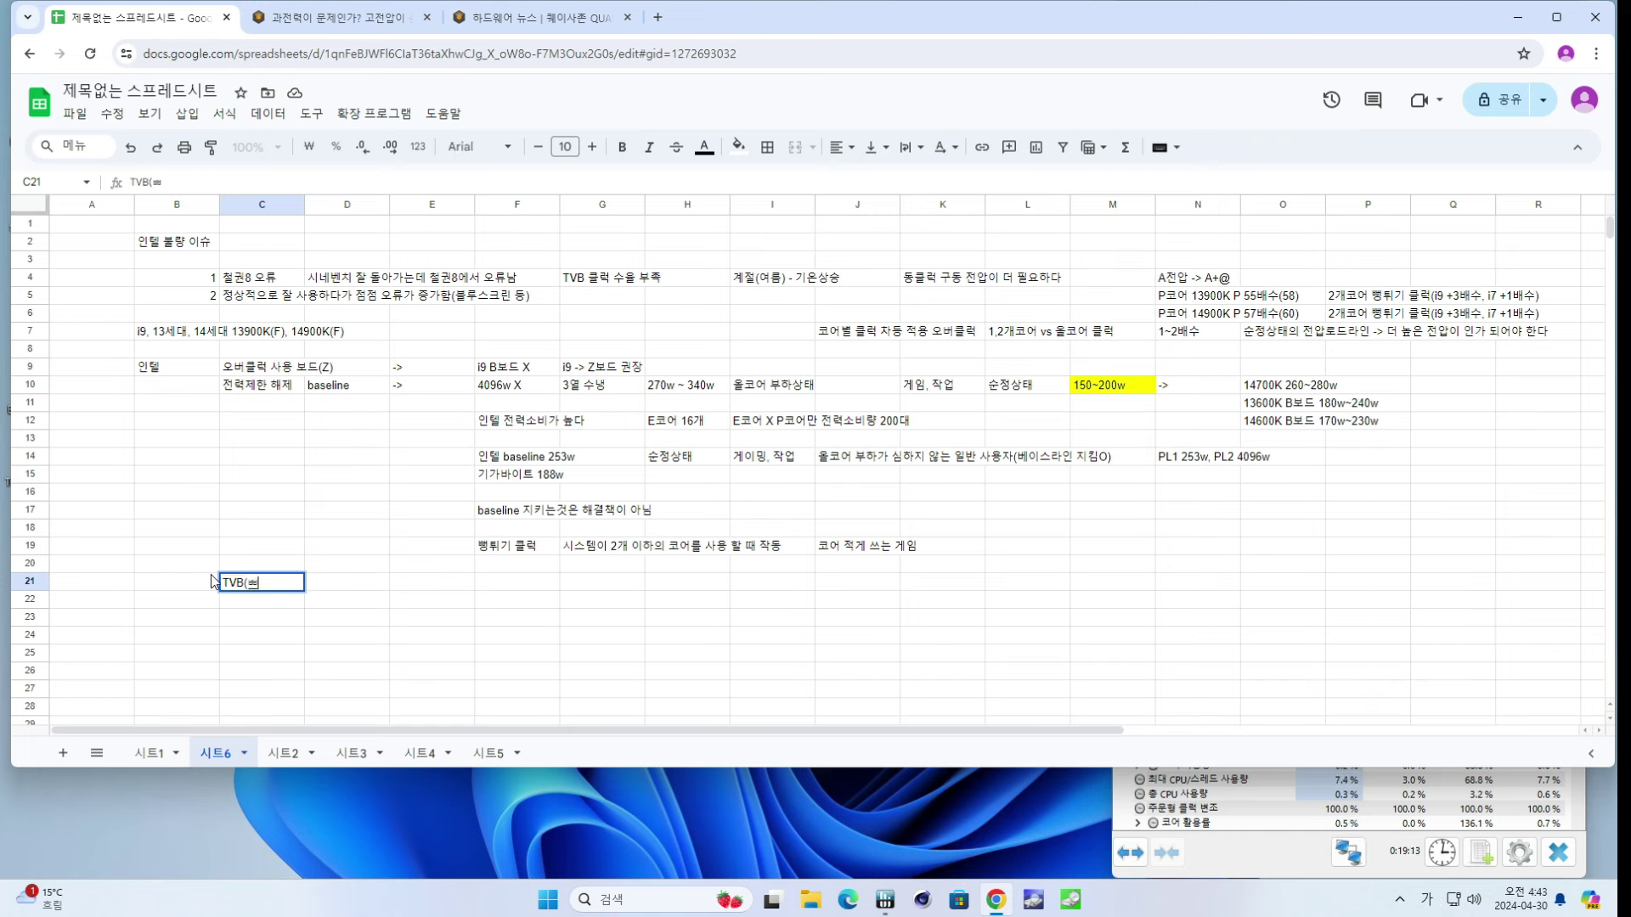
pyautogui.write(' 클럭)')
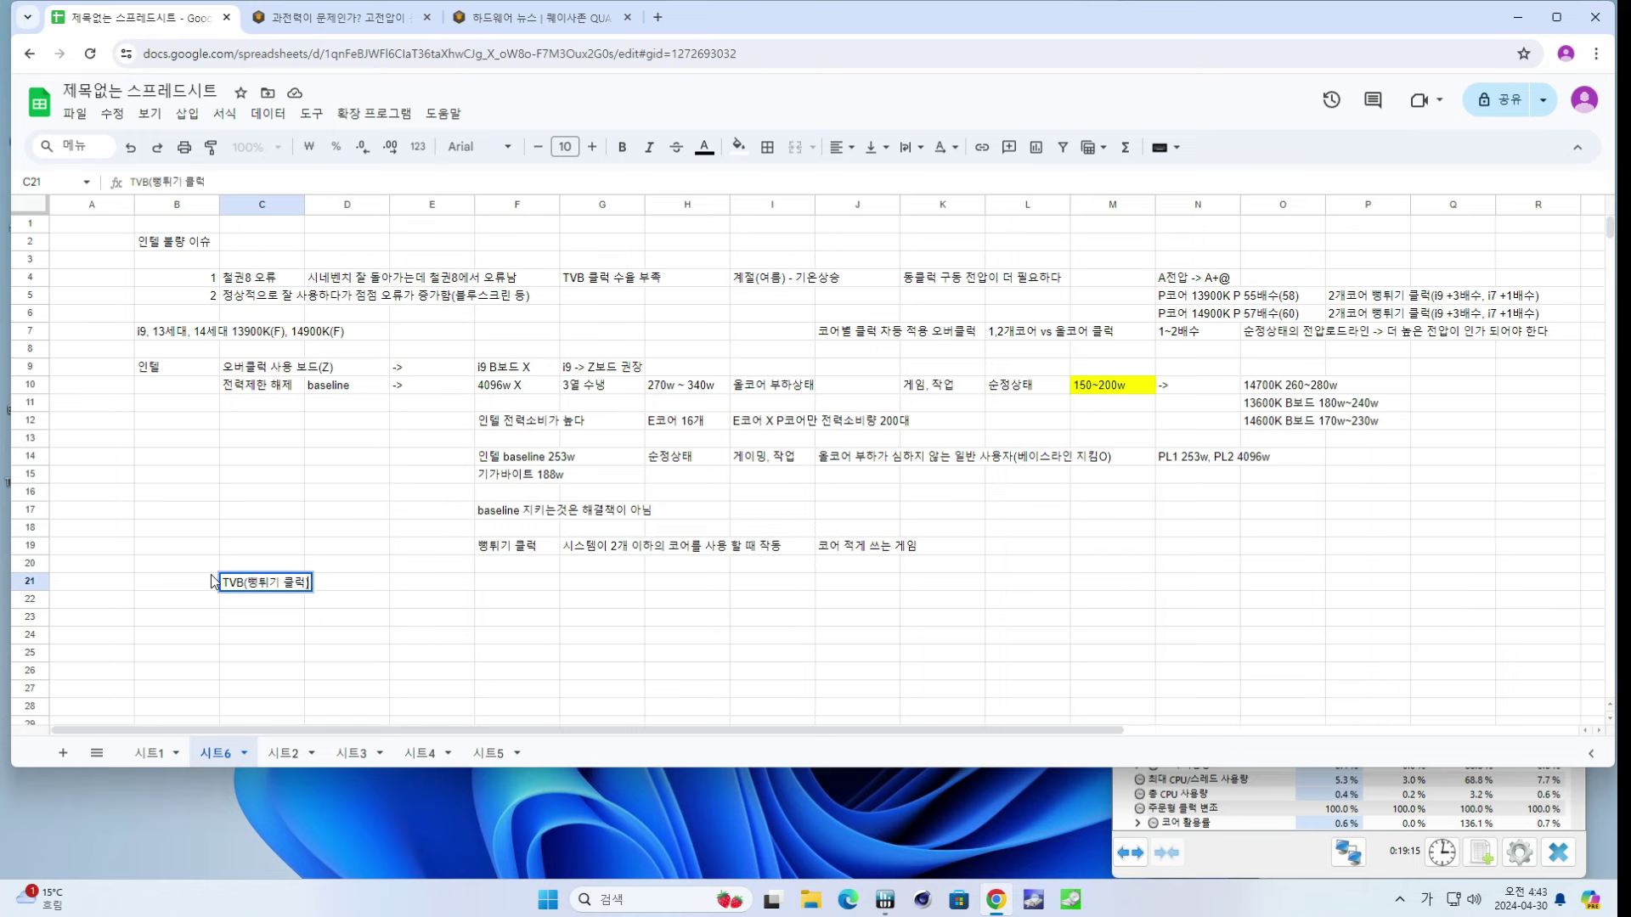
pyautogui.press('Return')
pyautogui.press('Up')
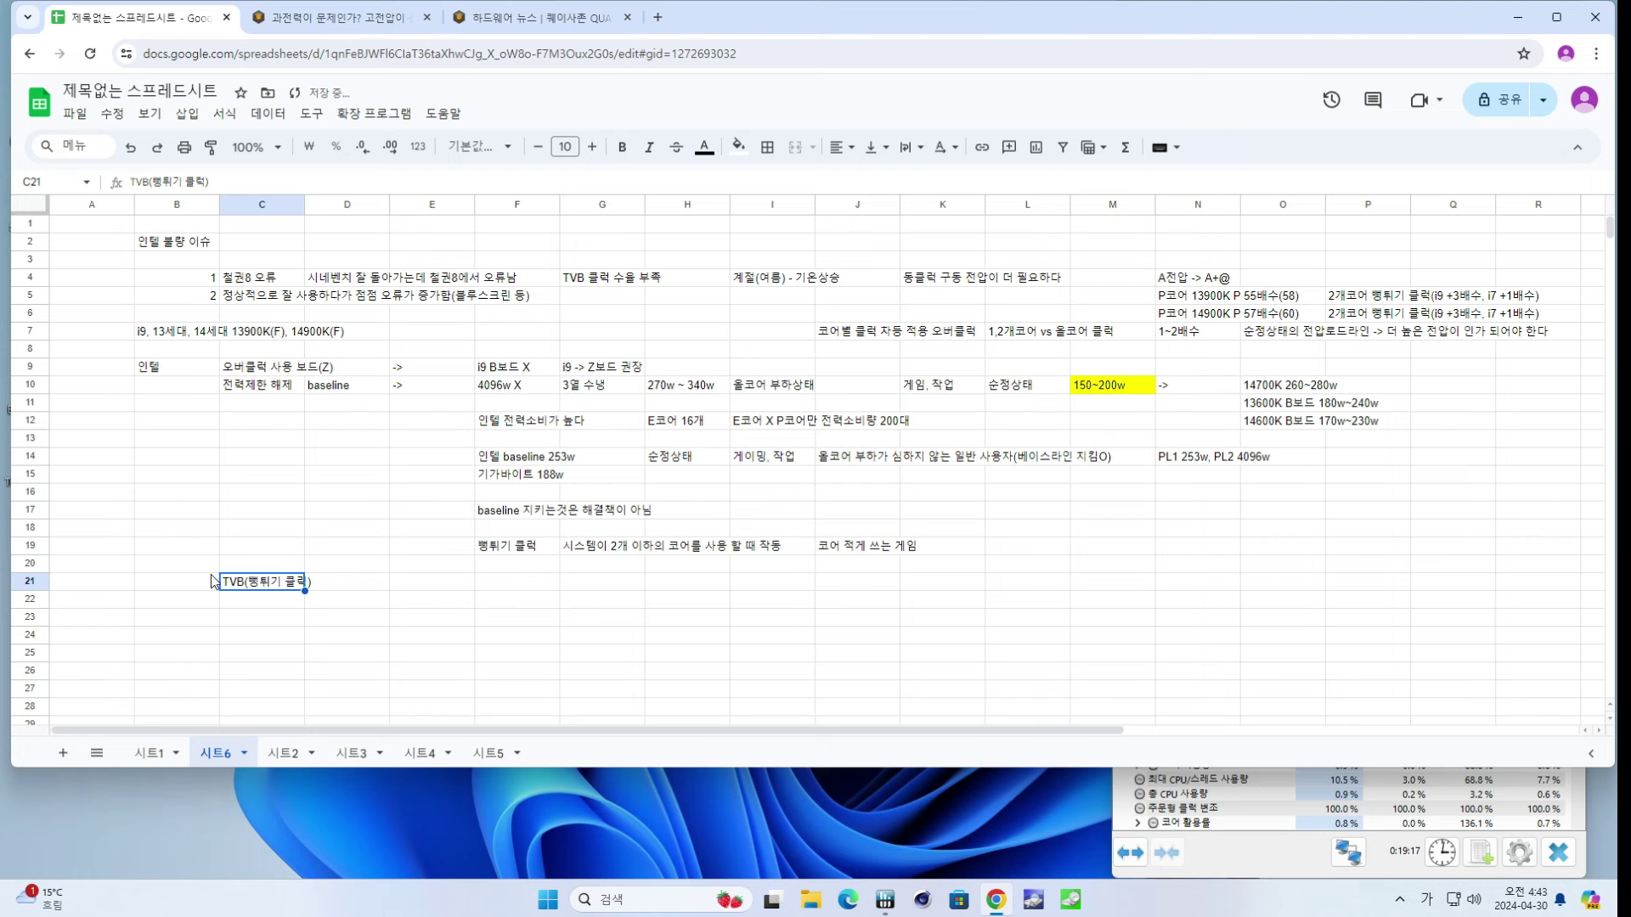
# - Review the boost clock note in F19 against the multiplier and load-line notes in N7:R7
pyautogui.press('Right')
pyautogui.press('Right')
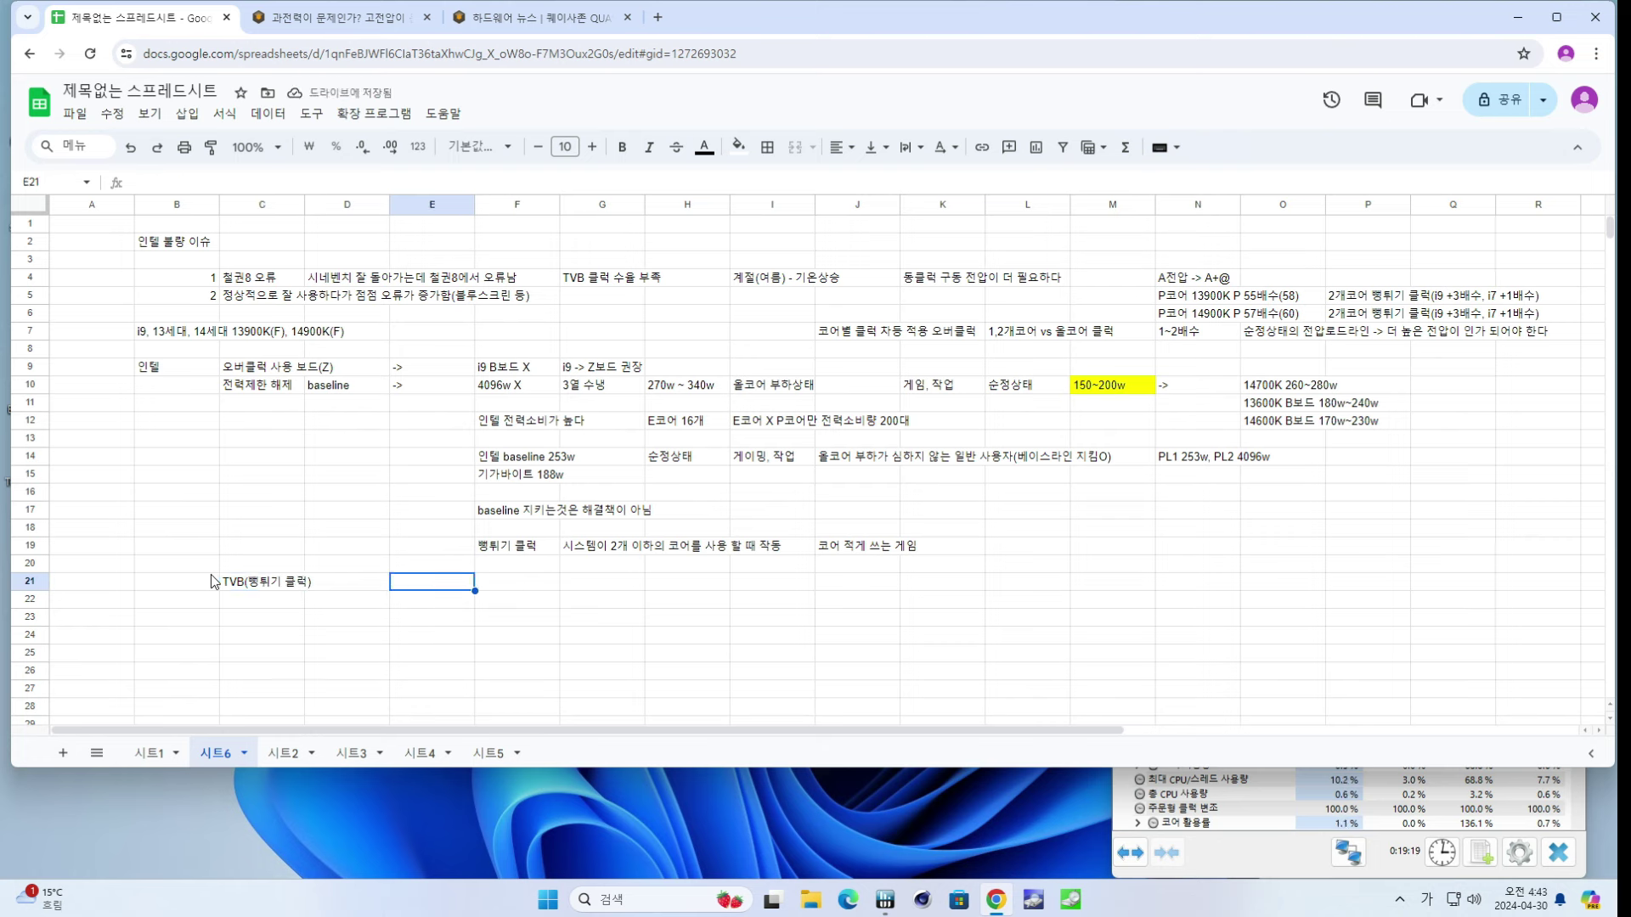
pyautogui.press('Right')
pyautogui.press('Up')
pyautogui.press('Up')
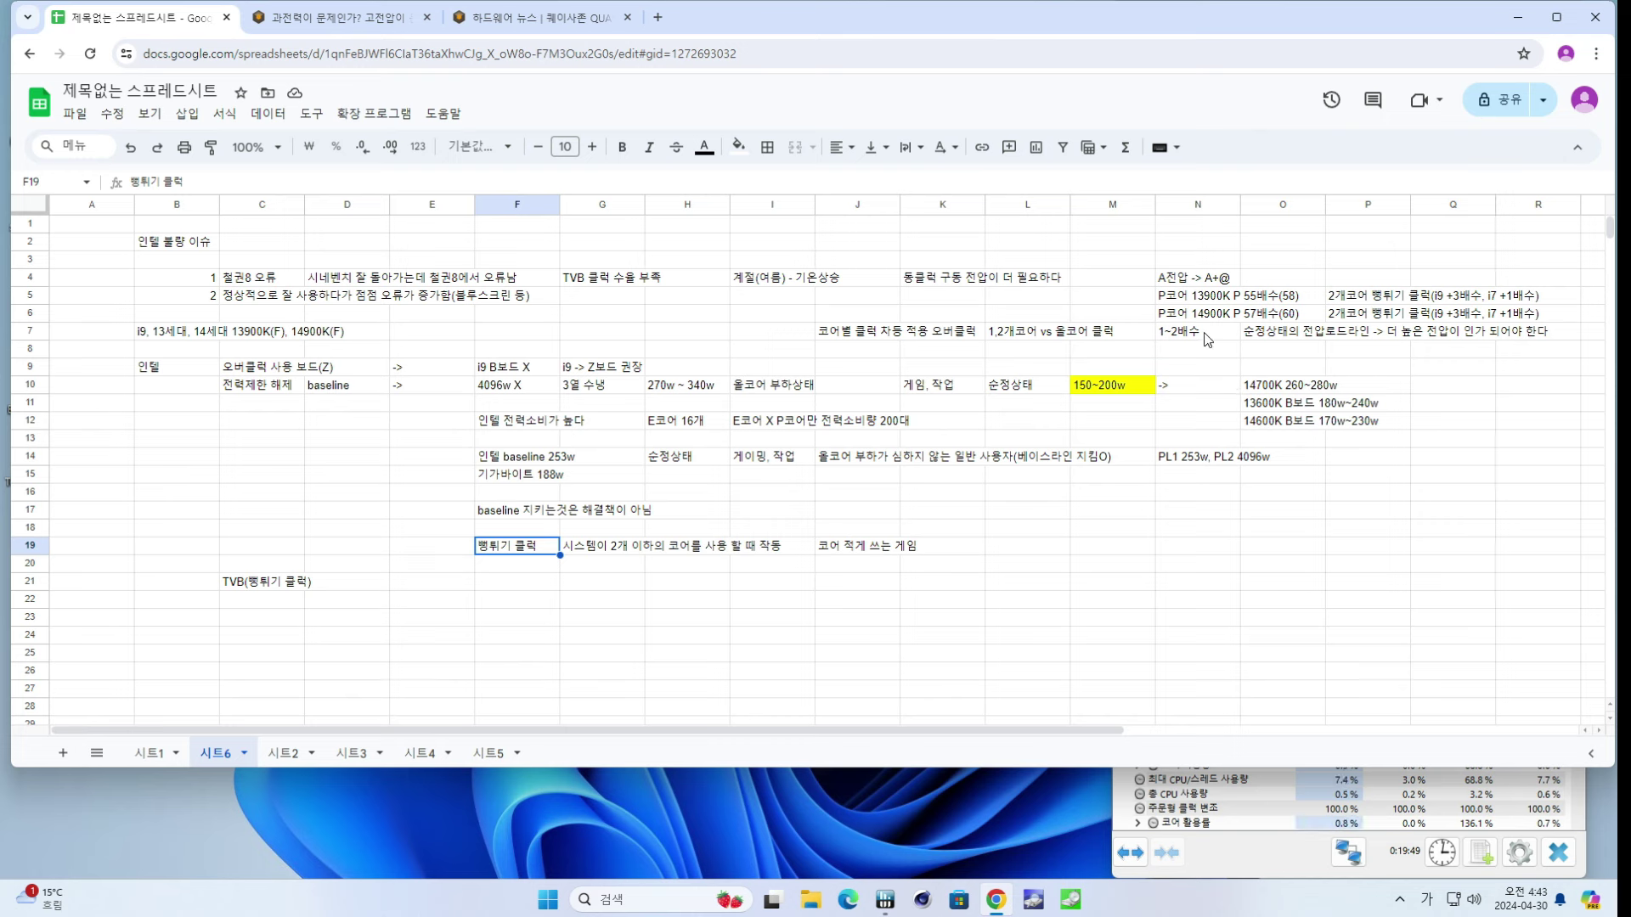
pyautogui.moveTo(1518, 338); pyautogui.dragTo(1221, 334)
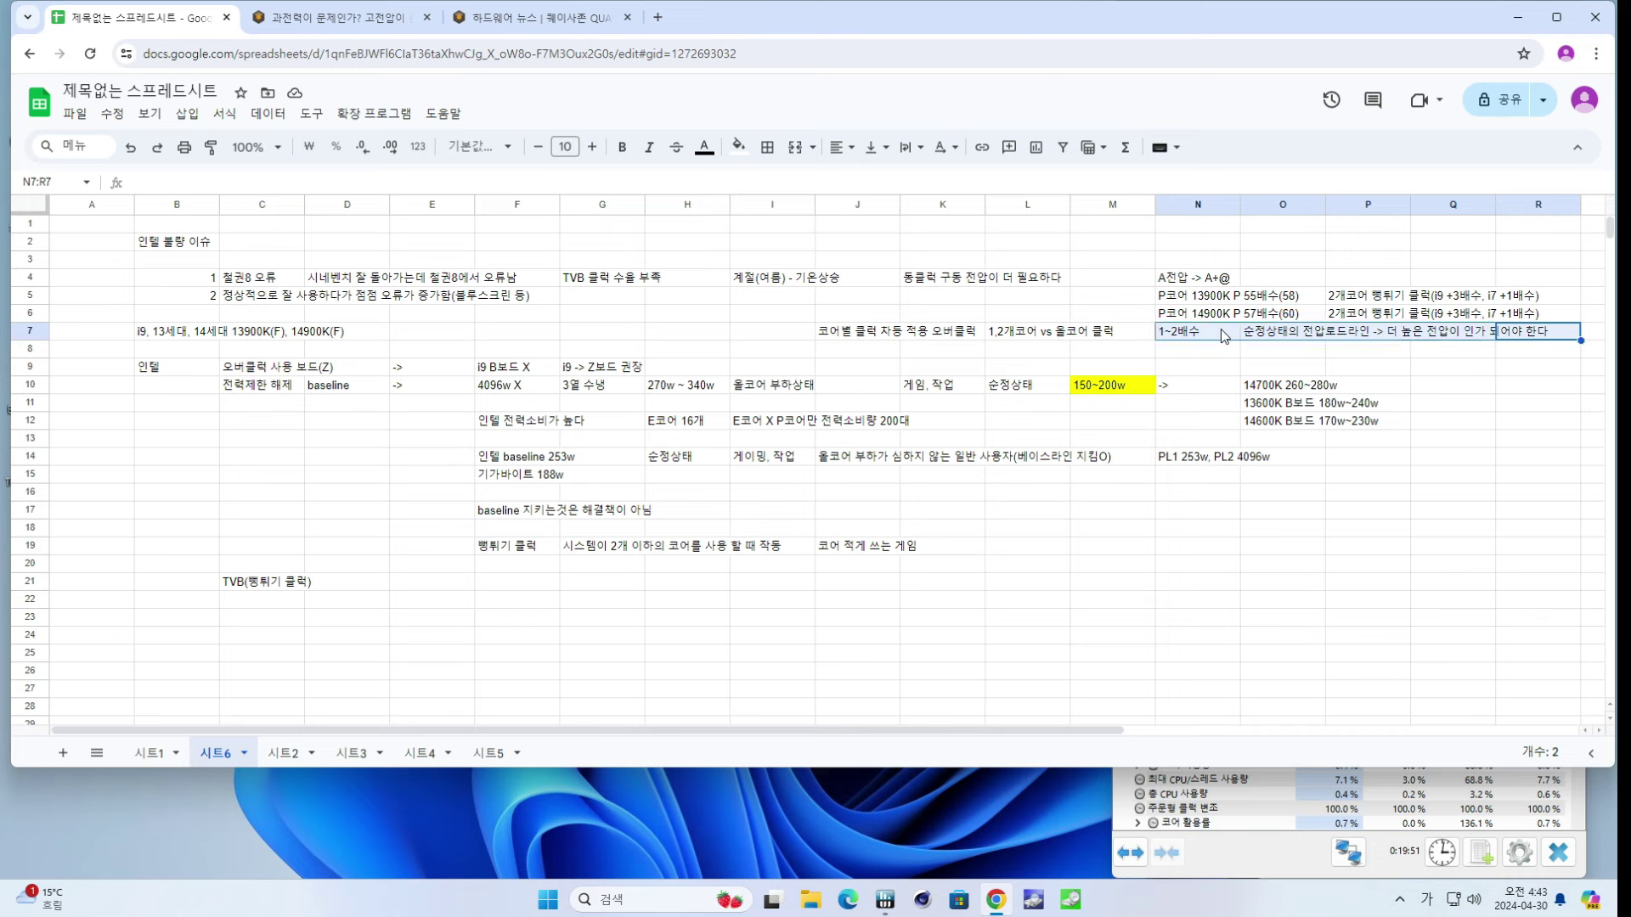
pyautogui.click(1220, 331)
# - Enter "뻥튀기 클럭" in cell F21 and "전압이 상승" in cell G21
pyautogui.click(508, 582)
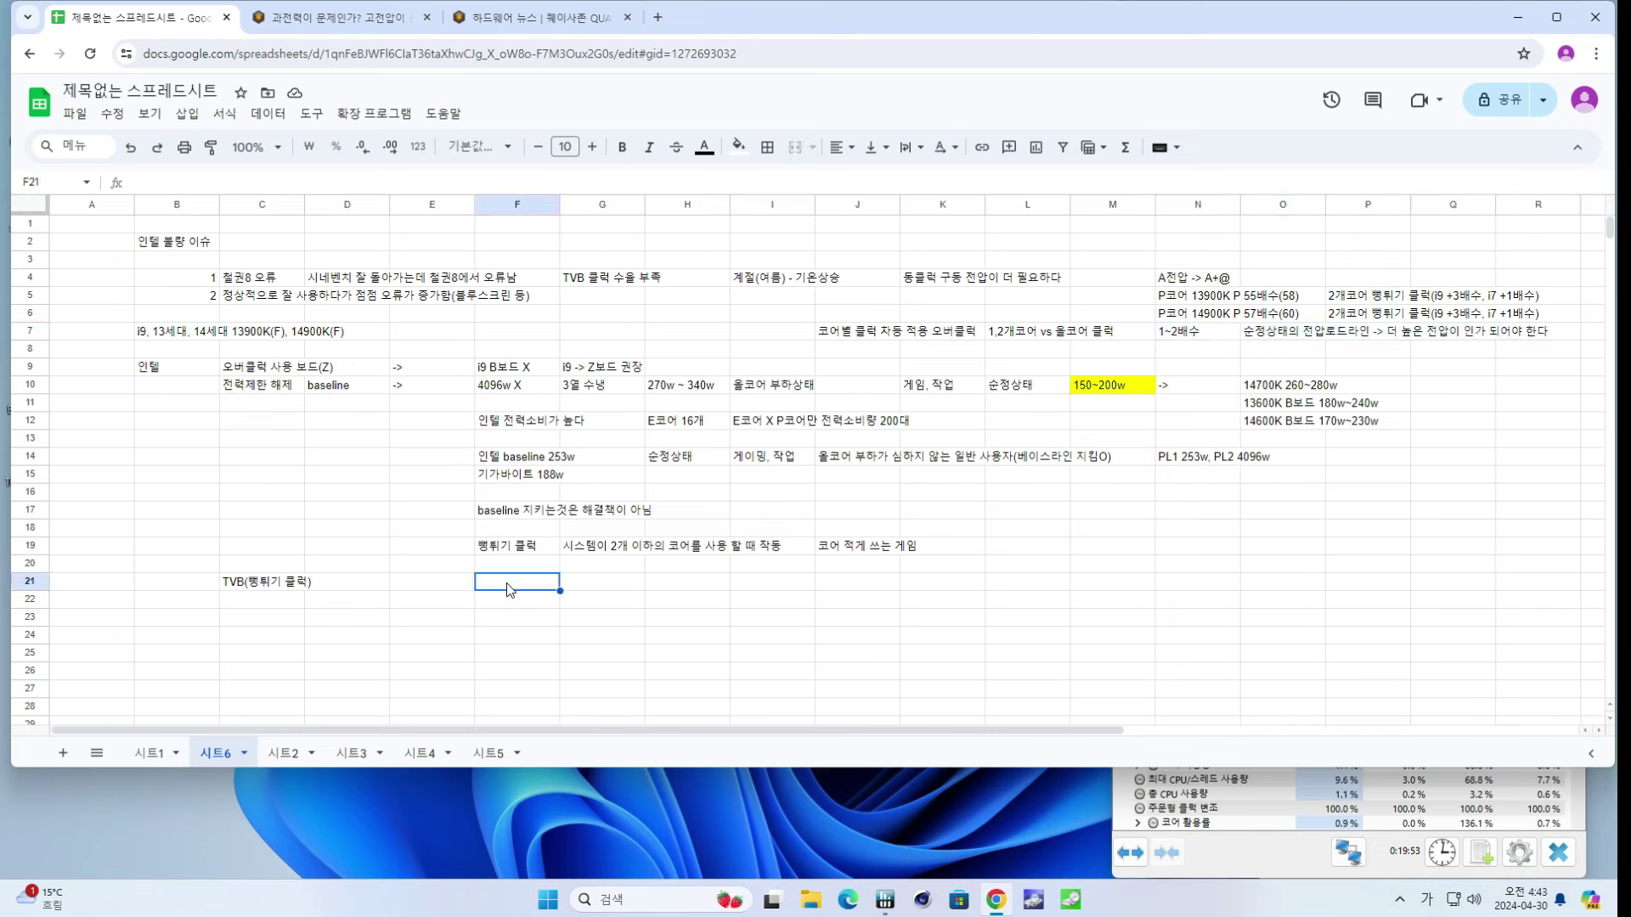
pyautogui.write('뻥티기 클럭')
pyautogui.press('Tab')
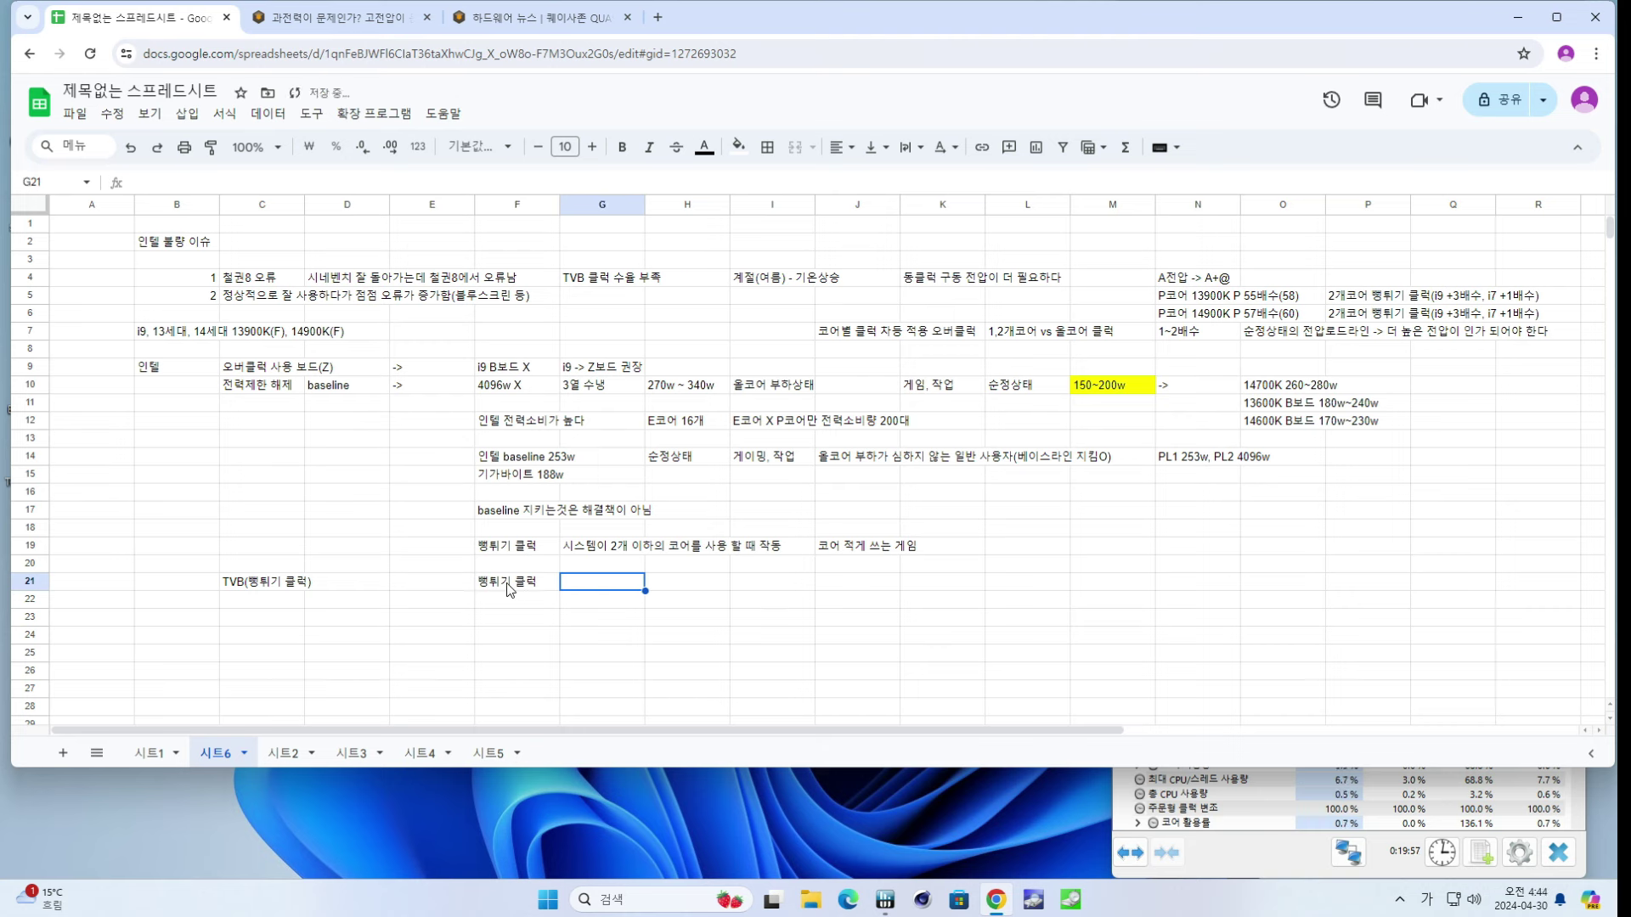
pyautogui.write('전압이 ')
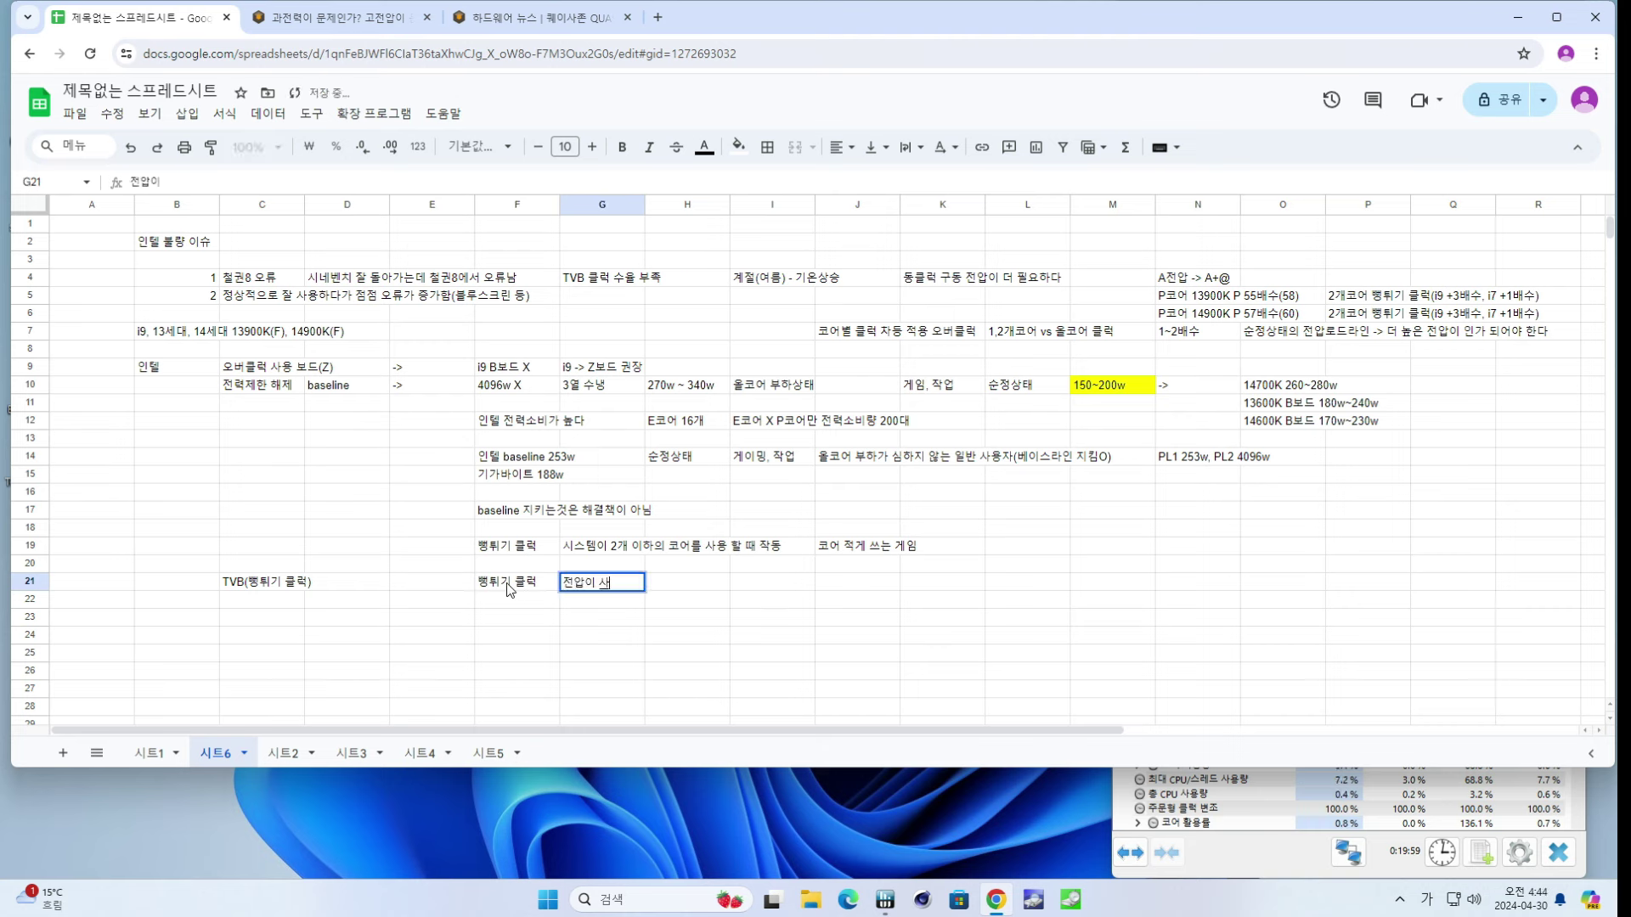
pyautogui.write('상승')
pyautogui.press('Return')
pyautogui.press('Up')
pyautogui.press('Right')
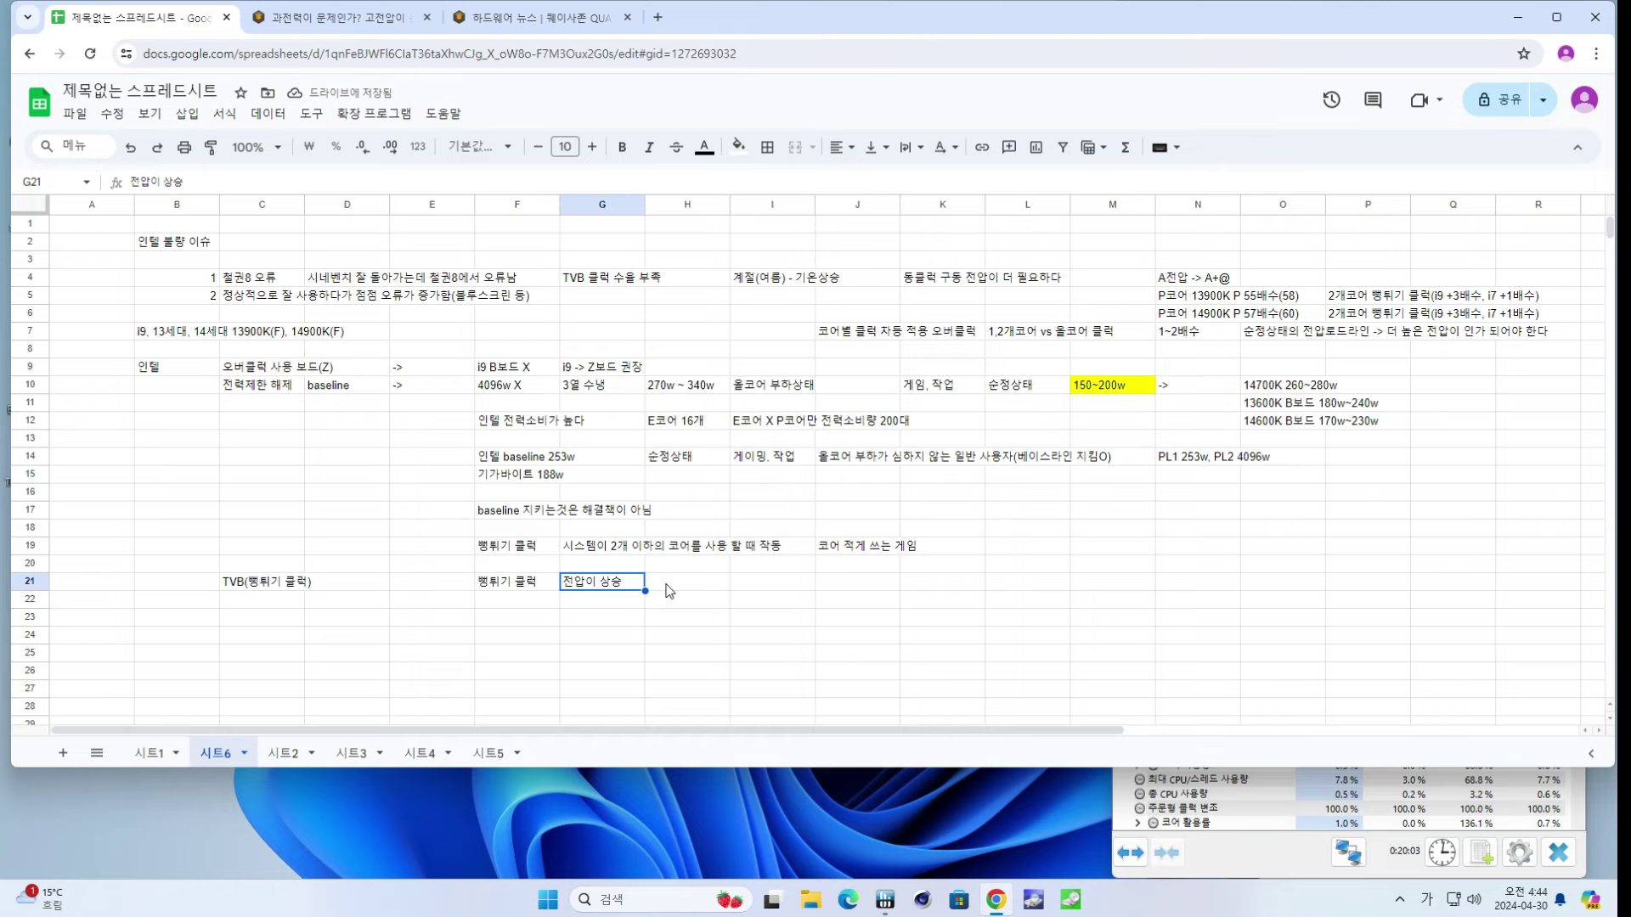
# - Switch to the HWiNFO64 sensors and examine the current and maximum core VIDs, including P-core 0, 3 and 7
pyautogui.doubleClick(1149, 767)
pyautogui.scroll(10, 1529, 342)
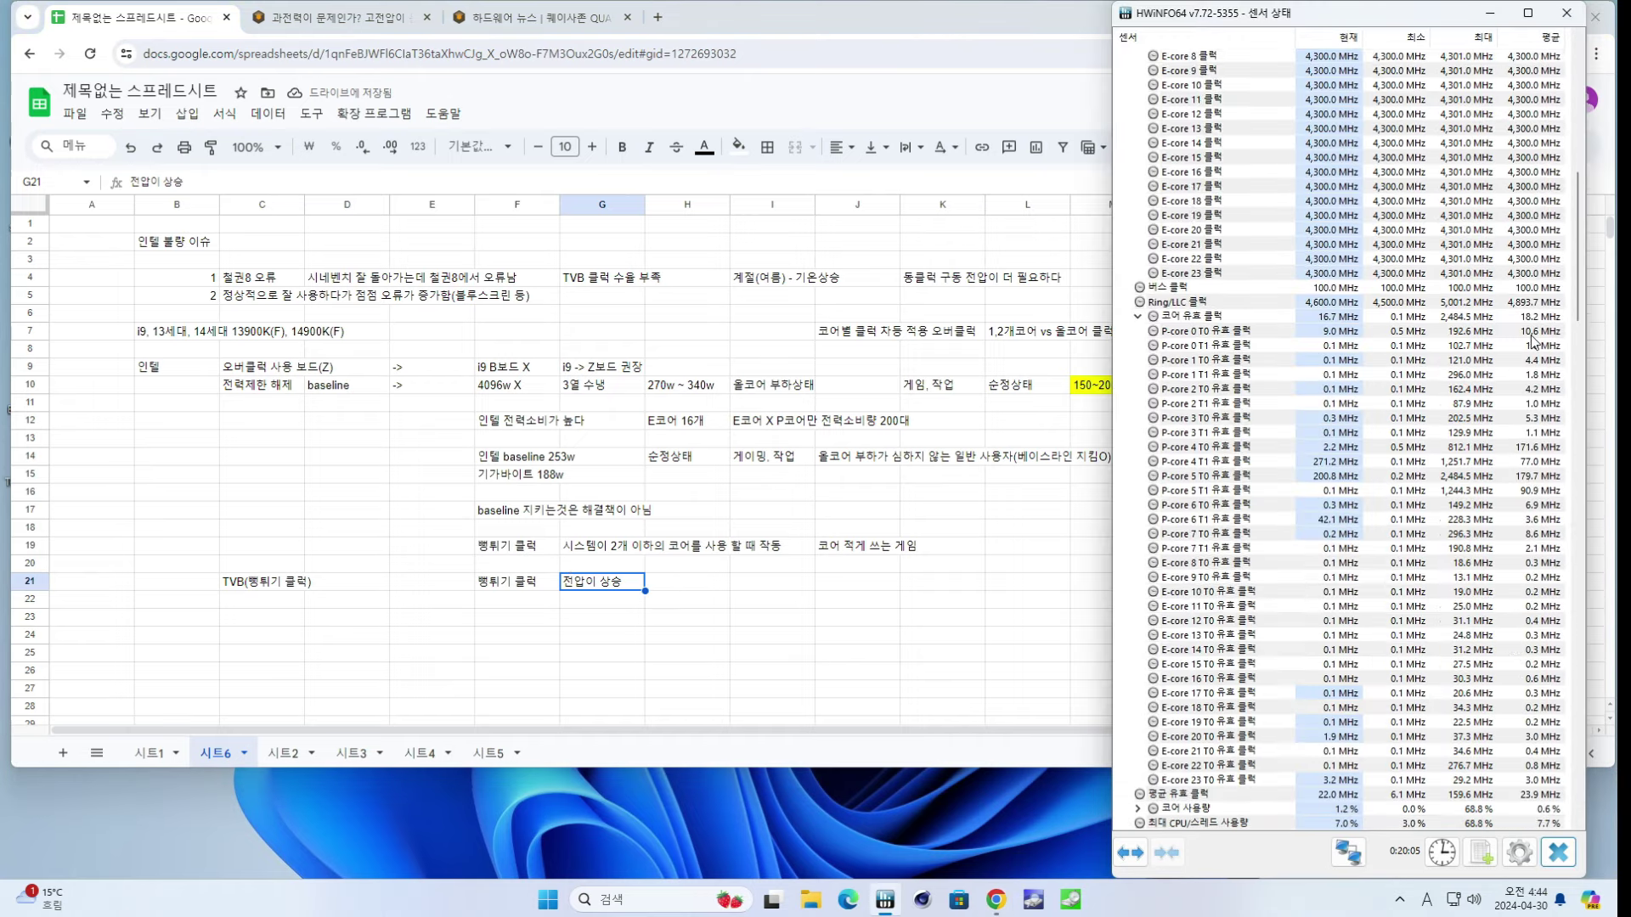
pyautogui.scroll(3, 1529, 342)
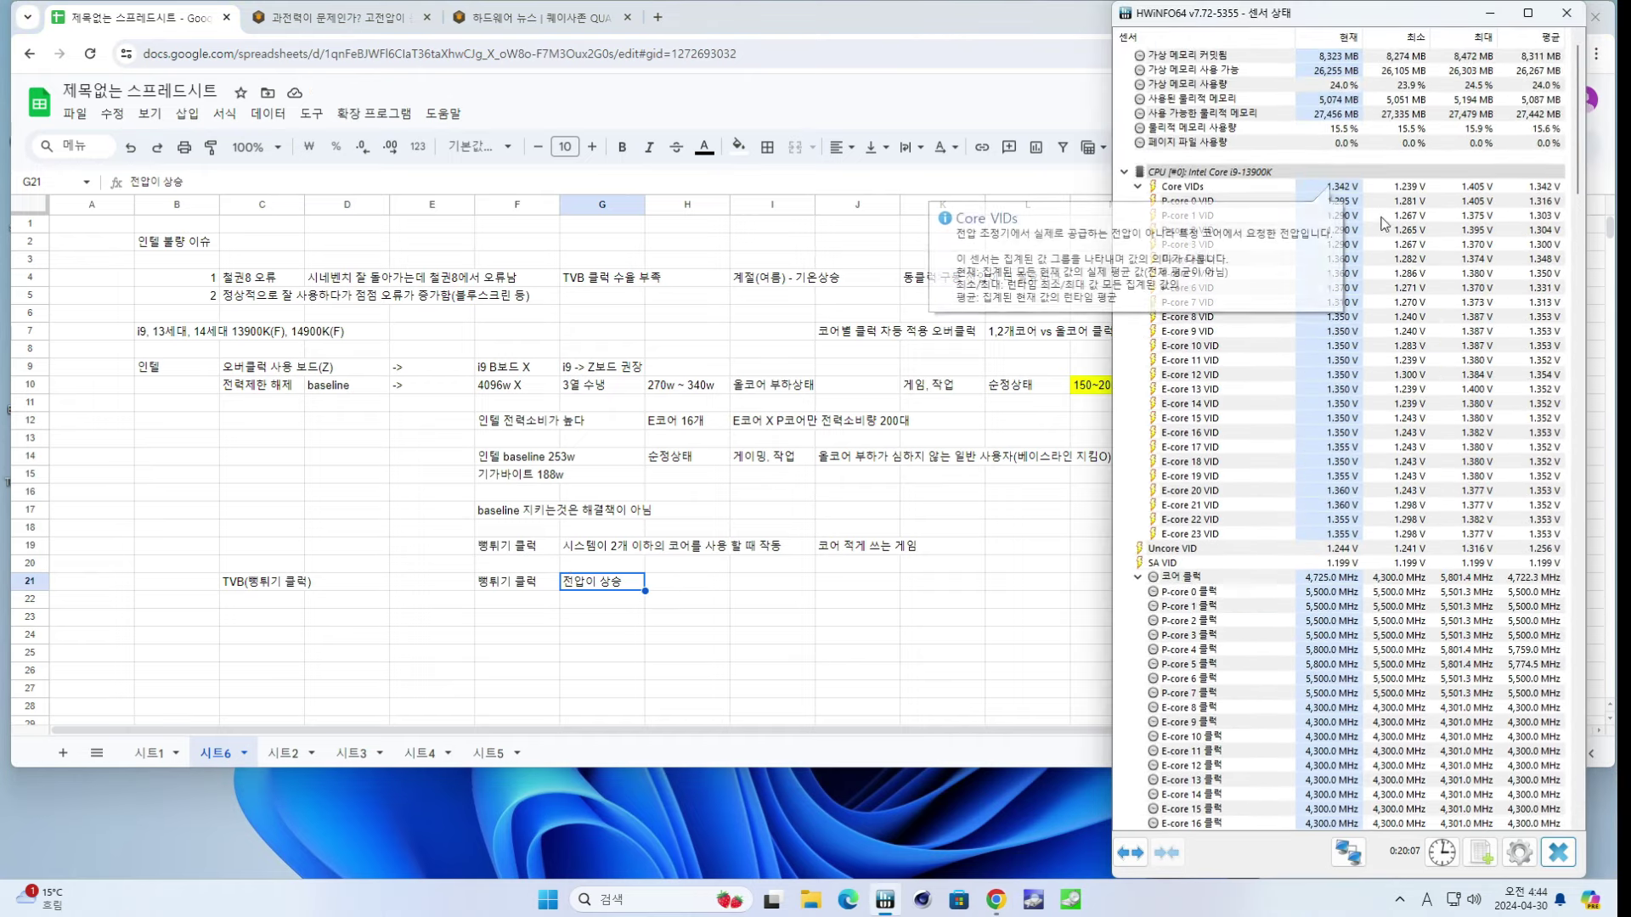
pyautogui.click(1411, 246)
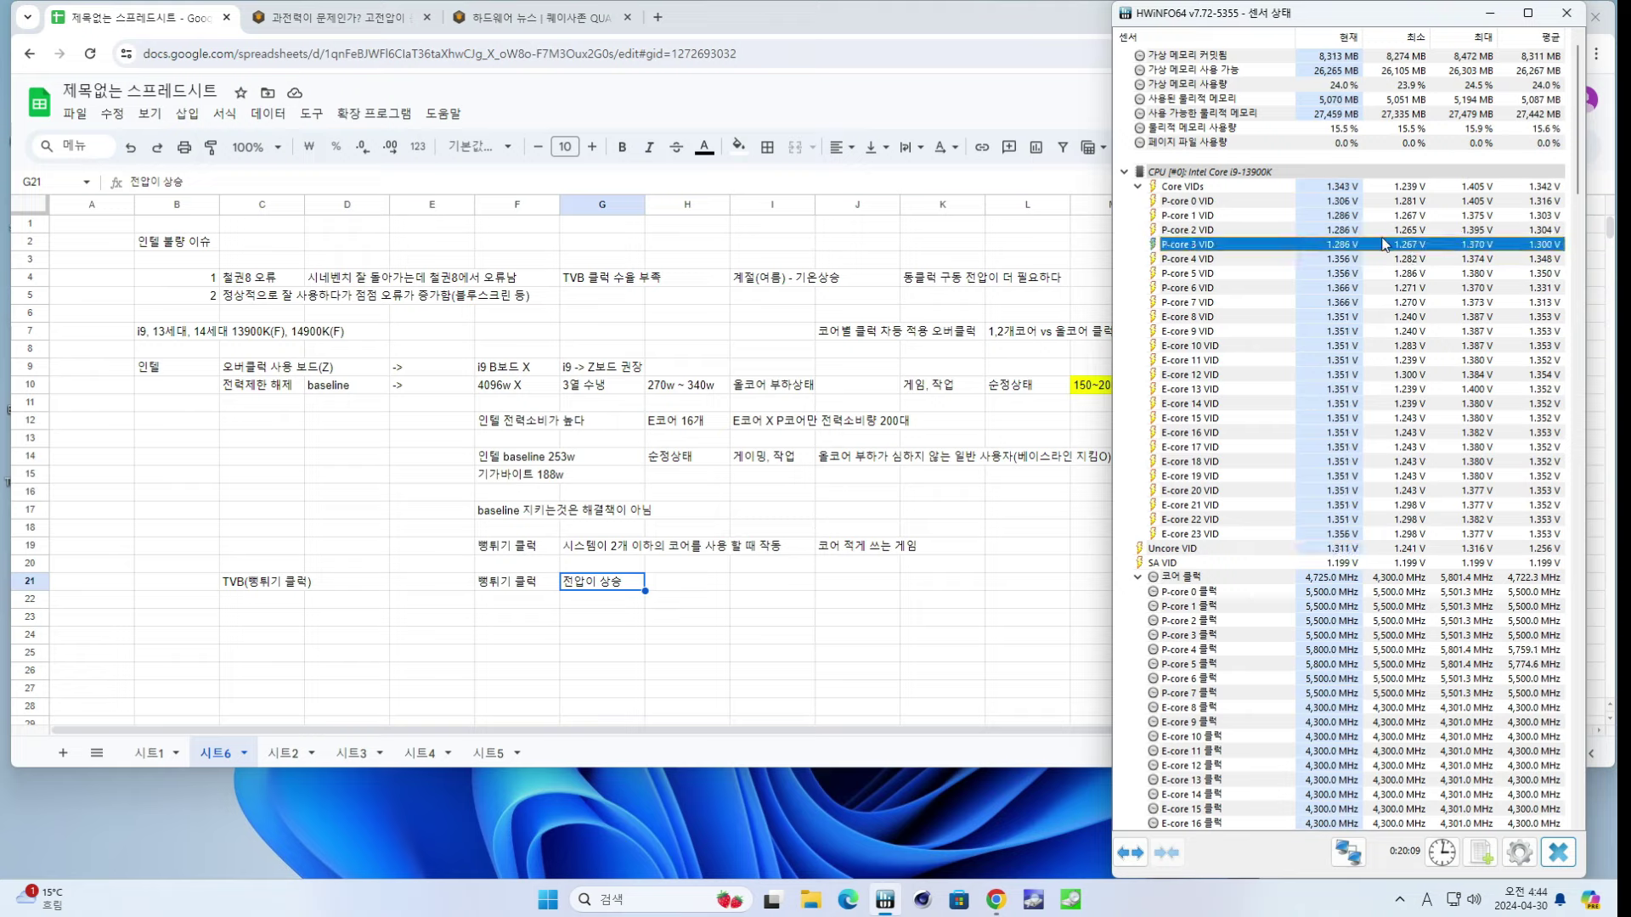
pyautogui.moveTo(1489, 204)
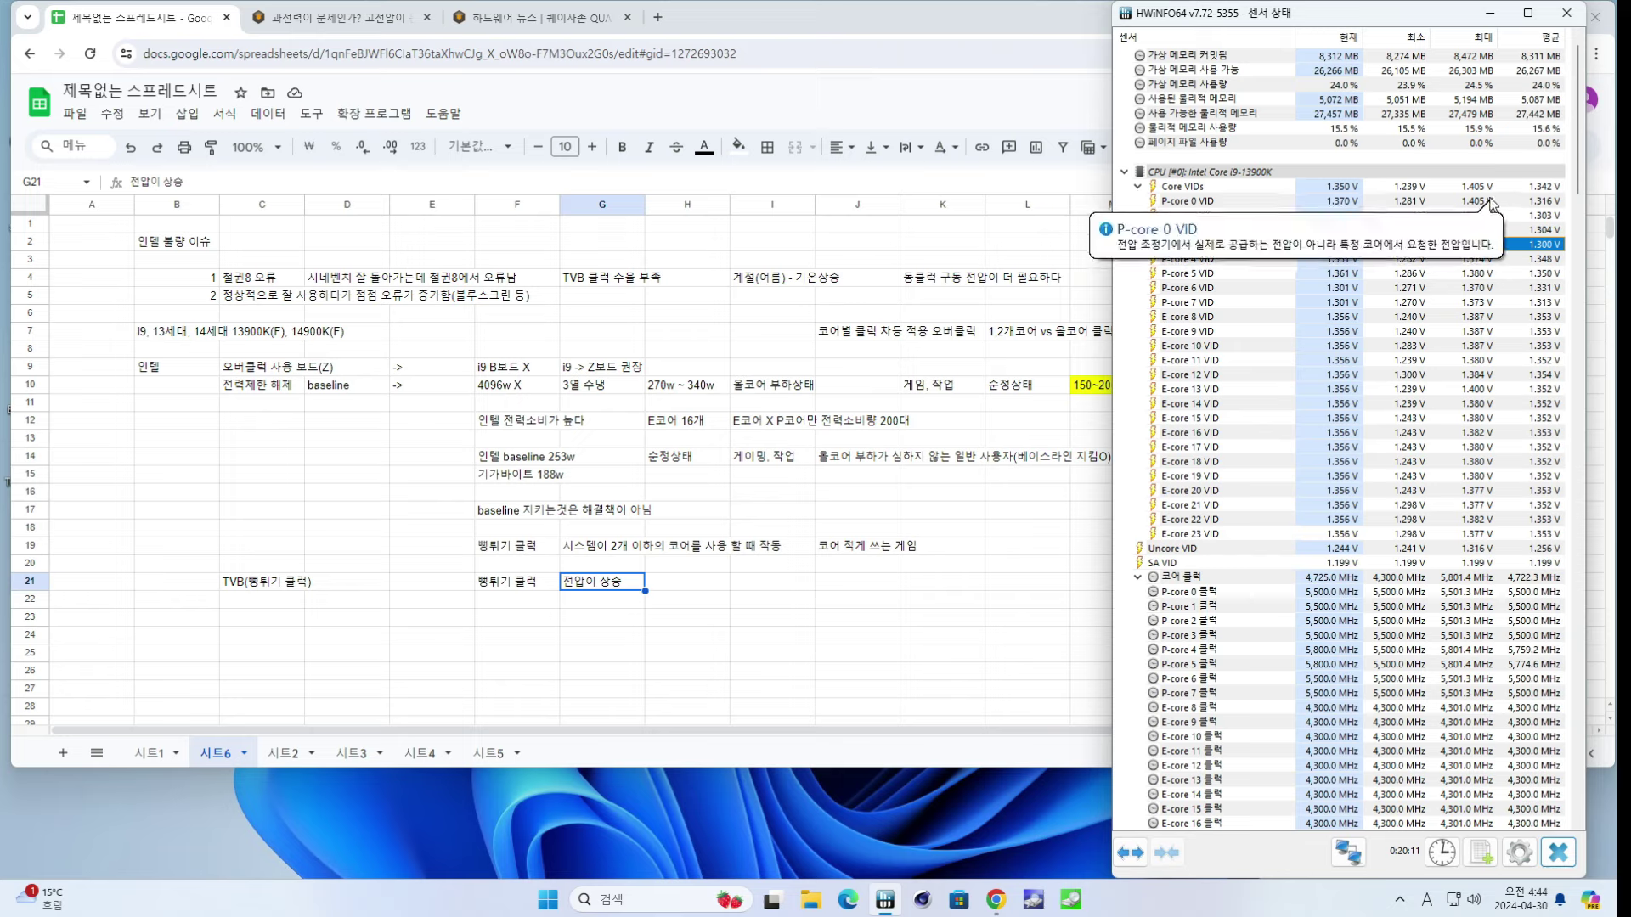
pyautogui.click(1337, 302)
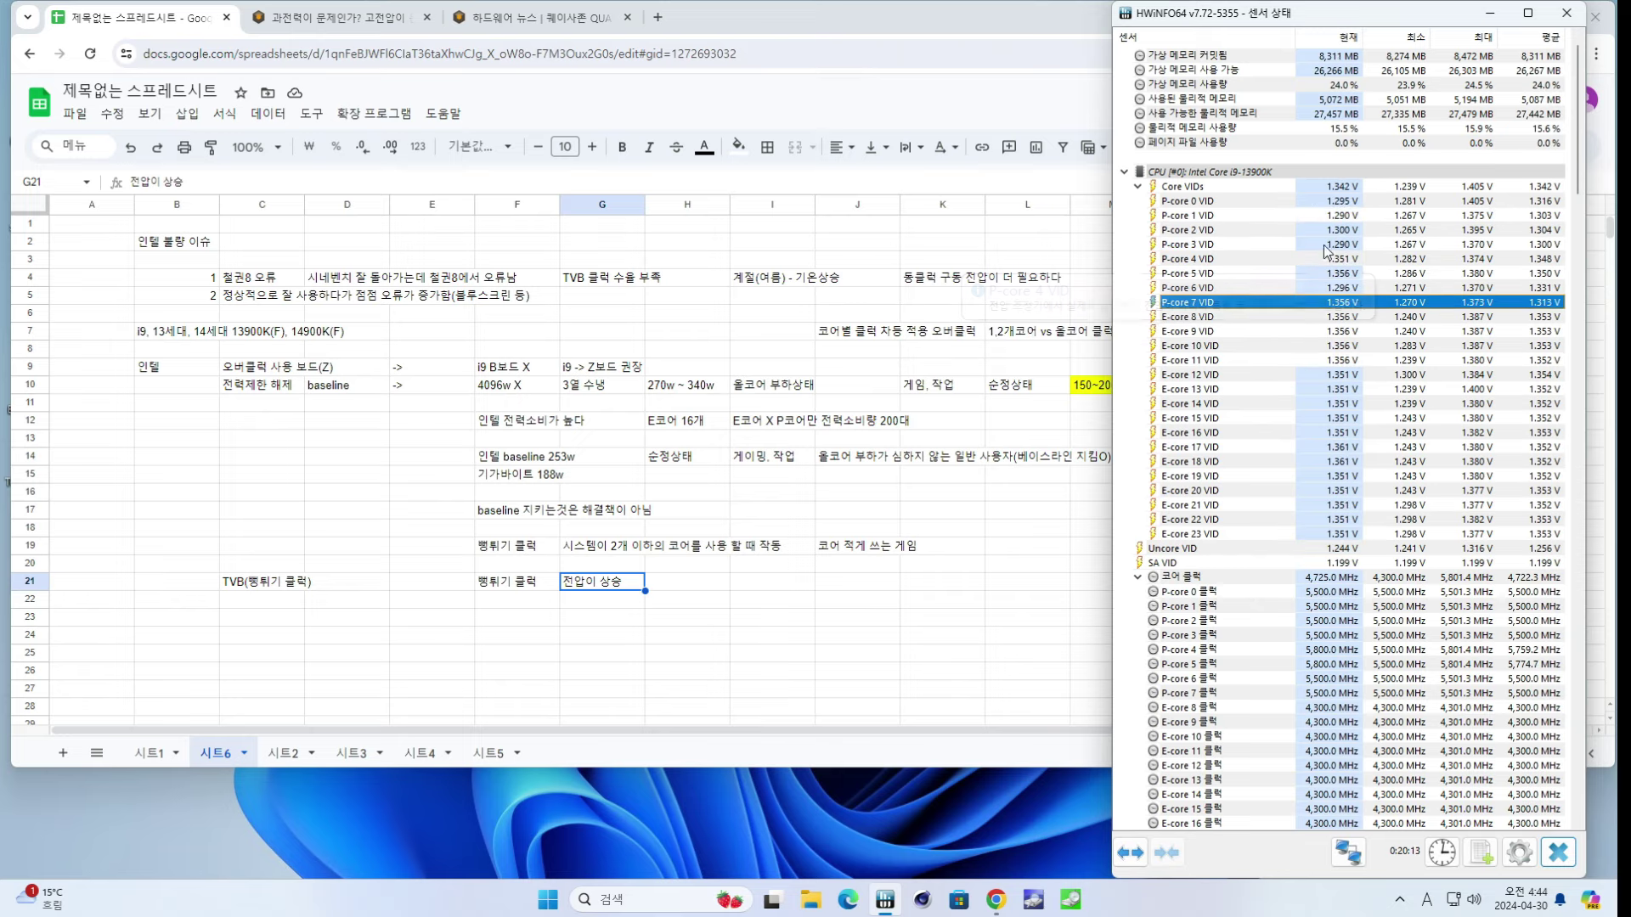
pyautogui.click(1482, 186)
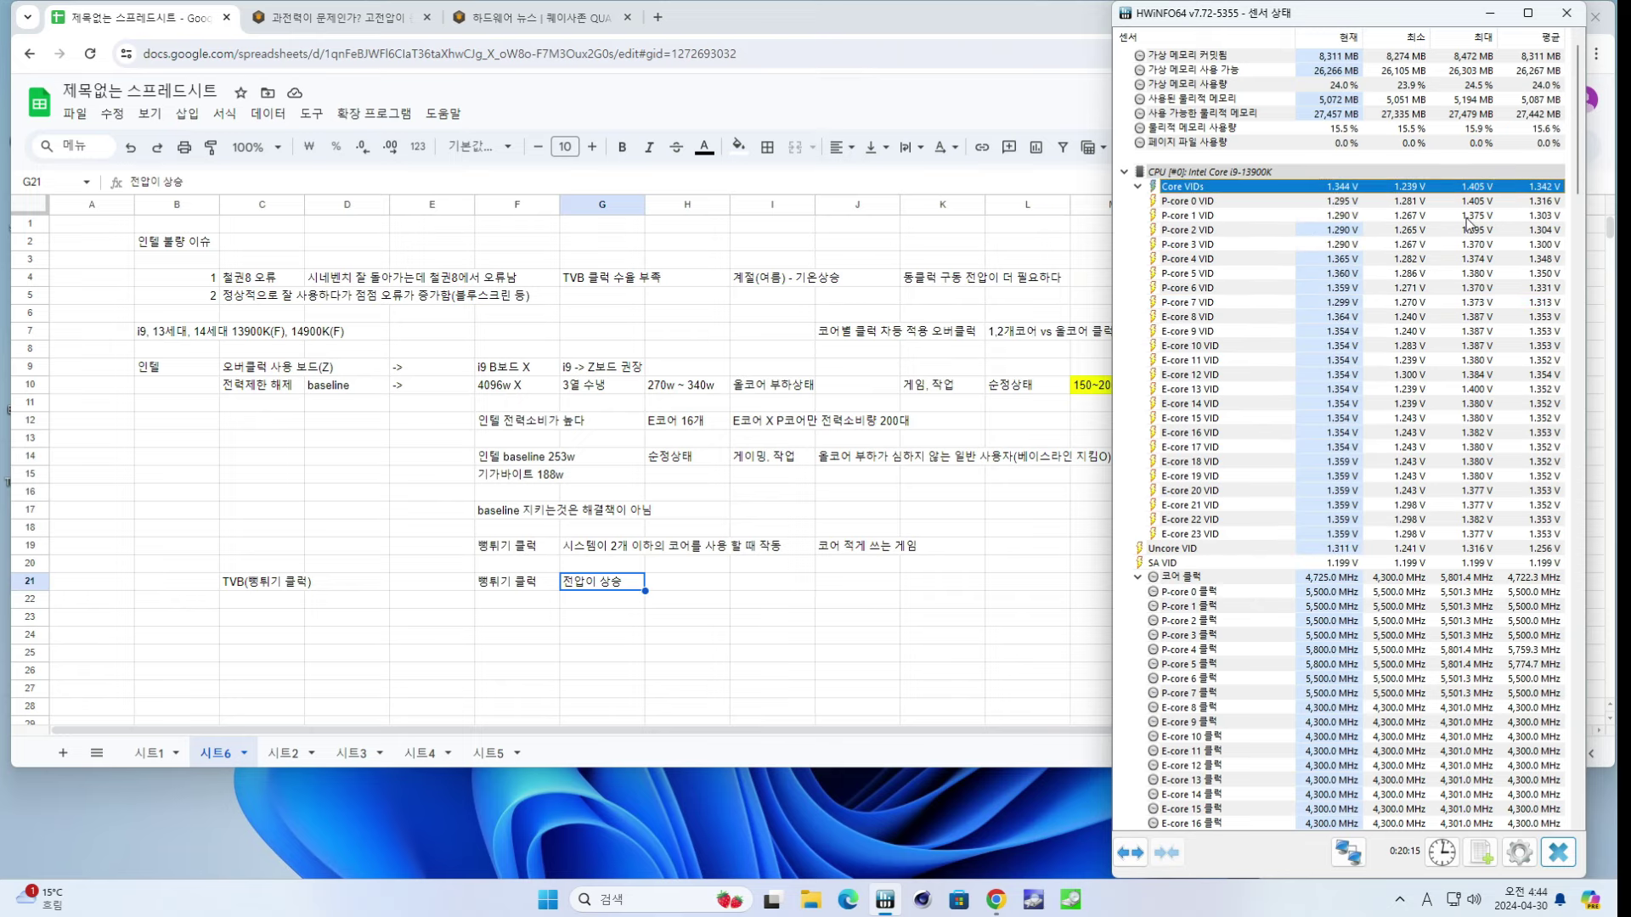
# - Examine the effective clocks of all cores, and compare the current and maximum clocks of P-core 4 and P-core 5
pyautogui.scroll(-9, 1359, 472)
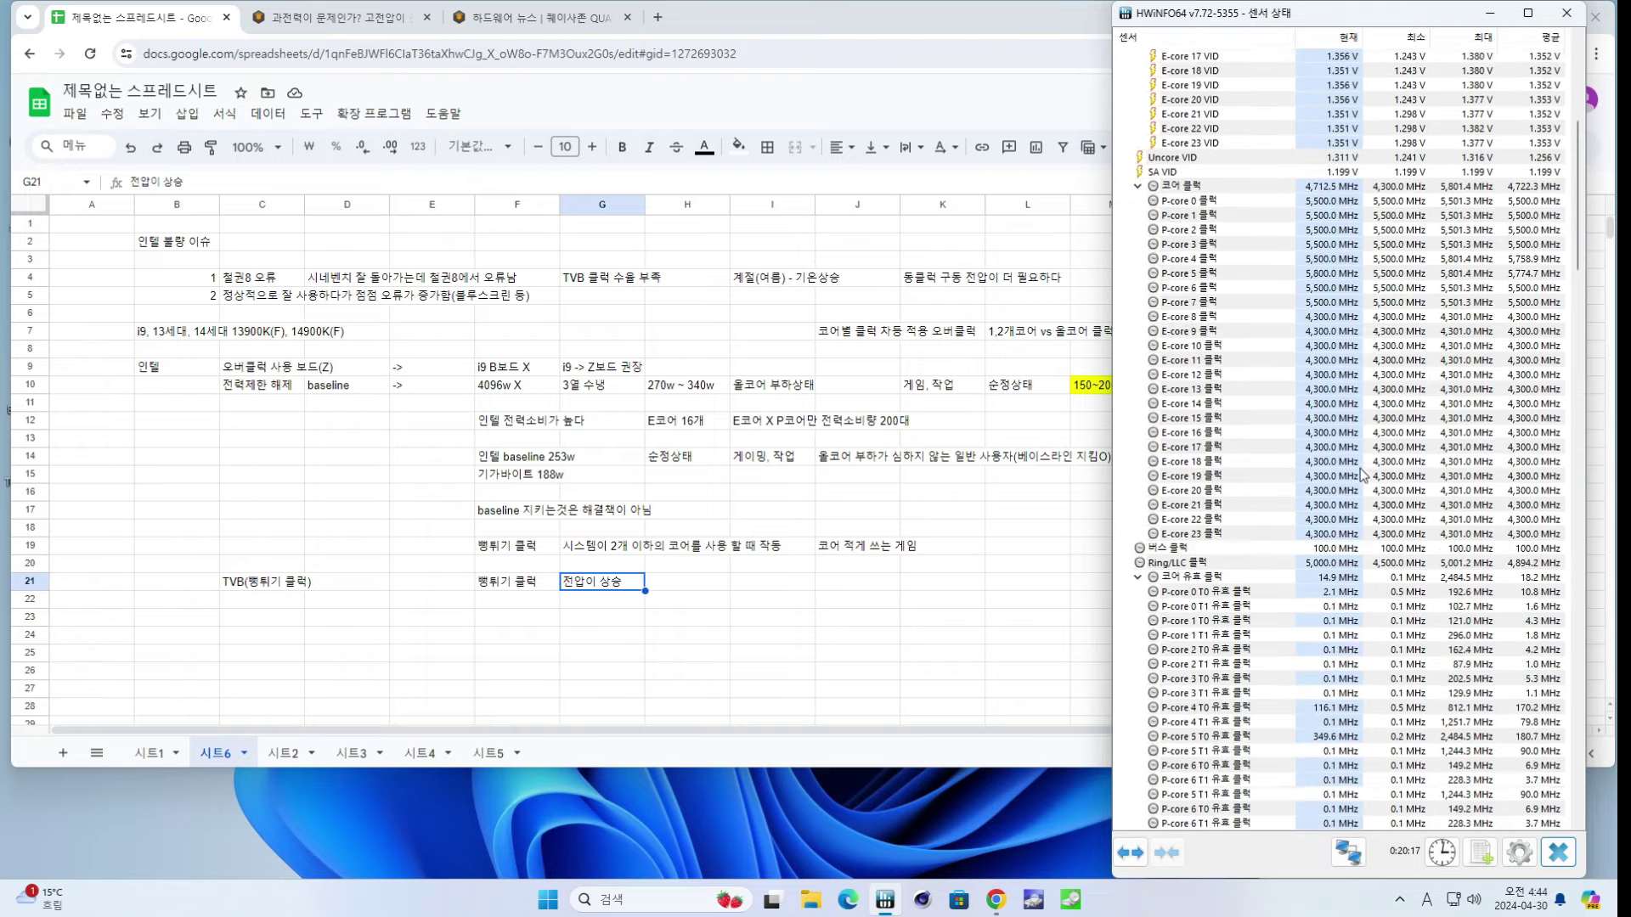
pyautogui.scroll(-5, 1363, 442)
pyautogui.click(1345, 403)
pyautogui.scroll(-4, 1345, 404)
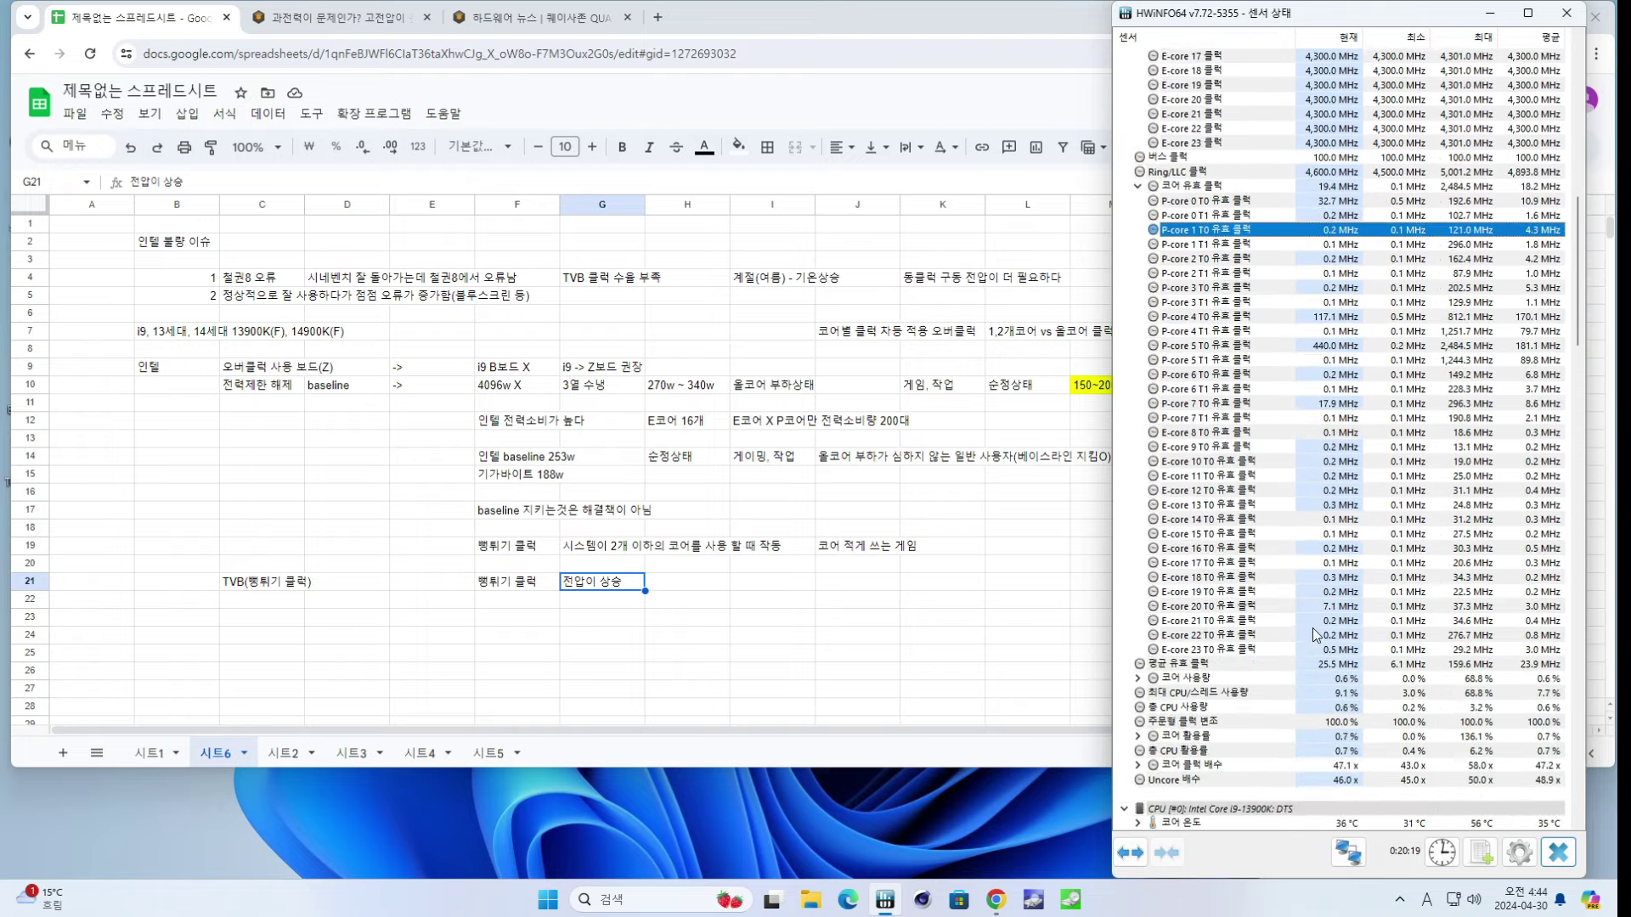
pyautogui.scroll(17, 1313, 628)
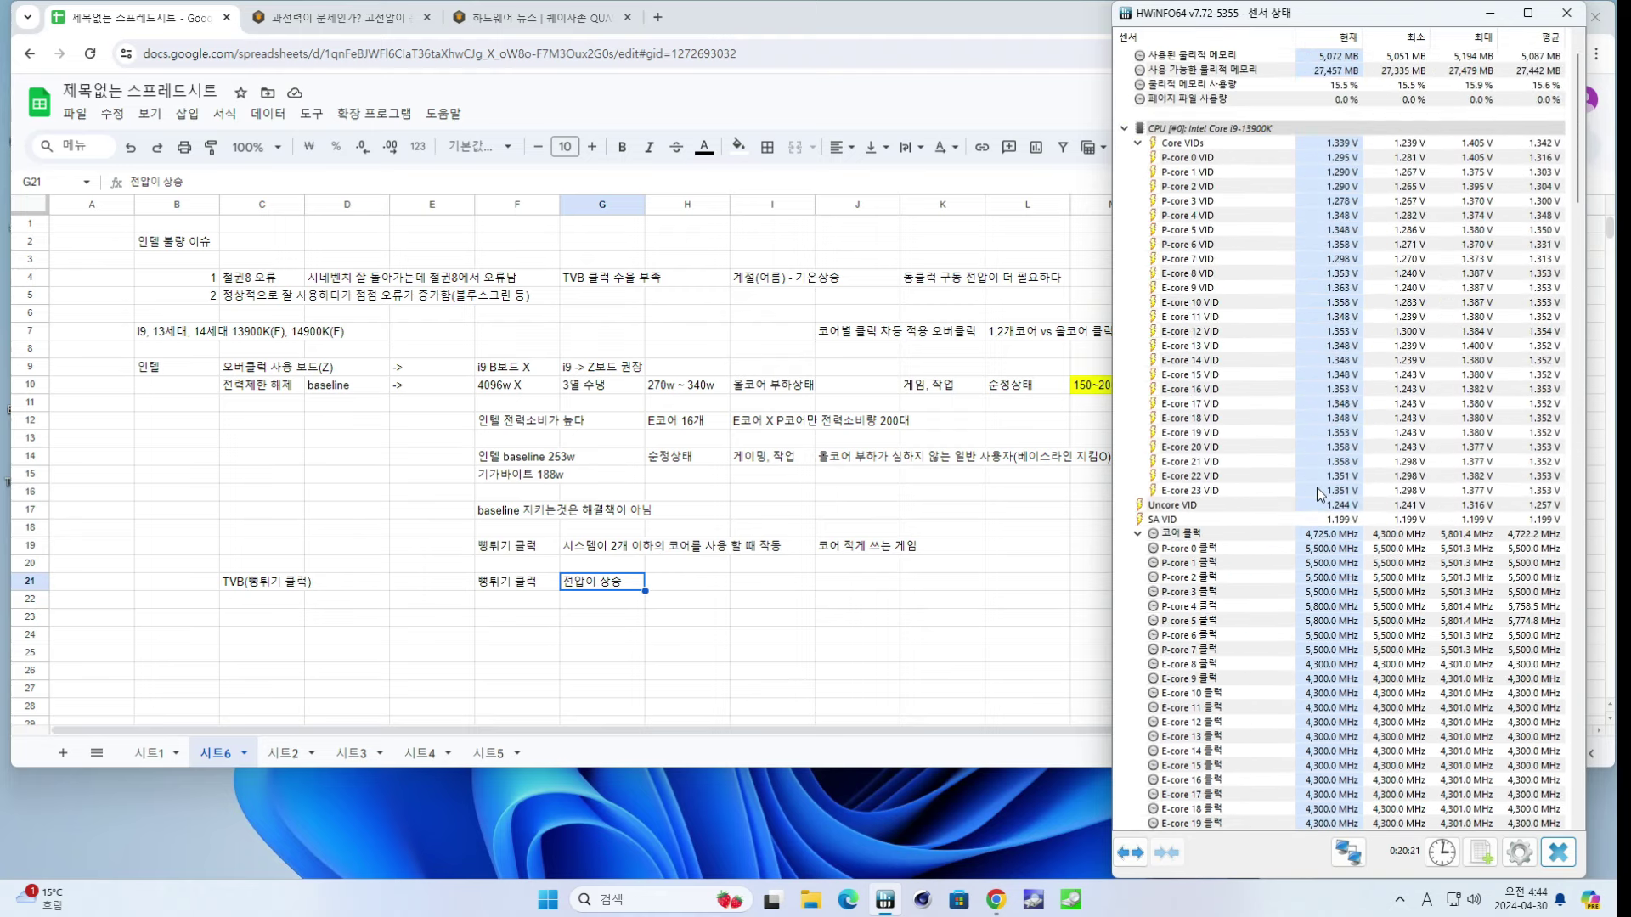
pyautogui.click(1303, 619)
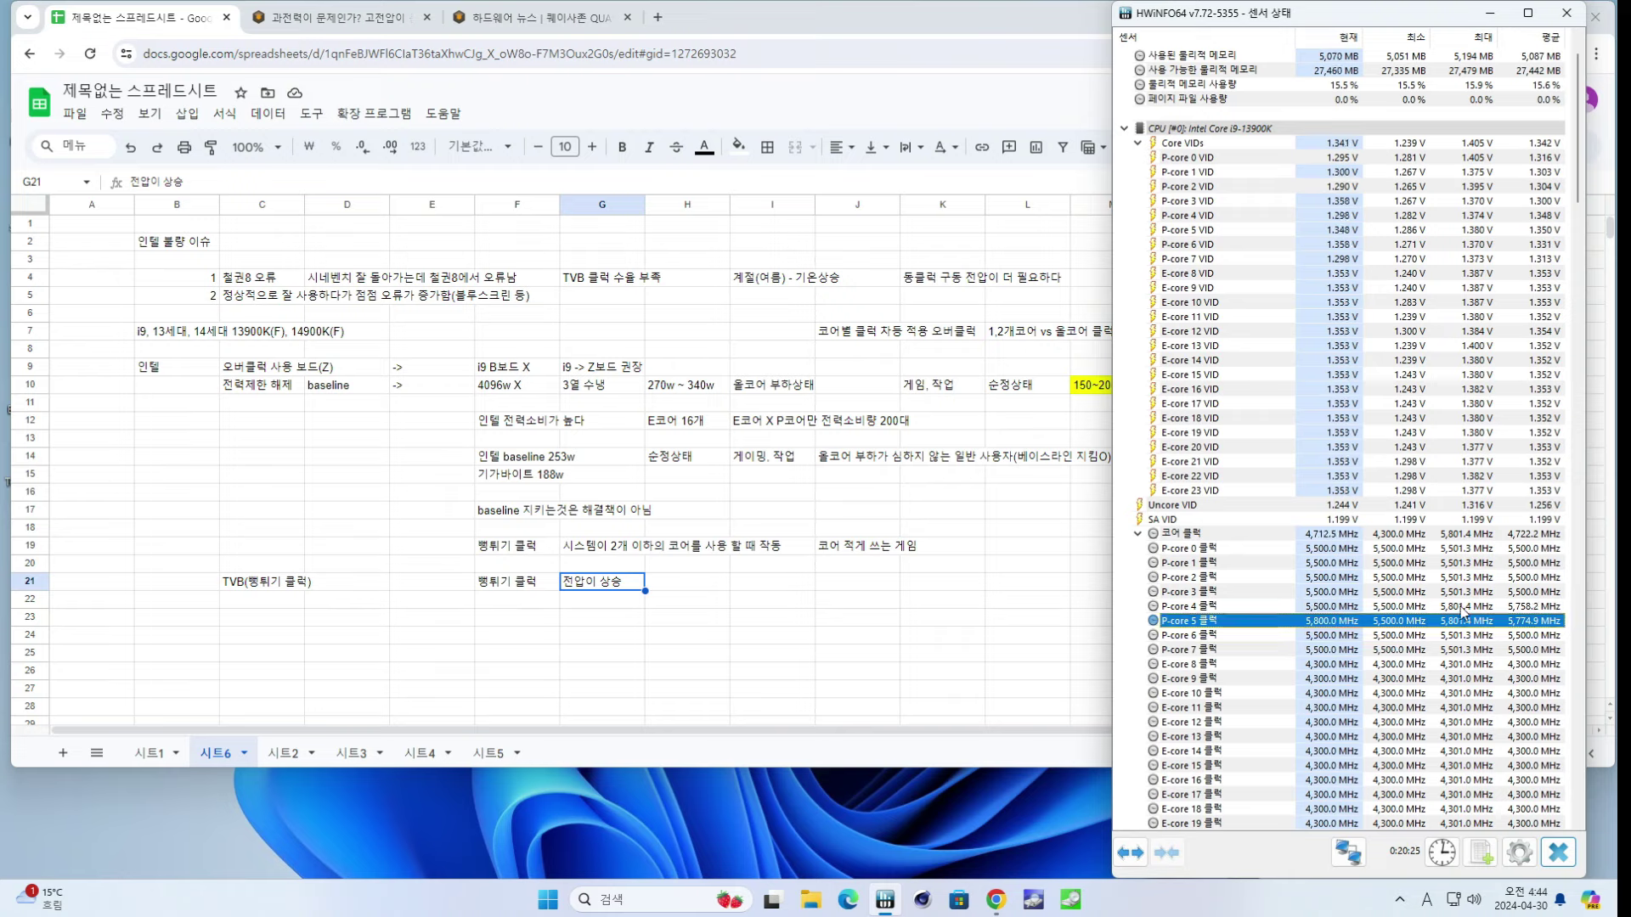
pyautogui.click(1316, 607)
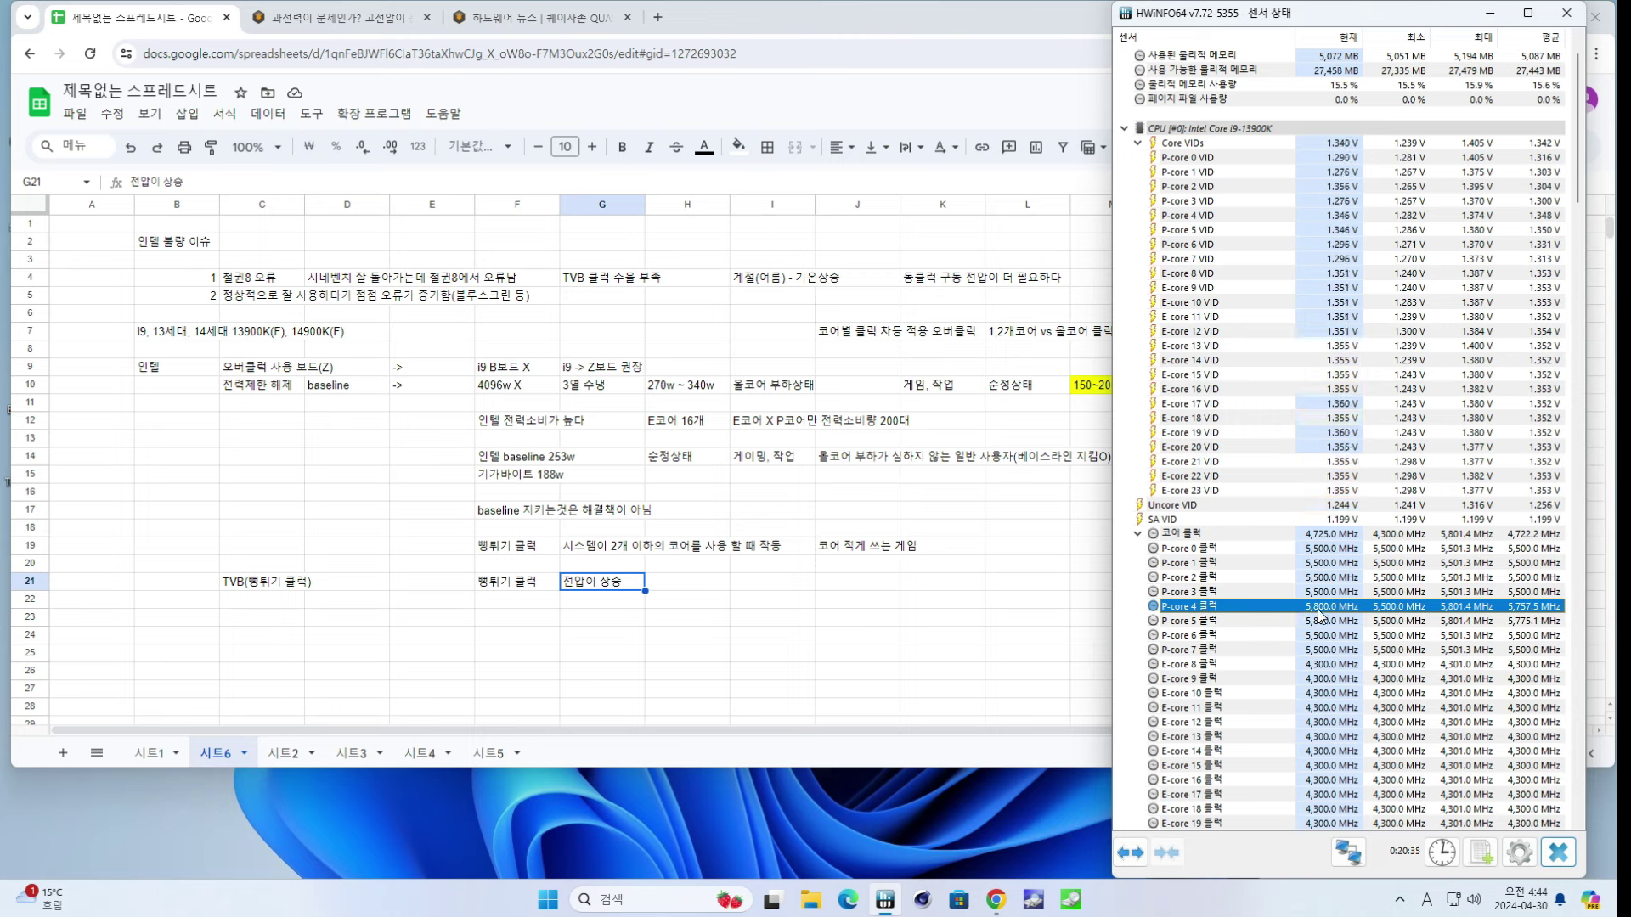
# - Compare the P-core 4 clock with the core VIDs and check the maximum of the Core VIDs and P-core 0 VID
pyautogui.scroll(1, 1319, 617)
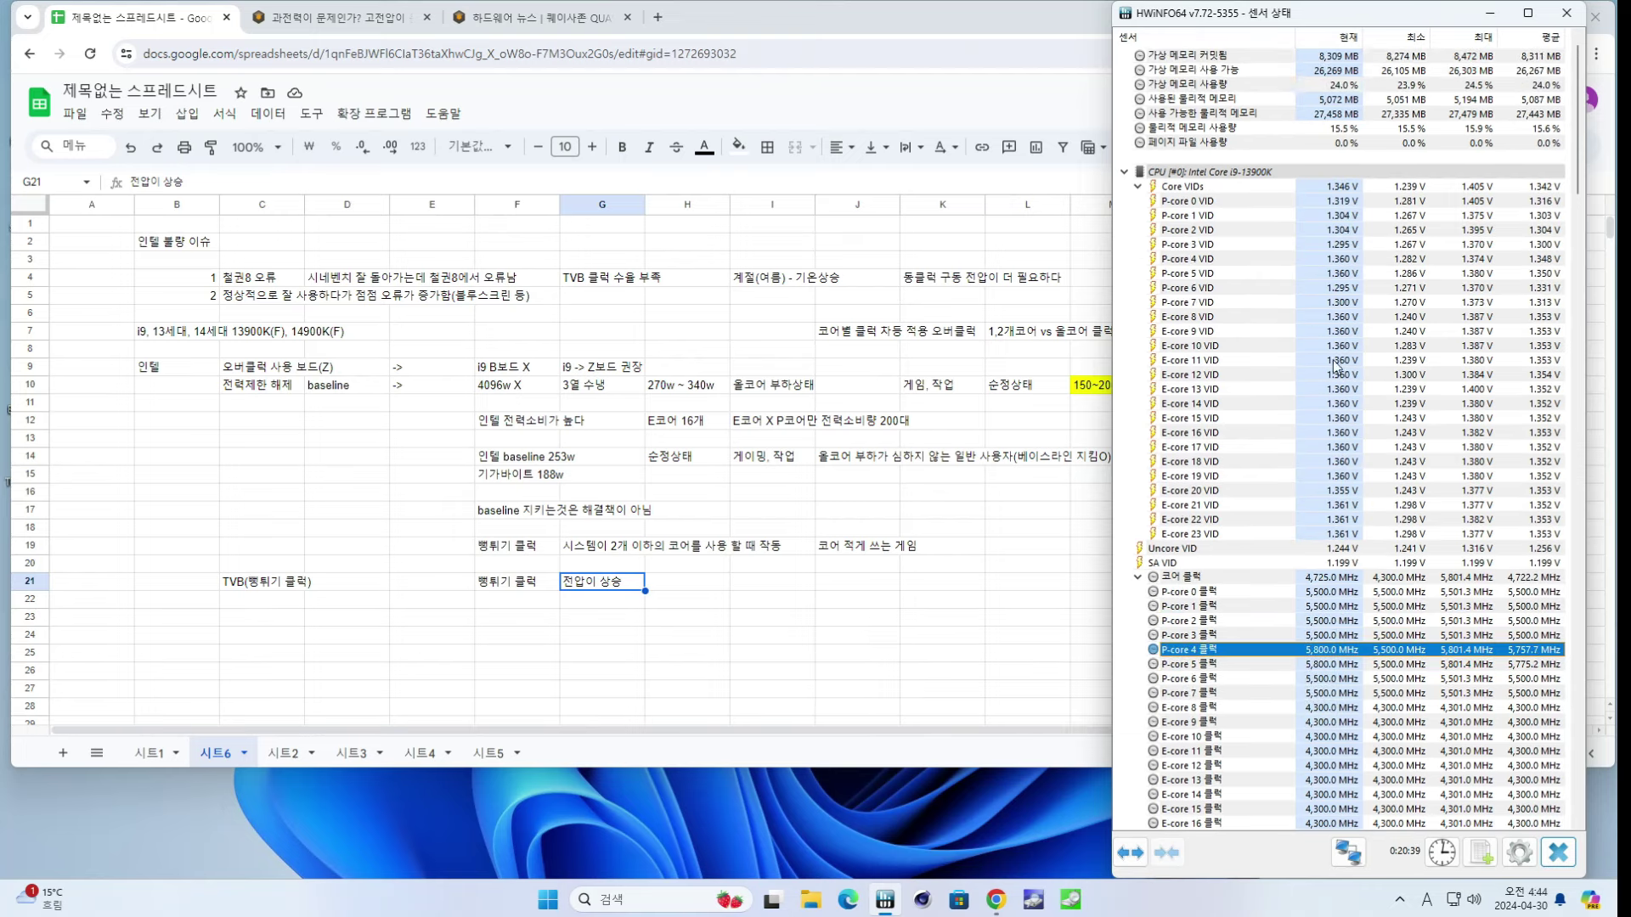
pyautogui.moveTo(1376, 380)
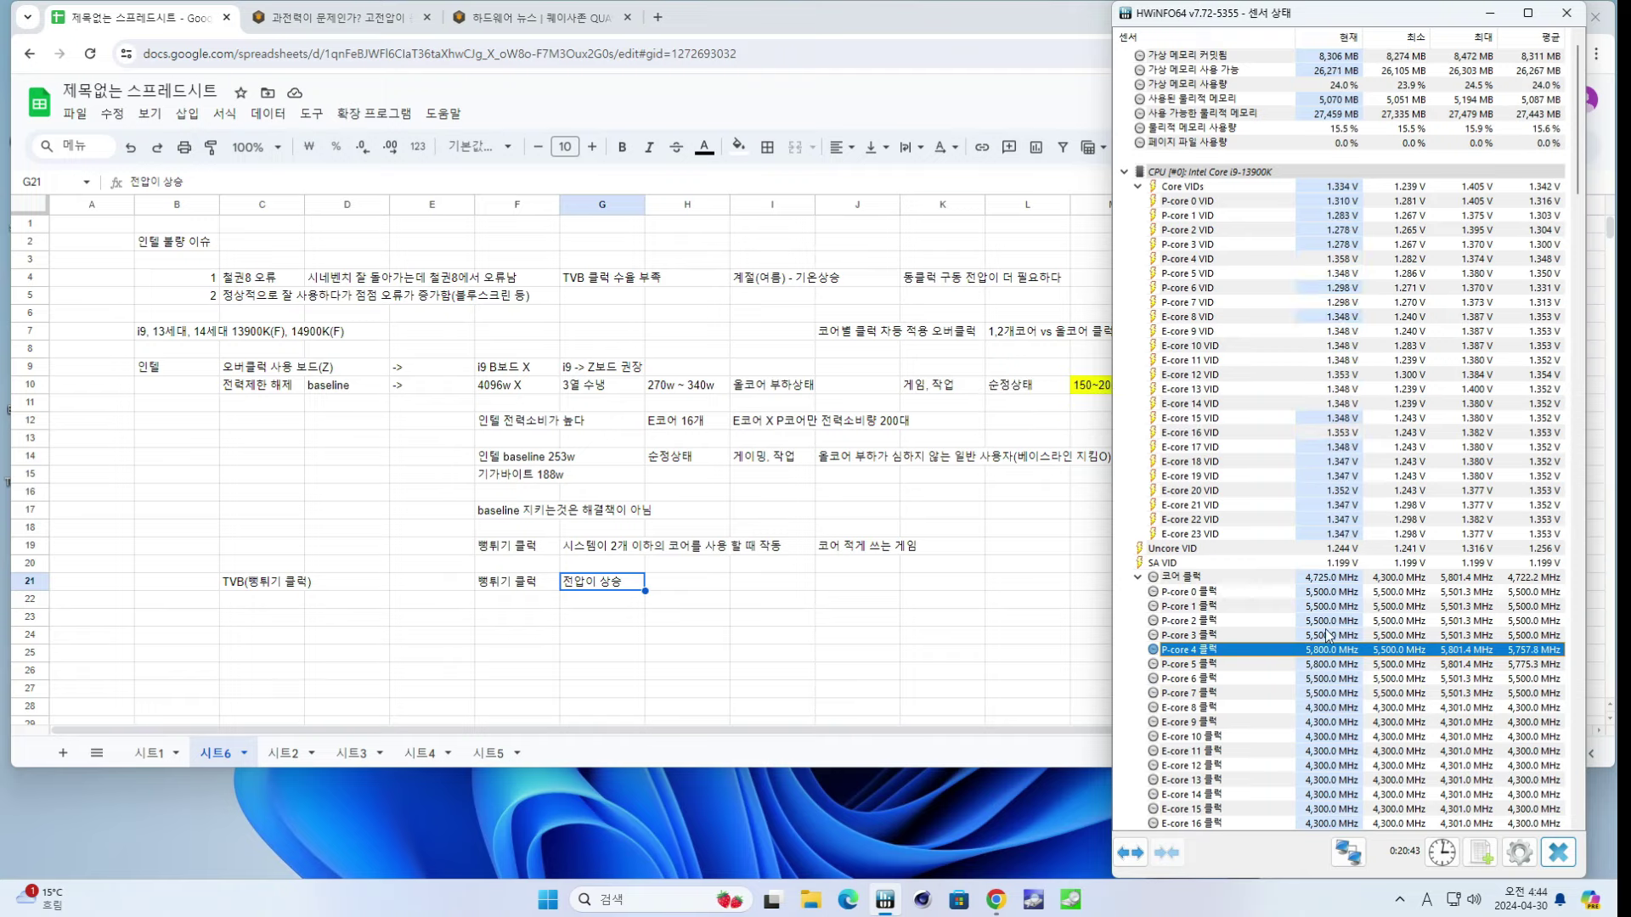
pyautogui.moveTo(1330, 654)
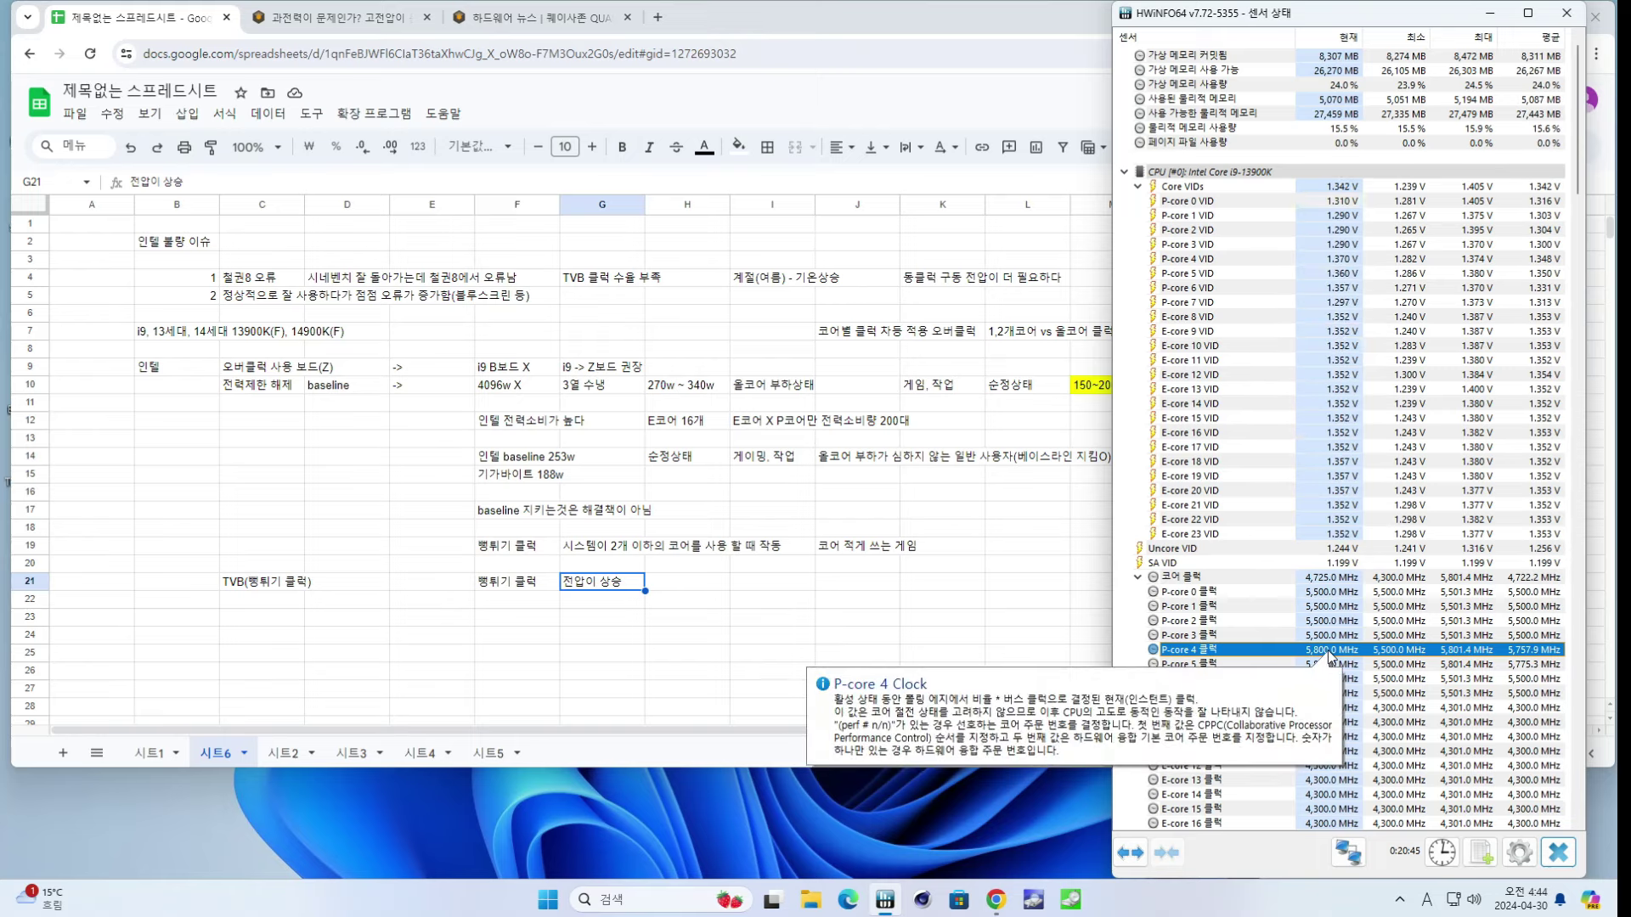
pyautogui.moveTo(1329, 226)
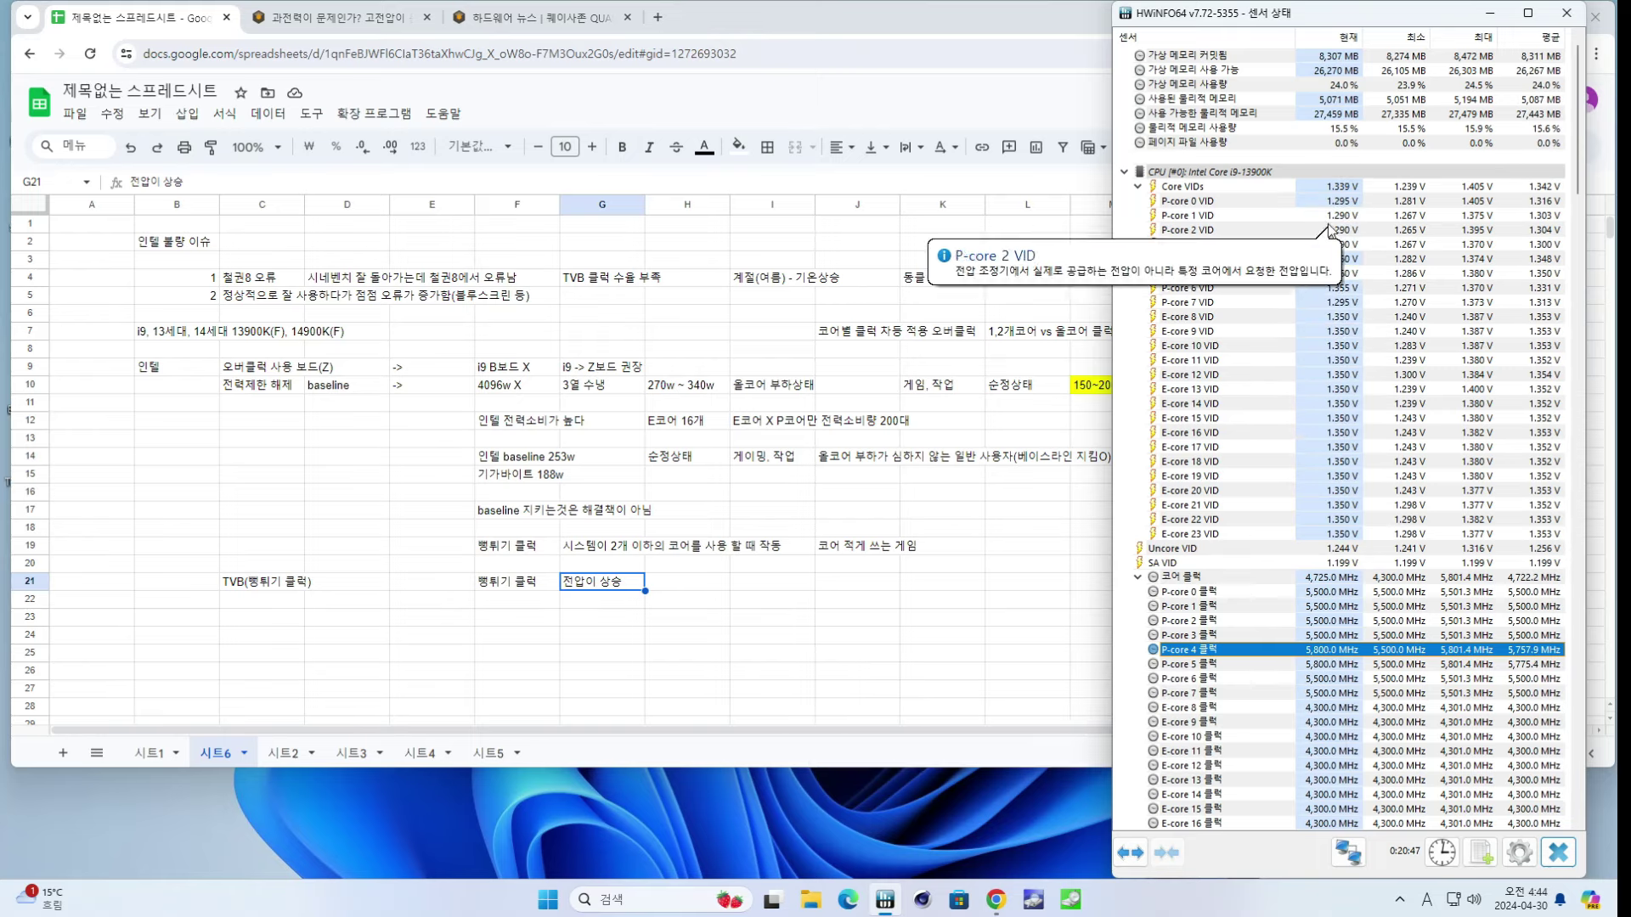
pyautogui.click(1349, 188)
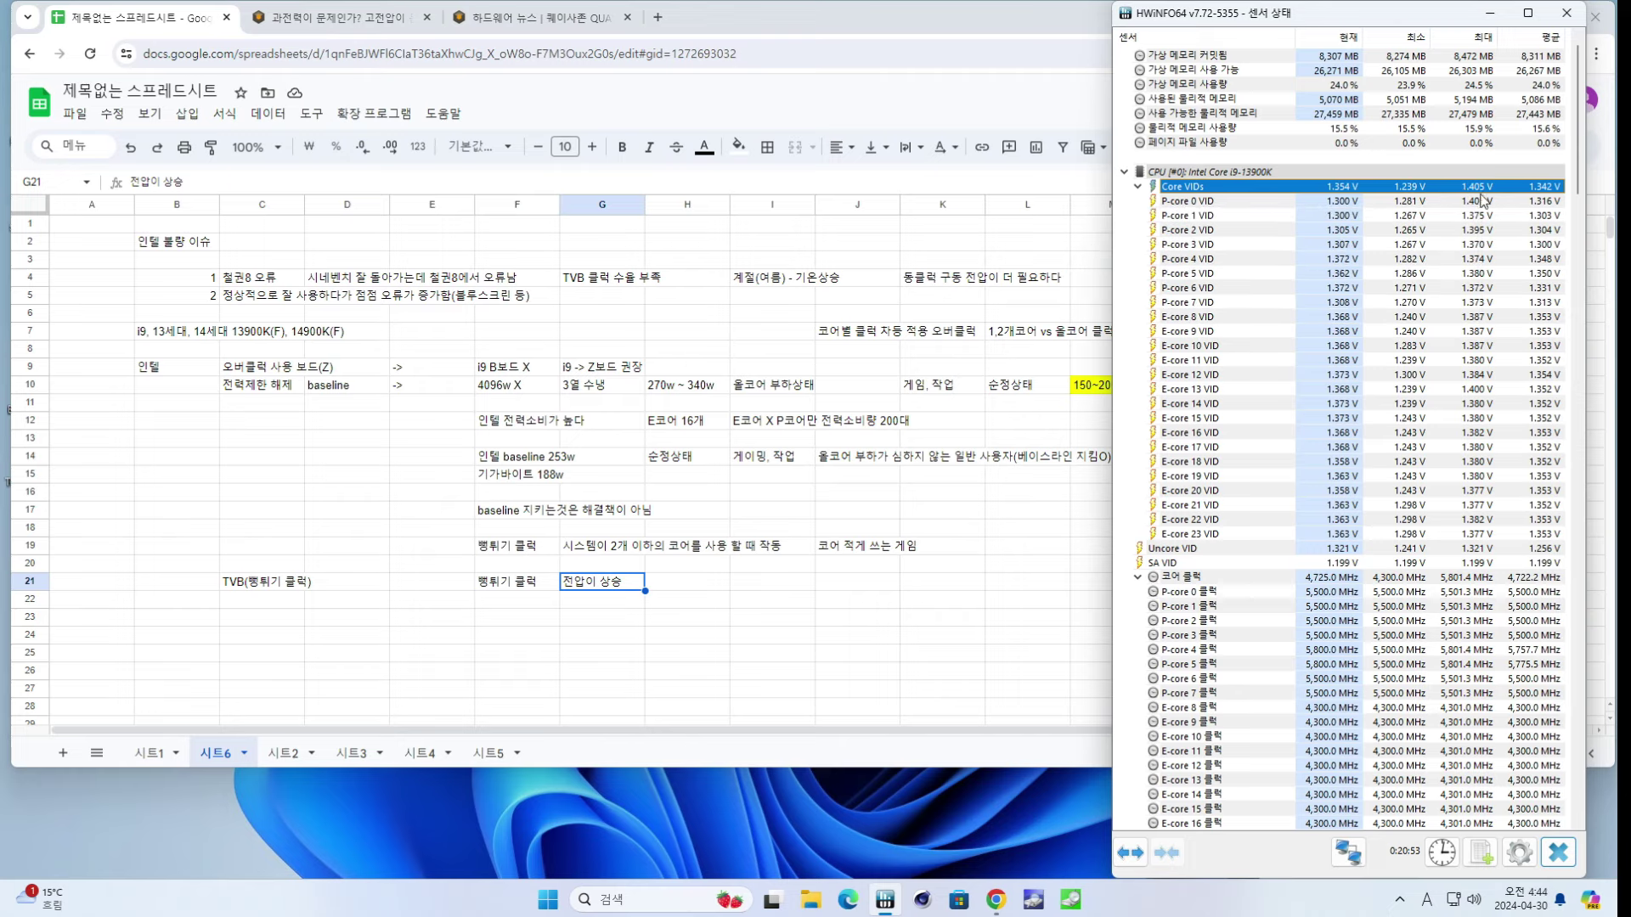
pyautogui.click(702, 587)
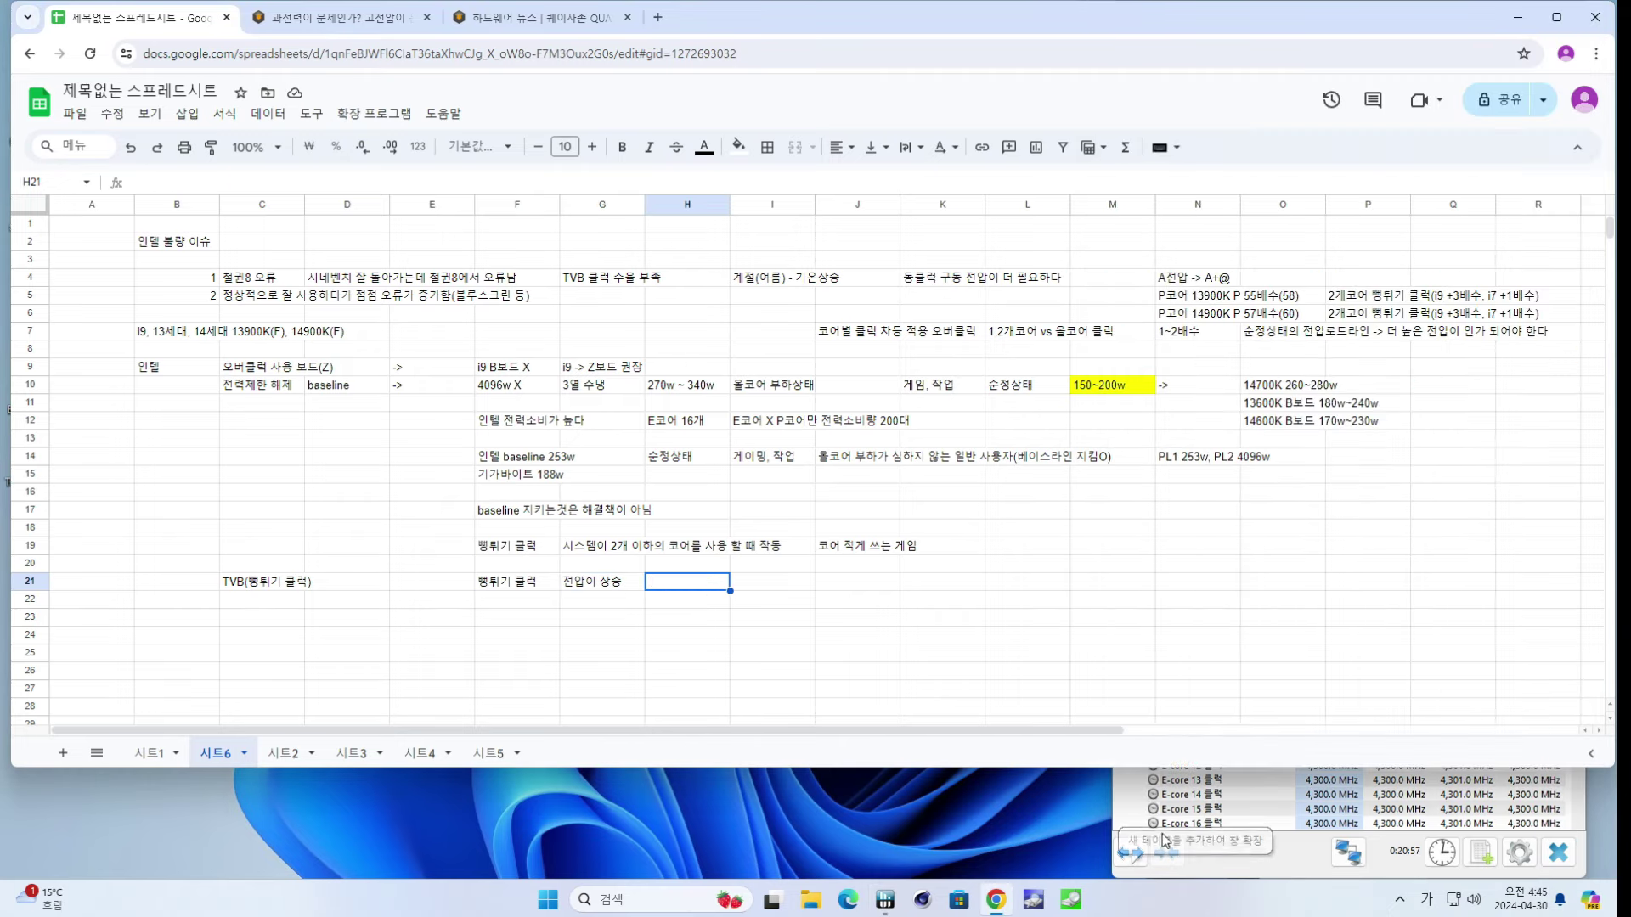
pyautogui.click(1189, 809)
pyautogui.click(1459, 204)
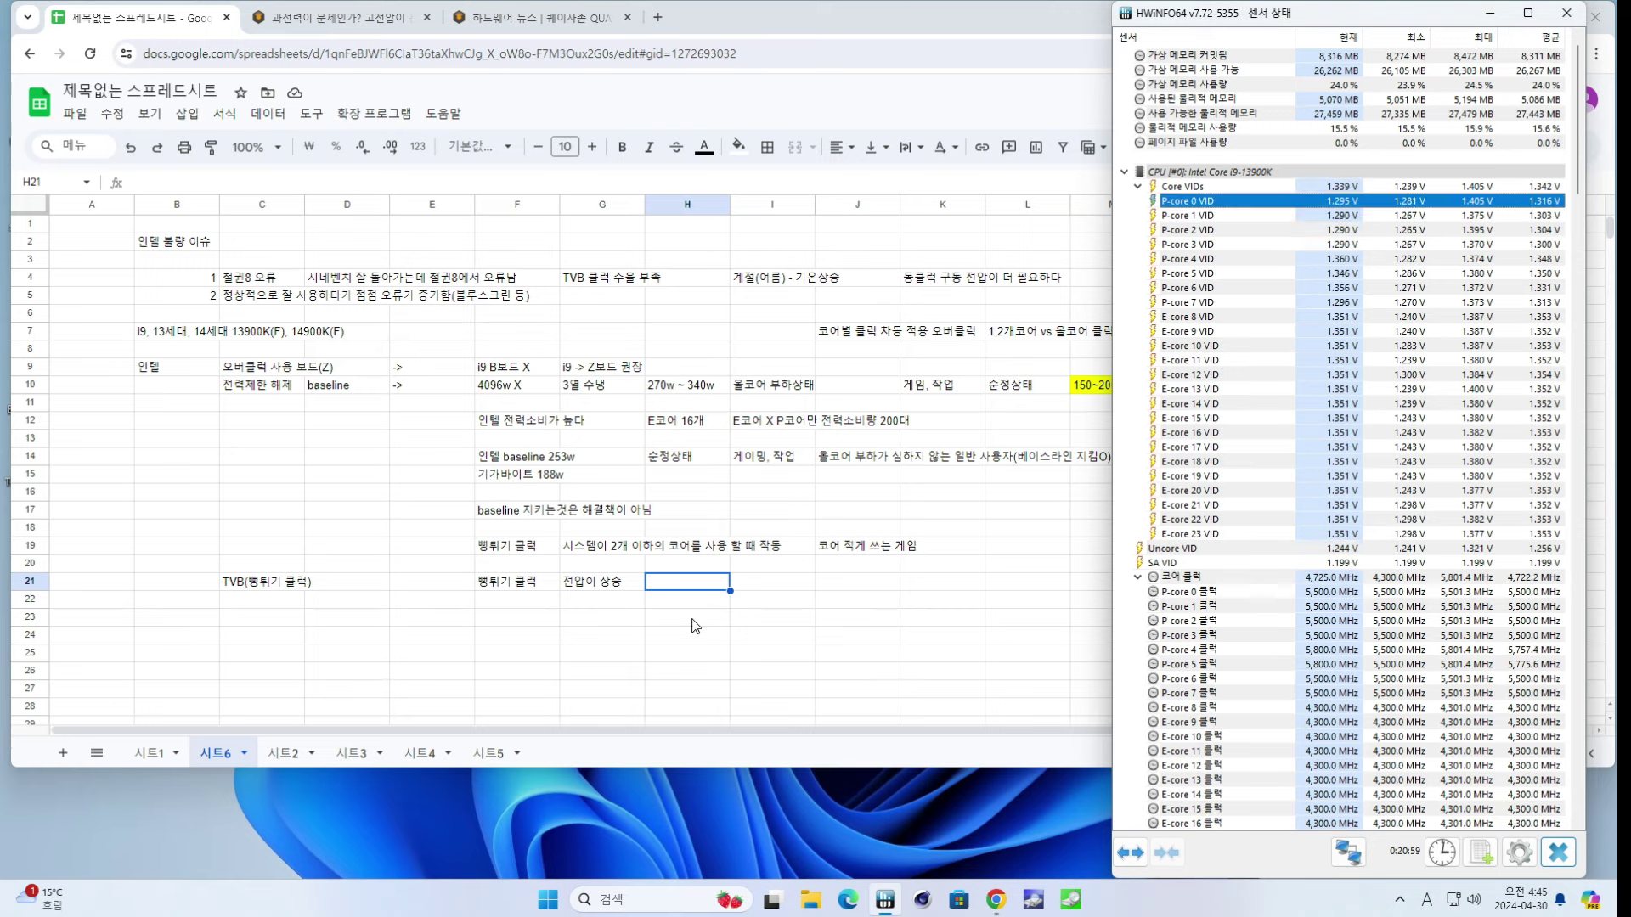
# - Switch back to the spreadsheet and enter "전압" in cell H21
pyautogui.click(681, 588)
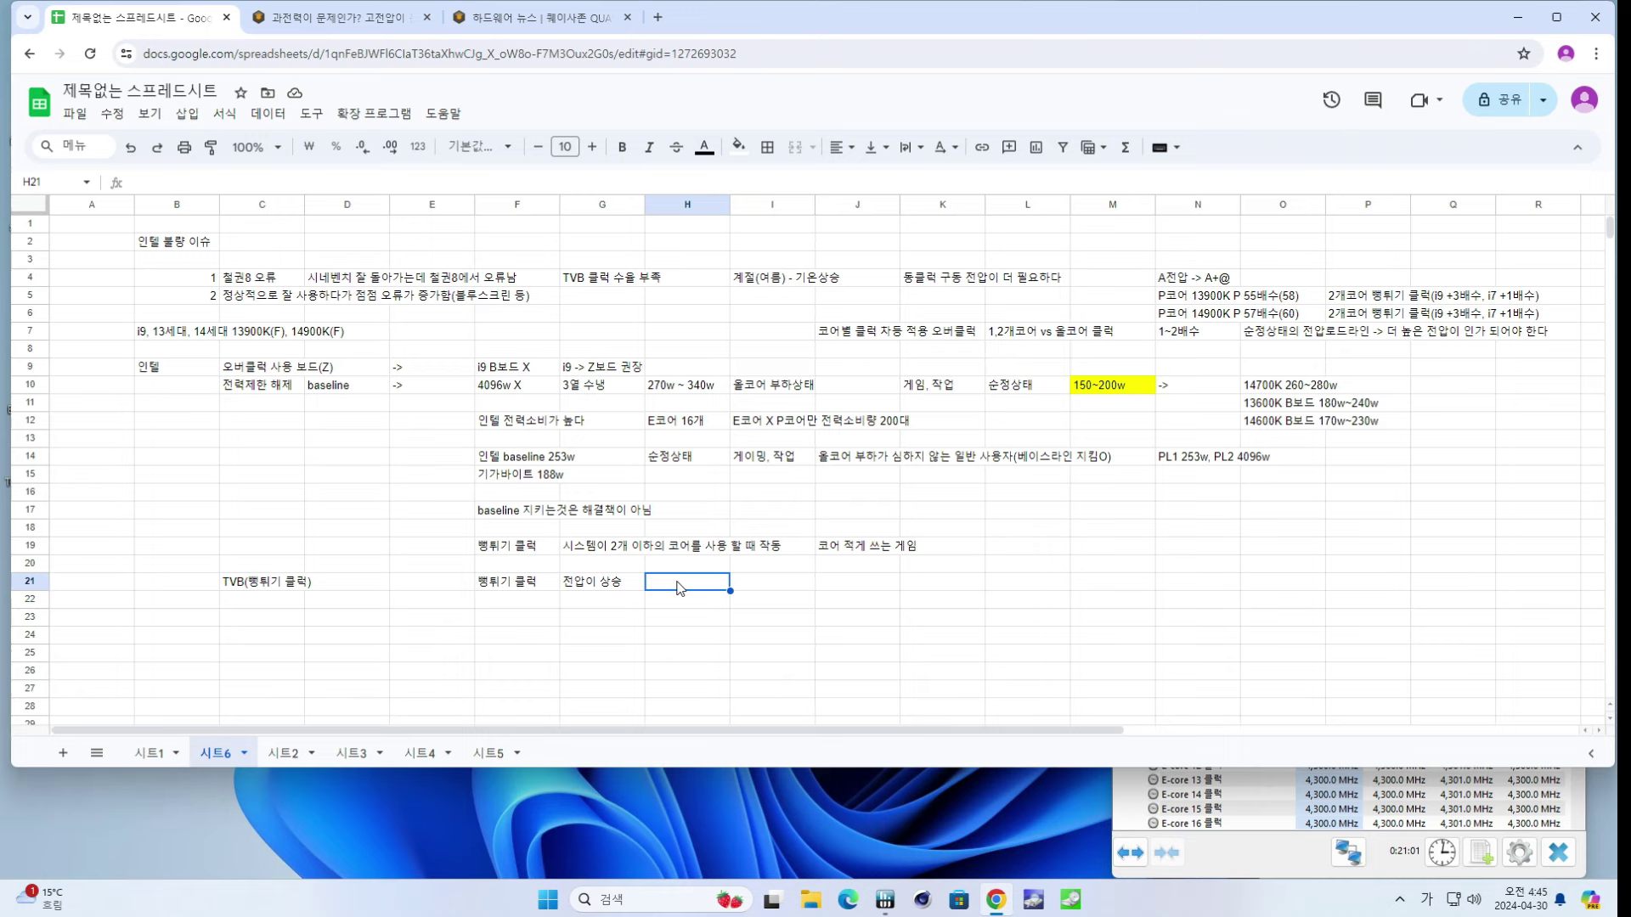
pyautogui.write('ㄱ')
pyautogui.write('전압')
pyautogui.press('Return')
pyautogui.click(680, 587)
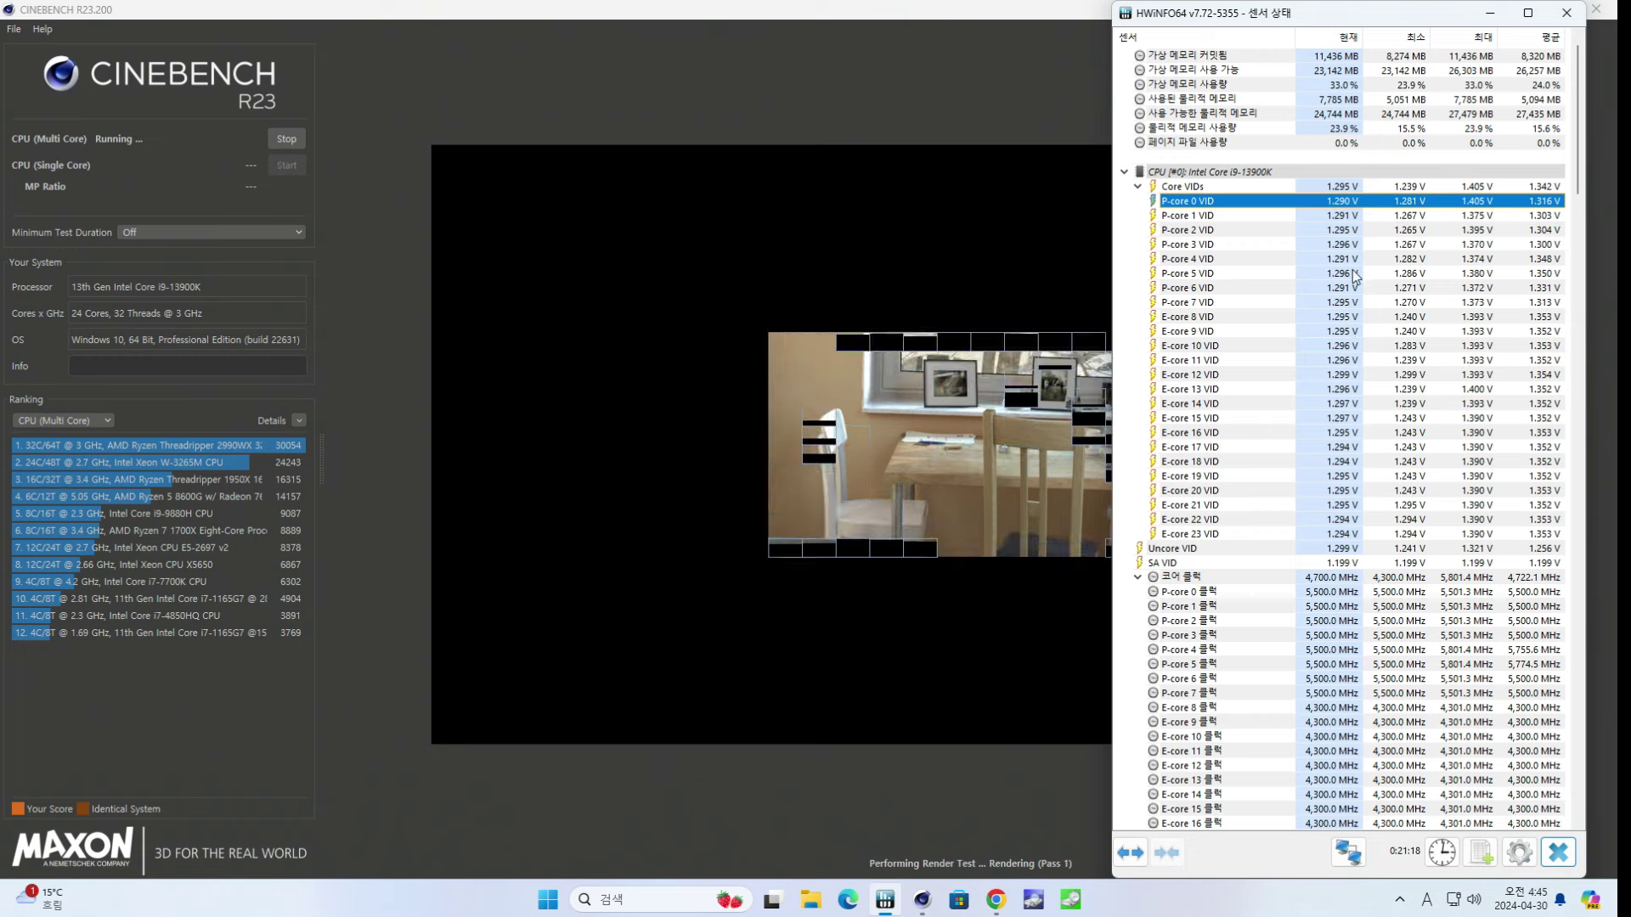
# - Examine the core VIDs, effective core clocks and CPU temperatures in the sensors during the Cinebench multi-core run
pyautogui.click(1337, 245)
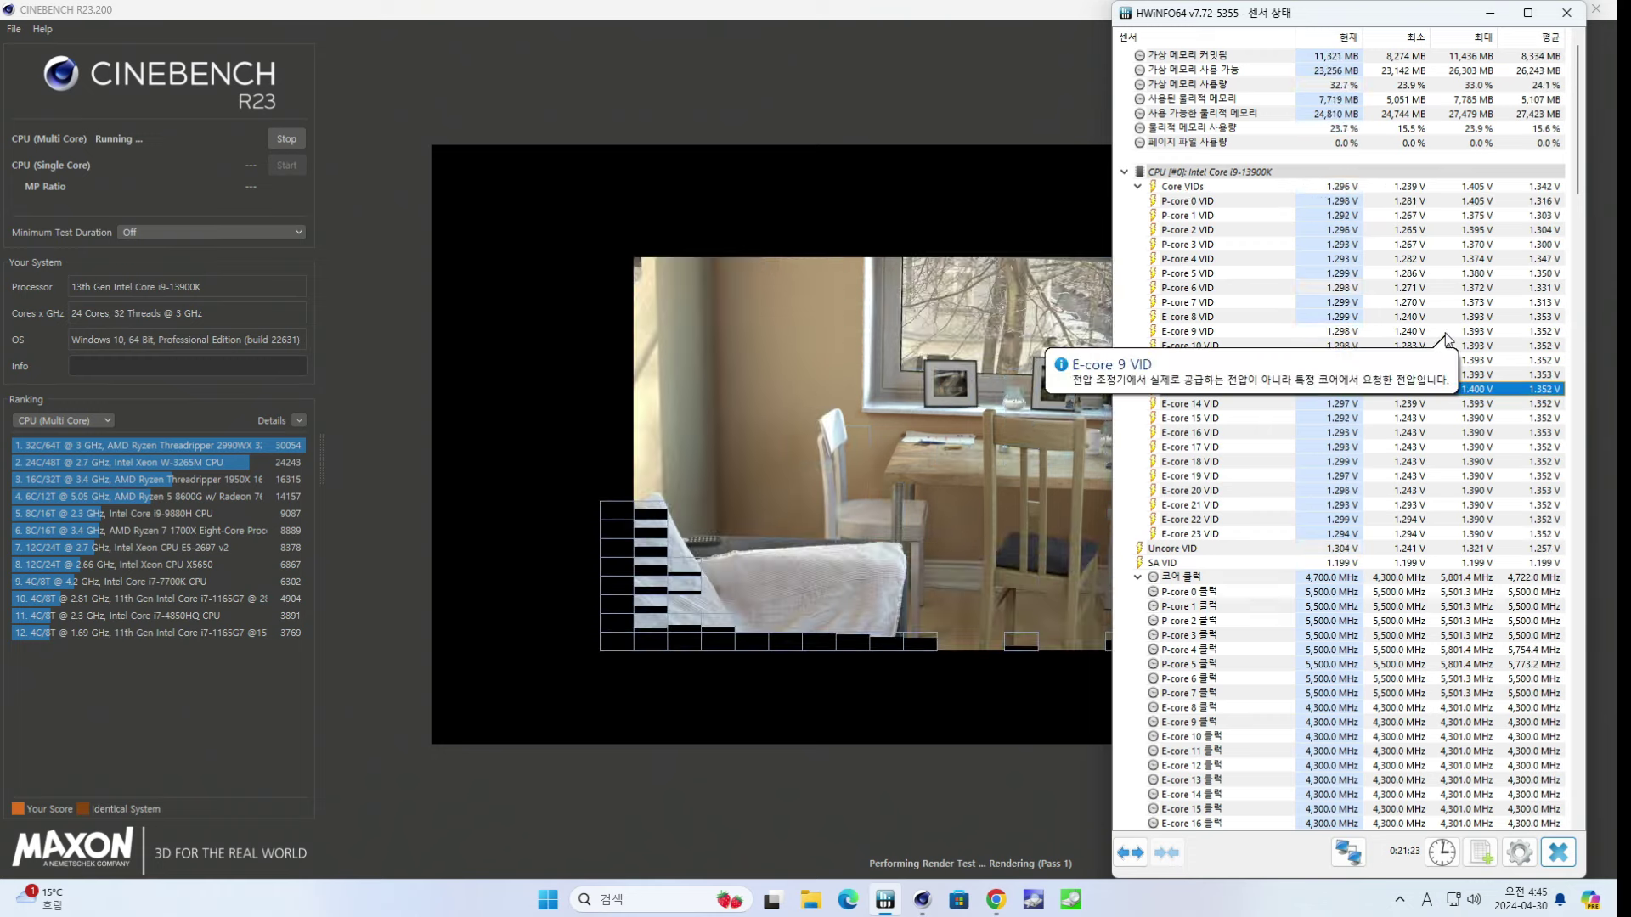
pyautogui.scroll(-3, 1339, 410)
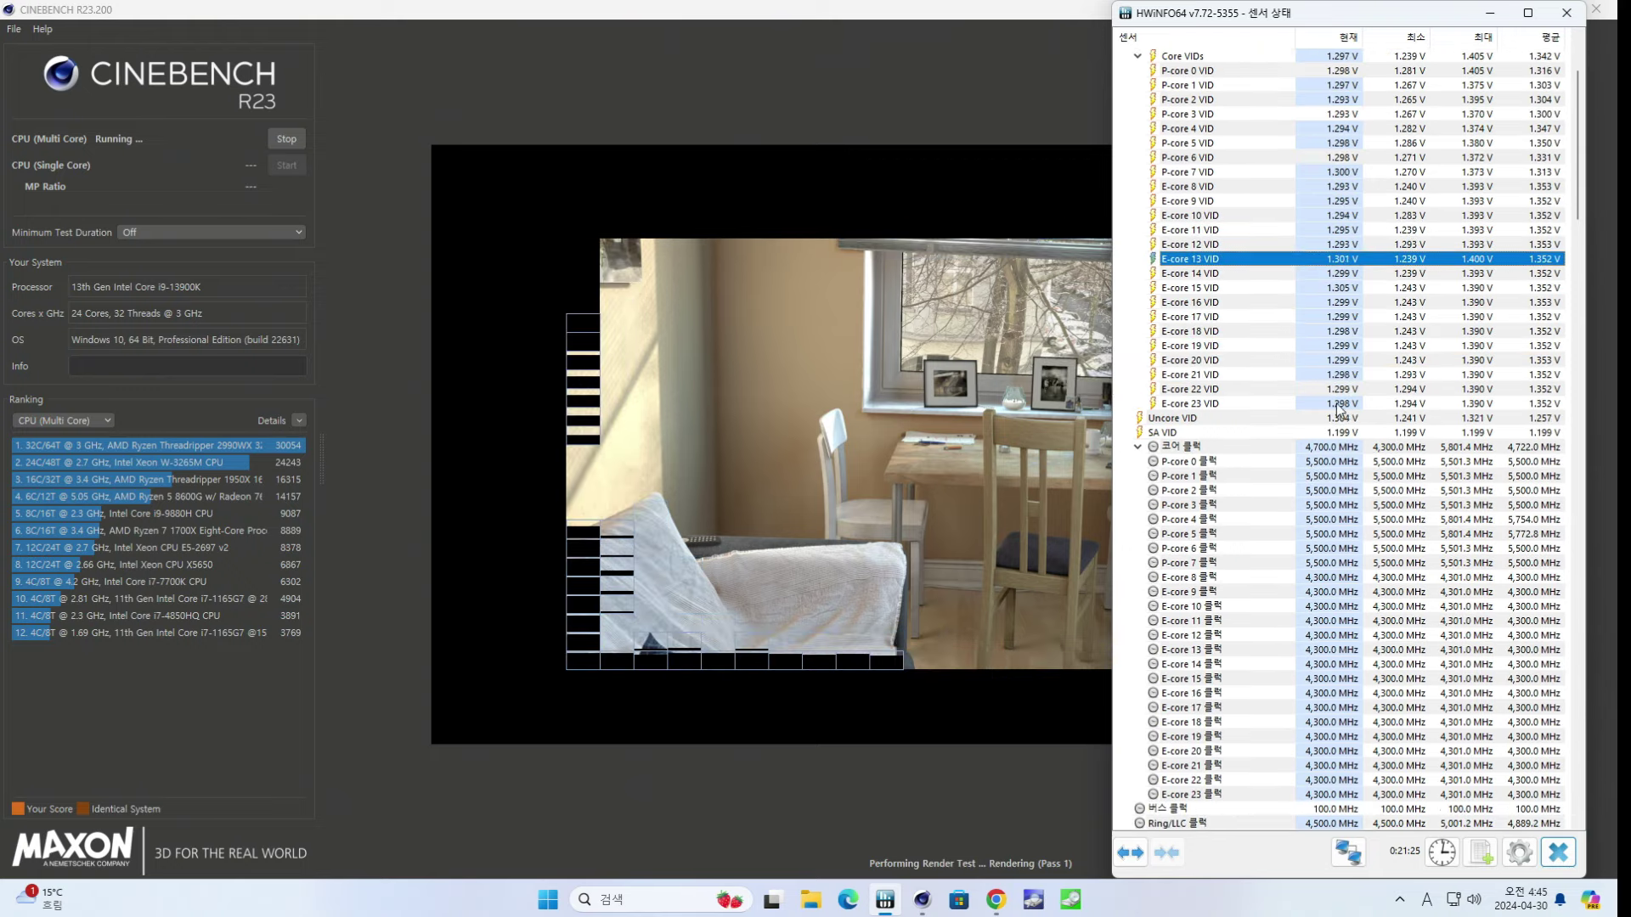
pyautogui.scroll(-10, 1325, 442)
pyautogui.click(1311, 478)
pyautogui.scroll(-4, 1320, 510)
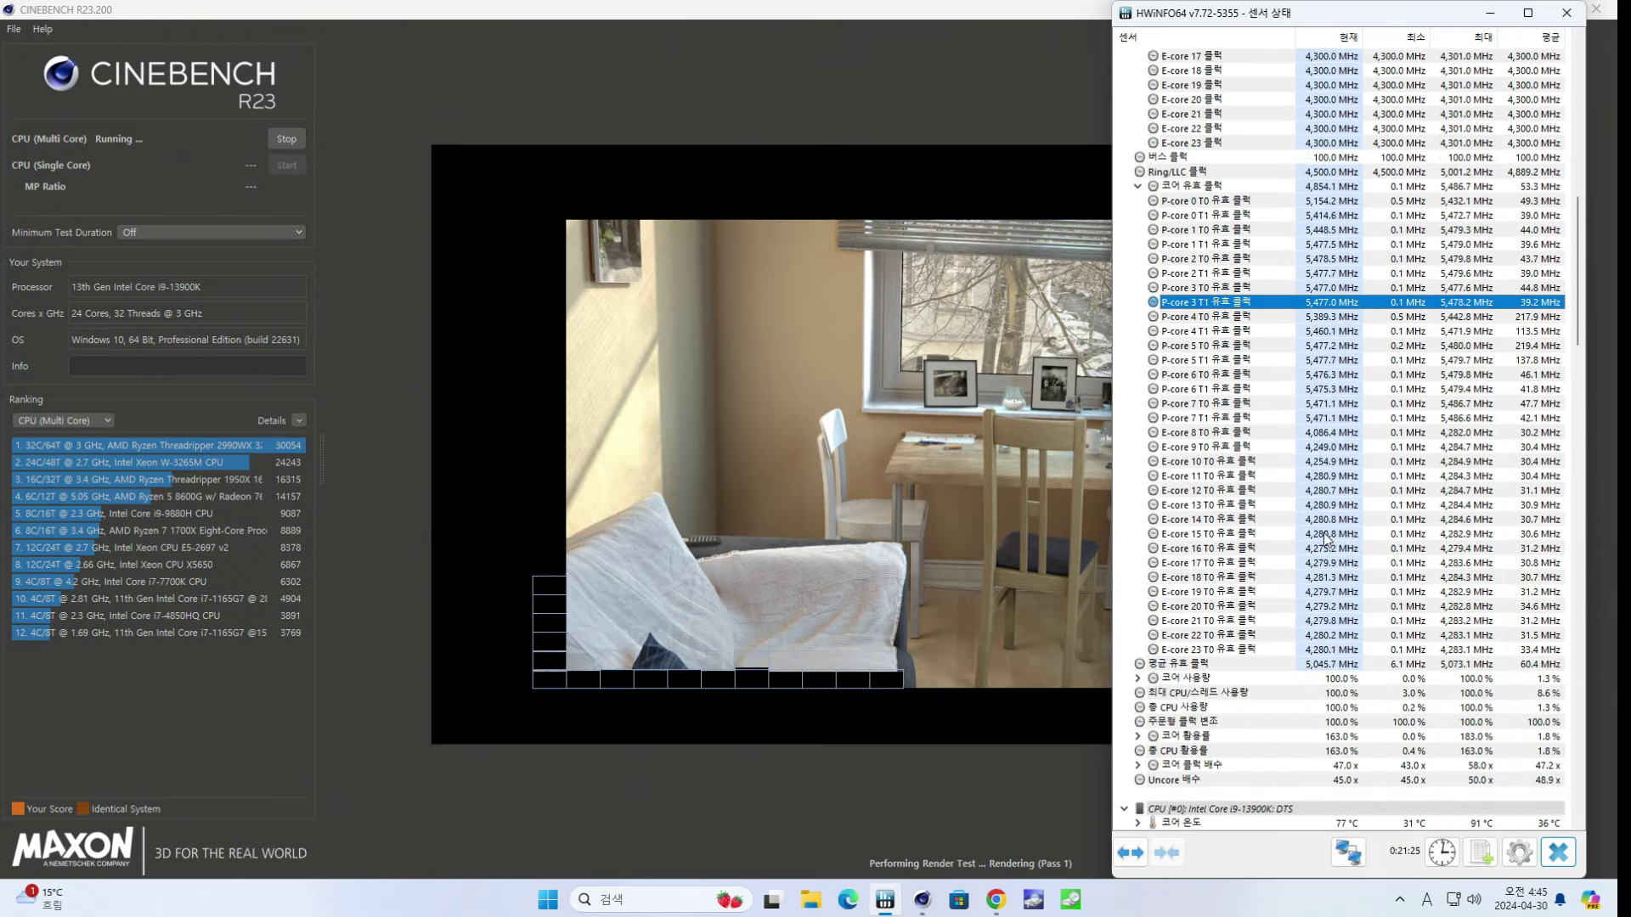
pyautogui.click(1304, 519)
pyautogui.scroll(-6, 1304, 519)
pyautogui.click(1495, 578)
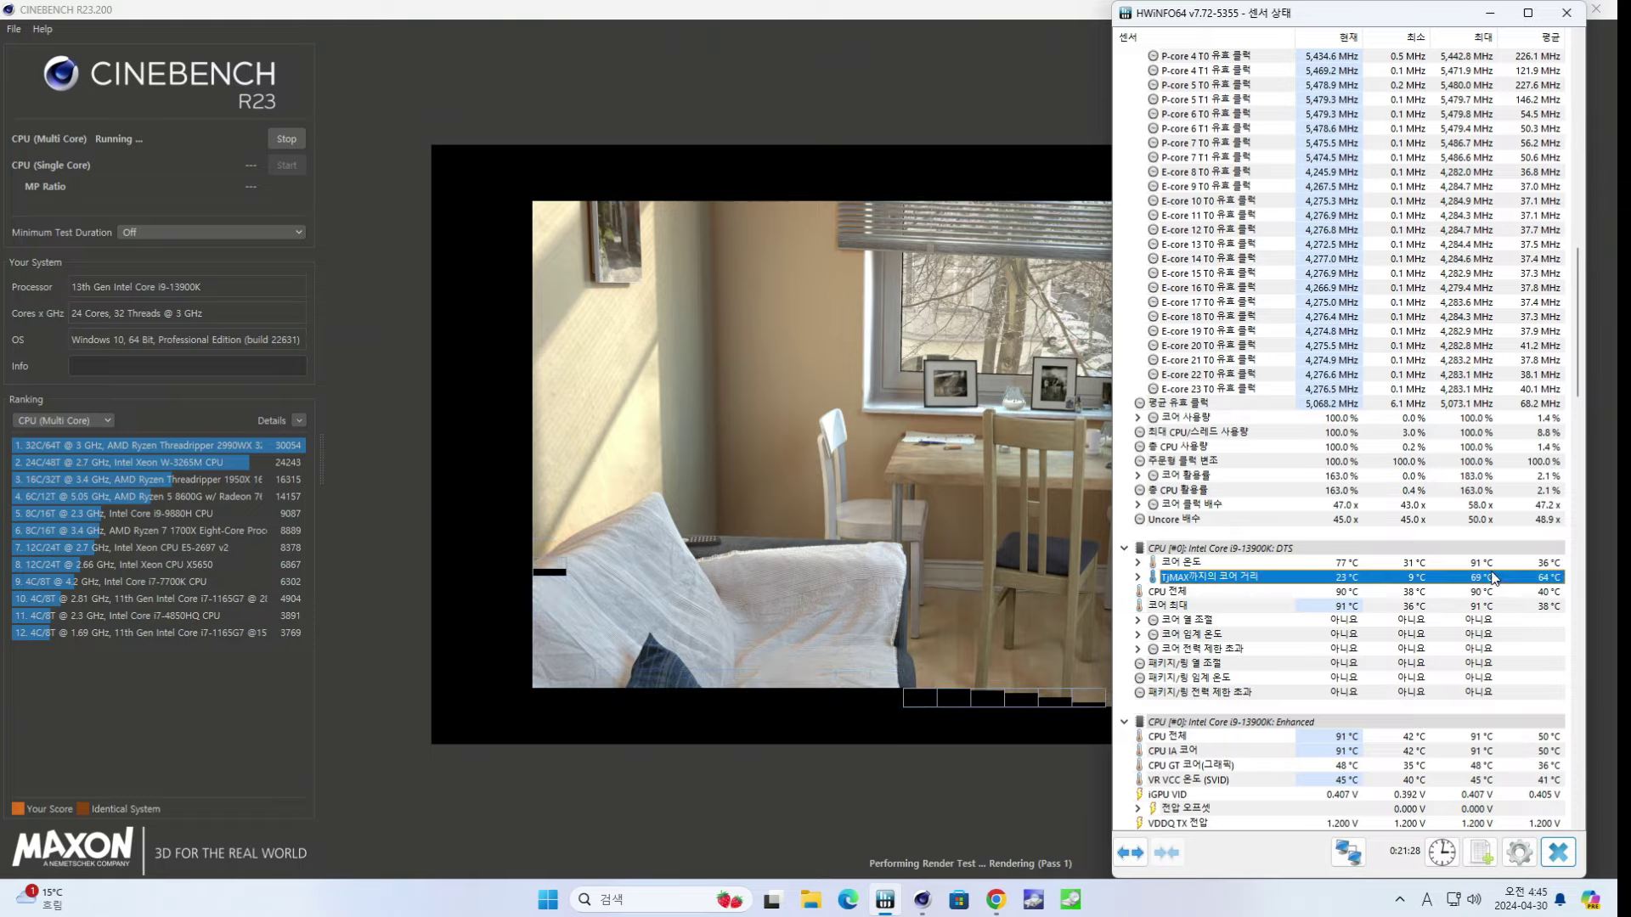
# - Return to the Core VIDs and compare the current P-core and E-core voltages under full load
pyautogui.scroll(20, 1265, 510)
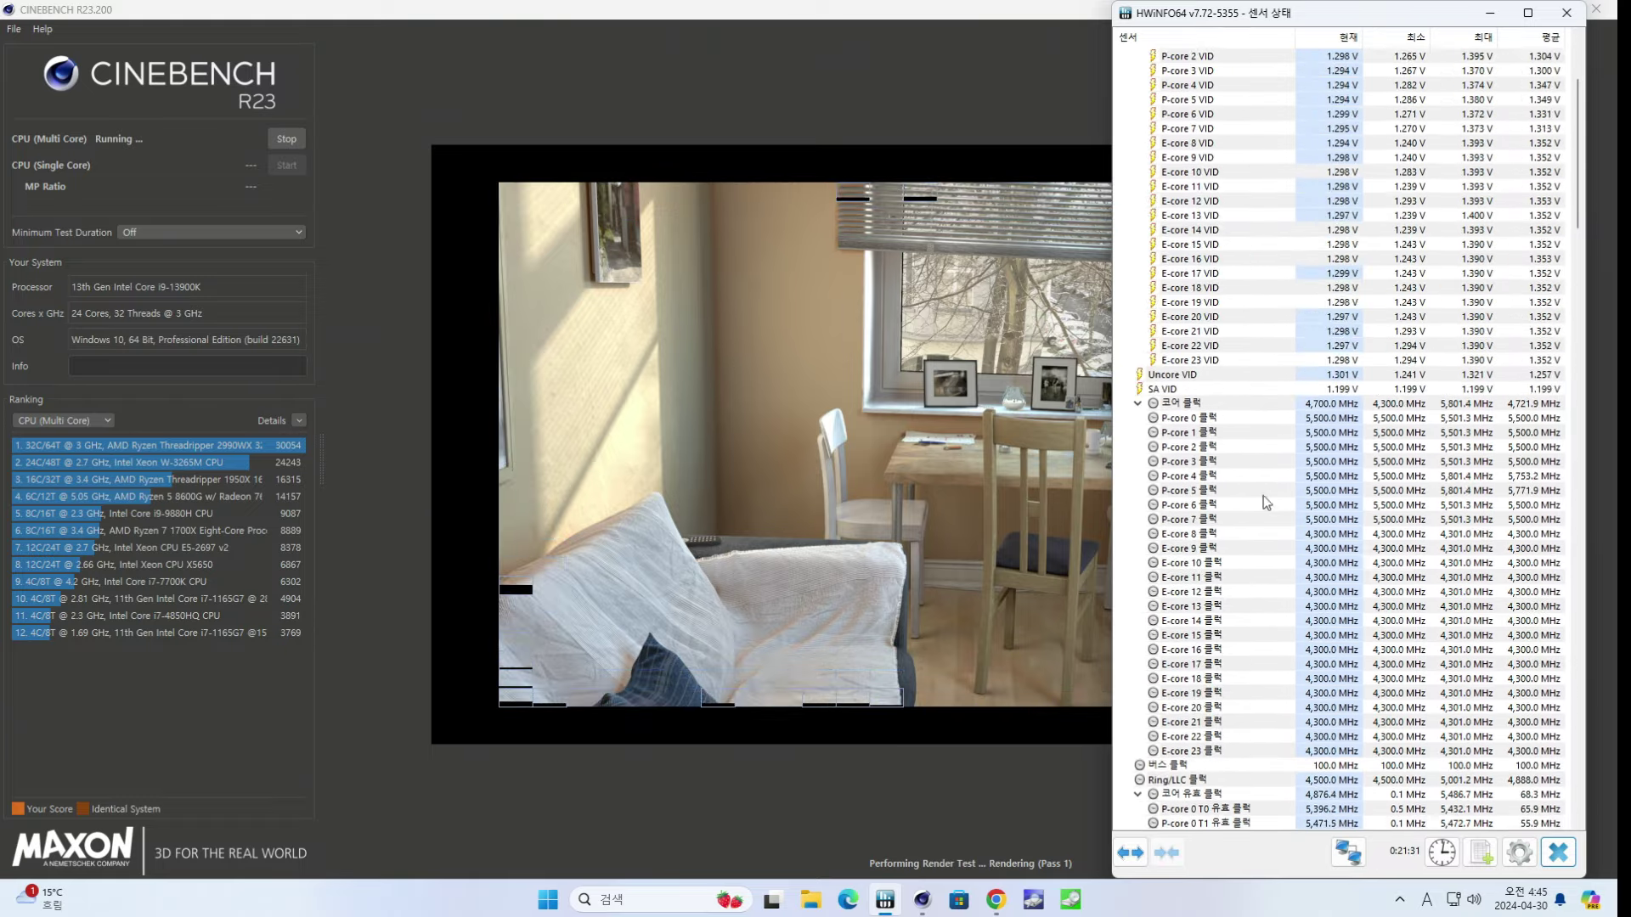
pyautogui.scroll(4, 1290, 293)
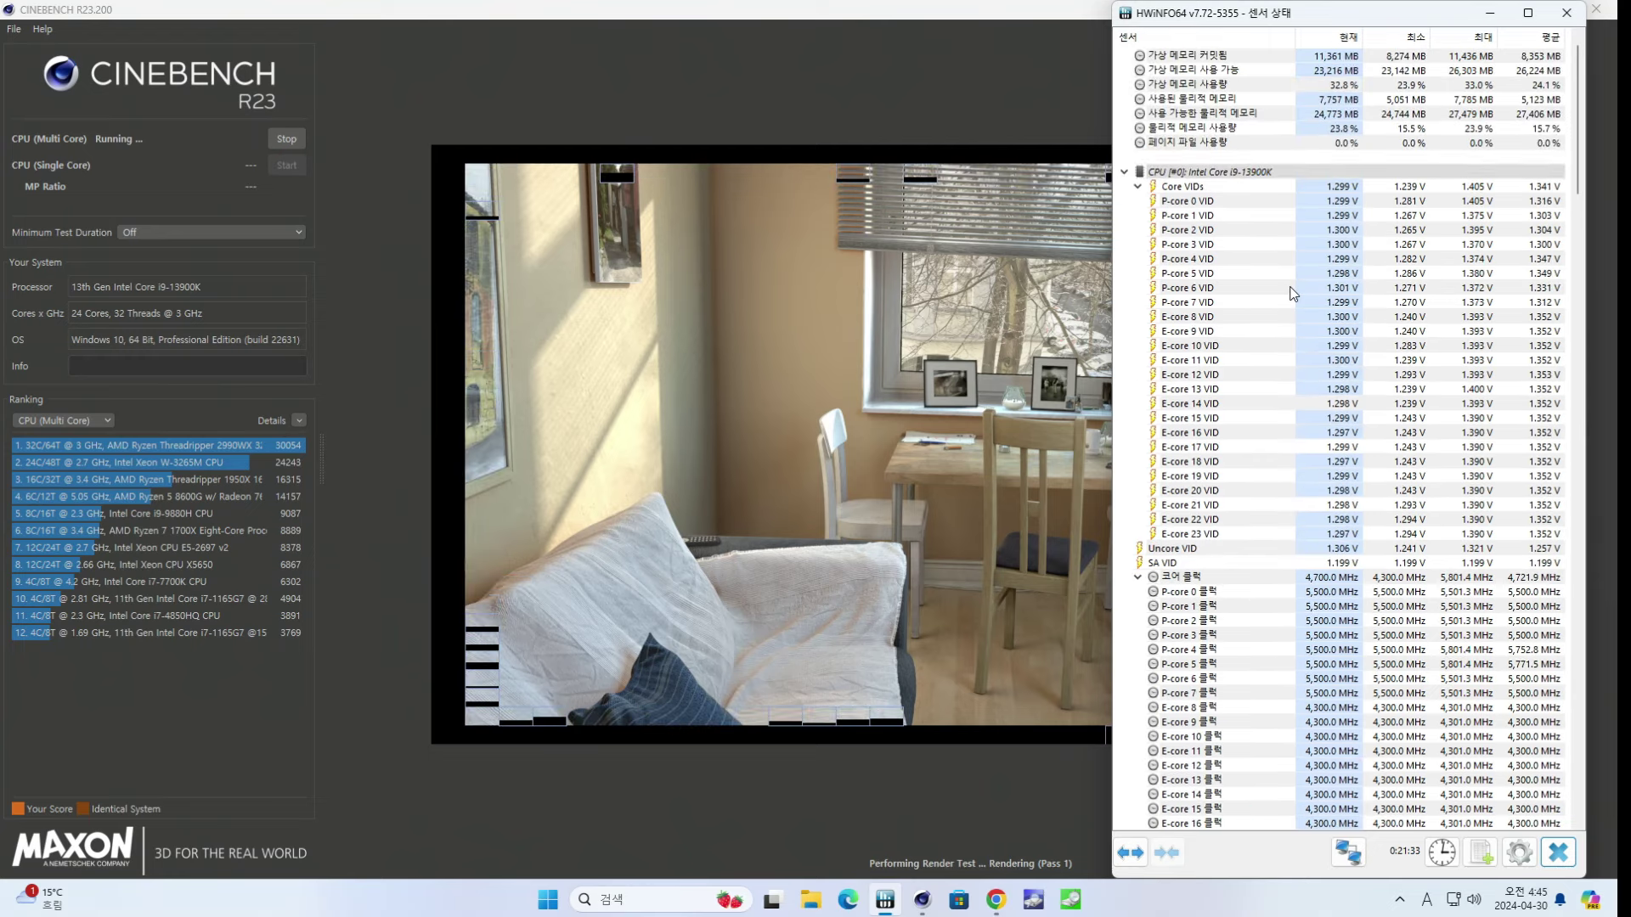
pyautogui.click(1333, 216)
pyautogui.click(1337, 390)
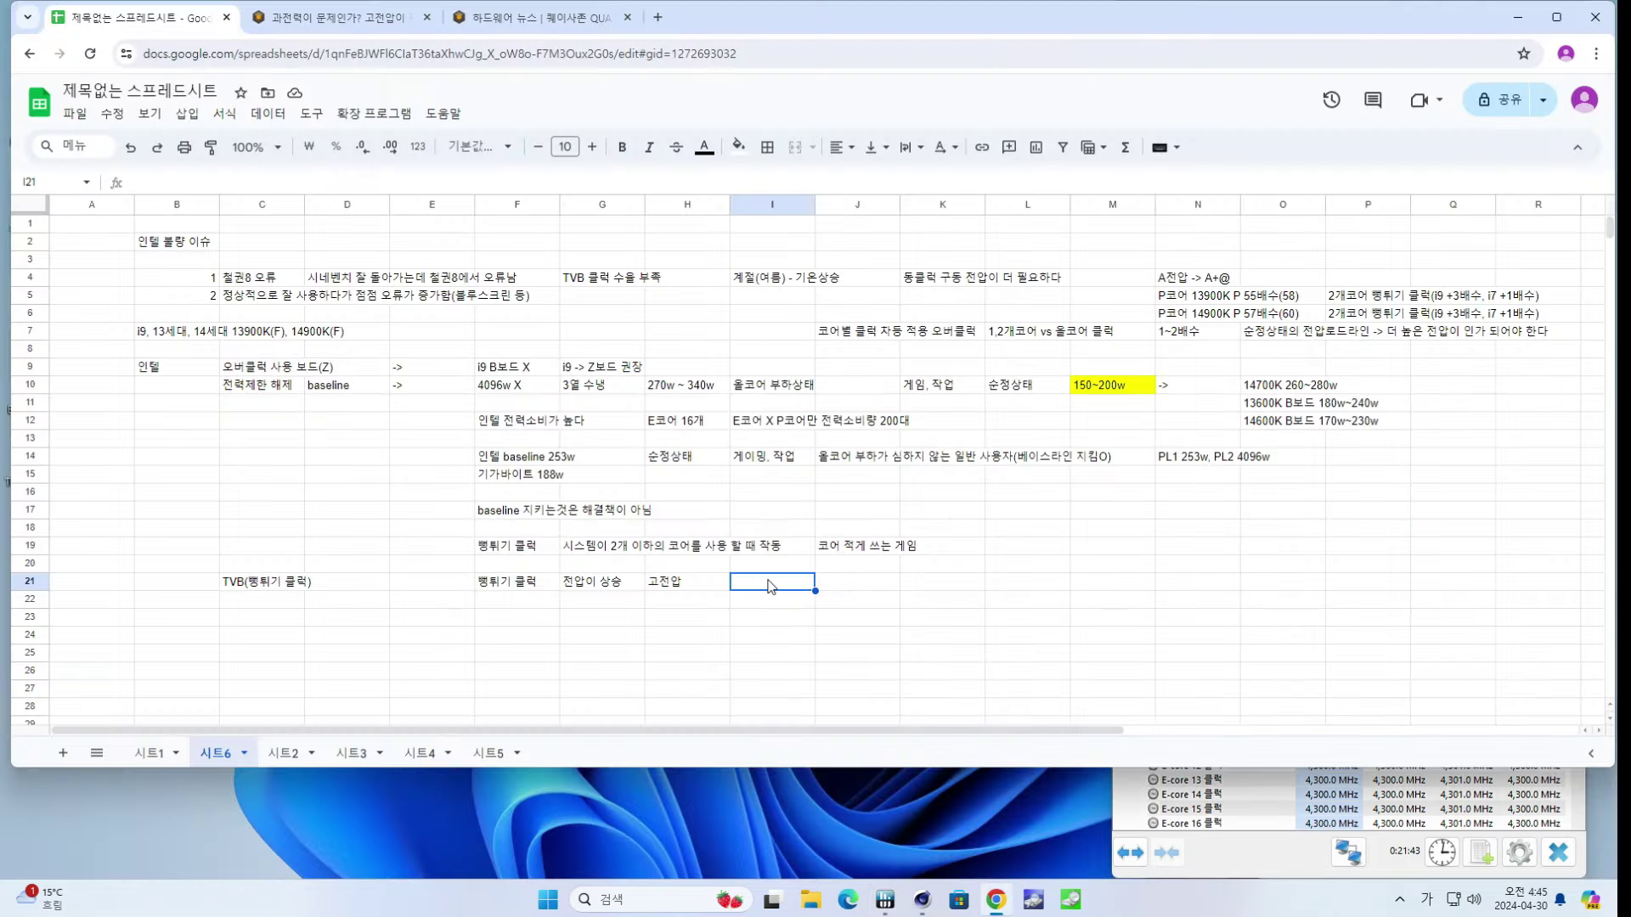
# - Enter "부하상태에서는 전압이 낮아진다" in cell J21 of the spreadsheet
pyautogui.press('Right')
pyautogui.write('부하')
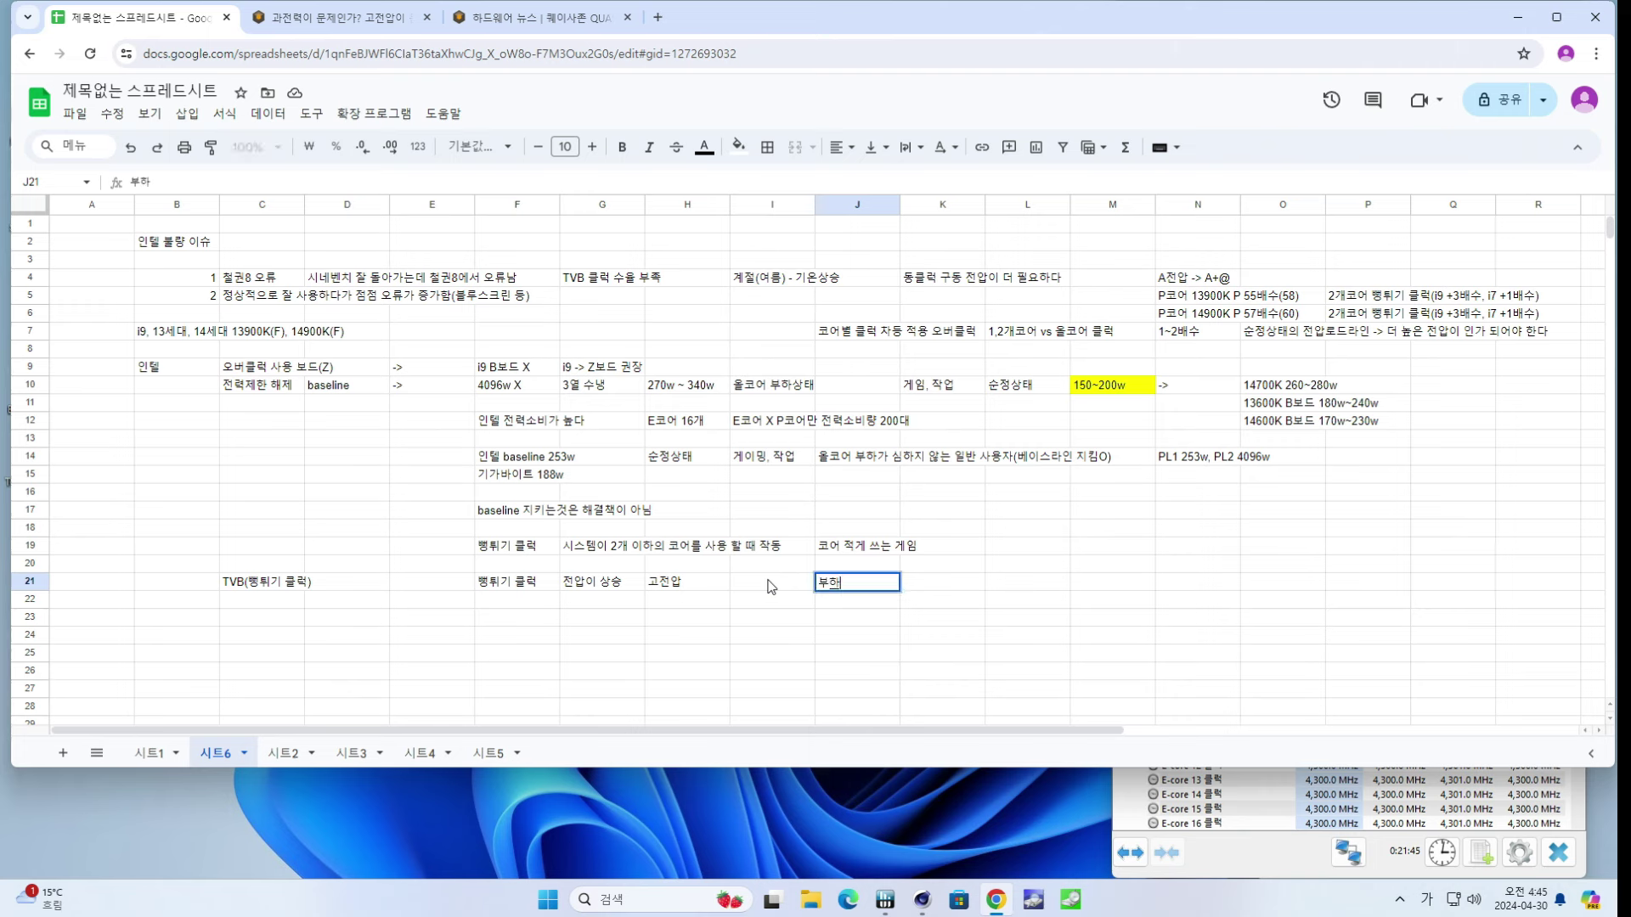
pyautogui.write('상태에선는 전압이')
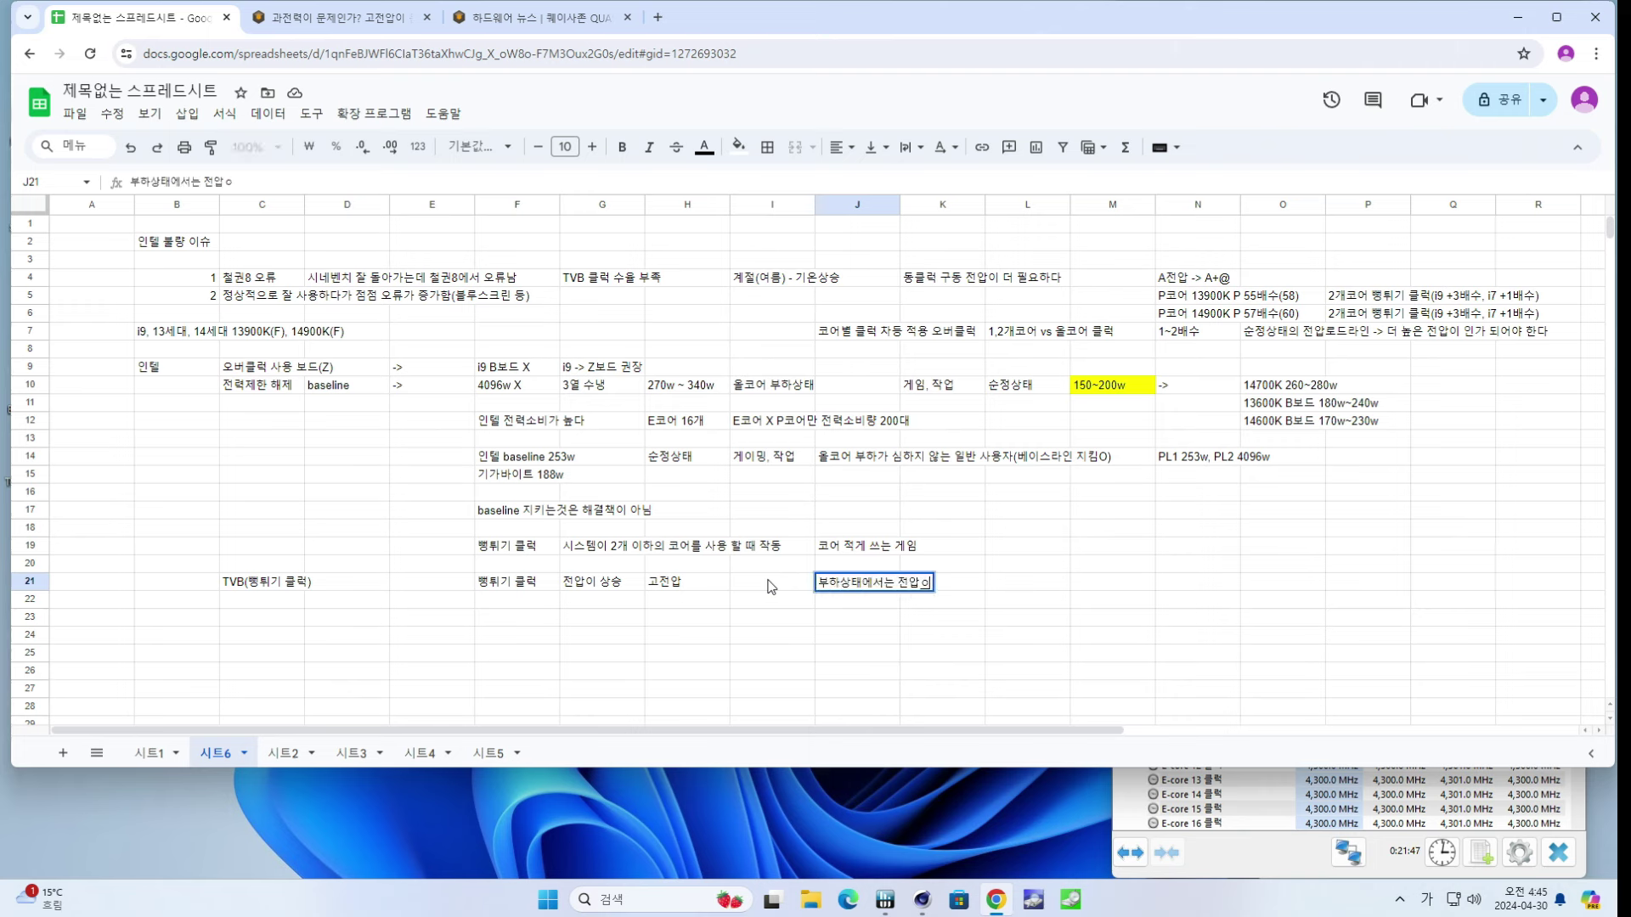
pyautogui.write(' 낮아진다')
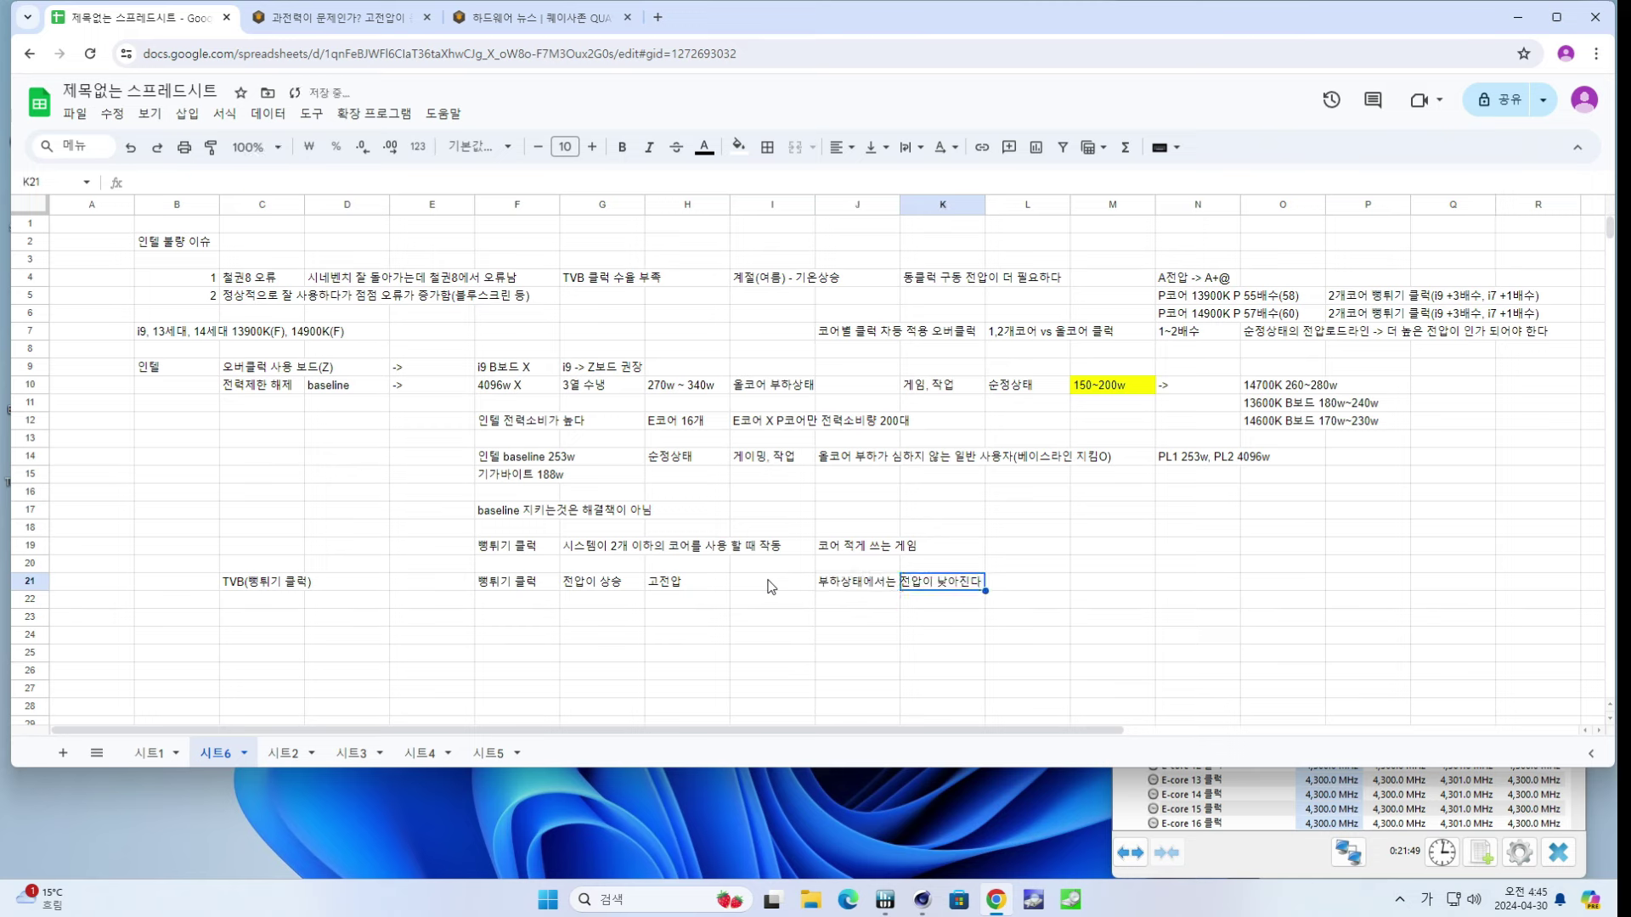
pyautogui.press('Return')
pyautogui.press('Left')
pyautogui.press('Left')
pyautogui.press('Left')
pyautogui.press('Left')
pyautogui.press('Up')
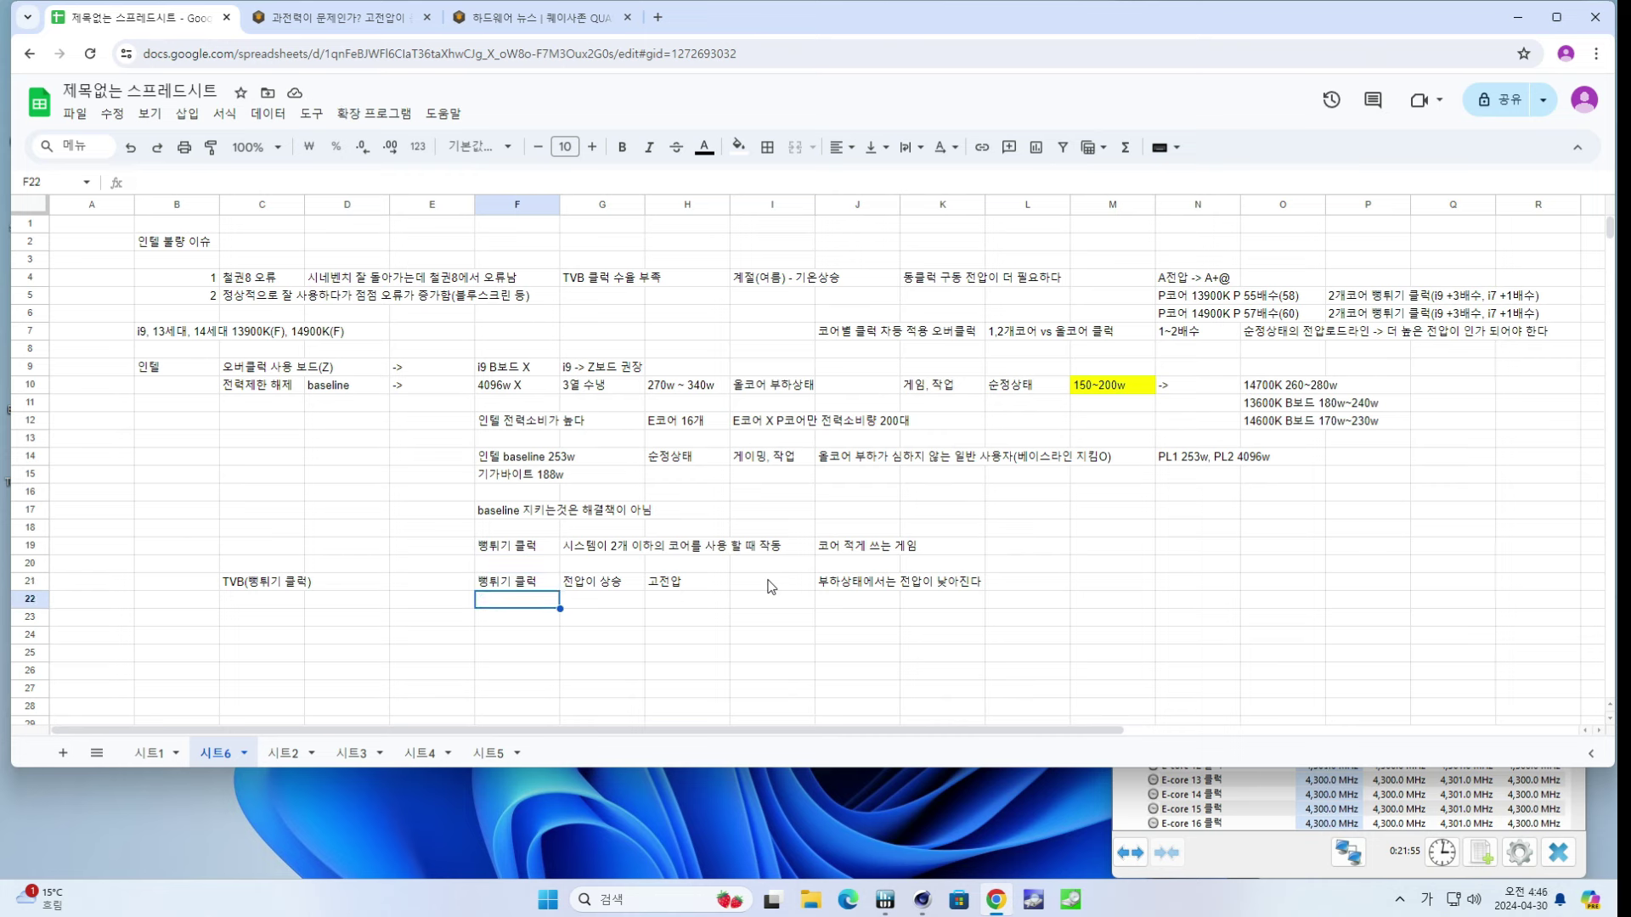
# - Move the "부하상태에서는 전압이 낮아진다" note to L21 and enter "저부하상태에서만 발생" in I21
pyautogui.press('Right')
pyautogui.press('Right')
pyautogui.press('Left')
pyautogui.press('Left')
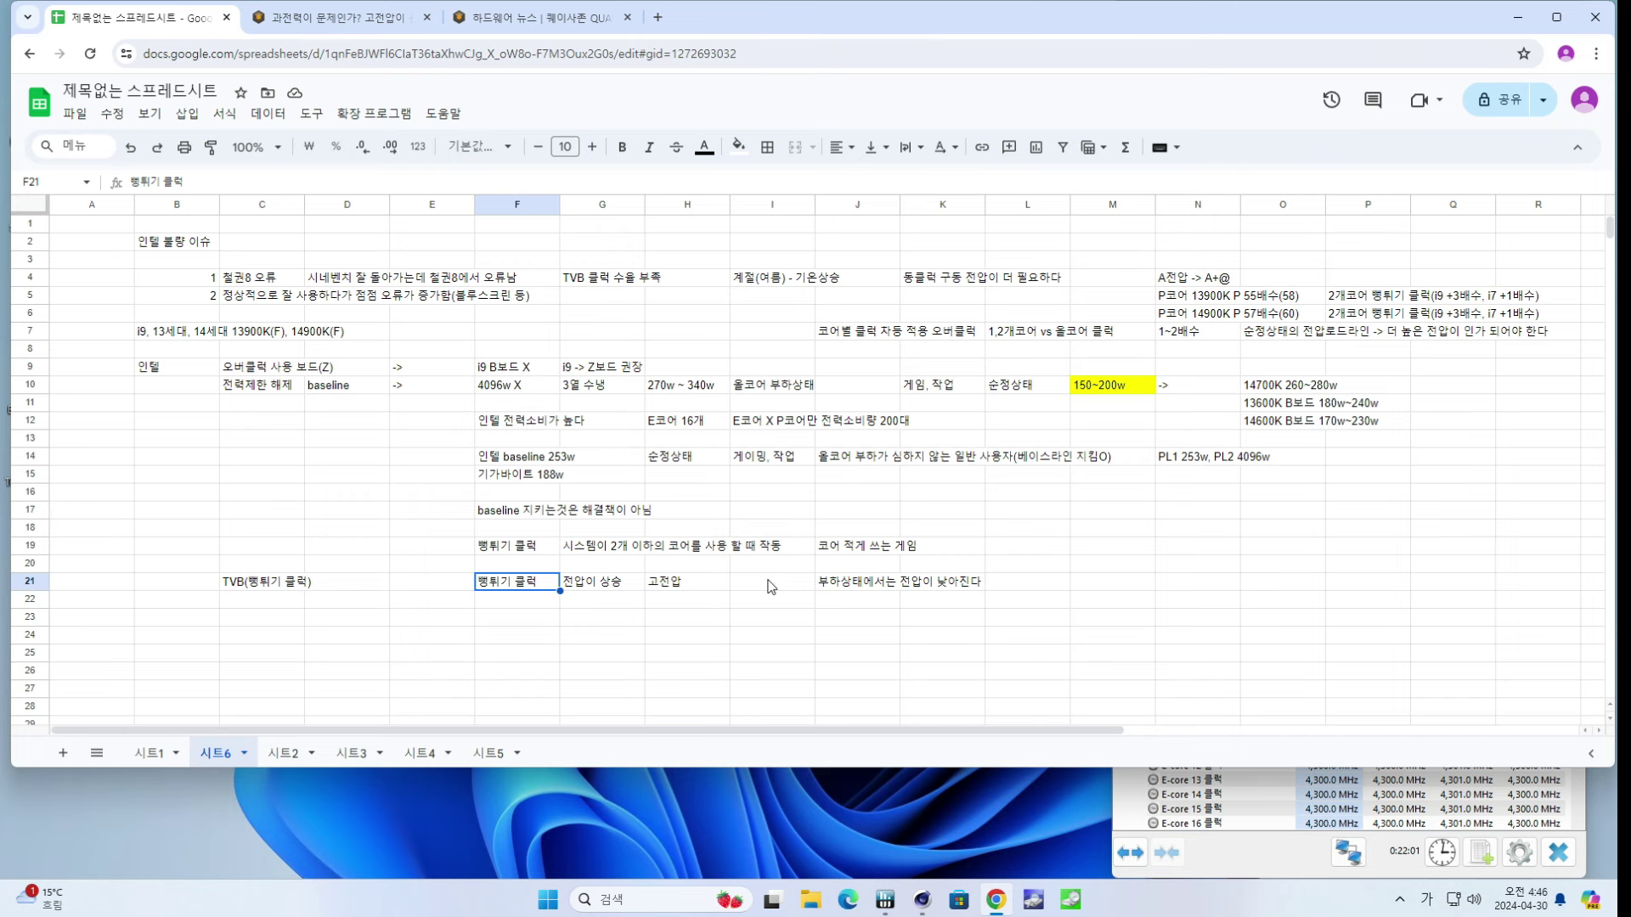
pyautogui.hotkey('ctrl', 'z')
pyautogui.hotkey('ctrl', 'z')
pyautogui.hotkey('ctrl', 'z')
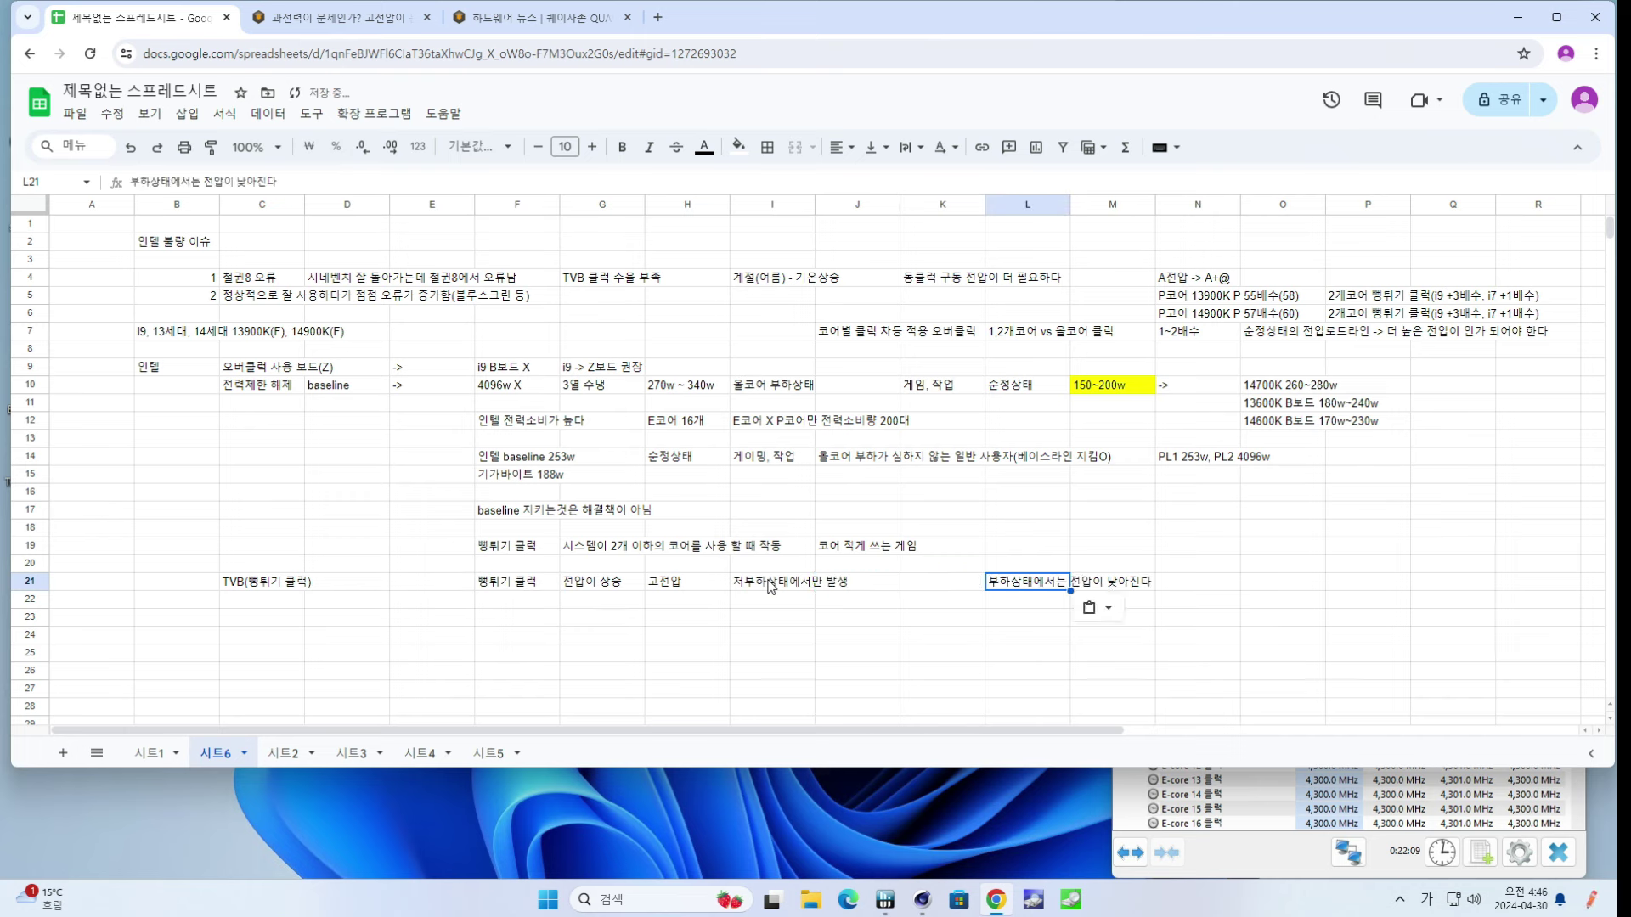
pyautogui.press('Left')
pyautogui.press('Left')
pyautogui.press('Left')
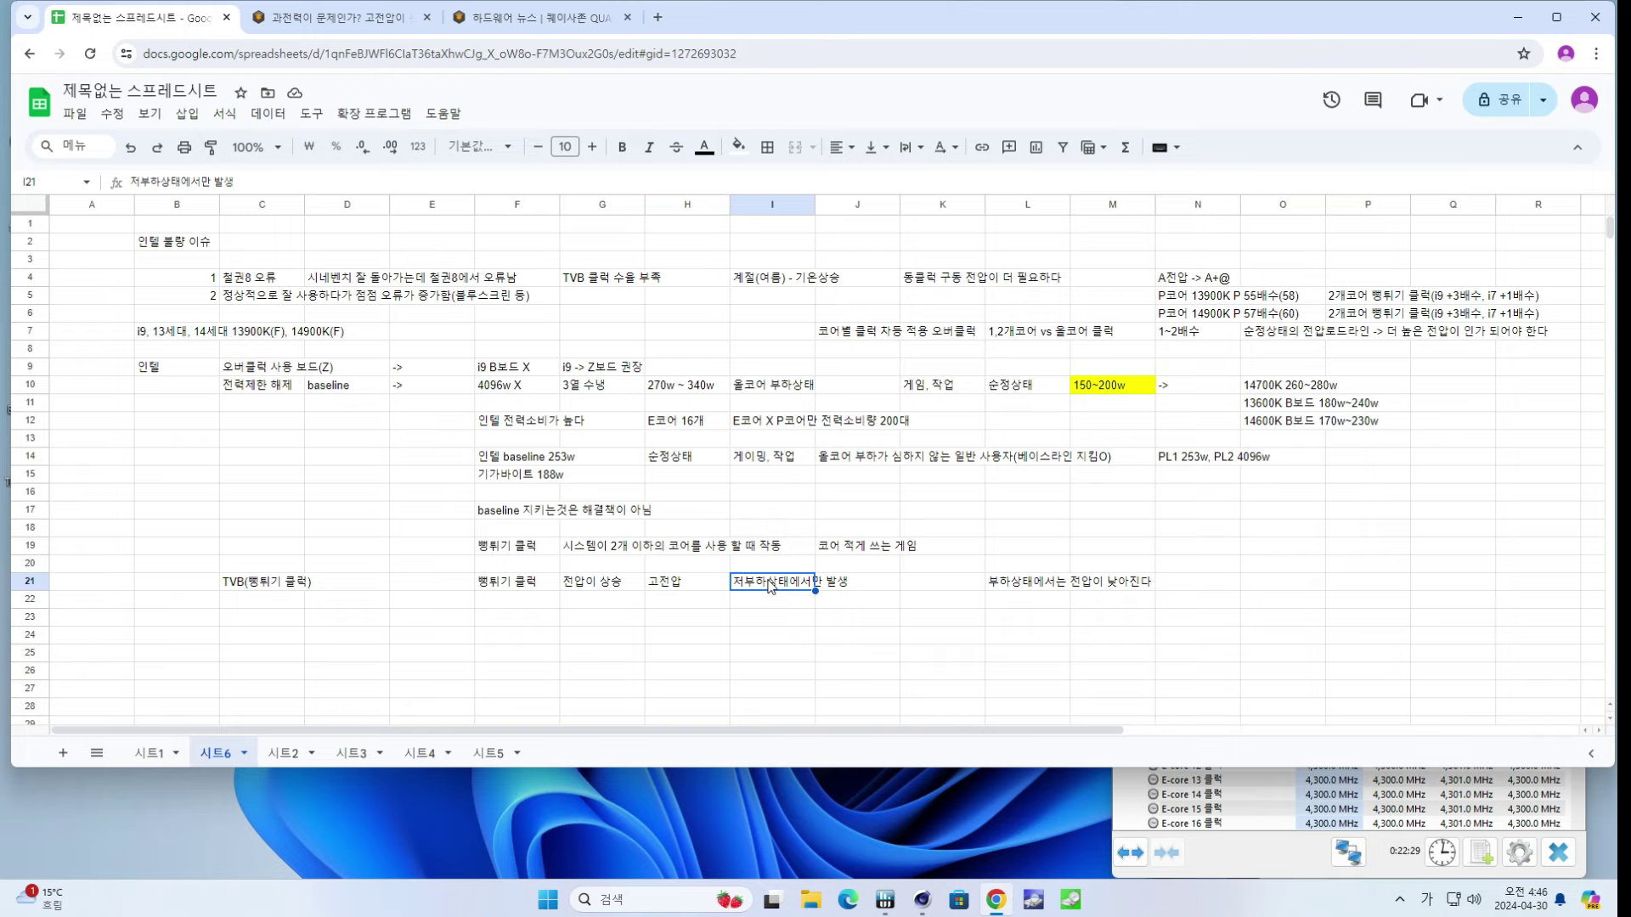
# - Switch to Cinebench, set the minimum test duration to 30 minutes and start the multi-core test
pyautogui.click(922, 899)
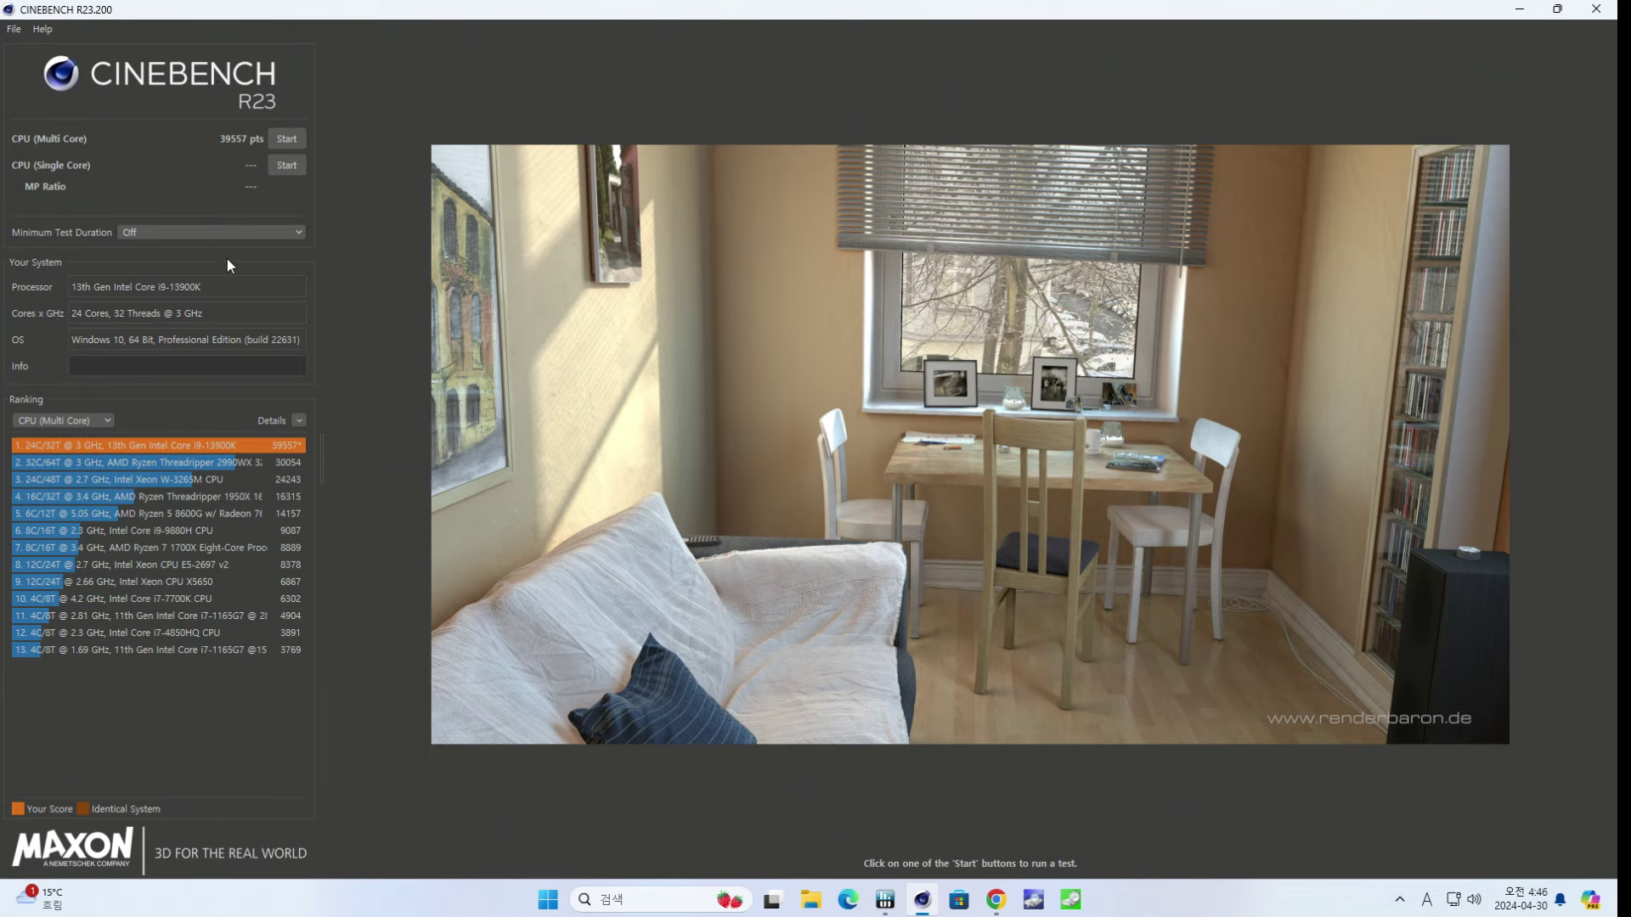
pyautogui.click(288, 139)
# - Open Task Manager and restrict the processor affinity of Cinebench.exe to CPU 0, CPU 1, CPU 2 and CPU 3
pyautogui.rightClick(1154, 902)
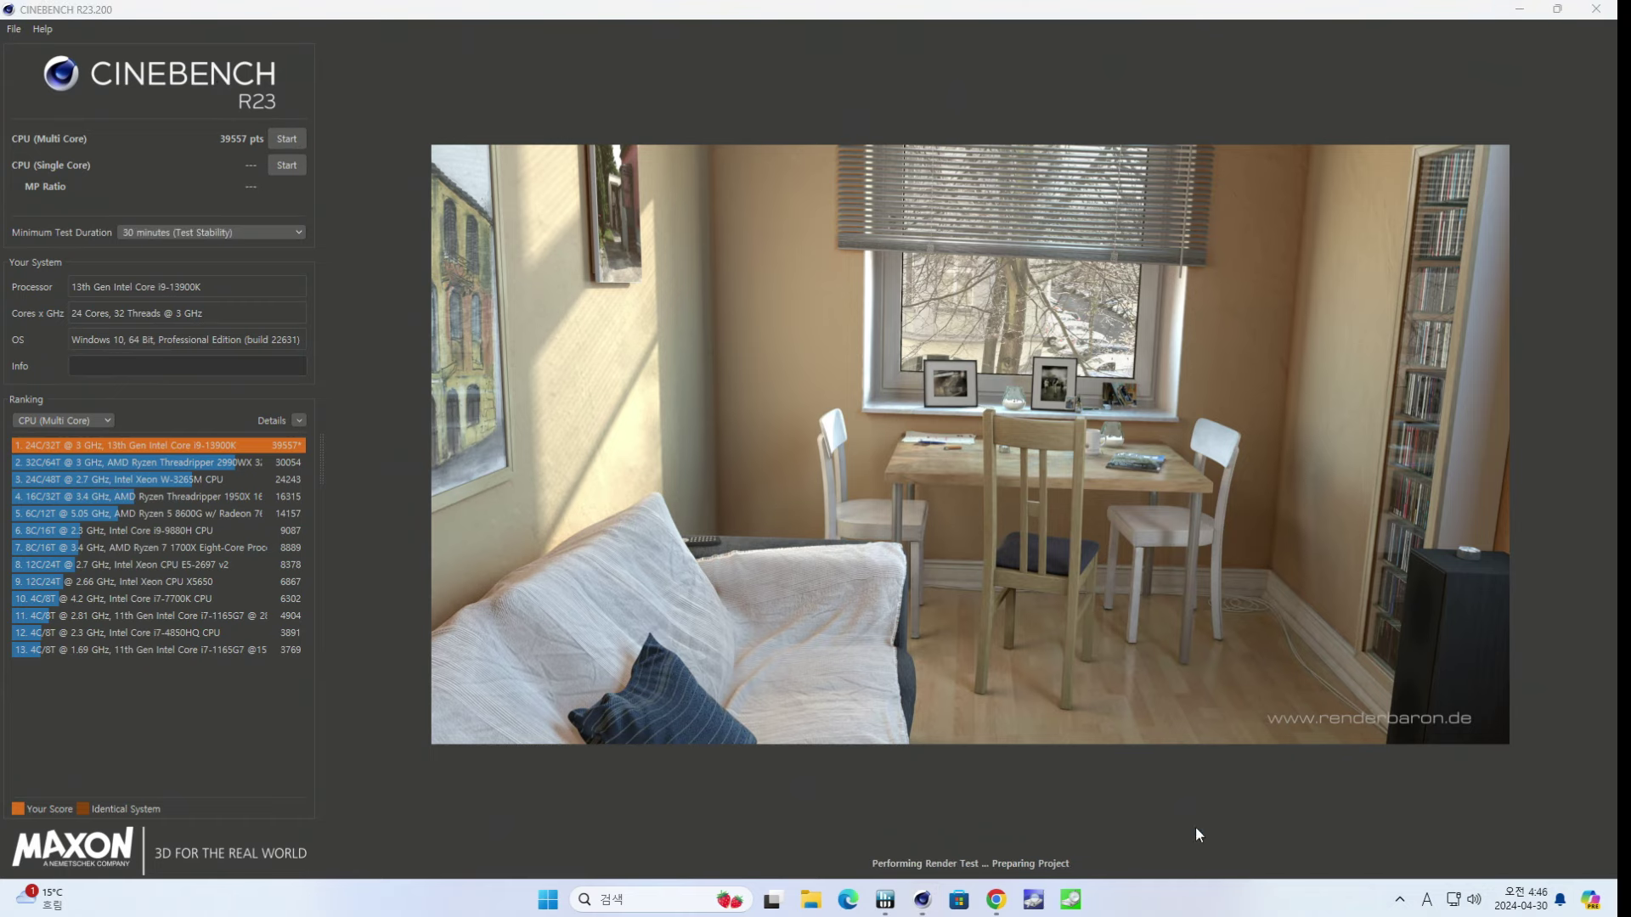
pyautogui.click(1194, 829)
pyautogui.rightClick(146, 295)
pyautogui.click(257, 401)
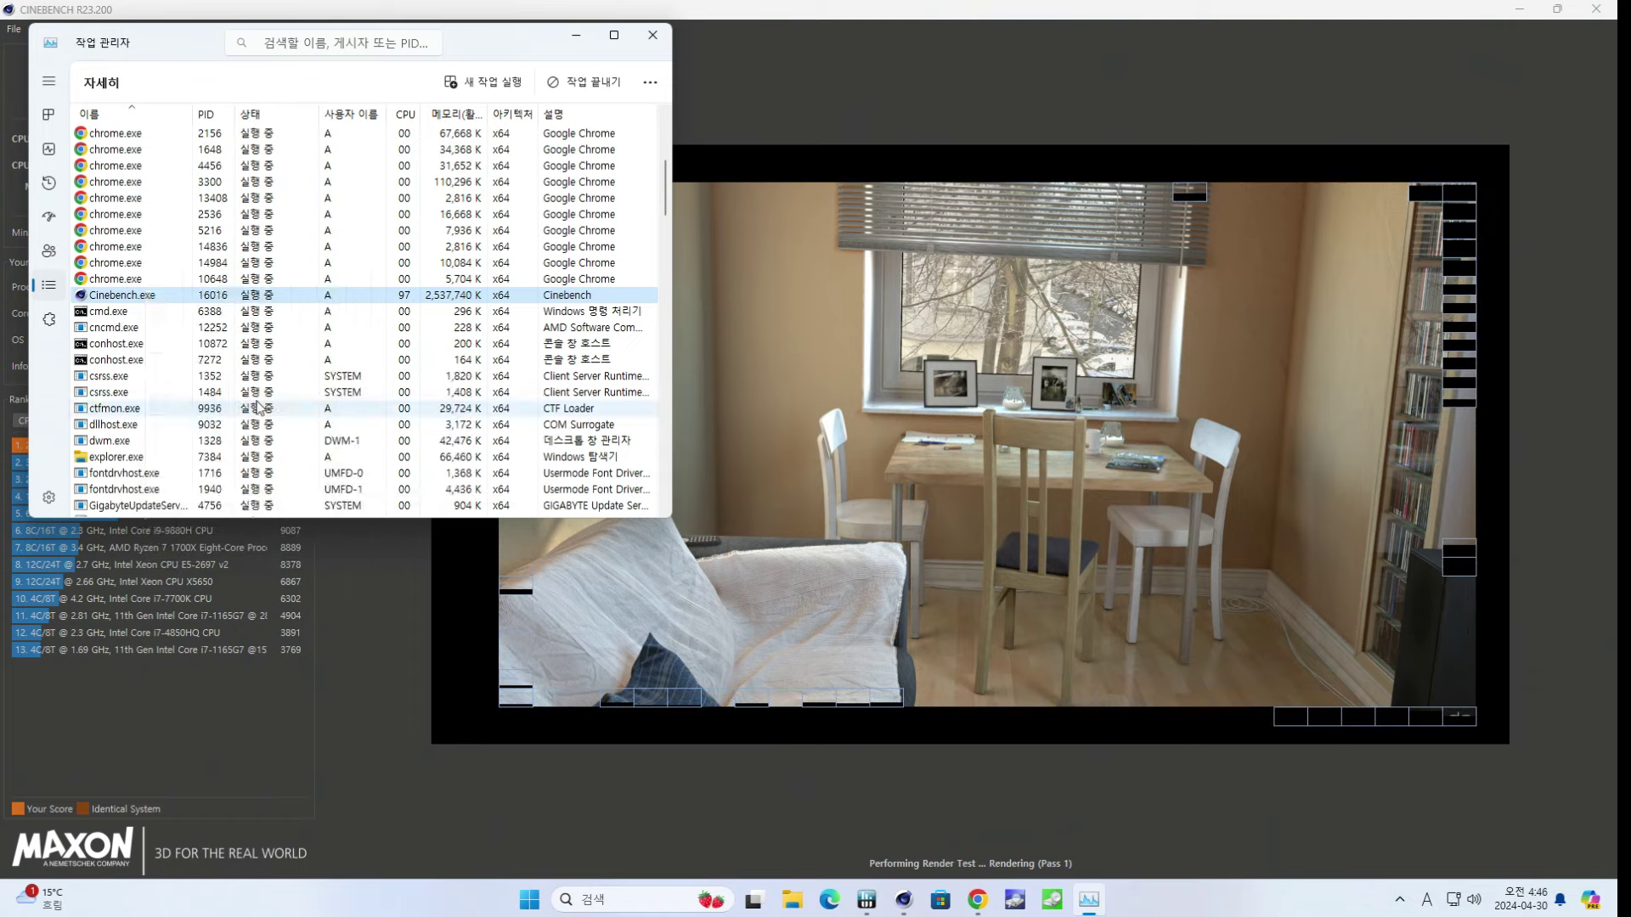
pyautogui.click(245, 170)
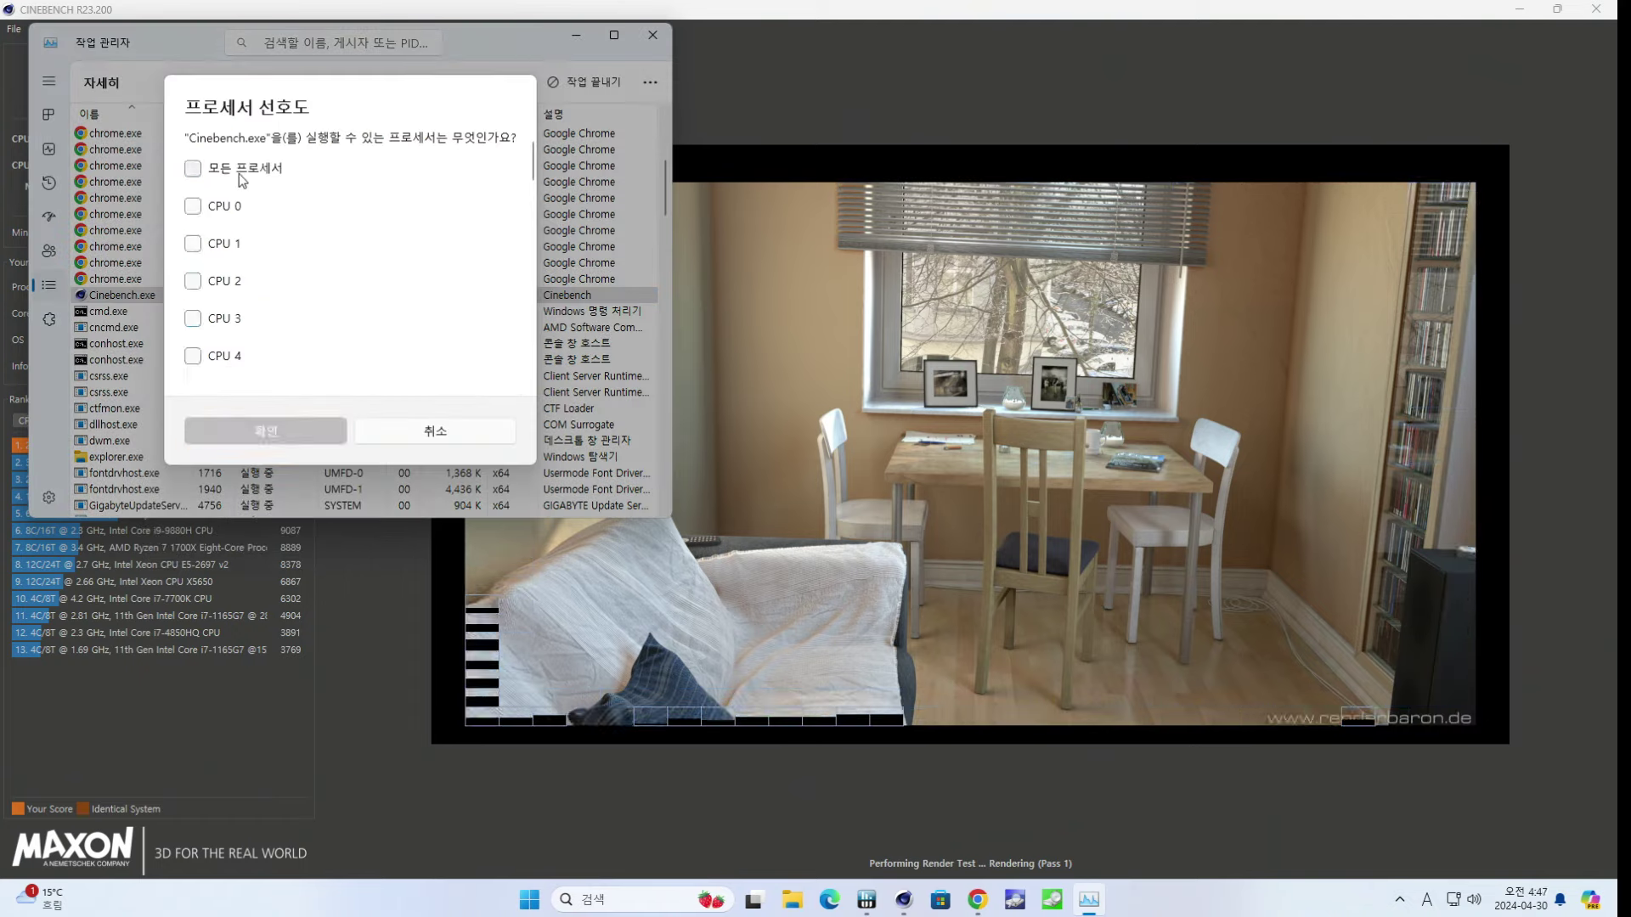
pyautogui.click(194, 206)
pyautogui.click(194, 244)
pyautogui.click(193, 281)
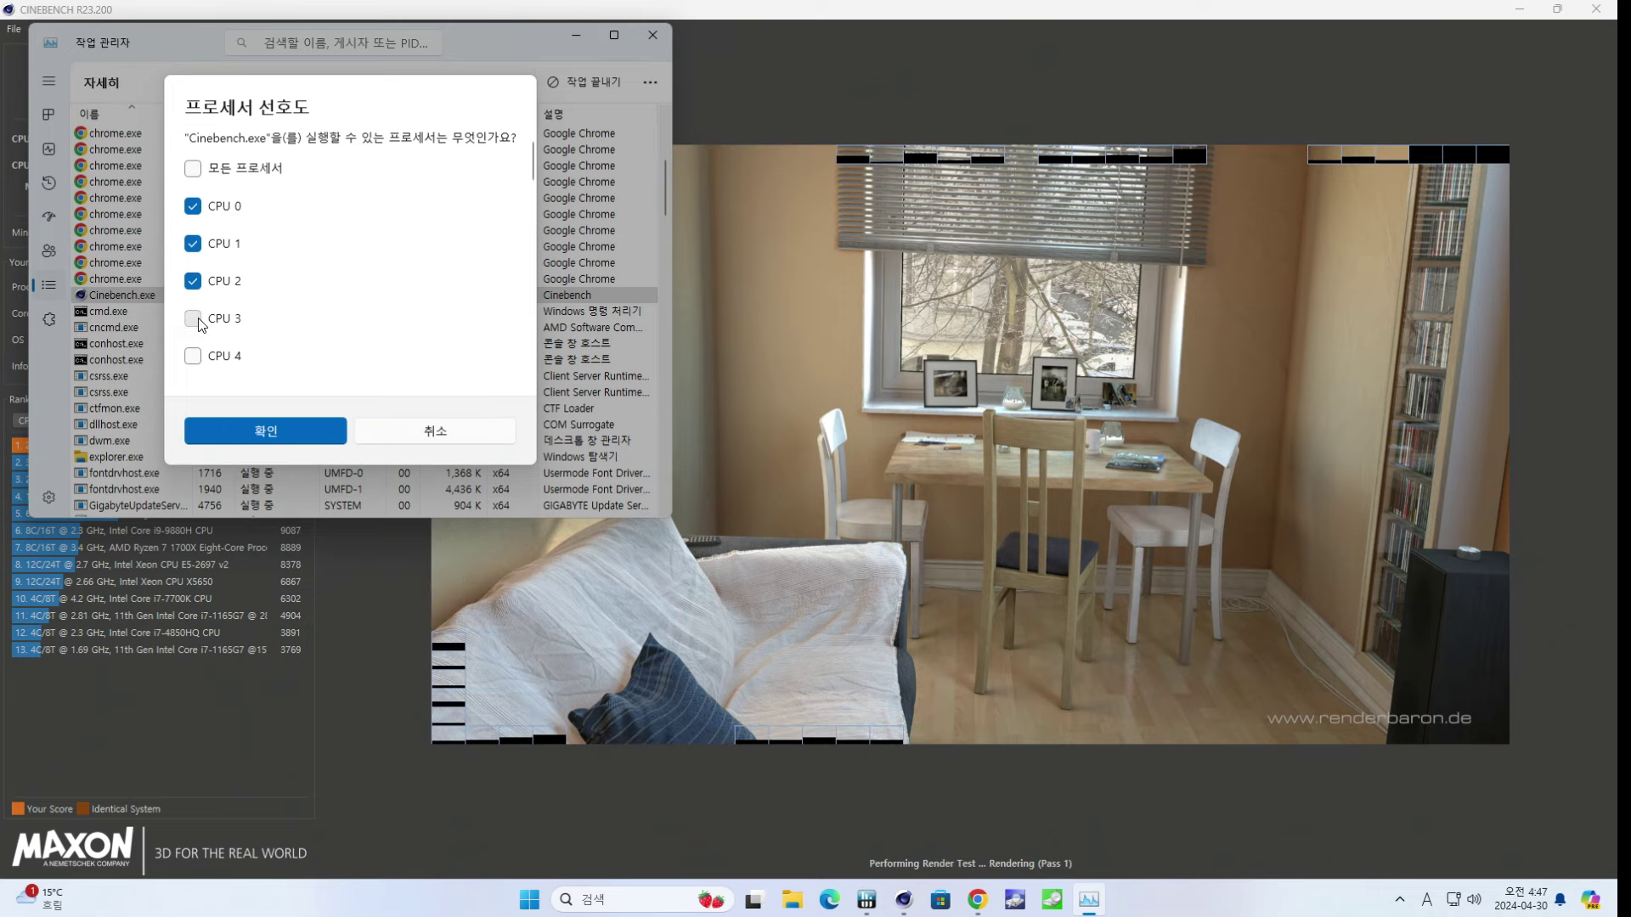
pyautogui.click(193, 319)
pyautogui.click(266, 431)
# - Switch to the HWiNFO64 sensors and compare the effective clocks of P-core 0 and P-core 1 with the remaining cores
pyautogui.click(866, 899)
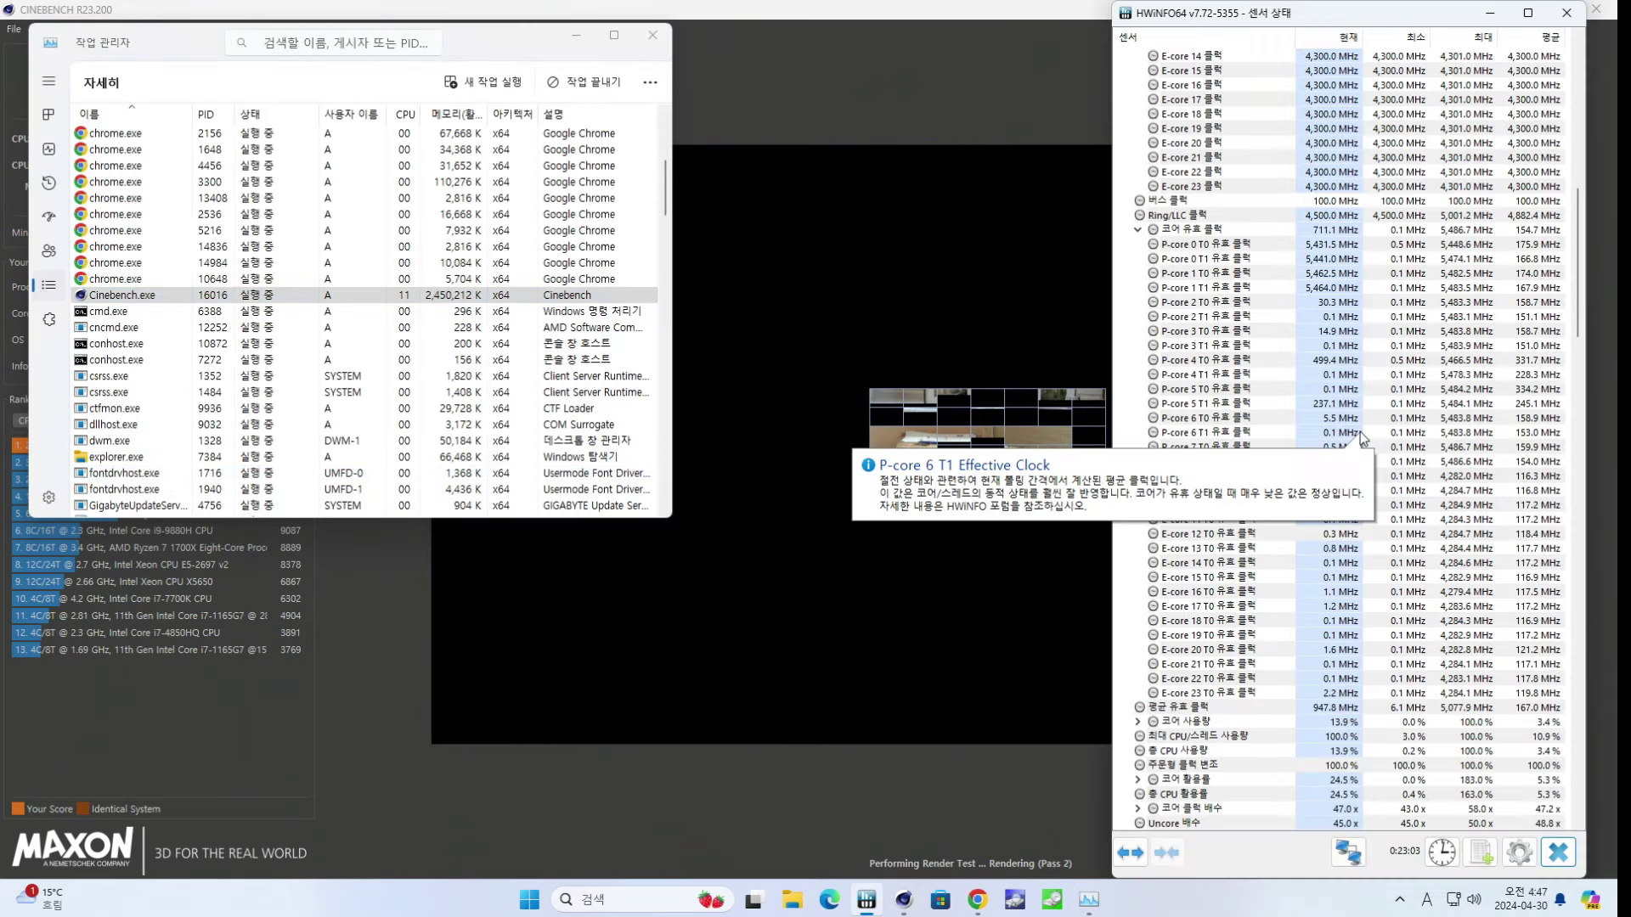
pyautogui.click(1330, 302)
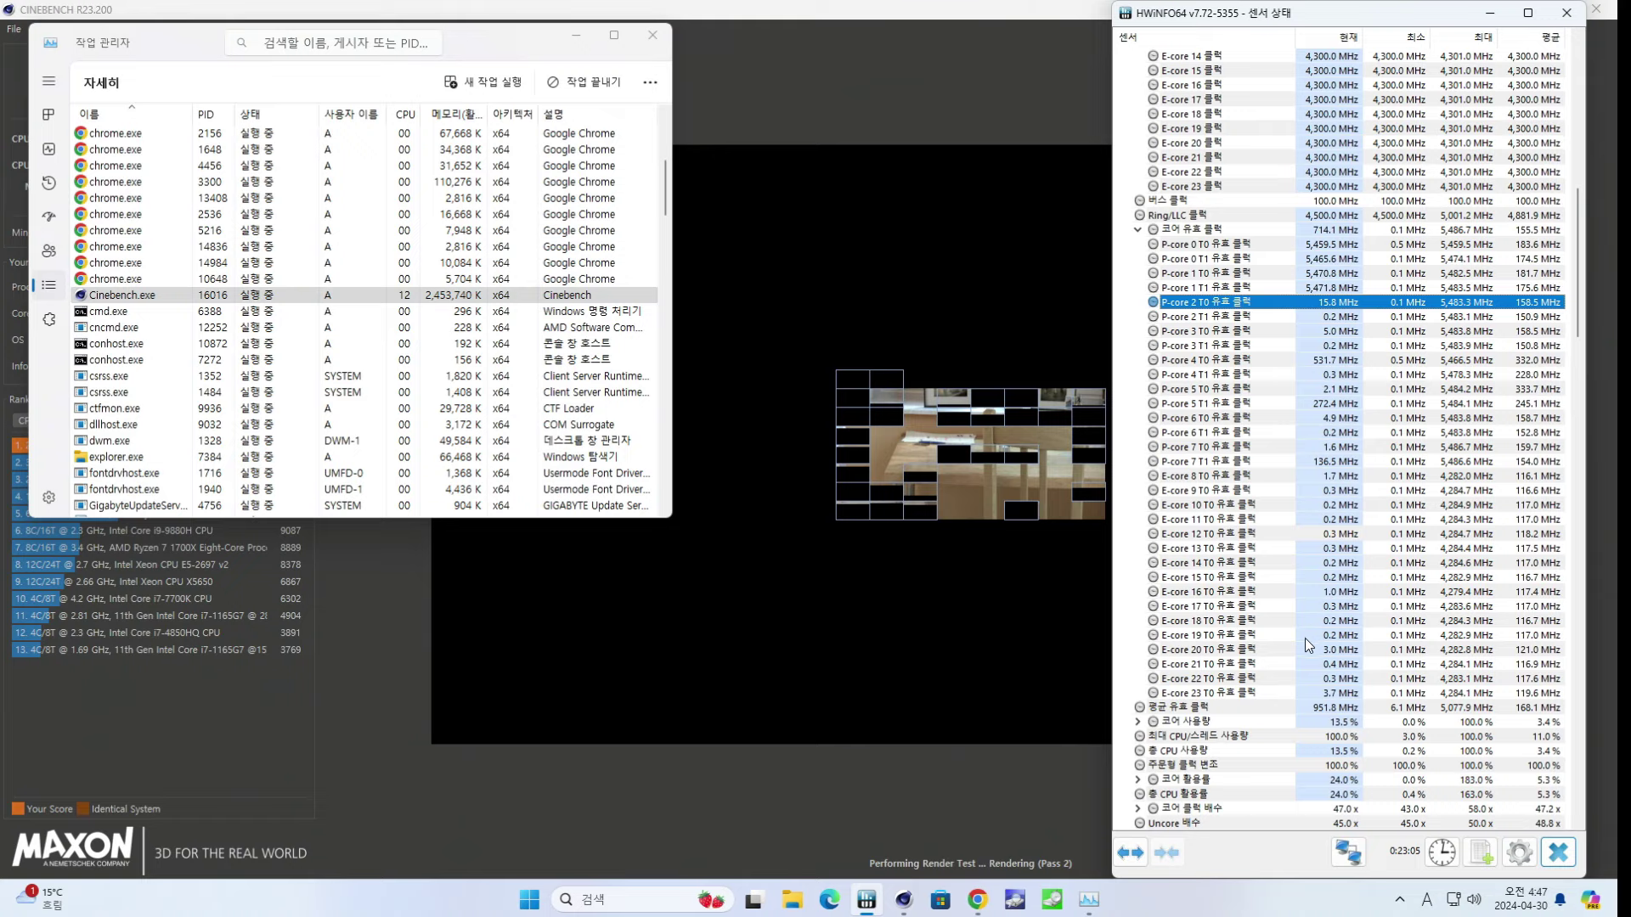
pyautogui.click(1300, 679)
pyautogui.click(1308, 244)
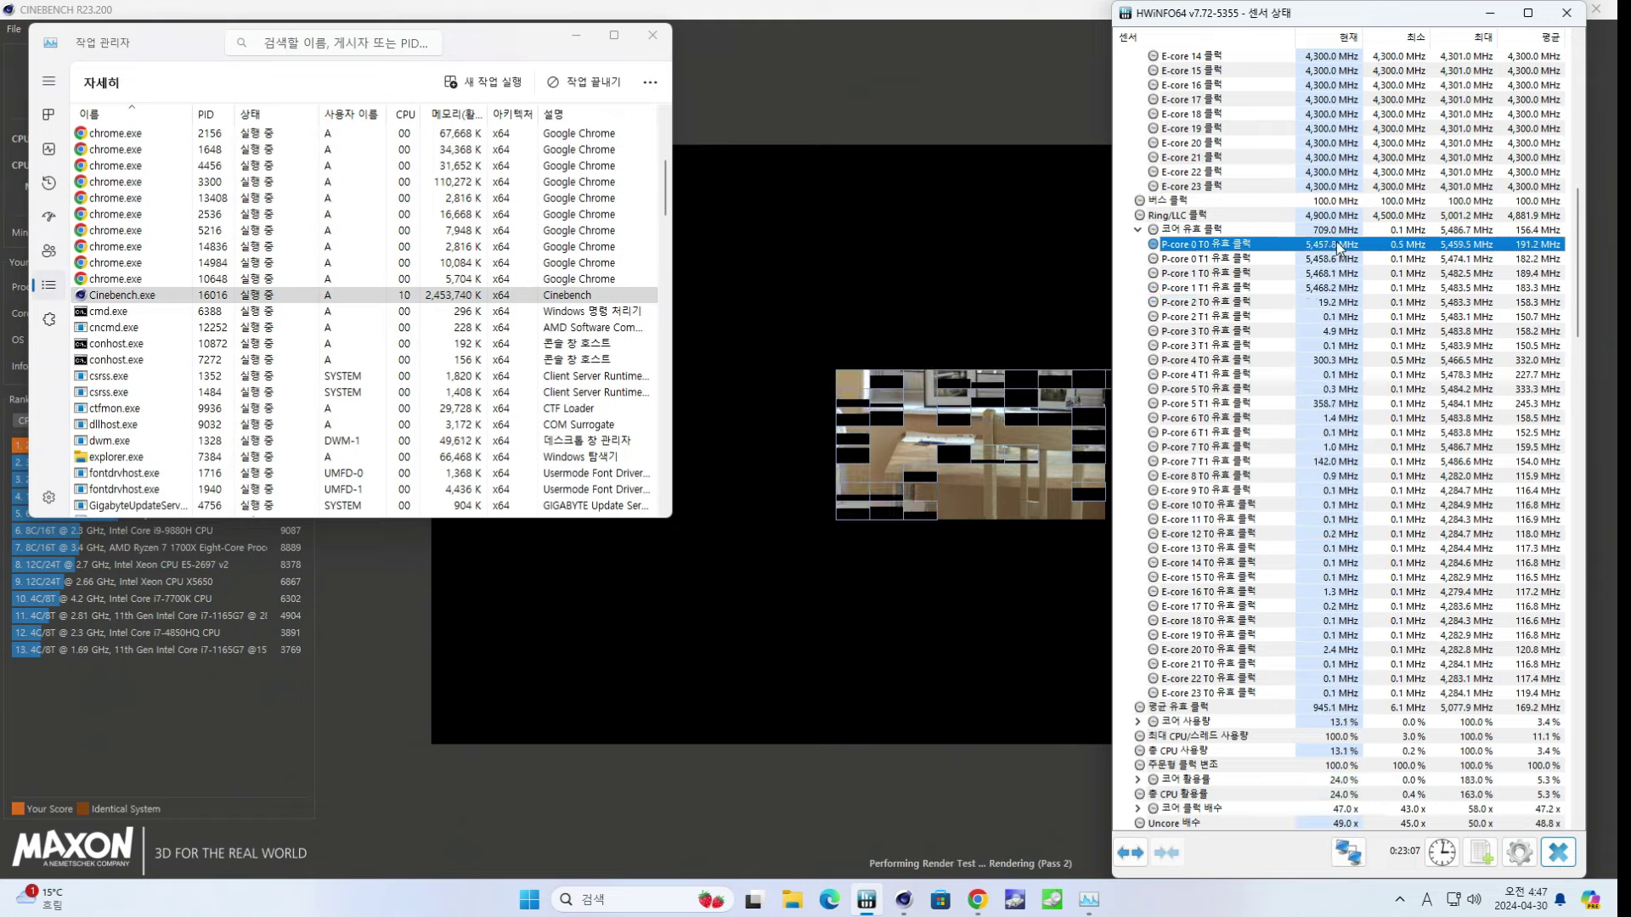
pyautogui.click(1308, 288)
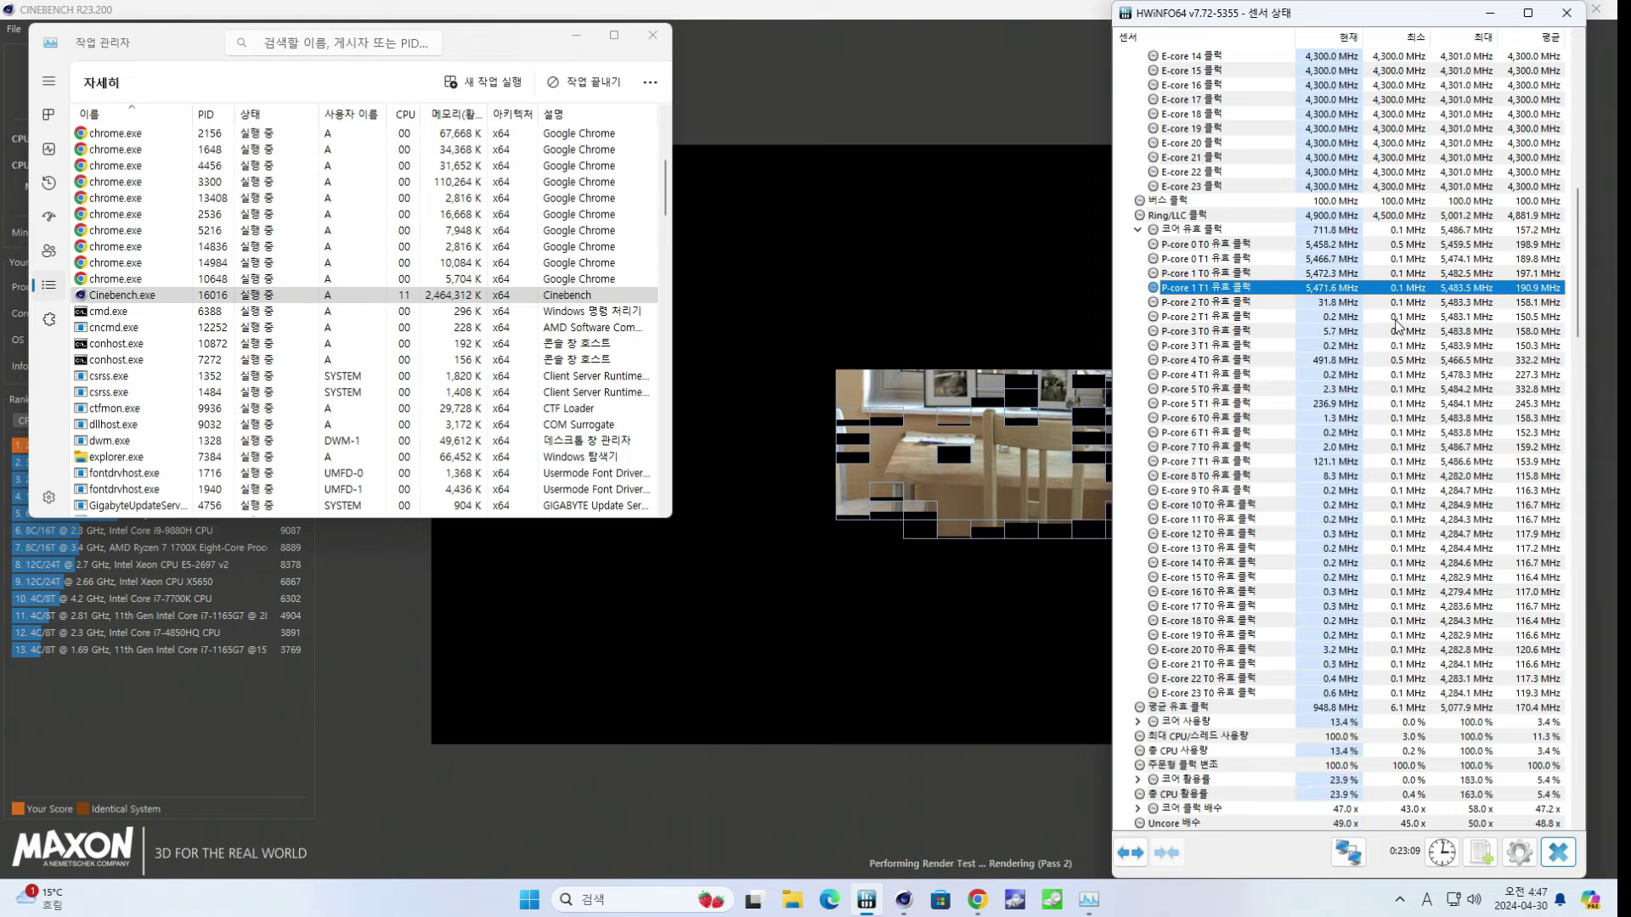
pyautogui.click(1359, 360)
pyautogui.click(1349, 287)
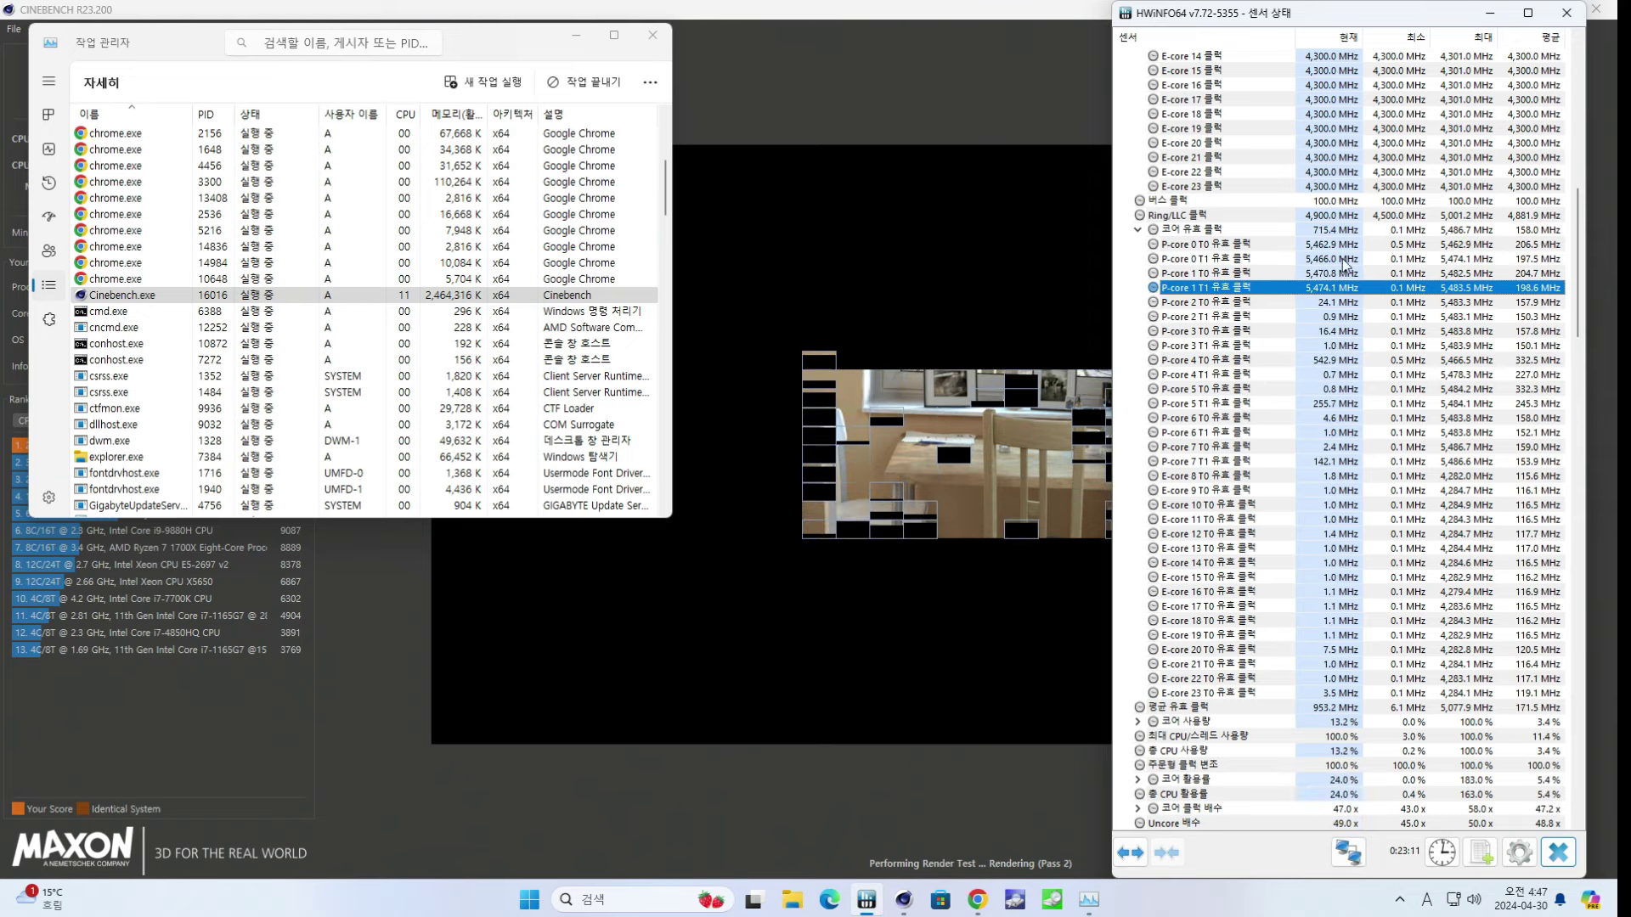
pyautogui.click(1349, 248)
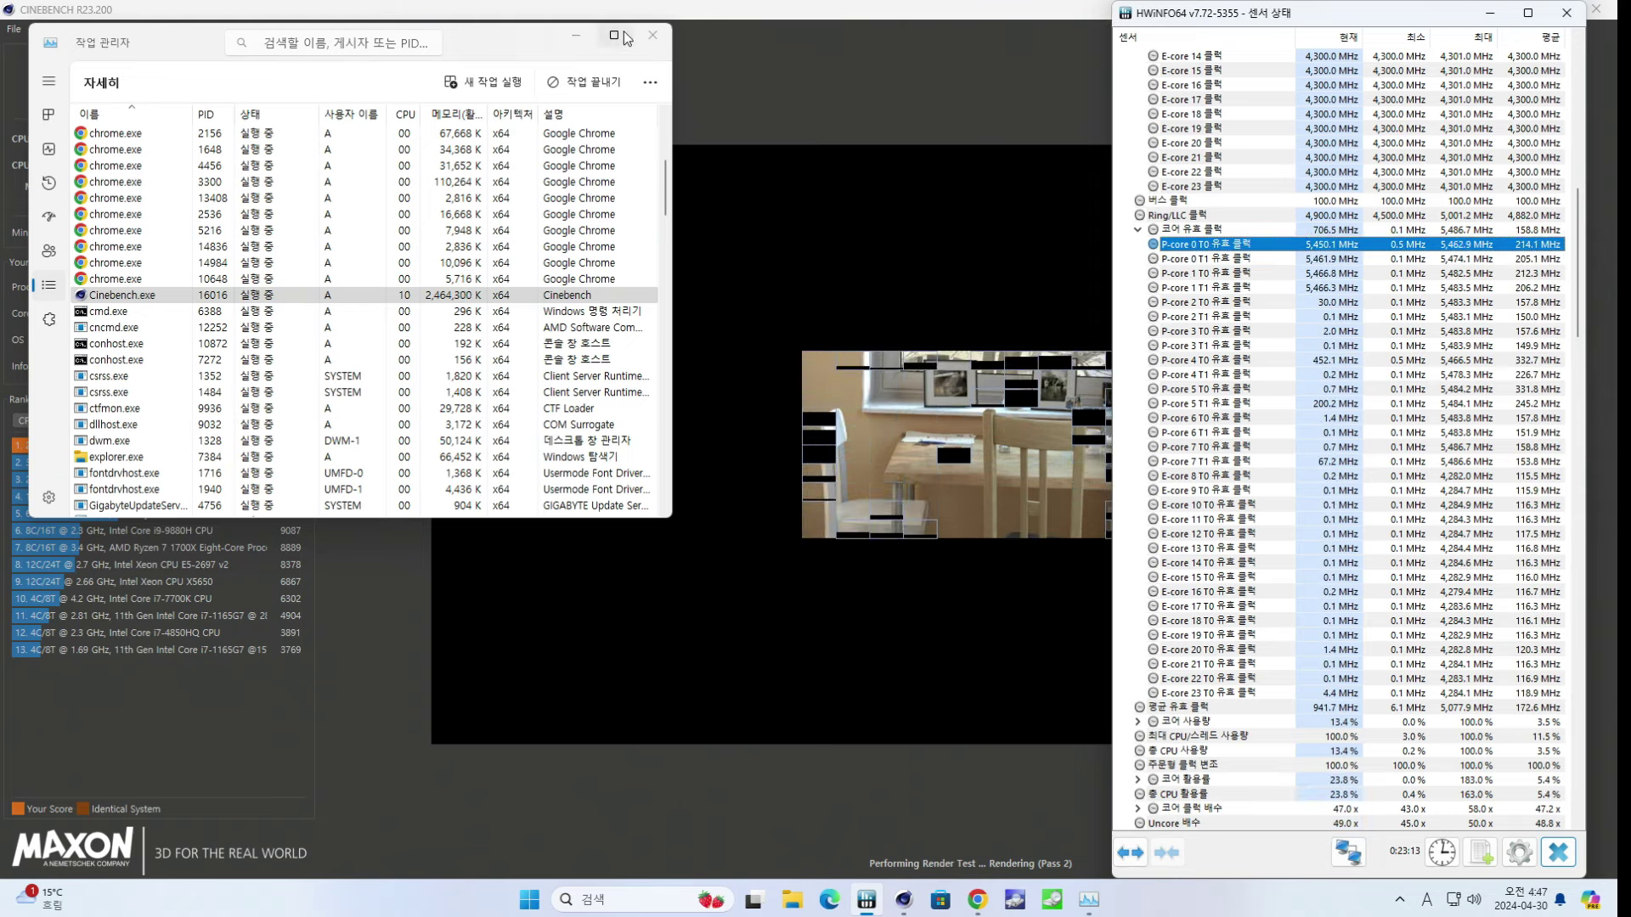
# - Close Task Manager, stop and close Cinebench, and check the core clocks in the sensors
pyautogui.click(653, 35)
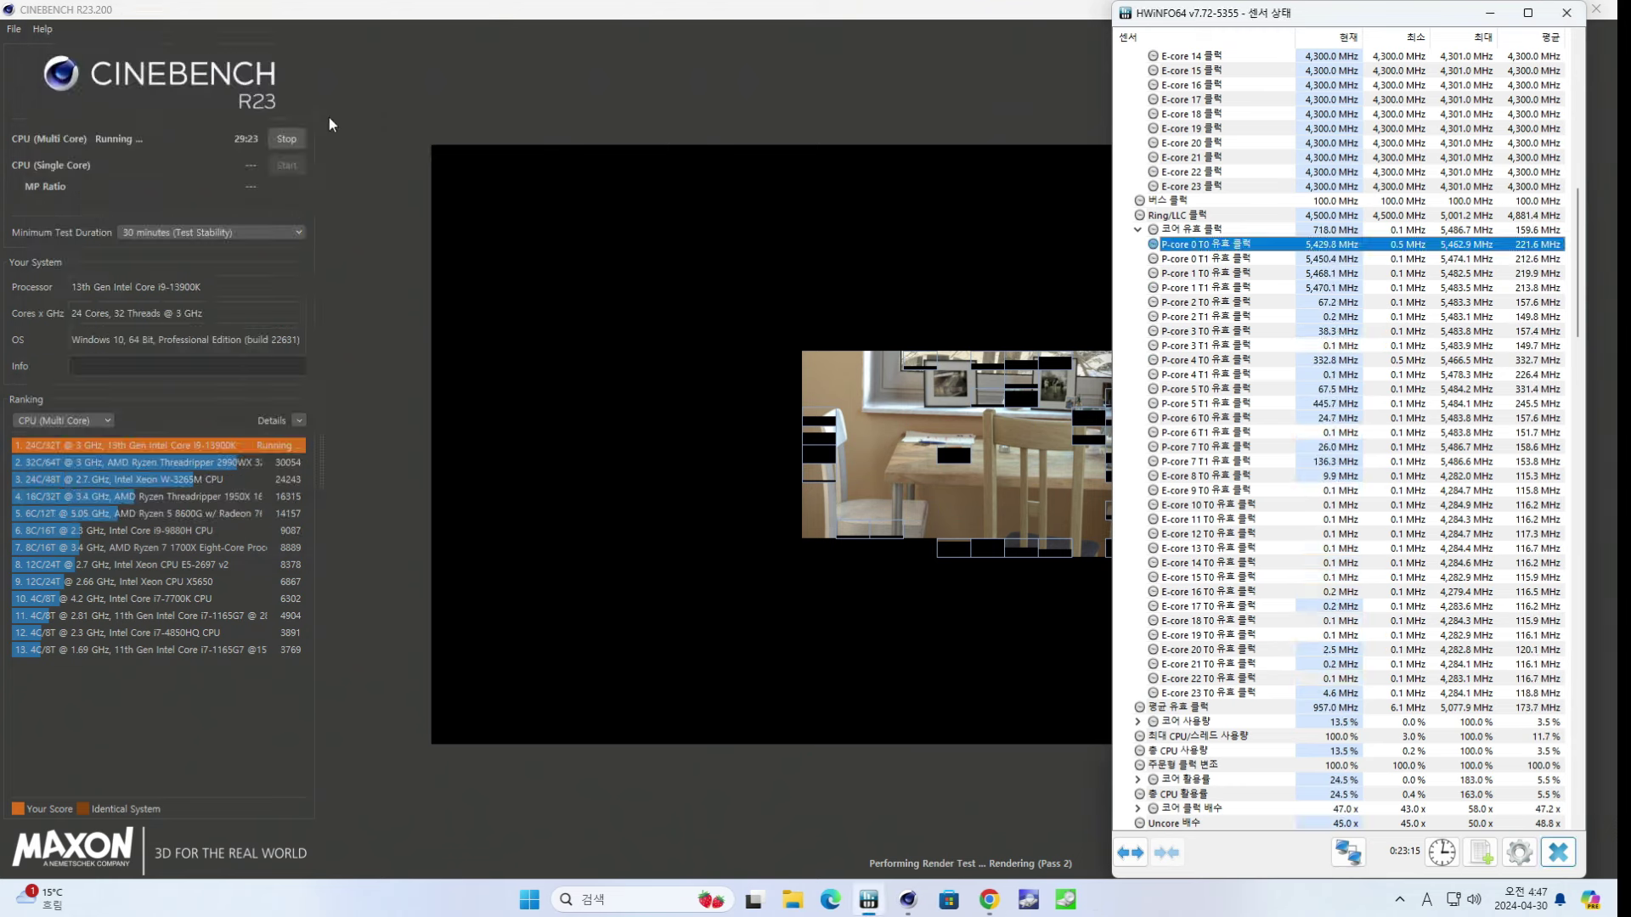
pyautogui.click(280, 136)
pyautogui.click(1595, 10)
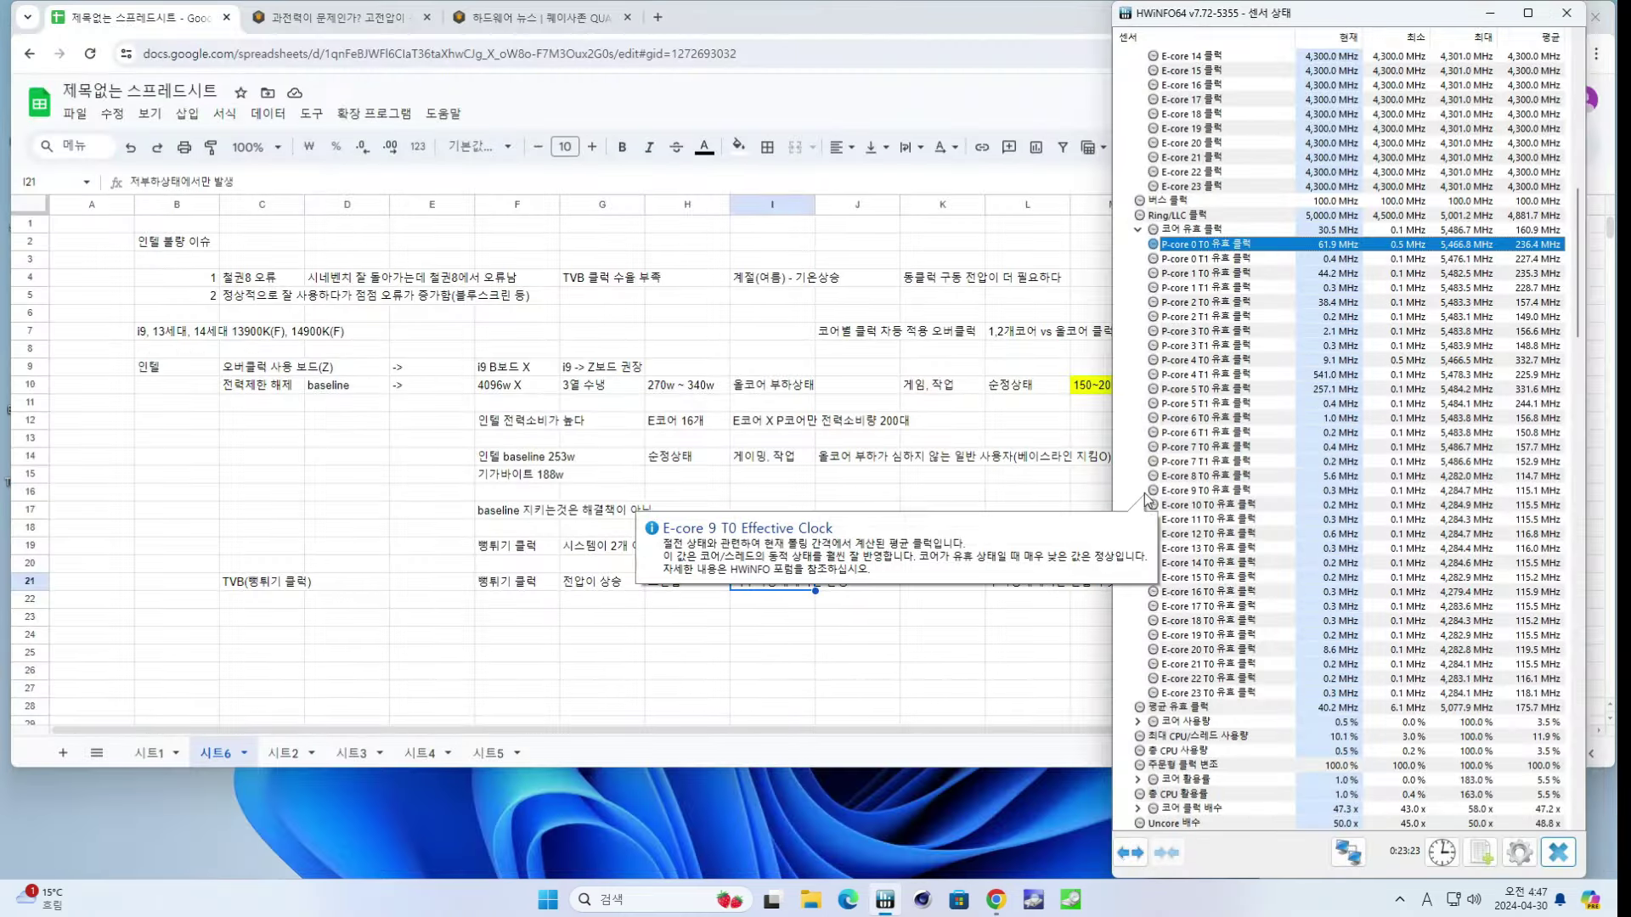
pyautogui.scroll(5, 1366, 293)
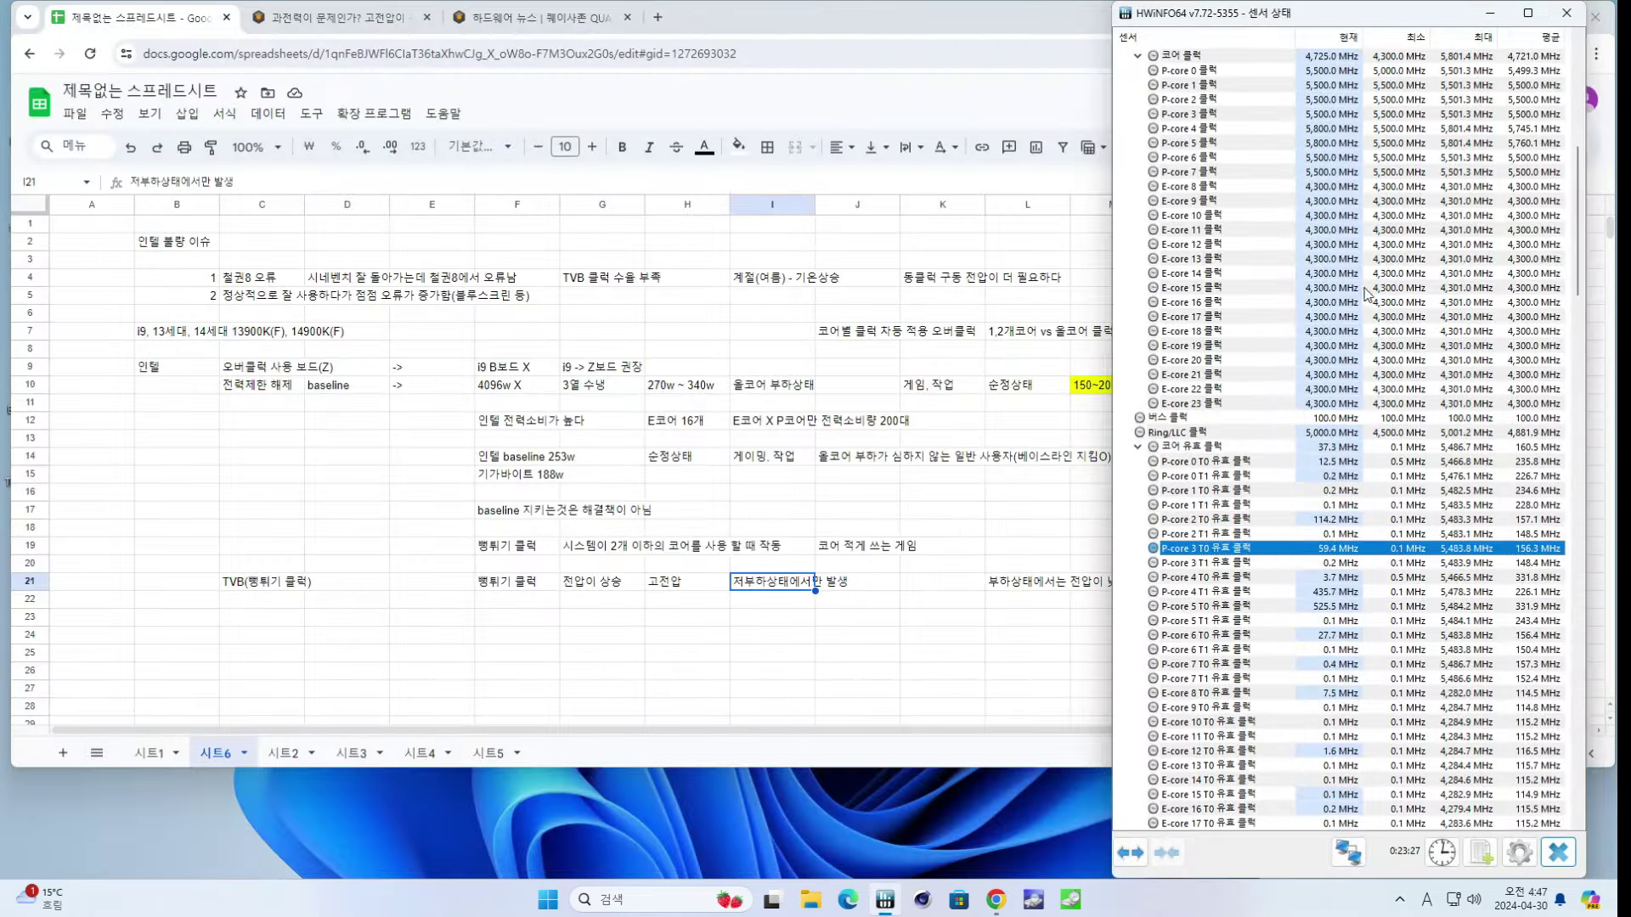
# - Relaunch Cinebench, start the 30-minute multi-core test and open Task Manager
pyautogui.click(937, 905)
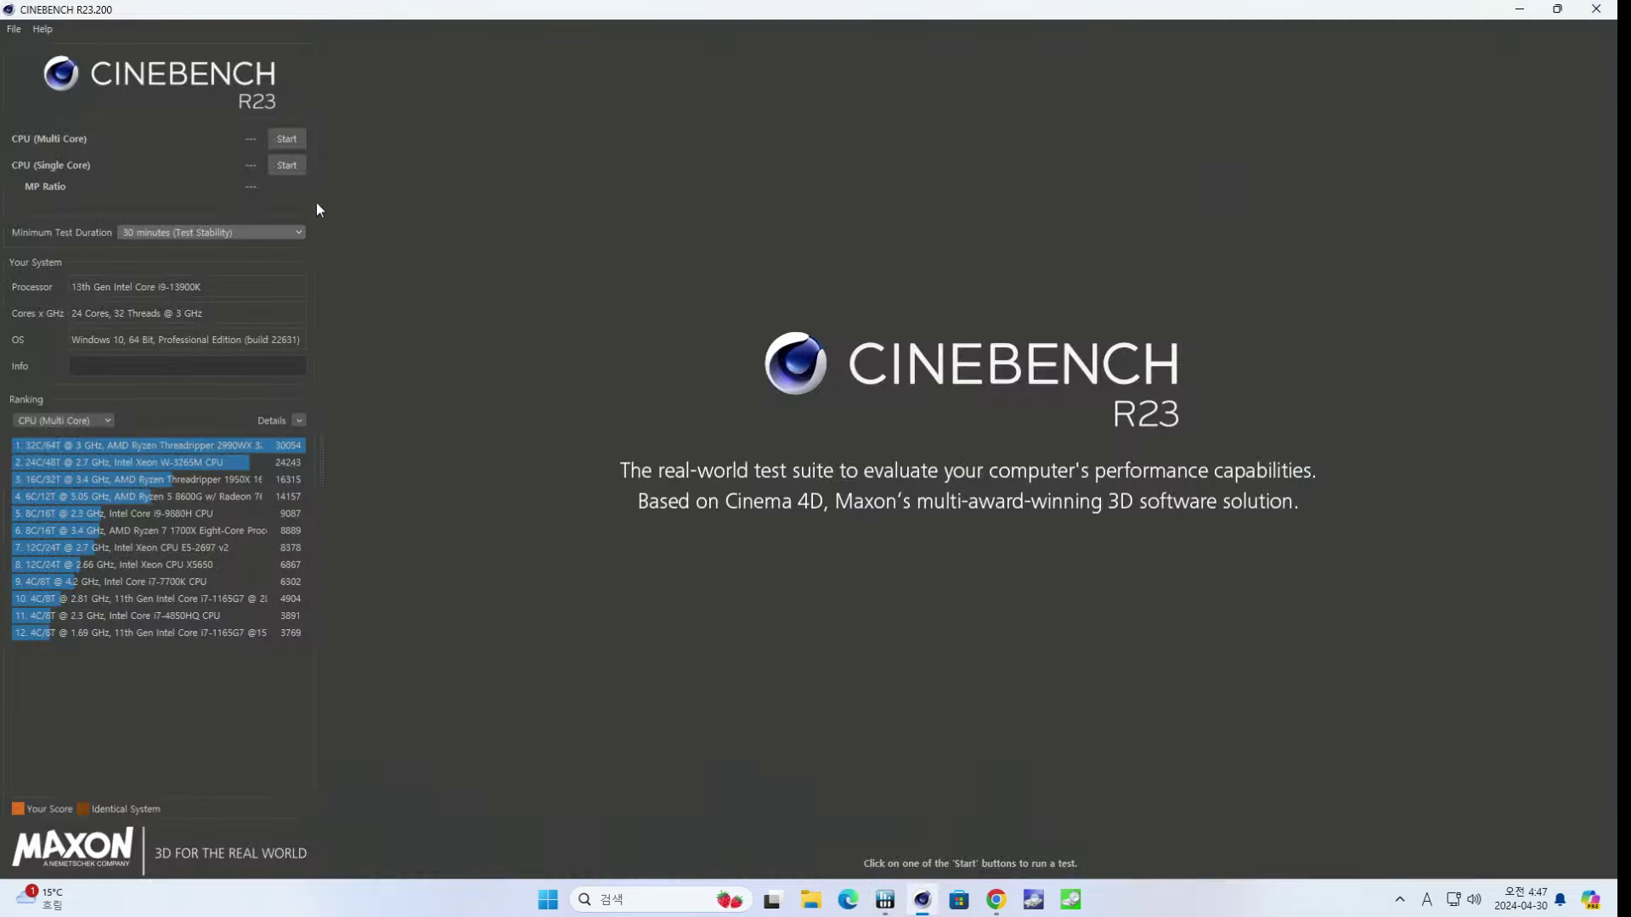
pyautogui.click(290, 136)
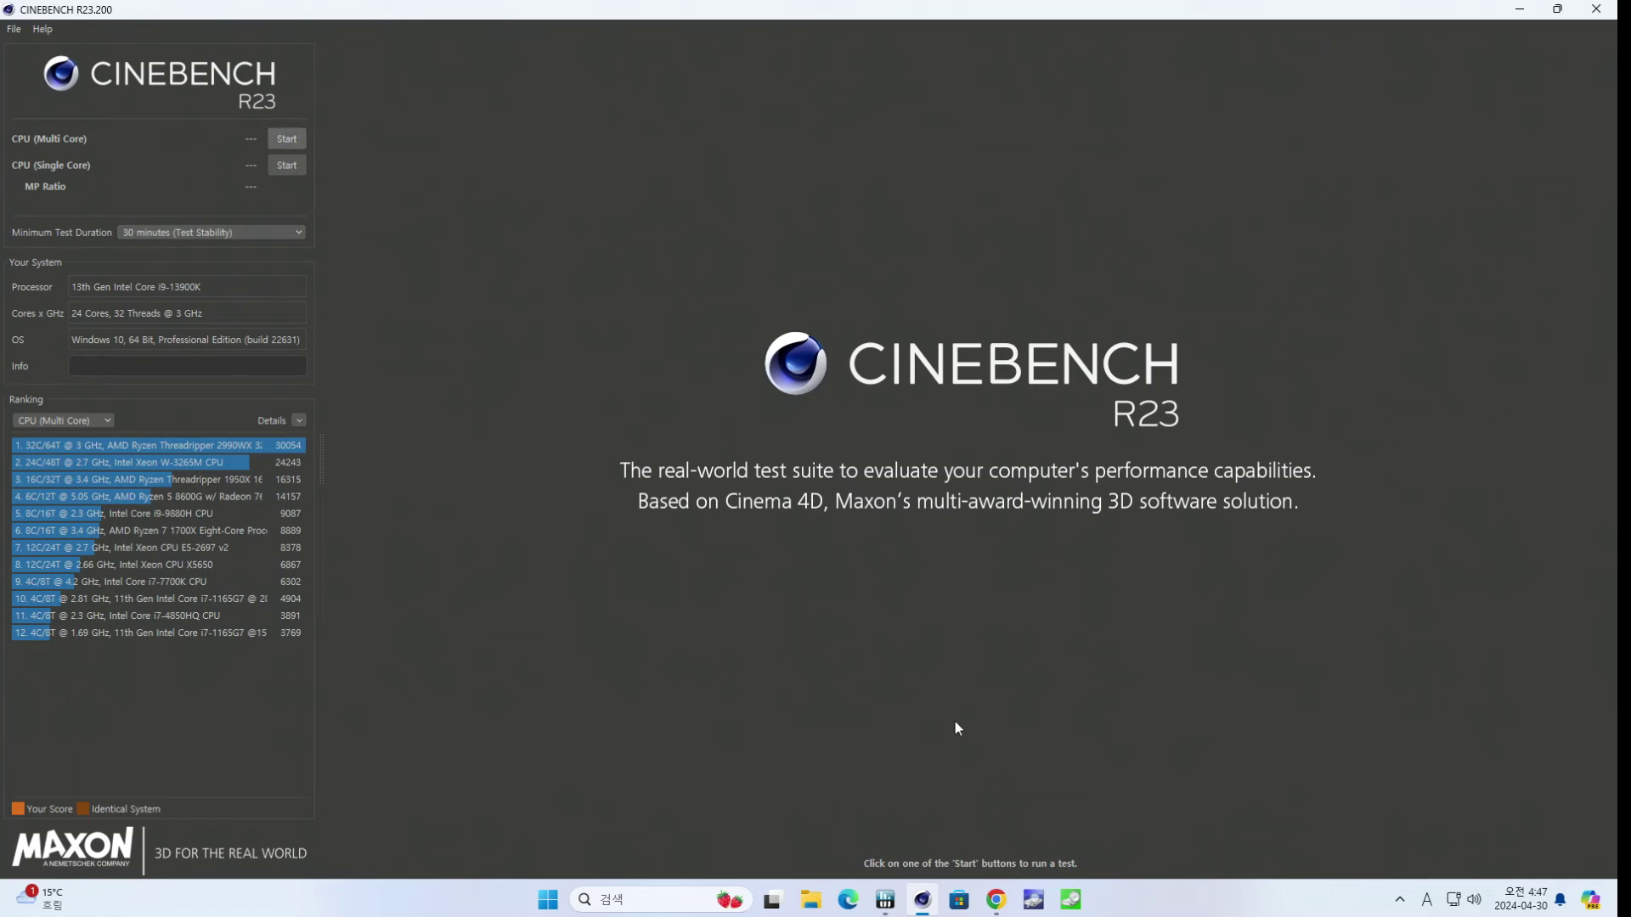
pyautogui.rightClick(938, 904)
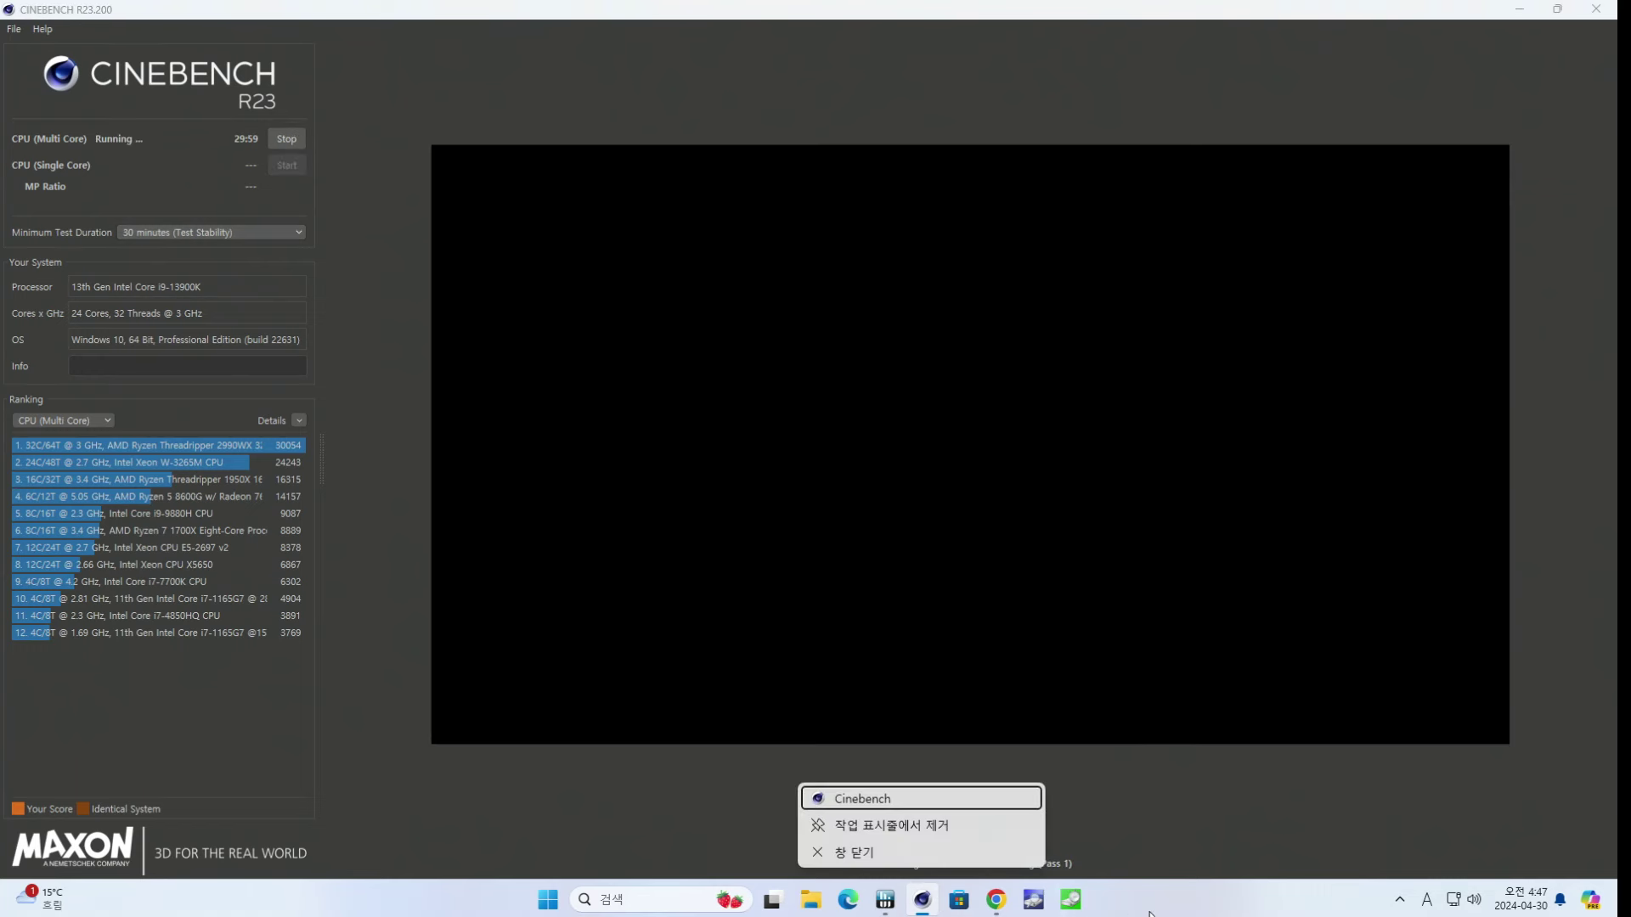
pyautogui.rightClick(1166, 901)
pyautogui.click(1174, 814)
# - Switch back to the spreadsheet, review the row 21 notes and enter "전력소비량은 높아짐" in N21
pyautogui.hotkey('alt', 'Tab')
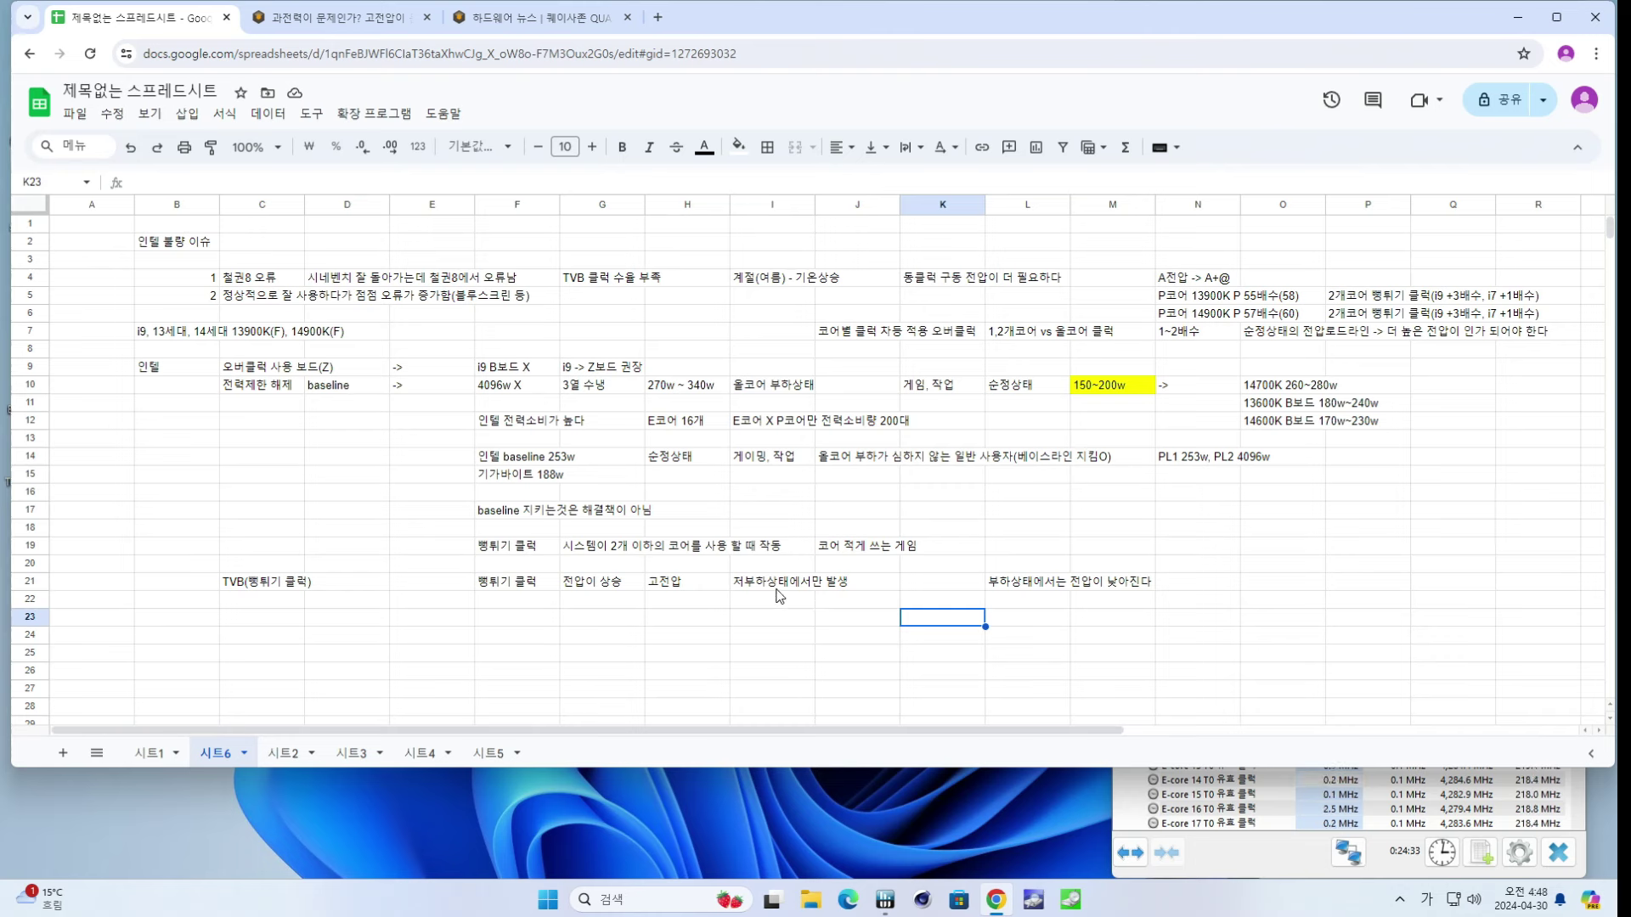
pyautogui.click(780, 592)
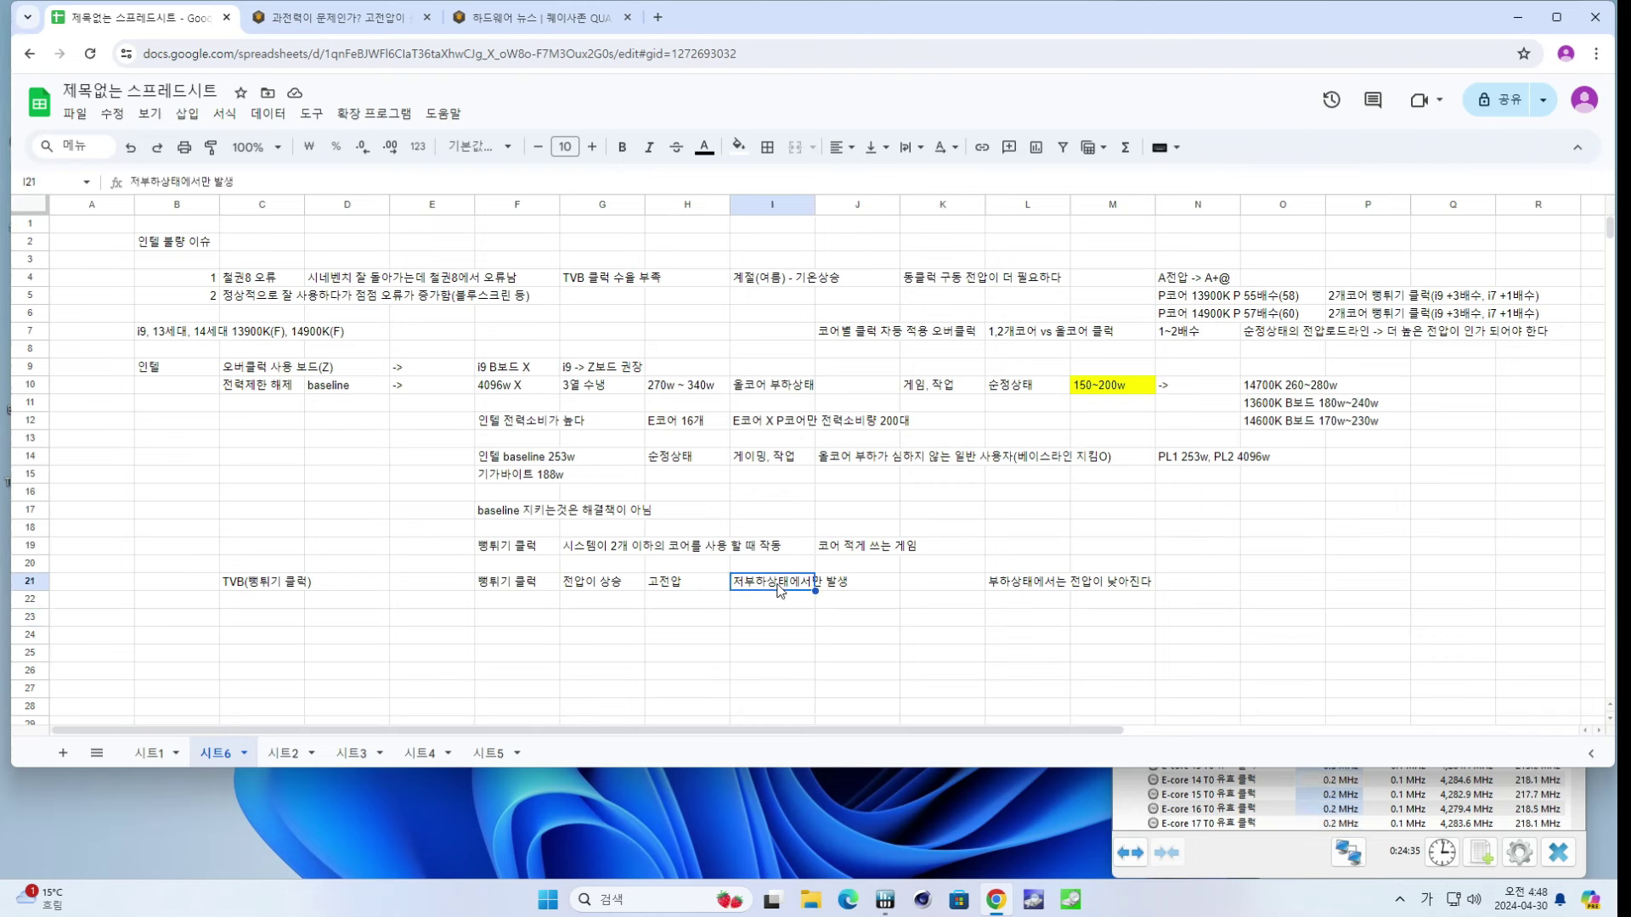
pyautogui.moveTo(536, 584); pyautogui.dragTo(776, 586)
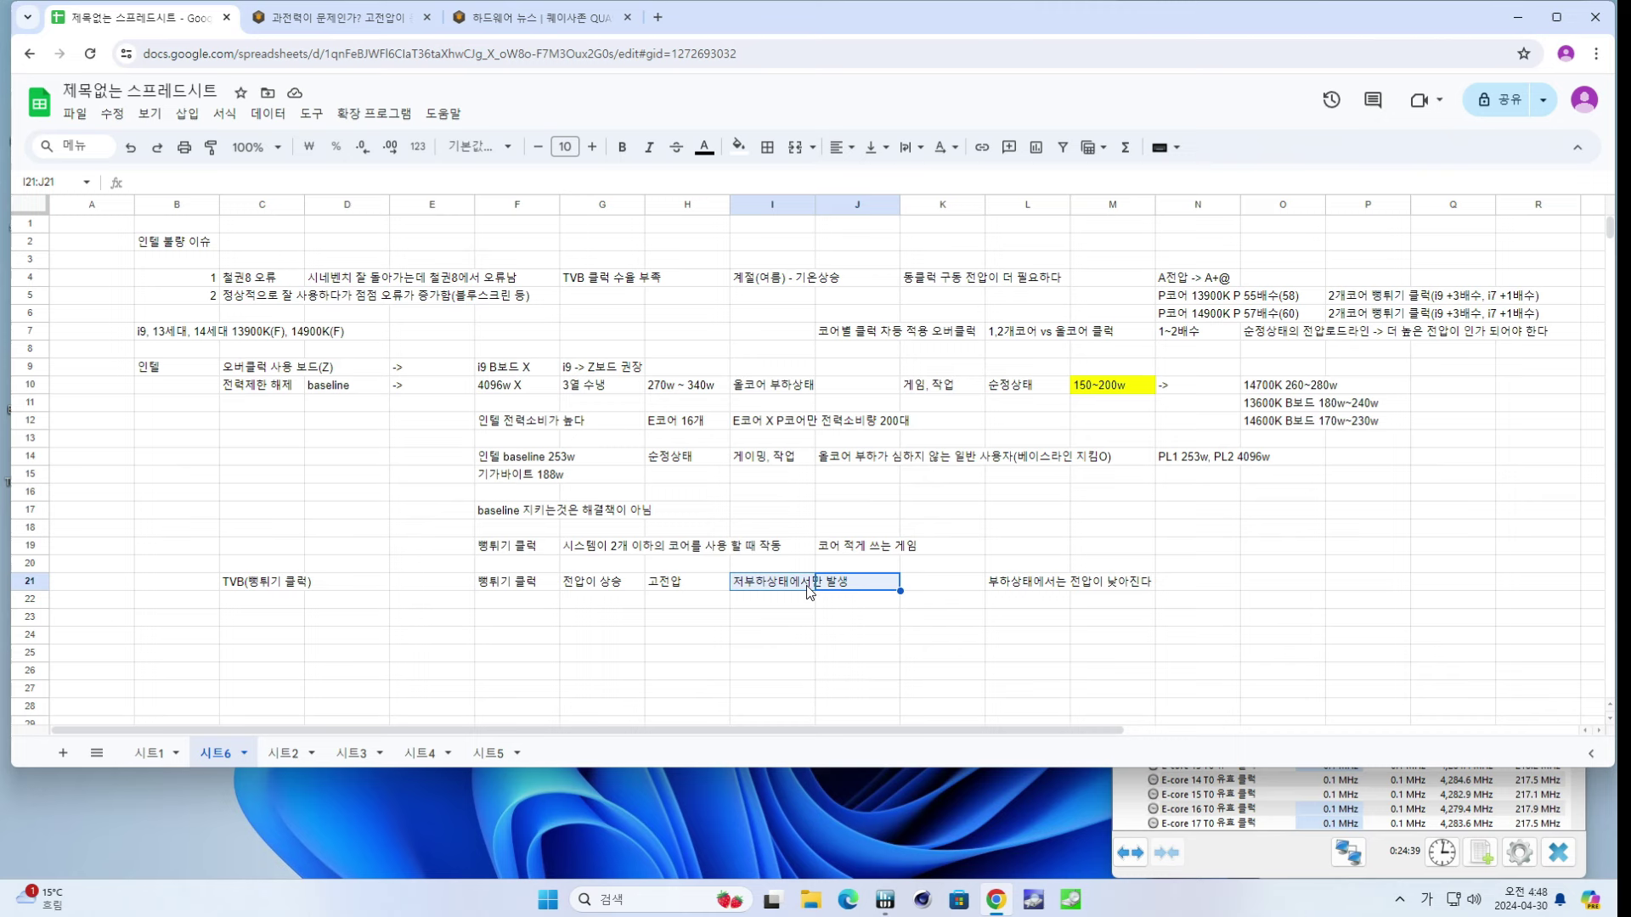
pyautogui.click(1028, 583)
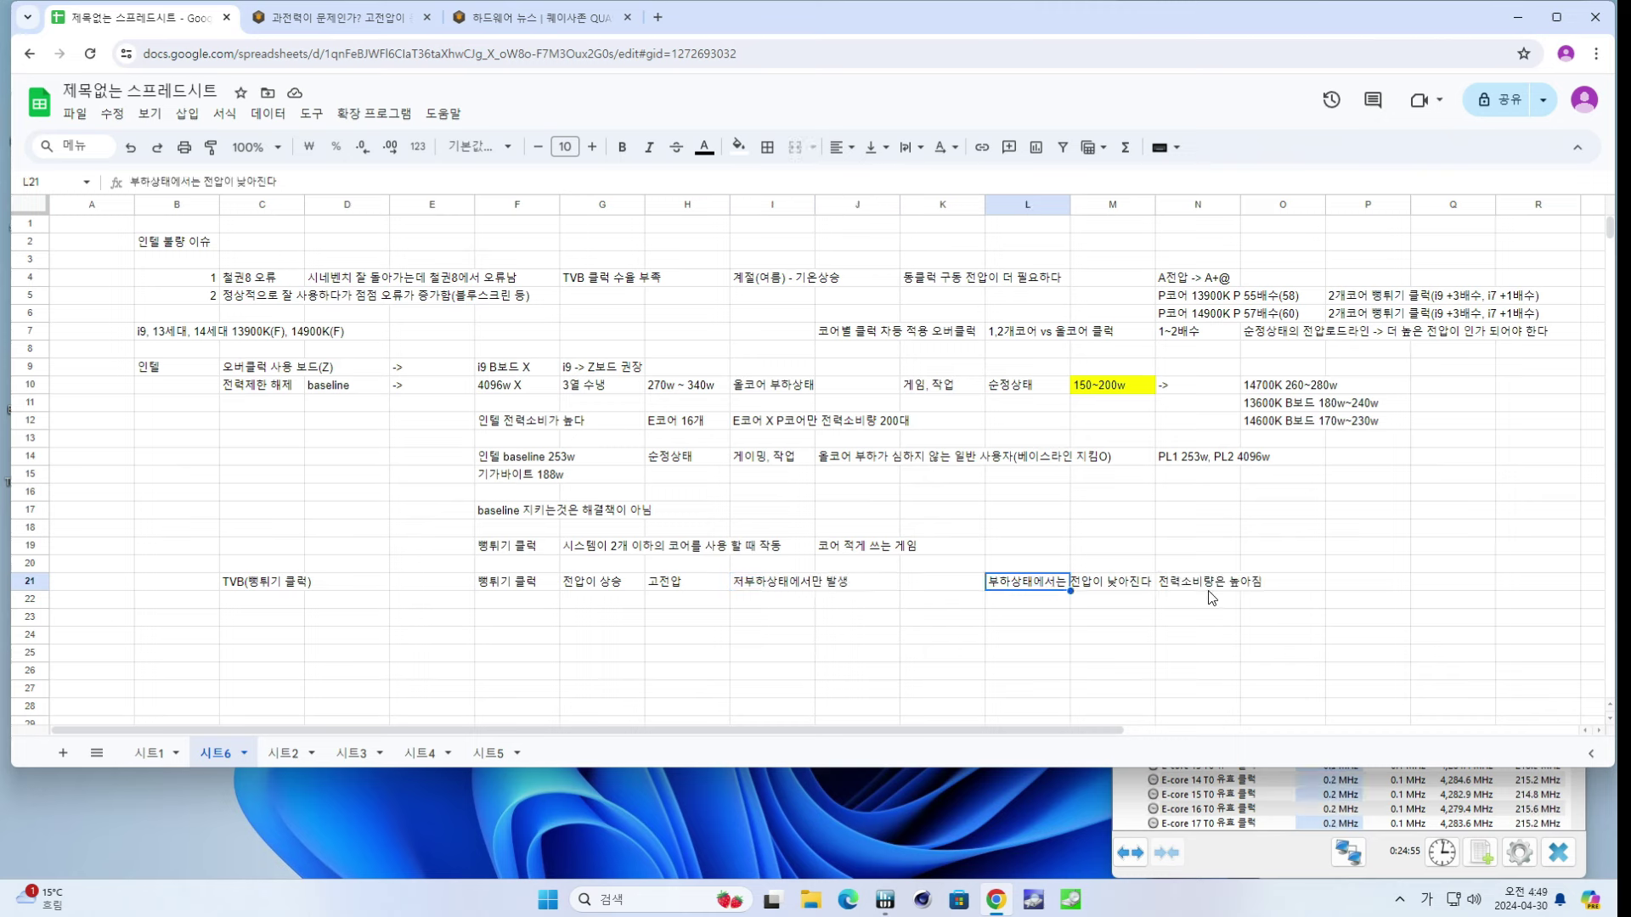
# - Review the row 21 notes on the boost clock, raised voltage and light-load versus heavy-load behaviour
pyautogui.press('Left')
pyautogui.press('Left')
pyautogui.press('Left')
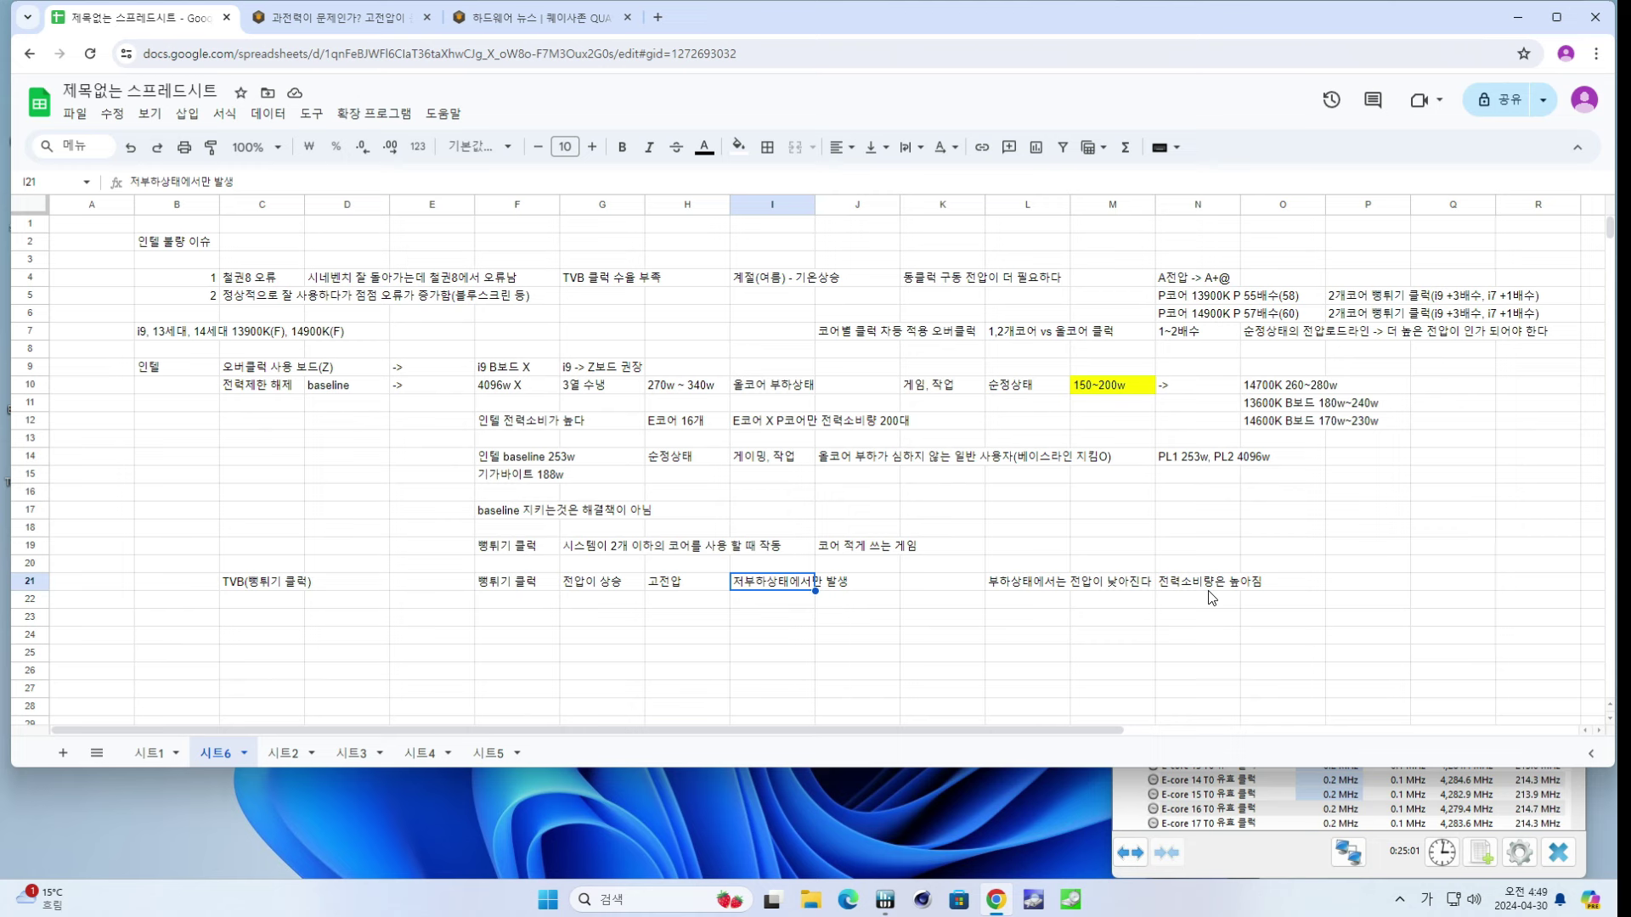
pyautogui.press('Left')
pyautogui.press('Left')
pyautogui.press('Right')
pyautogui.press('Right')
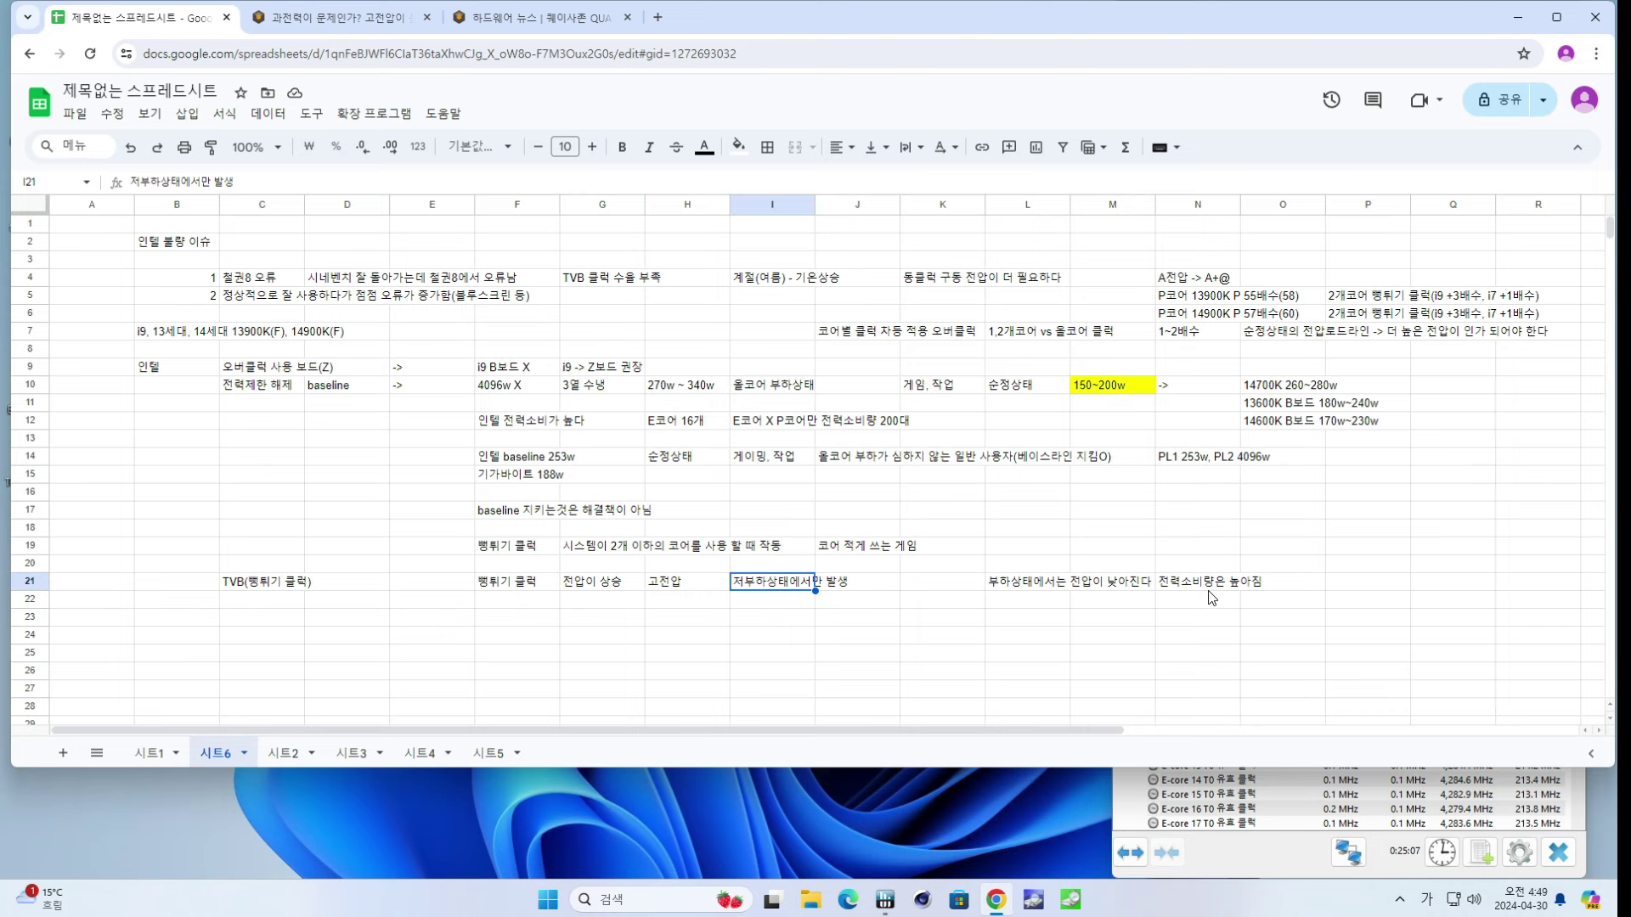
pyautogui.press('Down')
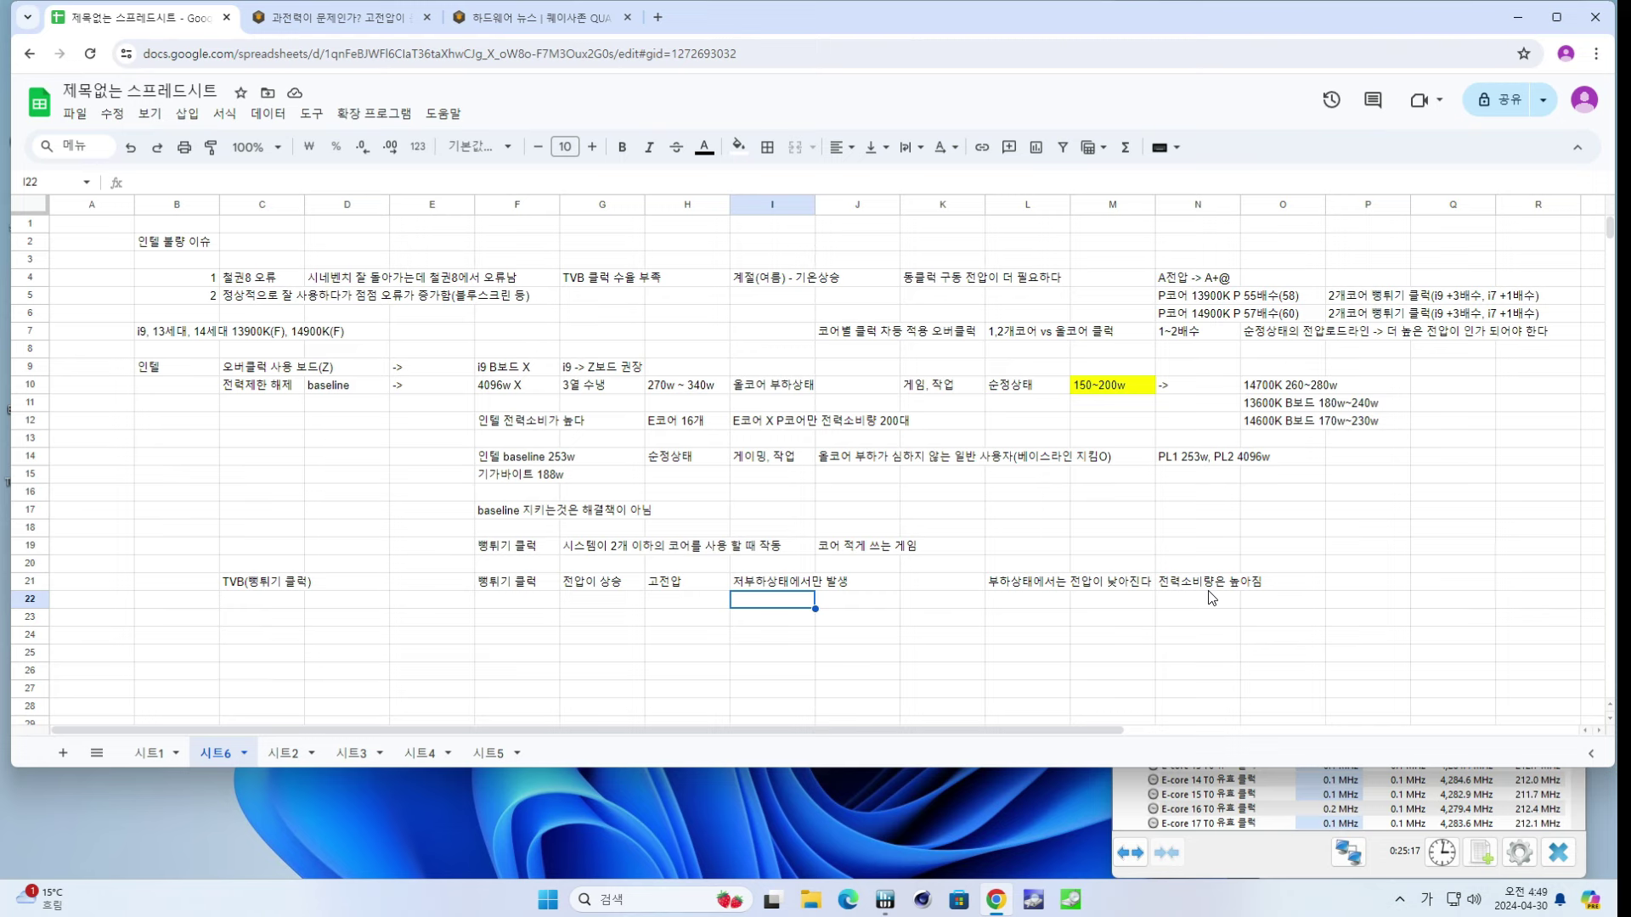
pyautogui.press('Left')
pyautogui.press('Left')
pyautogui.press('Left')
pyautogui.press('Left')
pyautogui.press('Left')
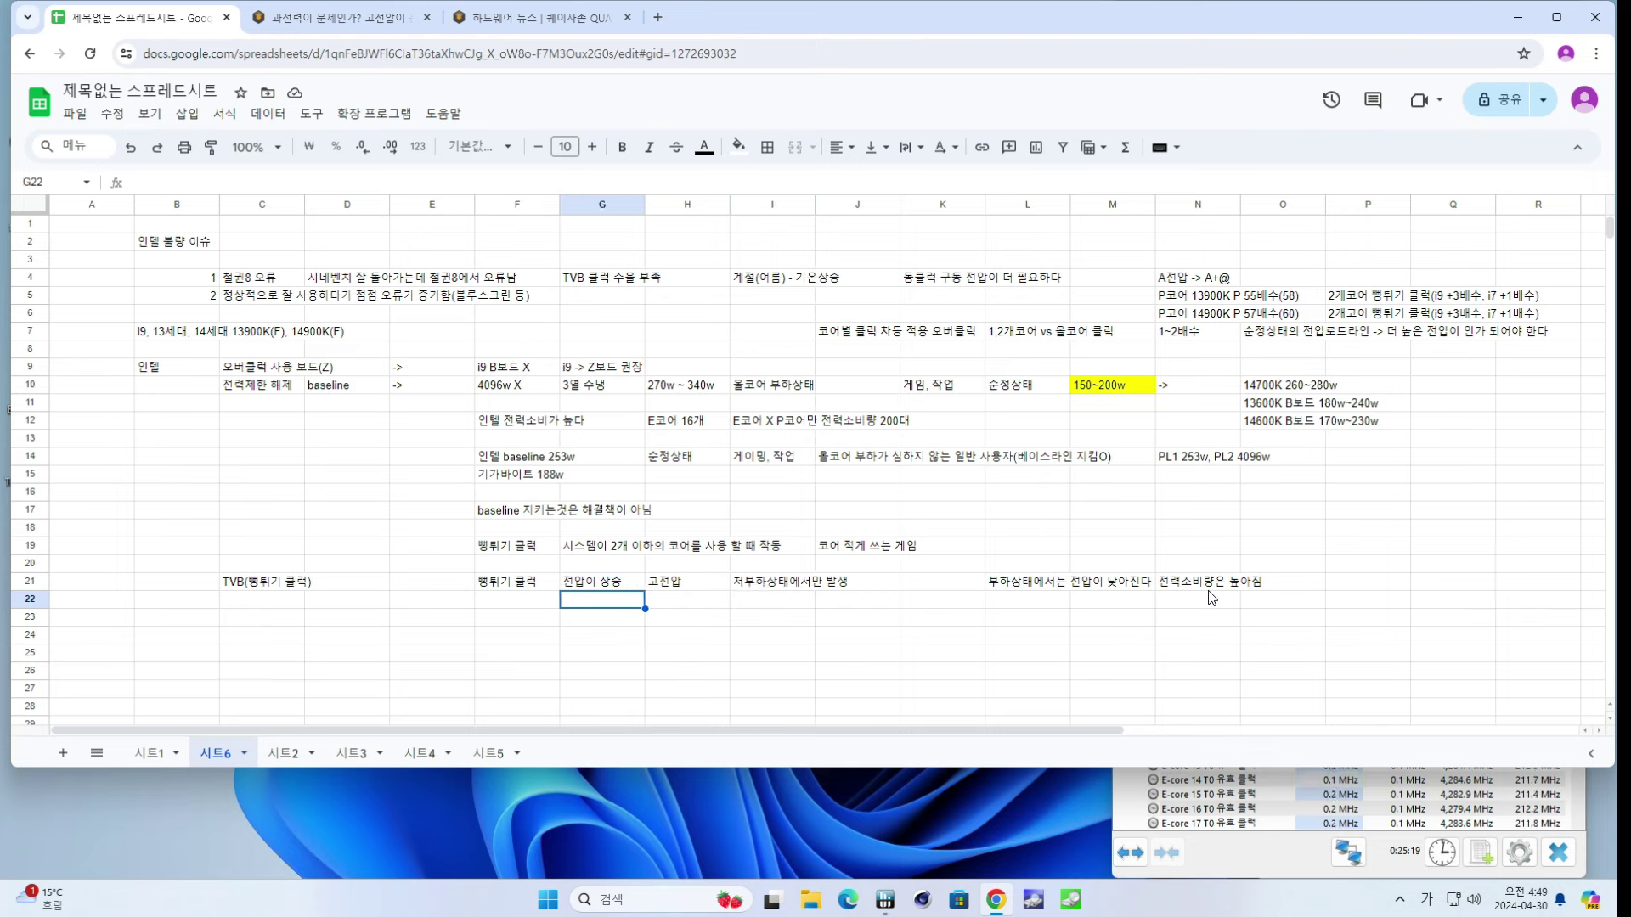
pyautogui.press('Up')
pyautogui.write('고전압')
pyautogui.press('Return')
pyautogui.press('Down')
pyautogui.press('Down')
pyautogui.press('Down')
pyautogui.press('Up')
pyautogui.press('Up')
pyautogui.press('Up')
pyautogui.press('Up')
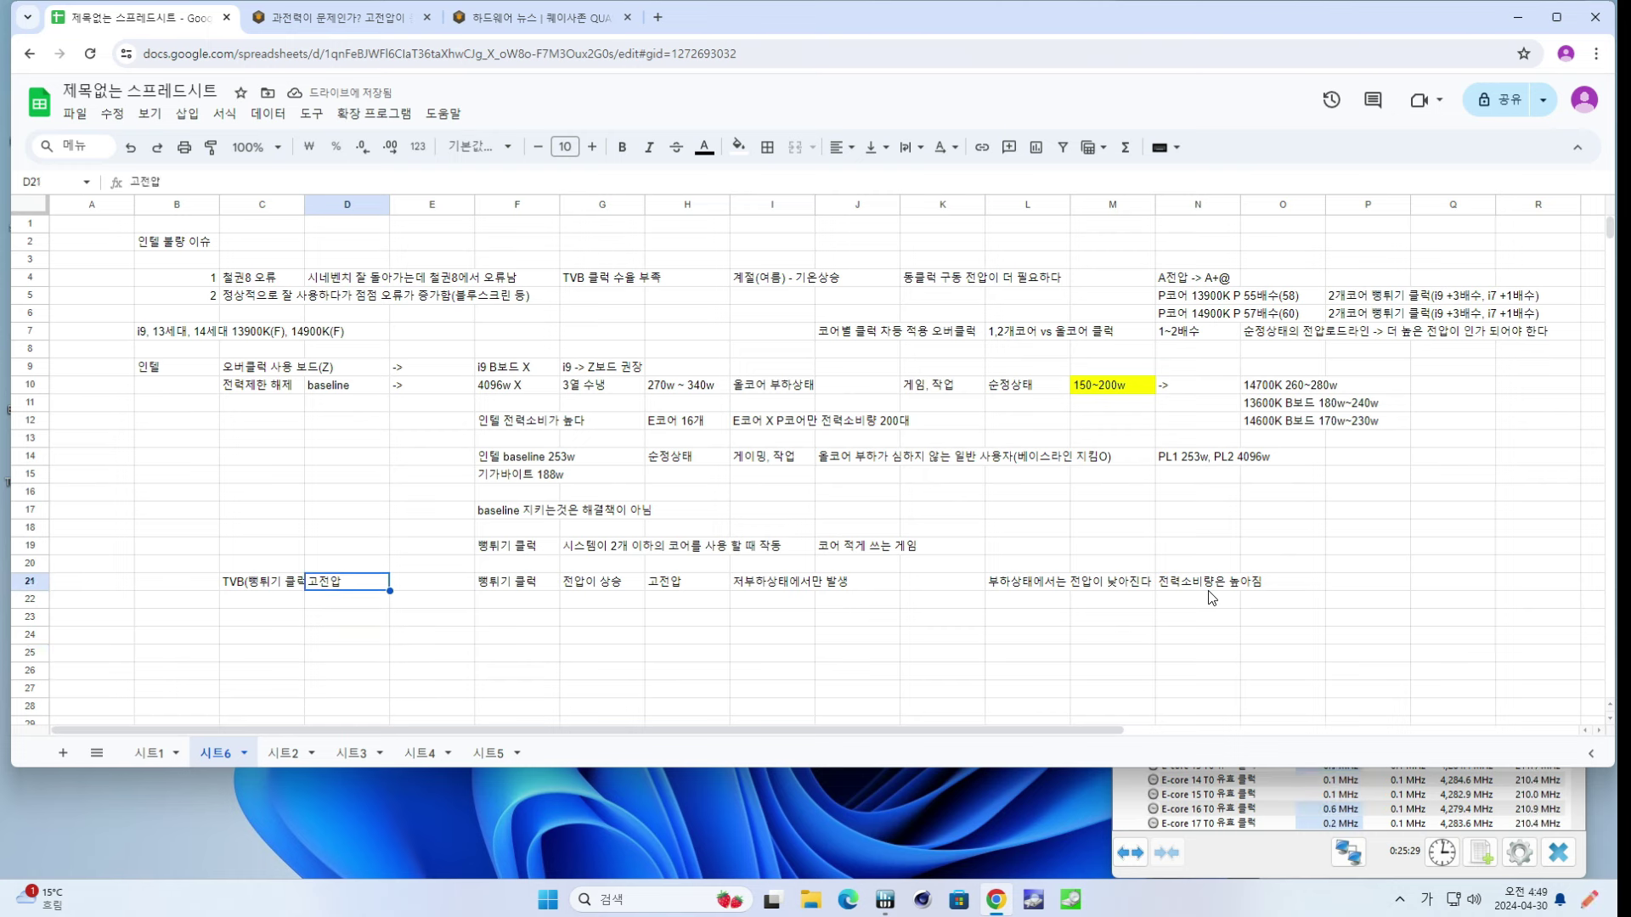
pyautogui.hotkey('ctrl', 'z')
# - Enter "고전압(TVB)" in C23 and the arrow "->" in E23
pyautogui.write('->')
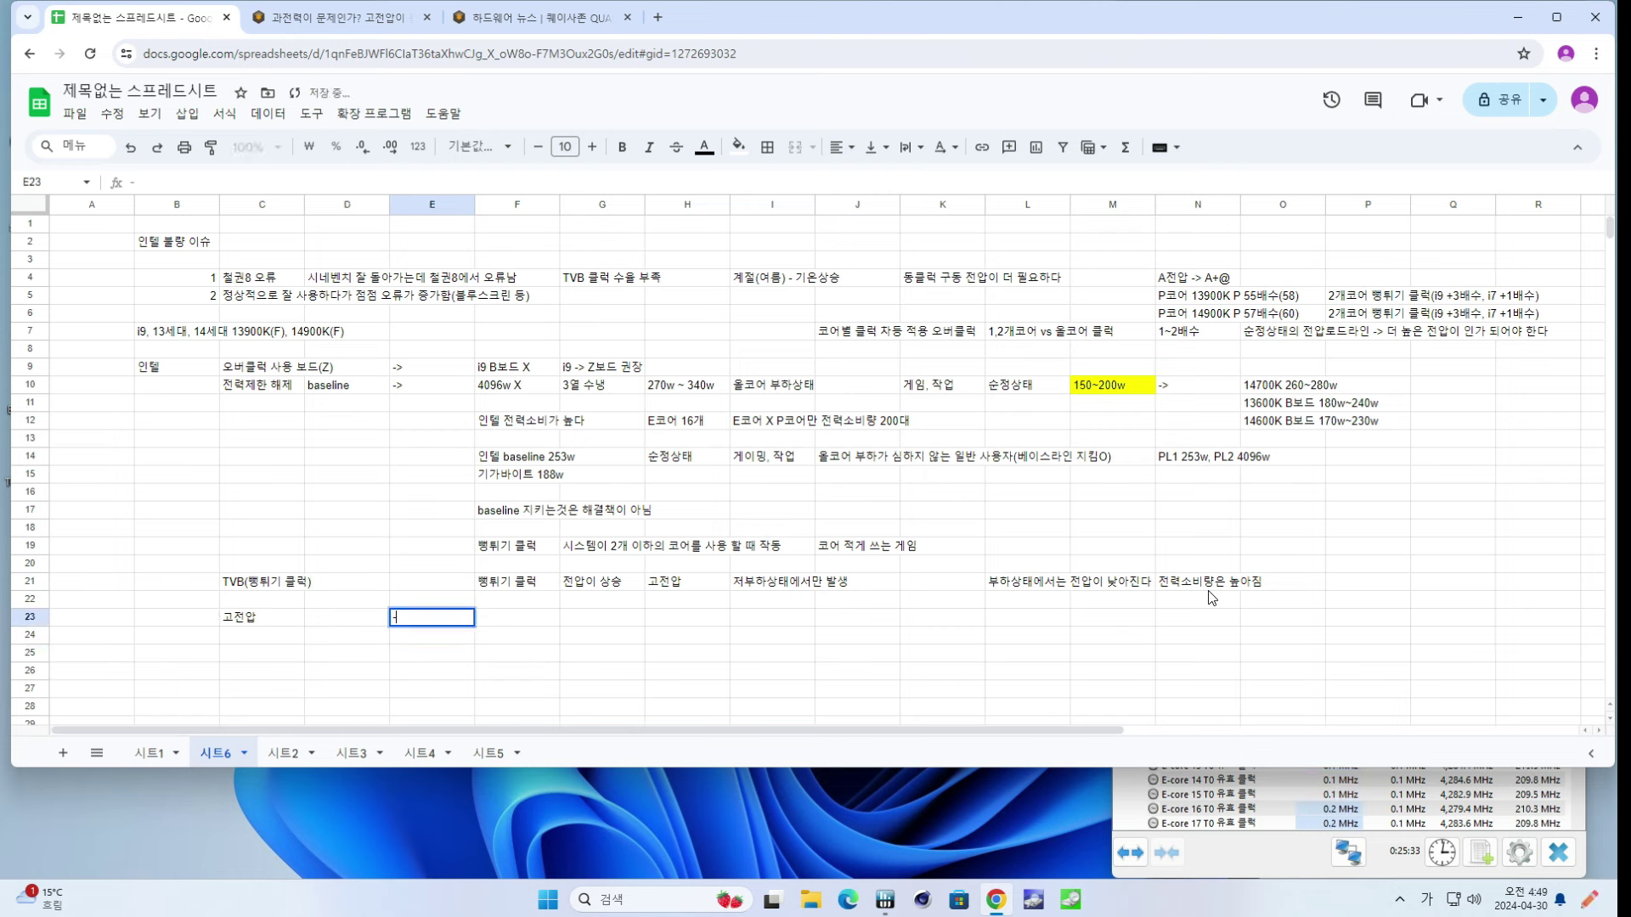
pyautogui.press('Tab')
pyautogui.press('Left')
pyautogui.press('Left')
pyautogui.press('Left')
pyautogui.press('F2')
pyautogui.press('Hangul')
pyautogui.write('(TVB)')
# - Enter "i9 3배수 뻥튀기, i9만 죽는 이유 설명가능" in F23
pyautogui.press('Tab')
pyautogui.press('Tab')
pyautogui.press('Tab')
pyautogui.write('i9')
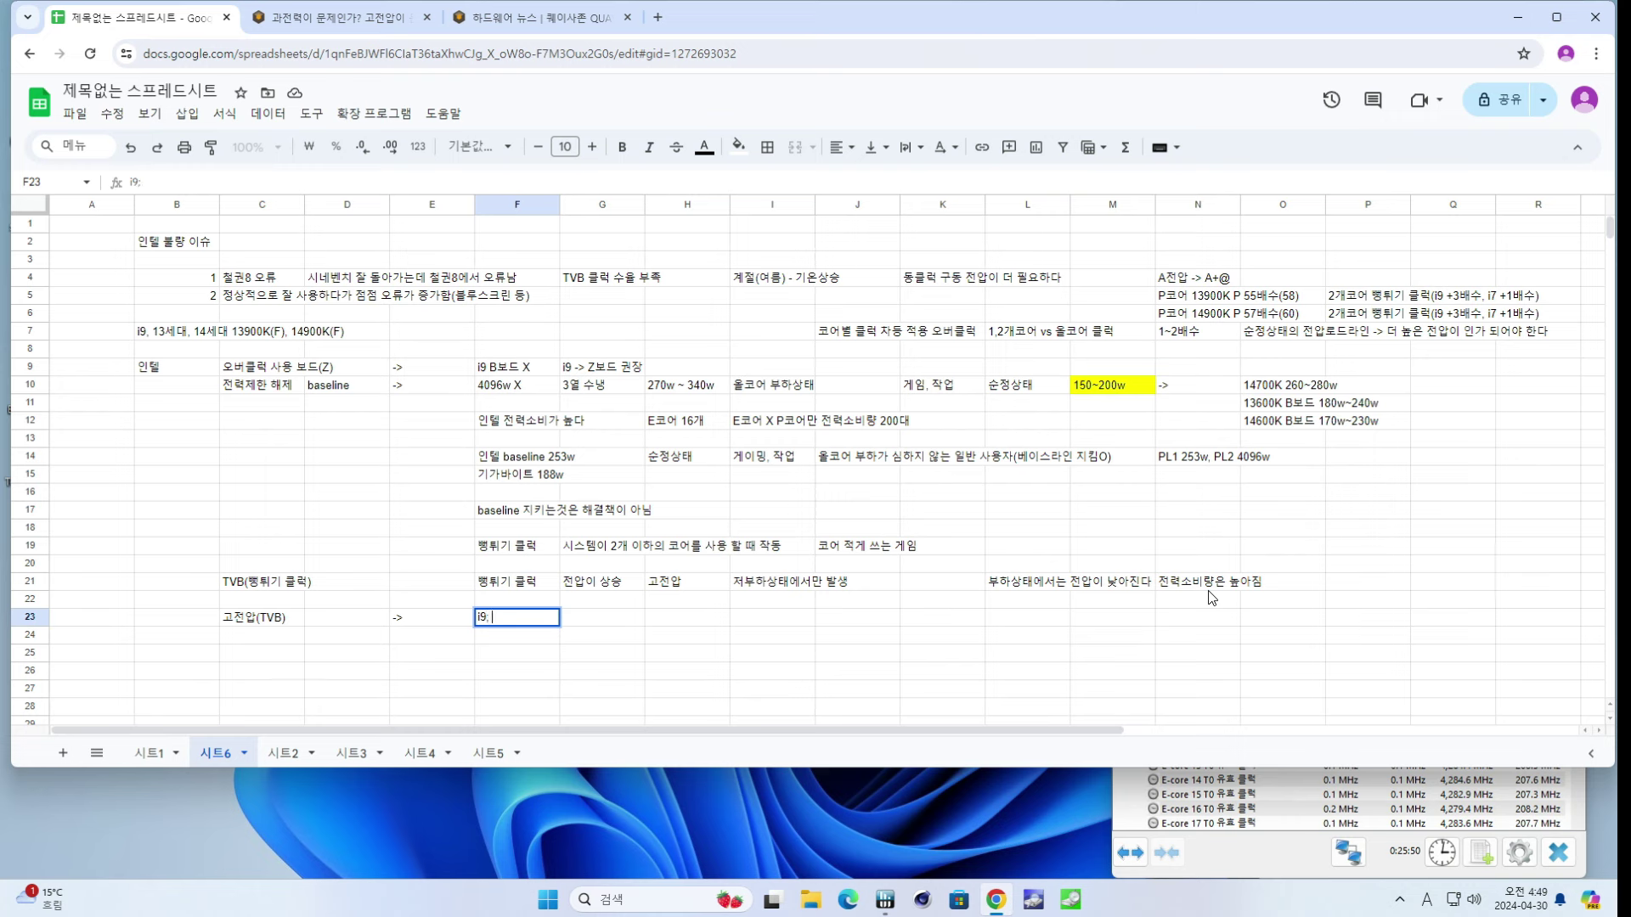
pyautogui.write('3')
pyautogui.press('Hangul')
pyautogui.write('배수 뻥튀기')
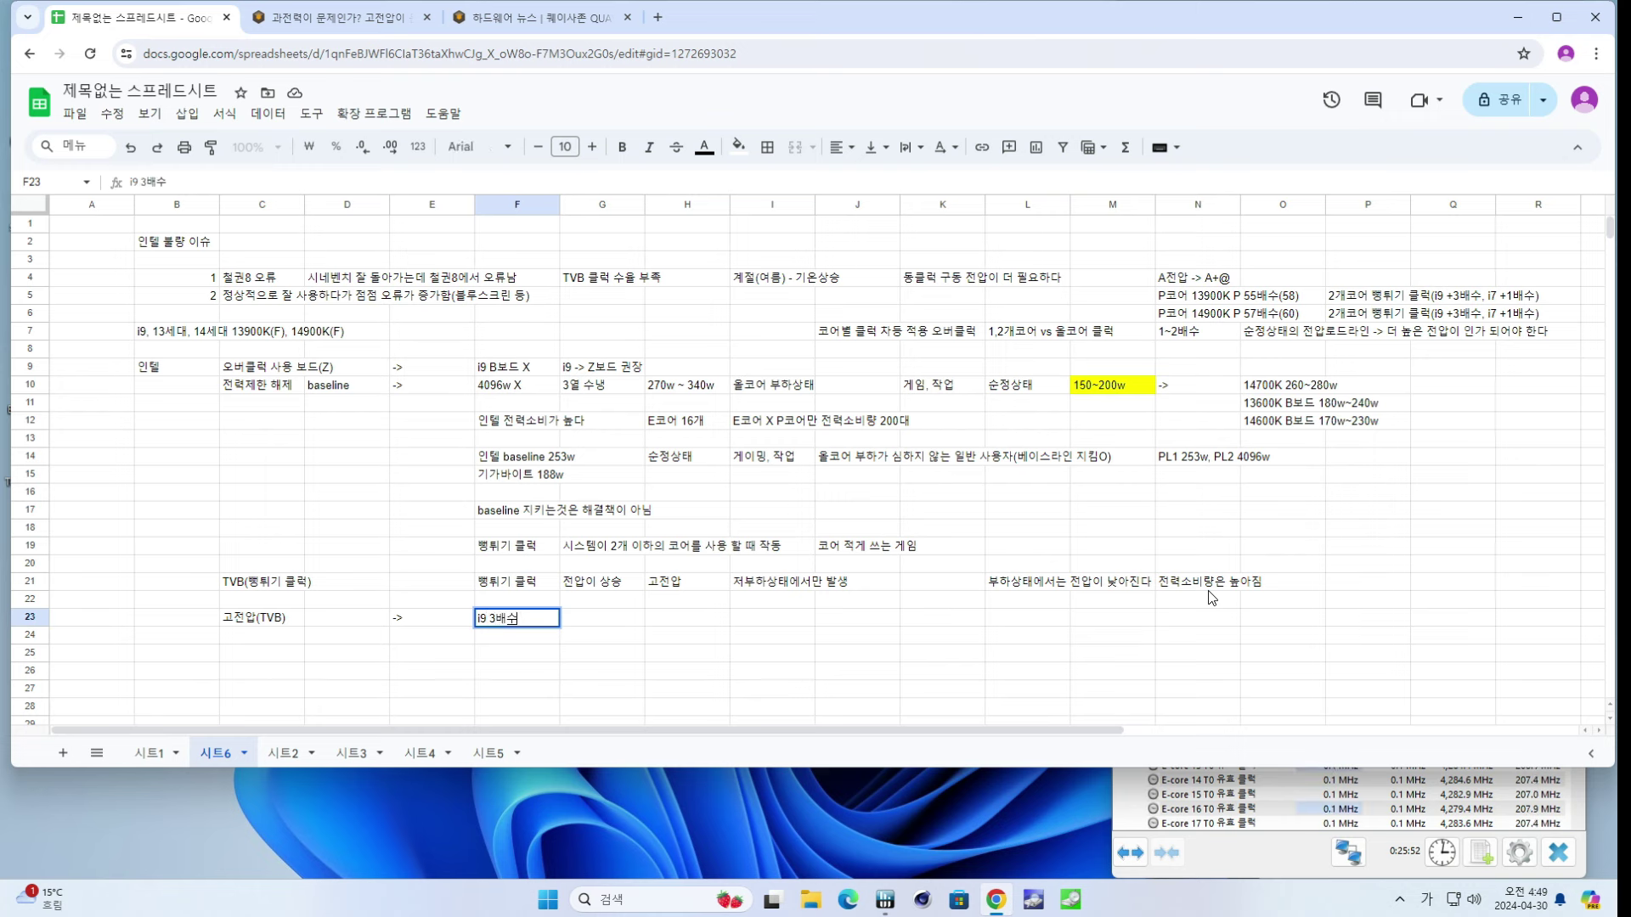
pyautogui.press('Return')
pyautogui.press('Up')
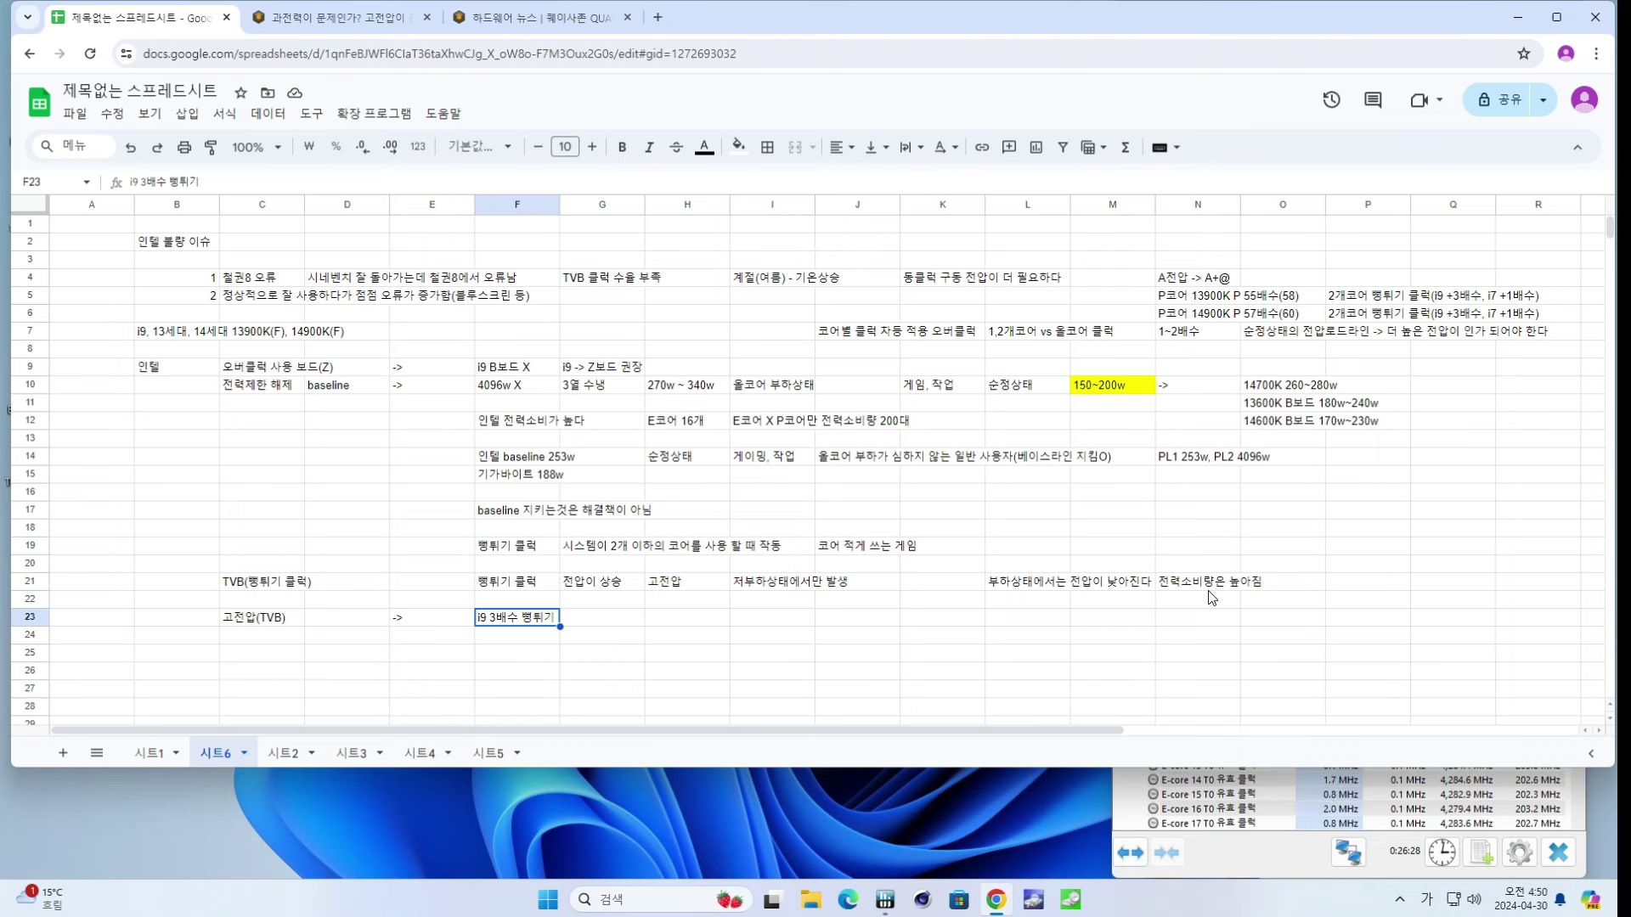
pyautogui.write(', i9만 죽는 이유 설명가능')
pyautogui.press('Return')
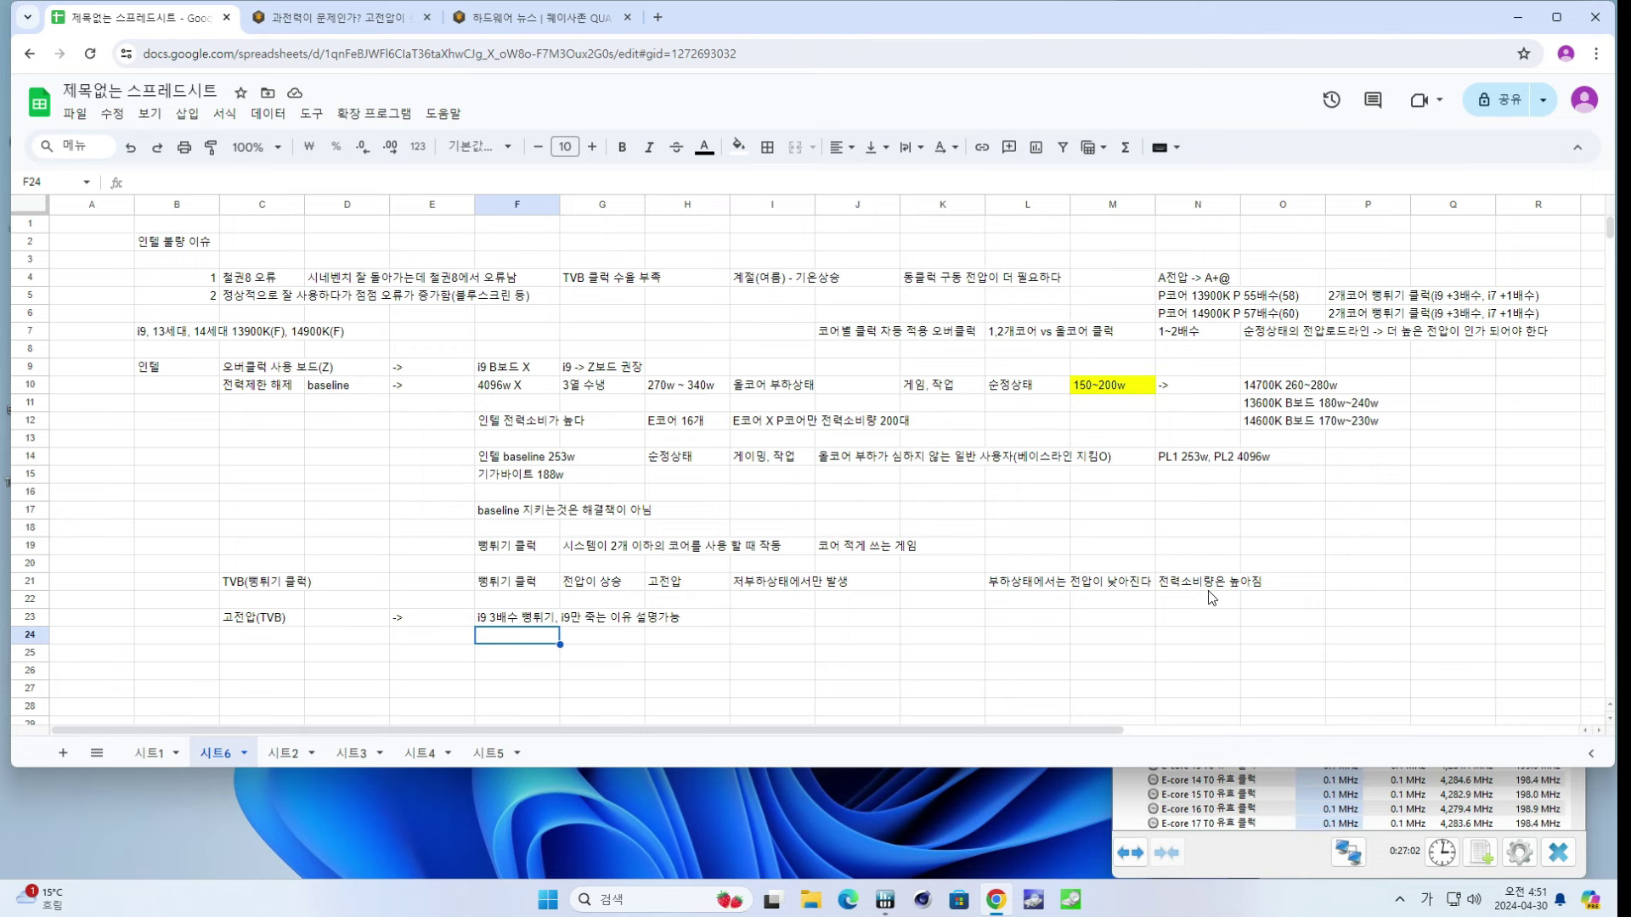
# - Check the core VID readings in the HWiNFO64 sensors and return to row 23 of the spreadsheet
pyautogui.click(1267, 826)
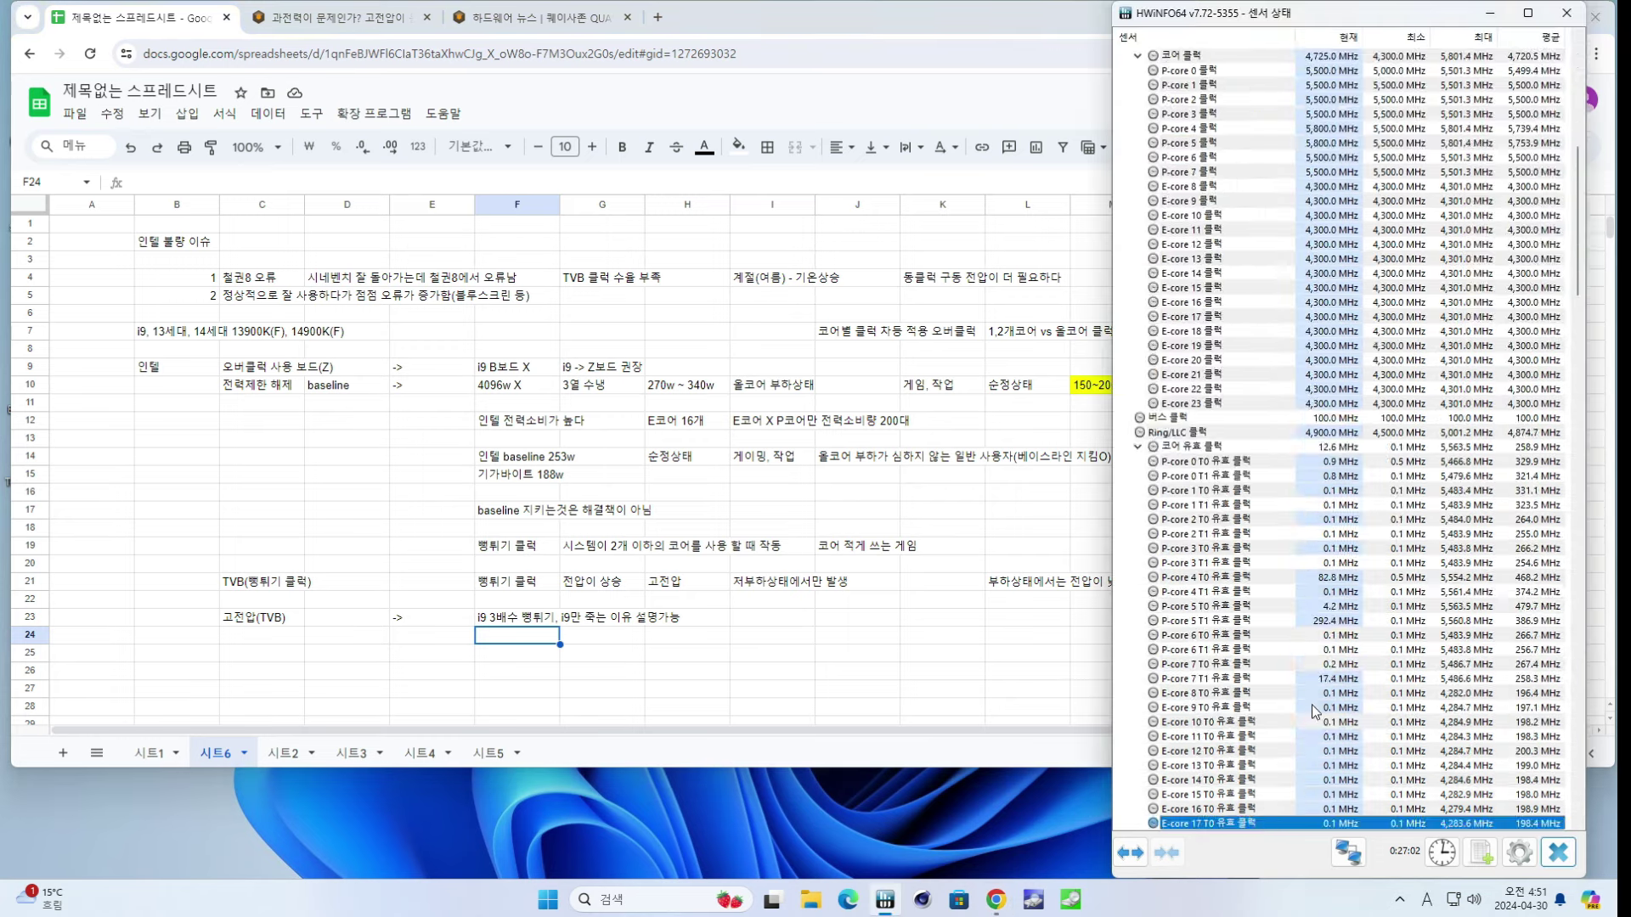
pyautogui.scroll(10, 1312, 705)
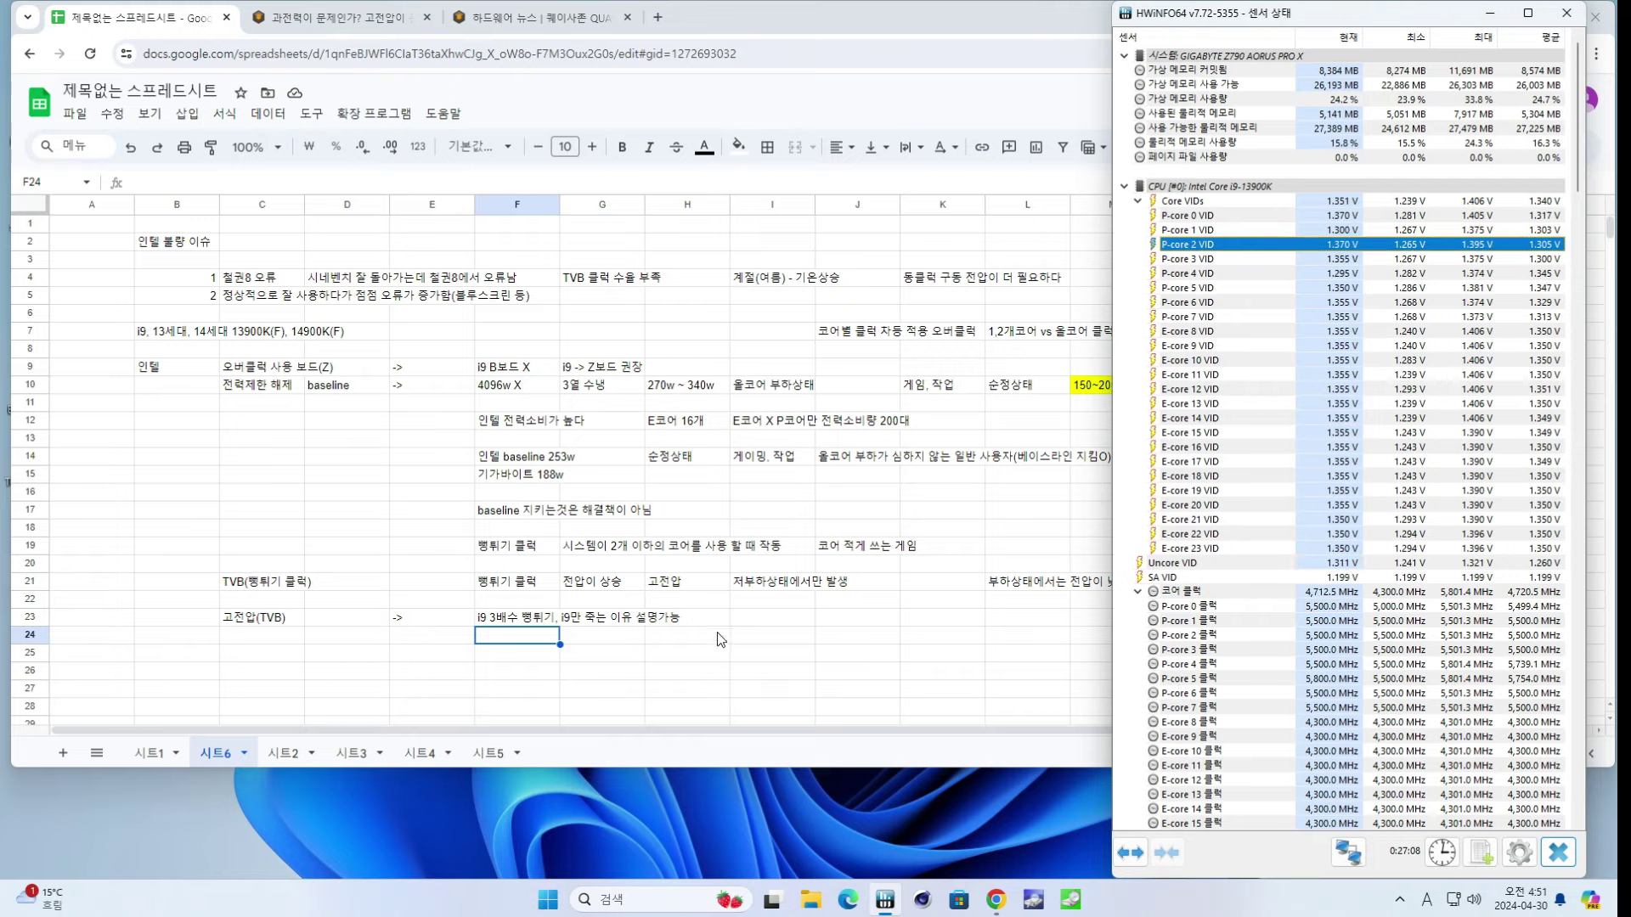
pyautogui.click(739, 629)
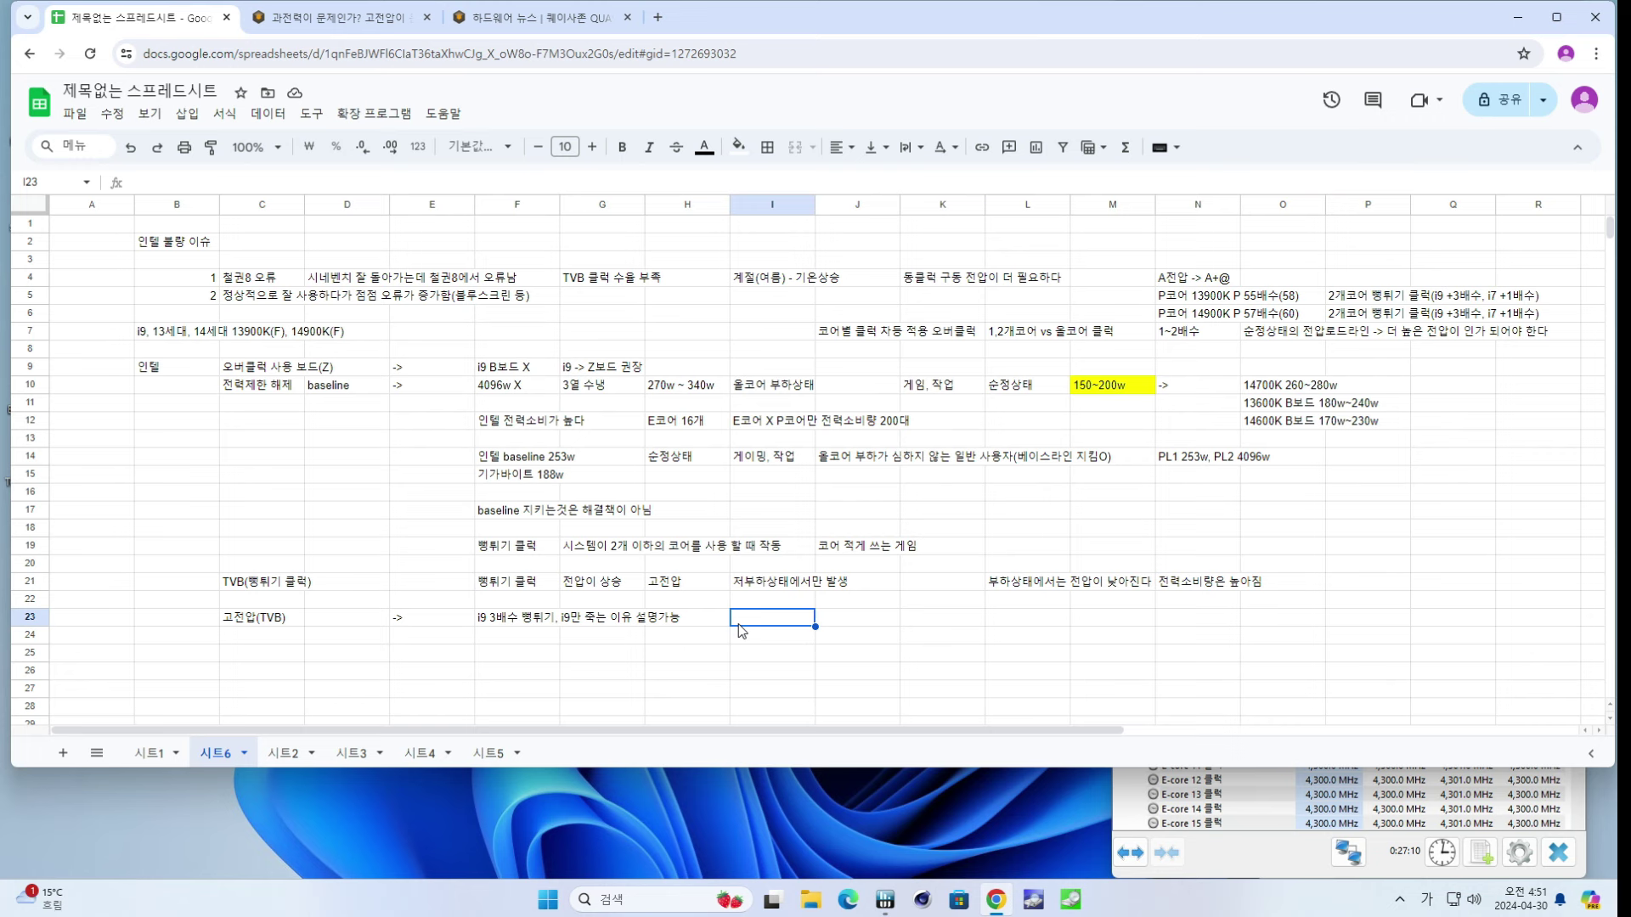
# - Enter "순정사용자 CPU 부하작업을 안했는데도 죽는다" in J23
pyautogui.press('Right')
pyautogui.press('Right')
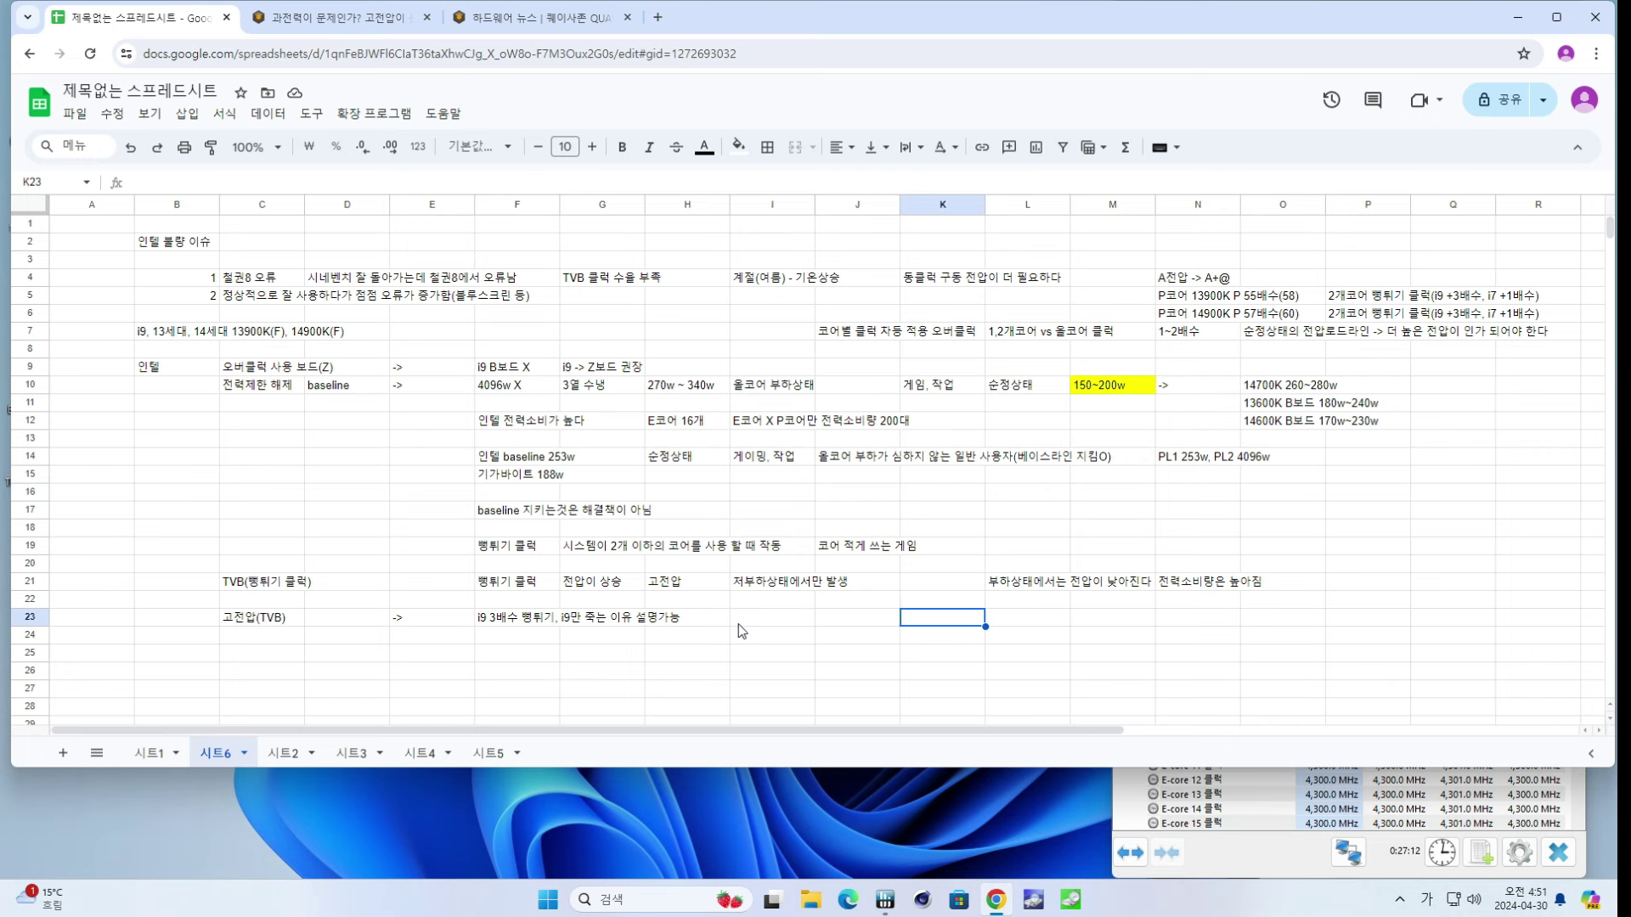
pyautogui.press('Left')
pyautogui.write('순정사용자')
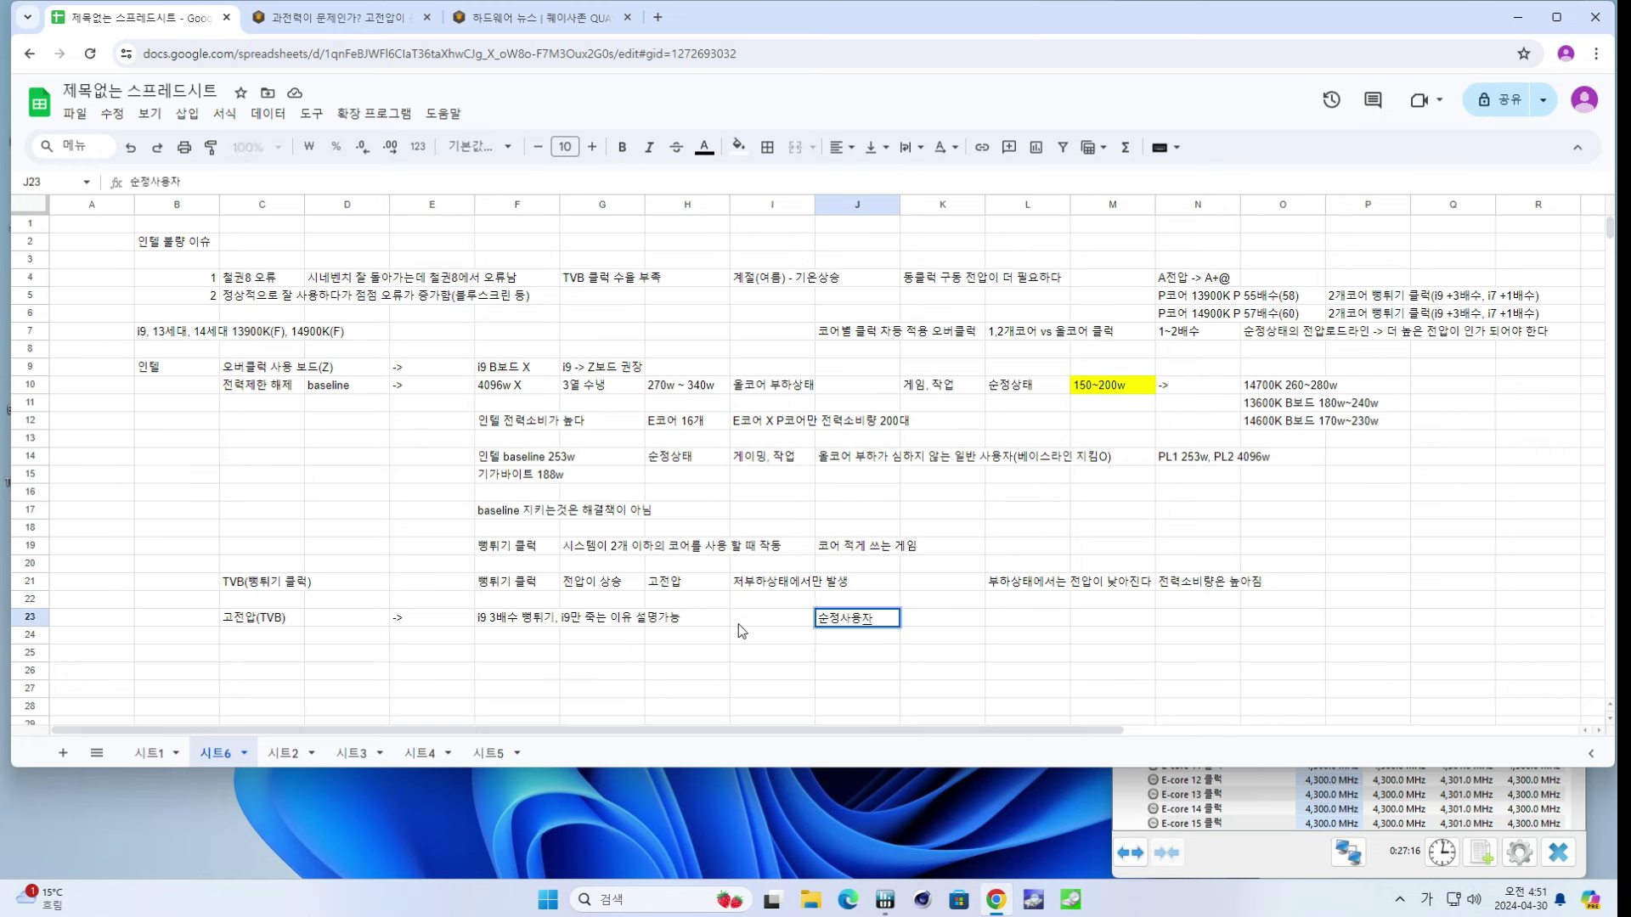
pyautogui.write(' CPU 뷔')
pyautogui.write('하작업을 안했는데도 죽ㄴ')
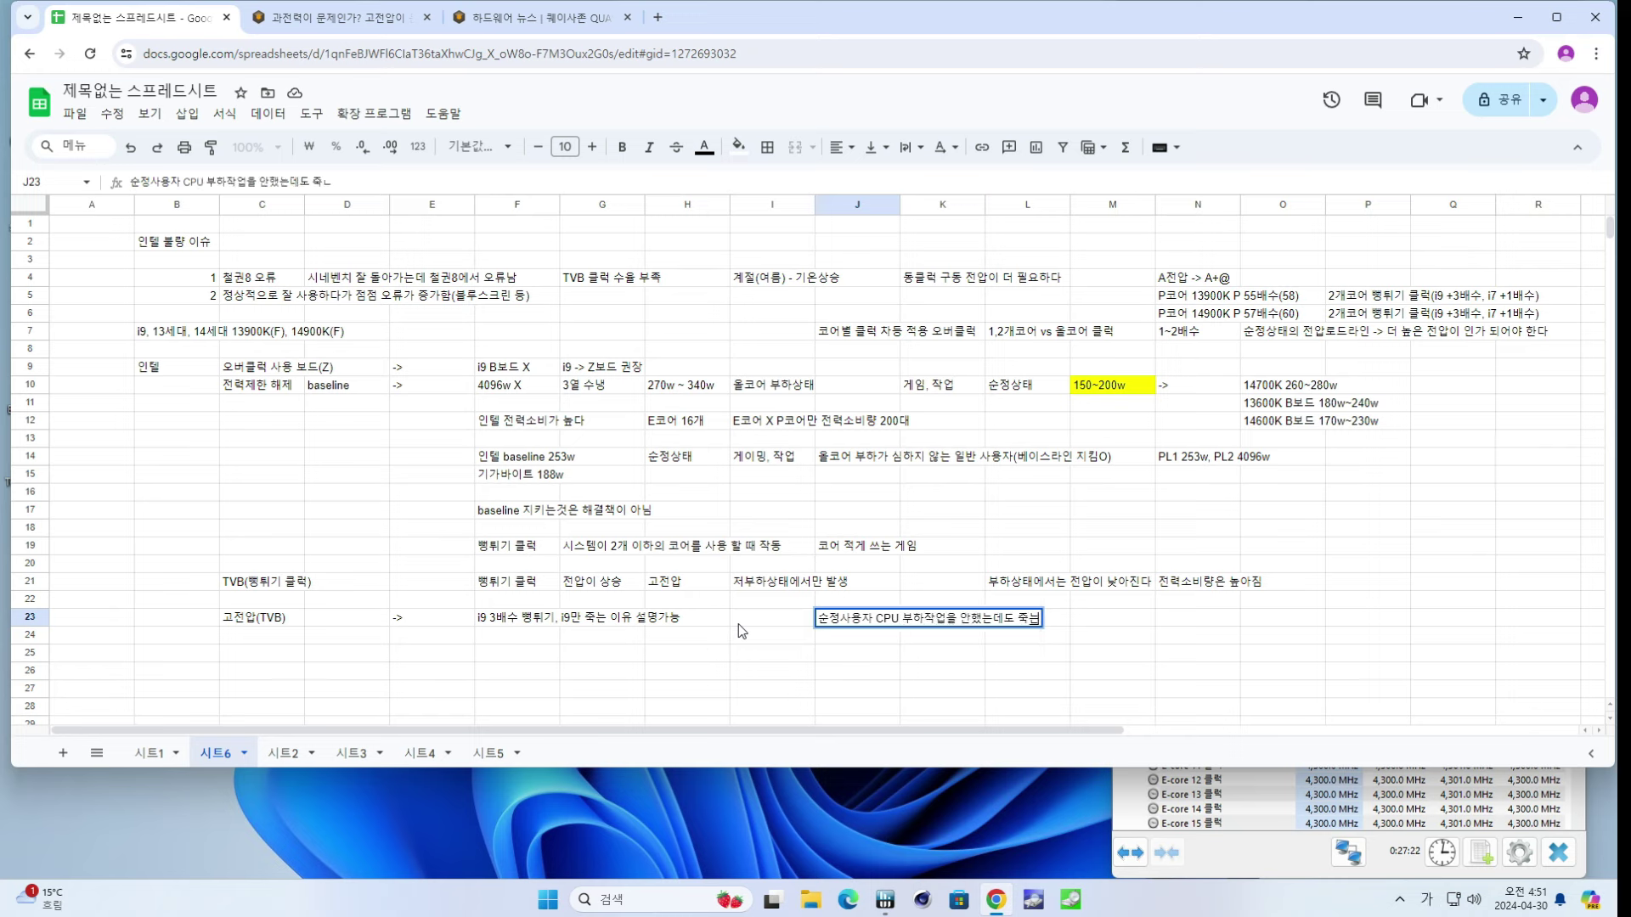
pyautogui.press('BackSpace')
pyautogui.write('는다')
pyautogui.press('Tab')
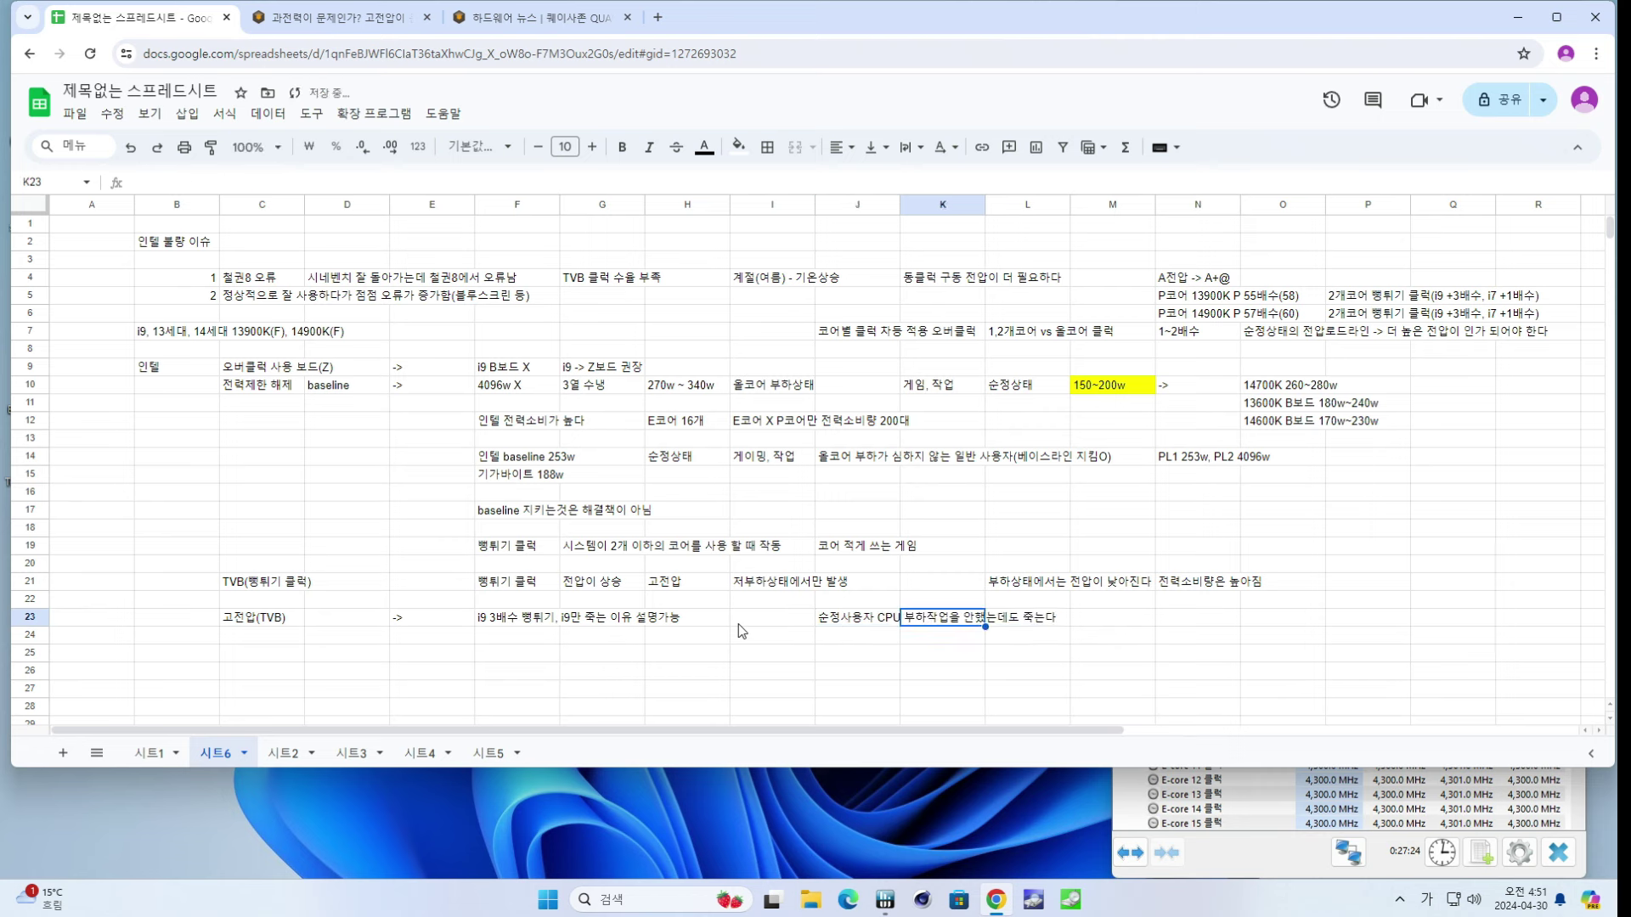
# - Enter "고전압 = TVB" in M23
pyautogui.press('Tab')
pyautogui.press('Tab')
pyautogui.write('고전압')
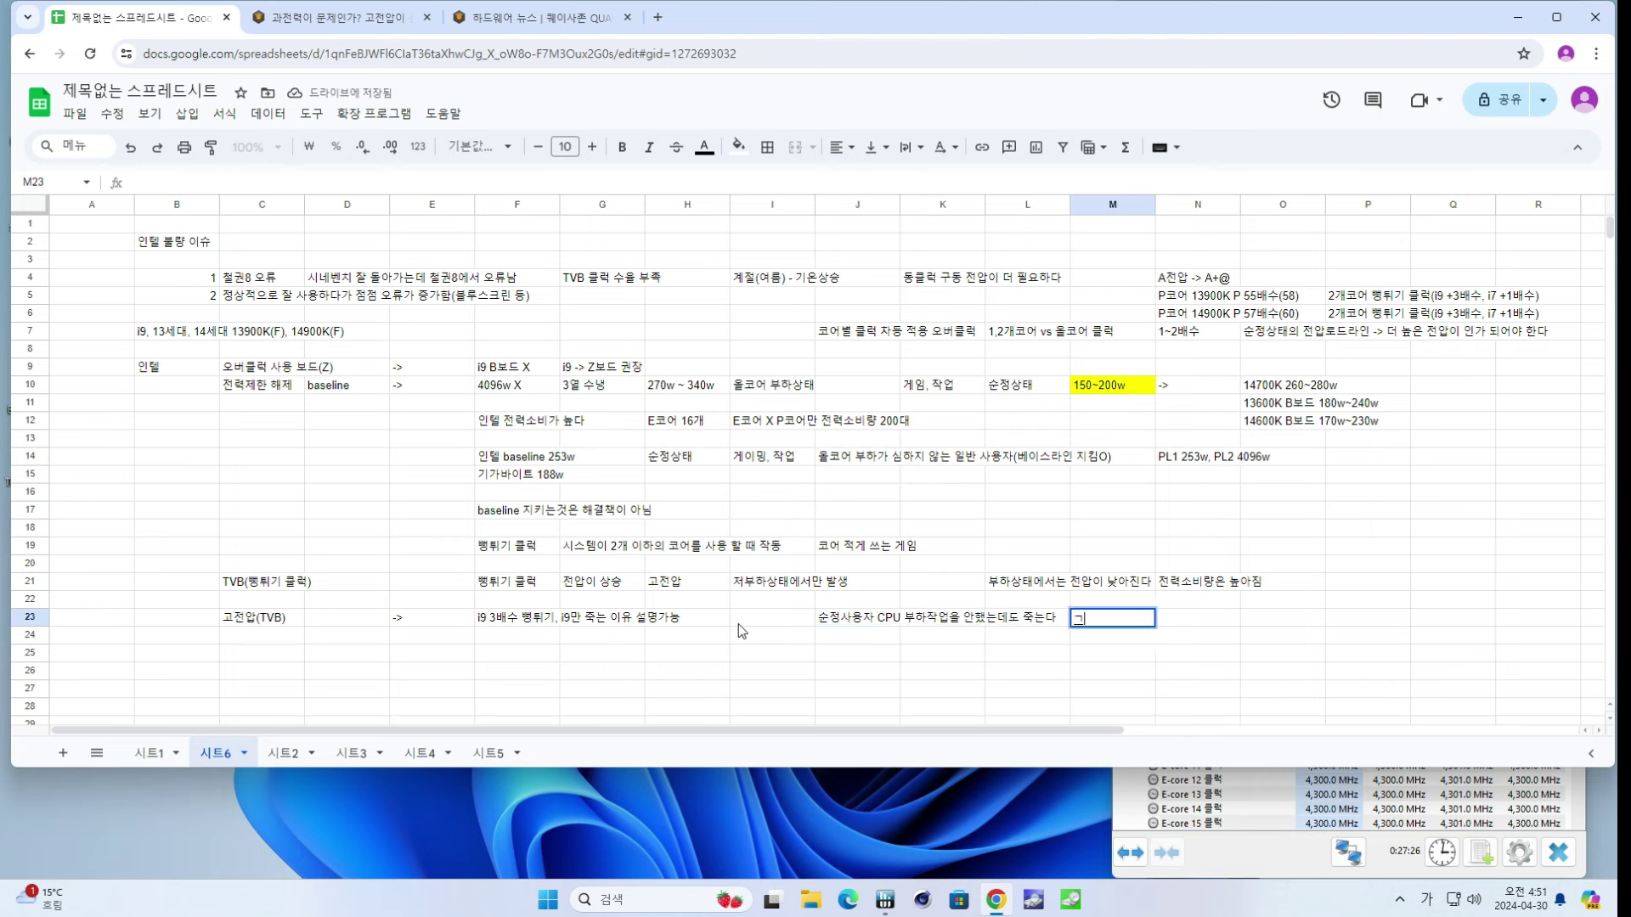
pyautogui.write(' = TVB')
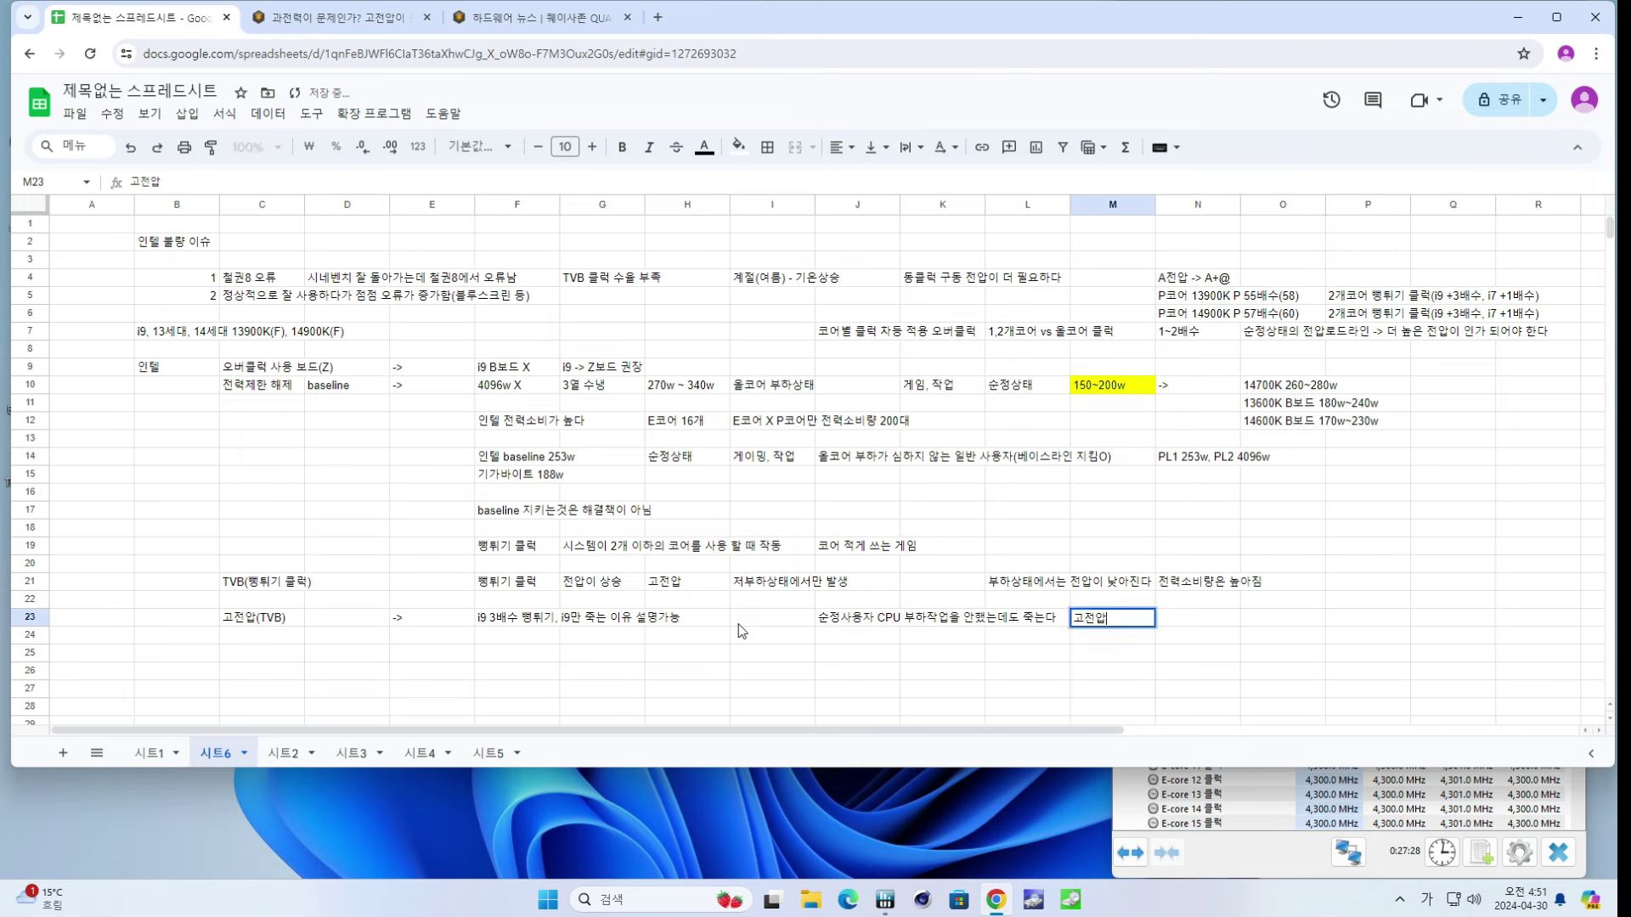
pyautogui.press('Return')
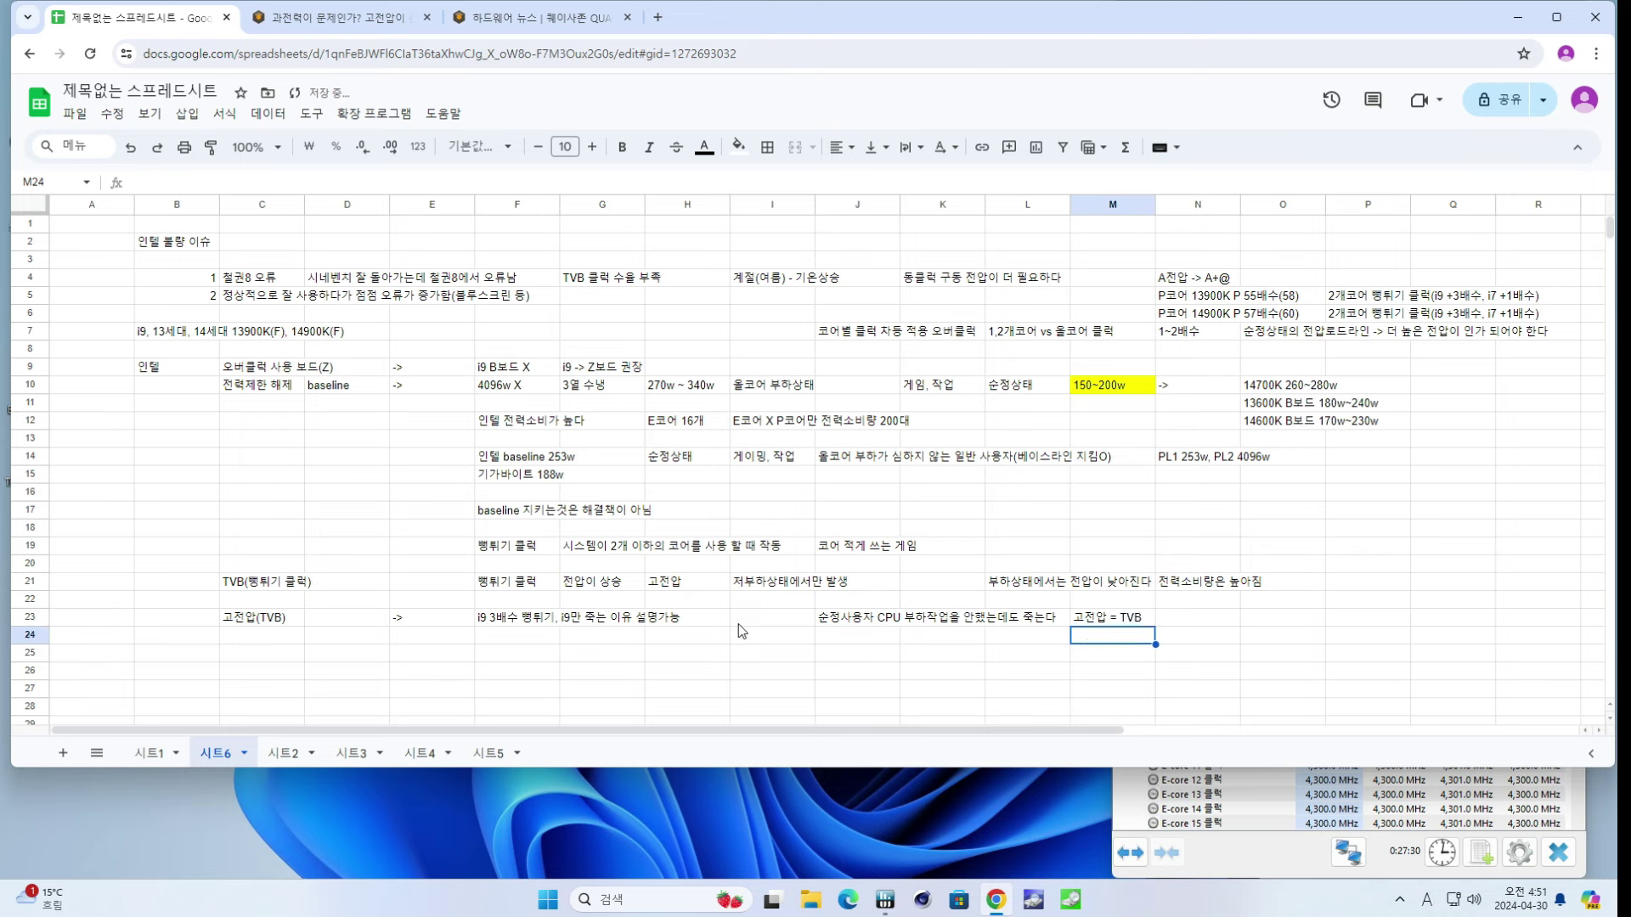
pyautogui.press('Up')
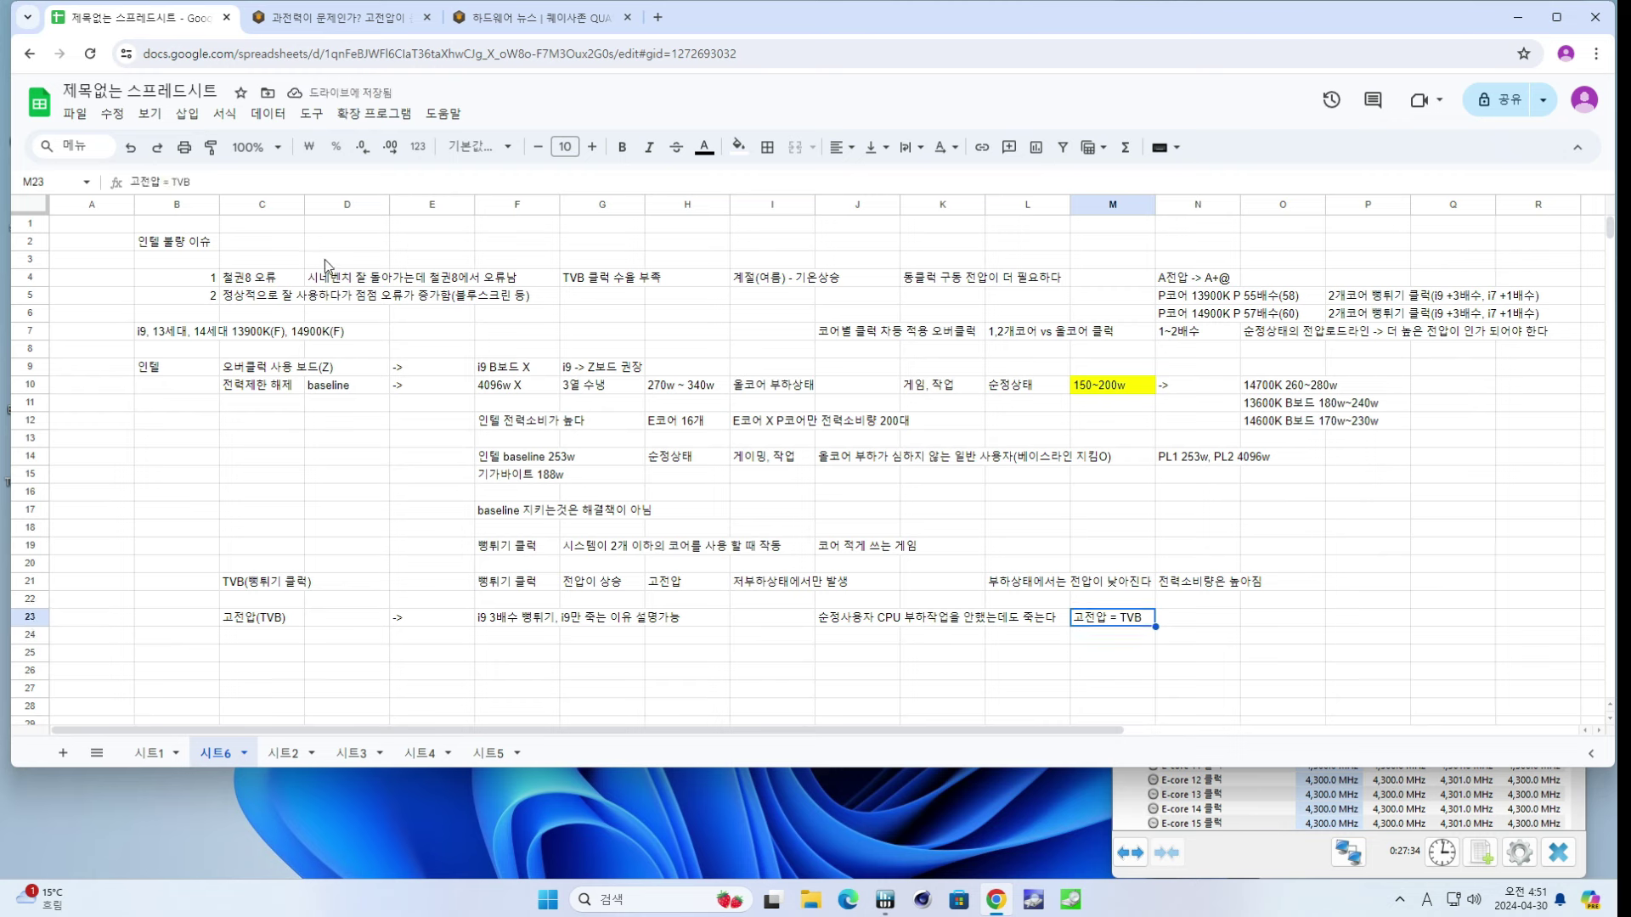
# - Review the notes in rows 4 to 6 on error symptoms, summer temperatures, required voltage and P-core multipliers
pyautogui.moveTo(326, 281); pyautogui.dragTo(335, 297)
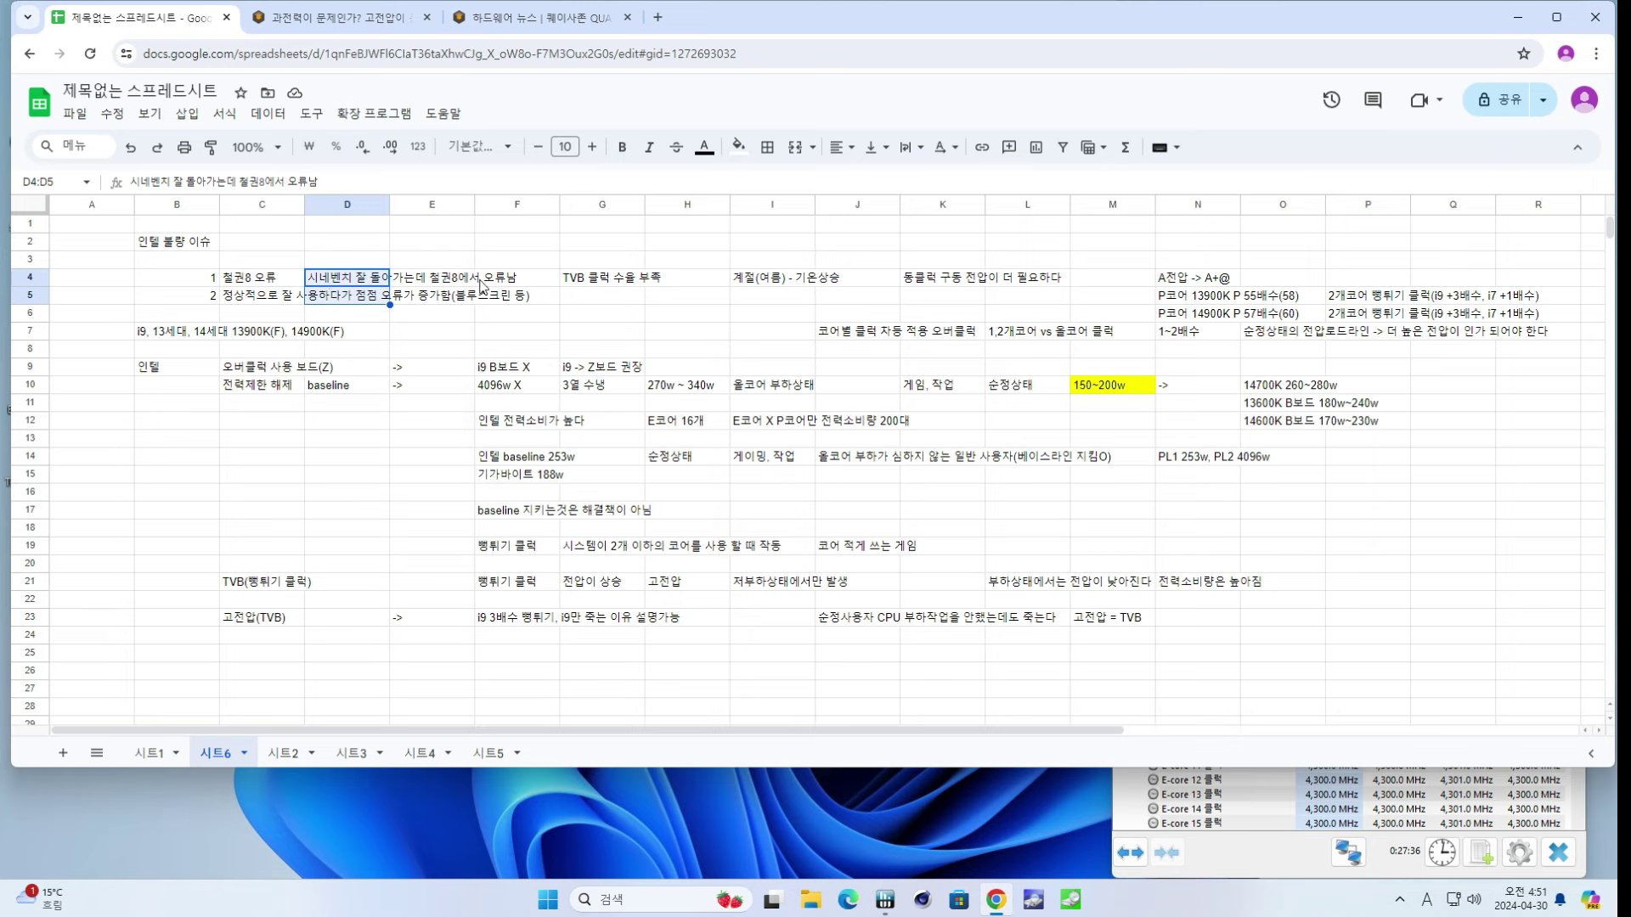
pyautogui.click(775, 281)
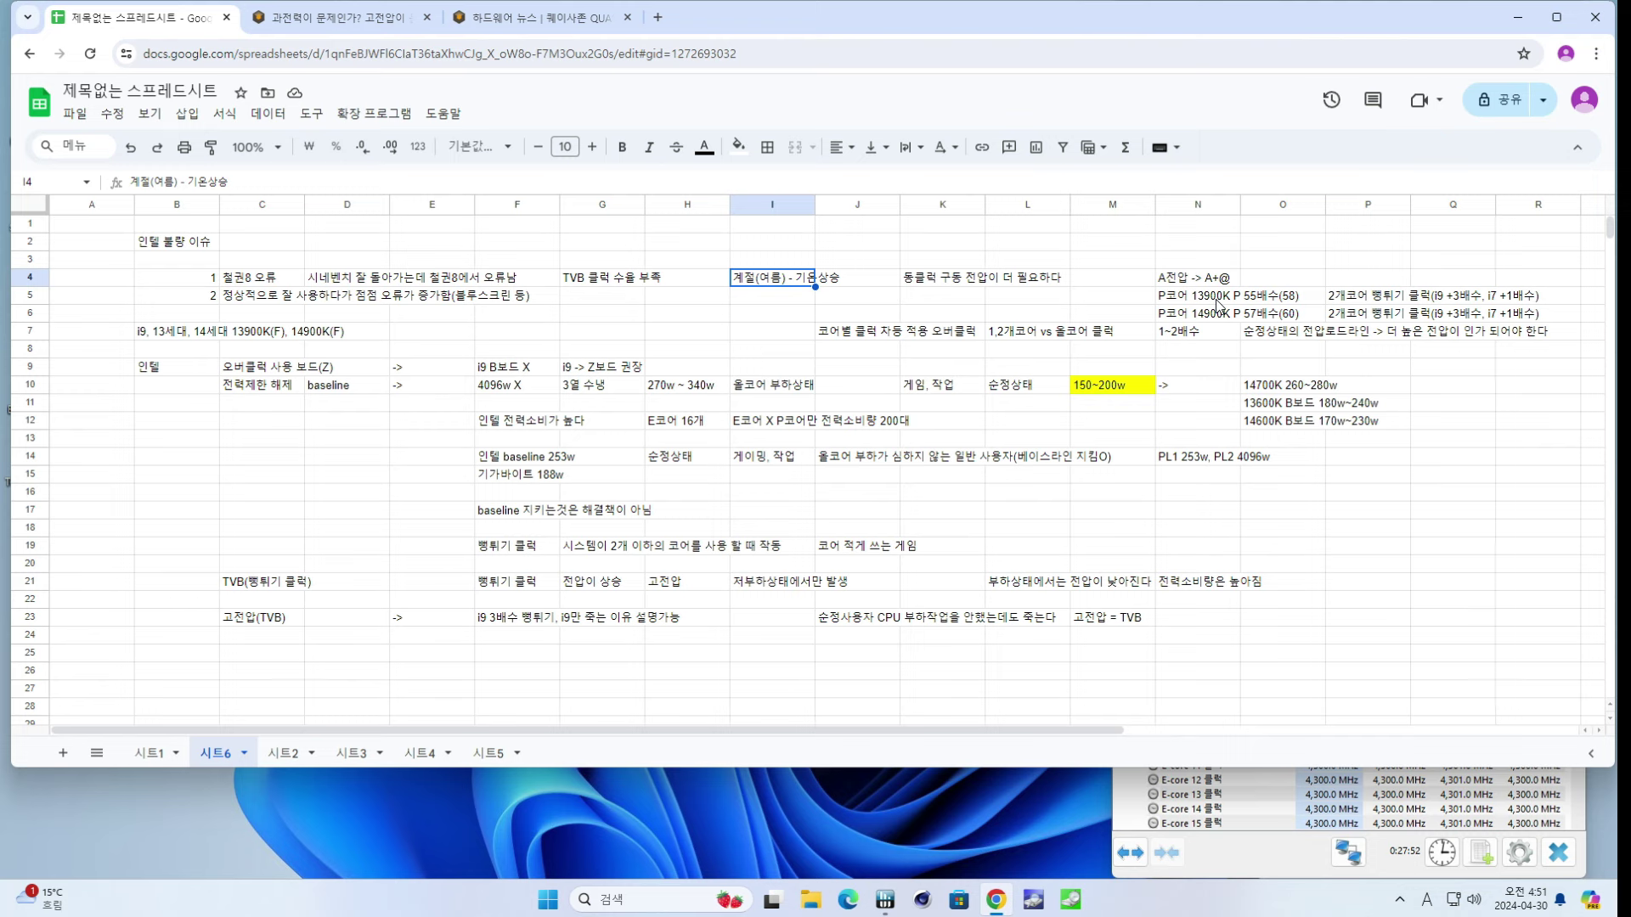
pyautogui.moveTo(1218, 304); pyautogui.dragTo(1220, 316)
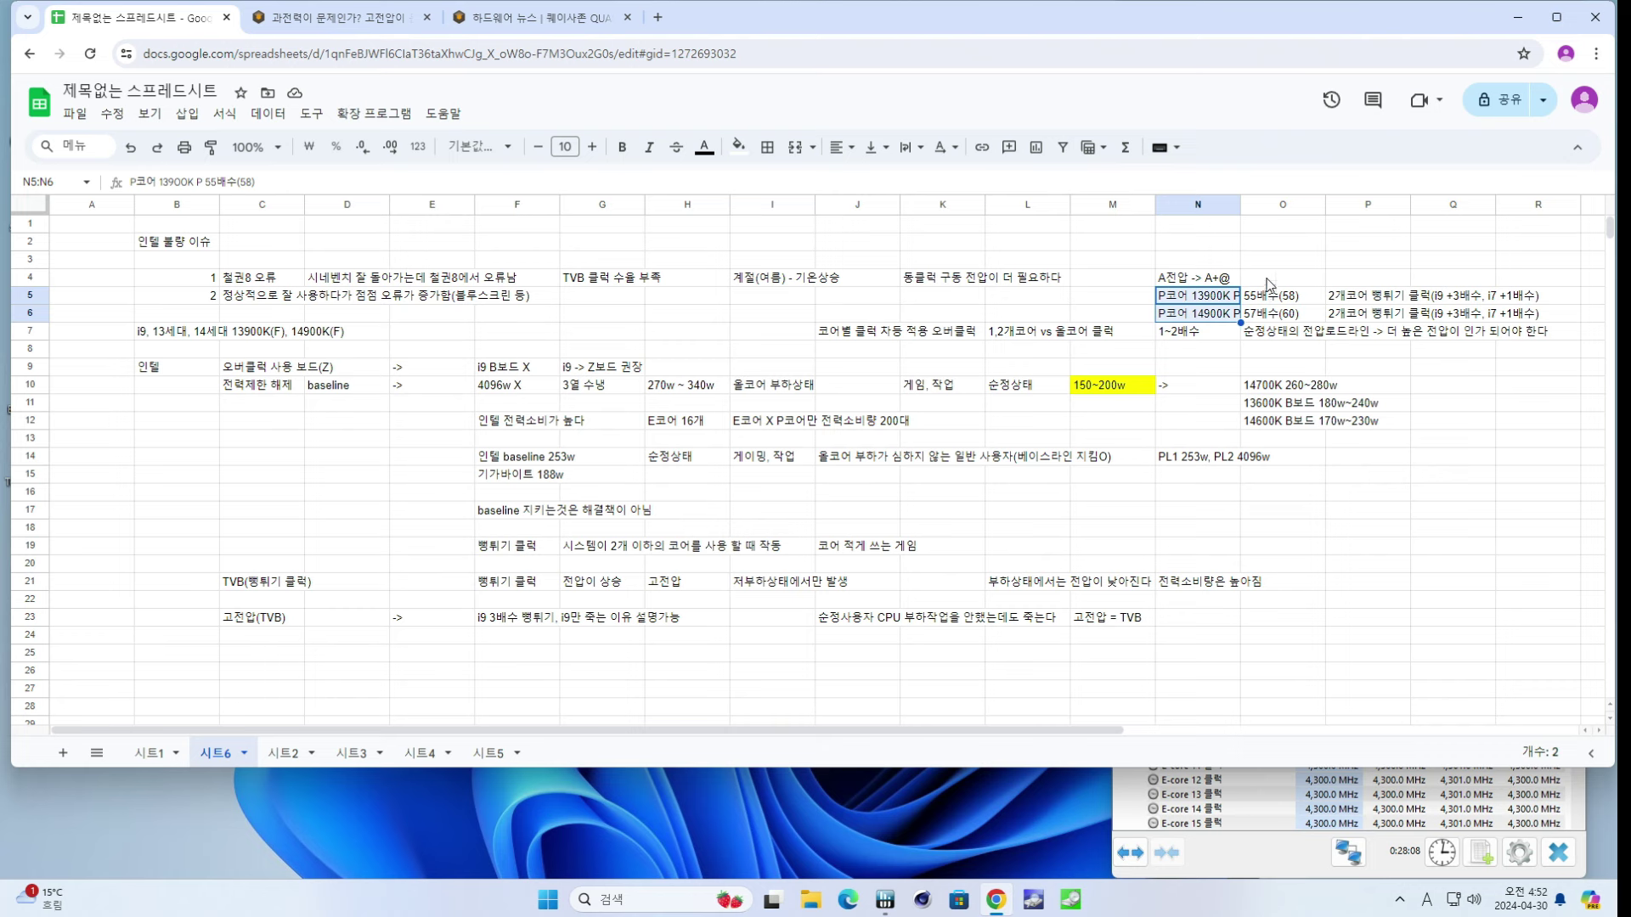
pyautogui.click(1209, 278)
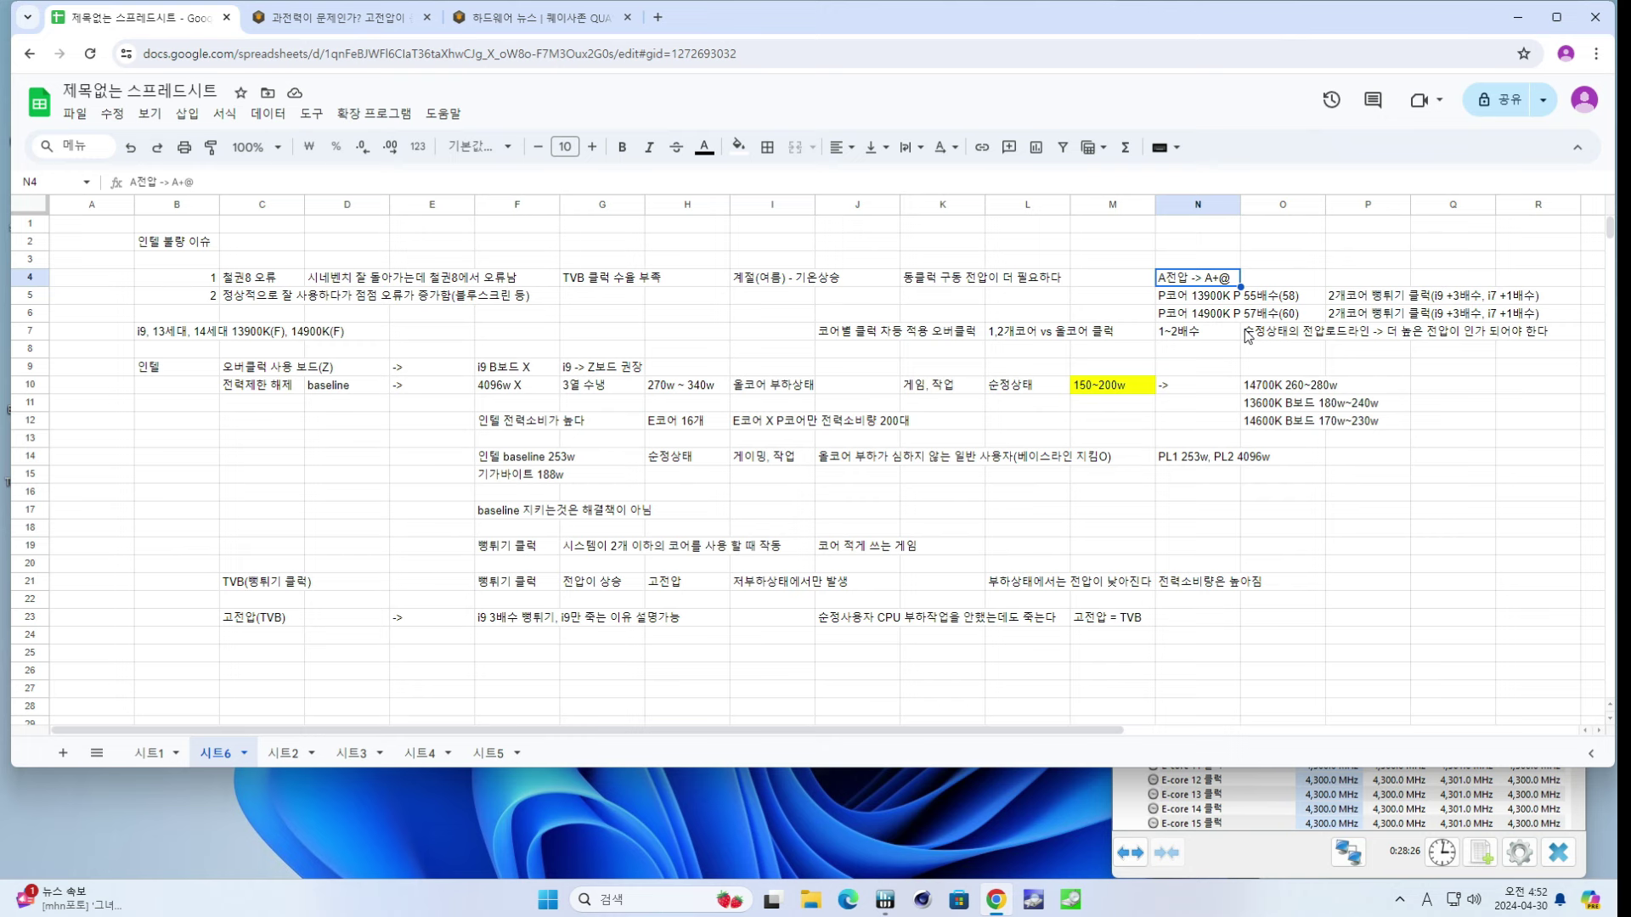
pyautogui.click(1214, 622)
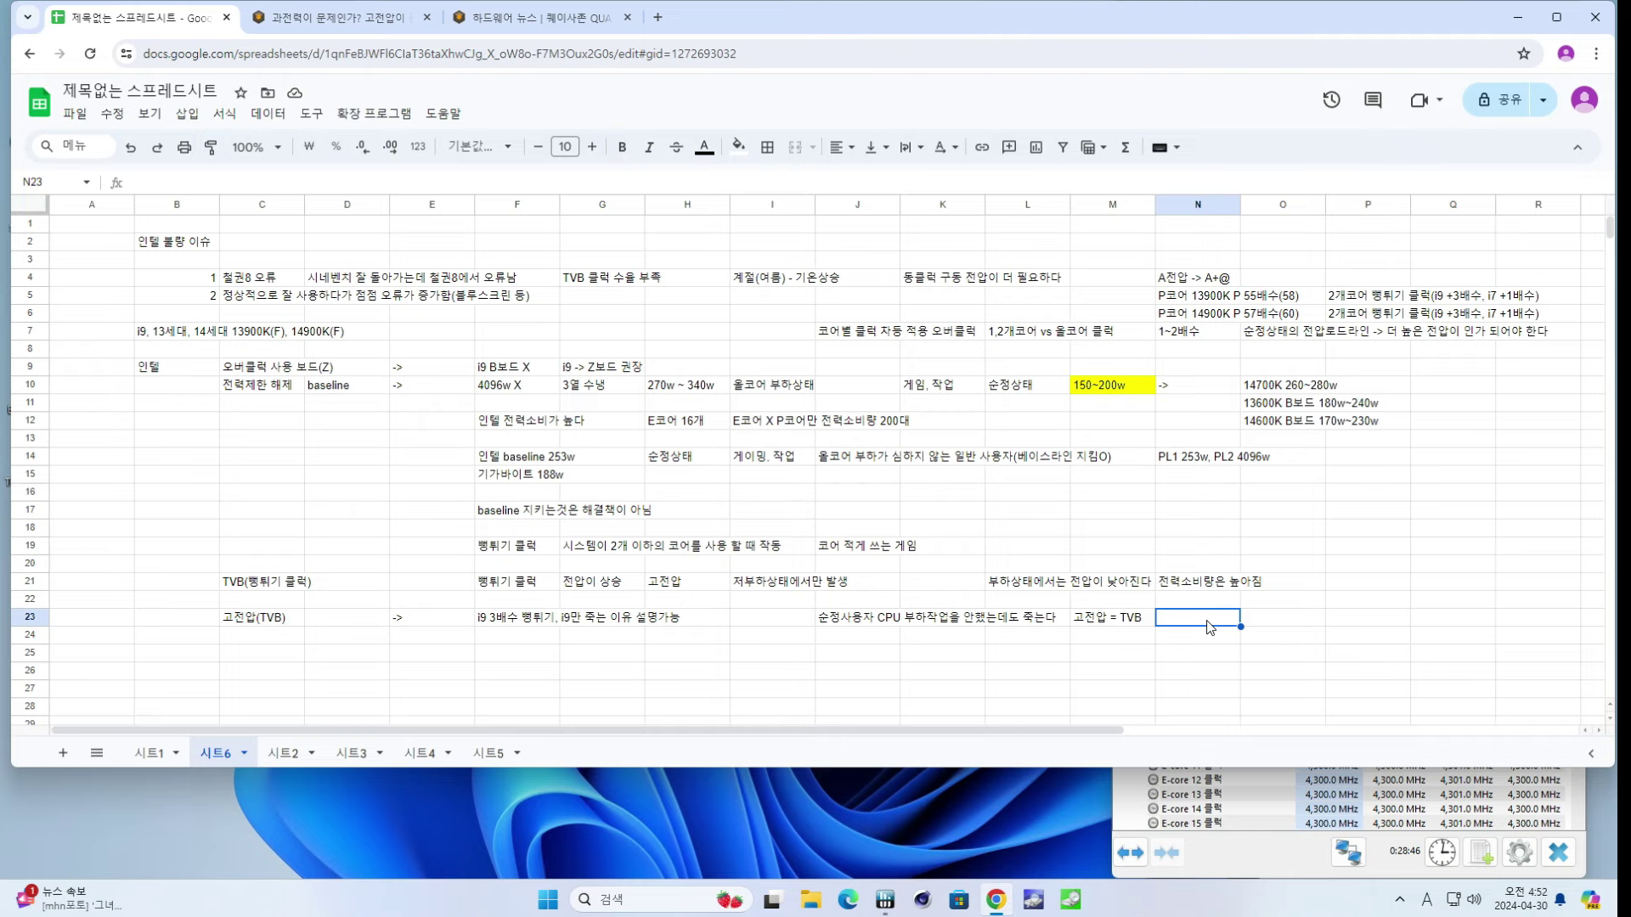
# - Read the Quasarzone post on overpower versus overvoltage, highlighting its opening lines on initial defects and part ageing
pyautogui.hotkey('ctrl', 'Tab')
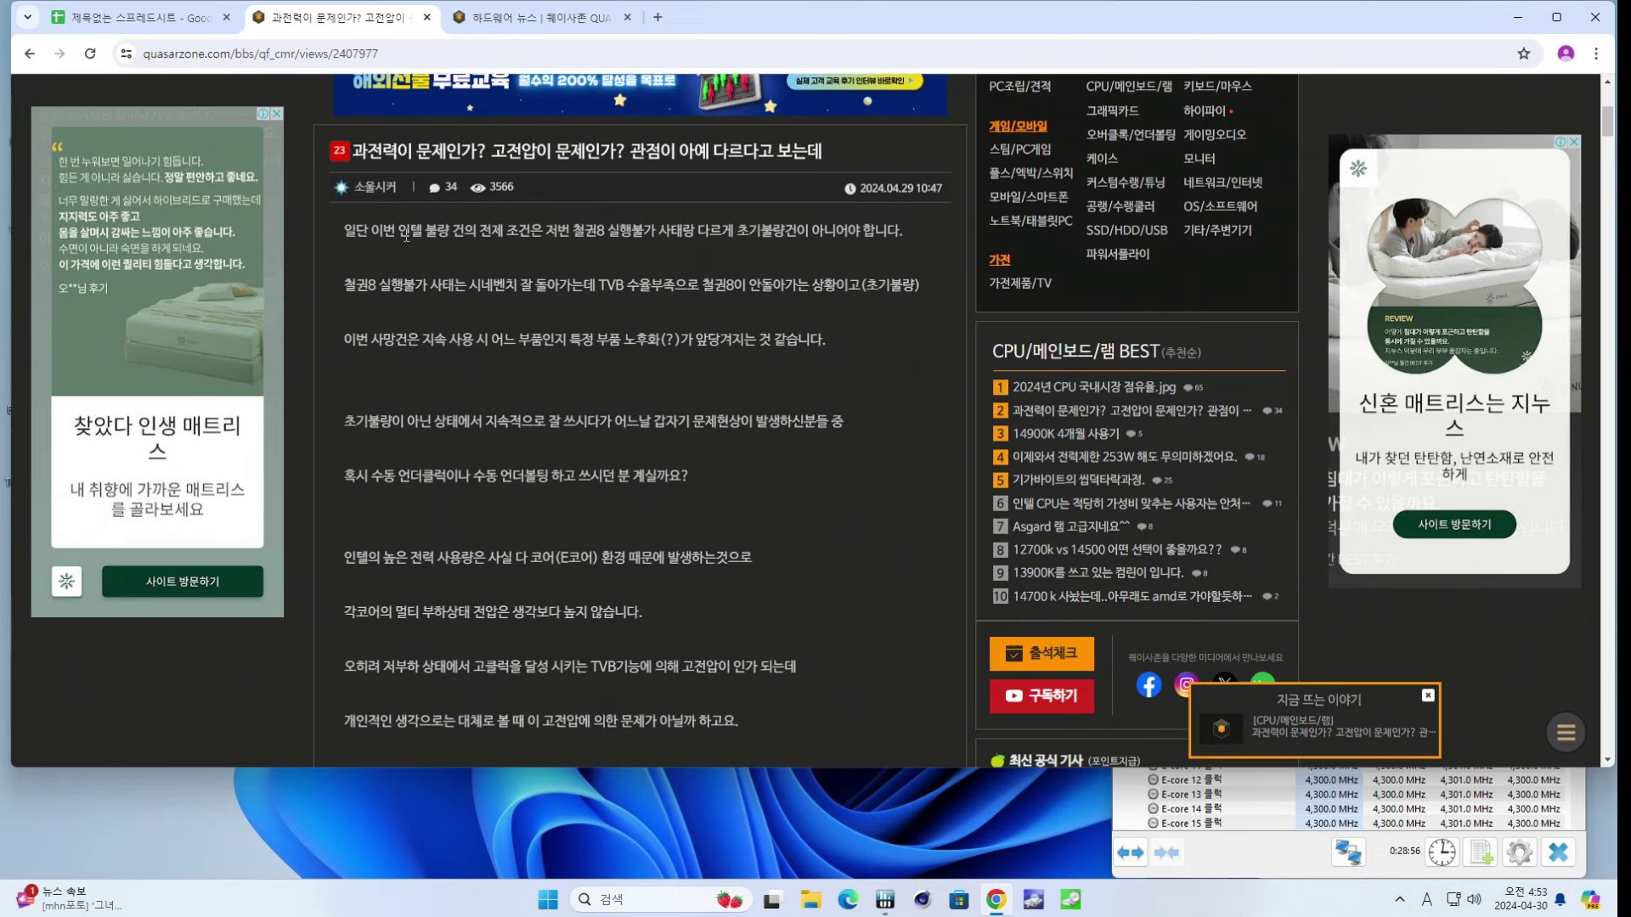
pyautogui.moveTo(381, 229)
pyautogui.mouseDown()
pyautogui.moveTo(910, 243)
pyautogui.moveTo(462, 240)
pyautogui.moveTo(818, 216)
pyautogui.moveTo(908, 230)
pyautogui.moveTo(354, 226)
pyautogui.mouseUp()
pyautogui.click(461, 240)
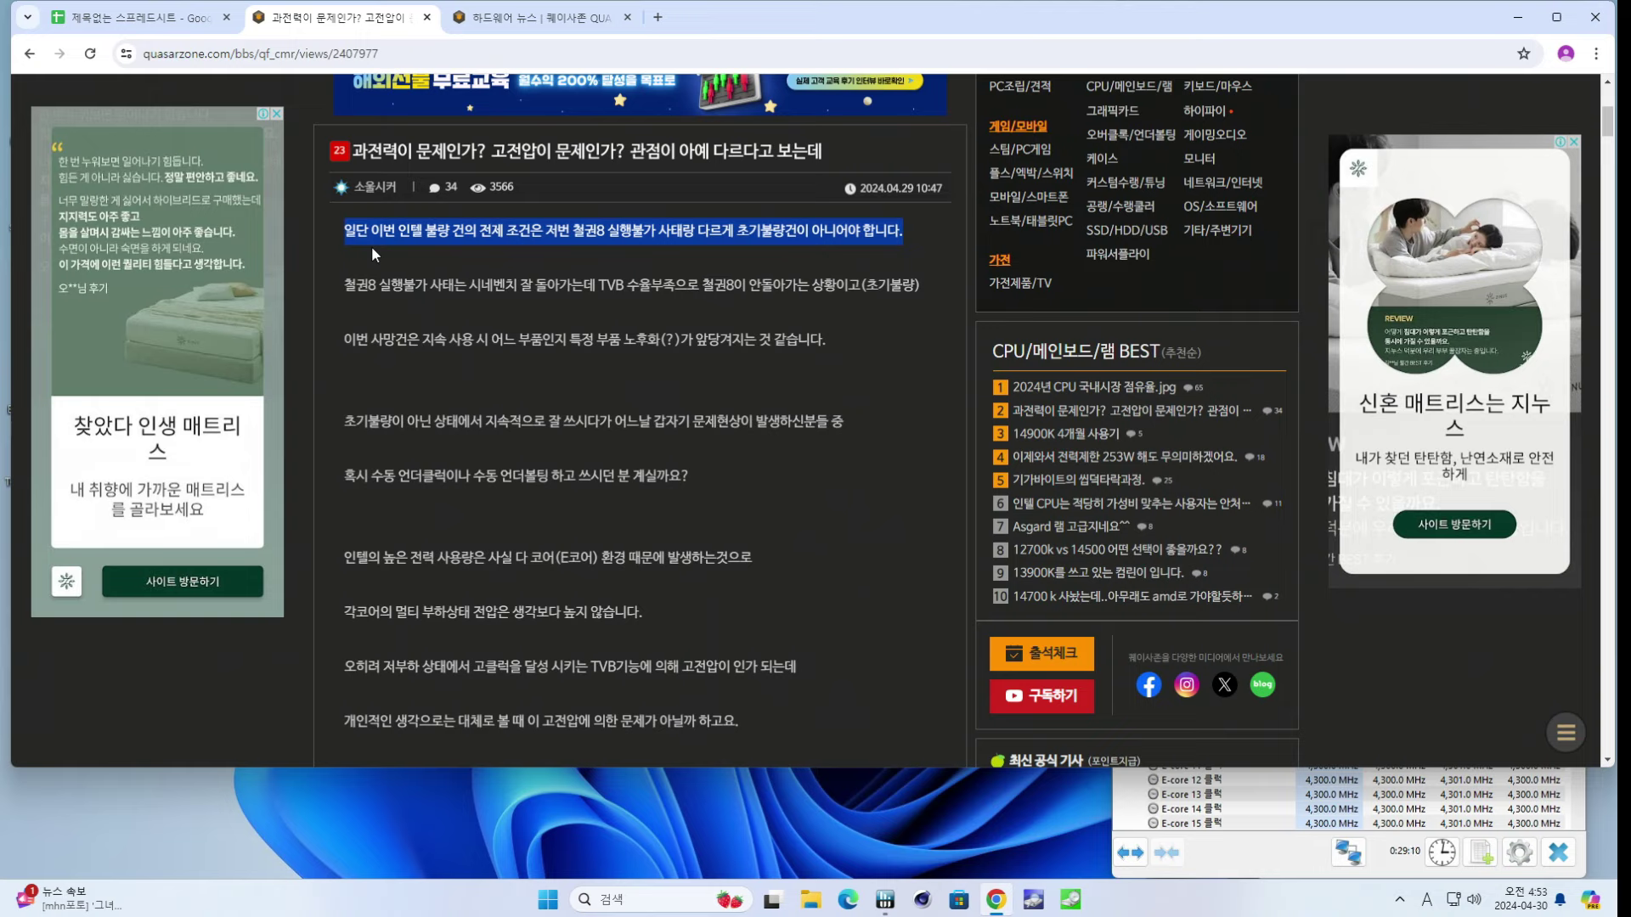
pyautogui.moveTo(370, 246); pyautogui.dragTo(771, 319)
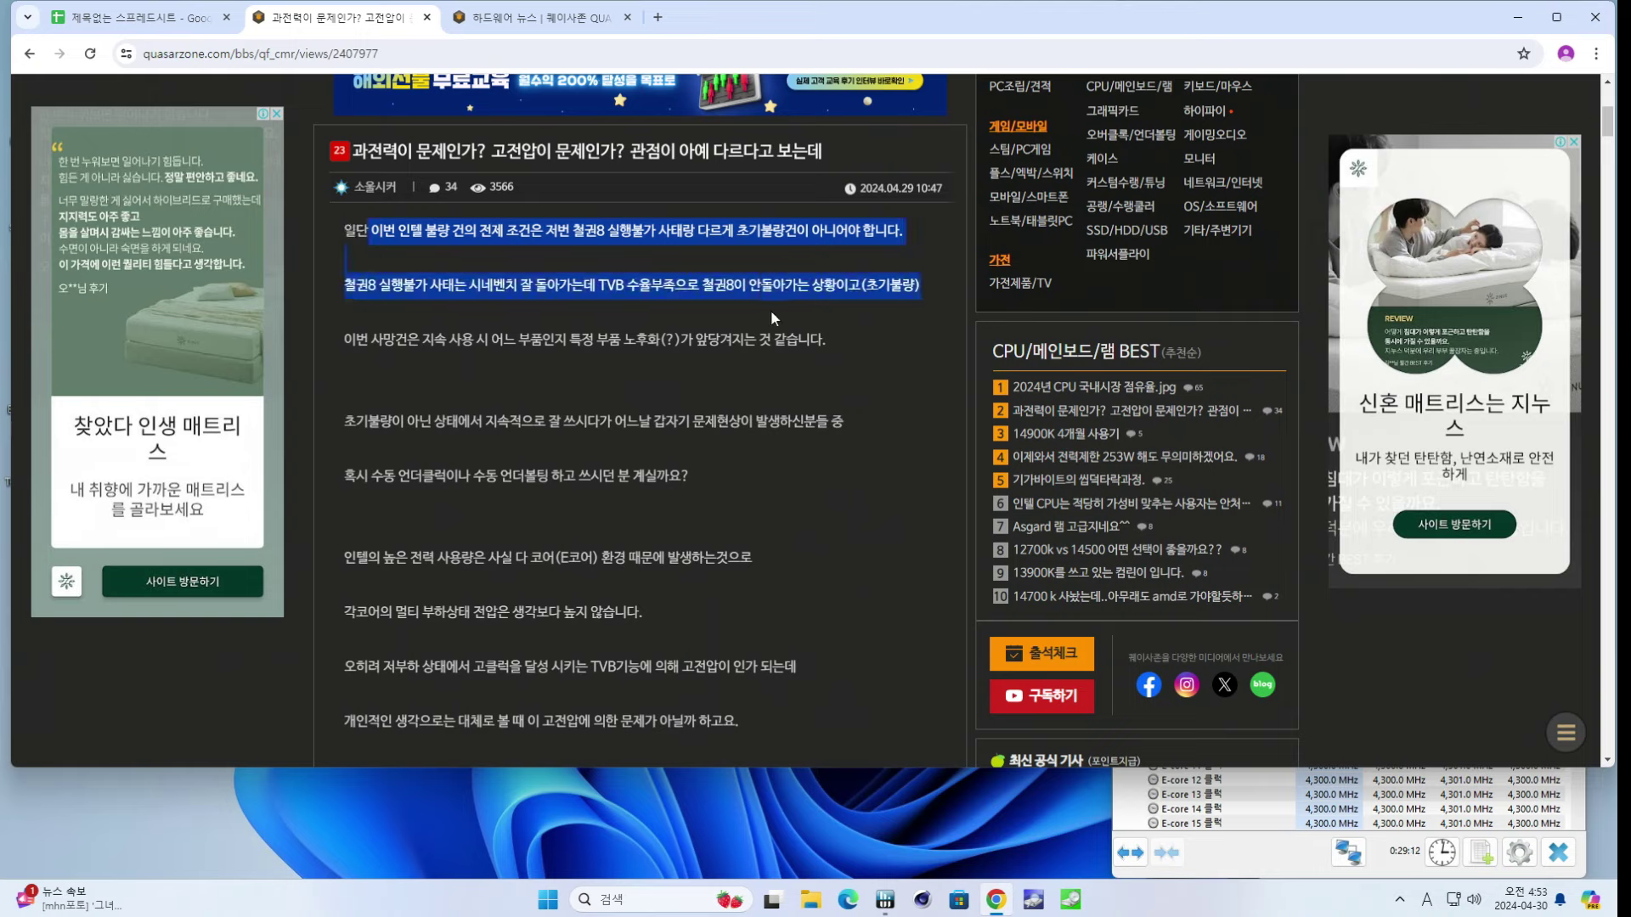
pyautogui.click(771, 317)
pyautogui.moveTo(353, 340); pyautogui.dragTo(834, 335)
pyautogui.click(836, 334)
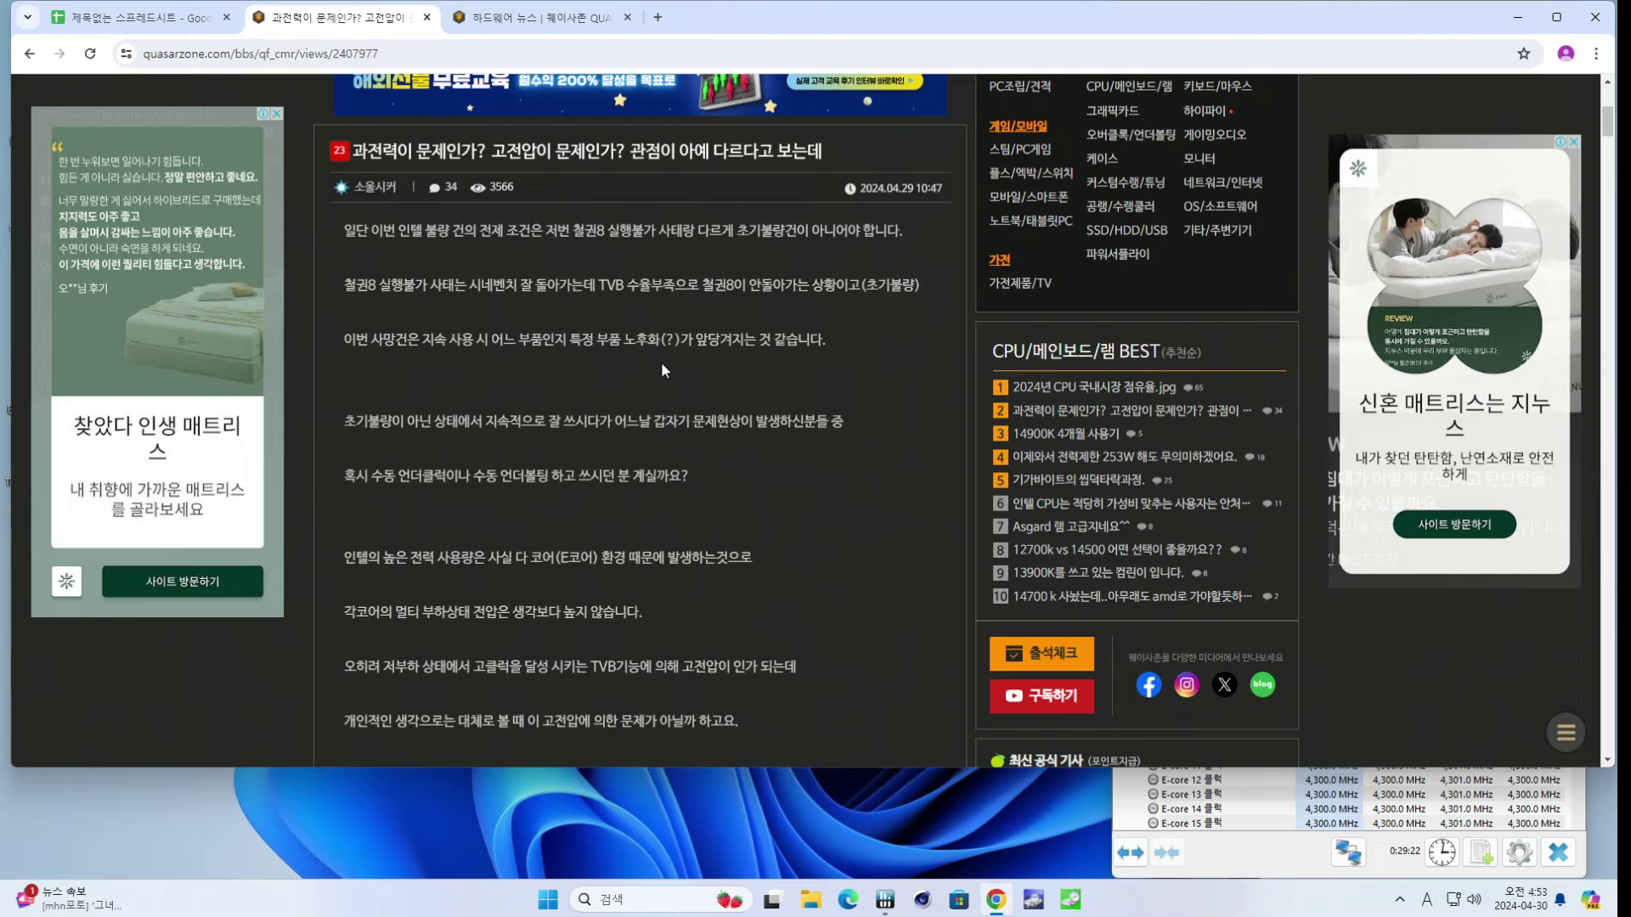
pyautogui.scroll(-4, 767, 364)
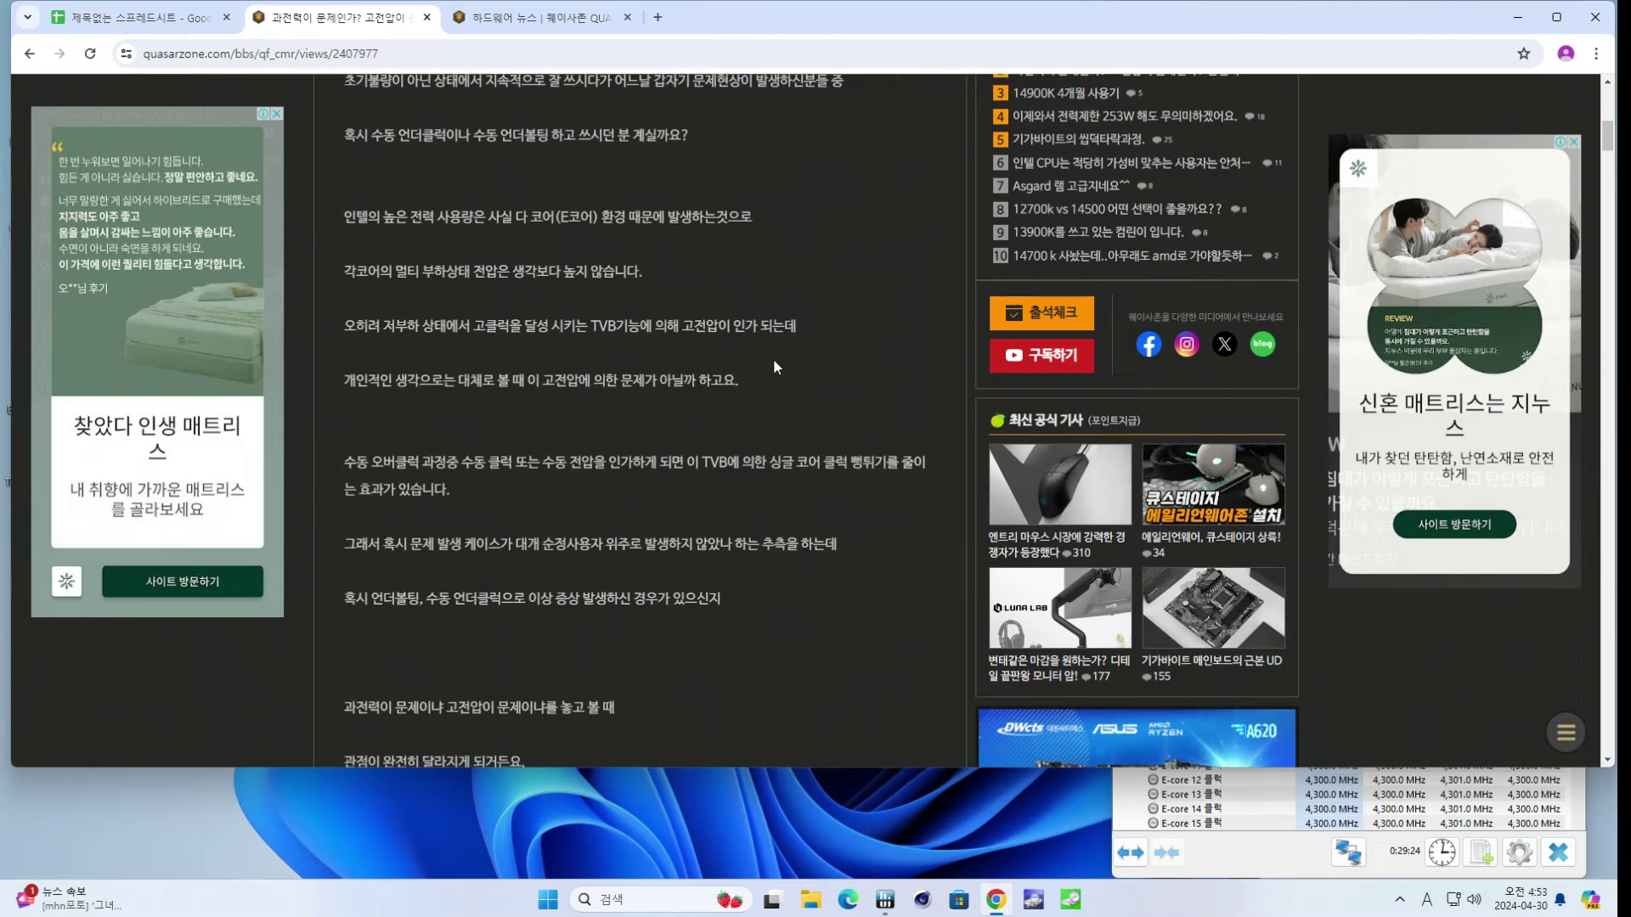
# - Return to the spreadsheet of Intel notes and enter "언더볼팅" in F25
pyautogui.click(146, 18)
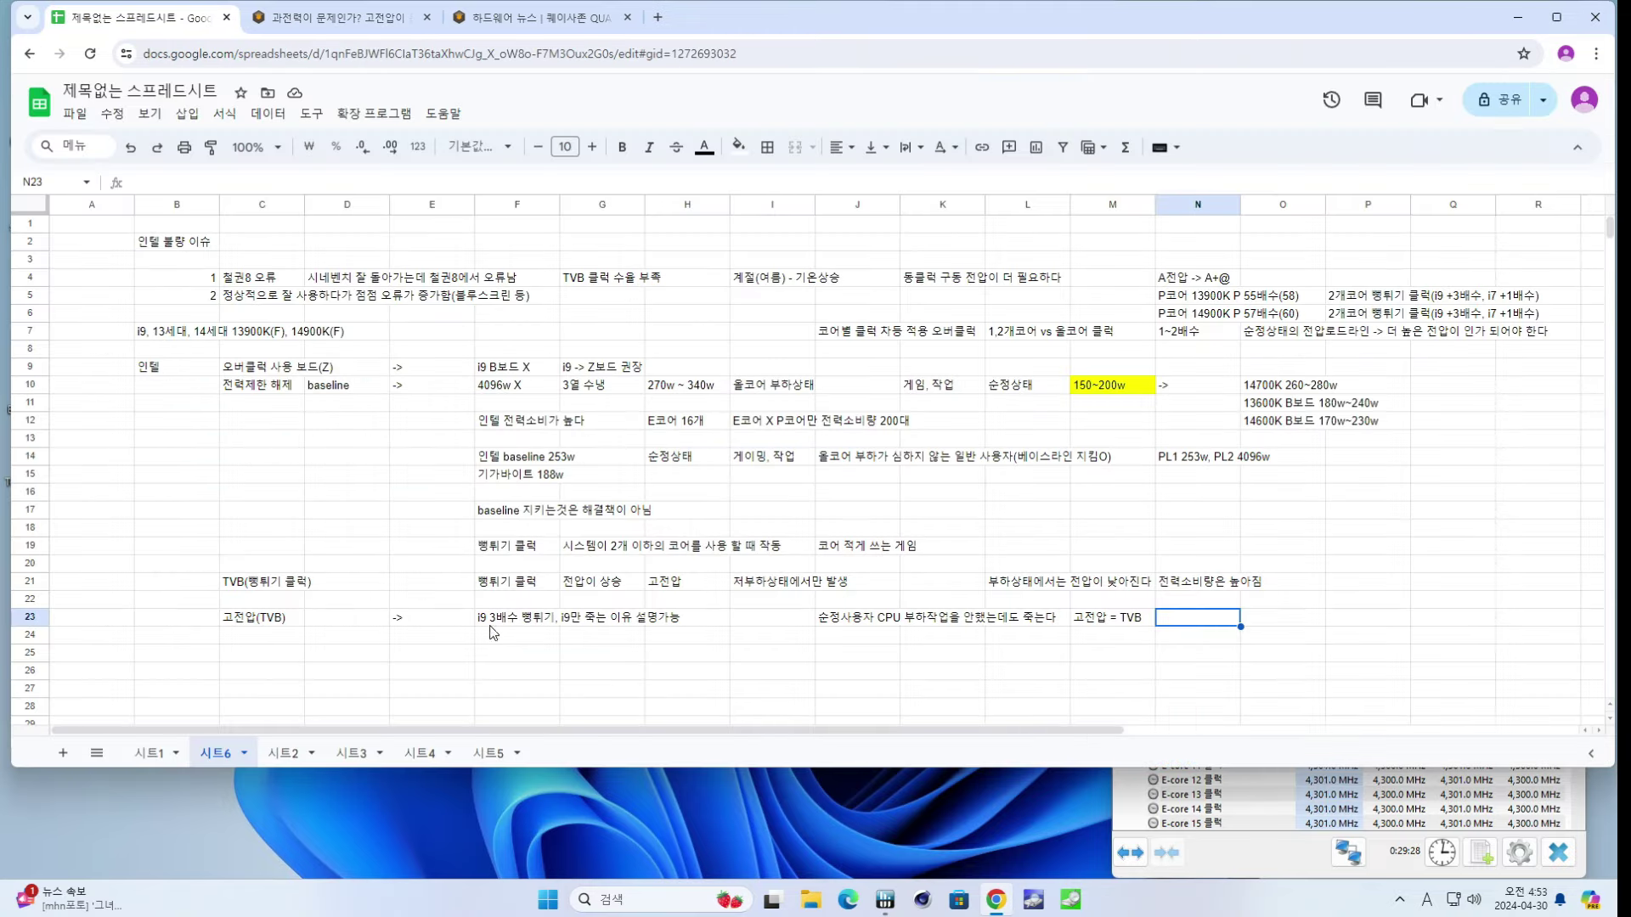
pyautogui.click(255, 618)
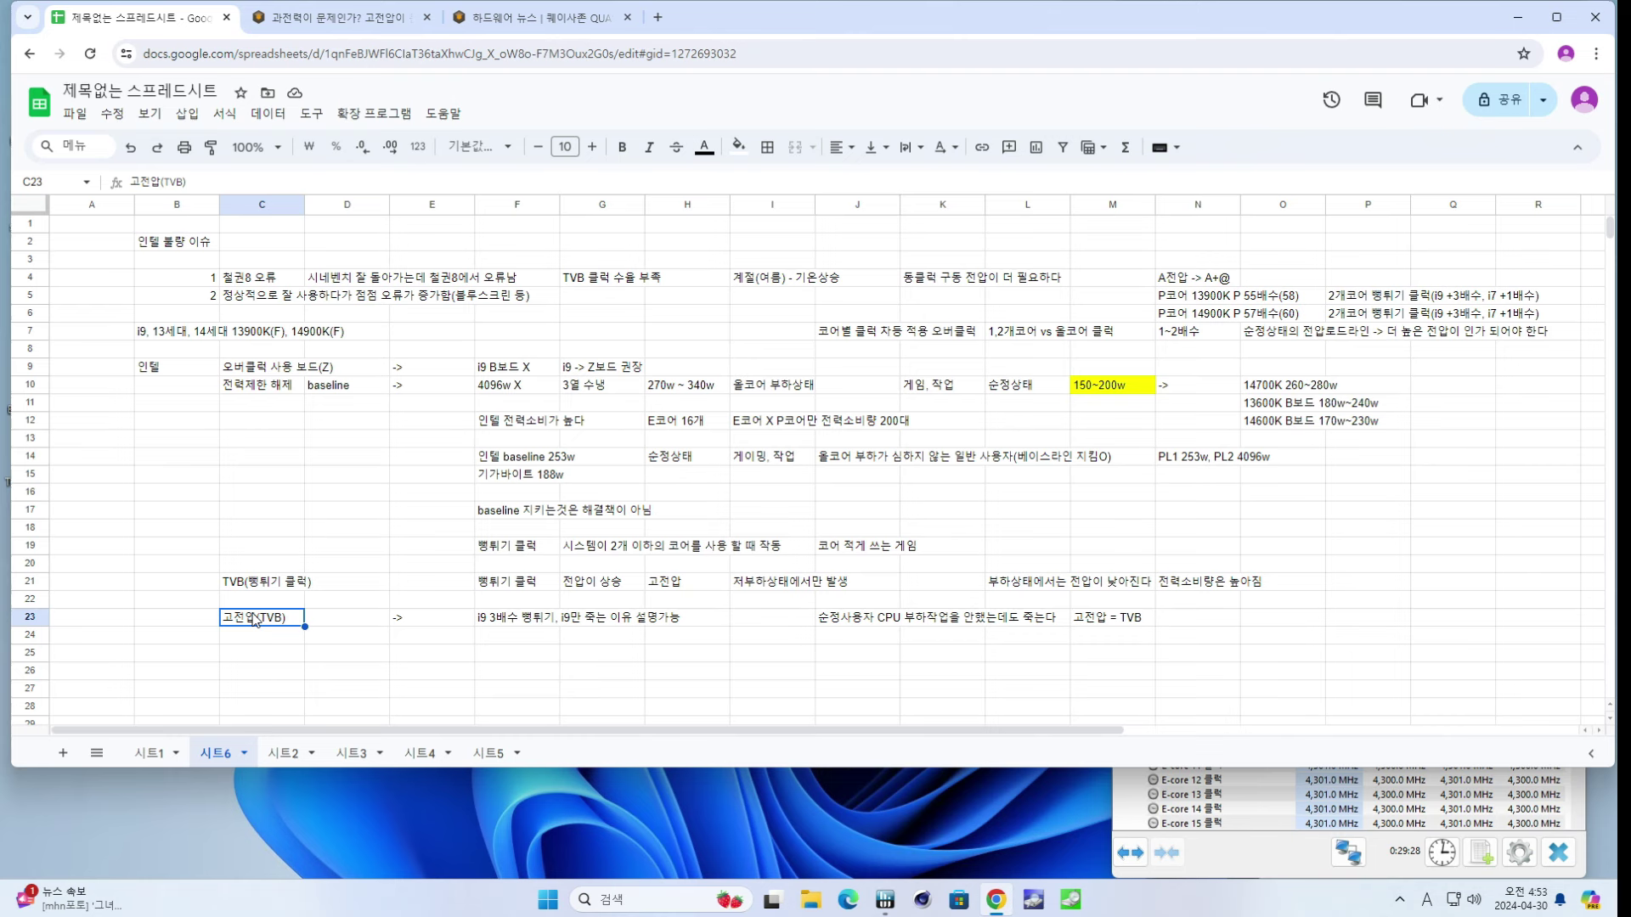
pyautogui.click(267, 656)
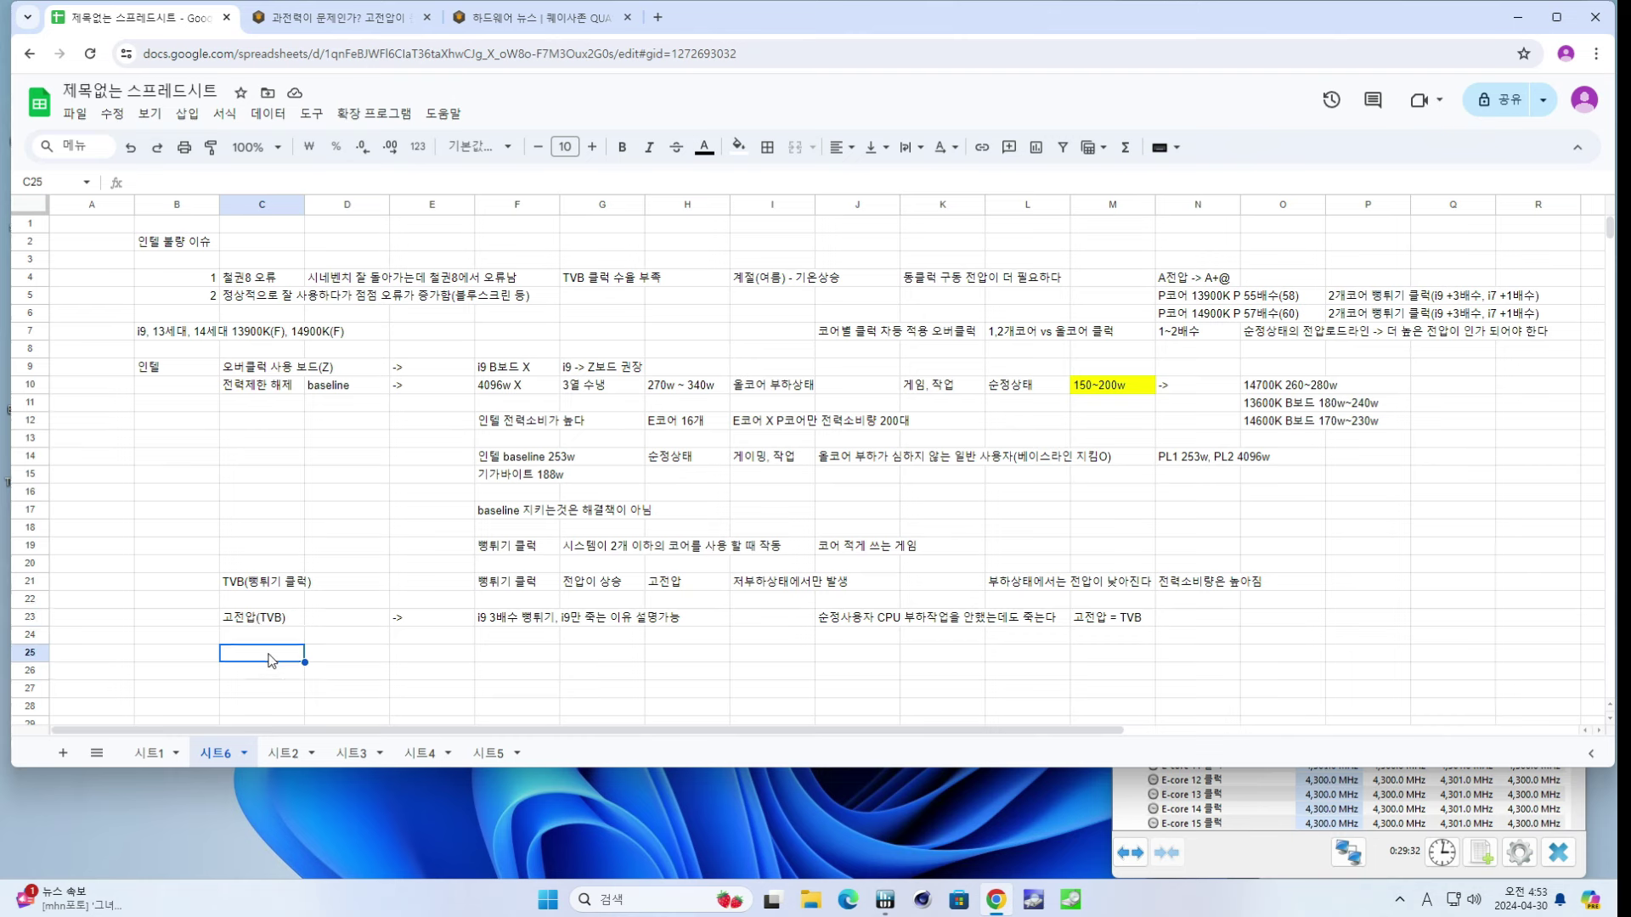
pyautogui.press('Right')
pyautogui.press('Right')
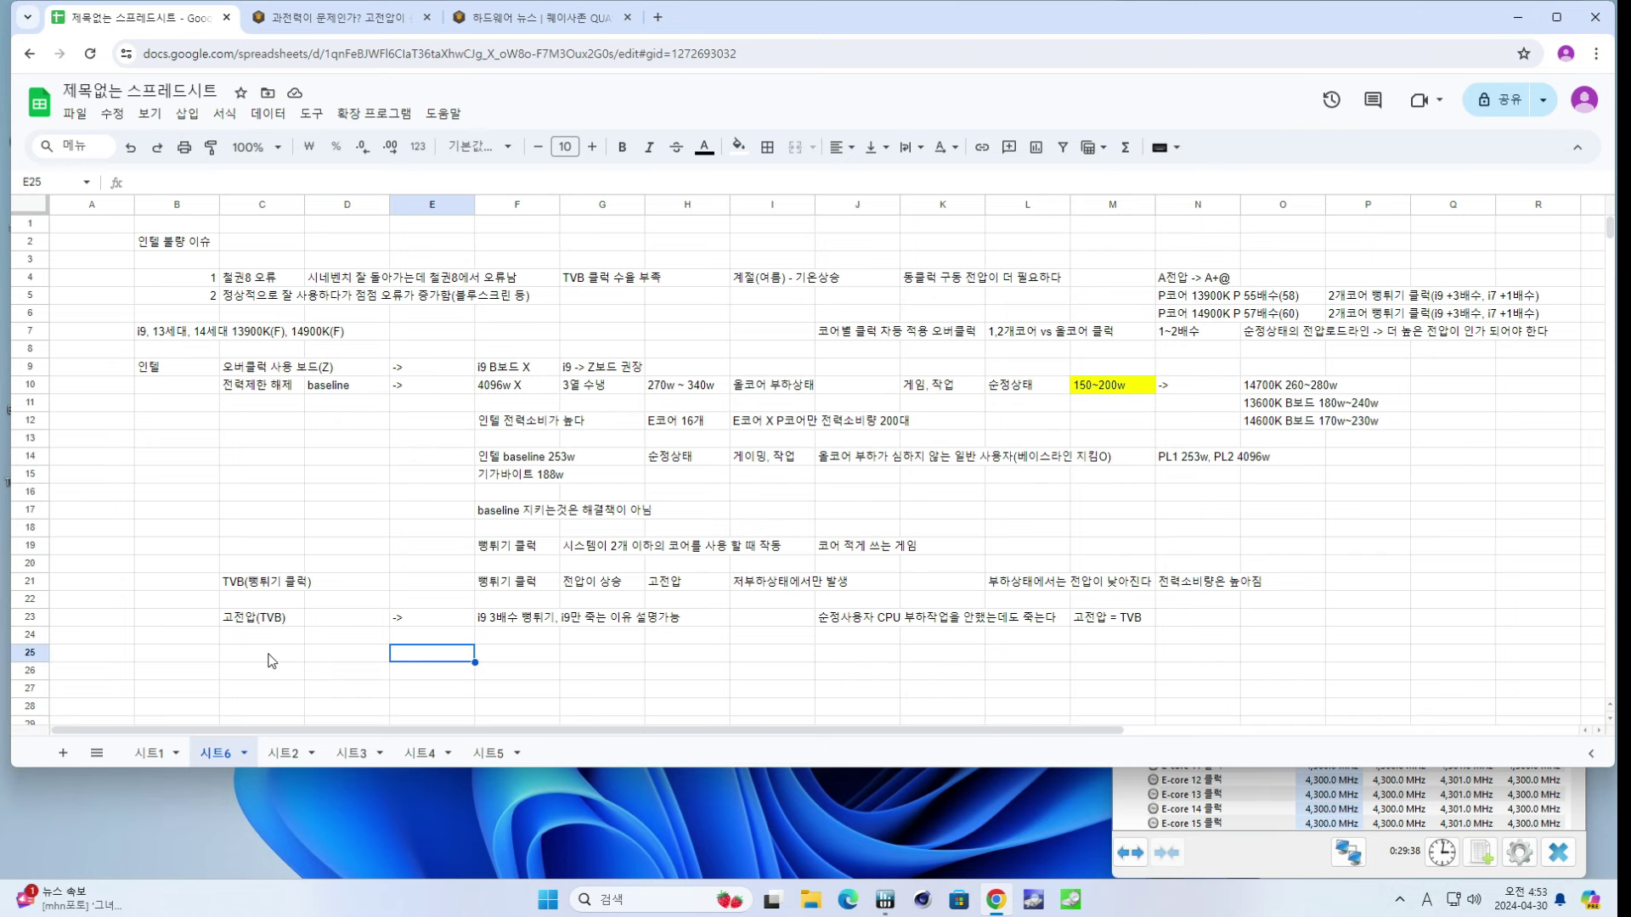
pyautogui.write('djsej')
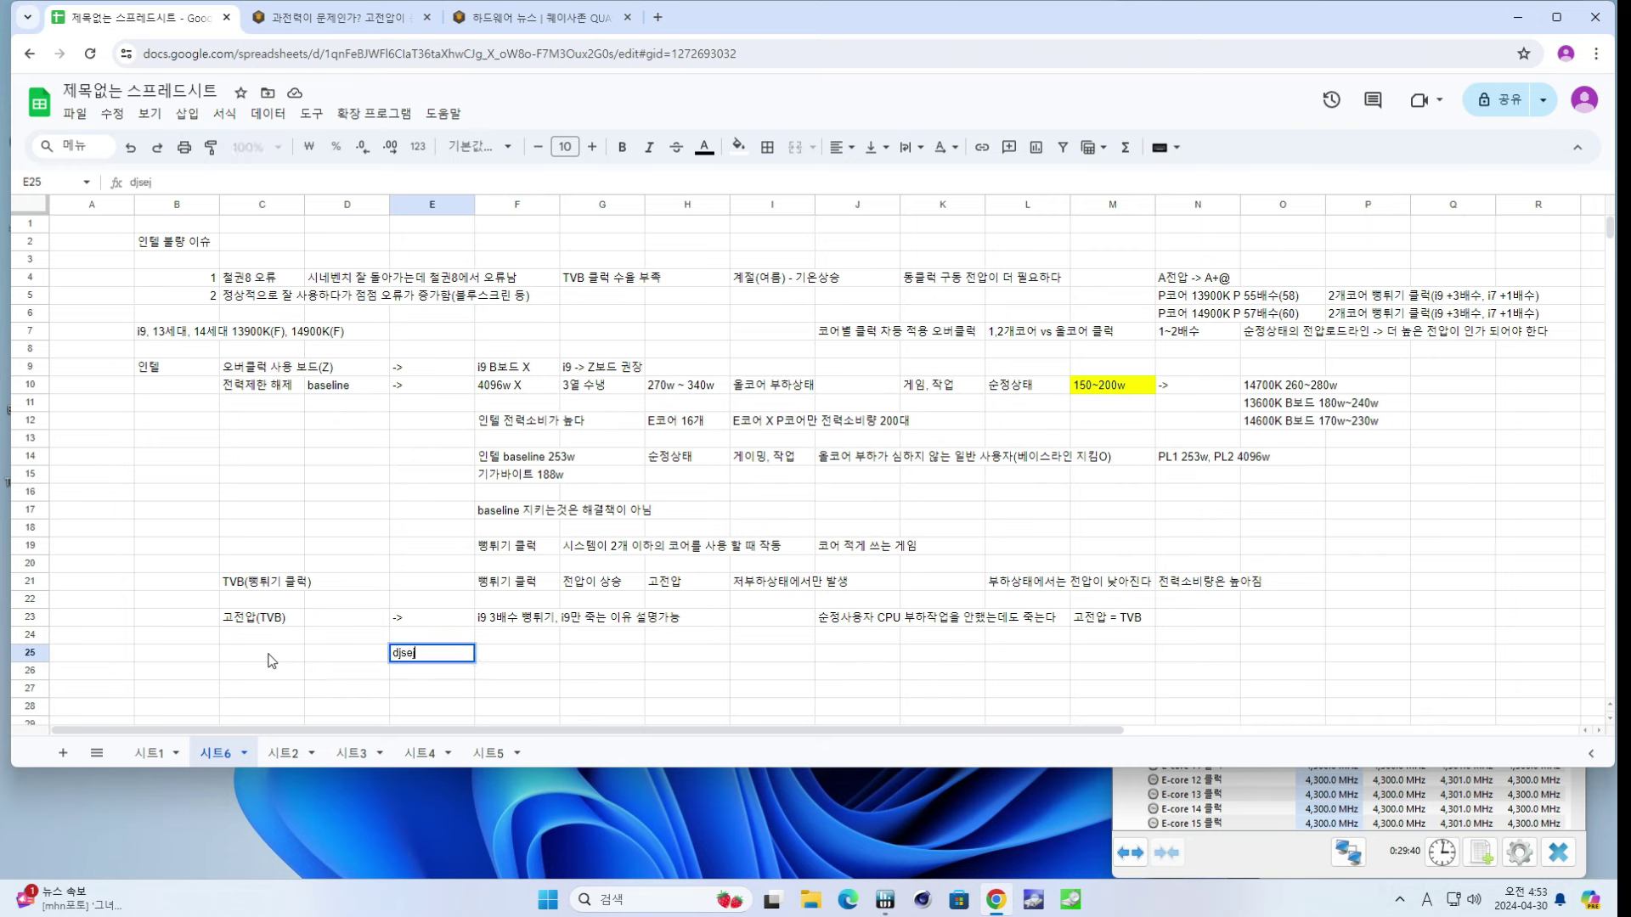
pyautogui.press('Escape')
pyautogui.press('Hangul')
pyautogui.press('Right')
pyautogui.write('언더볼팅')
pyautogui.press('Down')
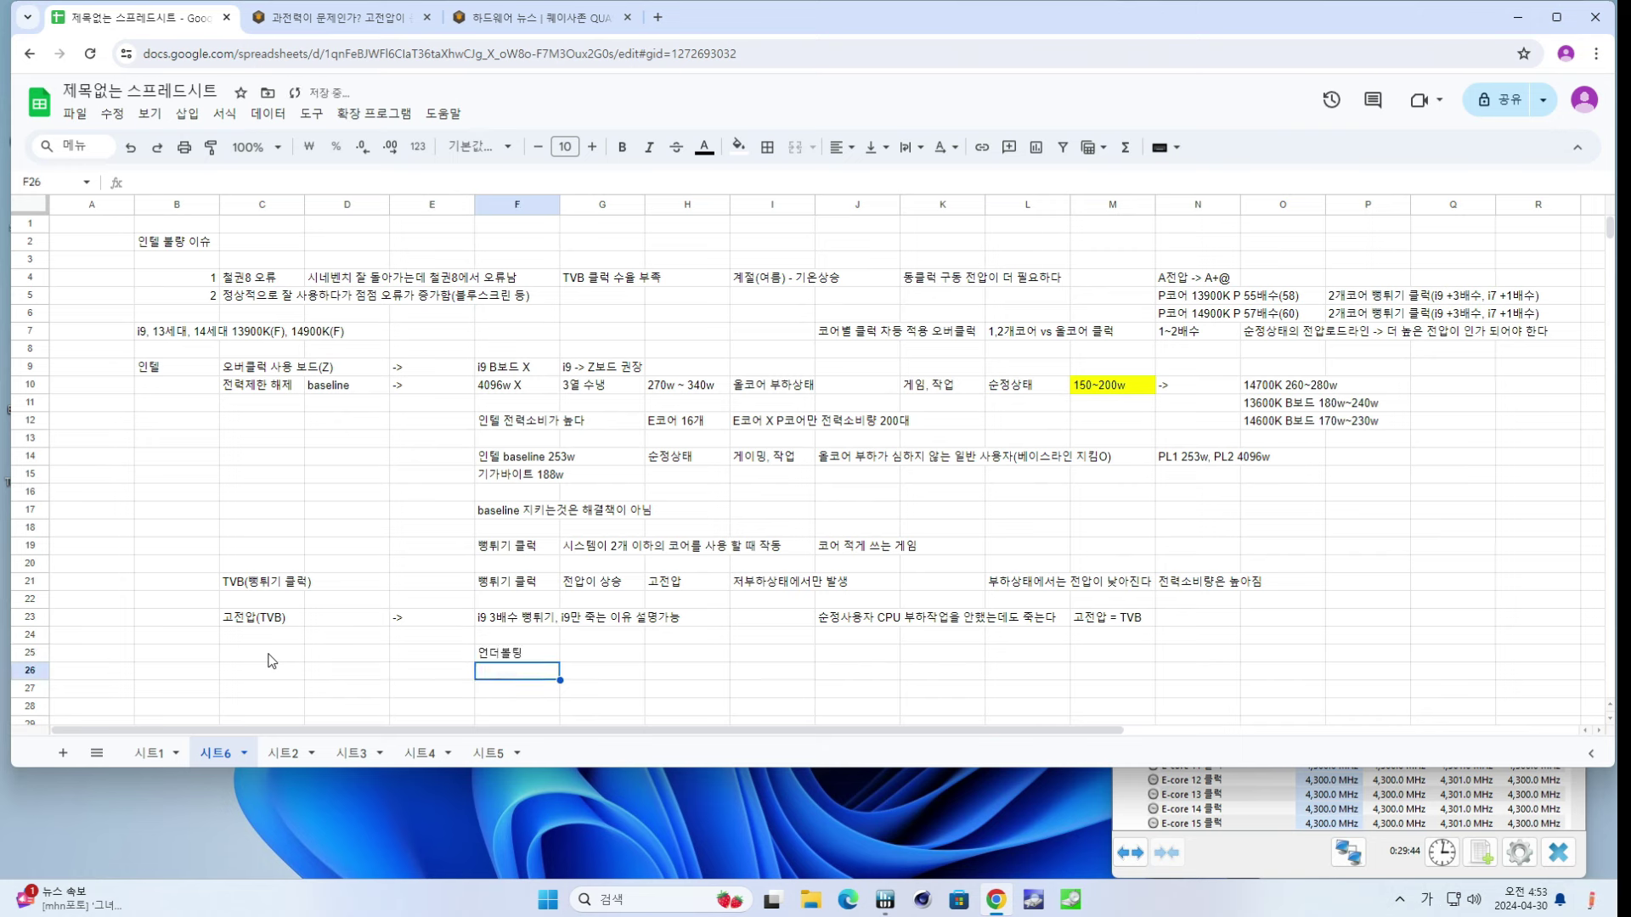
# - Enter "전압을 고정" in G25 and "클럭을 고정" in G26
pyautogui.press('Up')
pyautogui.press('Right')
pyautogui.write('전압')
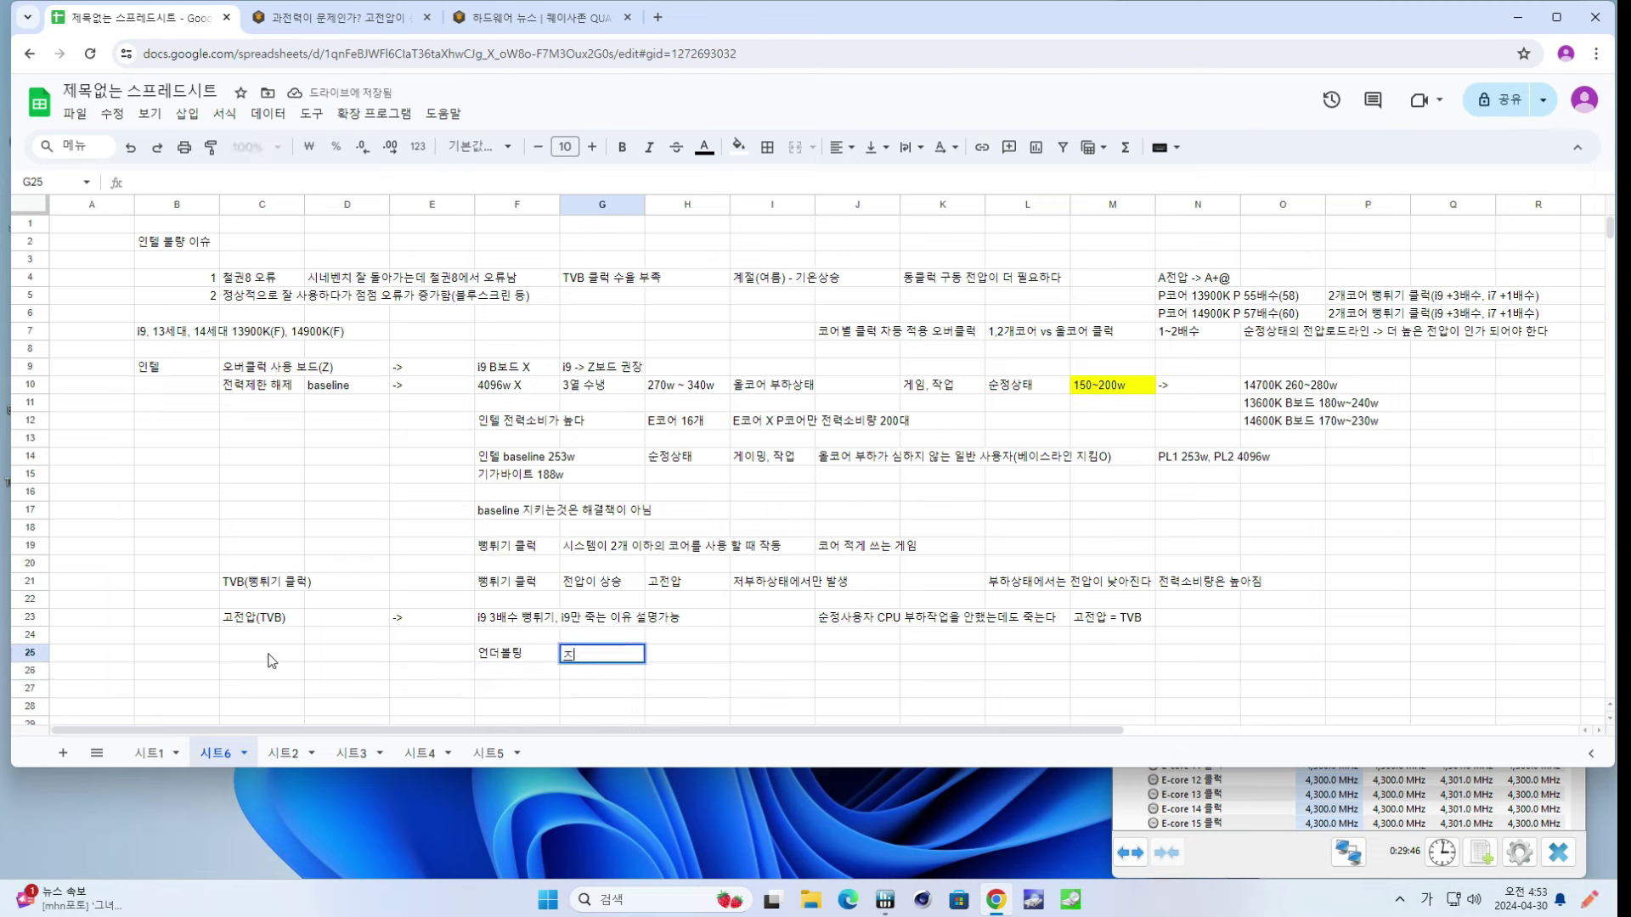
pyautogui.write('을 고정')
pyautogui.press('Return')
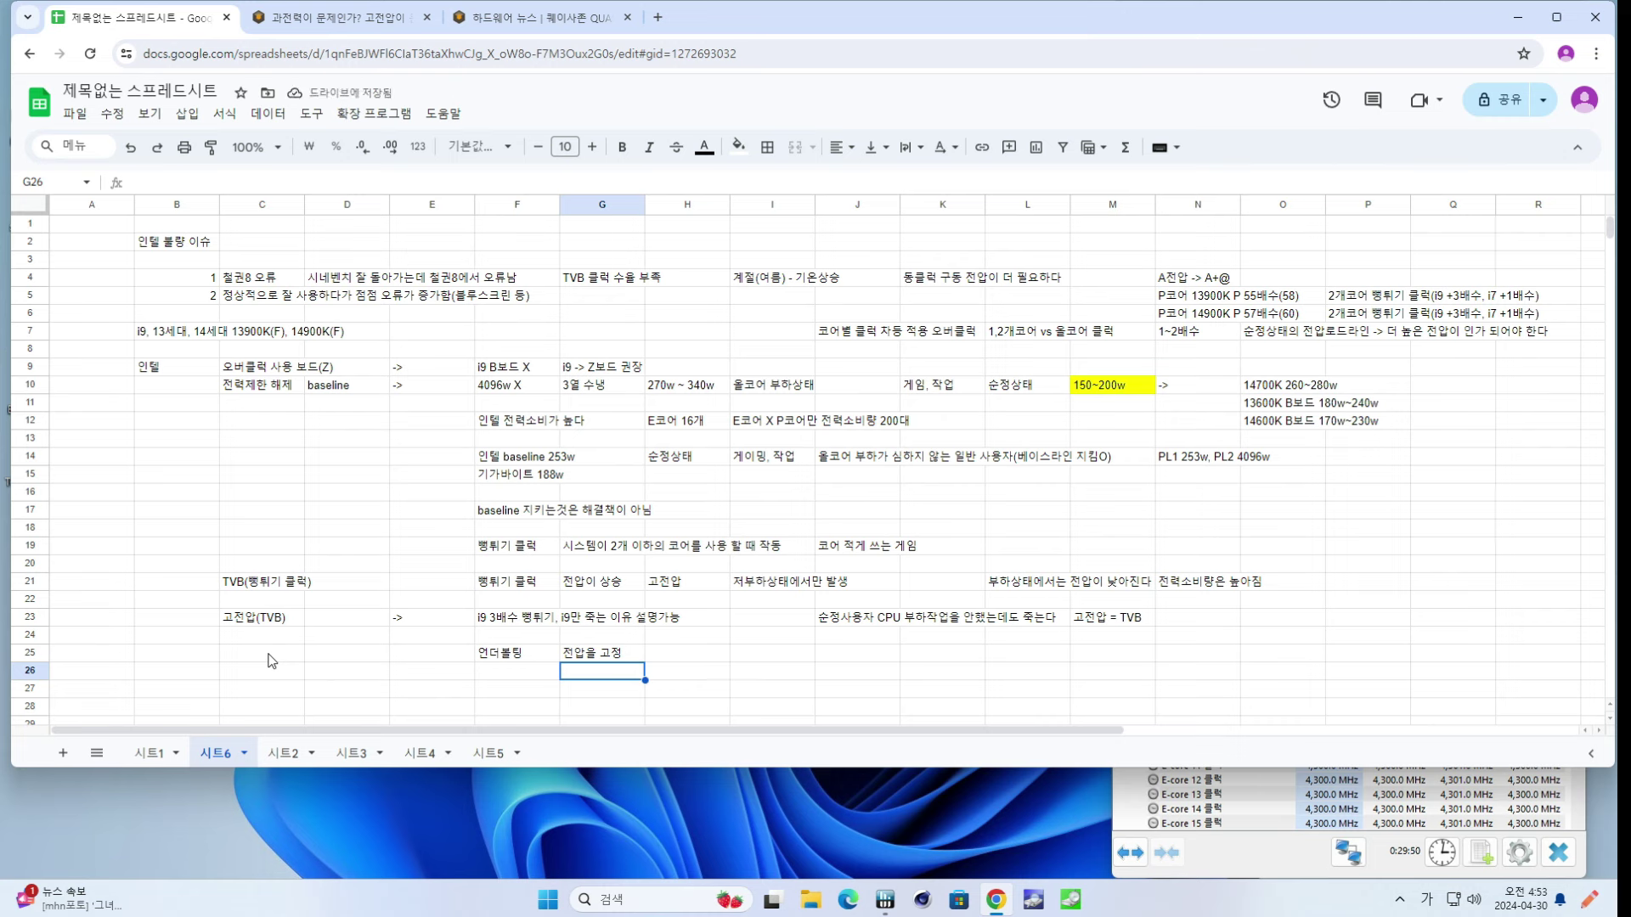
pyautogui.write('클럭을 고정')
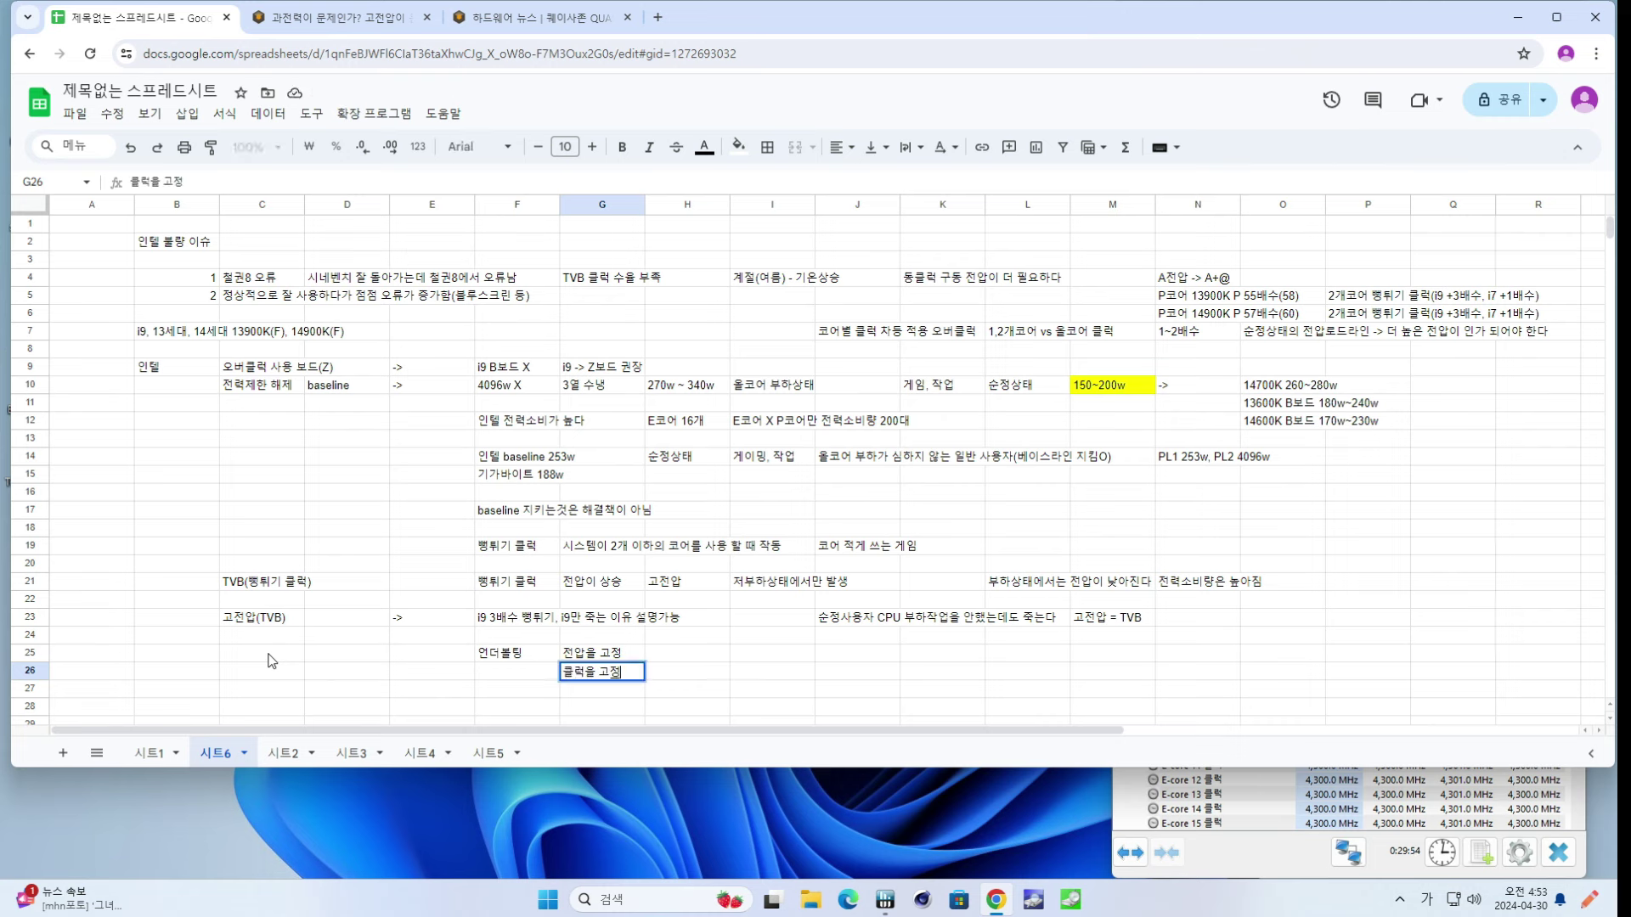
pyautogui.press('Return')
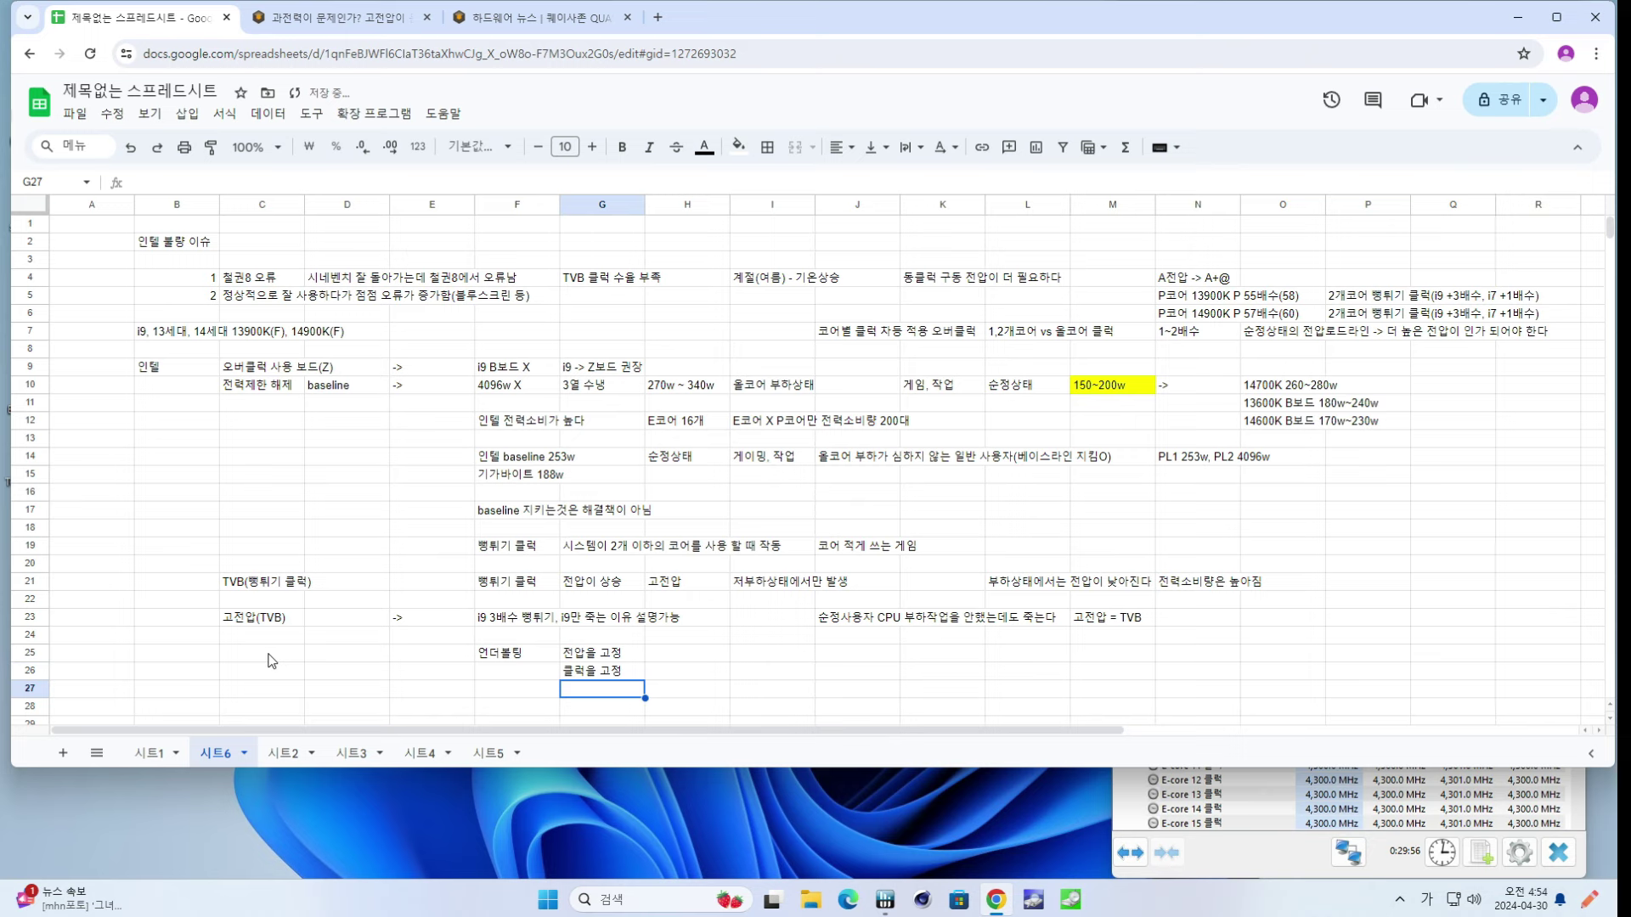
pyautogui.press('Up')
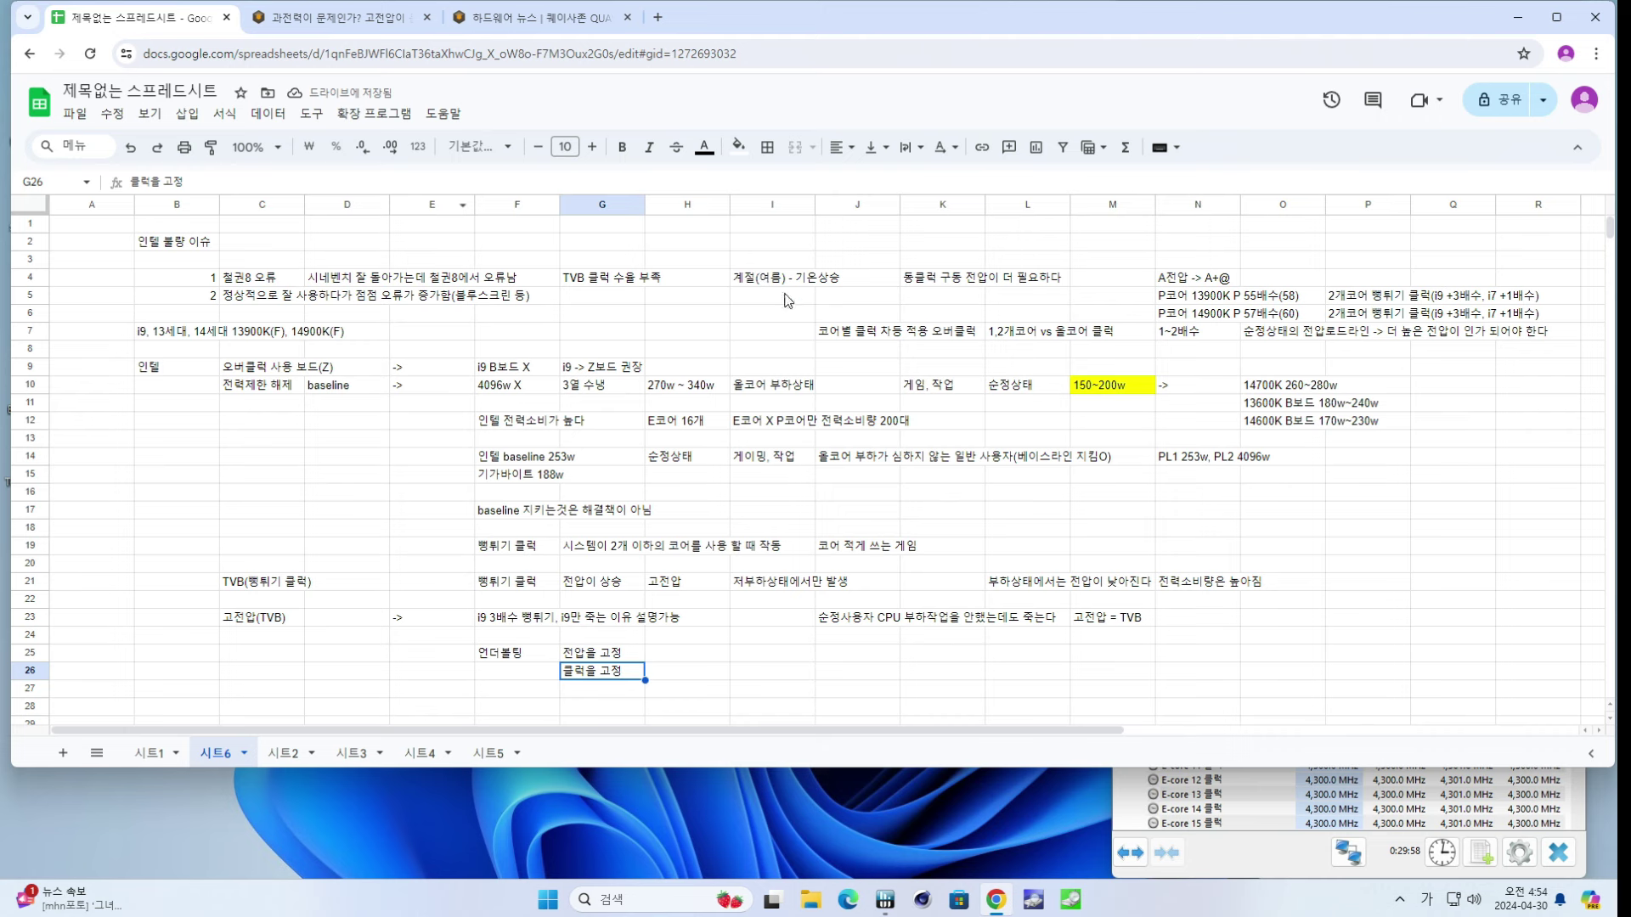
pyautogui.click(836, 336)
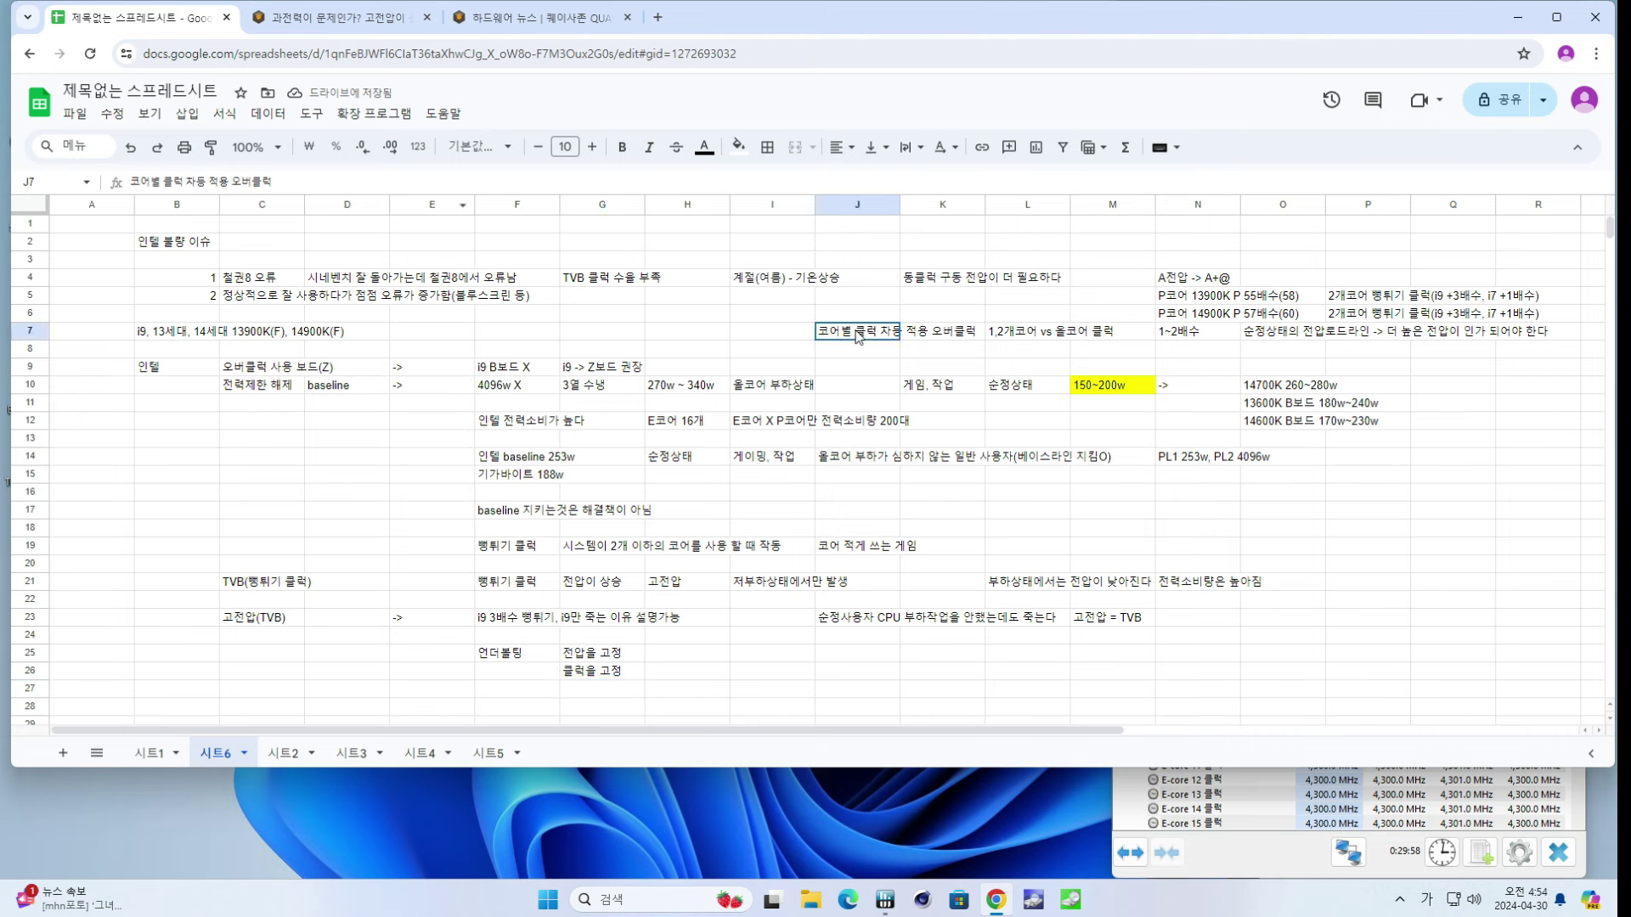
pyautogui.click(578, 673)
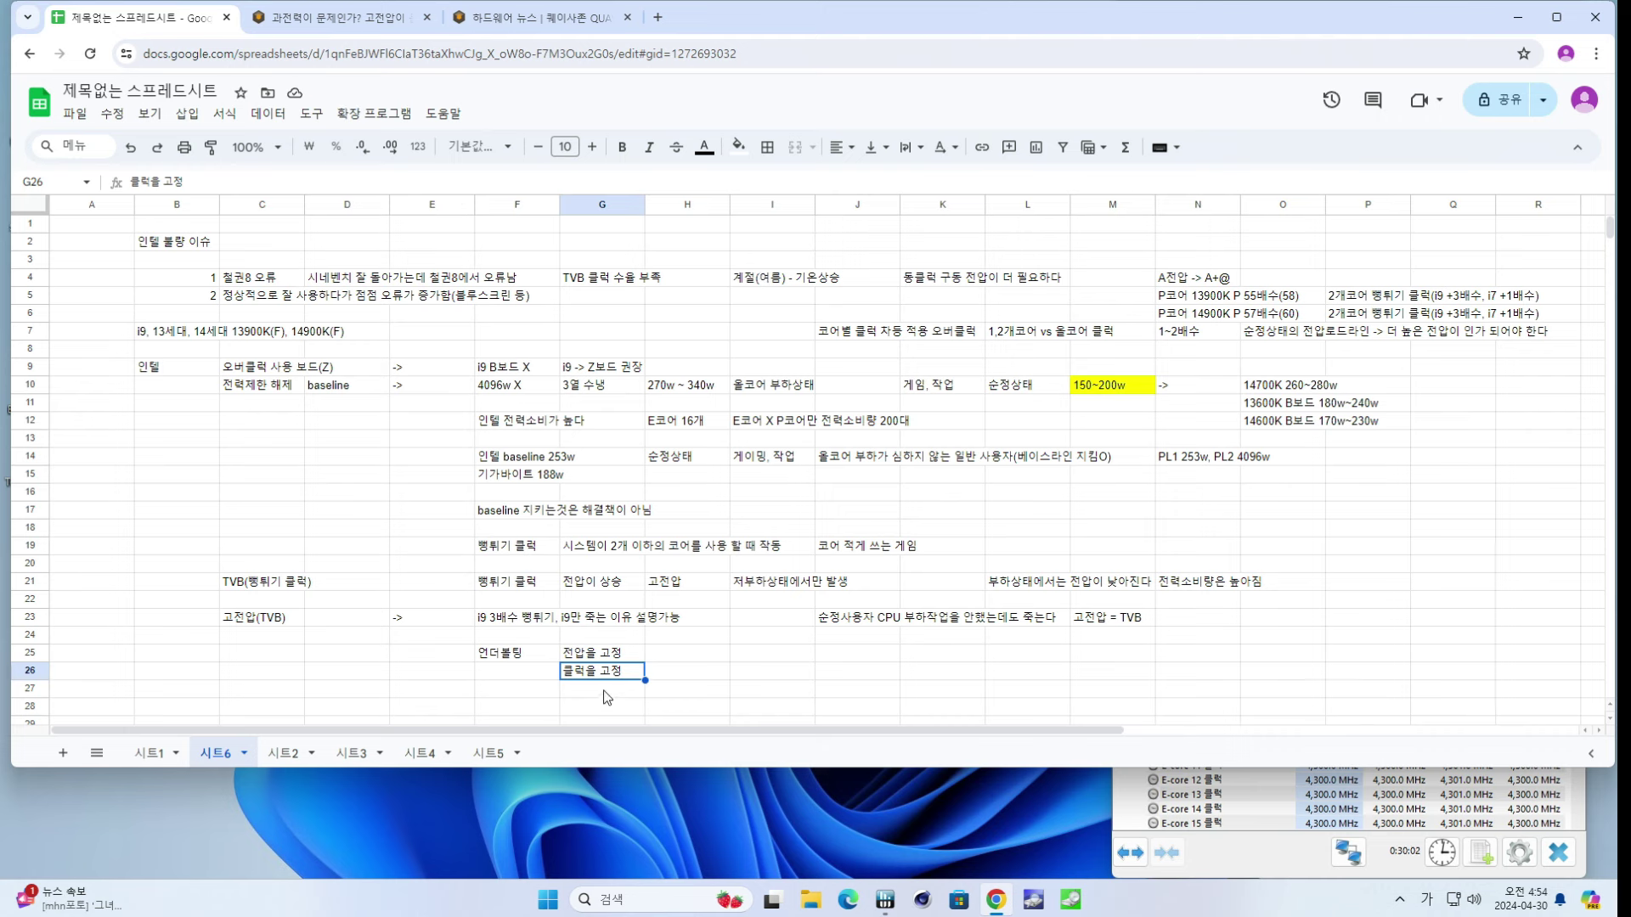
# - Insert "하향" before "고정" in G25 and G26 so they read "전압을 하향 고정" and "클럭을 하향 고정"
pyautogui.click(606, 694)
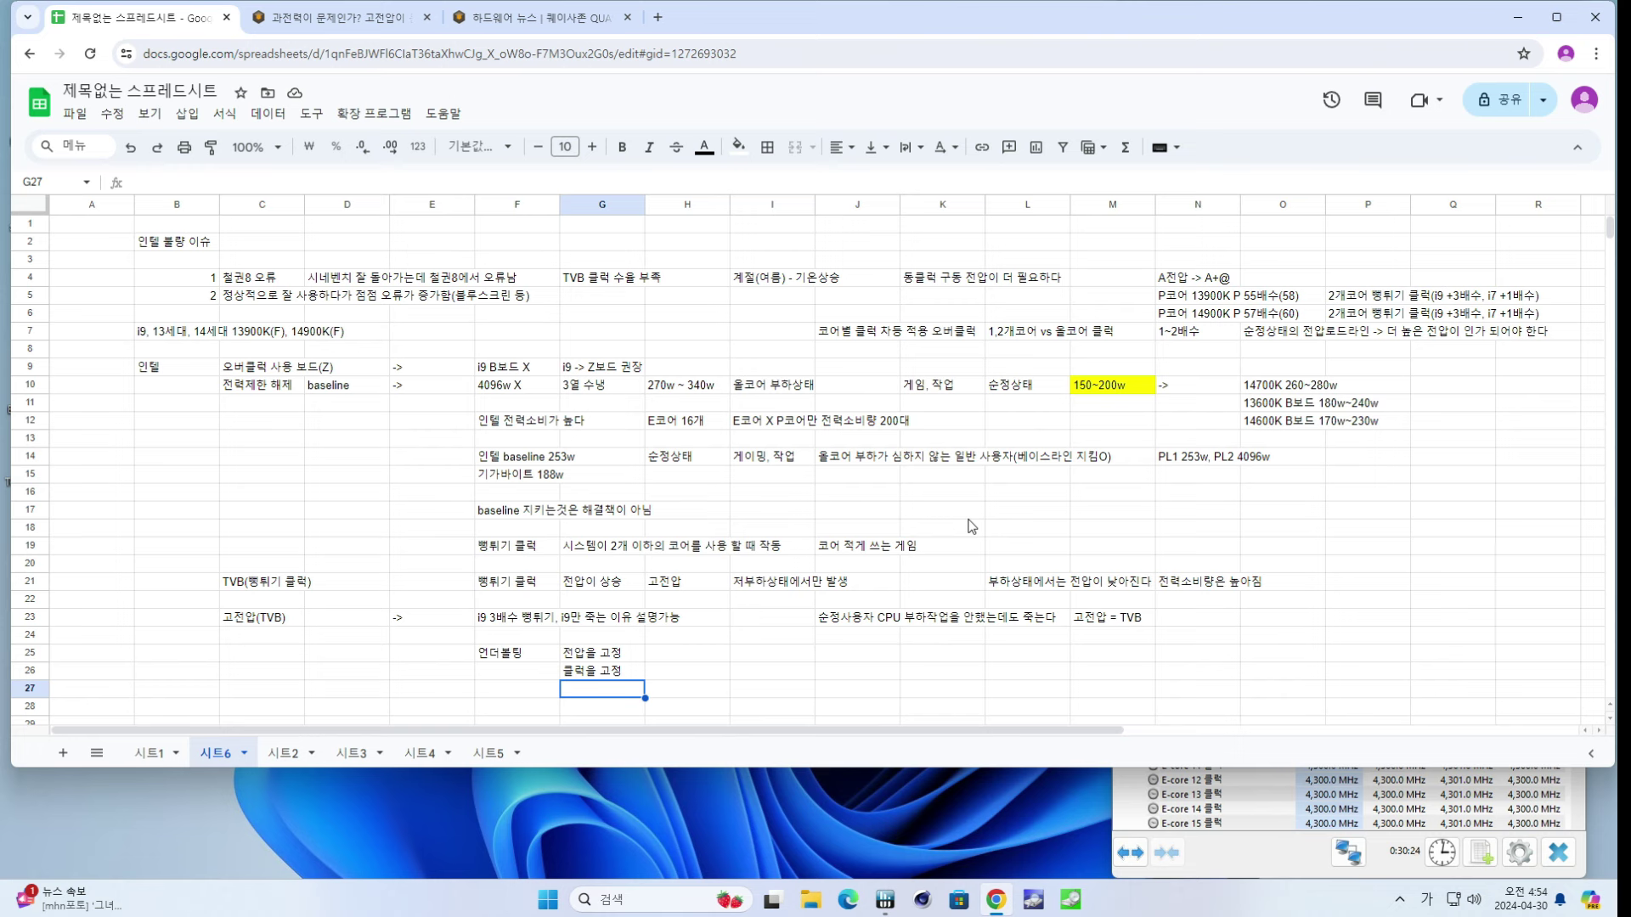
pyautogui.press('Left')
pyautogui.press('Up')
pyautogui.press('Up')
pyautogui.press('Right')
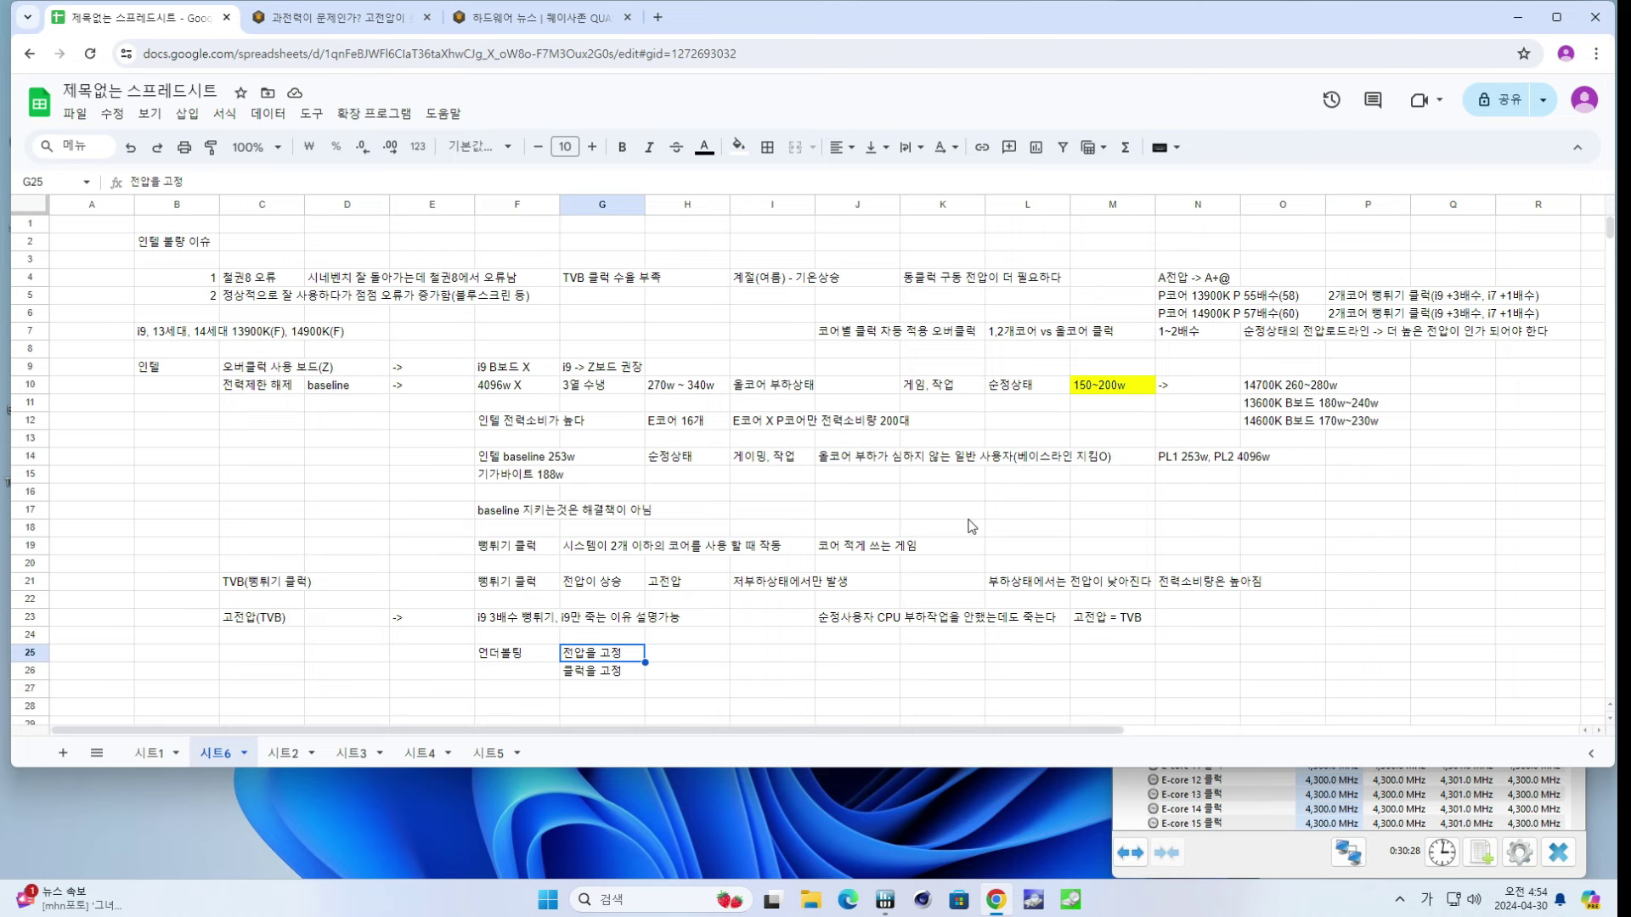
pyautogui.press('F2')
pyautogui.press('Left')
pyautogui.press('Left')
pyautogui.write('하향')
pyautogui.press('Return')
pyautogui.press('F2')
pyautogui.press('Left')
pyautogui.press('Left')
pyautogui.write('하향')
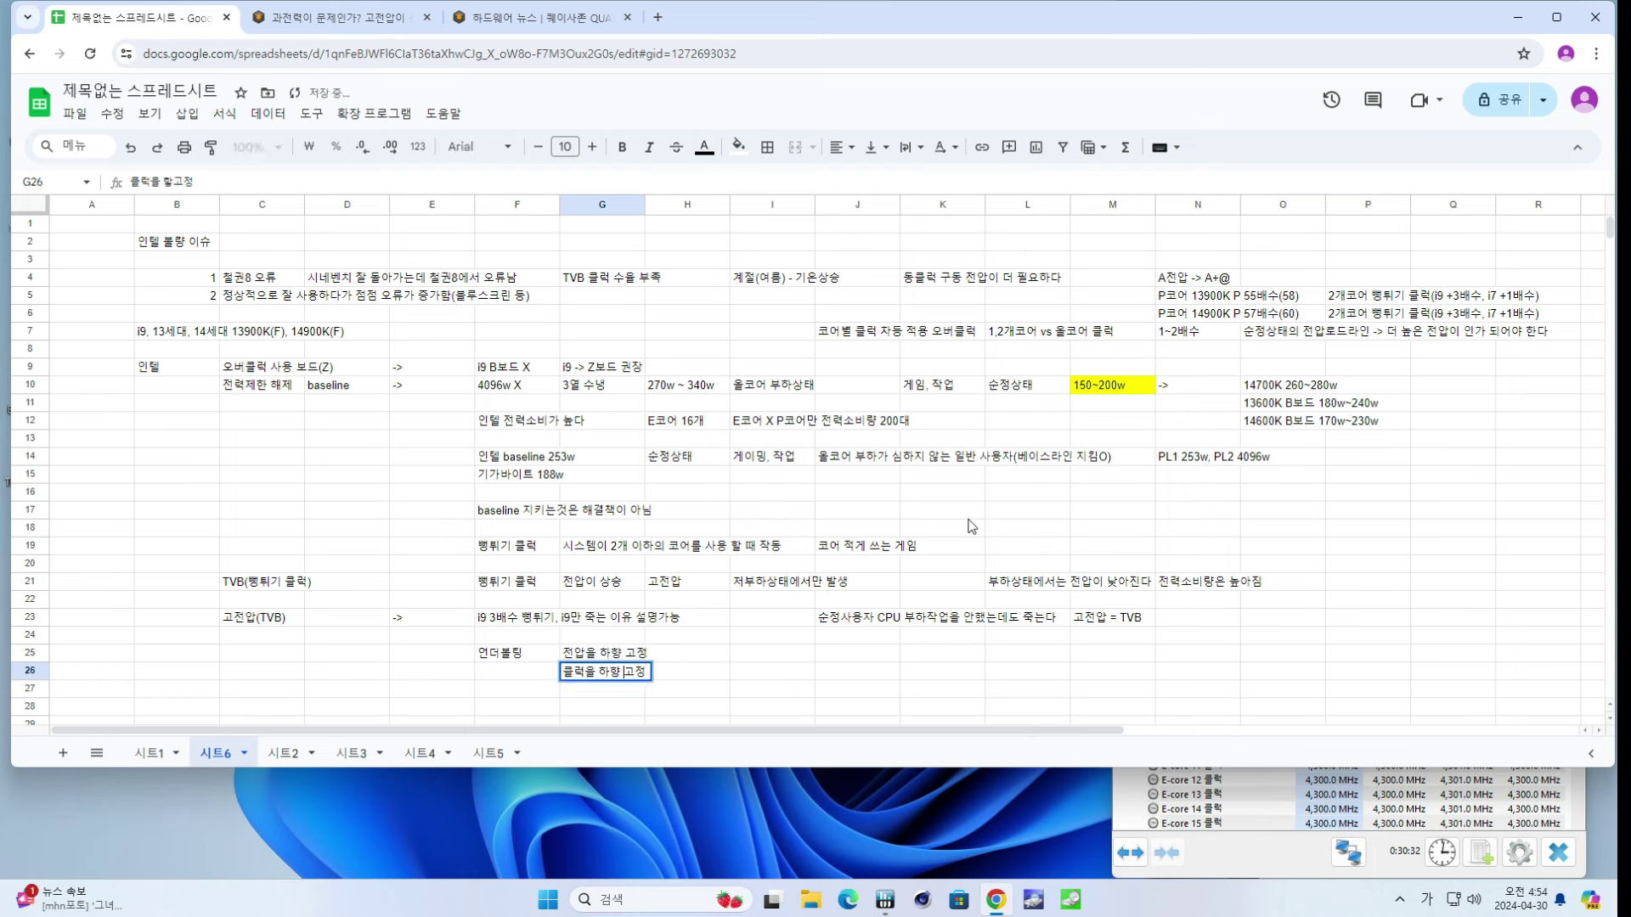
pyautogui.press('Return')
# - Enter the question "과연 문제가 생겼을까?" in I25
pyautogui.press('Up')
pyautogui.press('Up')
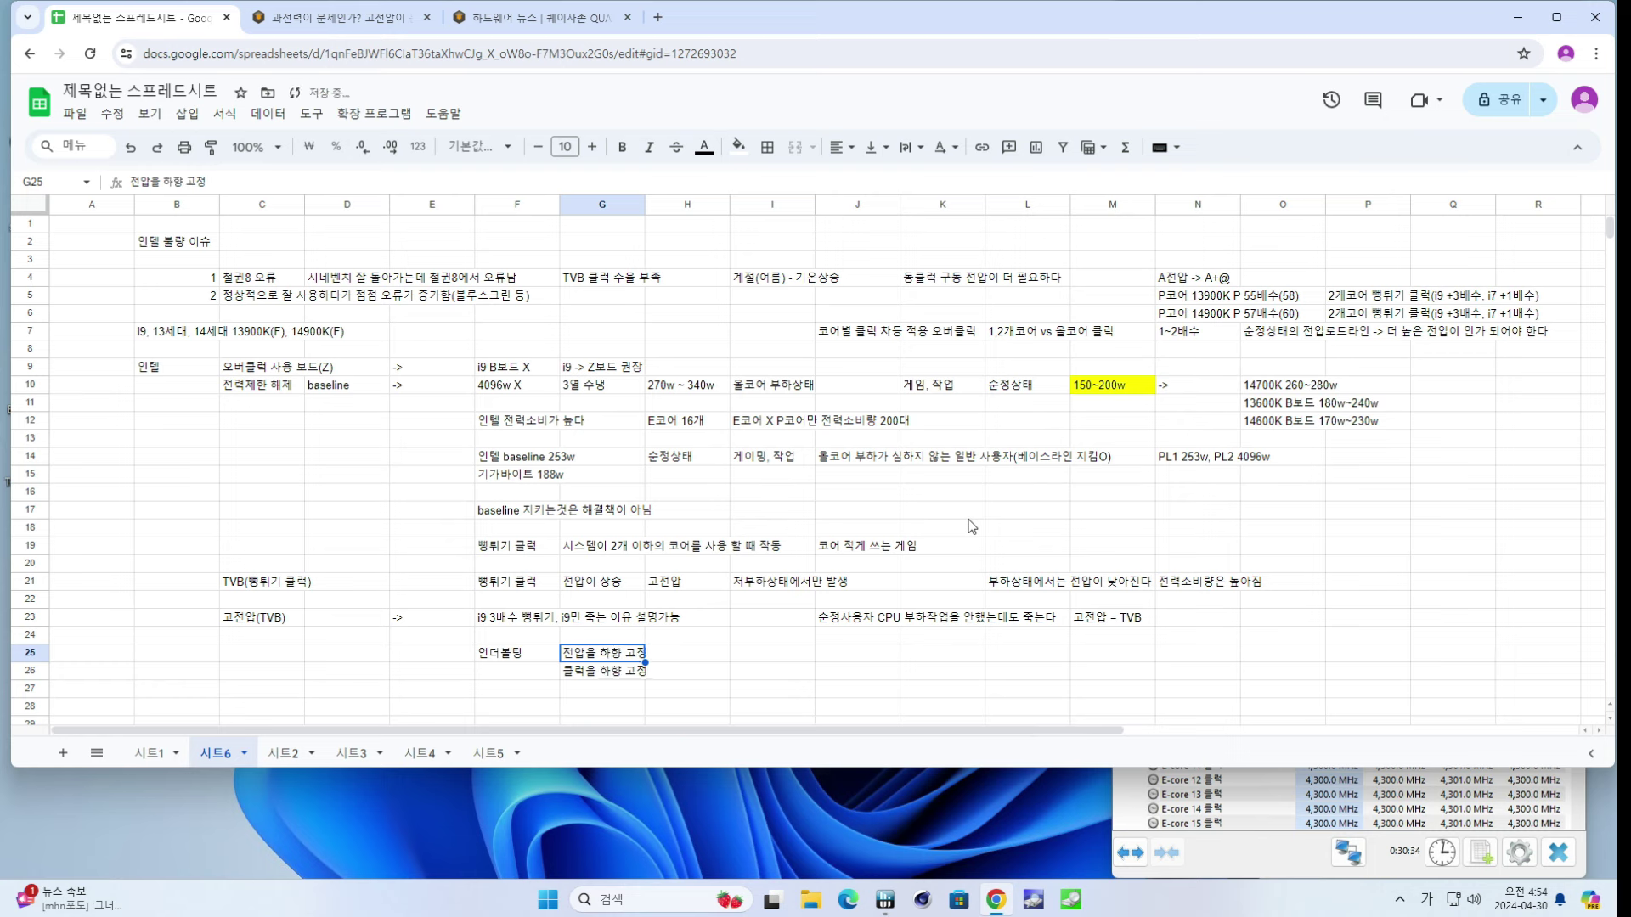
pyautogui.press('Right')
pyautogui.press('Right')
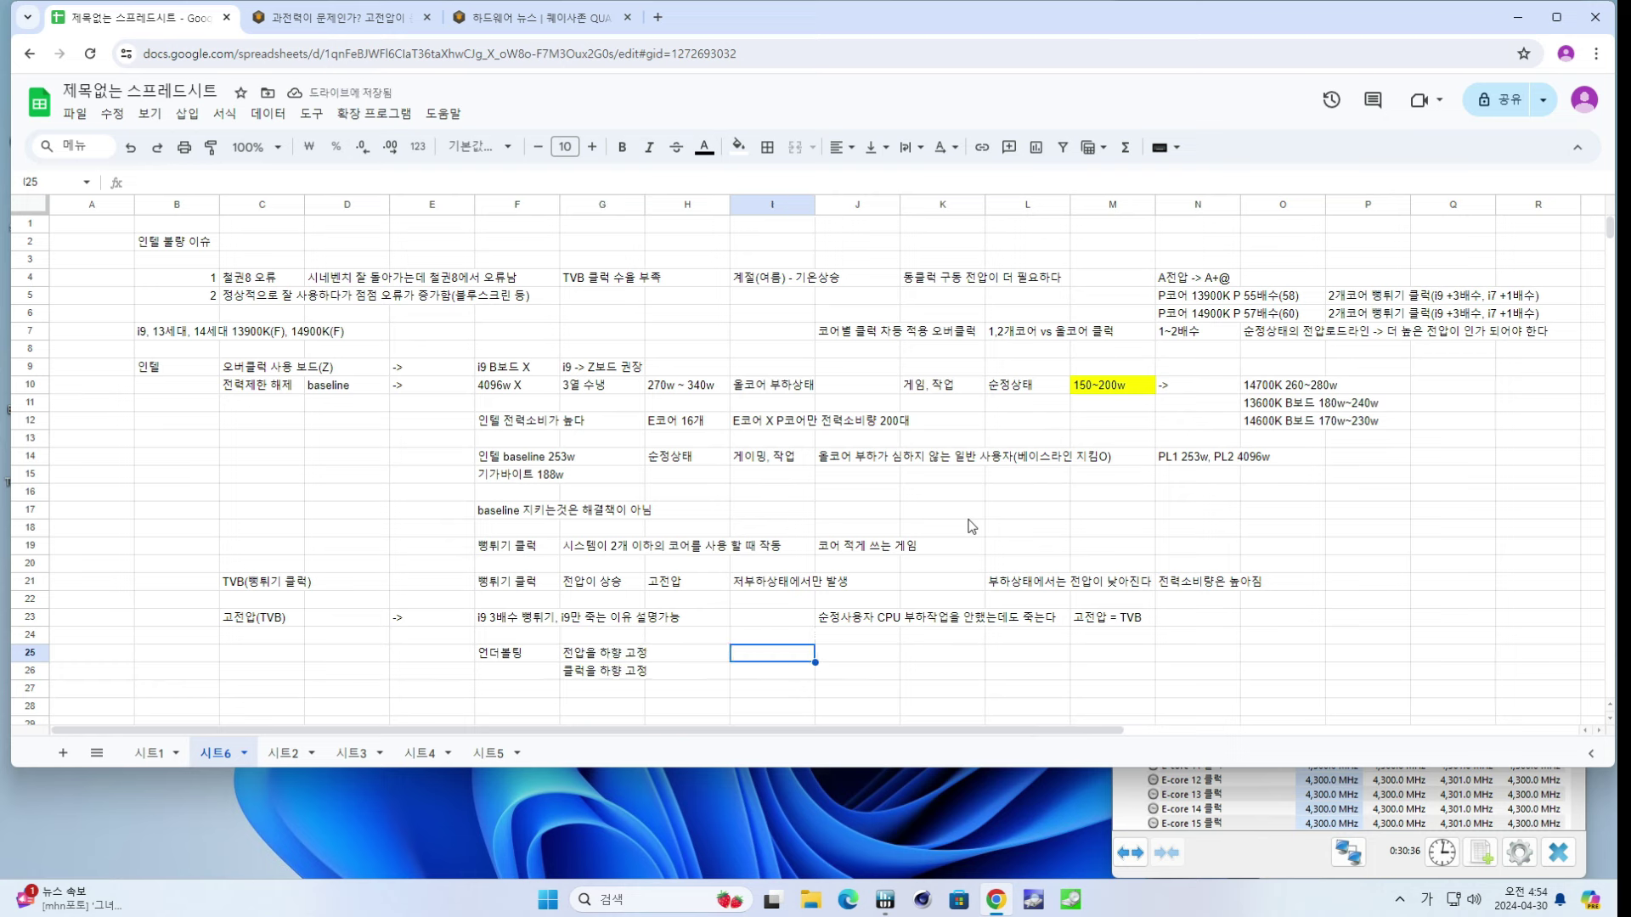
pyautogui.write('과연 문제가 생')
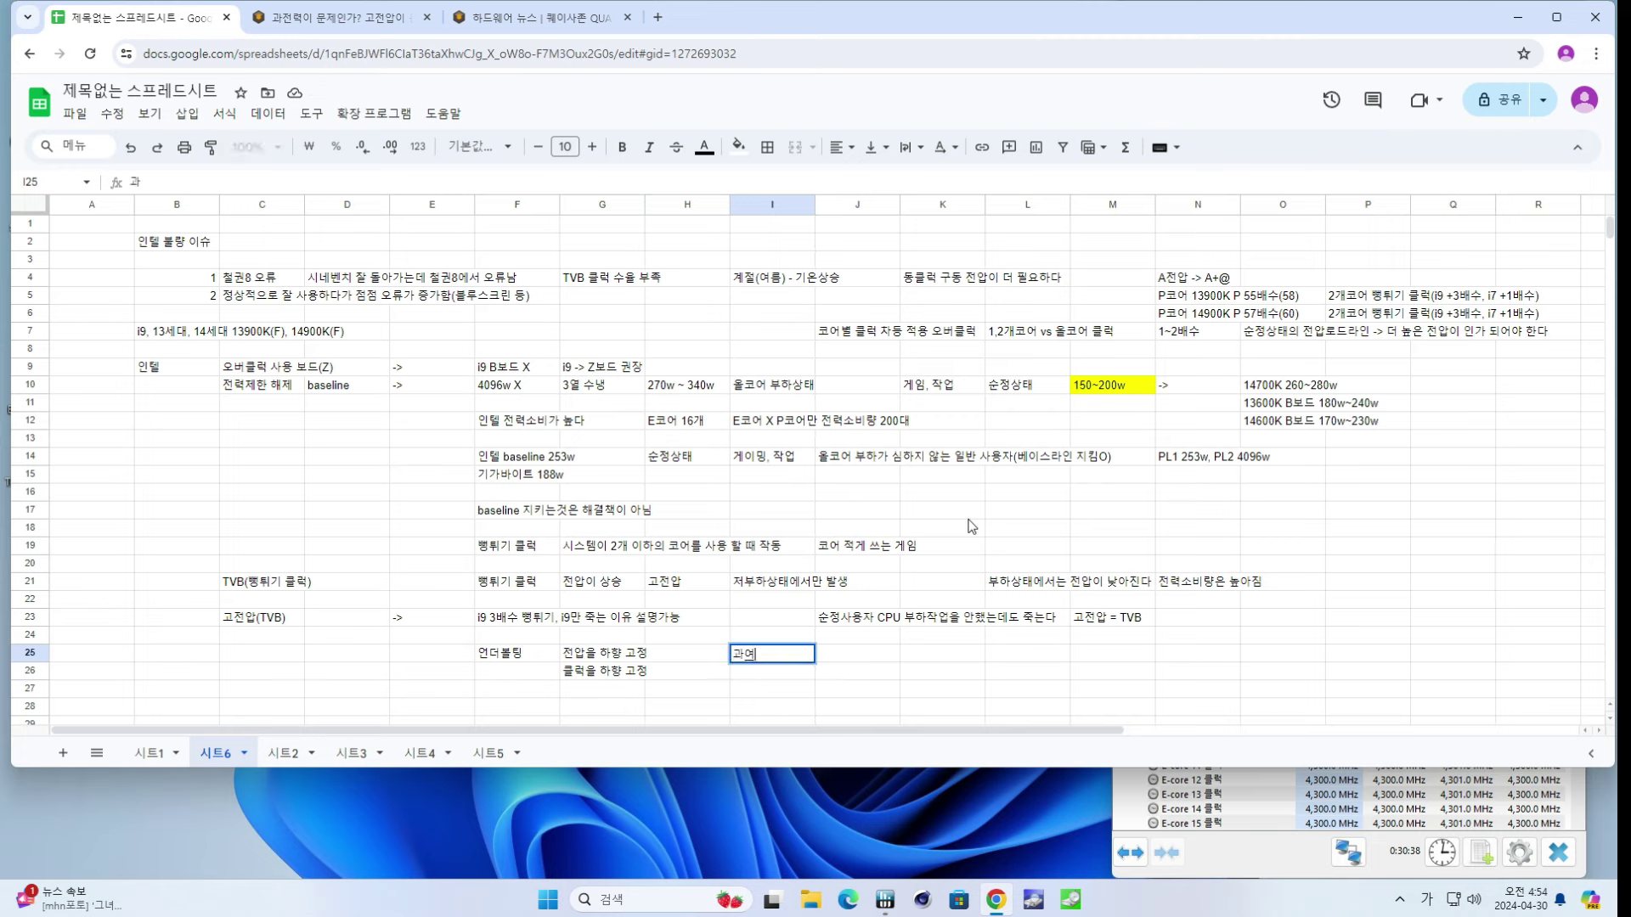
pyautogui.write('겼')
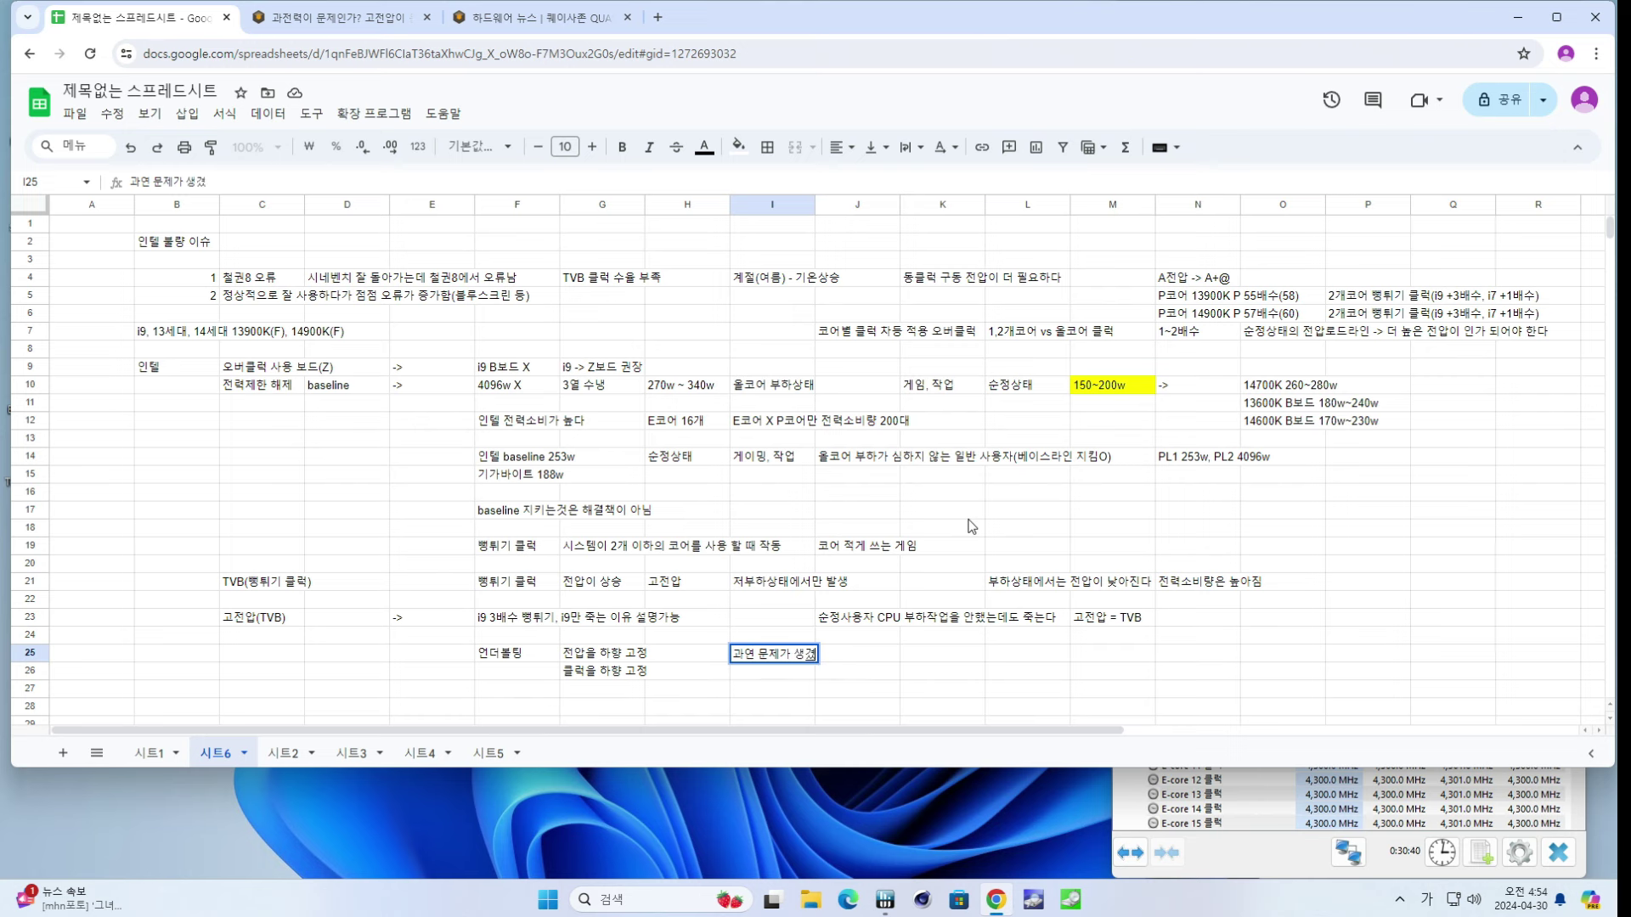
pyautogui.write('이을까?')
pyautogui.press('Return')
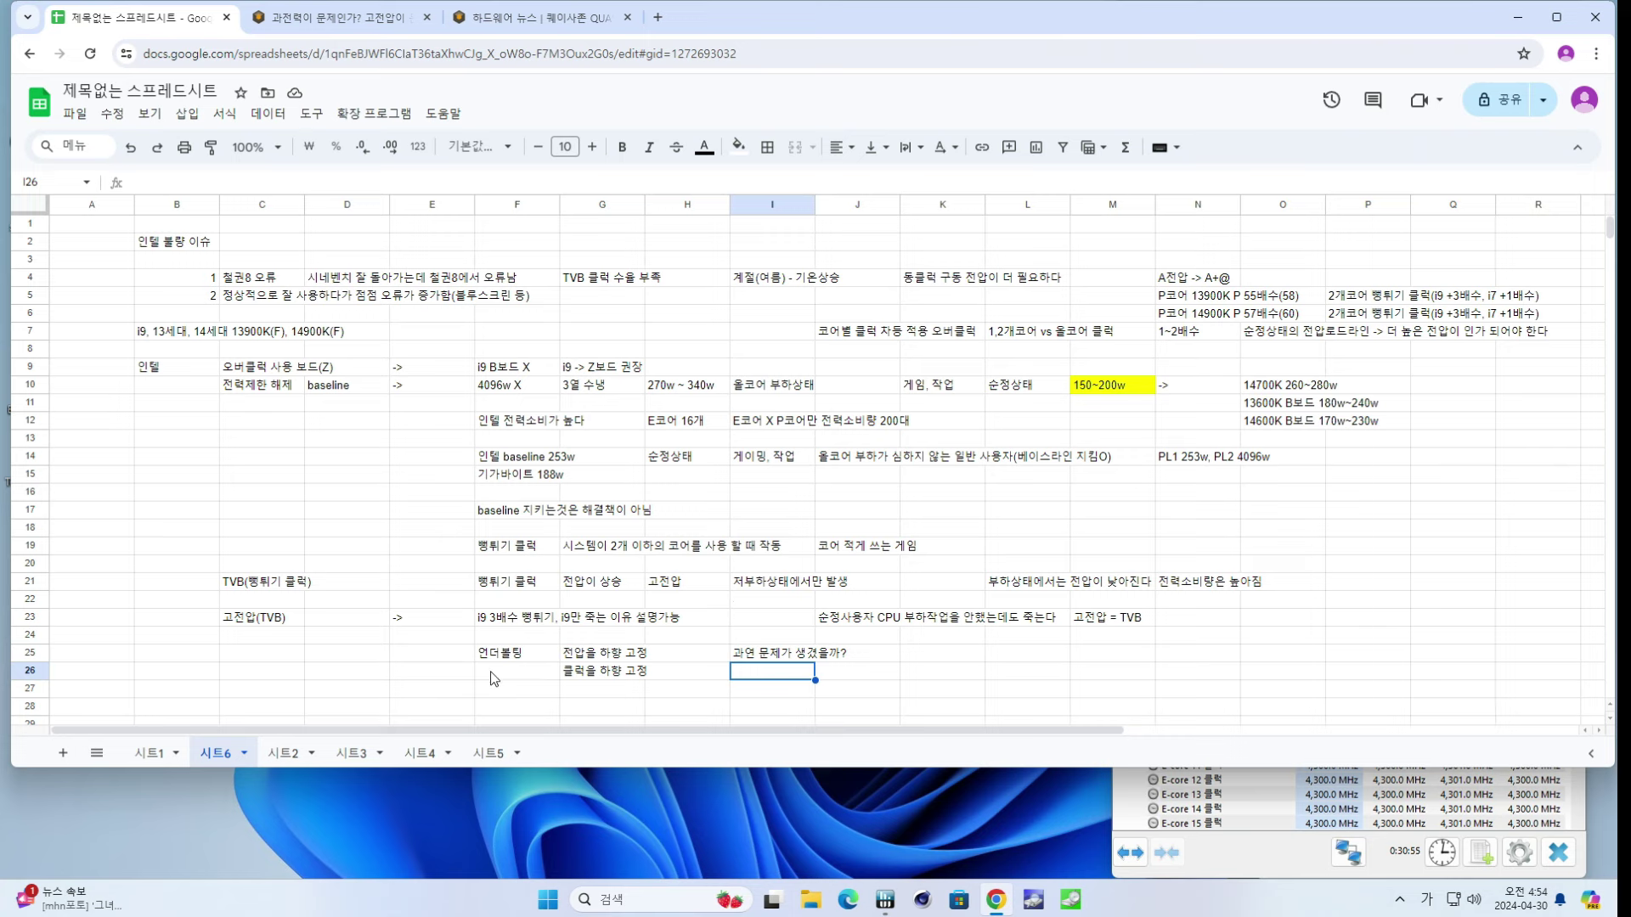
# - Enter "오버클럭(고전압)" in K25, beside the question about whether problems occurred
pyautogui.moveTo(501, 655); pyautogui.dragTo(603, 678)
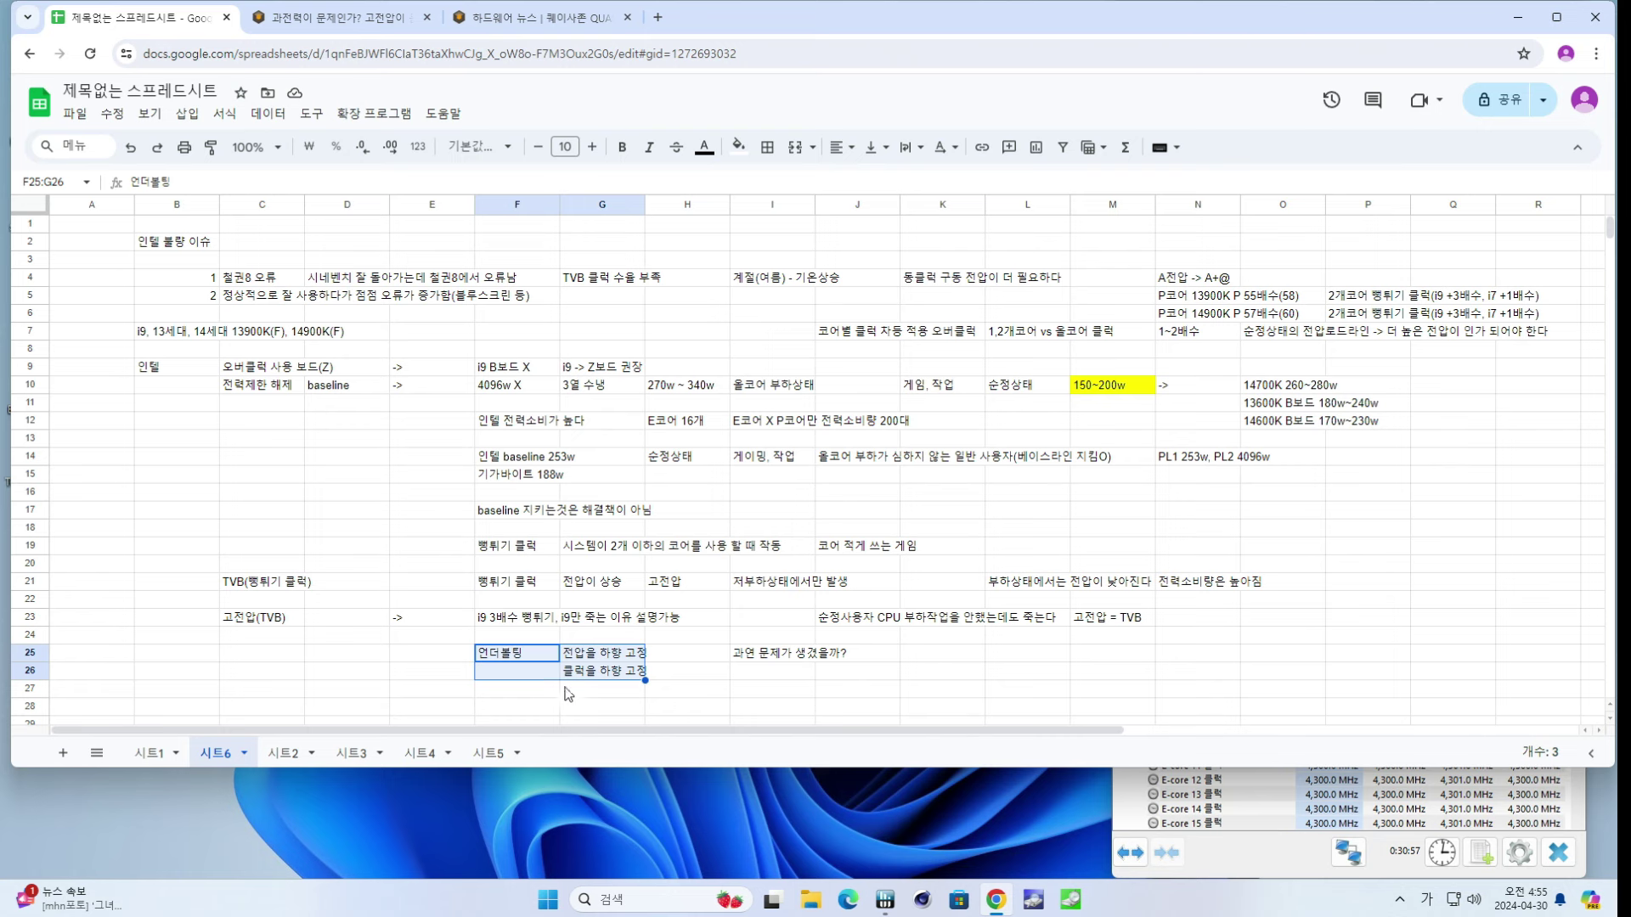
pyautogui.click(769, 659)
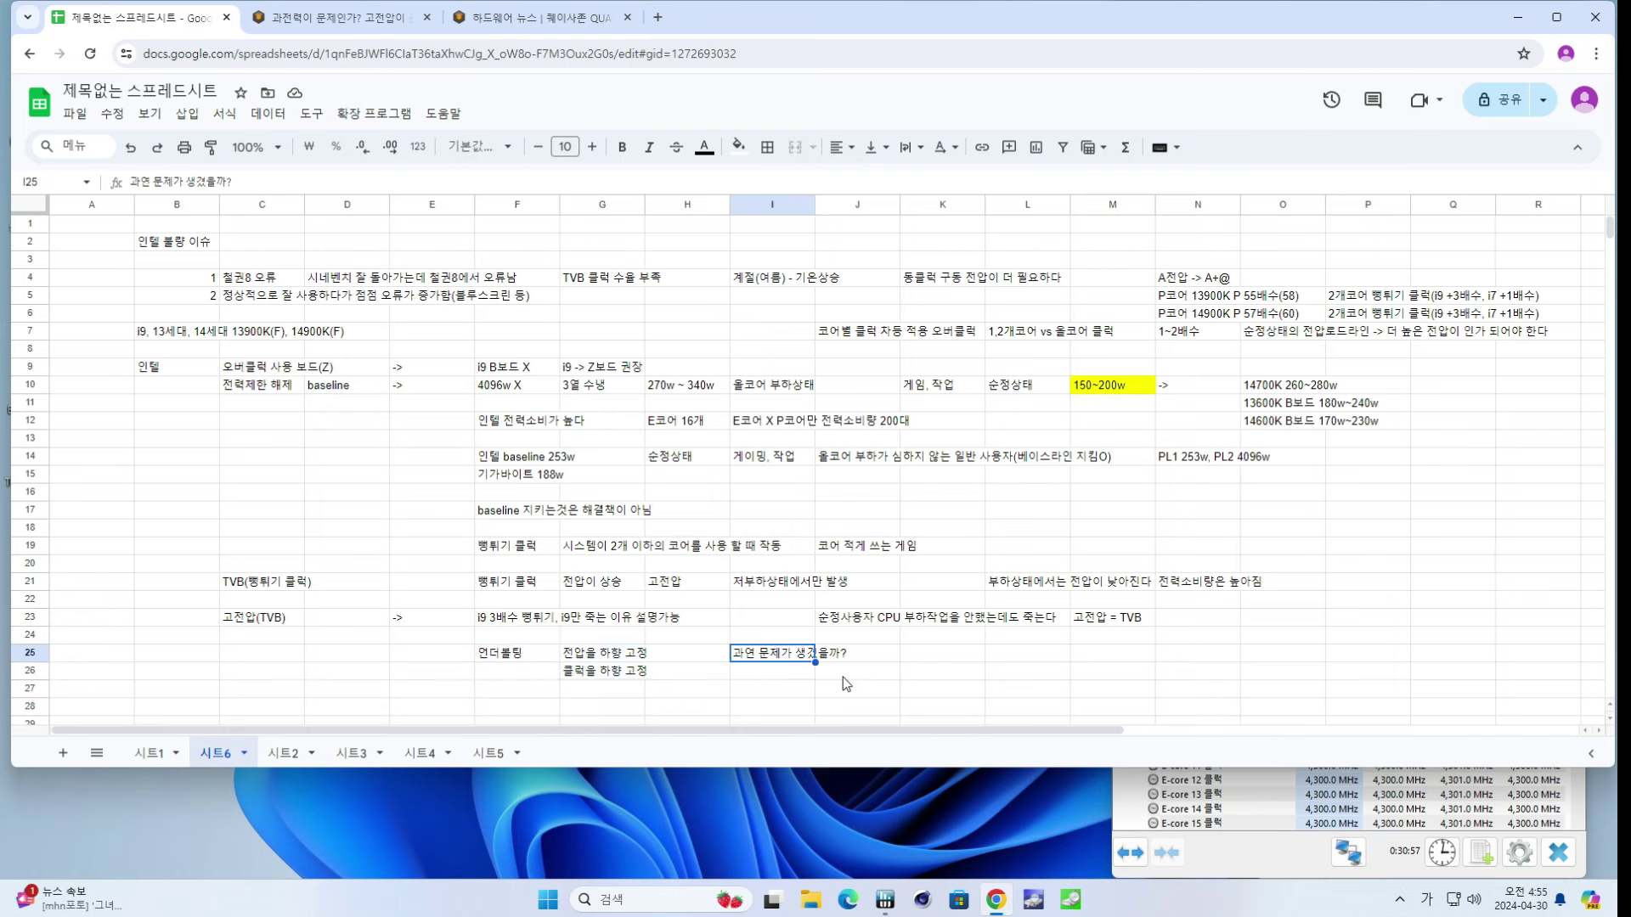
pyautogui.click(916, 664)
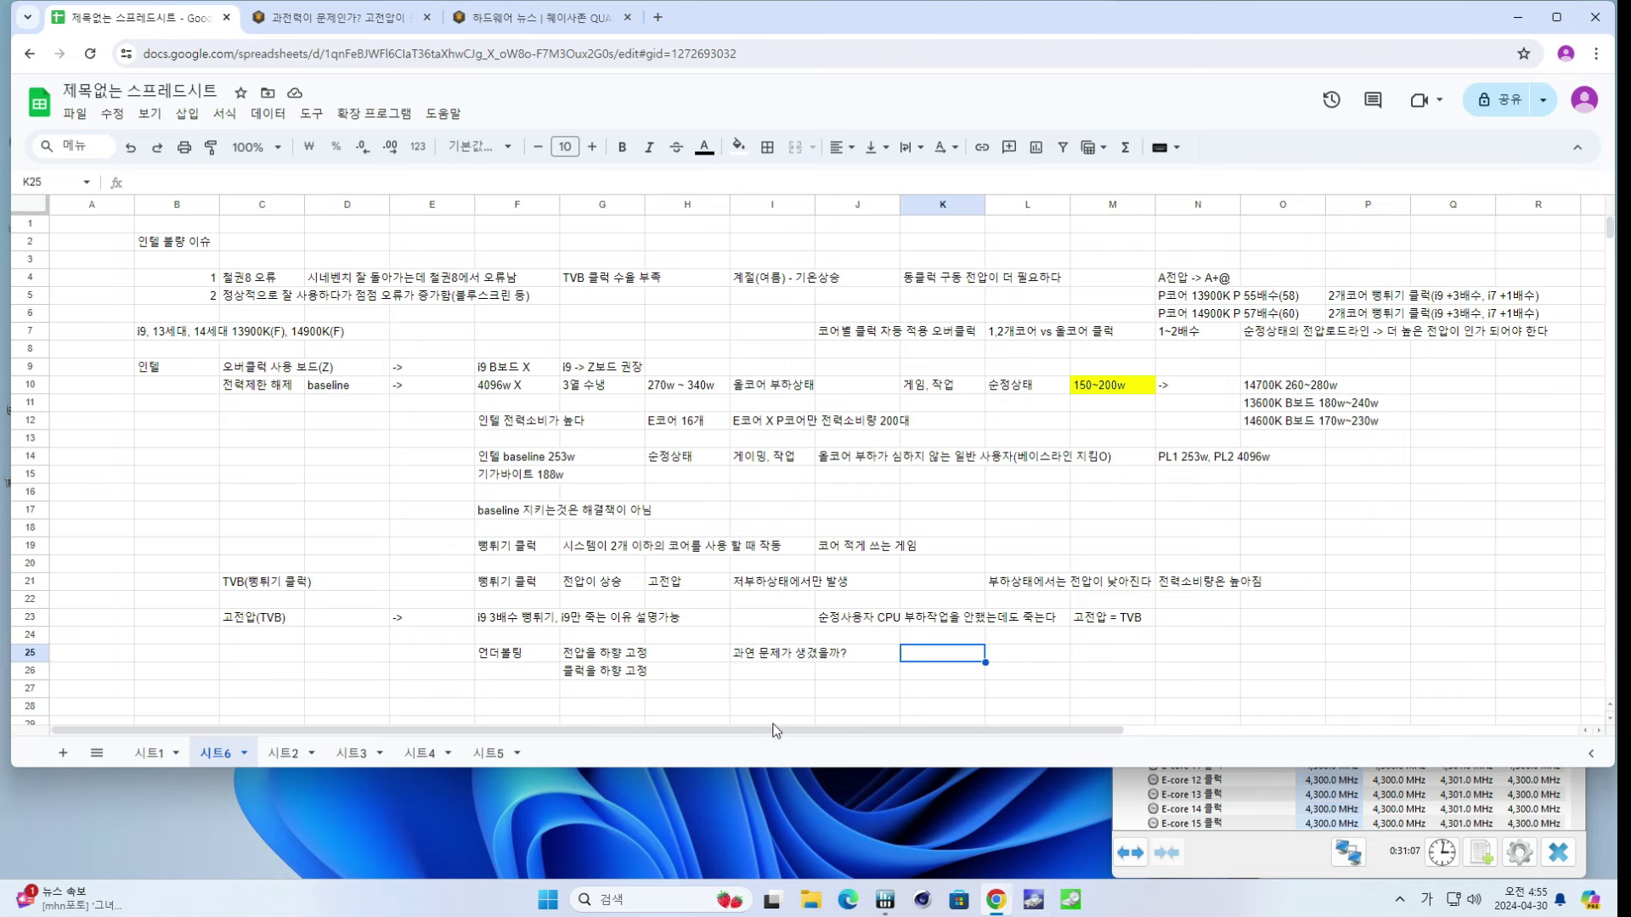
pyautogui.moveTo(607, 678); pyautogui.dragTo(603, 656)
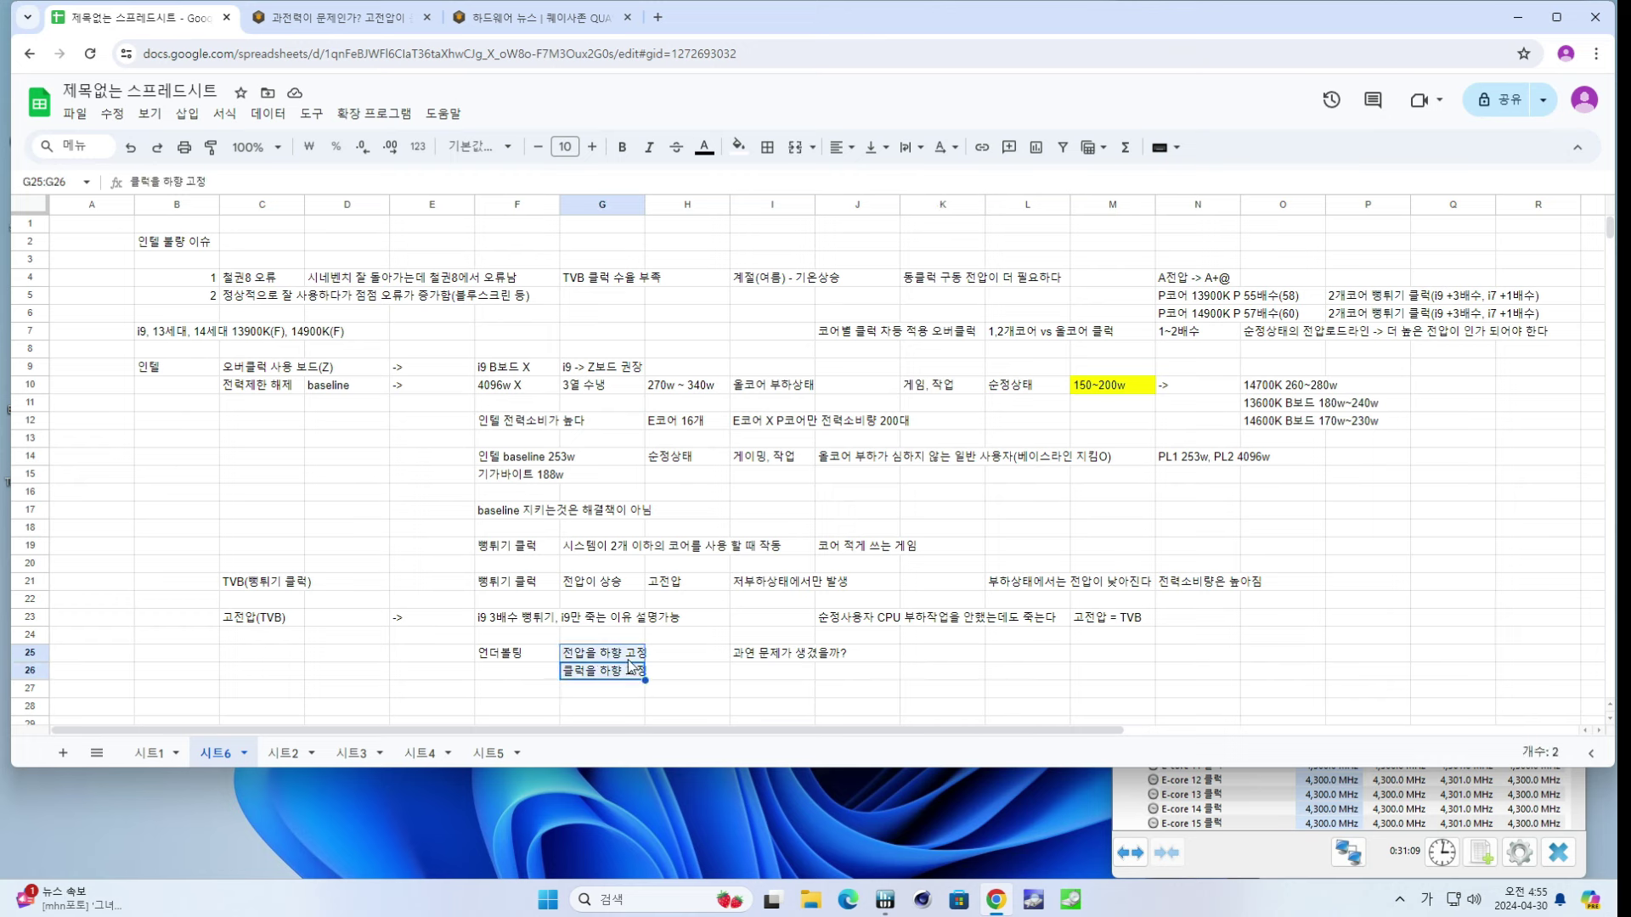
pyautogui.click(930, 656)
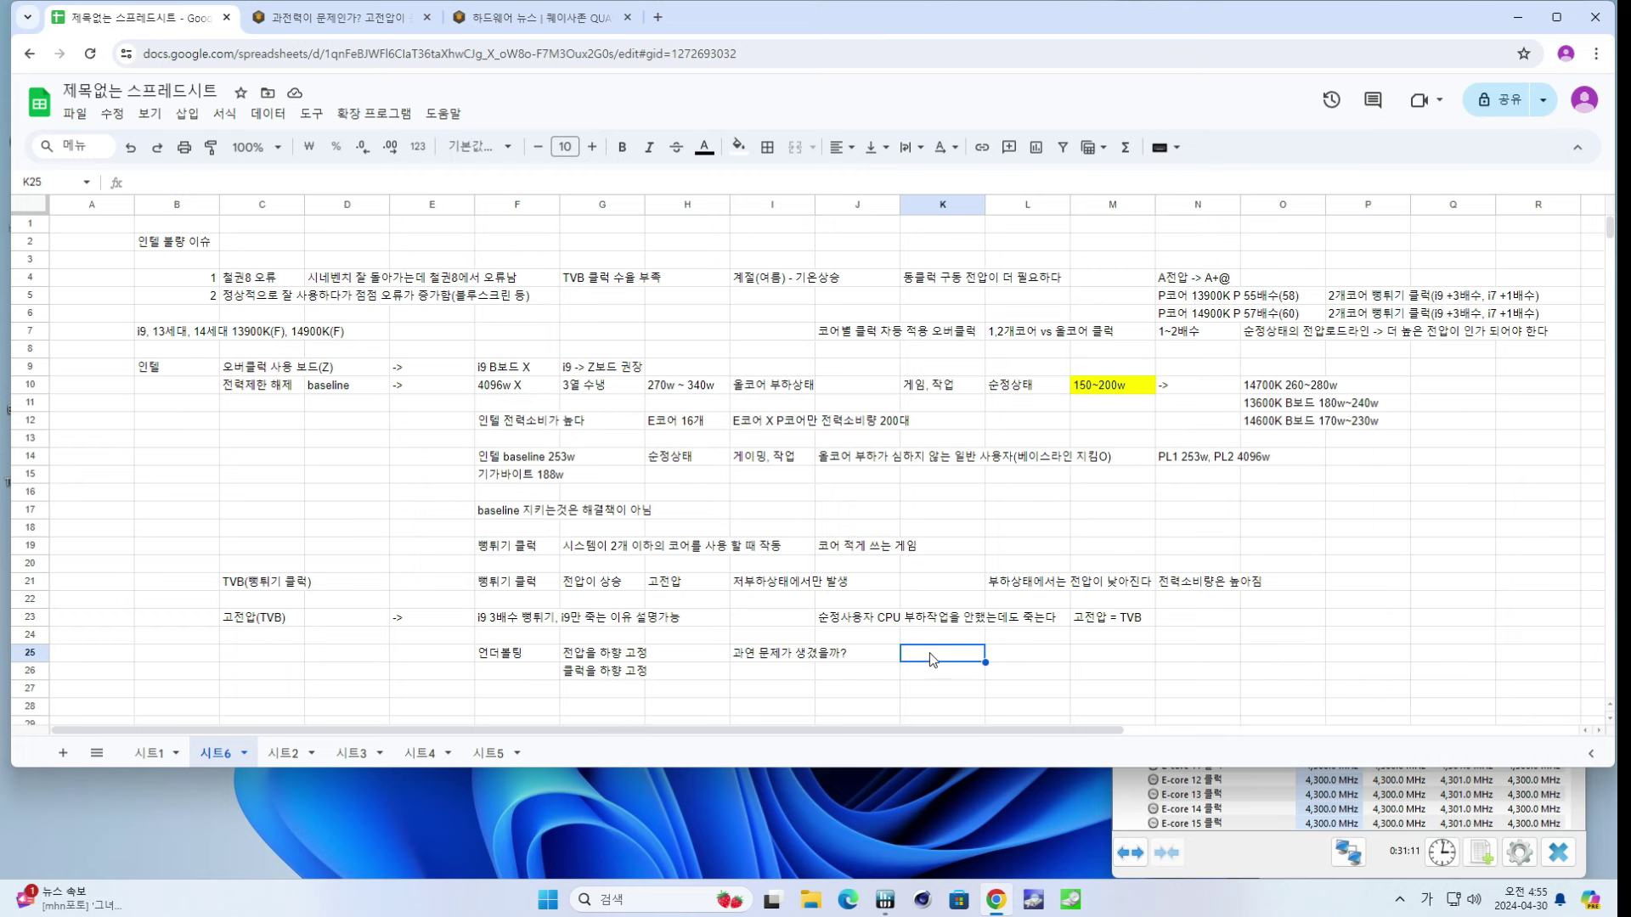
pyautogui.write('오버클럭(저')
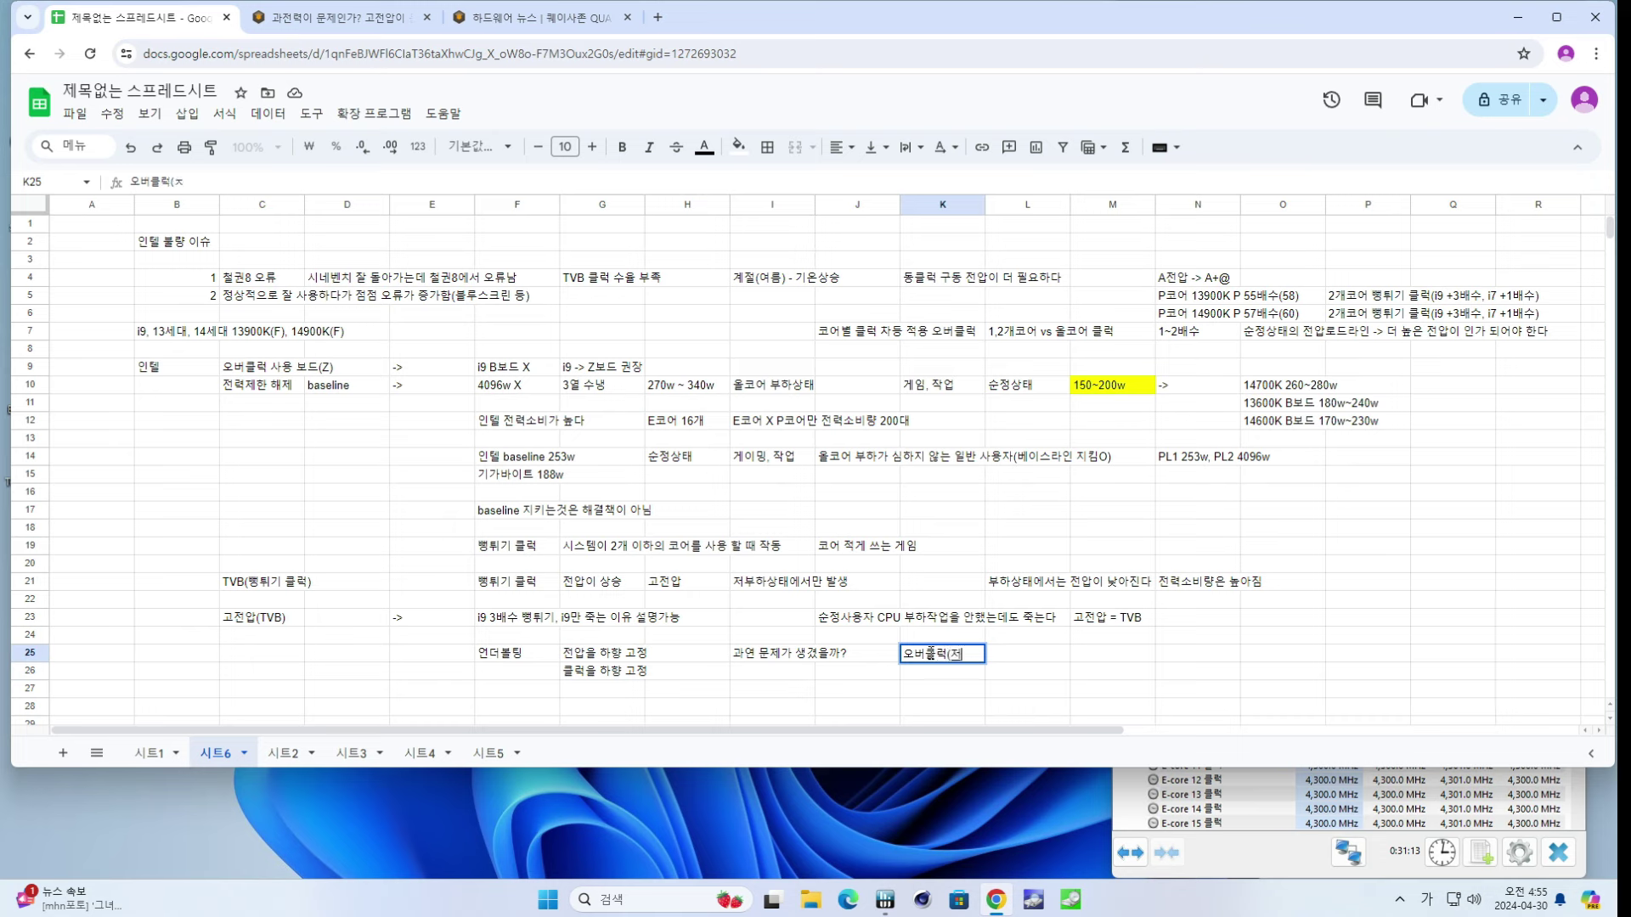
pyautogui.press('BackSpace')
pyautogui.press('BackSpace')
pyautogui.write('고전압)')
pyautogui.press('Tab')
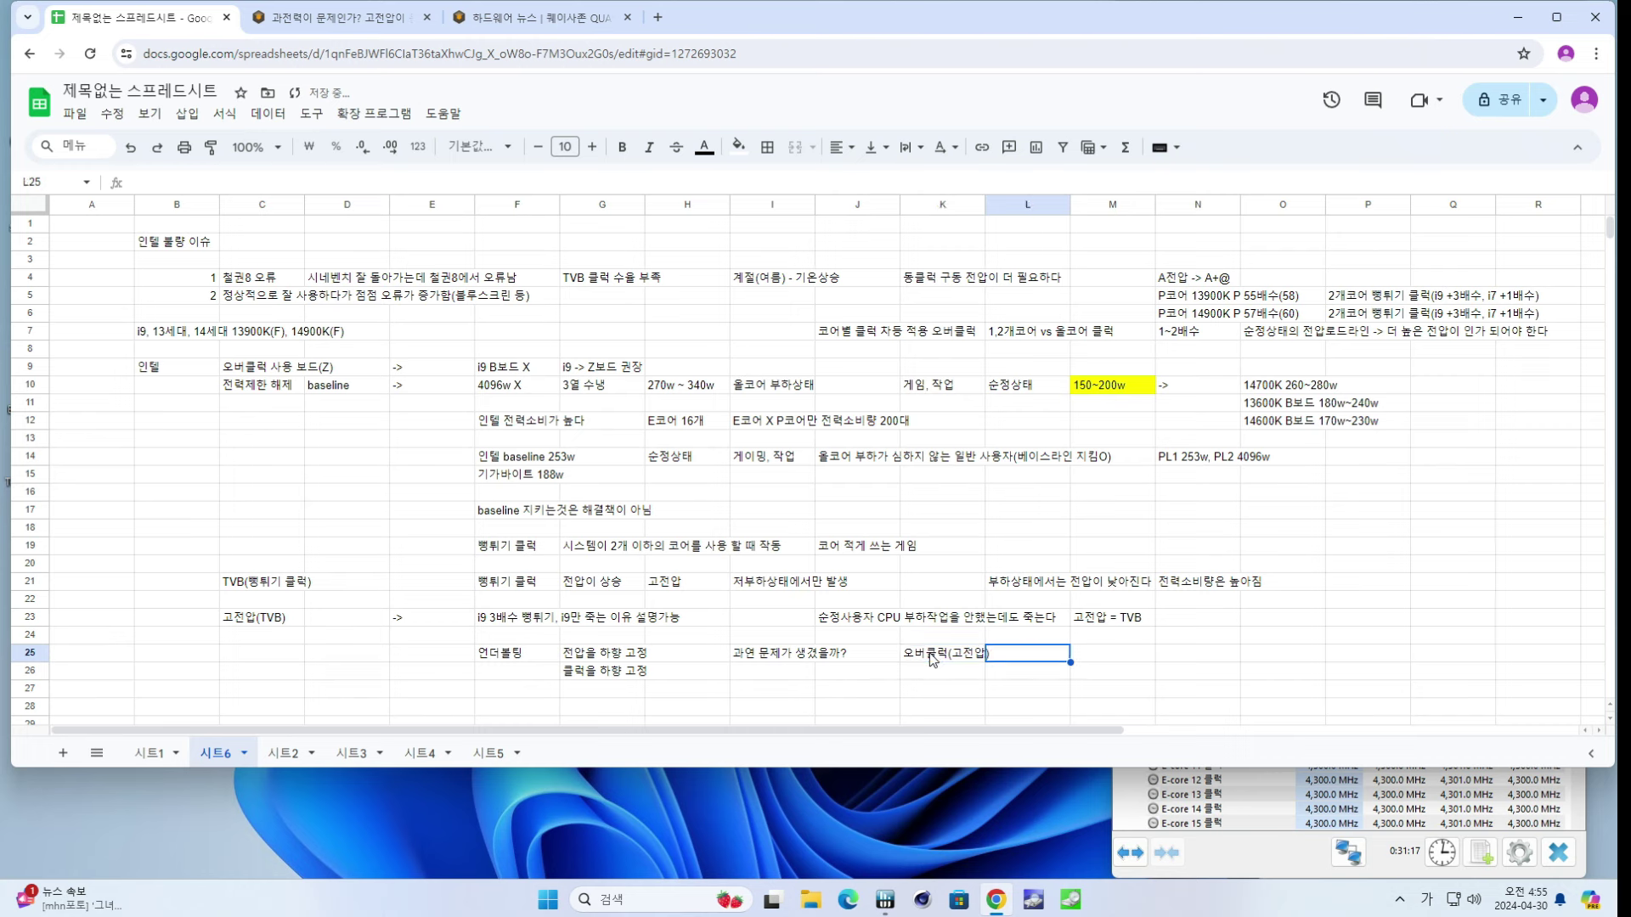
# - Append " X" to the overclock note in K25 so it reads "오버클럭(고전압) X"
pyautogui.click(932, 659)
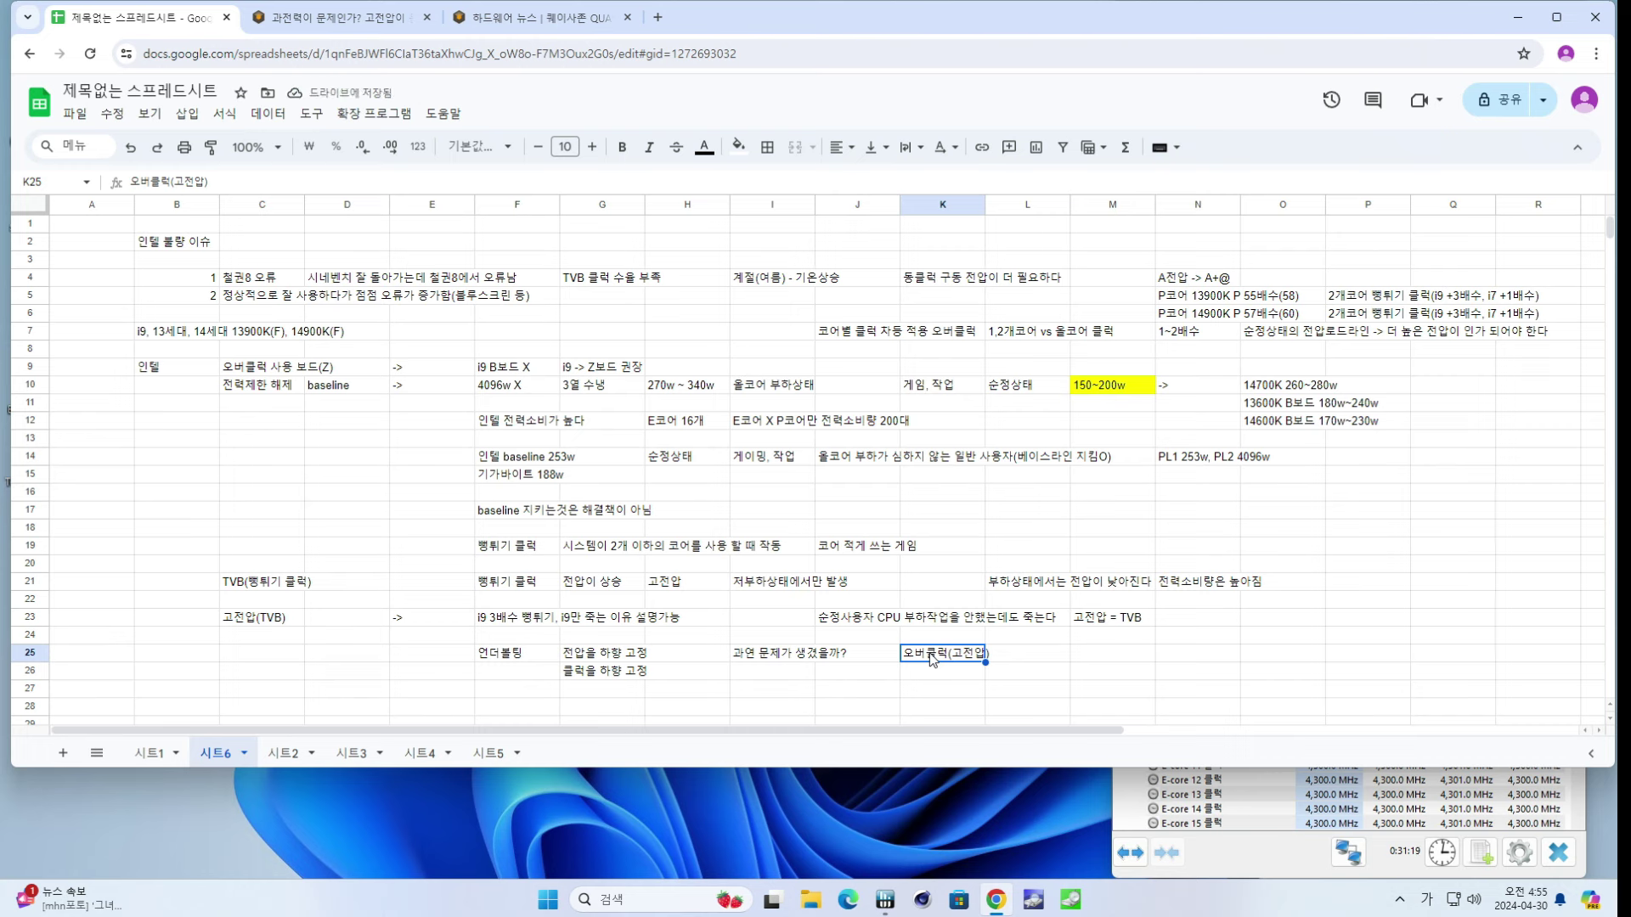
pyautogui.doubleClick(931, 659)
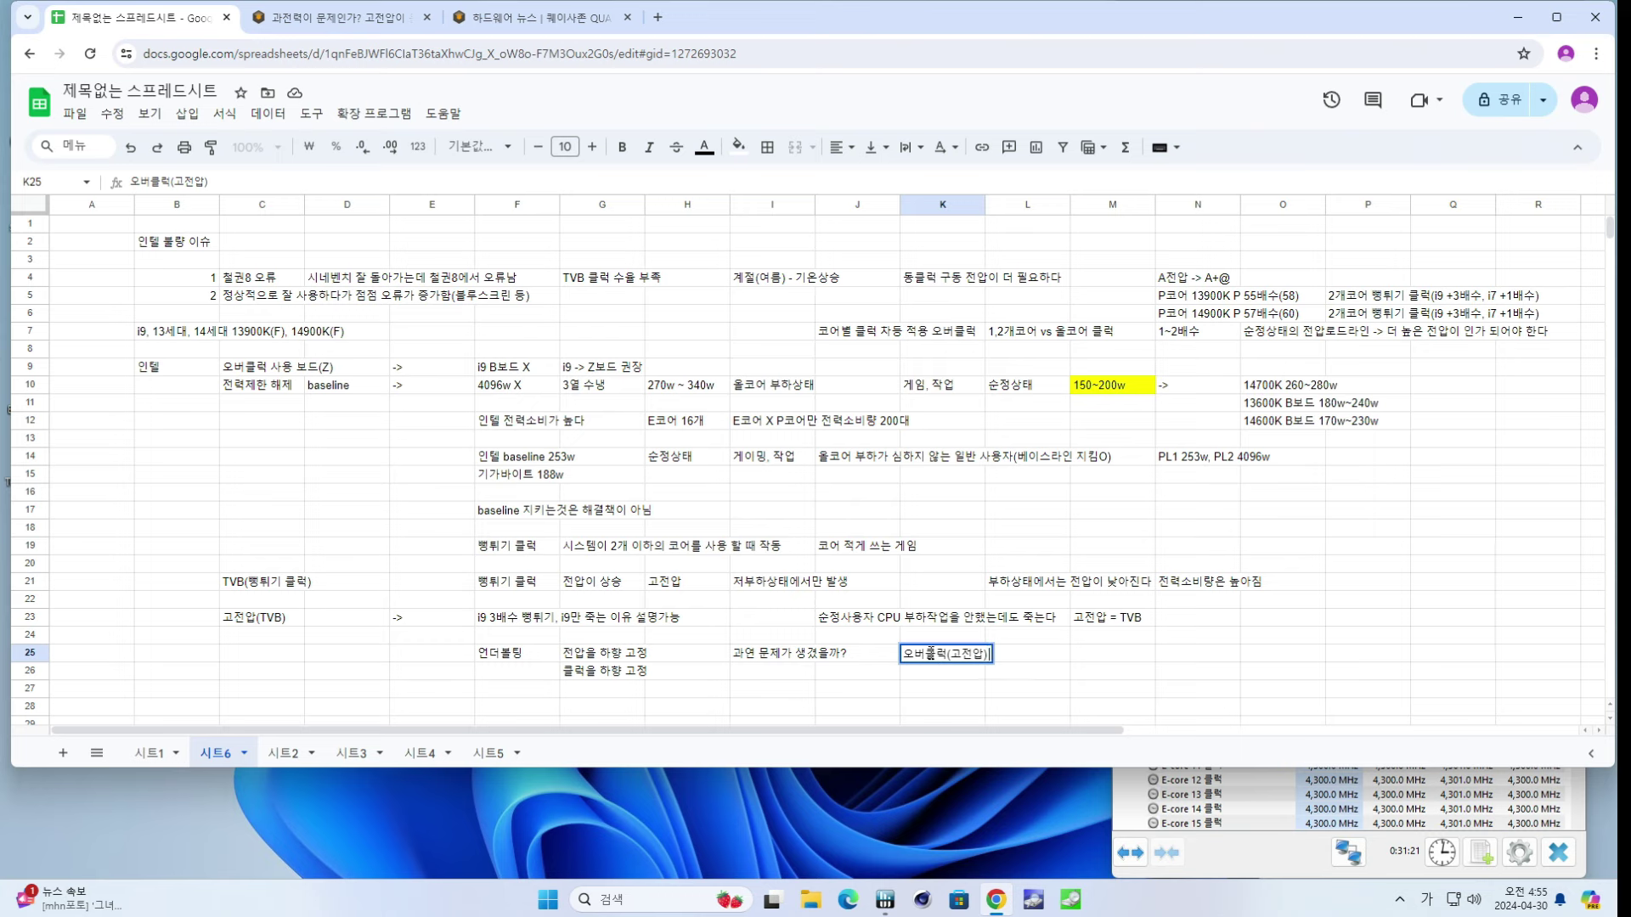
pyautogui.write('ㅌ')
pyautogui.press('BackSpace')
pyautogui.press('Hangul')
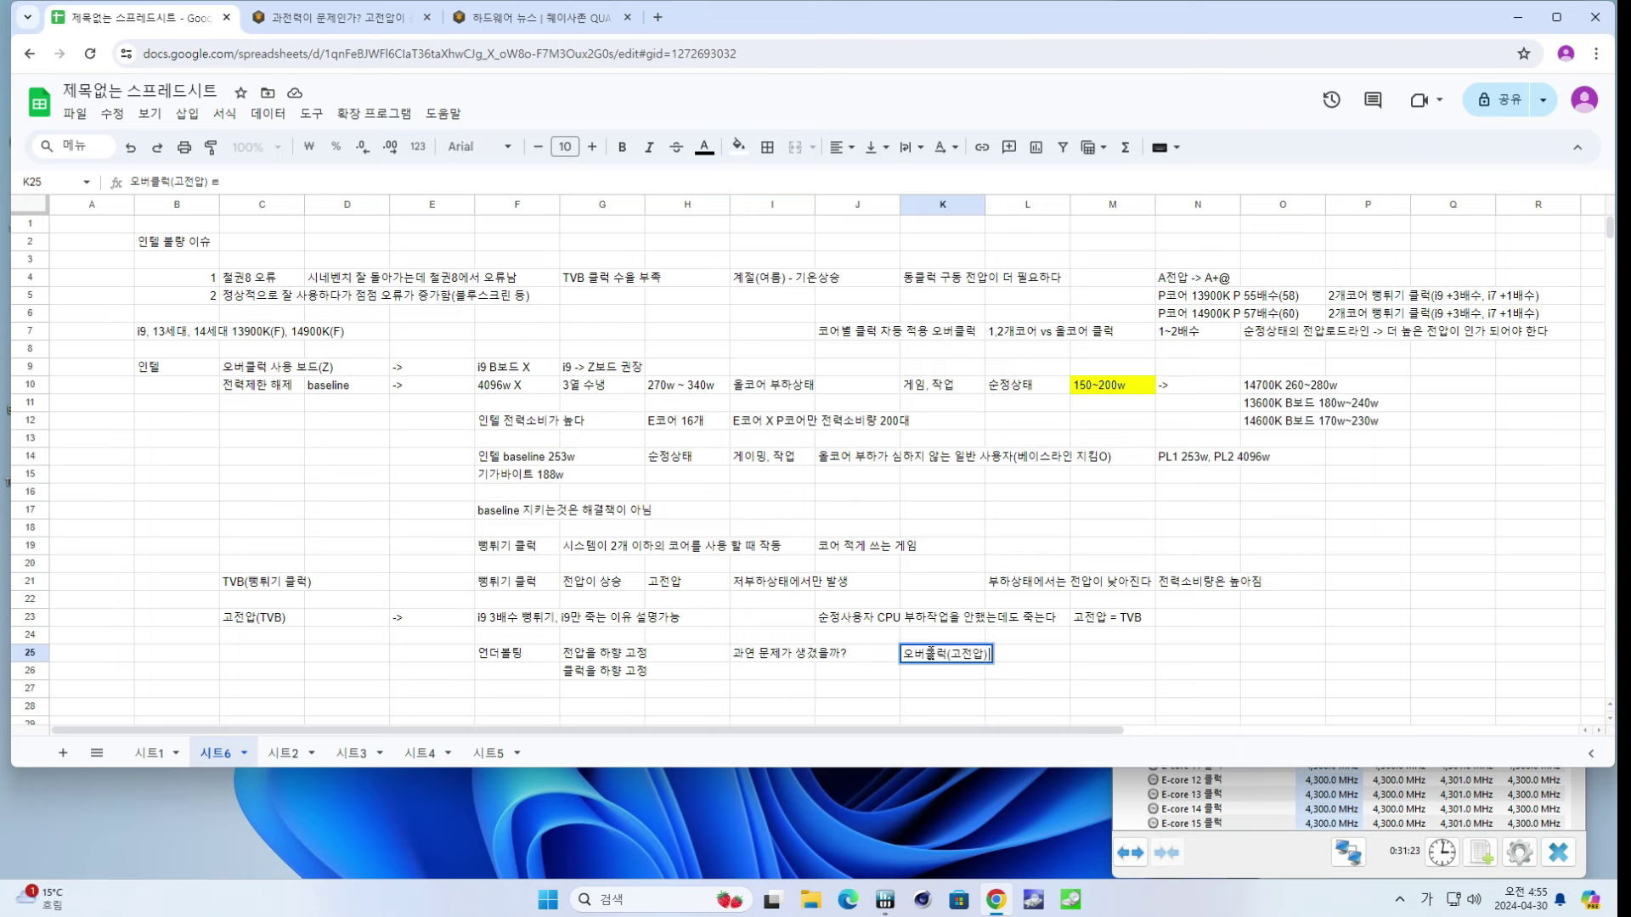
pyautogui.write('X')
pyautogui.press('Left')
pyautogui.press('Left')
pyautogui.press('Left')
pyautogui.press('Left')
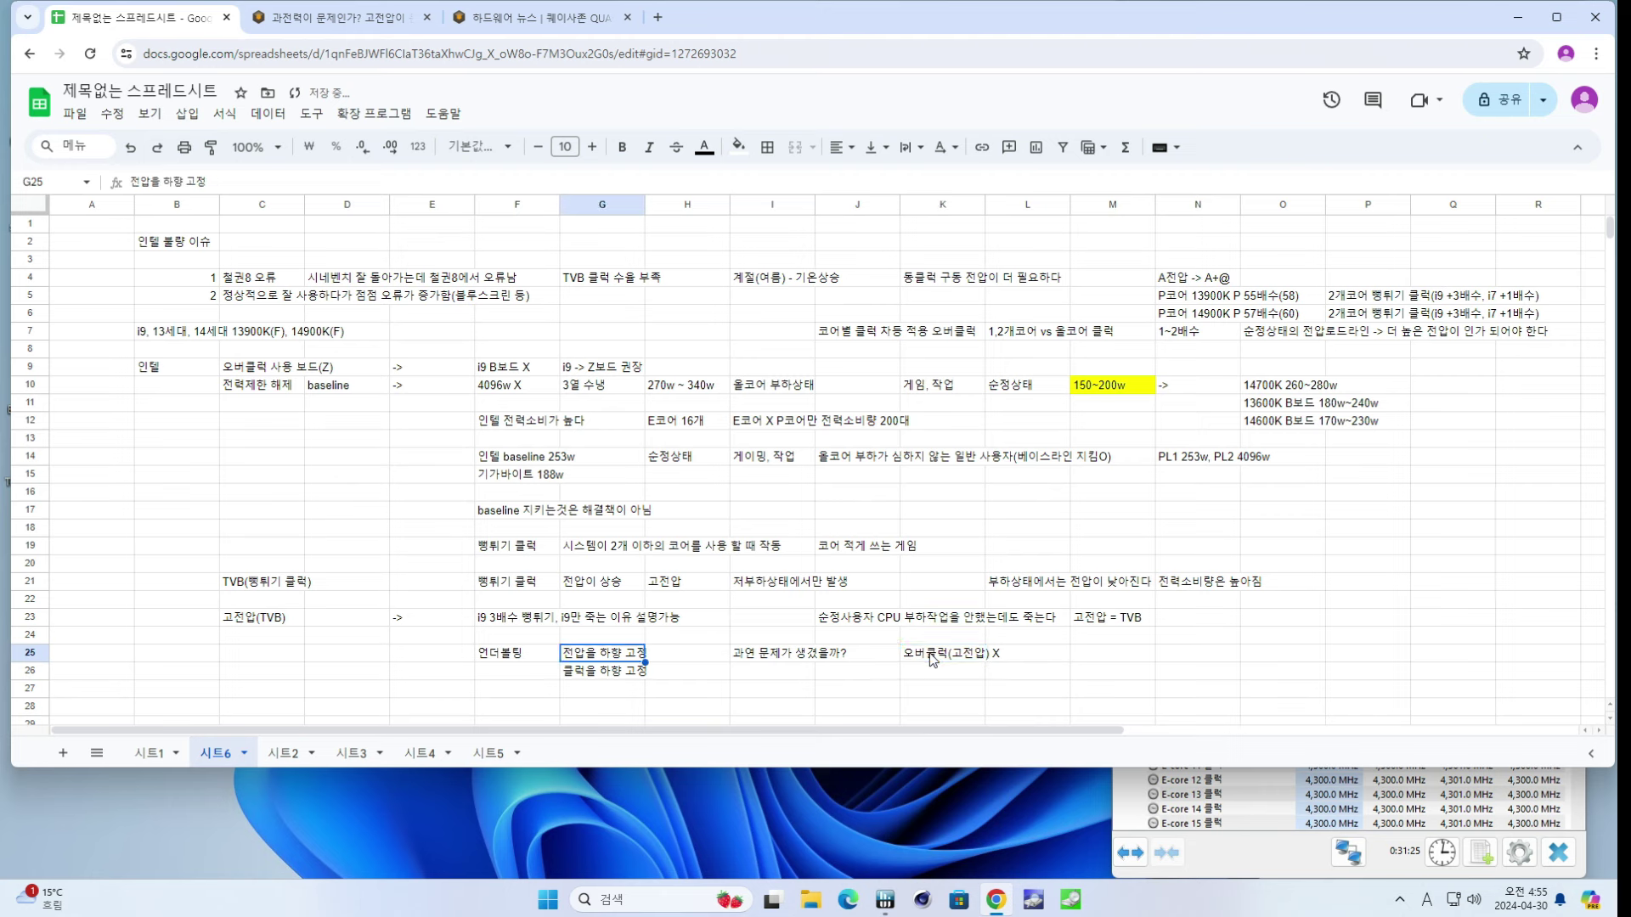
pyautogui.press('Right')
pyautogui.press('Right')
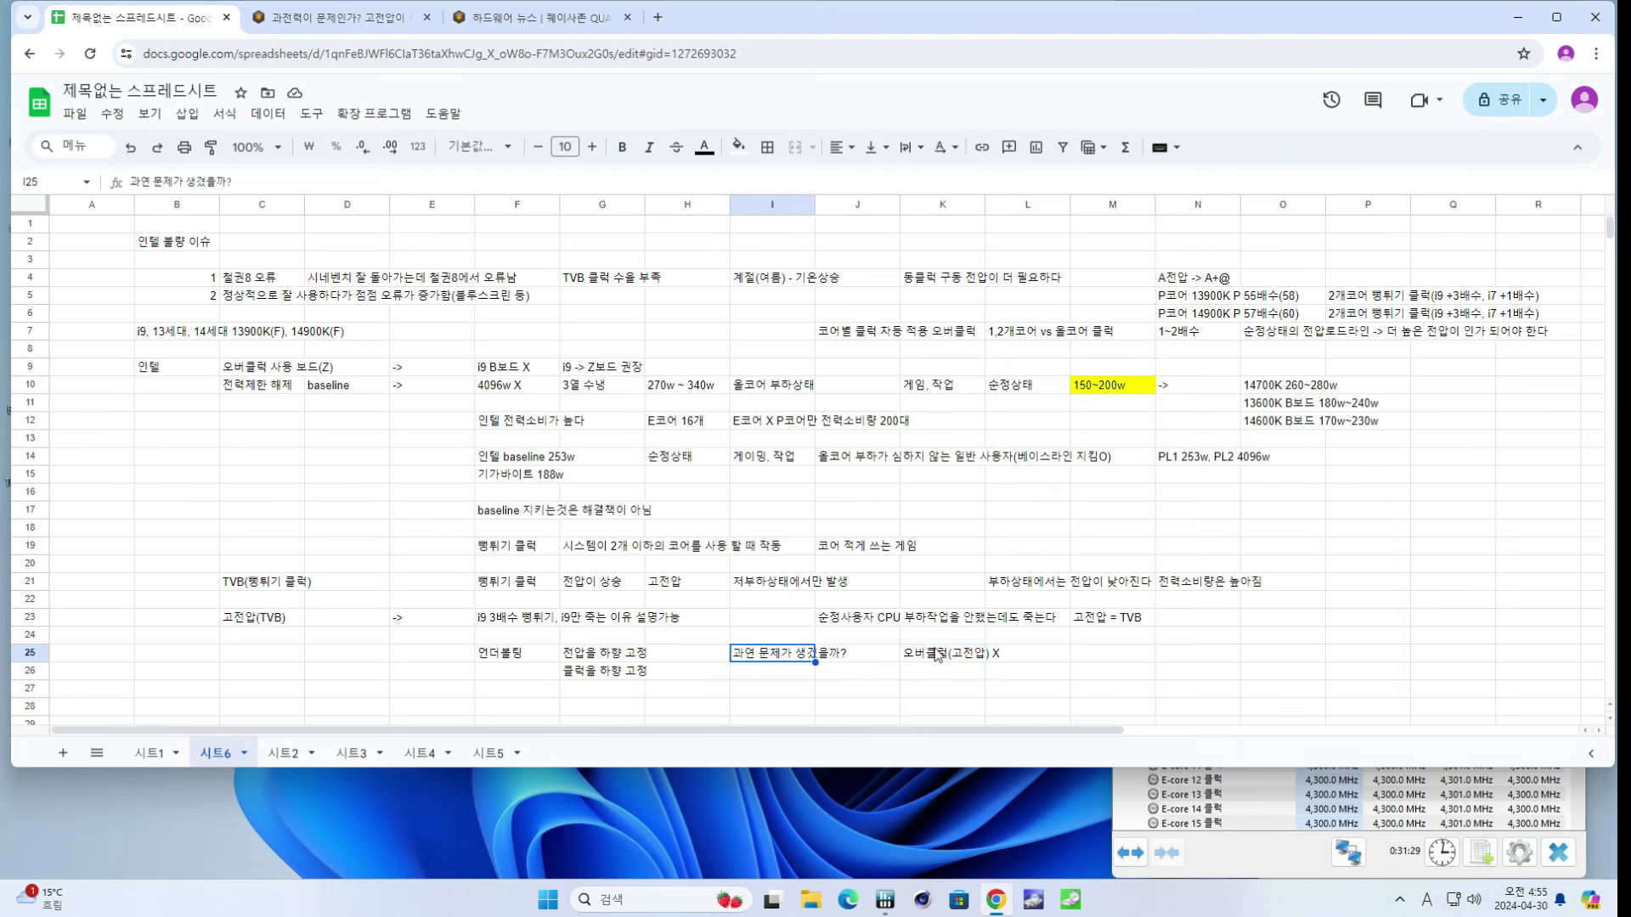
pyautogui.click(268, 624)
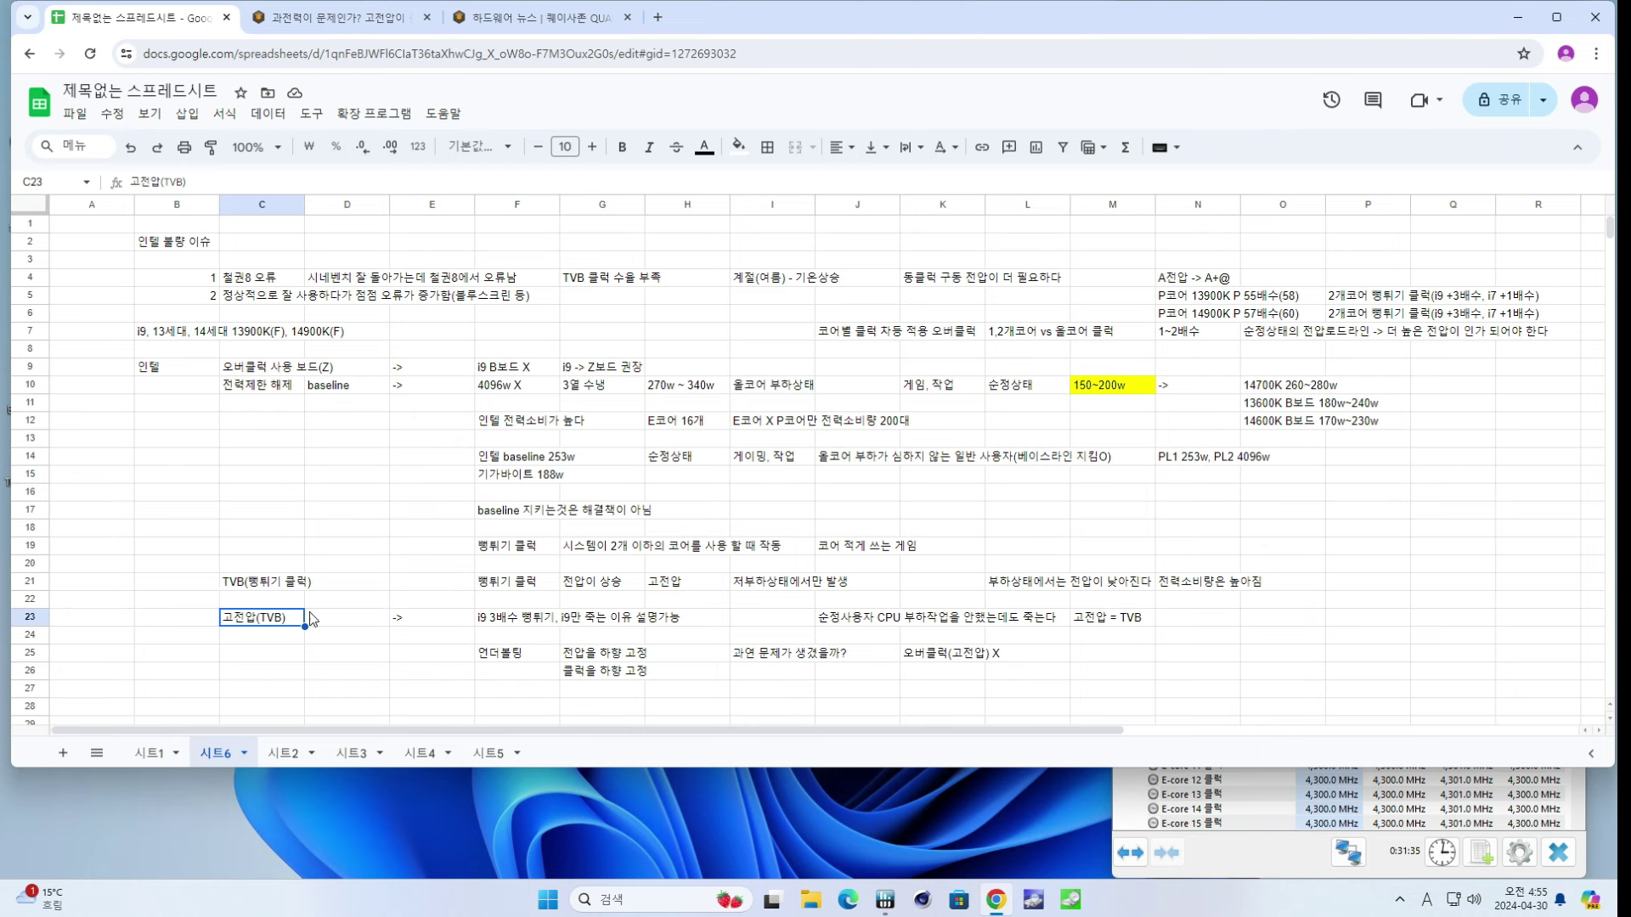
pyautogui.moveTo(598, 660); pyautogui.dragTo(599, 653)
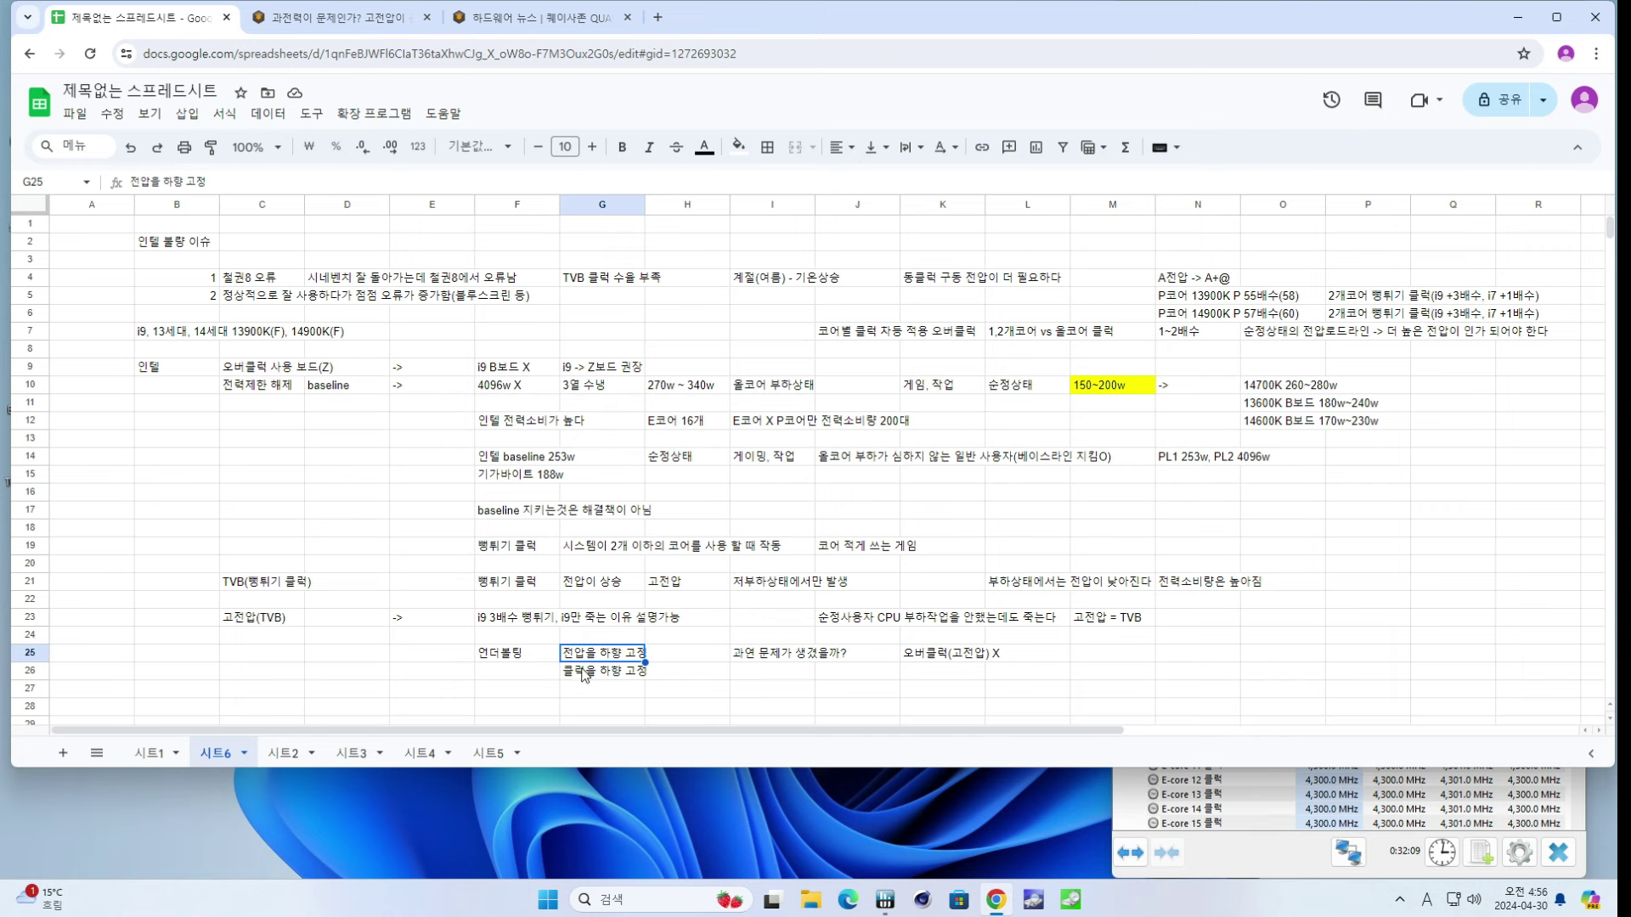
# - Review the lowered voltage and clock notes in G25:G26 and the question beside them in I25
pyautogui.moveTo(586, 670); pyautogui.dragTo(586, 654)
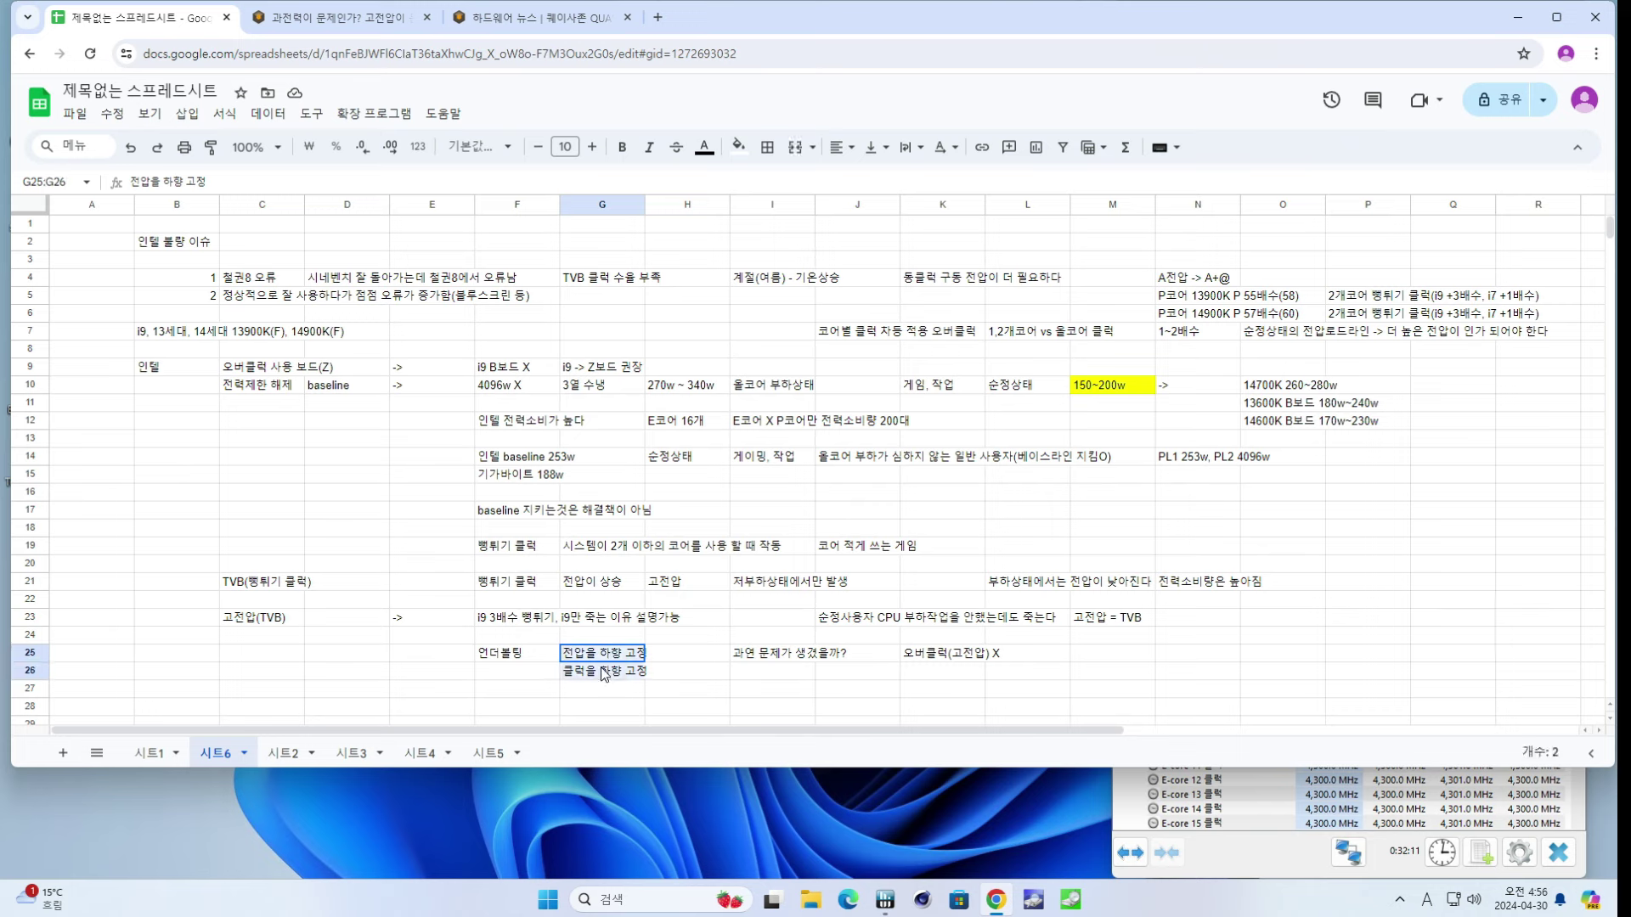
pyautogui.click(606, 679)
pyautogui.moveTo(606, 684)
pyautogui.mouseDown()
pyautogui.moveTo(521, 684)
pyautogui.moveTo(572, 715)
pyautogui.moveTo(628, 679)
pyautogui.moveTo(604, 677)
pyautogui.mouseUp()
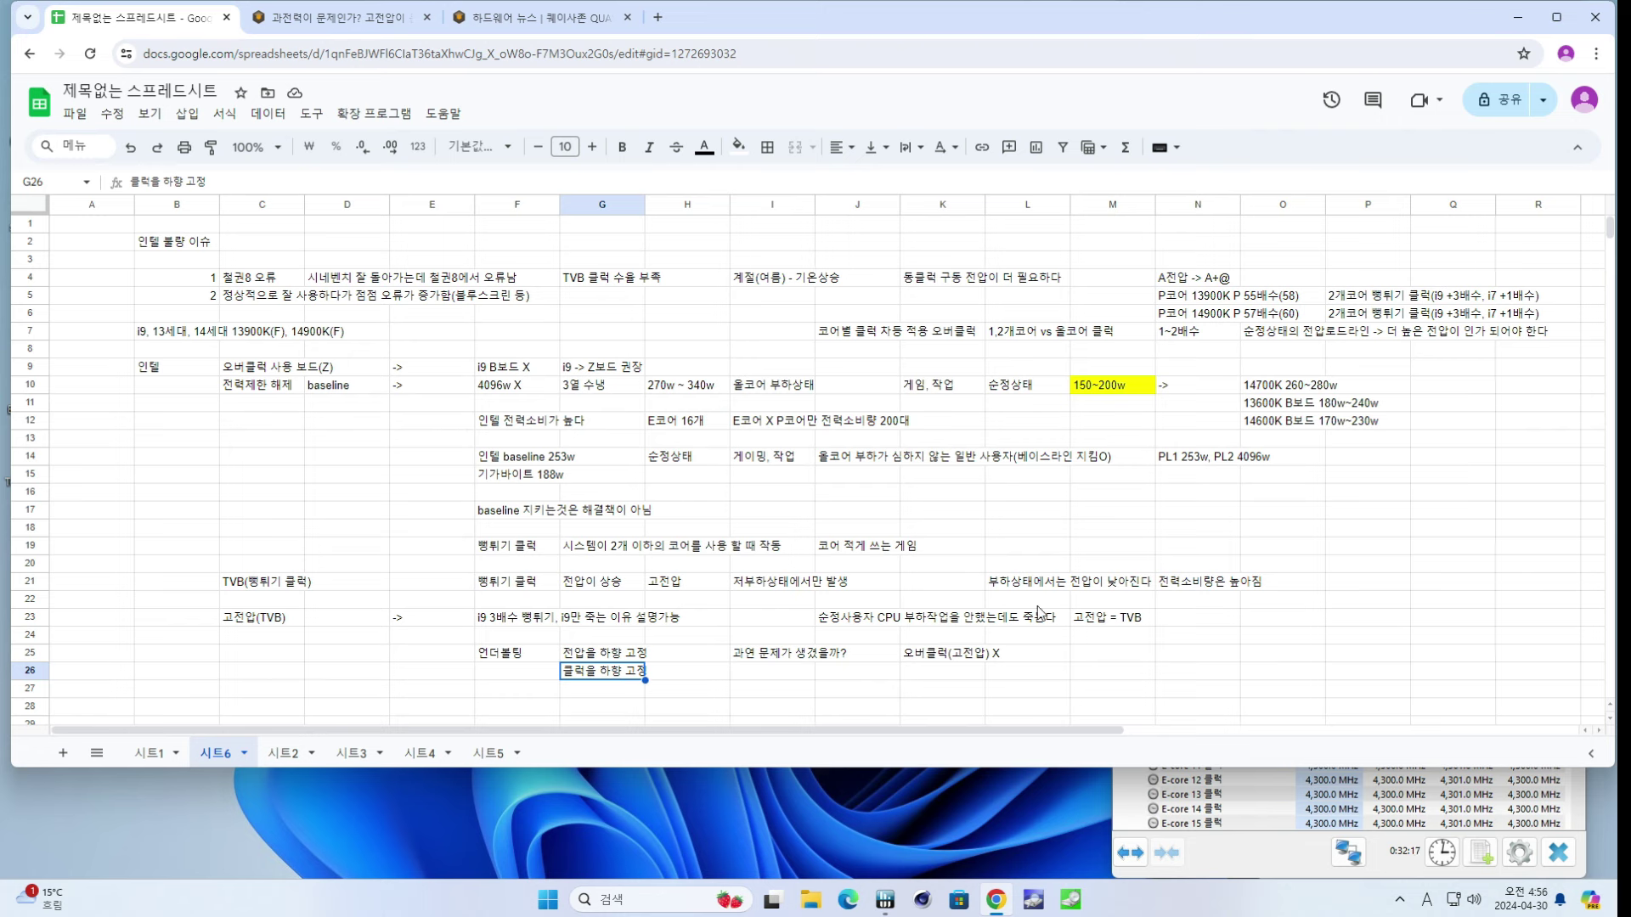
pyautogui.click(802, 661)
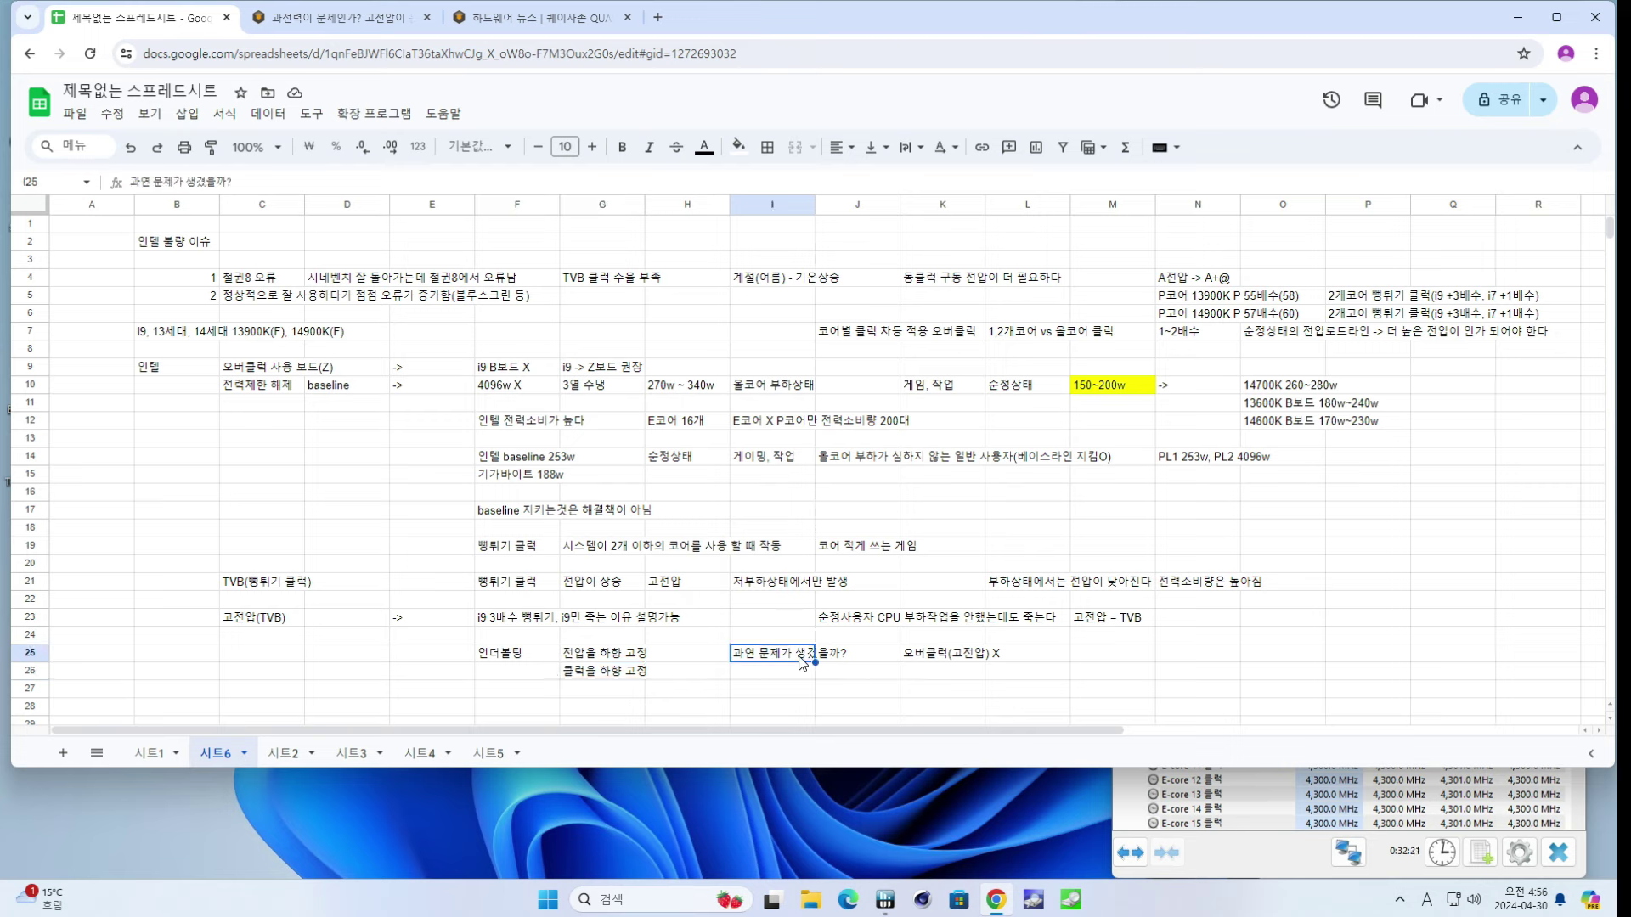
# - Read the forum post's passages comparing excess power with high voltage as the cause of the CPU problems
pyautogui.click(345, 21)
pyautogui.scroll(-5, 681, 270)
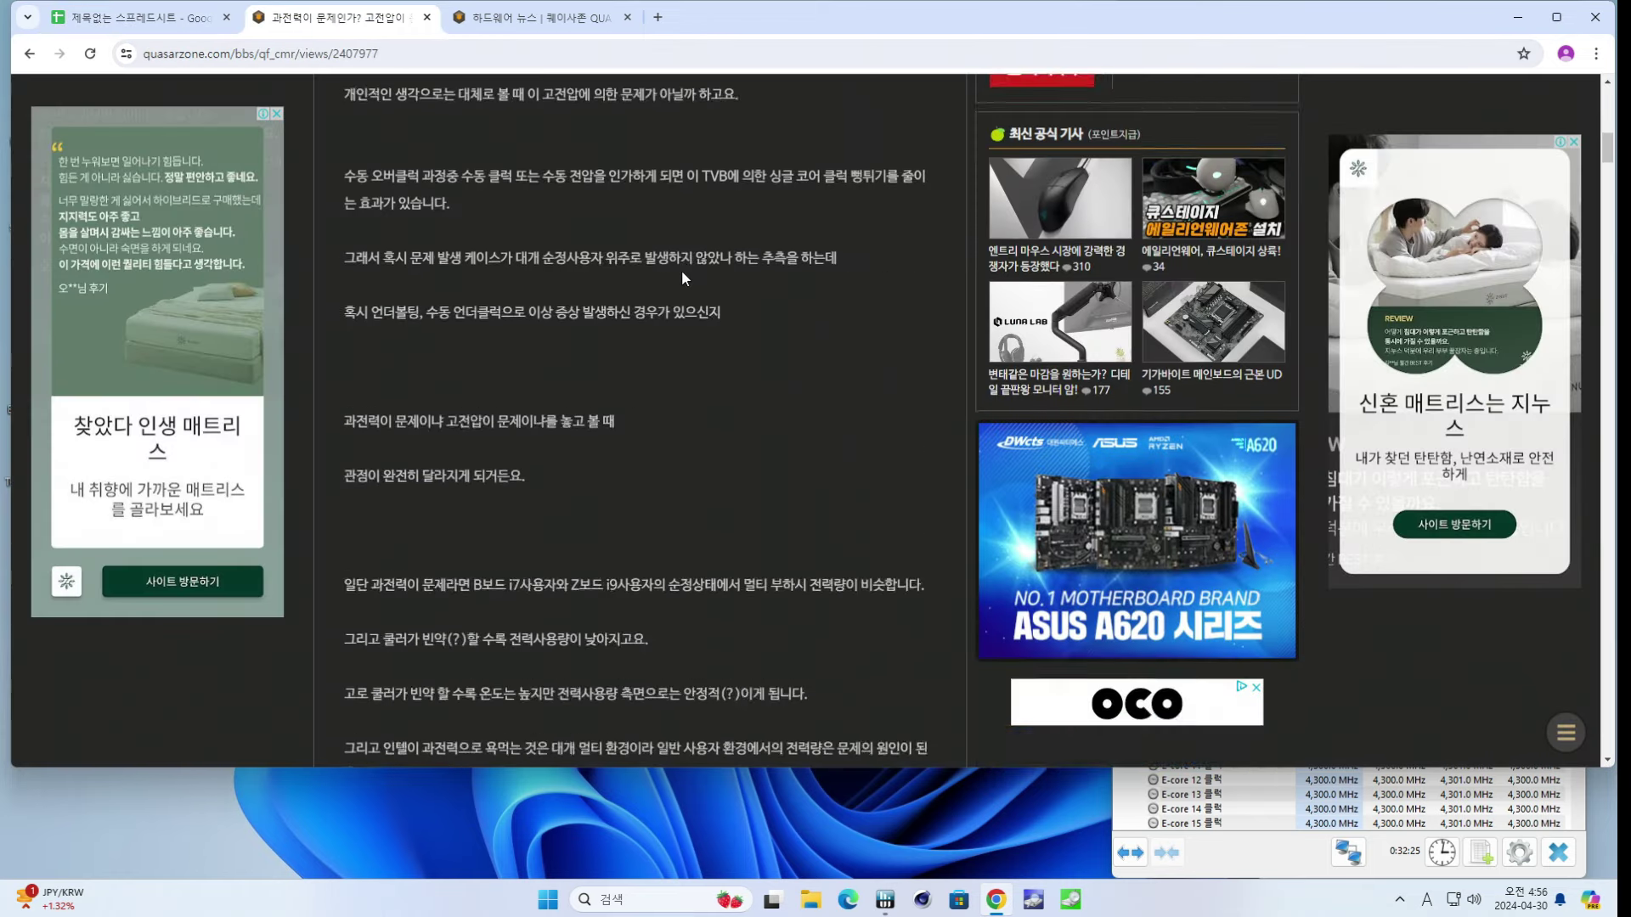
pyautogui.moveTo(650, 105); pyautogui.dragTo(700, 385)
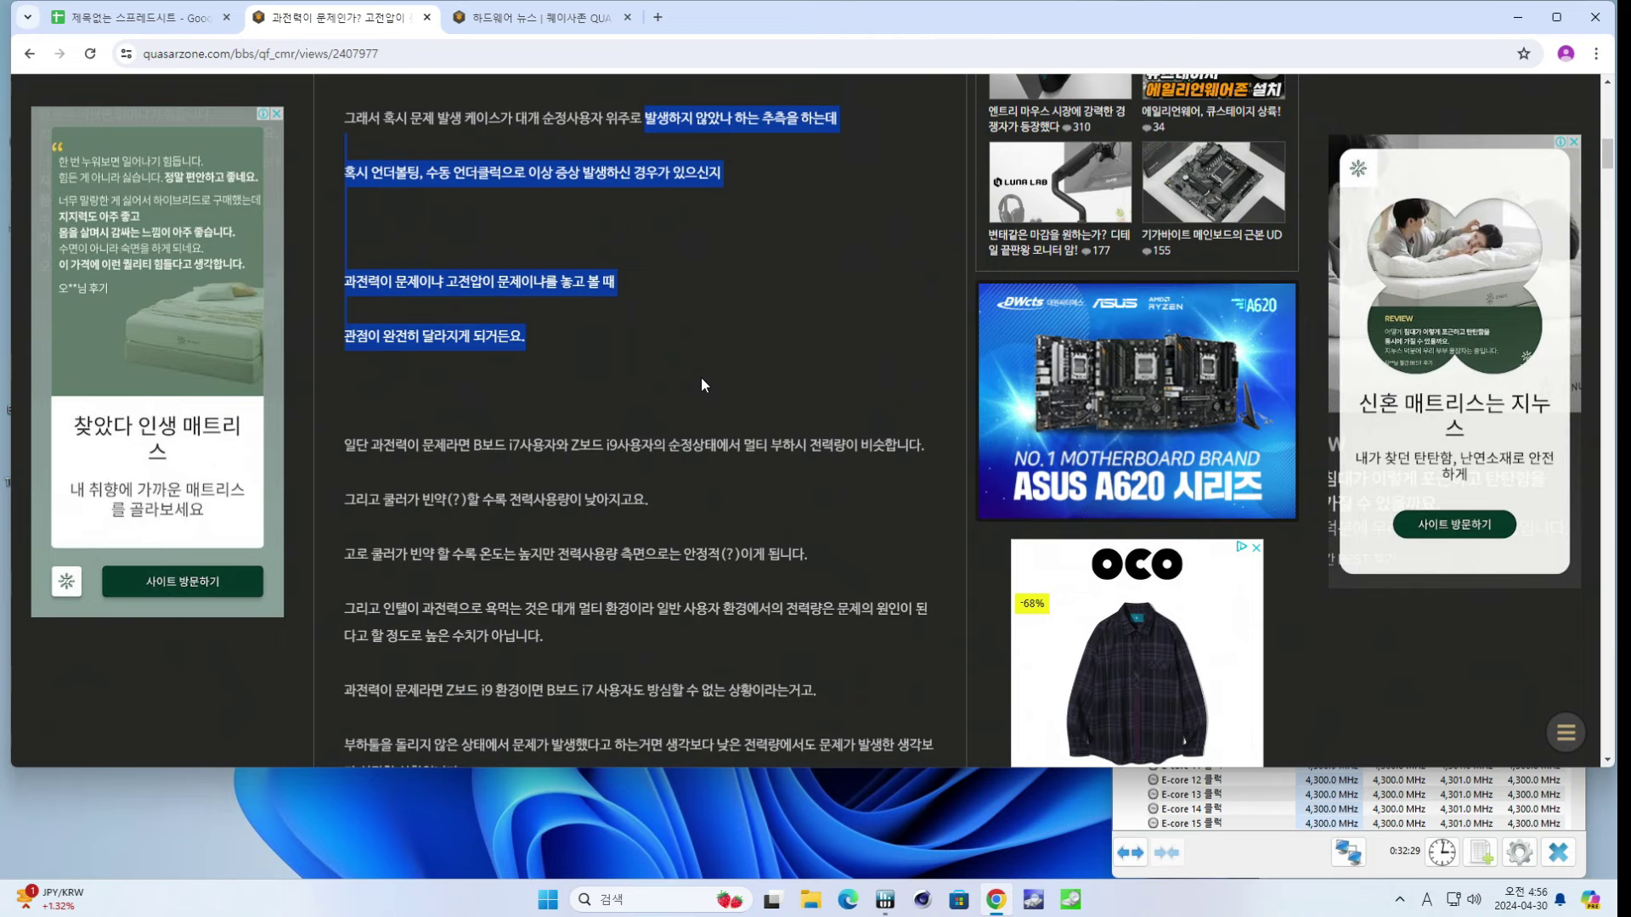
pyautogui.moveTo(575, 219); pyautogui.dragTo(662, 390)
pyautogui.click(715, 392)
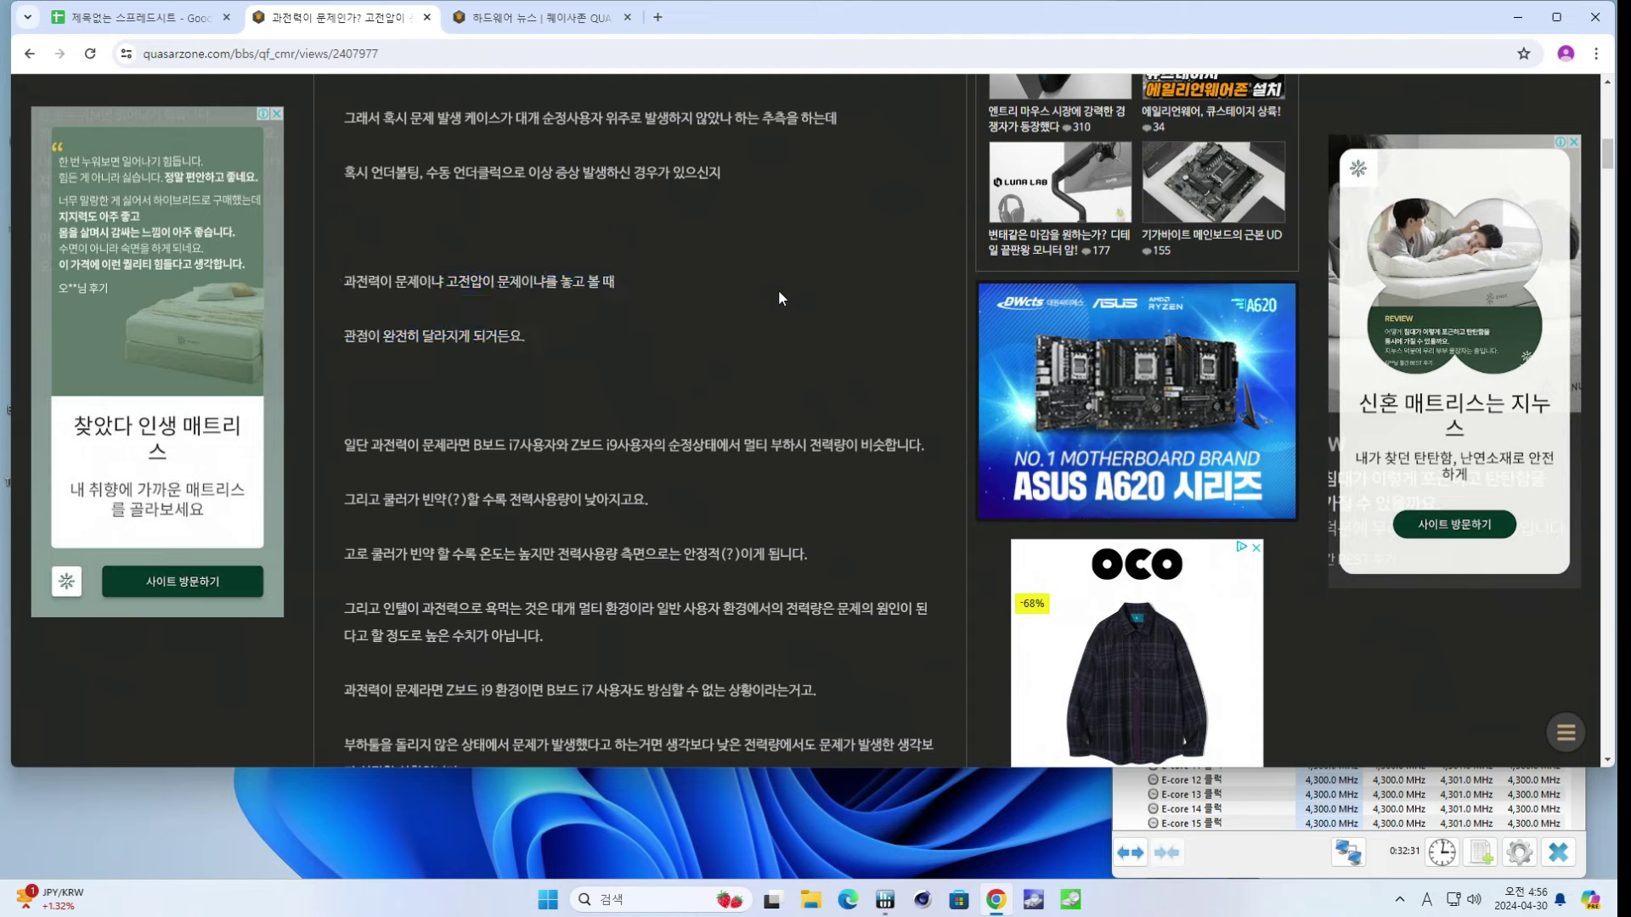
pyautogui.scroll(-1, 698, 252)
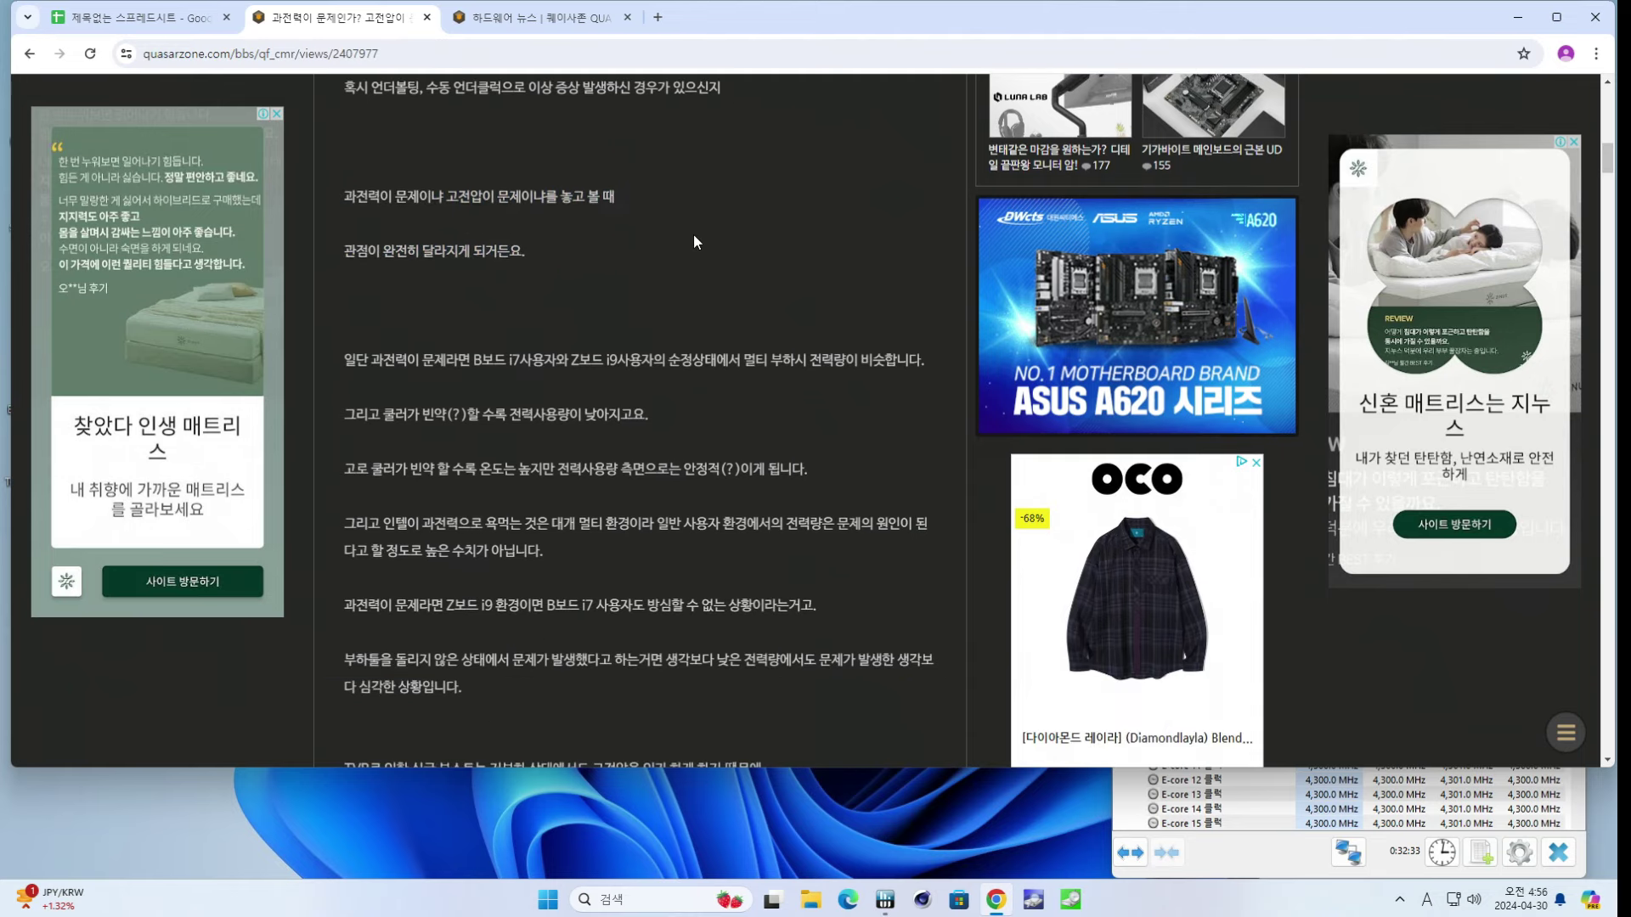
pyautogui.moveTo(676, 130); pyautogui.dragTo(704, 472)
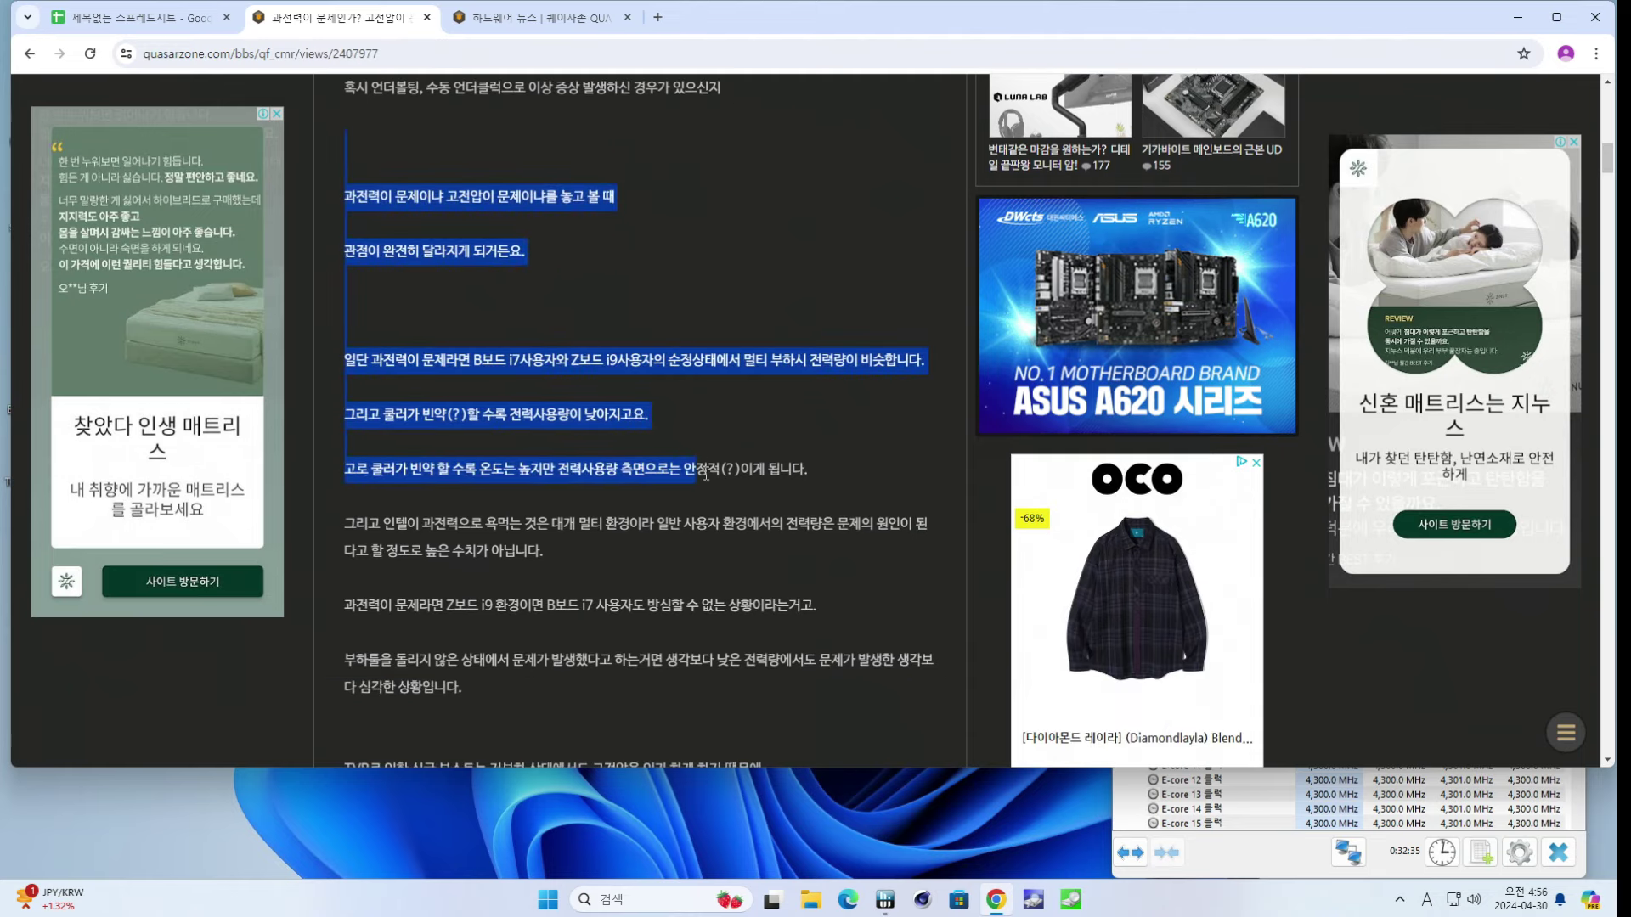
pyautogui.click(705, 472)
pyautogui.scroll(-3, 752, 216)
pyautogui.scroll(1, 752, 215)
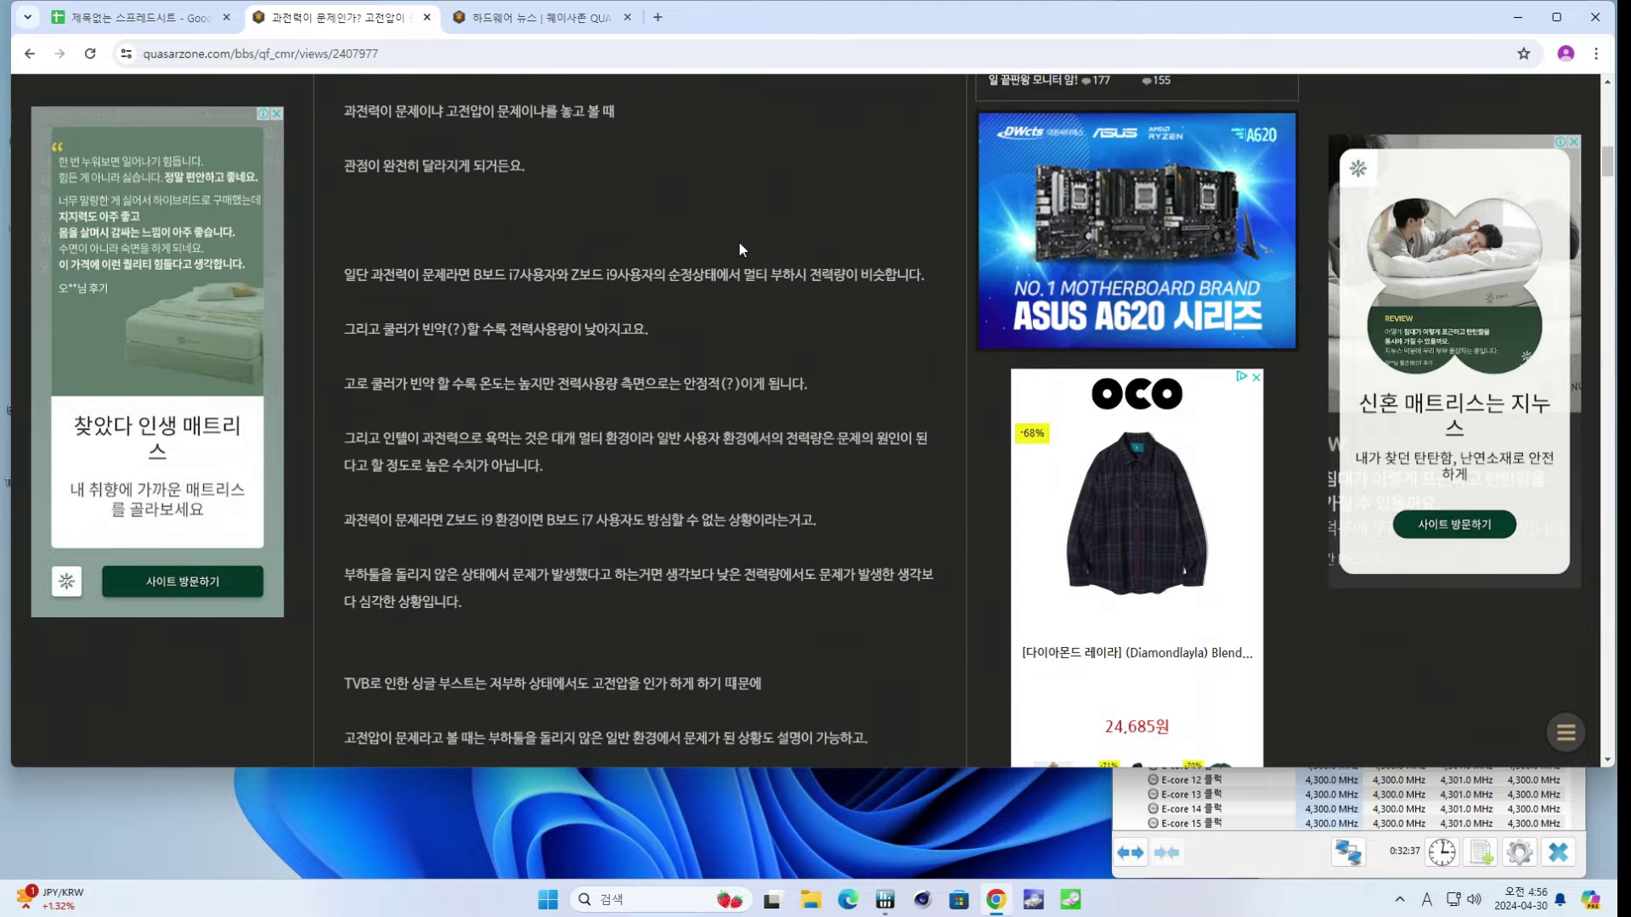
pyautogui.moveTo(738, 241); pyautogui.dragTo(868, 566)
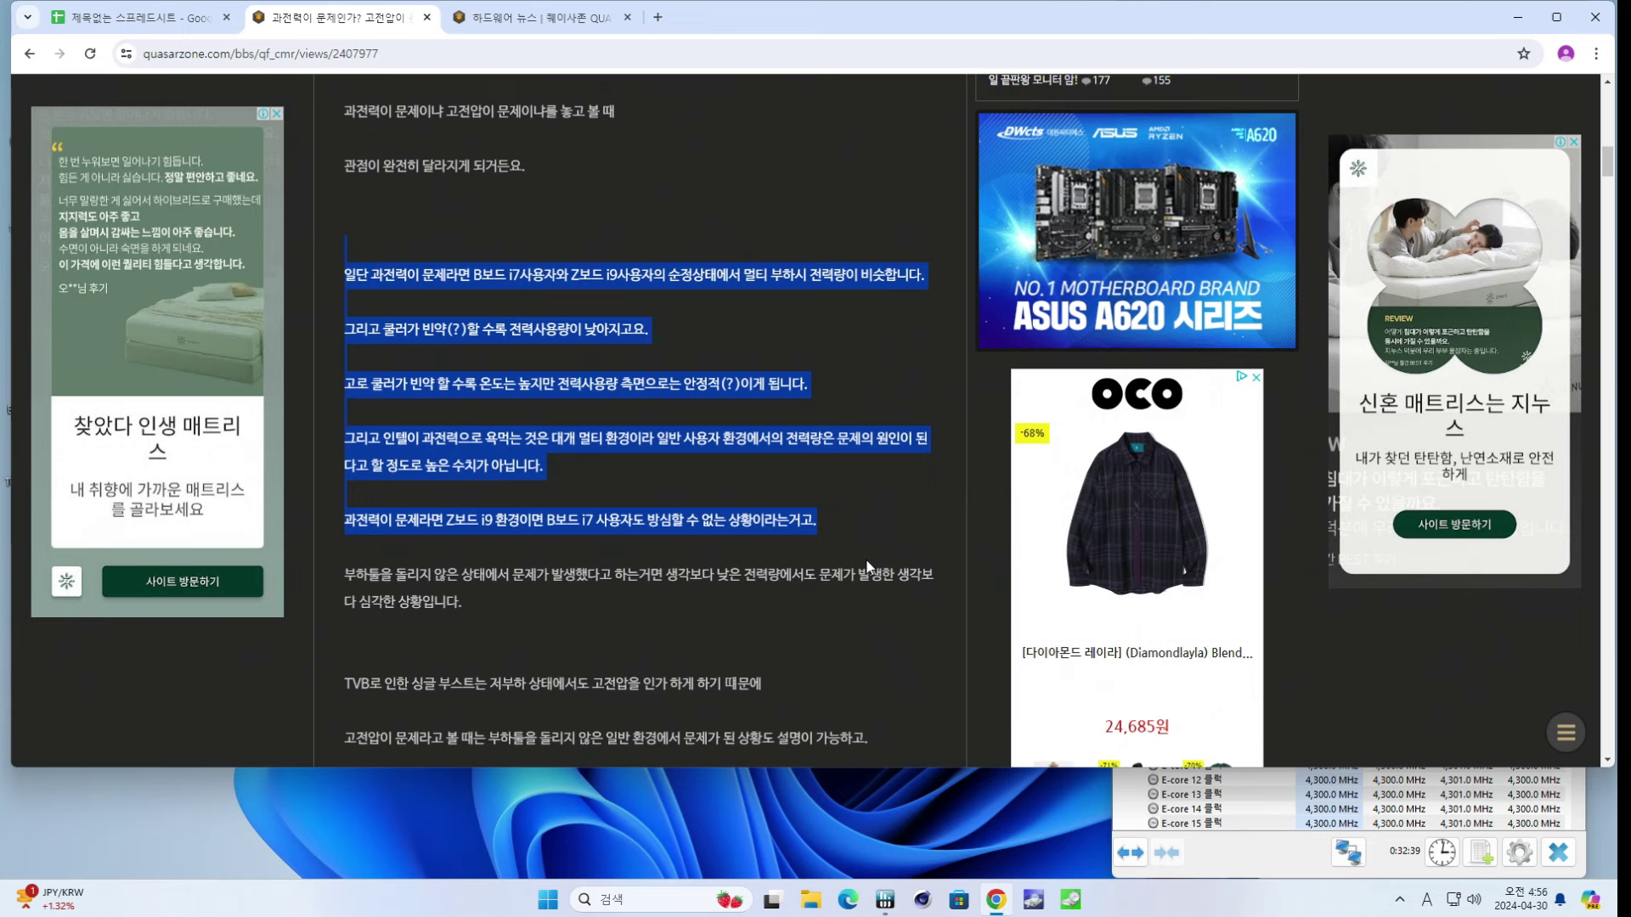
pyautogui.click(864, 559)
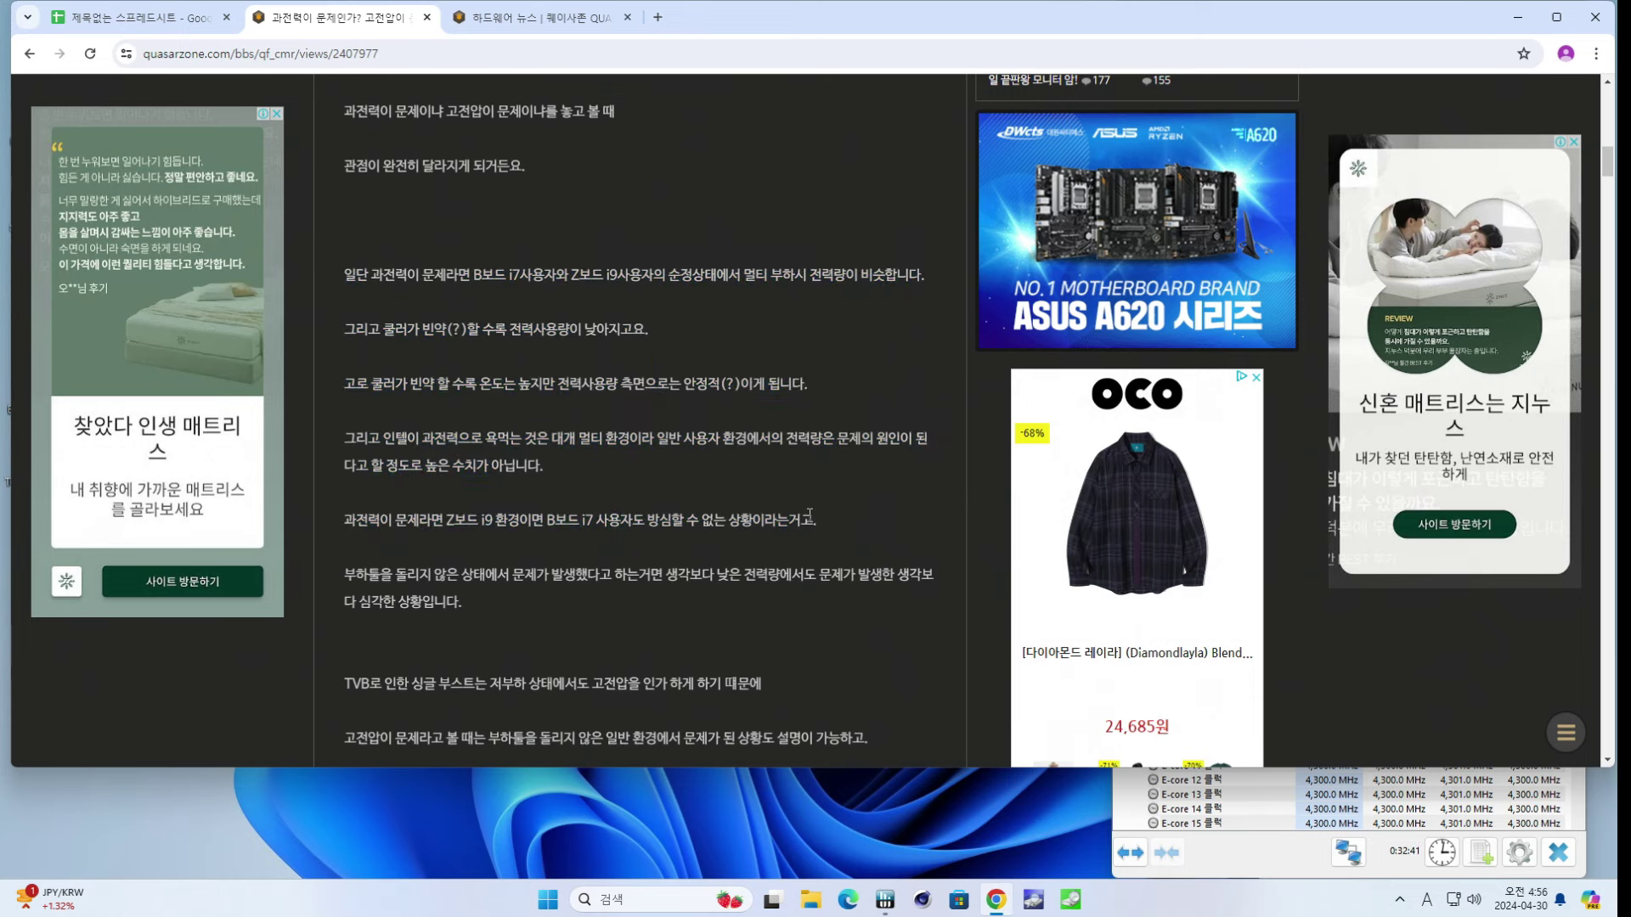
pyautogui.scroll(-1, 809, 513)
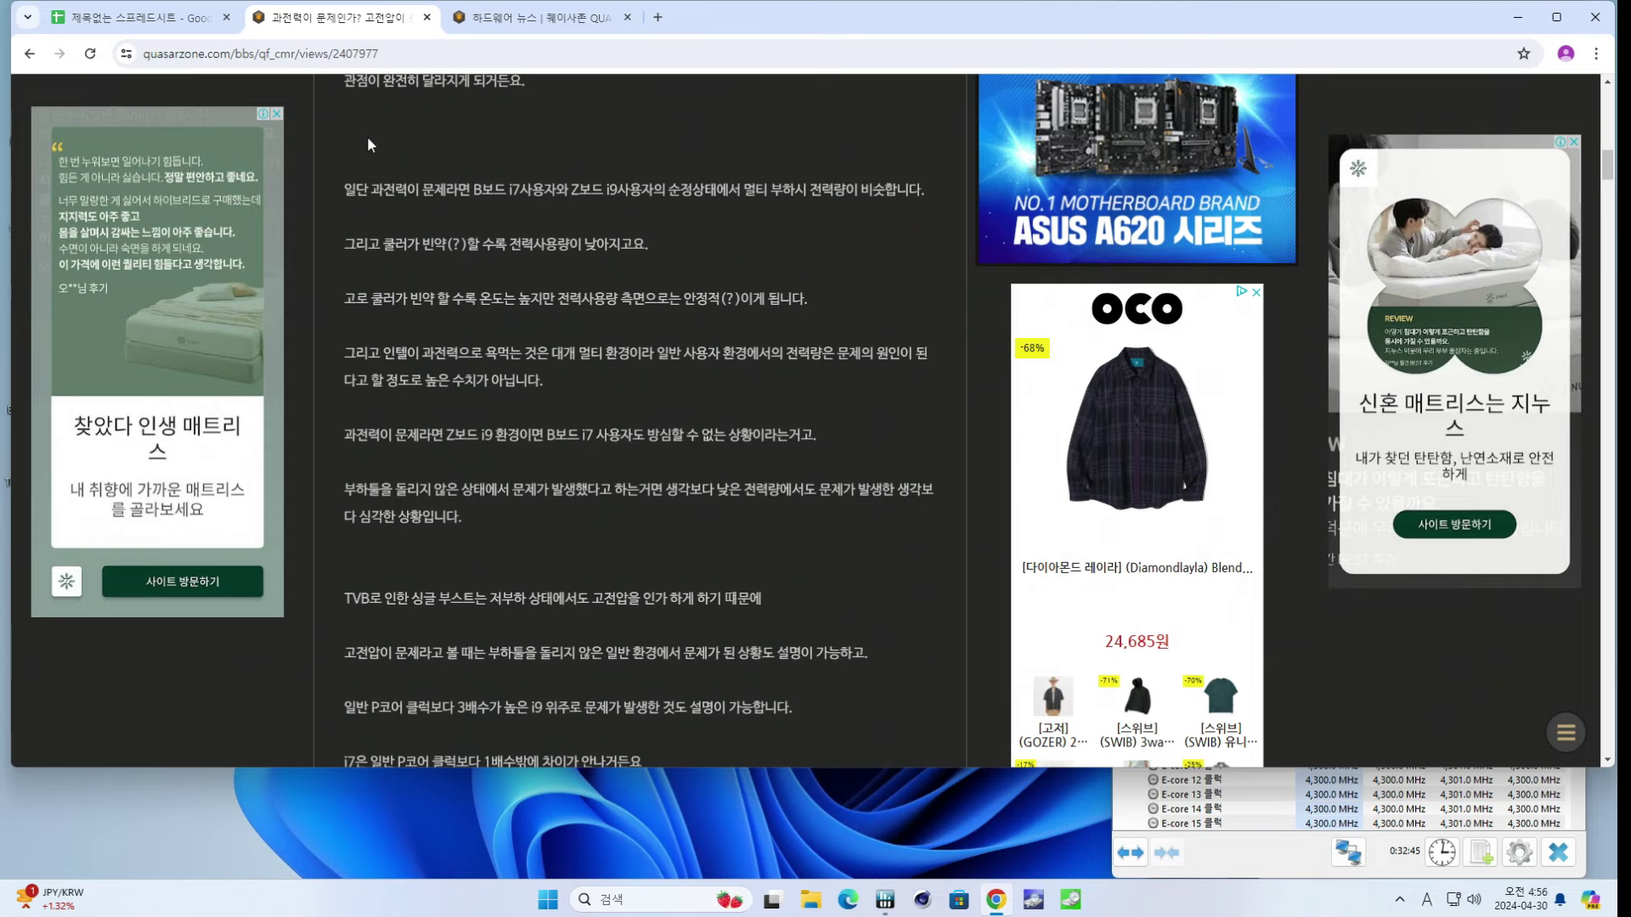
pyautogui.scroll(-3, 652, 349)
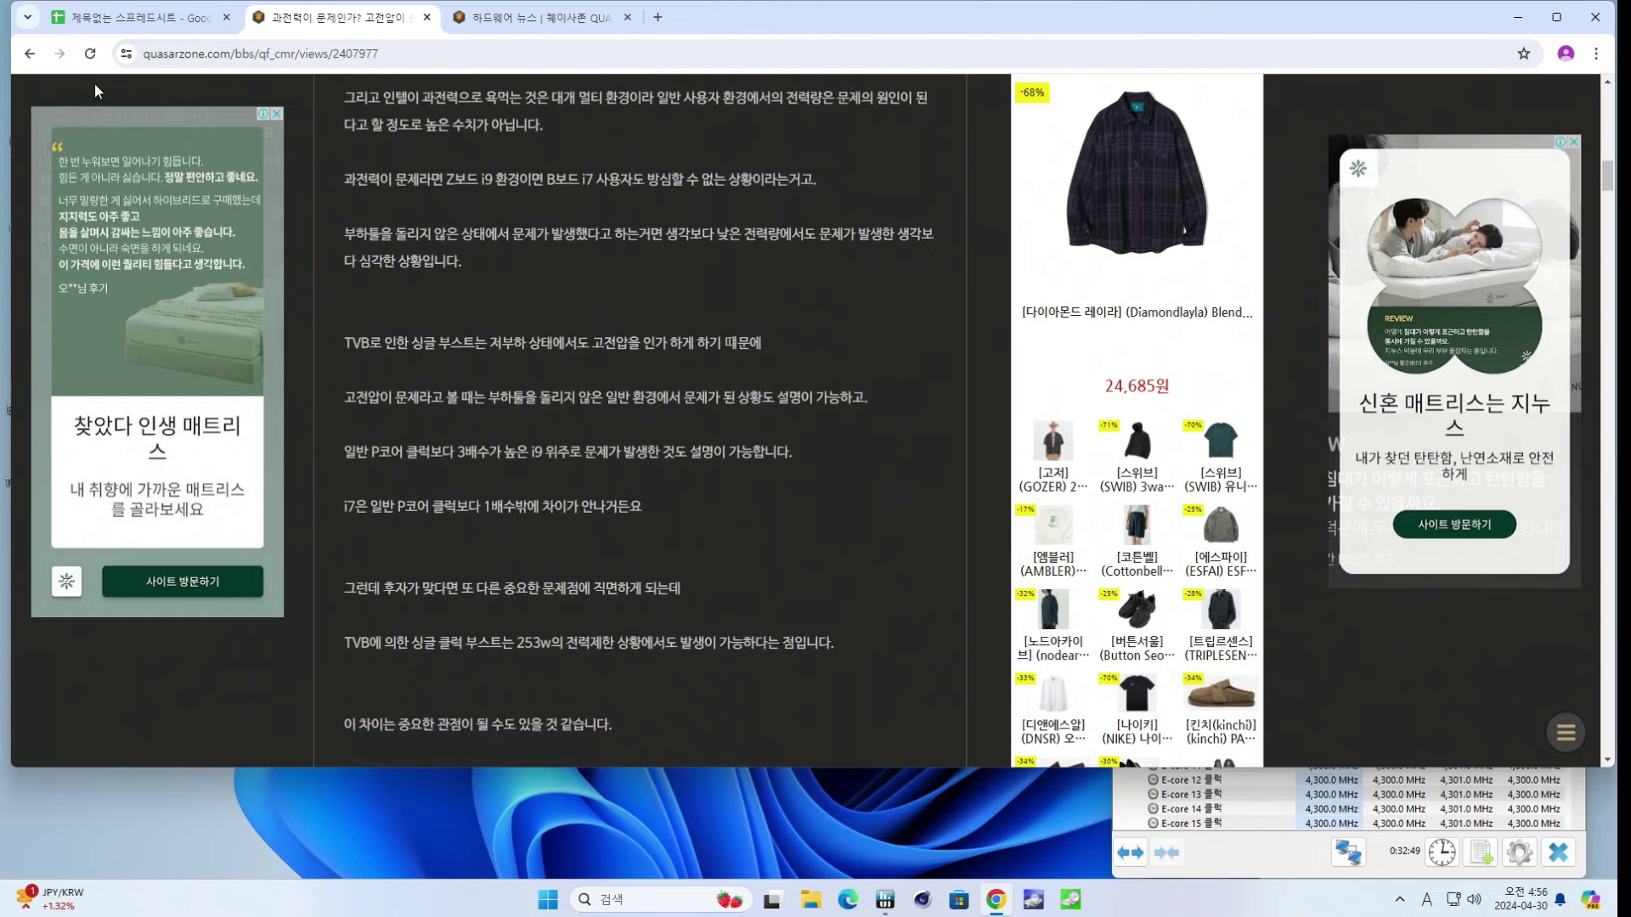
# - Return to the spreadsheet and review the i9 explanation in row 23 and the "고전압(TVB)" note in C23
pyautogui.click(128, 17)
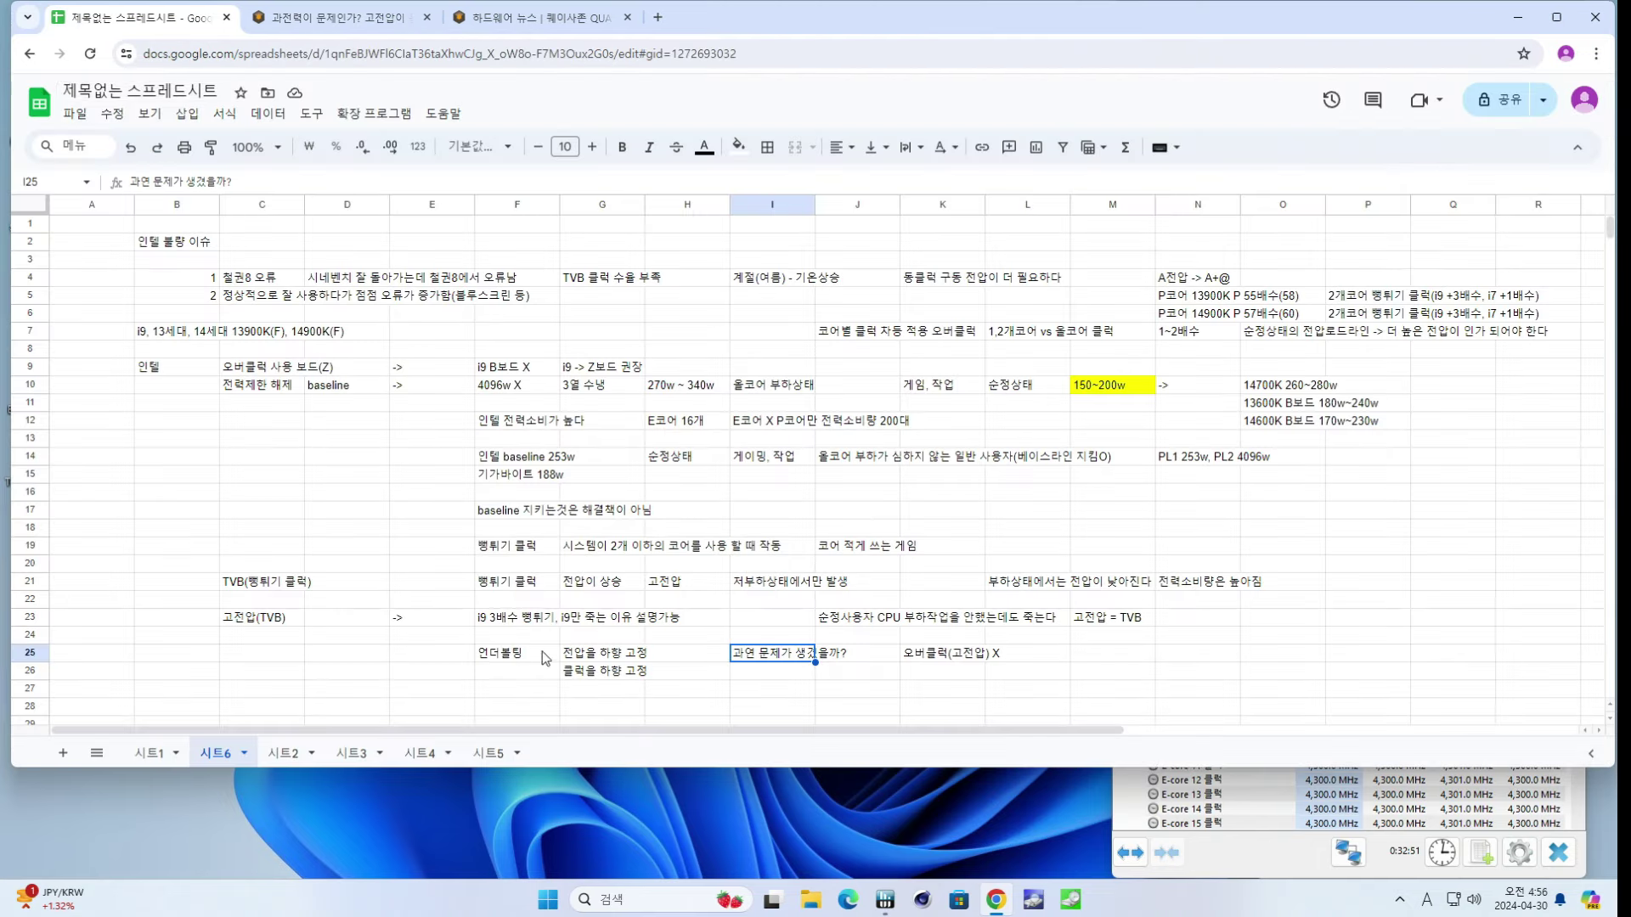
pyautogui.click(540, 621)
pyautogui.click(277, 624)
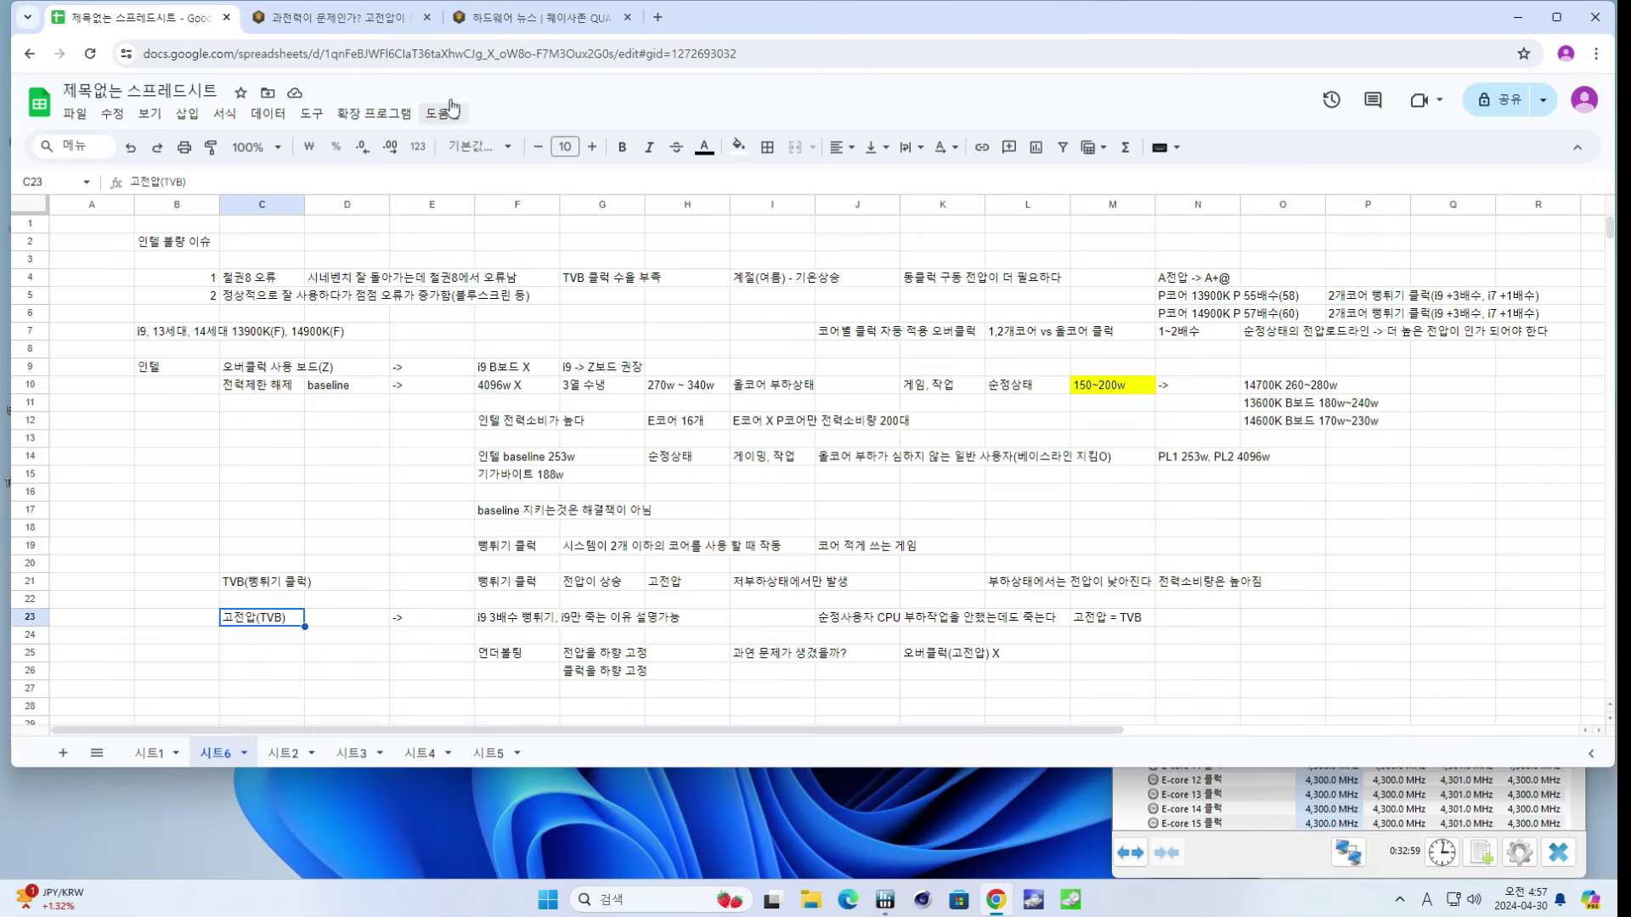
# - In the forum post, highlight the sentence on TVB single-clock boost under the 253w power limit and read the paragraphs around it
pyautogui.click(399, 17)
pyautogui.scroll(-3, 756, 238)
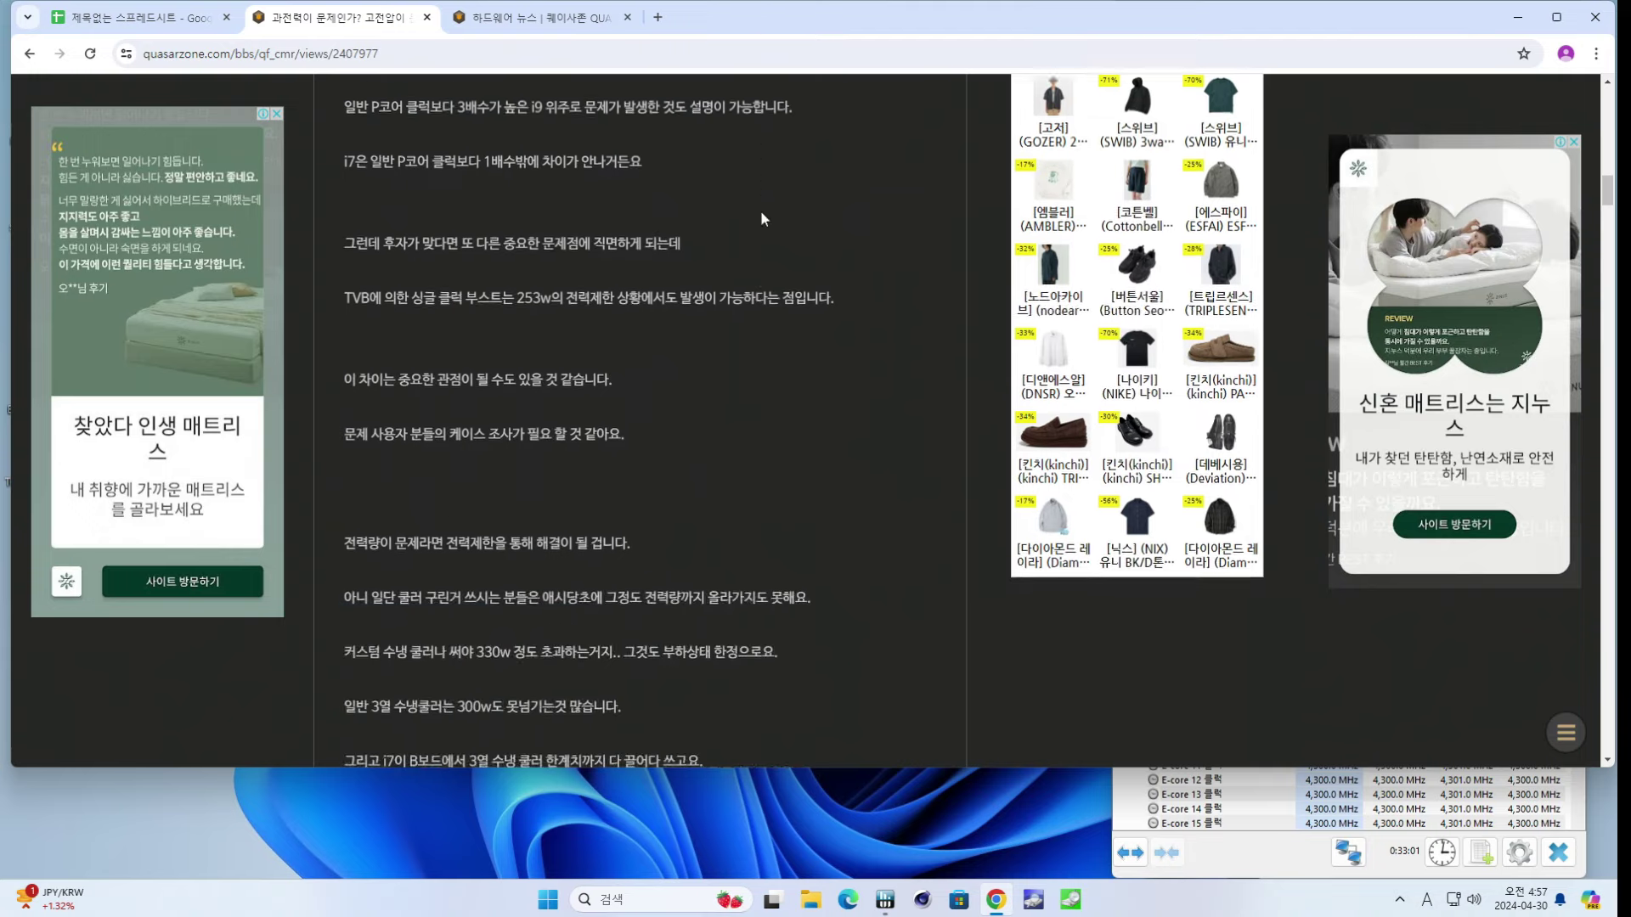
pyautogui.moveTo(722, 111); pyautogui.dragTo(778, 395)
pyautogui.click(779, 411)
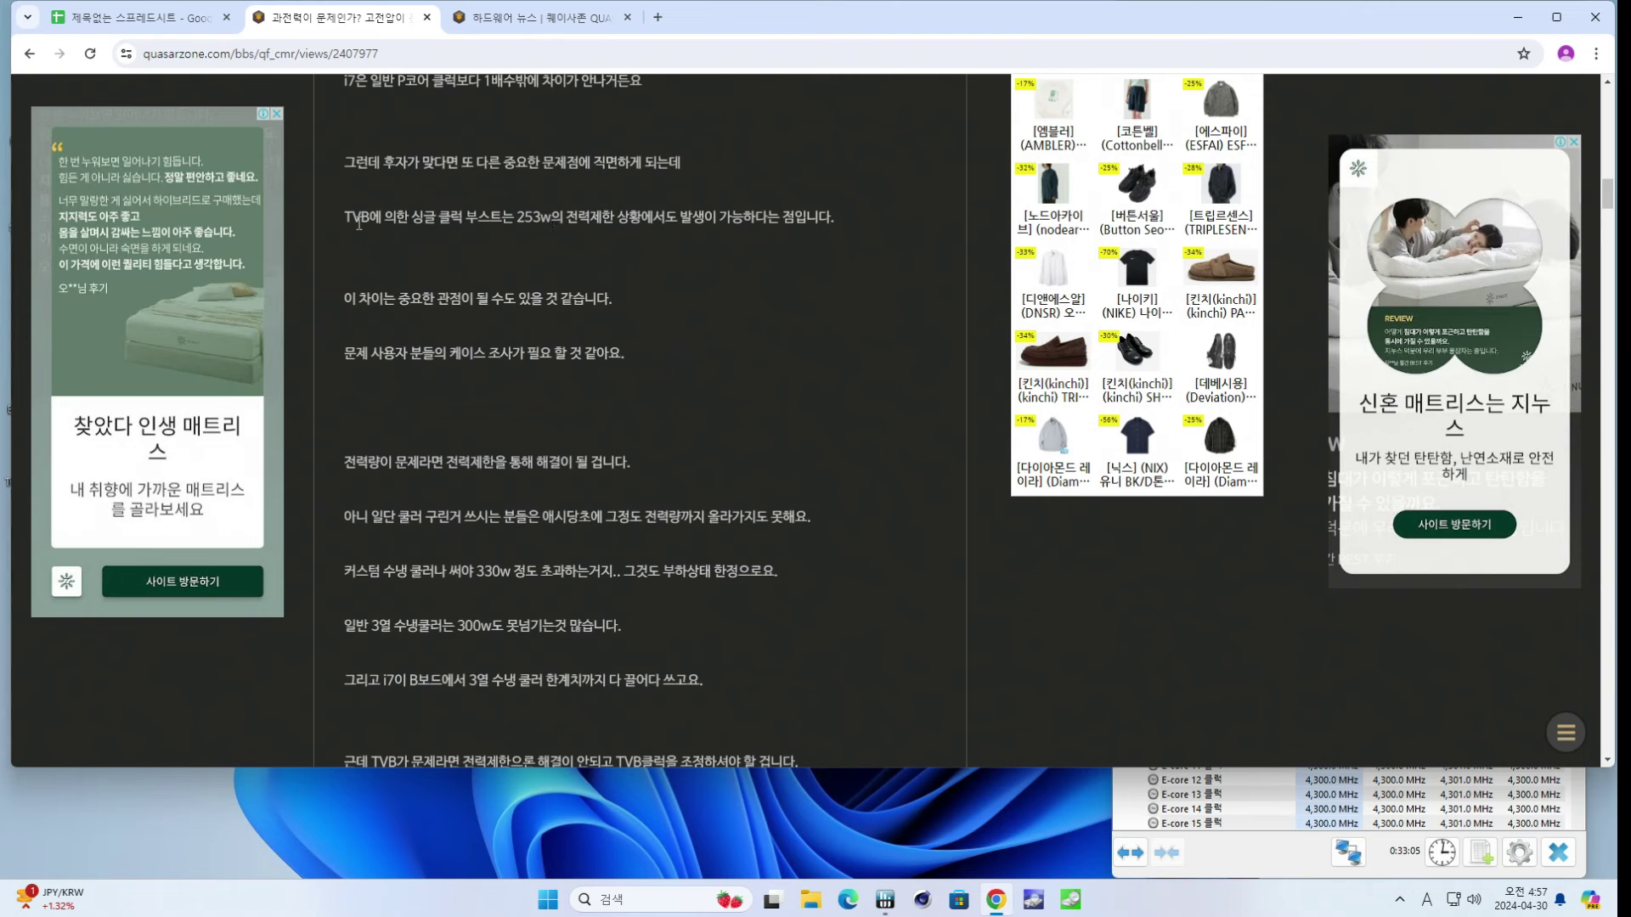
pyautogui.moveTo(344, 217)
pyautogui.mouseDown()
pyautogui.moveTo(832, 224)
pyautogui.moveTo(345, 225)
pyautogui.mouseUp()
pyautogui.click(843, 225)
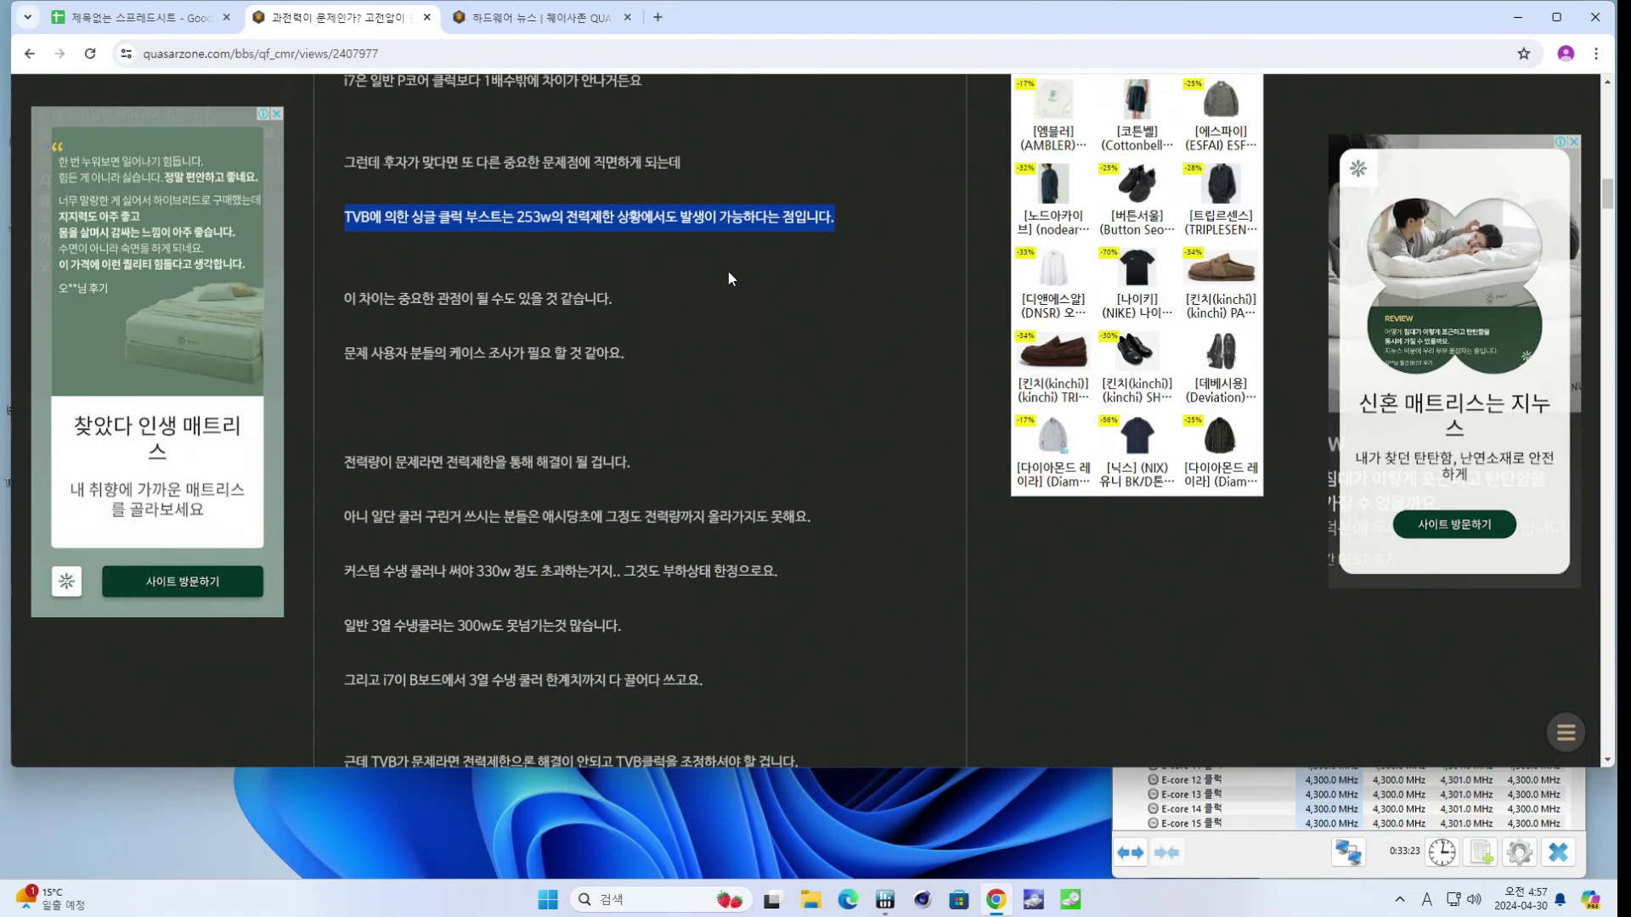
pyautogui.scroll(-10, 696, 246)
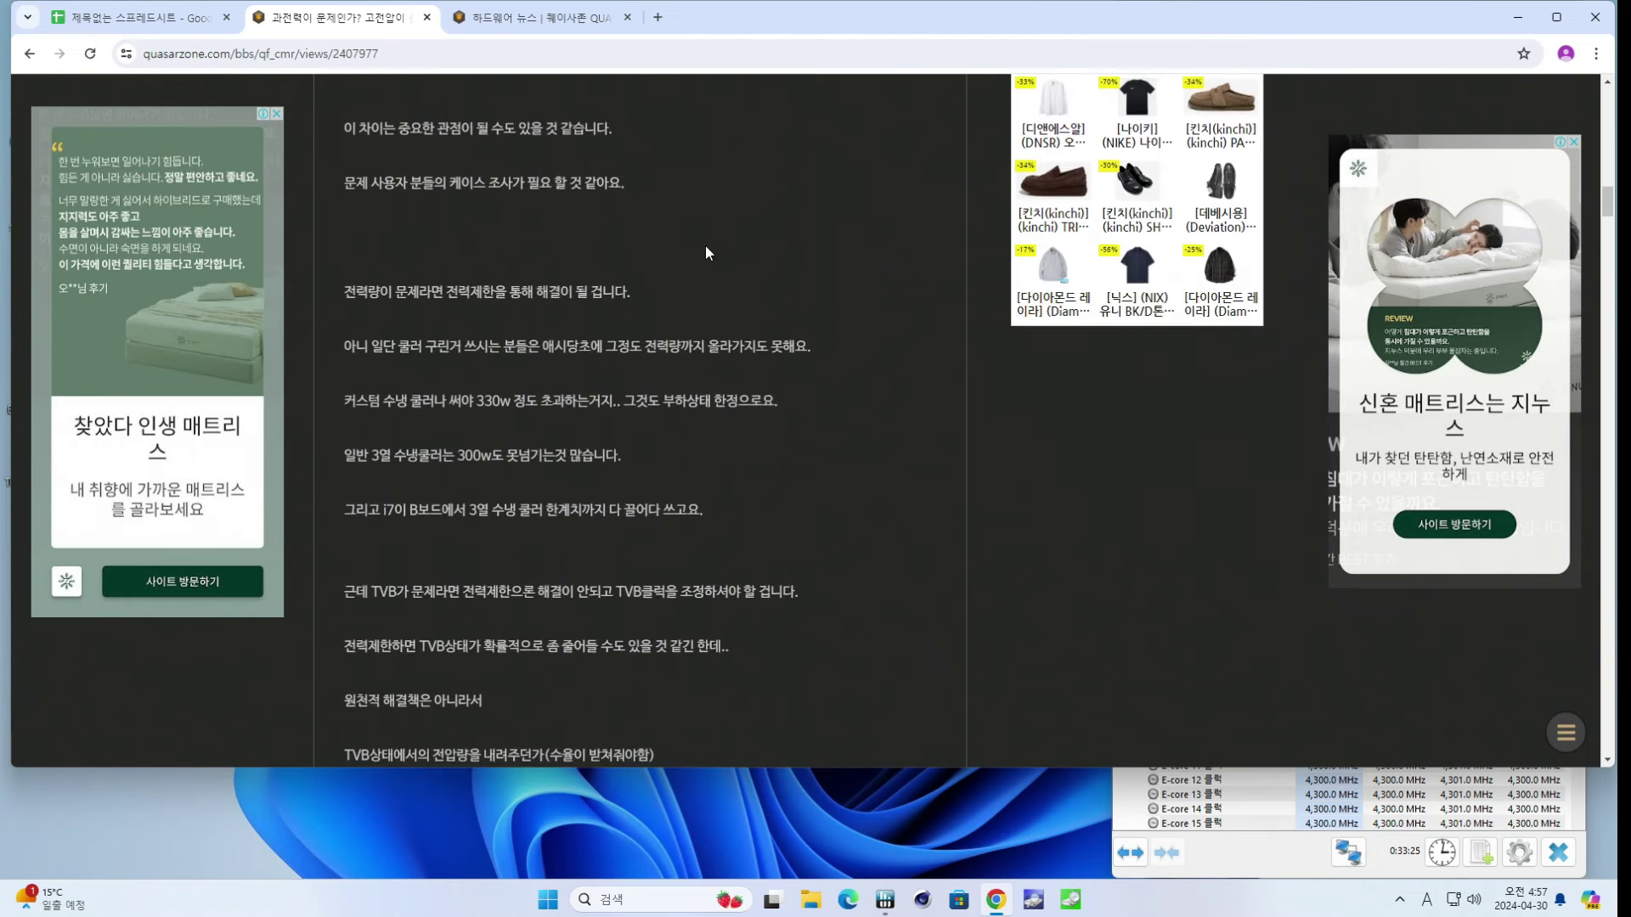
# - In the spreadsheet, enter "해결" in F28, with "클럭 내림" in G28 and "전압을 내림" in G29
pyautogui.click(137, 25)
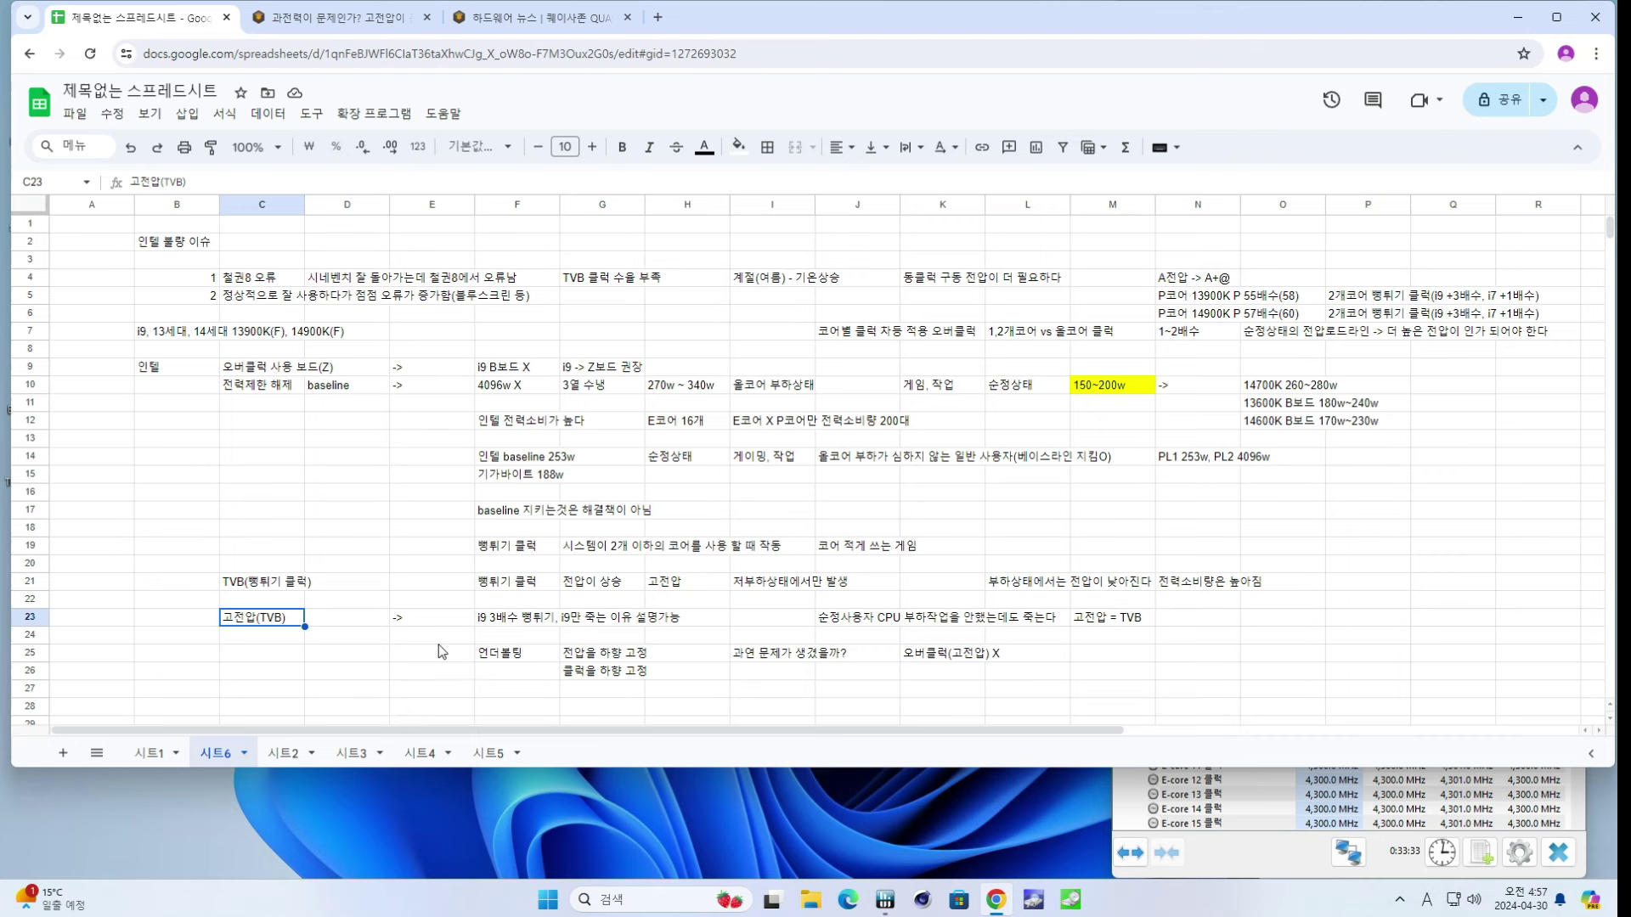
pyautogui.click(522, 707)
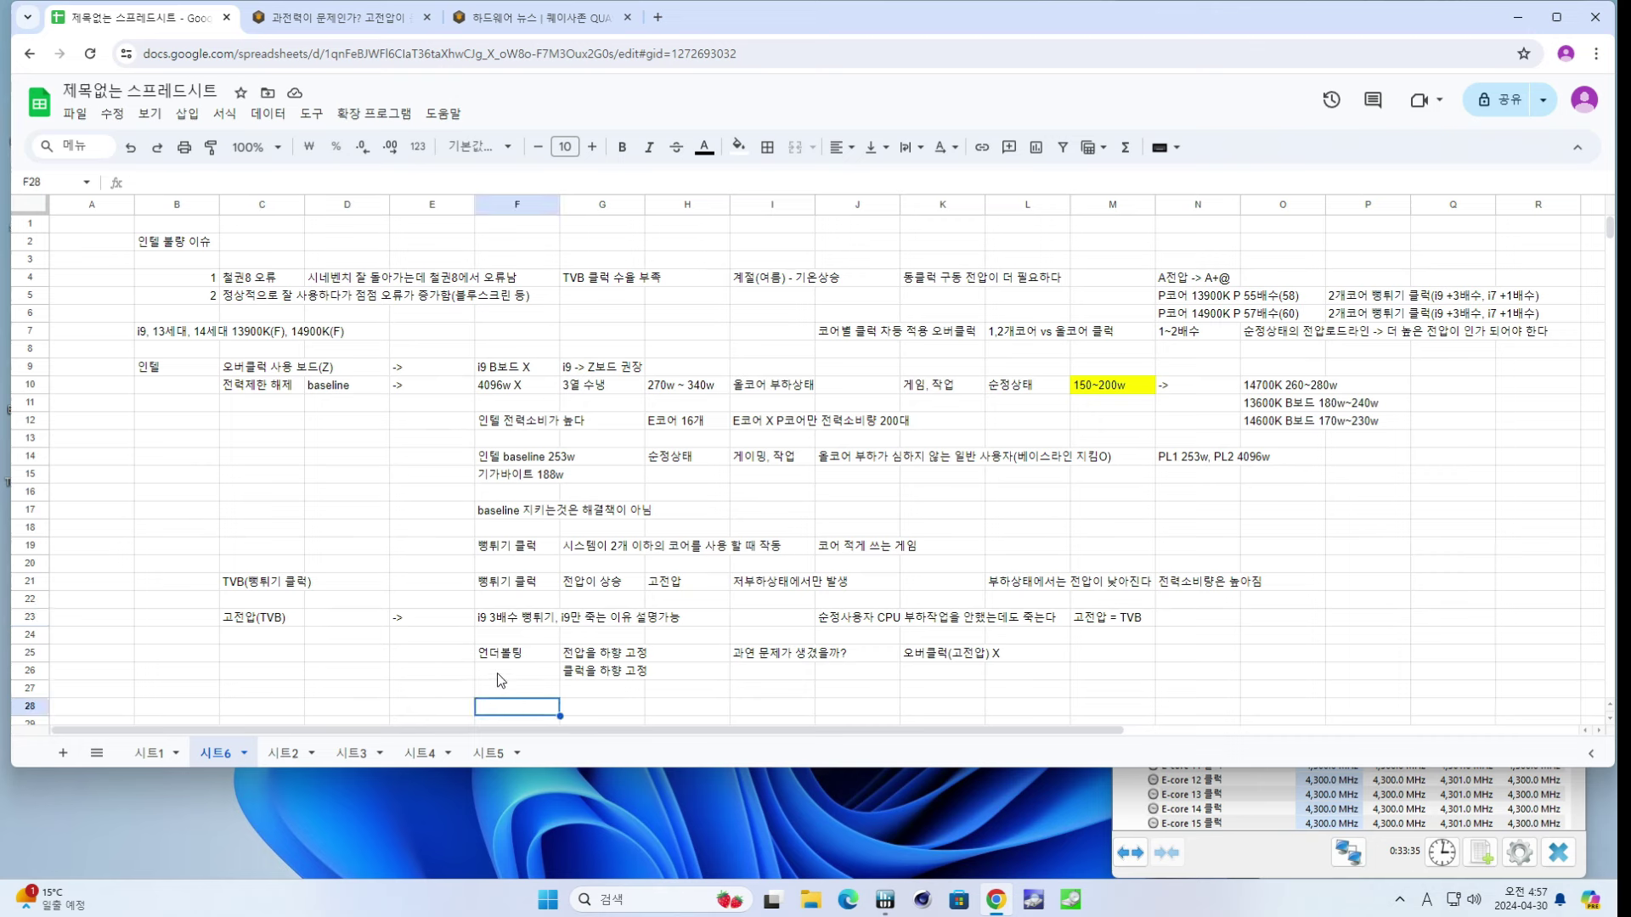
pyautogui.write('해결')
pyautogui.press('Tab')
pyautogui.write('클럭')
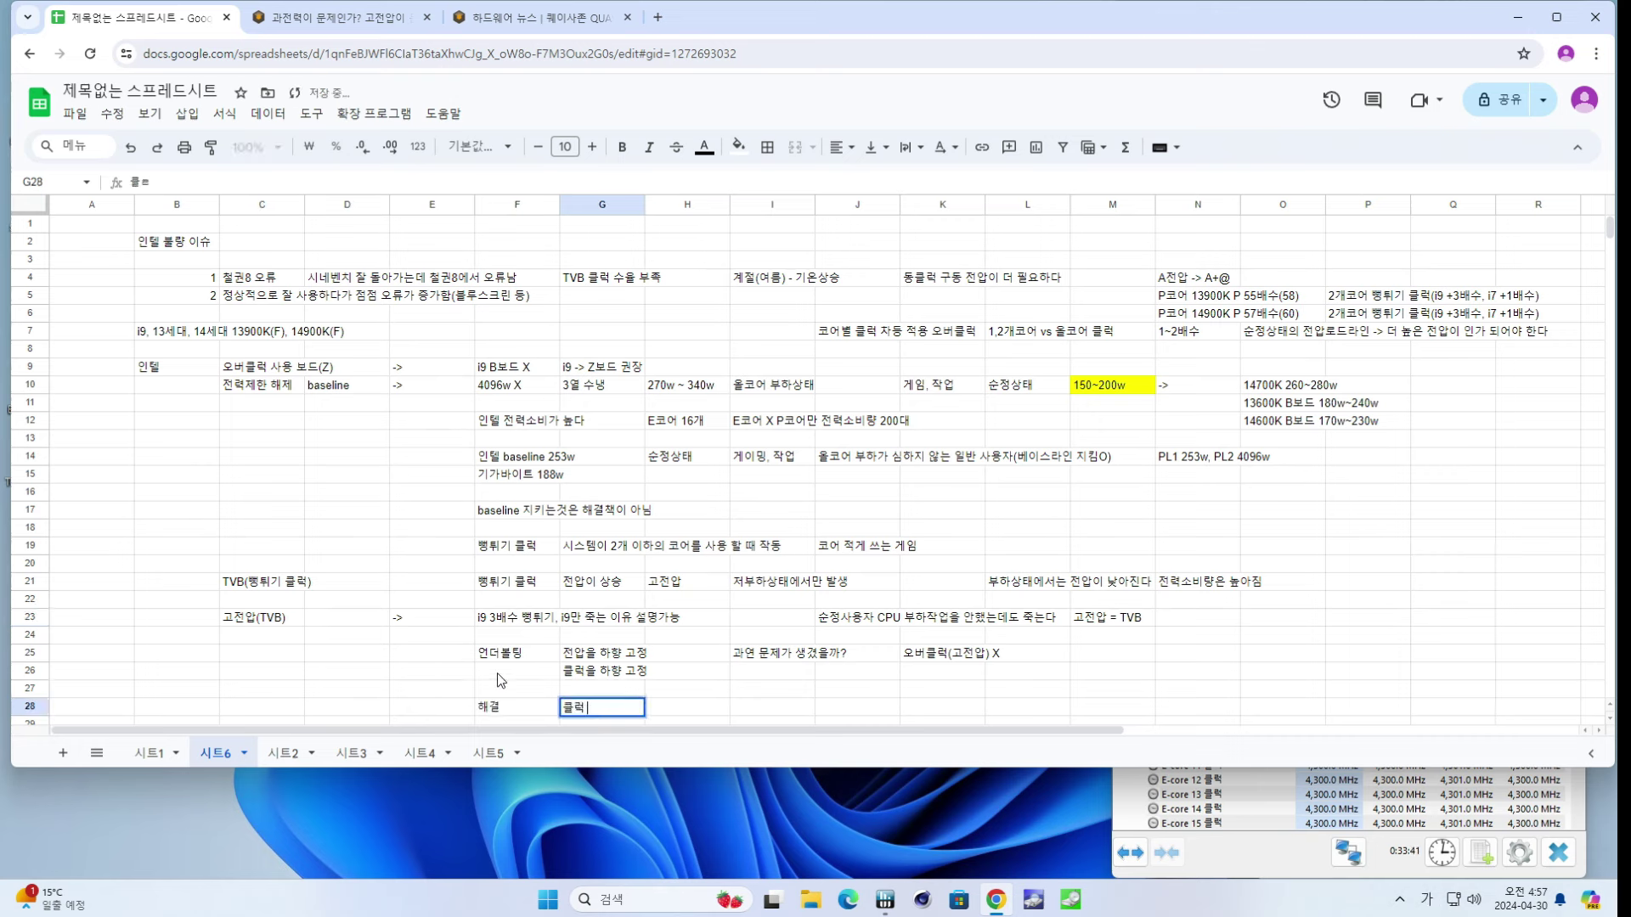
pyautogui.write(' 내림')
pyautogui.press('Return')
pyautogui.write('전압을 낼')
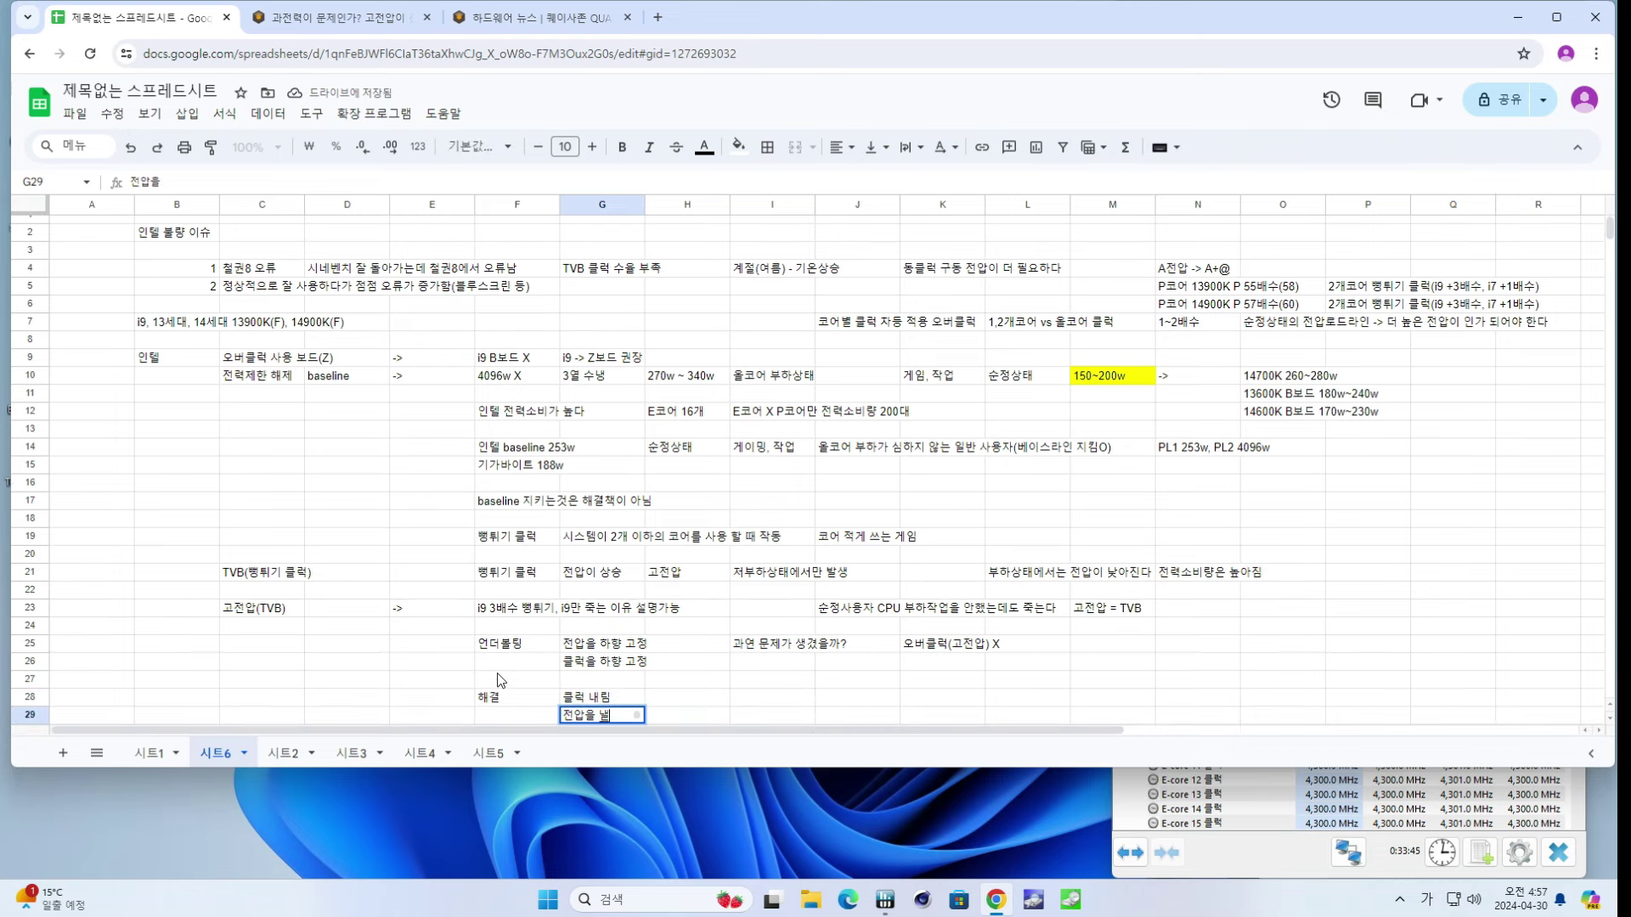
pyautogui.write('림')
pyautogui.press('Return')
# - Enter the note "i9는 마진이 거의 없음(언더클럭)" in H29, beside the lowered-voltage solution
pyautogui.press('Up')
pyautogui.press('Up')
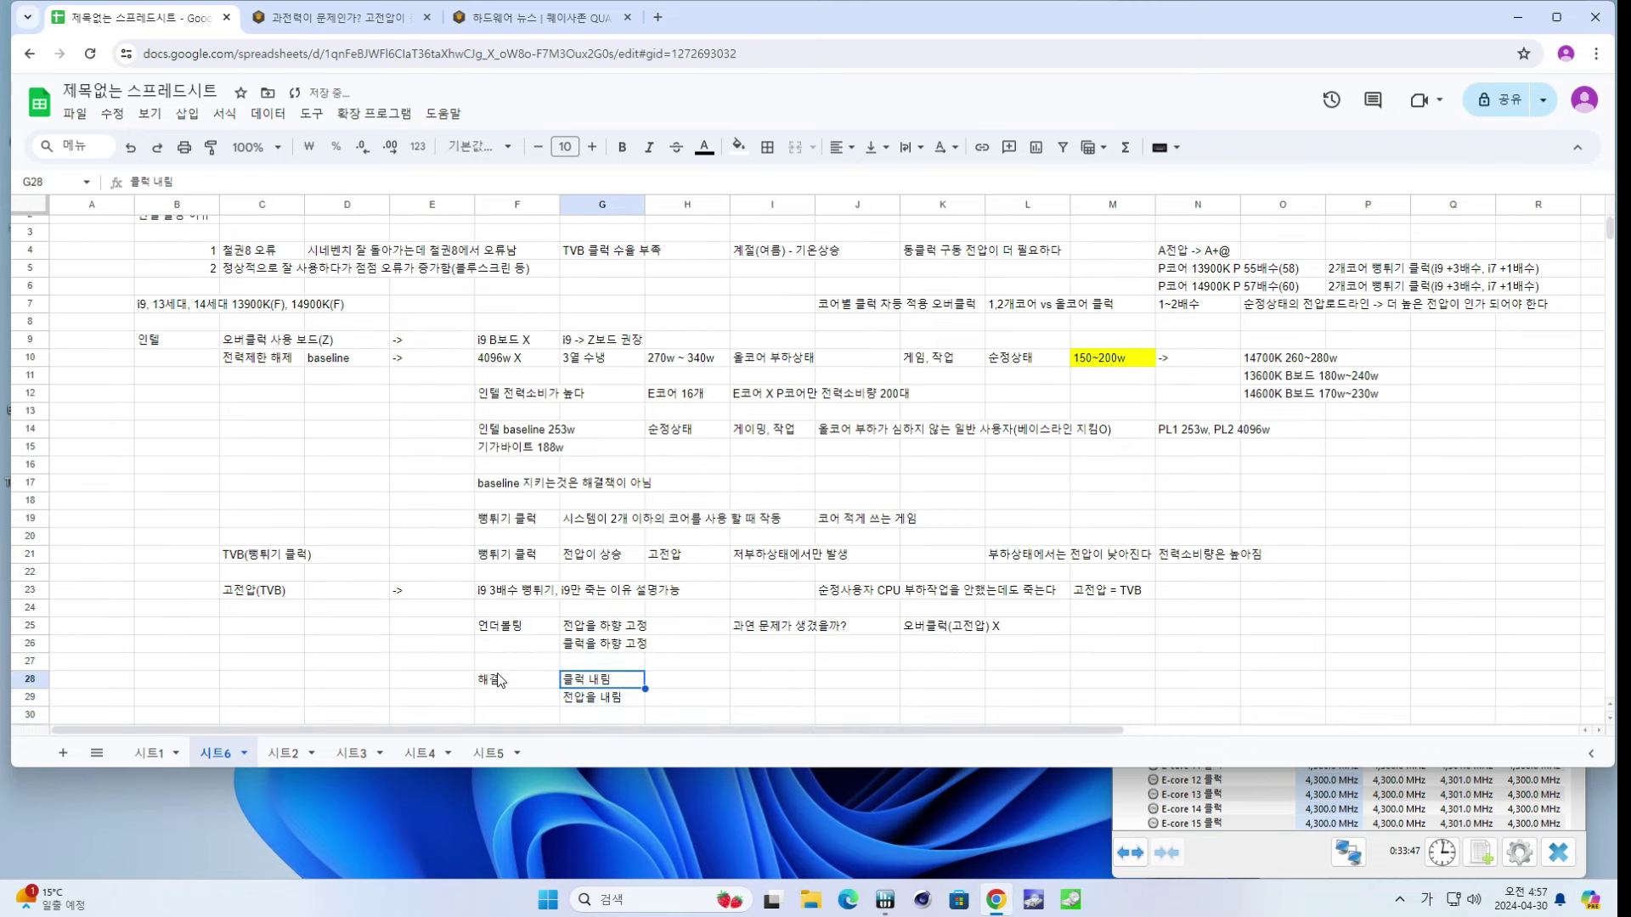
pyautogui.press('Down')
pyautogui.press('Right')
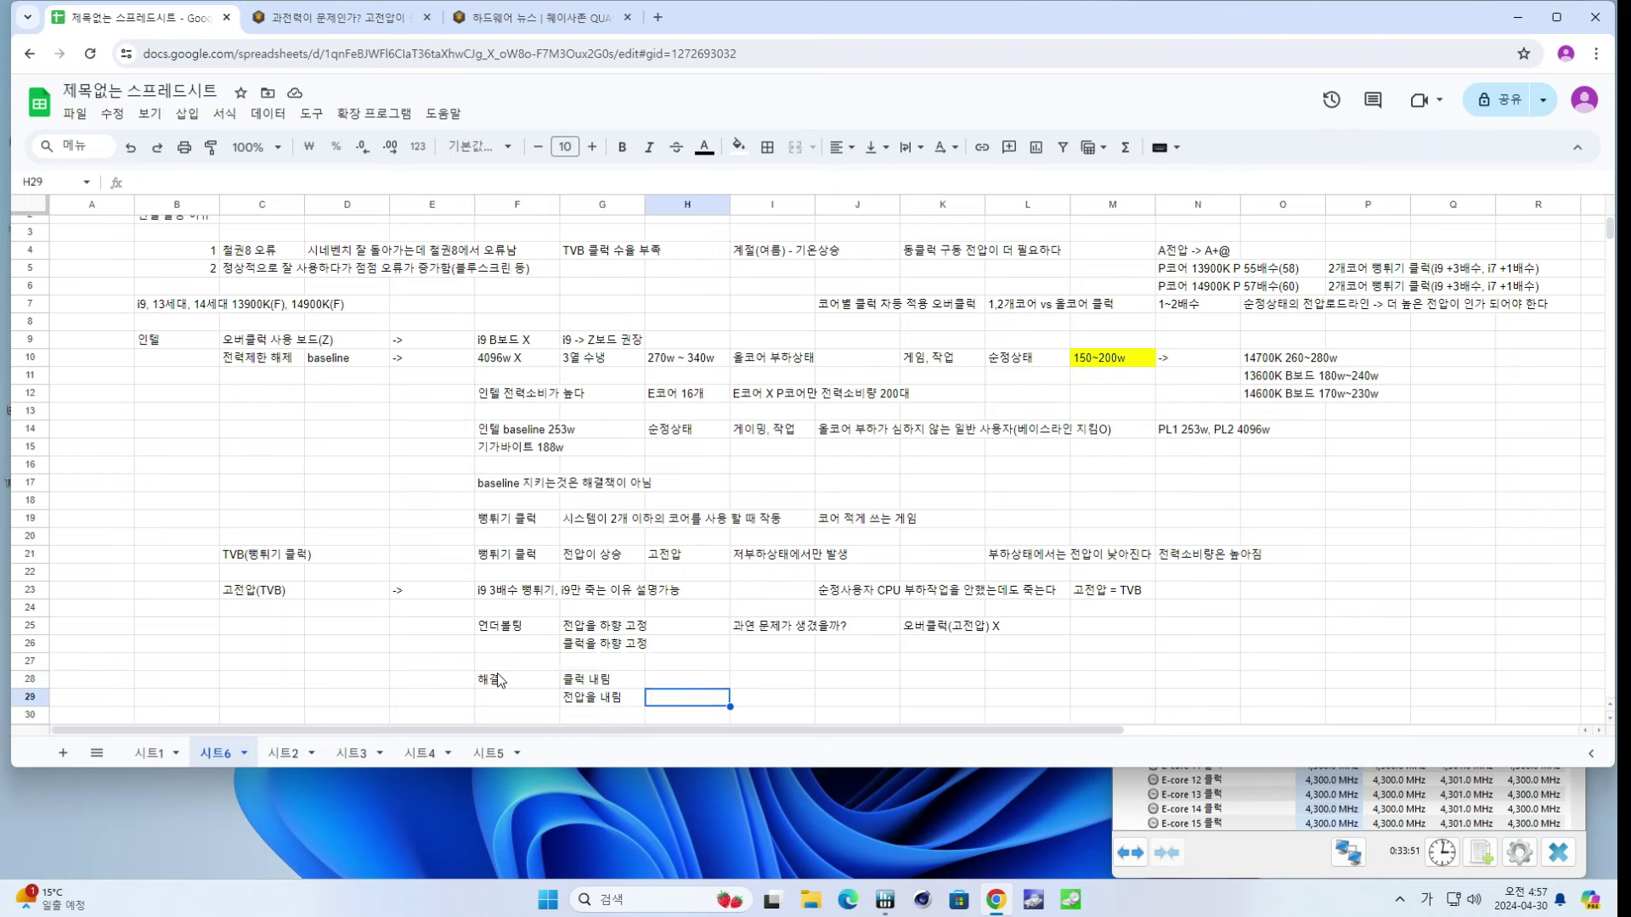
pyautogui.write('i9는 매')
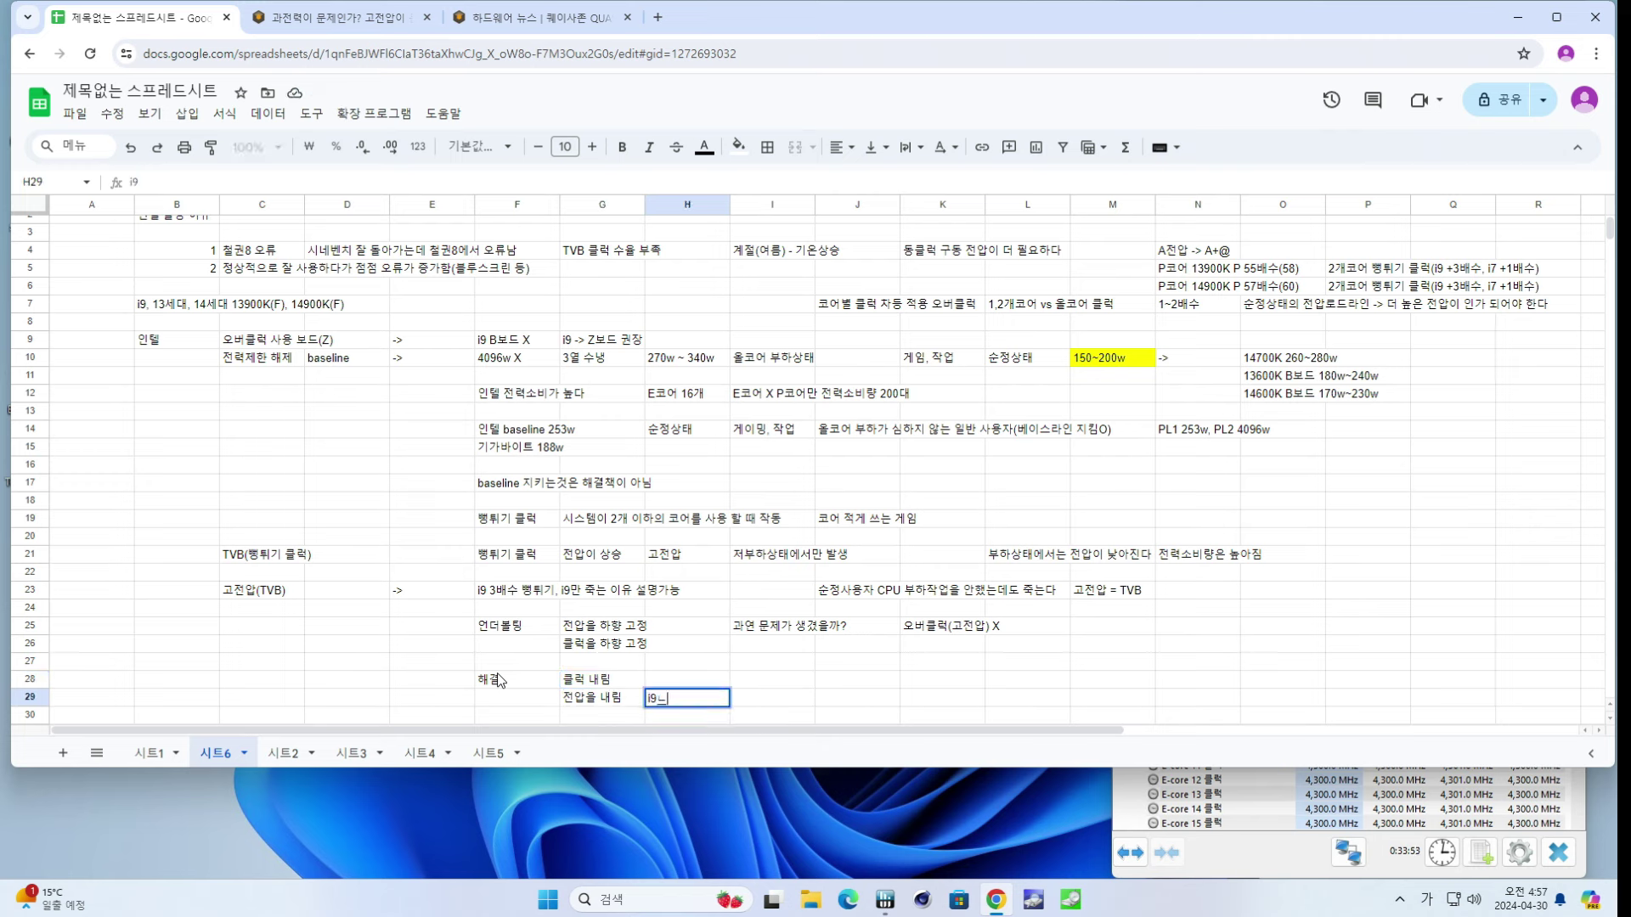
pyautogui.write('진이 거의 없음(언더클레')
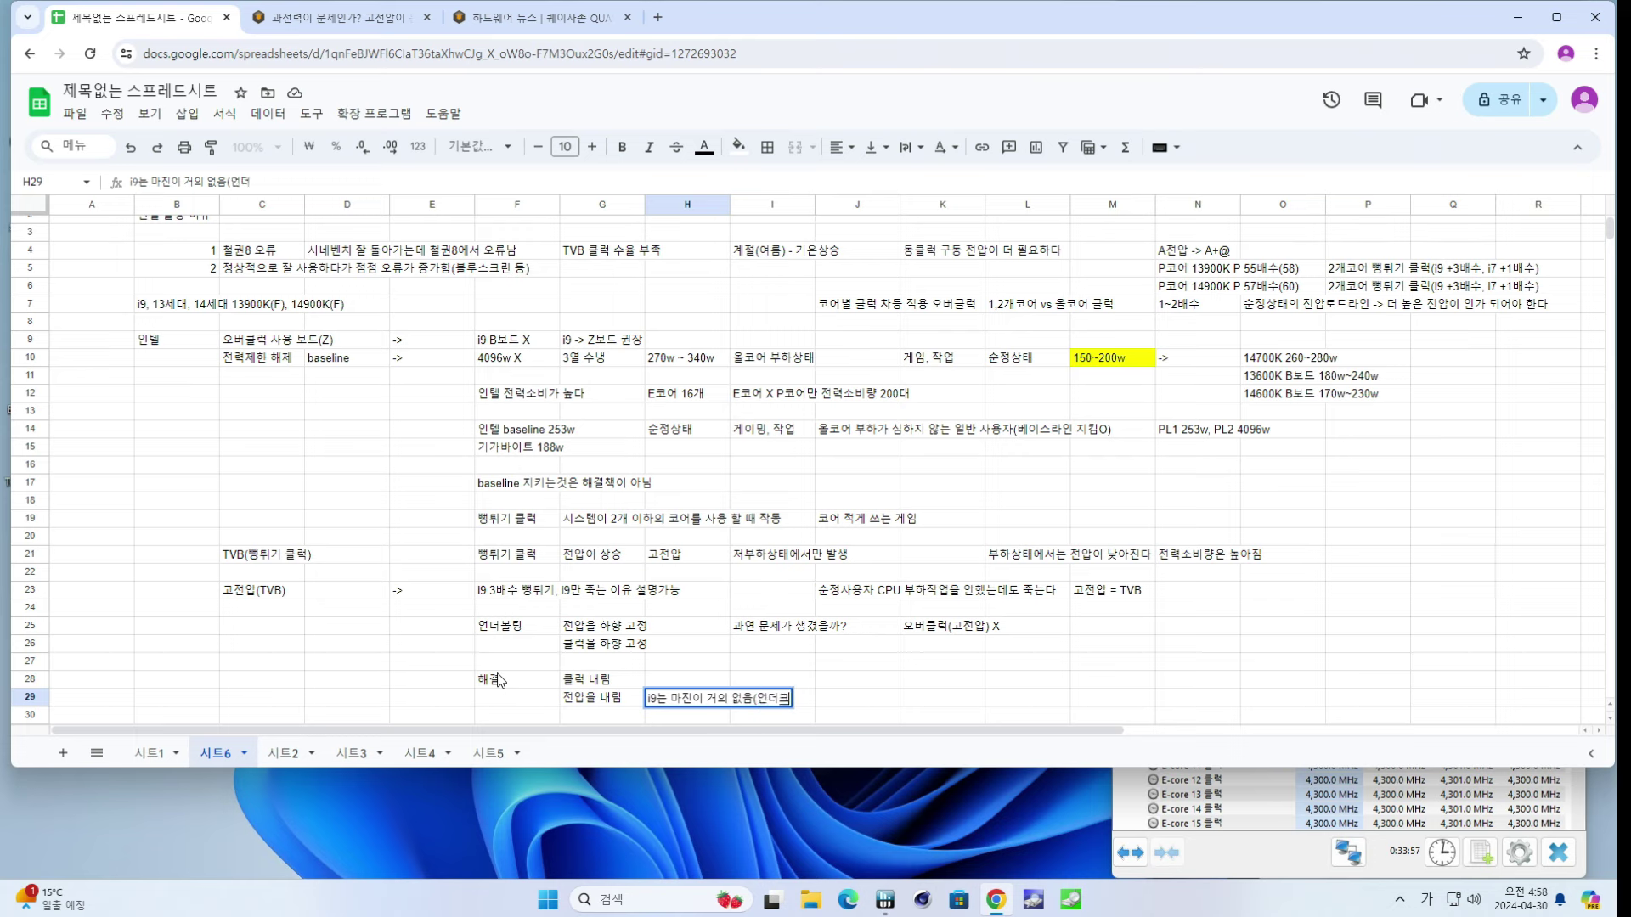
pyautogui.write('럭)')
pyautogui.press('Return')
pyautogui.press('Up')
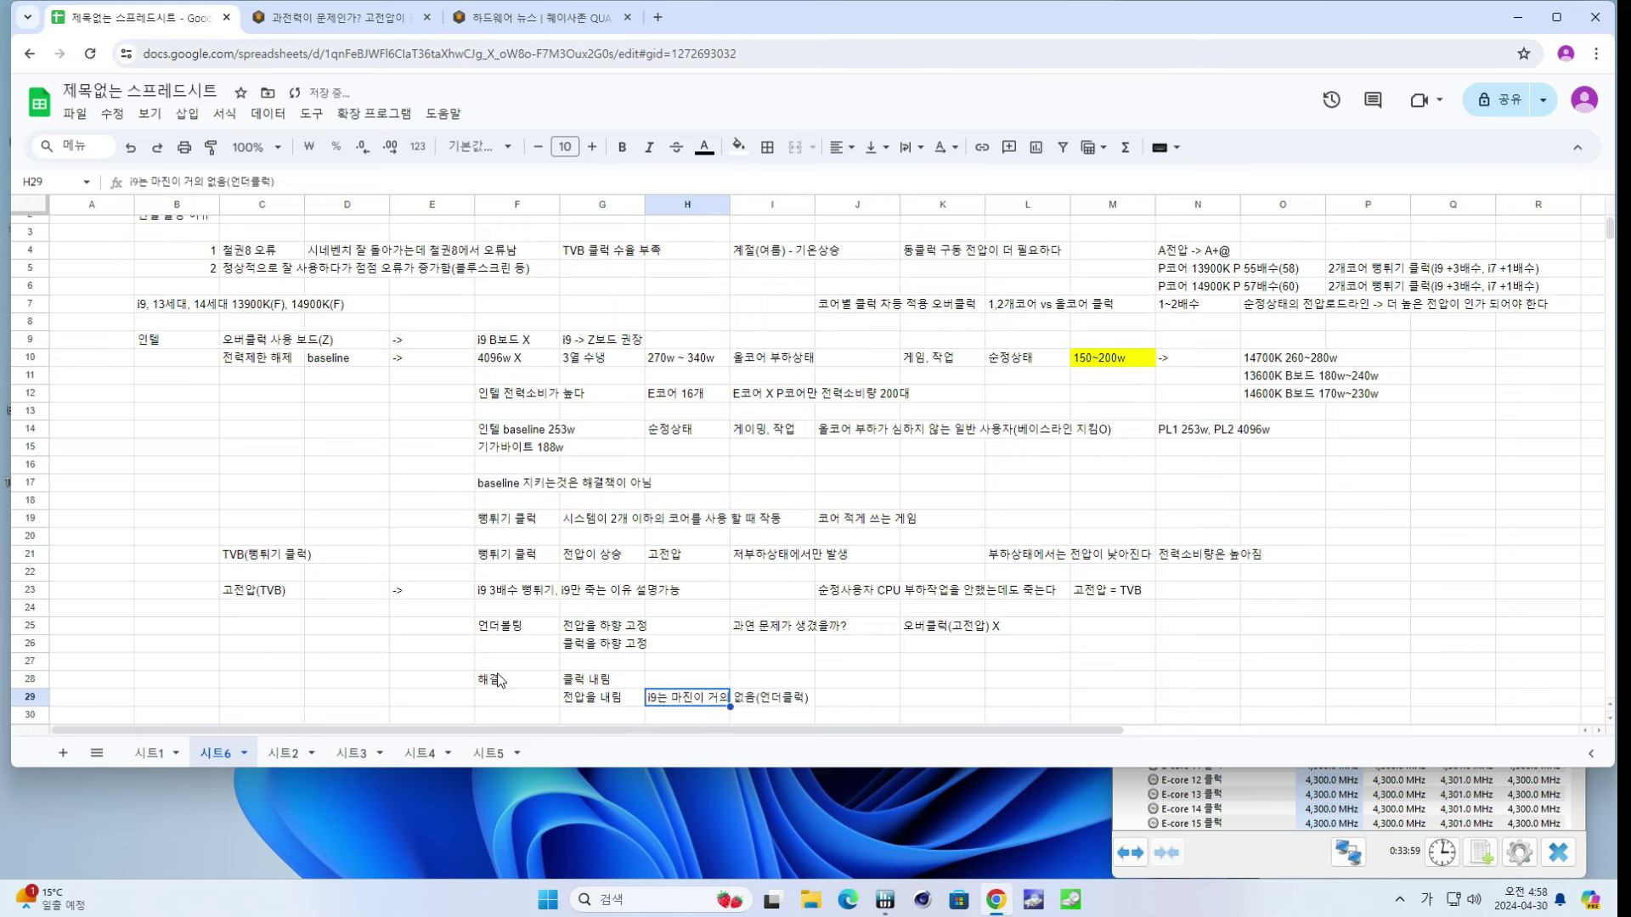
# - Enter "TVB" in K28, on the row of the lowered-clock solution
pyautogui.press('Up')
pyautogui.press('Left')
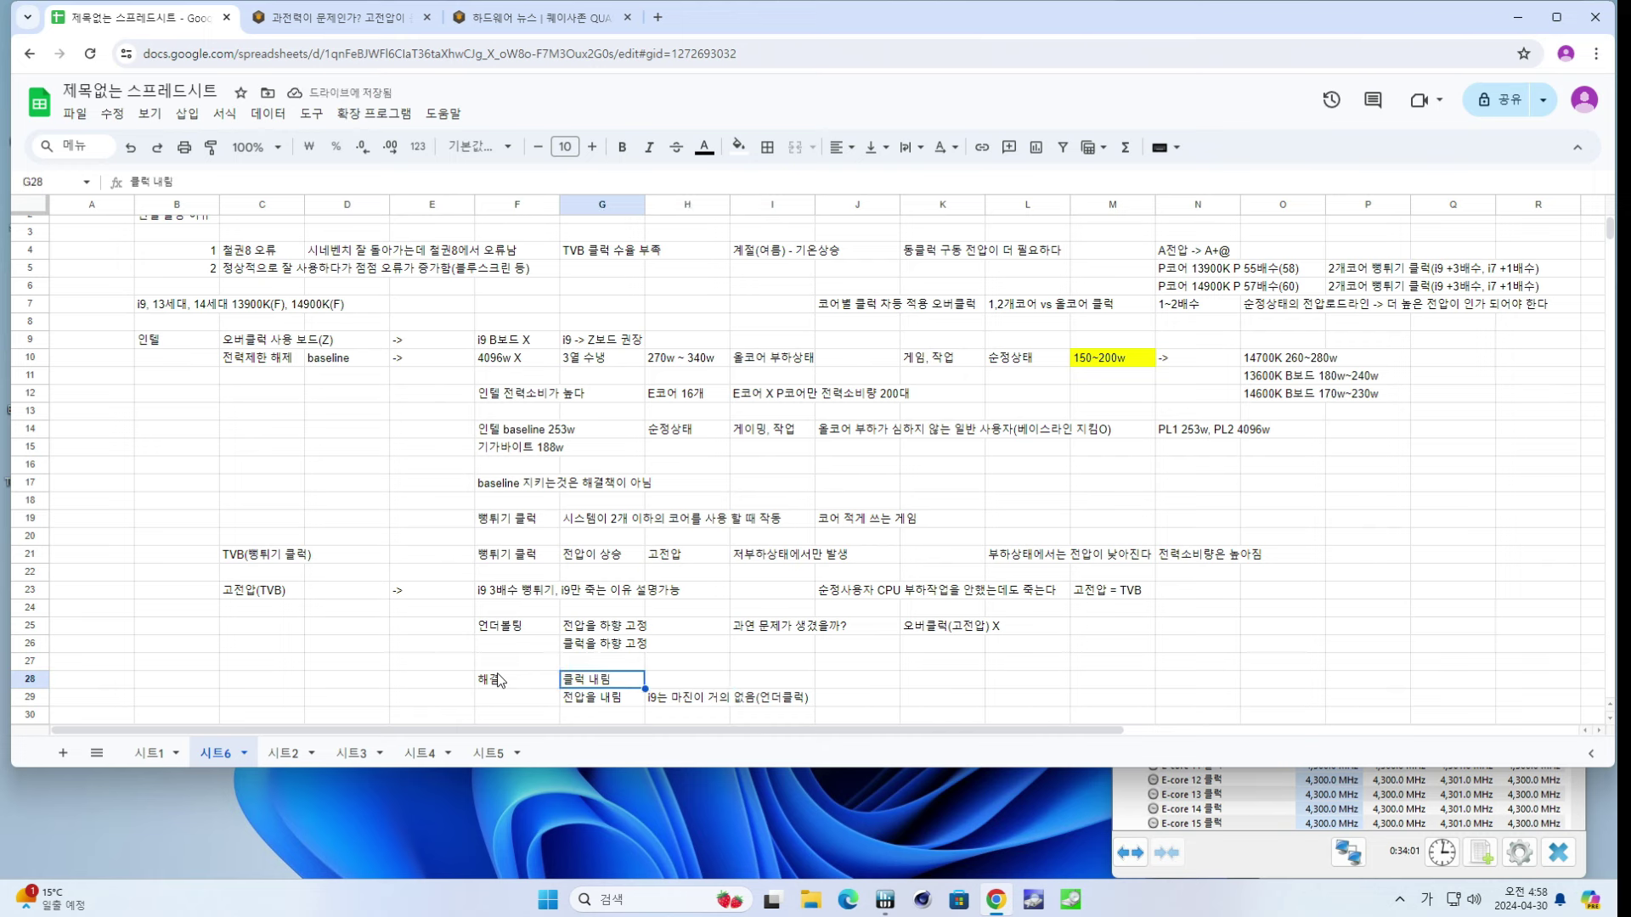
pyautogui.press('Right')
pyautogui.press('Right')
pyautogui.press('Right')
pyautogui.press('Right')
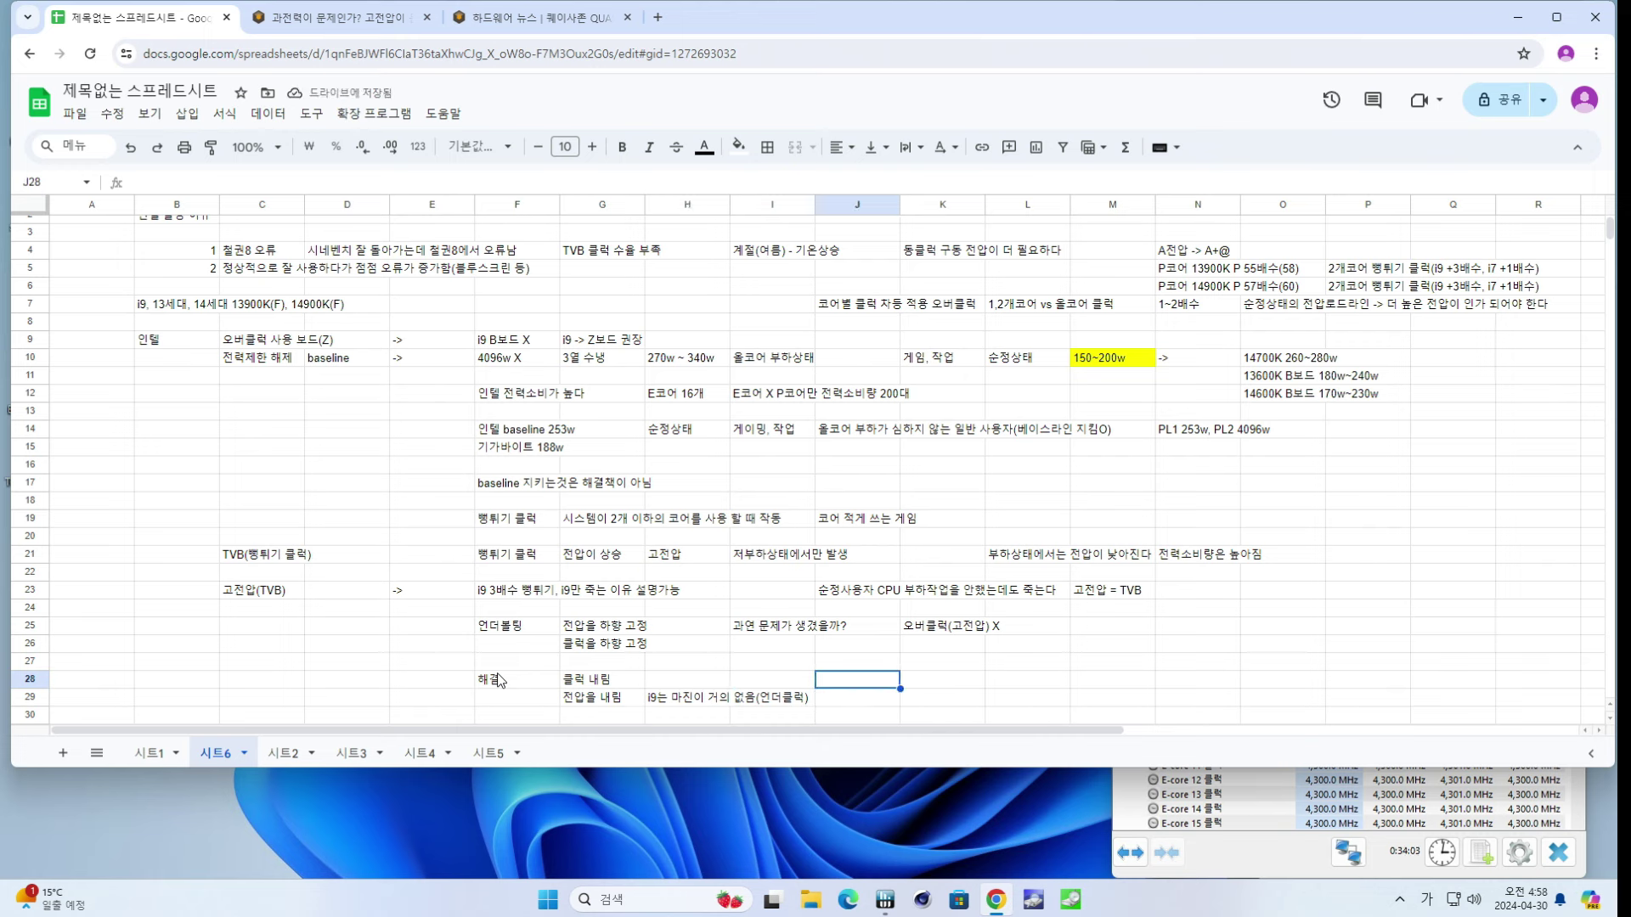
pyautogui.press('Hangul')
pyautogui.write('TVB')
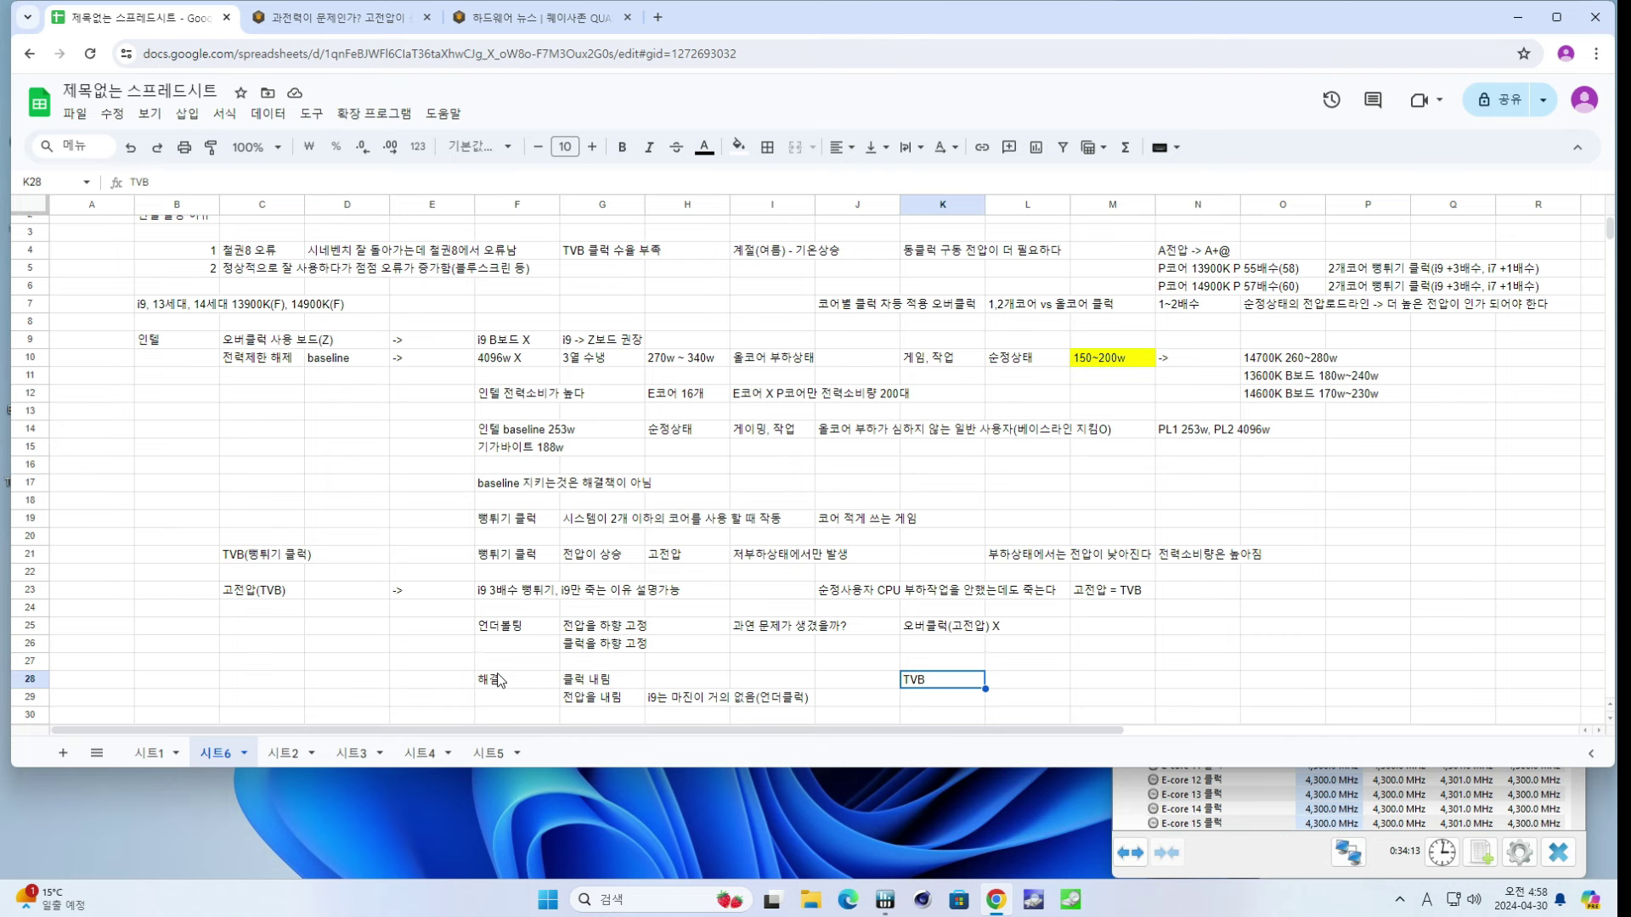
pyautogui.press('Tab')
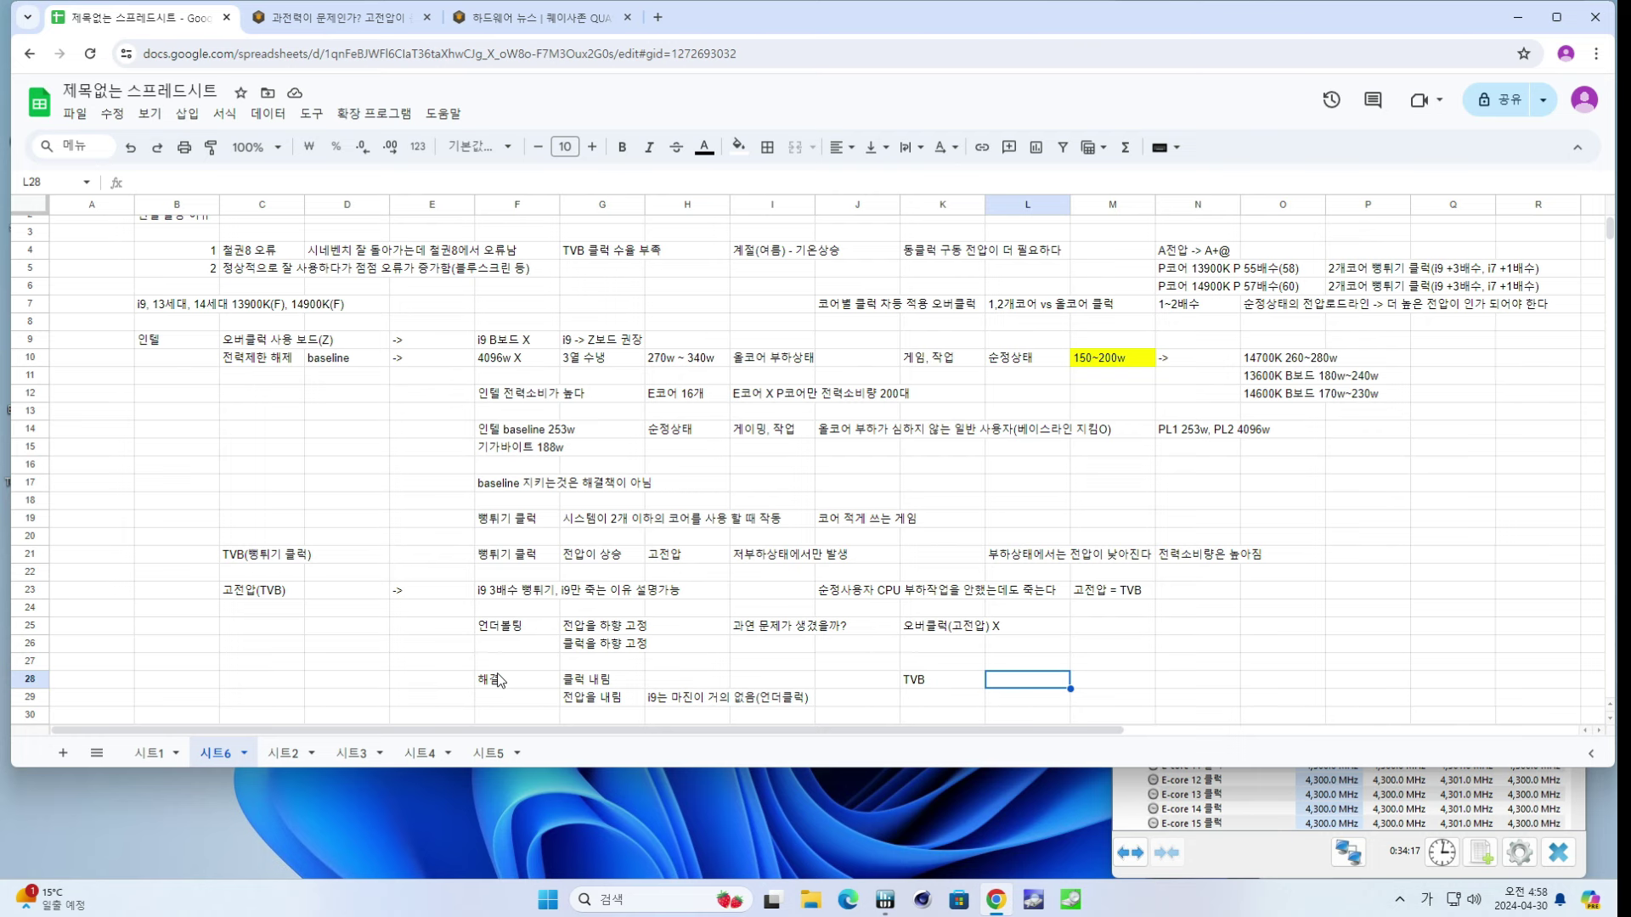
# - Append "(+3)" to the entry in K28 so it reads "TVB(+3)"
pyautogui.press('Return')
pyautogui.hotkey('shift', 'Tab')
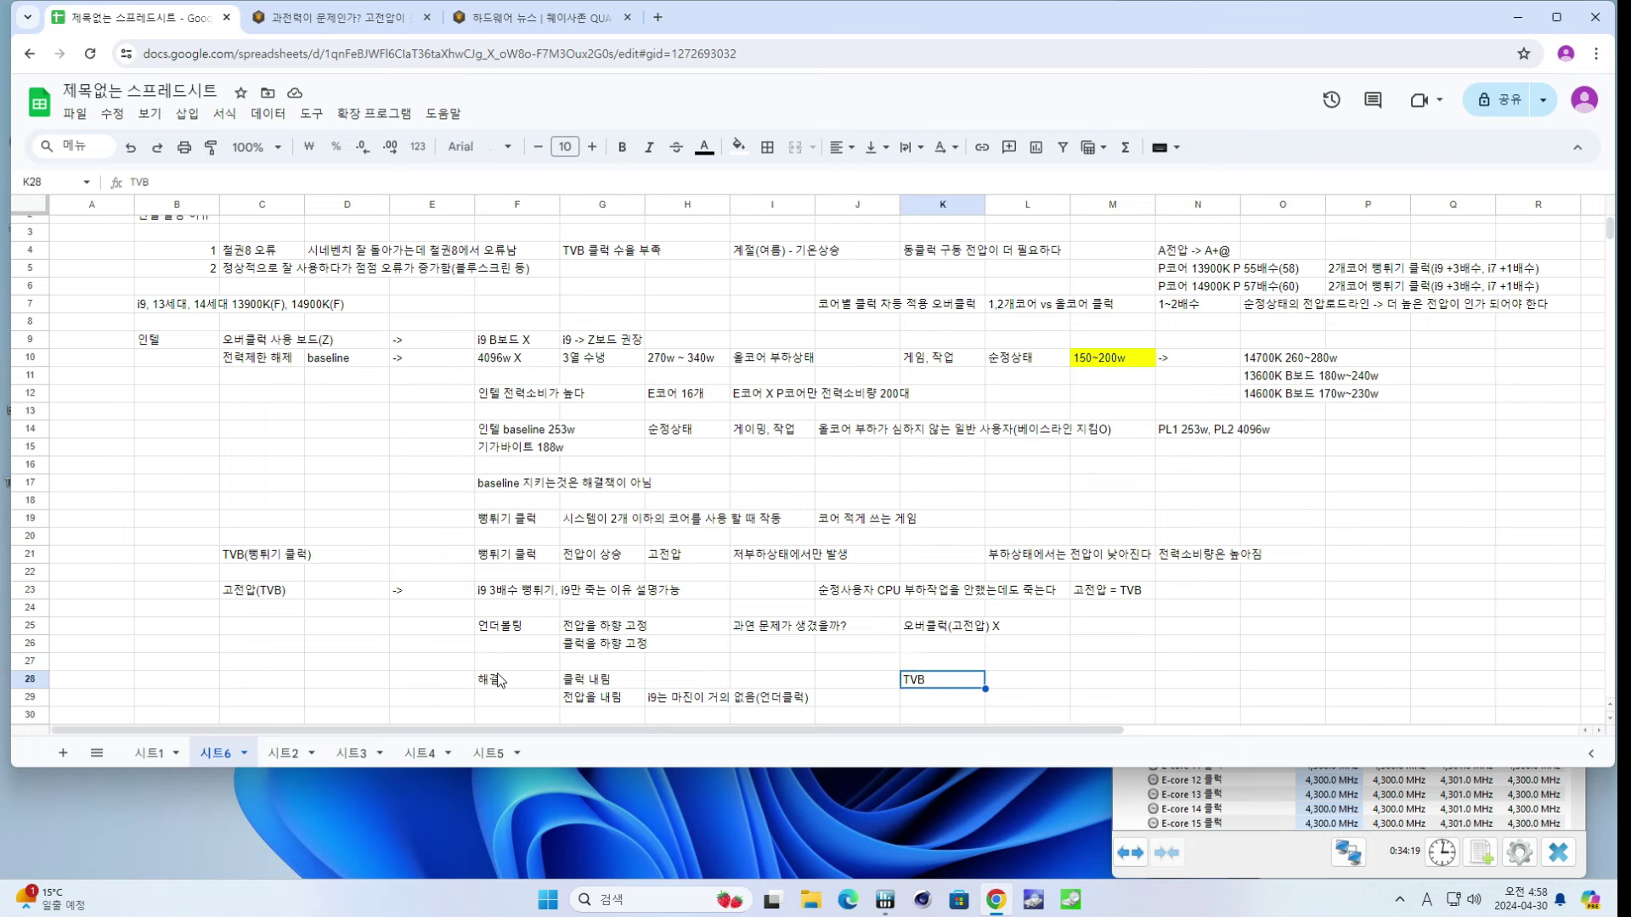
pyautogui.press('Return')
pyautogui.write('(+')
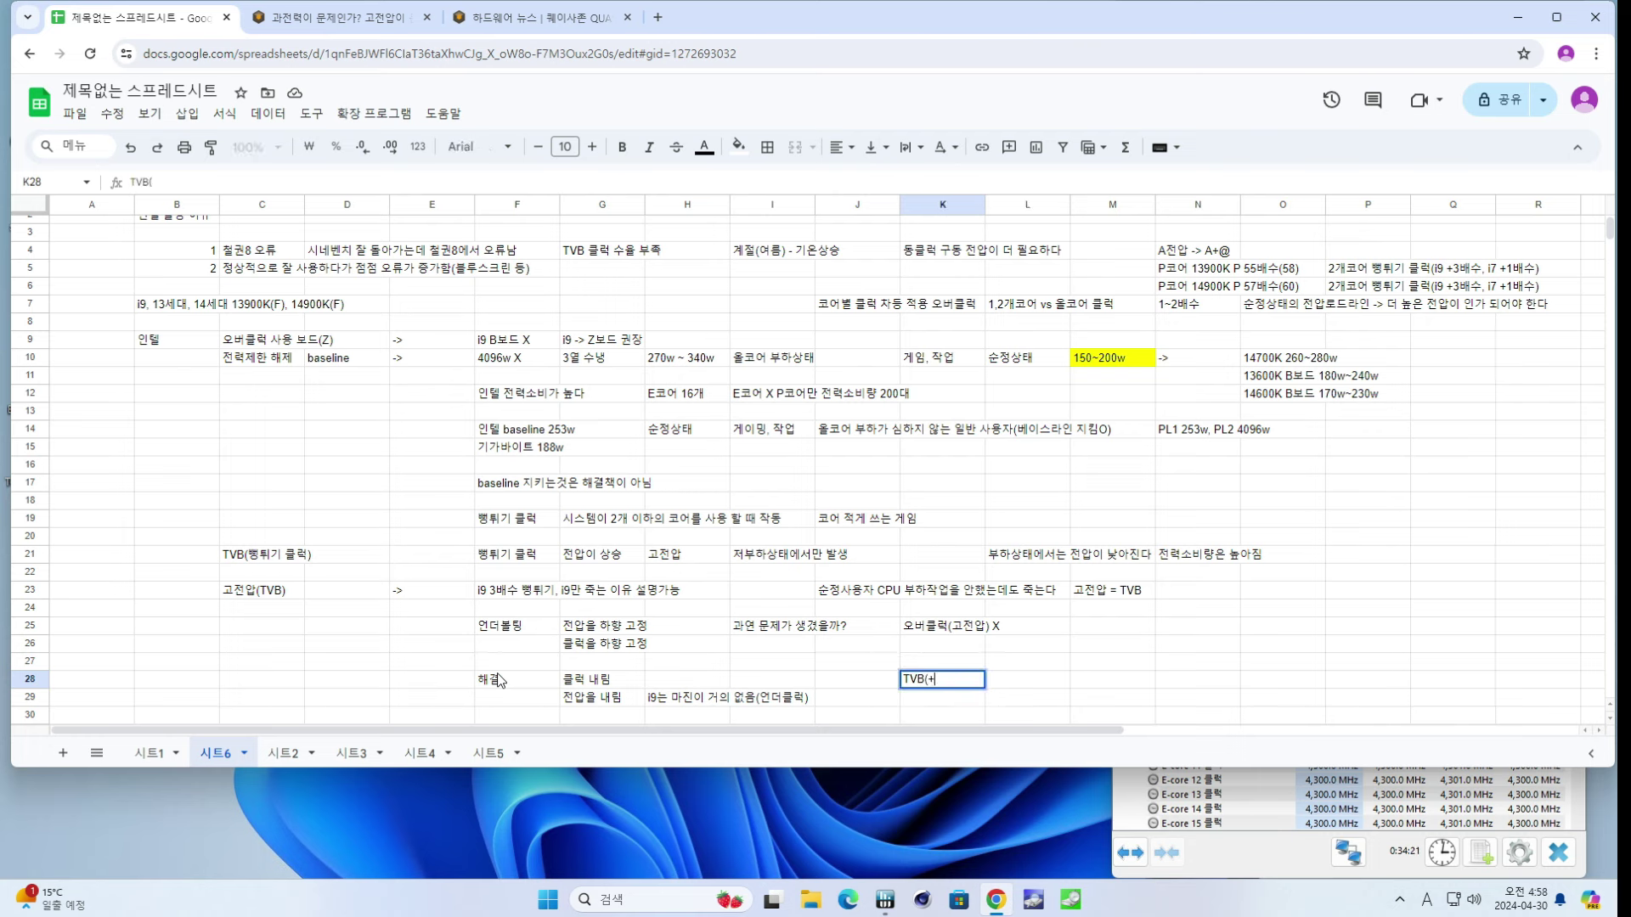
pyautogui.write('3)')
pyautogui.press('Tab')
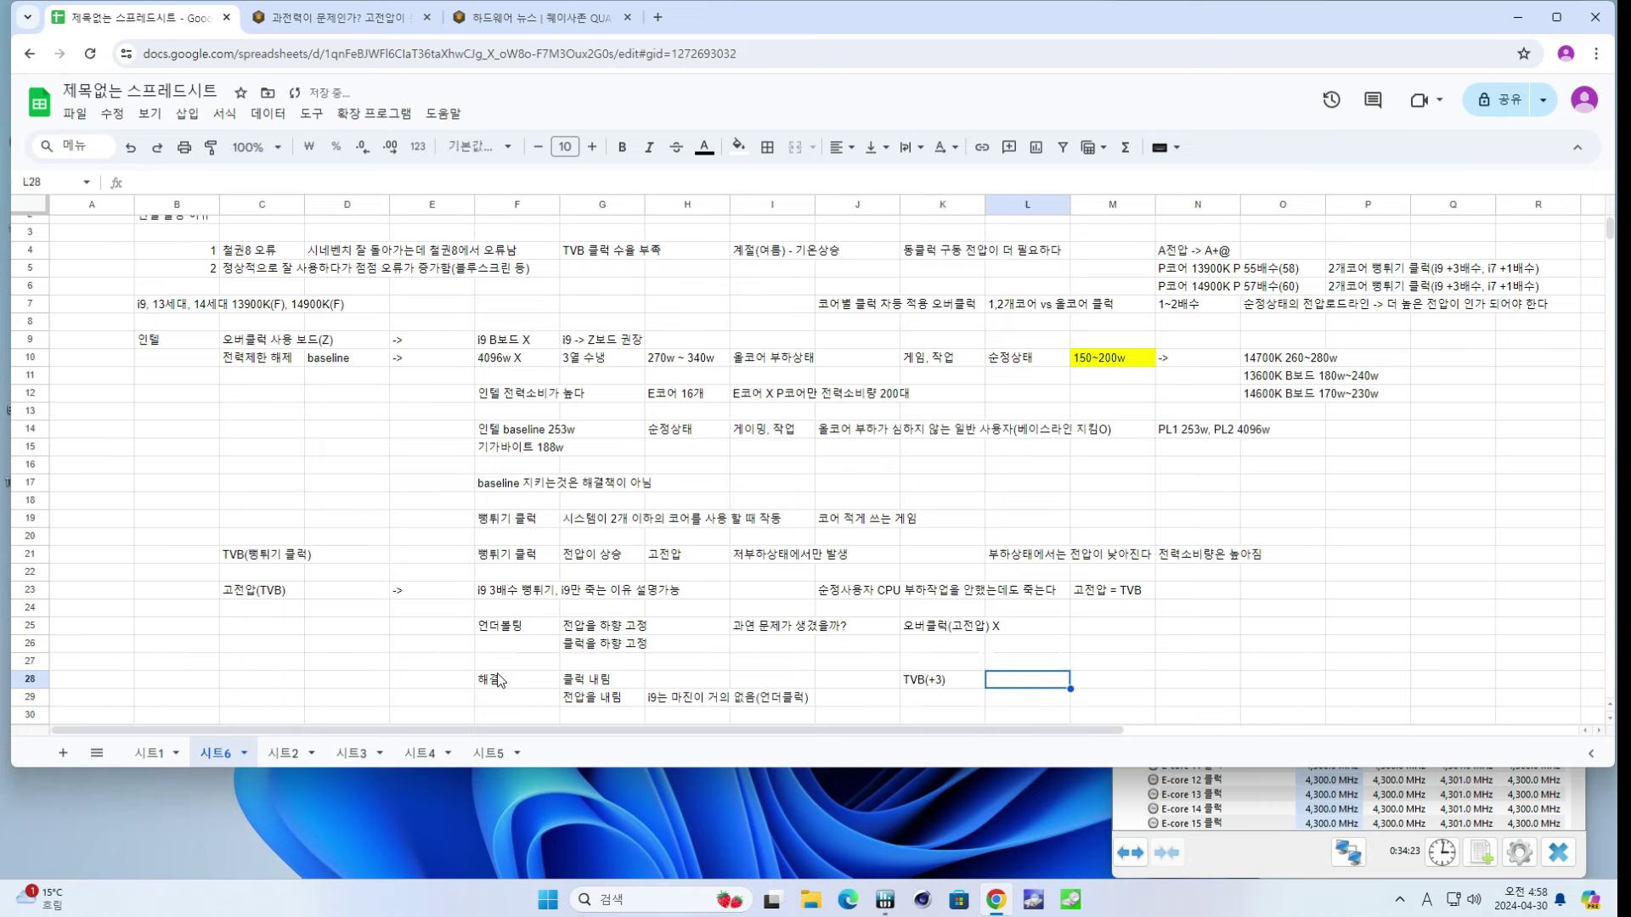
# - Replace the entry in K28 with "TVB +3 -> +2"
pyautogui.hotkey('shift', 'Tab')
pyautogui.write('TVB +3 -> +2')
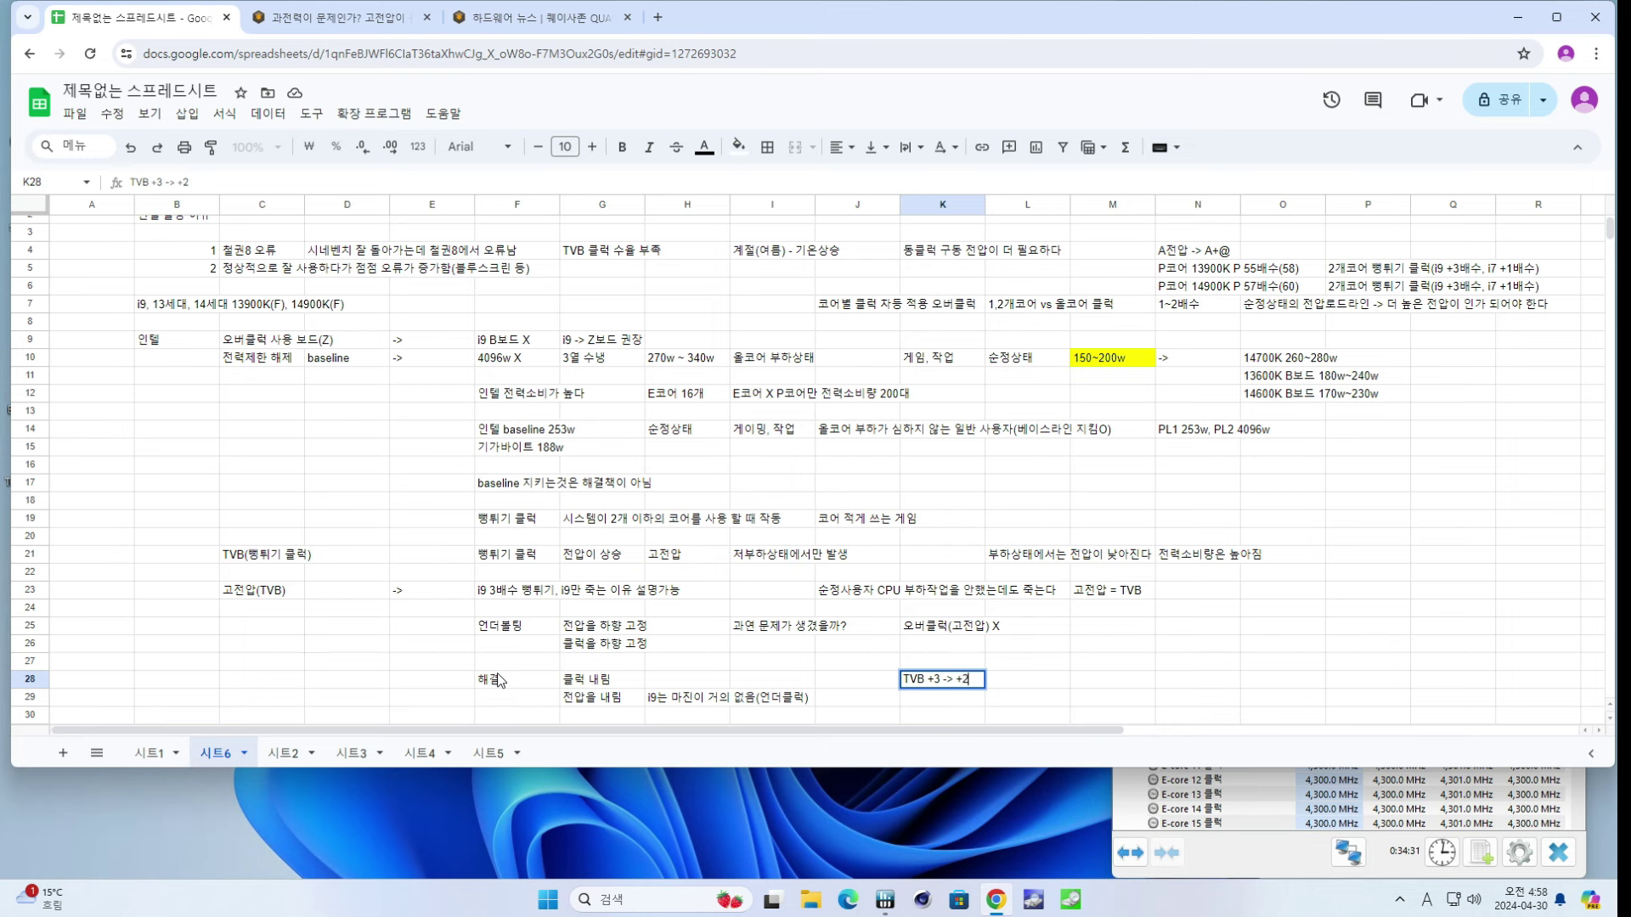
pyautogui.press('Tab')
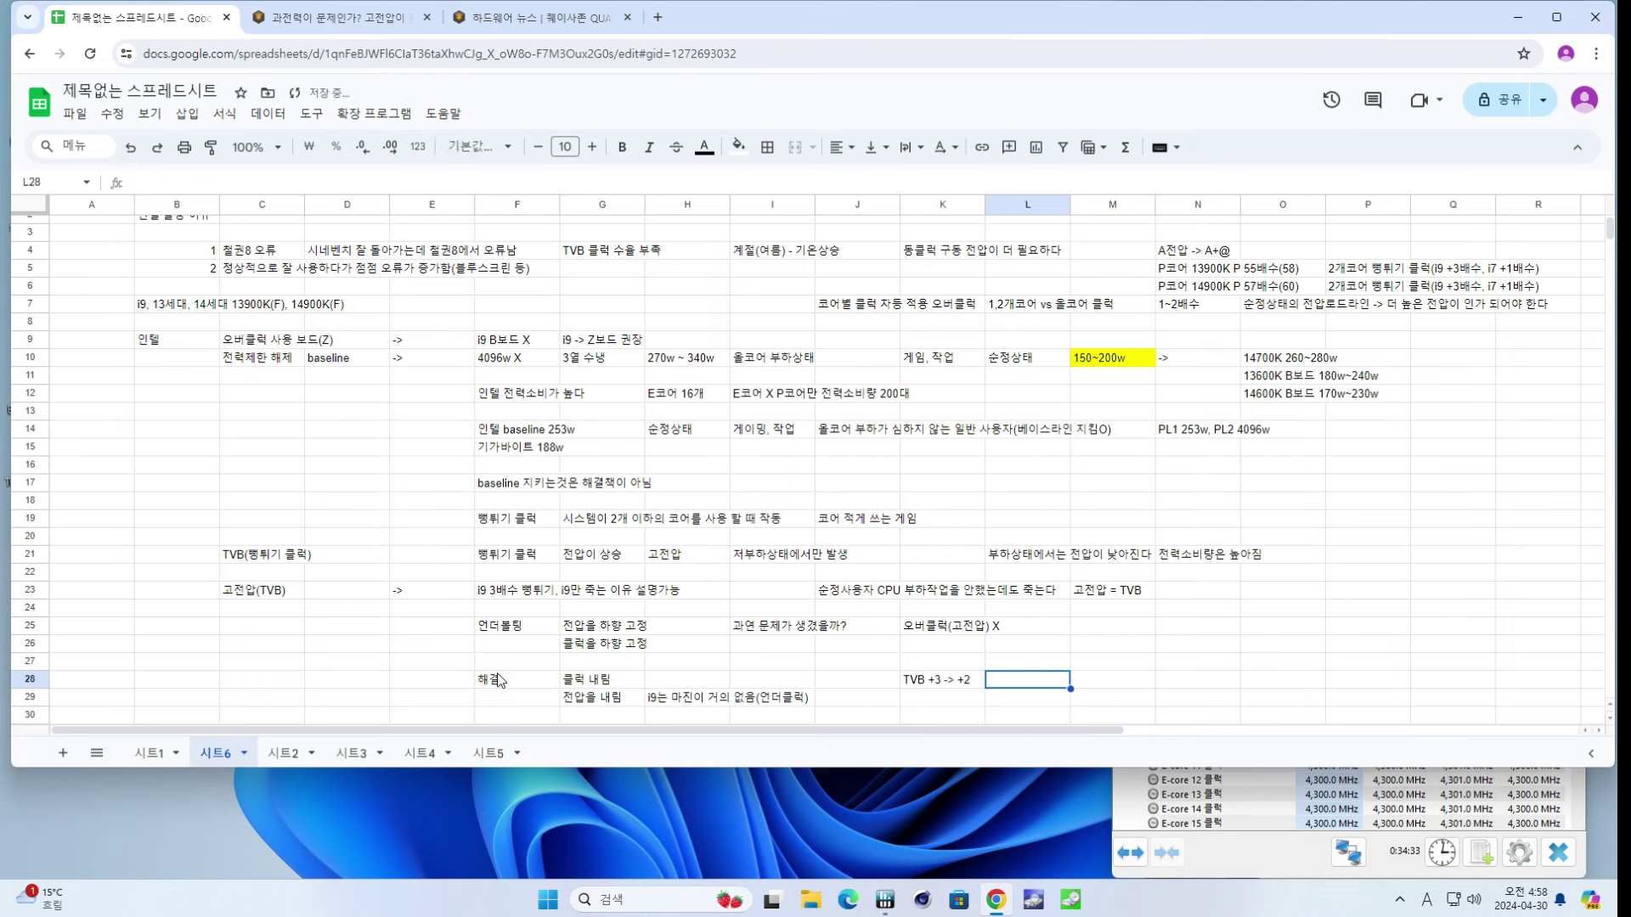
# - Enter "TVB +3 -> P코어랑 같은배수(55, 57)" in L28, on the row of the lowered-clock solution
pyautogui.press('Hangul')
pyautogui.press('Hangul')
pyautogui.write('T')
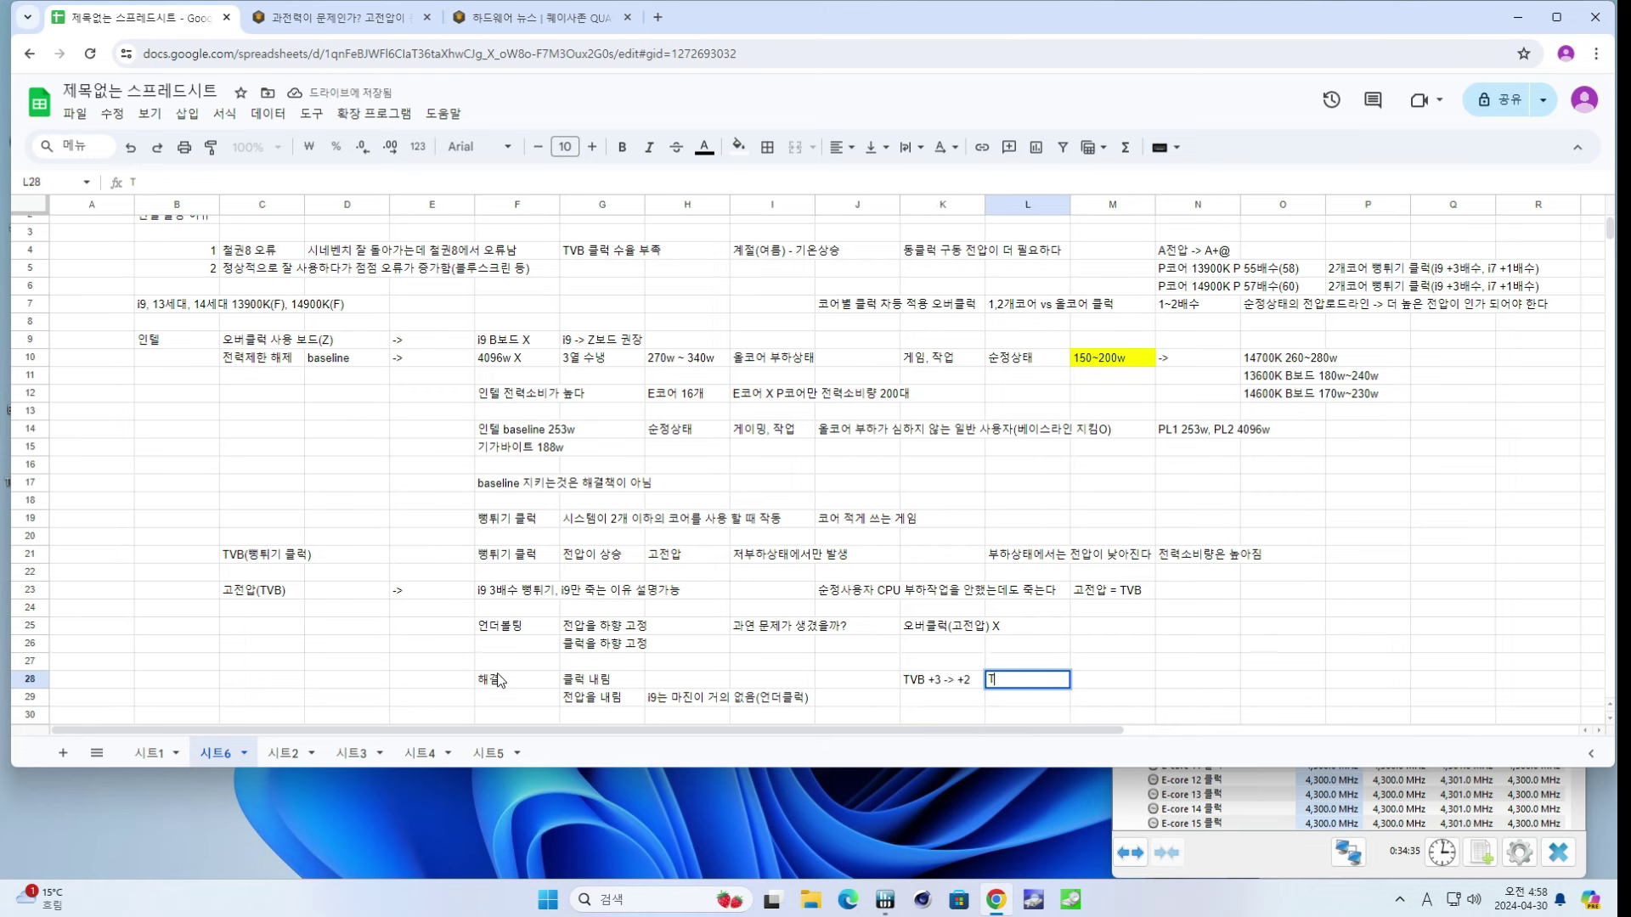
pyautogui.write('VB +3 -> P')
pyautogui.press('Hangul')
pyautogui.write('코어랑 같은')
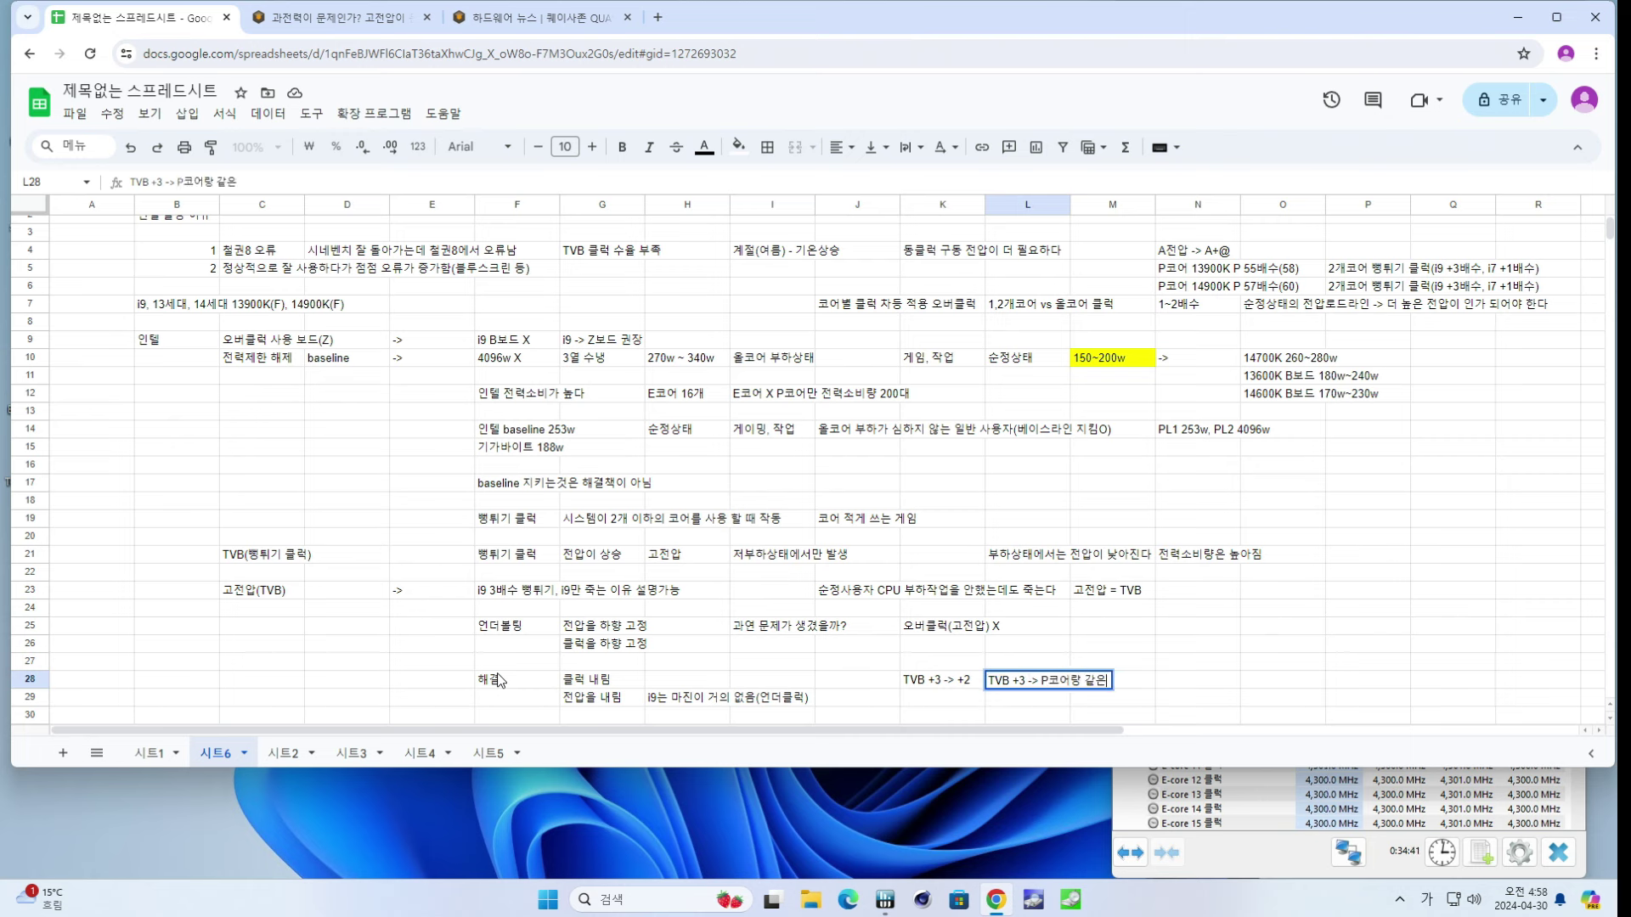
pyautogui.write('배수(55, 57)')
pyautogui.press('Return')
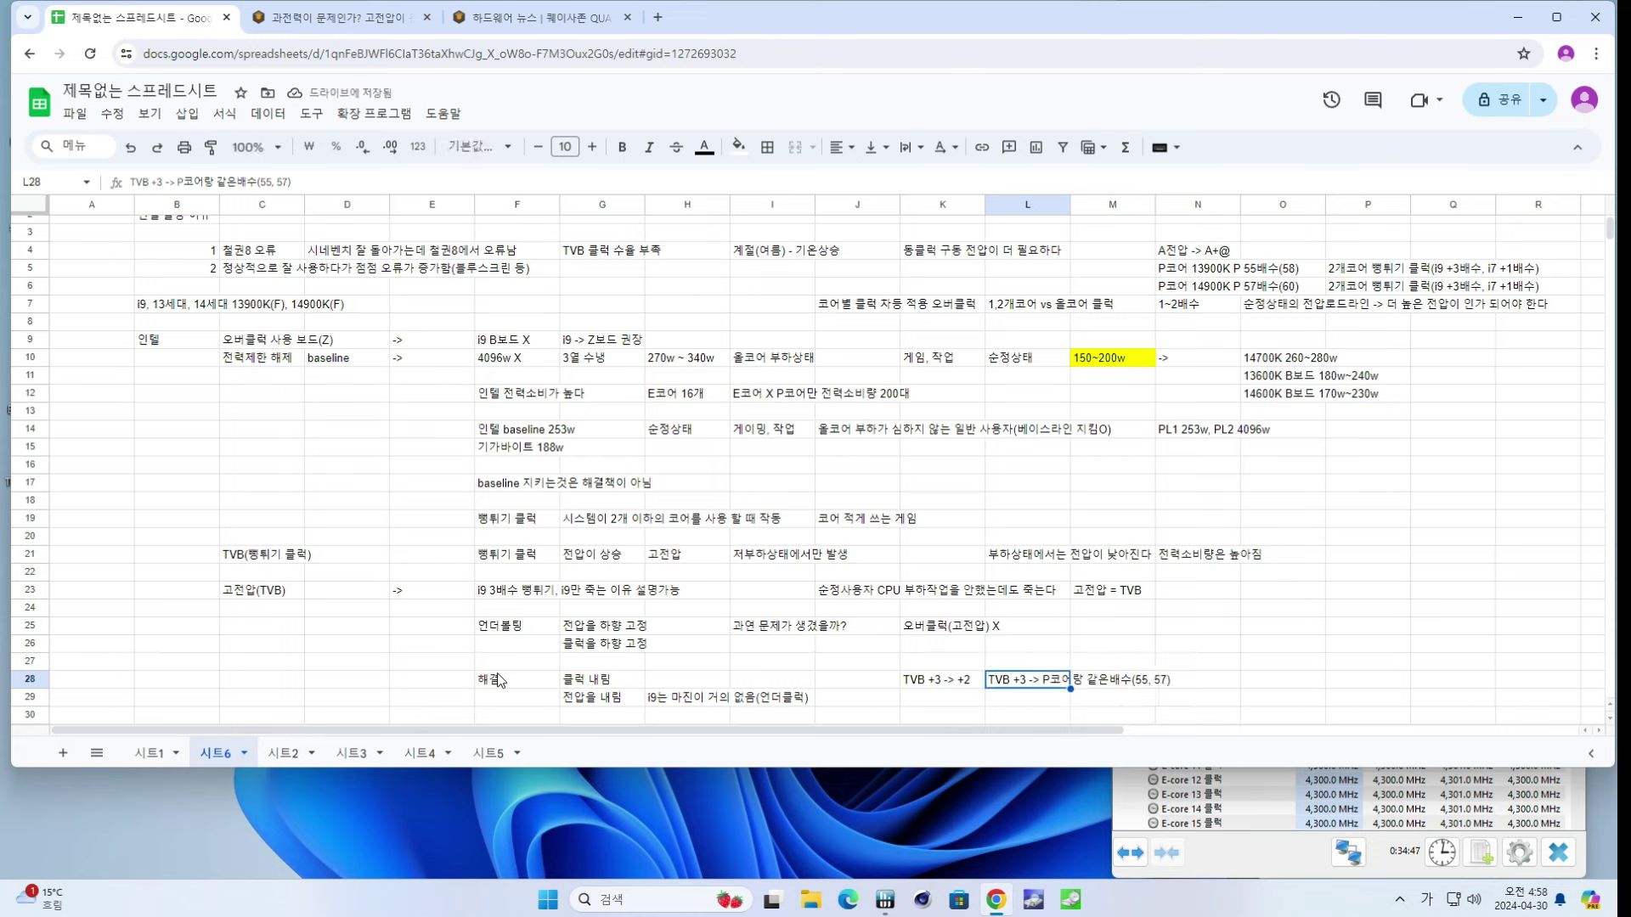
pyautogui.press('Left')
pyautogui.press('Left')
pyautogui.press('Left')
pyautogui.press('Left')
pyautogui.press('Left')
pyautogui.press('Right')
pyautogui.press('Right')
pyautogui.press('Right')
pyautogui.press('Right')
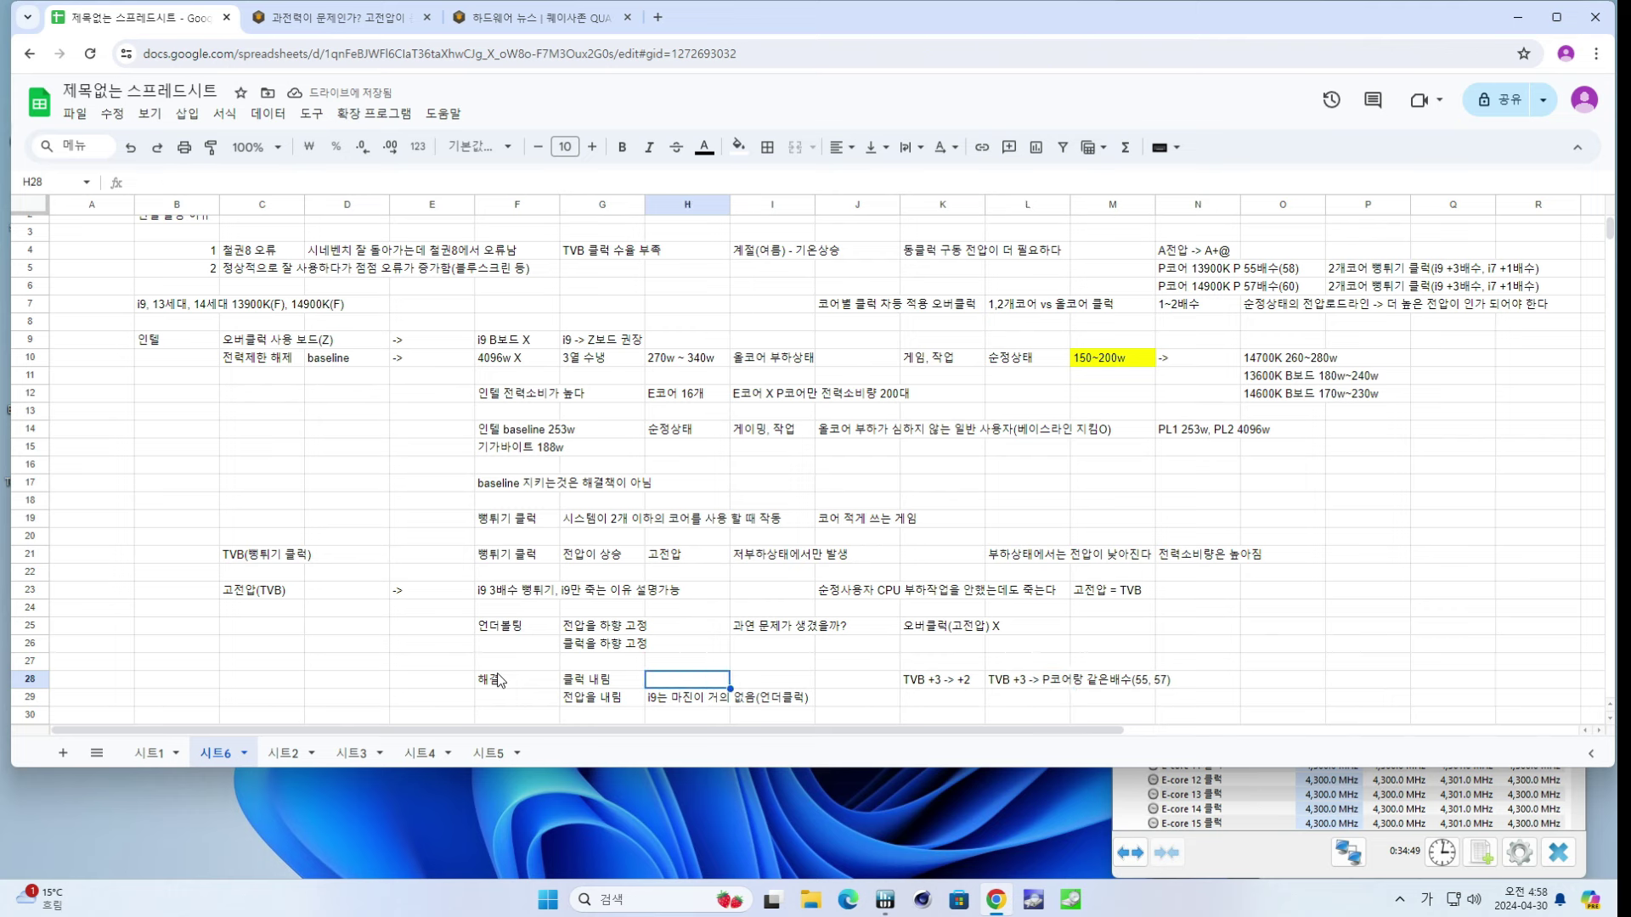
pyautogui.press('Right')
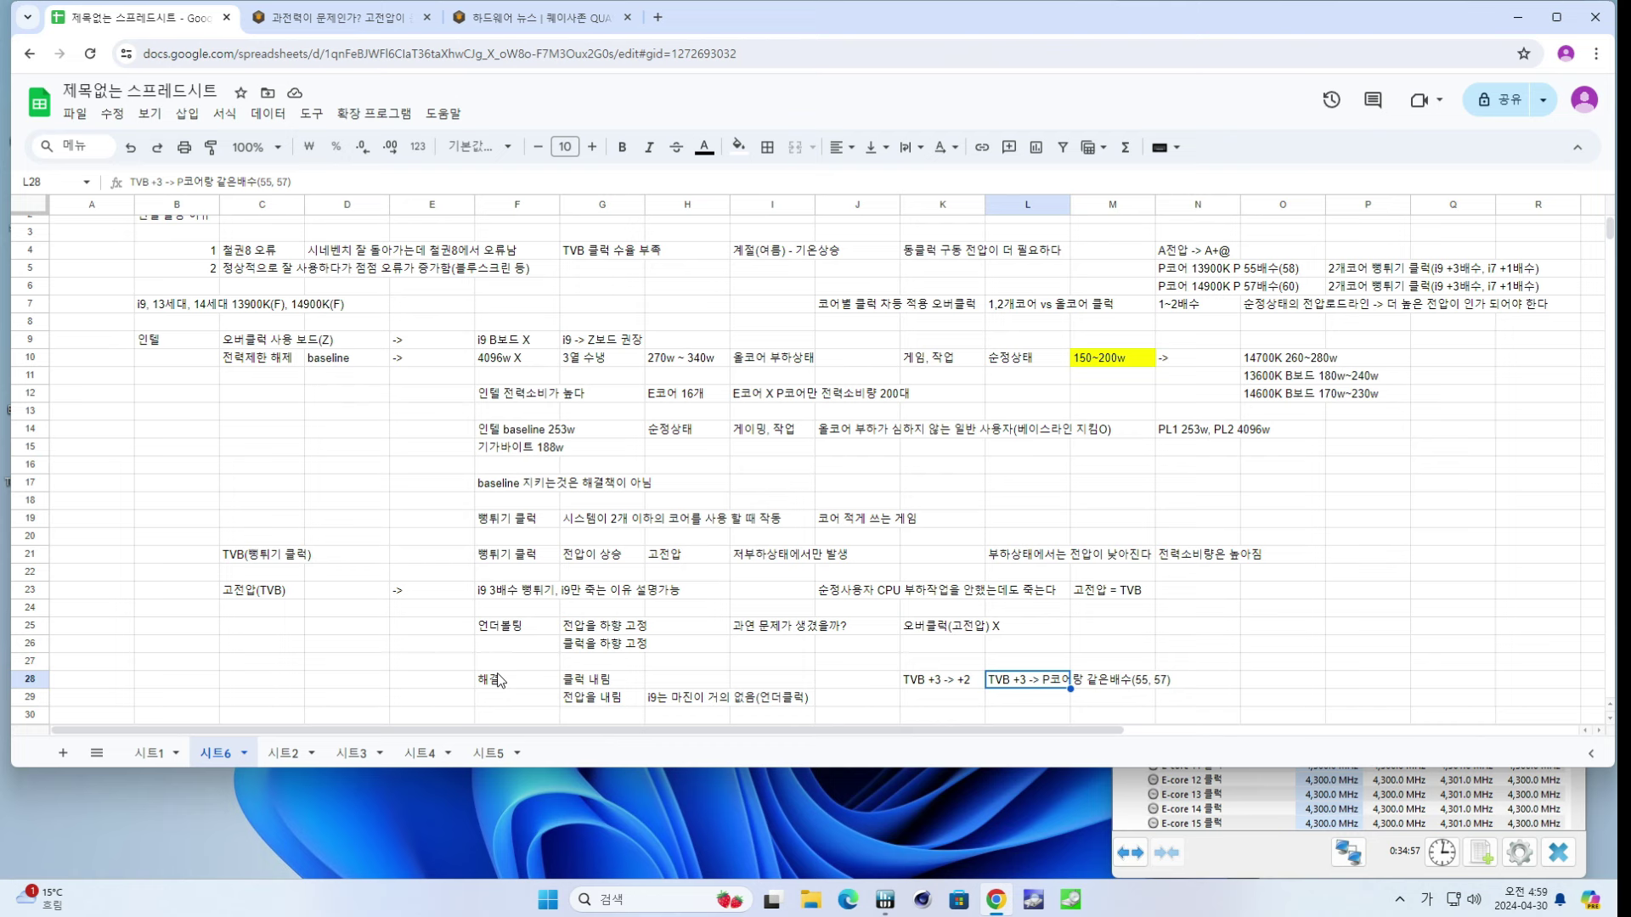
# - Enter "P코어 수율" in O28, on the row of the lowered-clock solution
pyautogui.press('Right')
pyautogui.press('Right')
pyautogui.press('Right')
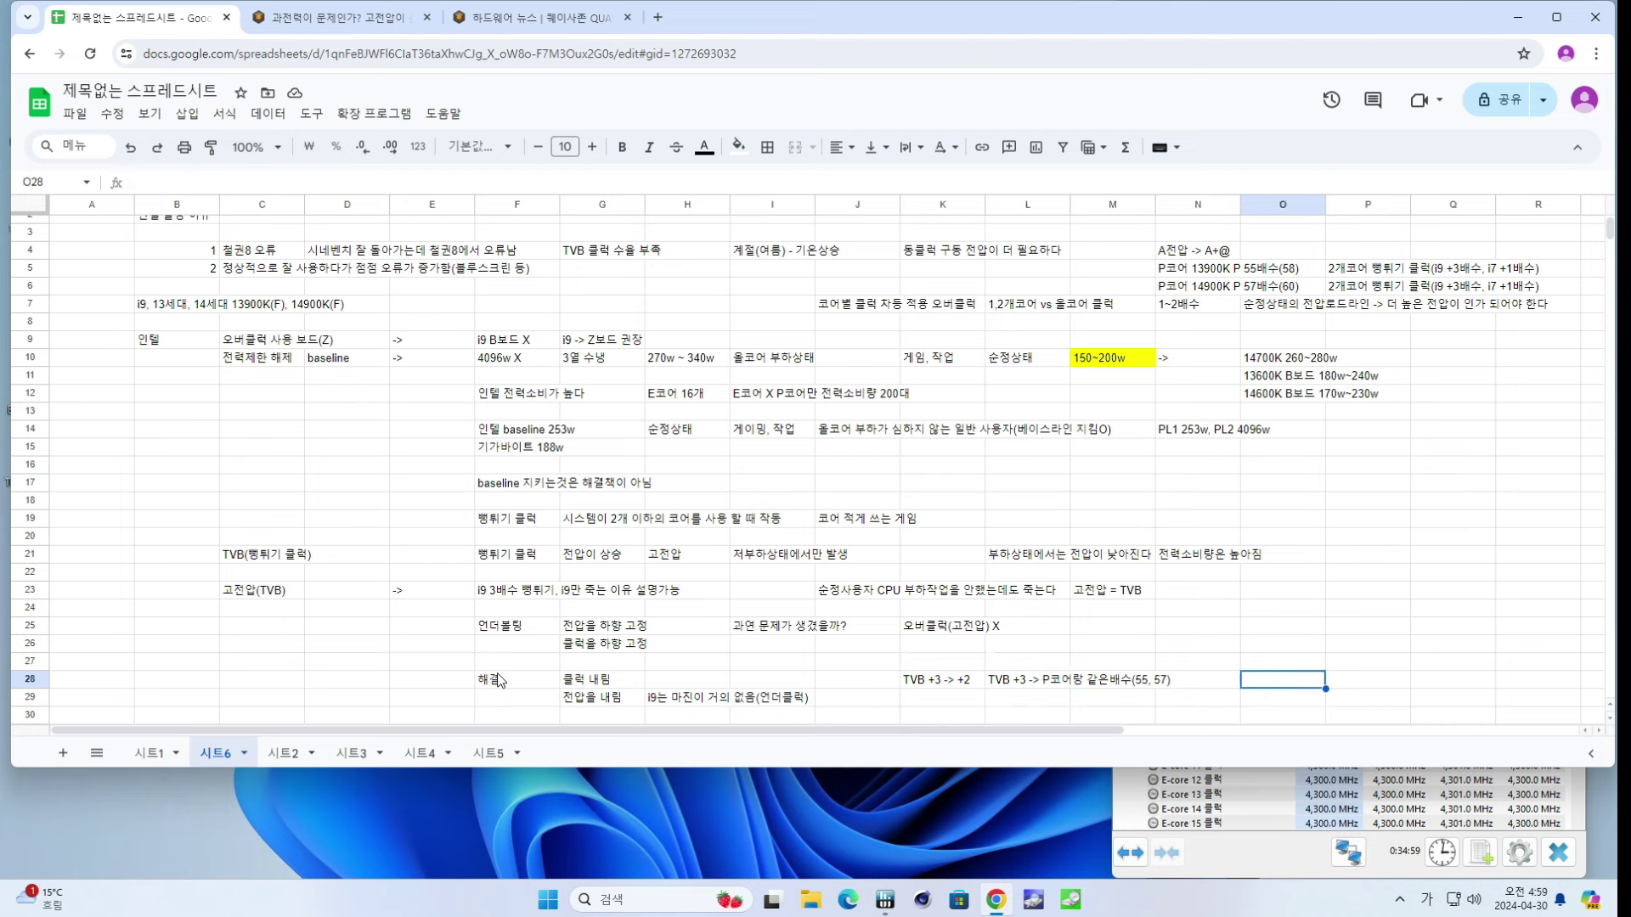
pyautogui.write('P코어 수유')
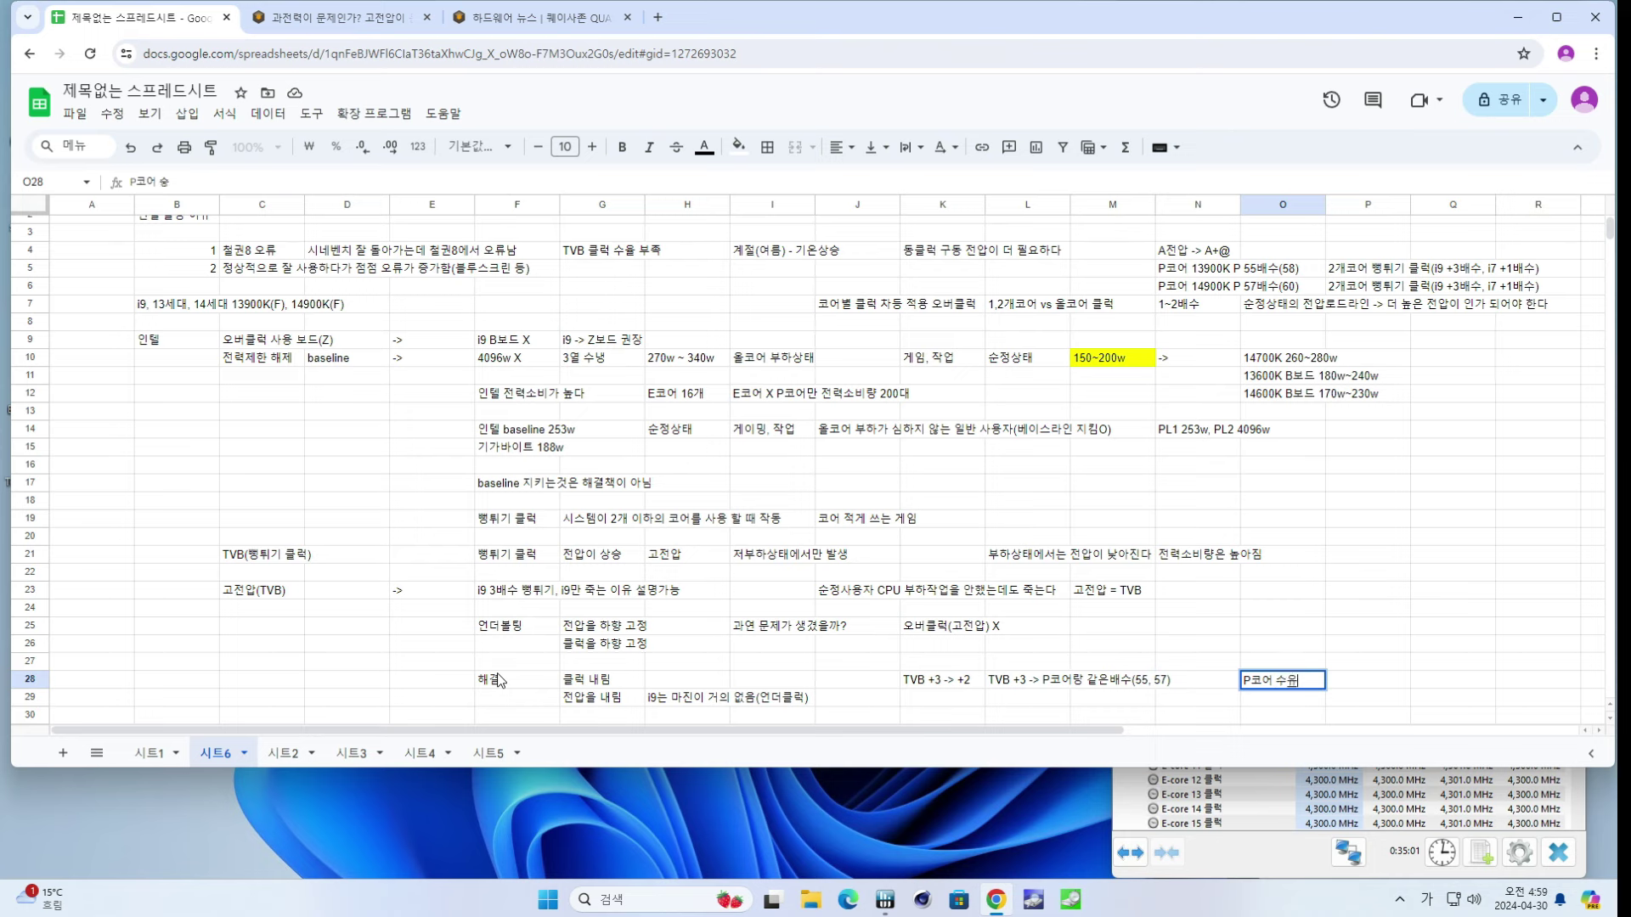
pyautogui.write('ㄹ')
pyautogui.press('Return')
pyautogui.press('Up')
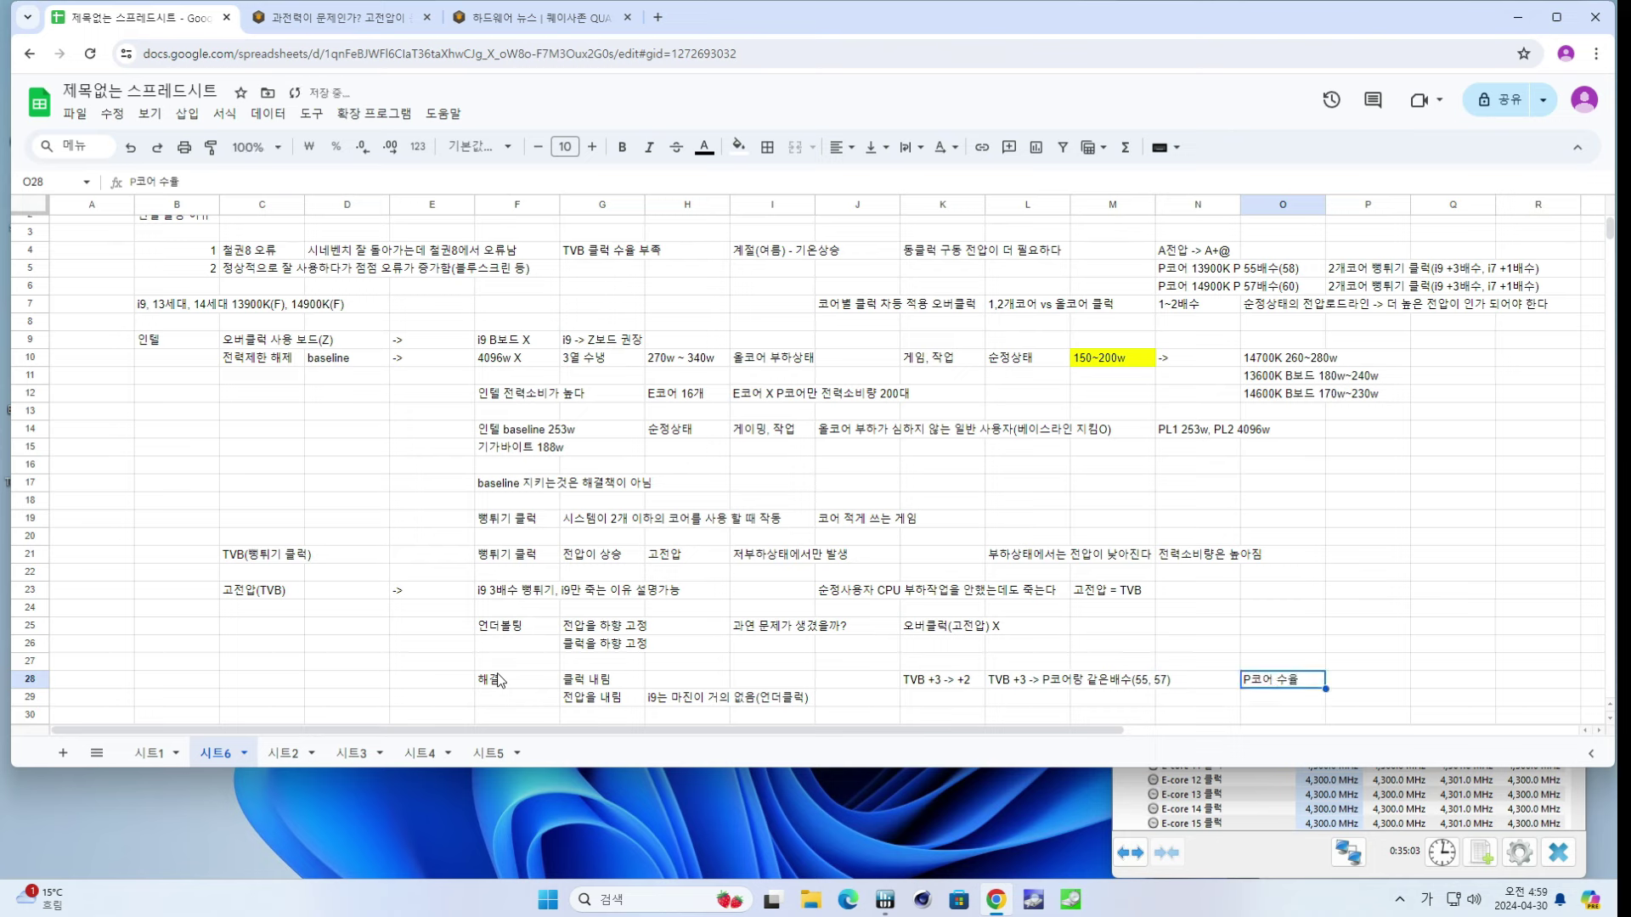
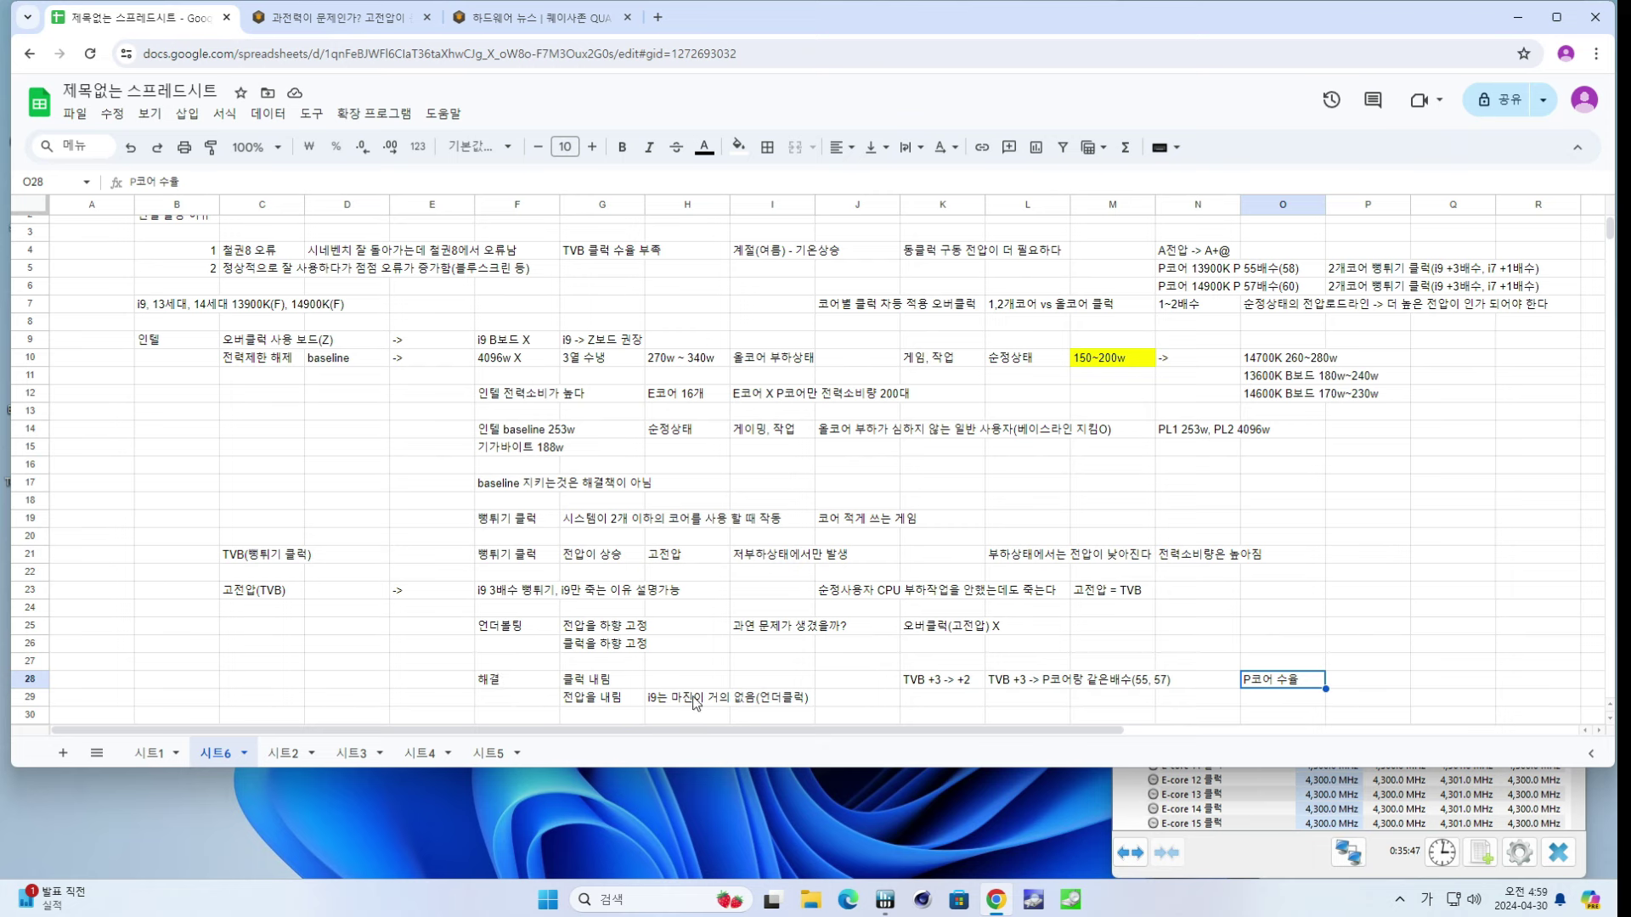
pyautogui.click(805, 682)
pyautogui.click(869, 307)
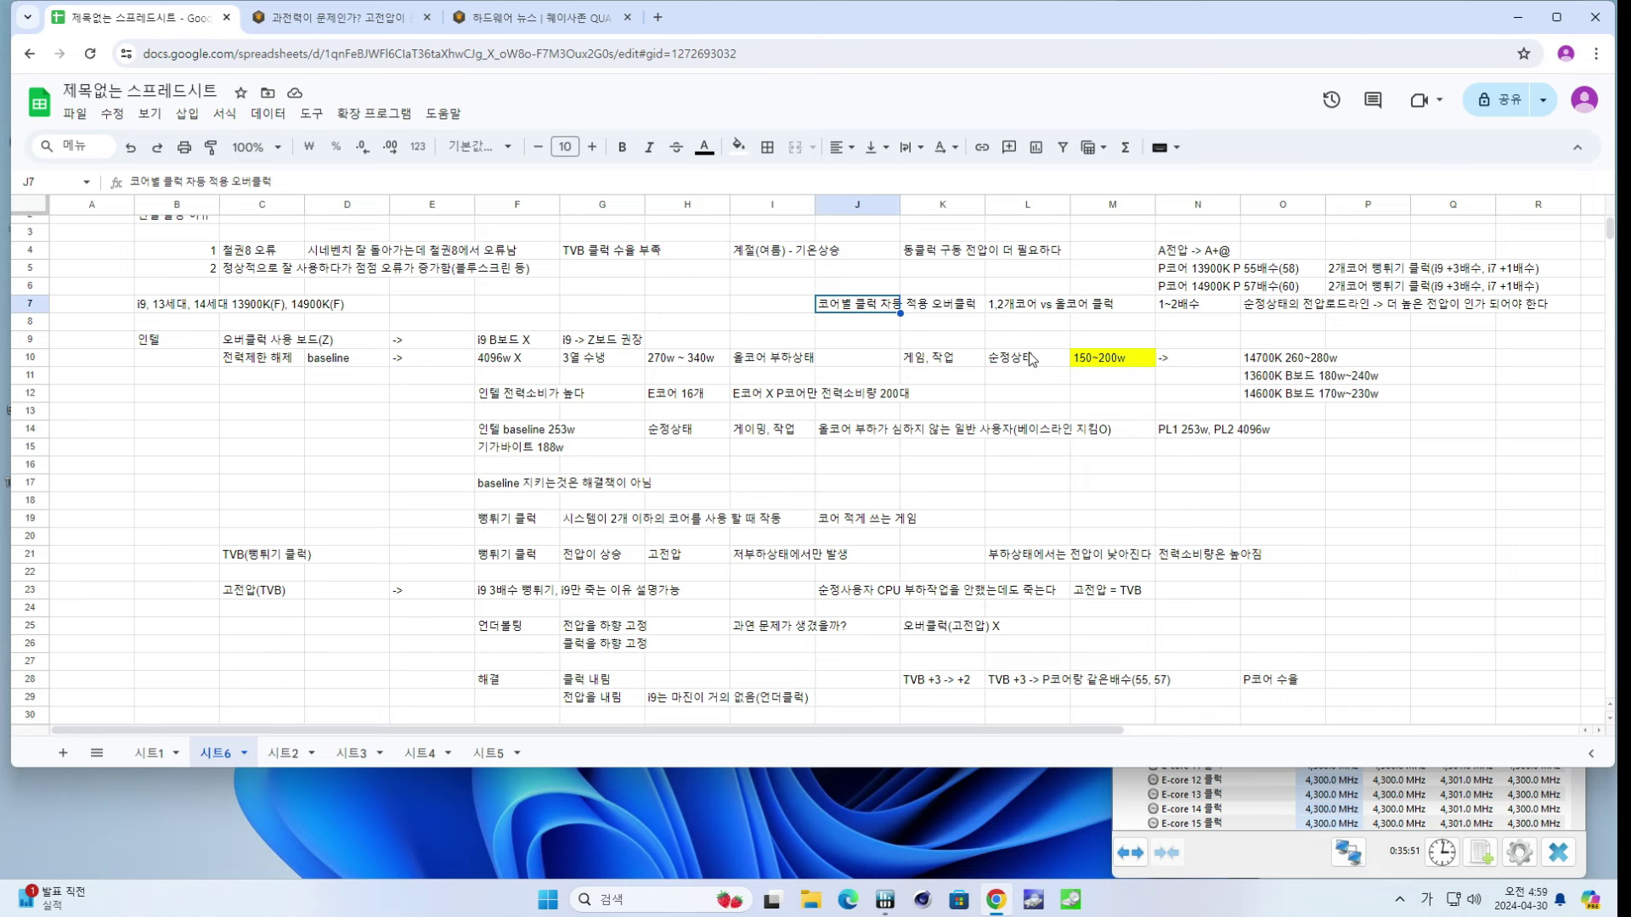
pyautogui.click(1259, 684)
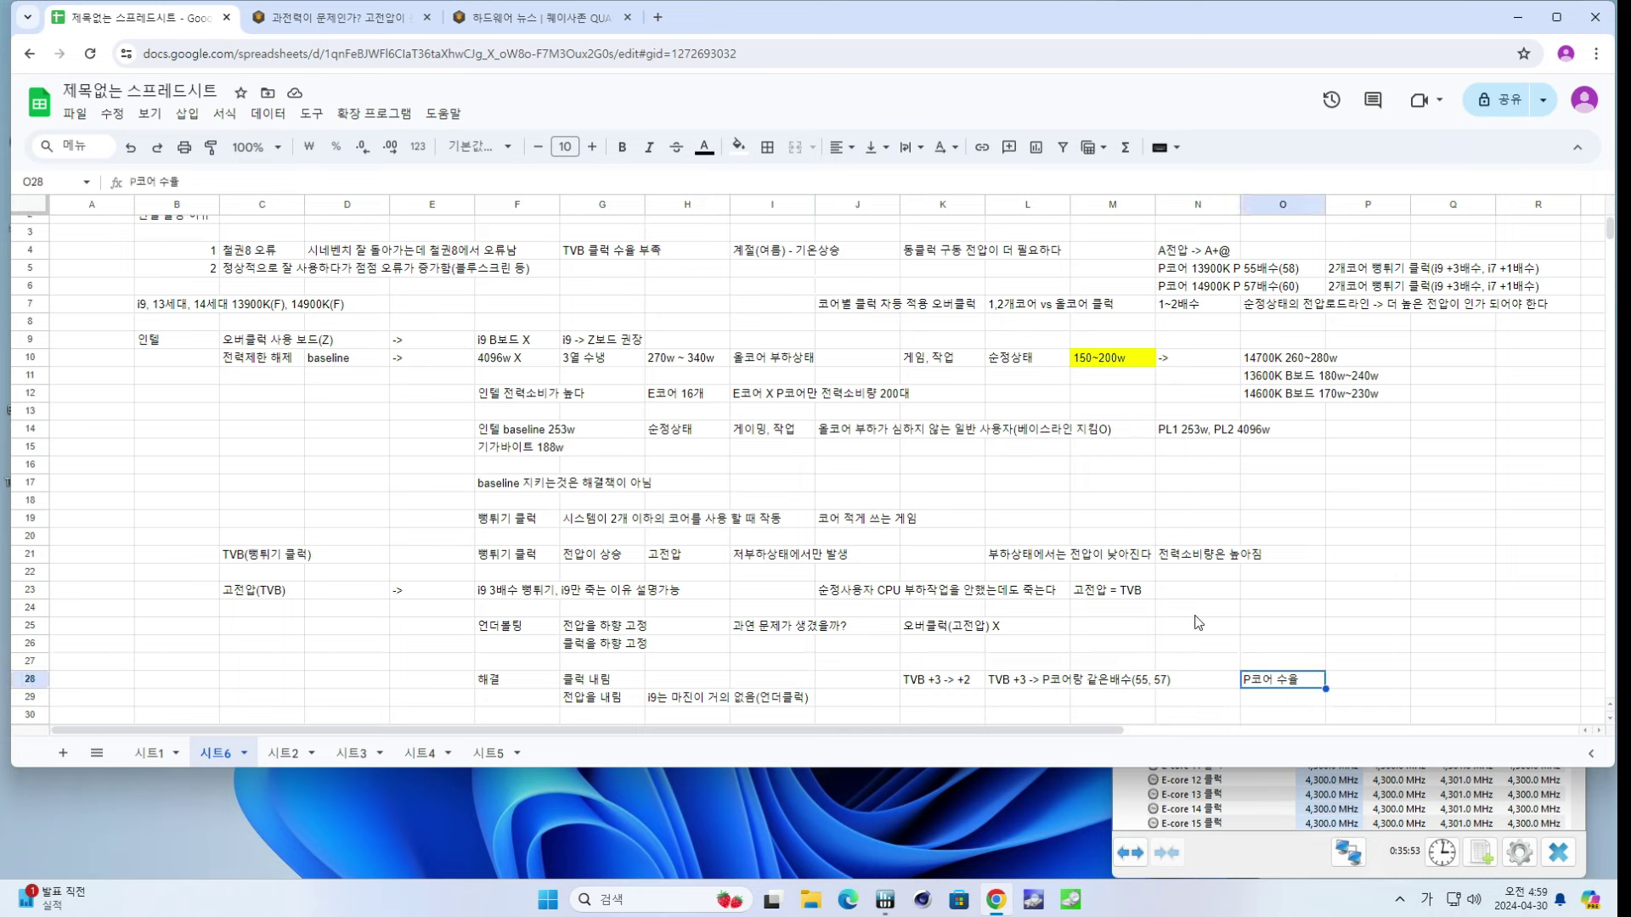
pyautogui.moveTo(860, 308); pyautogui.dragTo(957, 316)
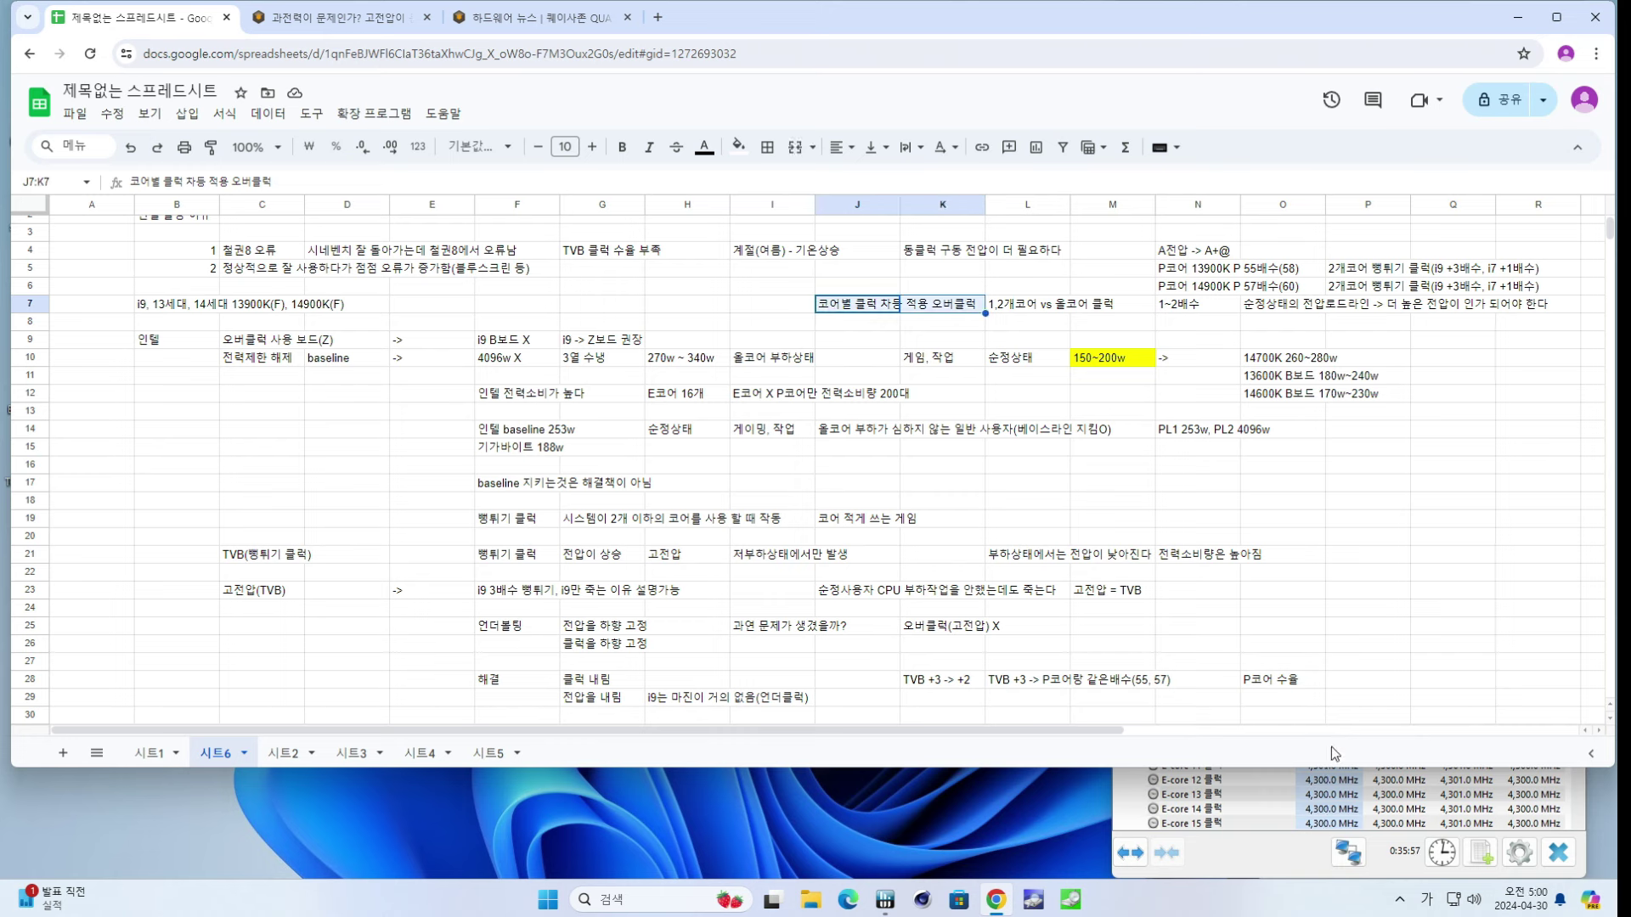
pyautogui.click(1301, 681)
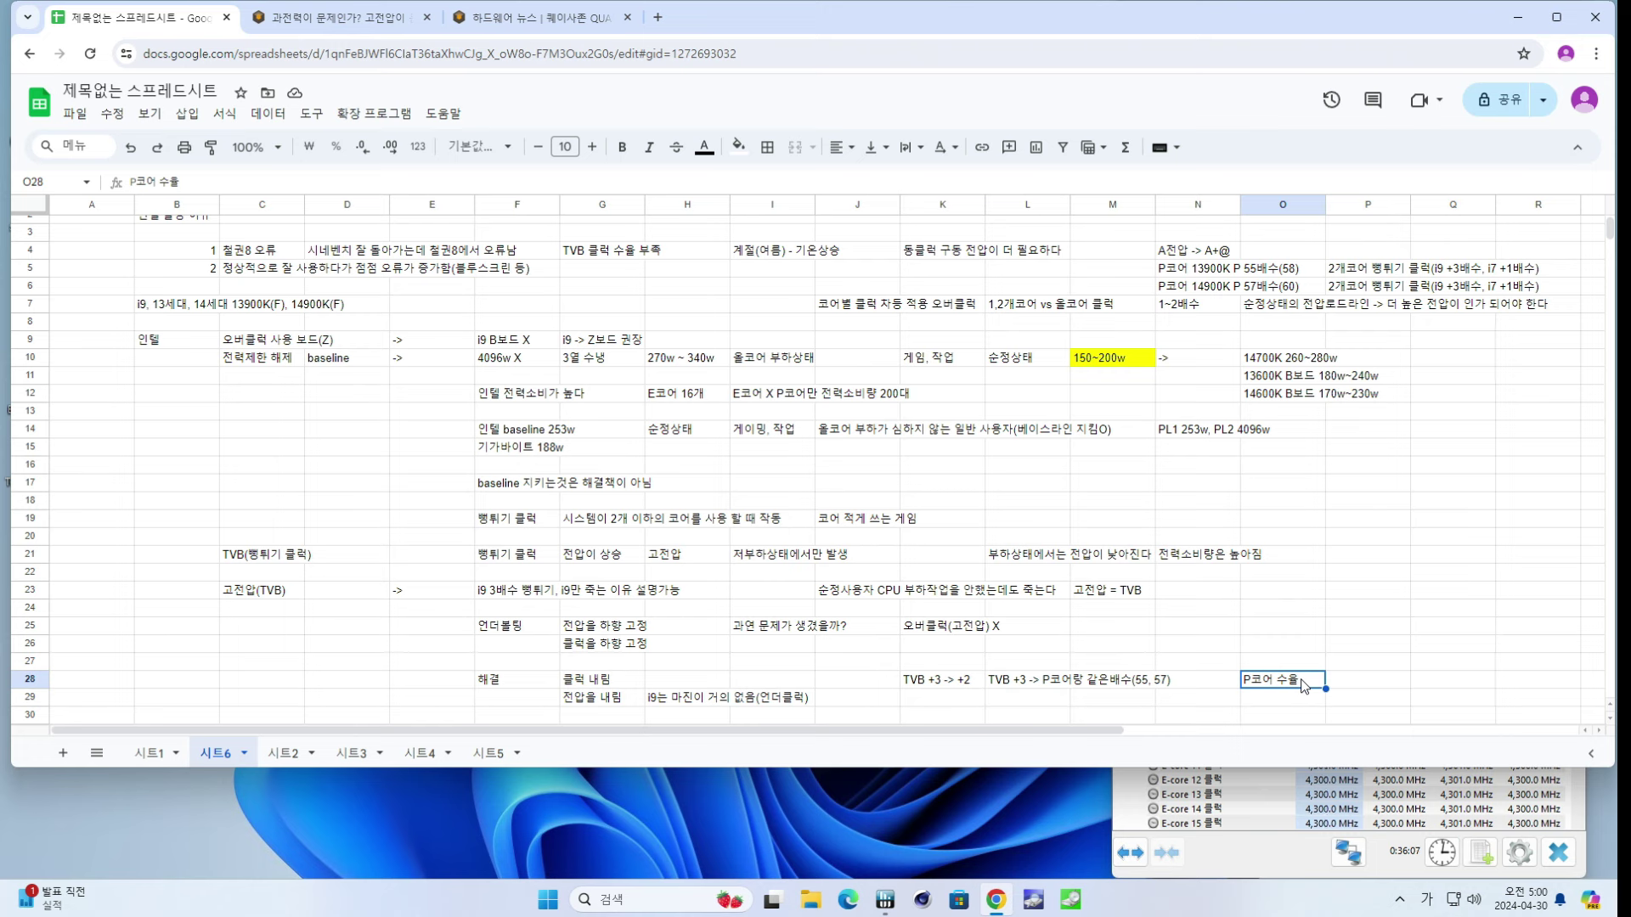
# - Enter "수율부족" in F31, below the block of solutions
pyautogui.press('Return')
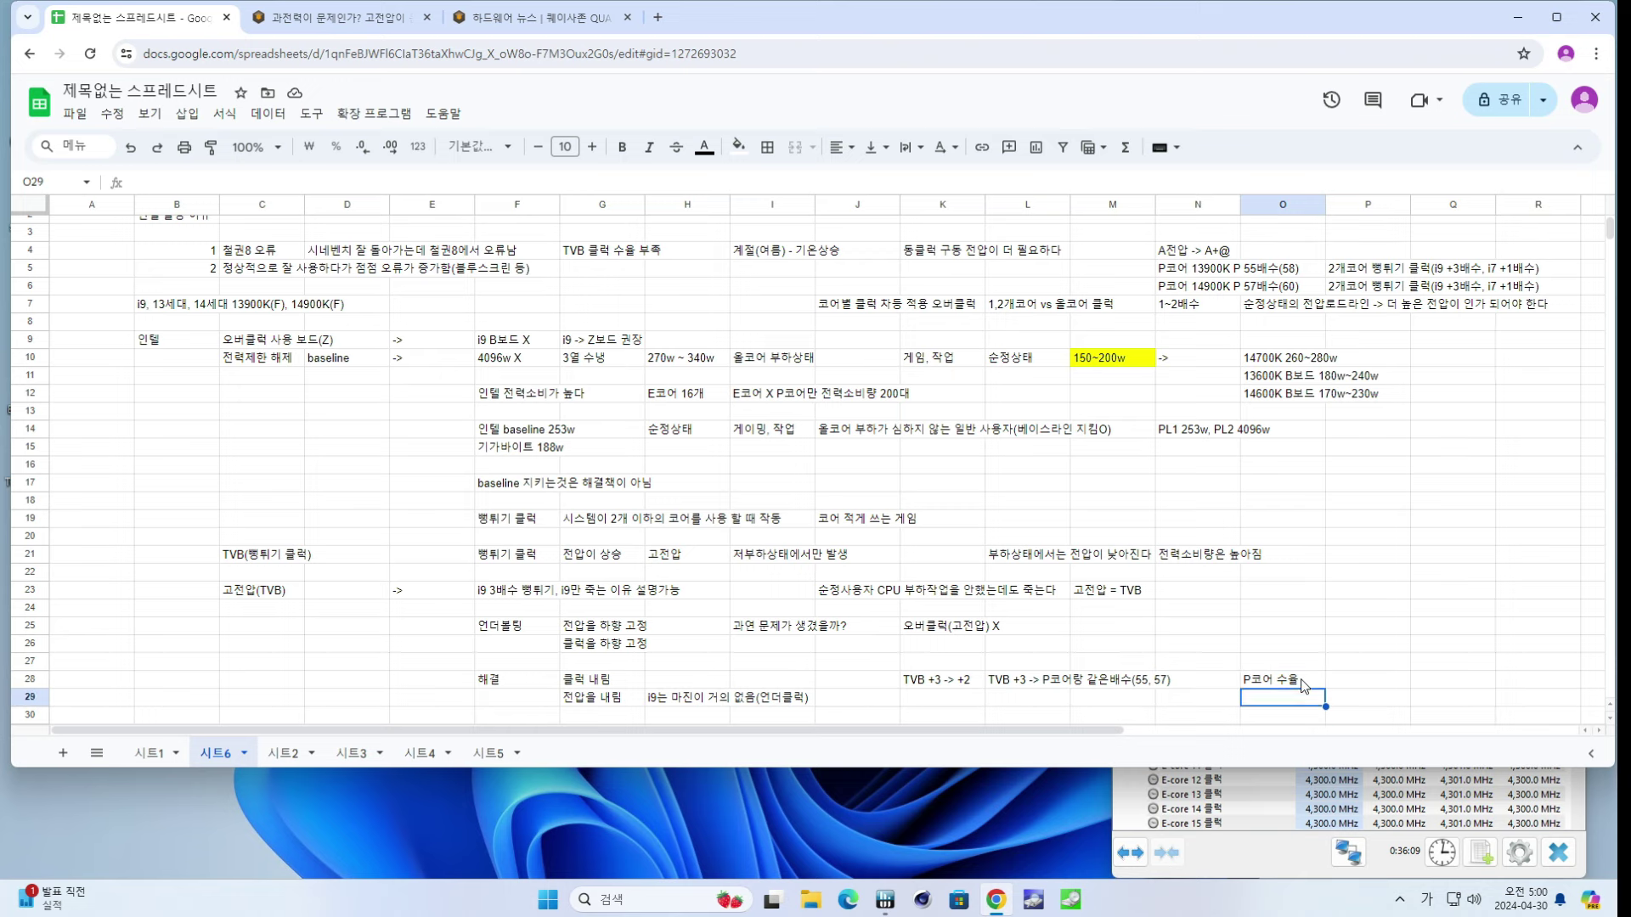
pyautogui.press('Down')
pyautogui.press('Down')
pyautogui.press('Left')
pyautogui.press('Left')
pyautogui.press('Left')
pyautogui.press('Left')
pyautogui.press('Left')
pyautogui.press('Left')
pyautogui.press('Left')
pyautogui.press('Left')
pyautogui.press('Left')
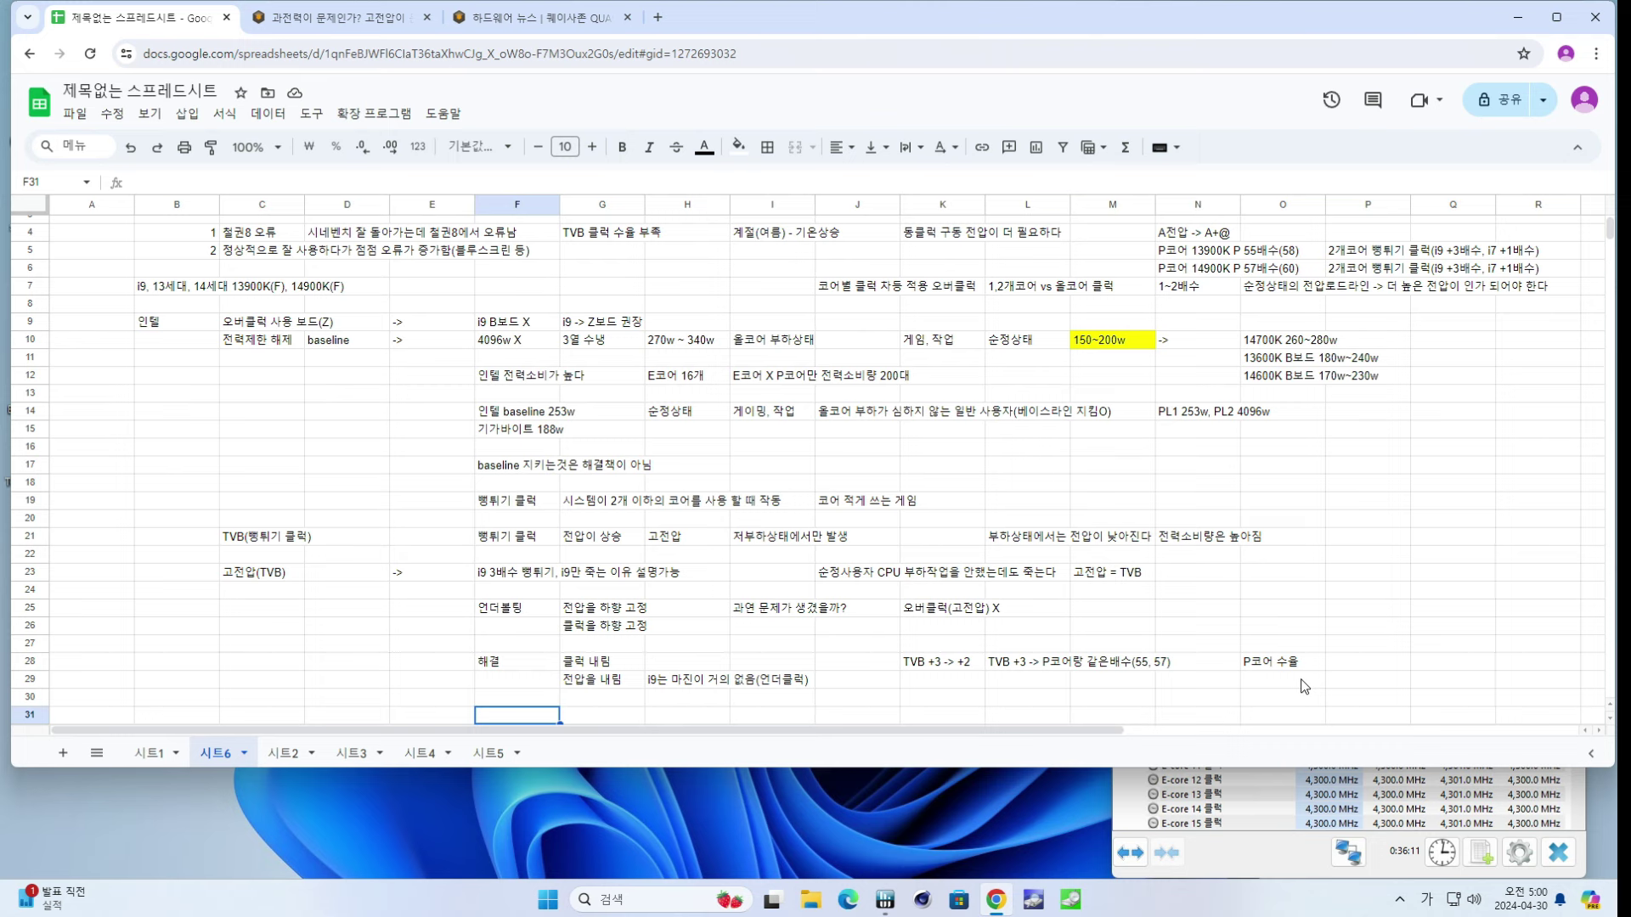
pyautogui.write('시율부족')
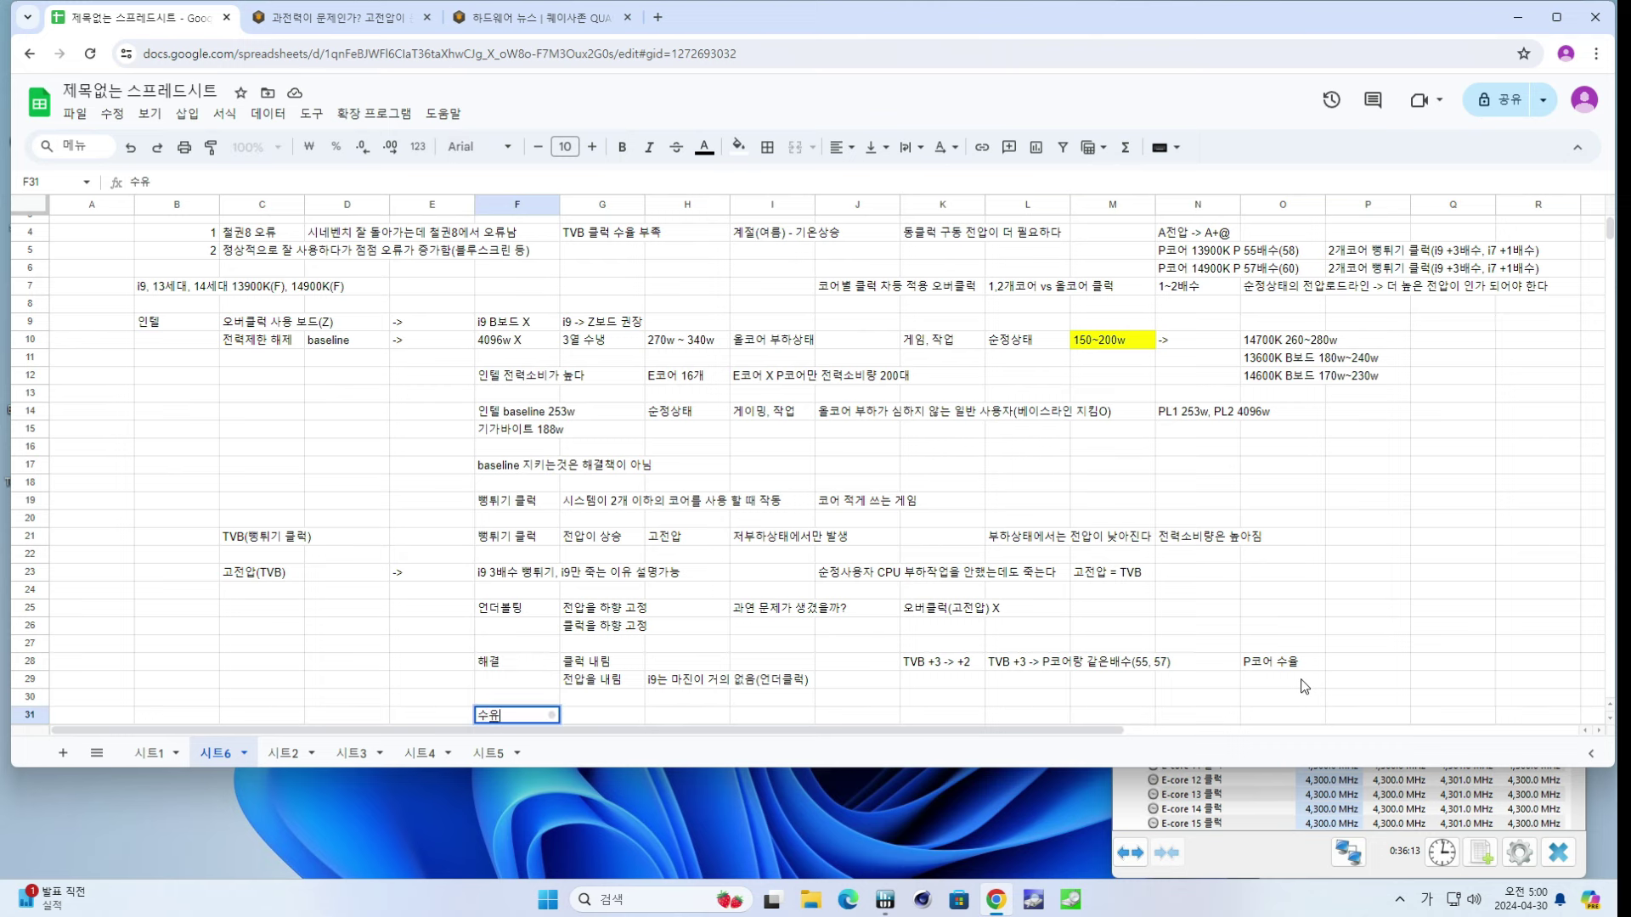
pyautogui.press('Return')
pyautogui.press('Up')
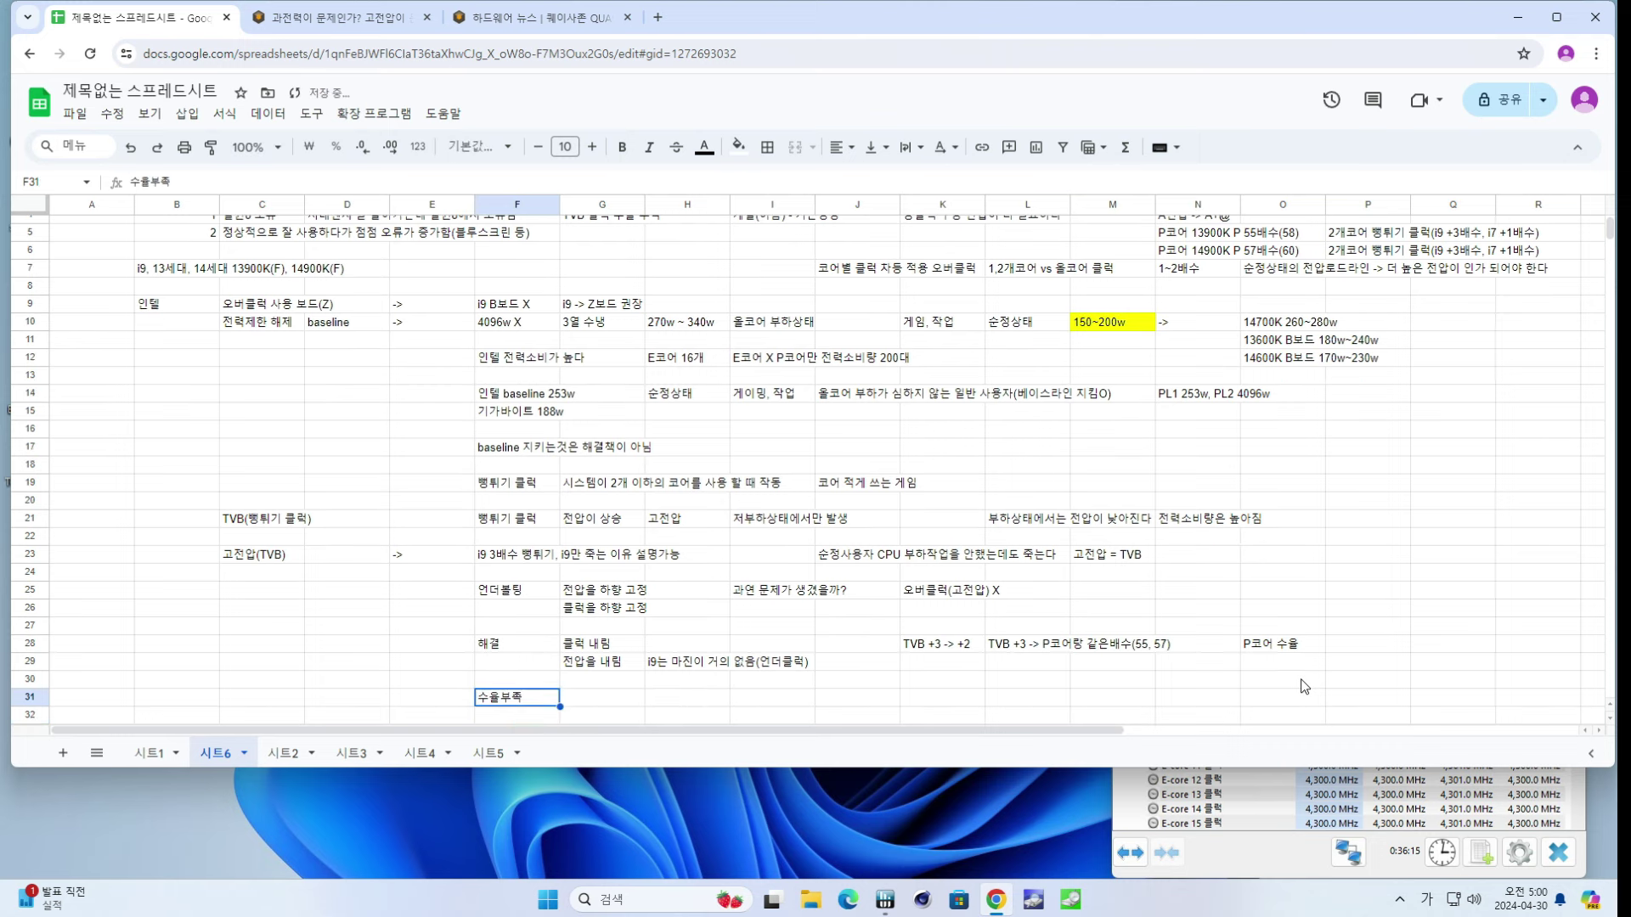
# - Enter "고전압 -> 부품 노후화" in F32, directly under the yield-shortage note
pyautogui.press('Right')
pyautogui.press('Down')
pyautogui.press('Left')
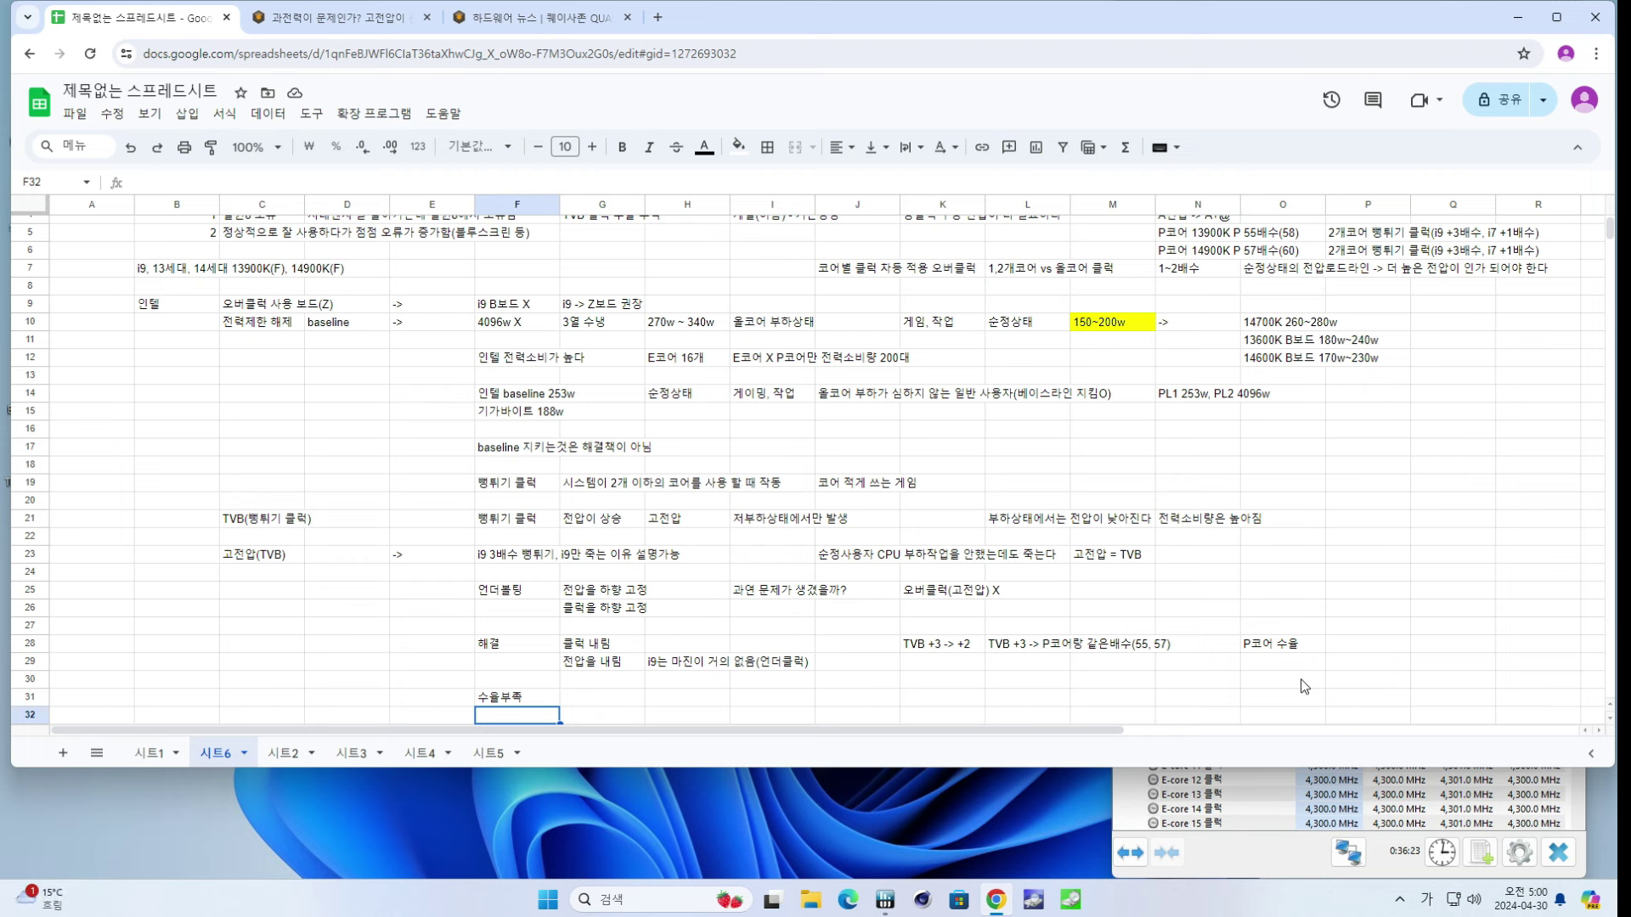
pyautogui.write('고제전압')
pyautogui.write('>')
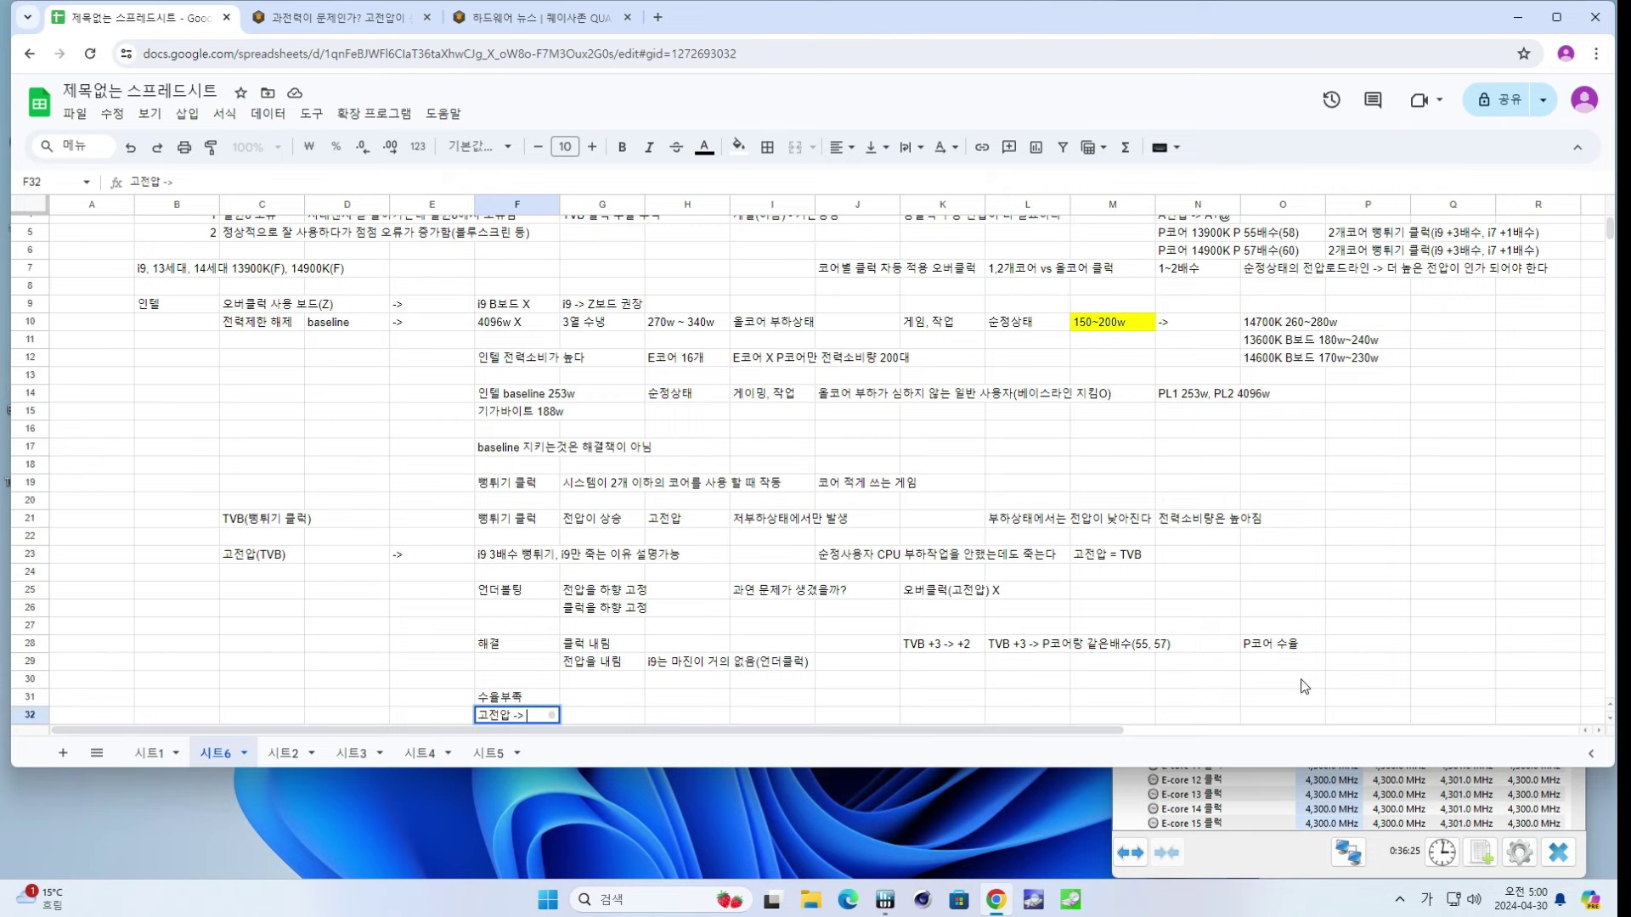
pyautogui.write(' 부품 노출화')
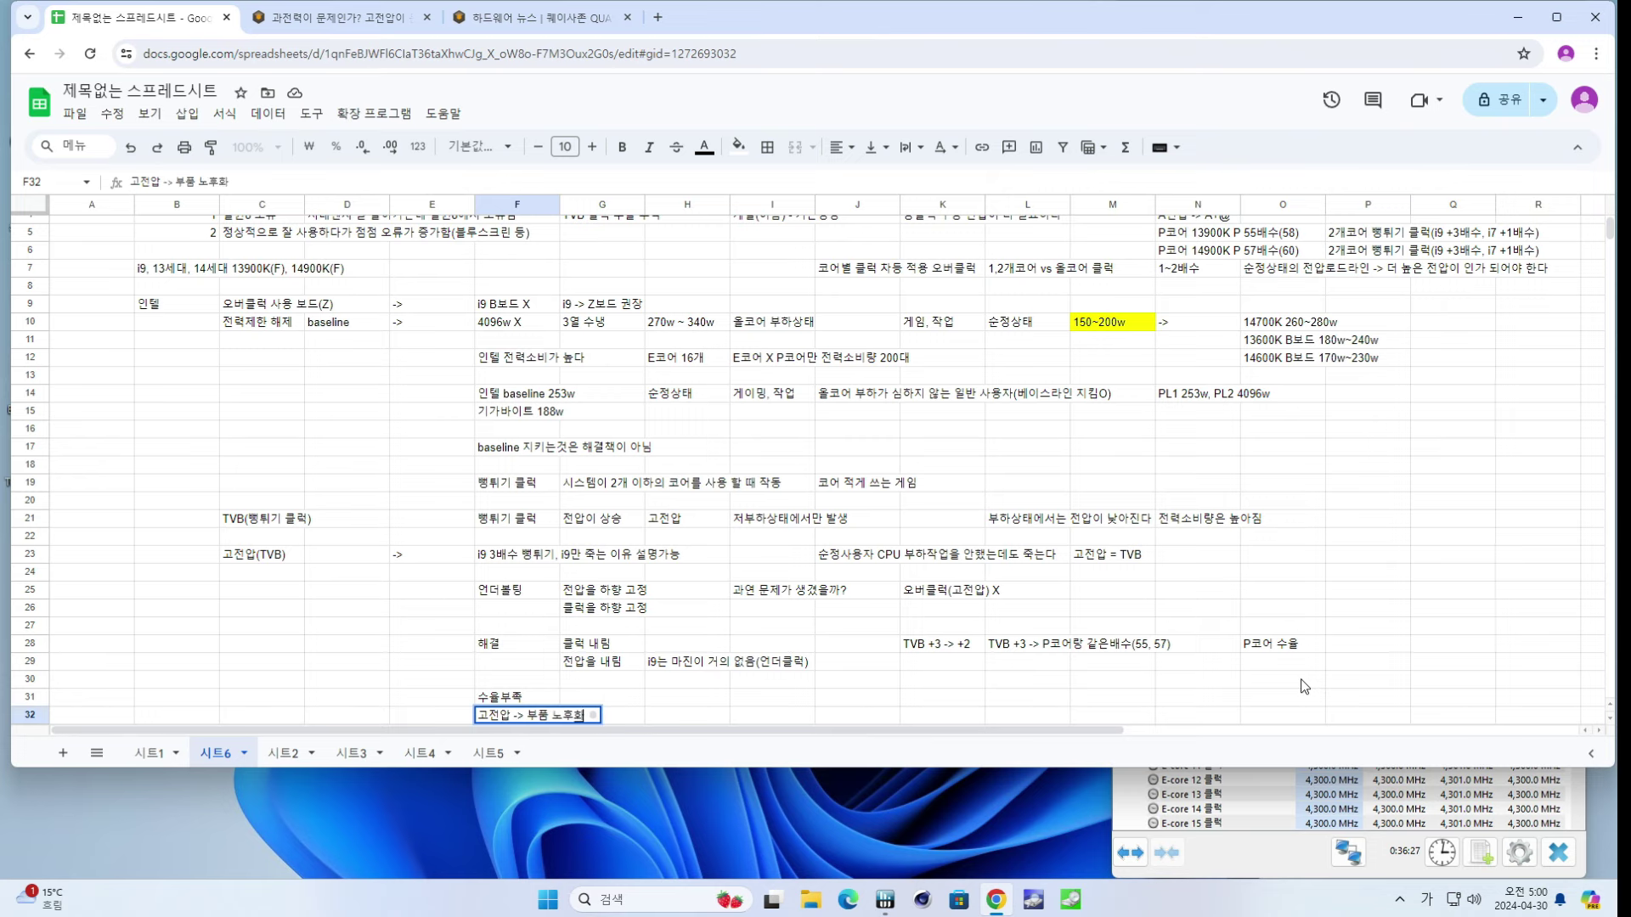
pyautogui.press('Return')
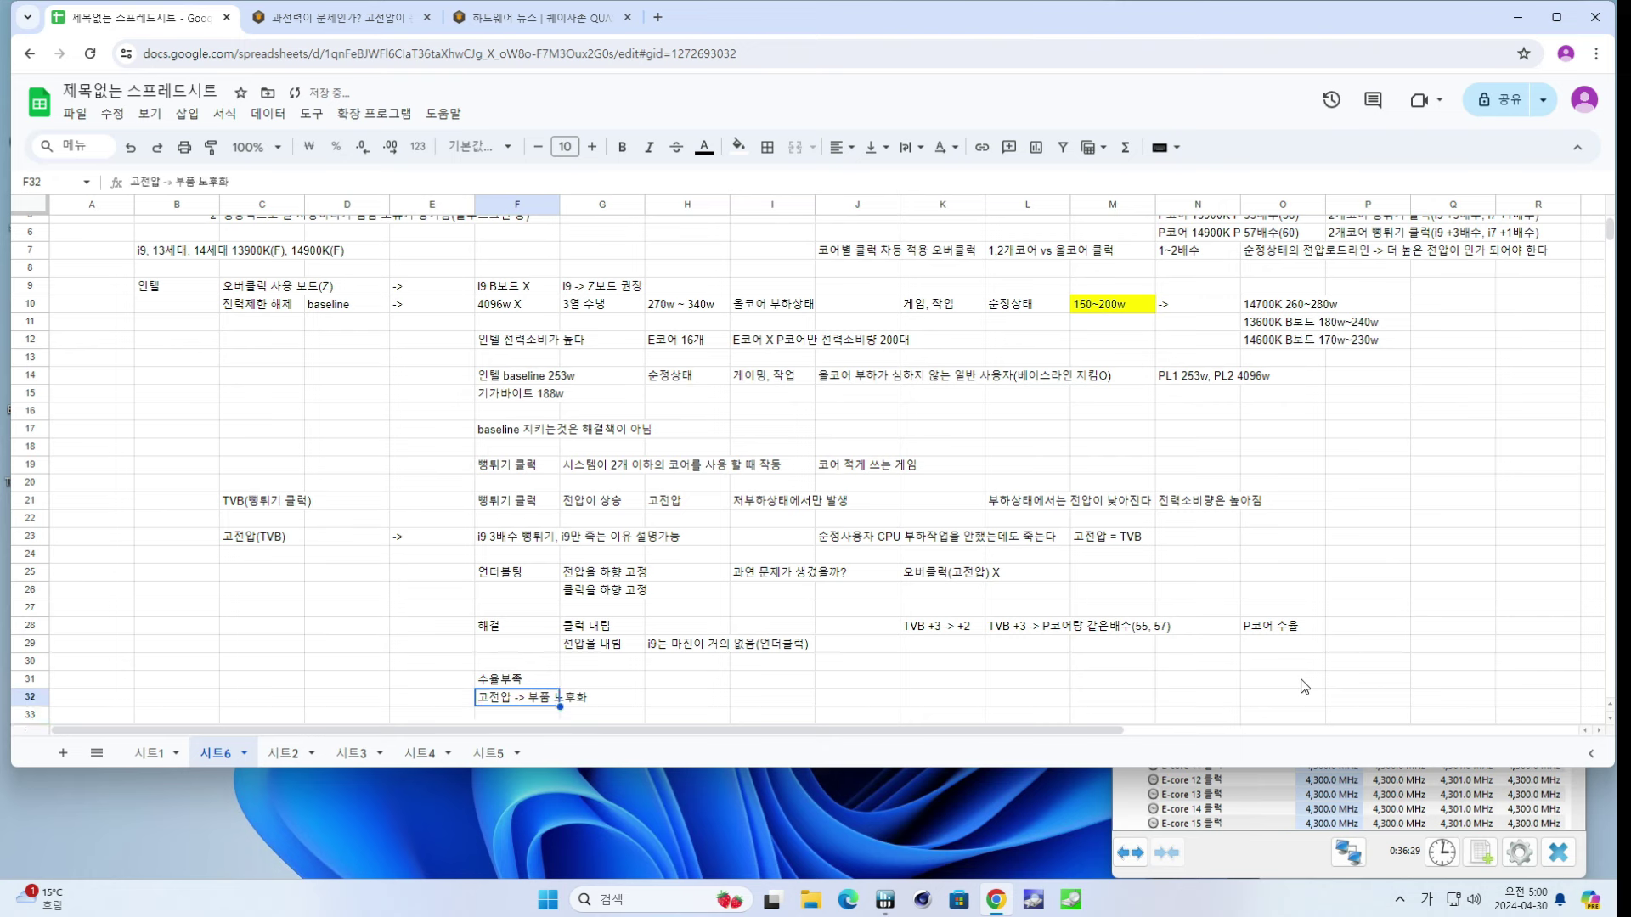